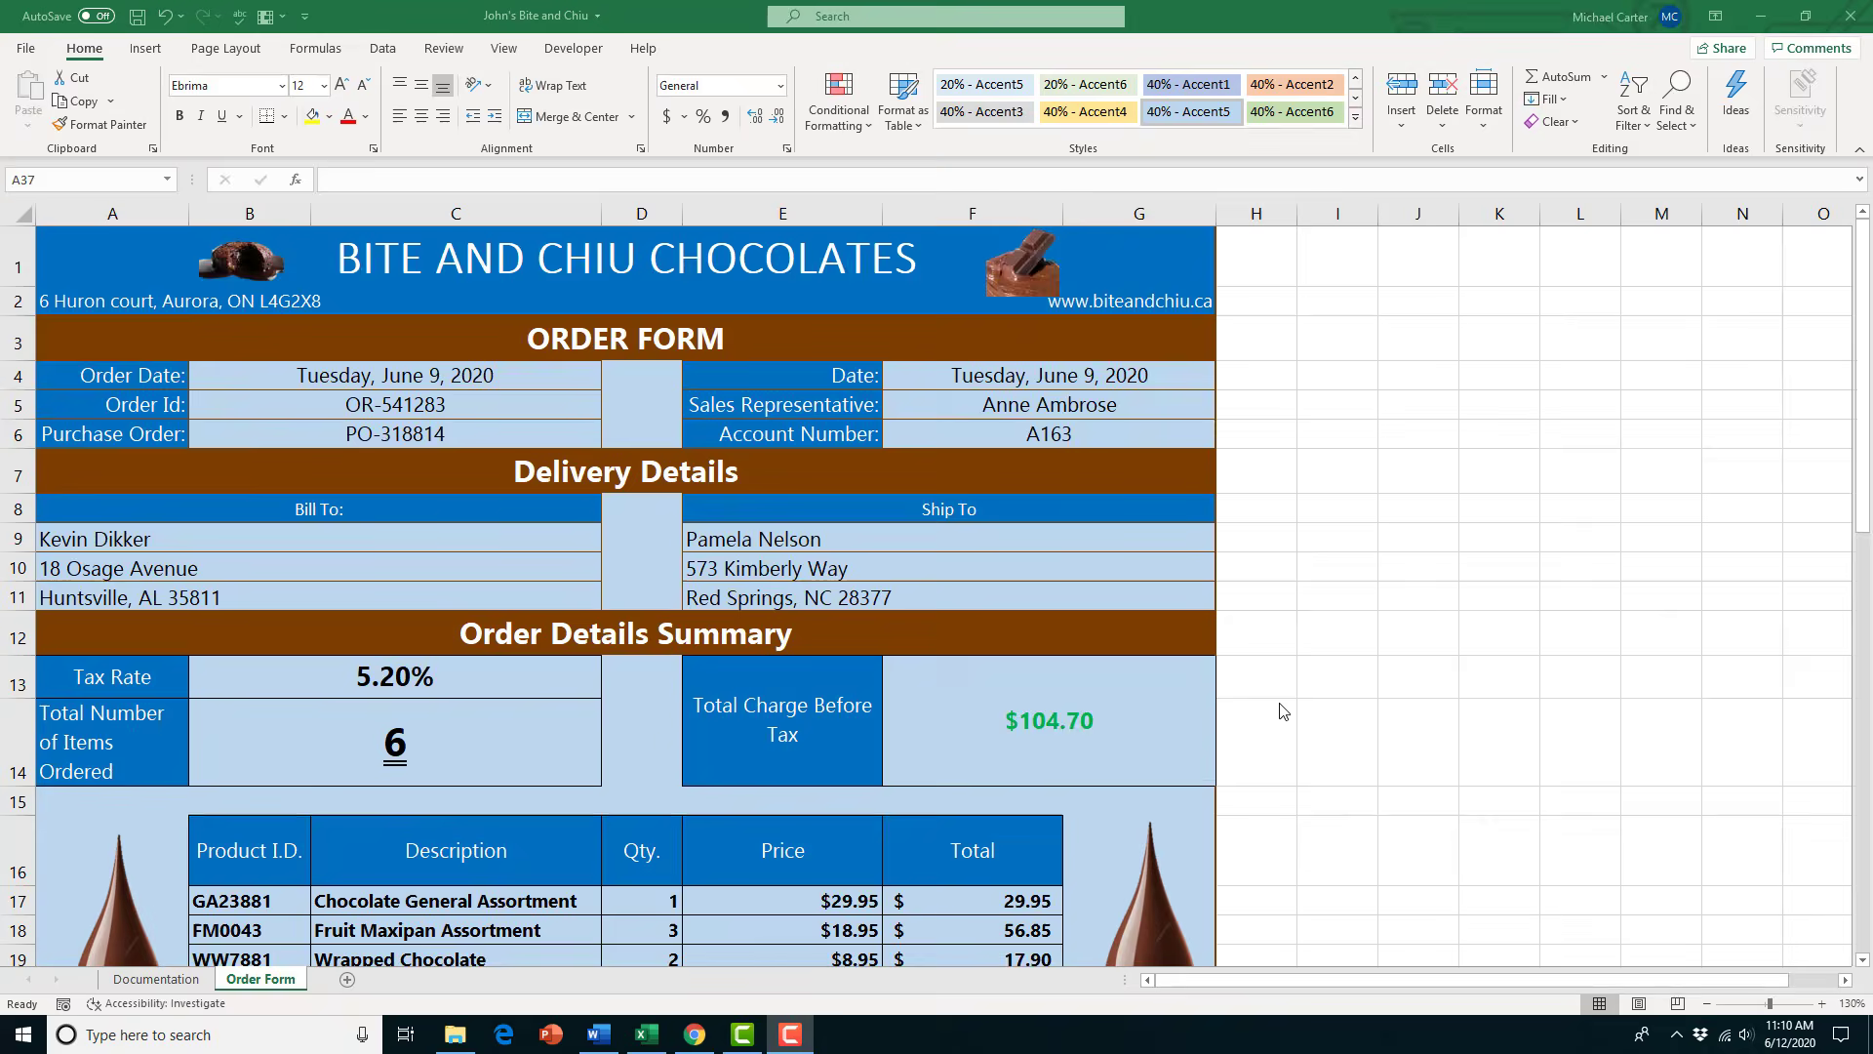
# Look through the finished Order Form sheet from its header down past the product table and totals to the Comments section
pyautogui.scroll(-5, 1279, 710)
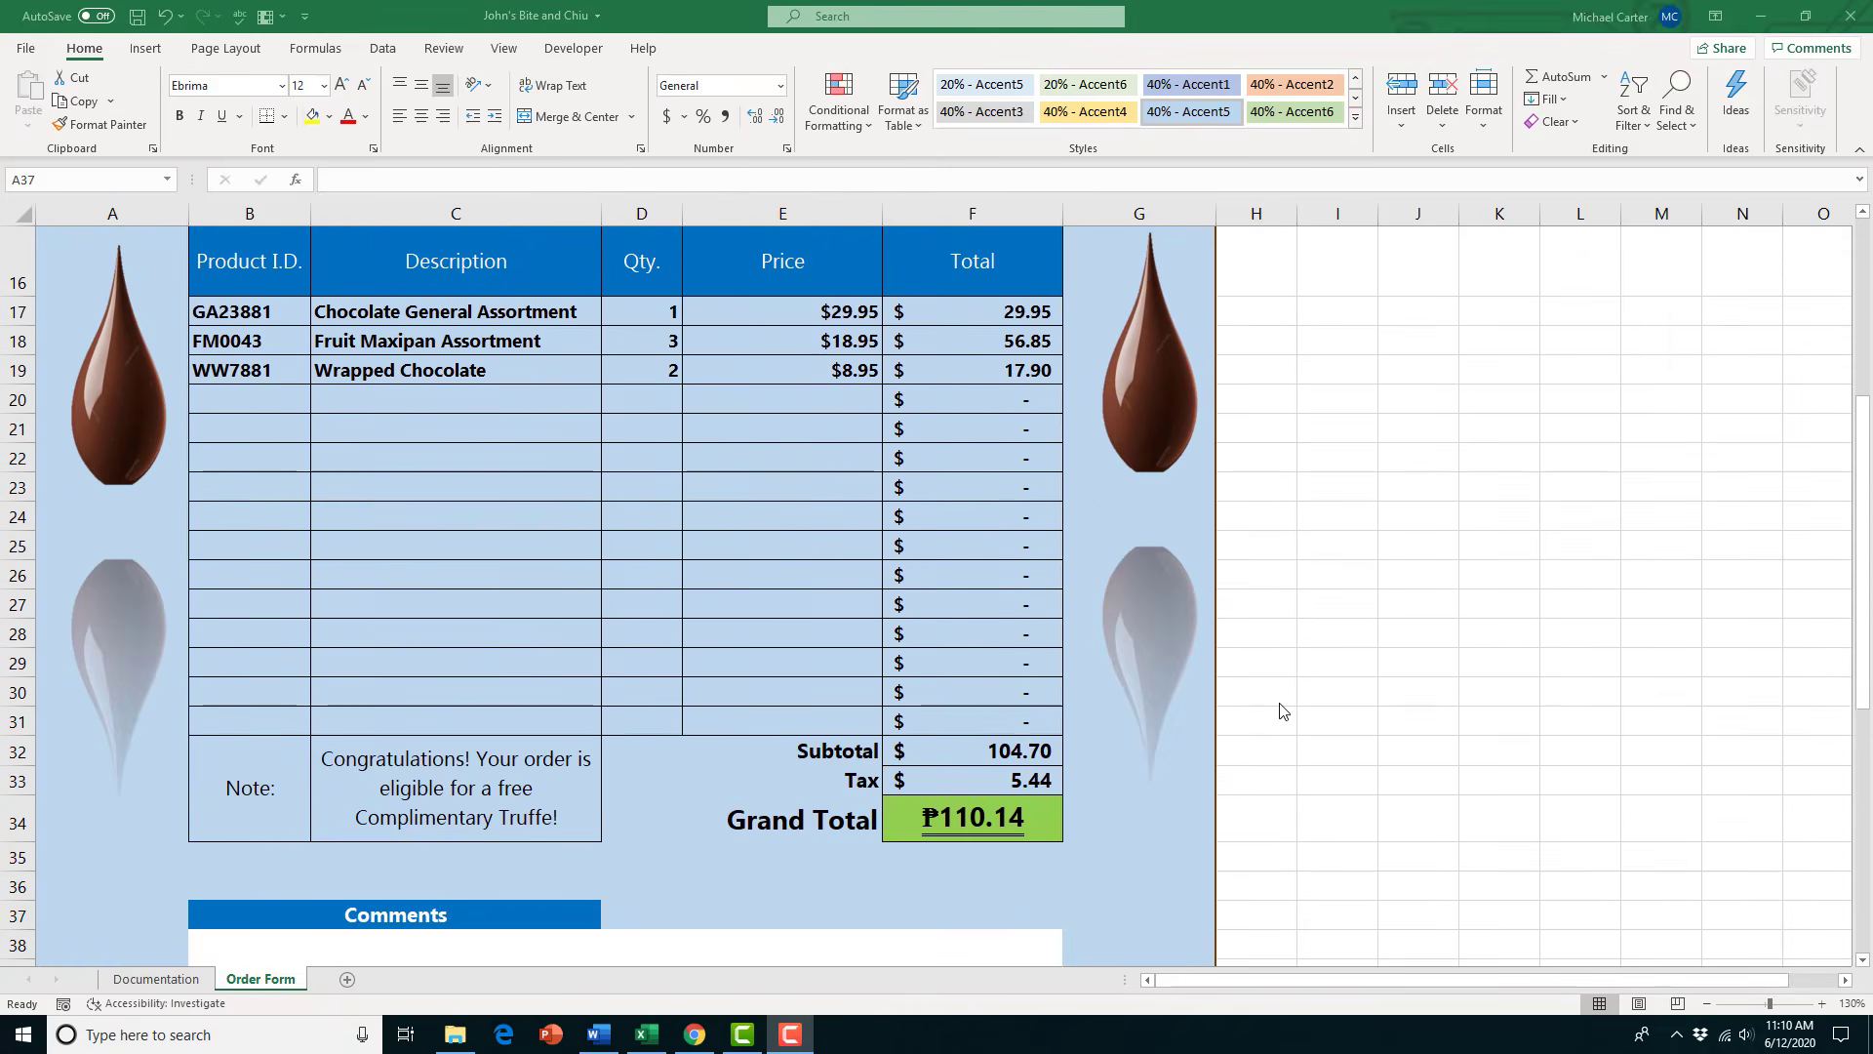
pyautogui.scroll(-4, 1279, 710)
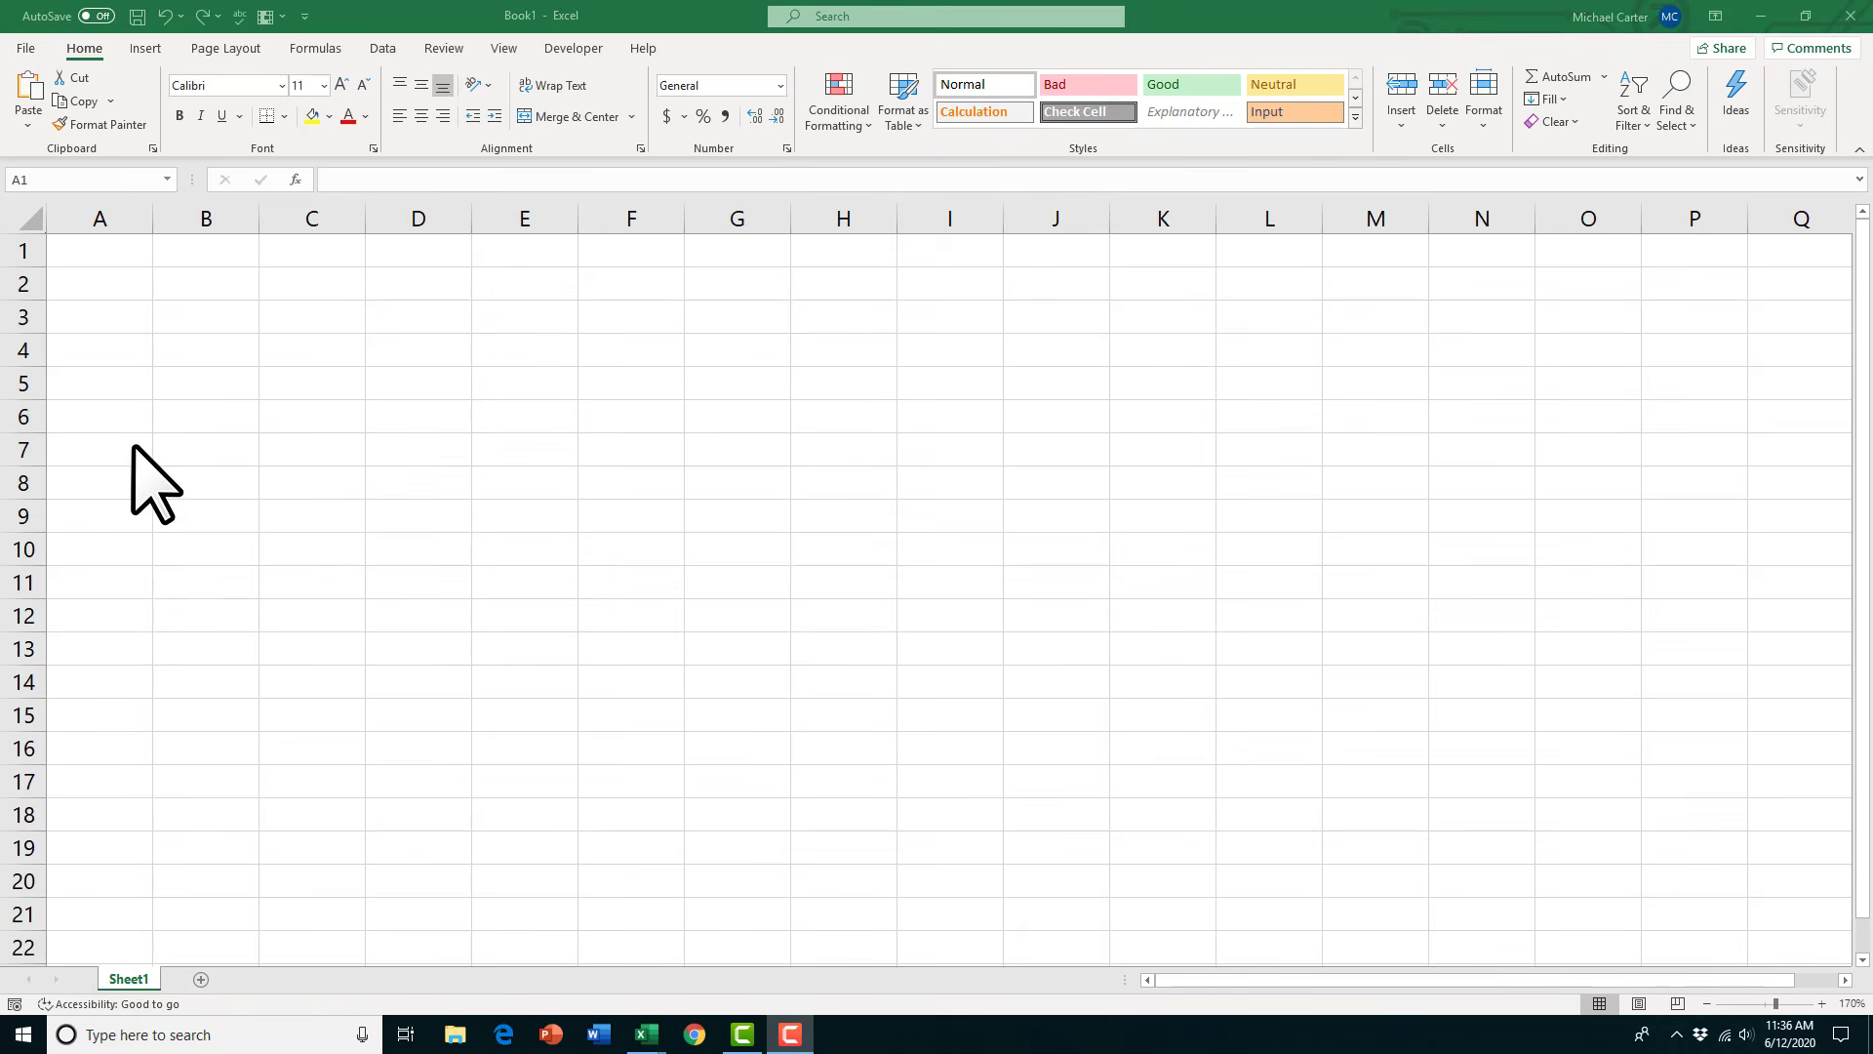
# Set the width of columns A and G together to 16.5
pyautogui.click(102, 217)
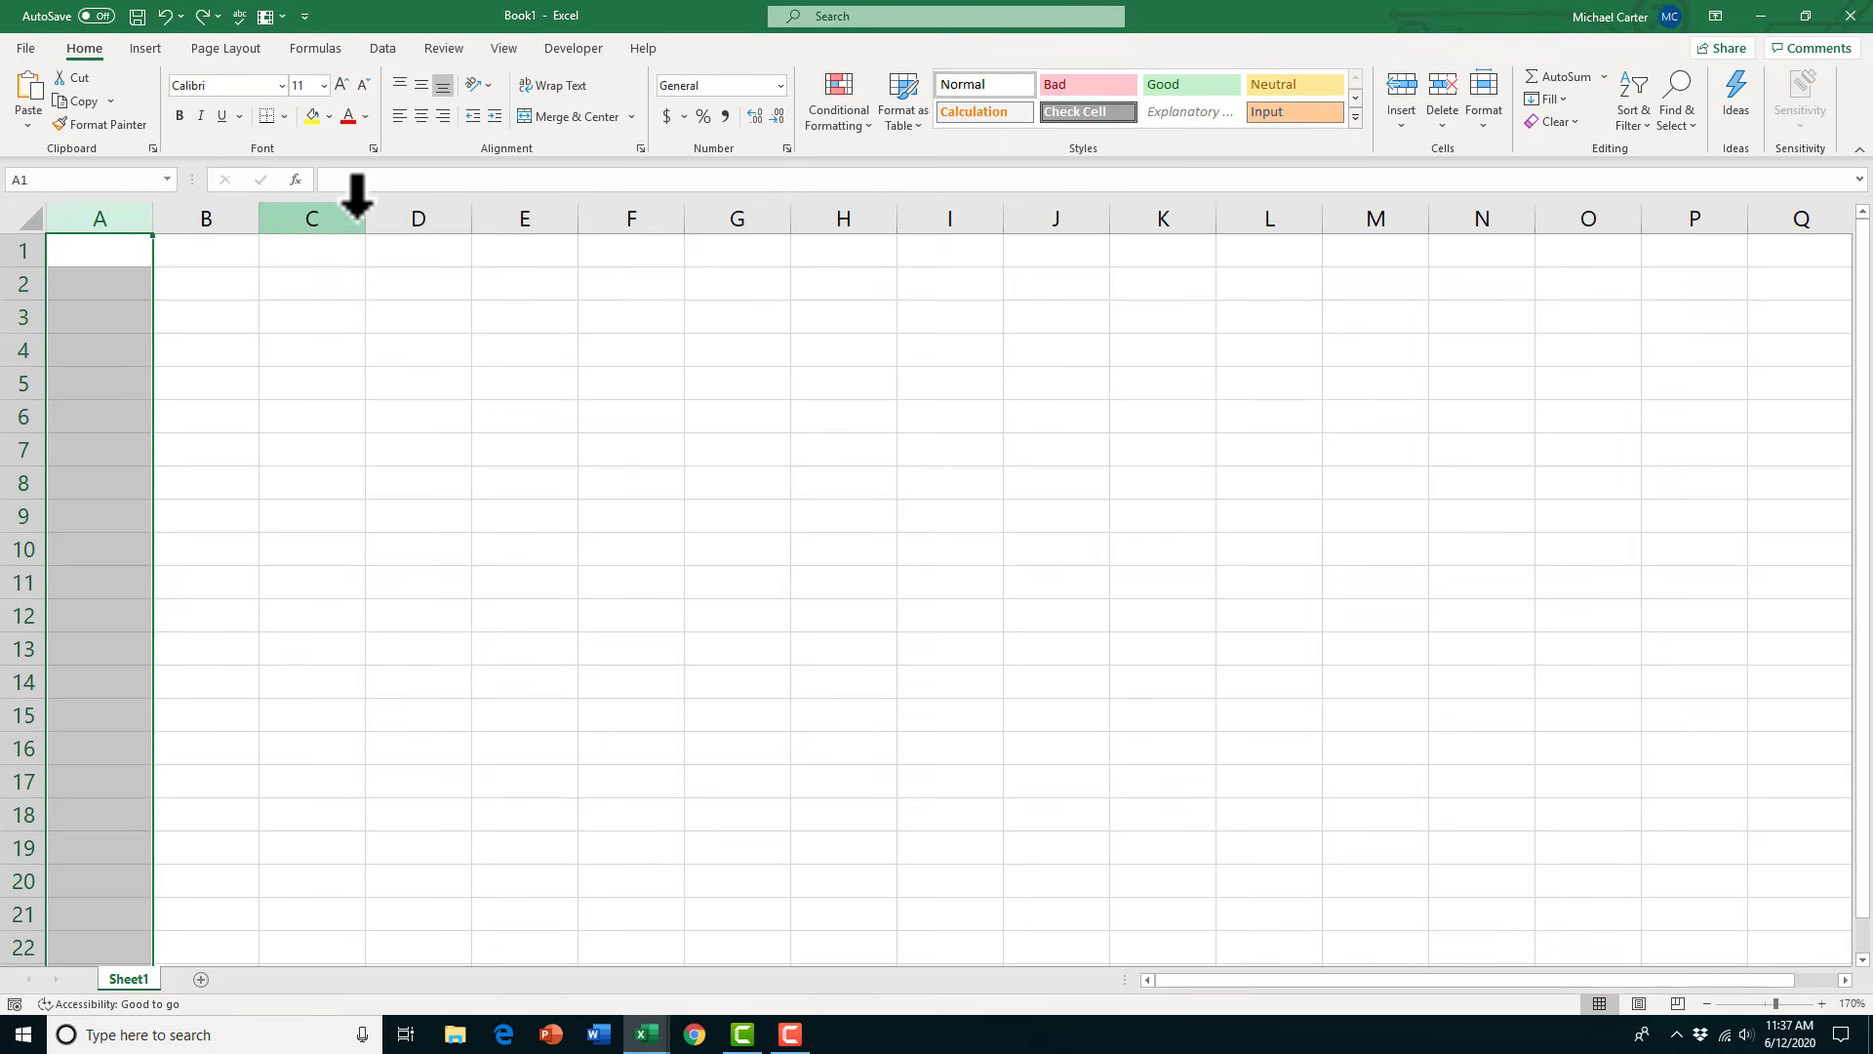
pyautogui.keyDown('ctrl'); pyautogui.click(739, 216); pyautogui.keyUp('ctrl')
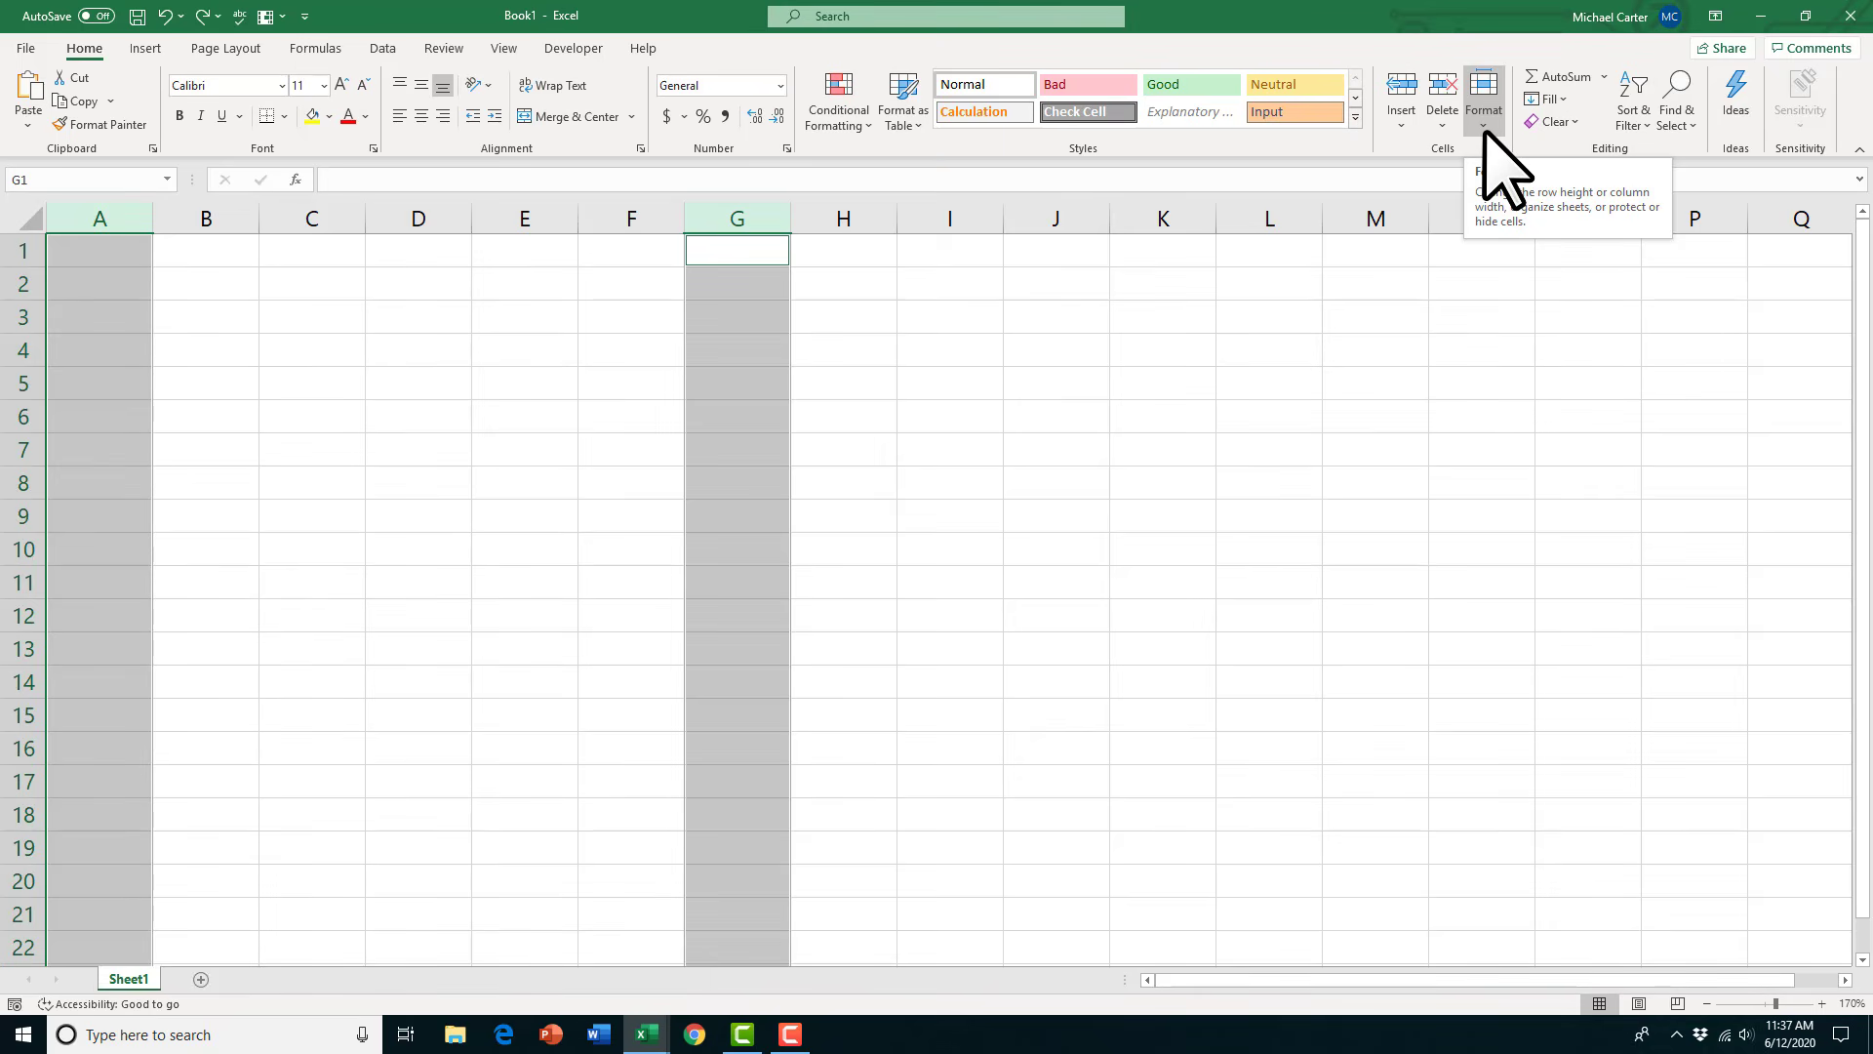
pyautogui.click(1484, 107)
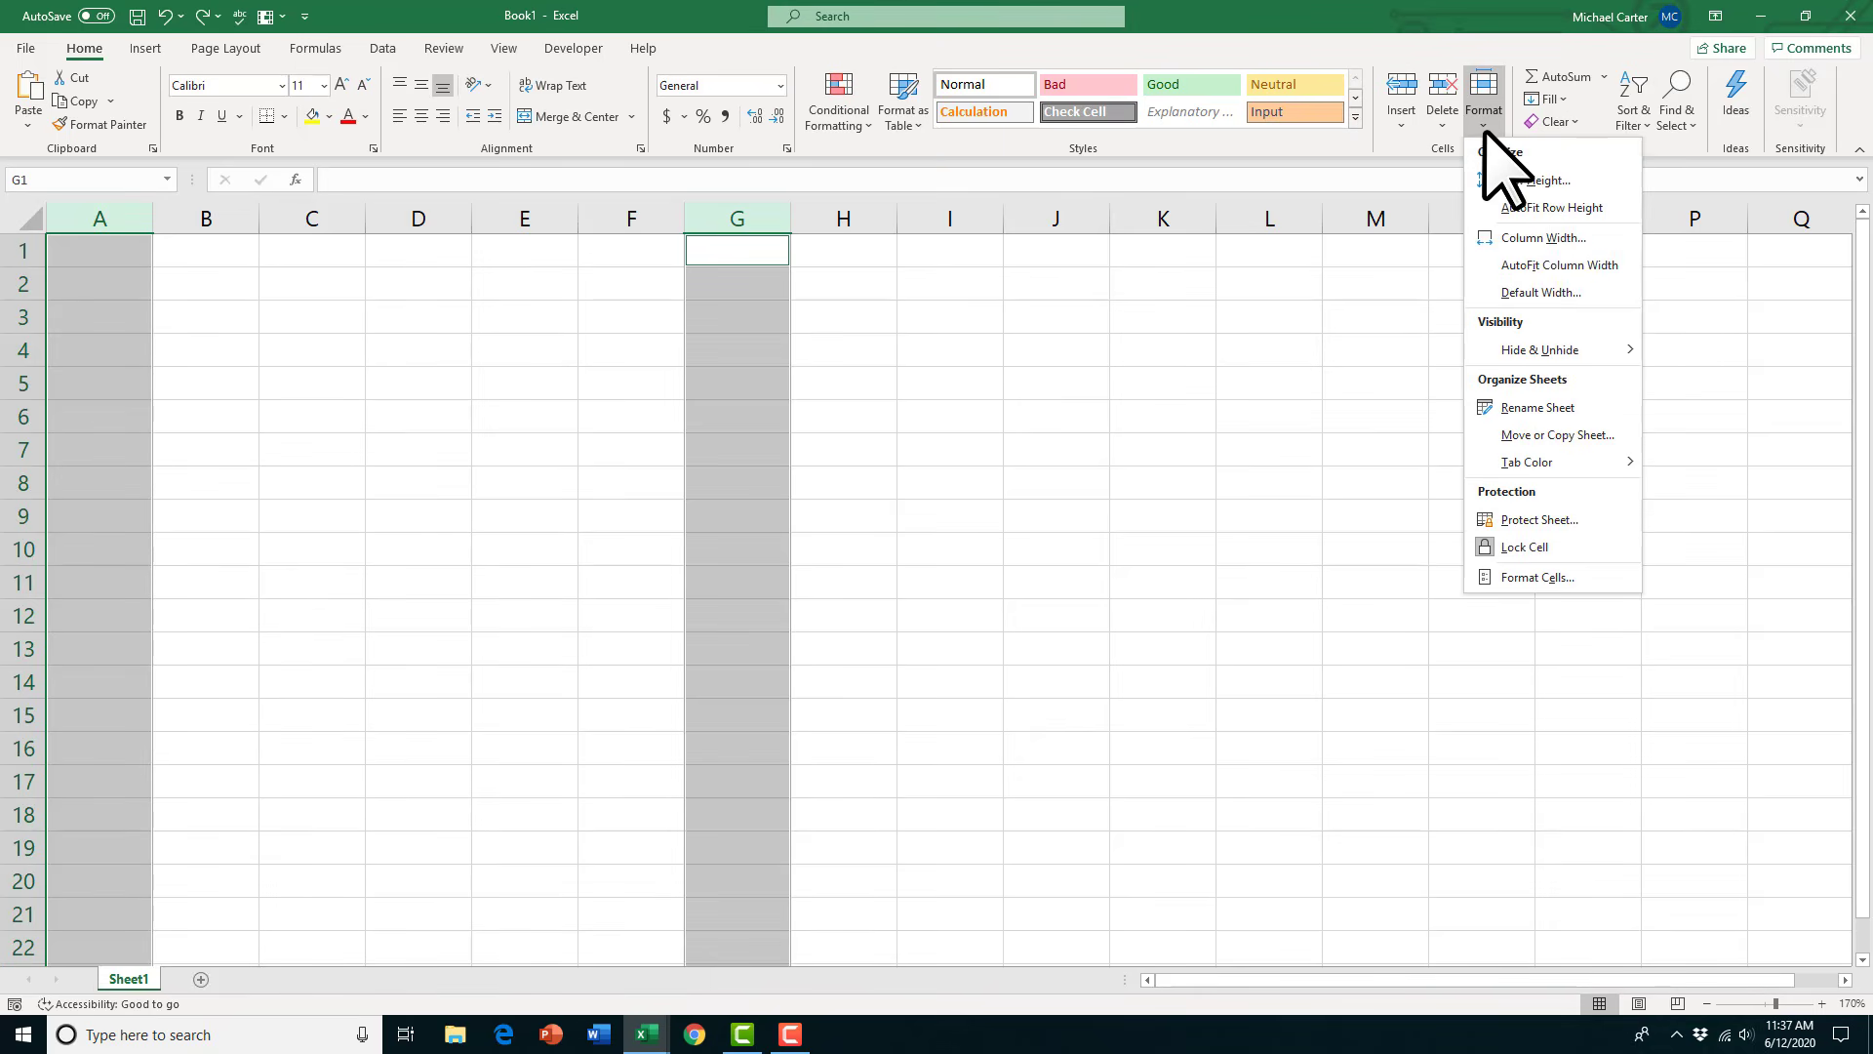
pyautogui.click(1573, 240)
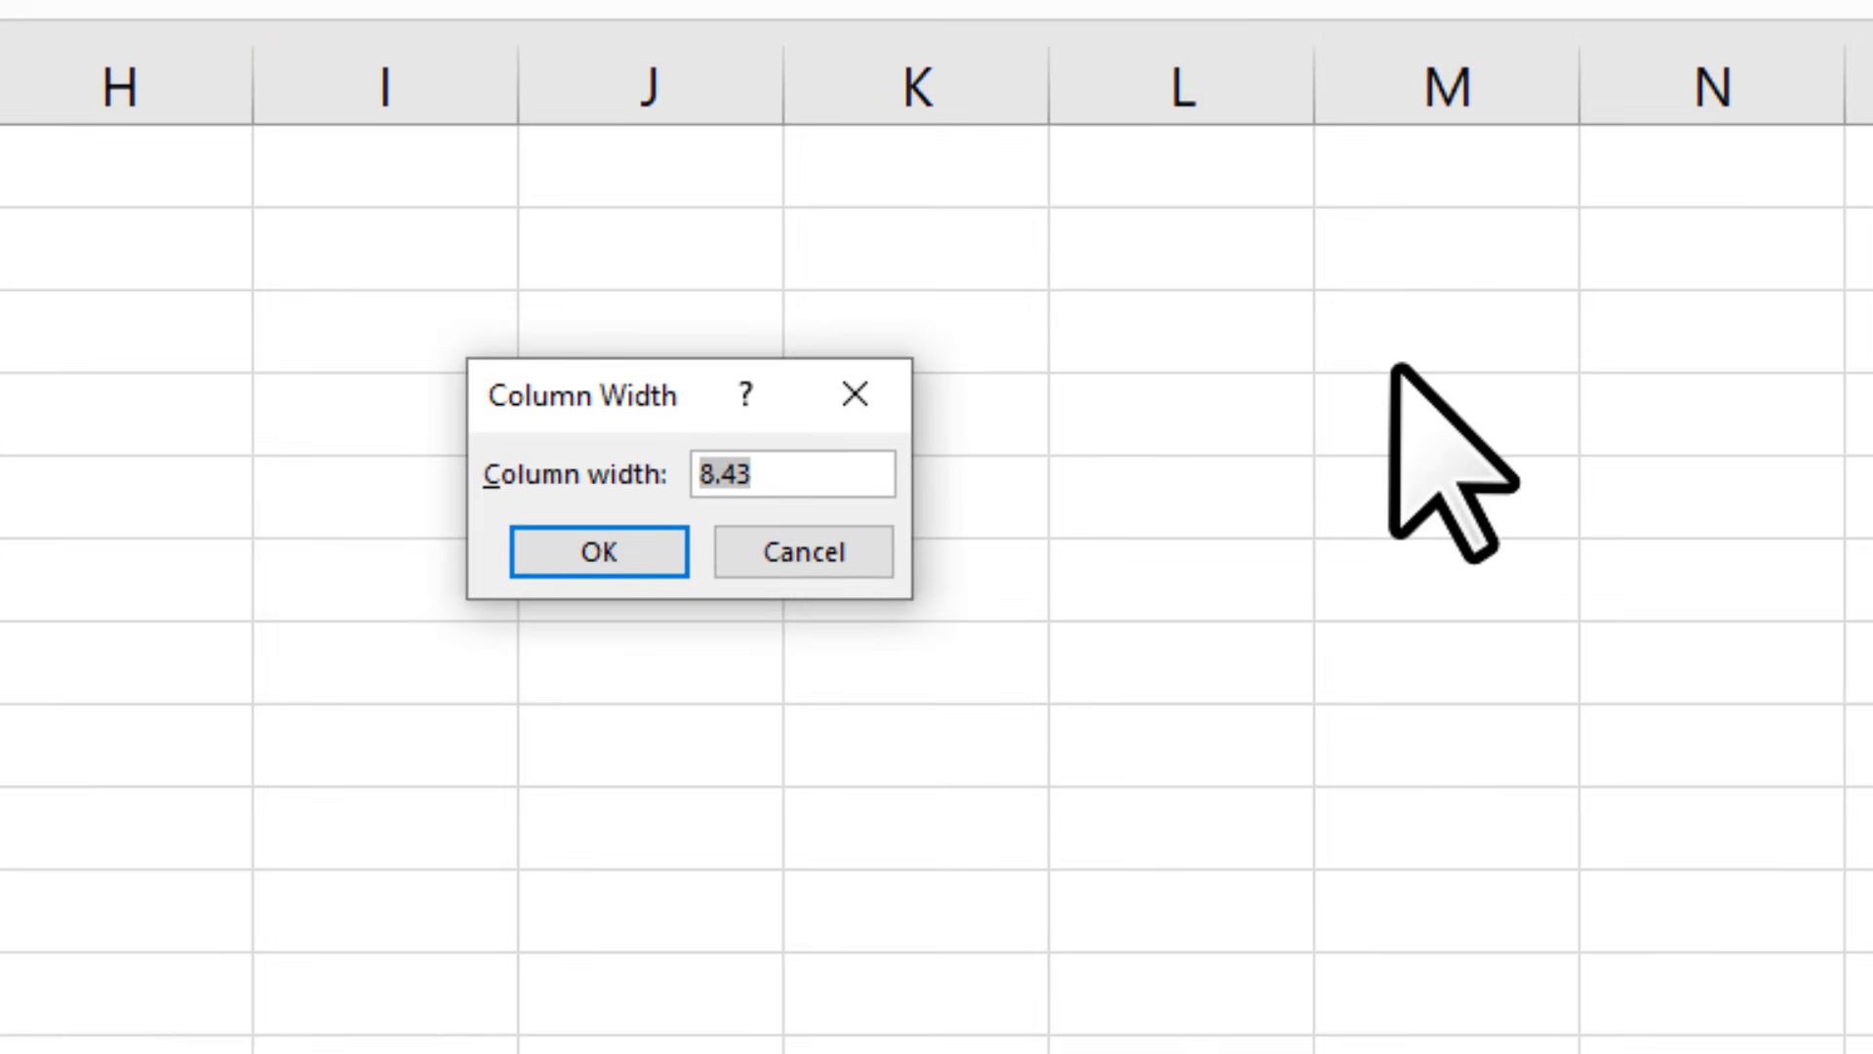
pyautogui.press('BackSpace')
pyautogui.write('16.5')
pyautogui.press('Return')
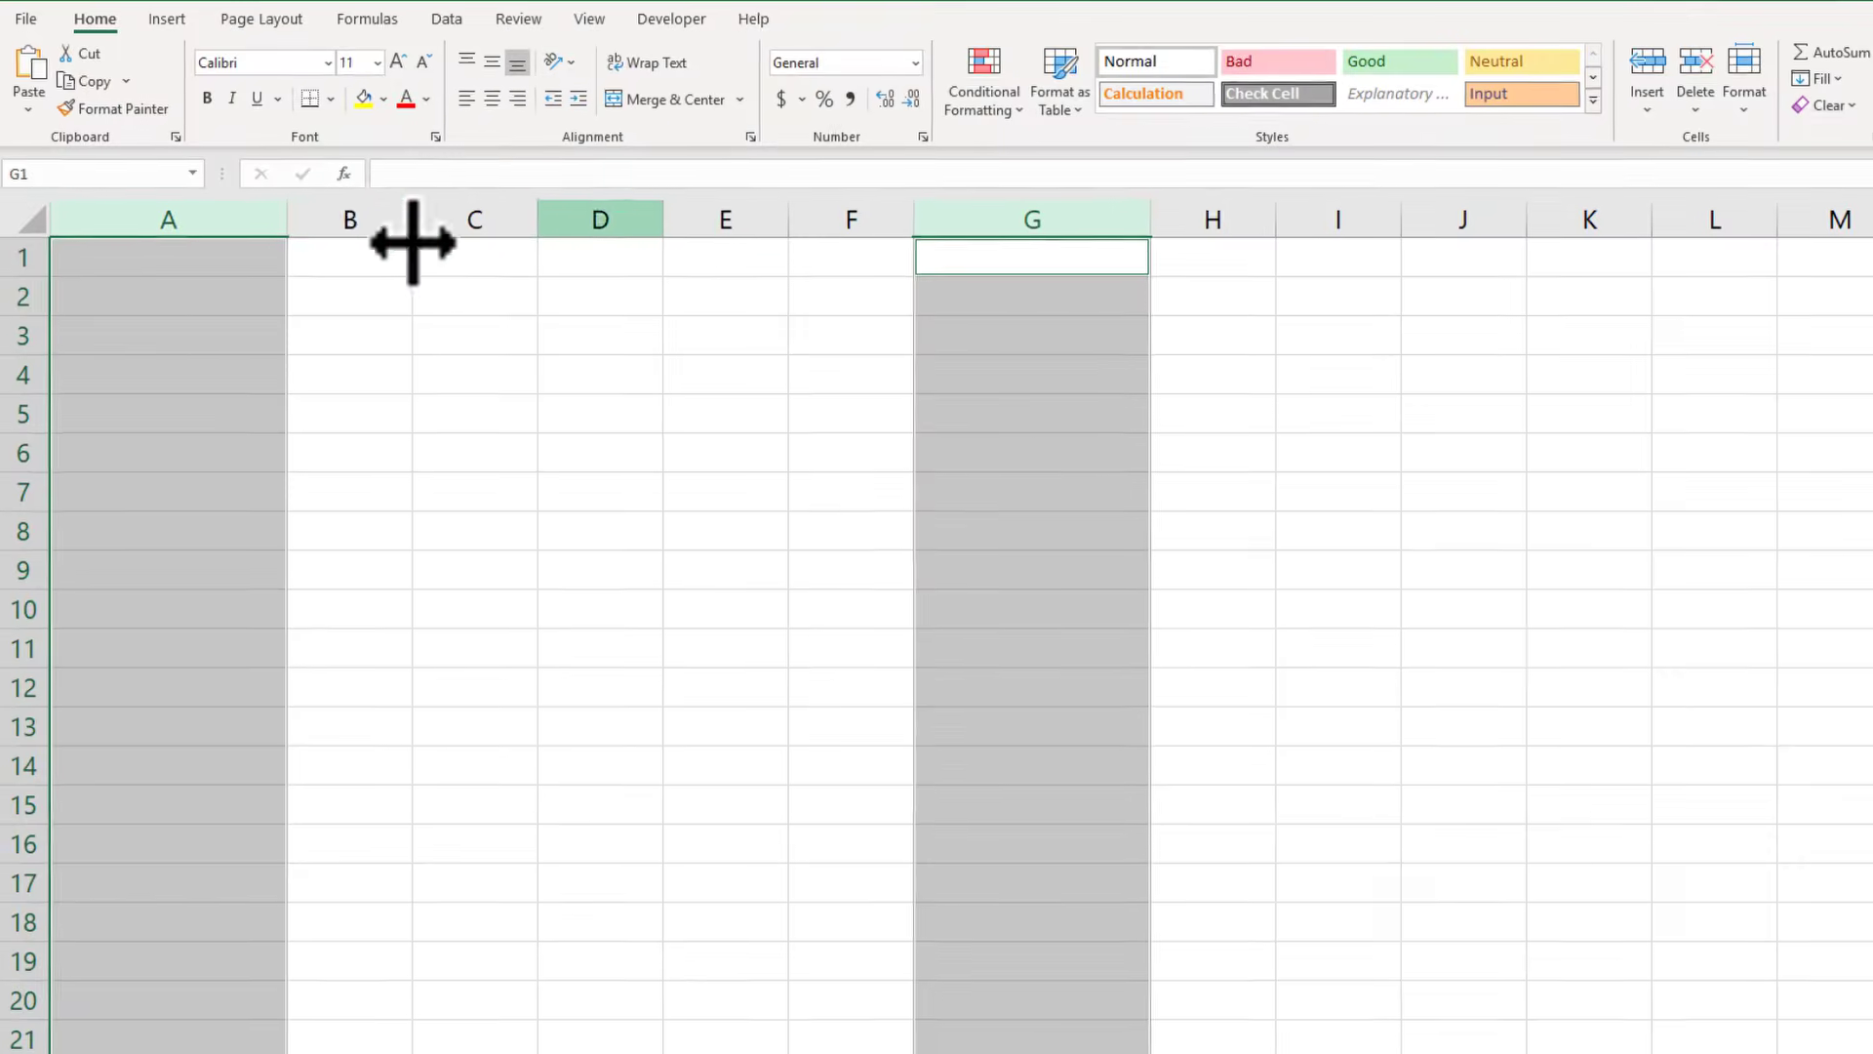
# Set the width of column B to 13
pyautogui.click(352, 220)
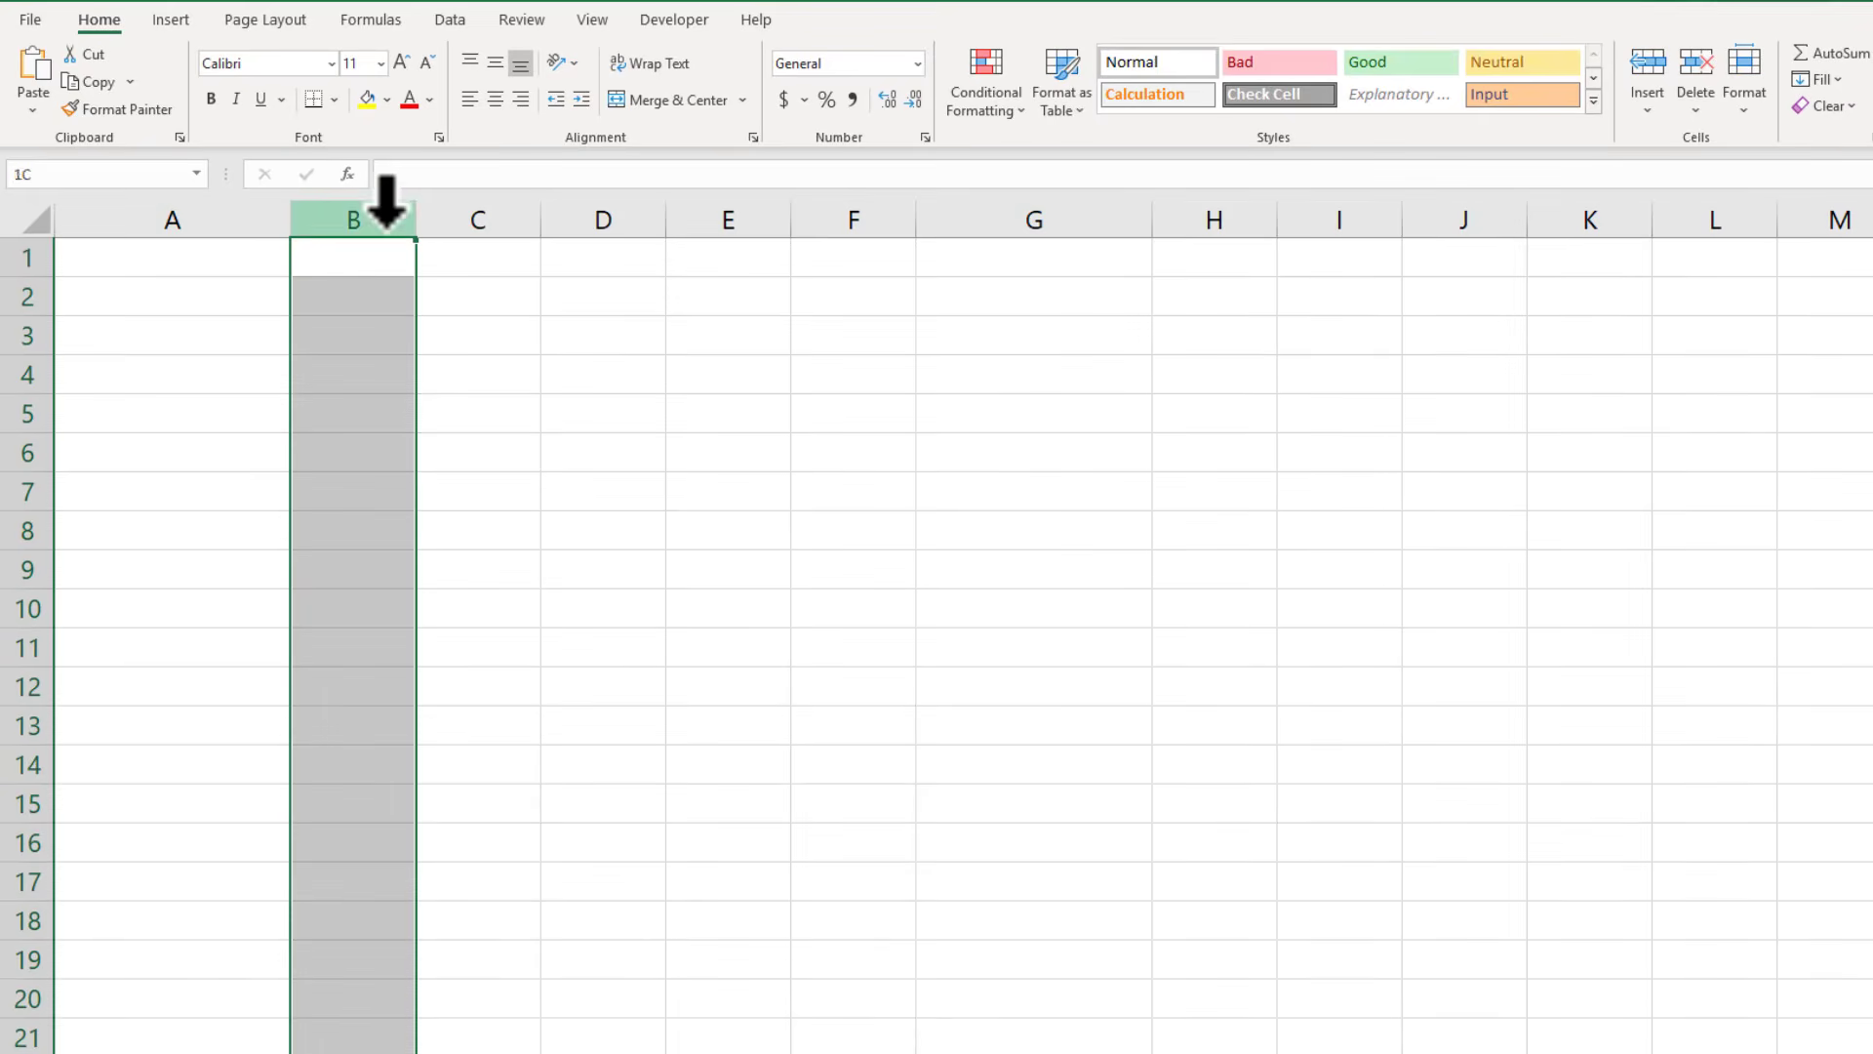
pyautogui.click(1746, 98)
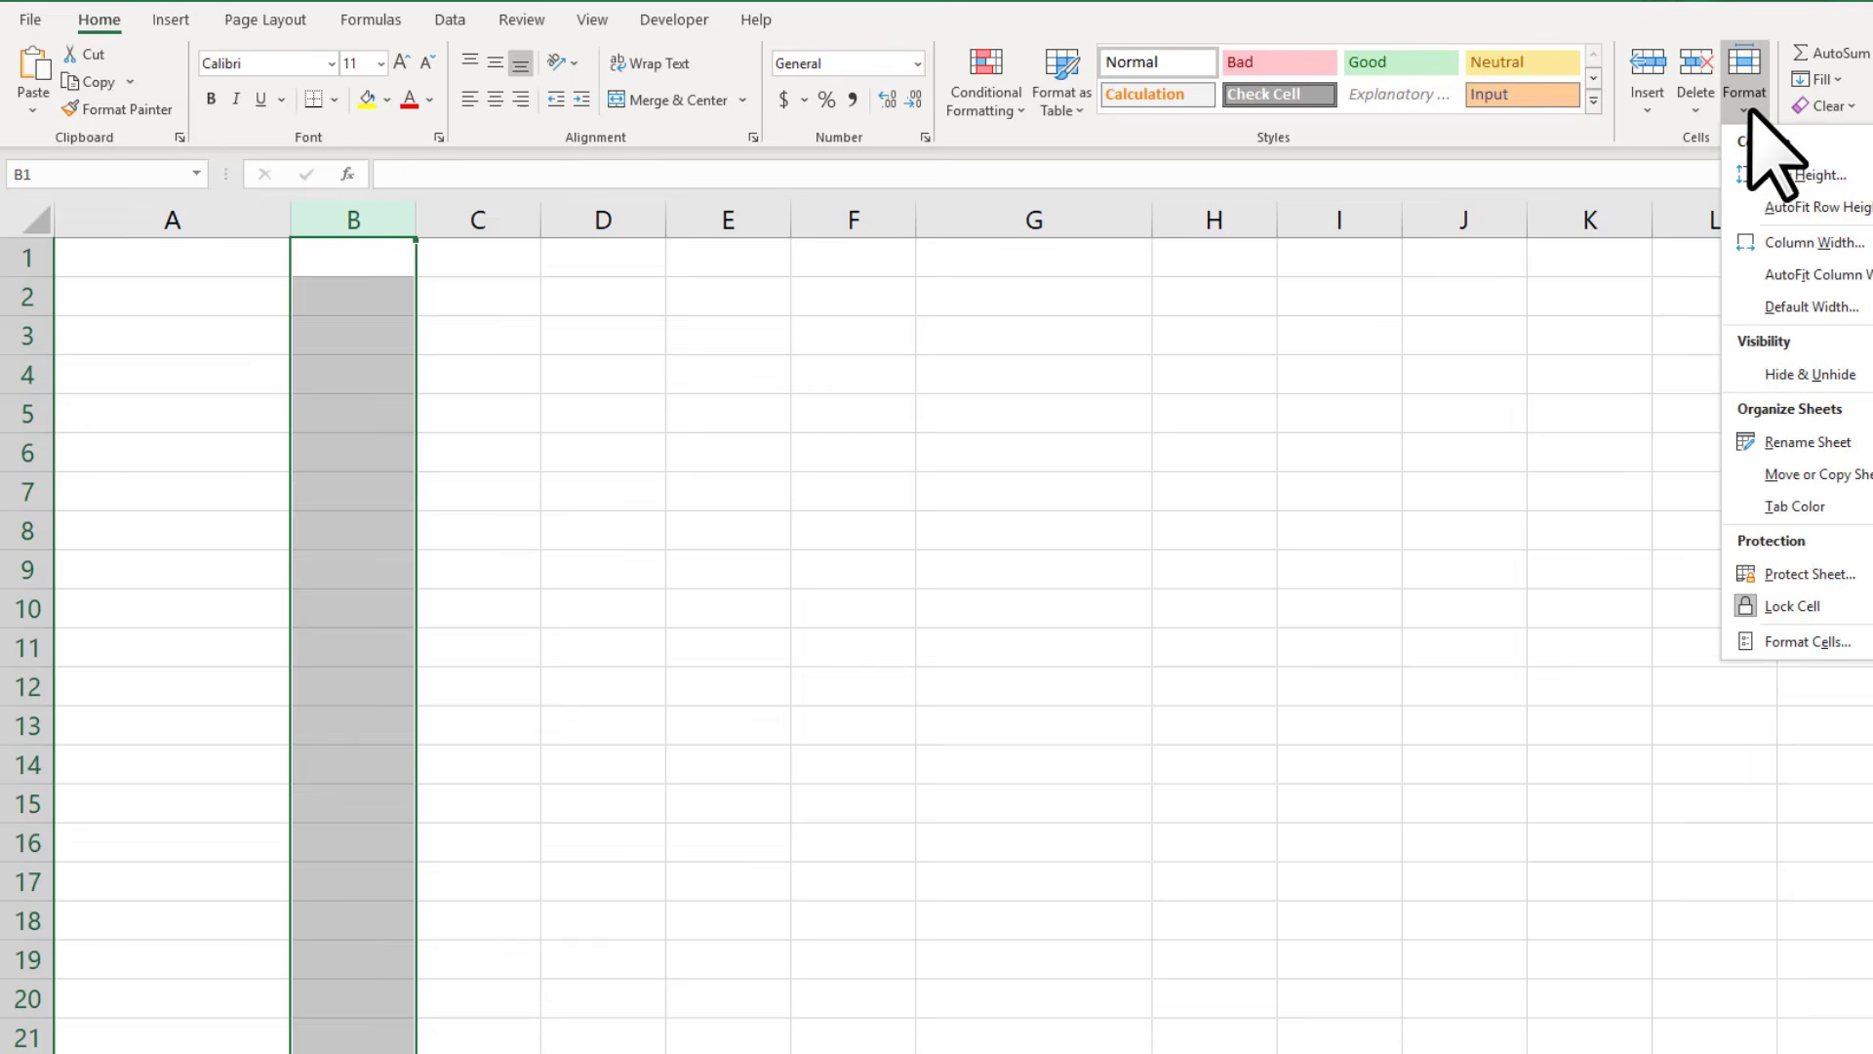
pyautogui.click(1806, 242)
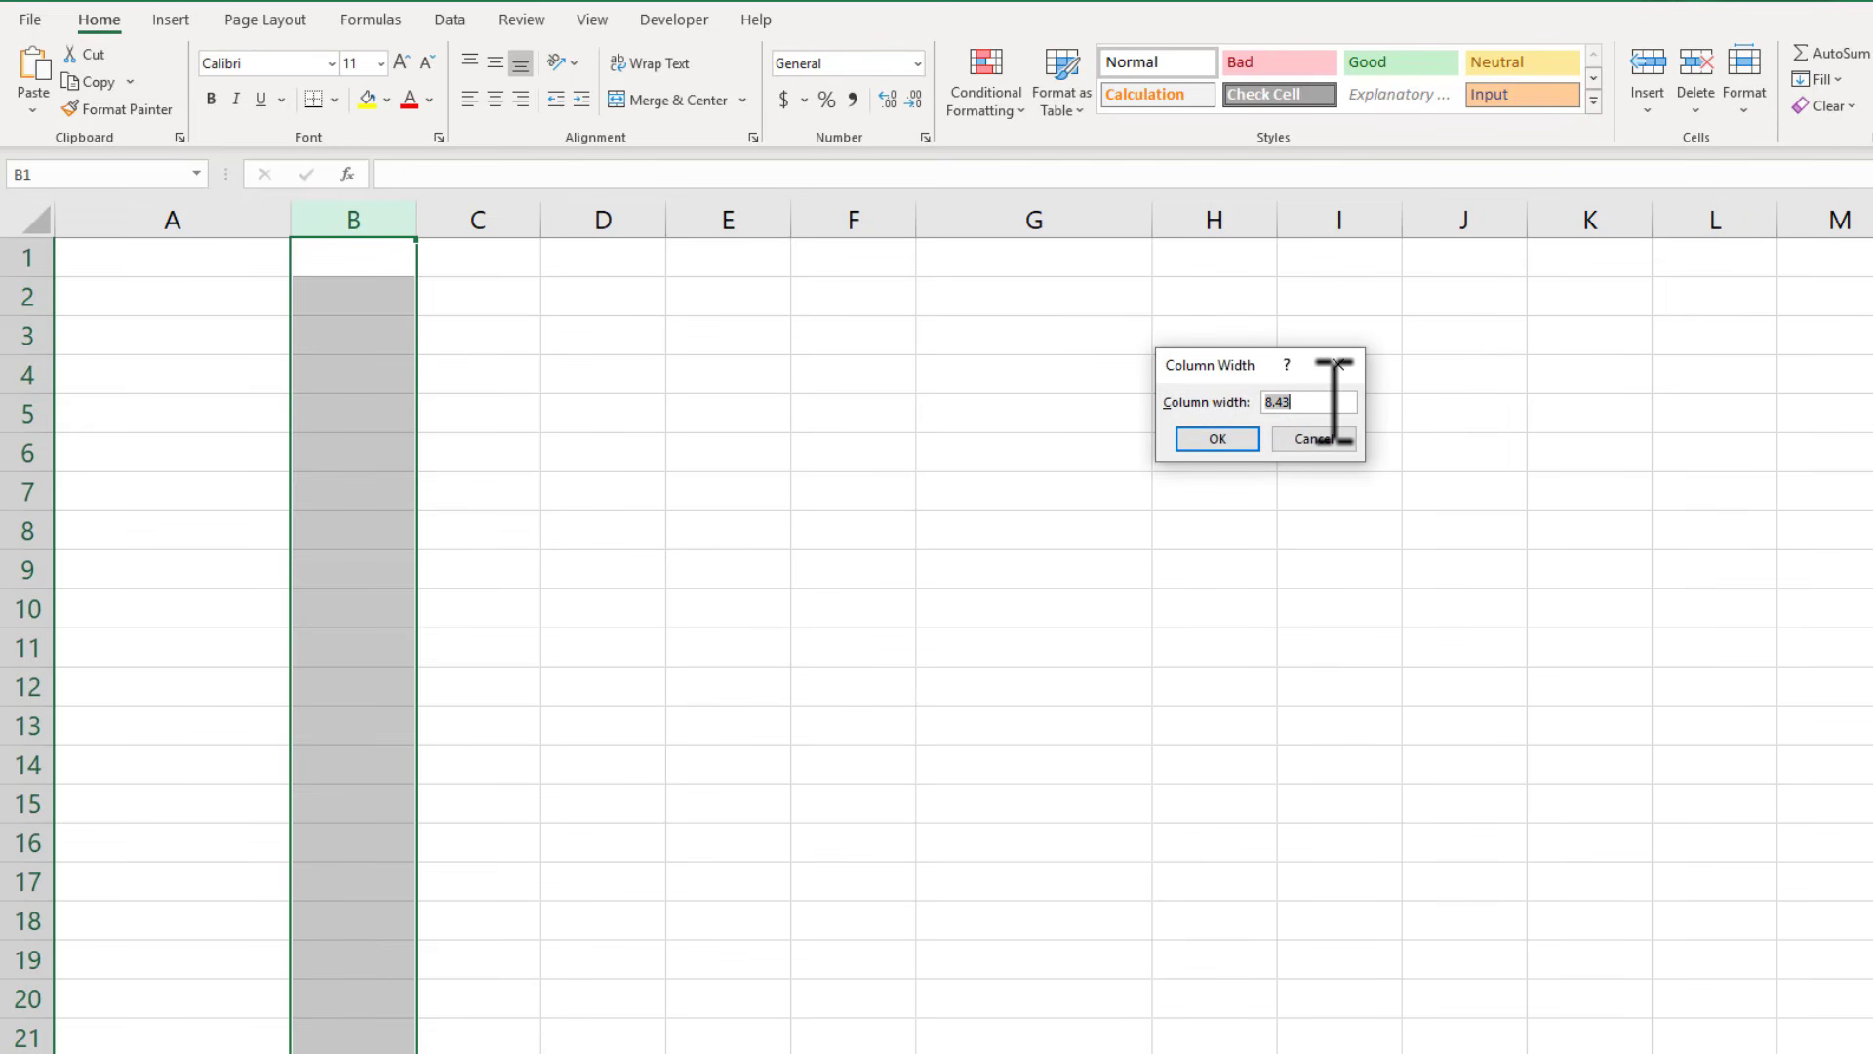
pyautogui.write('13')
pyautogui.click(1194, 441)
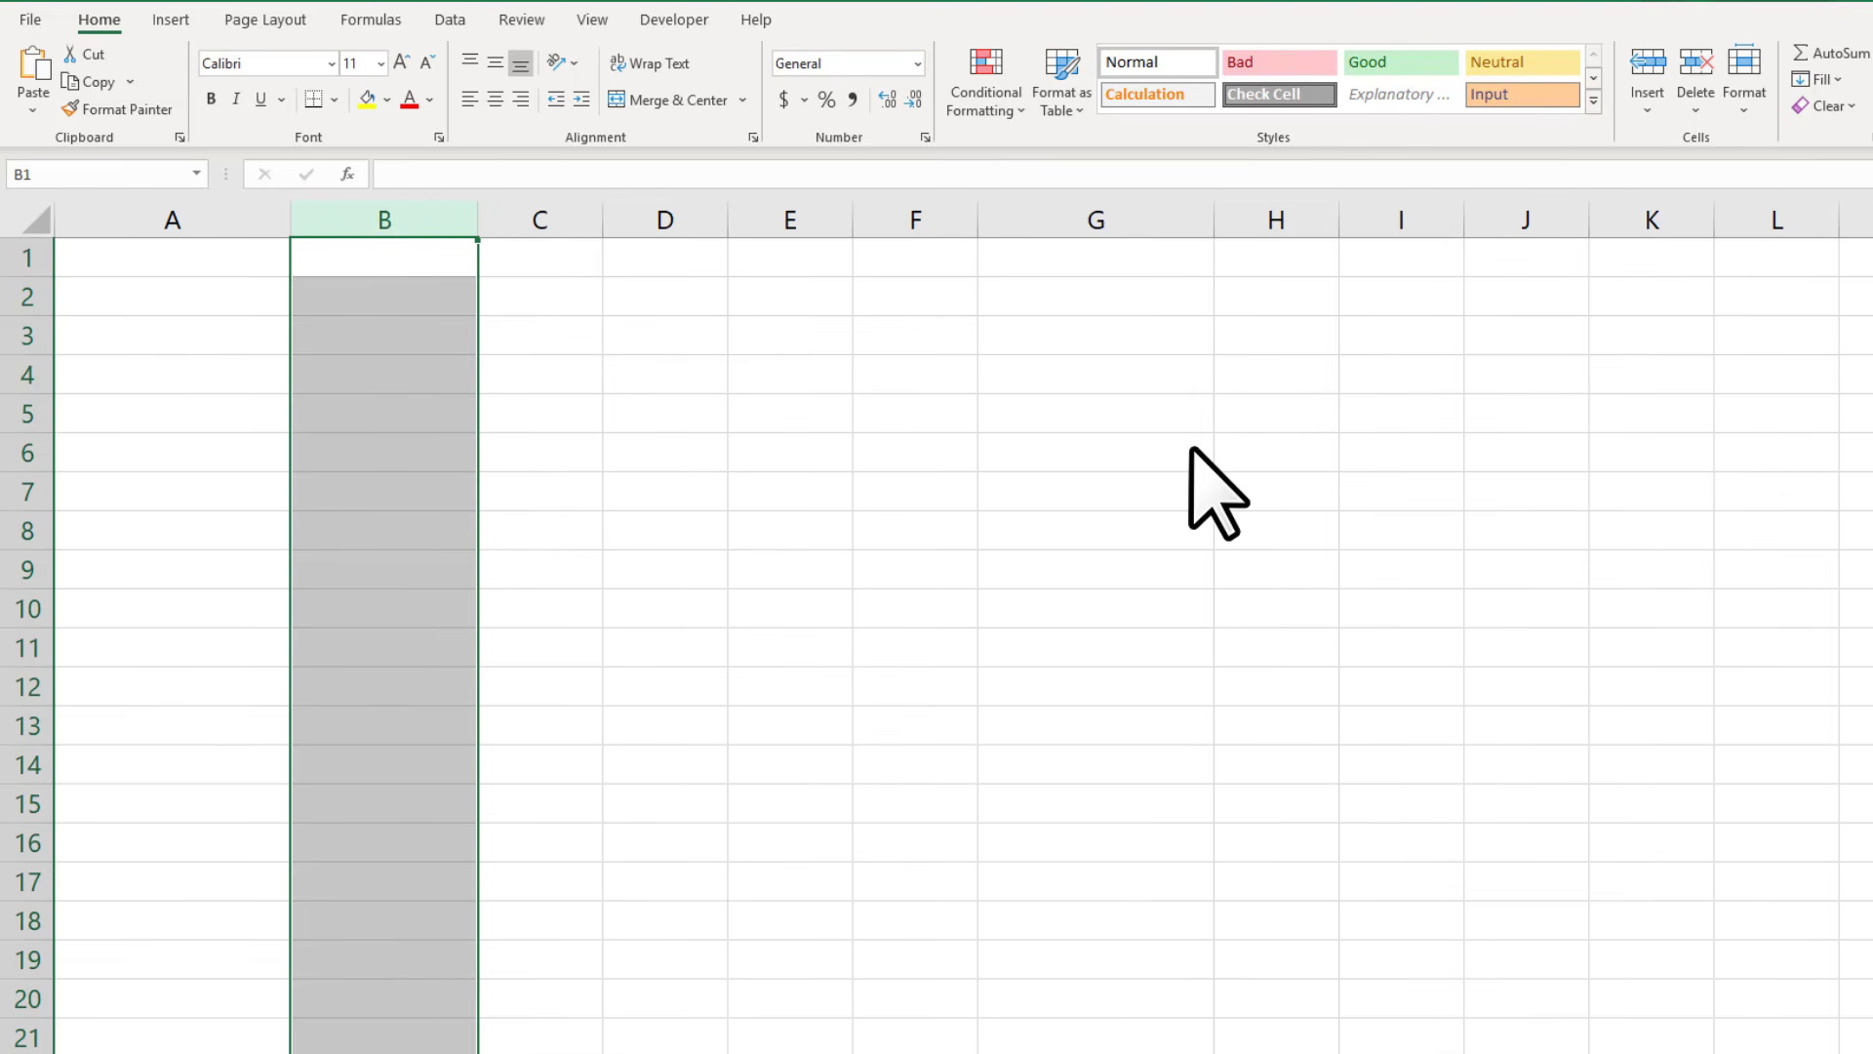
# Set the width of column C to 32
pyautogui.click(581, 217)
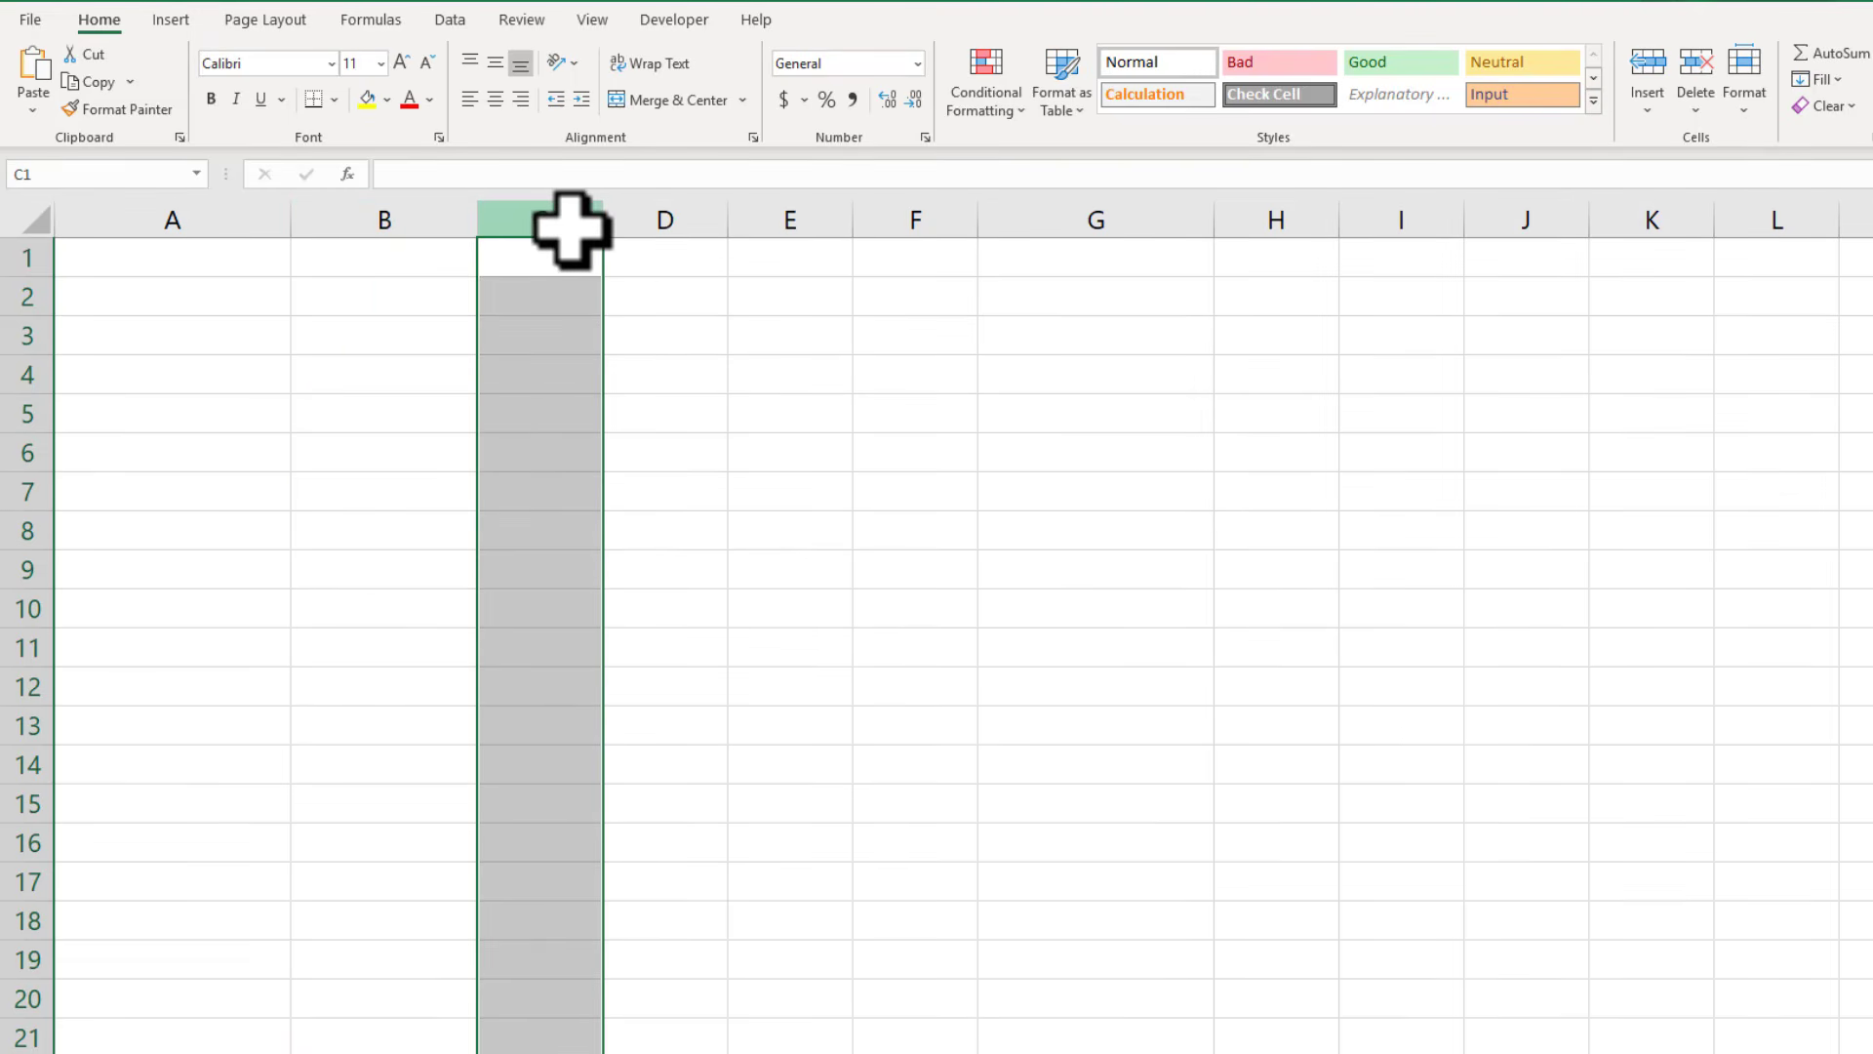
pyautogui.click(1743, 98)
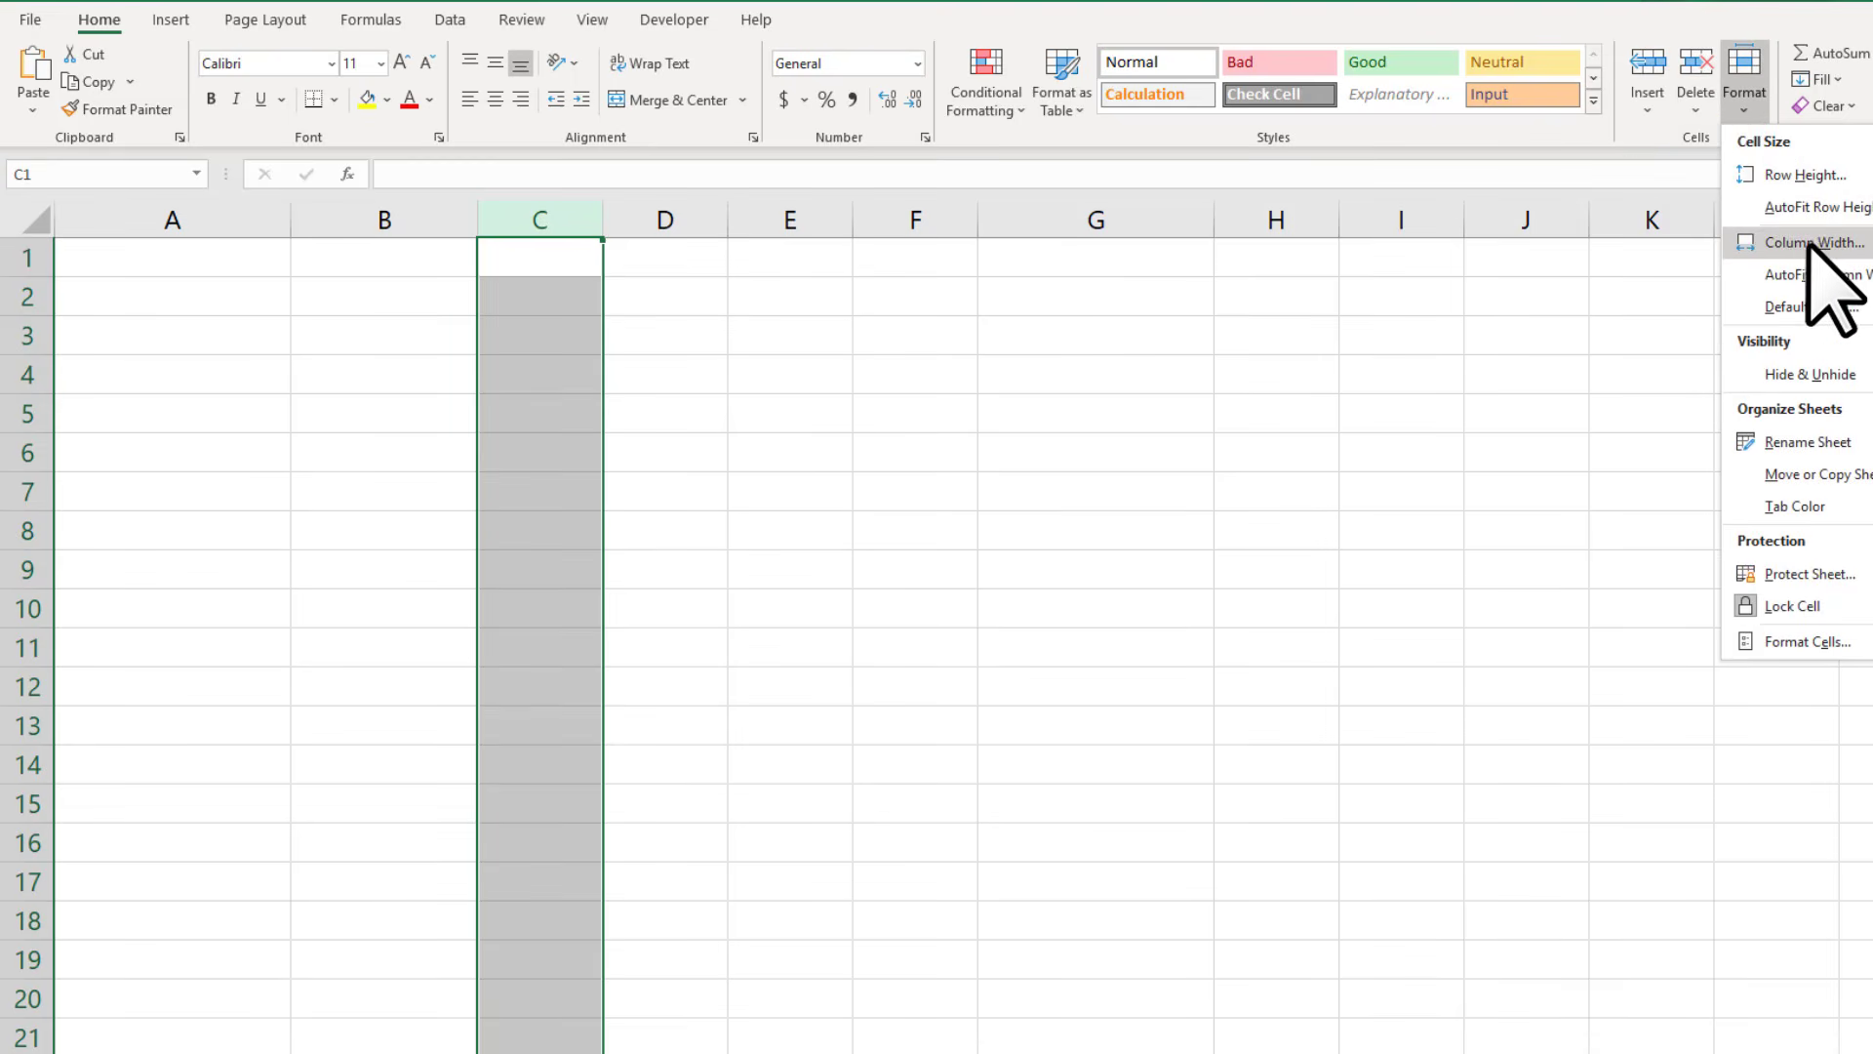
pyautogui.click(1756, 244)
pyautogui.press('BackSpace')
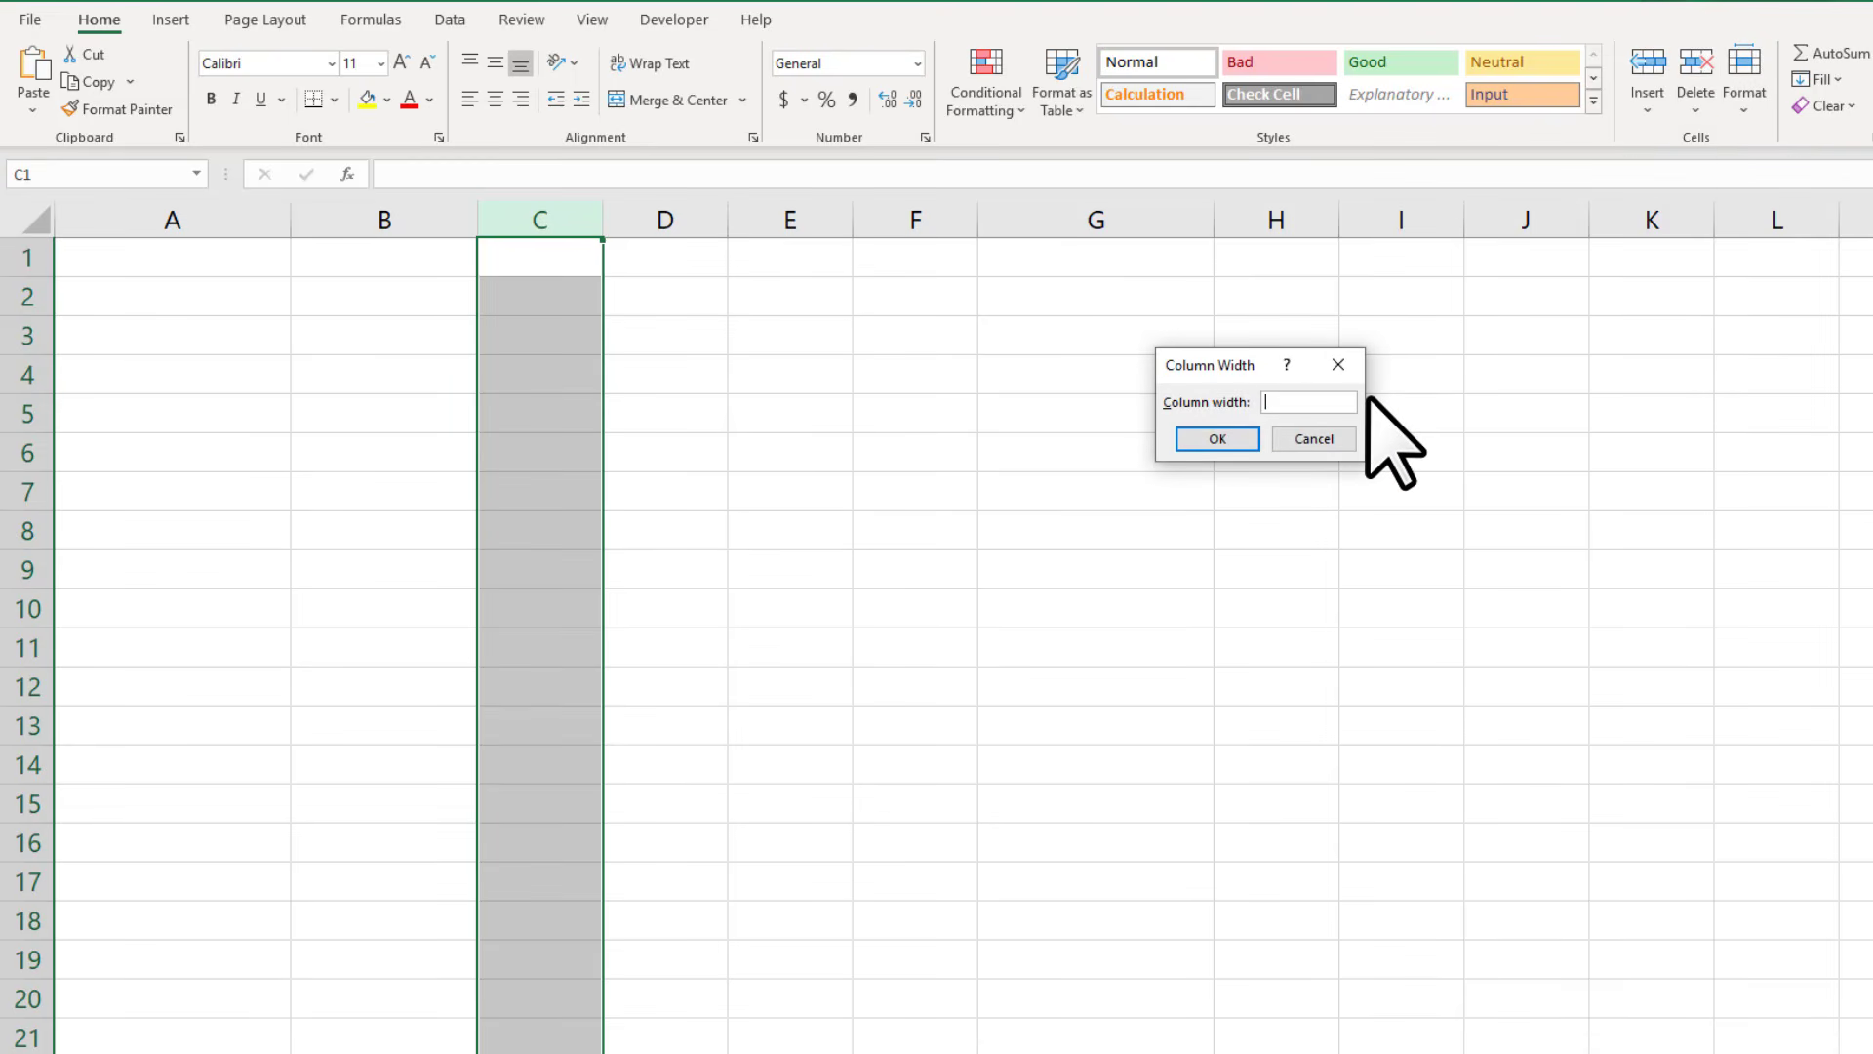
pyautogui.write('32')
pyautogui.press('Return')
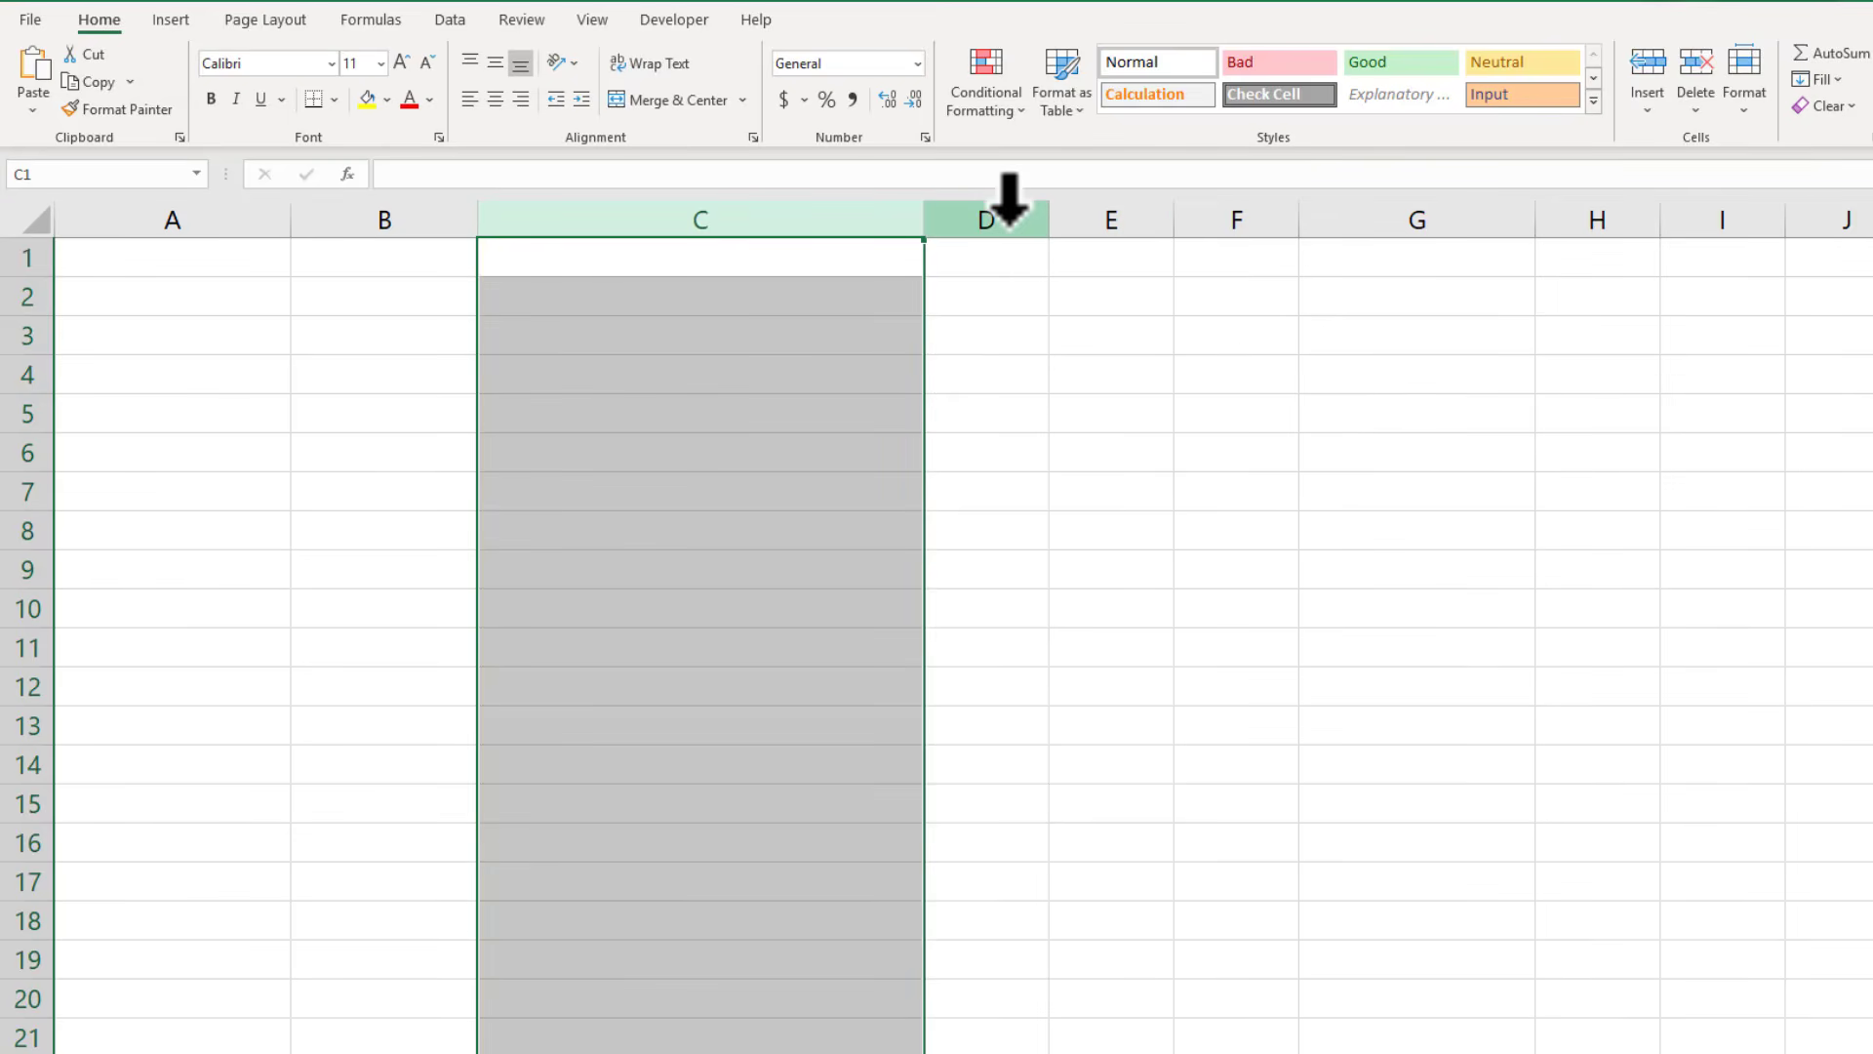
# Set the width of column E to 22
pyautogui.click(1097, 209)
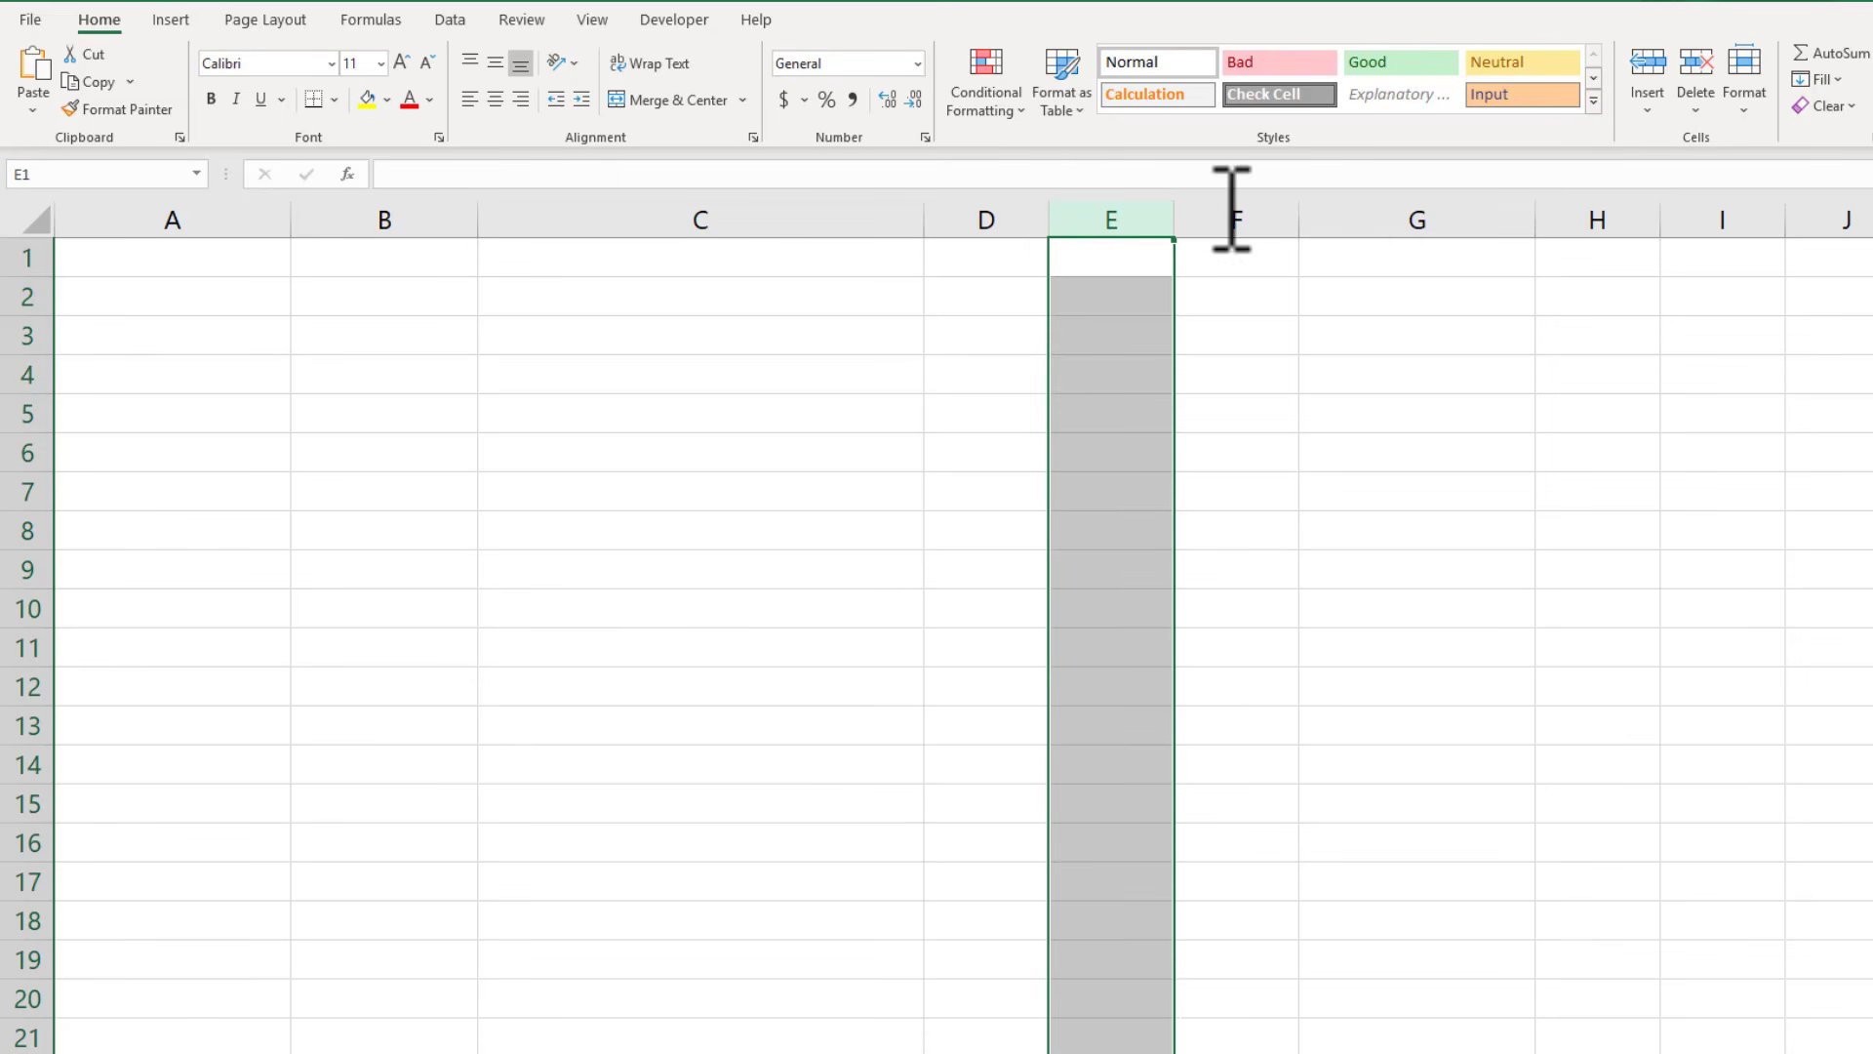
pyautogui.click(1747, 105)
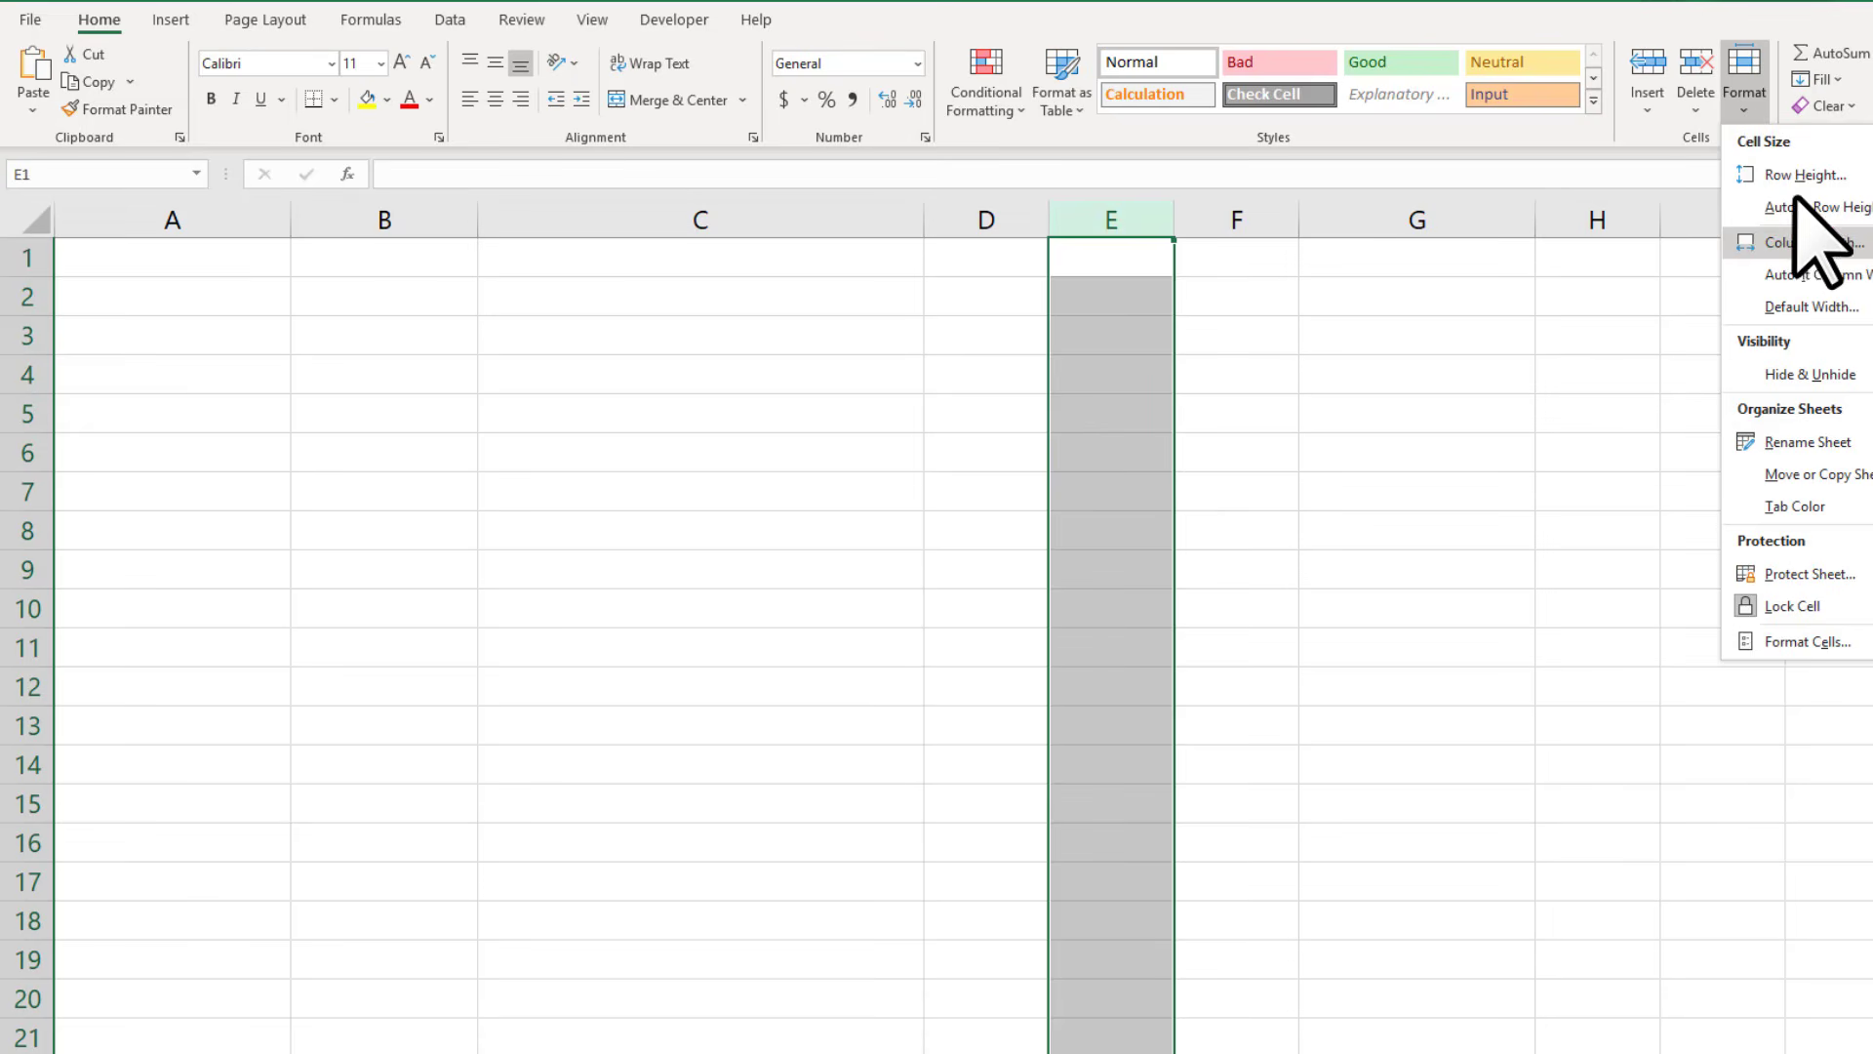
pyautogui.click(1815, 244)
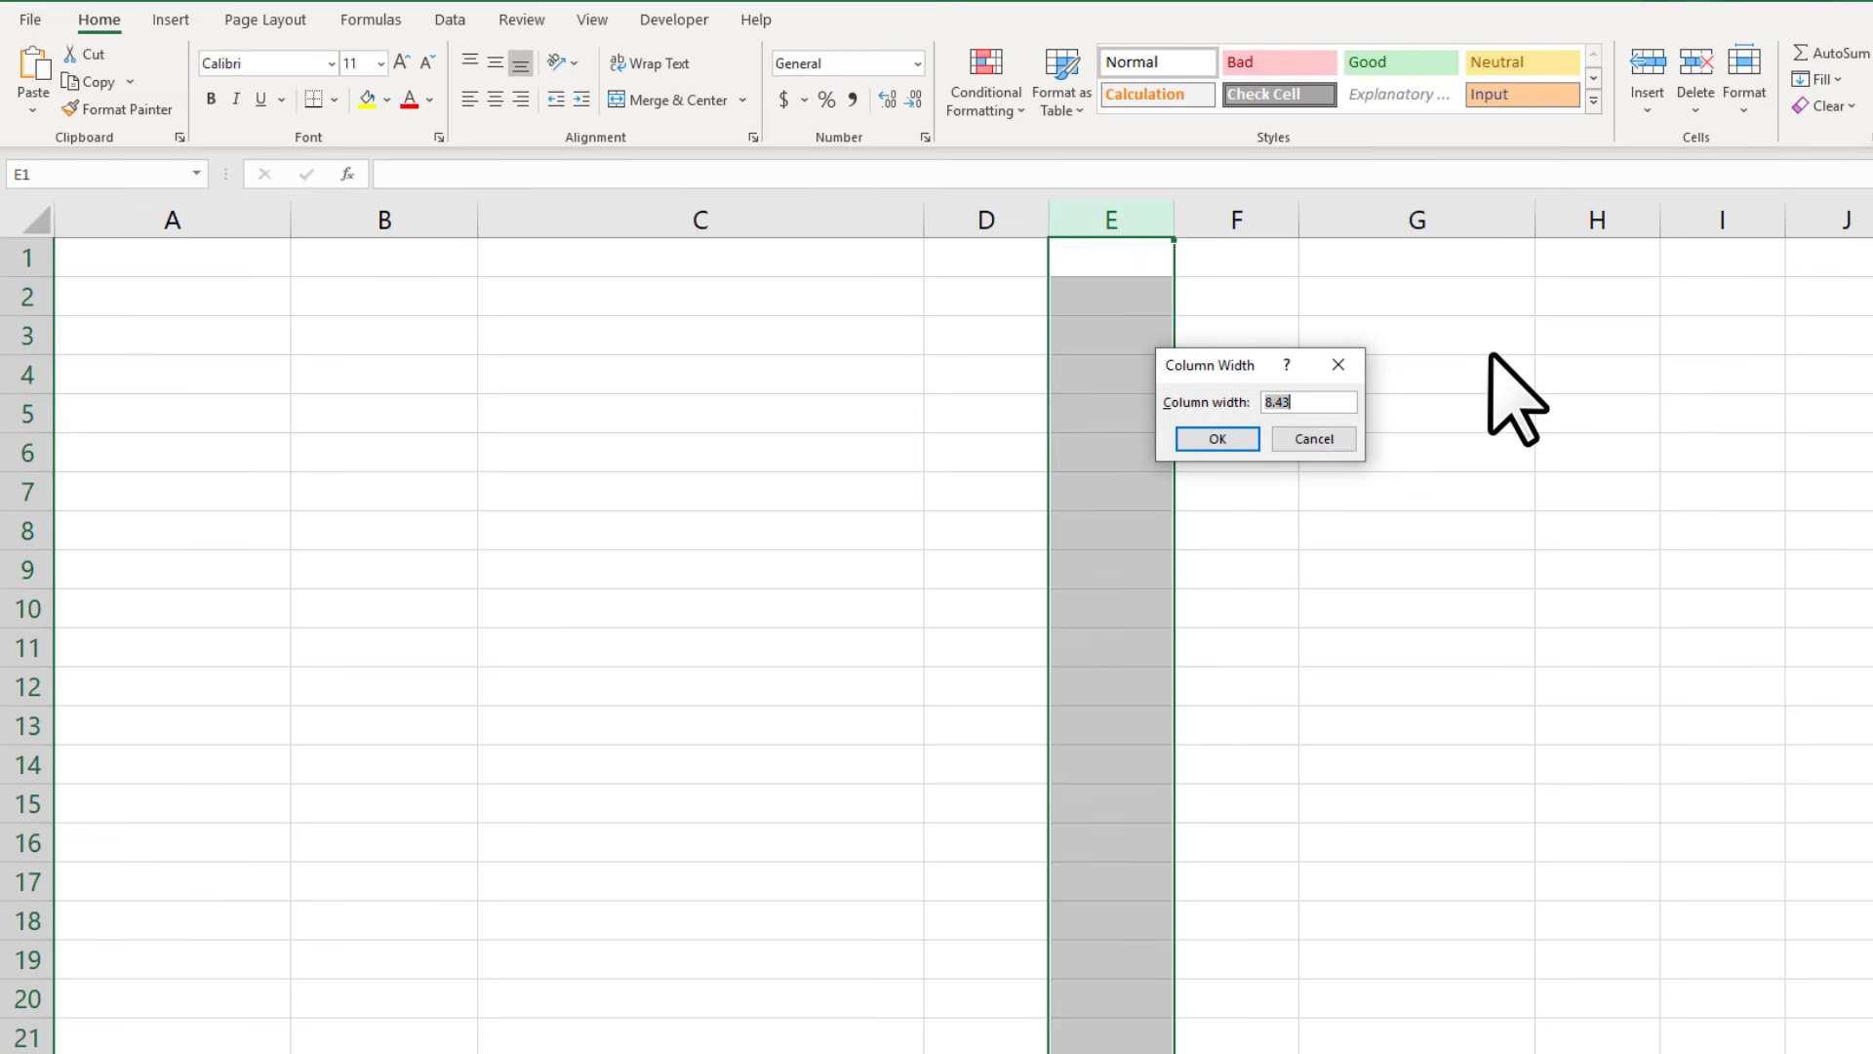
pyautogui.write('22')
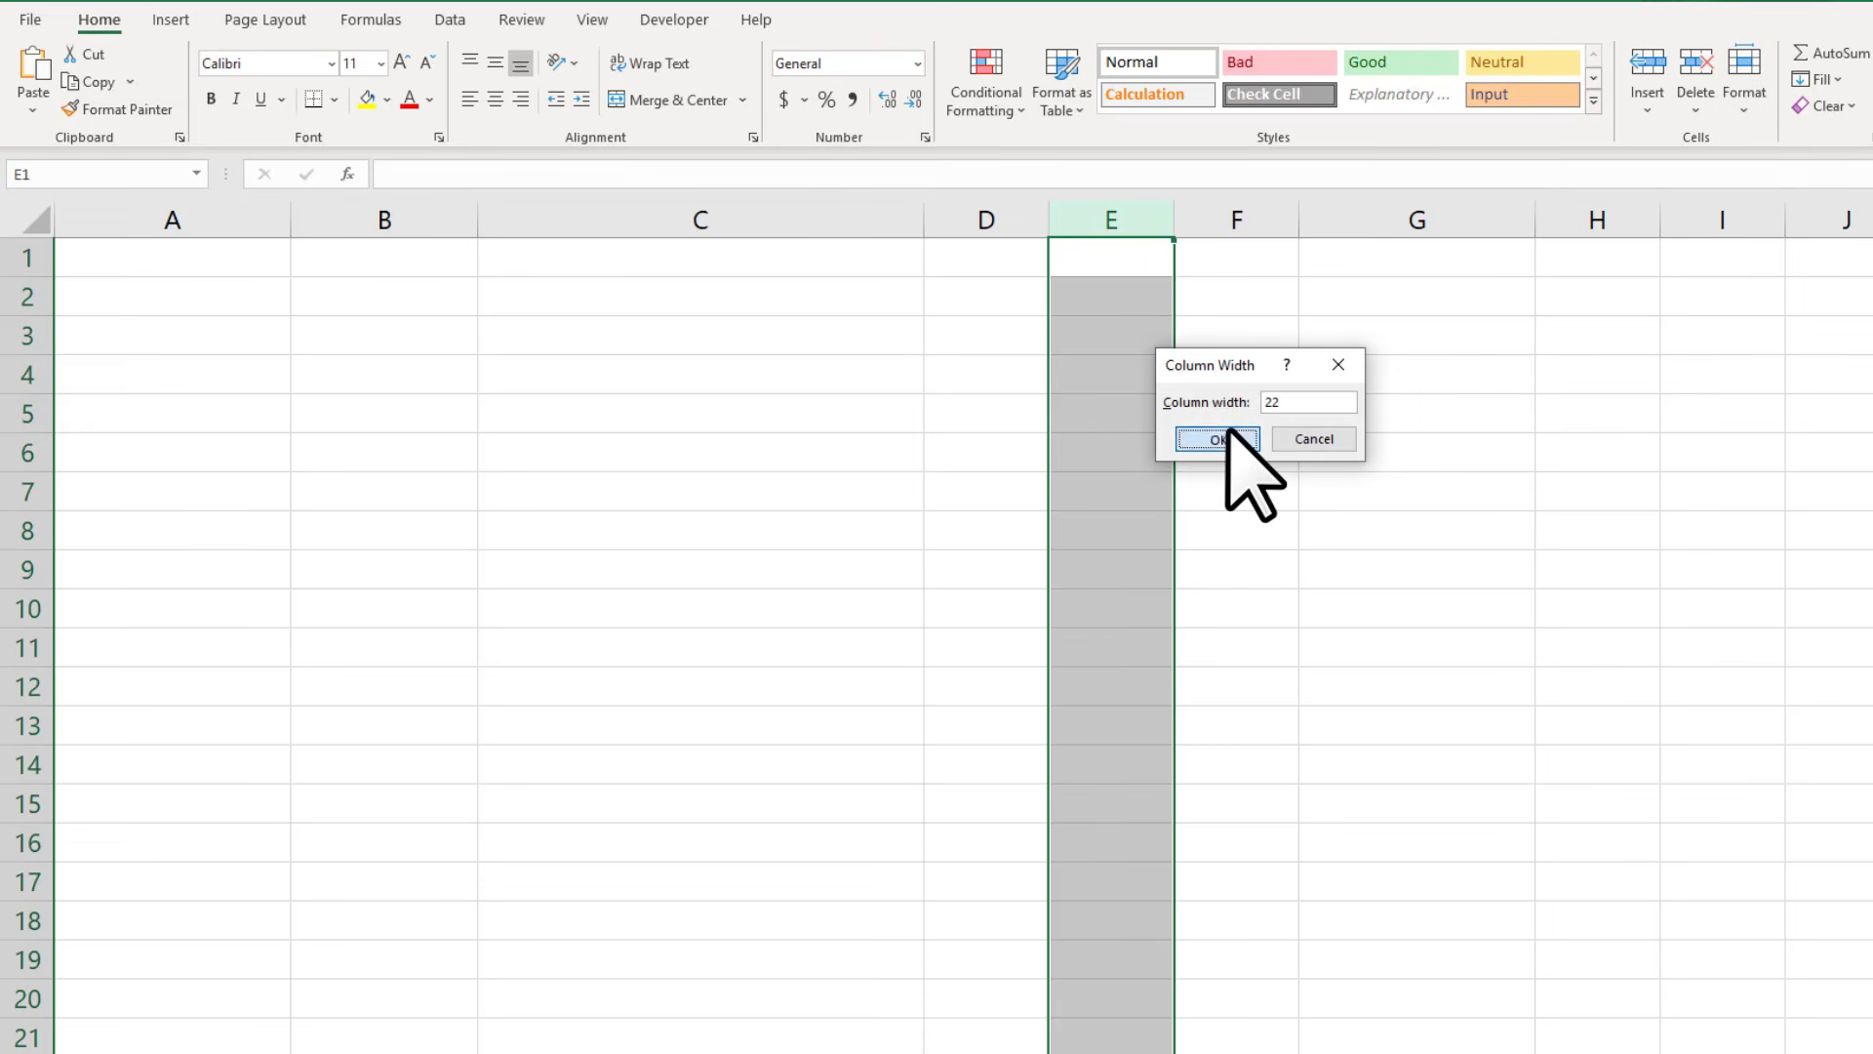
pyautogui.click(1228, 434)
# Set the width of column F to 19.5
pyautogui.click(1405, 218)
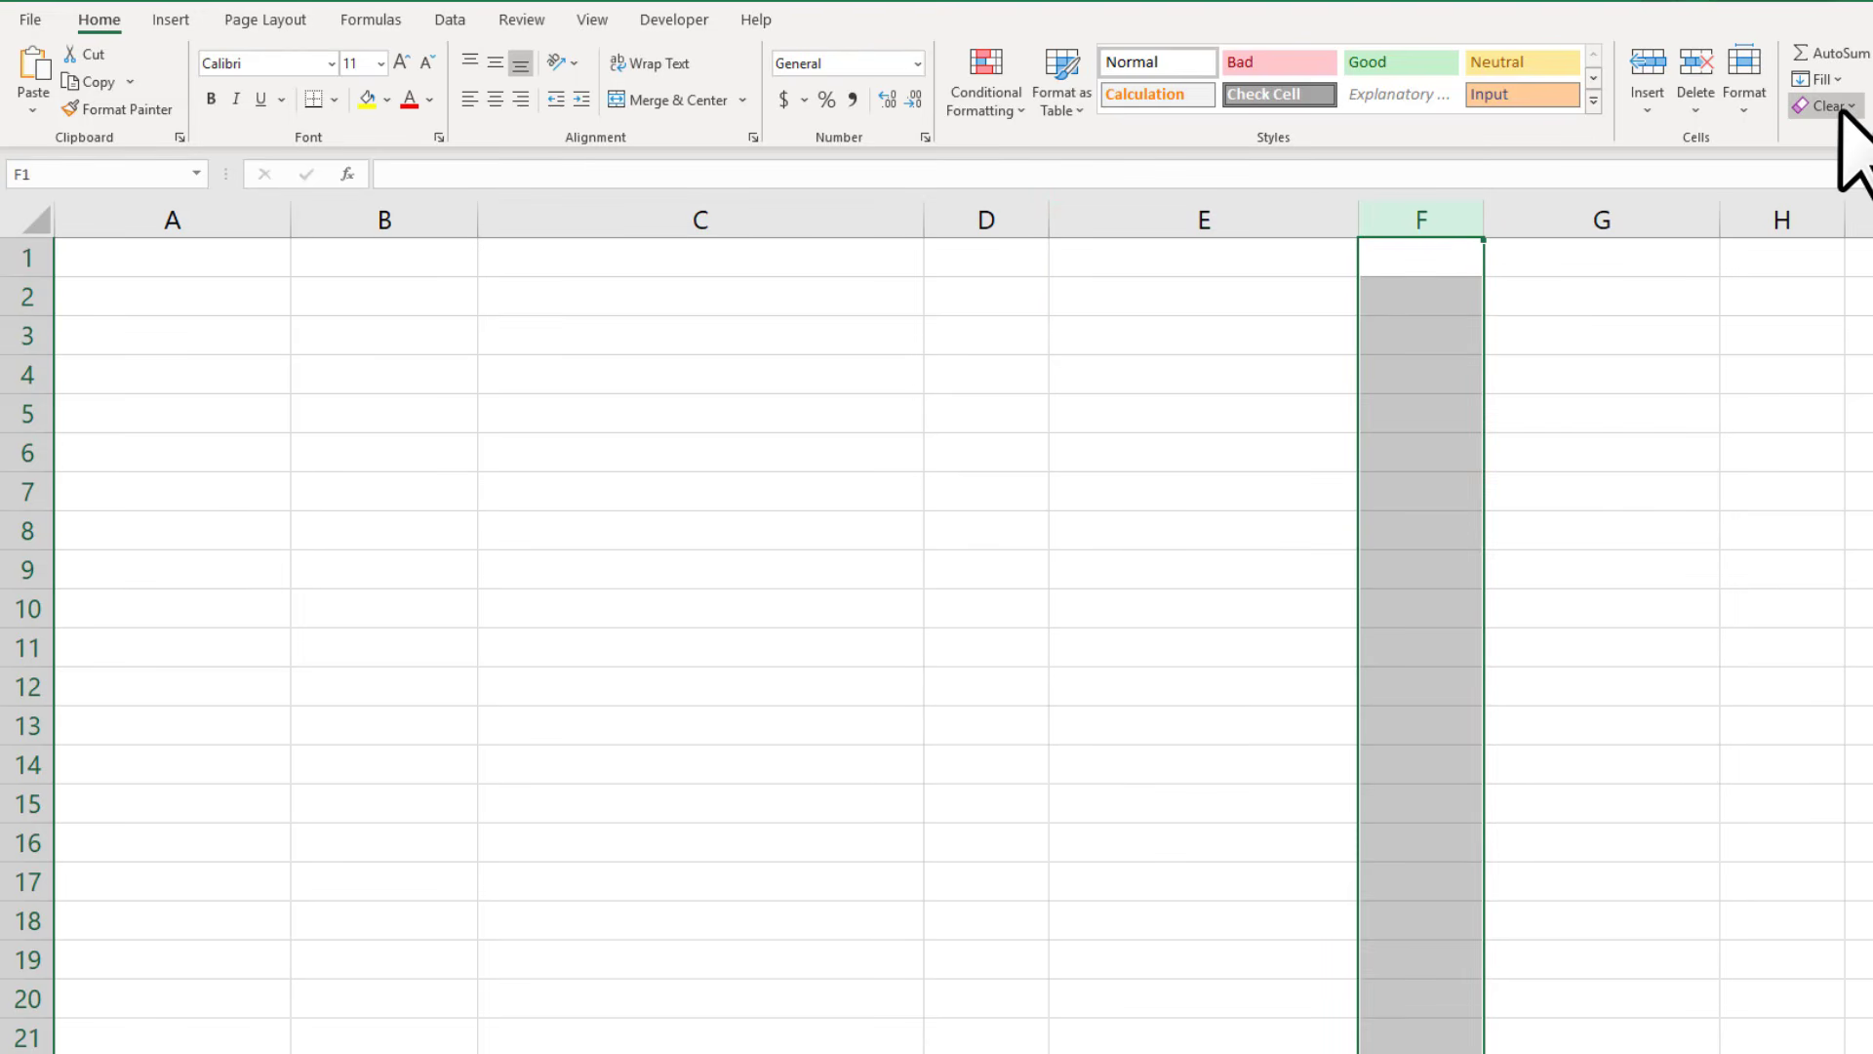
pyautogui.click(1745, 78)
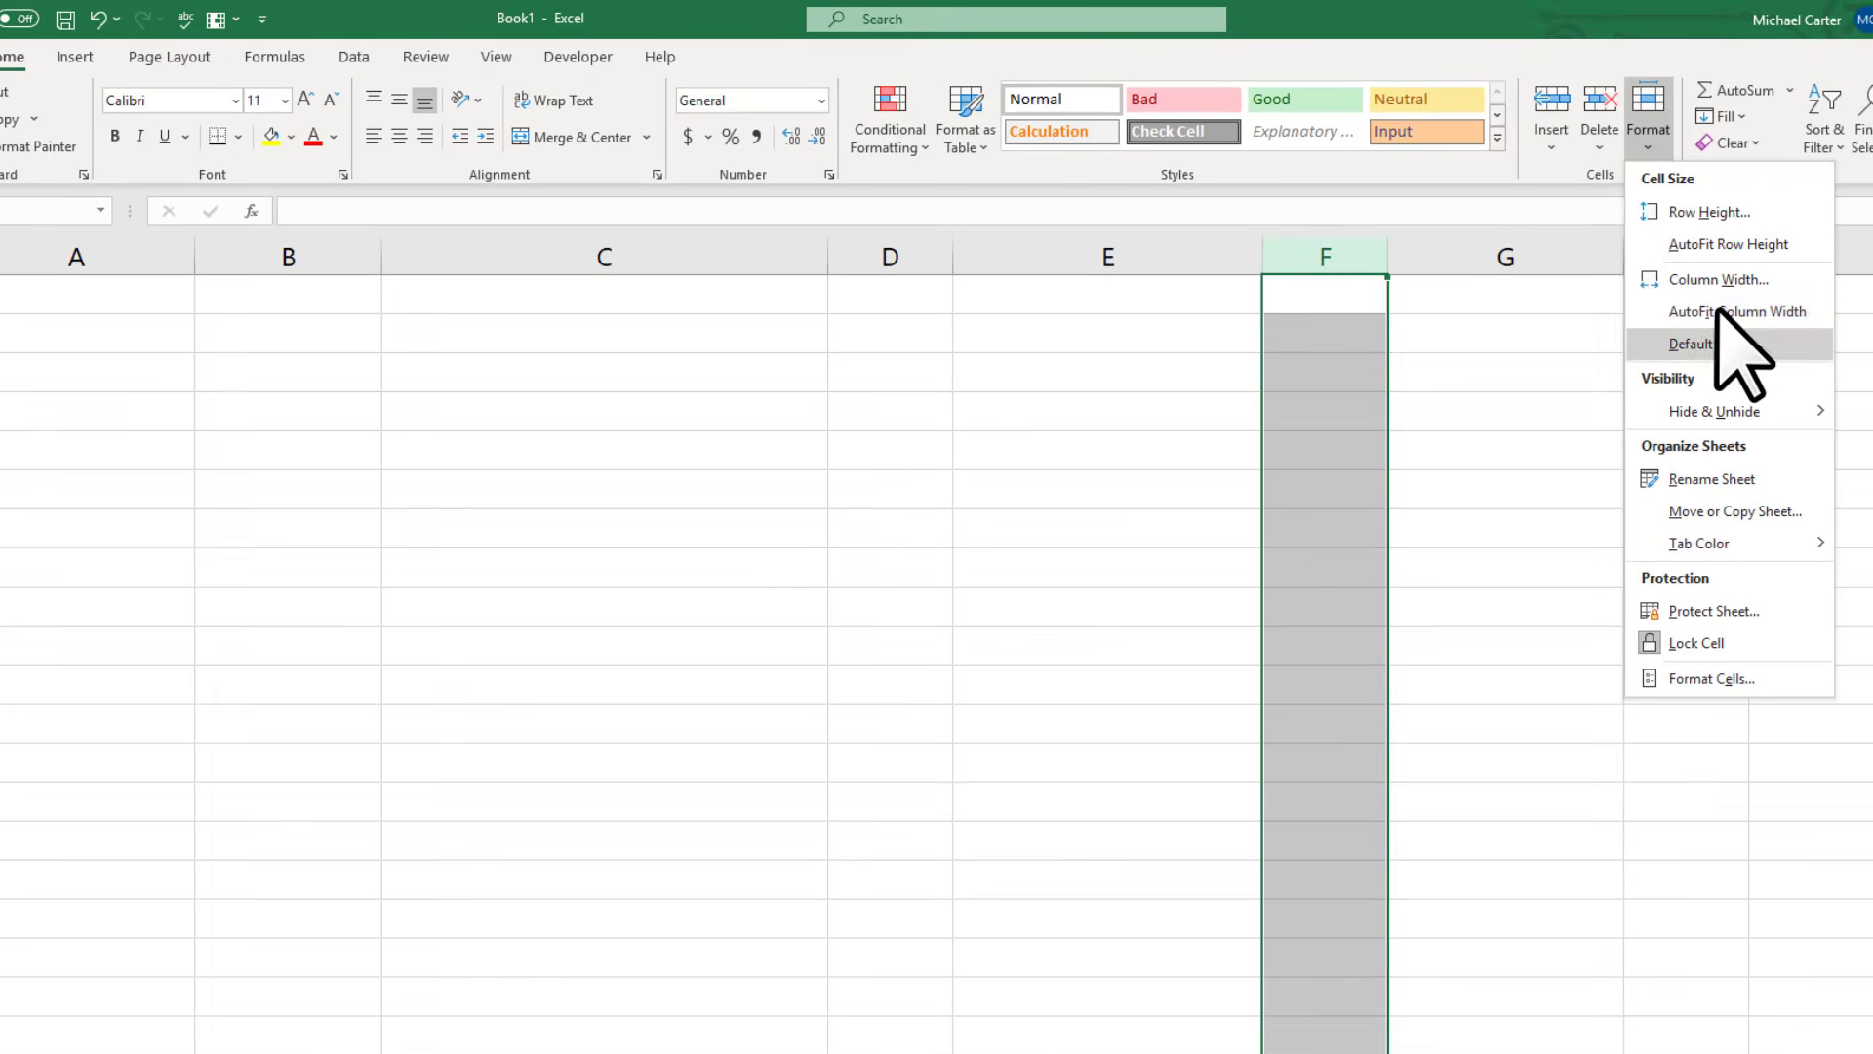
pyautogui.click(1747, 280)
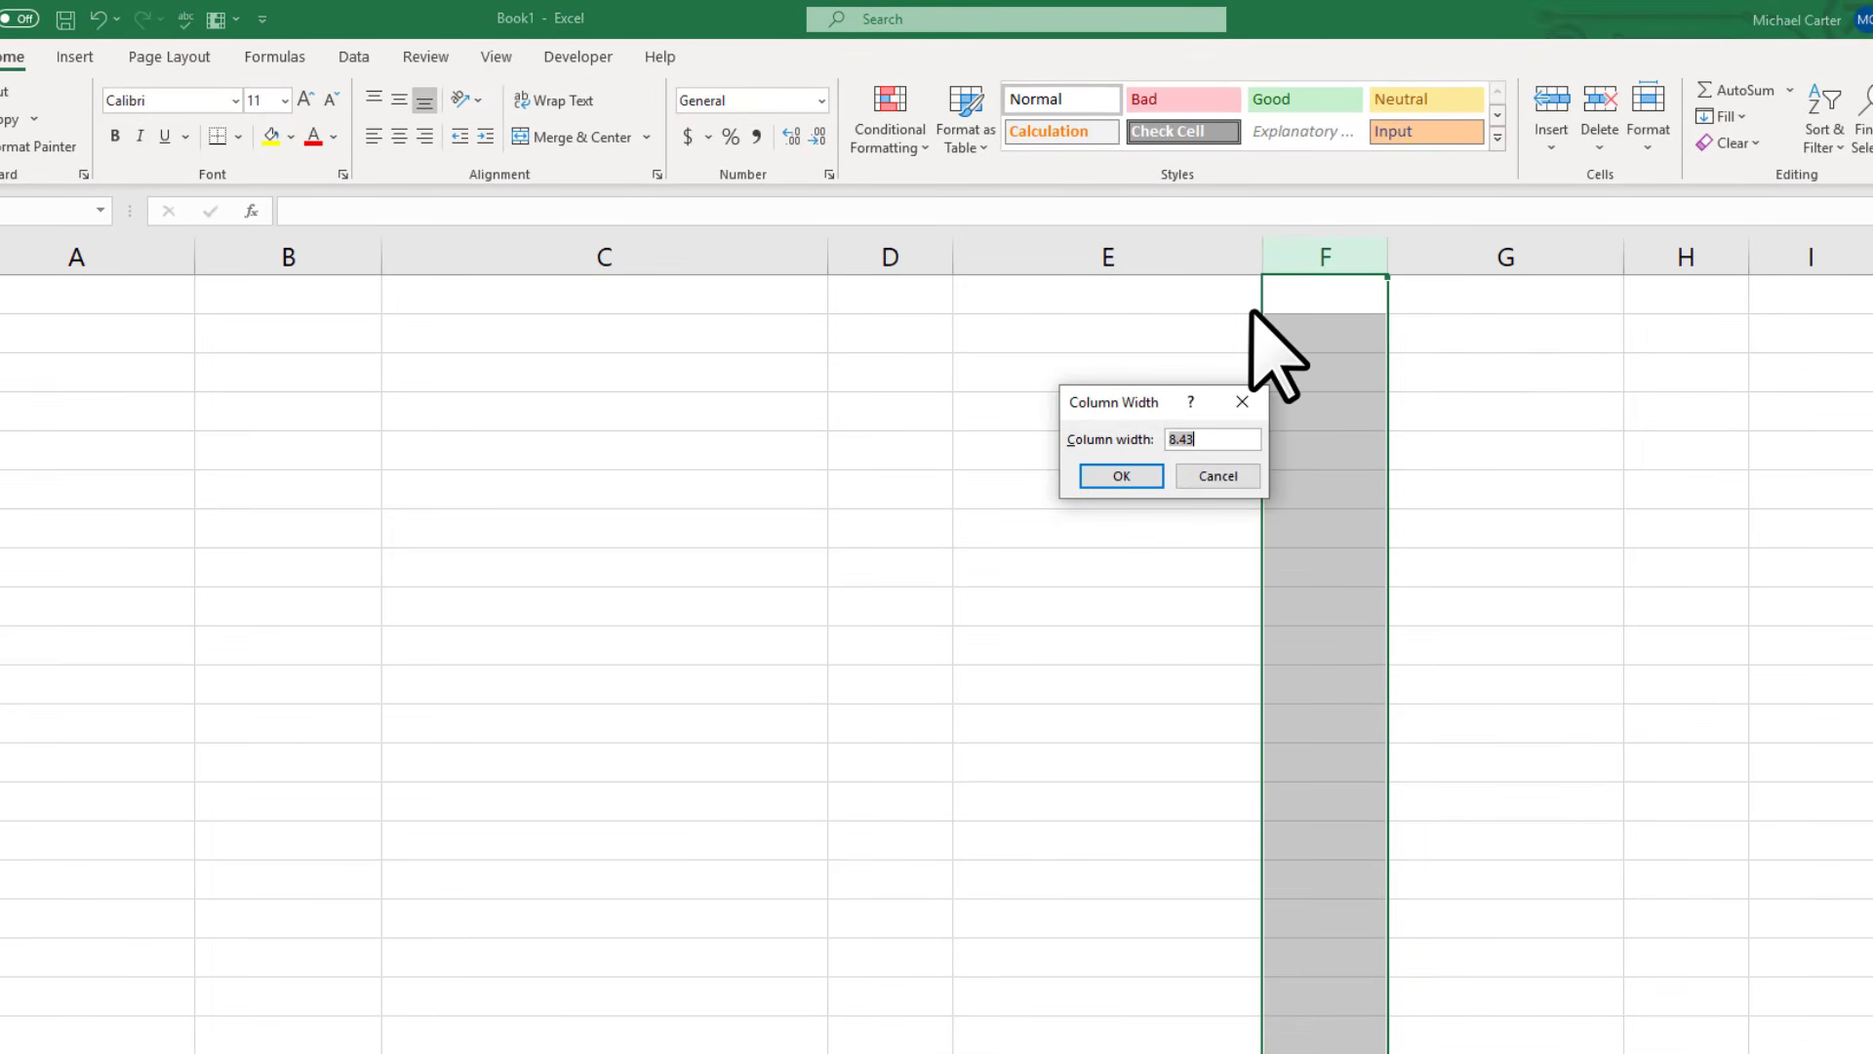
pyautogui.press('BackSpace')
pyautogui.write('19.5')
pyautogui.press('Return')
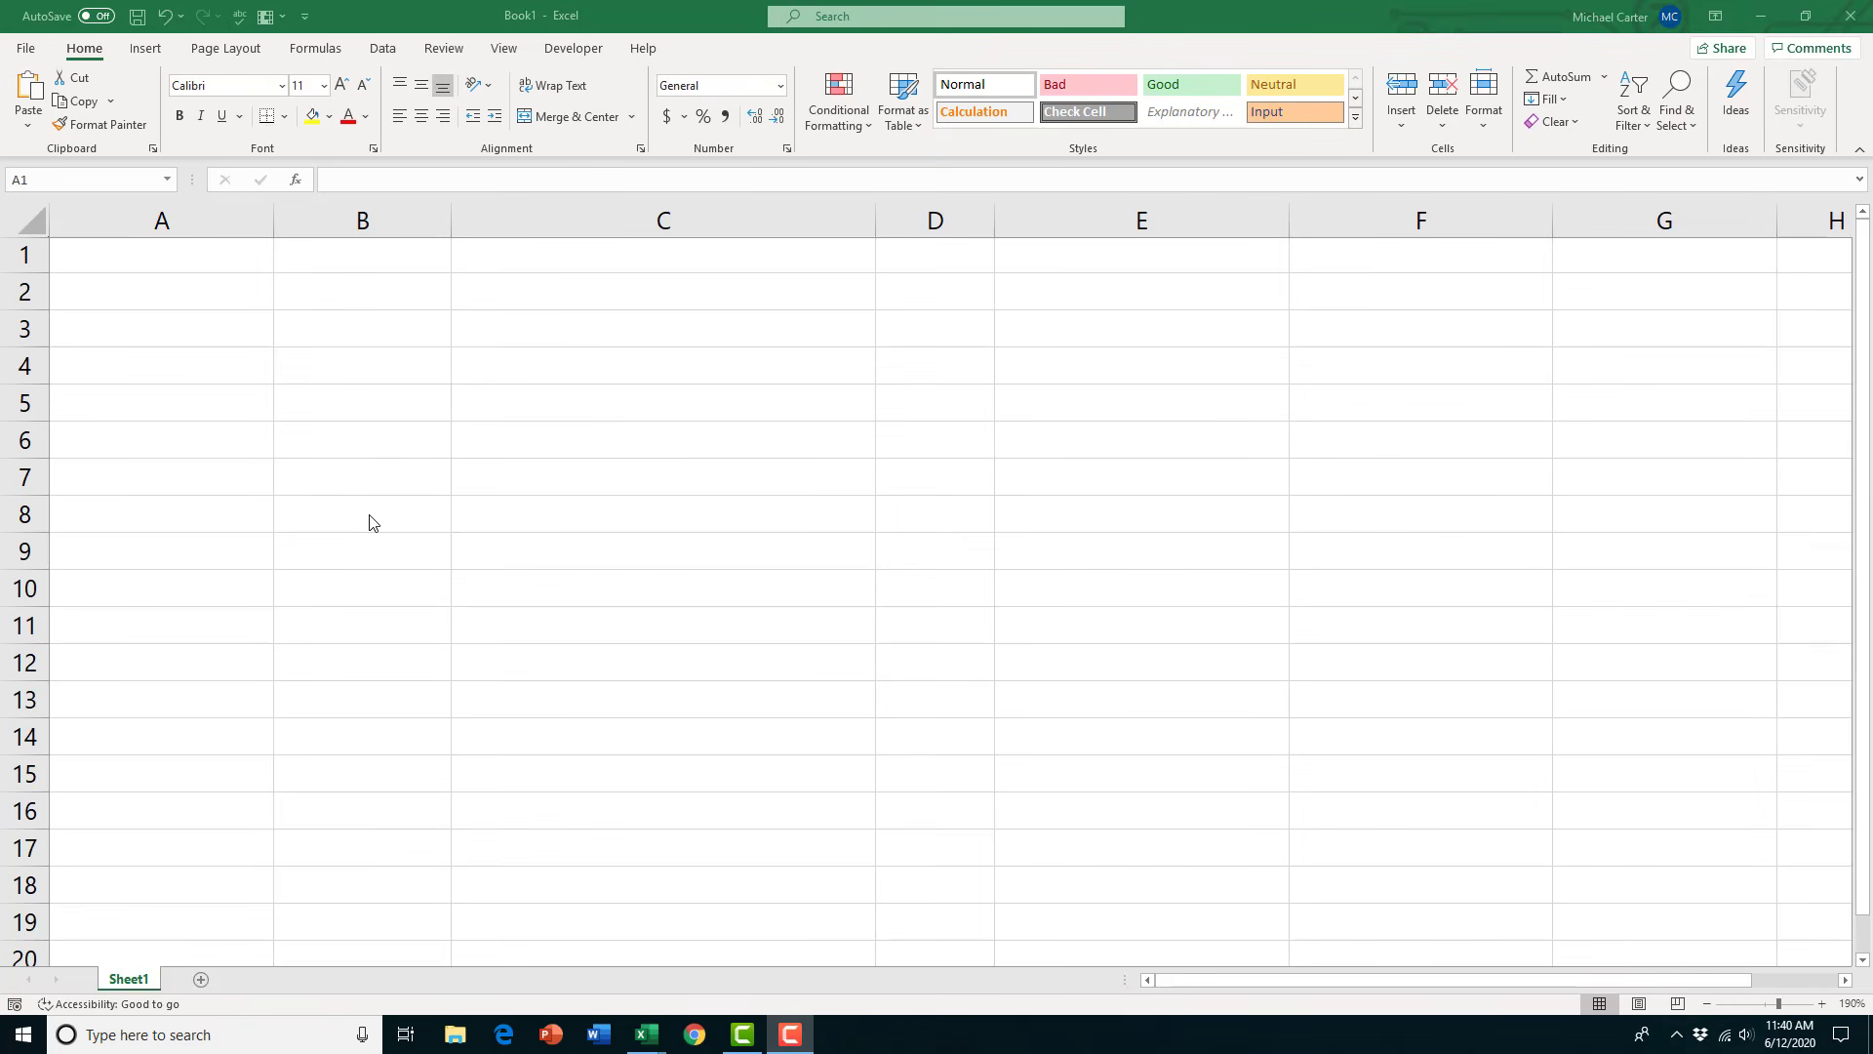
# Increase the height of row 1 to 36.00 (48 pixels)
pyautogui.click(39, 267)
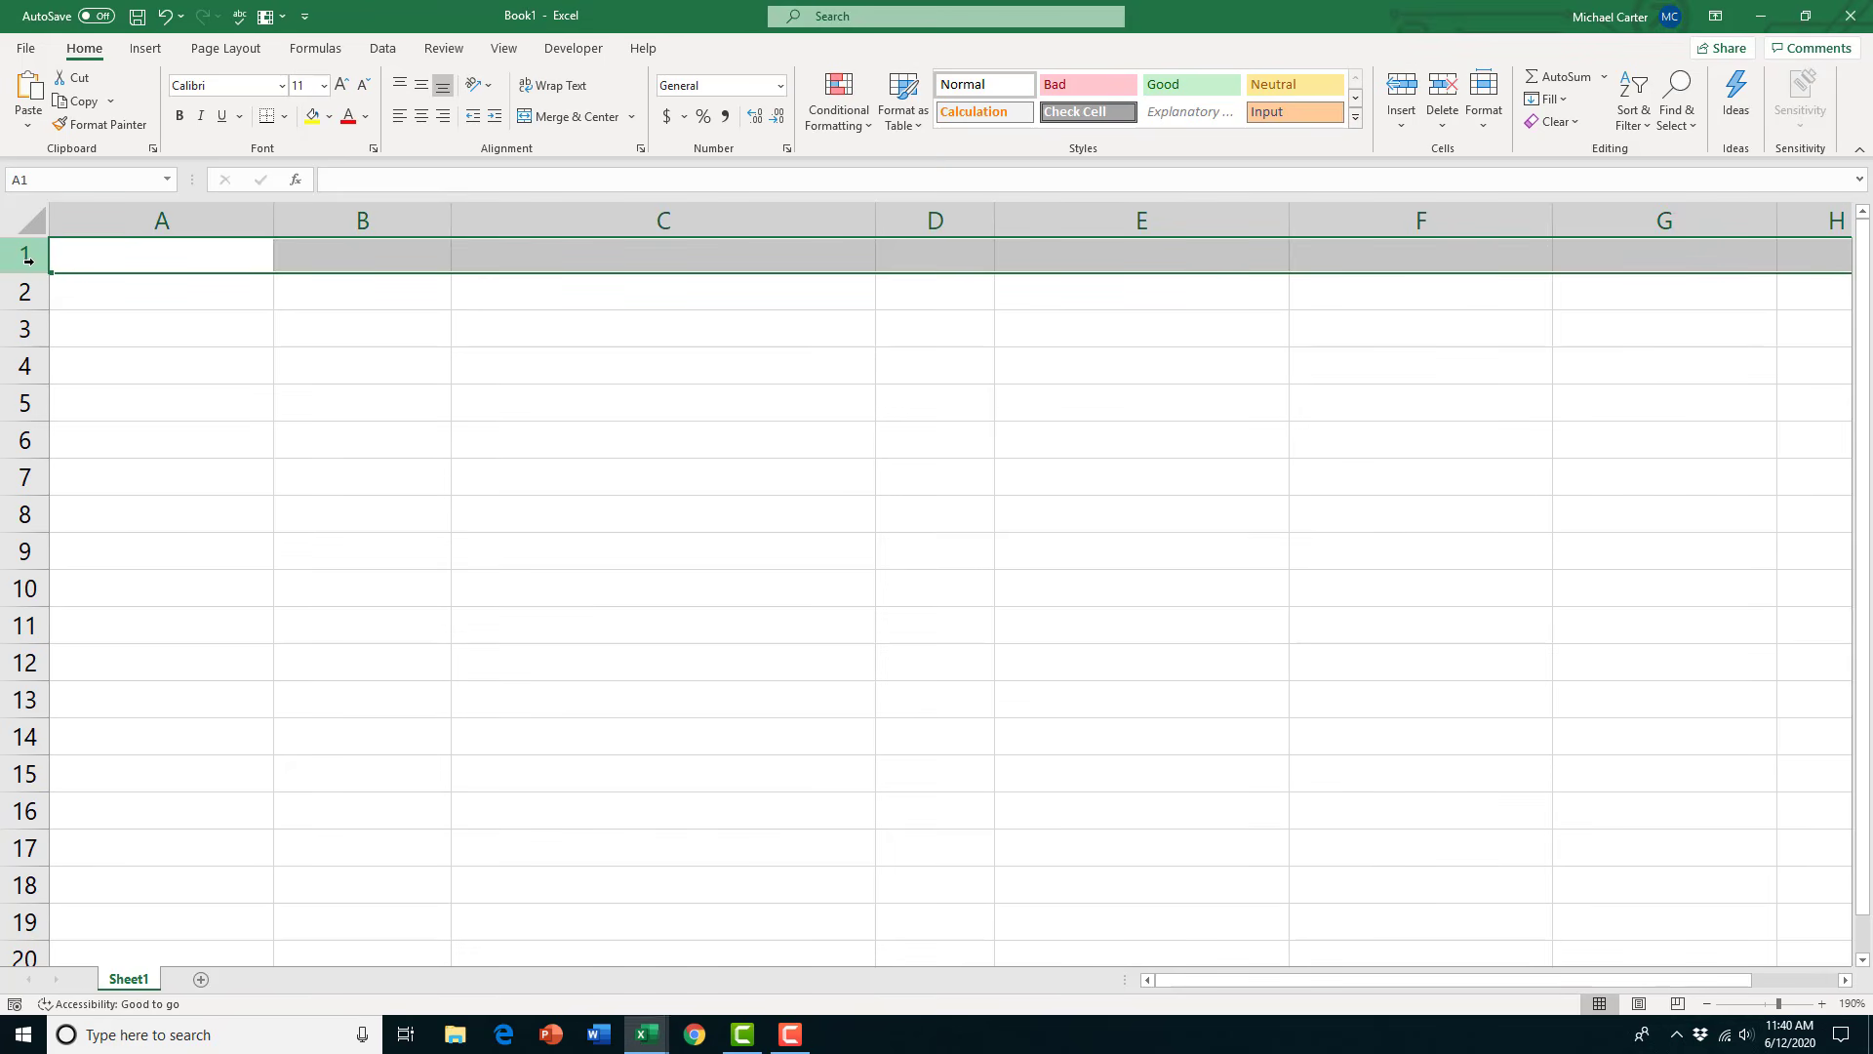
pyautogui.moveTo(29, 273); pyautogui.dragTo(28, 314)
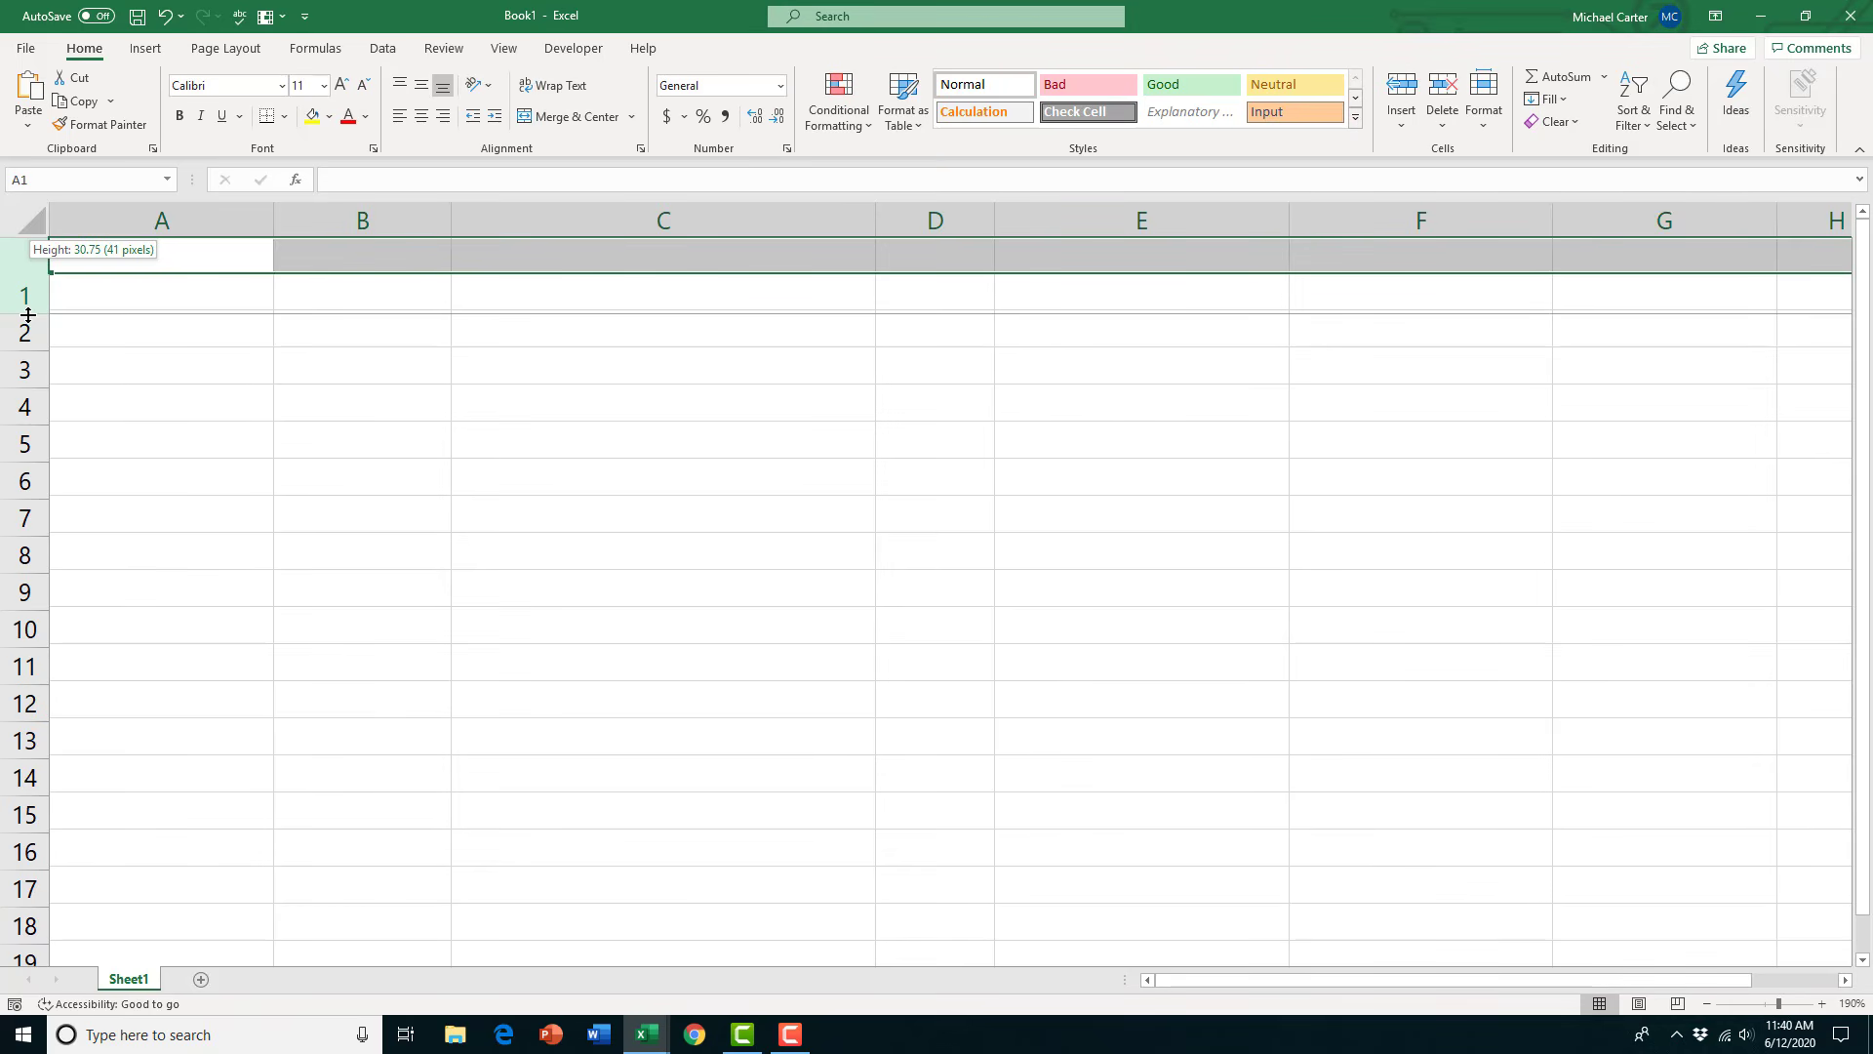
pyautogui.moveTo(28, 314); pyautogui.dragTo(17, 328)
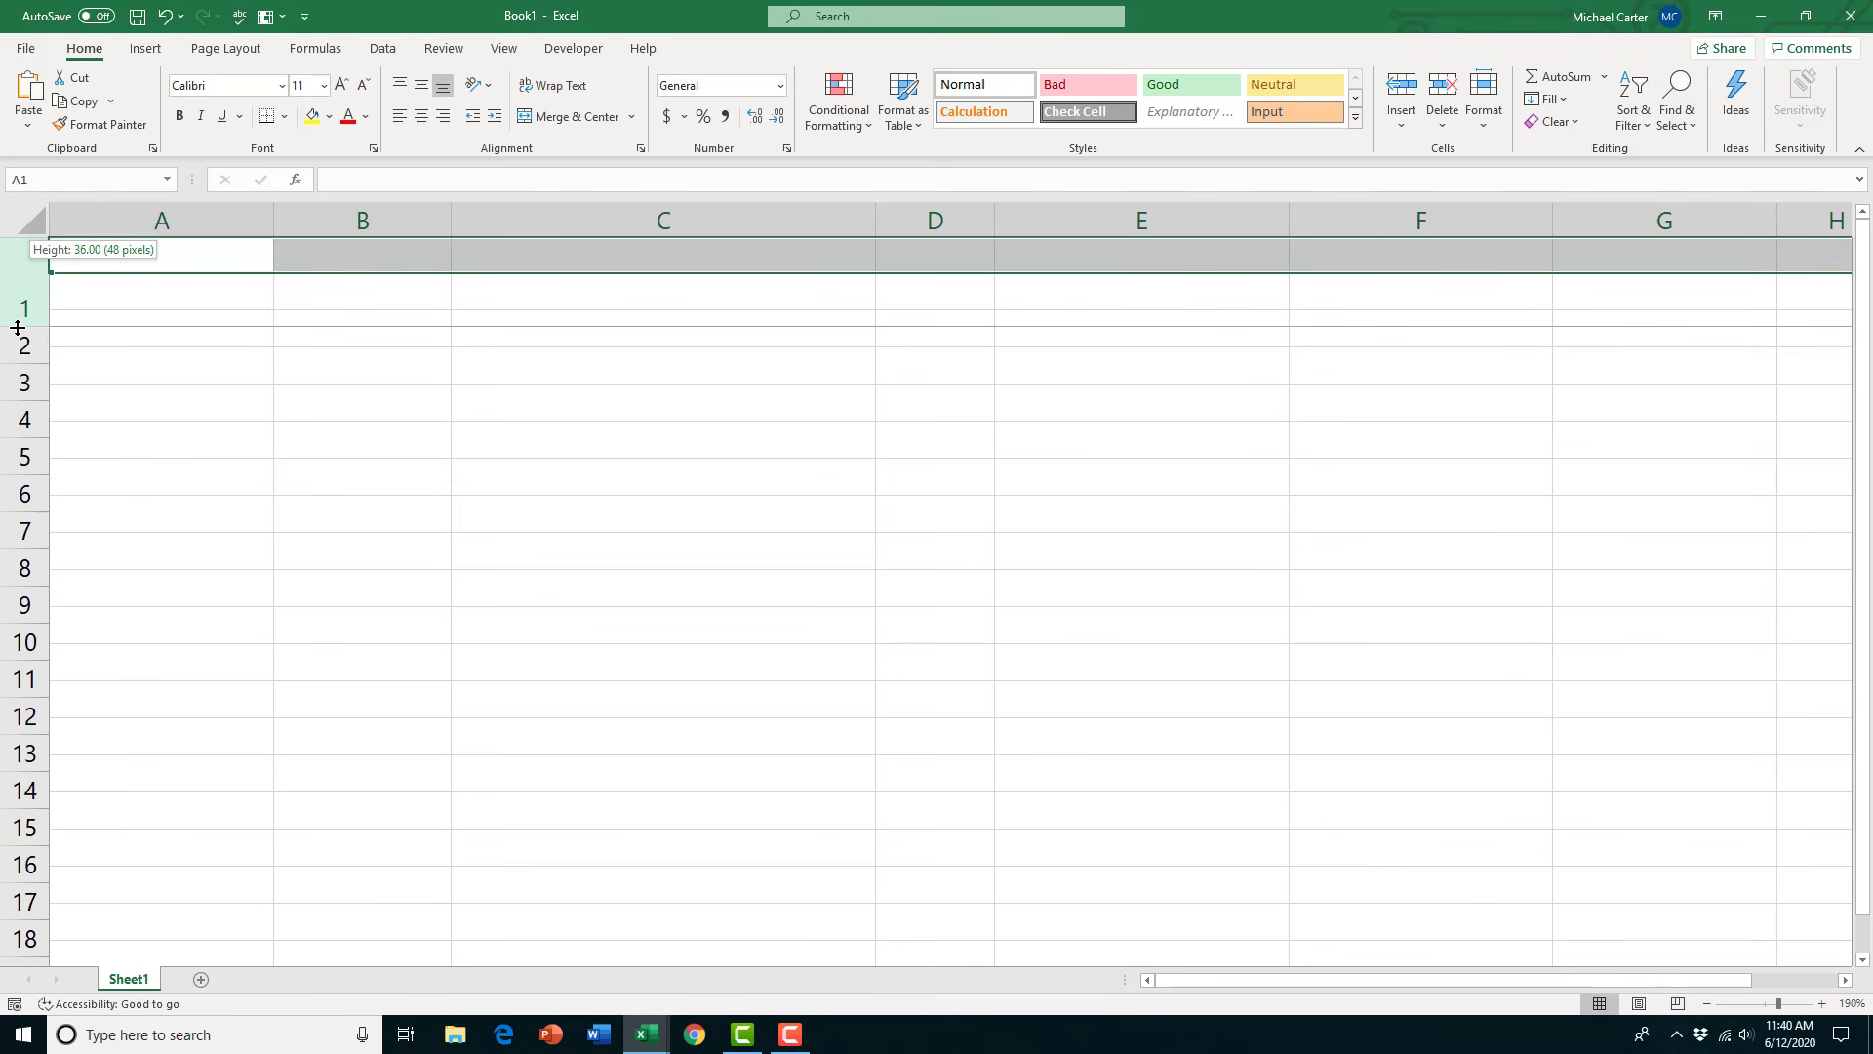
pyautogui.moveTo(17, 327); pyautogui.dragTo(17, 327)
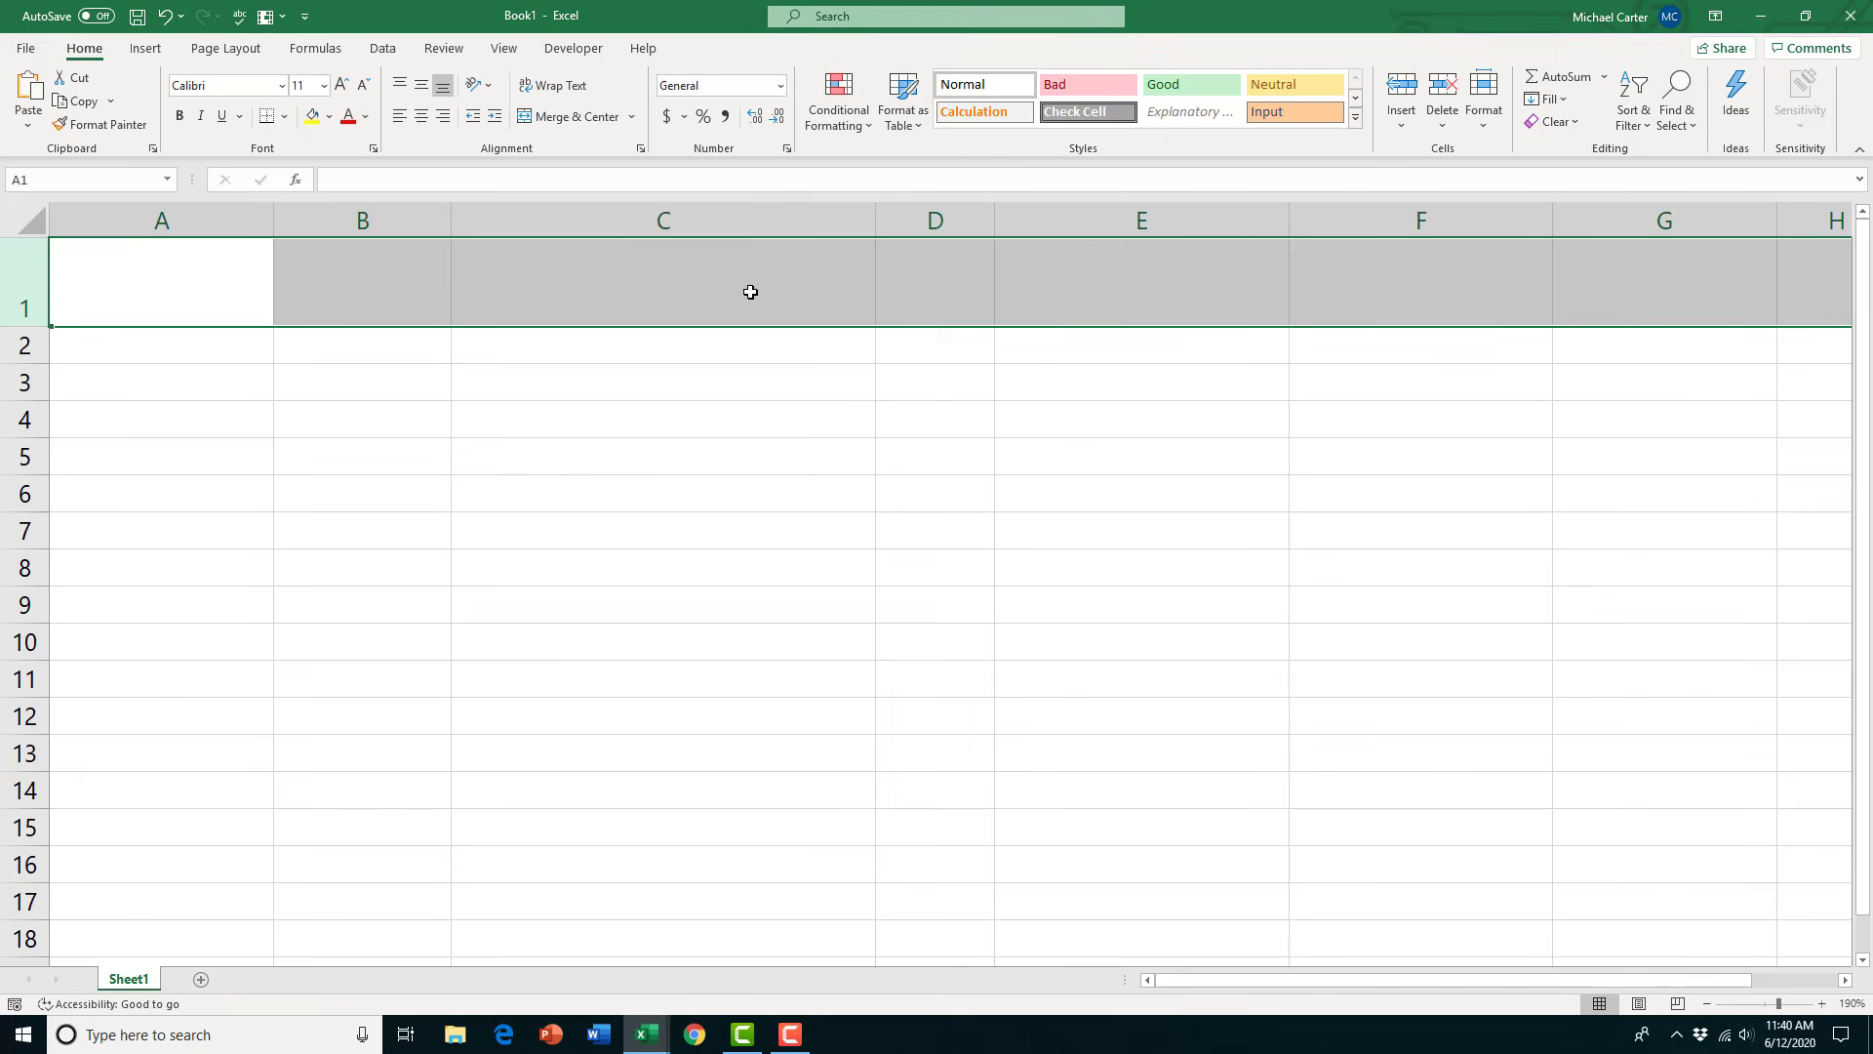
# Merge and center cells A1:G1 and enter the title "BITE AND CHIU CHOCOLATES" in the merged cell
pyautogui.click(674, 346)
pyautogui.moveTo(176, 279); pyautogui.dragTo(1582, 278)
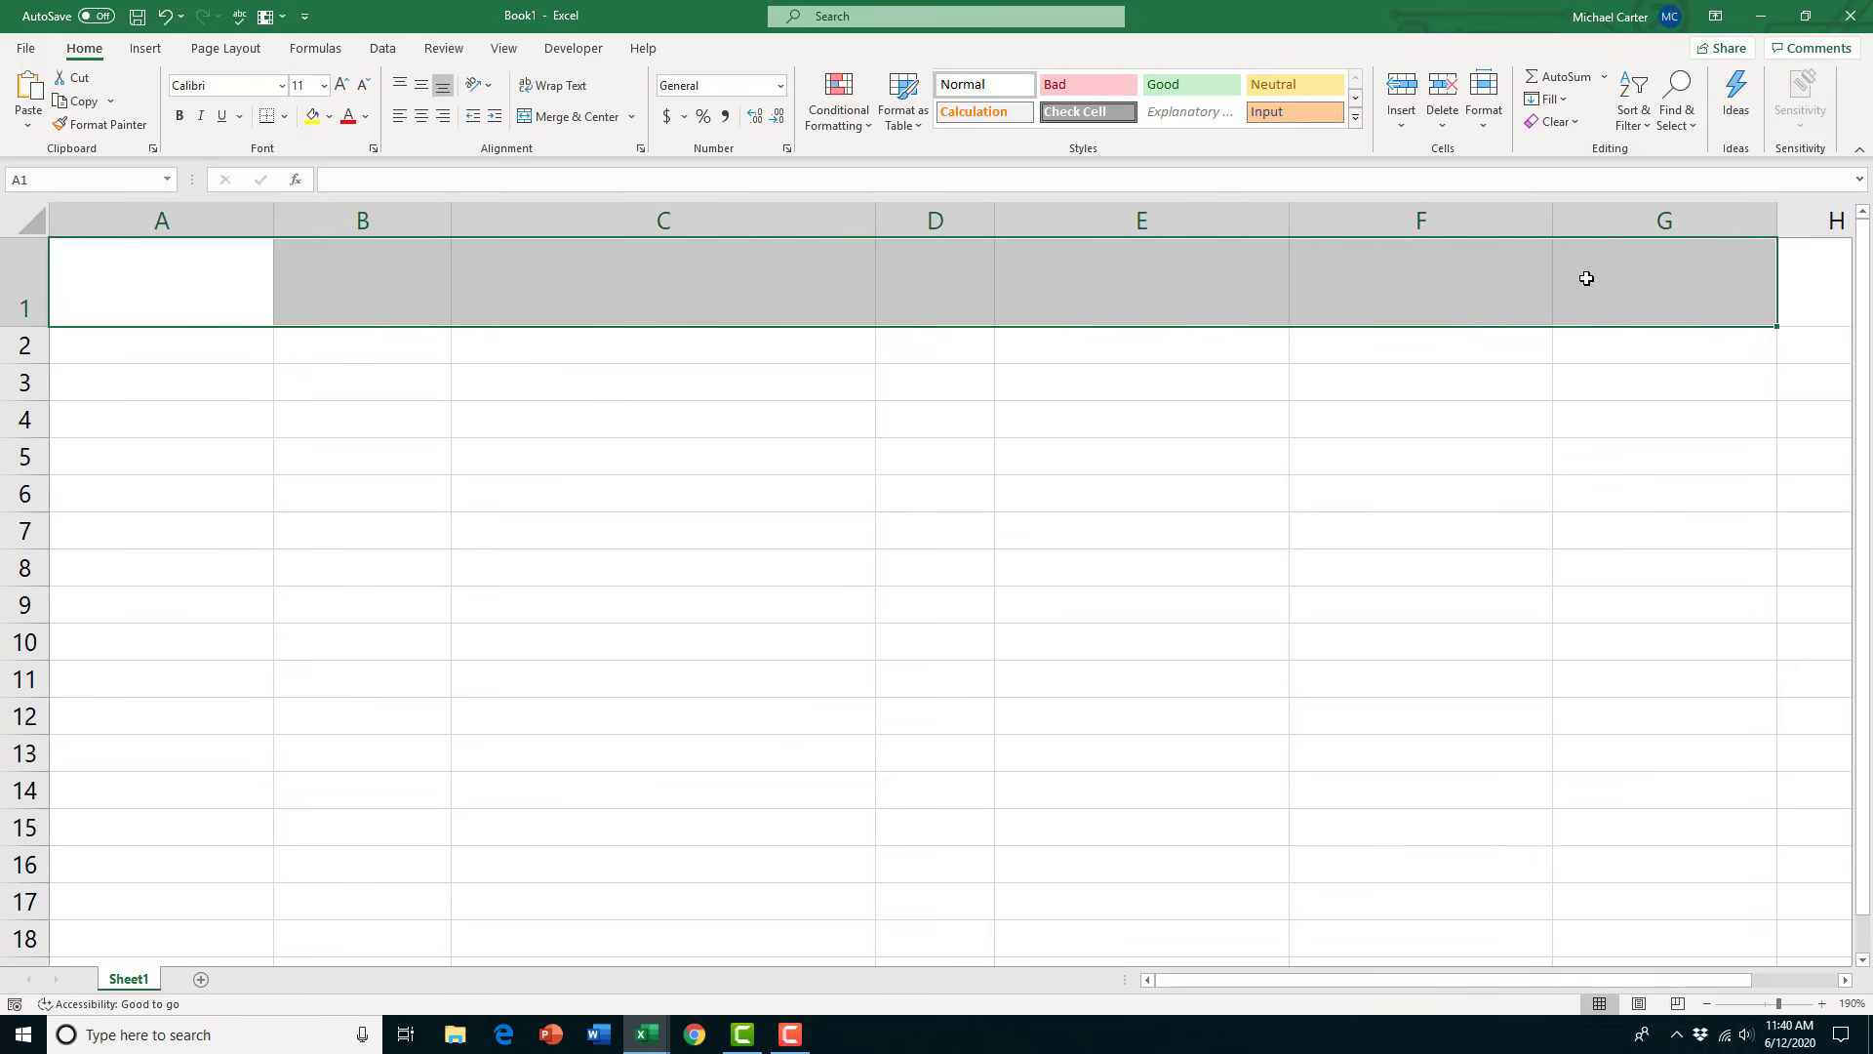
pyautogui.click(565, 123)
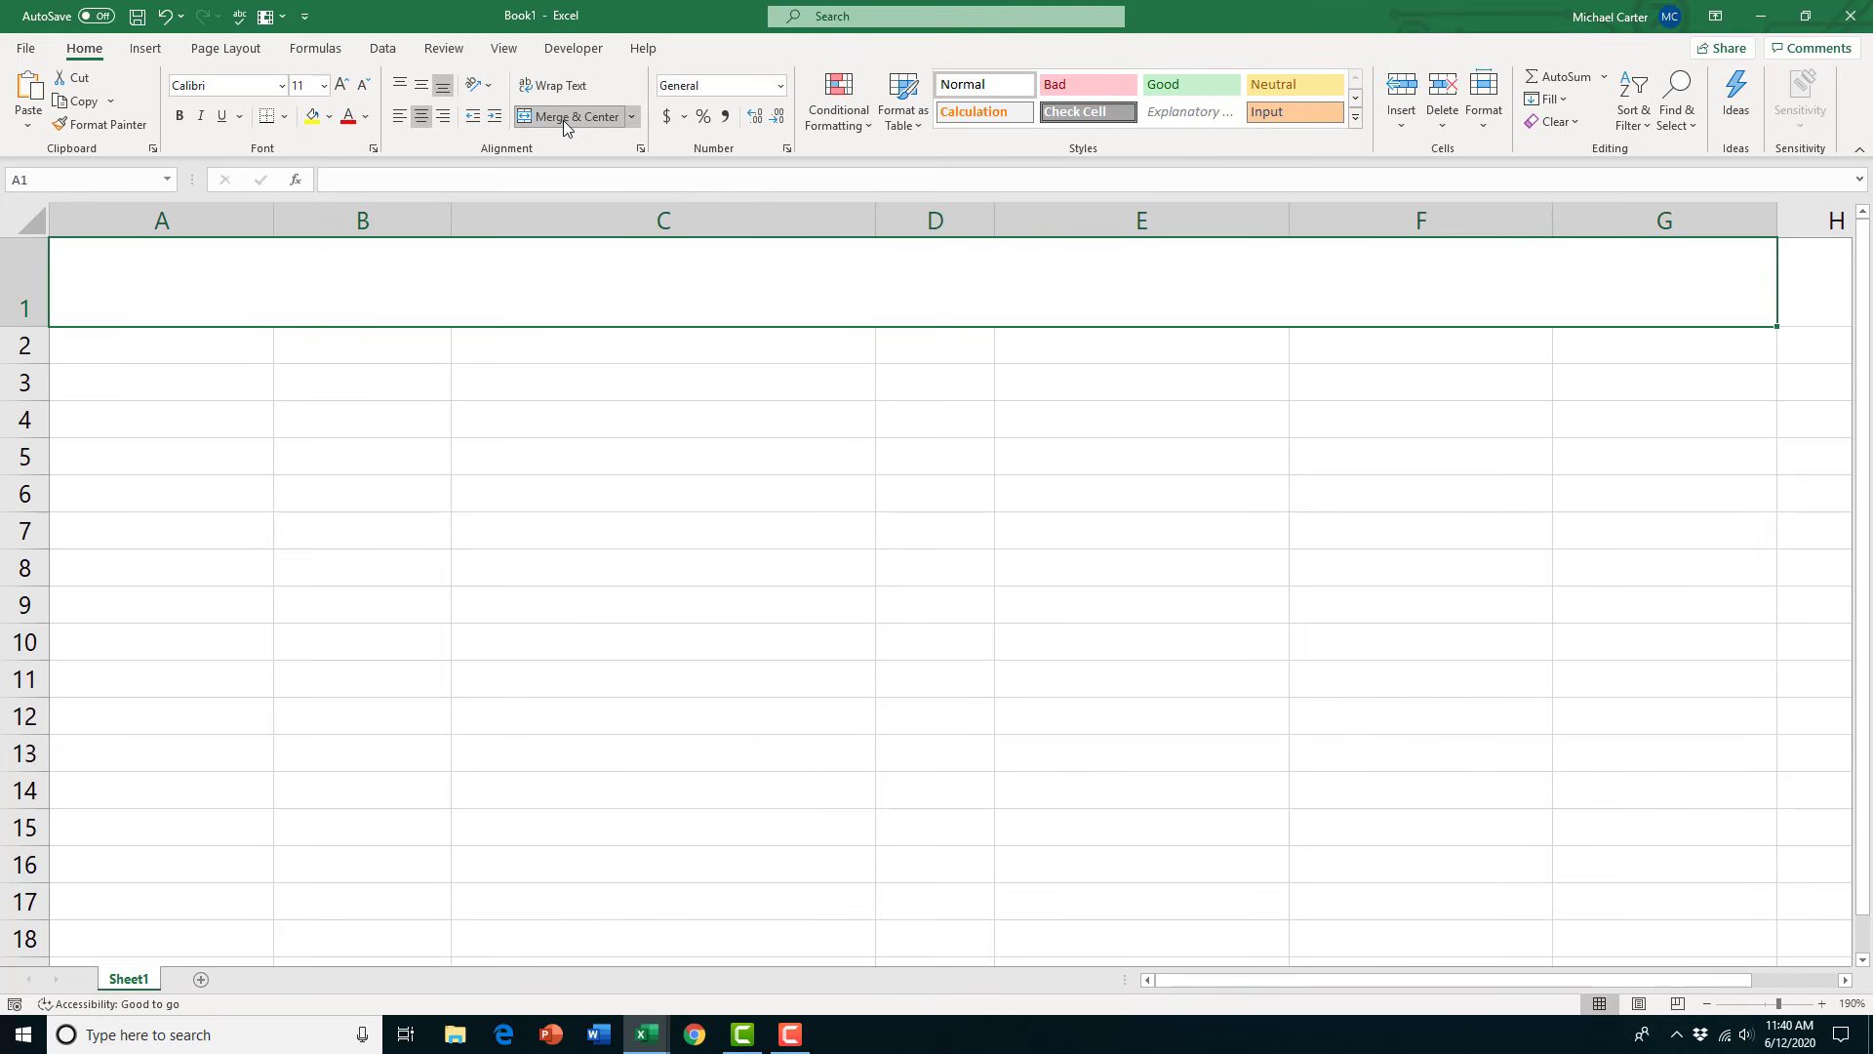
pyautogui.write('BITE AND CHI')
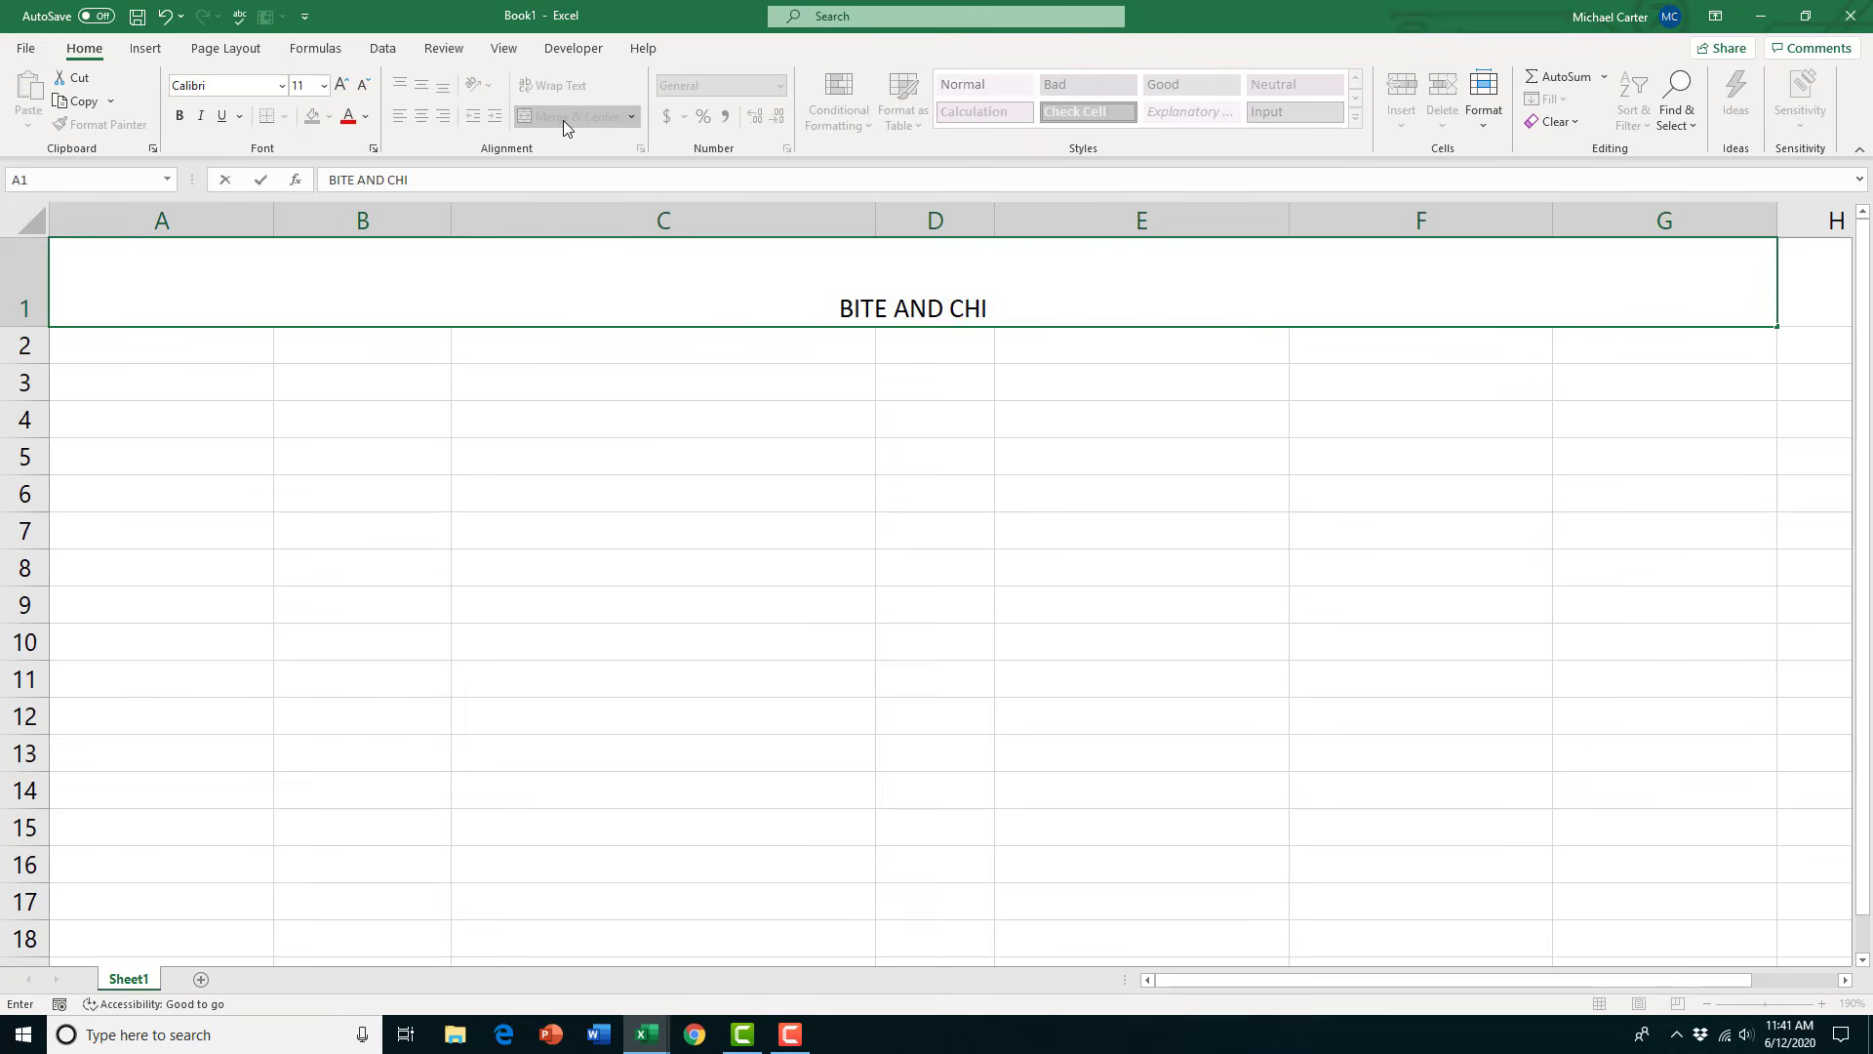
pyautogui.write('U CHOCOLATES')
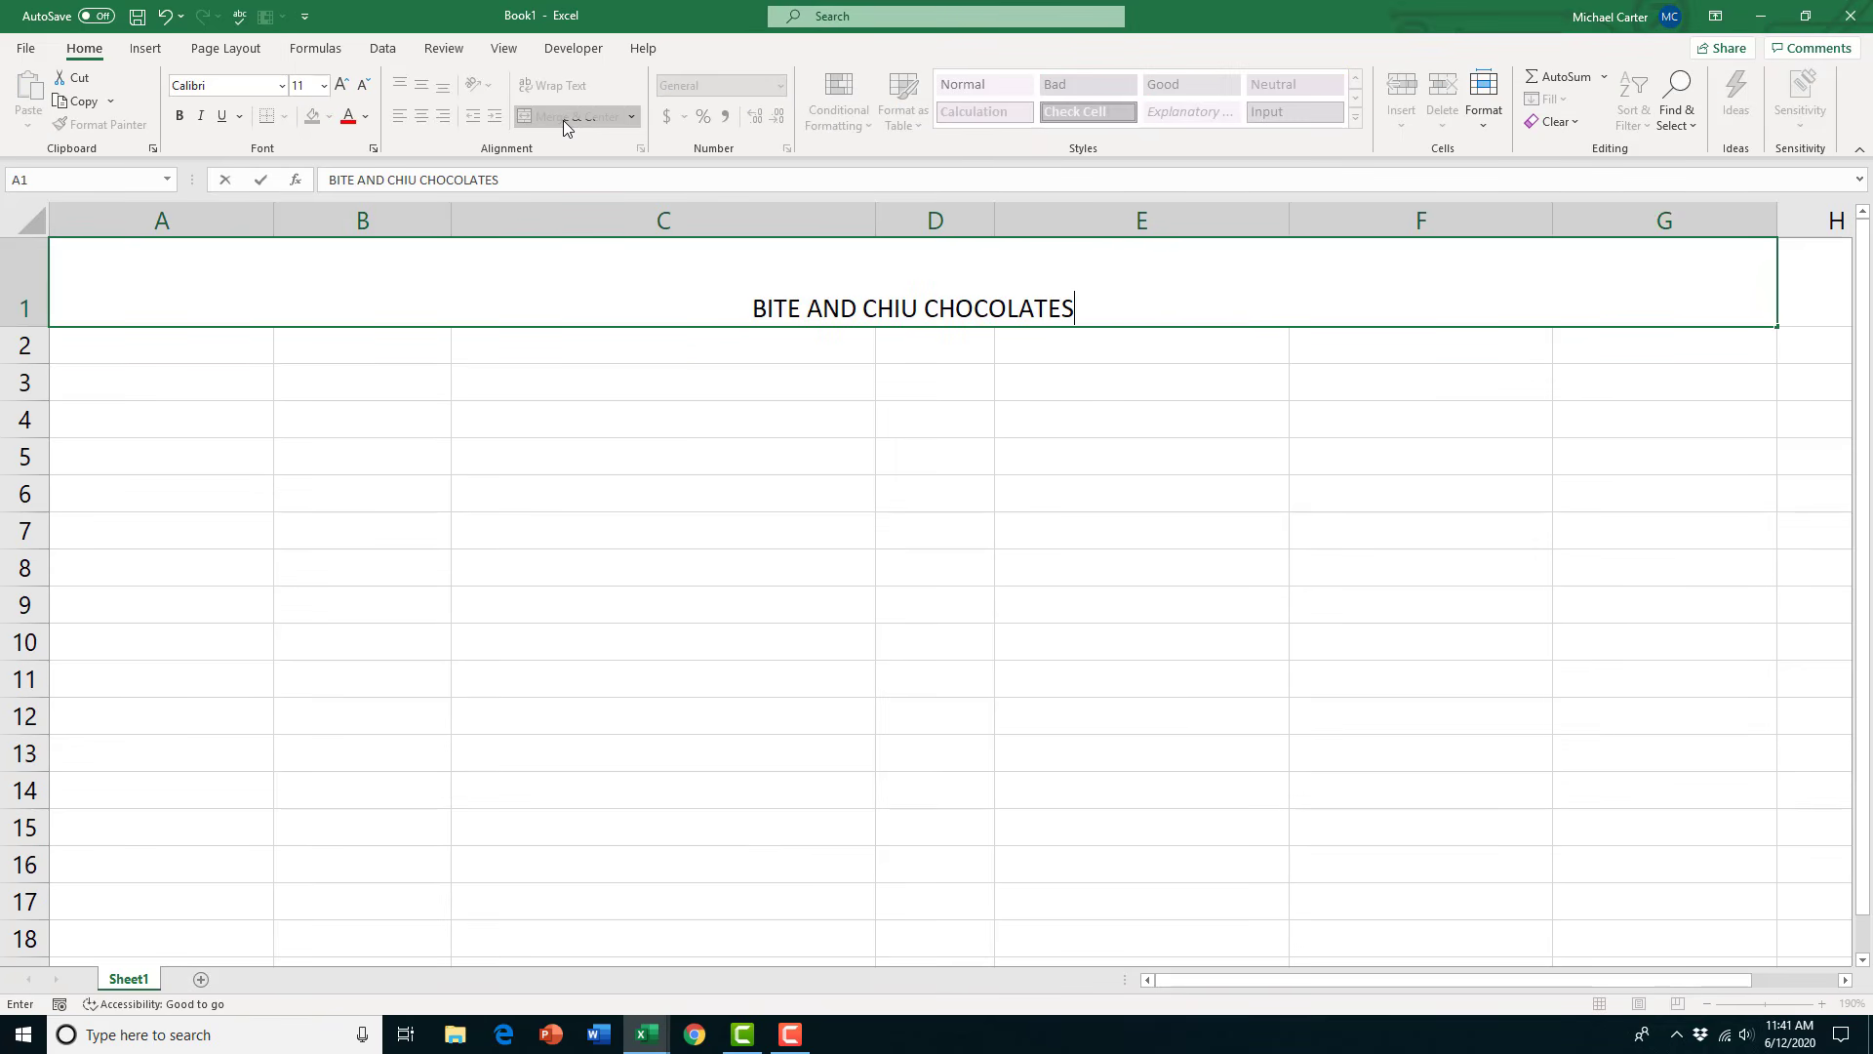
pyautogui.press('Return')
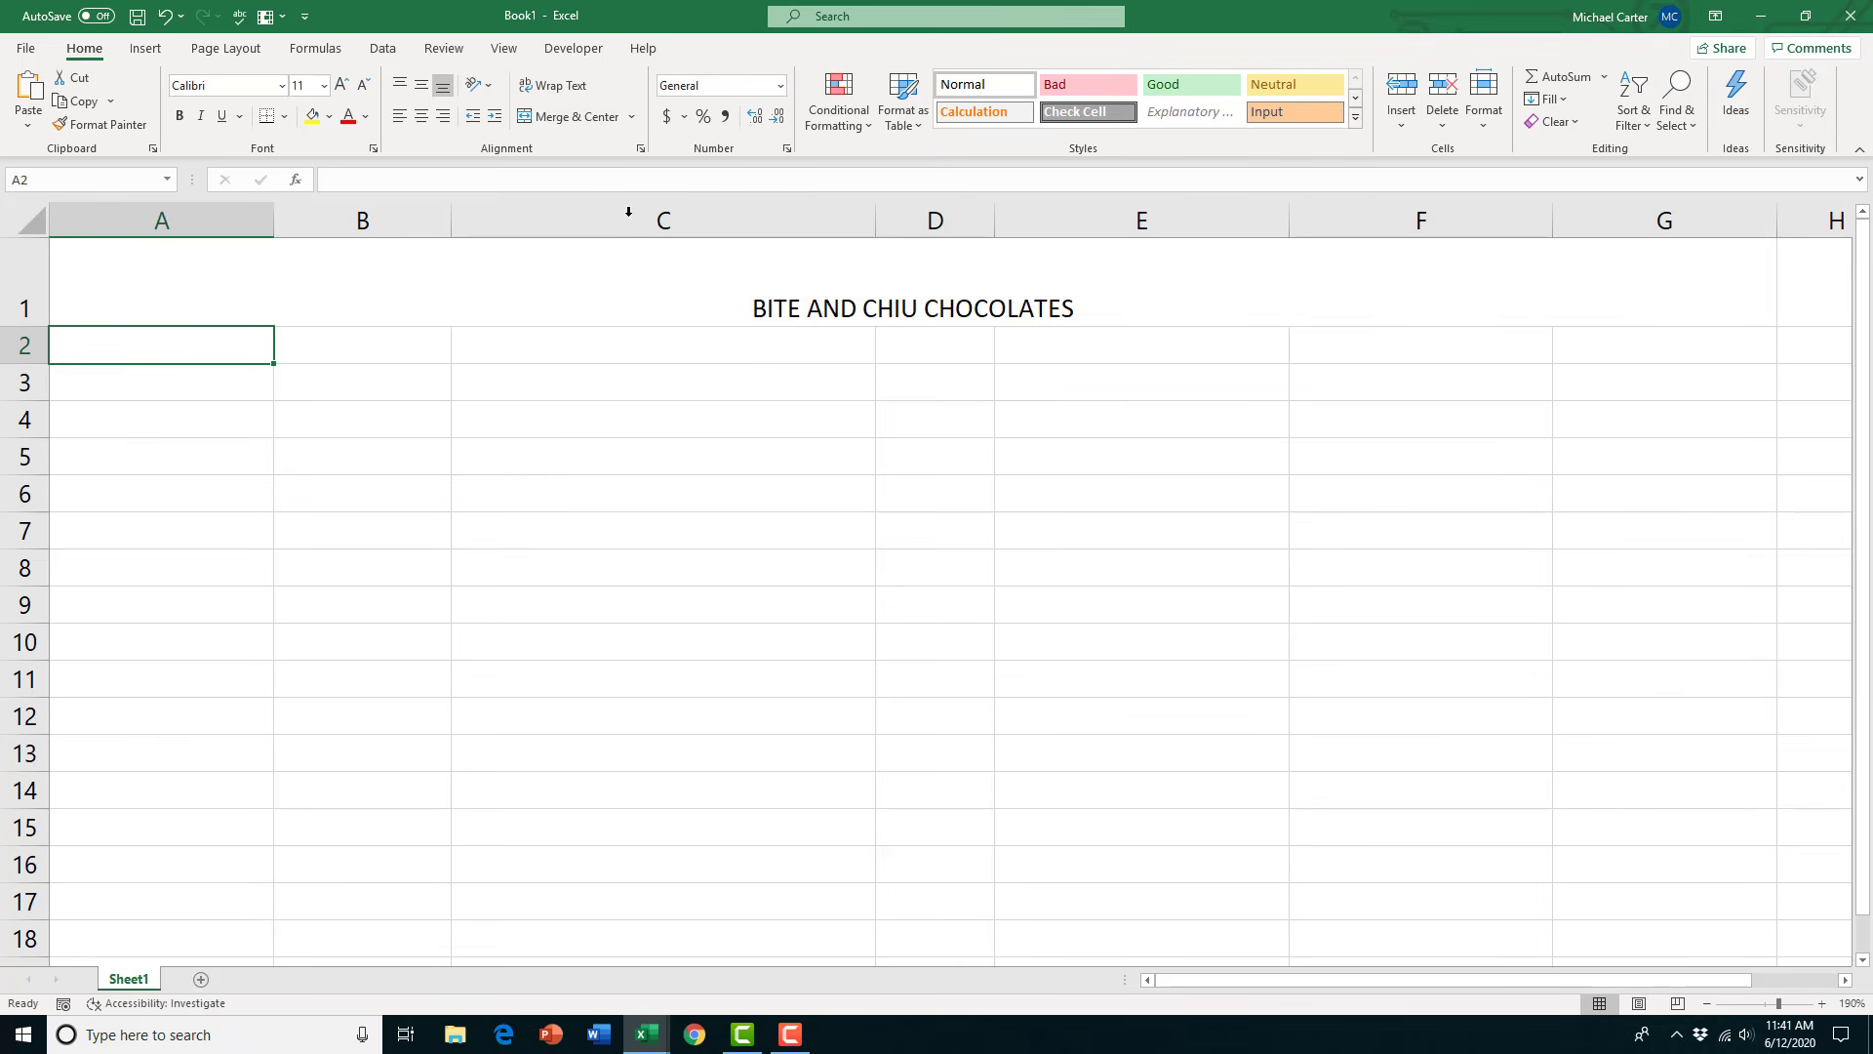
# Middle-align the title in merged cell A1 vertically and enlarge its font size to 14
pyautogui.click(744, 299)
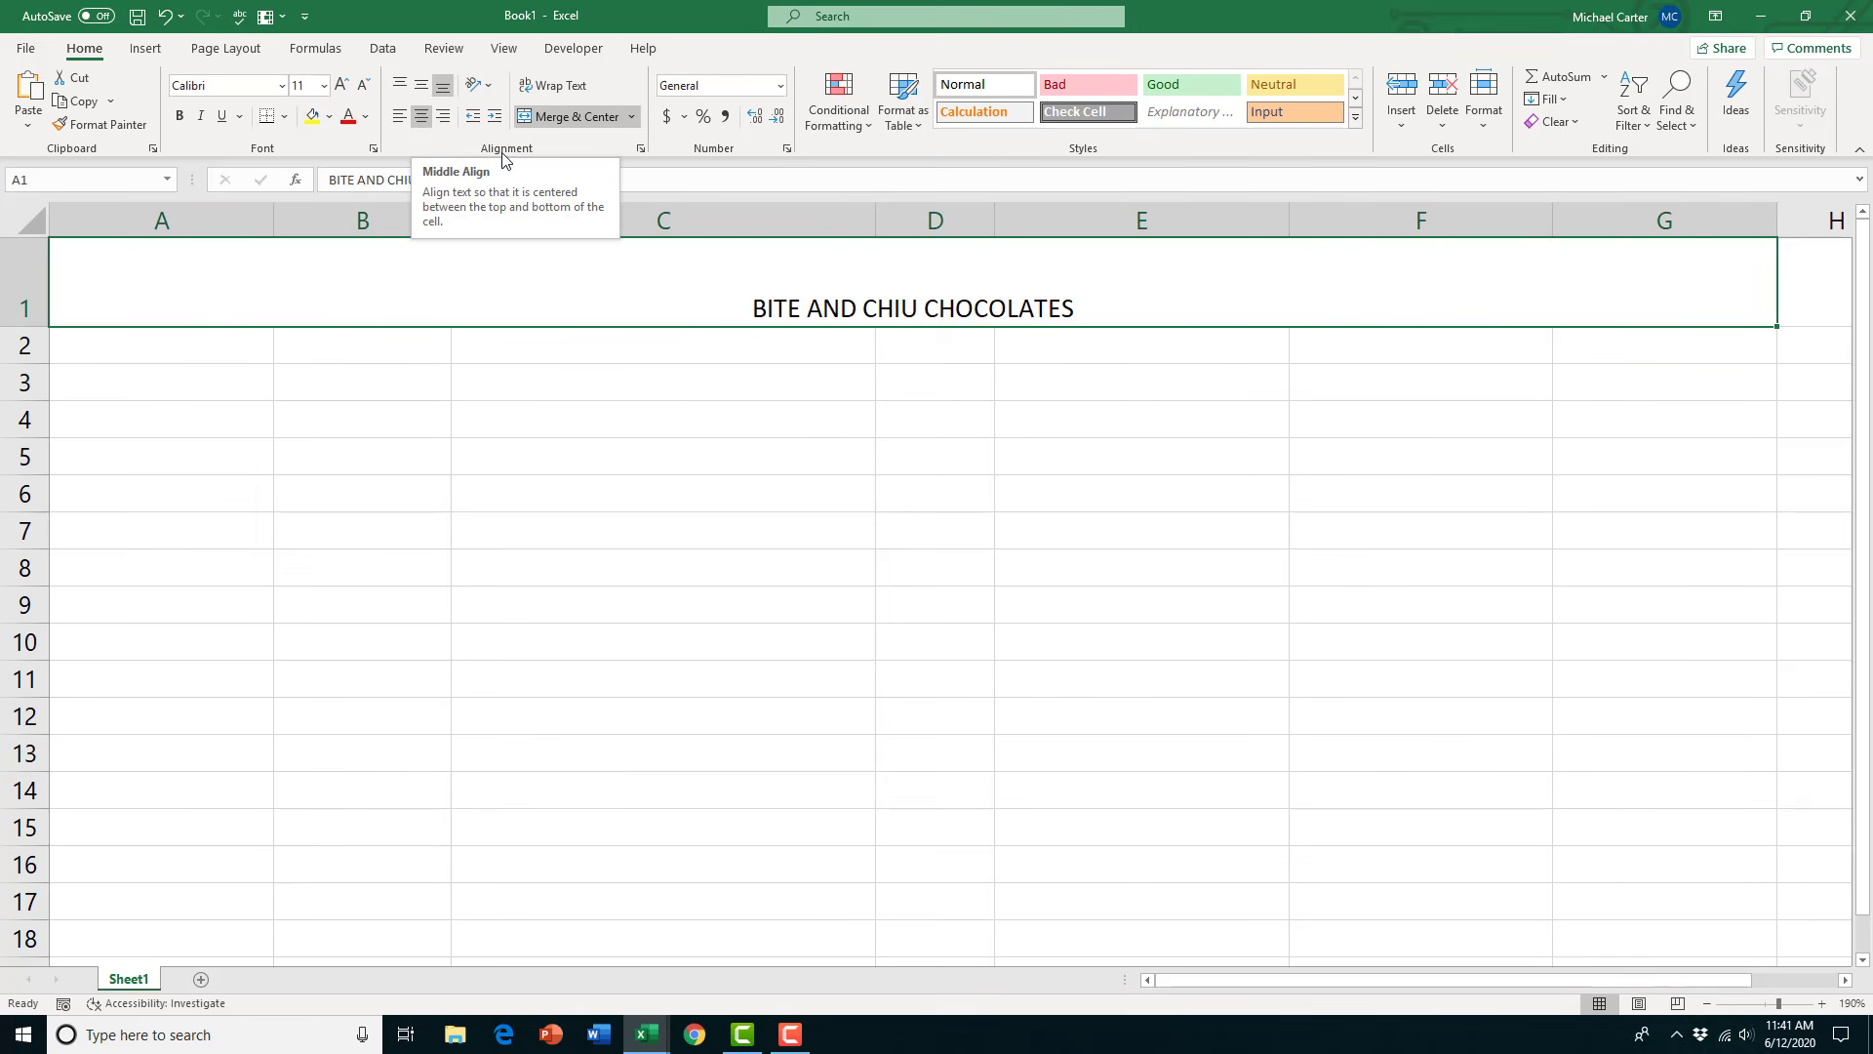
pyautogui.click(420, 90)
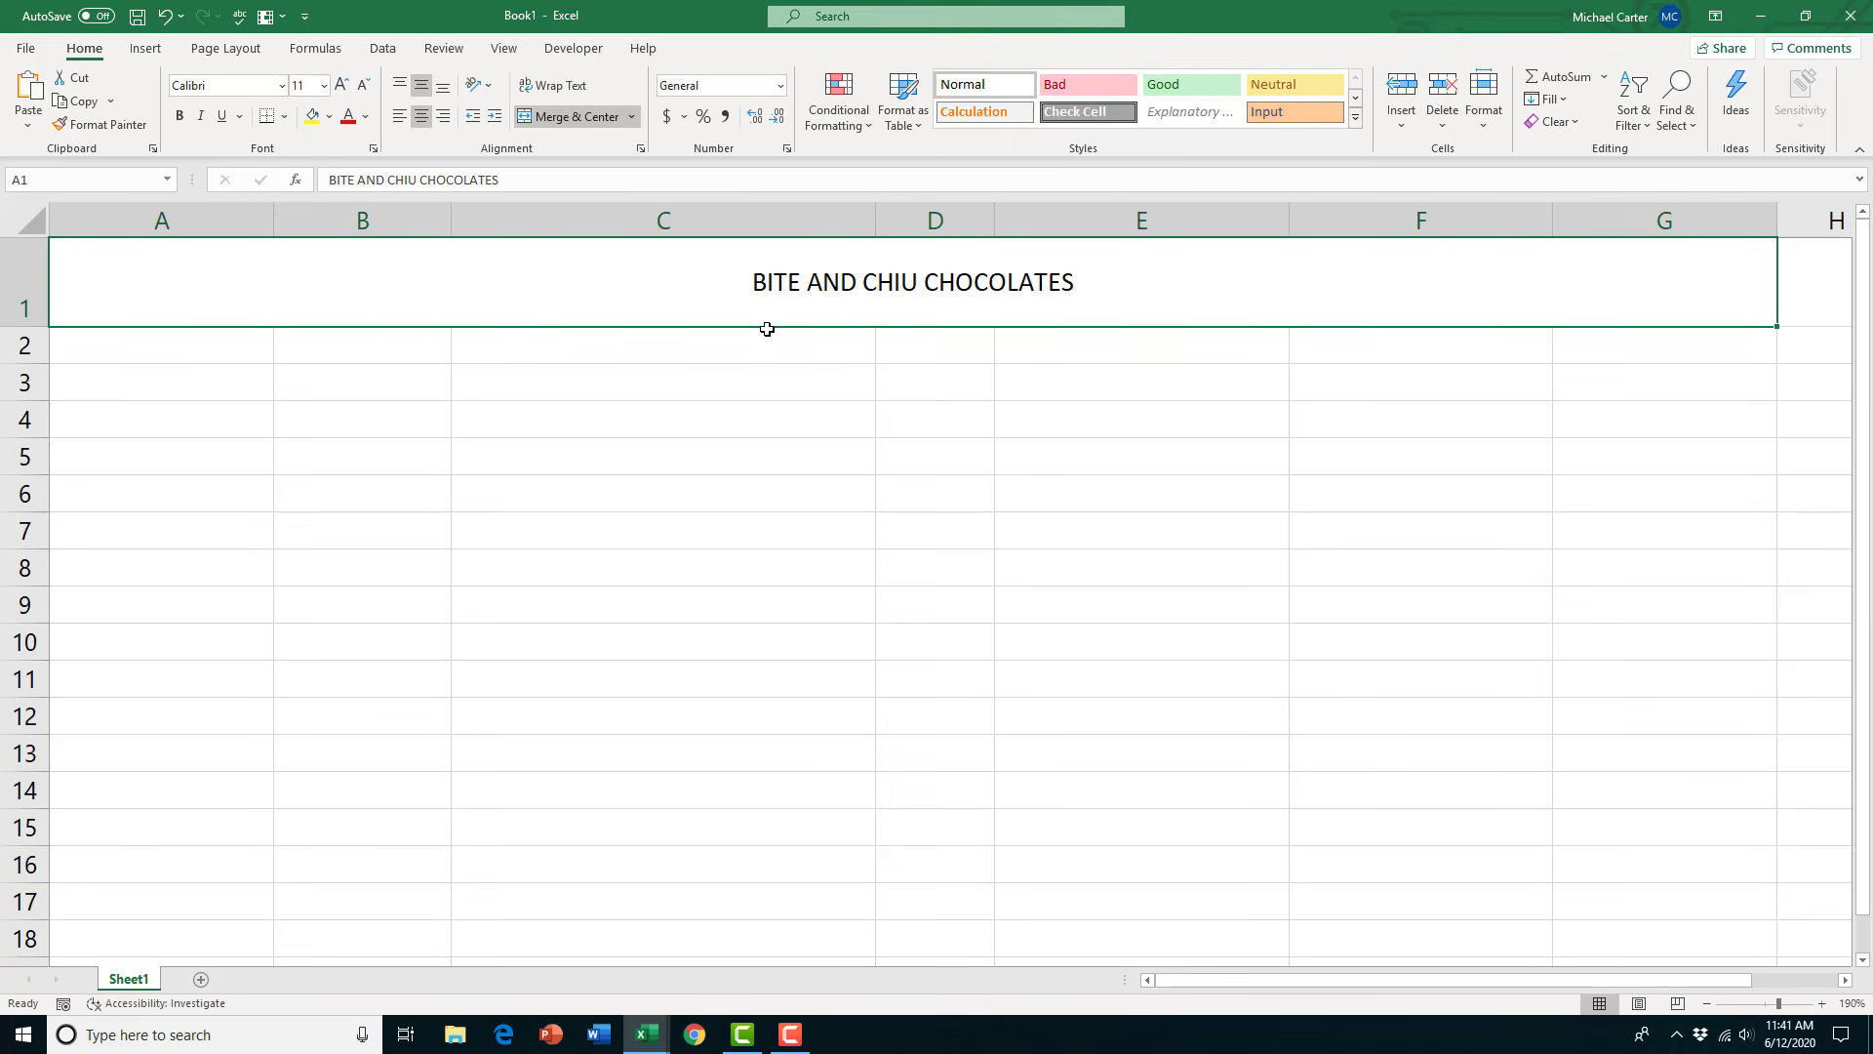
pyautogui.click(344, 88)
pyautogui.click(344, 88)
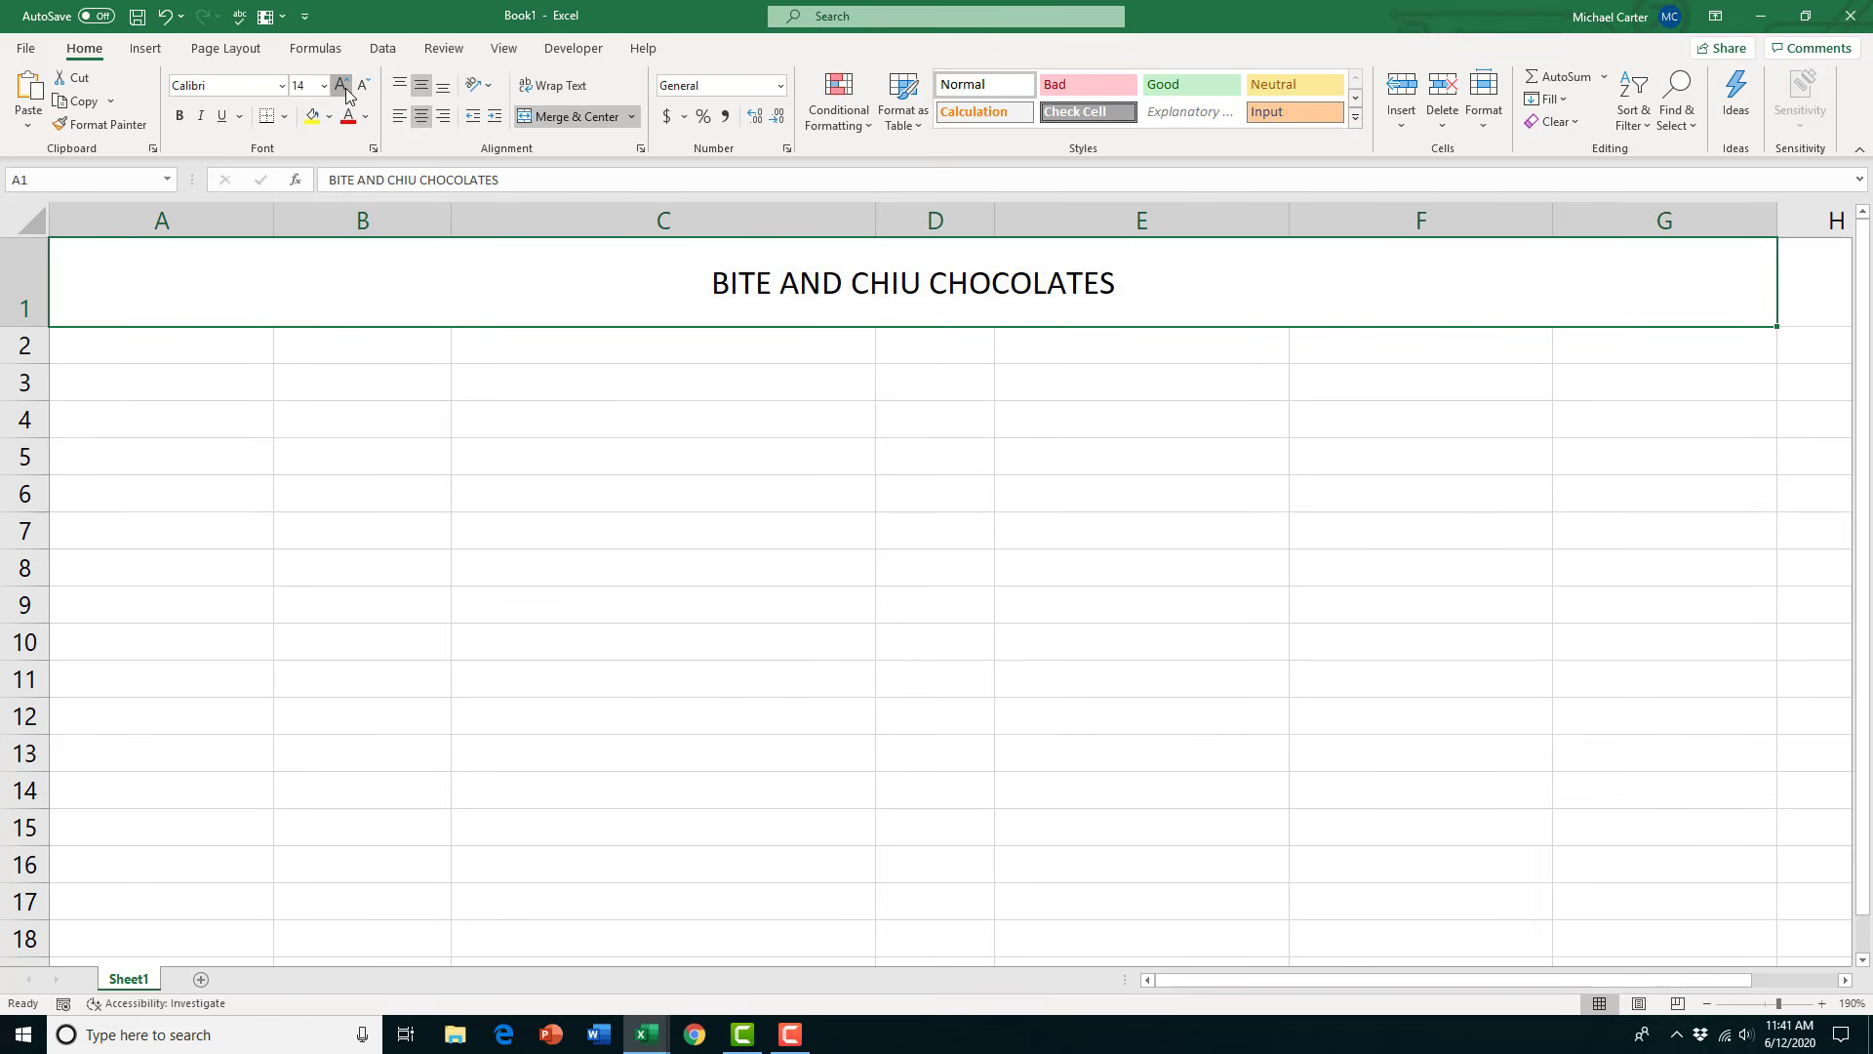
# Enlarge the title in merged cell A1 to font size 26 and set its font to Calibri Light (Headings)
pyautogui.click(345, 88)
pyautogui.click(345, 88)
pyautogui.click(345, 88)
pyautogui.click(343, 86)
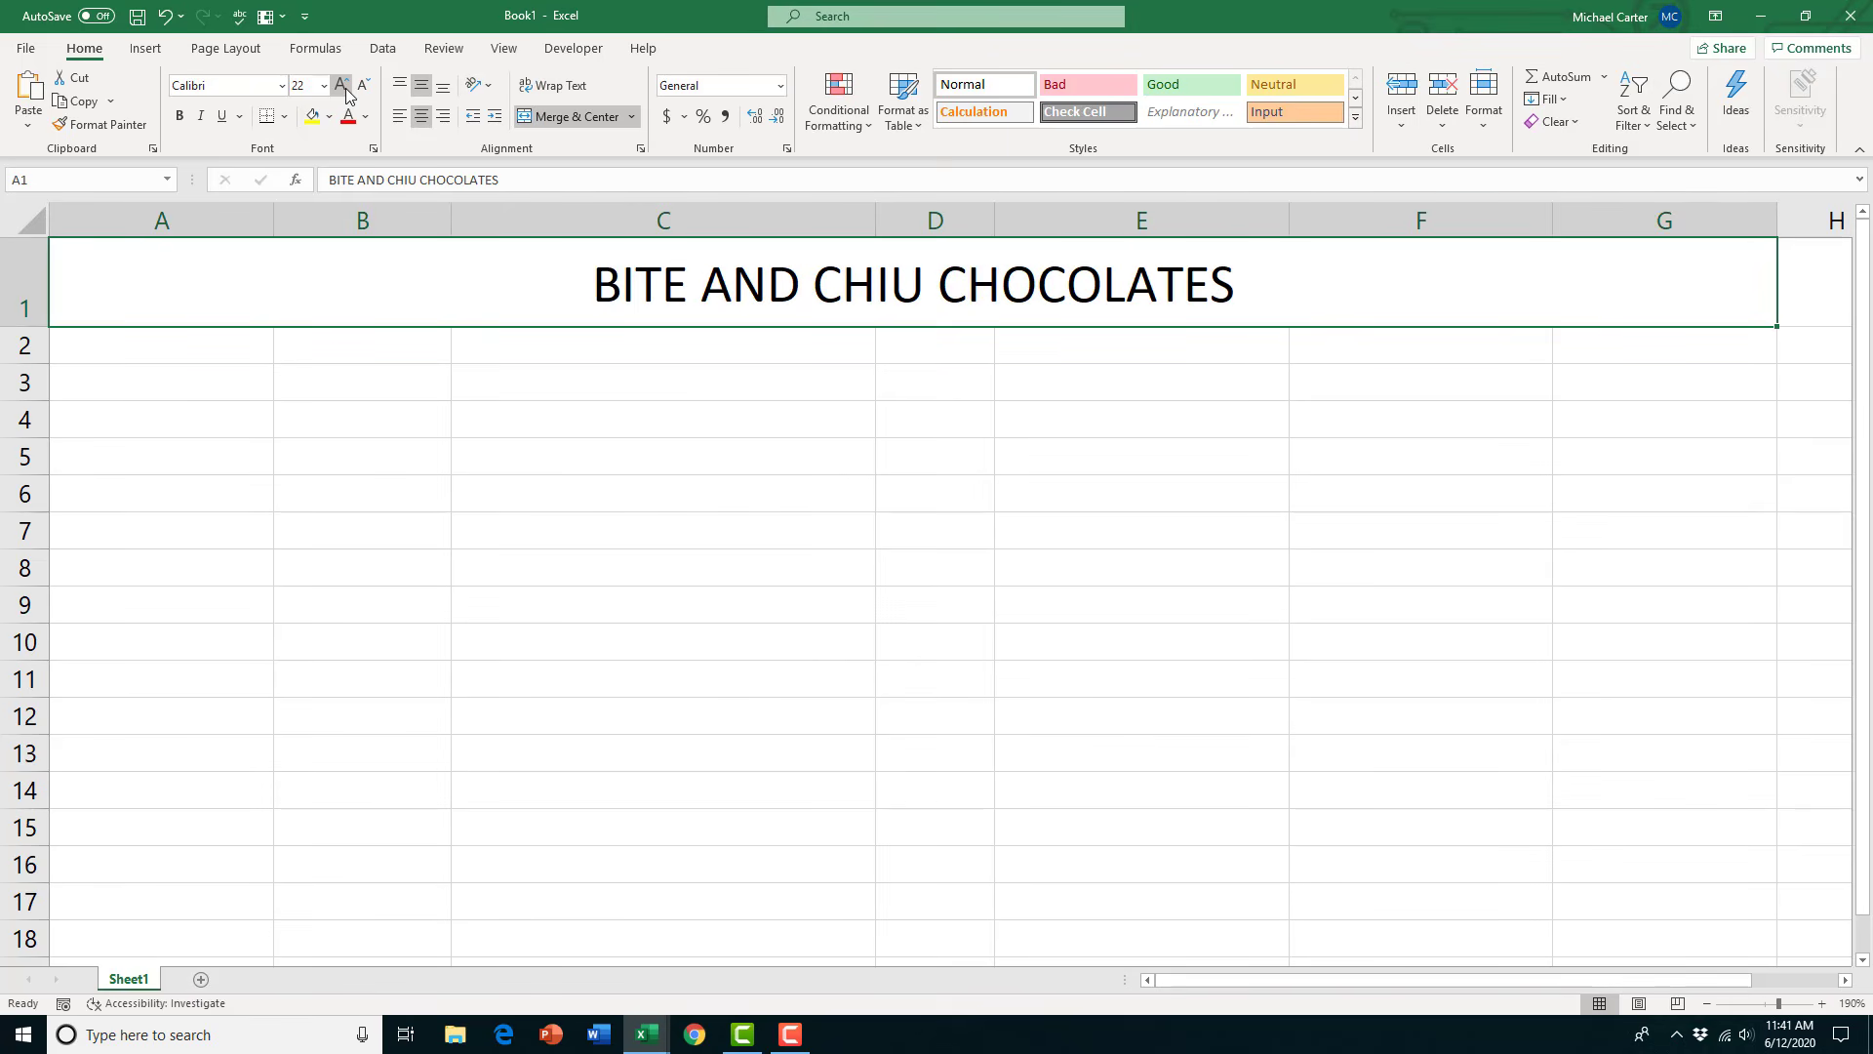
pyautogui.click(344, 86)
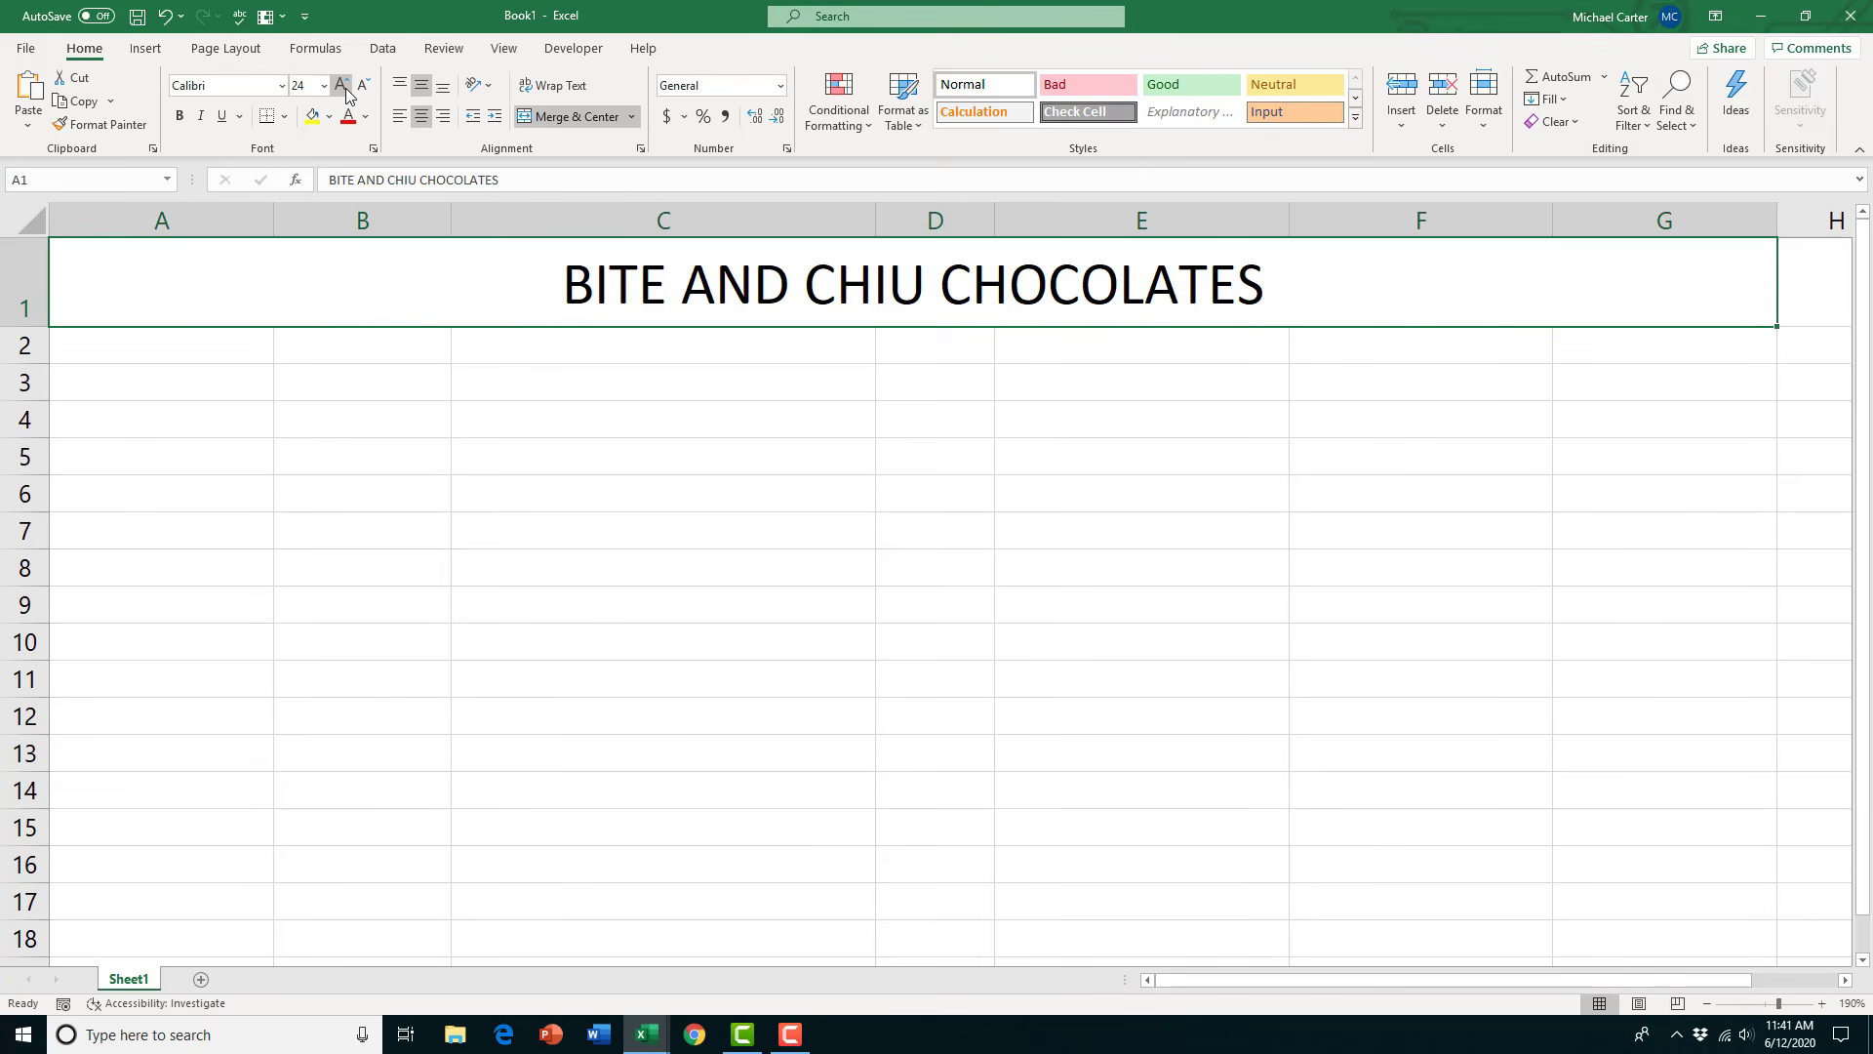
pyautogui.click(343, 86)
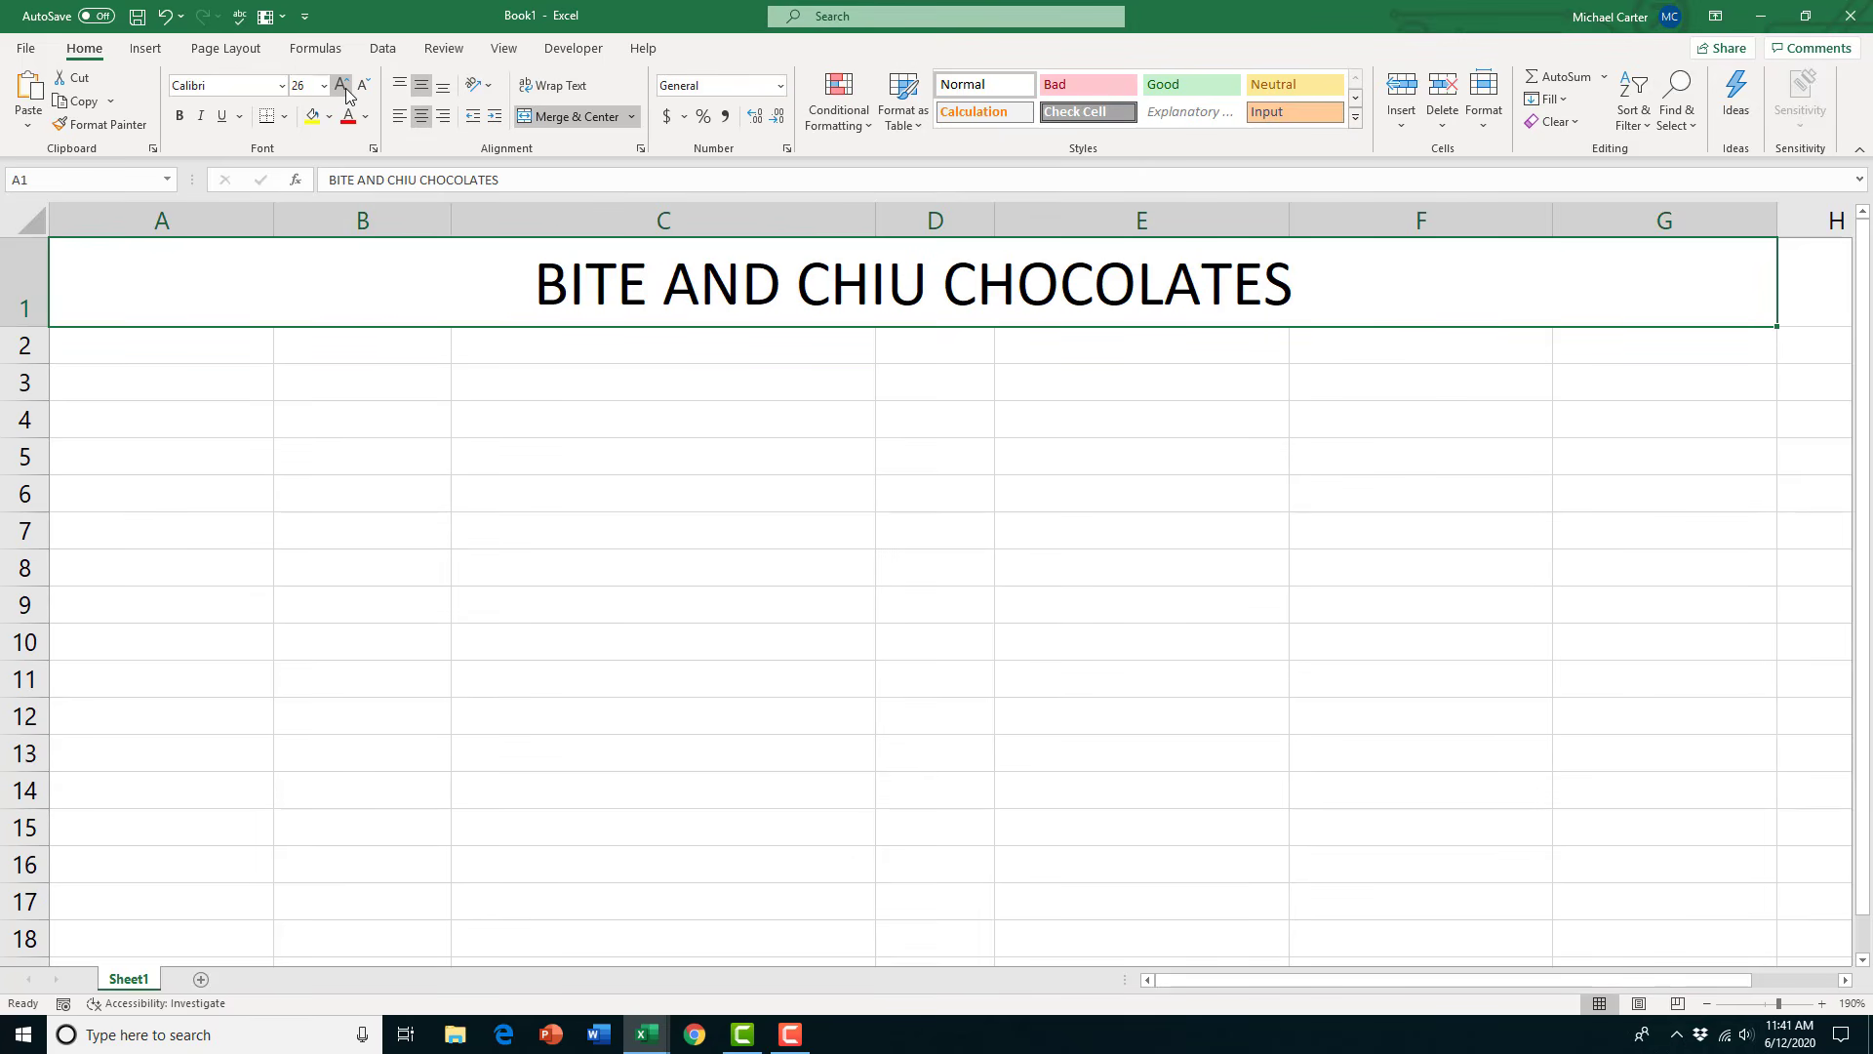
pyautogui.click(282, 86)
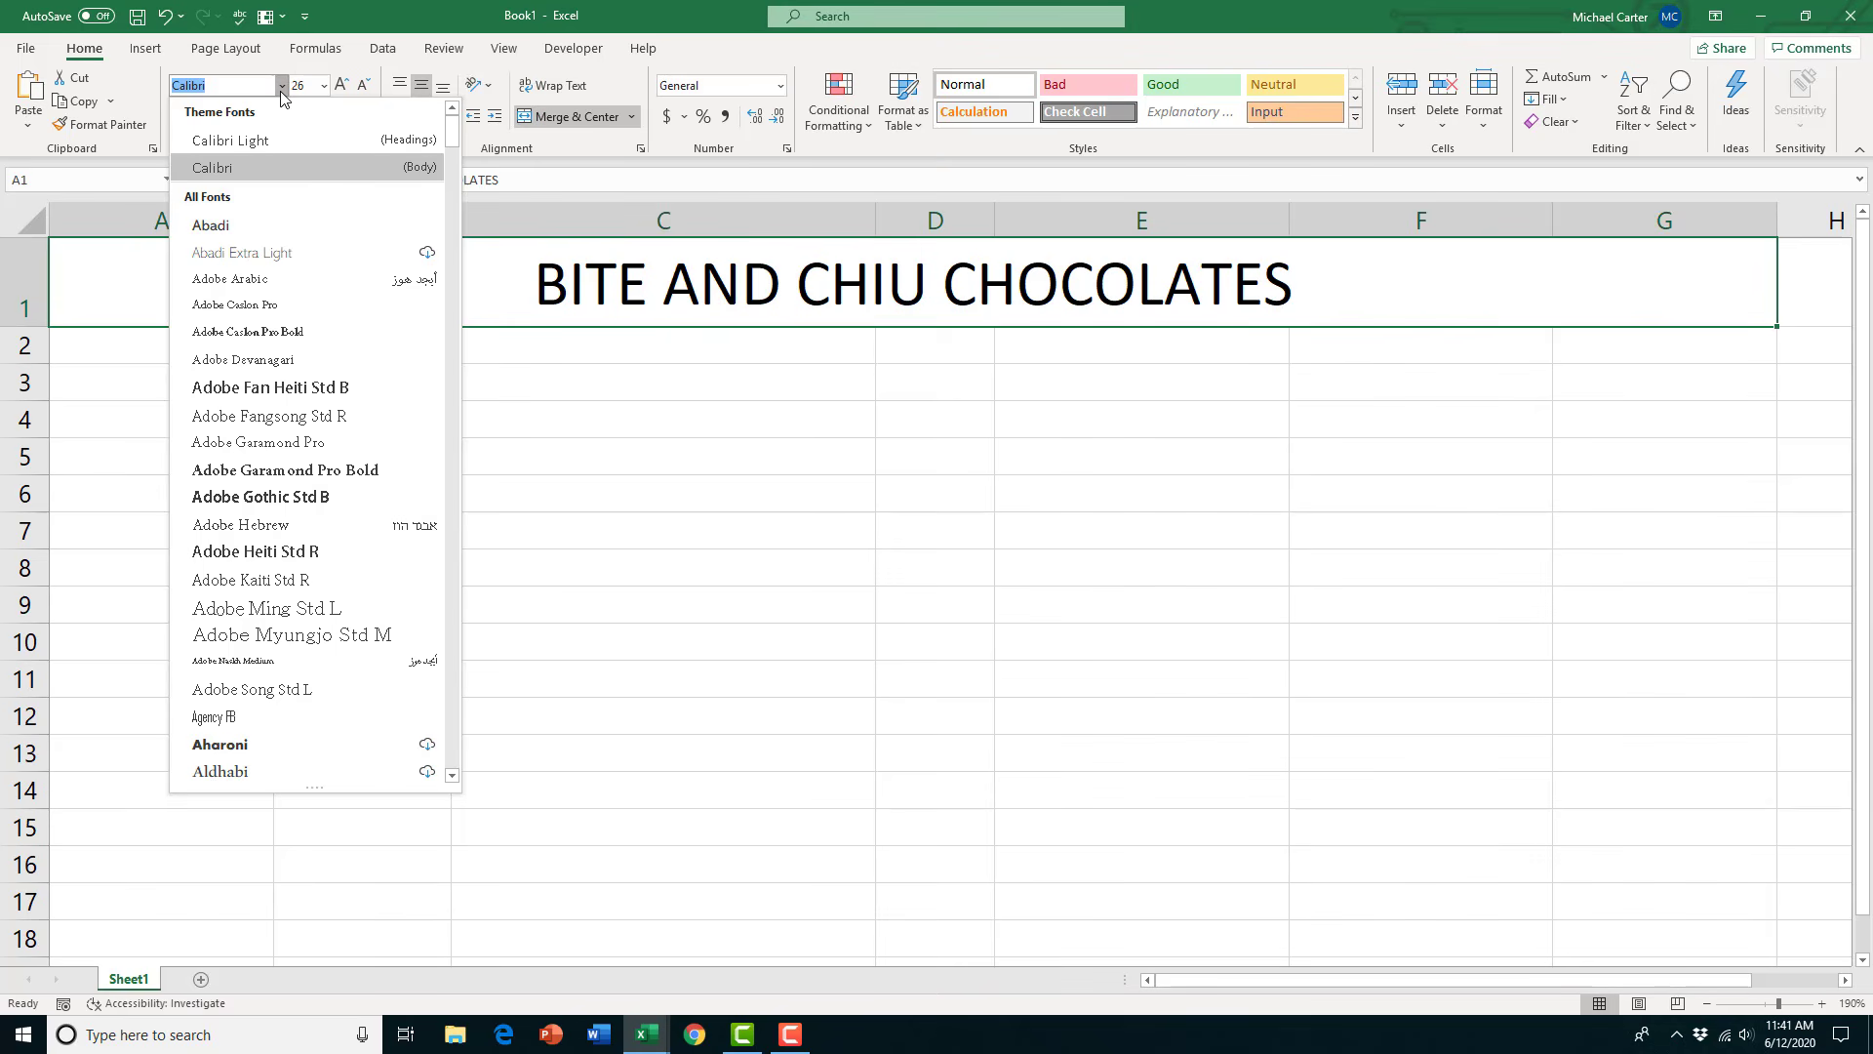
pyautogui.click(360, 142)
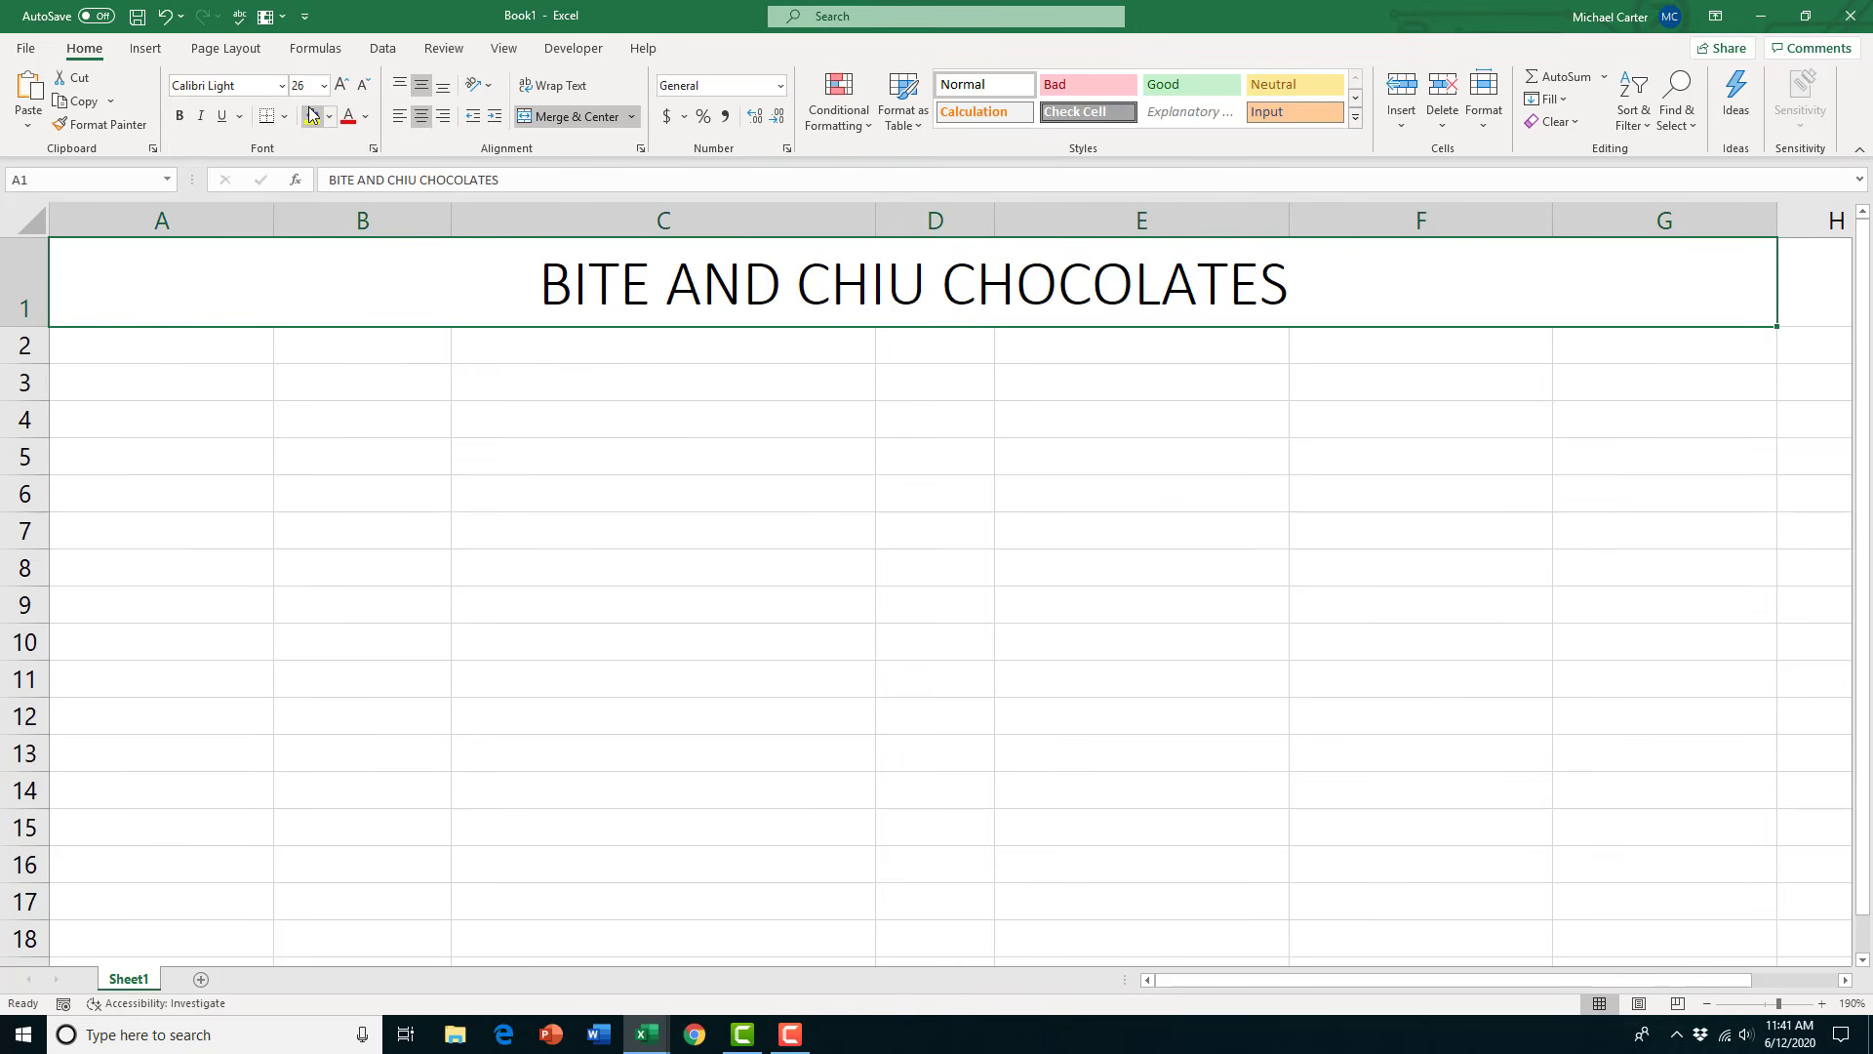
# Preview the available workbook themes on the title and compare them with the theme fonts offered in the font list
pyautogui.click(282, 86)
pyautogui.click(282, 88)
pyautogui.click(250, 61)
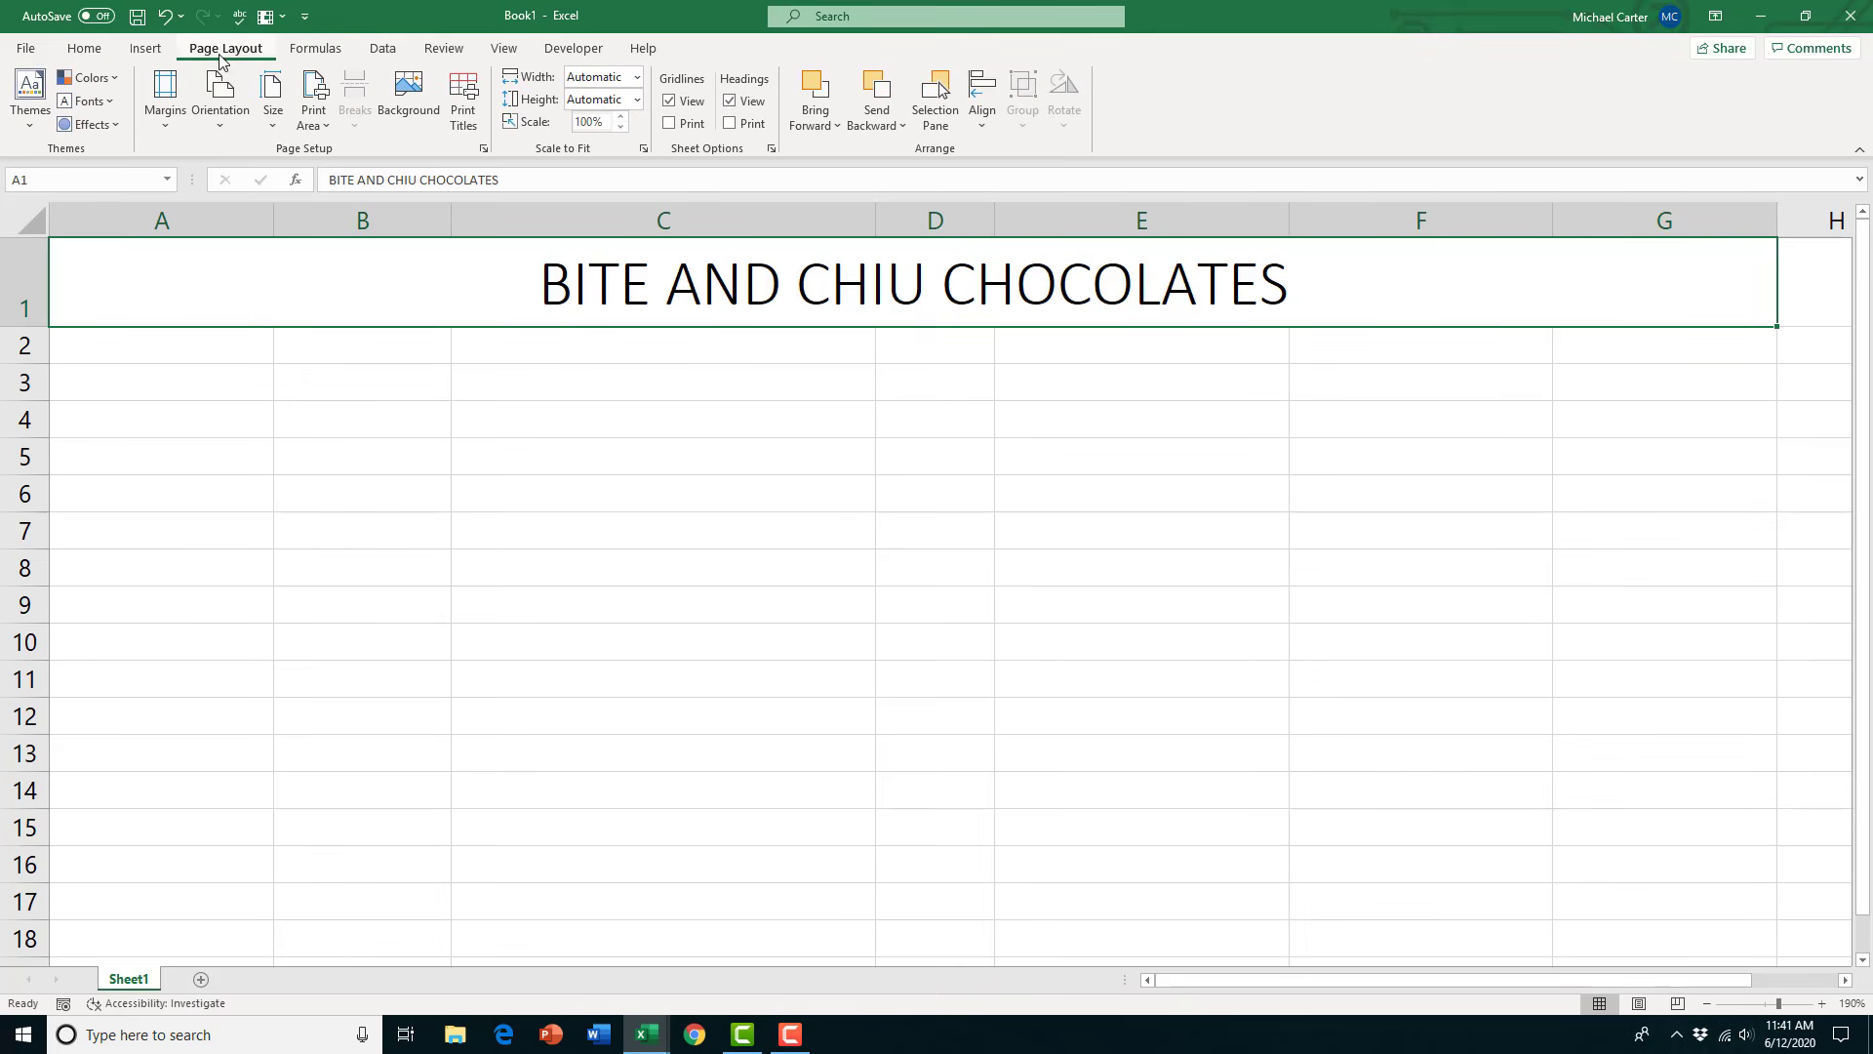
pyautogui.click(39, 129)
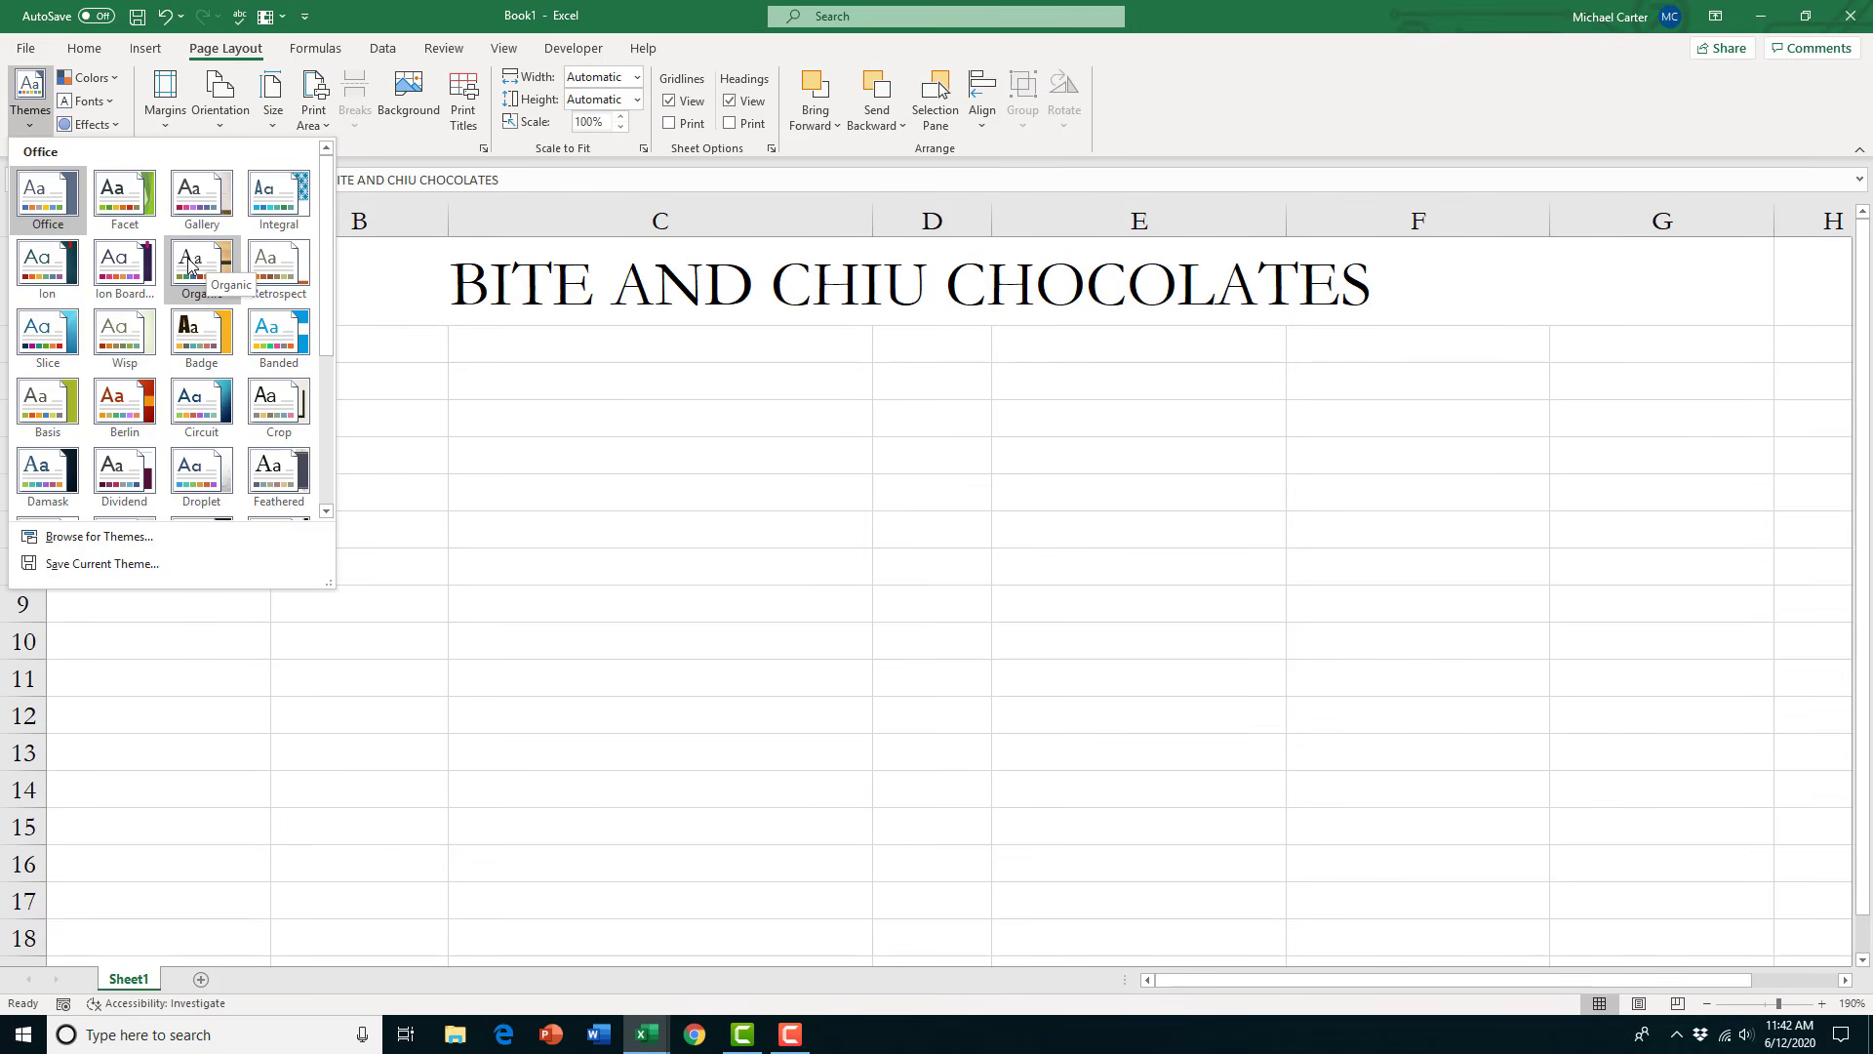
pyautogui.click(95, 50)
pyautogui.click(282, 87)
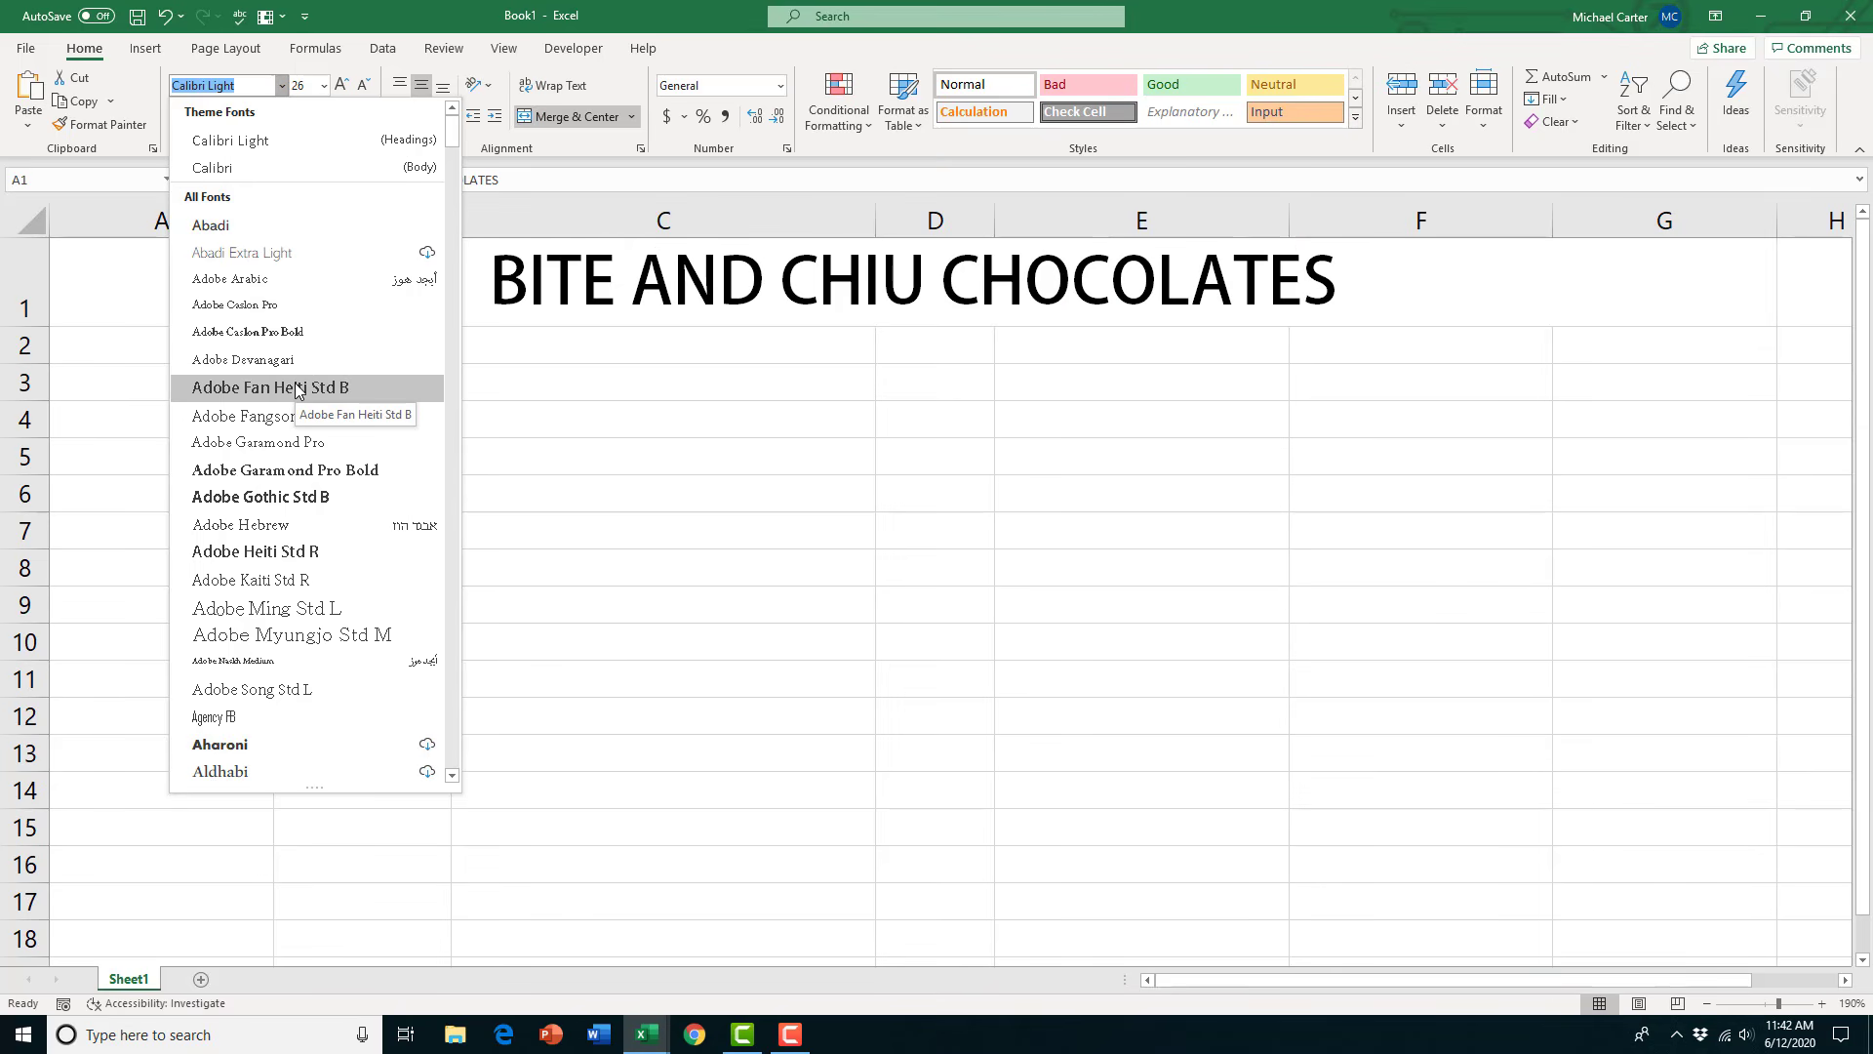
pyautogui.click(281, 139)
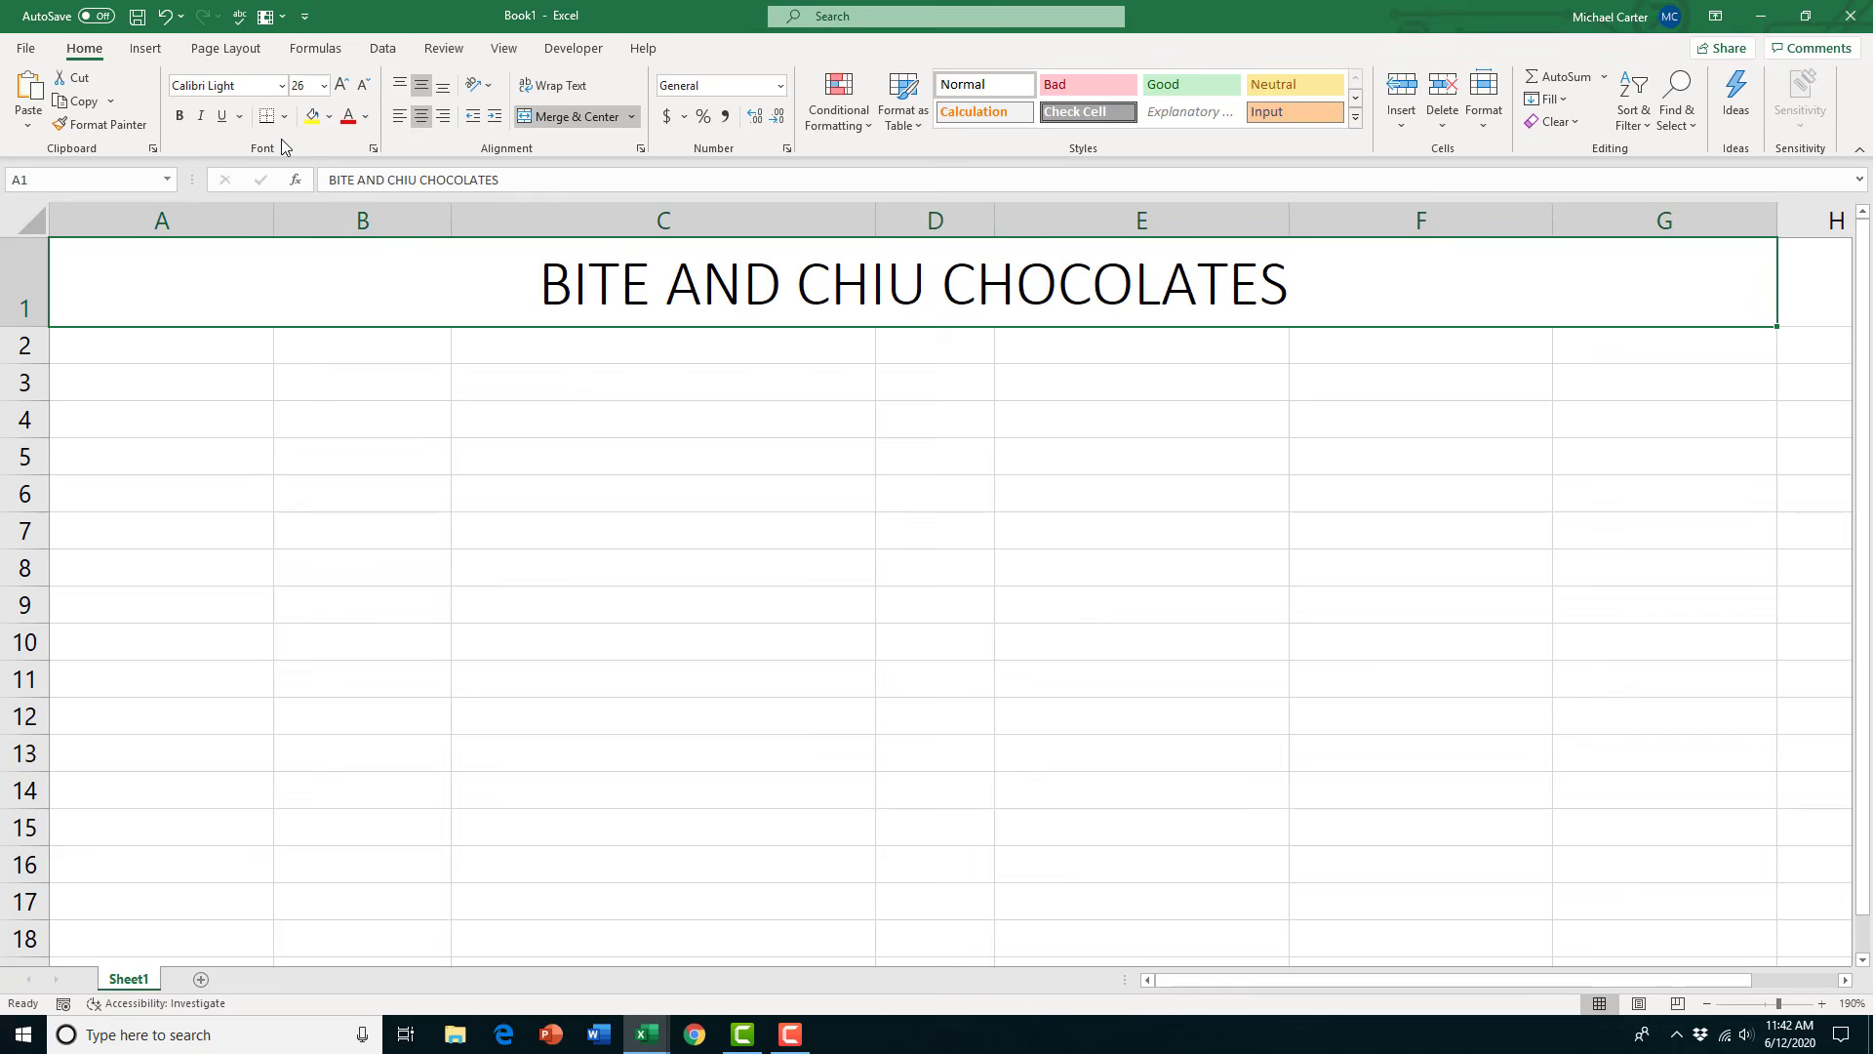
pyautogui.click(224, 50)
pyautogui.click(43, 116)
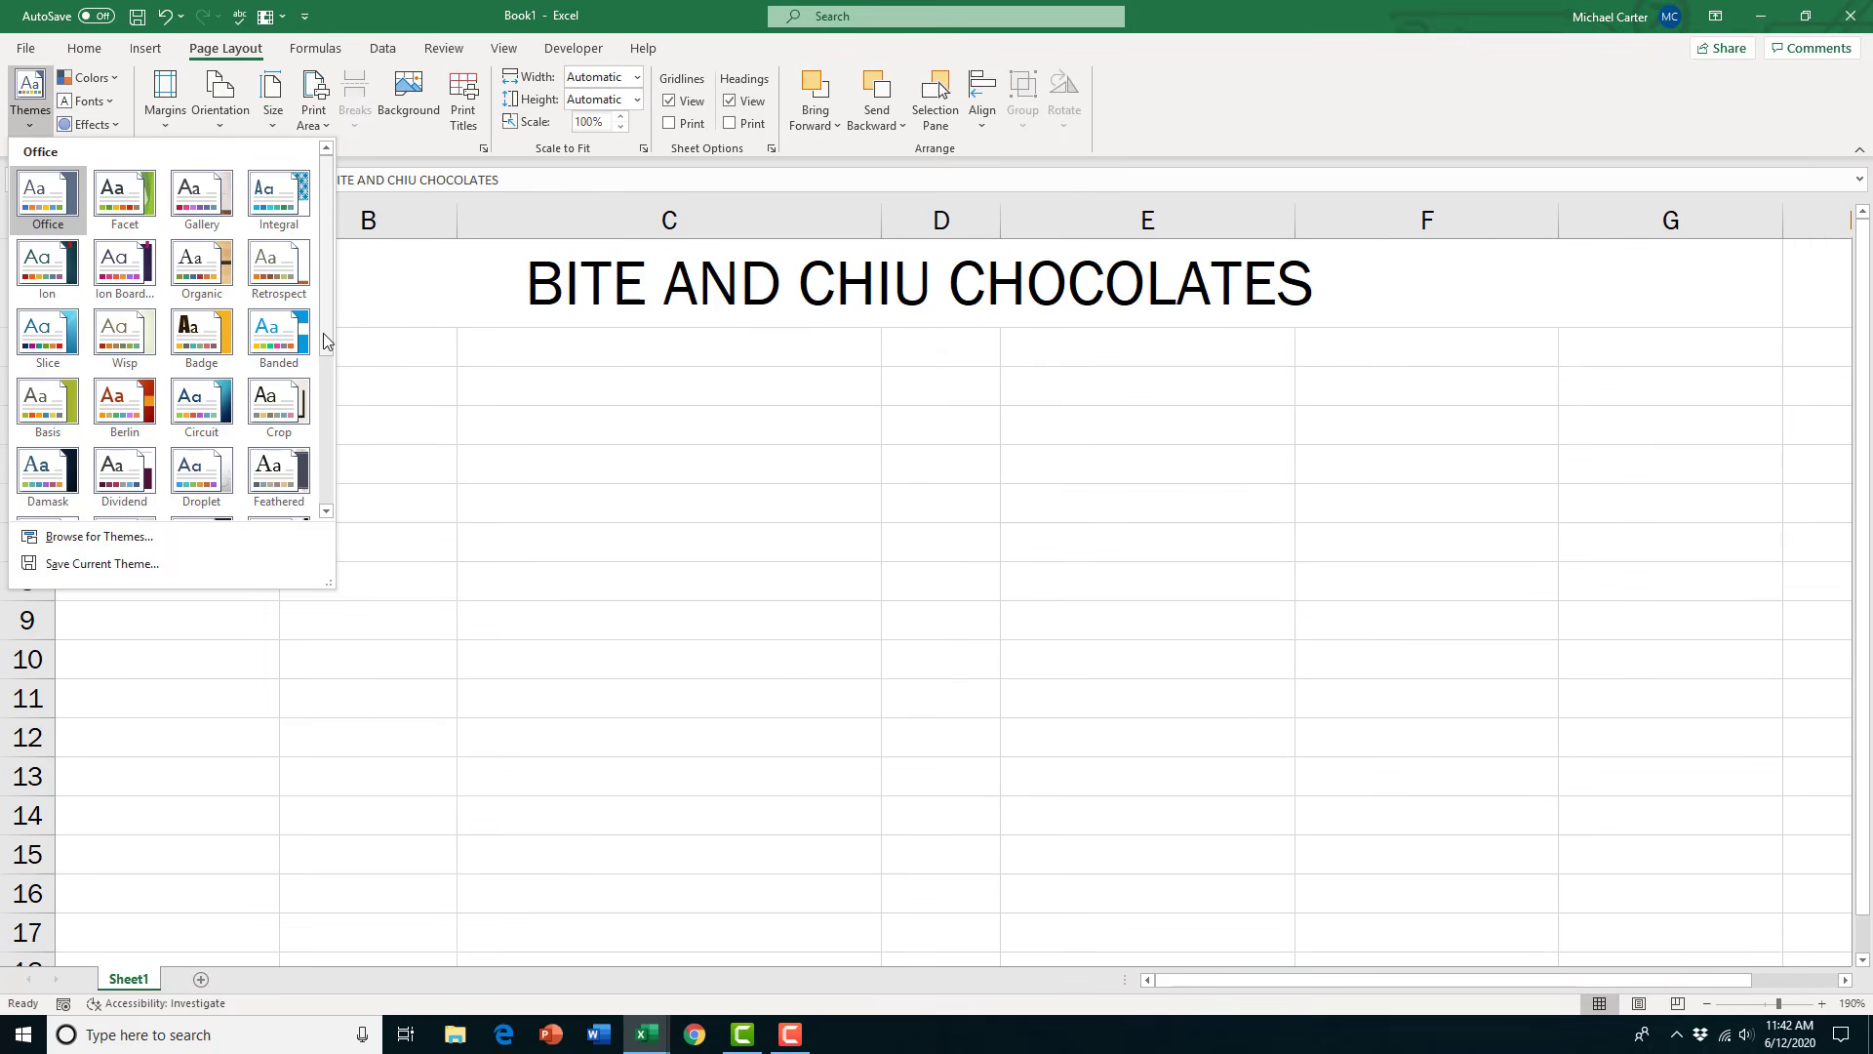
pyautogui.moveTo(327, 341)
pyautogui.mouseDown()
pyautogui.moveTo(337, 415)
pyautogui.moveTo(344, 336)
pyautogui.mouseUp()
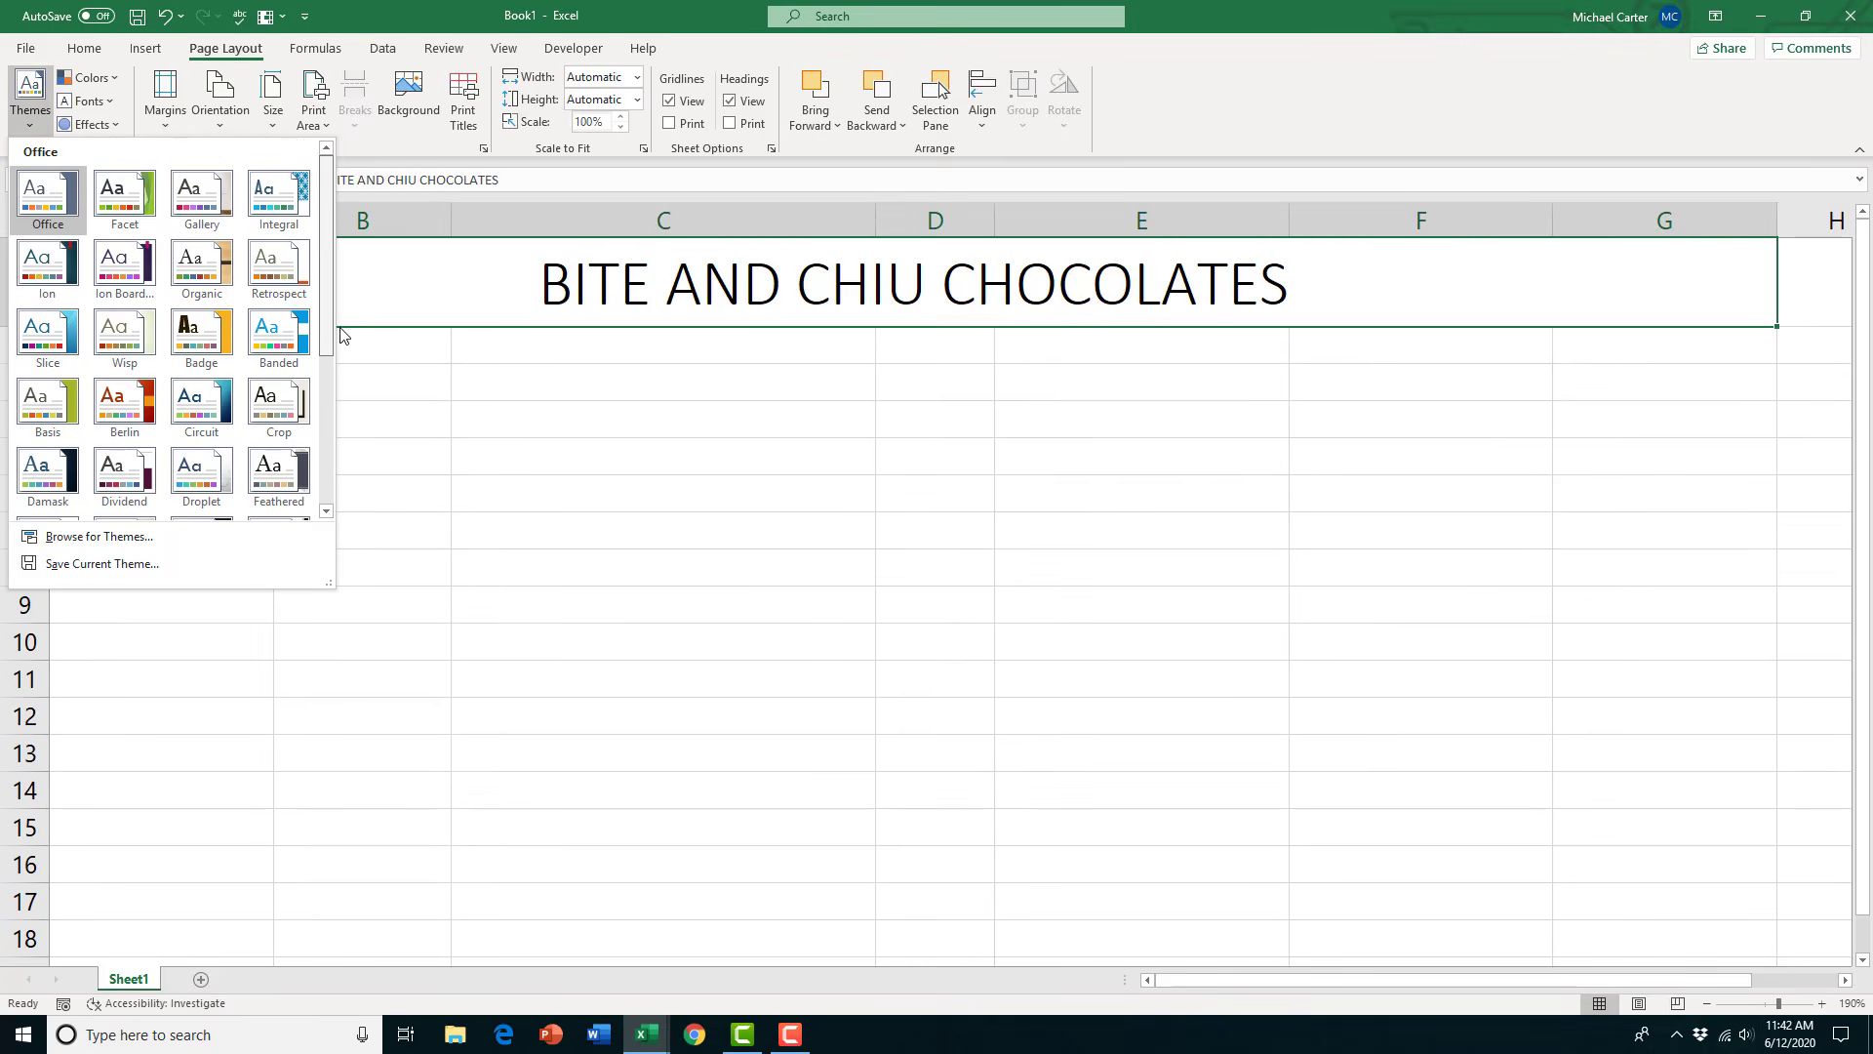
pyautogui.click(497, 385)
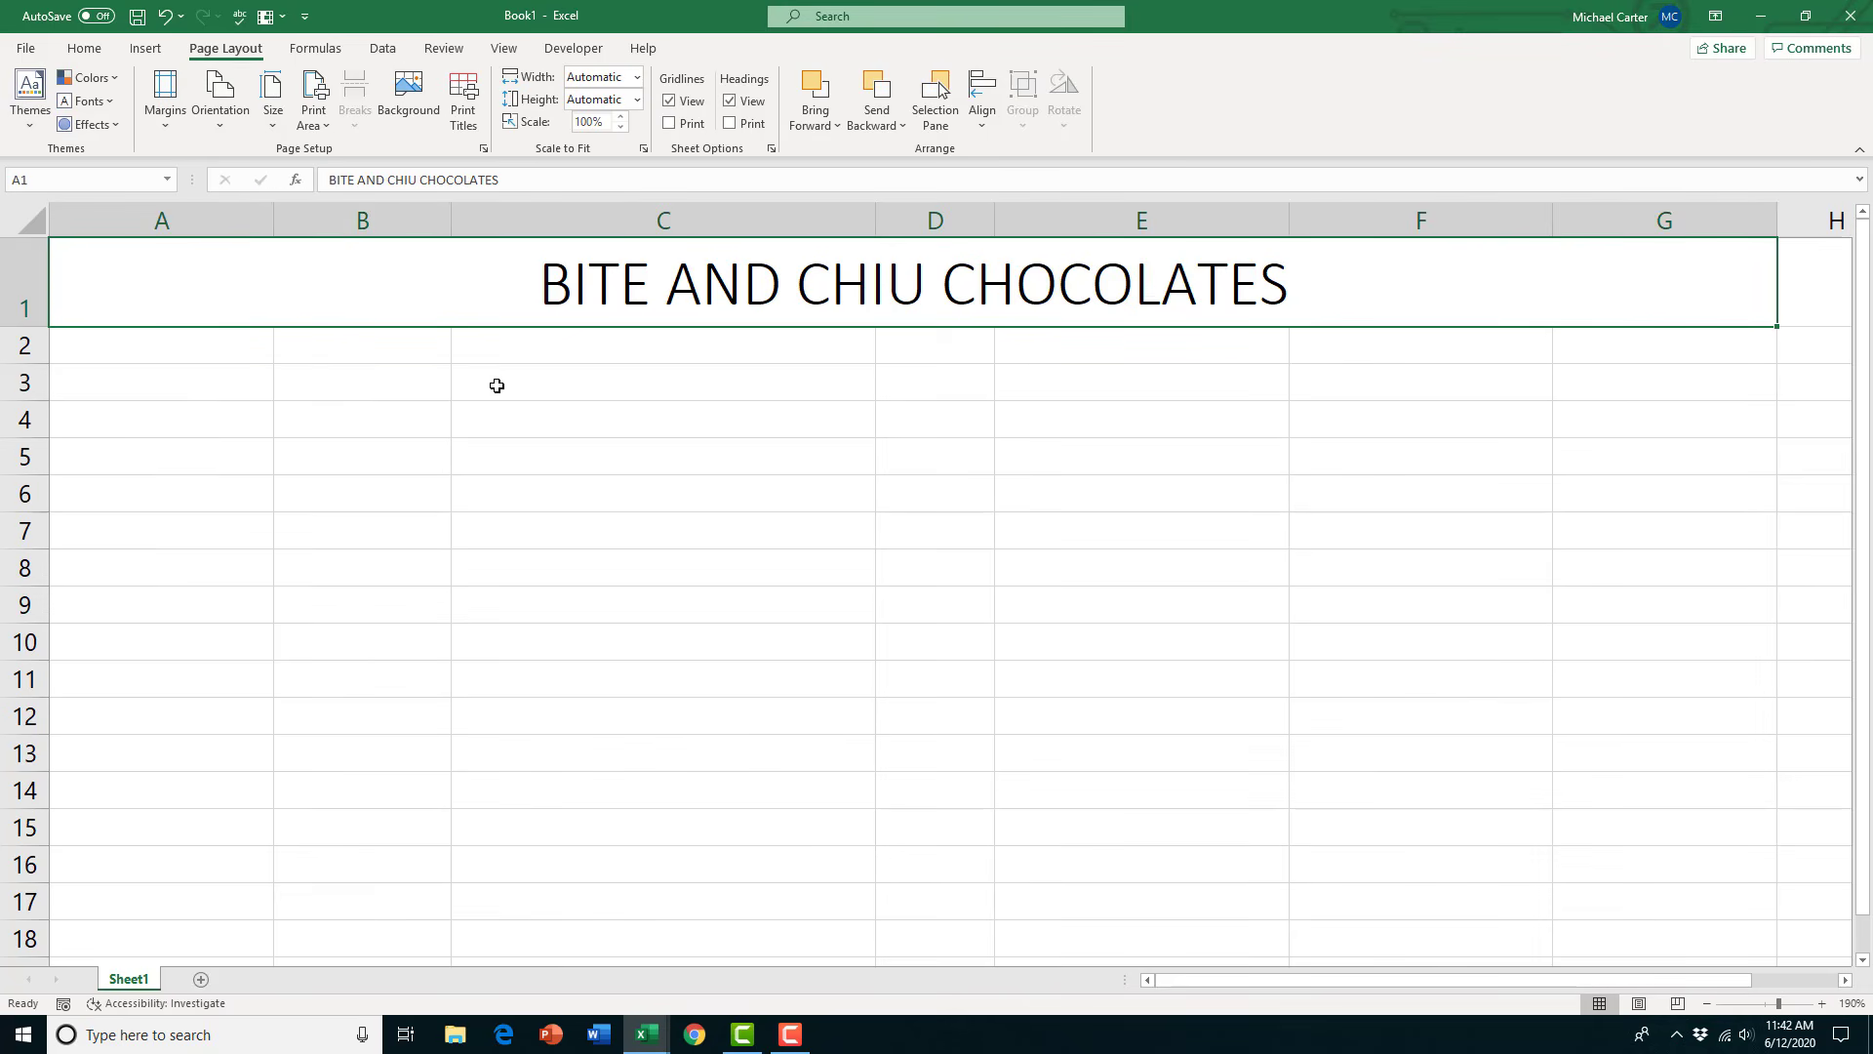
# Enter the company's full street address, including city, province and postal code, in cell A2
pyautogui.click(166, 351)
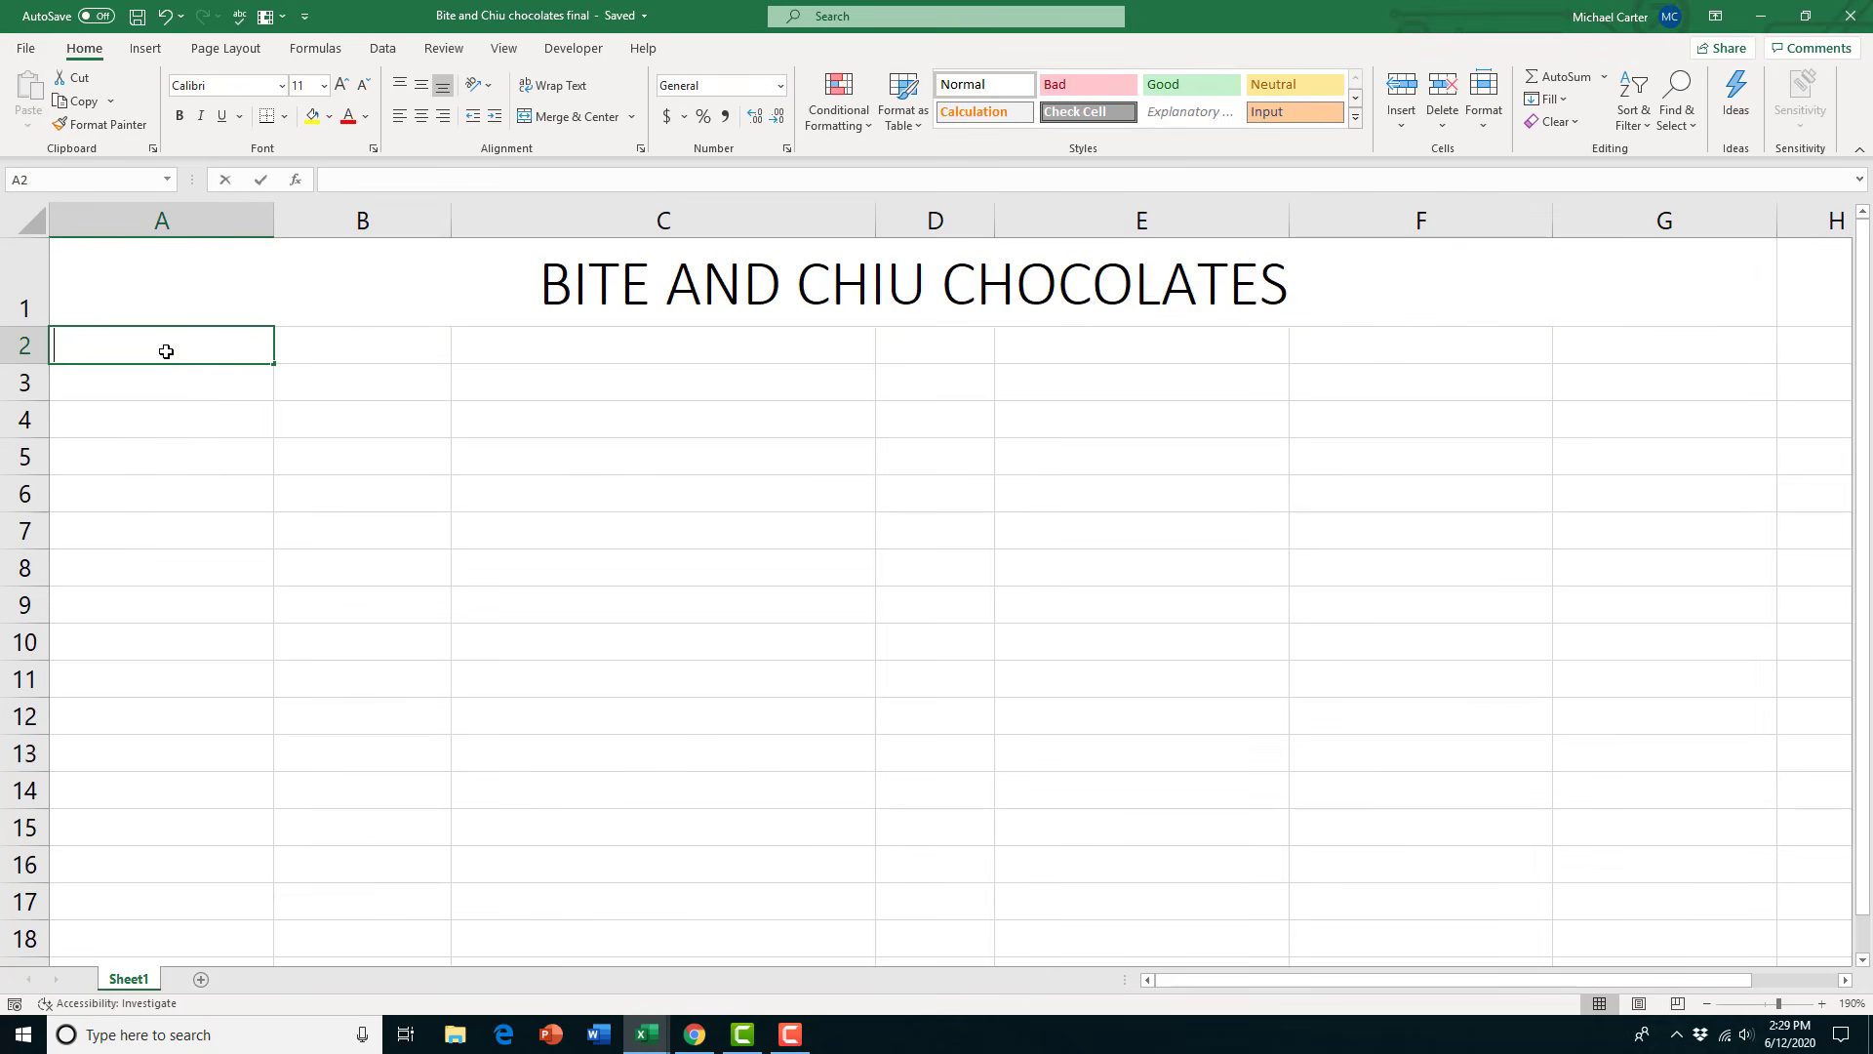
pyautogui.write('123 Chocolate ')
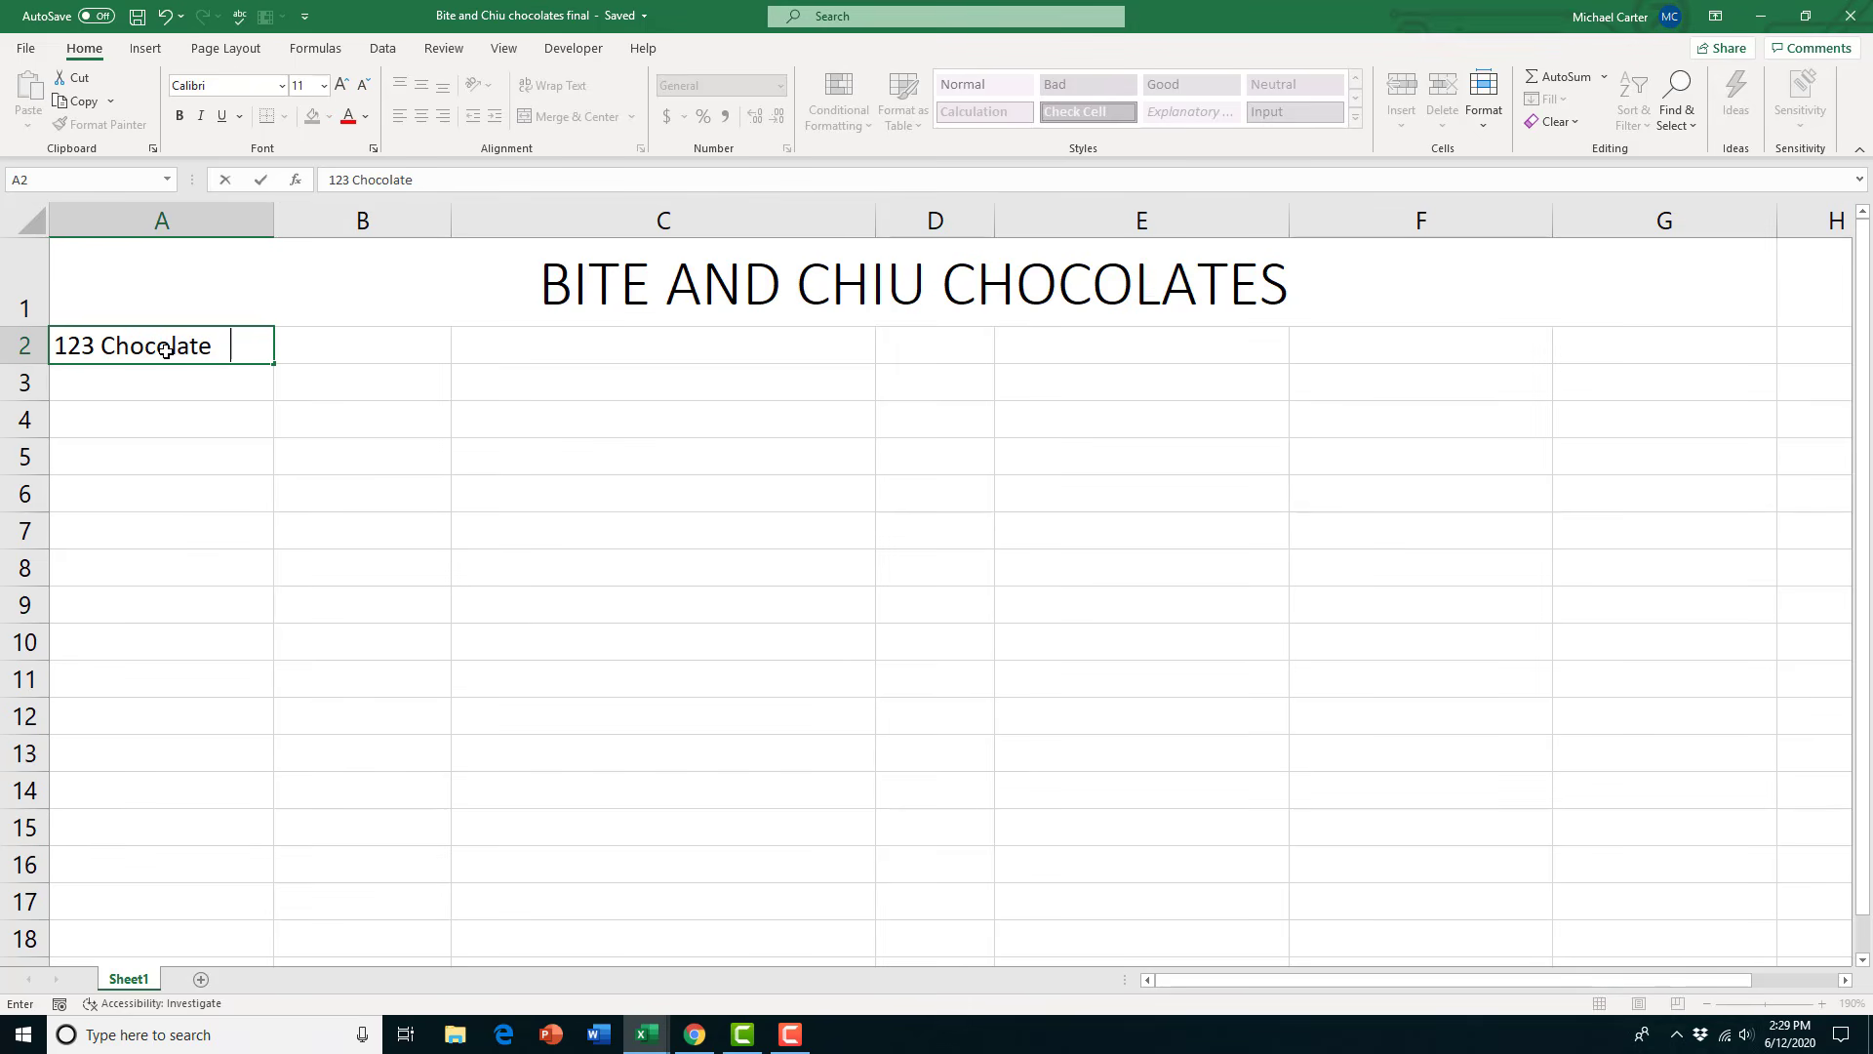
pyautogui.write('Street, Tor')
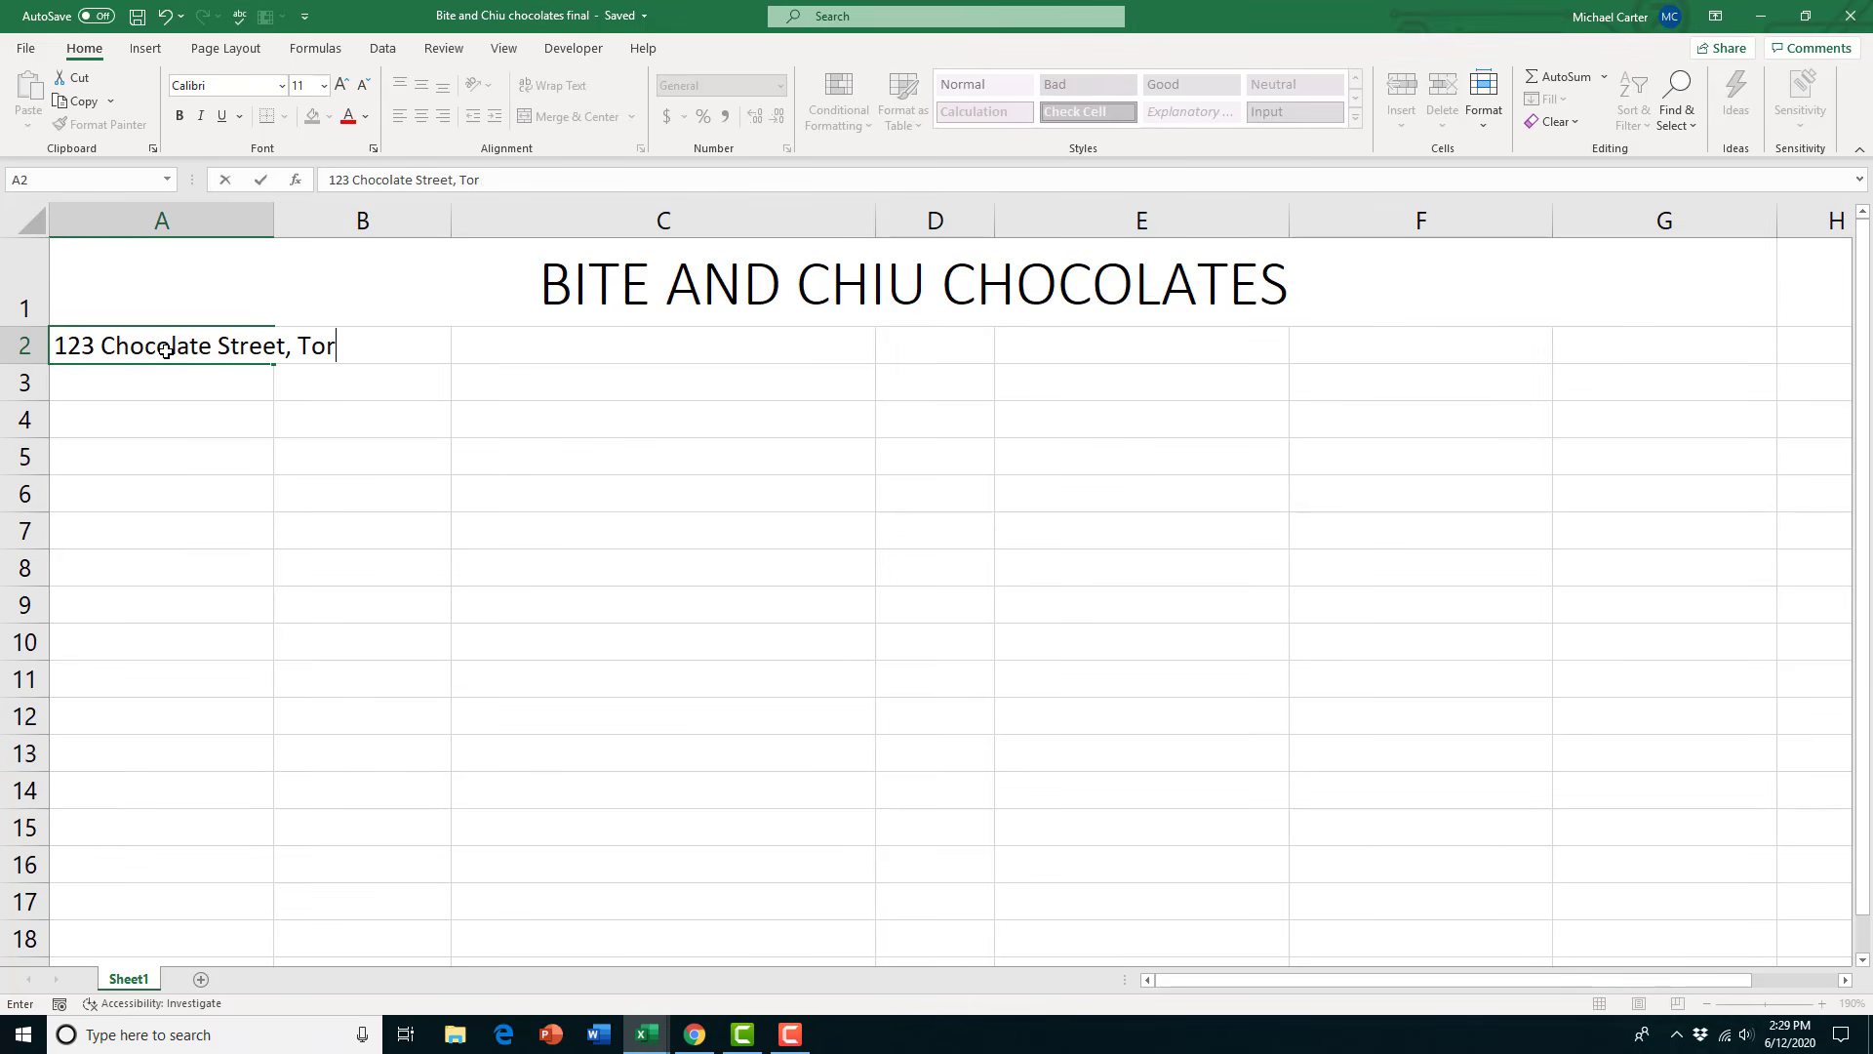
pyautogui.write('onto, ON L1S')
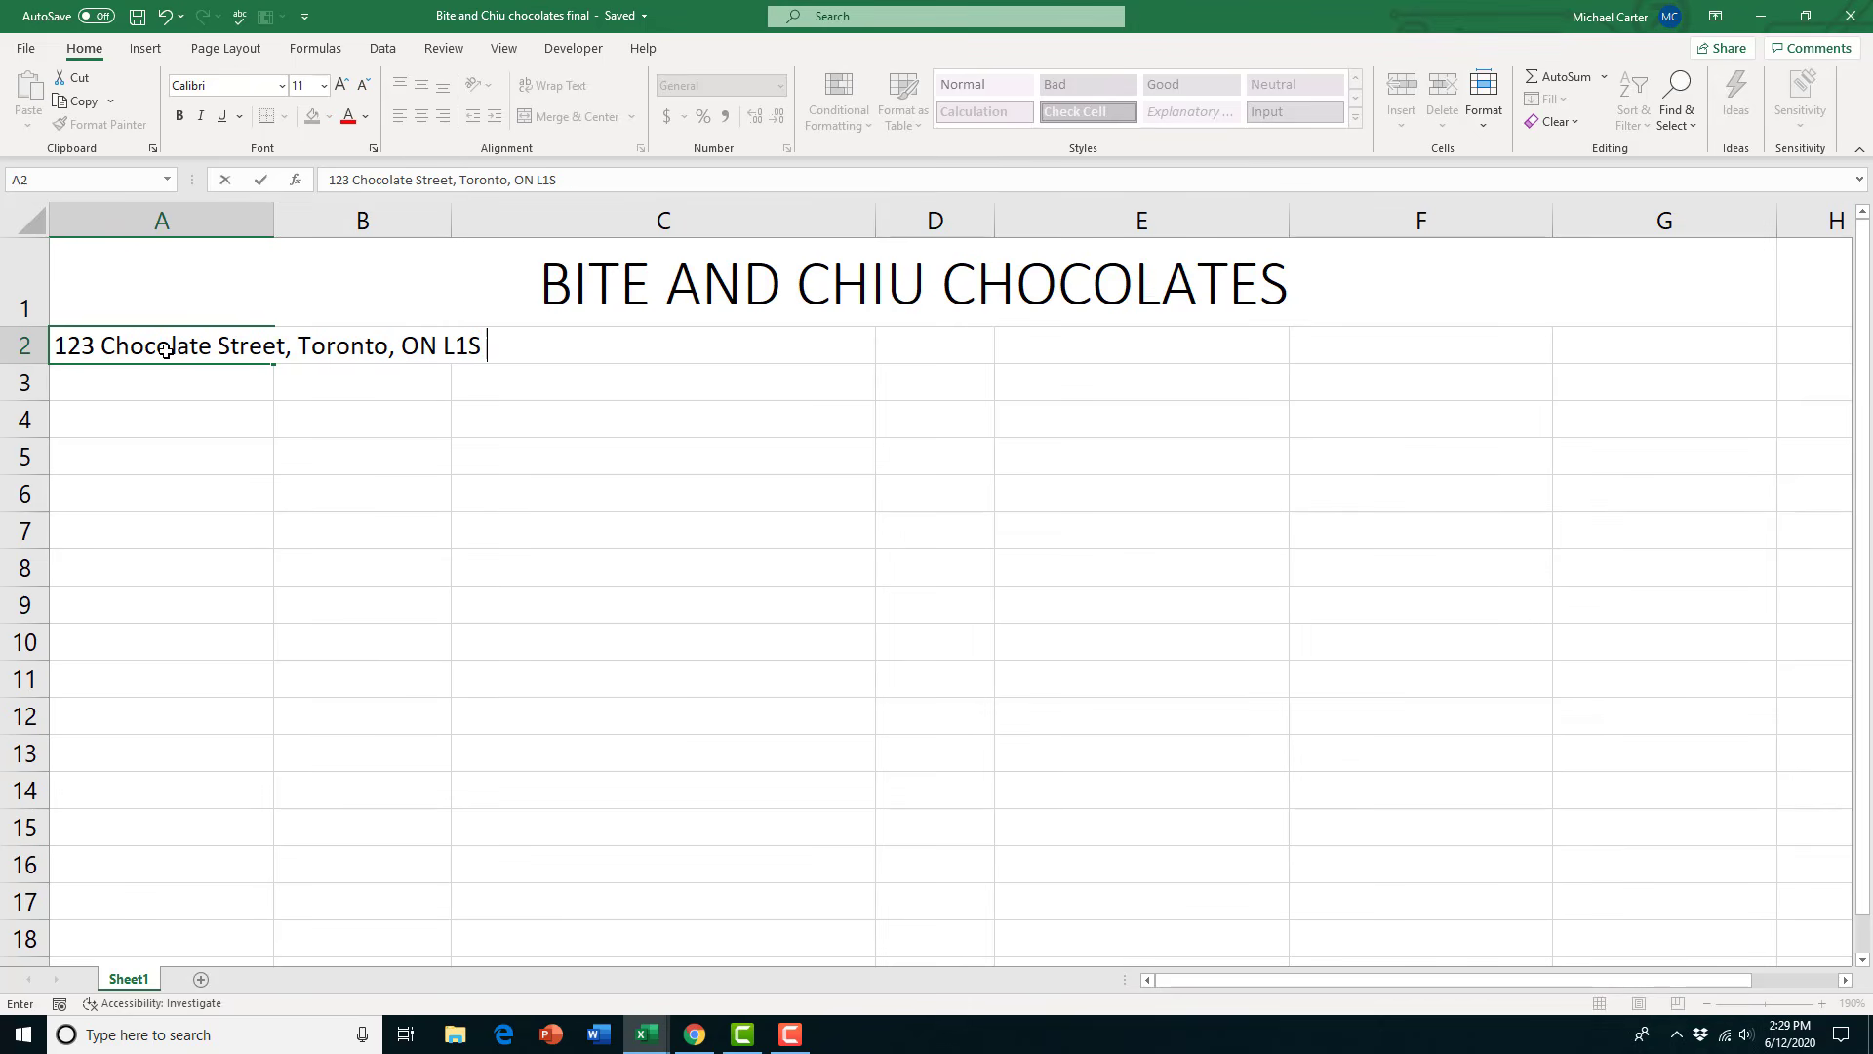
pyautogui.write(' #G5')
pyautogui.press('BackSpace')
pyautogui.press('BackSpace')
pyautogui.press('BackSpace')
pyautogui.write('3G5')
pyautogui.press('Return')
# Enter the website address biteandchiuchocolates.com in cell F2
pyautogui.click(1415, 351)
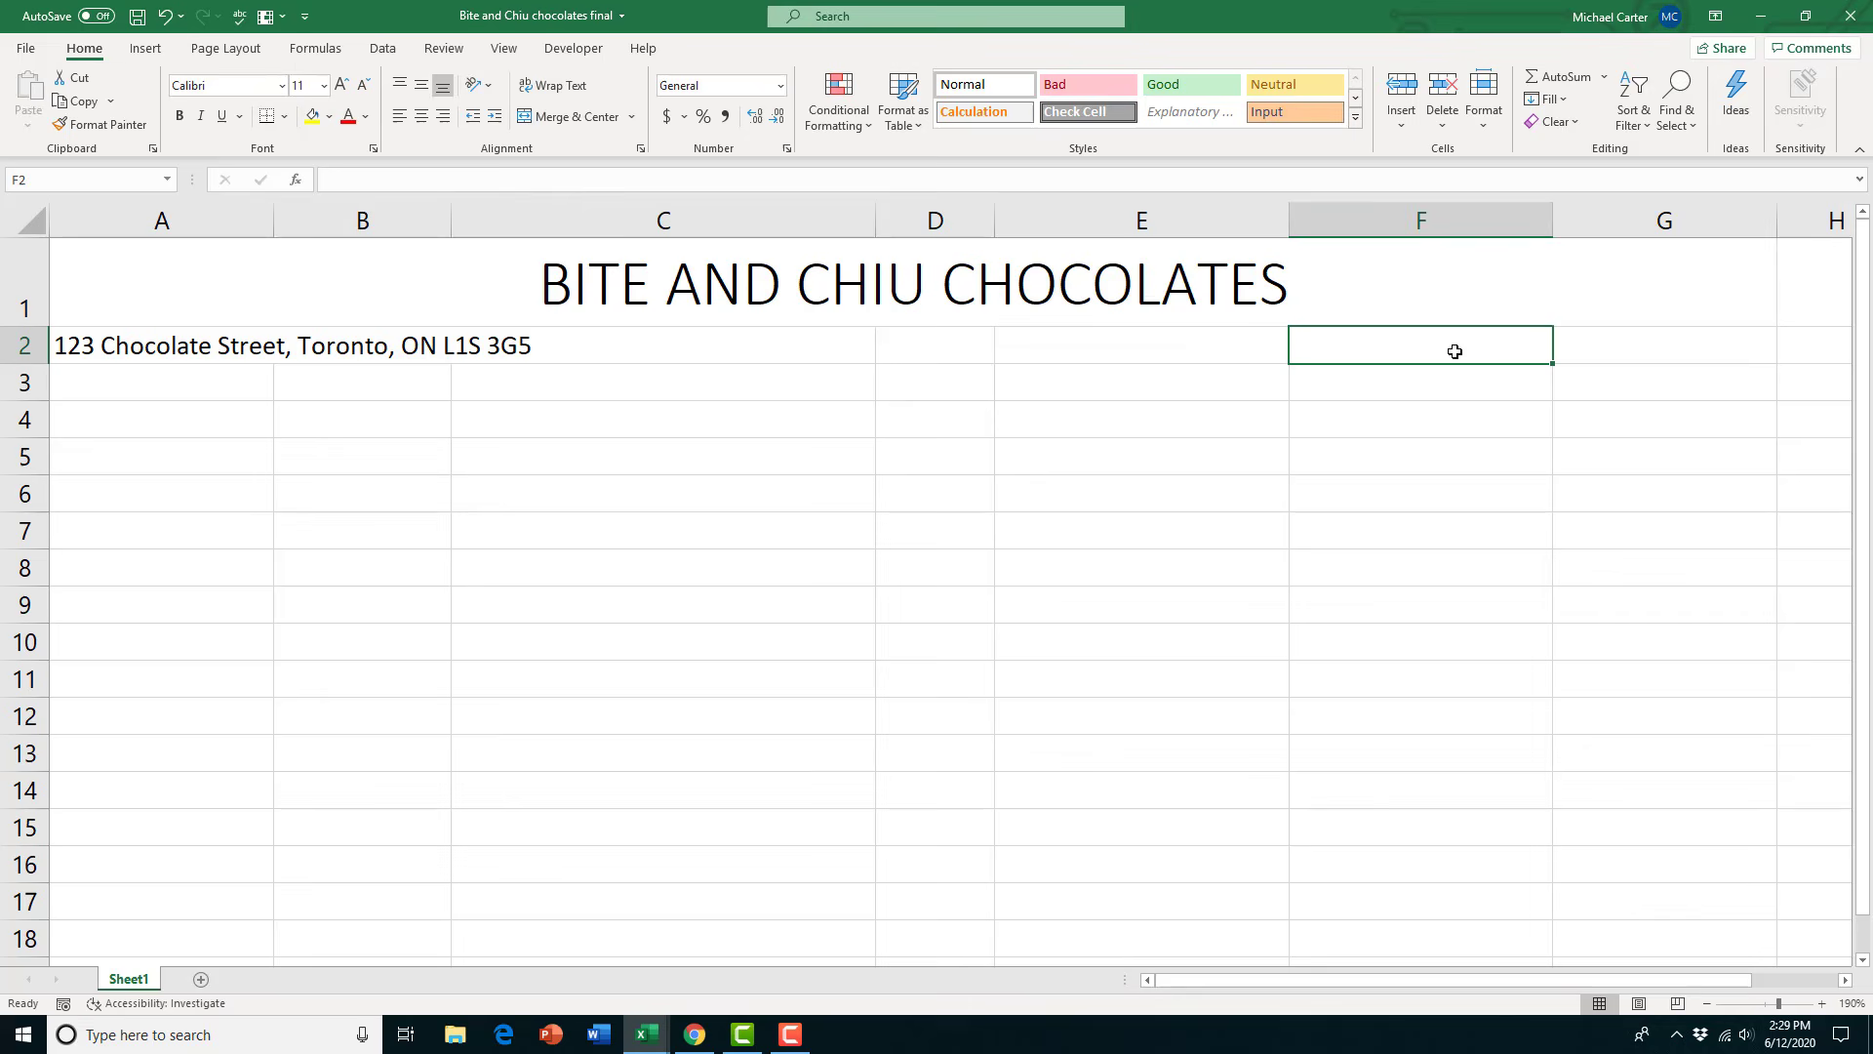
pyautogui.click(1556, 356)
pyautogui.write('Bit')
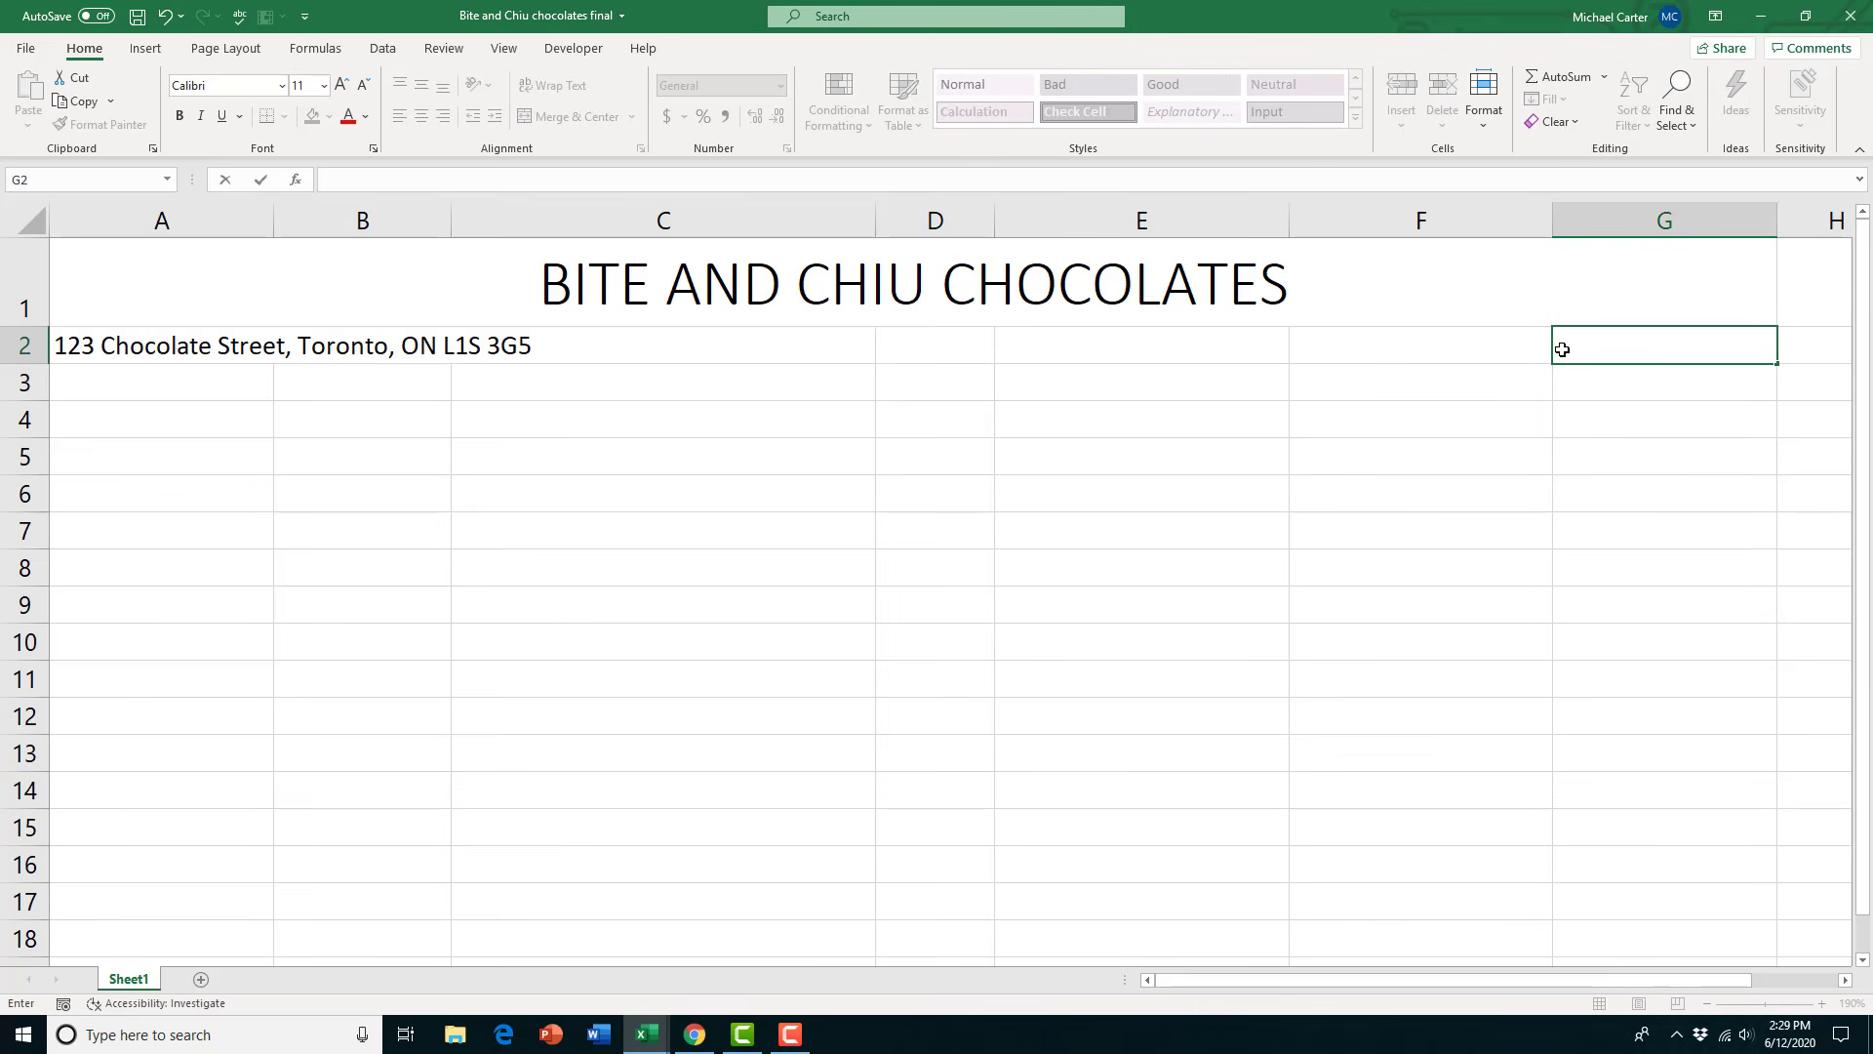
pyautogui.click(1472, 328)
pyautogui.write('Bite')
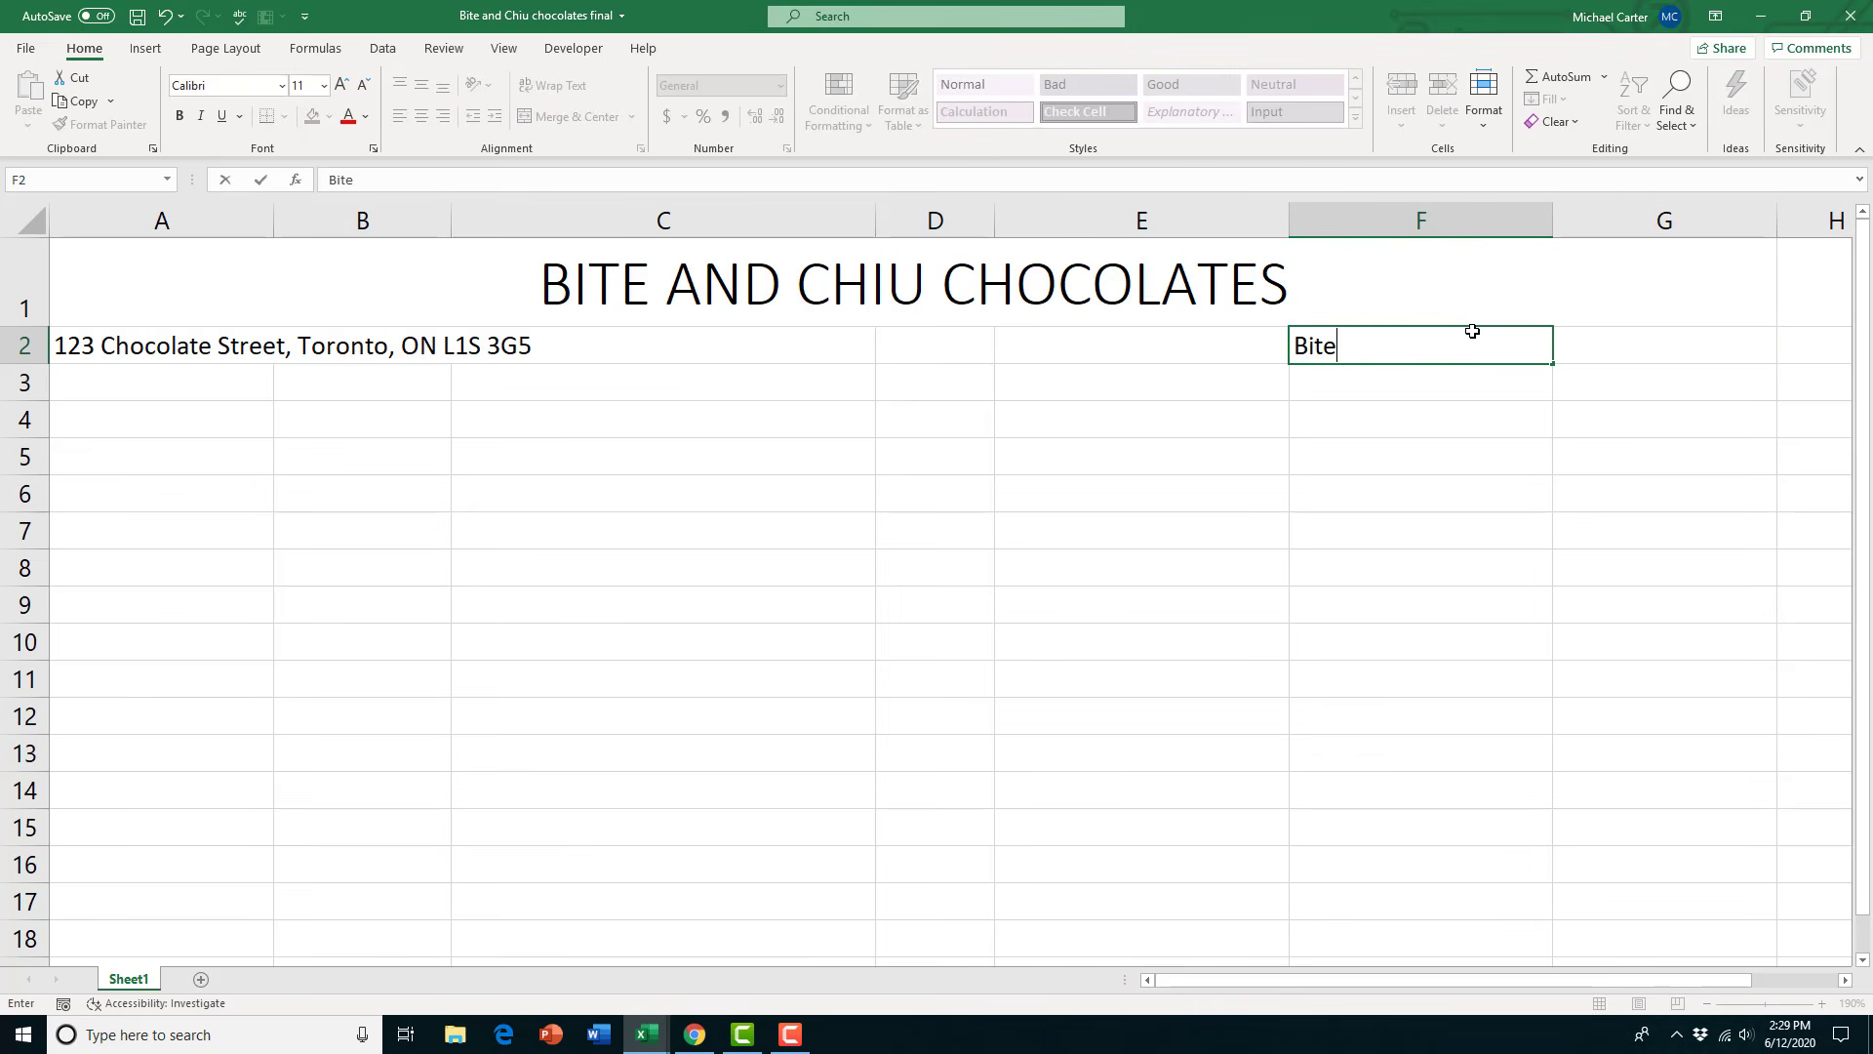
pyautogui.press('BackSpace')
pyautogui.press('BackSpace')
pyautogui.write('t')
pyautogui.press('BackSpace')
pyautogui.press('BackSpace')
pyautogui.press('BackSpace')
pyautogui.write('biteandchie')
pyautogui.press('BackSpace')
pyautogui.write('u')
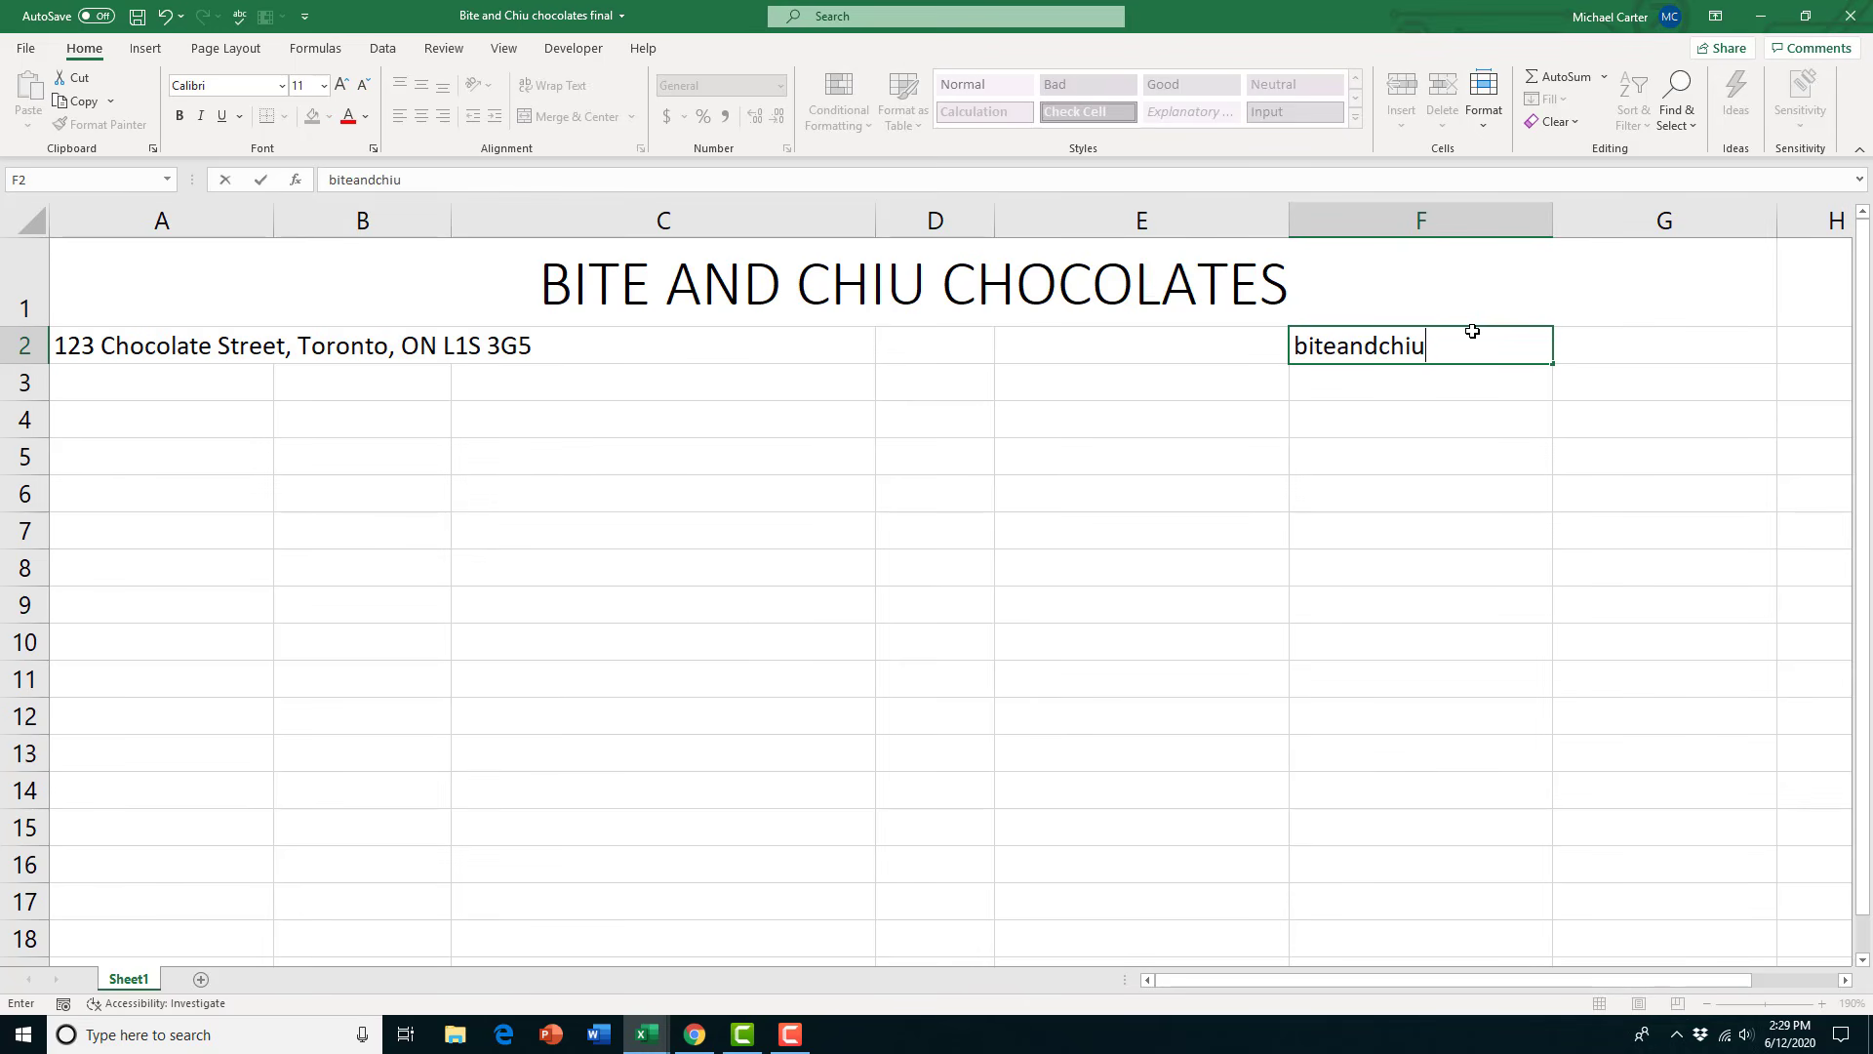
pyautogui.write('chocolates.com')
pyautogui.press('Return')
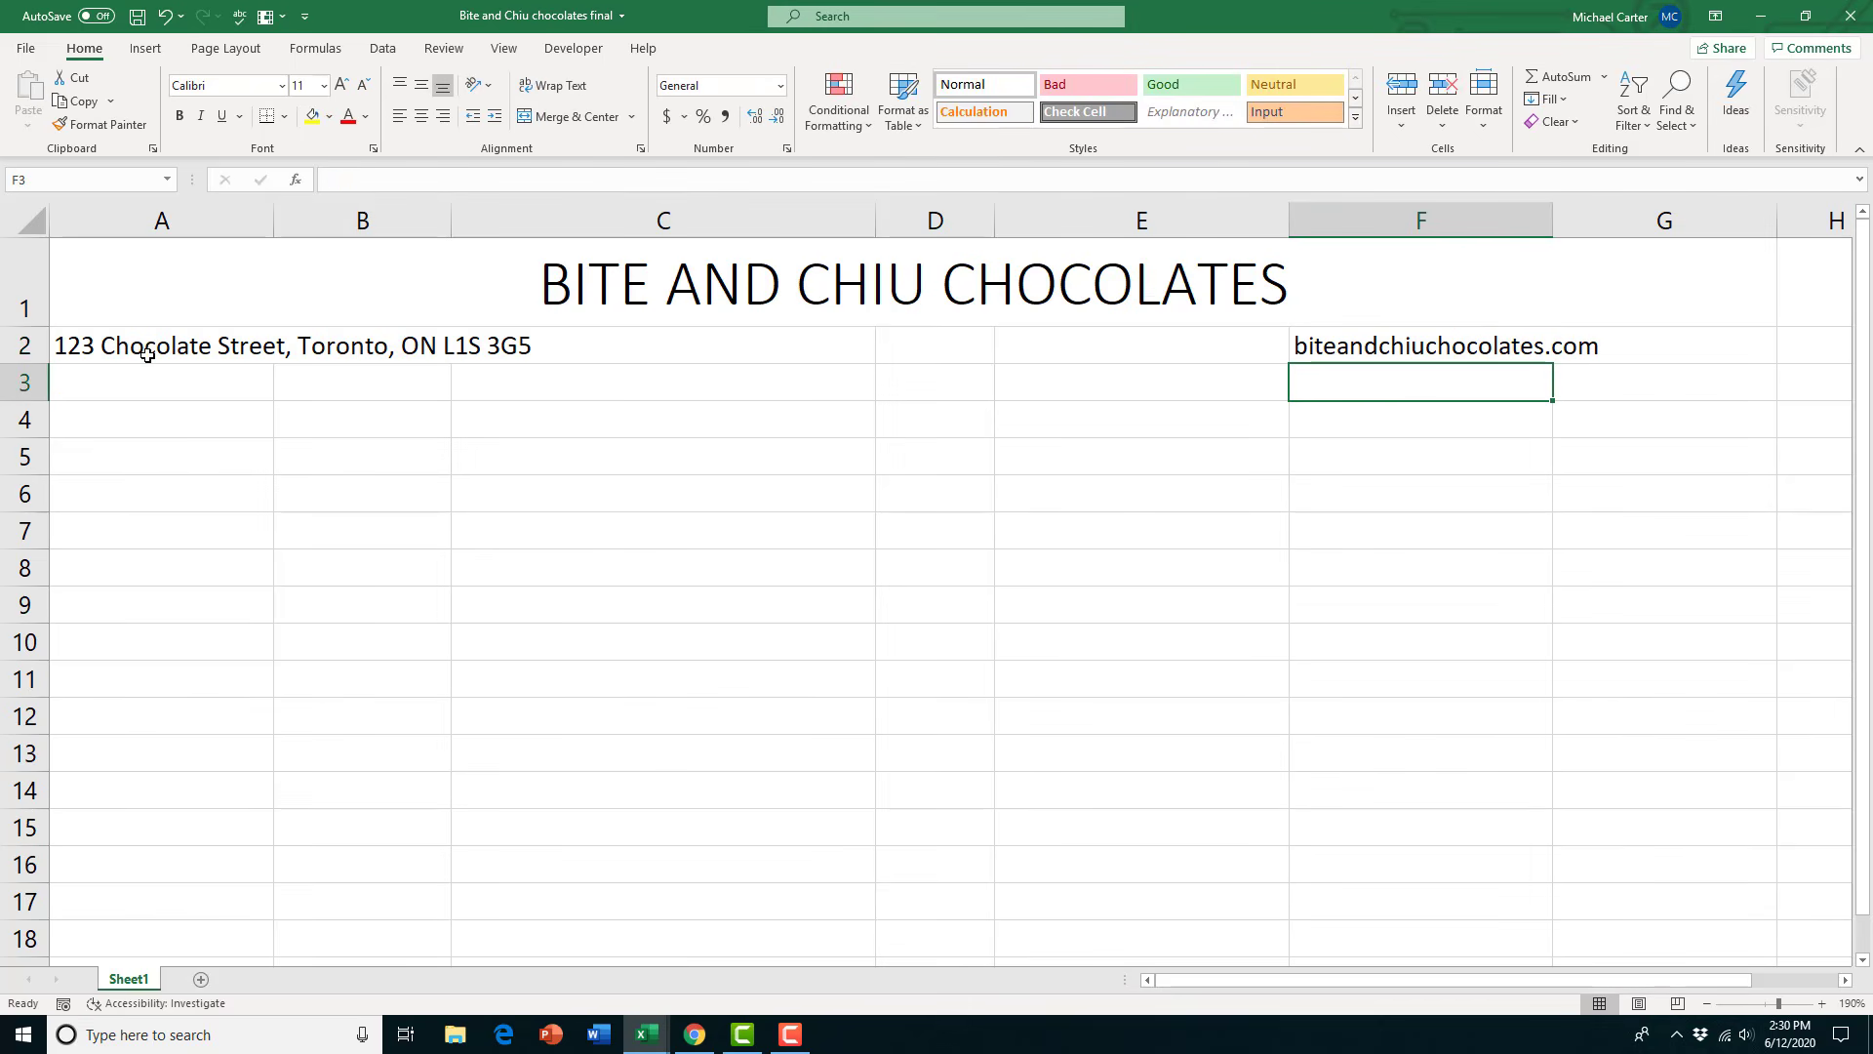
# Merge cells A2:C2 across the row so the address occupies one cell without being centered
pyautogui.moveTo(147, 355); pyautogui.dragTo(657, 347)
pyautogui.click(632, 117)
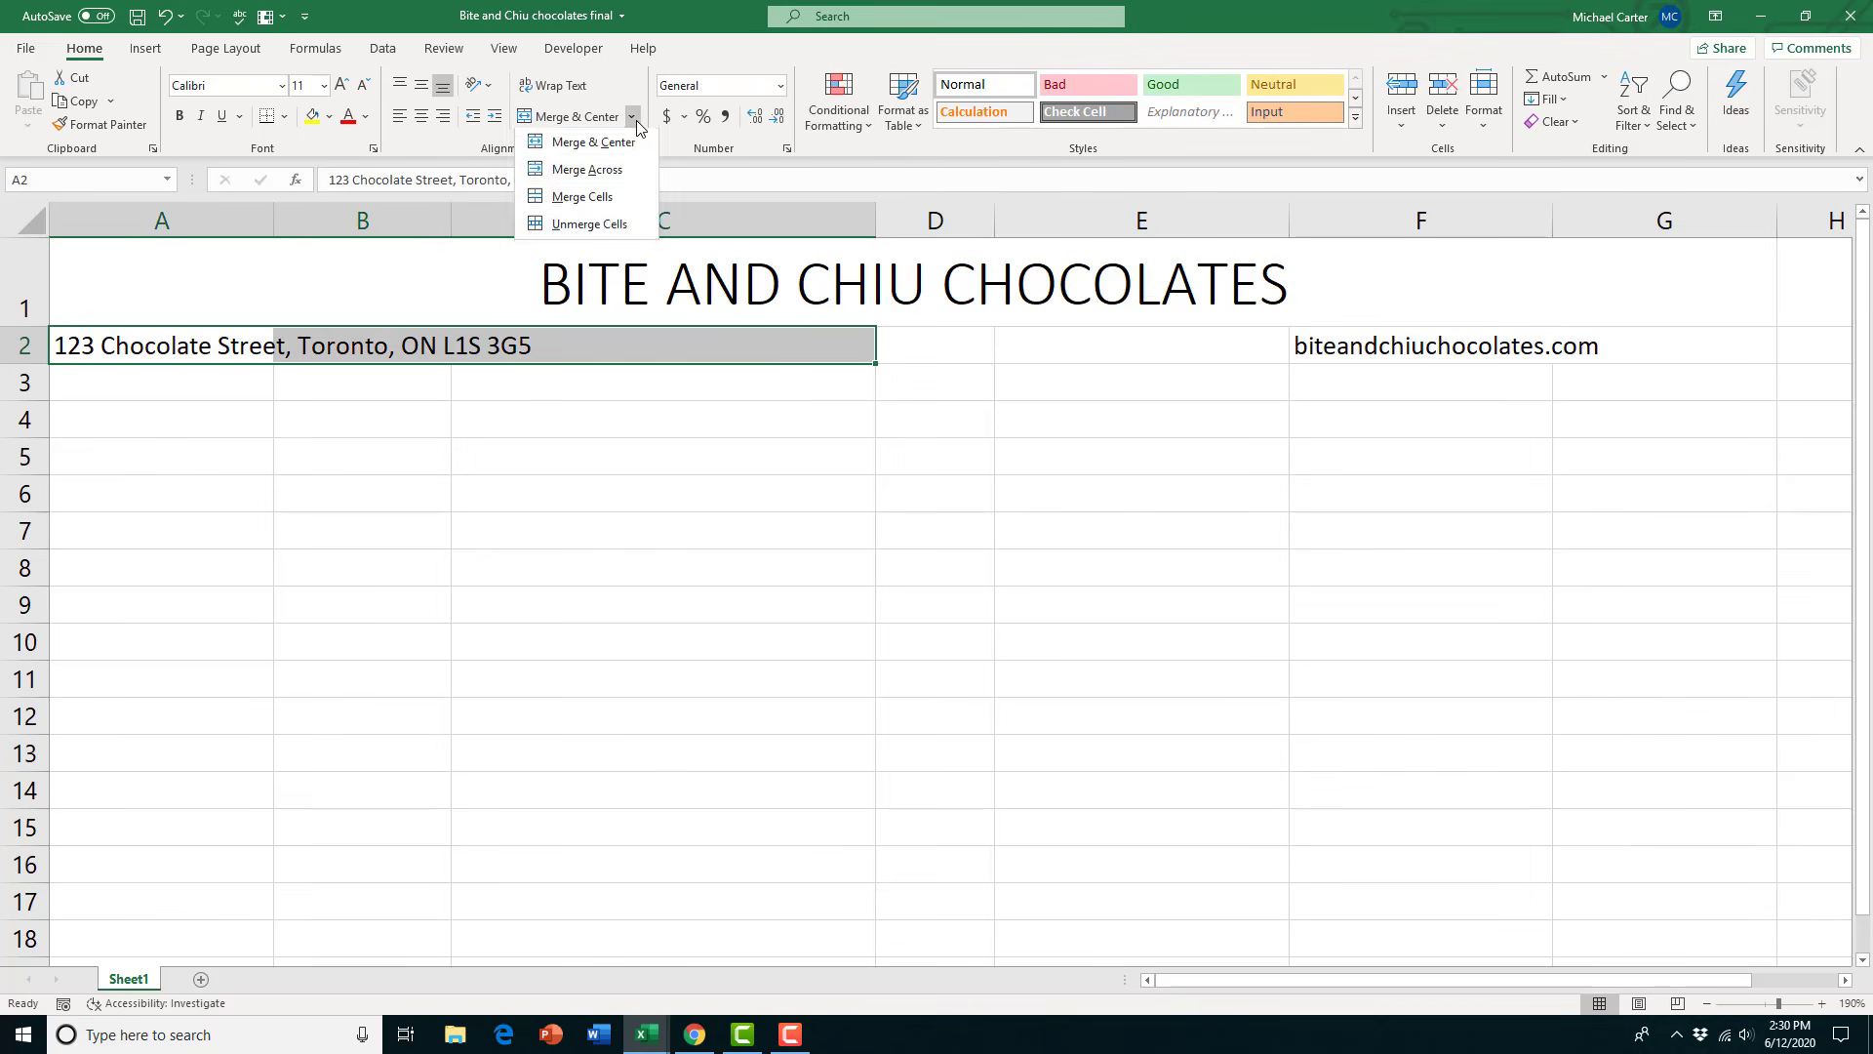
pyautogui.click(580, 169)
pyautogui.click(631, 385)
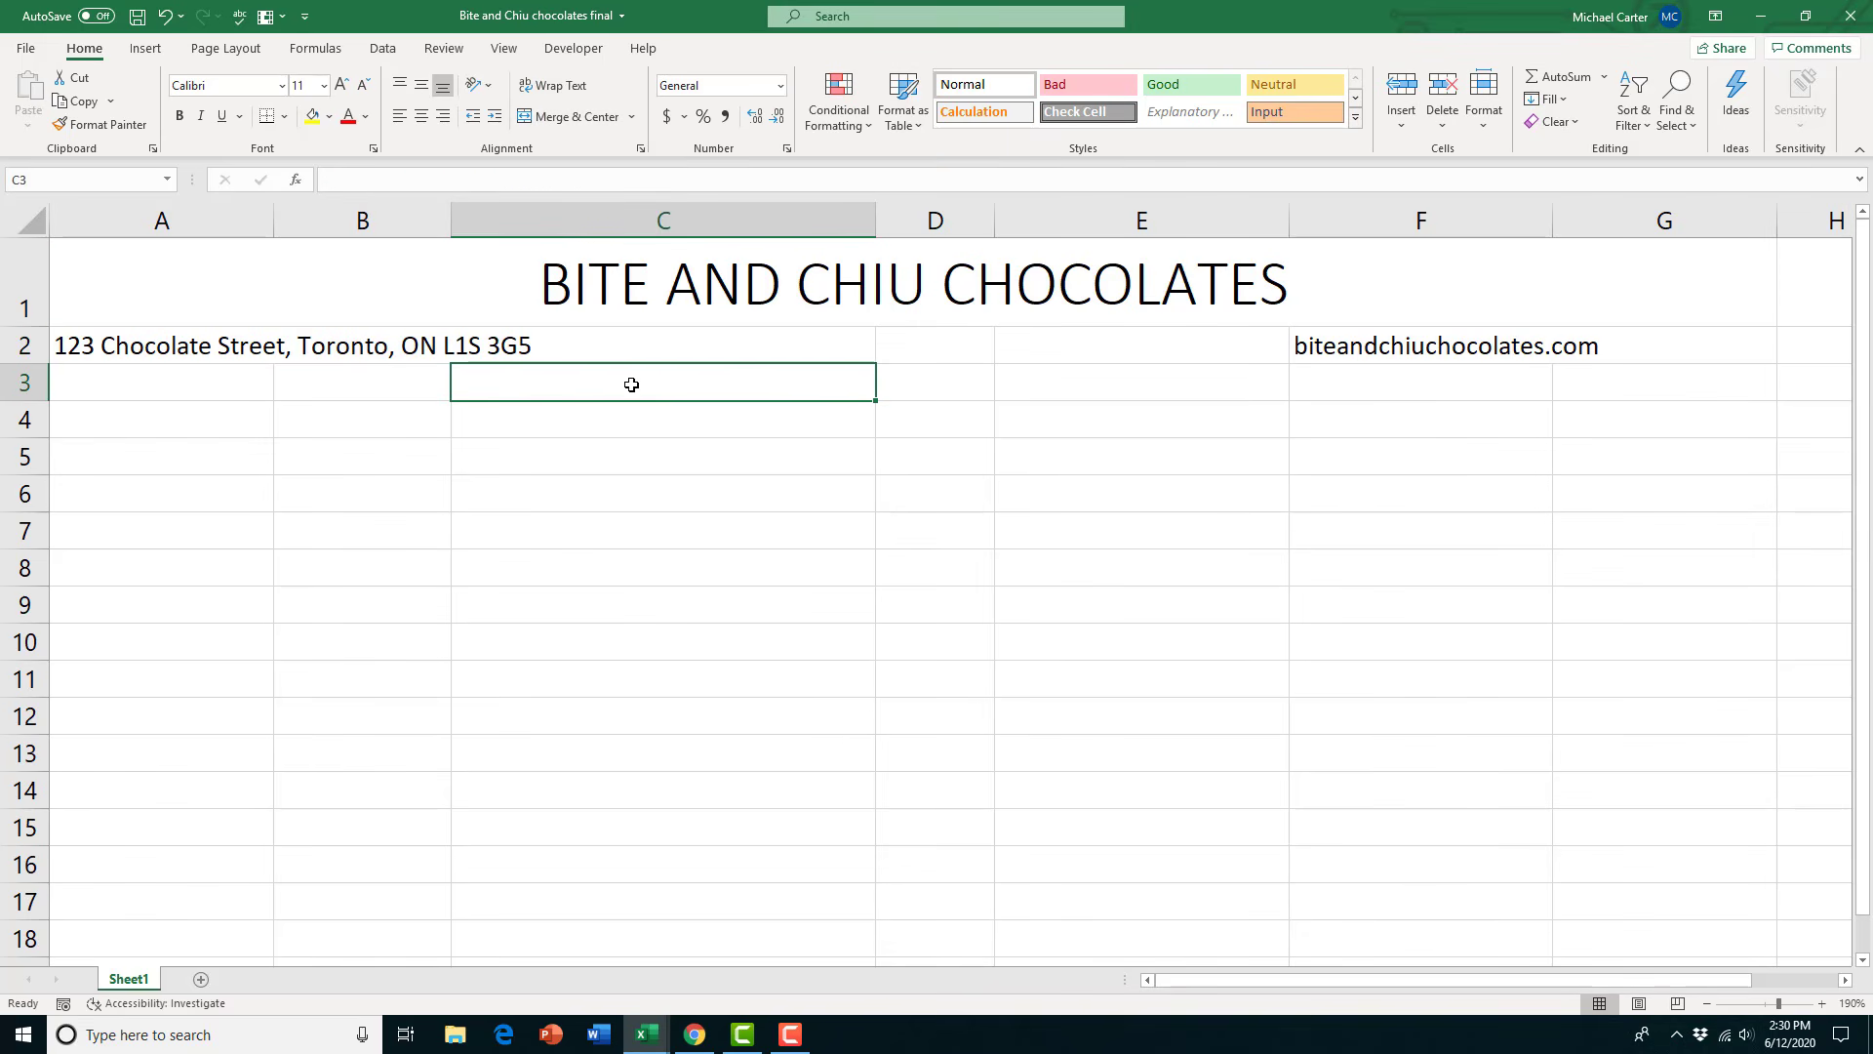
# Merge cells D2:G2 without centering and right-align the website address in the merged cell
pyautogui.moveTo(970, 351); pyautogui.dragTo(1660, 348)
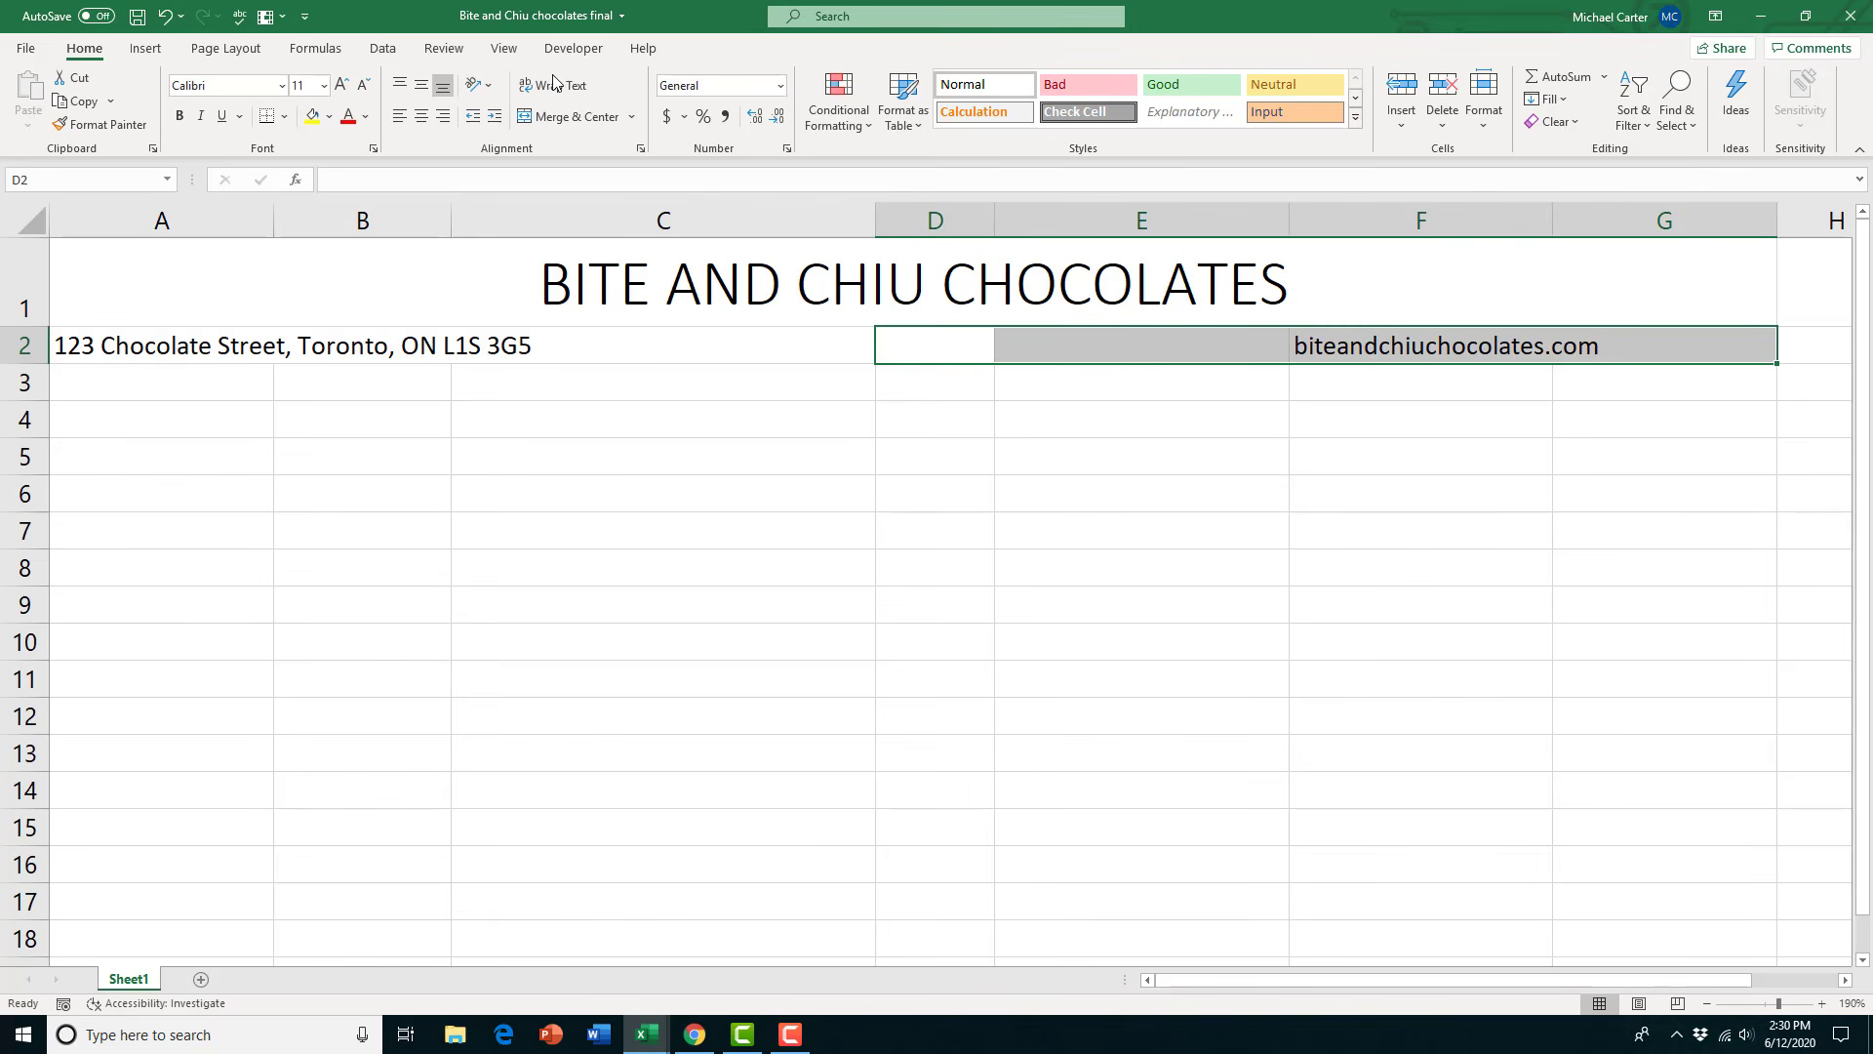
pyautogui.click(631, 118)
pyautogui.click(605, 185)
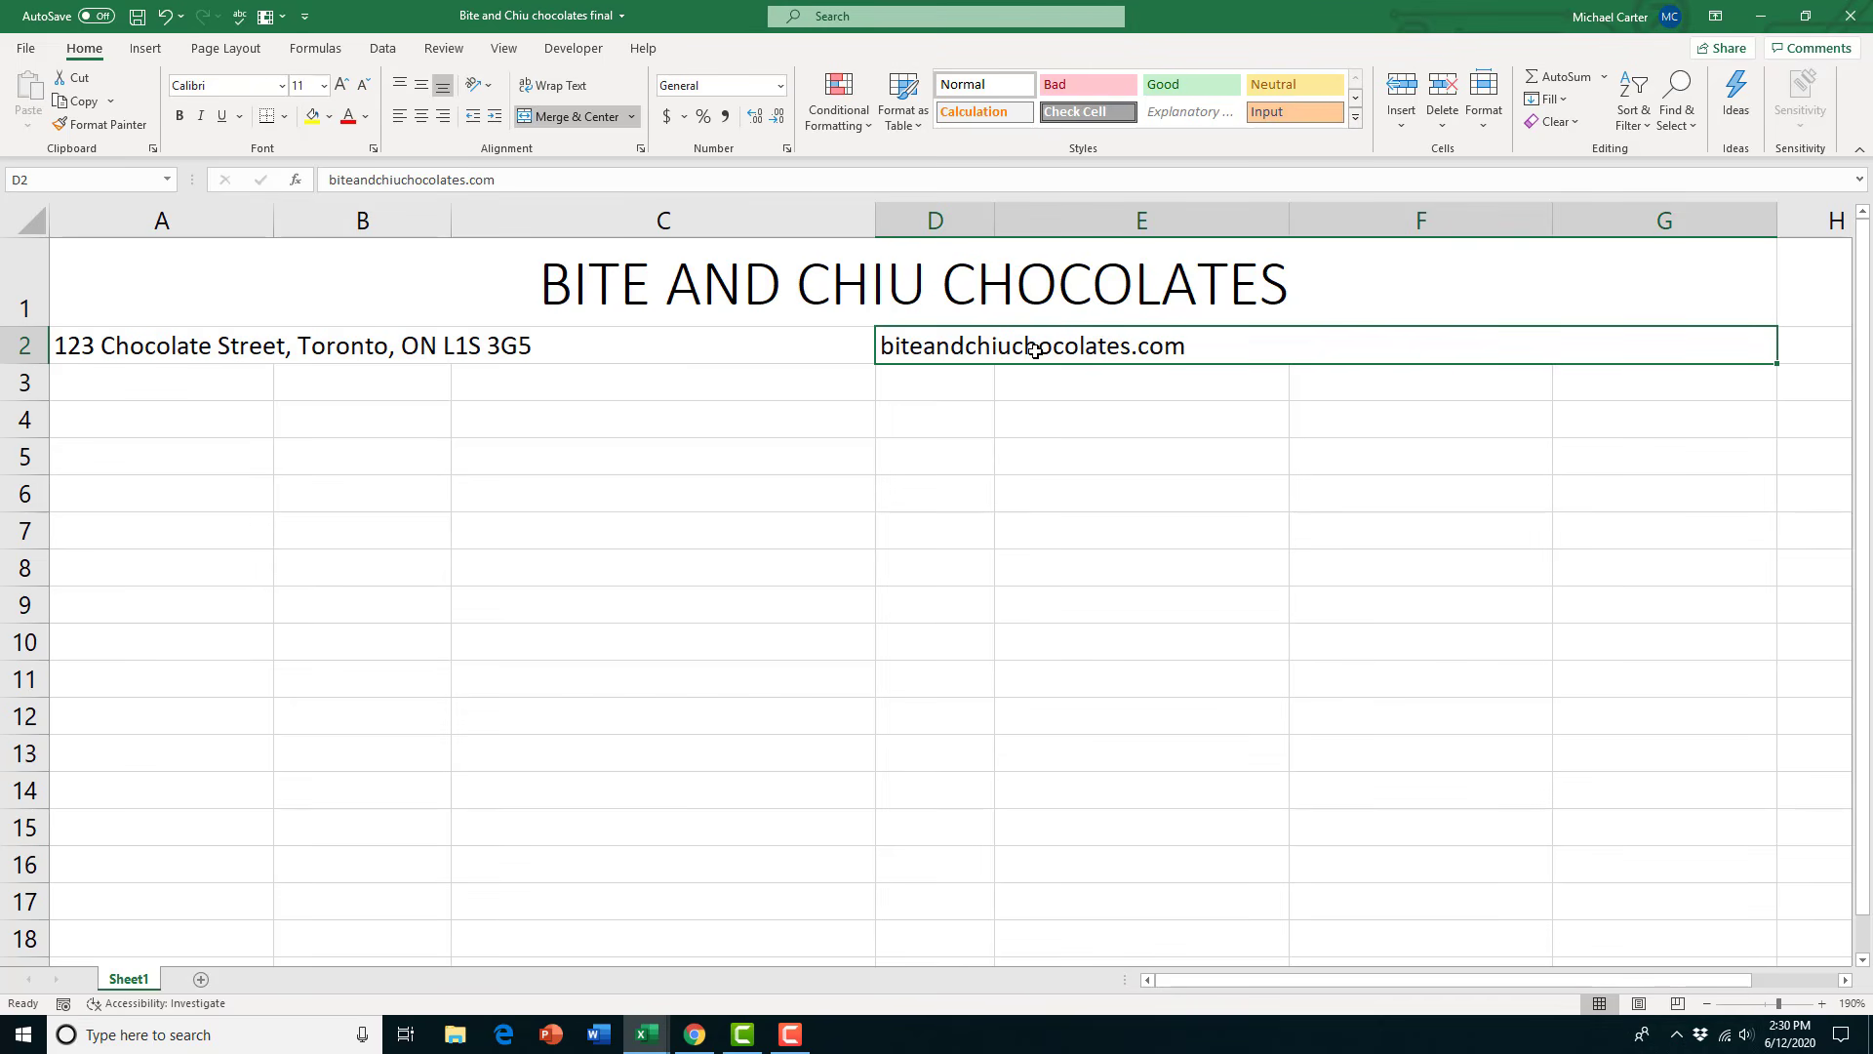
pyautogui.click(443, 117)
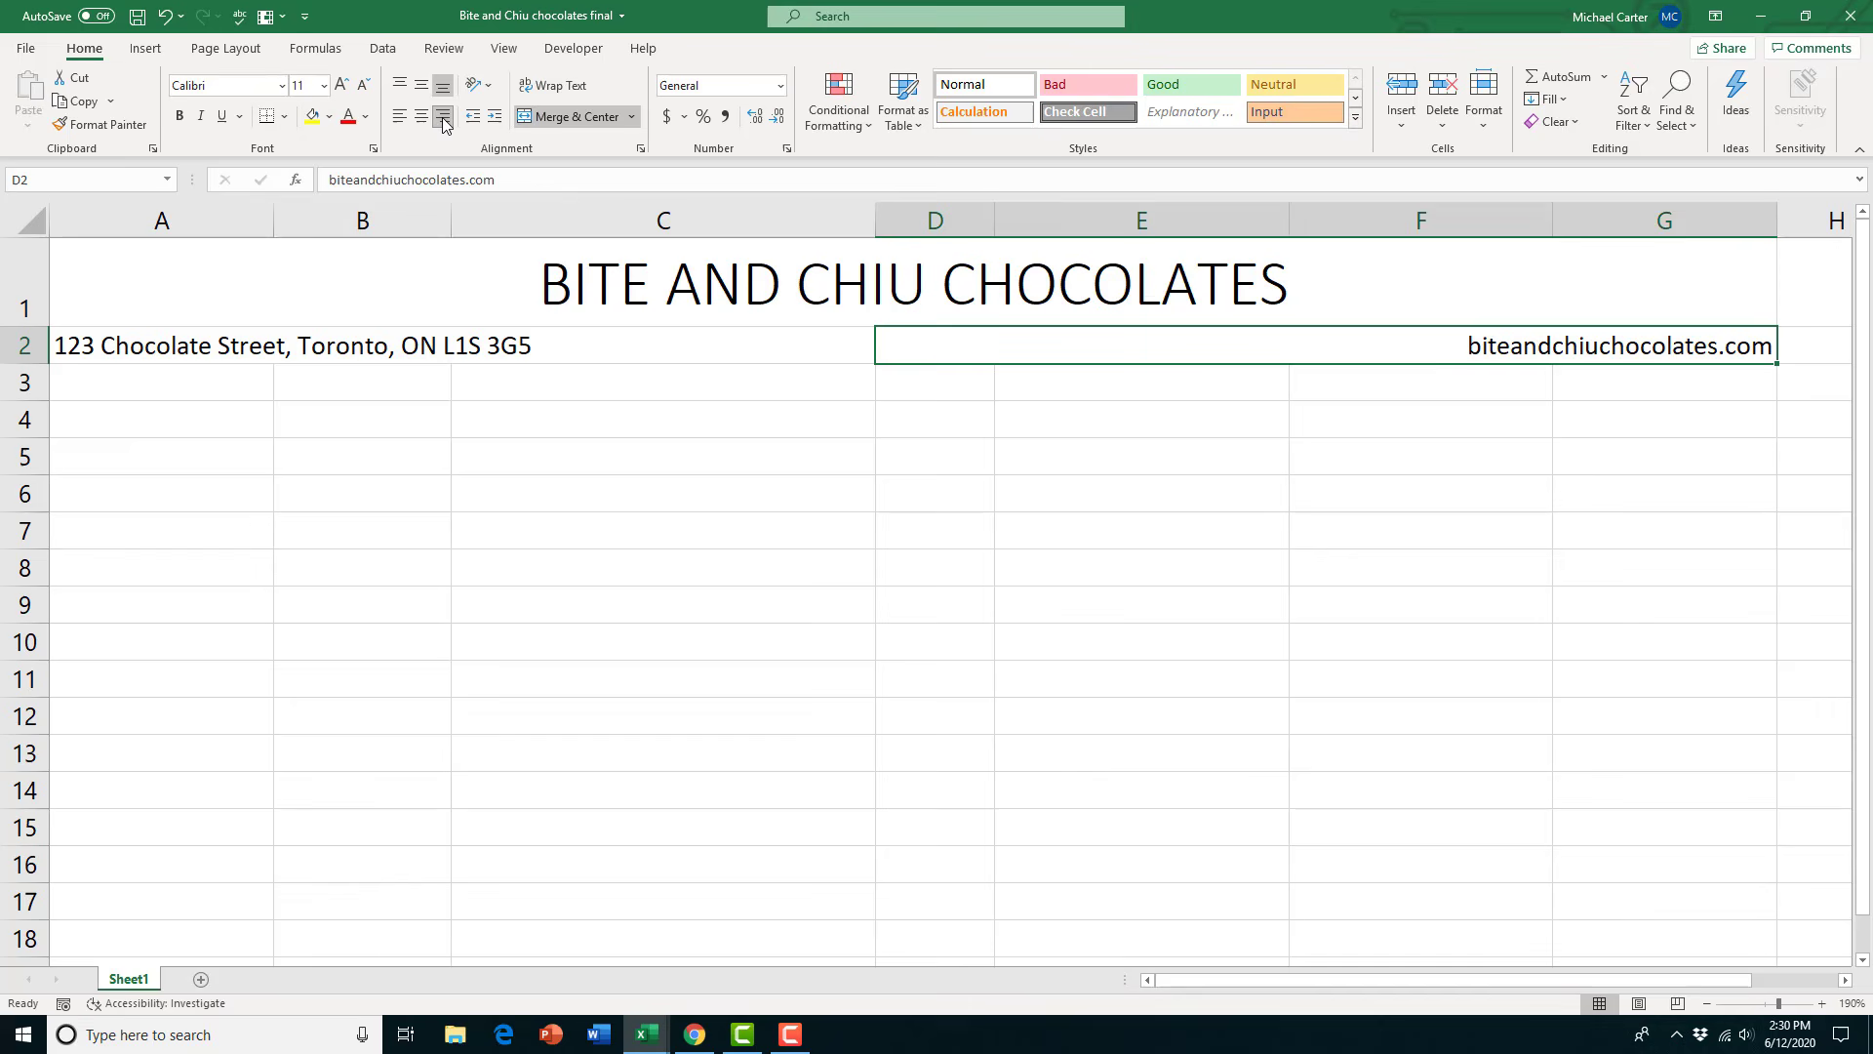
pyautogui.click(616, 473)
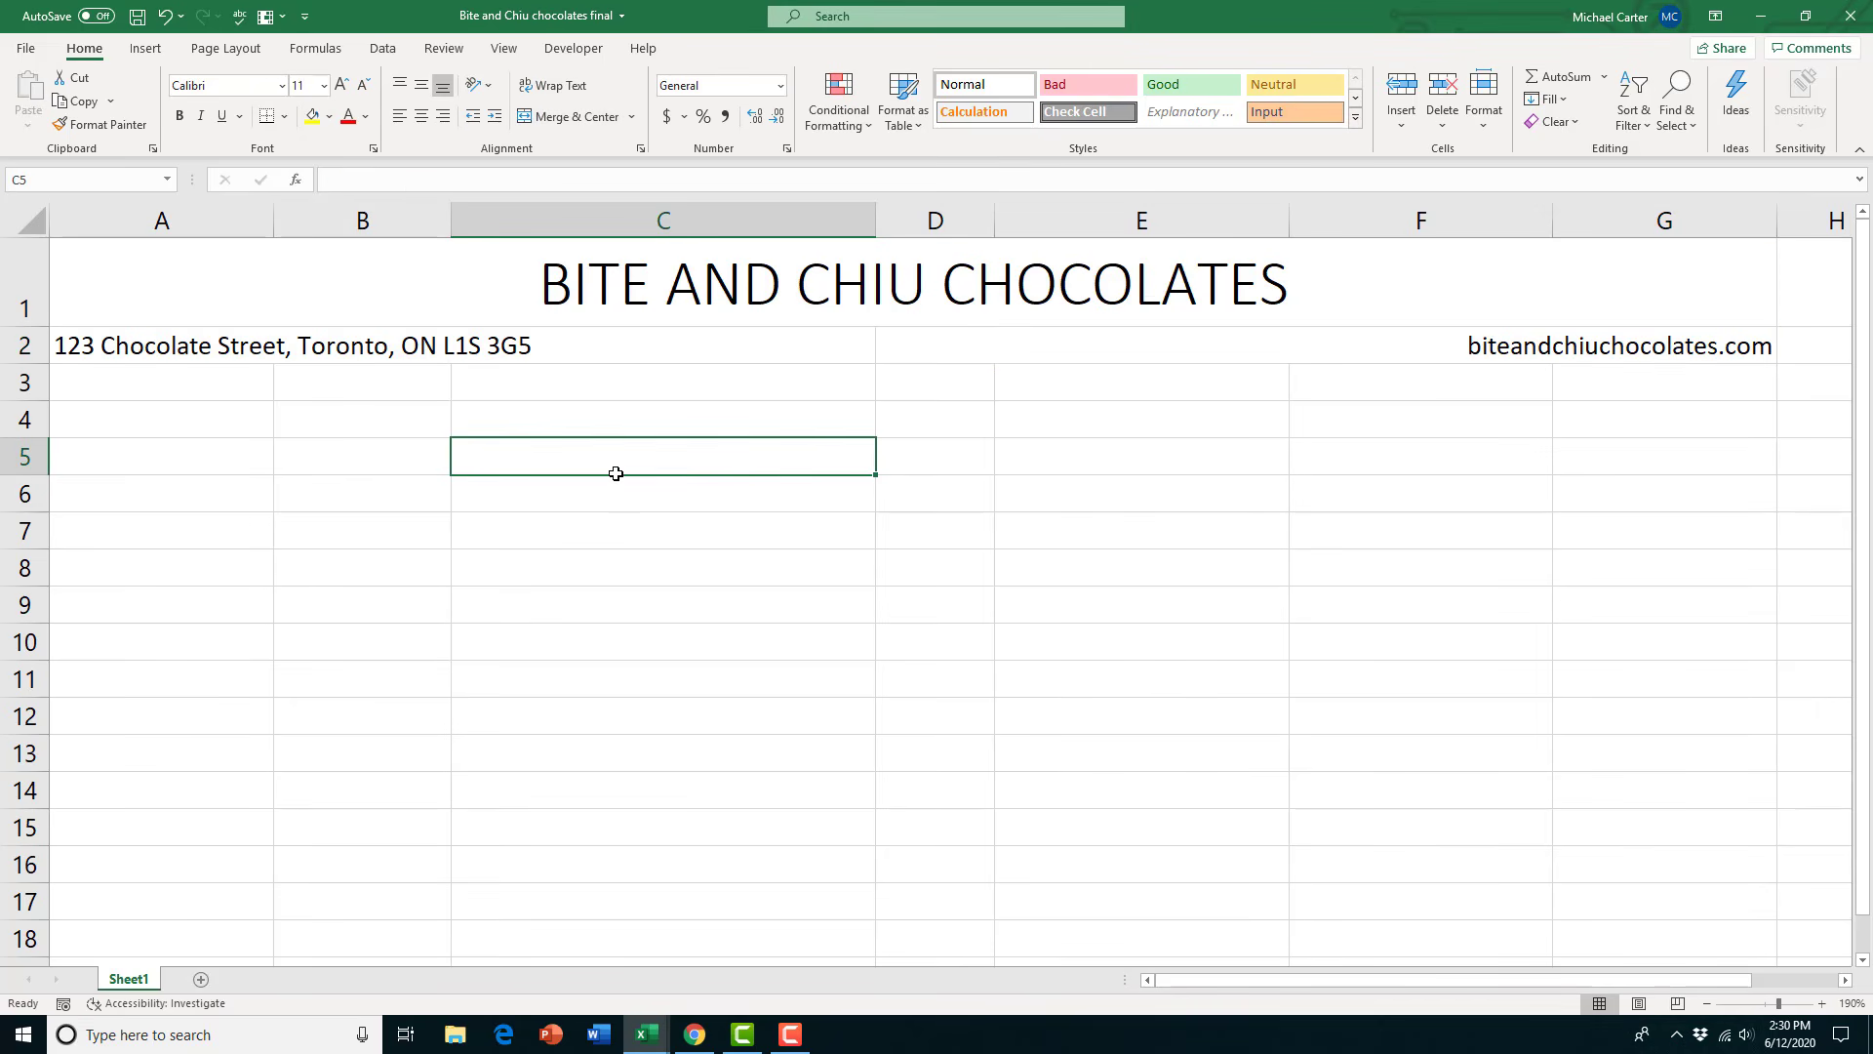
# Fill the header cells A1:G2 with the standard Blue color
pyautogui.click(141, 292)
pyautogui.moveTo(141, 293); pyautogui.dragTo(141, 351)
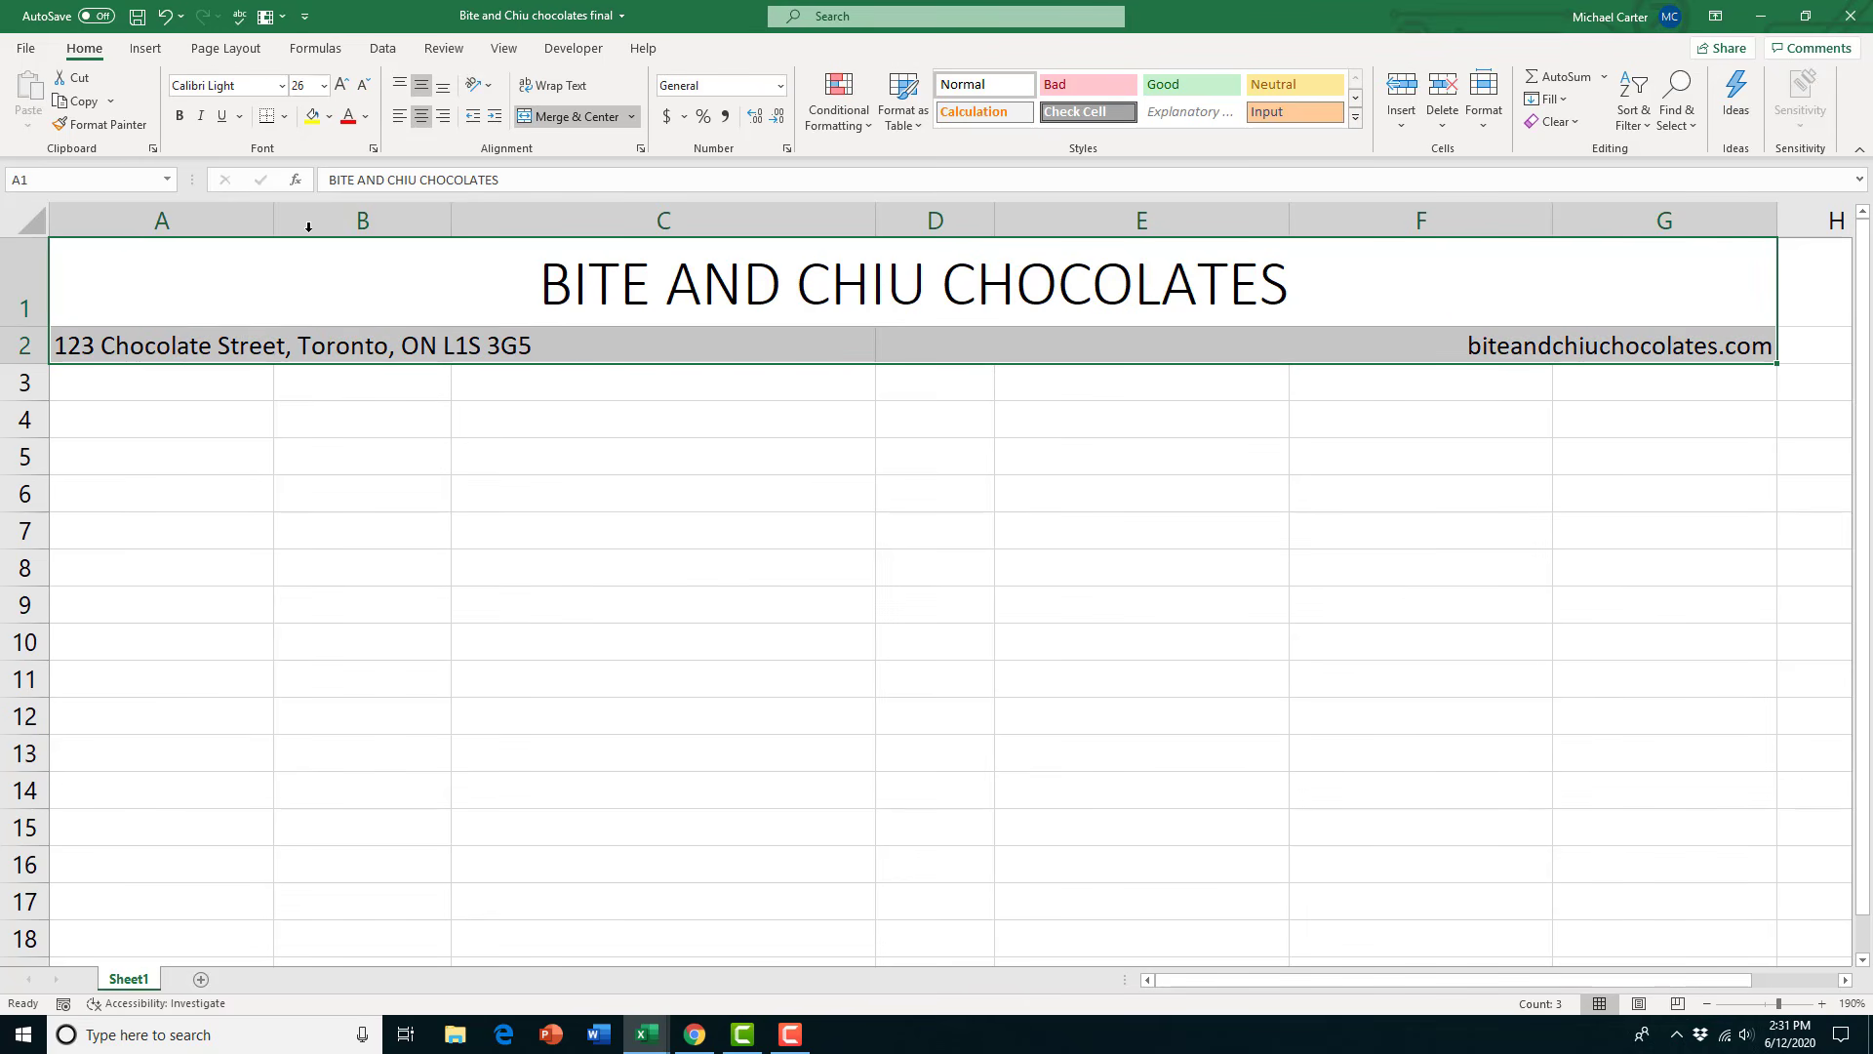
pyautogui.click(330, 117)
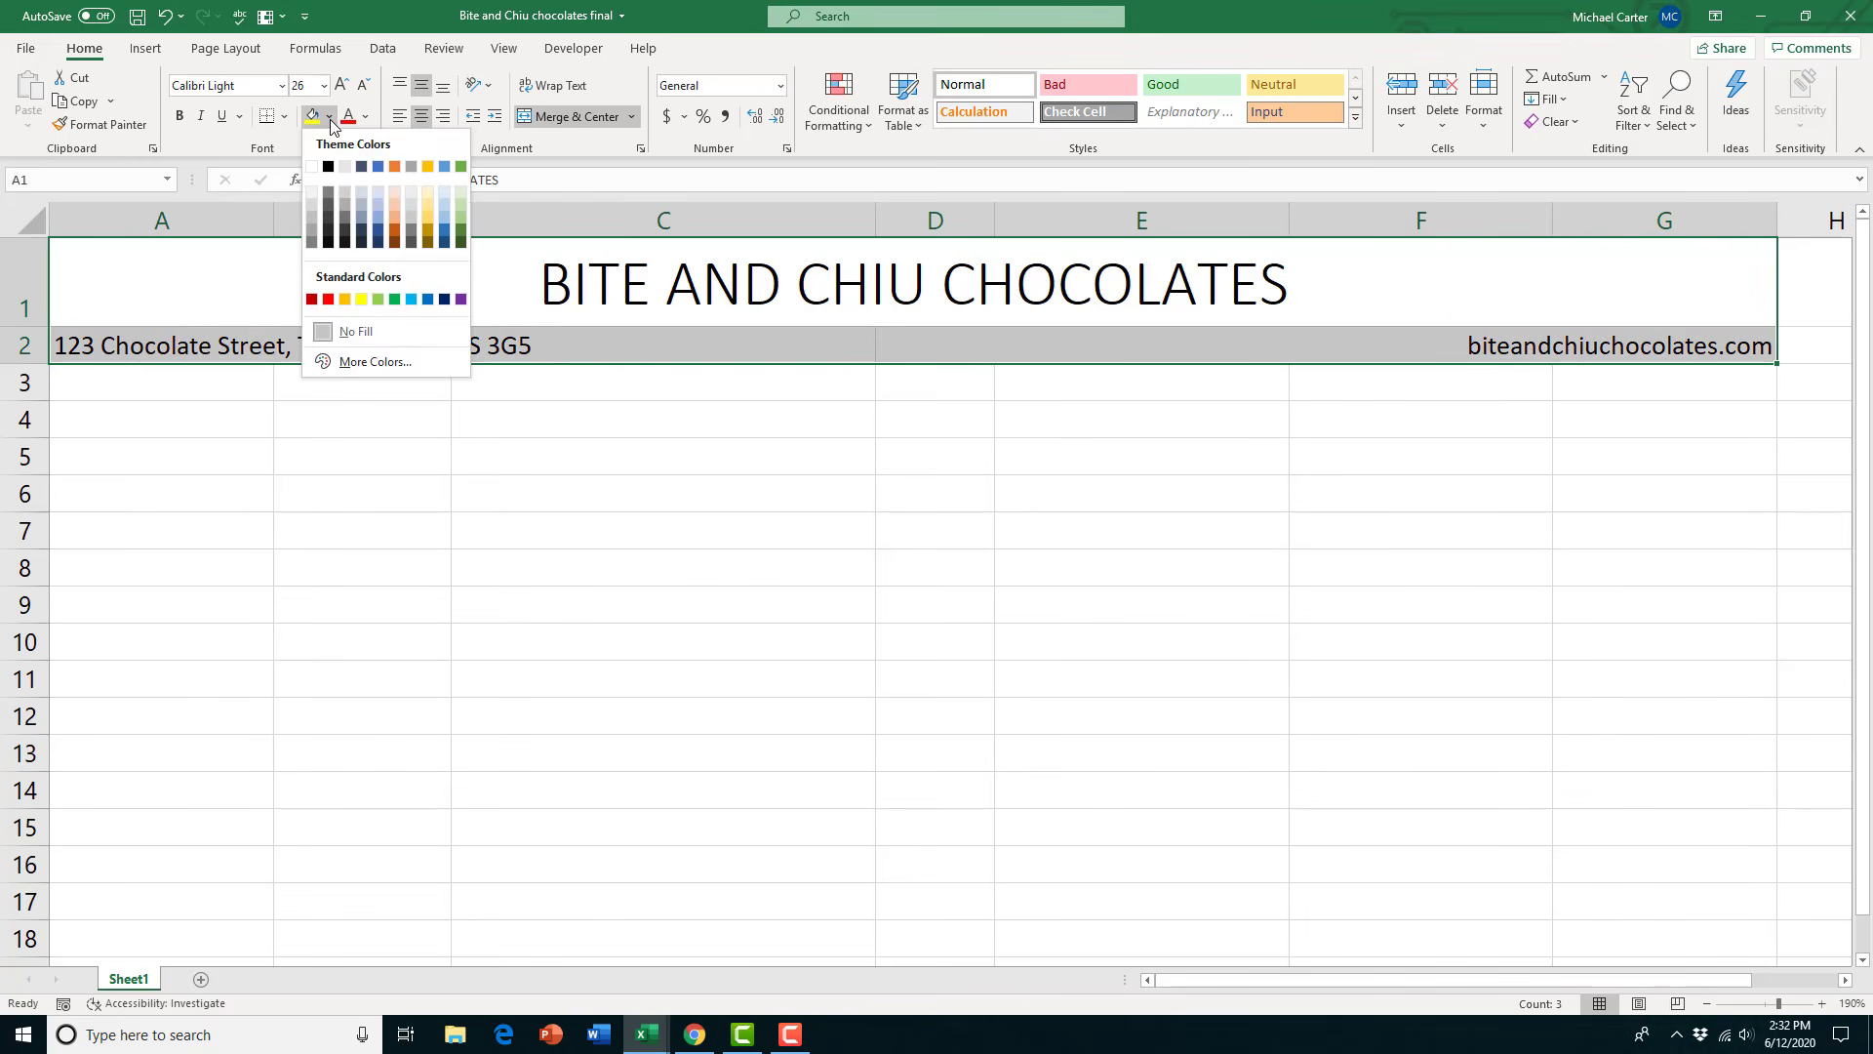
pyautogui.click(426, 303)
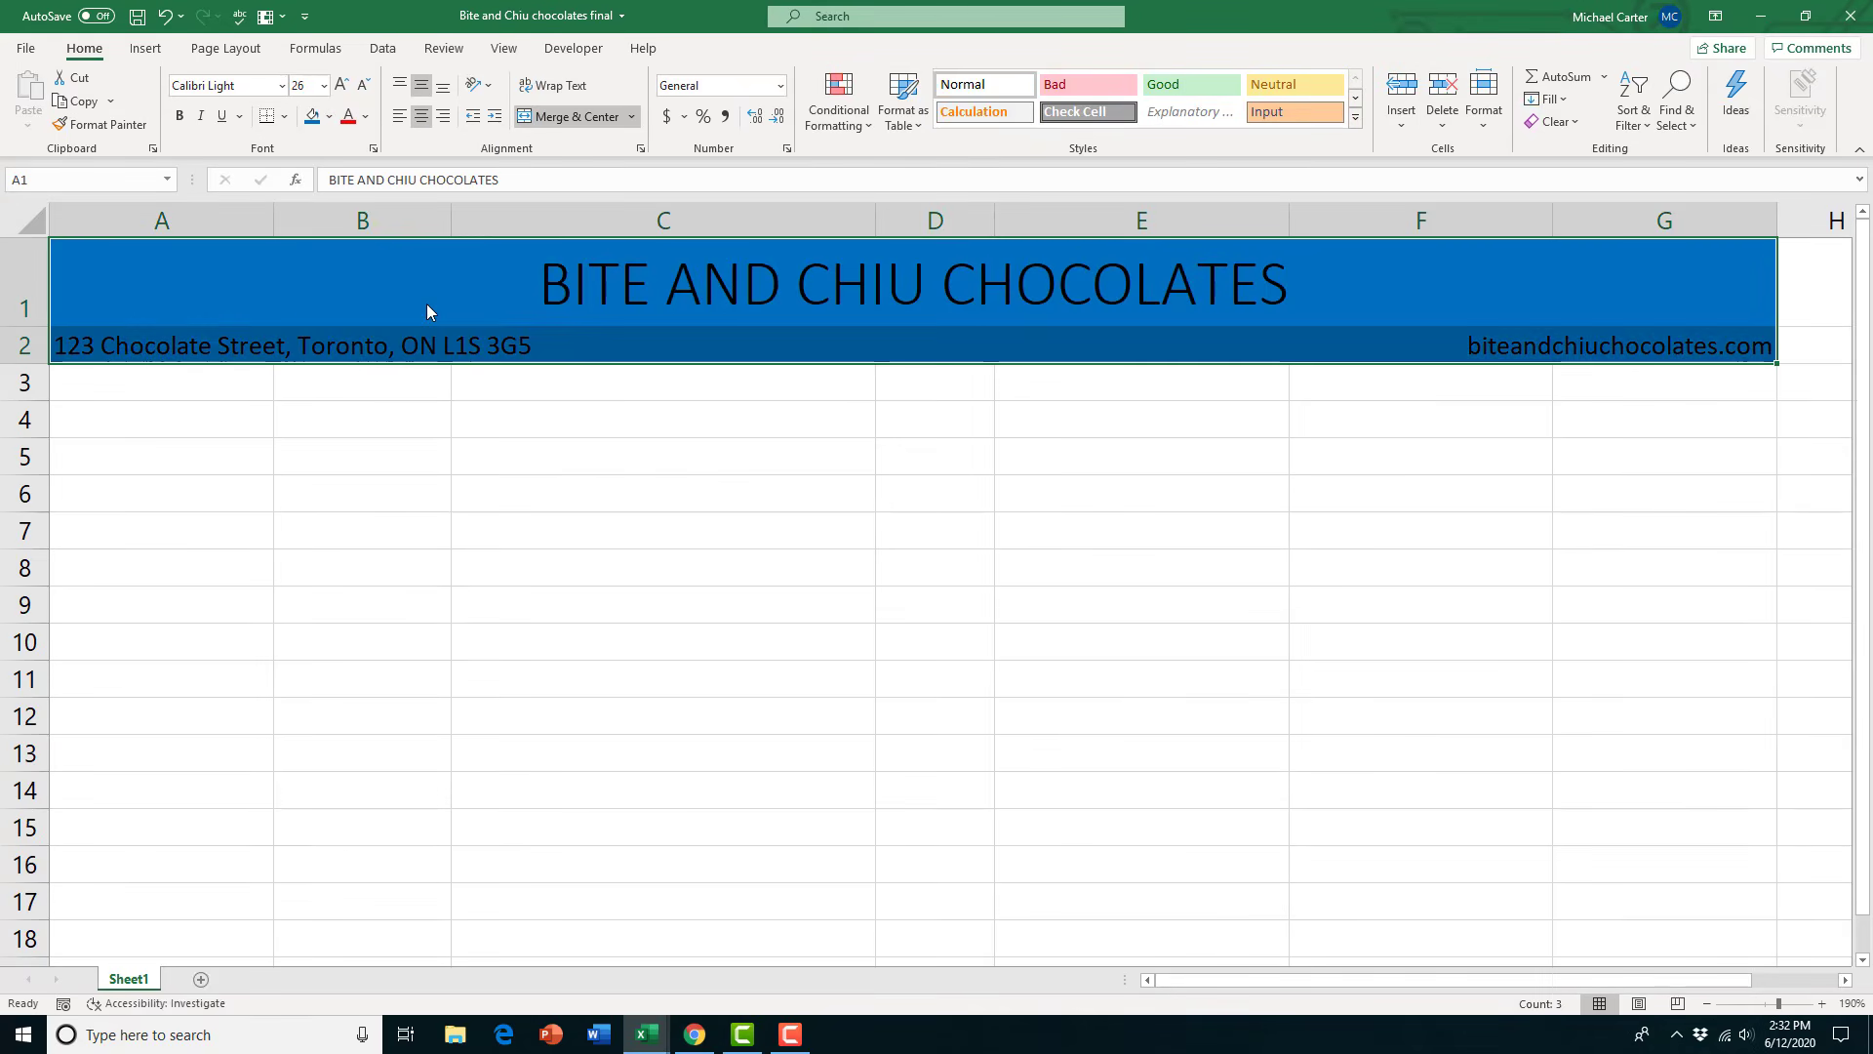
pyautogui.click(329, 117)
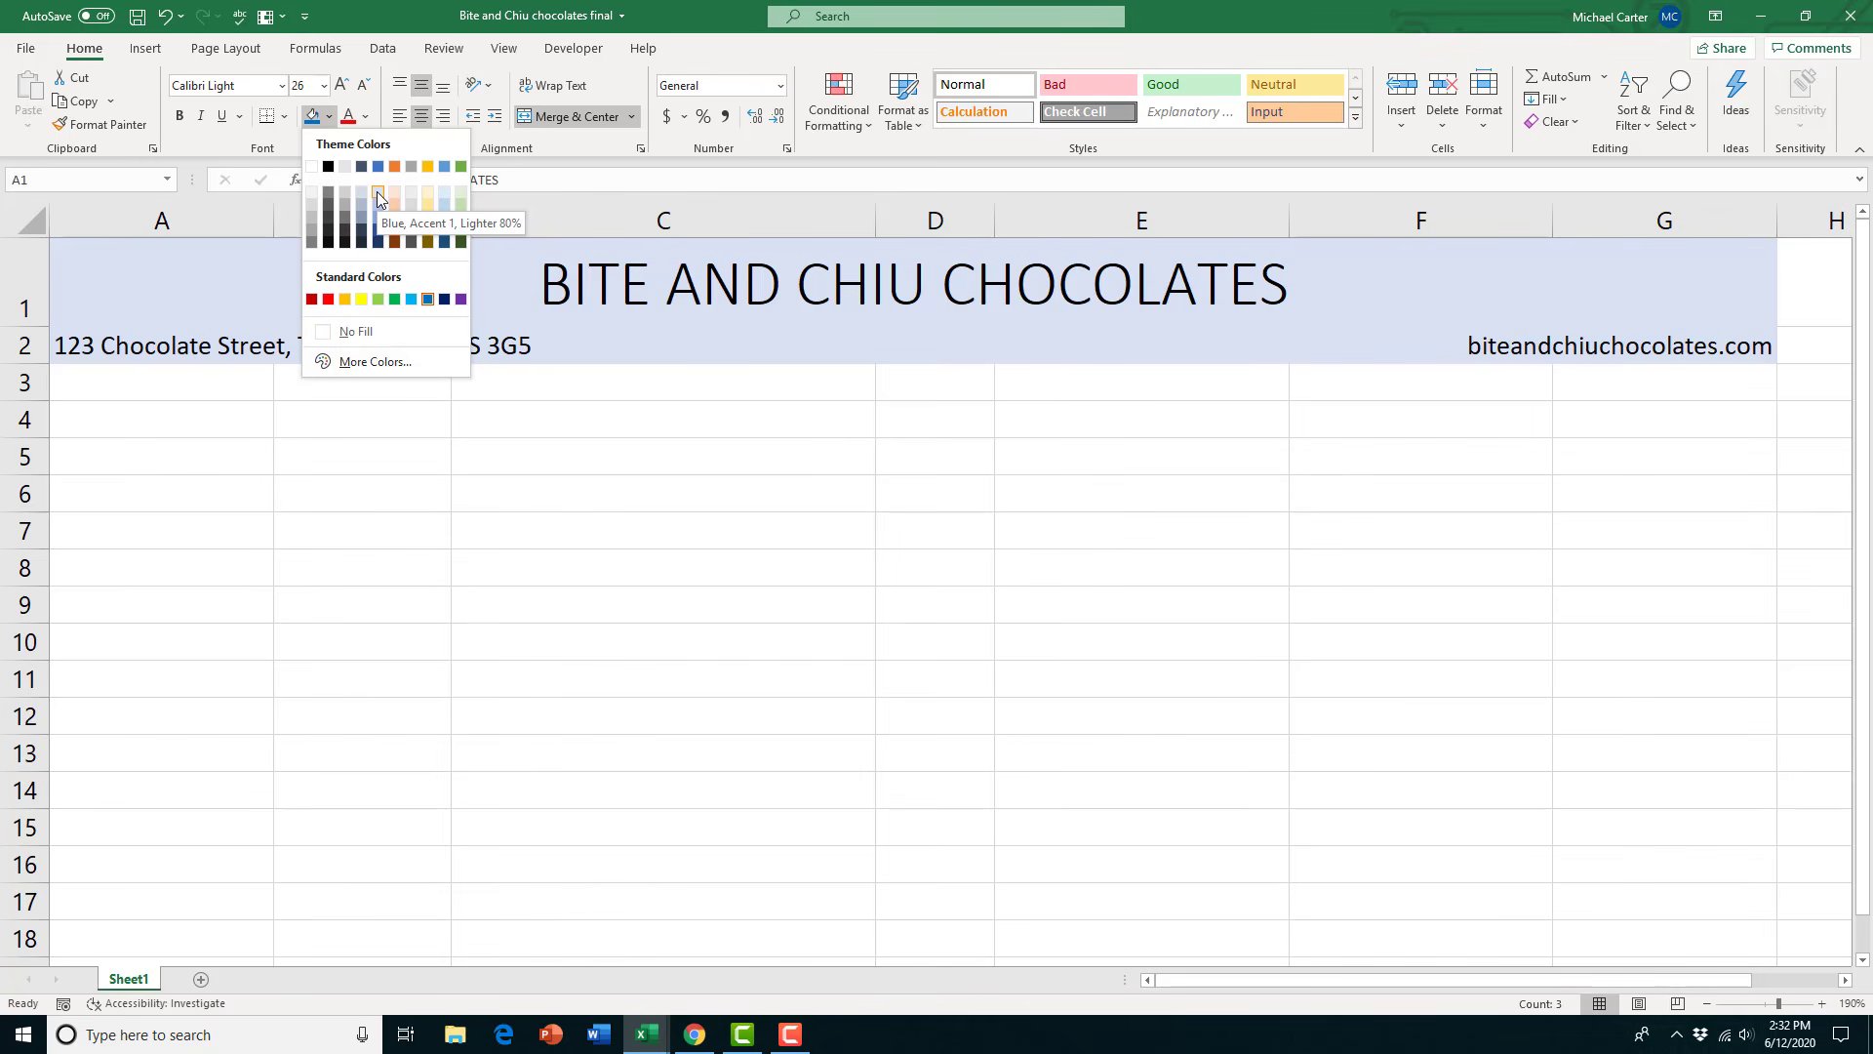
pyautogui.click(428, 302)
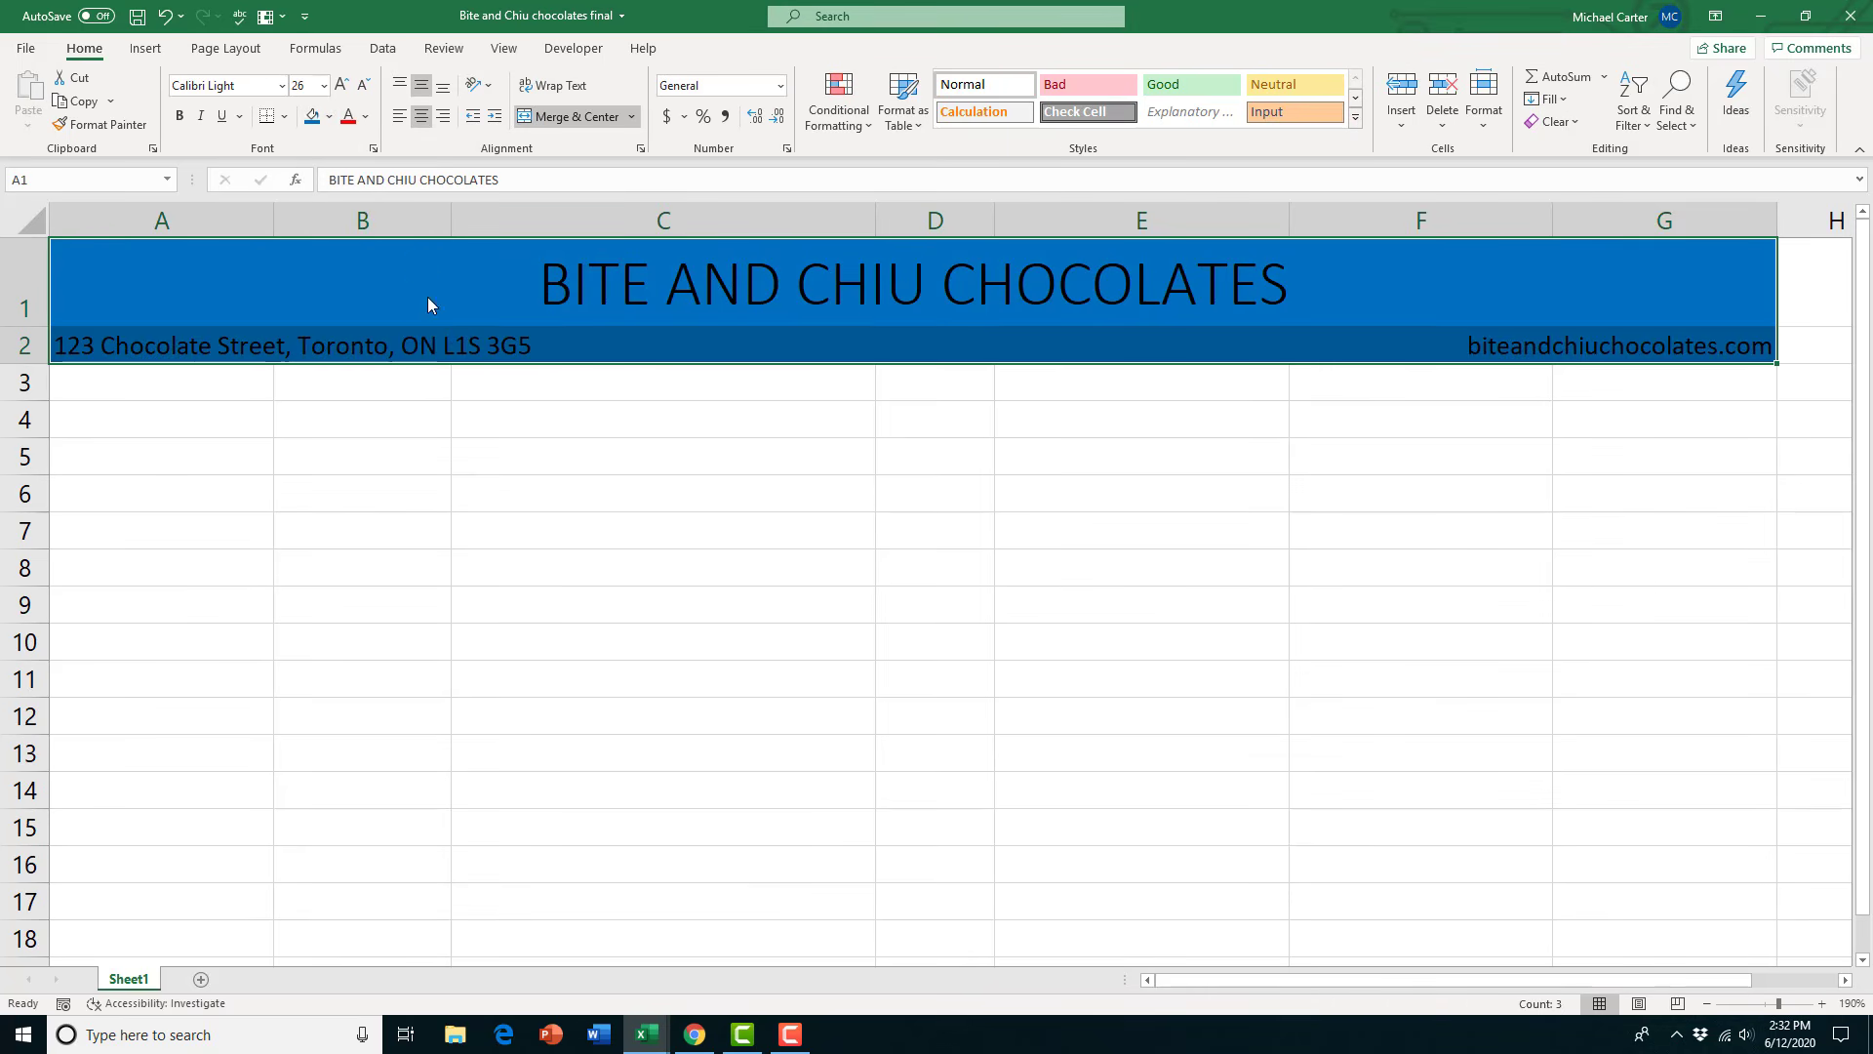
# Set the text color of the header cells A1:G2 to white and make the title in A1 bold
pyautogui.click(367, 117)
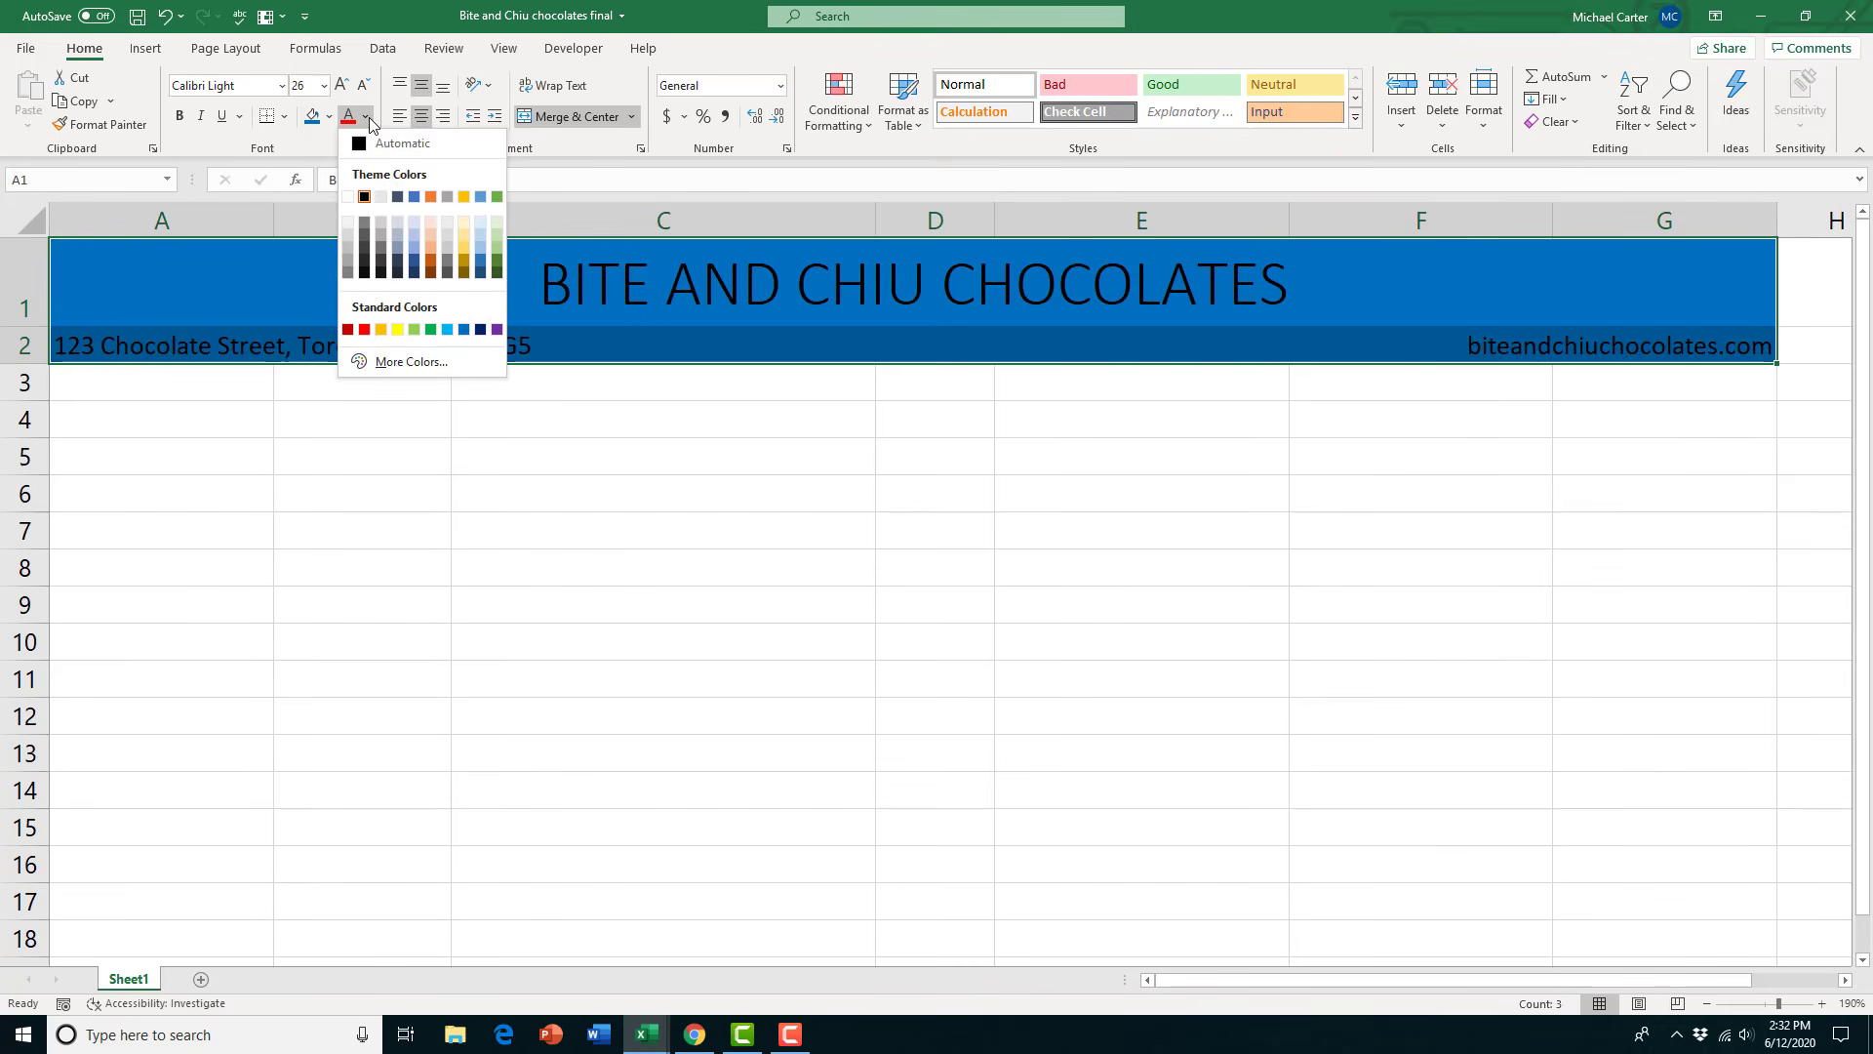
pyautogui.click(353, 203)
pyautogui.click(621, 296)
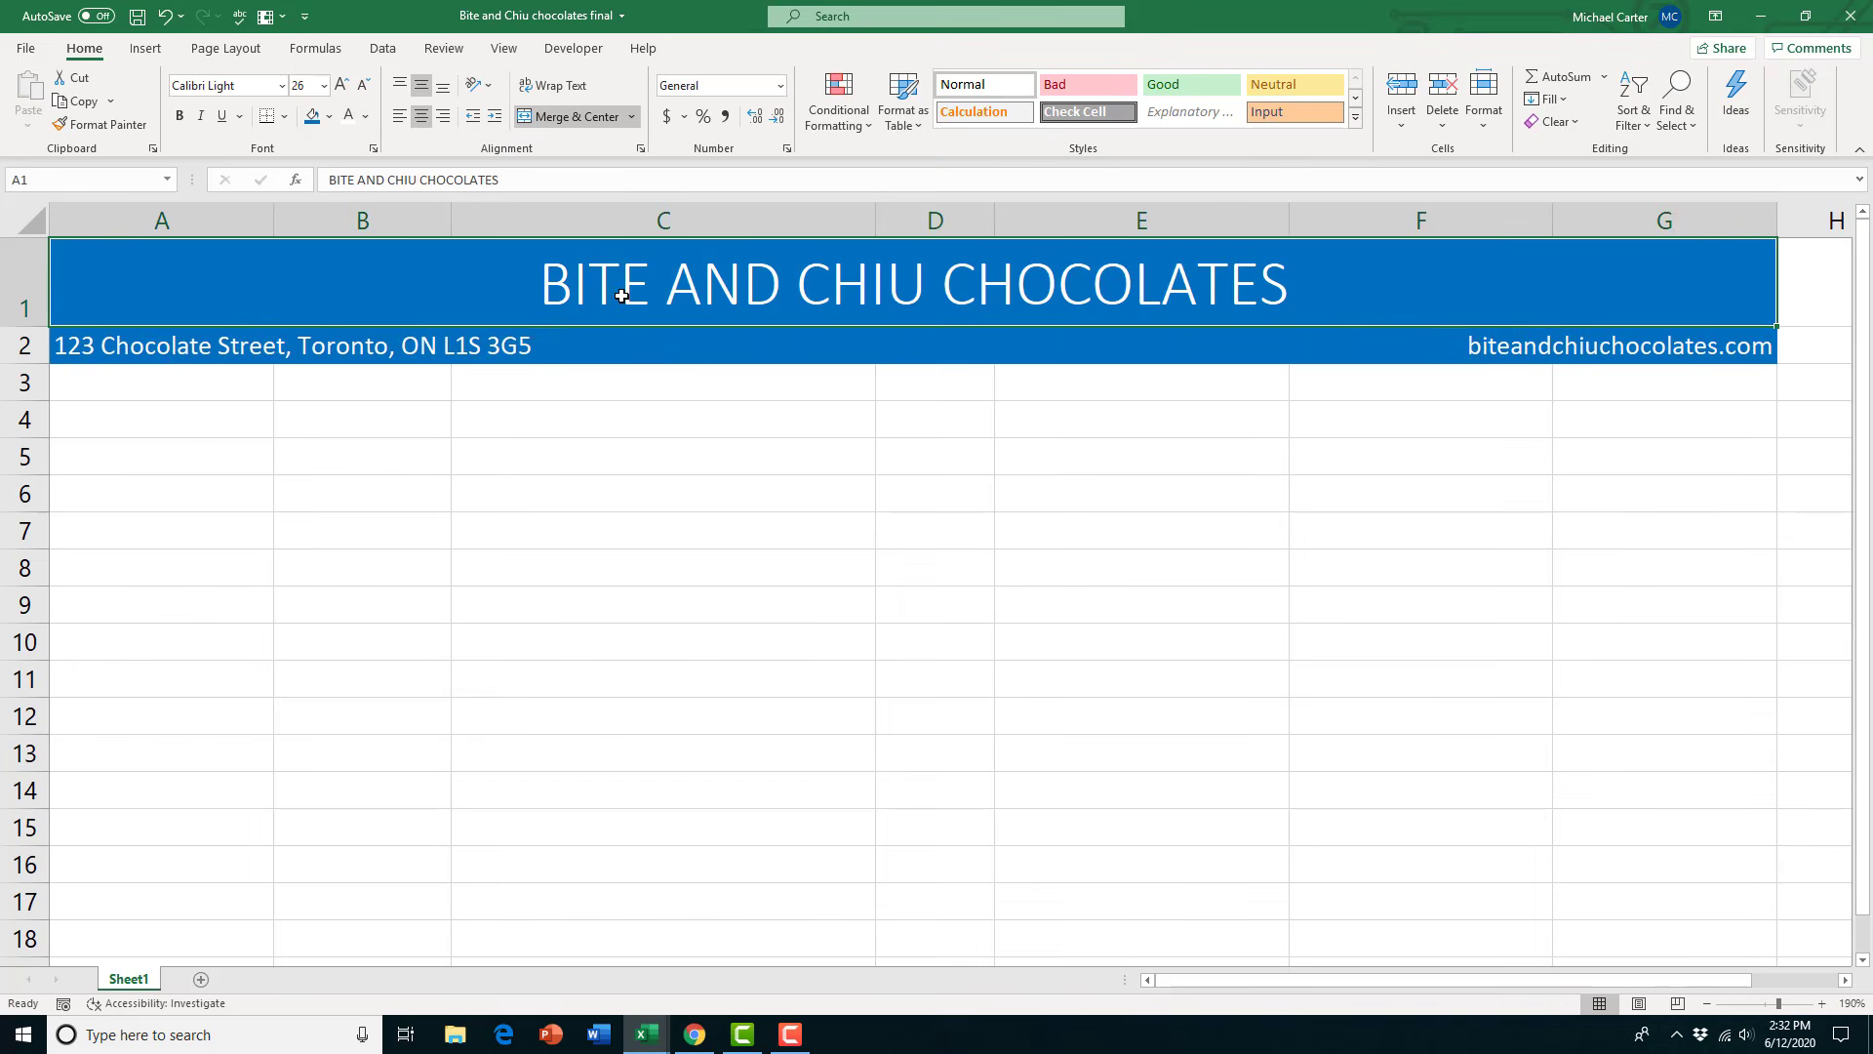
pyautogui.click(178, 119)
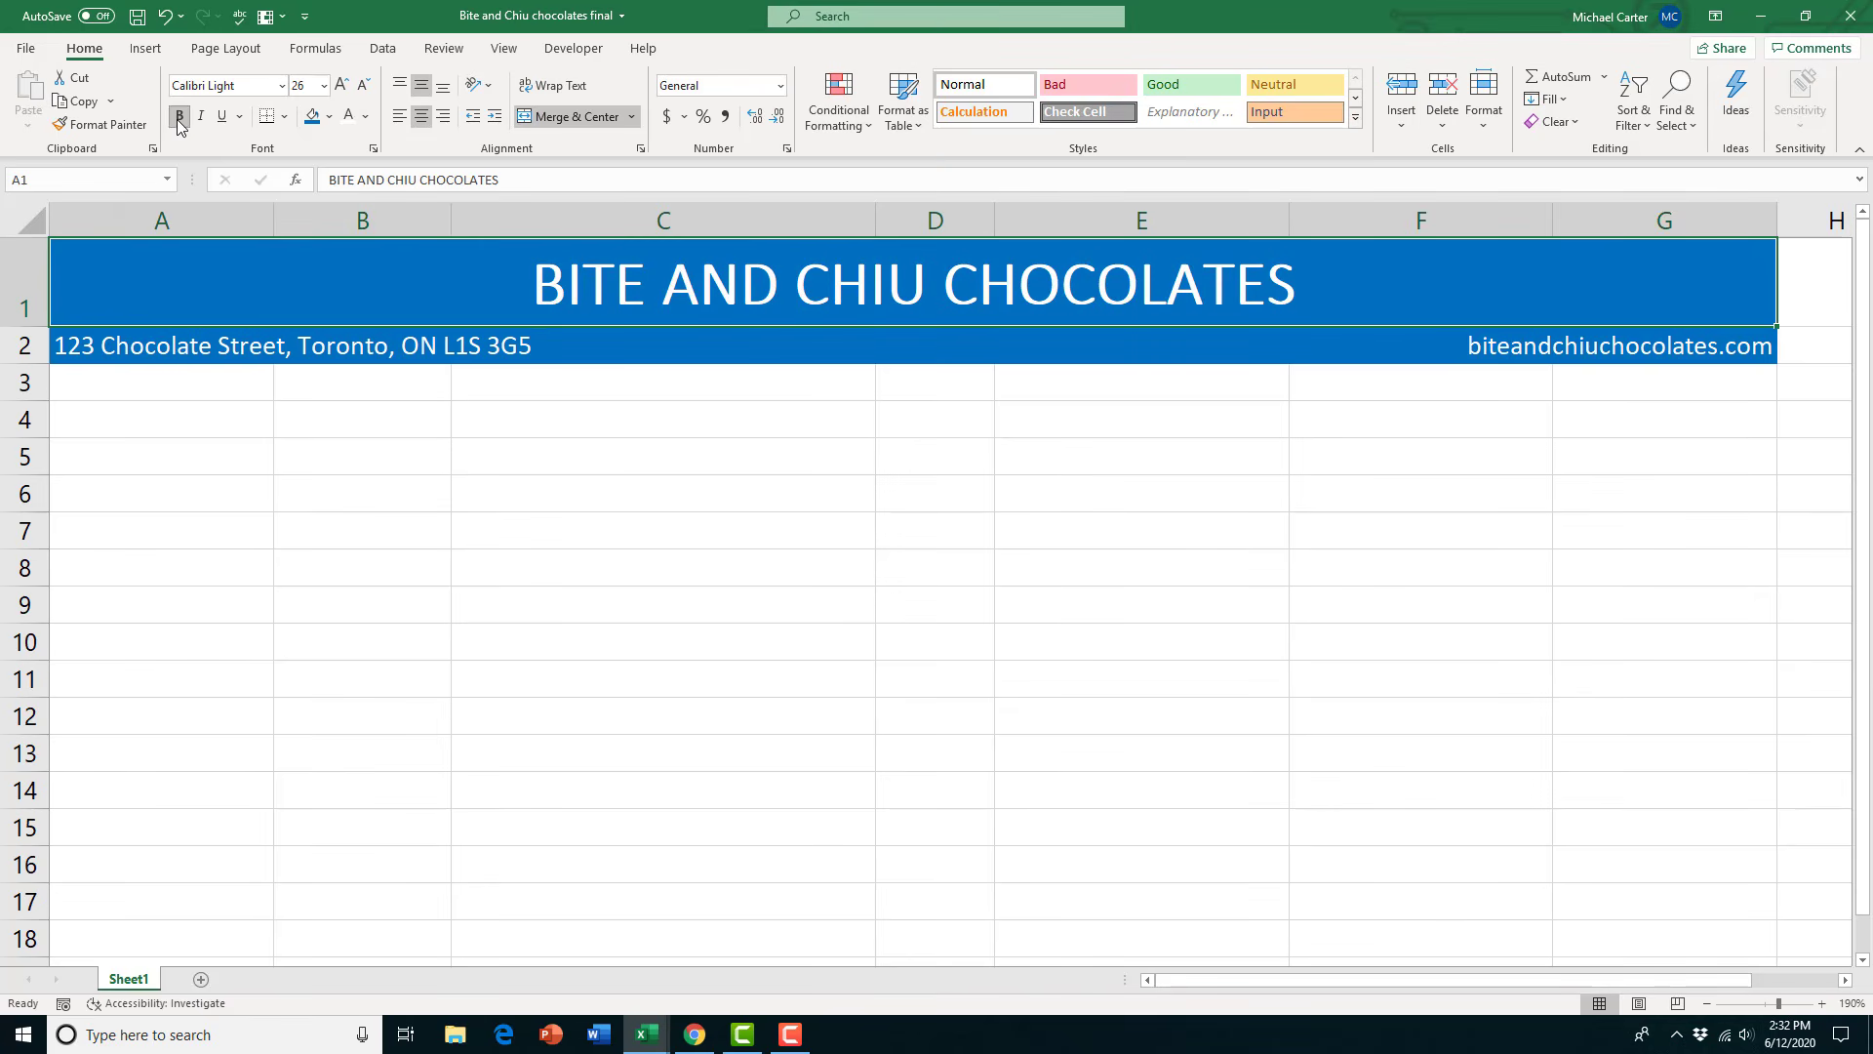
# Set the height of row 3 to 26.25
pyautogui.click(376, 443)
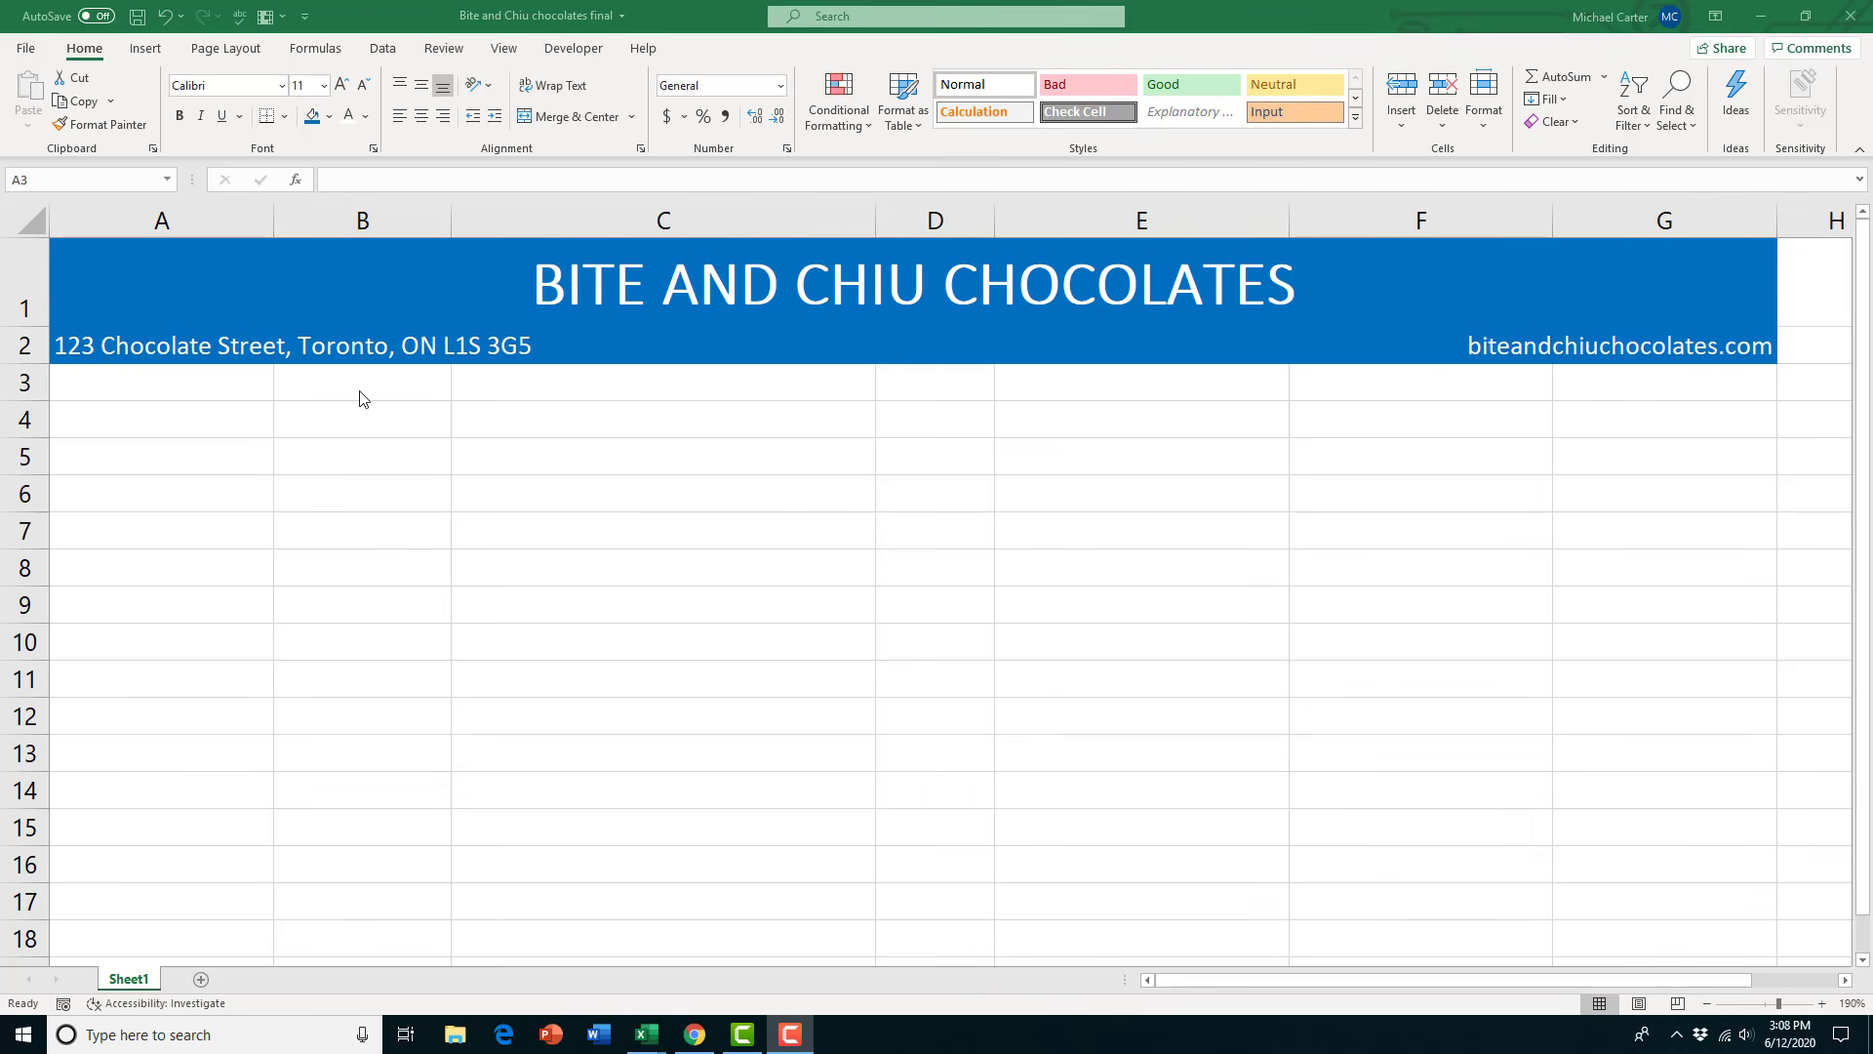
pyautogui.click(34, 385)
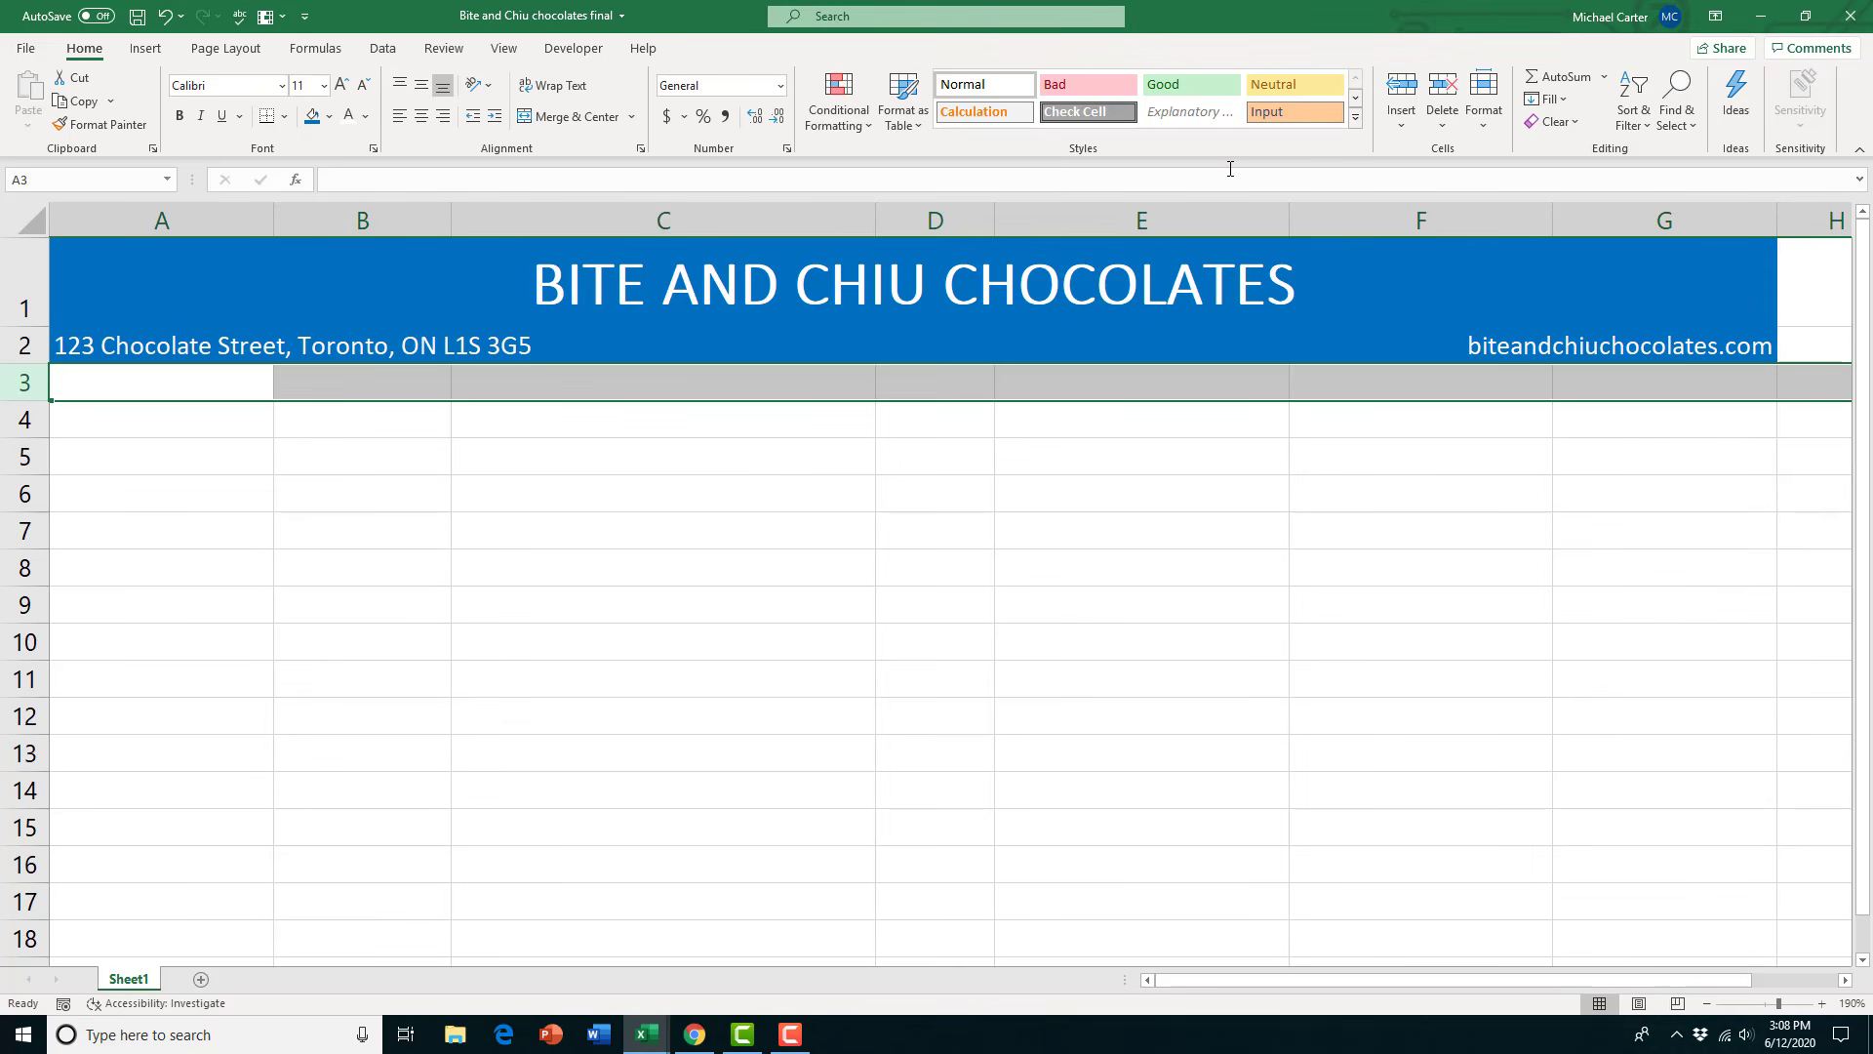
pyautogui.click(1484, 112)
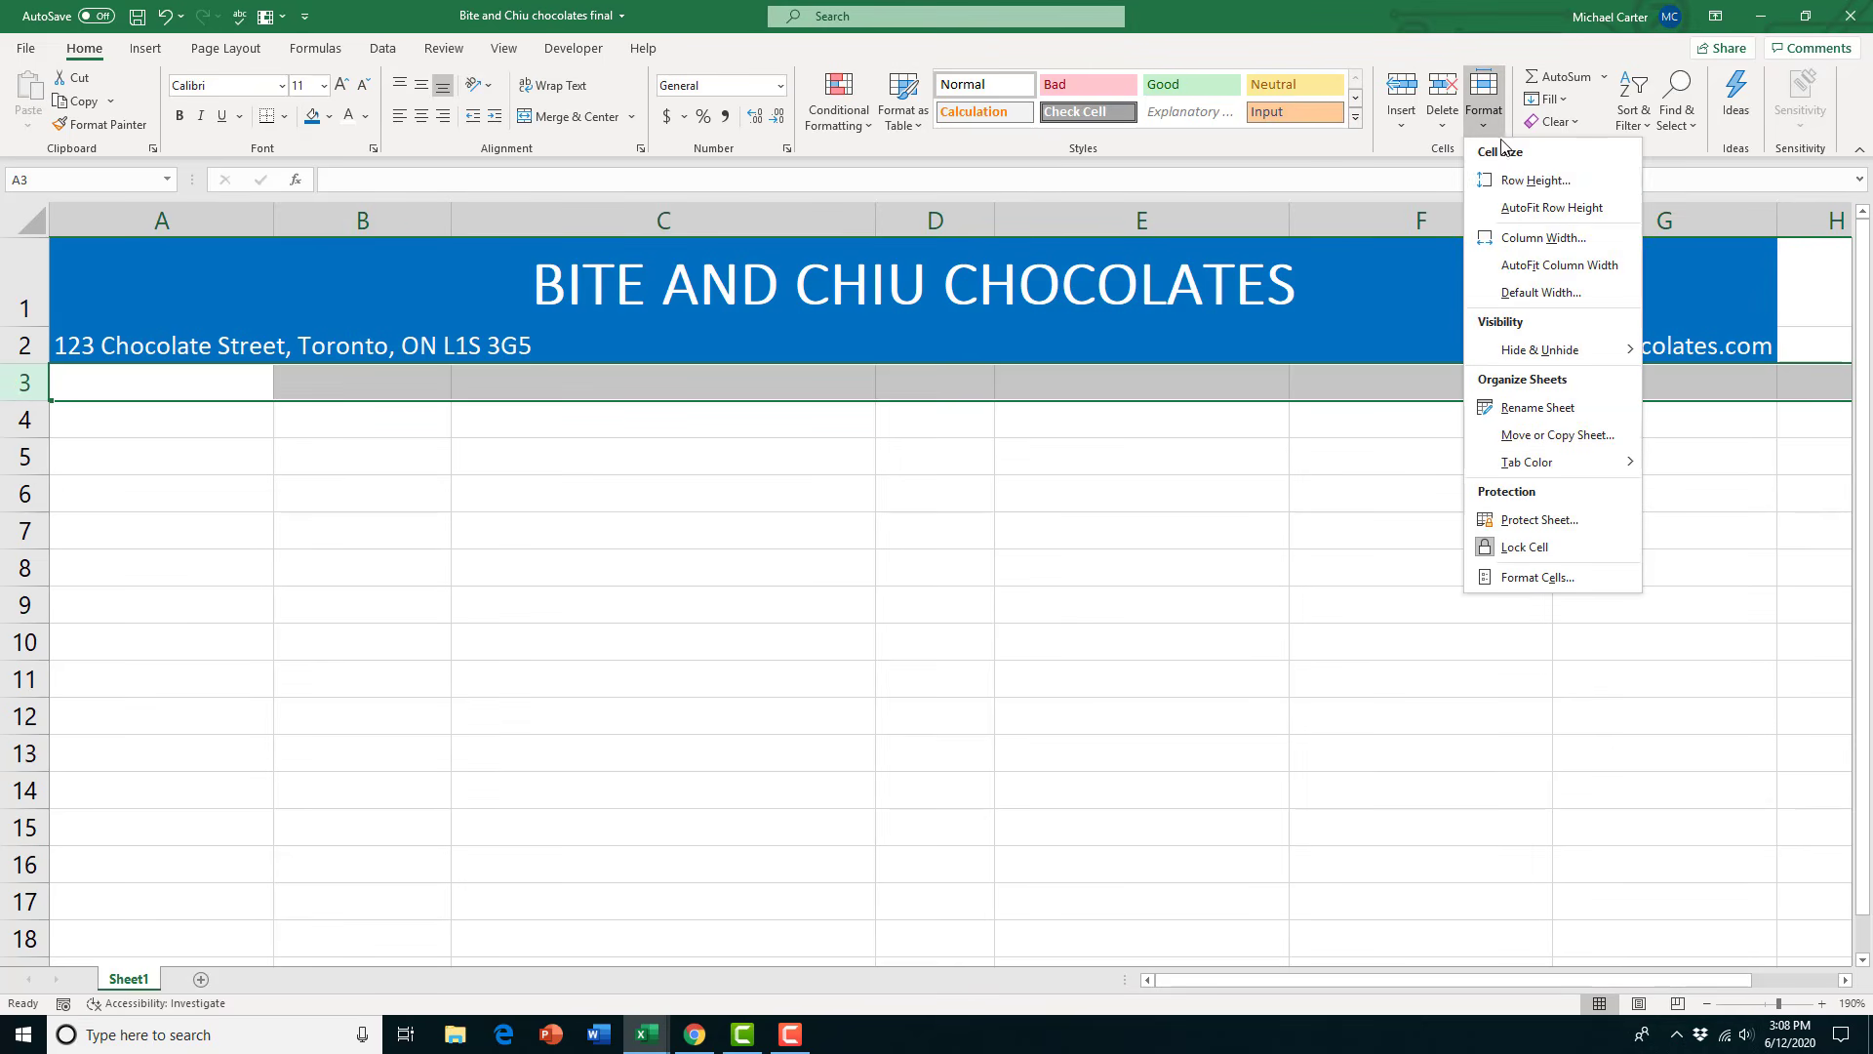
pyautogui.click(1539, 182)
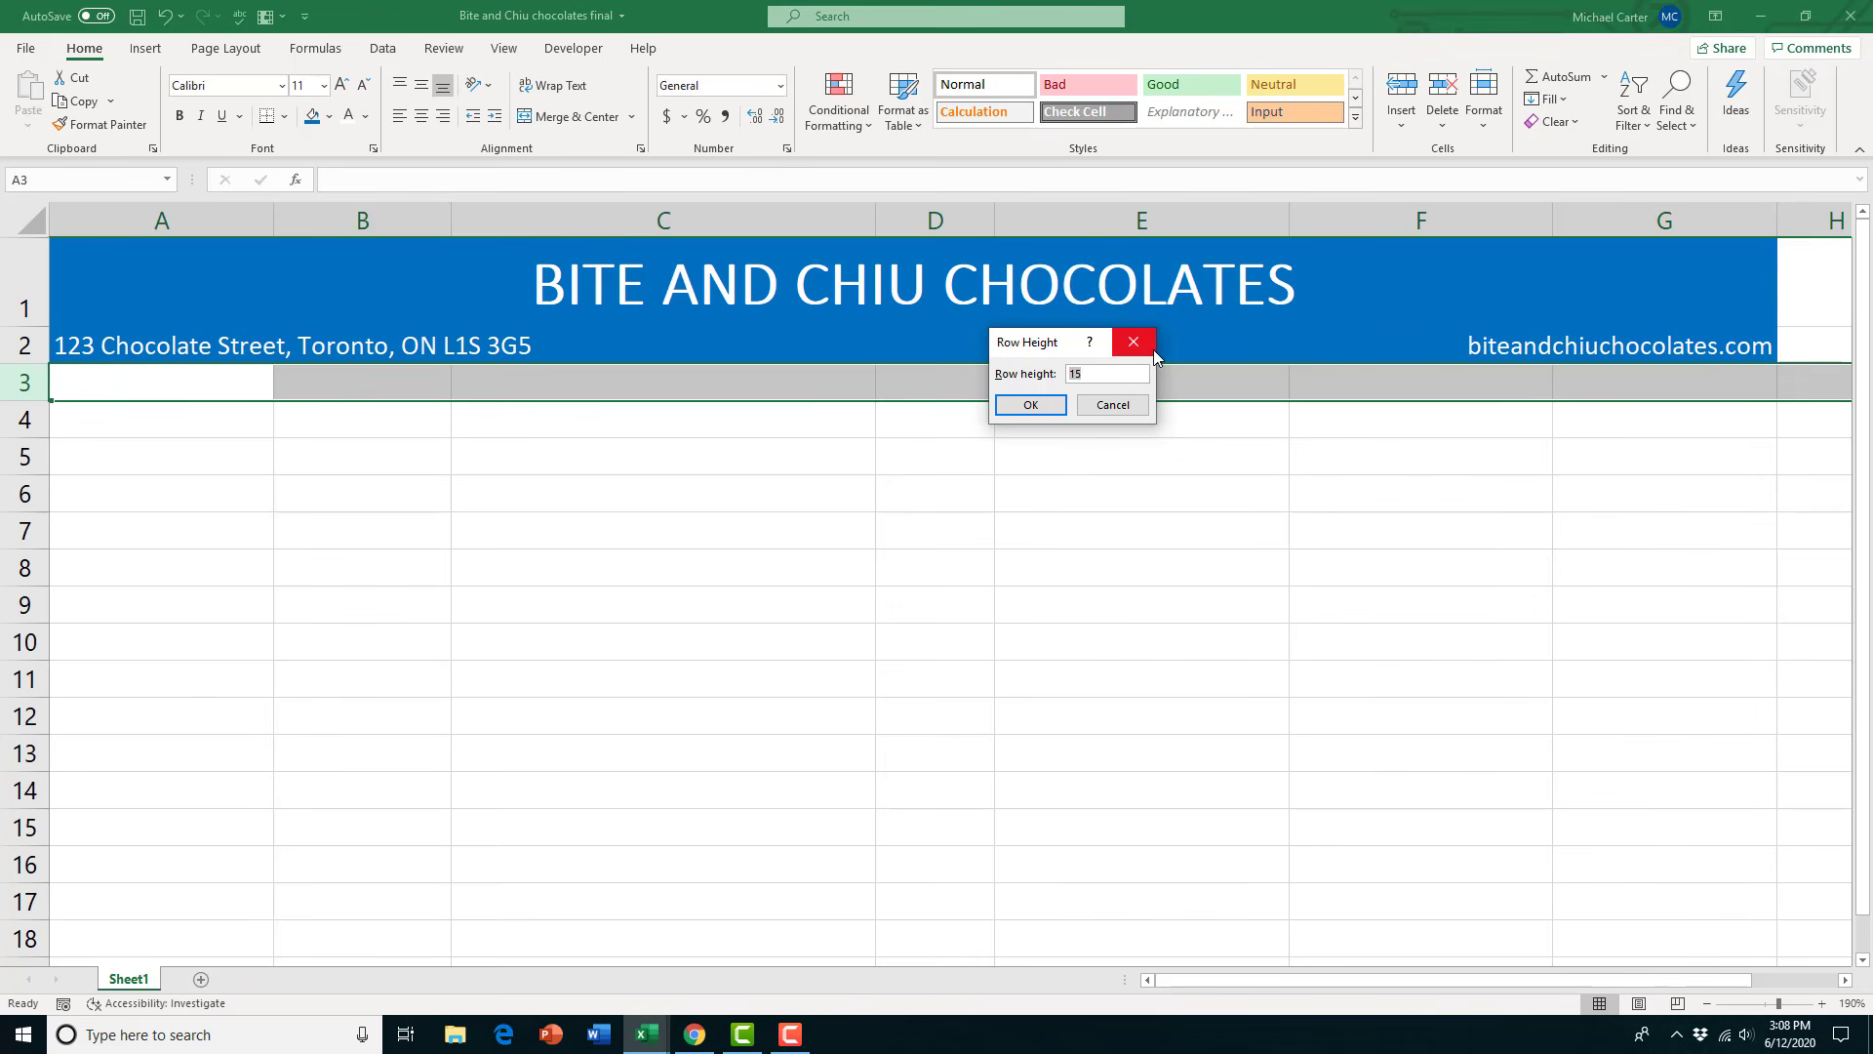
pyautogui.write('26.25')
pyautogui.click(1034, 408)
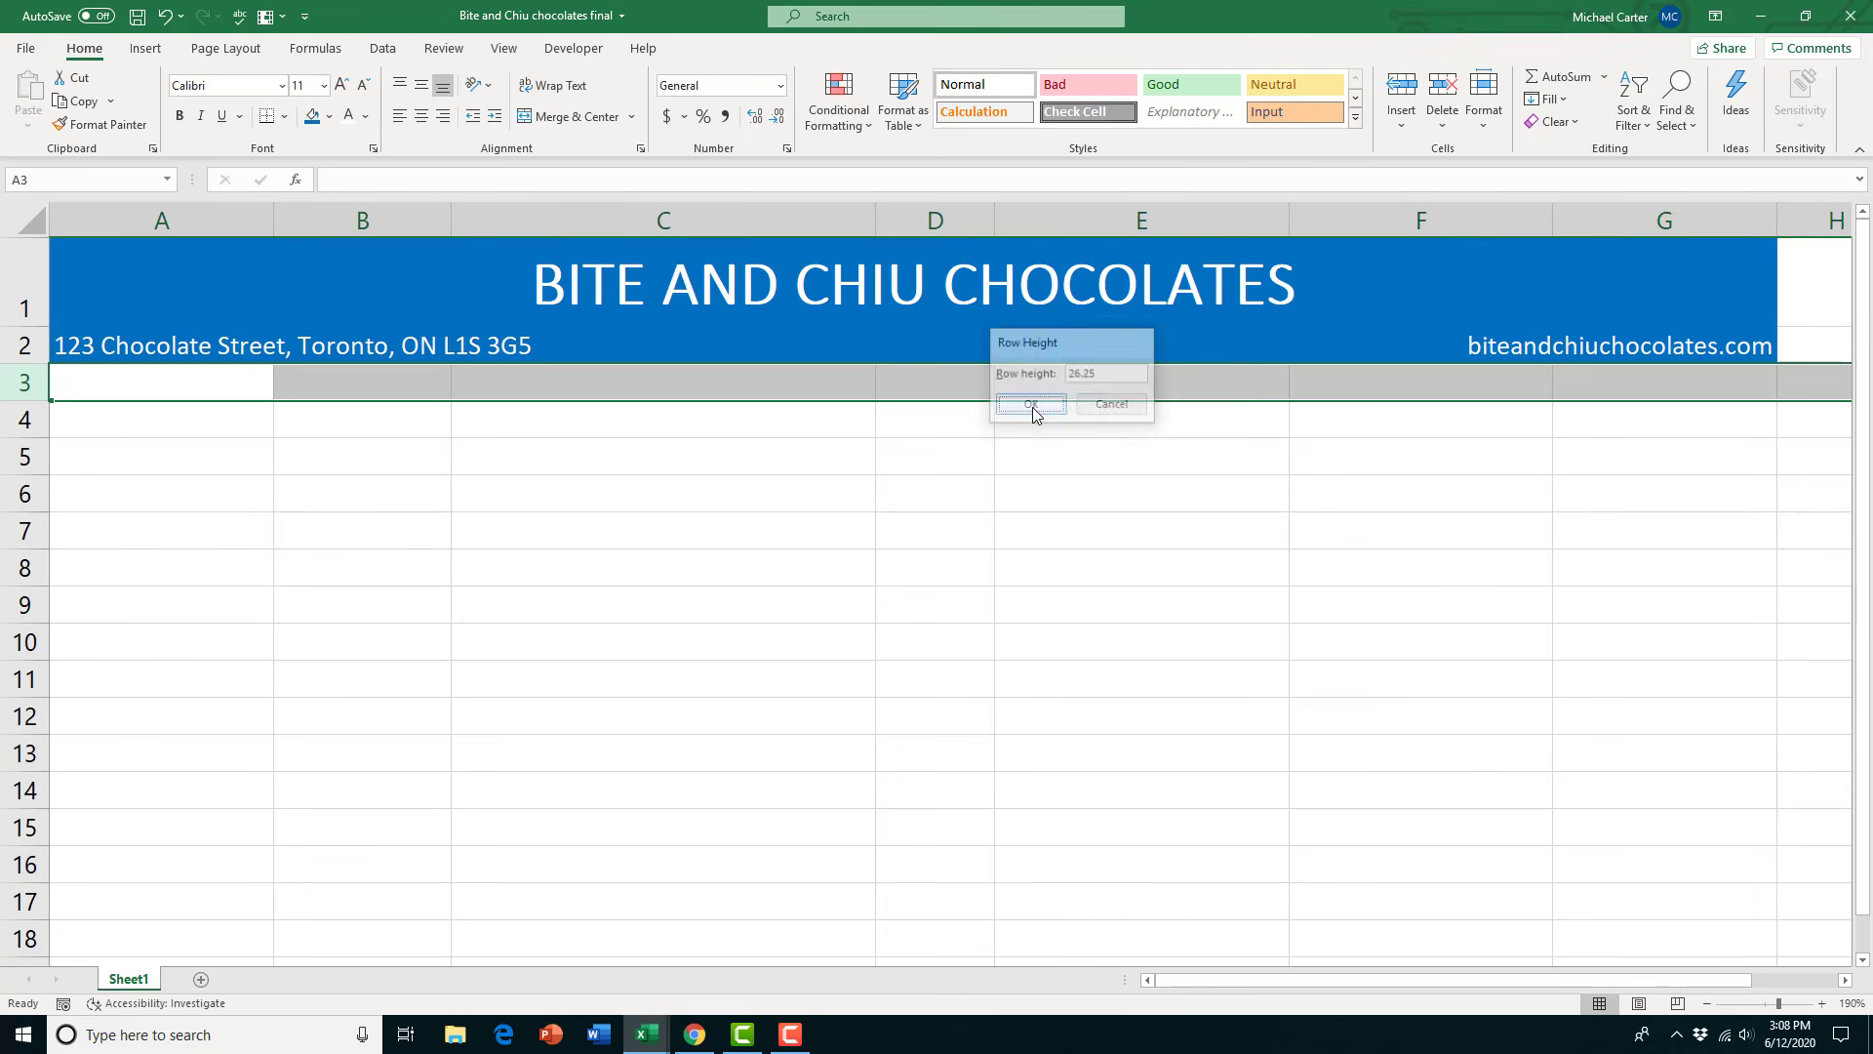
# Merge and center cells A3:G3 and enter the heading ORDER FORM
pyautogui.click(547, 434)
pyautogui.moveTo(137, 391); pyautogui.dragTo(1614, 418)
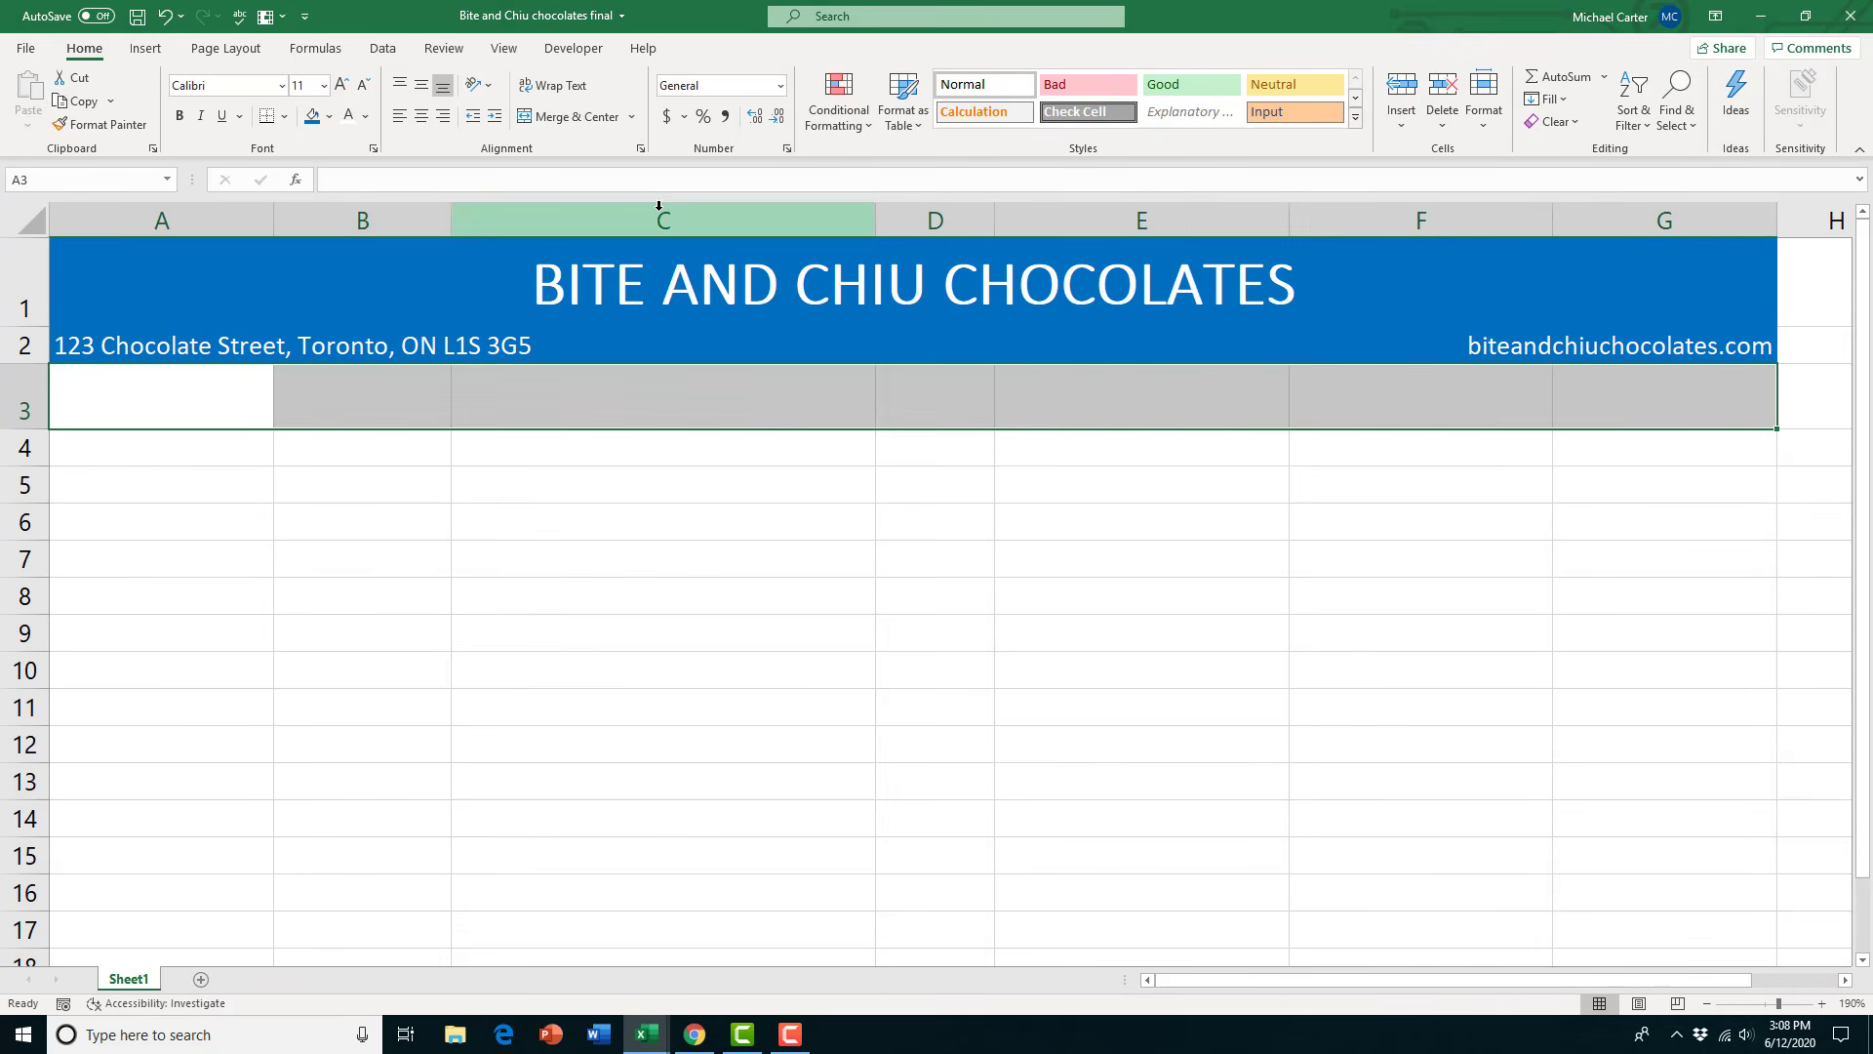
pyautogui.click(589, 118)
pyautogui.write('ORDER FORM')
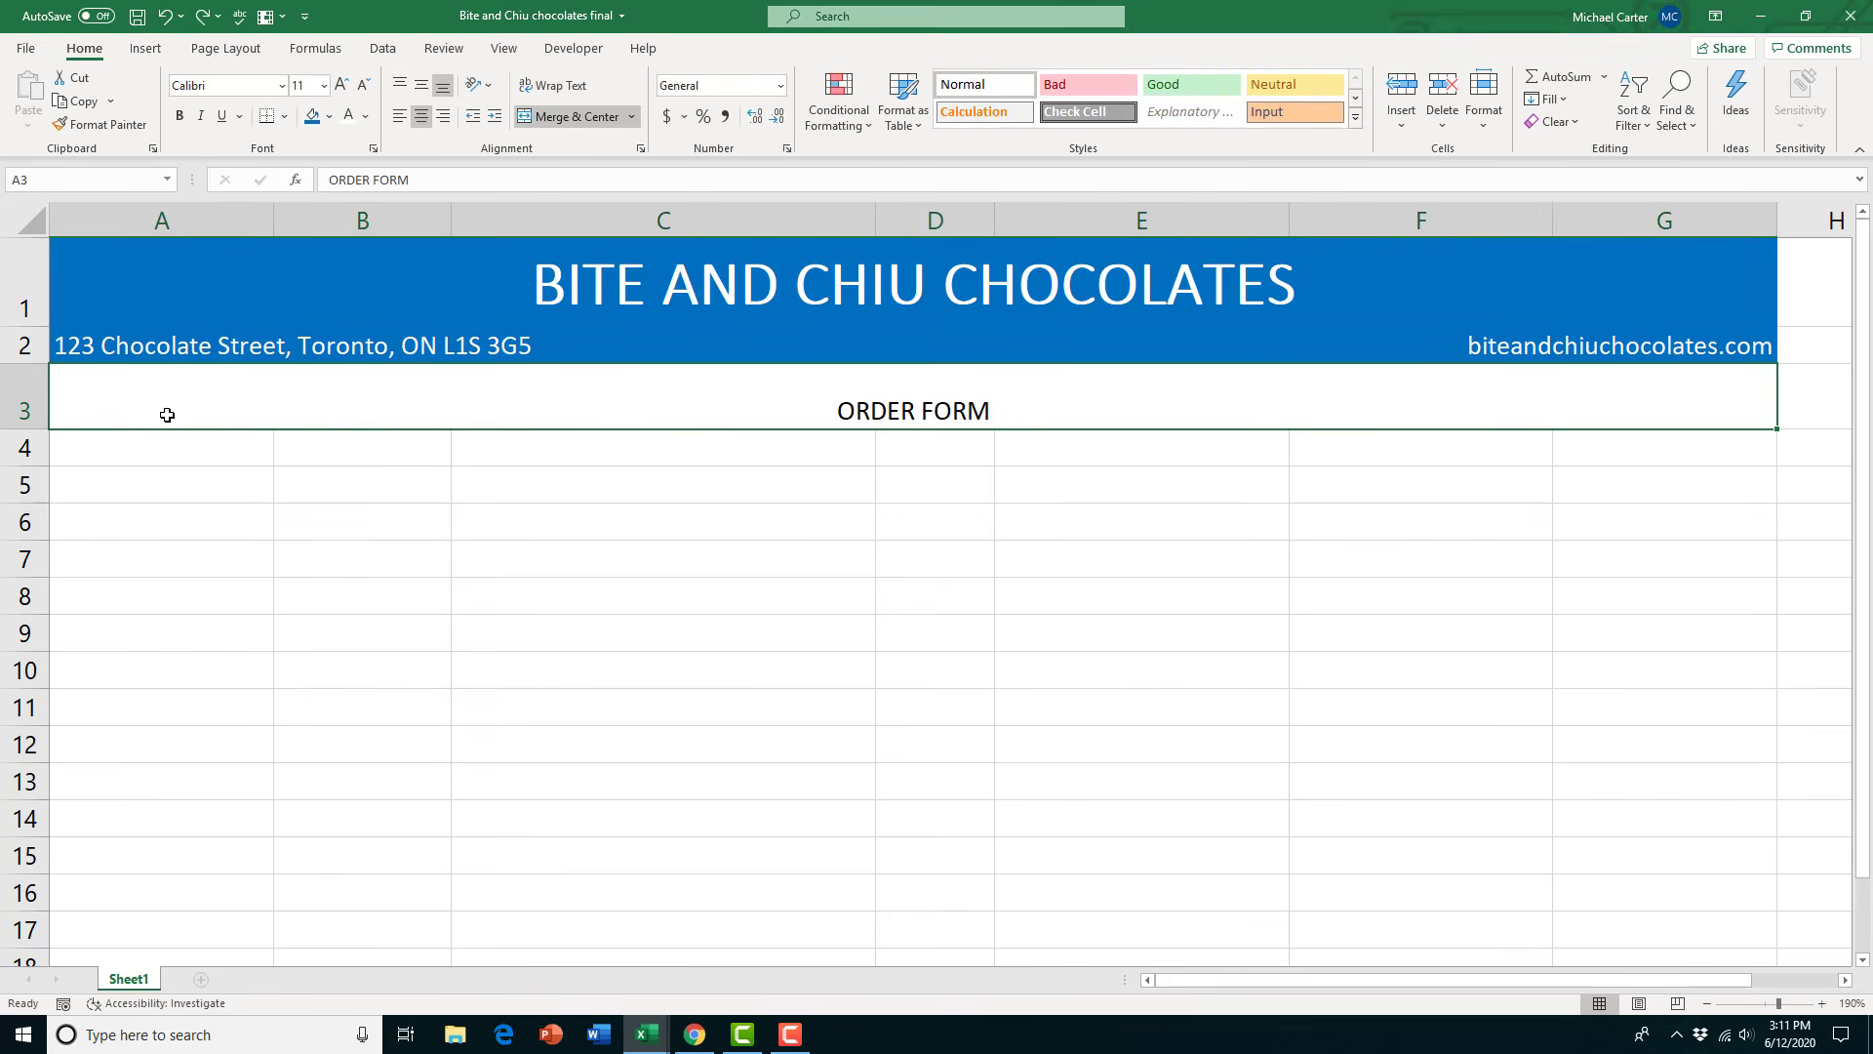
# Middle-align the ORDER FORM heading vertically and increase its font size to 18
pyautogui.click(419, 89)
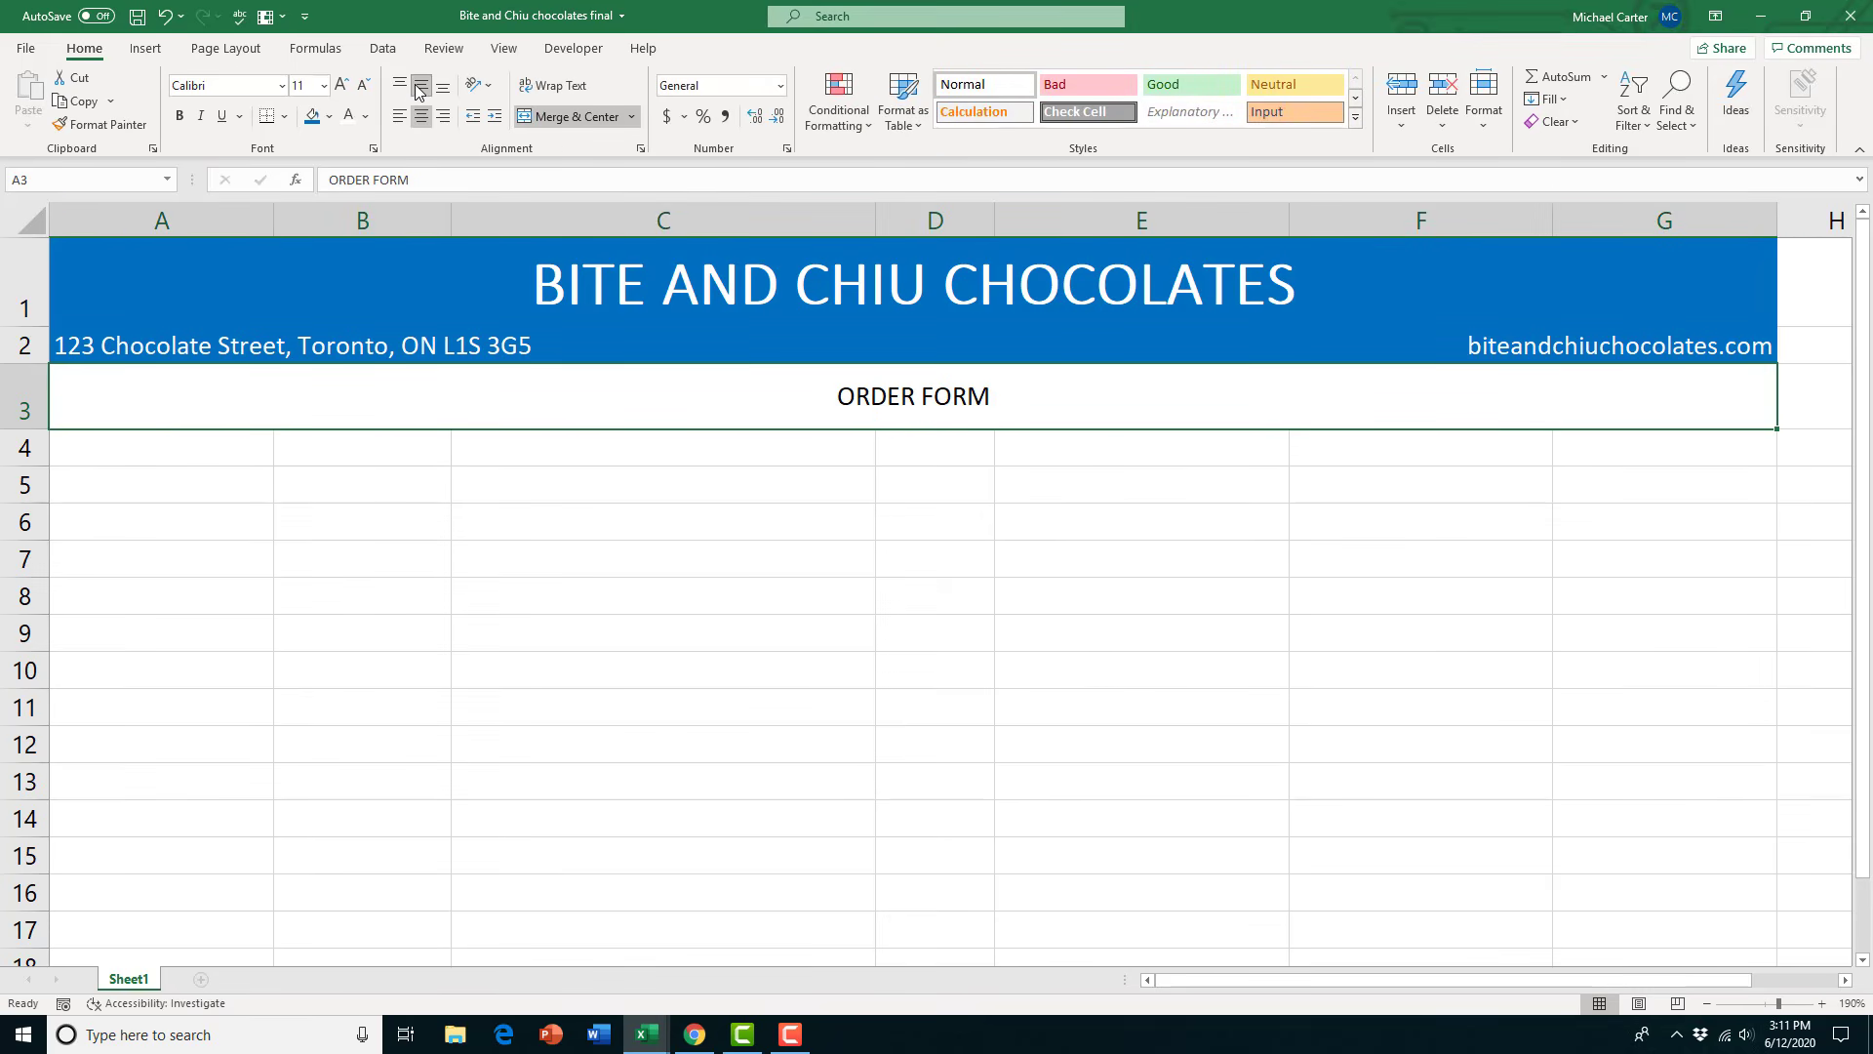
pyautogui.click(340, 86)
pyautogui.click(341, 86)
pyautogui.click(340, 86)
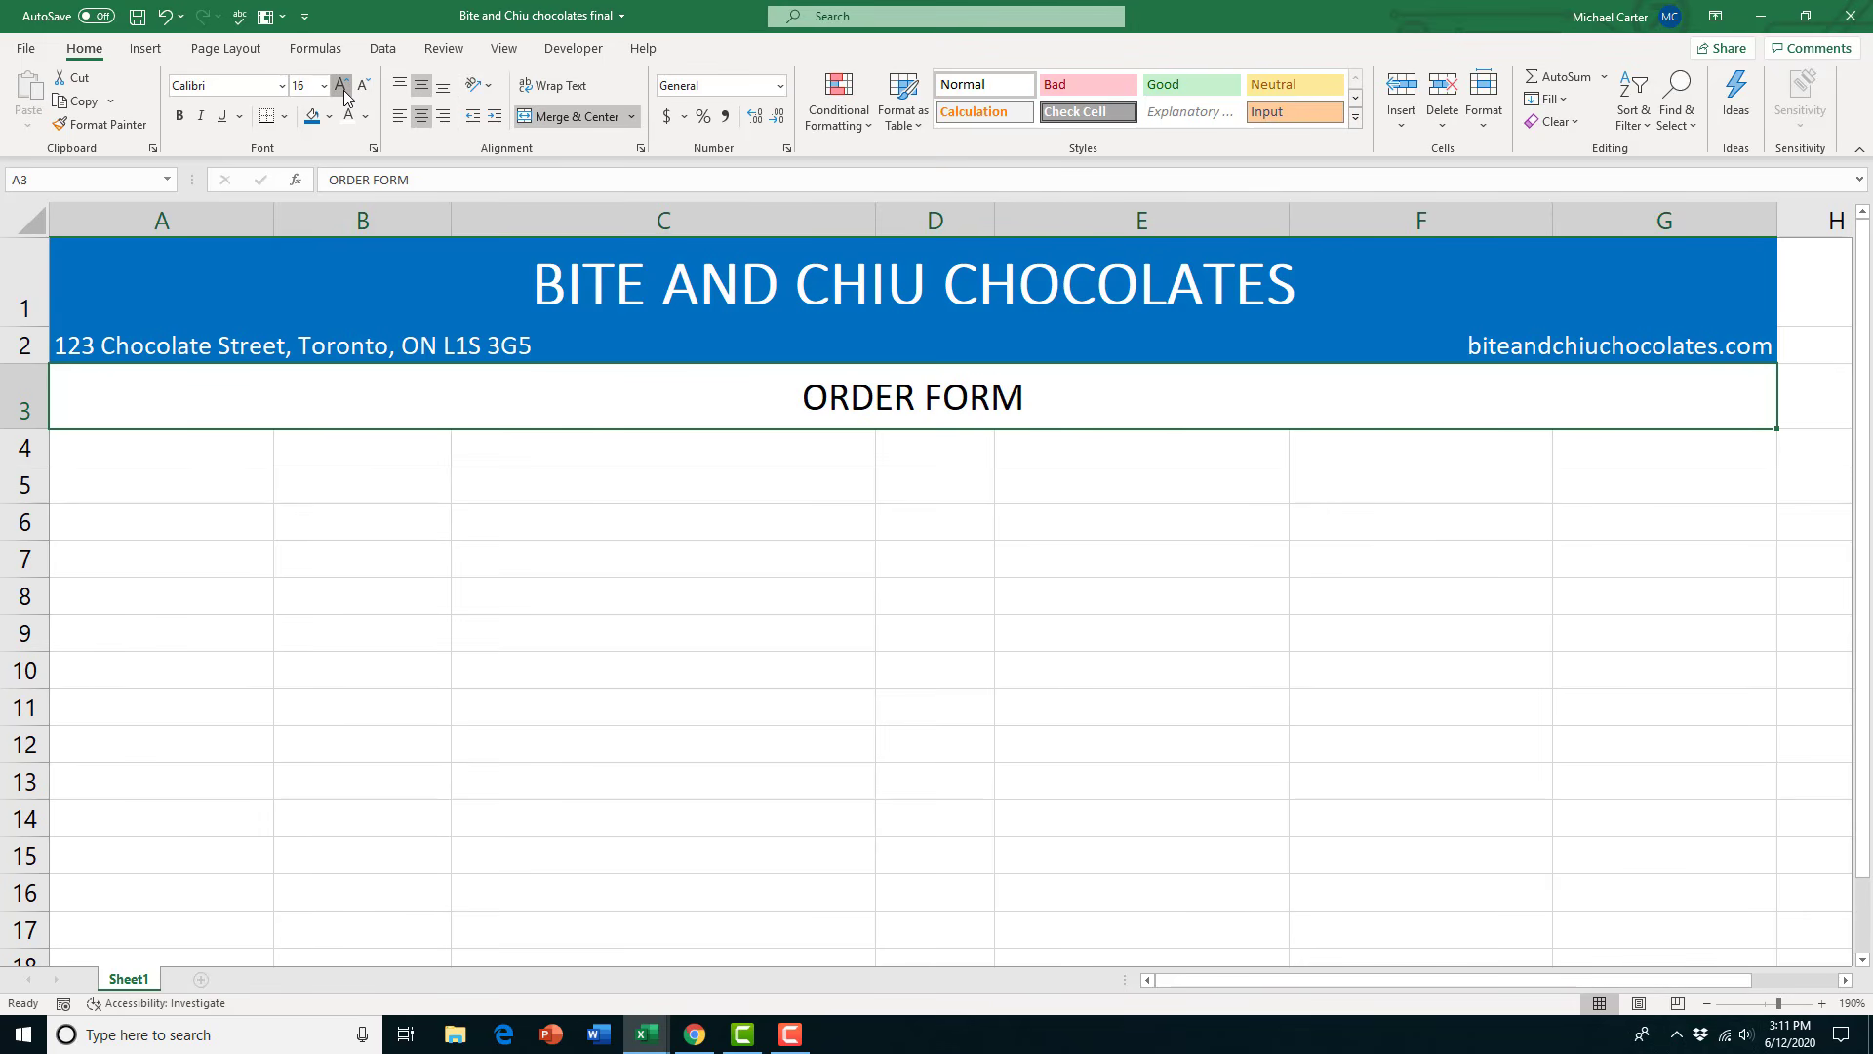
pyautogui.click(340, 85)
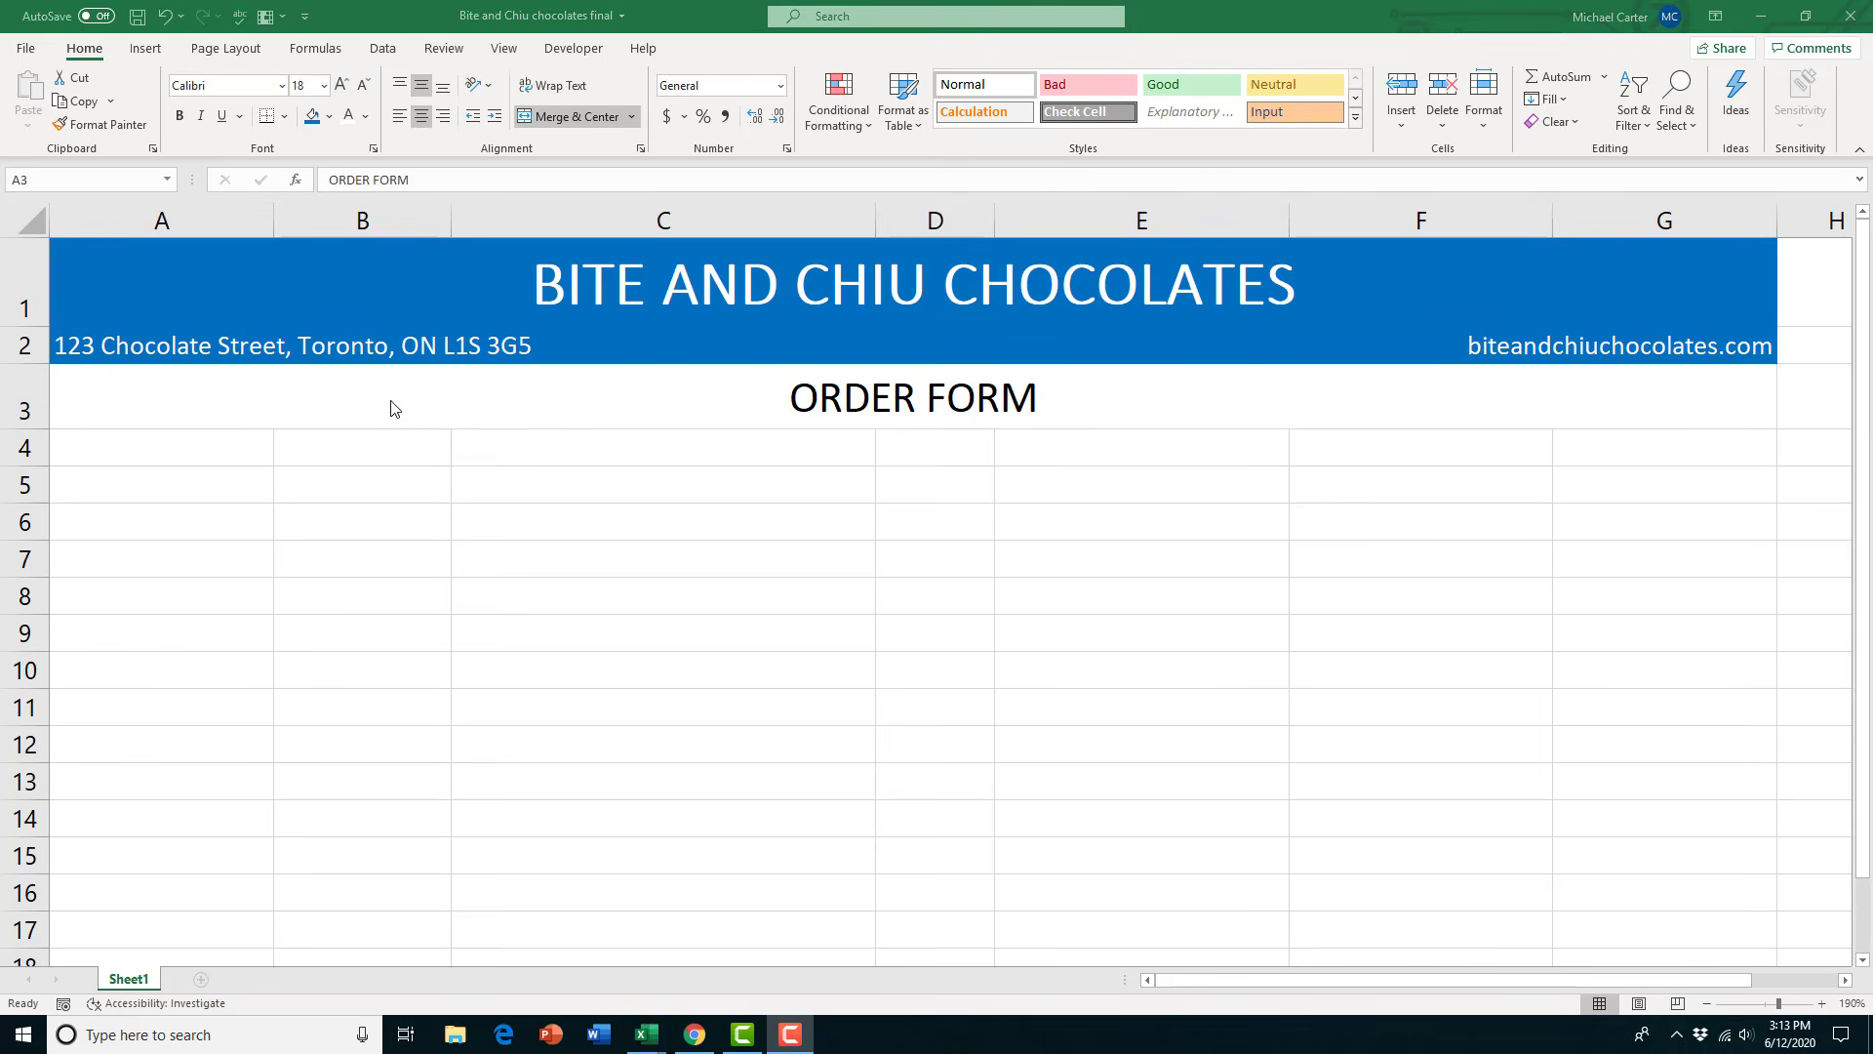
# Start a custom fill color for the ORDER FORM cell and pick a brownish hue in the color spectrum
pyautogui.click(330, 118)
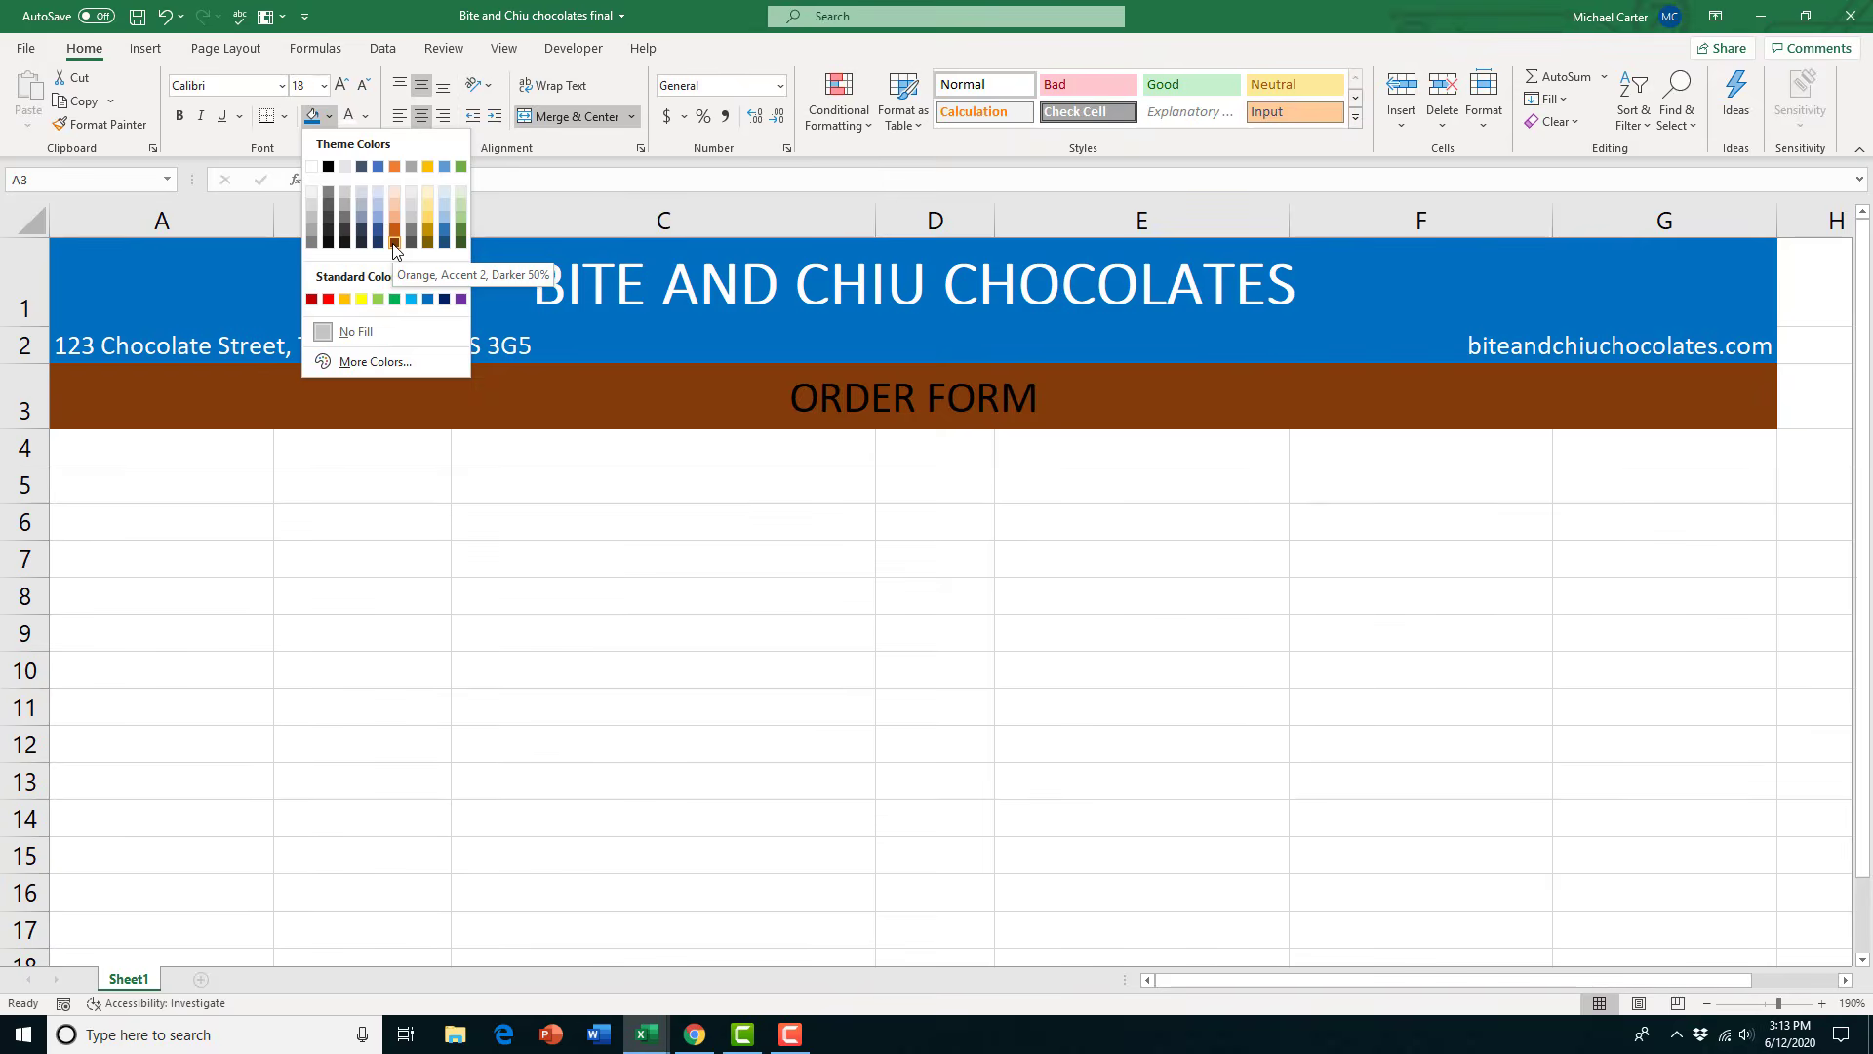
pyautogui.click(375, 361)
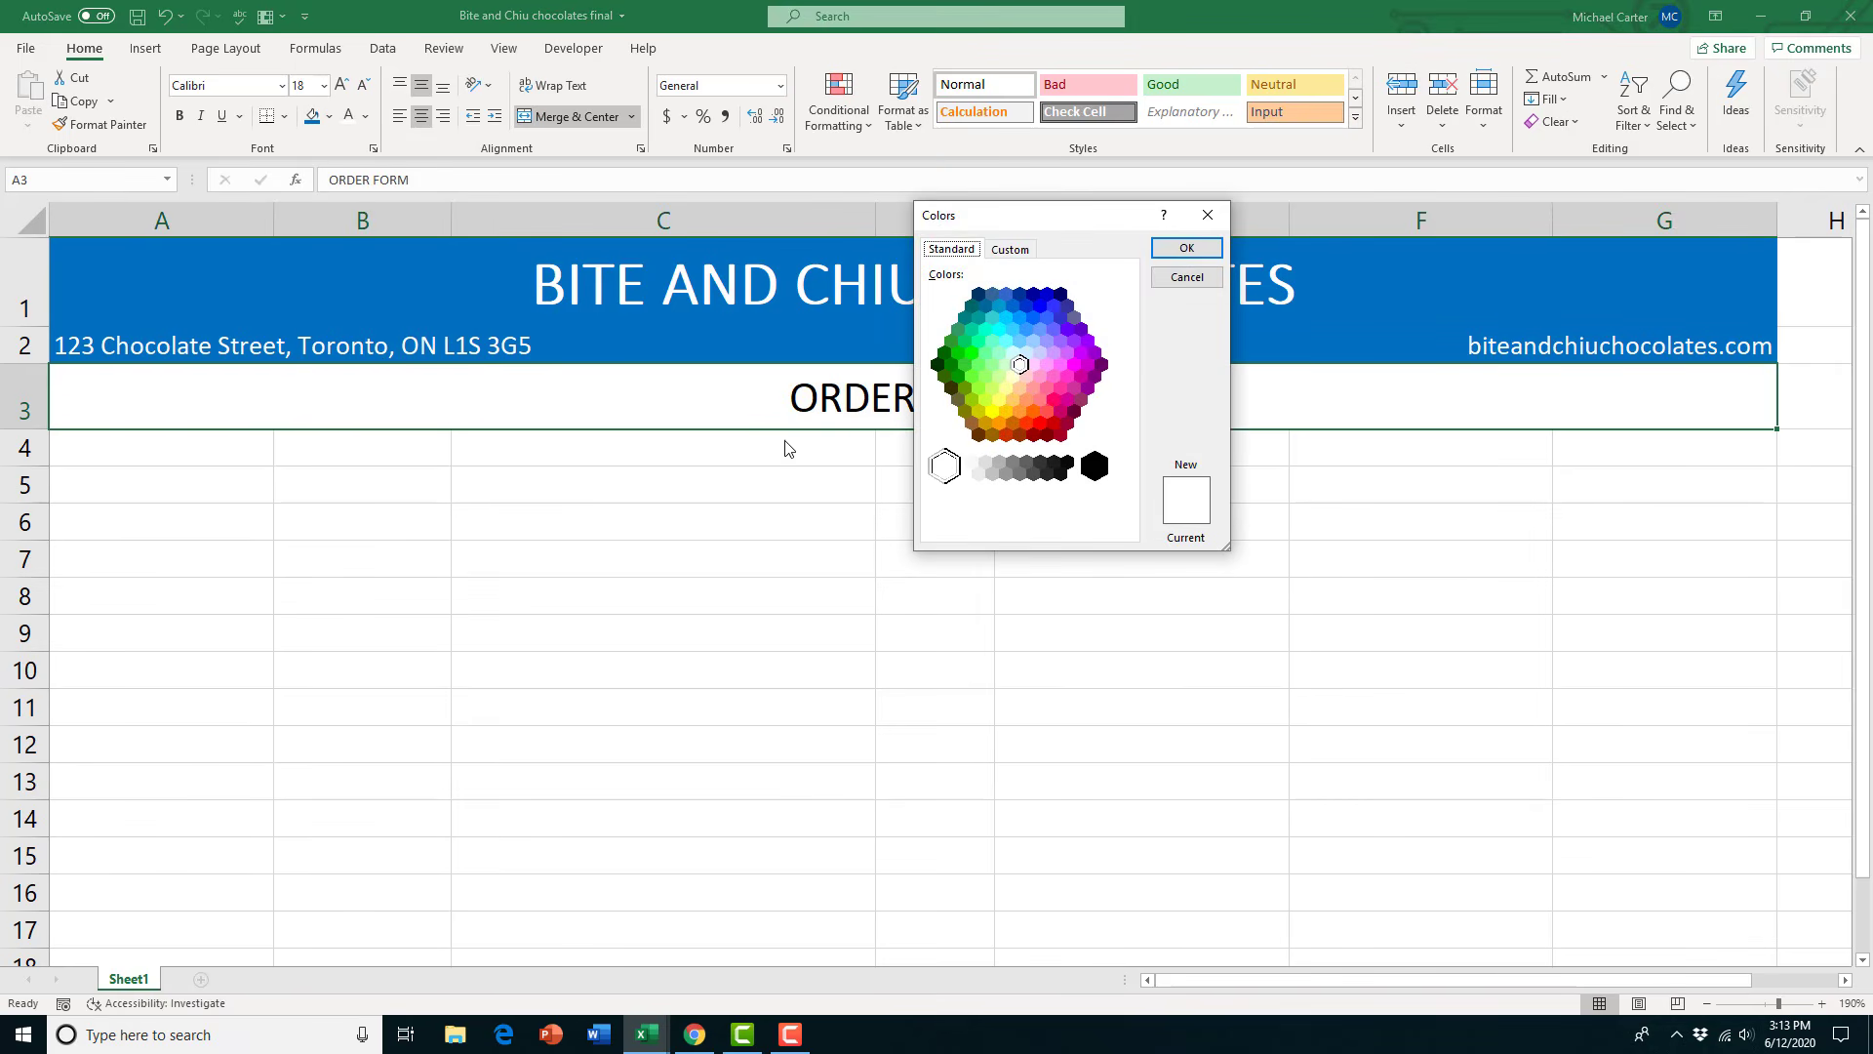
pyautogui.click(1015, 251)
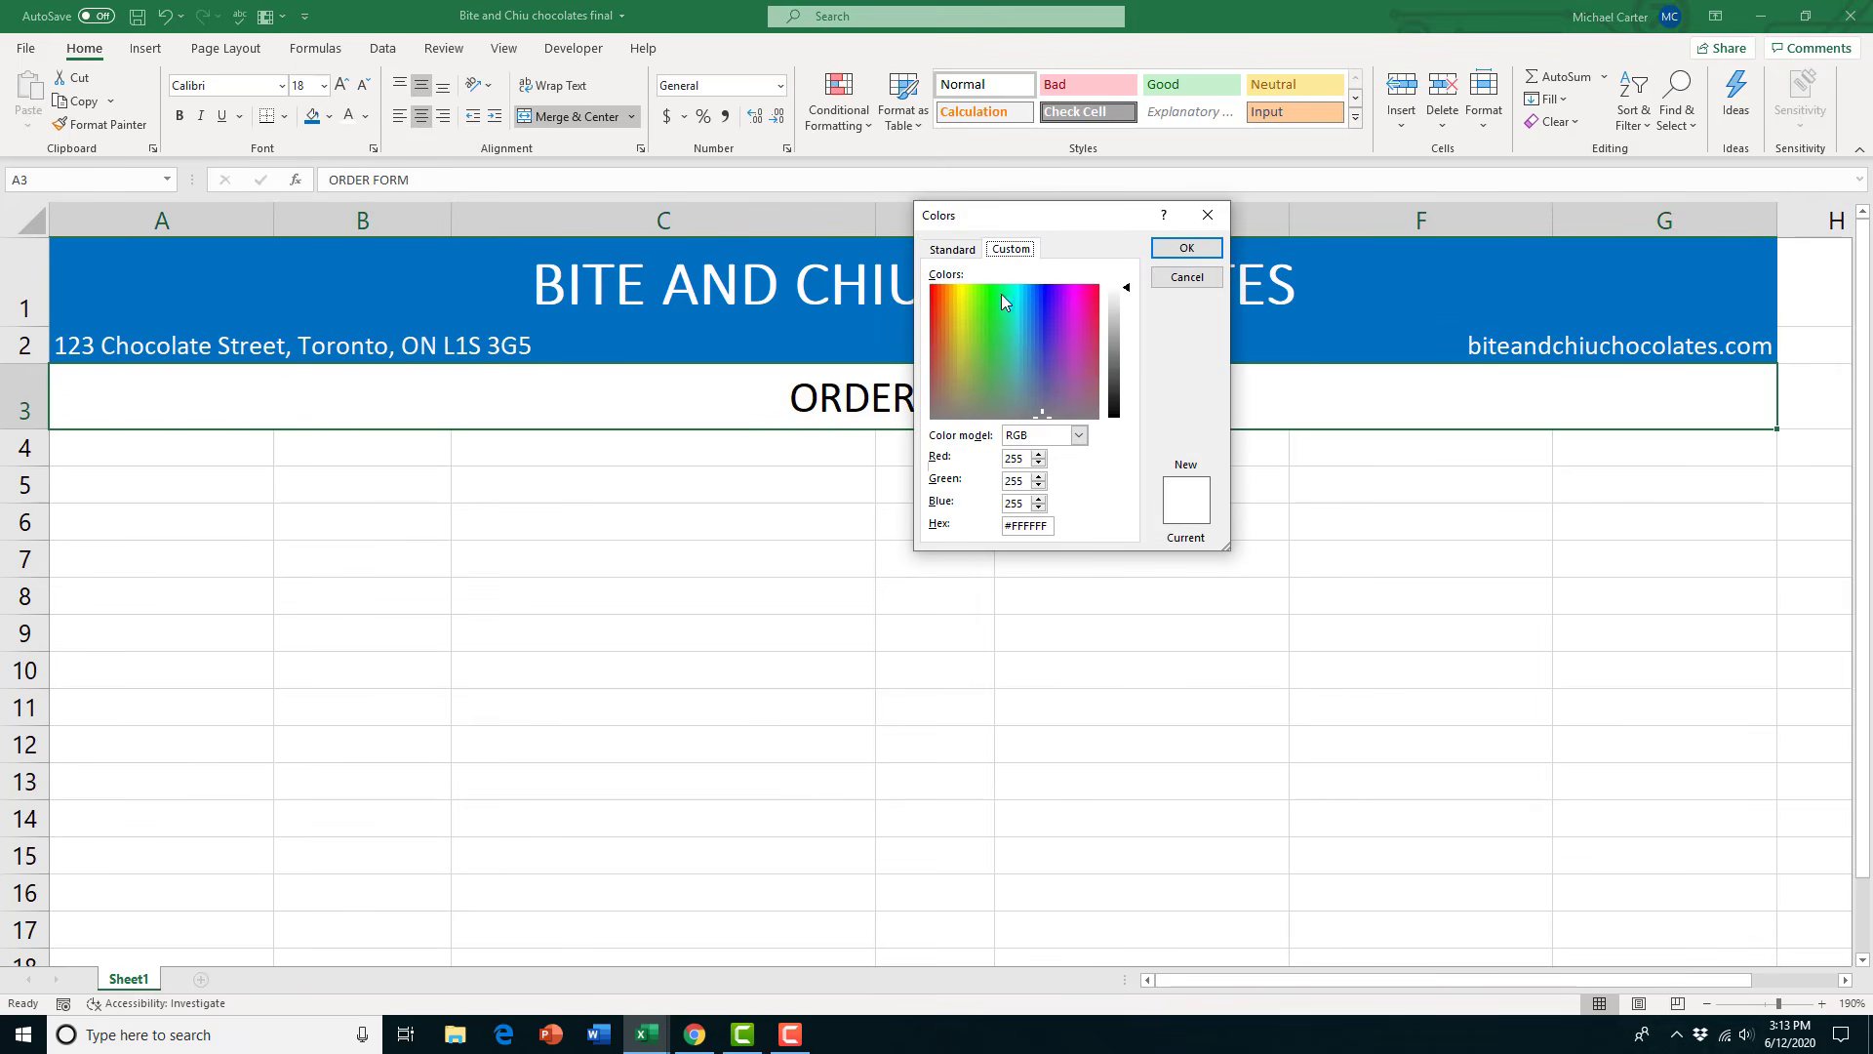
pyautogui.click(953, 285)
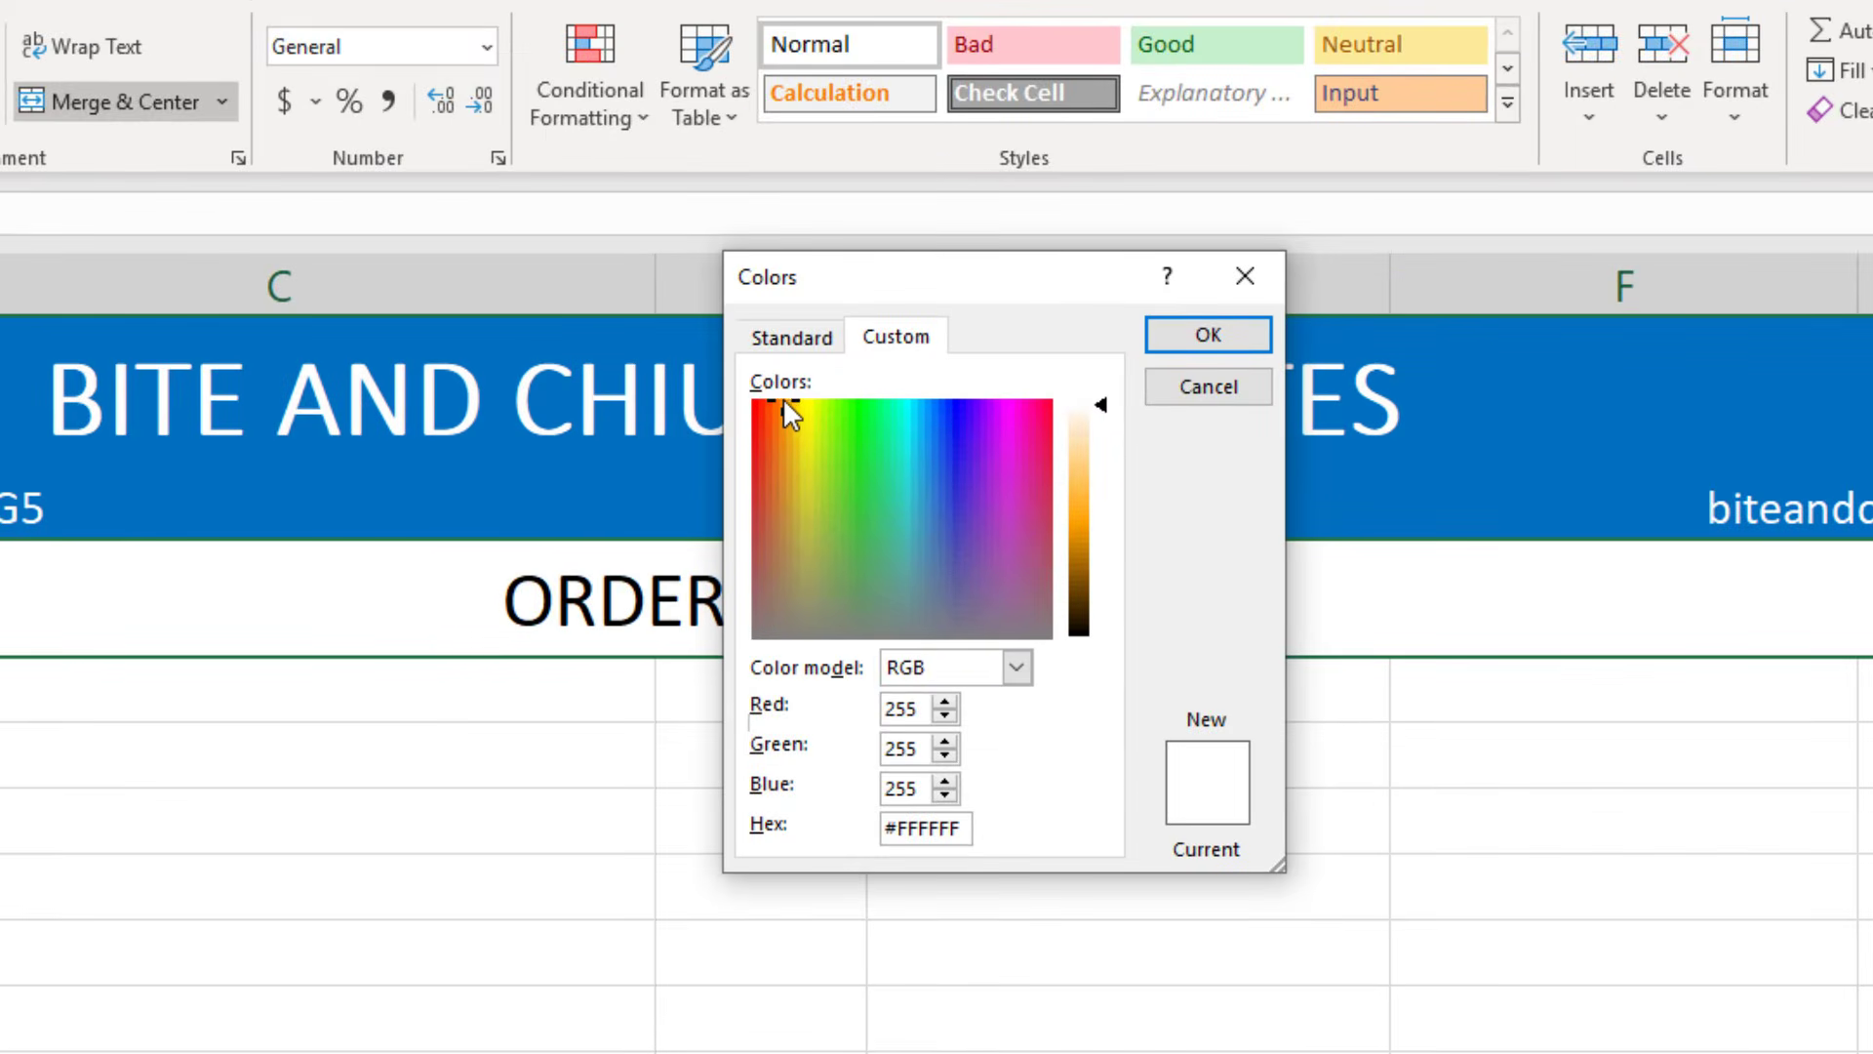
pyautogui.moveTo(790, 402); pyautogui.dragTo(783, 551)
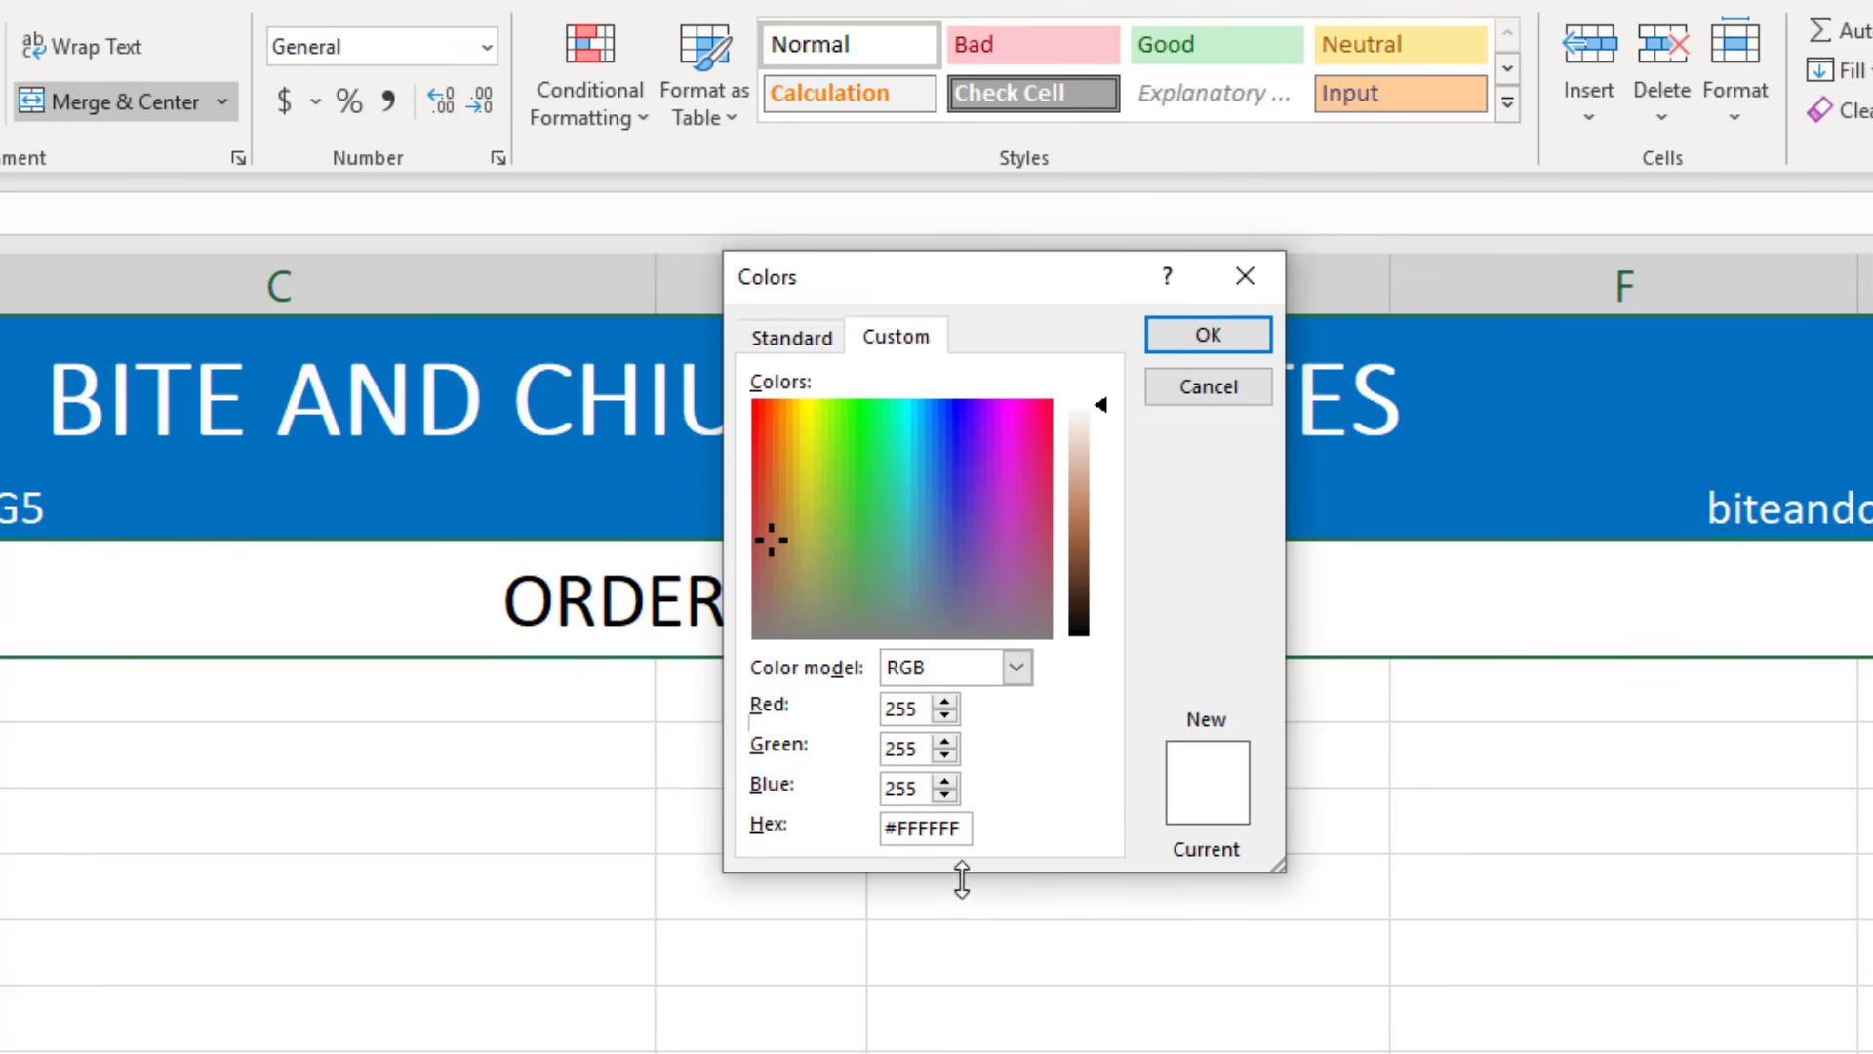
# Fill the ORDER FORM cell with the custom RGB color 123, 63, 0 and set its text color to white
pyautogui.click(923, 792)
pyautogui.press('BackSpace')
pyautogui.press('BackSpace')
pyautogui.press('BackSpace')
pyautogui.write('0')
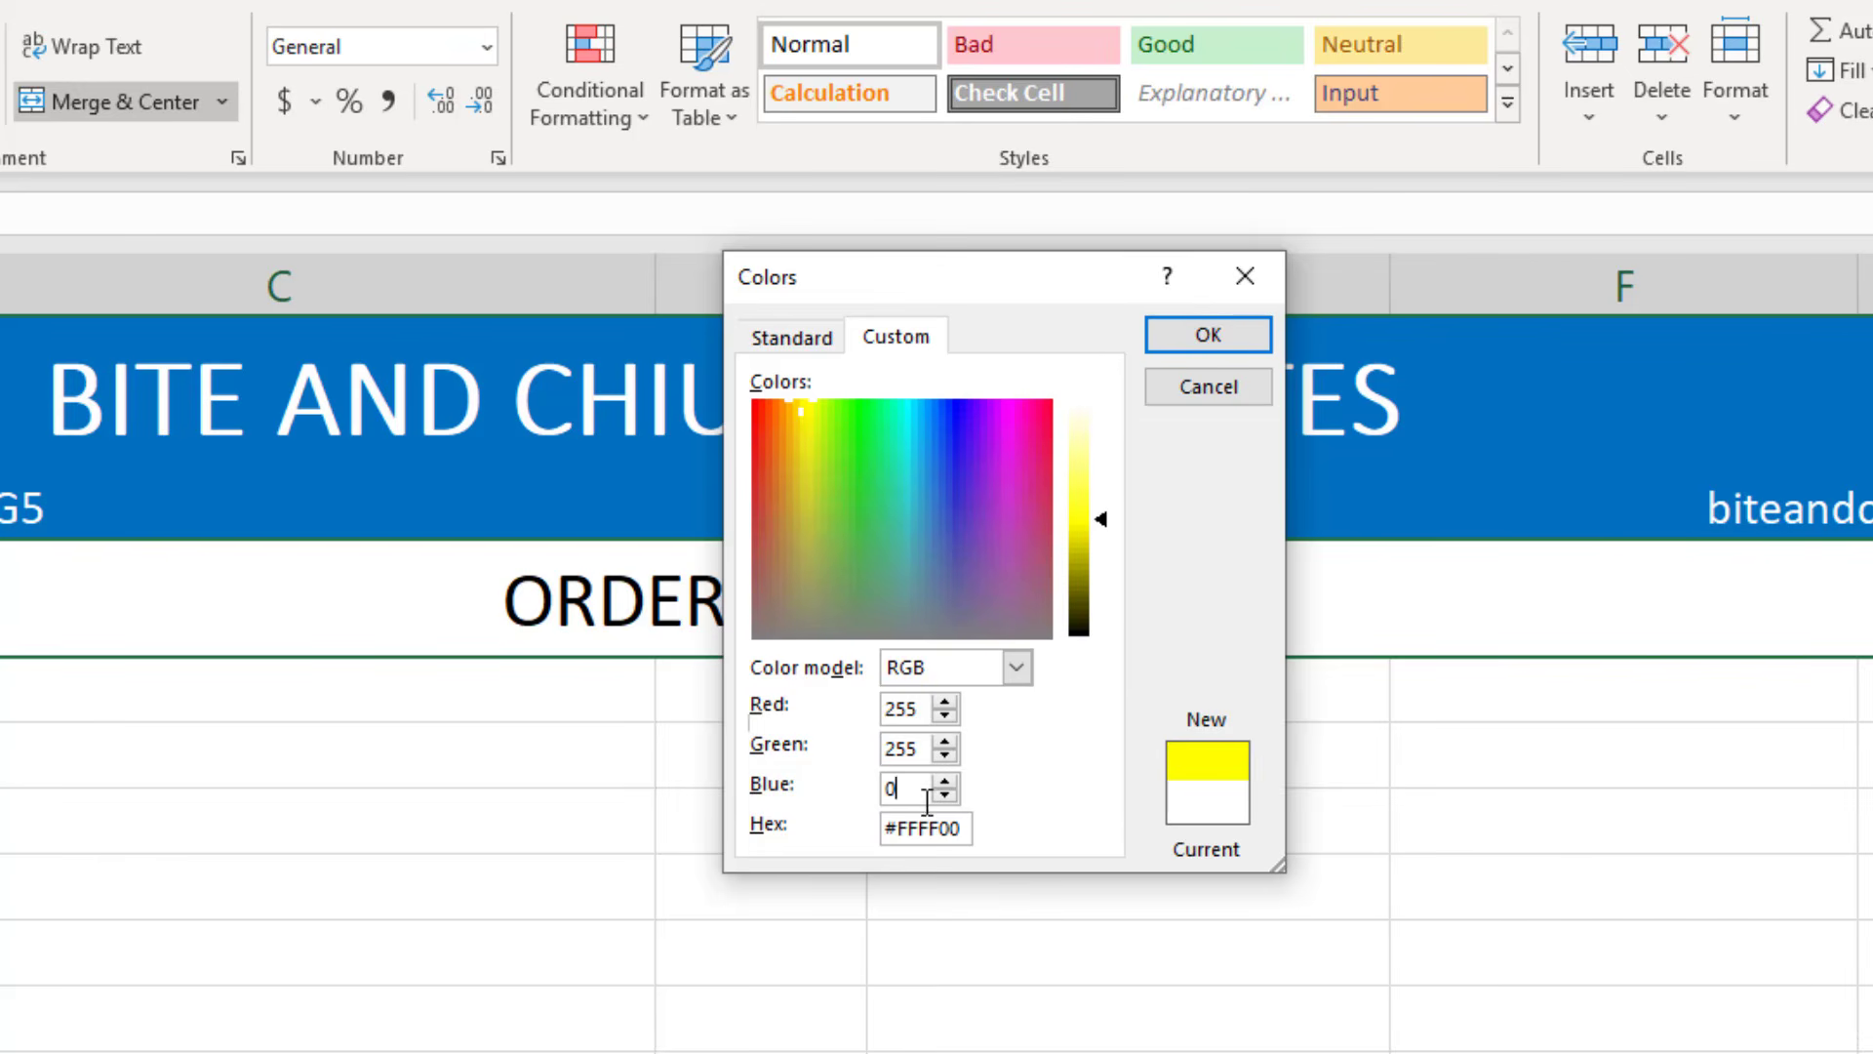
pyautogui.click(915, 711)
pyautogui.press('BackSpace')
pyautogui.press('BackSpace')
pyautogui.press('BackSpace')
pyautogui.write('123')
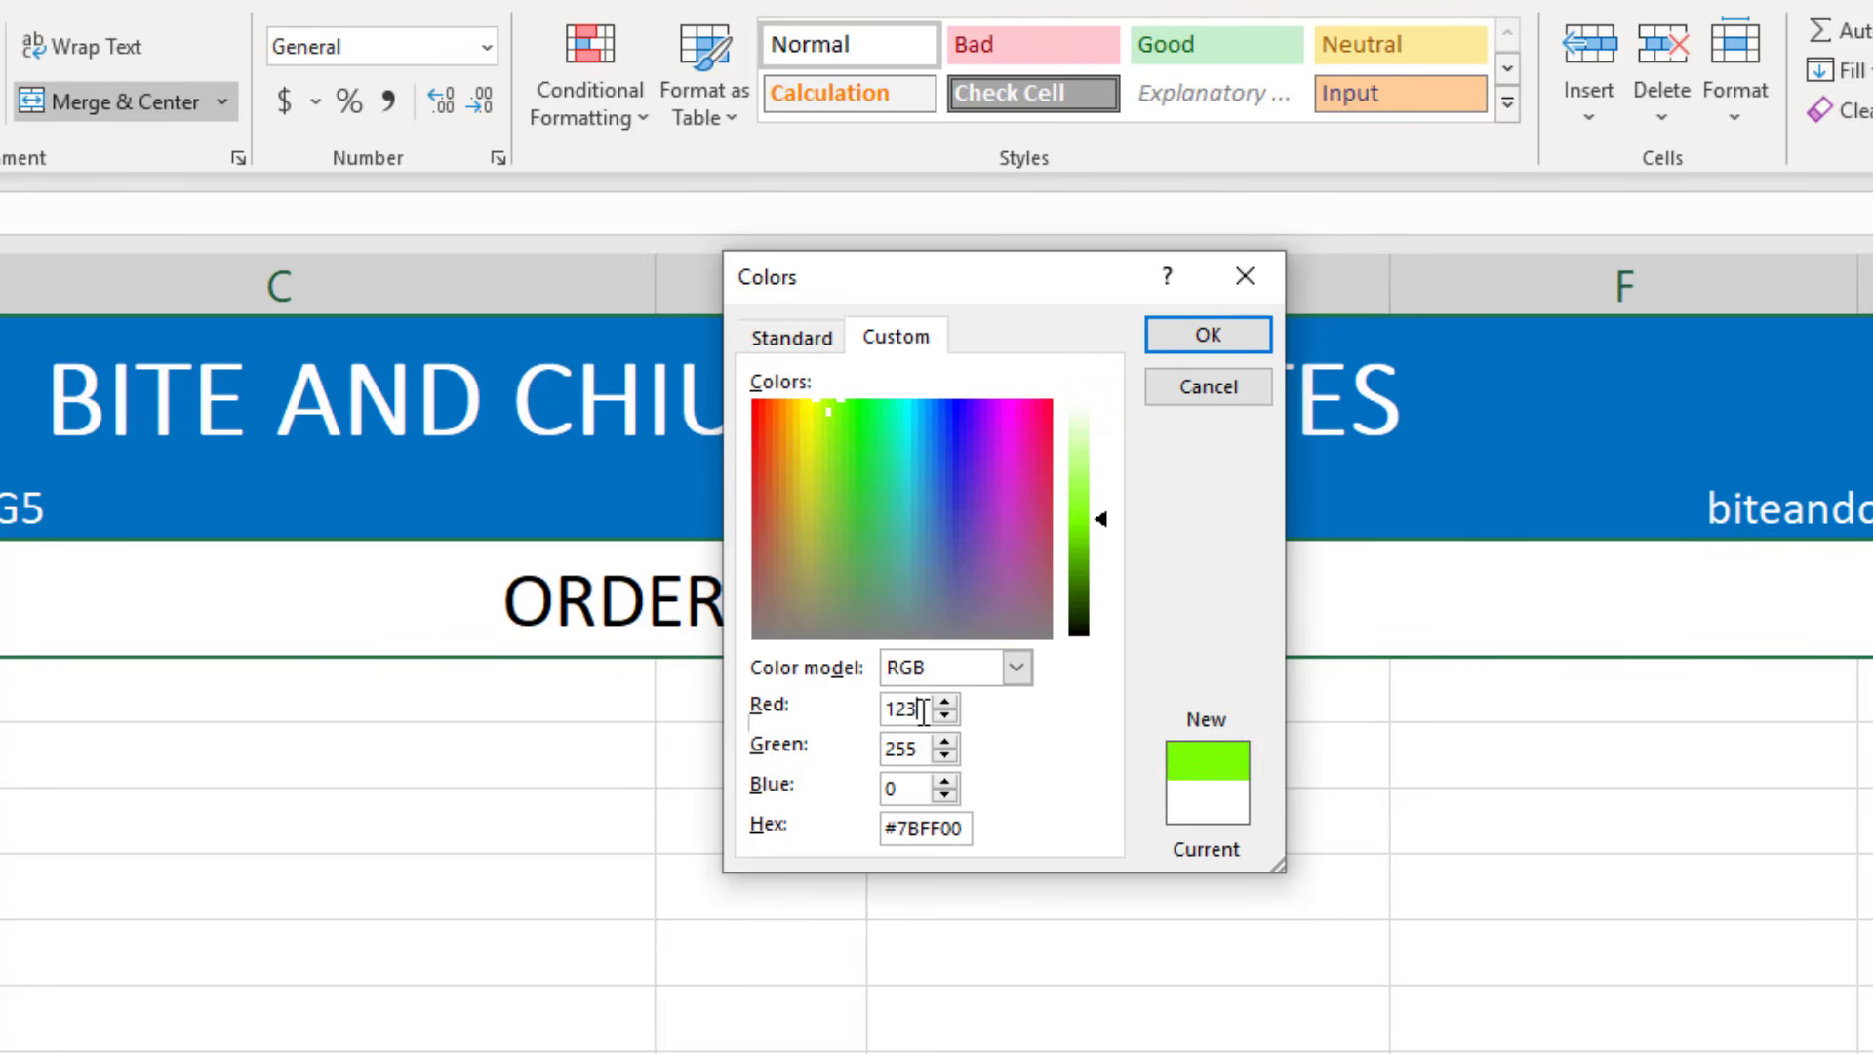
pyautogui.click(917, 749)
pyautogui.press('BackSpace')
pyautogui.press('BackSpace')
pyautogui.press('BackSpace')
pyautogui.write('6')
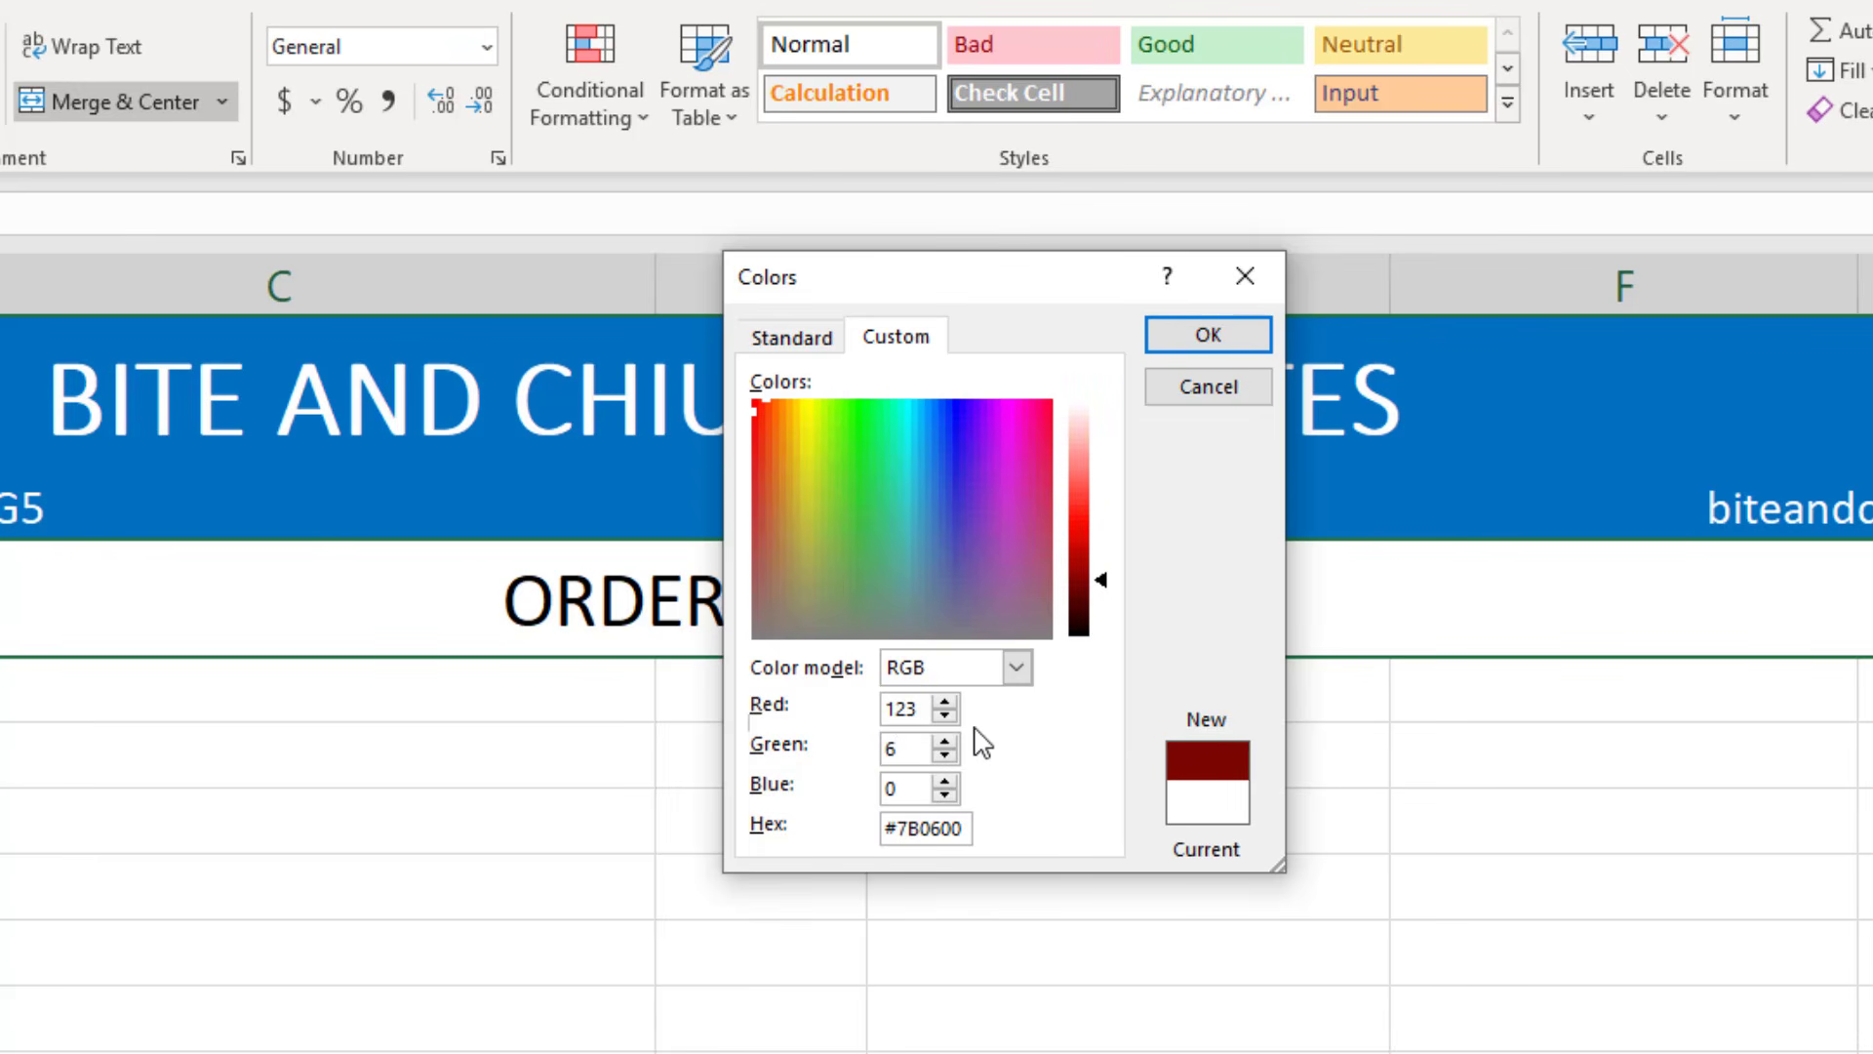
pyautogui.write('3')
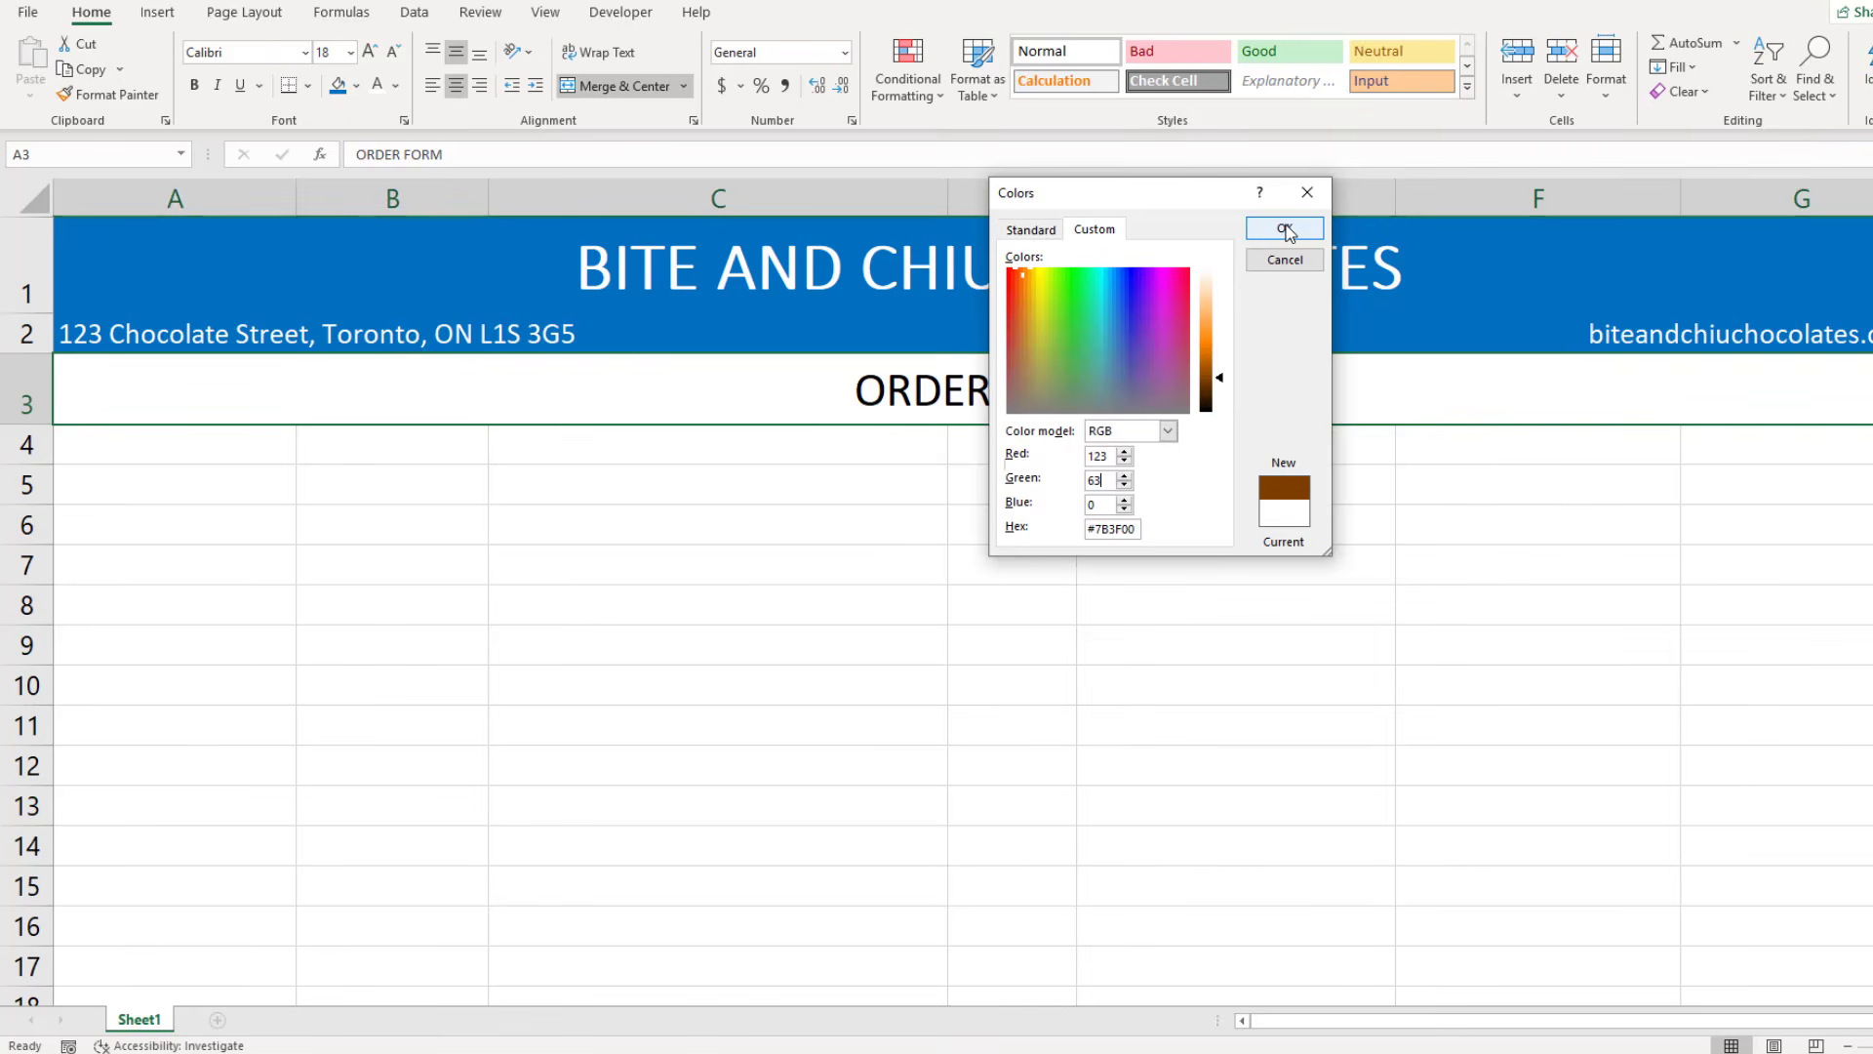
pyautogui.click(1285, 229)
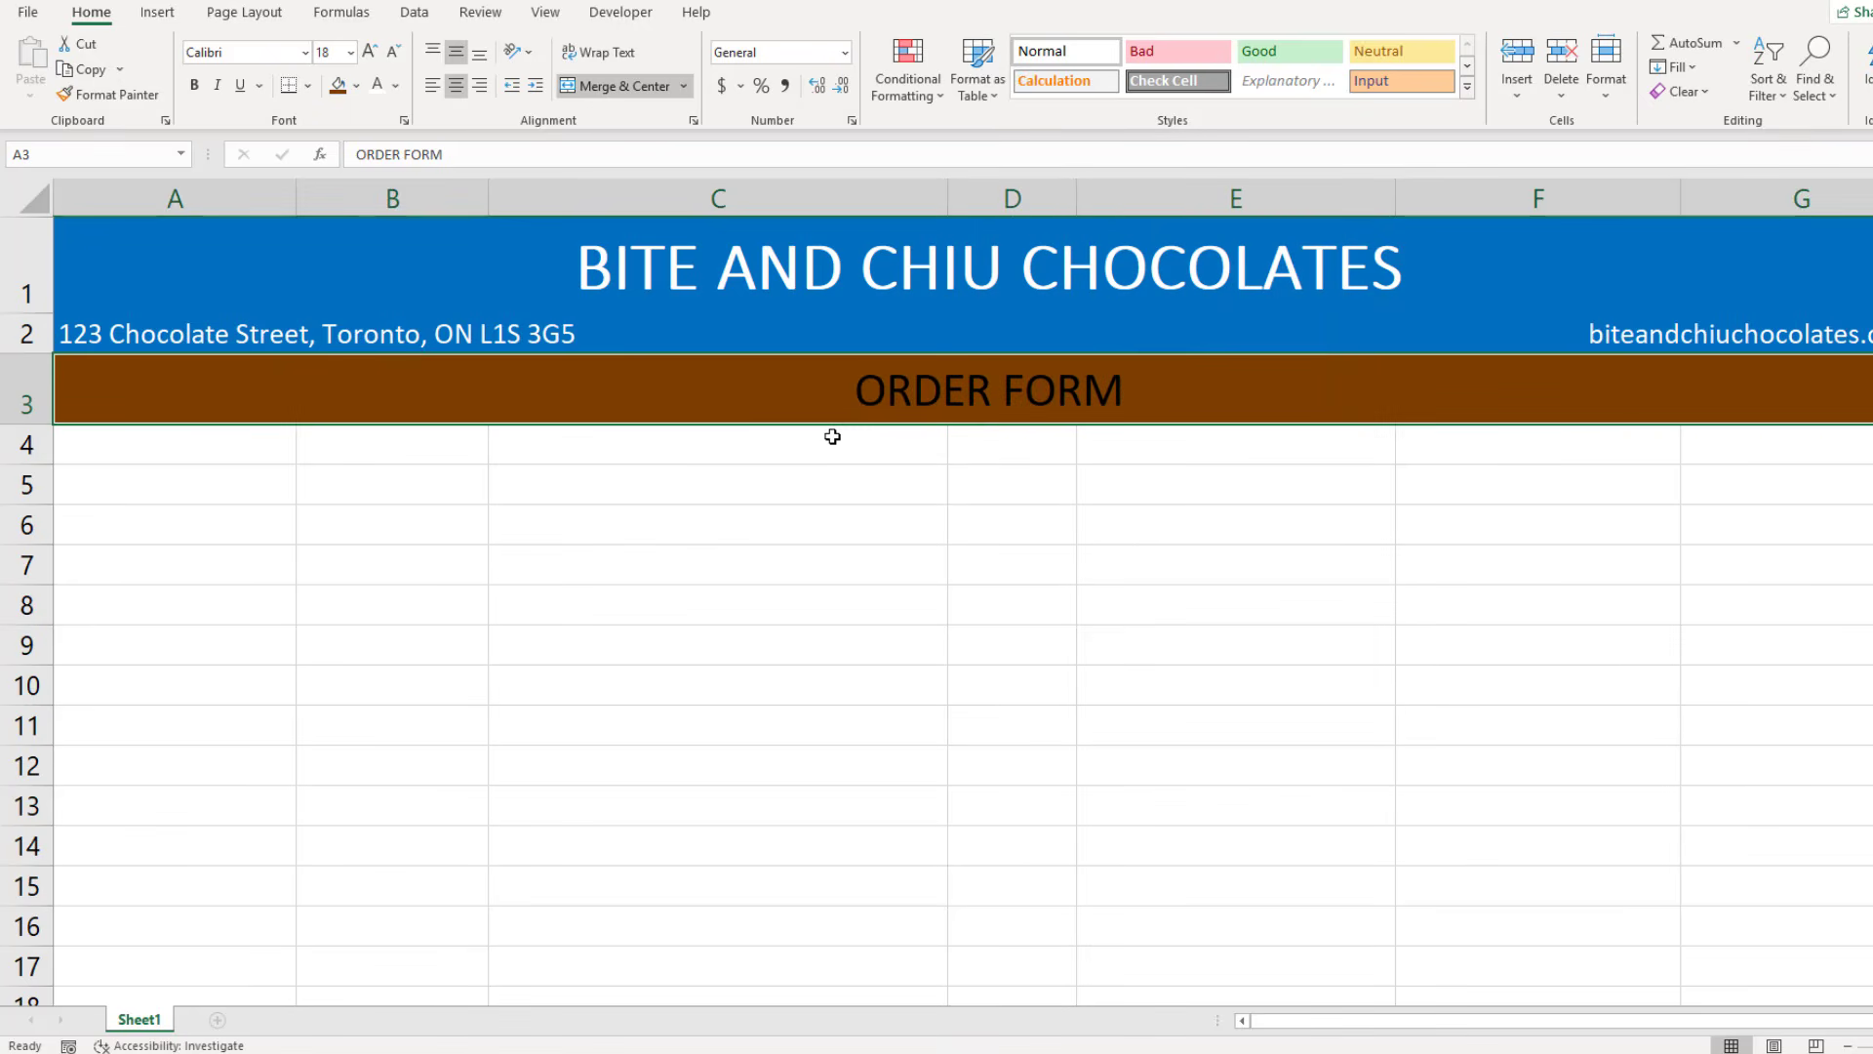
pyautogui.click(377, 91)
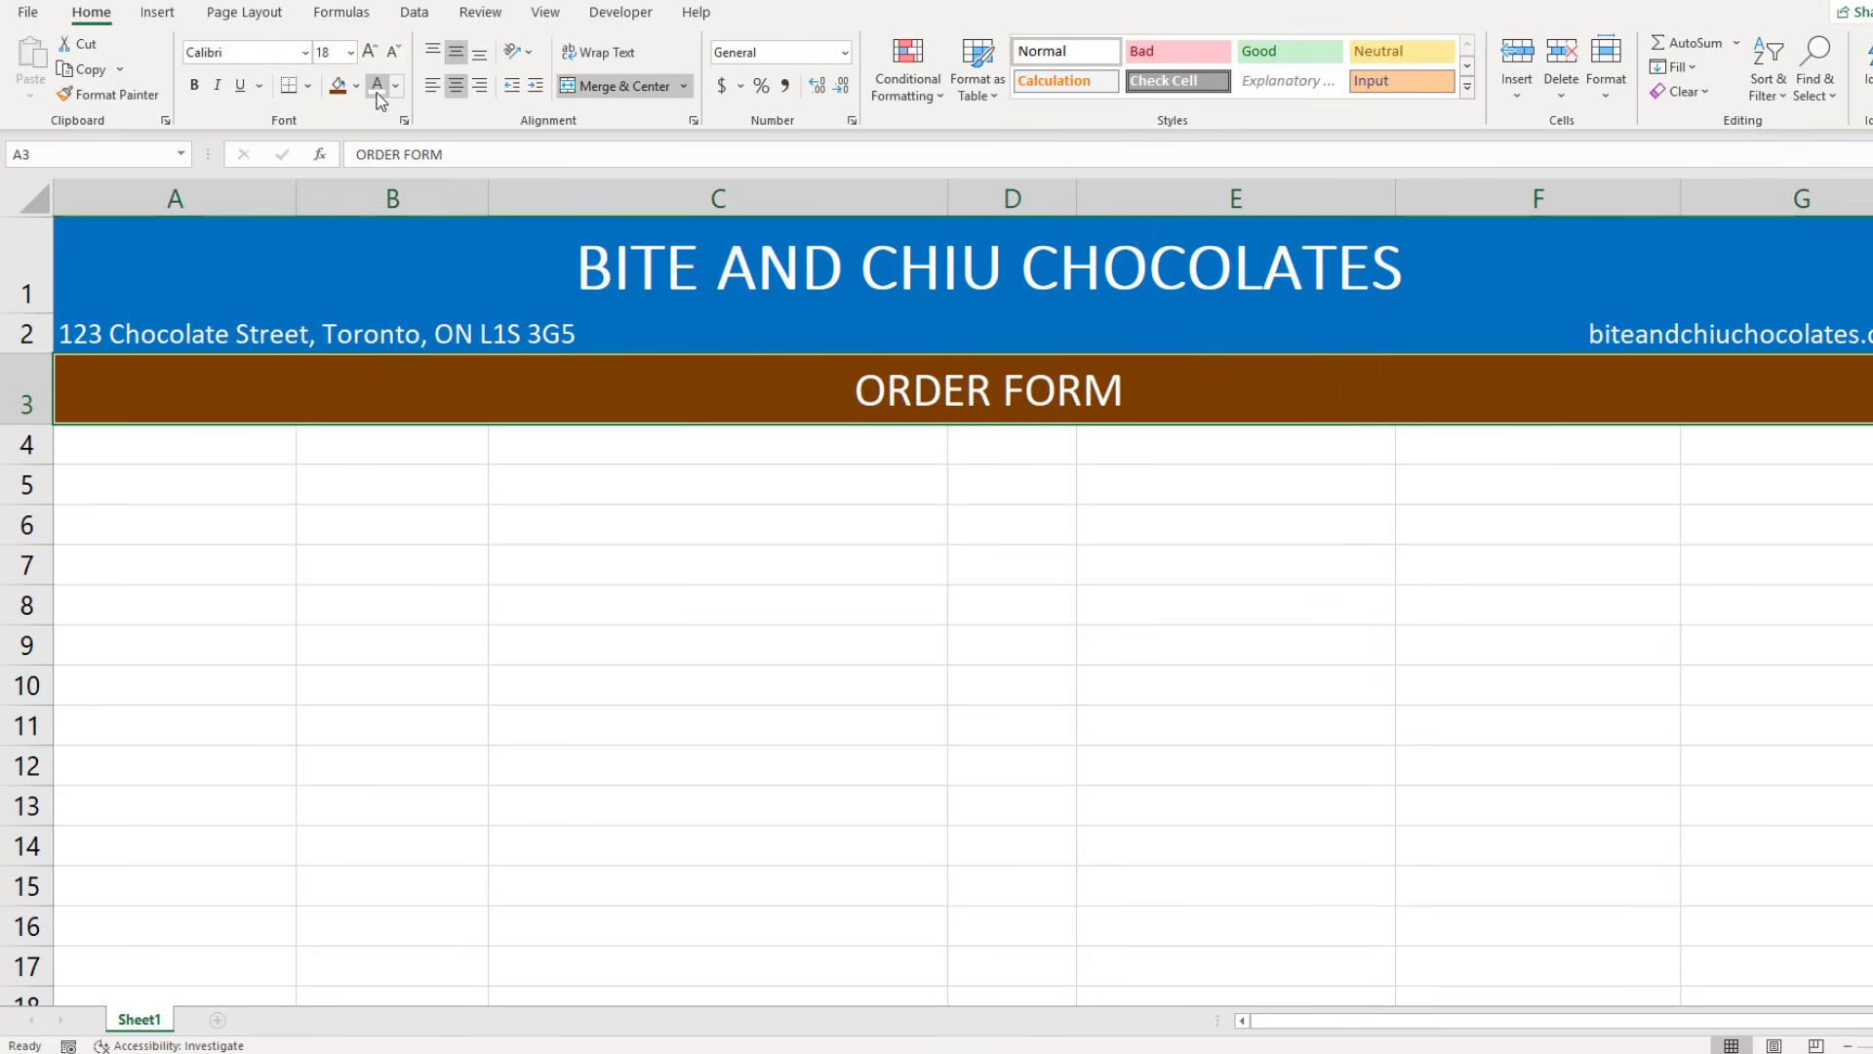
# Merge and center cells A7:G7 and enter the heading DELIVERY DETAILS
pyautogui.click(241, 575)
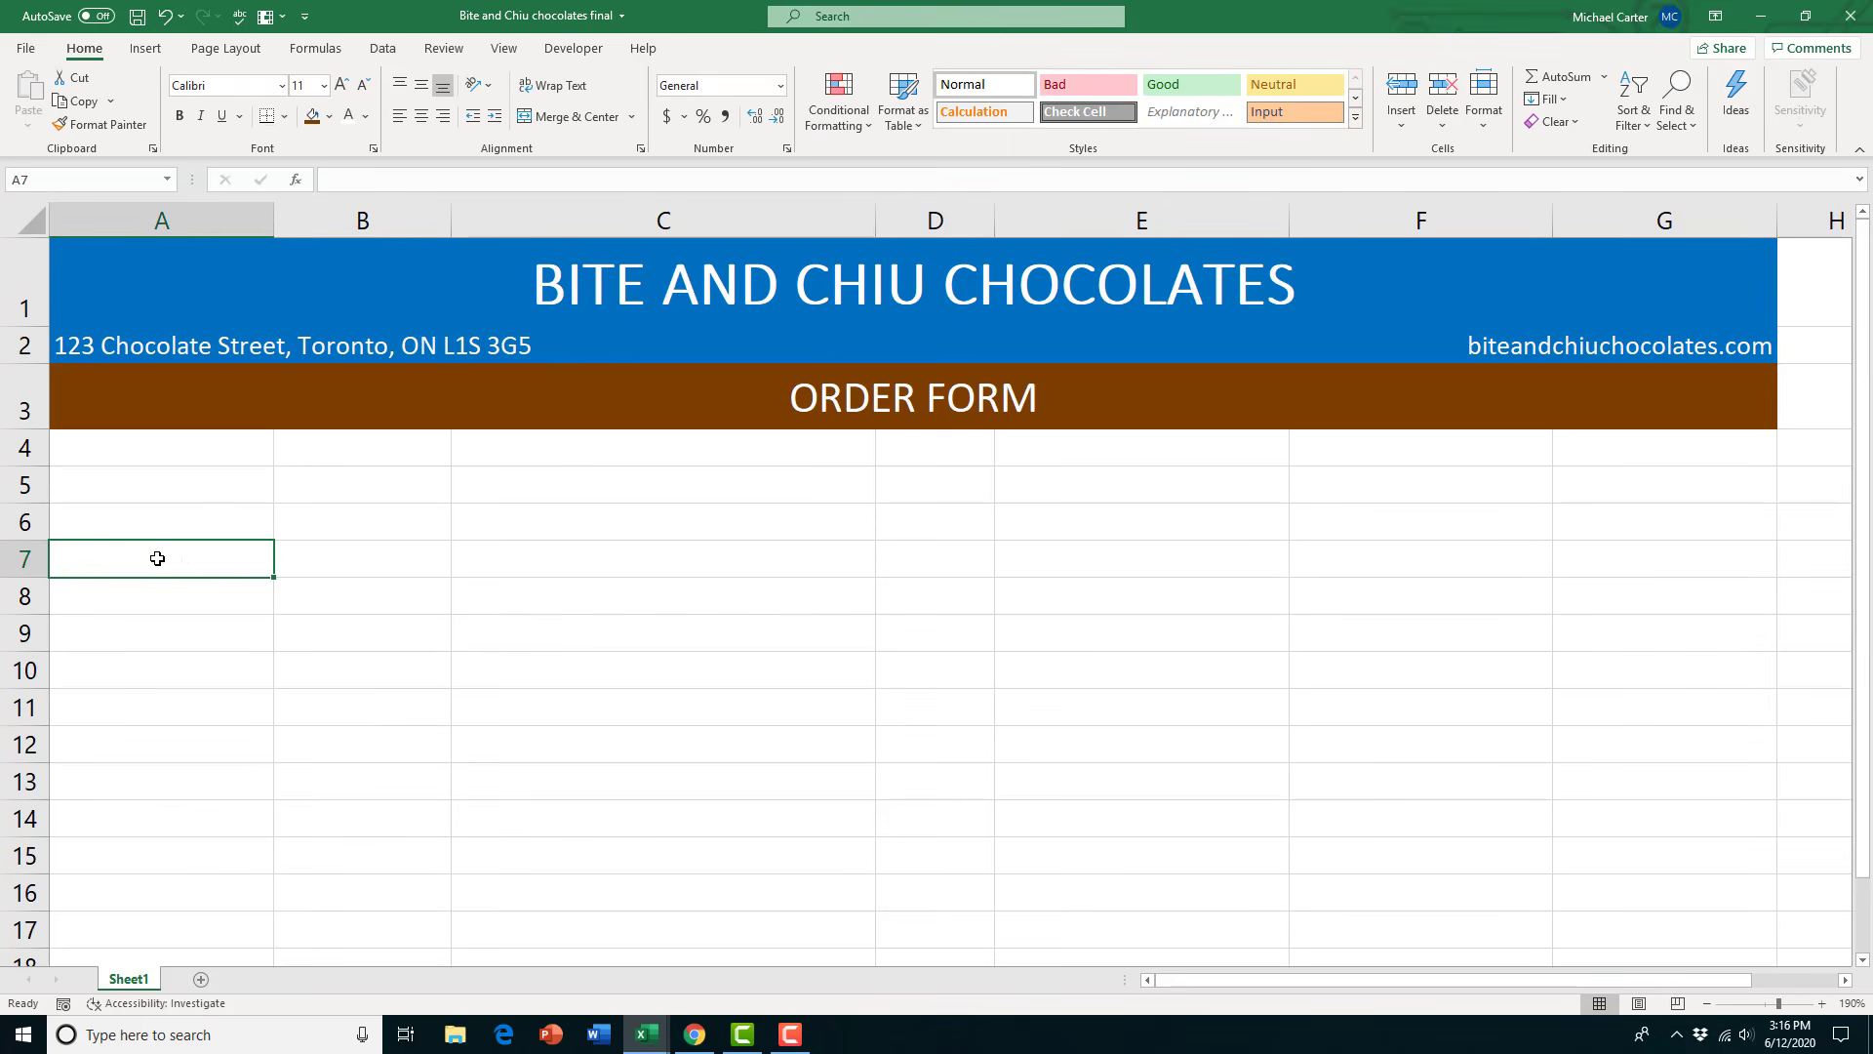
pyautogui.moveTo(185, 556); pyautogui.dragTo(1651, 564)
pyautogui.click(565, 119)
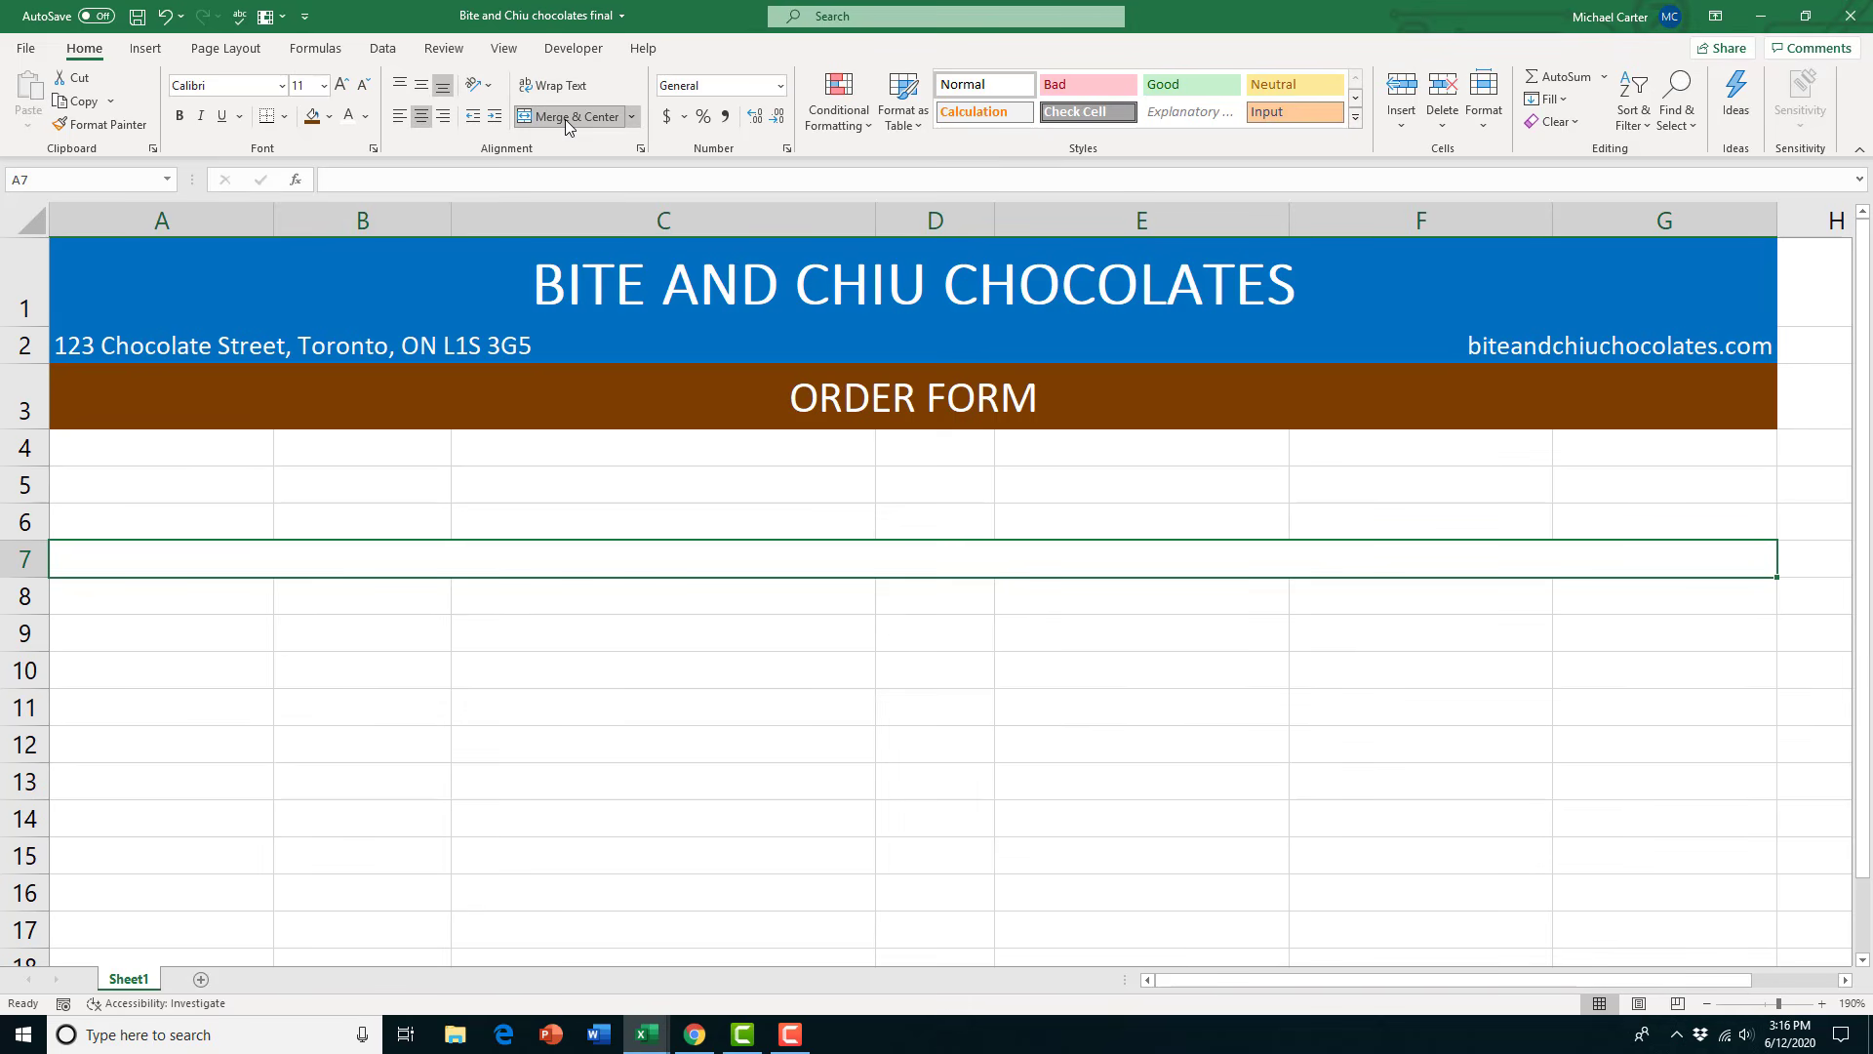
pyautogui.write('dEL')
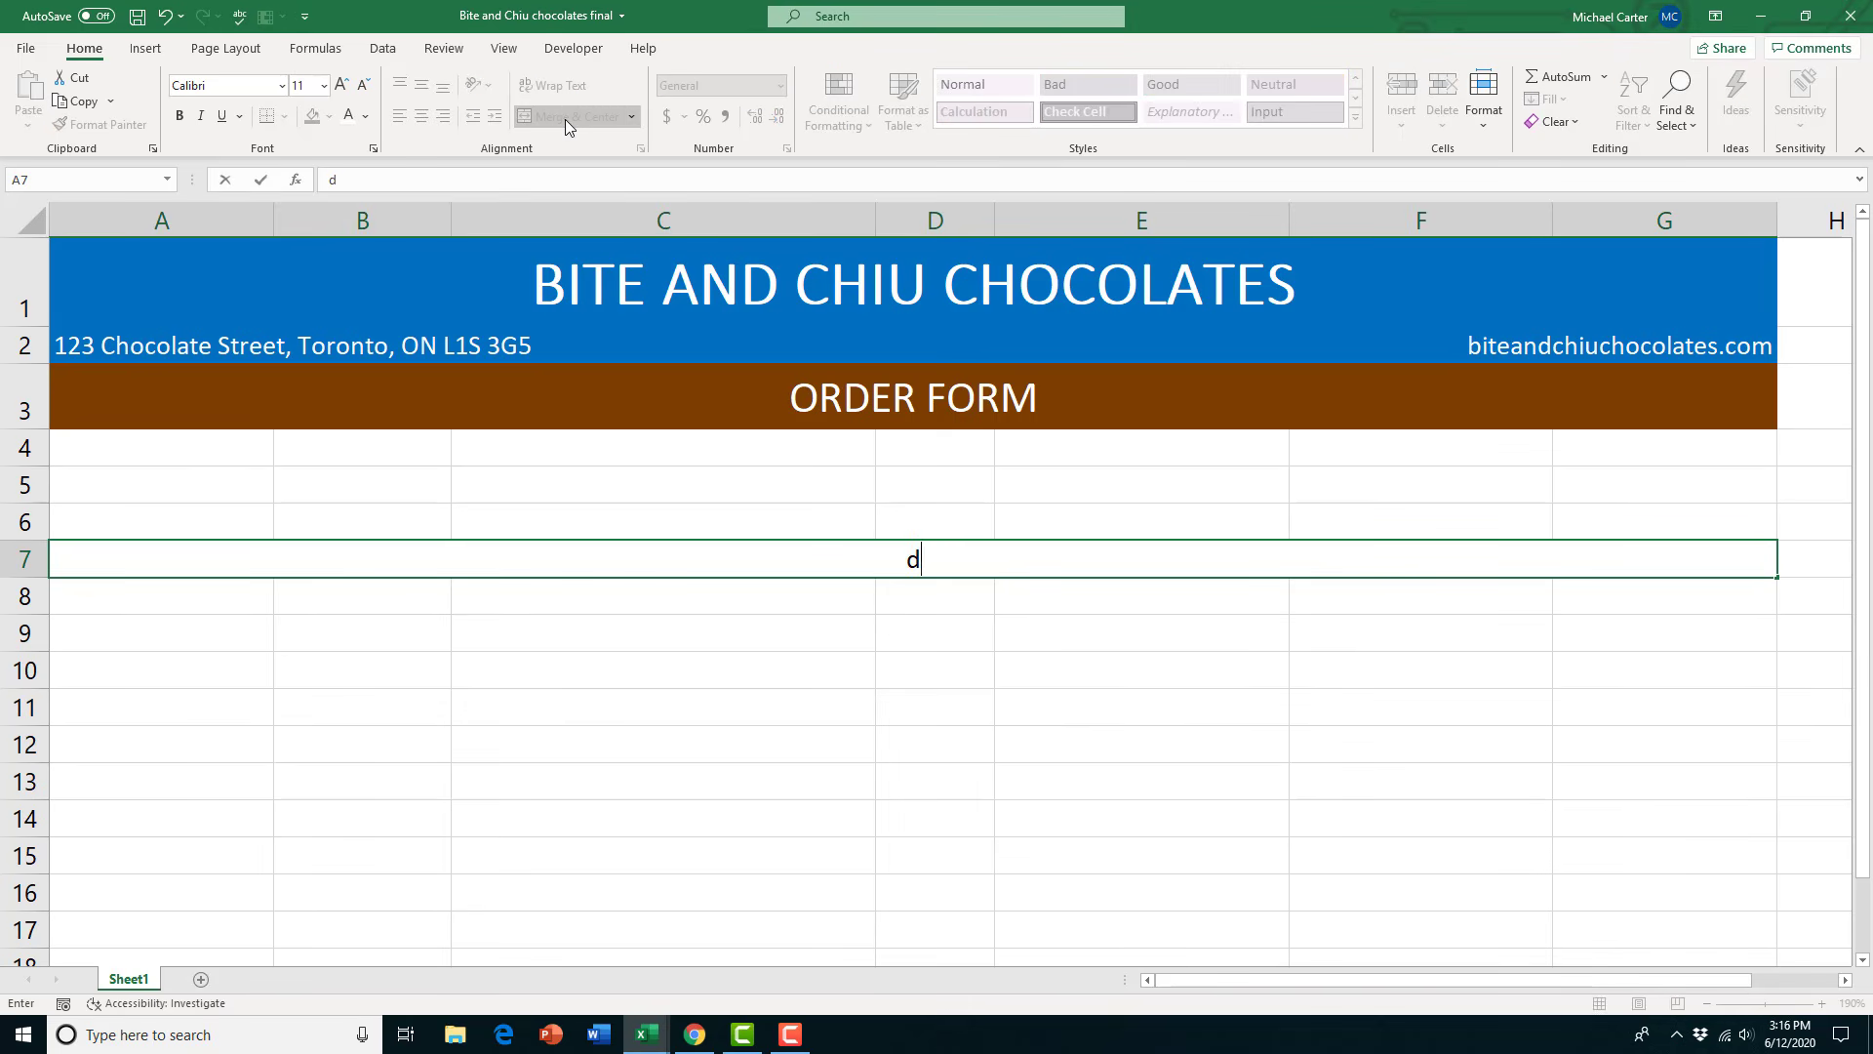
pyautogui.press('BackSpace')
pyautogui.press('BackSpace')
pyautogui.press('BackSpace')
pyautogui.write('DELIVERY DE')
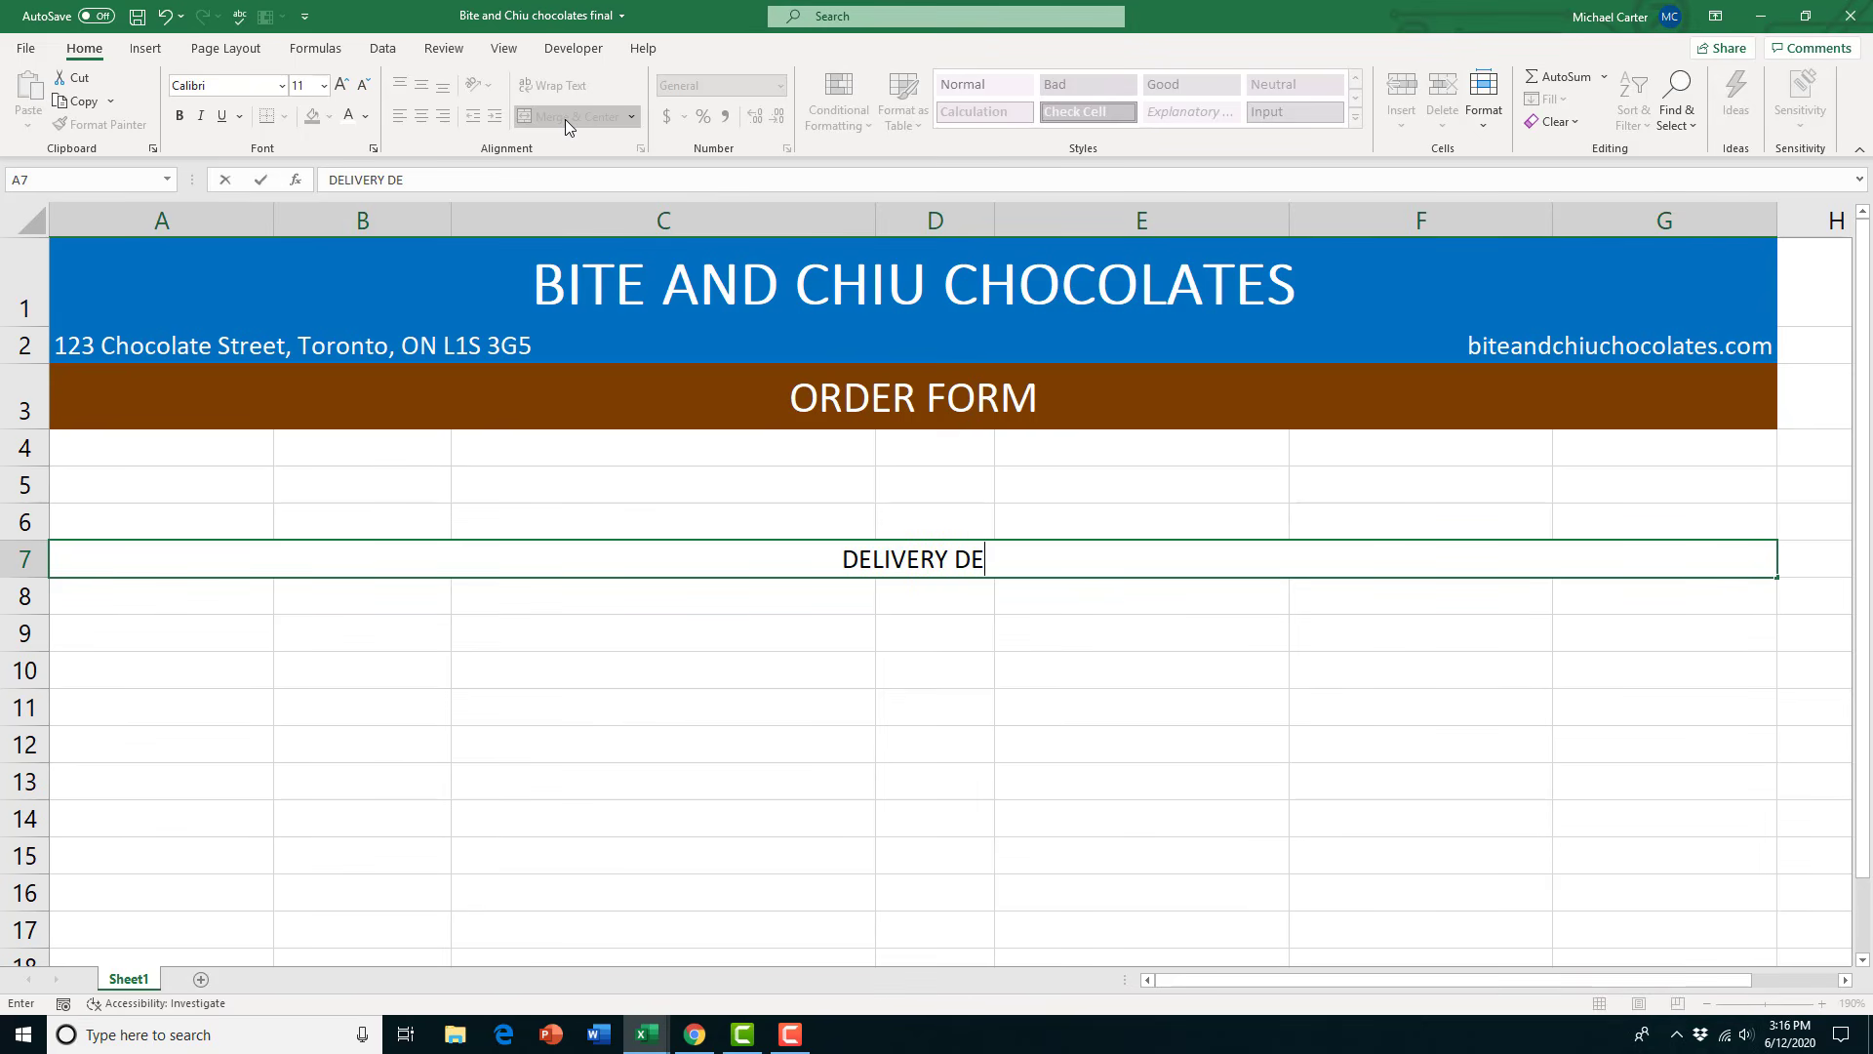
pyautogui.write('TAILS')
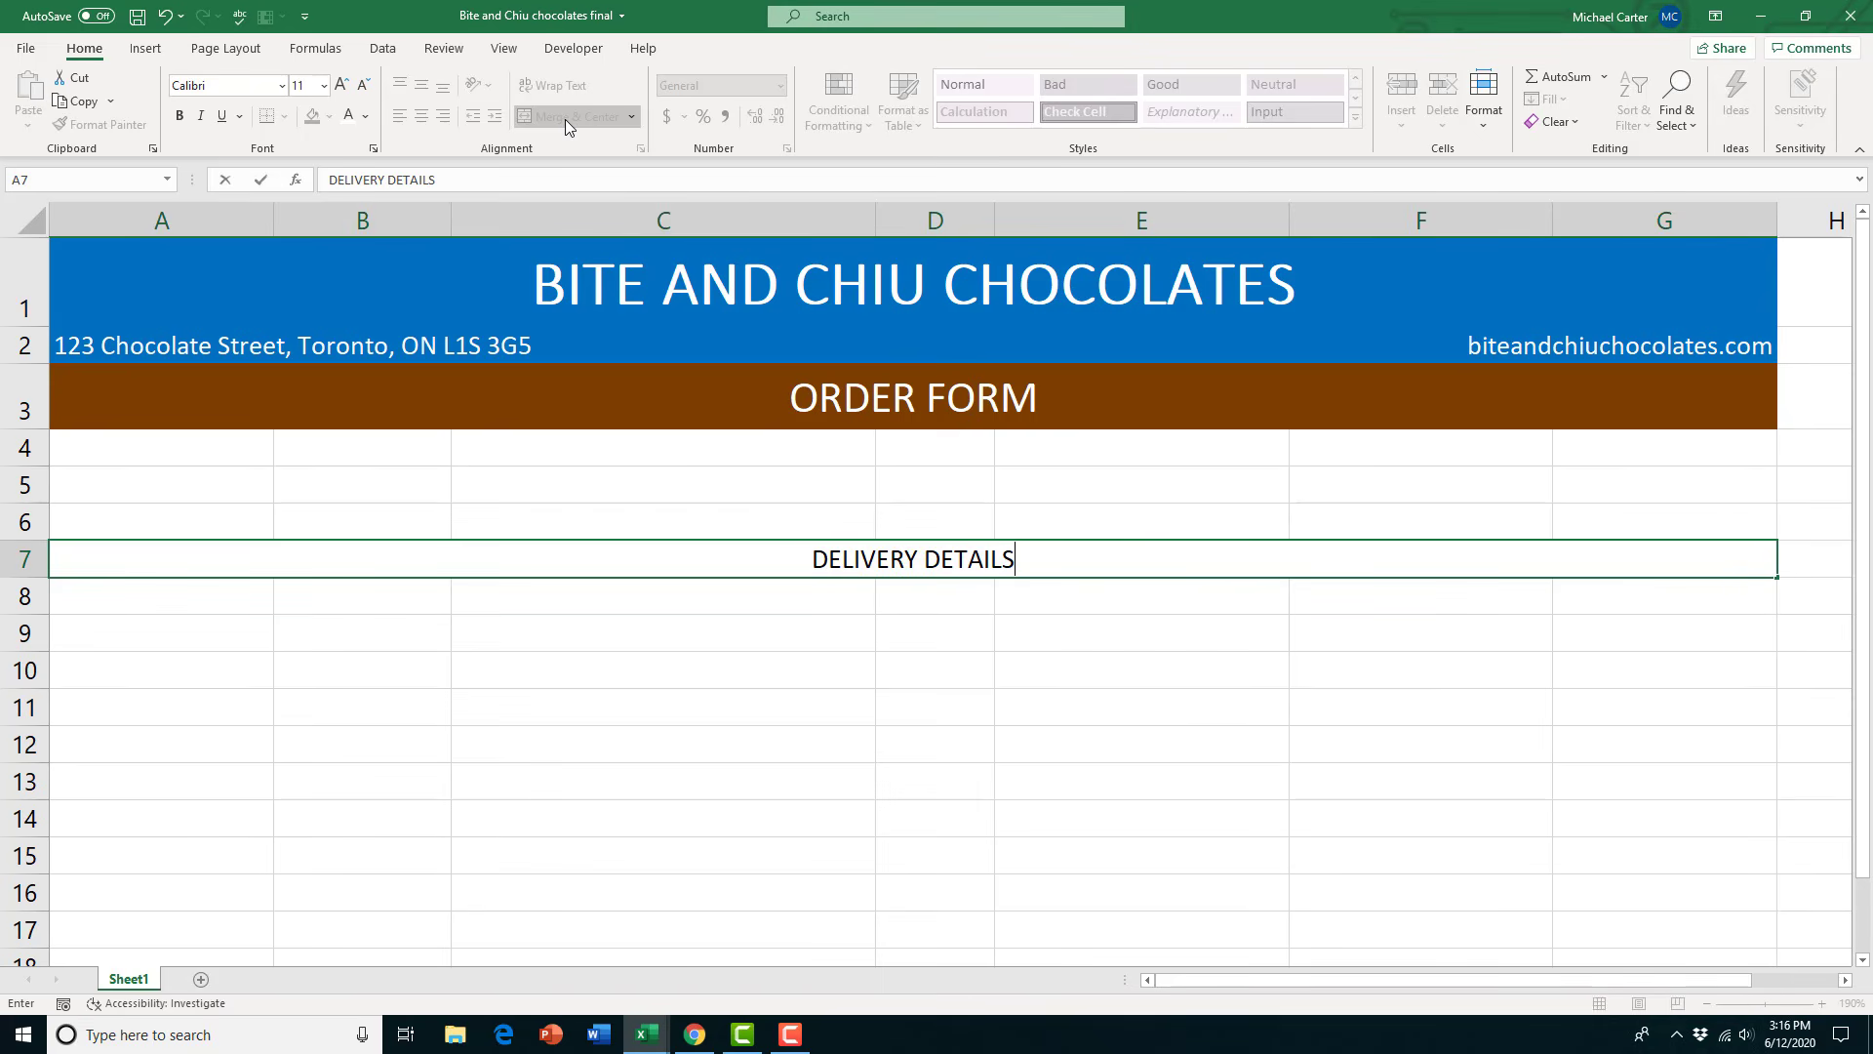
pyautogui.press('Return')
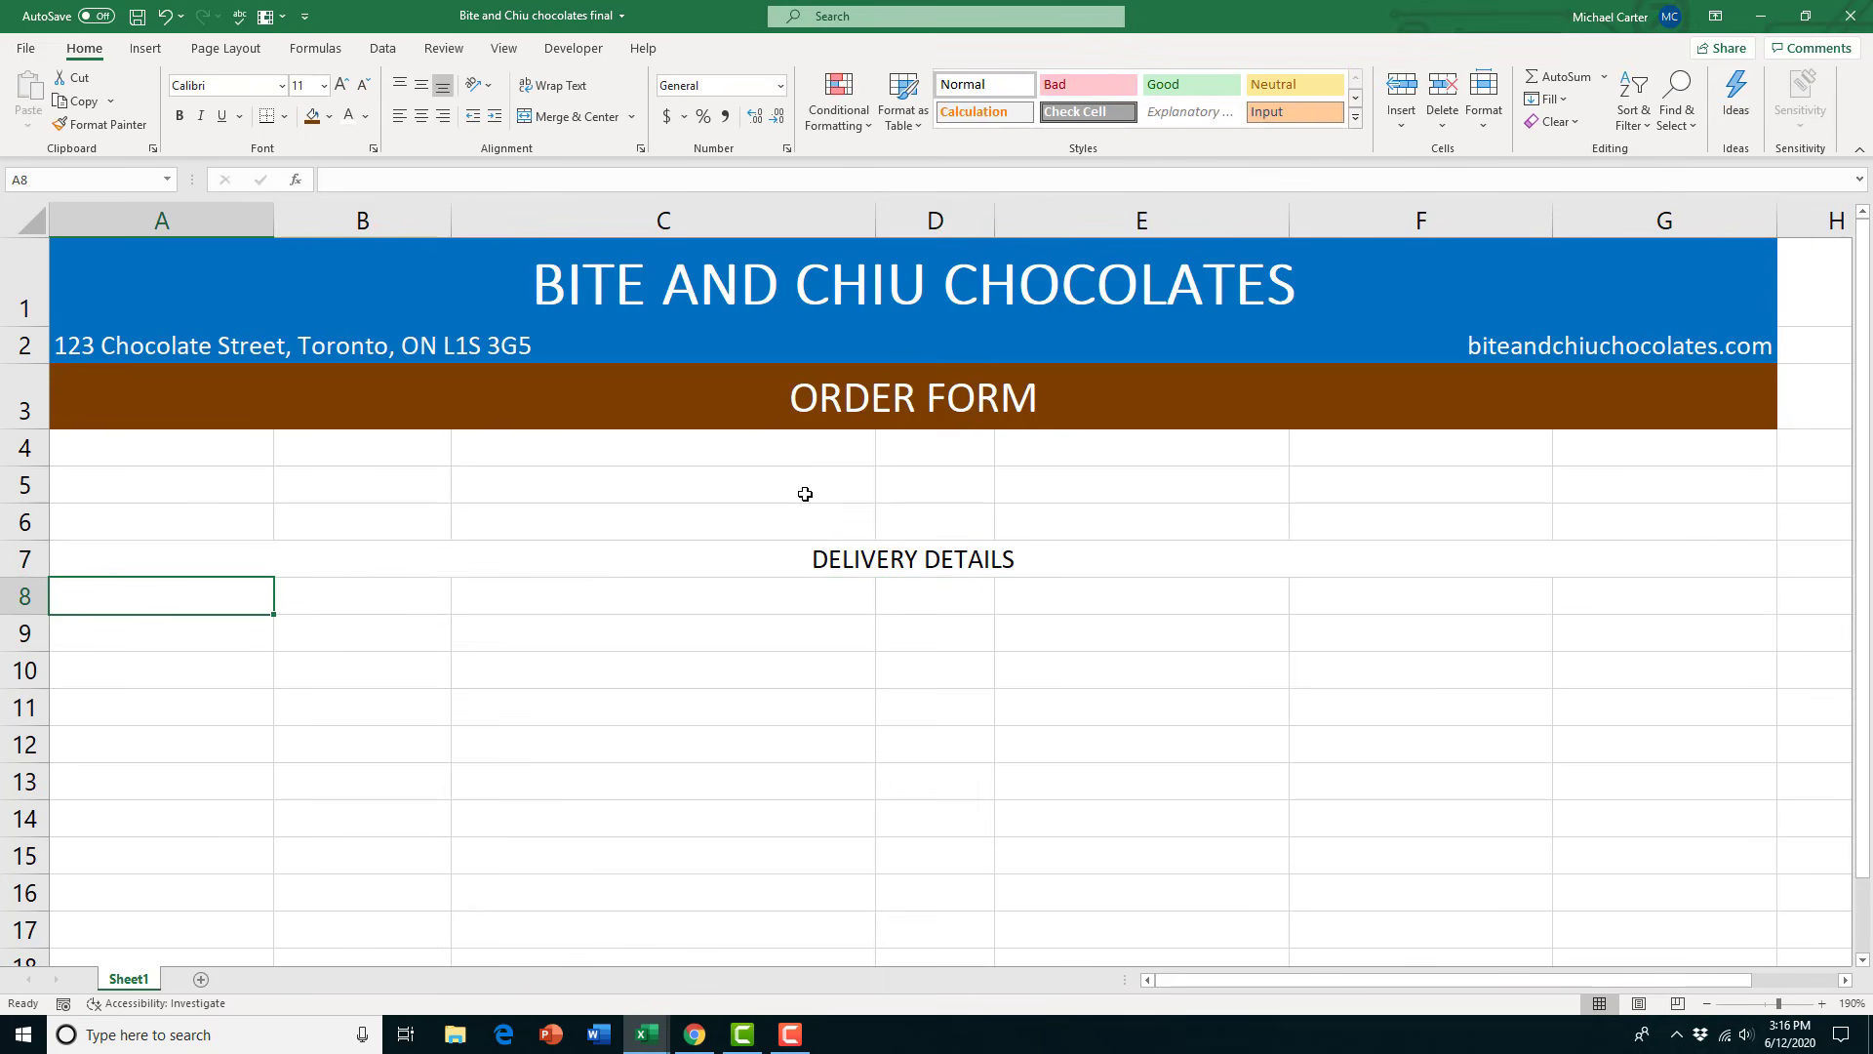
# Middle-align the DELIVERY DETAILS heading and copy the ORDER FORM heading's formatting onto it with Format Painter
pyautogui.press('Up')
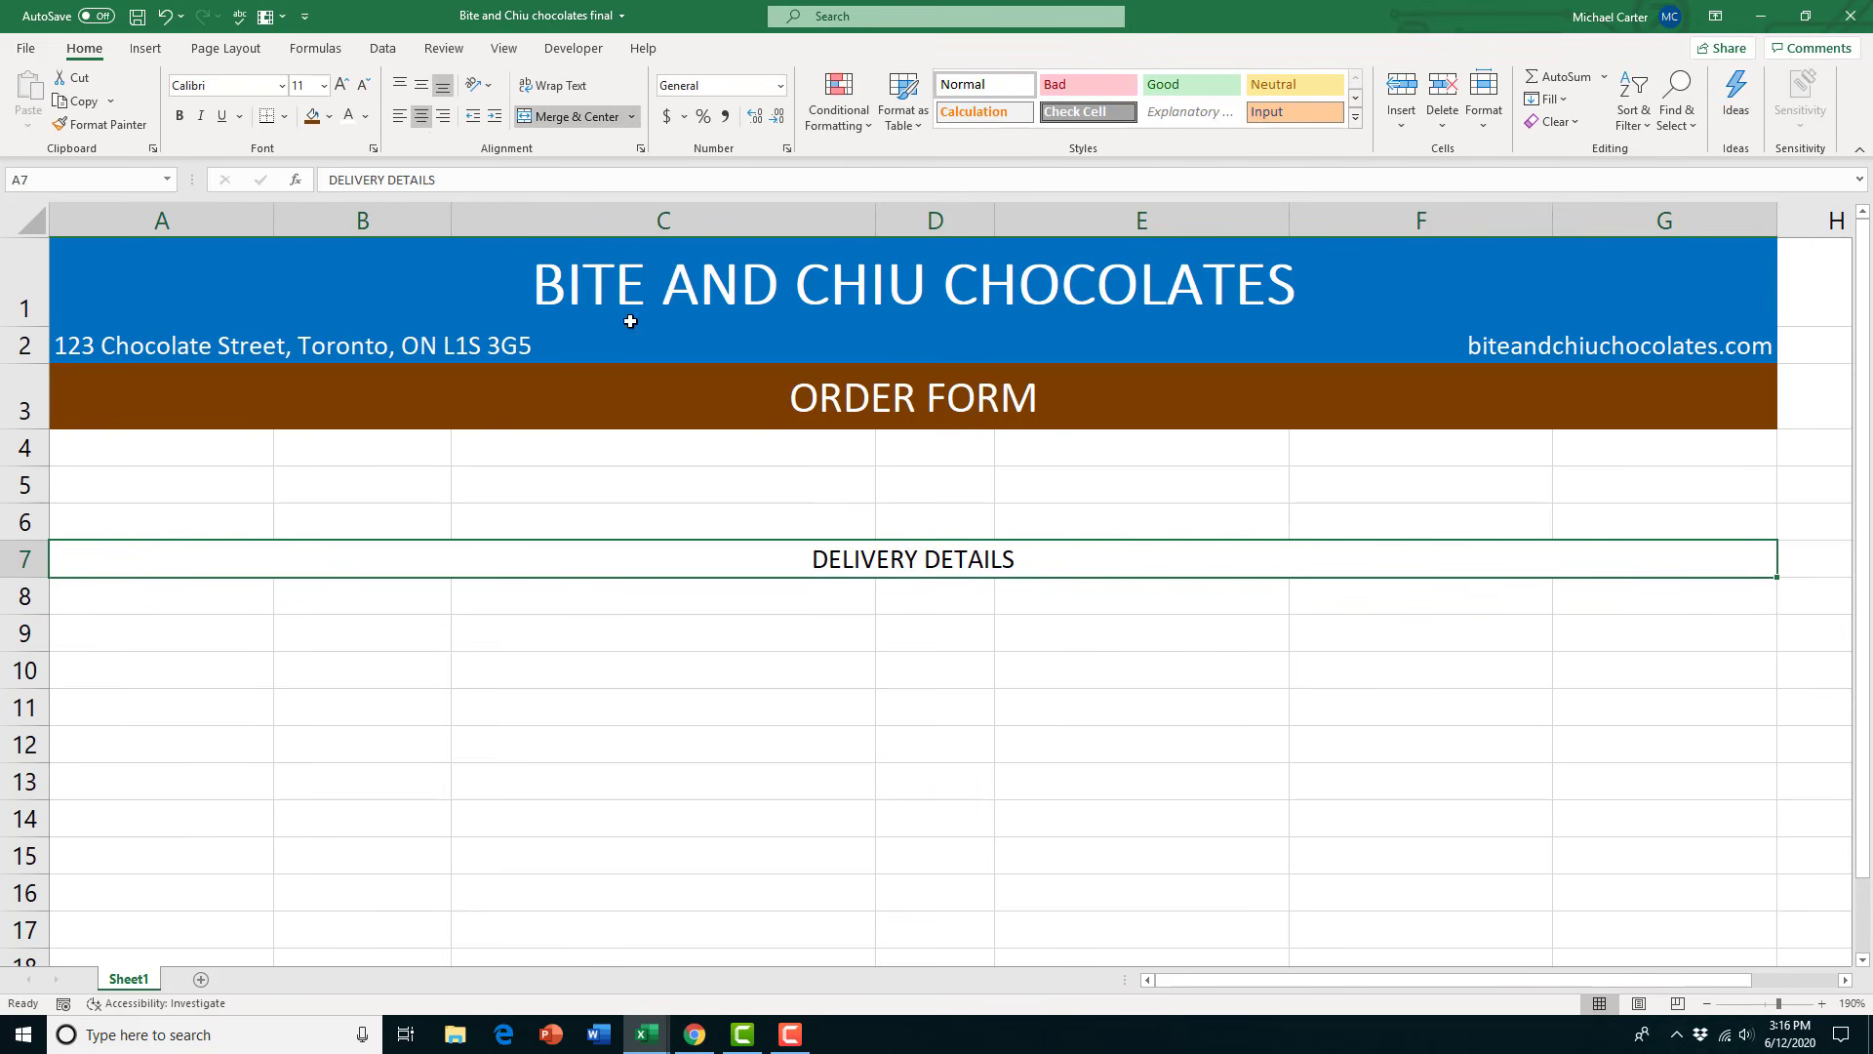
pyautogui.click(422, 89)
pyautogui.click(366, 383)
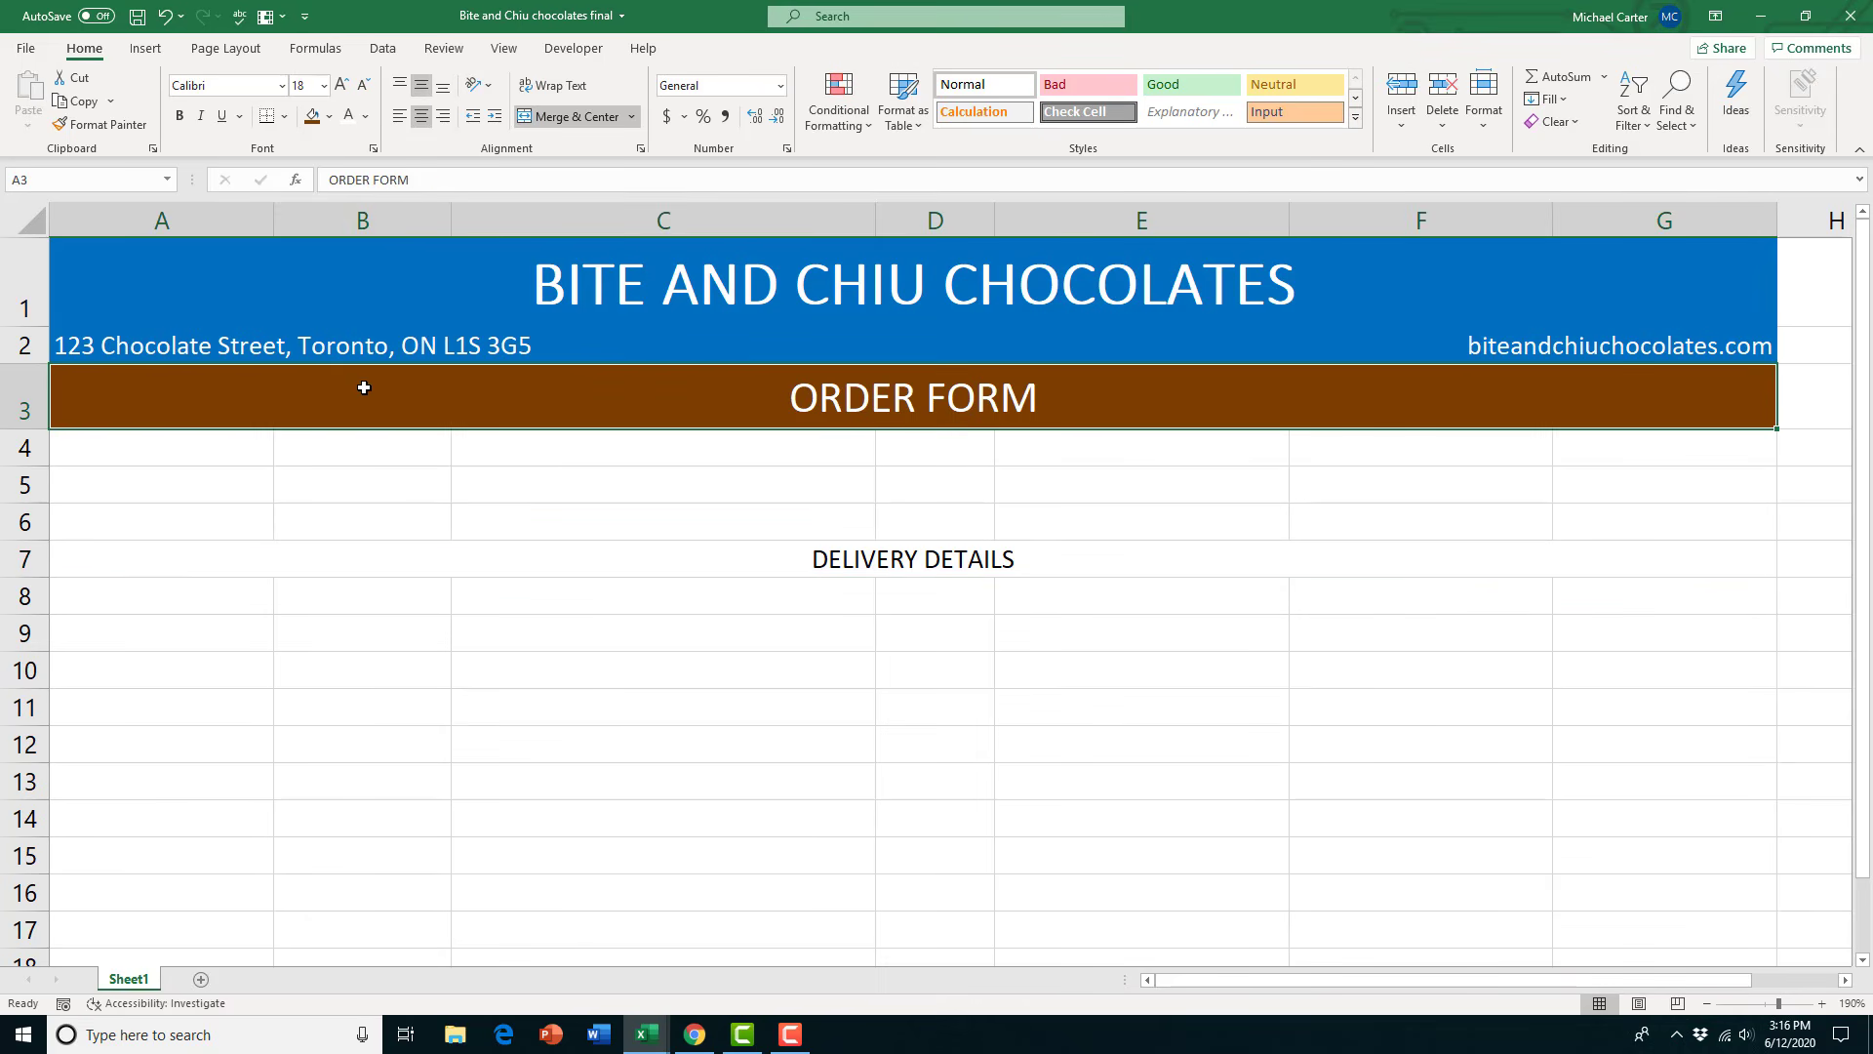
pyautogui.click(129, 133)
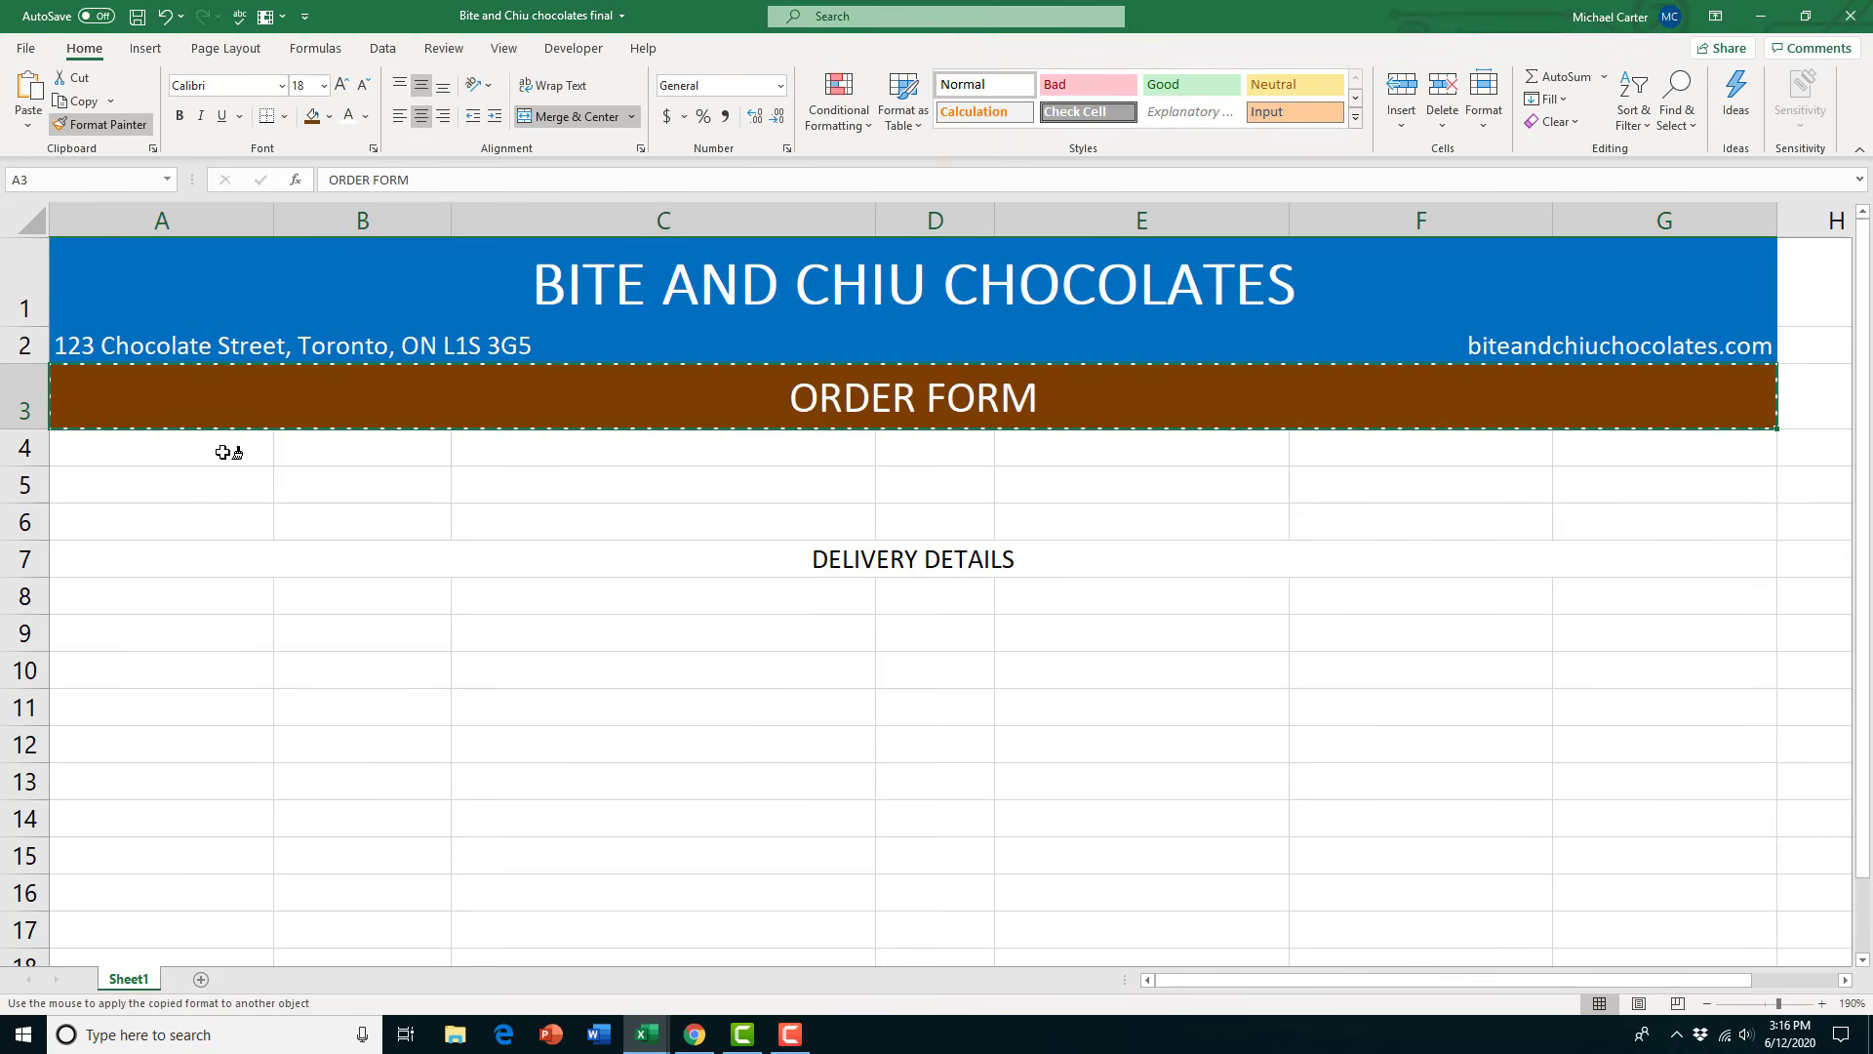
pyautogui.click(185, 564)
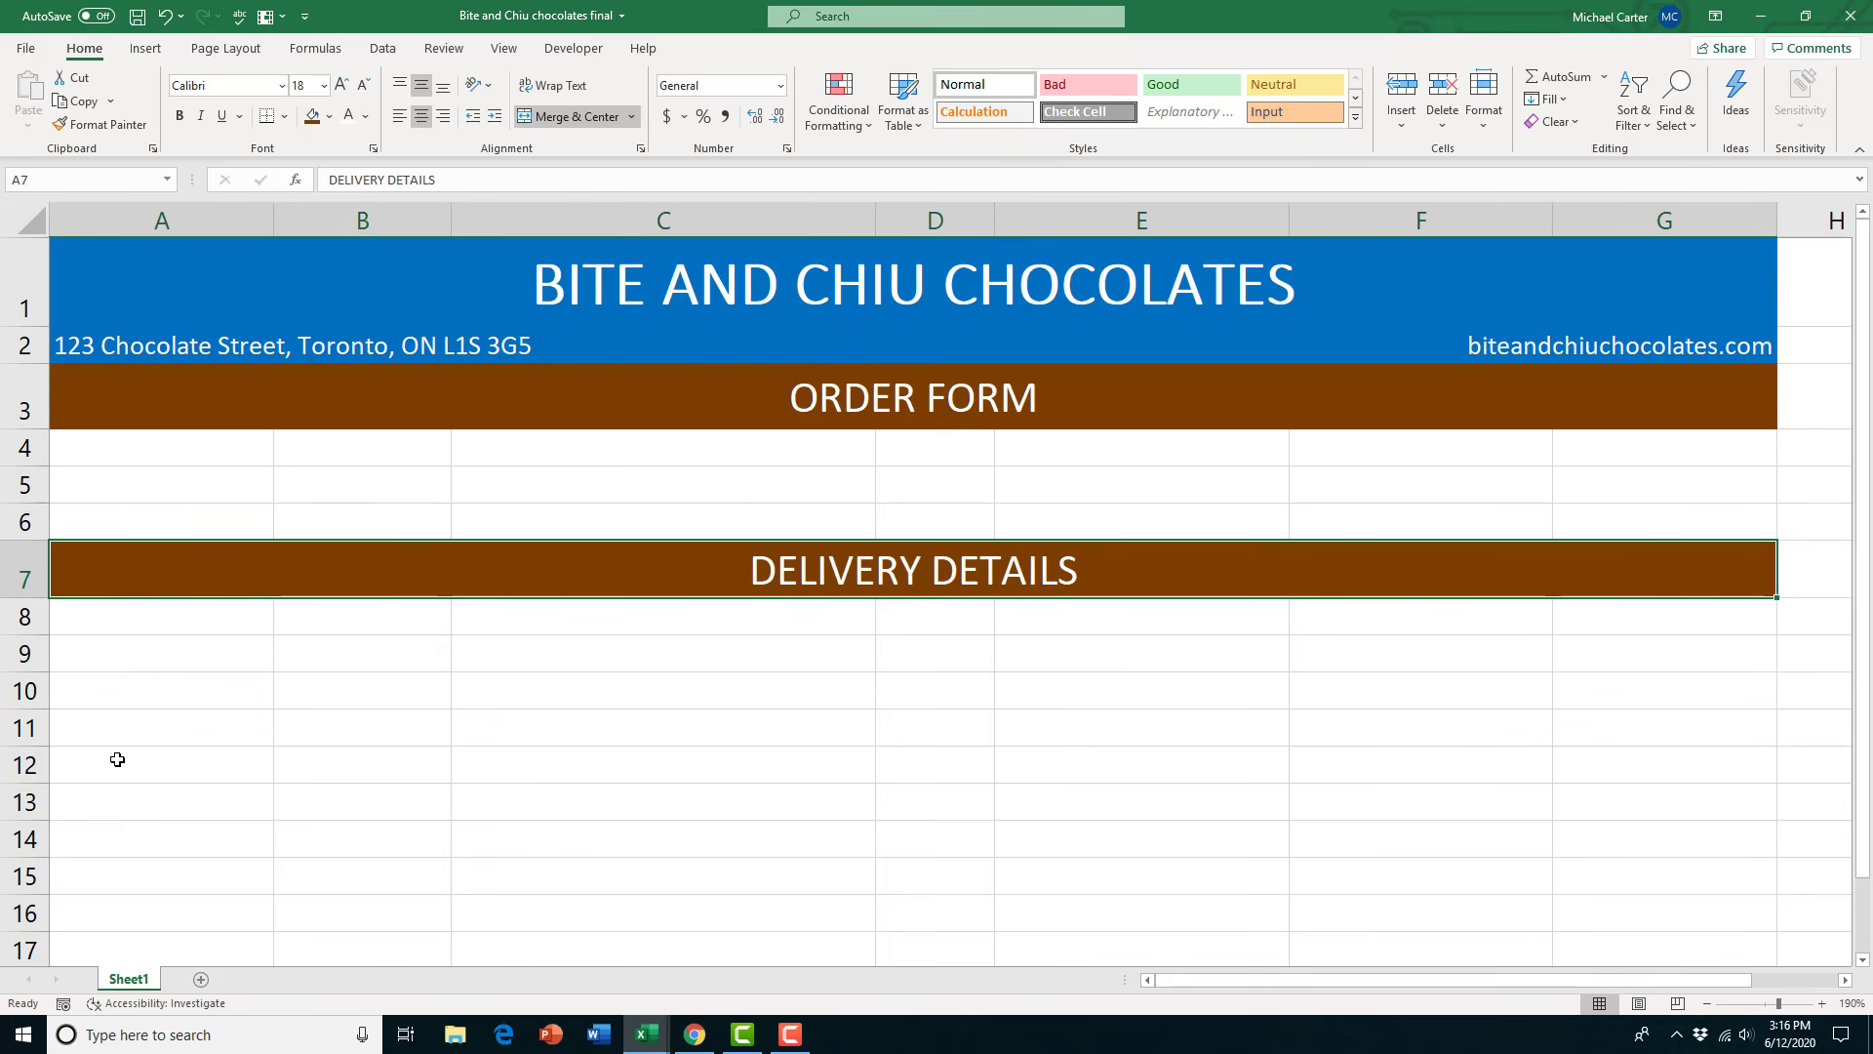
# Merge and center cells A12:G12 and enter the heading ORDER DETAILS SUMMARY
pyautogui.click(117, 759)
pyautogui.moveTo(142, 759); pyautogui.dragTo(1648, 765)
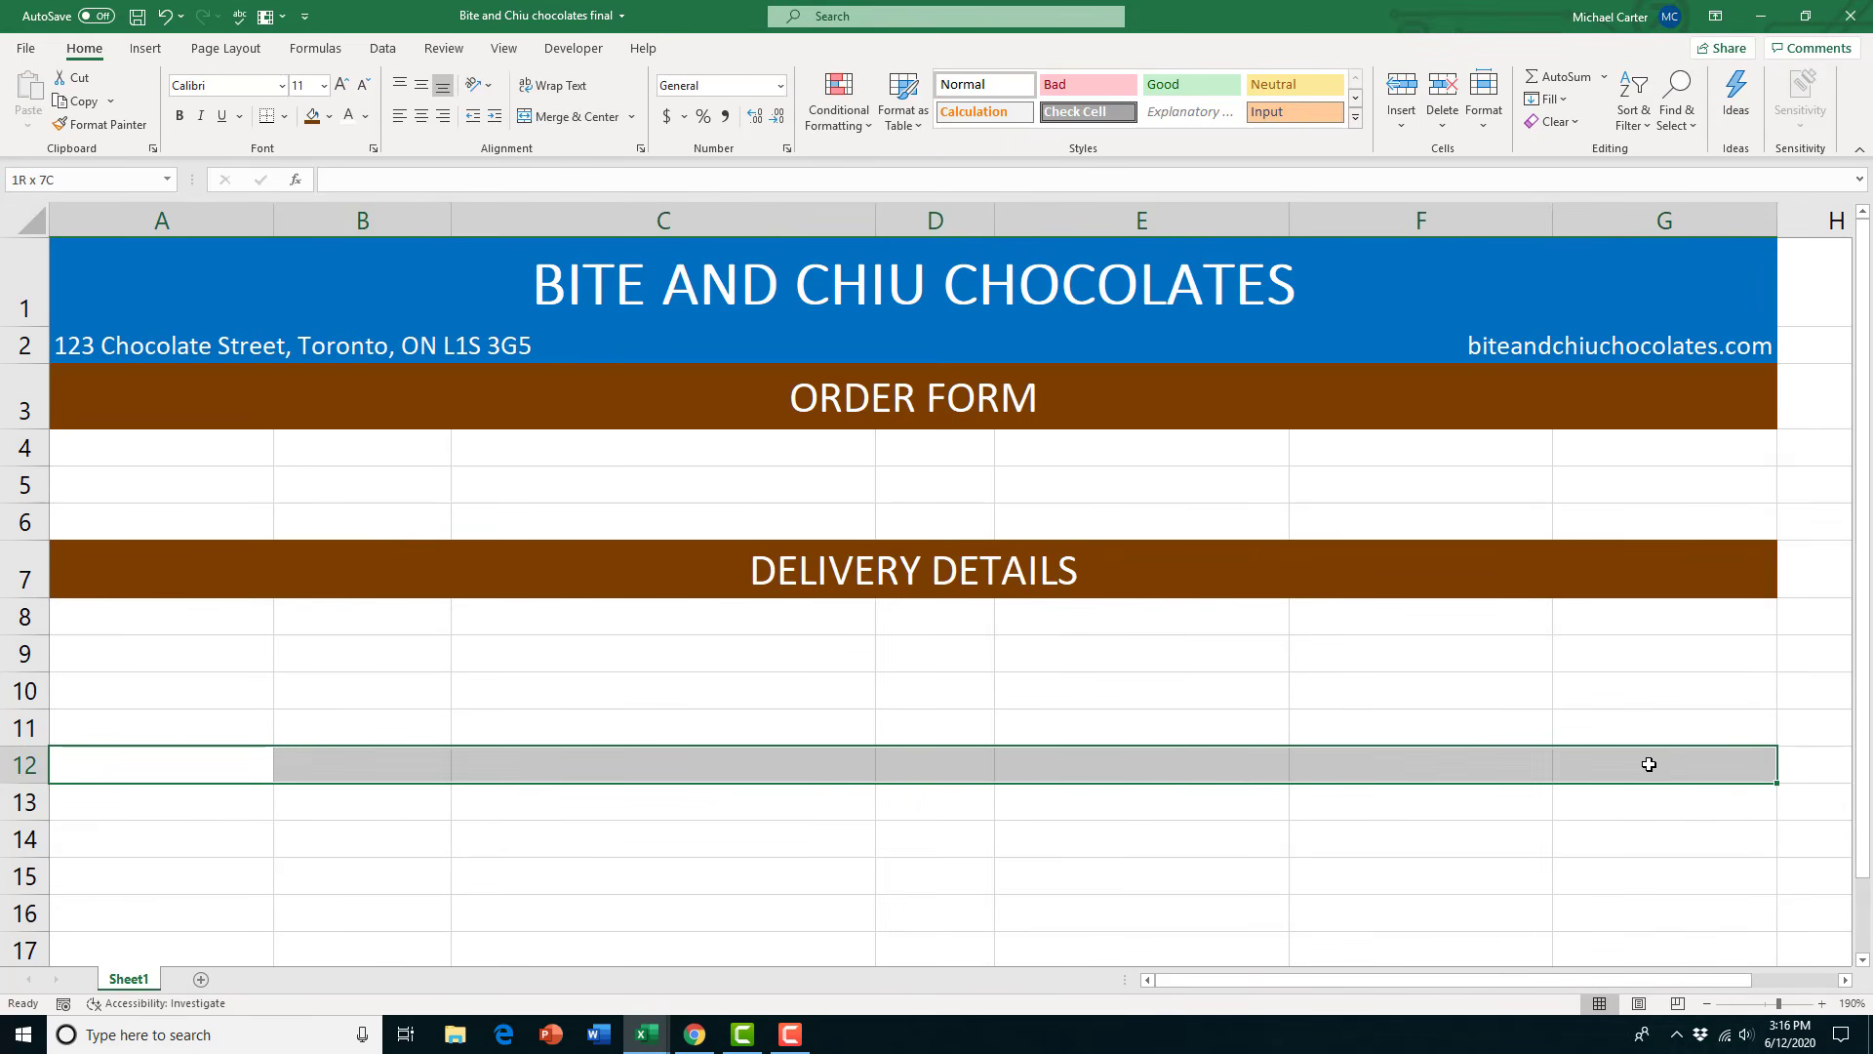
pyautogui.click(578, 118)
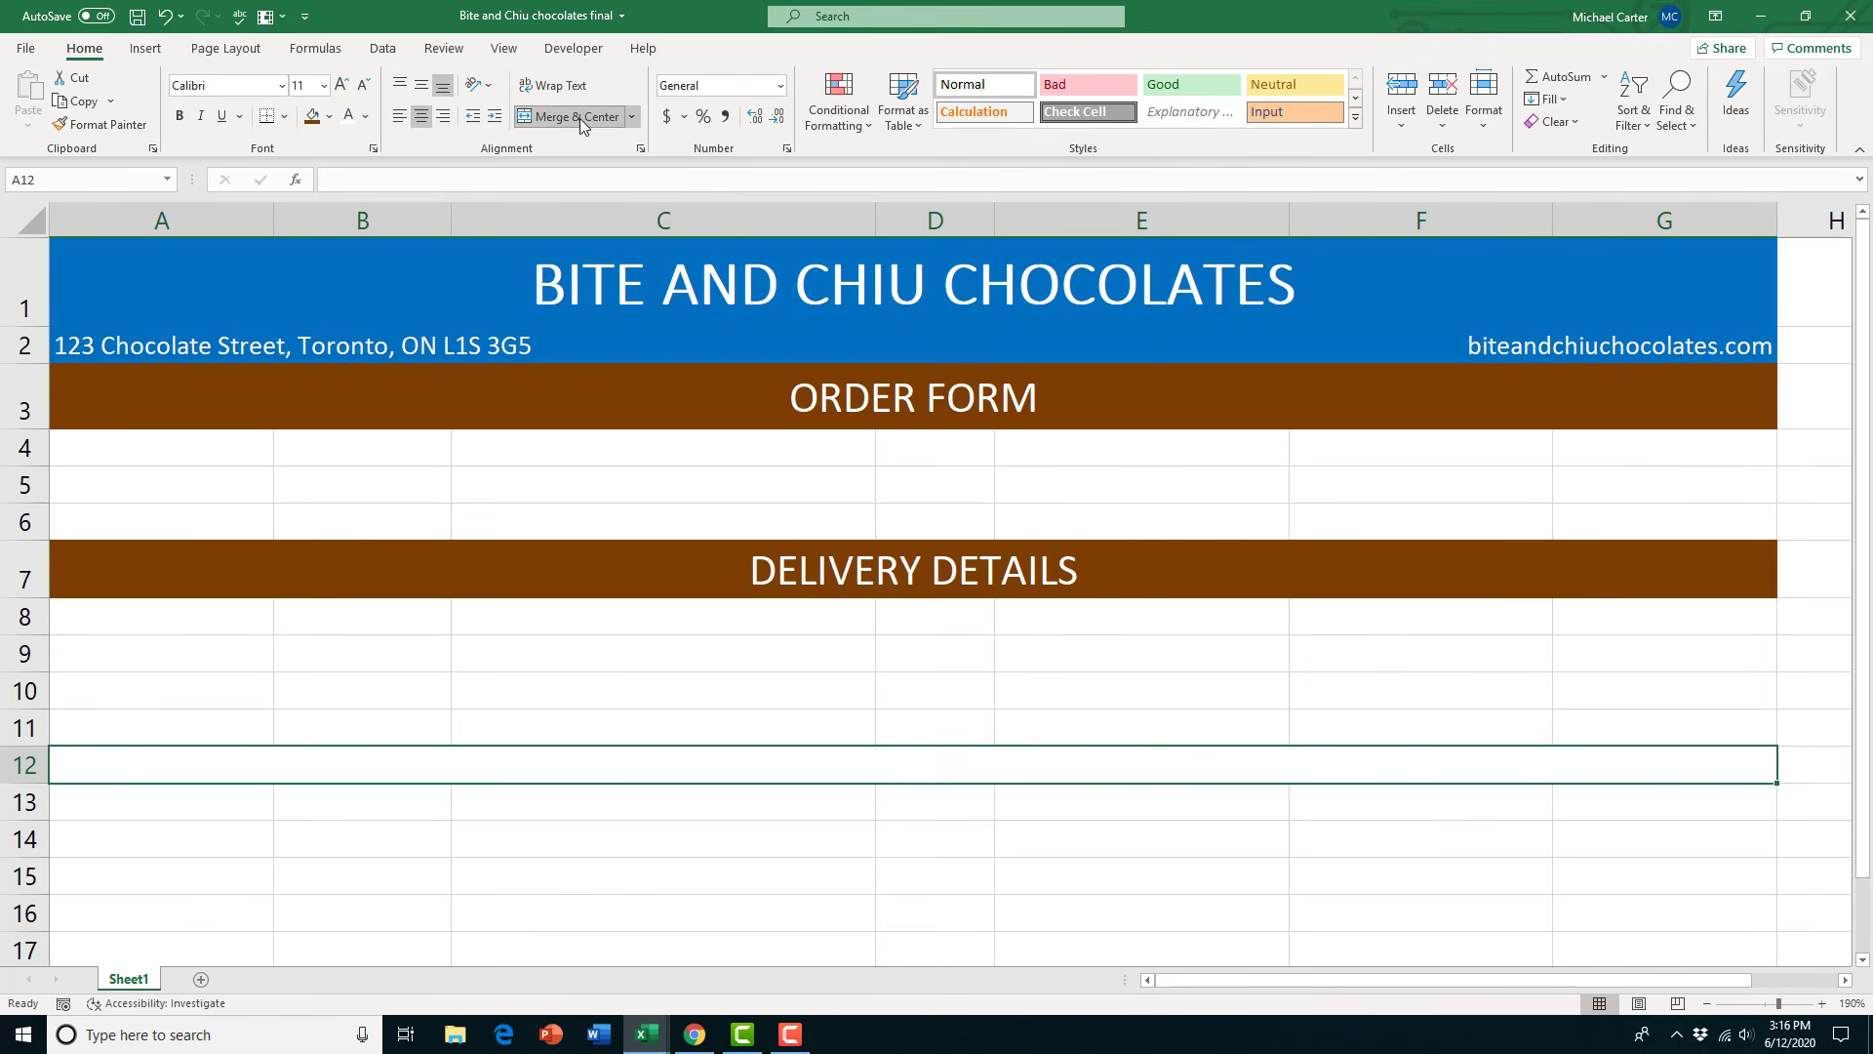
pyautogui.write('ORD')
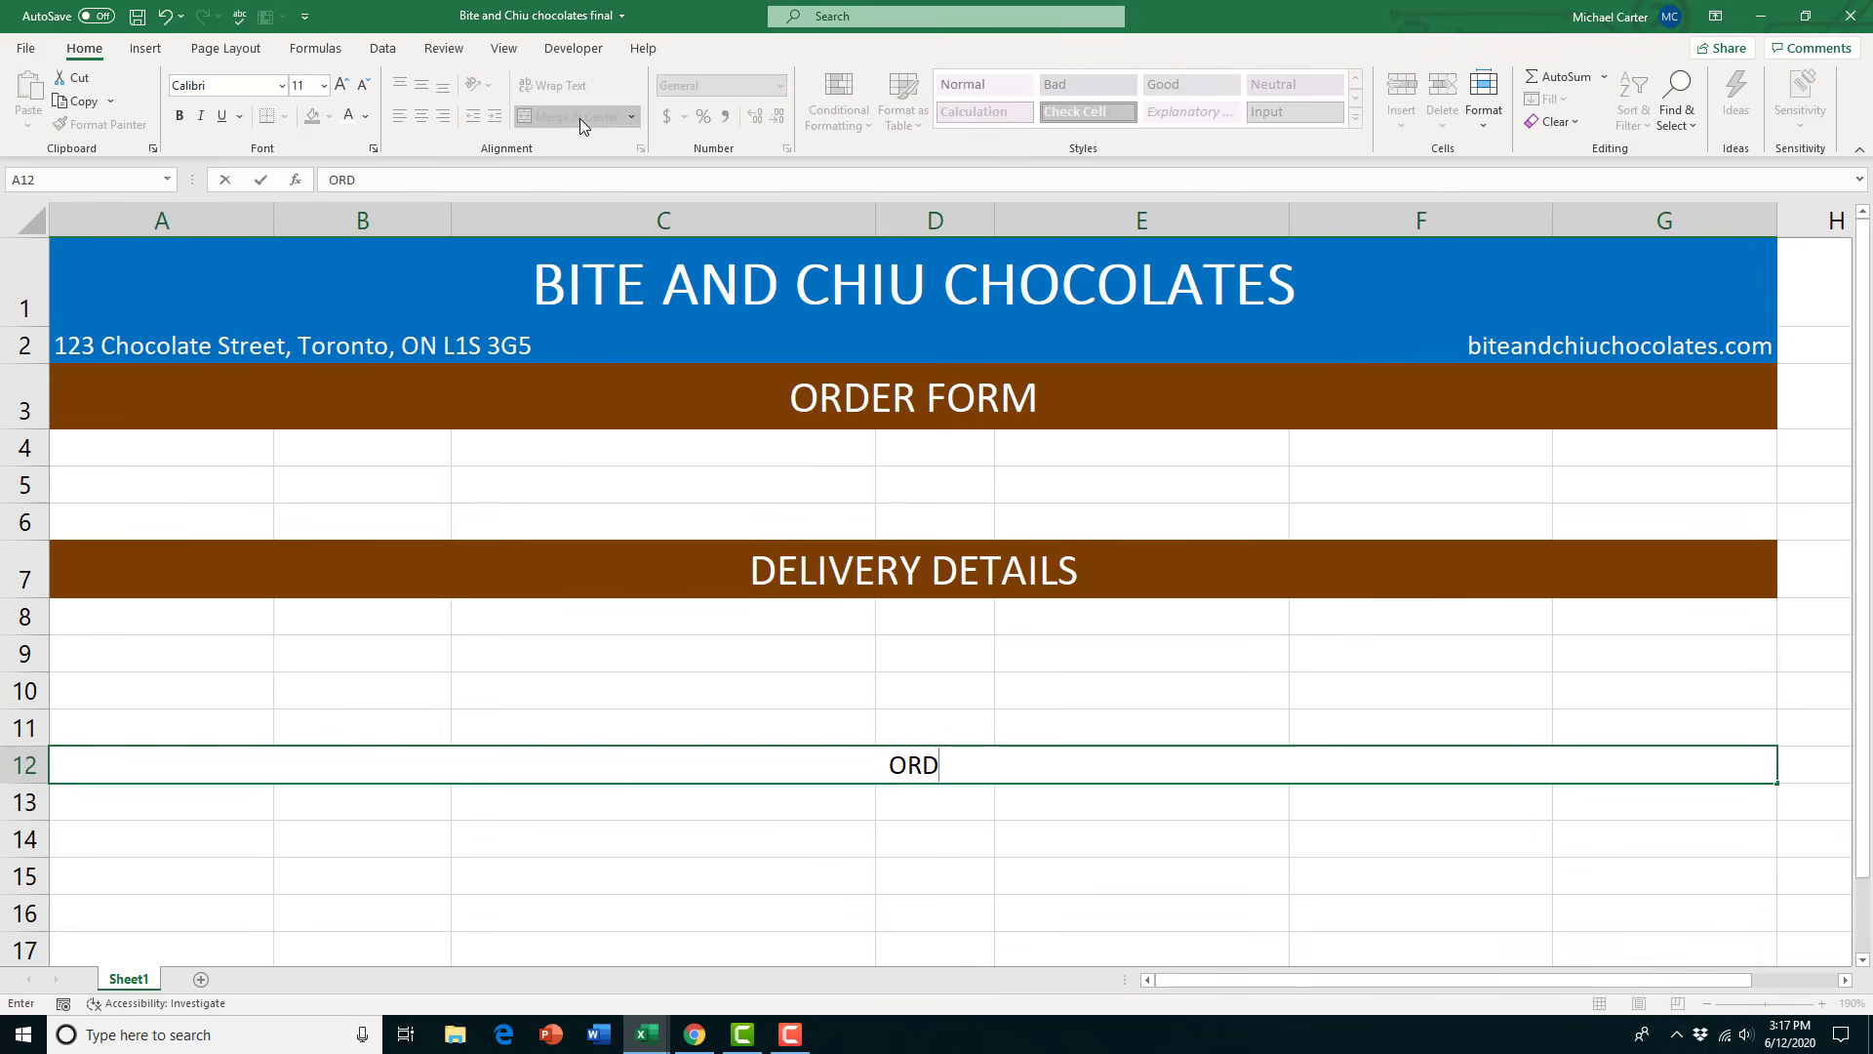
pyautogui.write('ER DET')
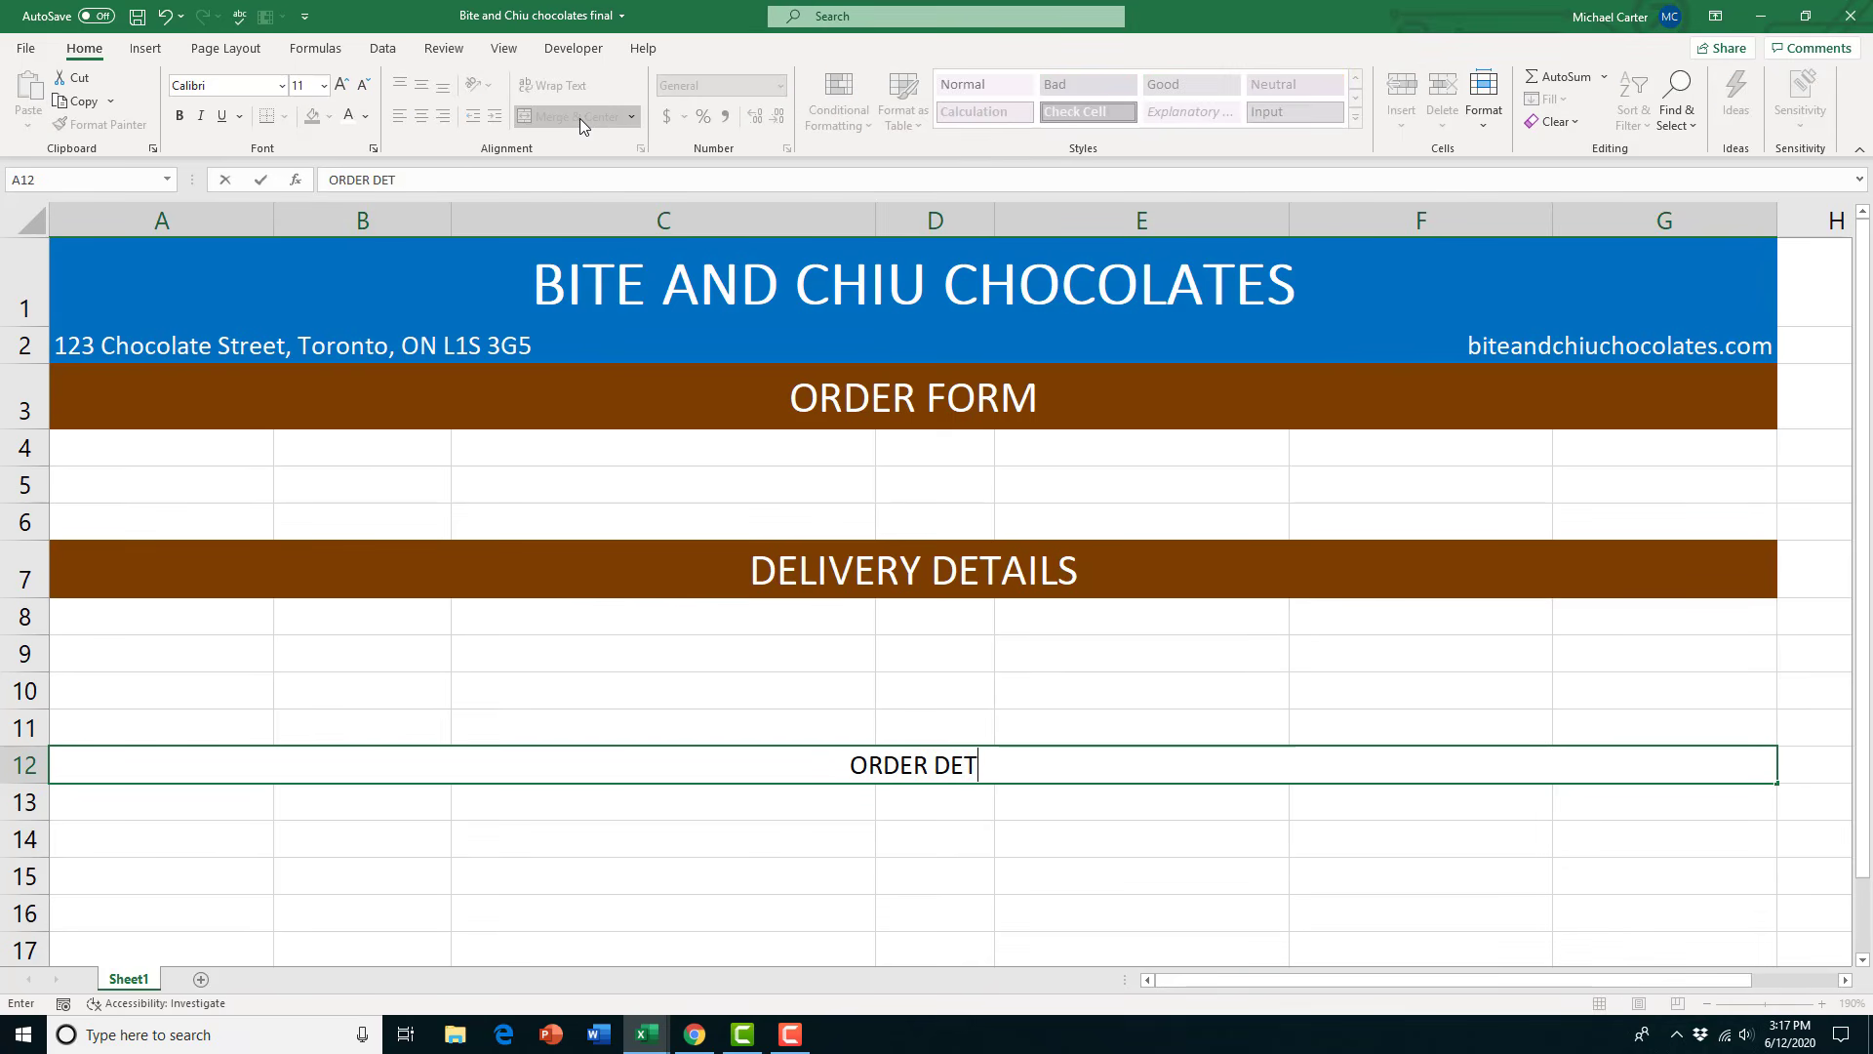
pyautogui.write('AILS SUMMARY')
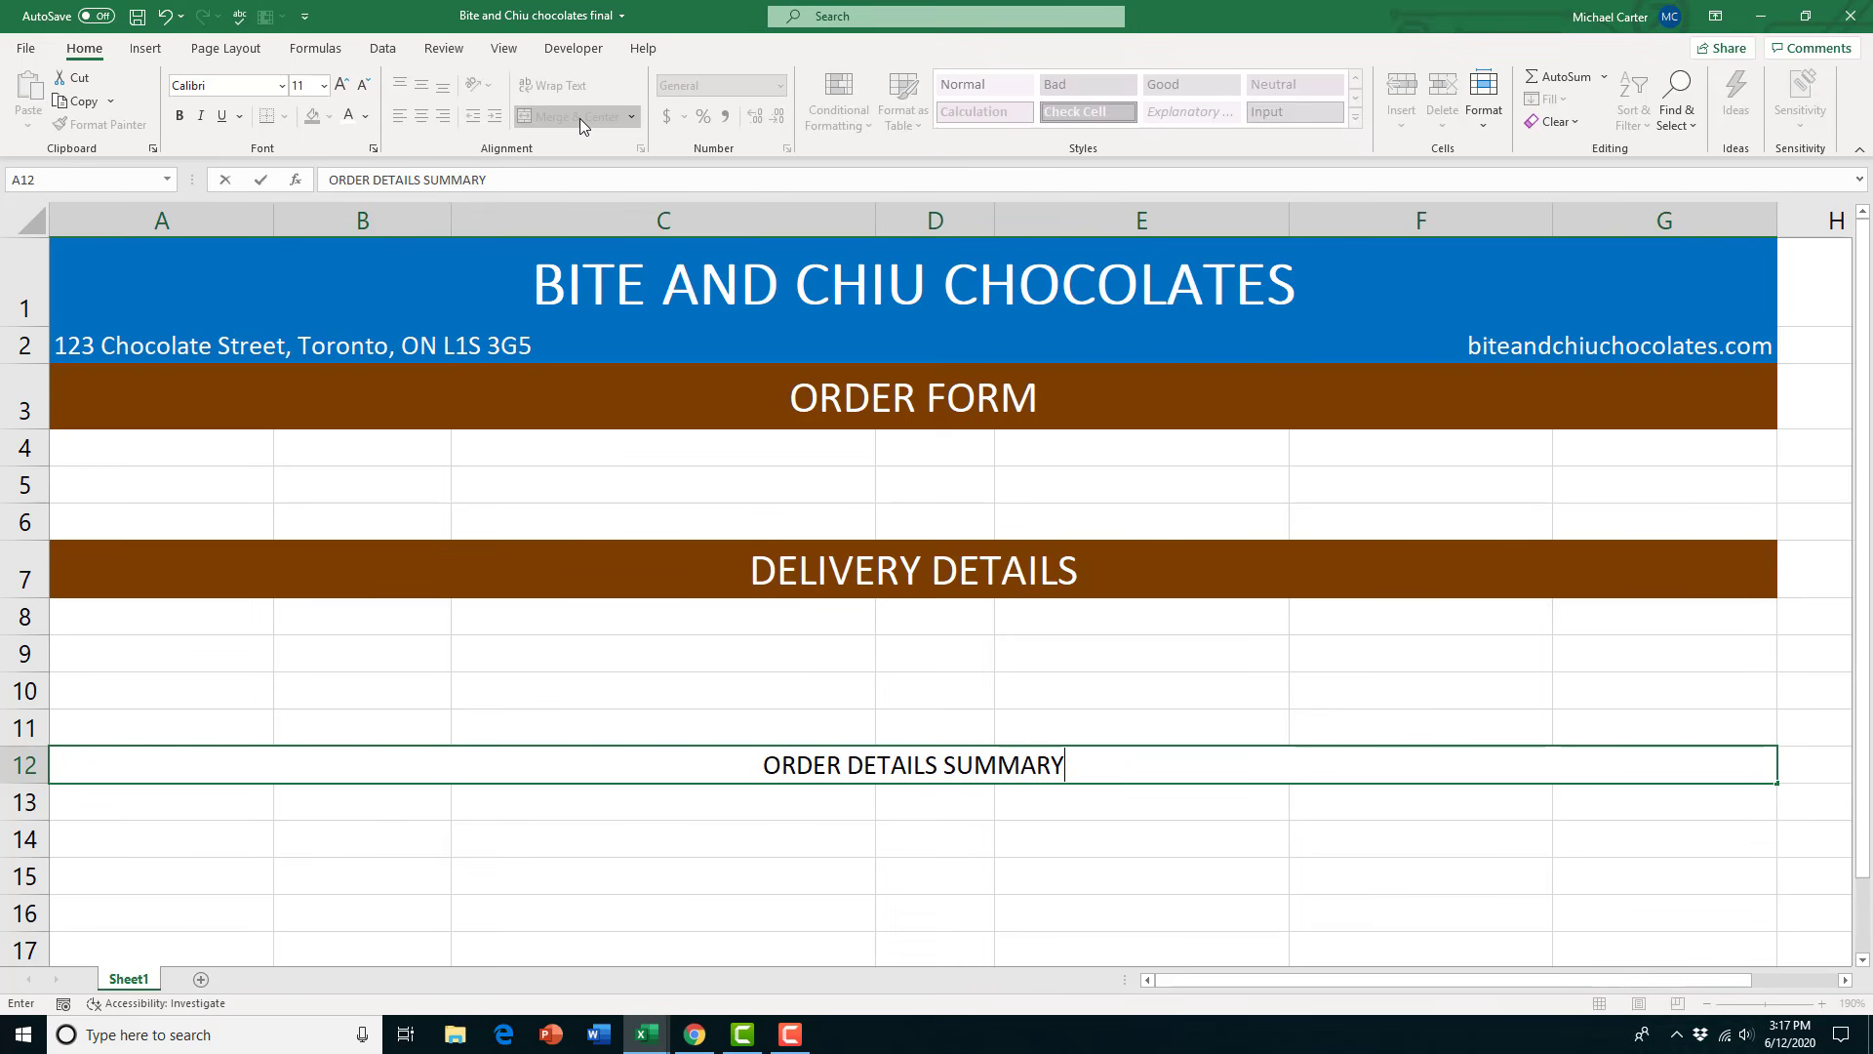
pyautogui.press('Return')
# Copy the DELIVERY DETAILS heading's formatting onto the ORDER DETAILS SUMMARY heading with Format Painter
pyautogui.click(628, 577)
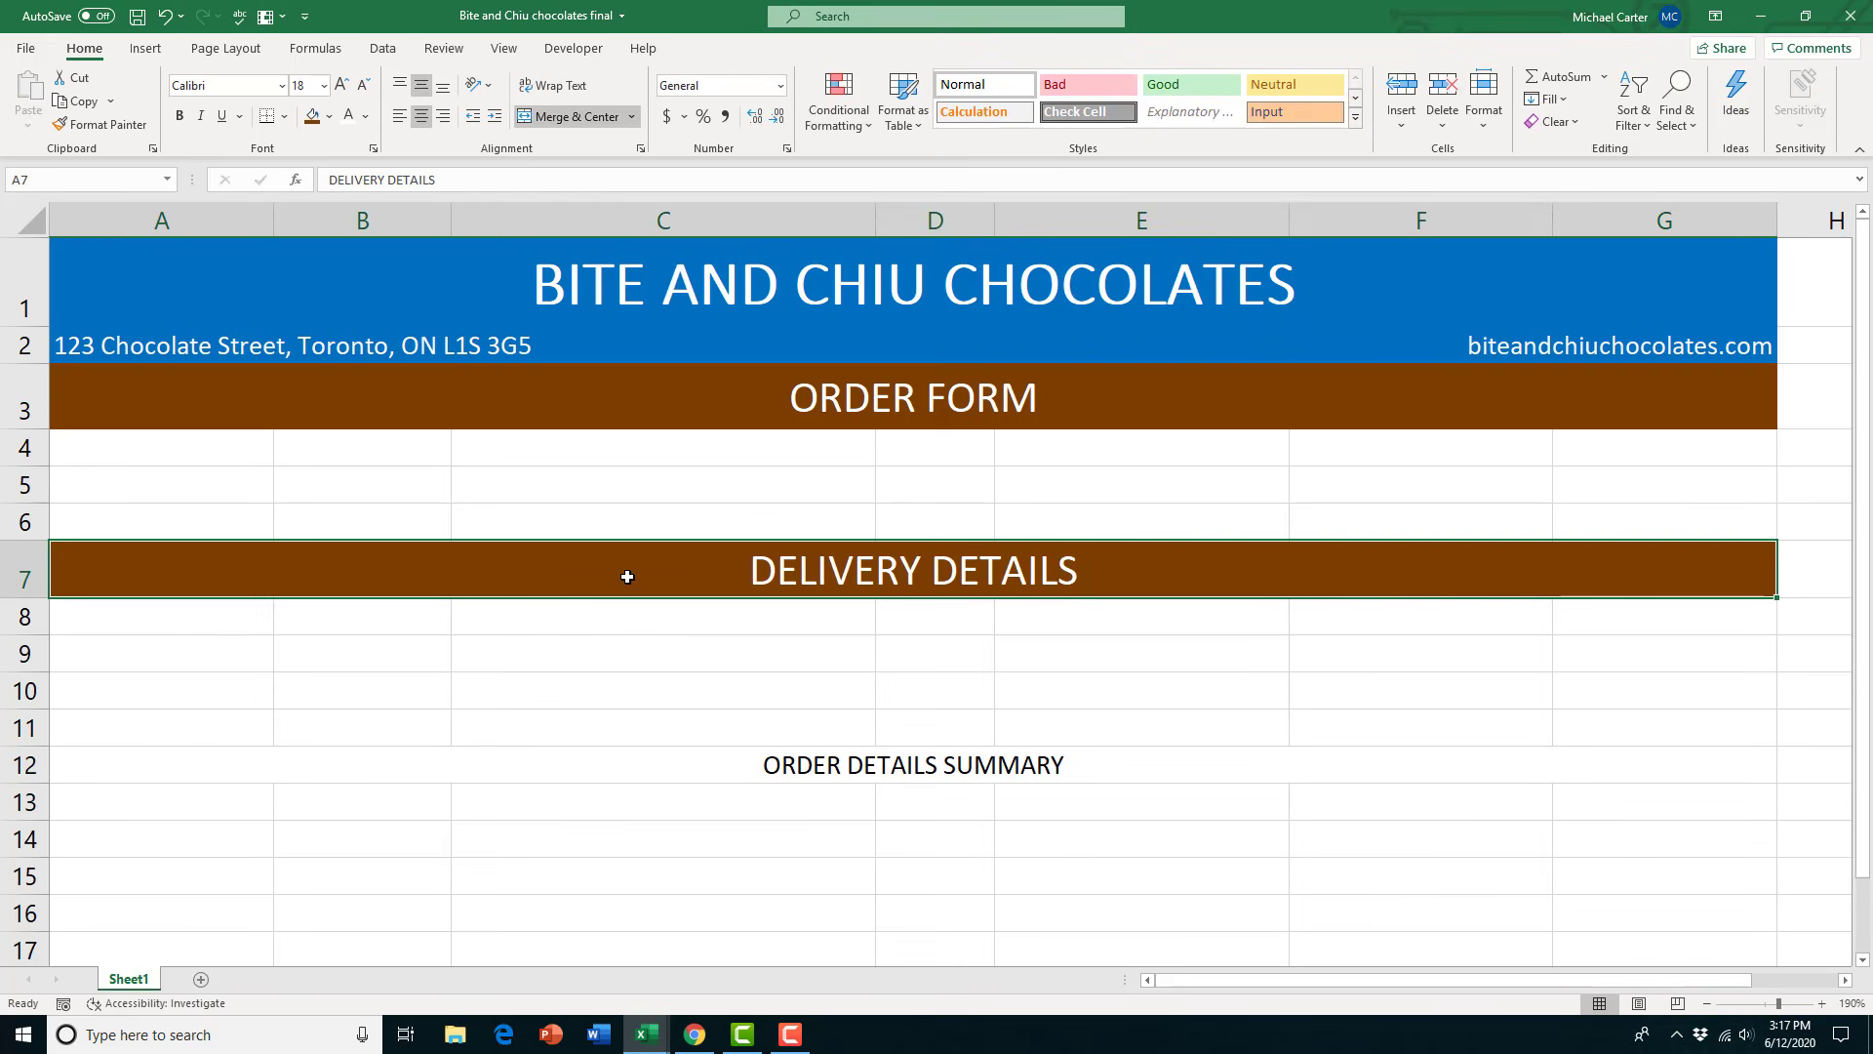
pyautogui.click(127, 124)
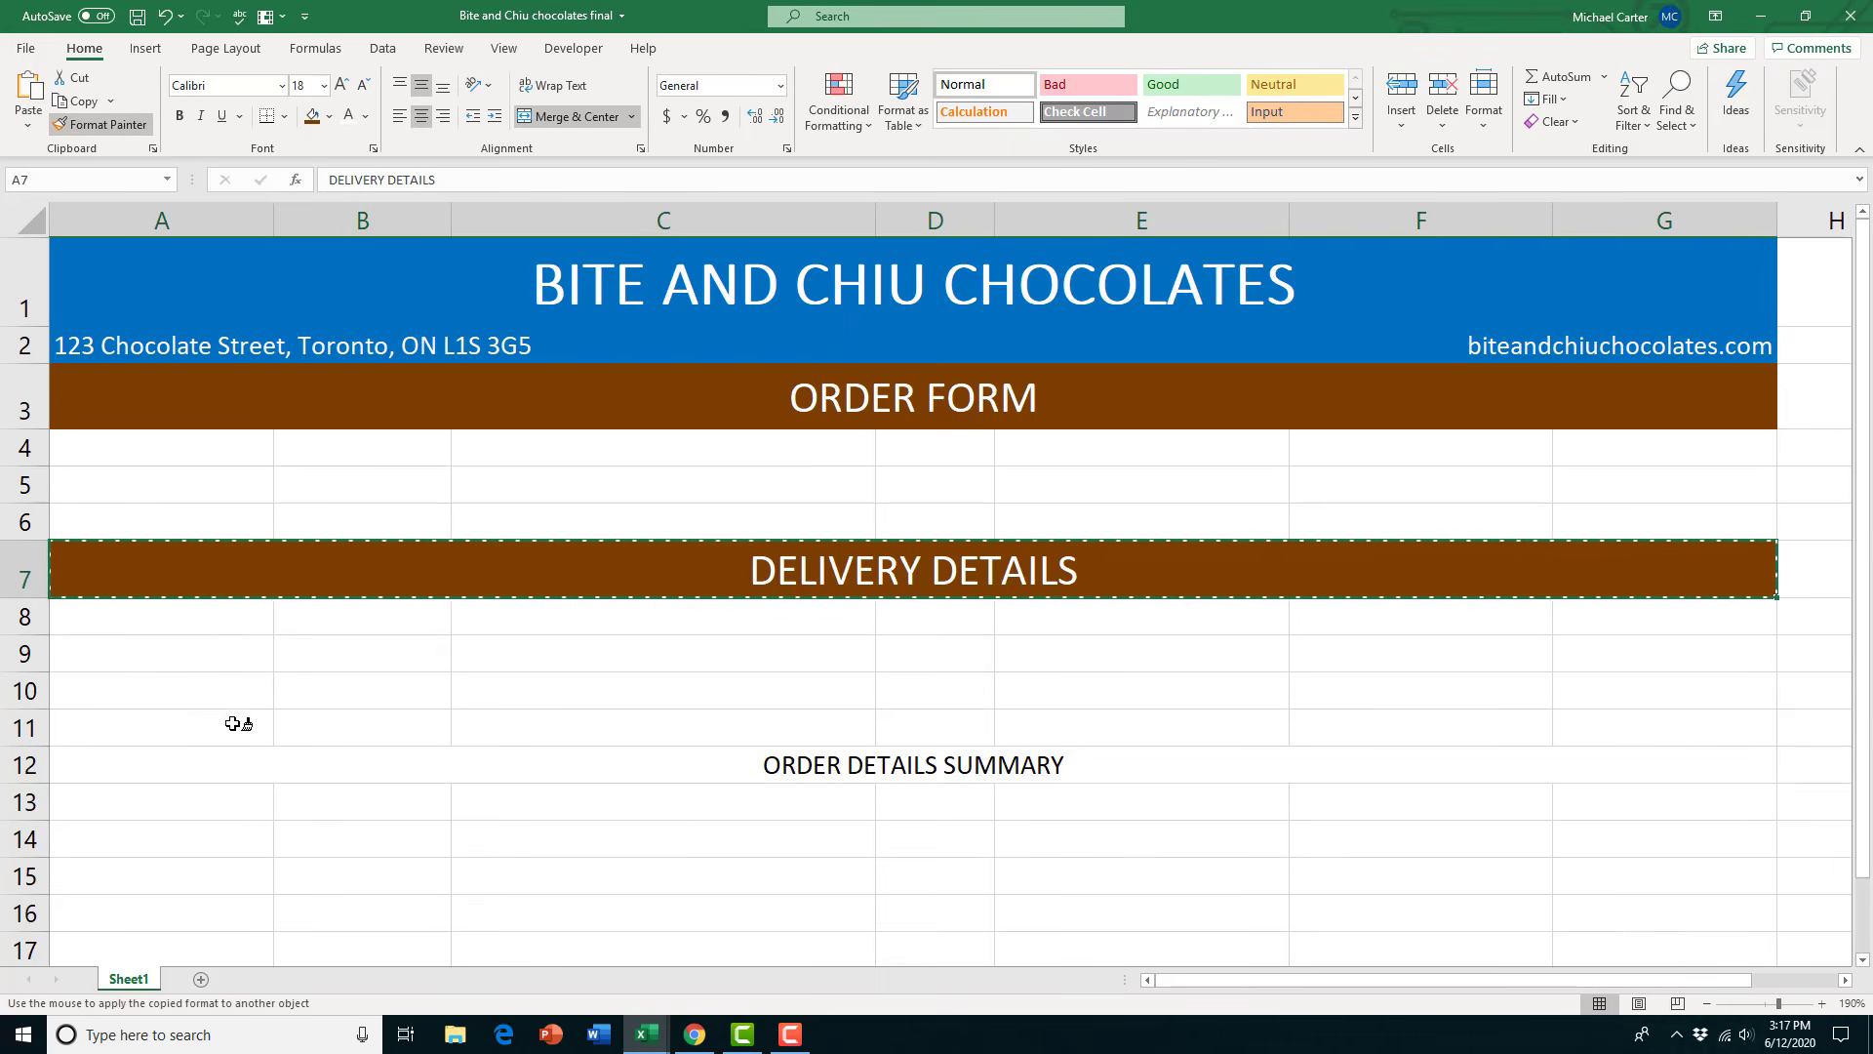
pyautogui.click(137, 762)
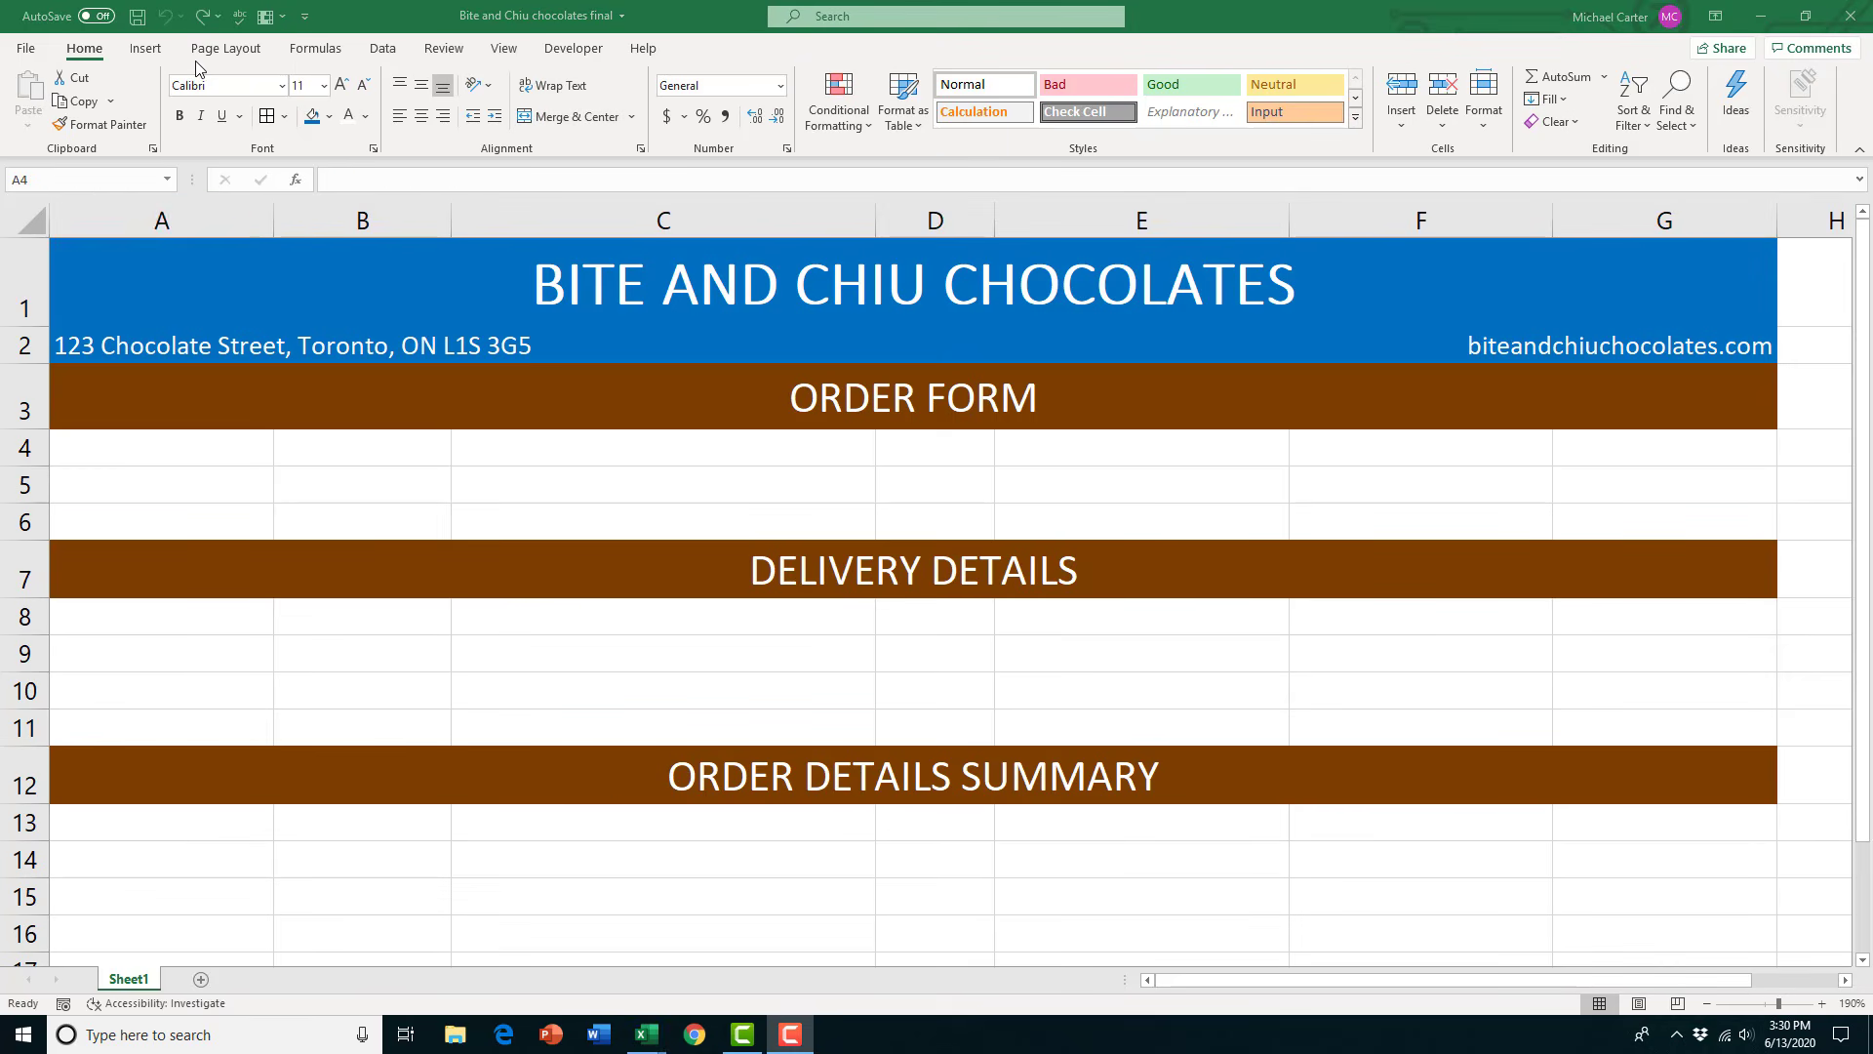
# Redo the label entries Order date, Order ID and Purchase Order in A4:A6, and Date, Sales Representative and Account Number in E4:E6
pyautogui.click(195, 456)
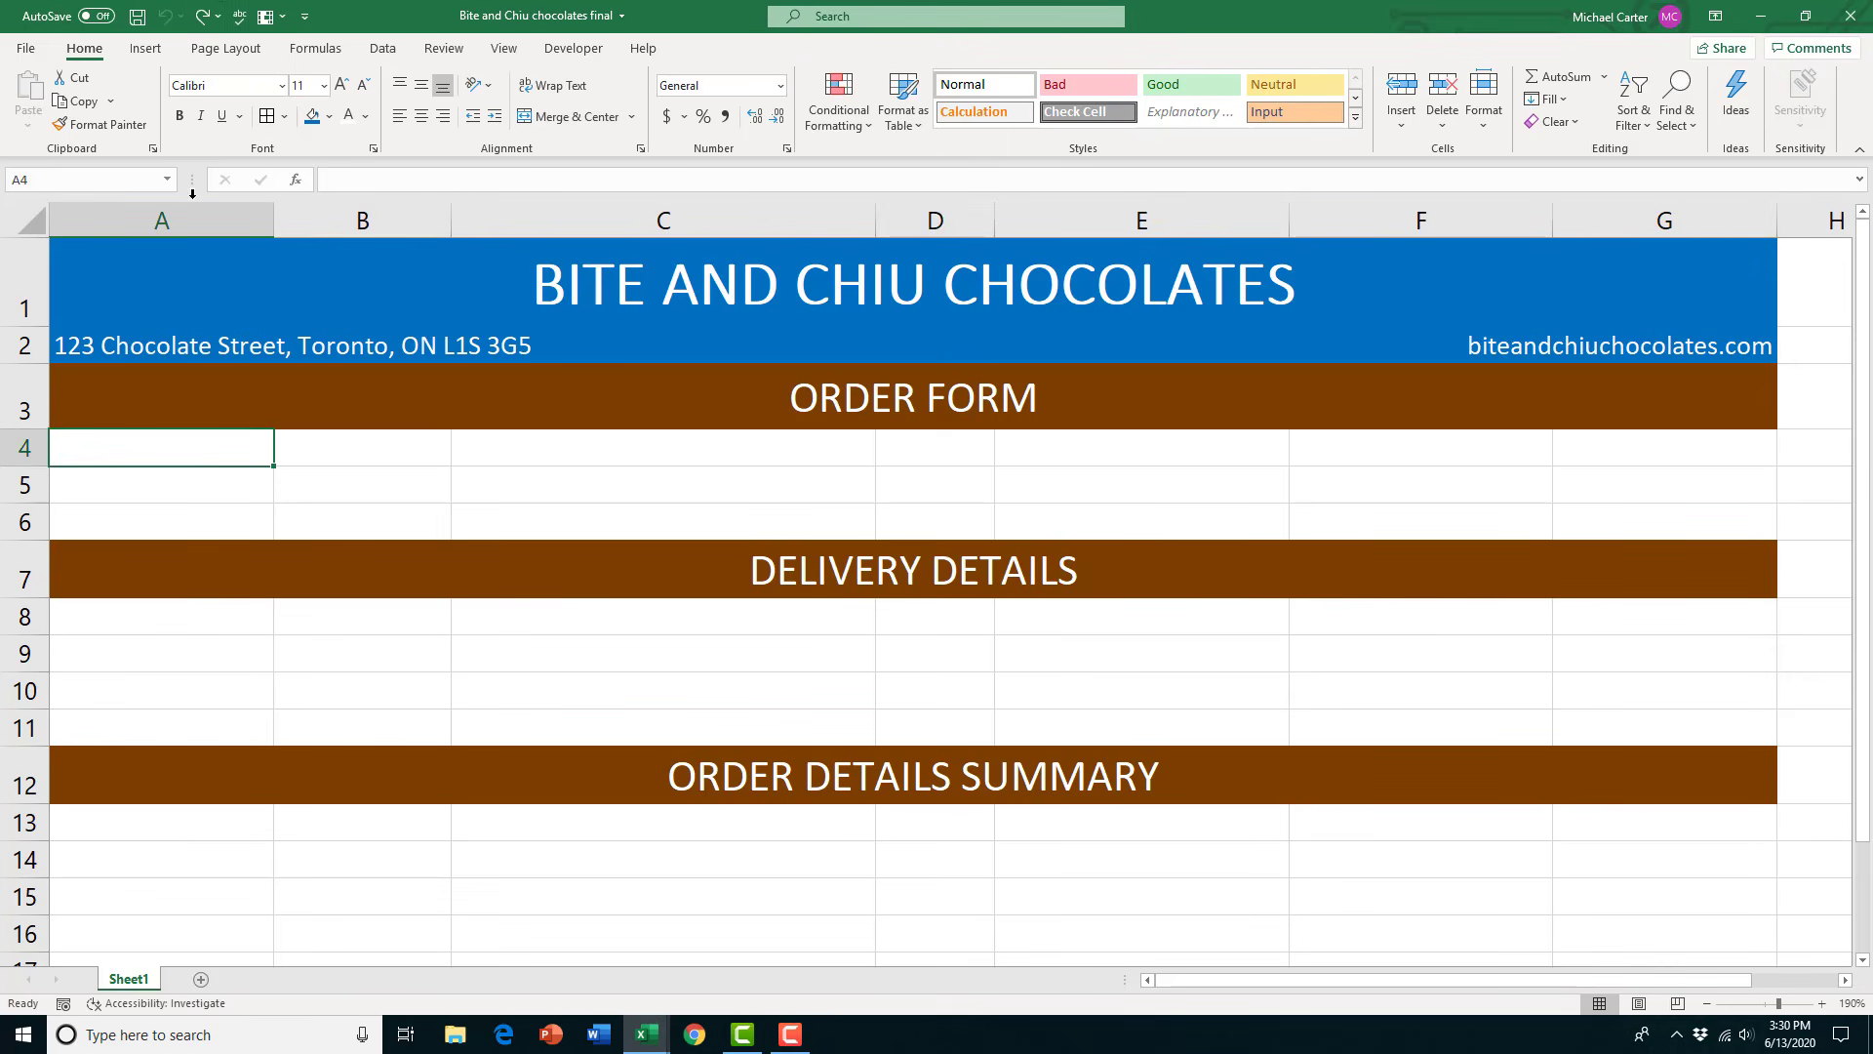
pyautogui.click(202, 16)
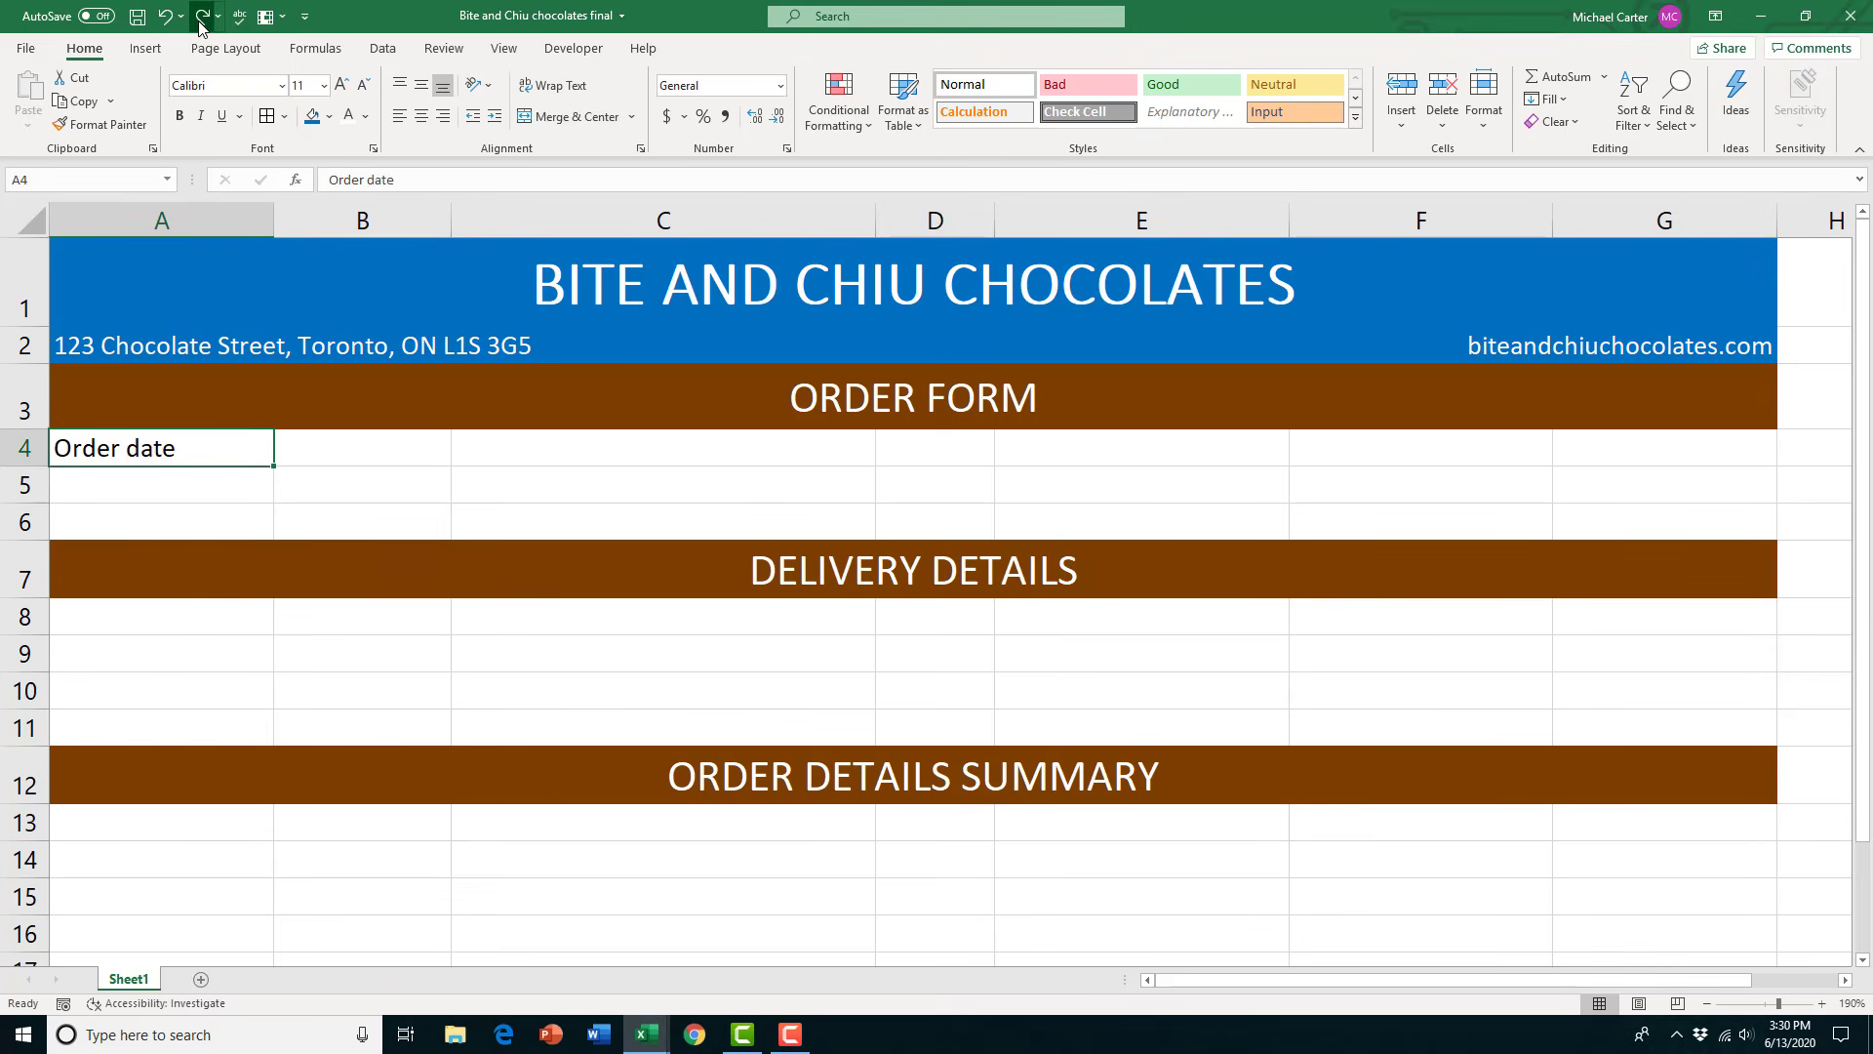
pyautogui.click(202, 17)
pyautogui.click(202, 17)
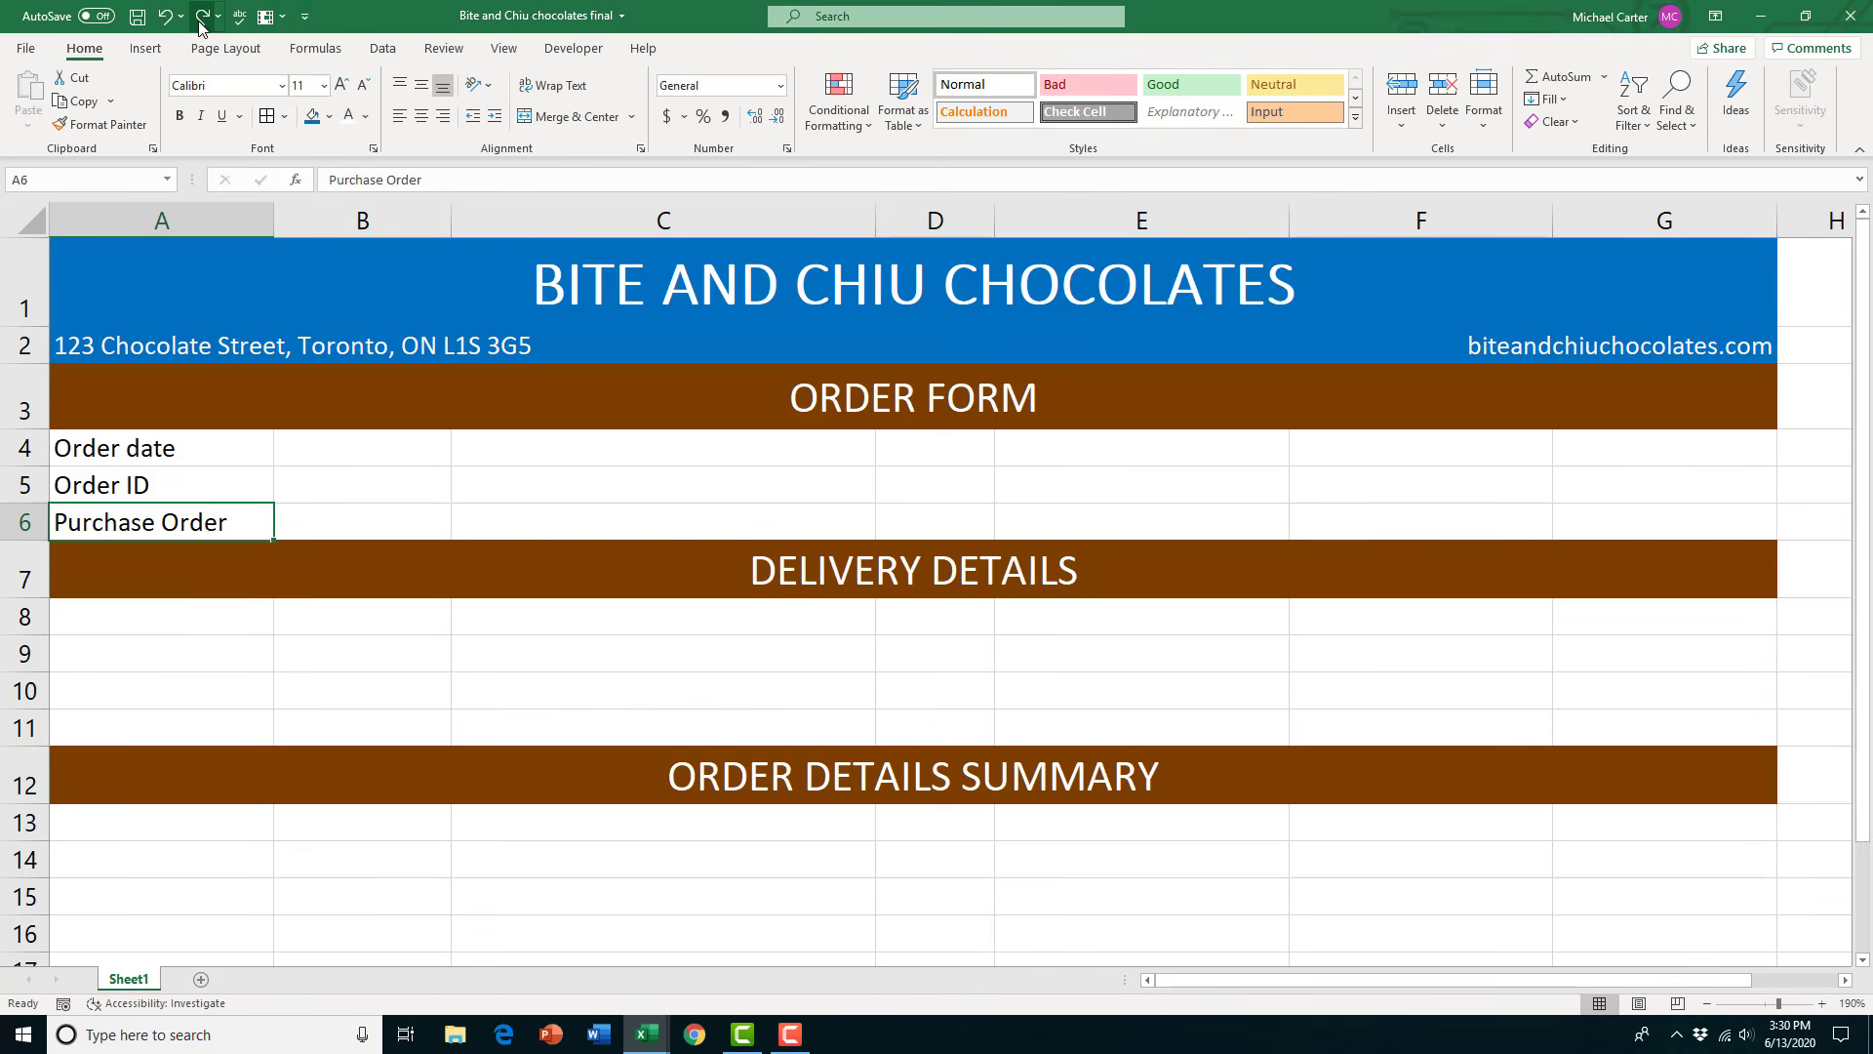
pyautogui.click(202, 16)
pyautogui.click(202, 16)
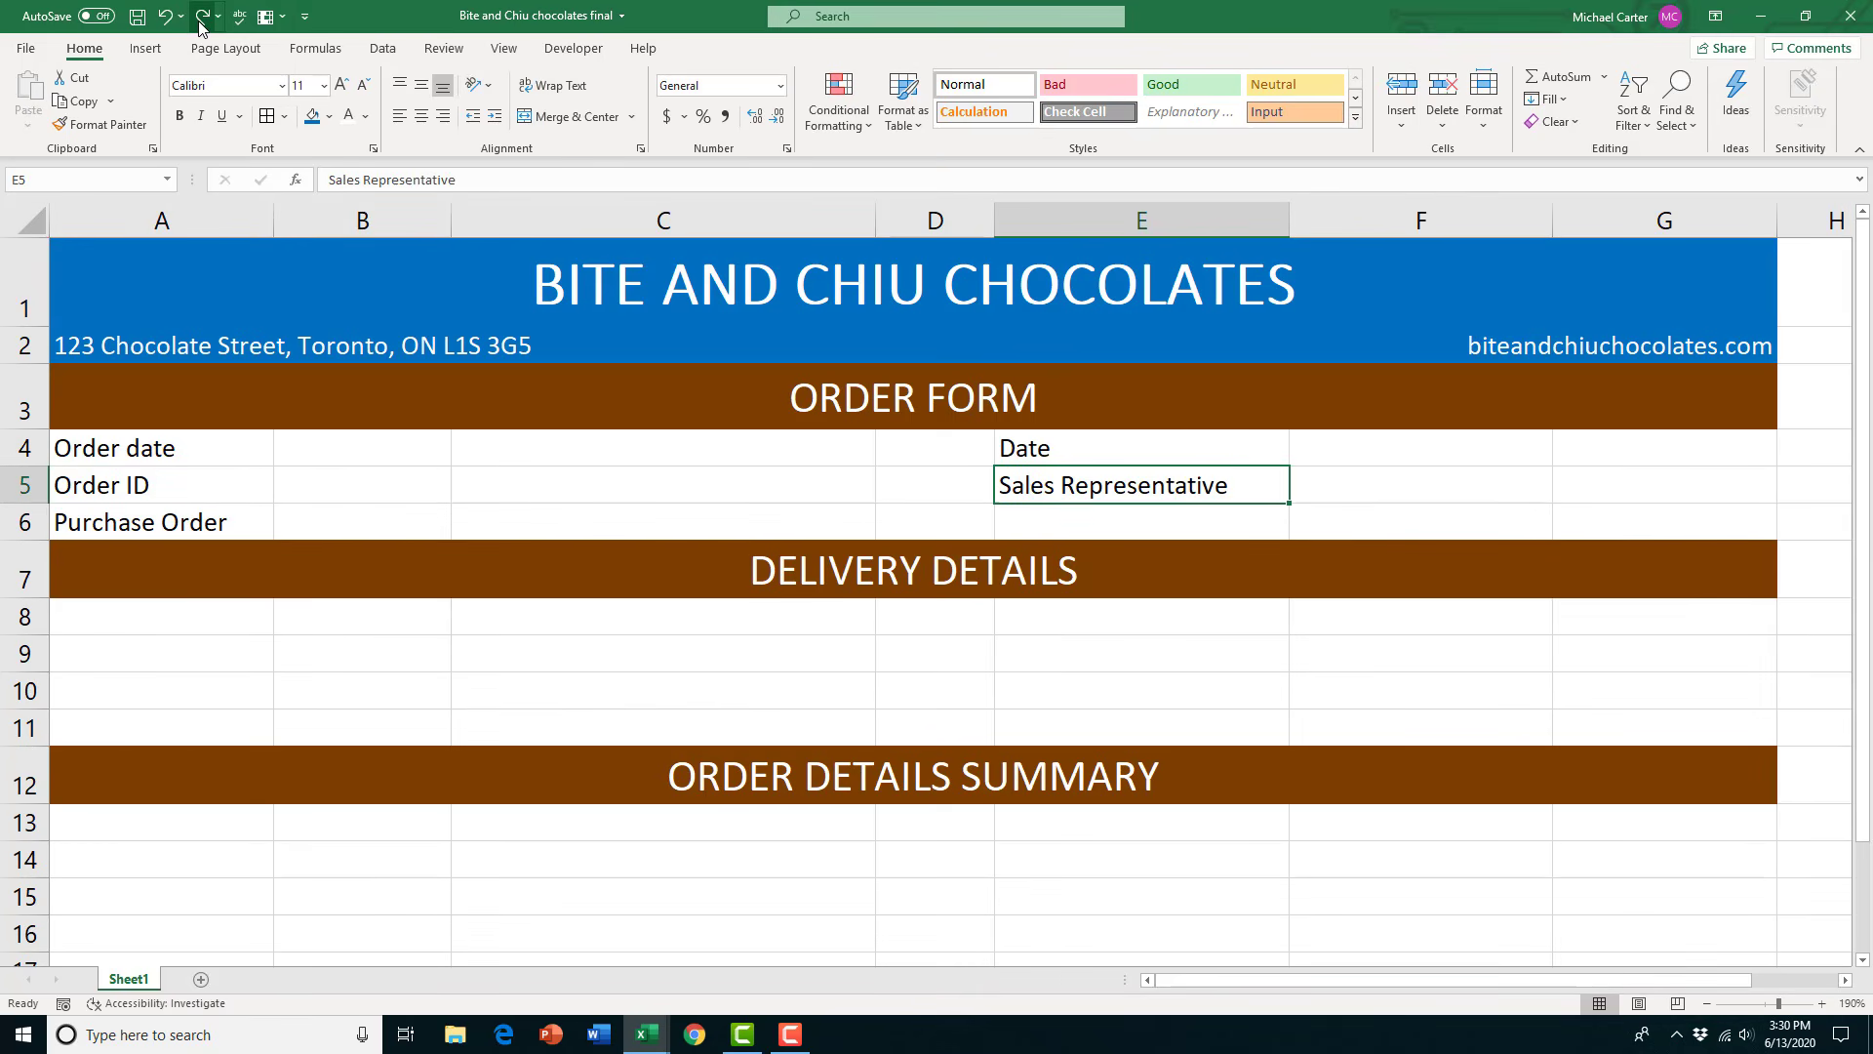
pyautogui.click(202, 17)
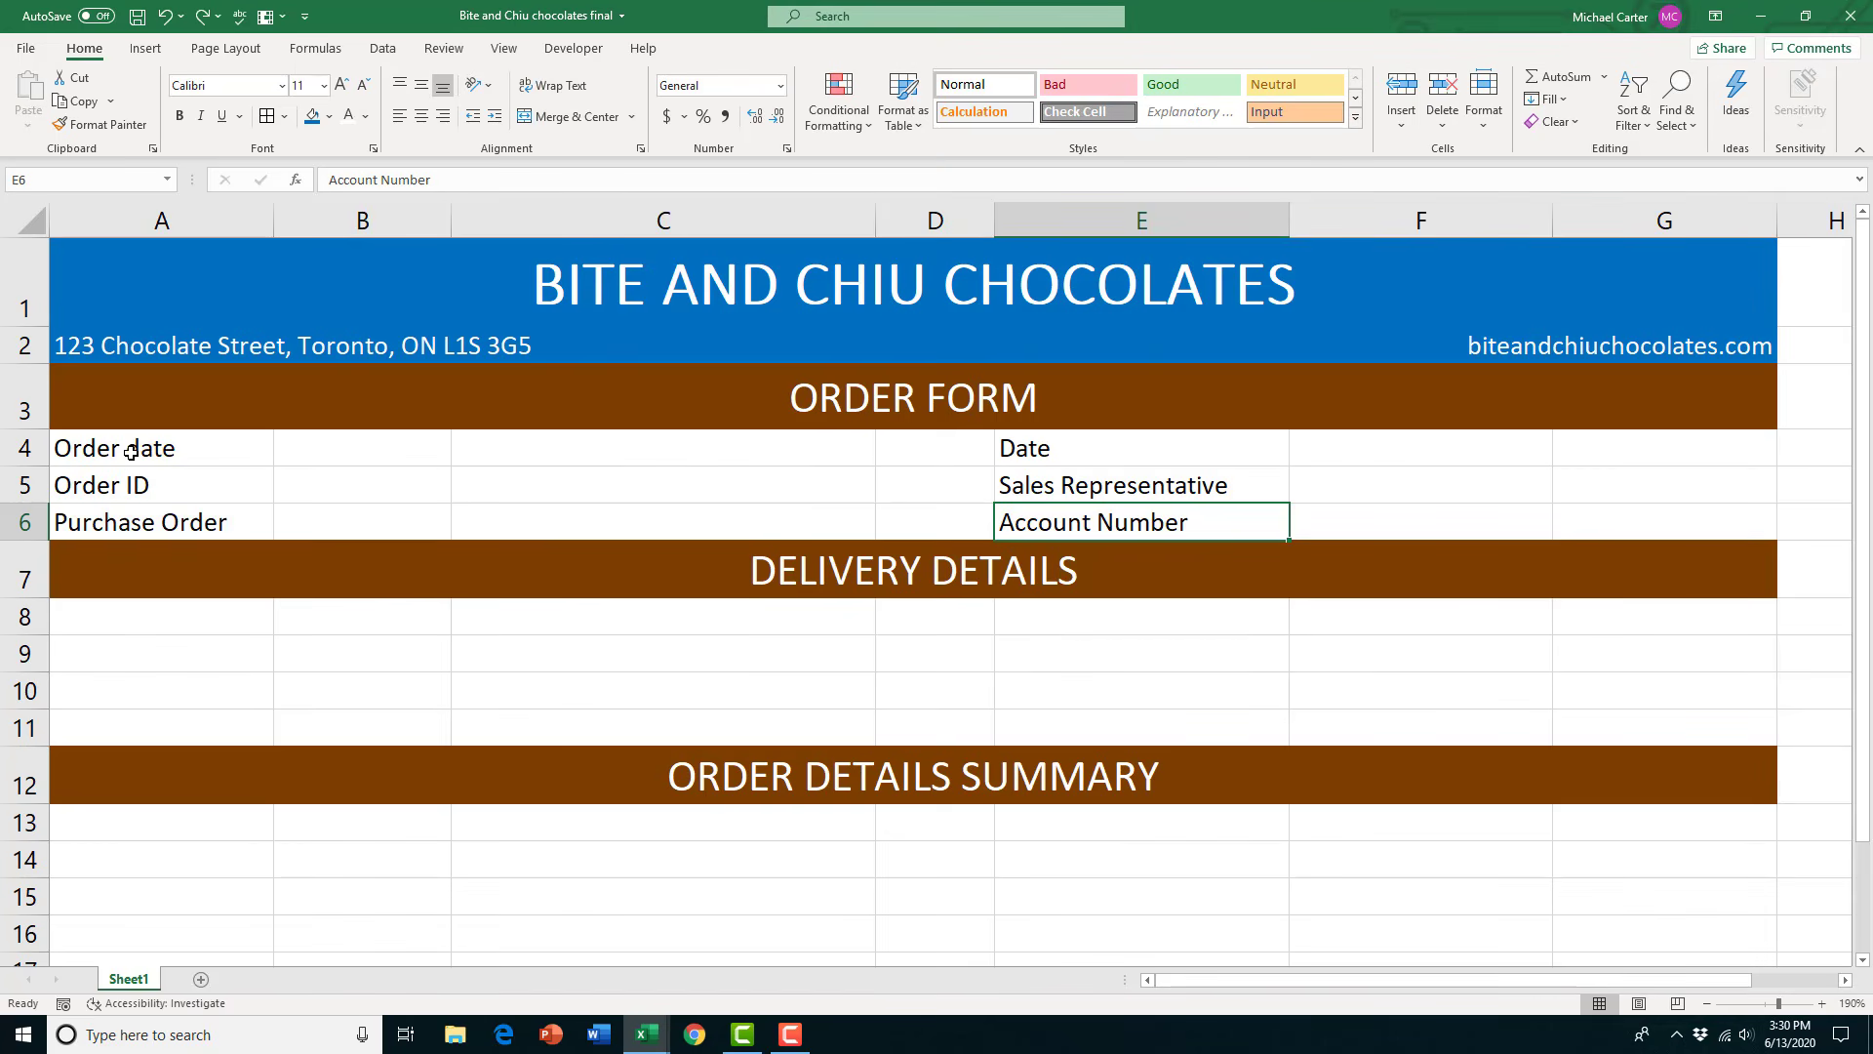
# Apply outline and inside borders in the recently used brown to the label cells A4:A6 and E4:E6
pyautogui.moveTo(131, 452); pyautogui.dragTo(139, 524)
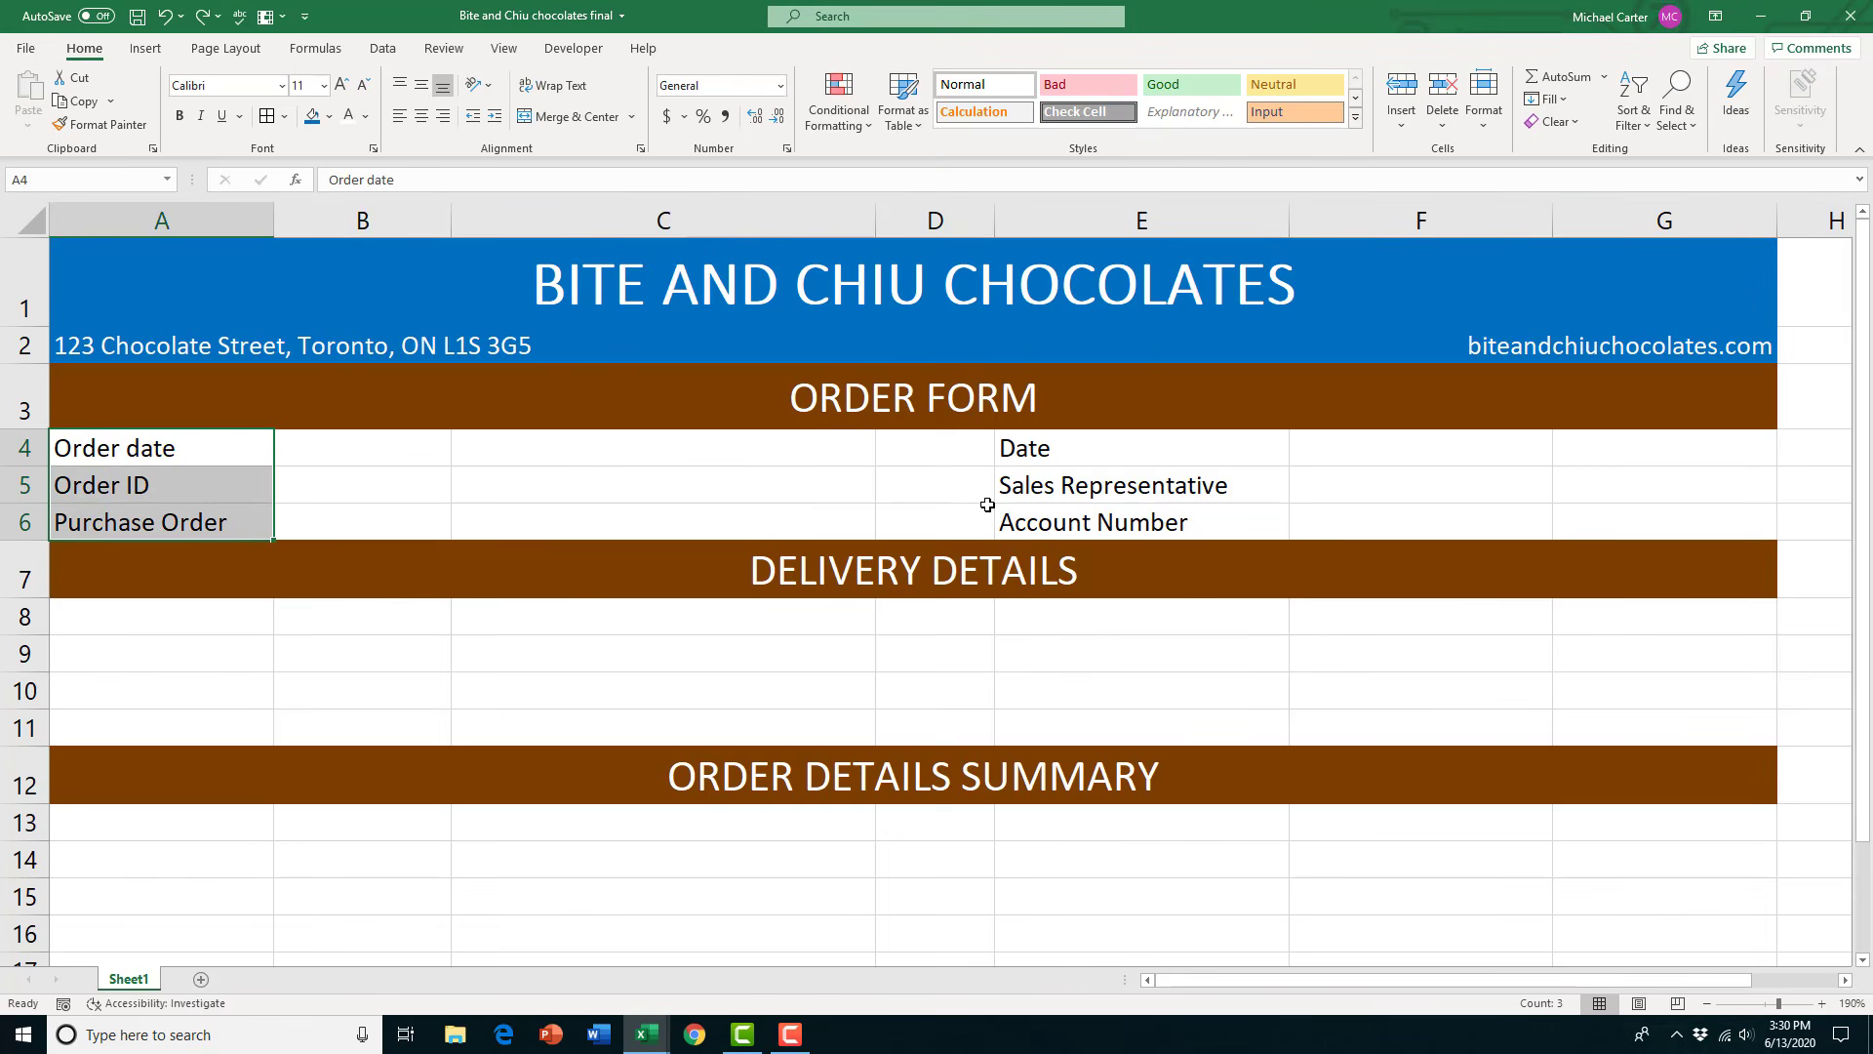
pyautogui.moveTo(1061, 453); pyautogui.dragTo(1072, 522)
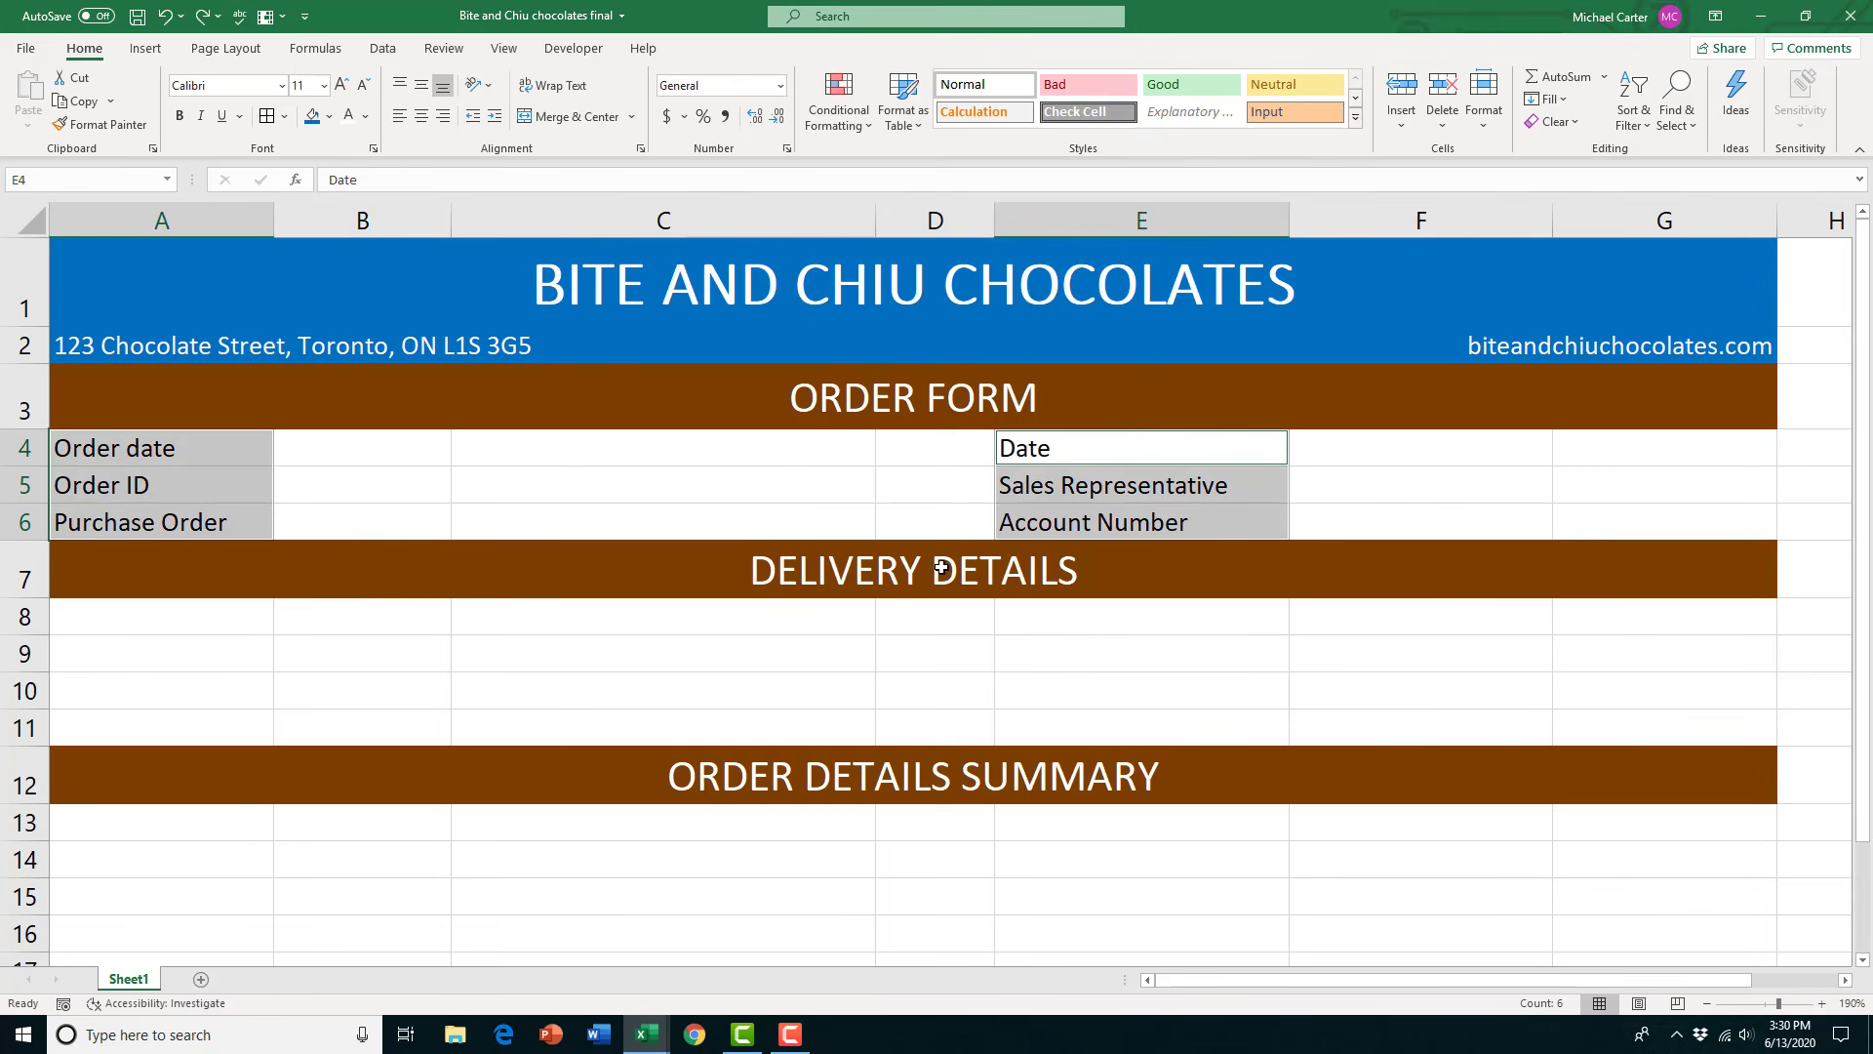
pyautogui.click(284, 116)
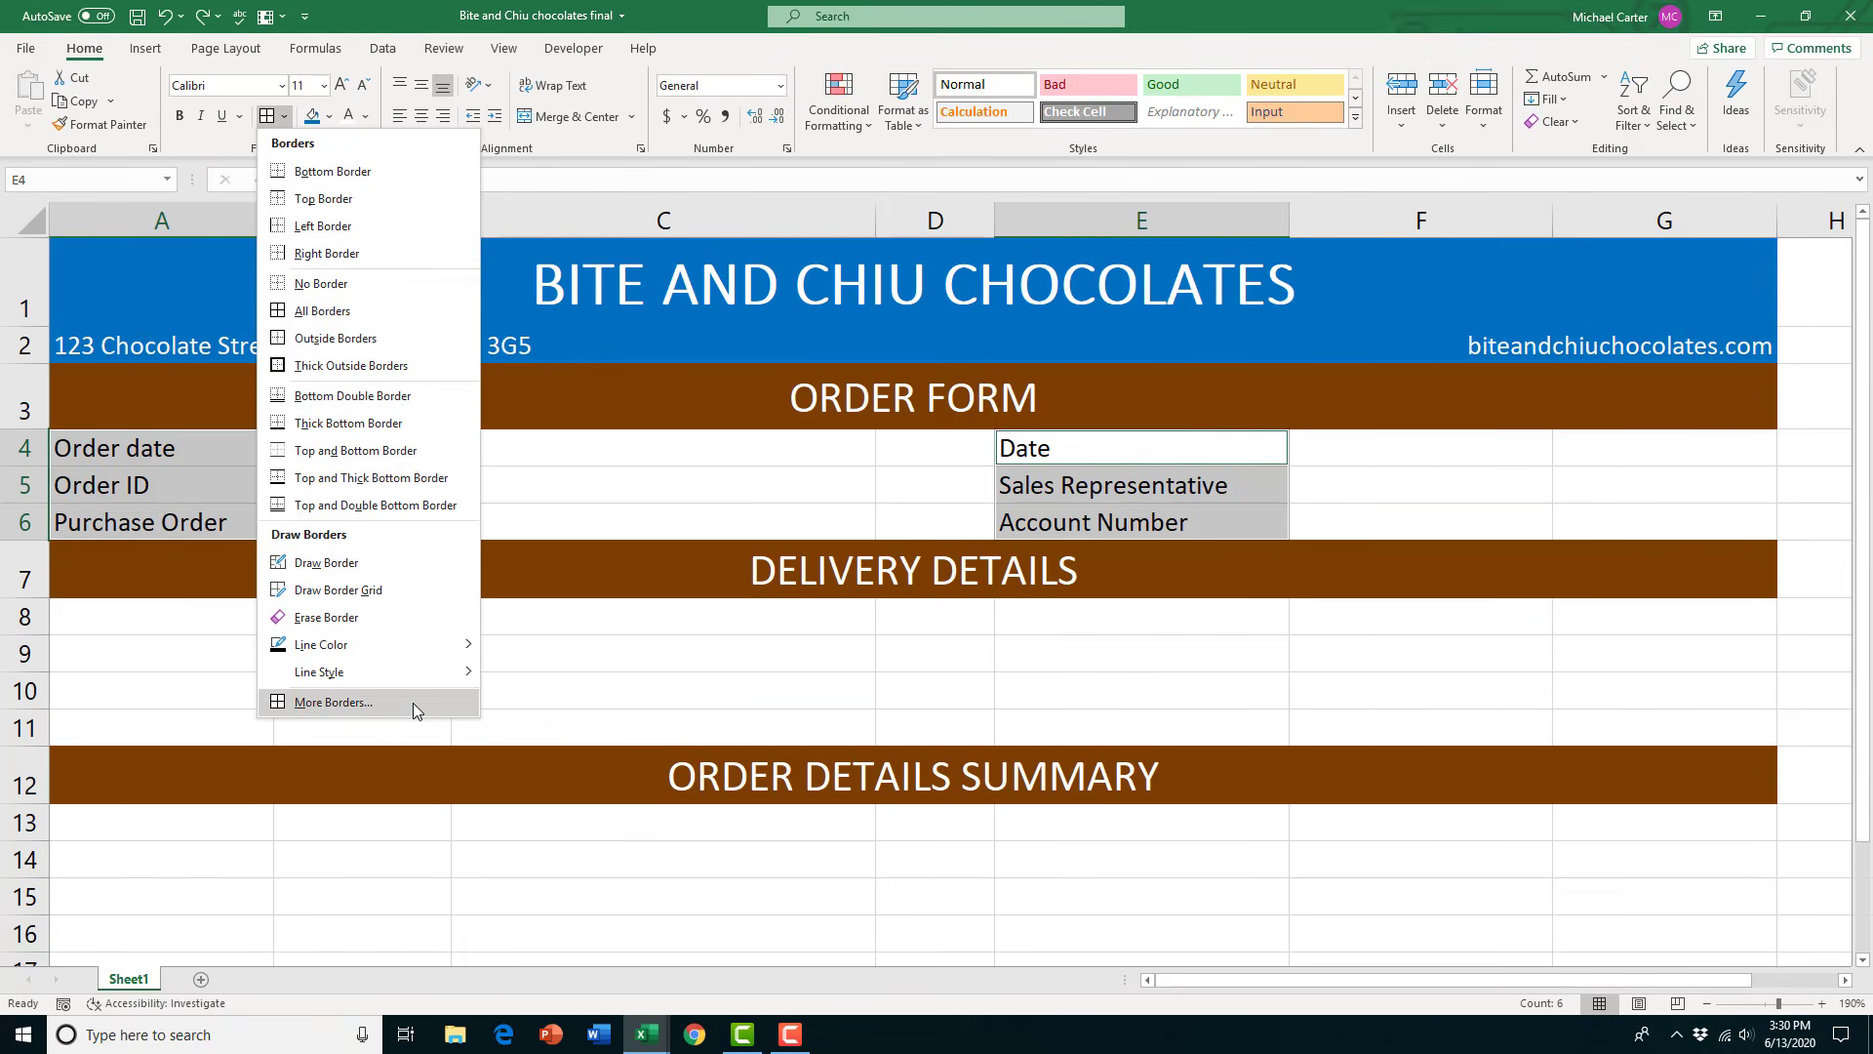
pyautogui.click(413, 703)
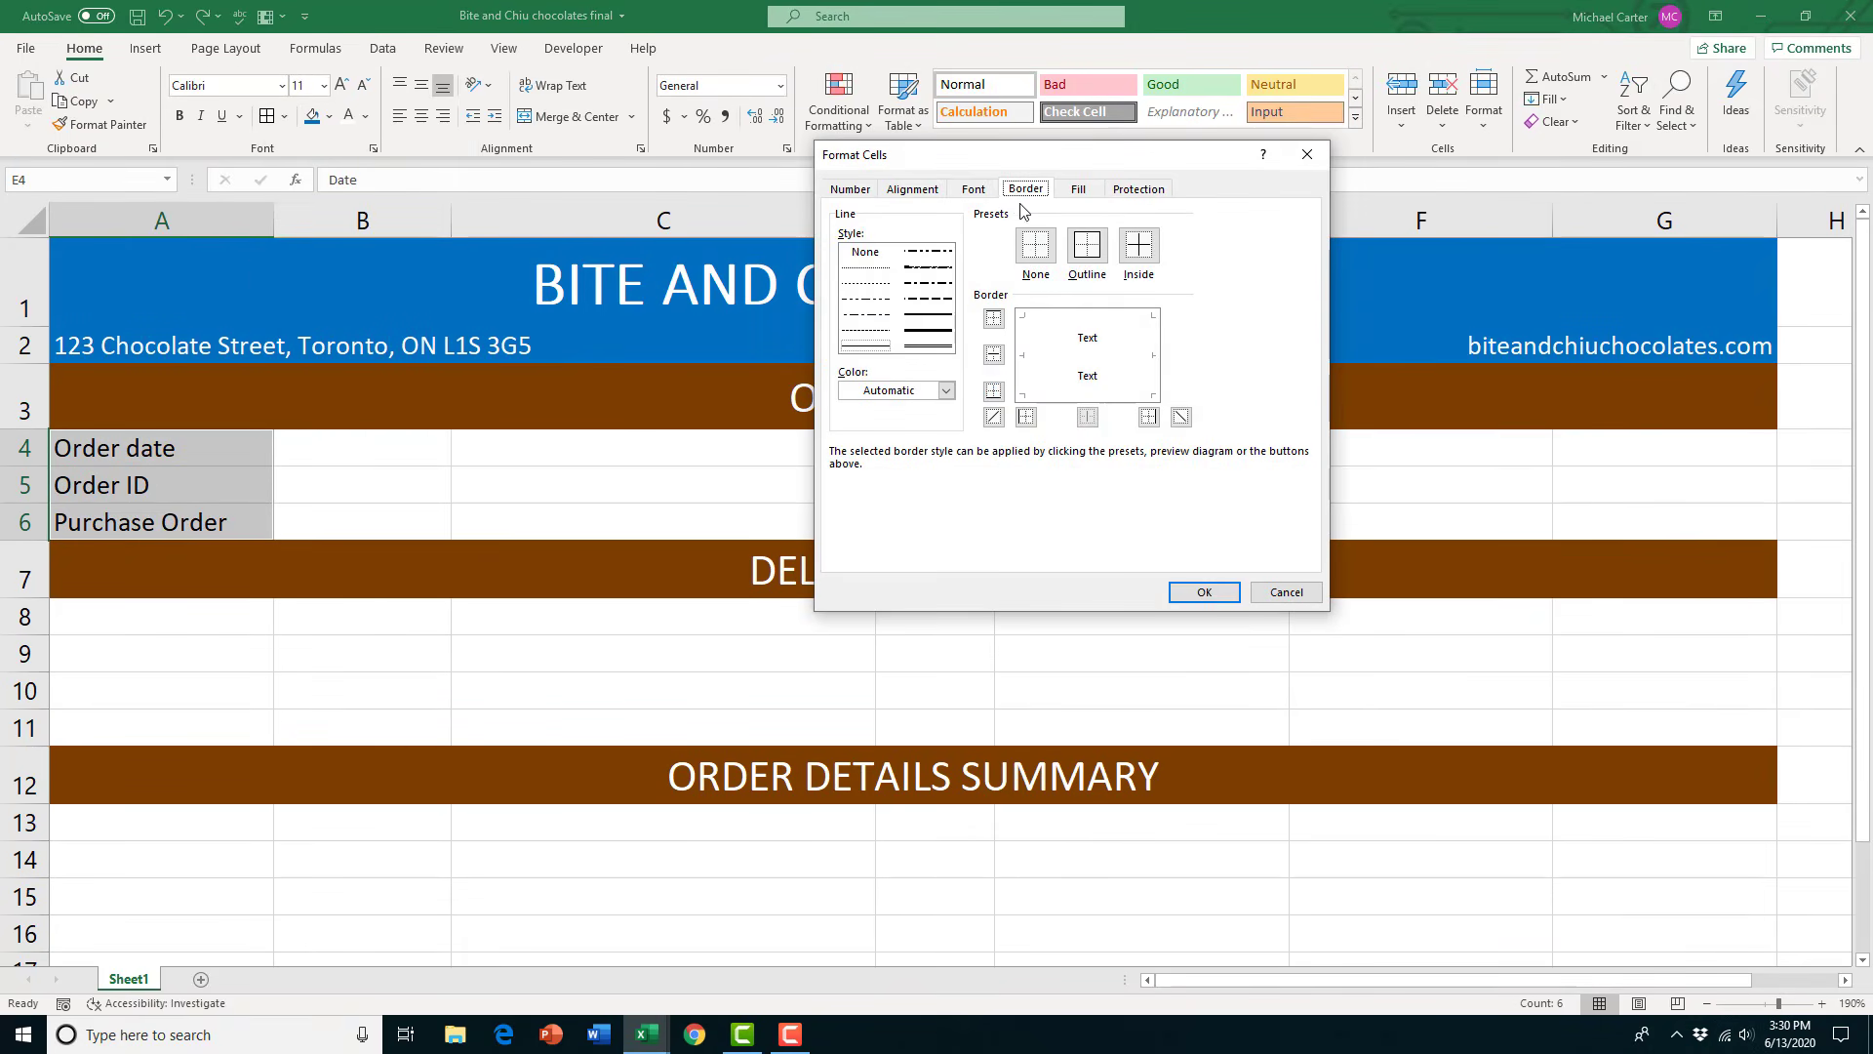
pyautogui.click(1083, 256)
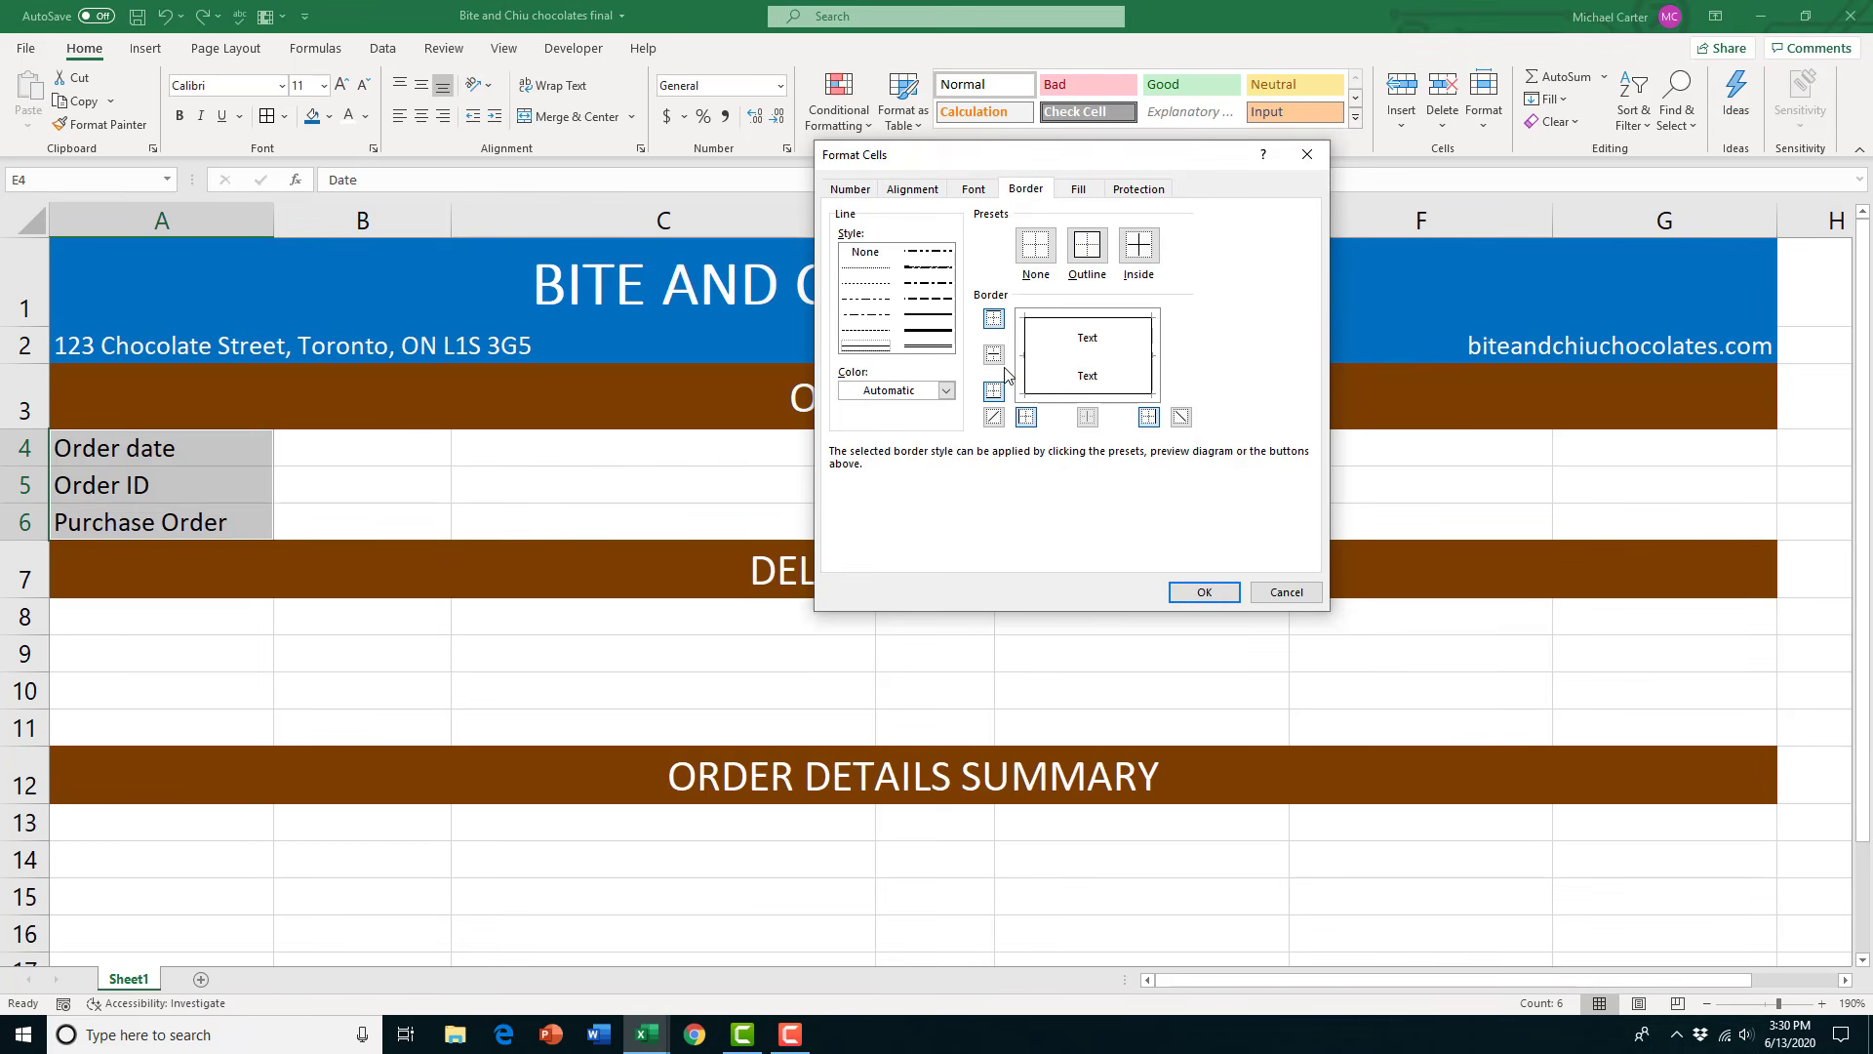
pyautogui.click(945, 390)
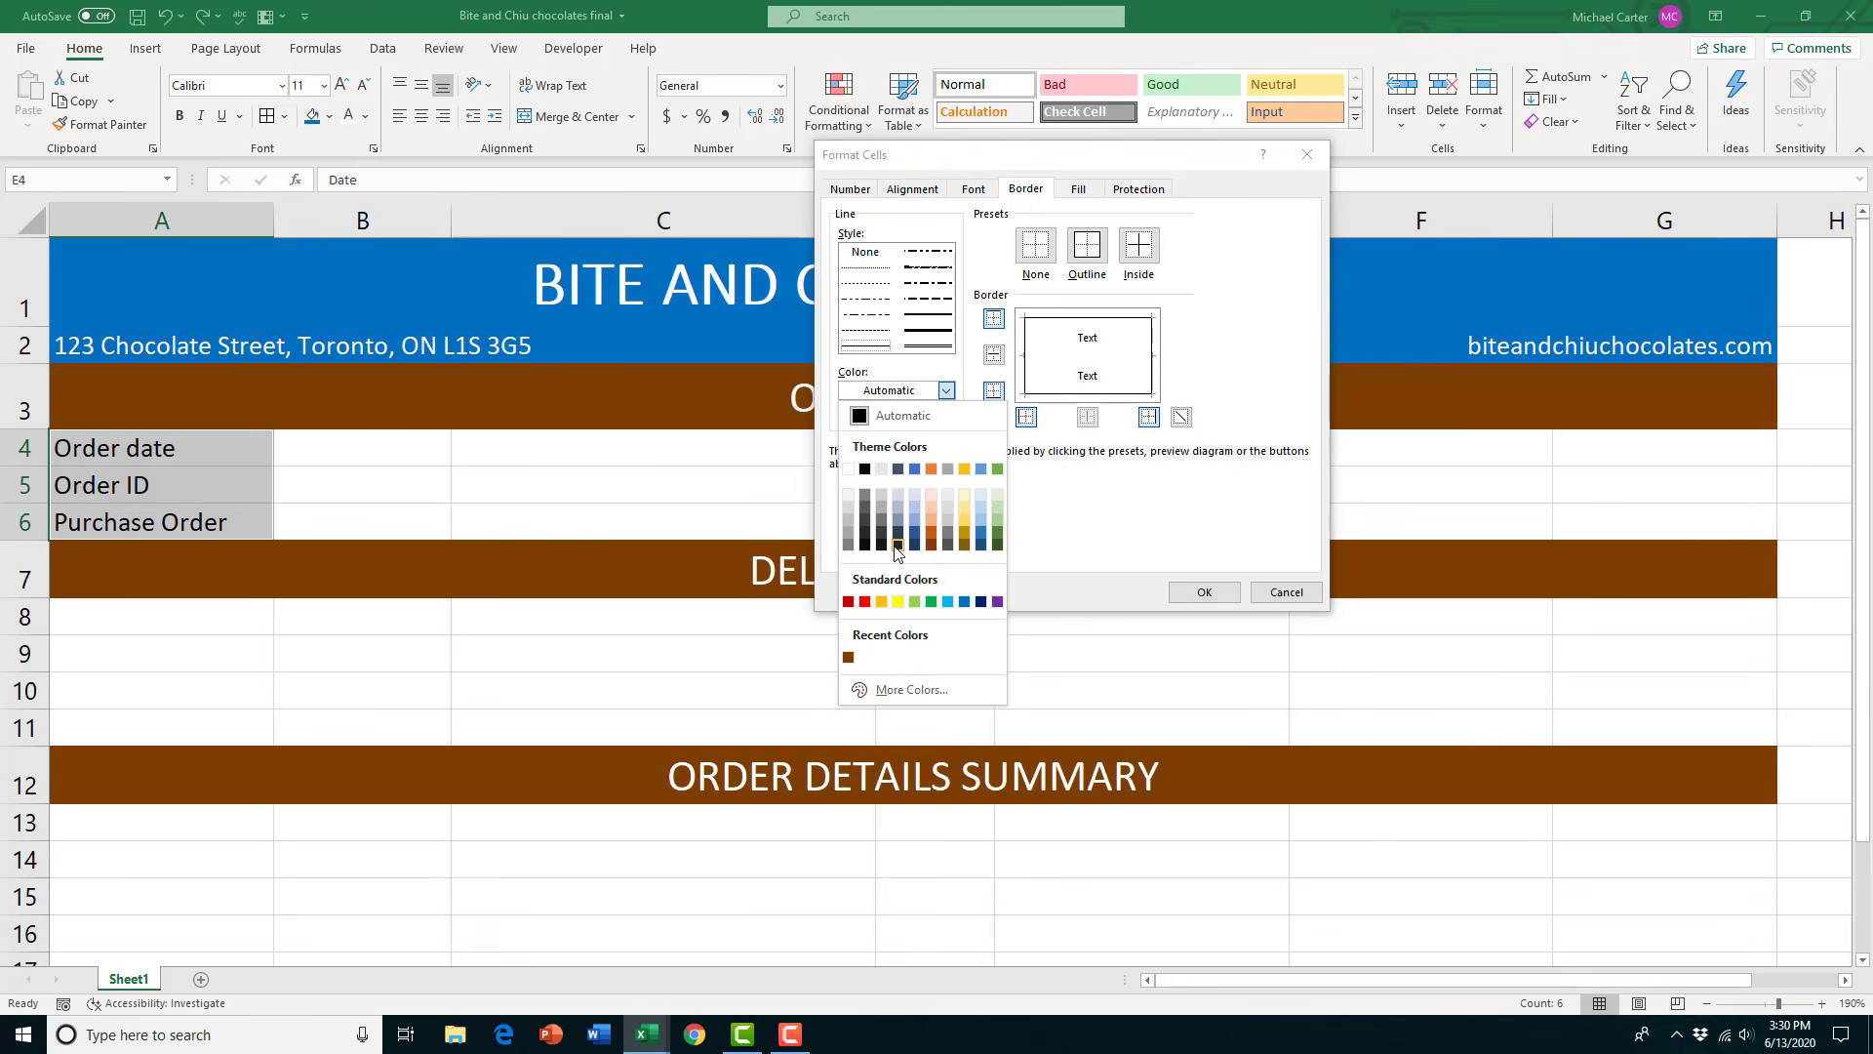
pyautogui.click(848, 656)
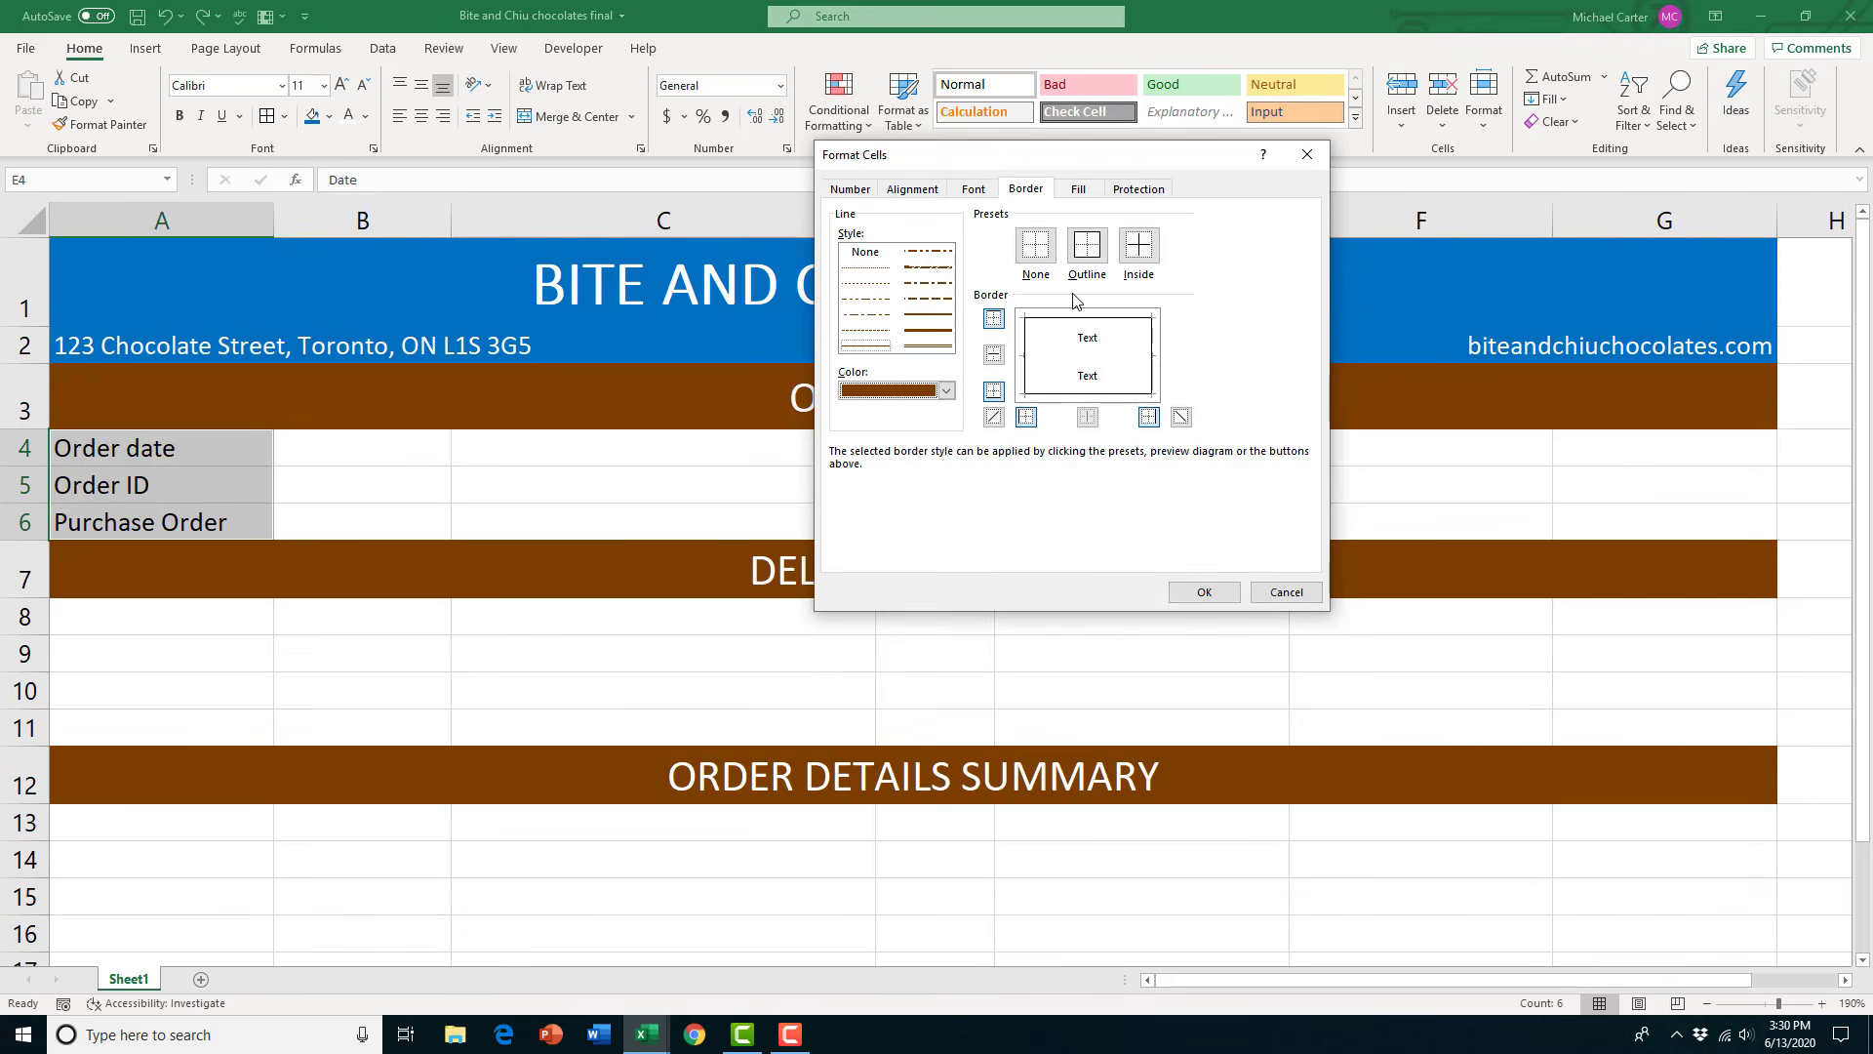
pyautogui.click(1097, 255)
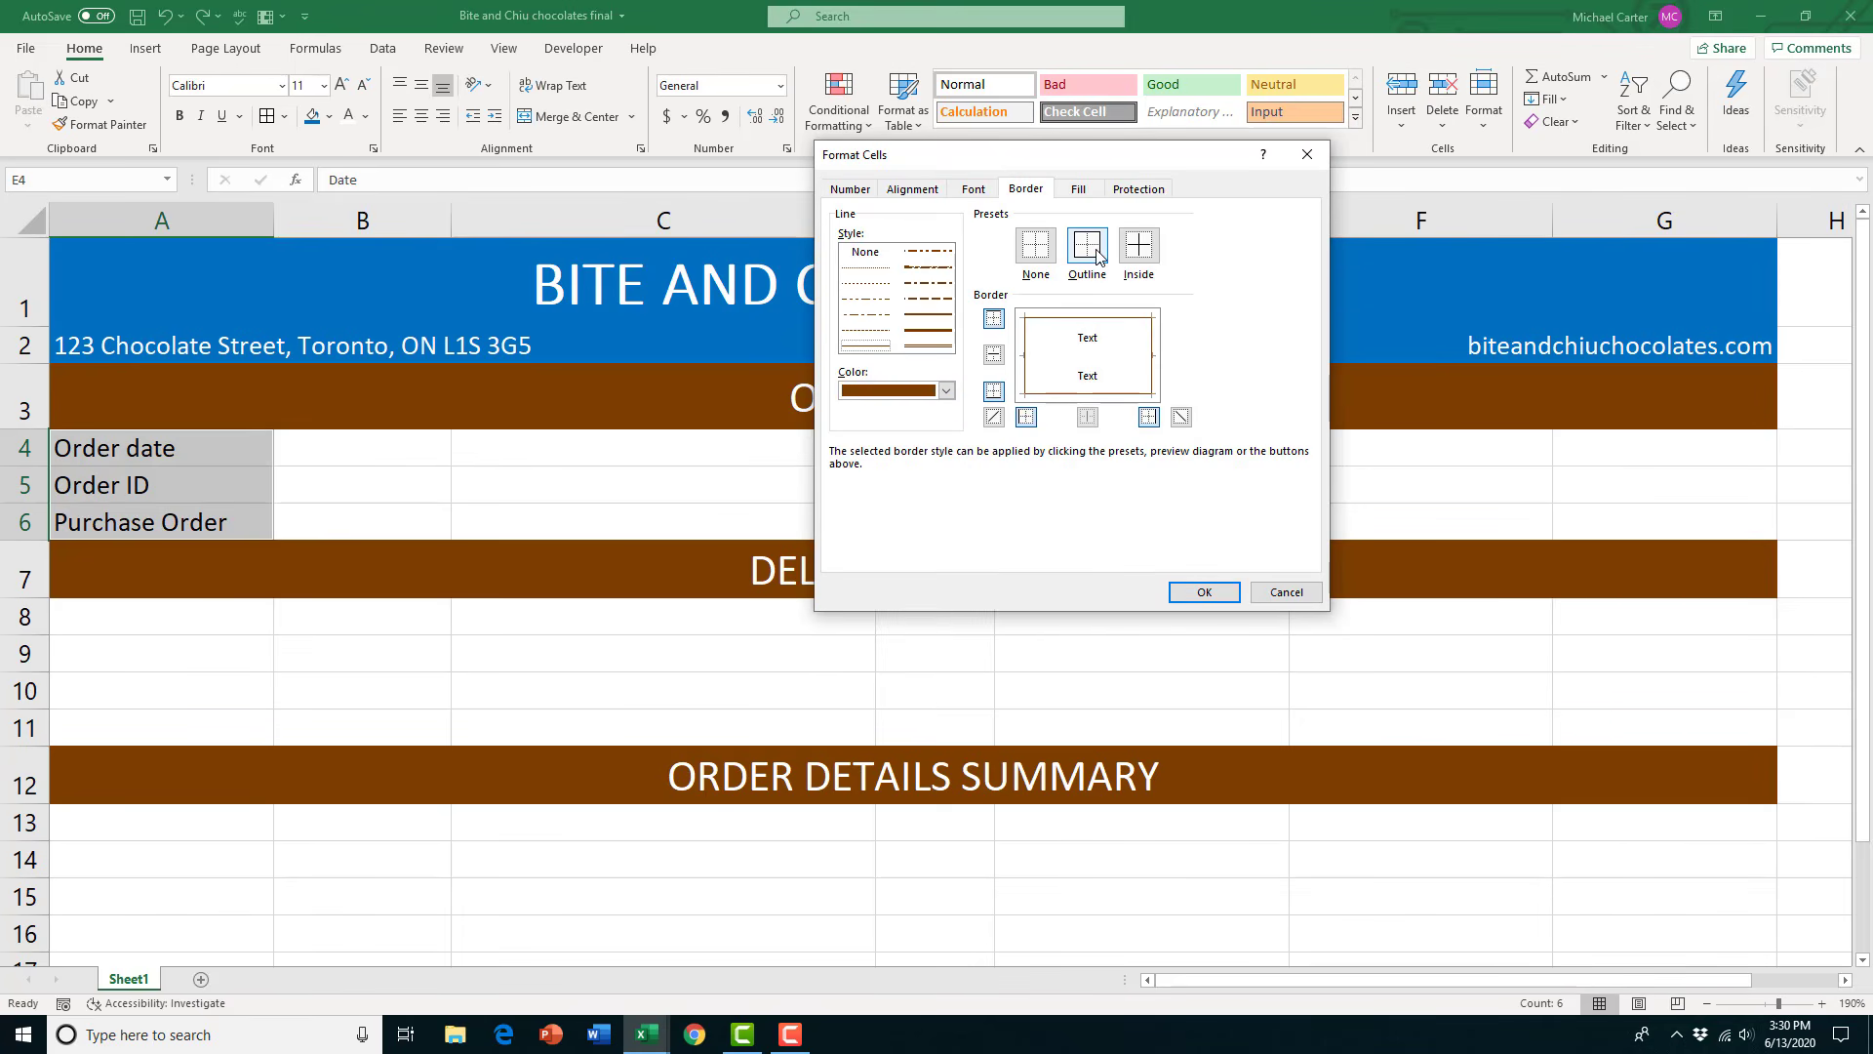
pyautogui.click(1137, 256)
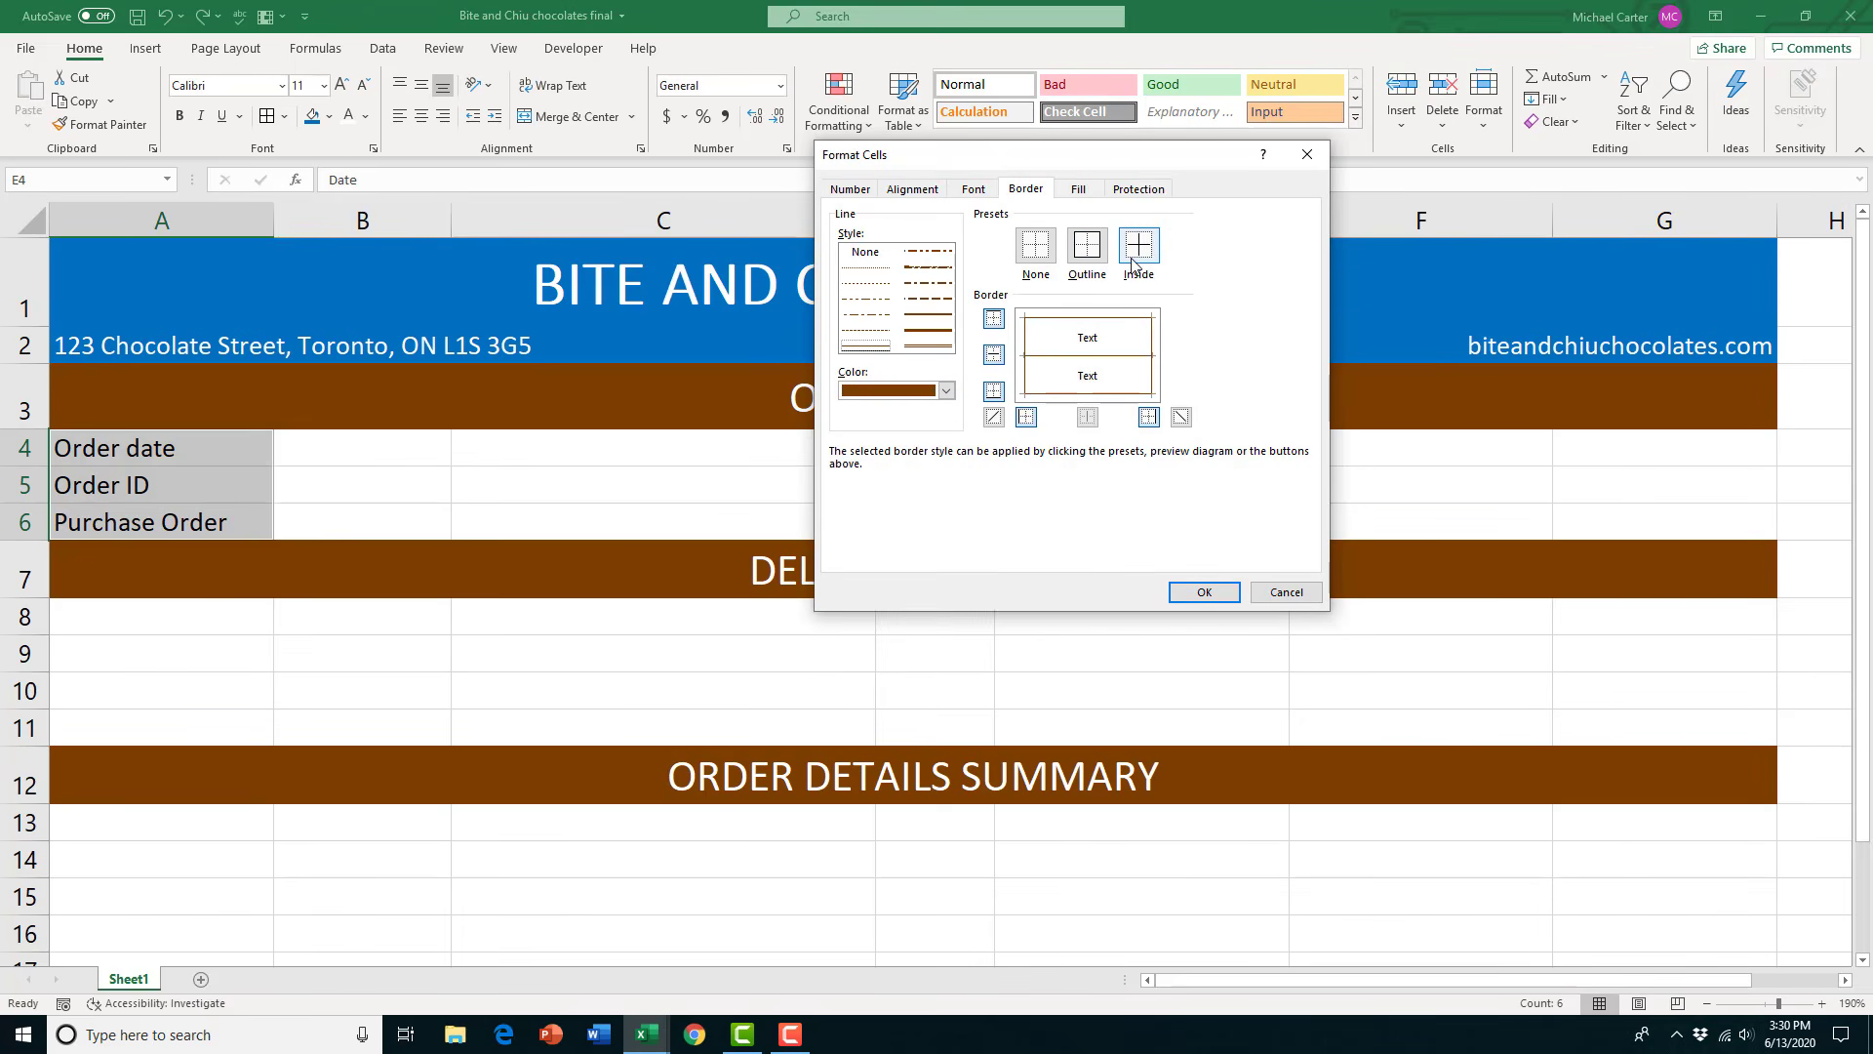
pyautogui.click(1205, 592)
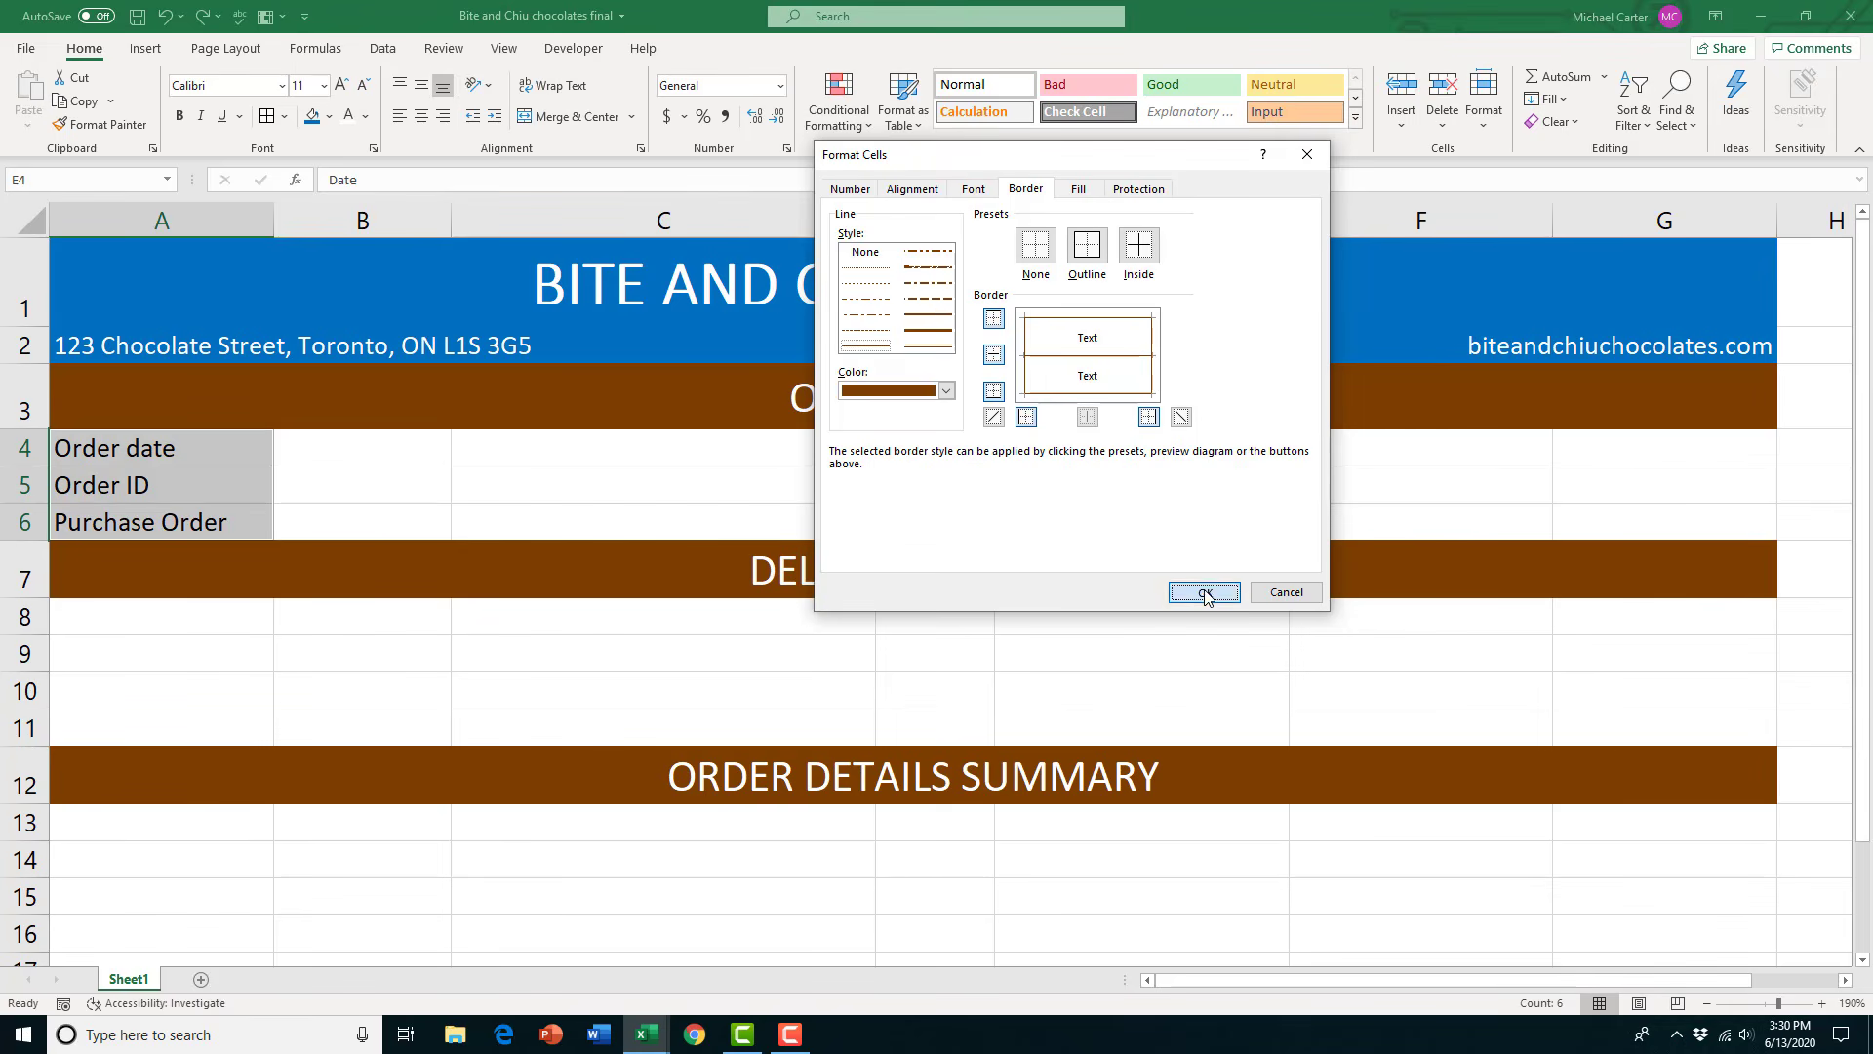
pyautogui.click(466, 482)
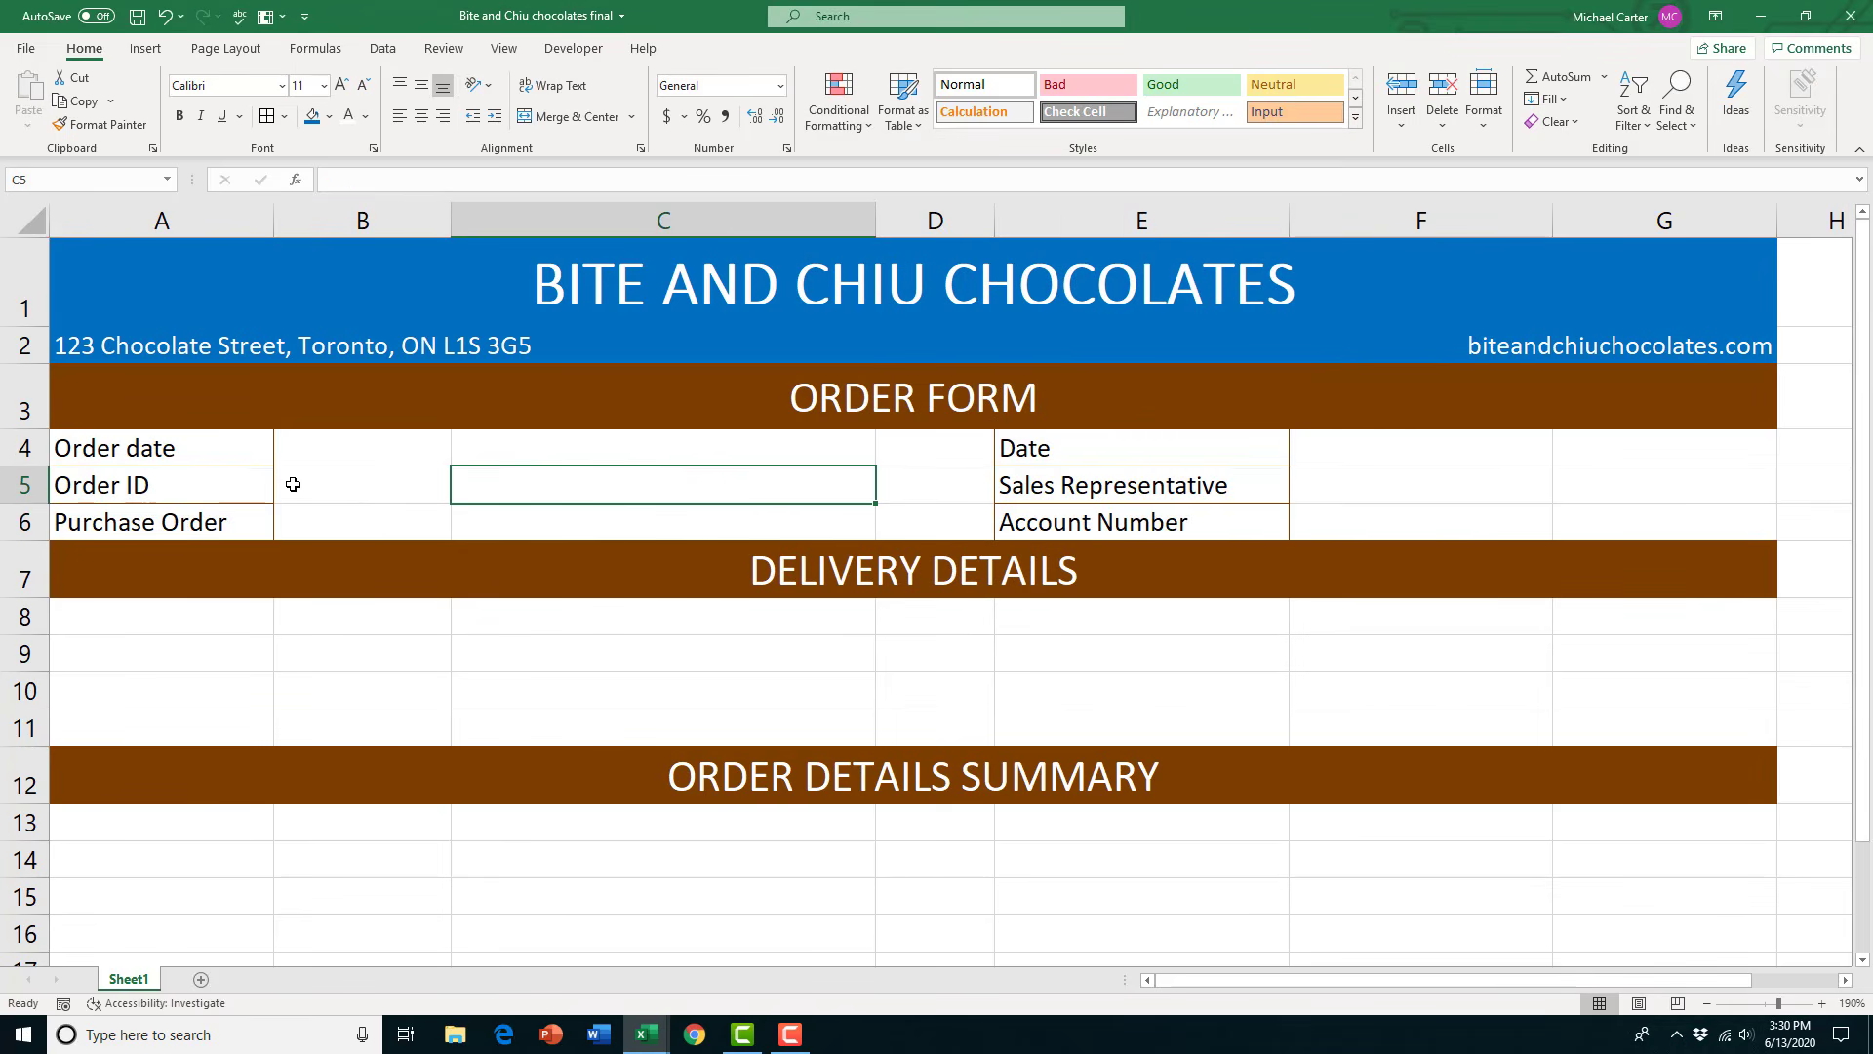
# Merge and center columns B and C separately in each of rows 4, 5 and 6
pyautogui.click(303, 453)
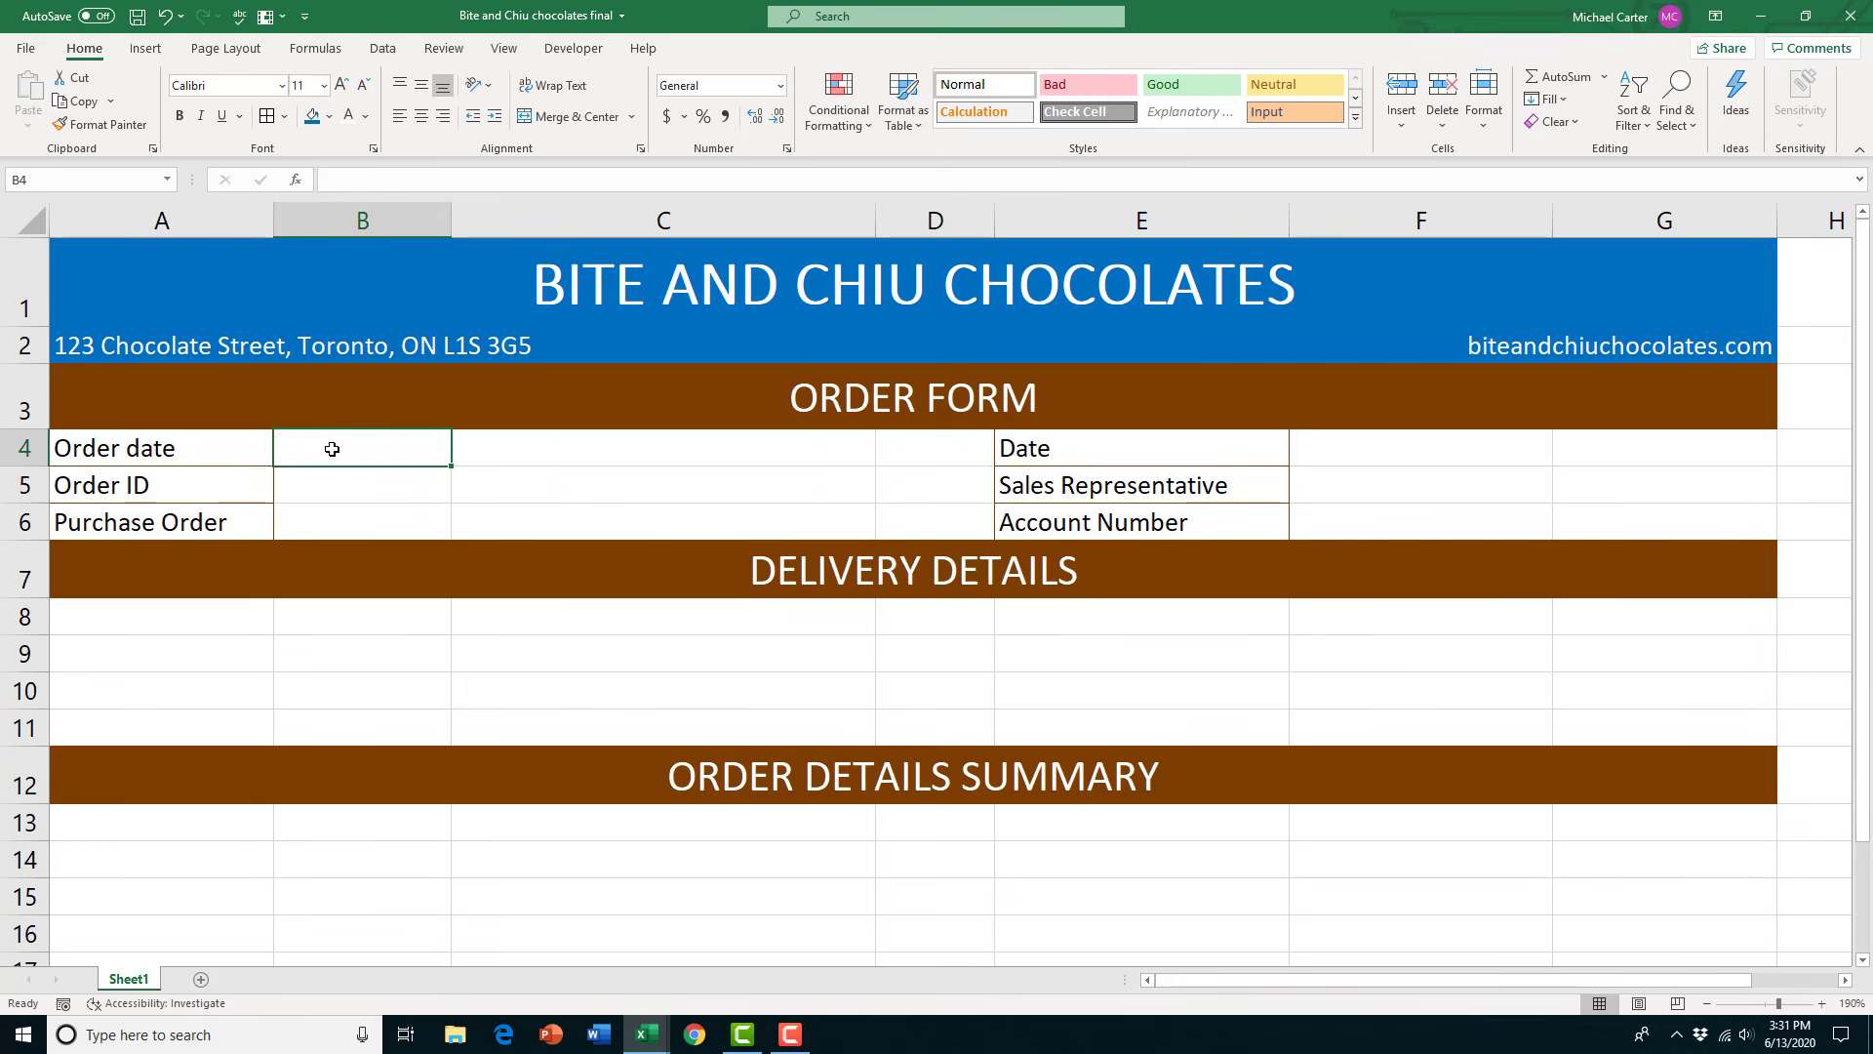
pyautogui.moveTo(331, 449); pyautogui.dragTo(508, 456)
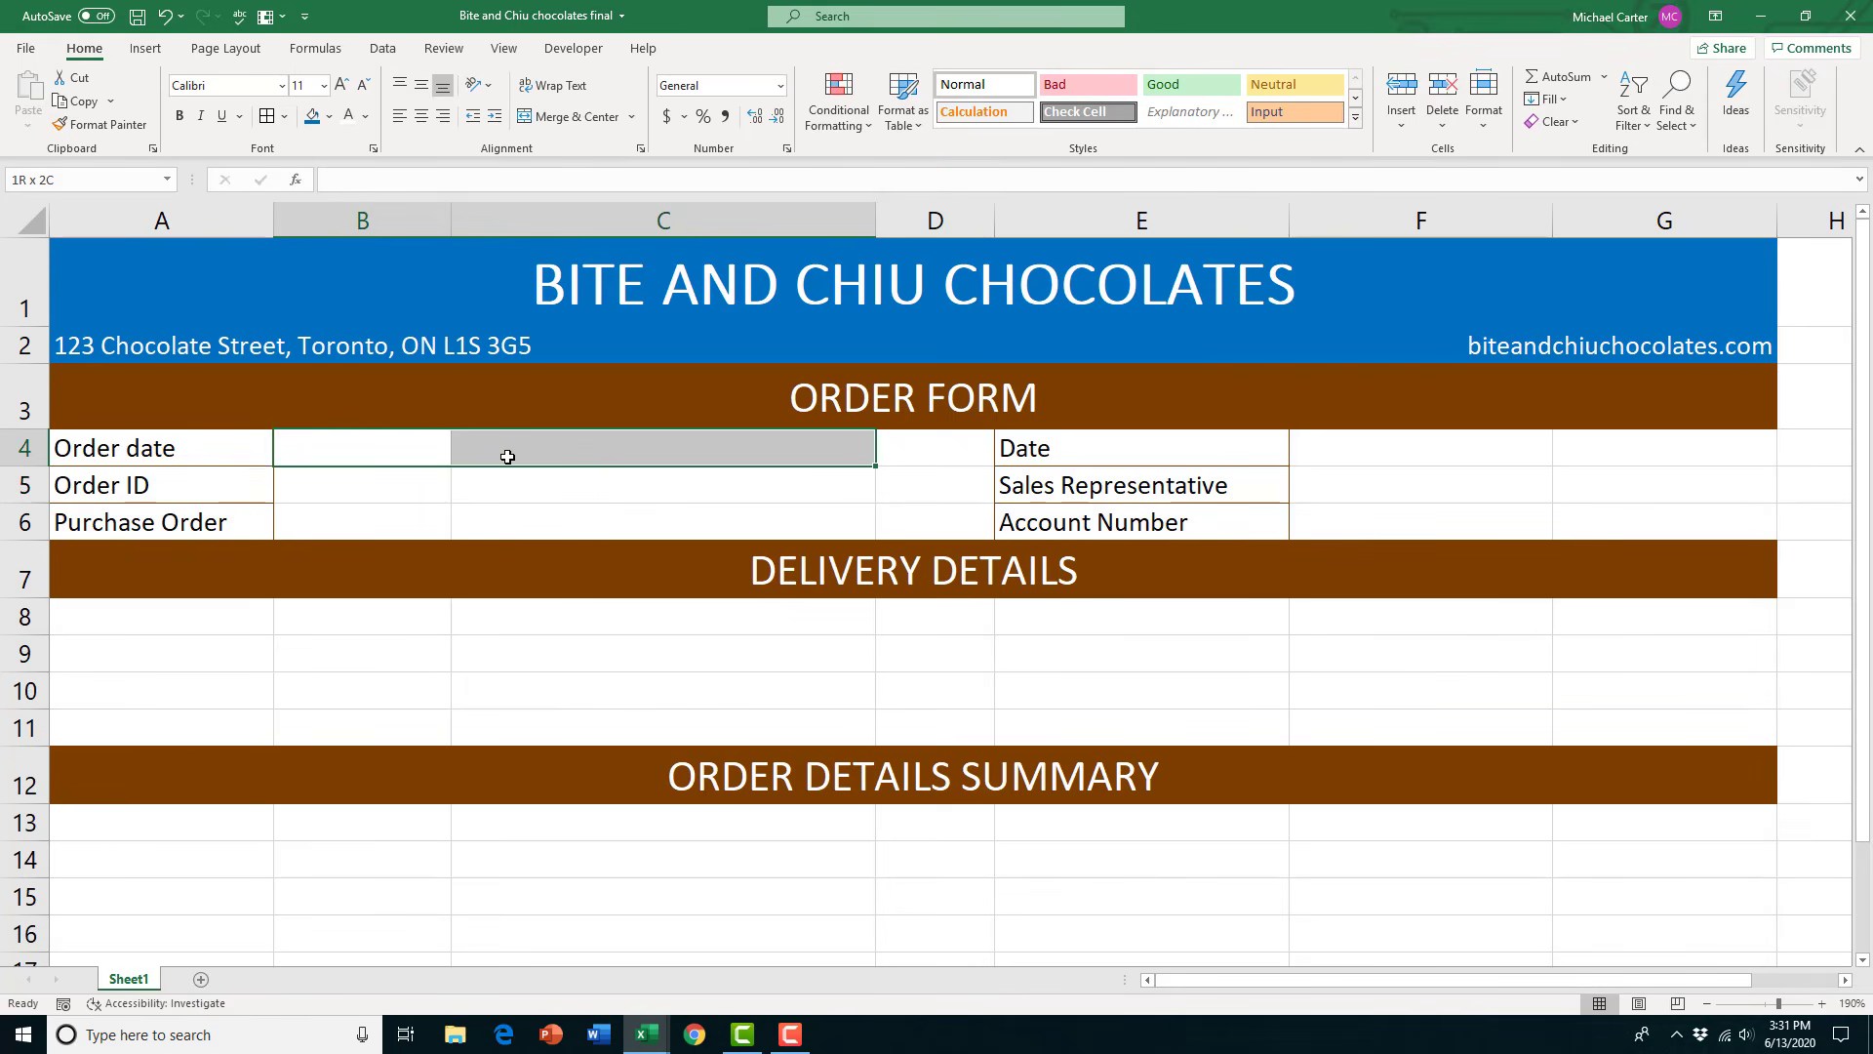
pyautogui.click(576, 116)
pyautogui.moveTo(336, 475); pyautogui.dragTo(573, 477)
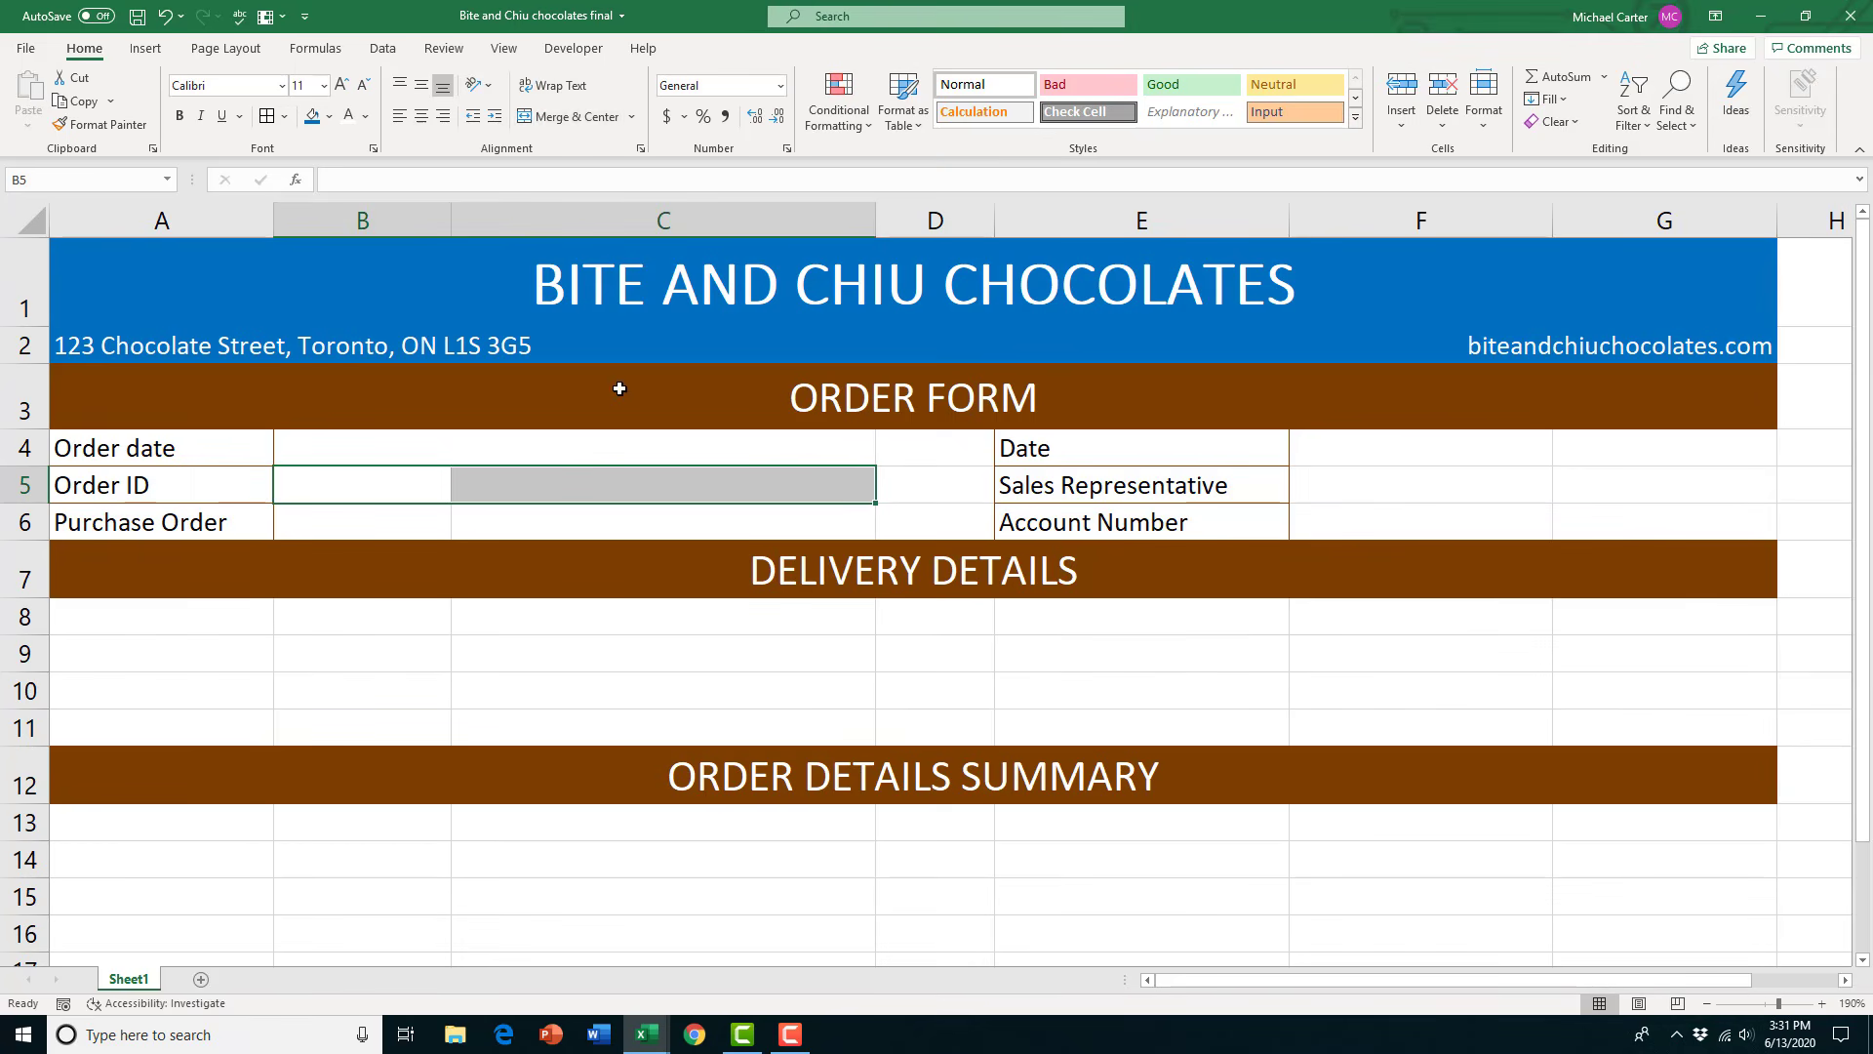
pyautogui.click(575, 117)
pyautogui.moveTo(388, 511); pyautogui.dragTo(624, 514)
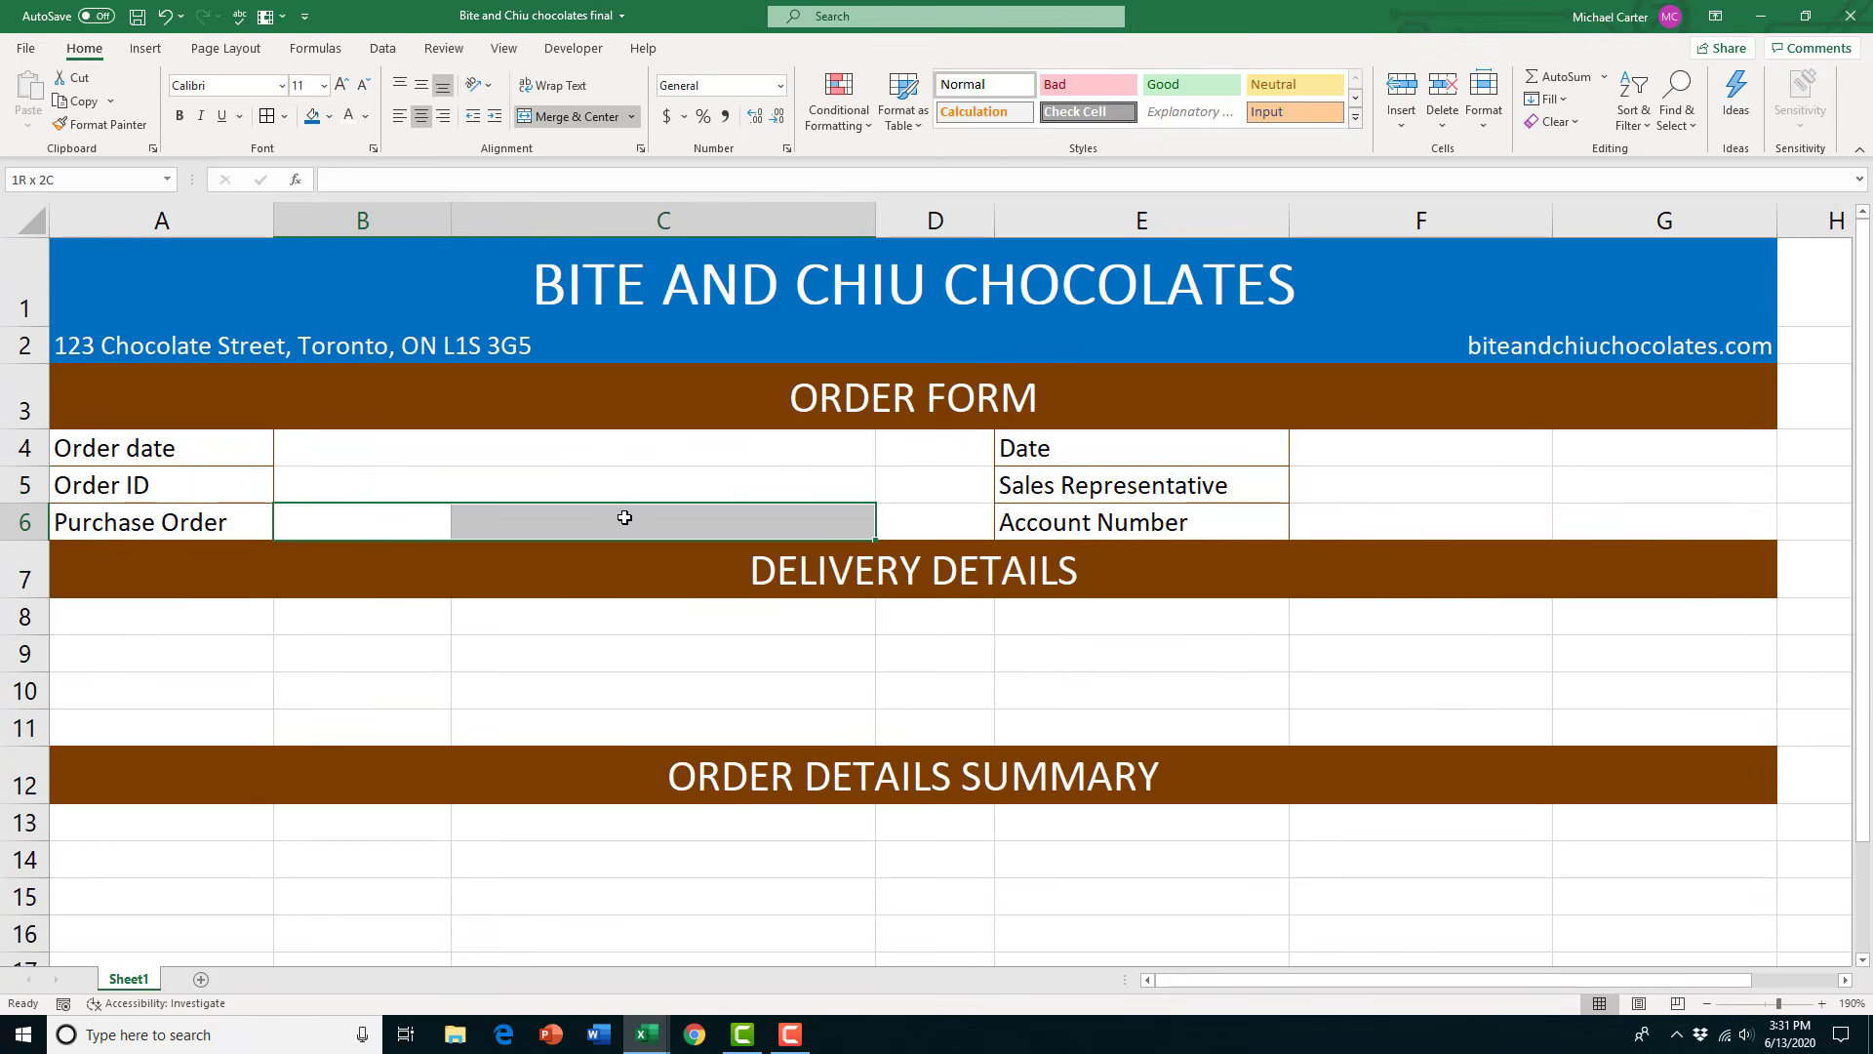
pyautogui.click(575, 116)
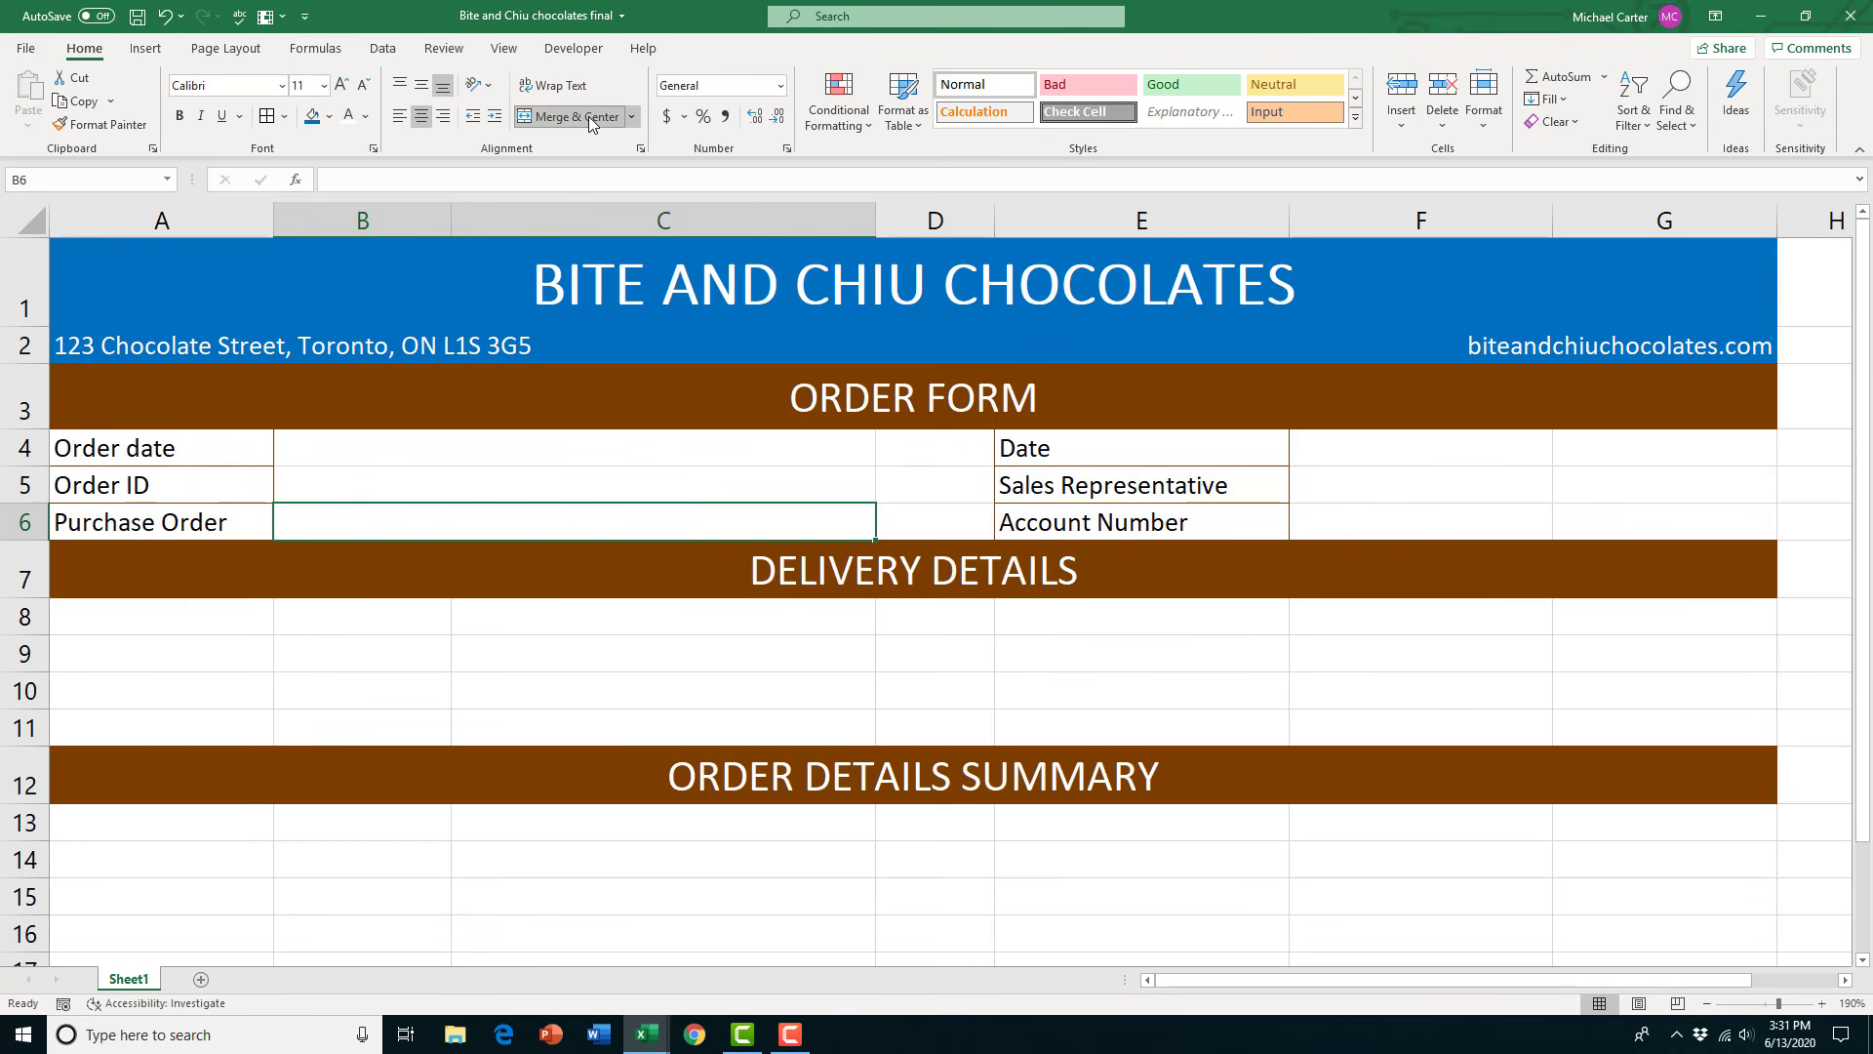
# Merge and center columns F and G separately in each of rows 4, 5 and 6
pyautogui.click(1342, 453)
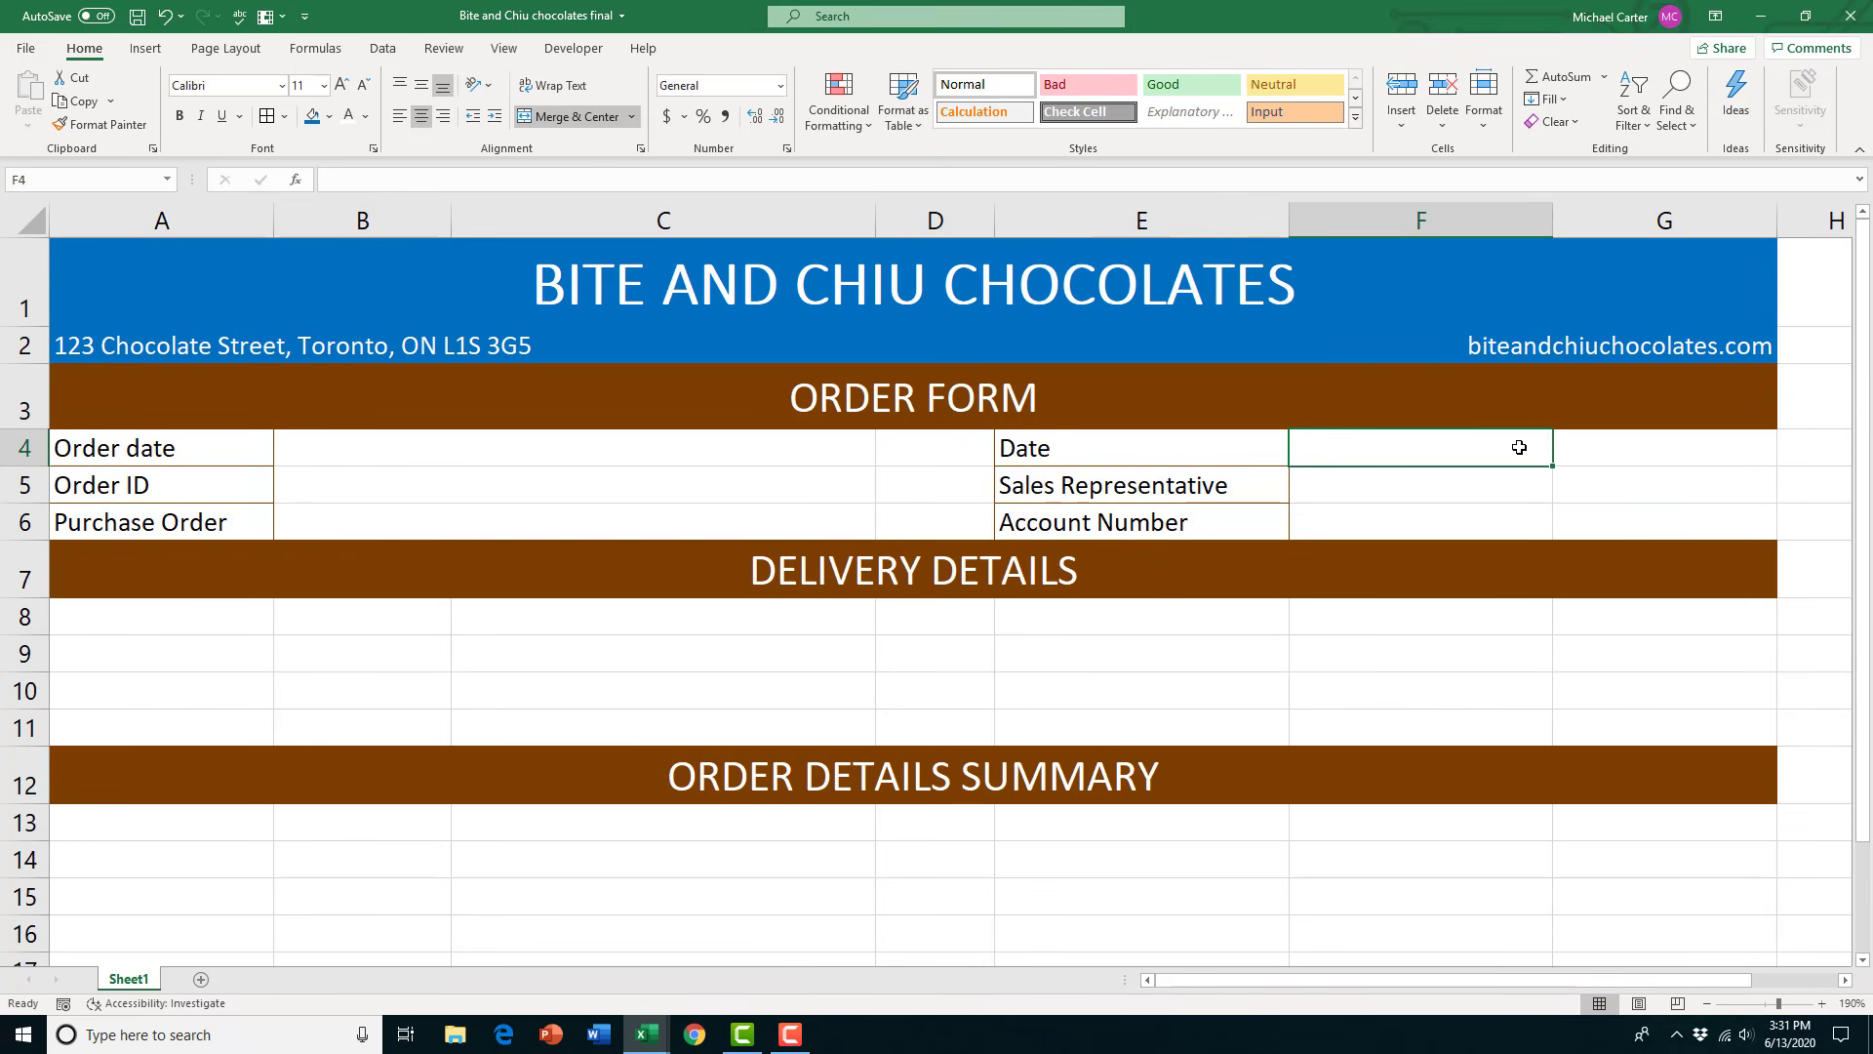
pyautogui.moveTo(1519, 447); pyautogui.dragTo(1568, 445)
pyautogui.click(583, 118)
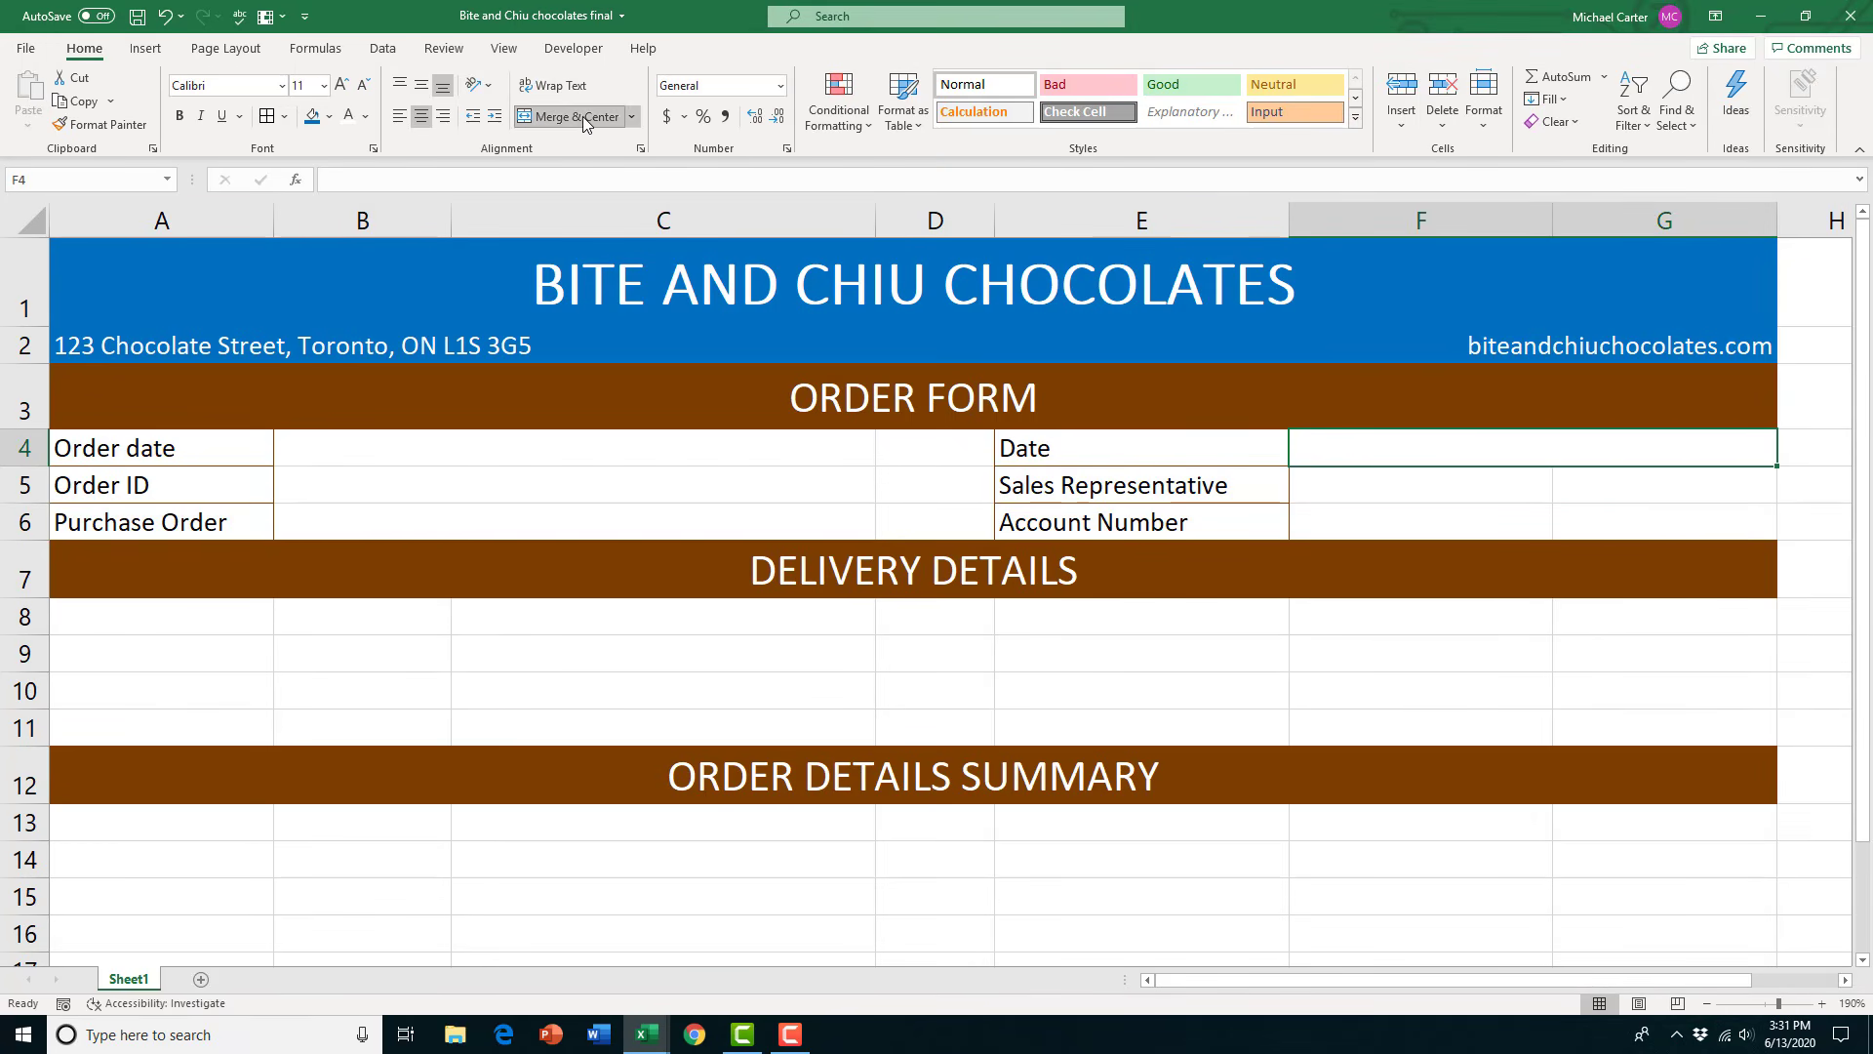
pyautogui.moveTo(1396, 498); pyautogui.dragTo(1601, 485)
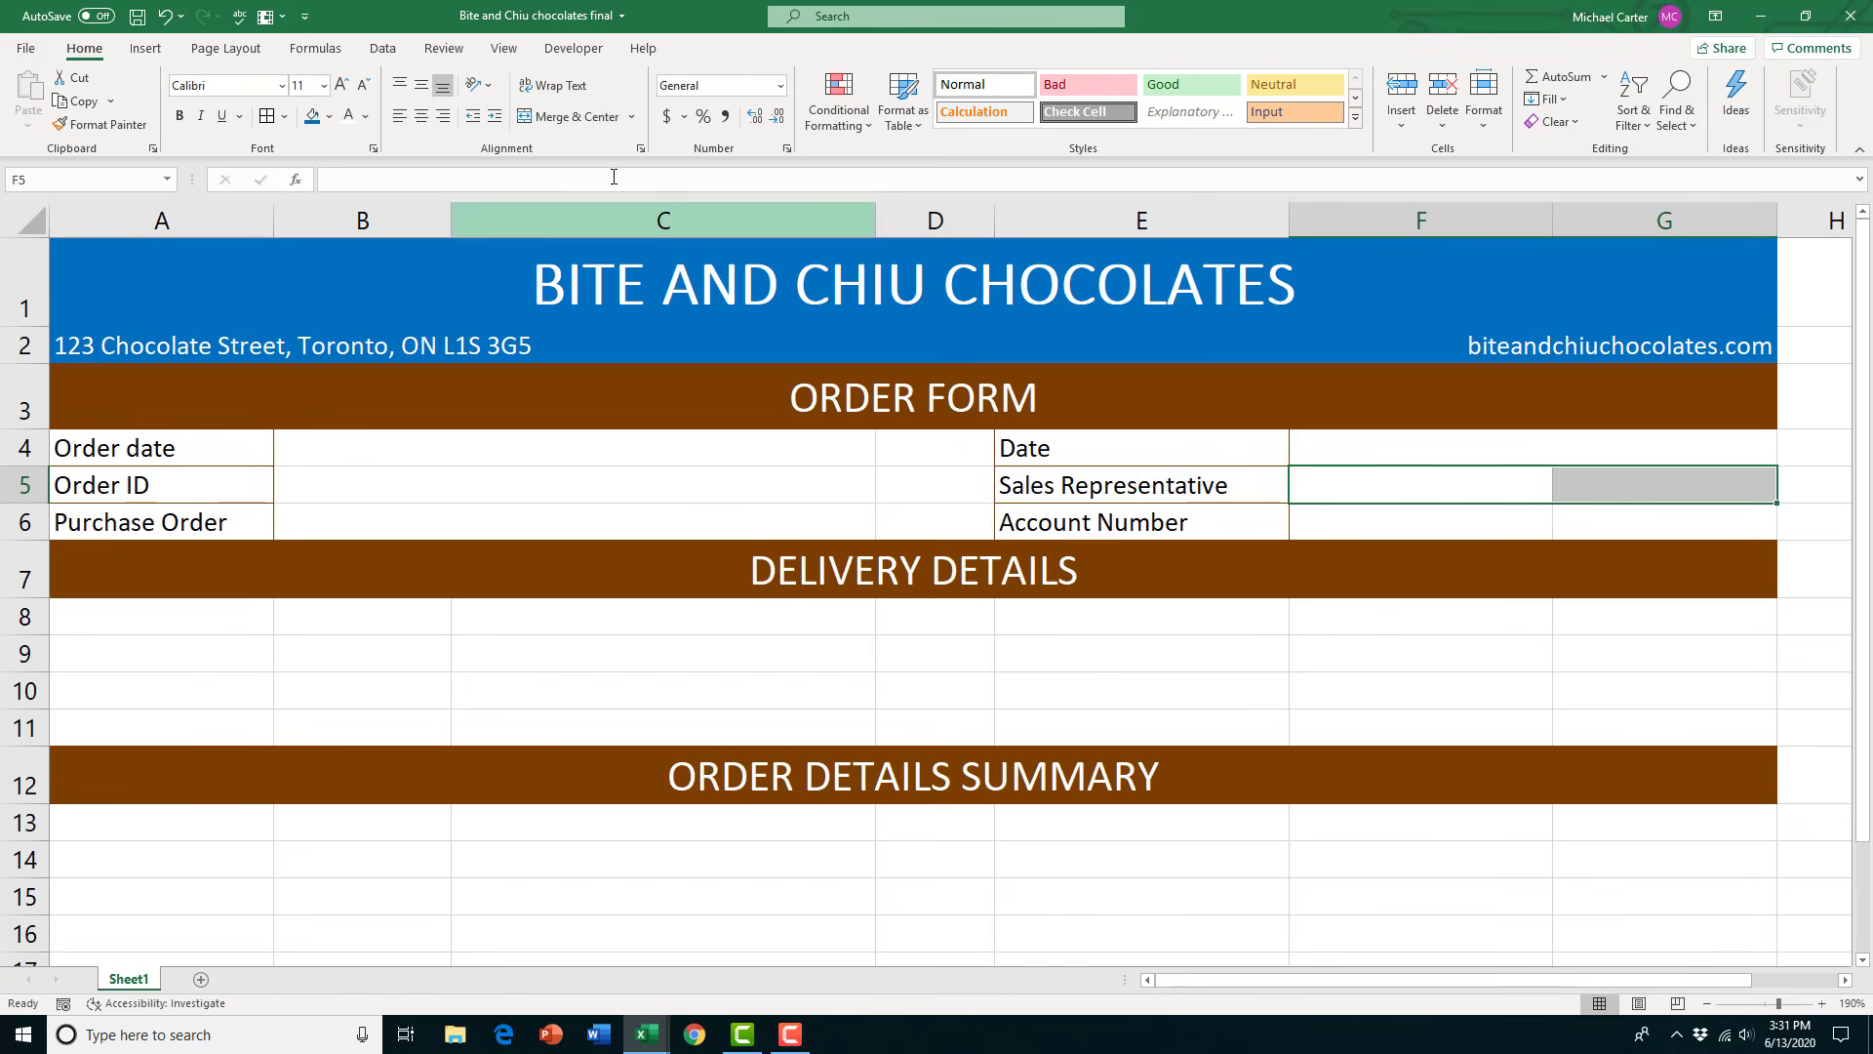
pyautogui.click(560, 119)
pyautogui.click(1514, 522)
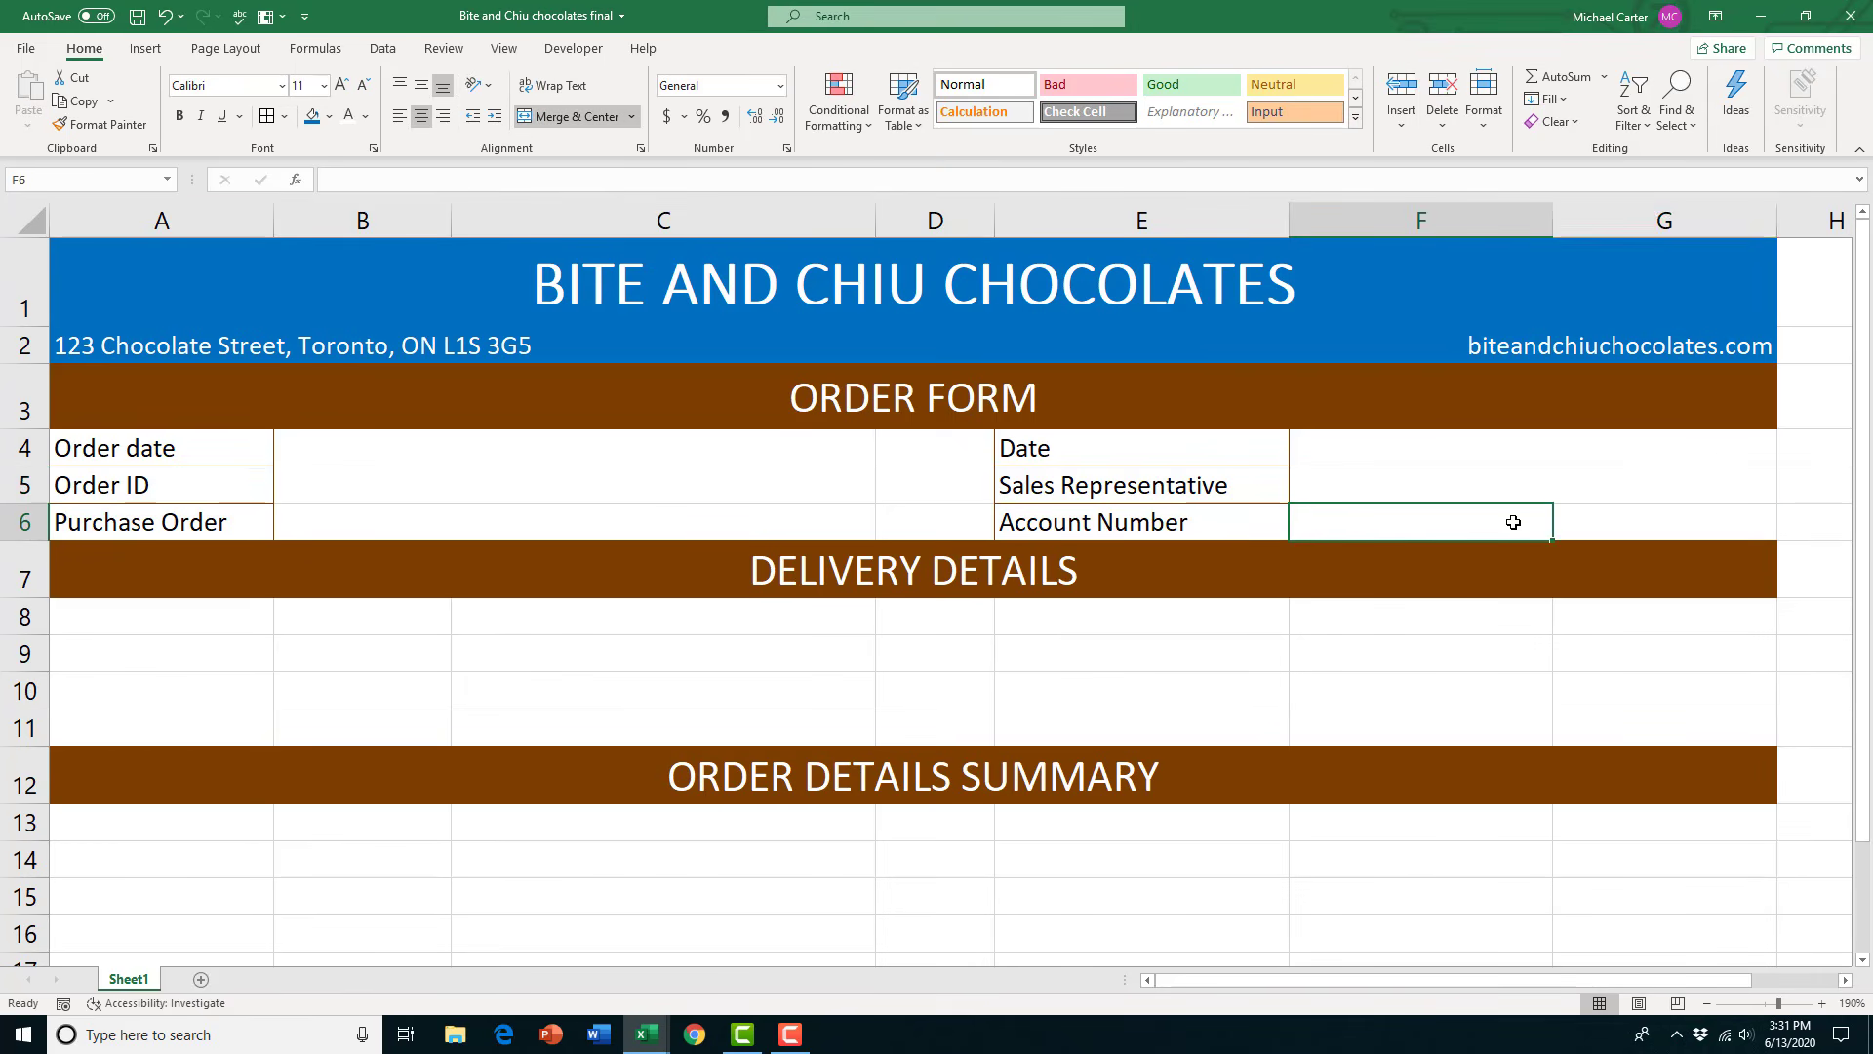
pyautogui.moveTo(1513, 522); pyautogui.dragTo(1610, 525)
pyautogui.click(560, 117)
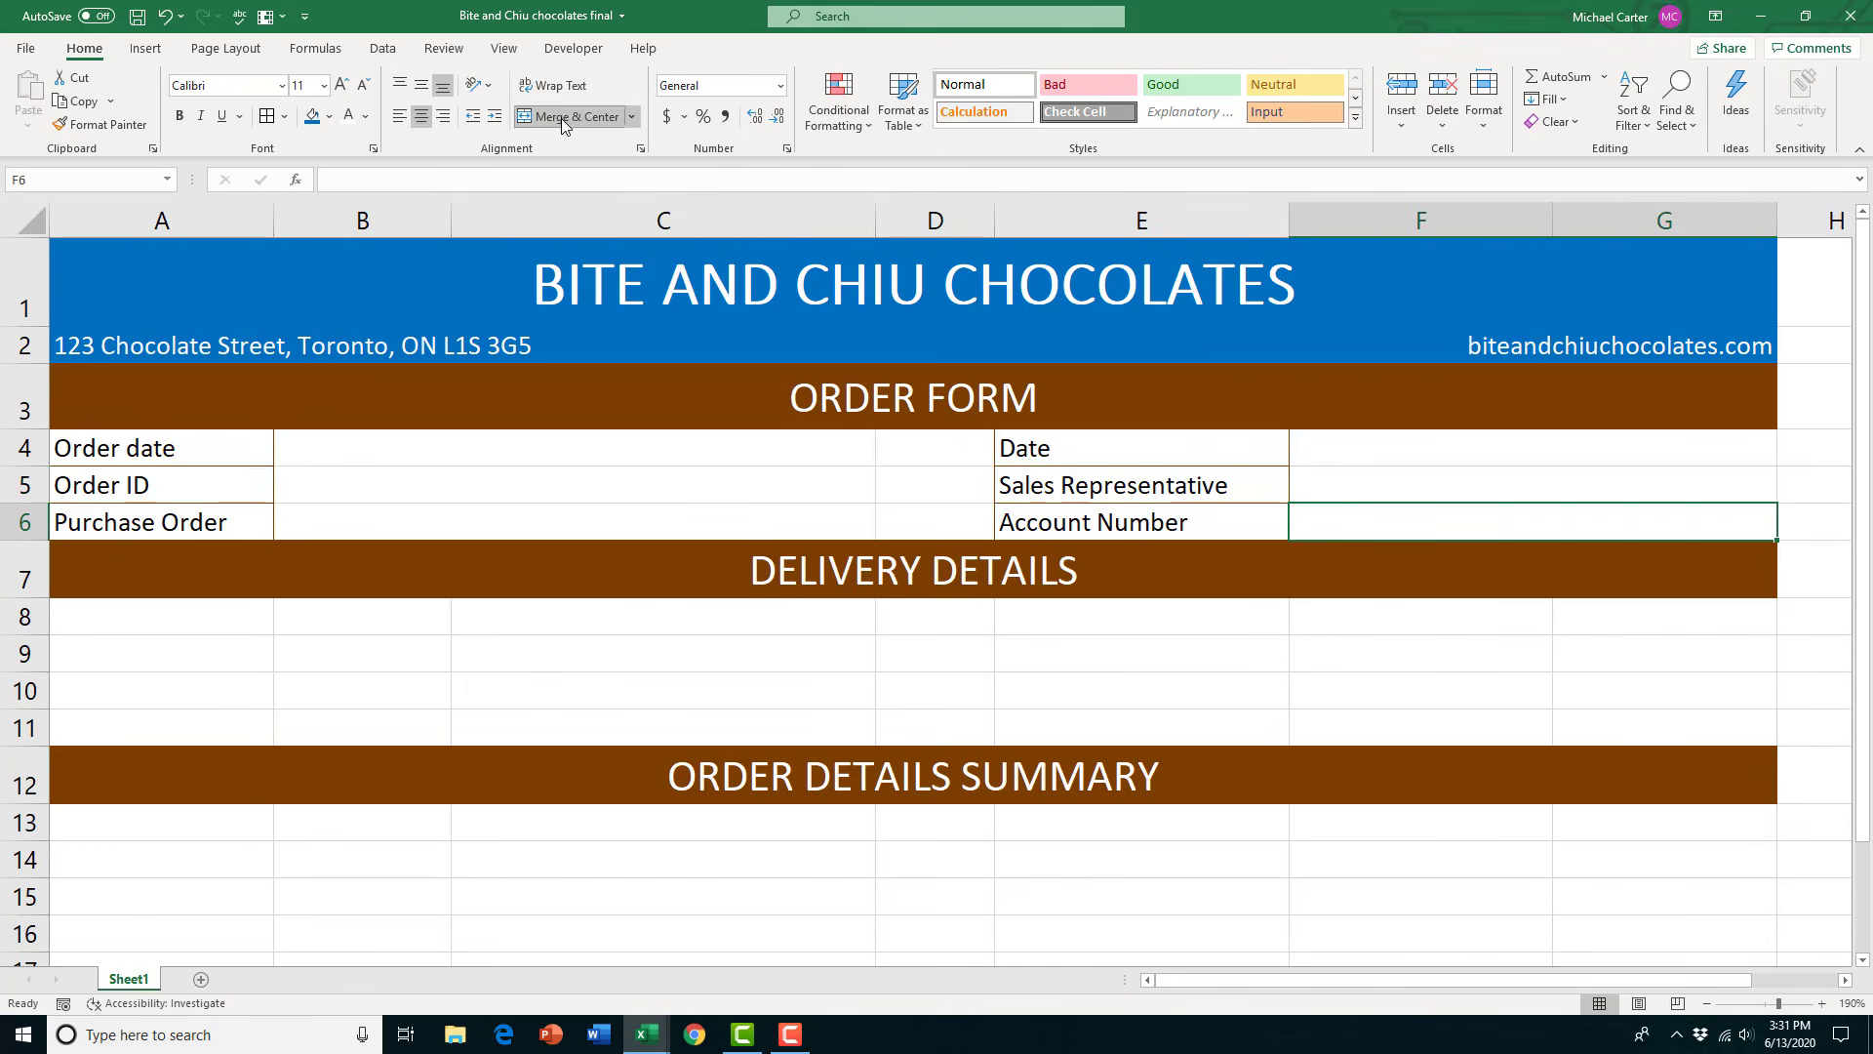
# Apply brown outline and inside borders to the merged entry cells F4:G6
pyautogui.moveTo(1338, 451); pyautogui.dragTo(1357, 518)
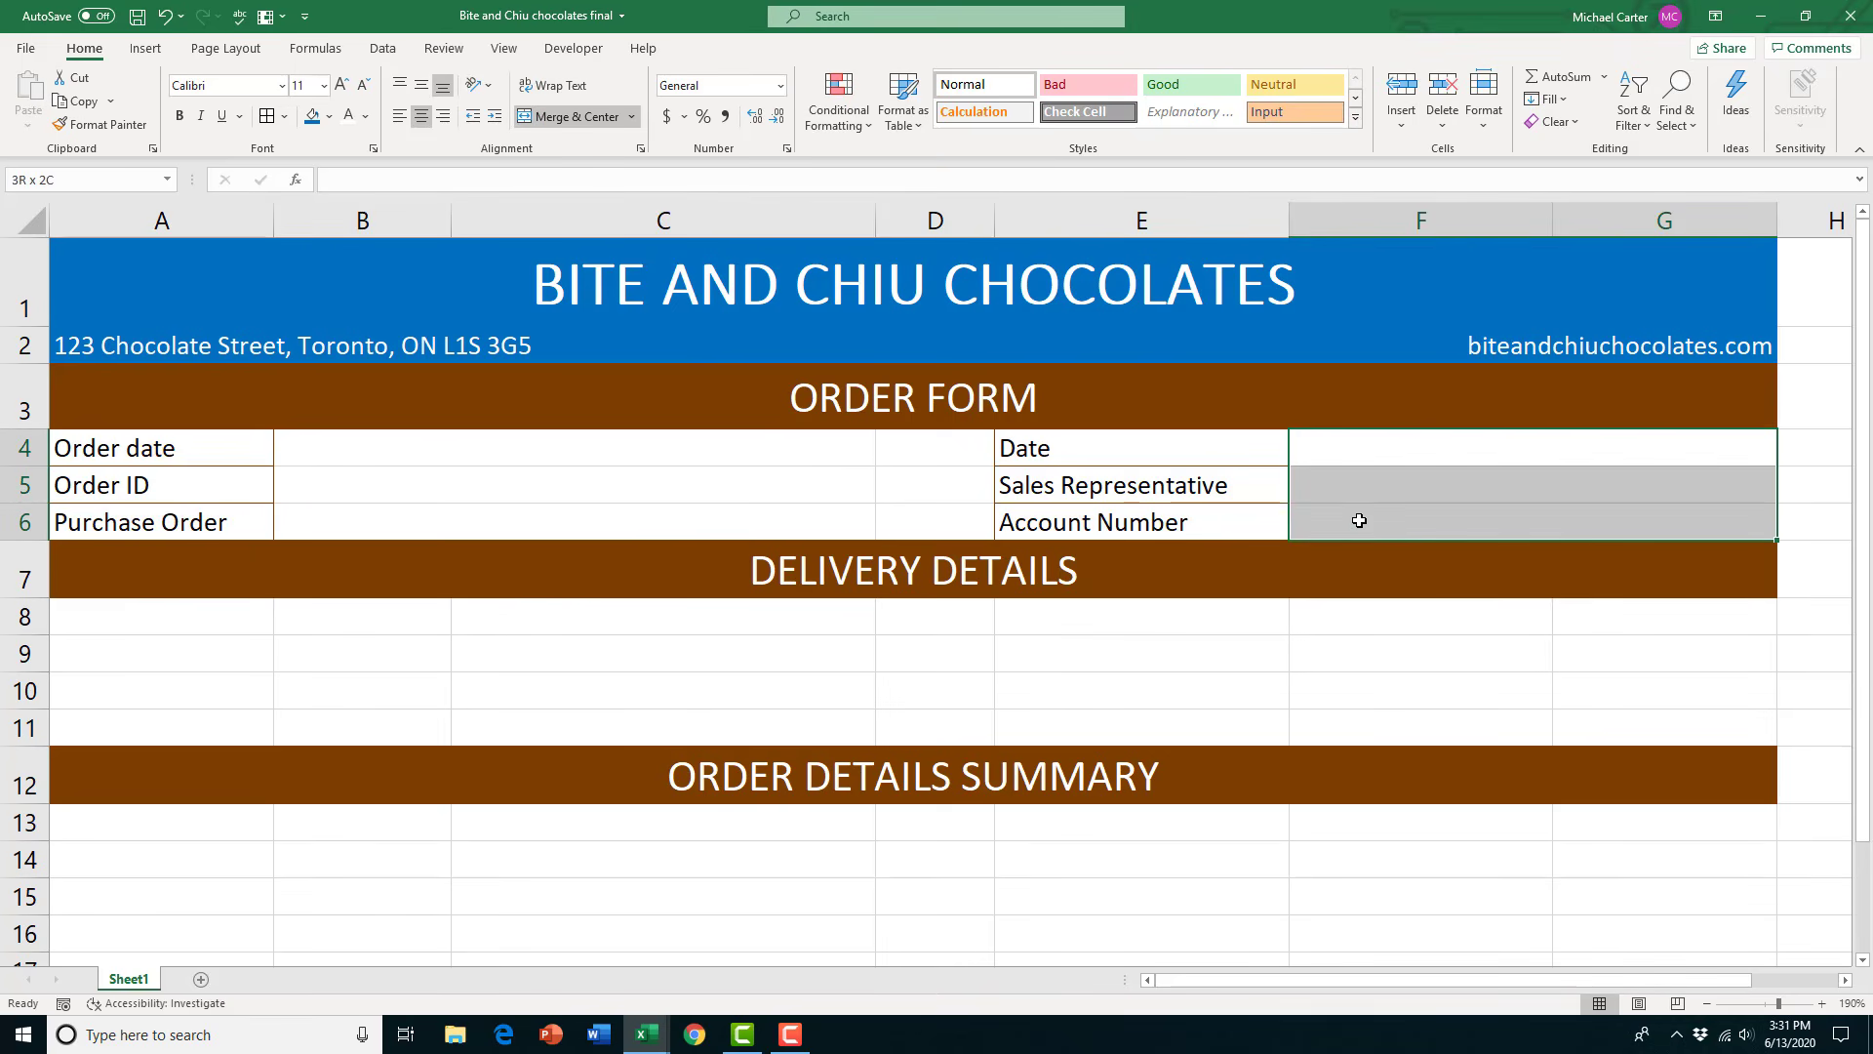
pyautogui.click(267, 118)
pyautogui.click(1080, 261)
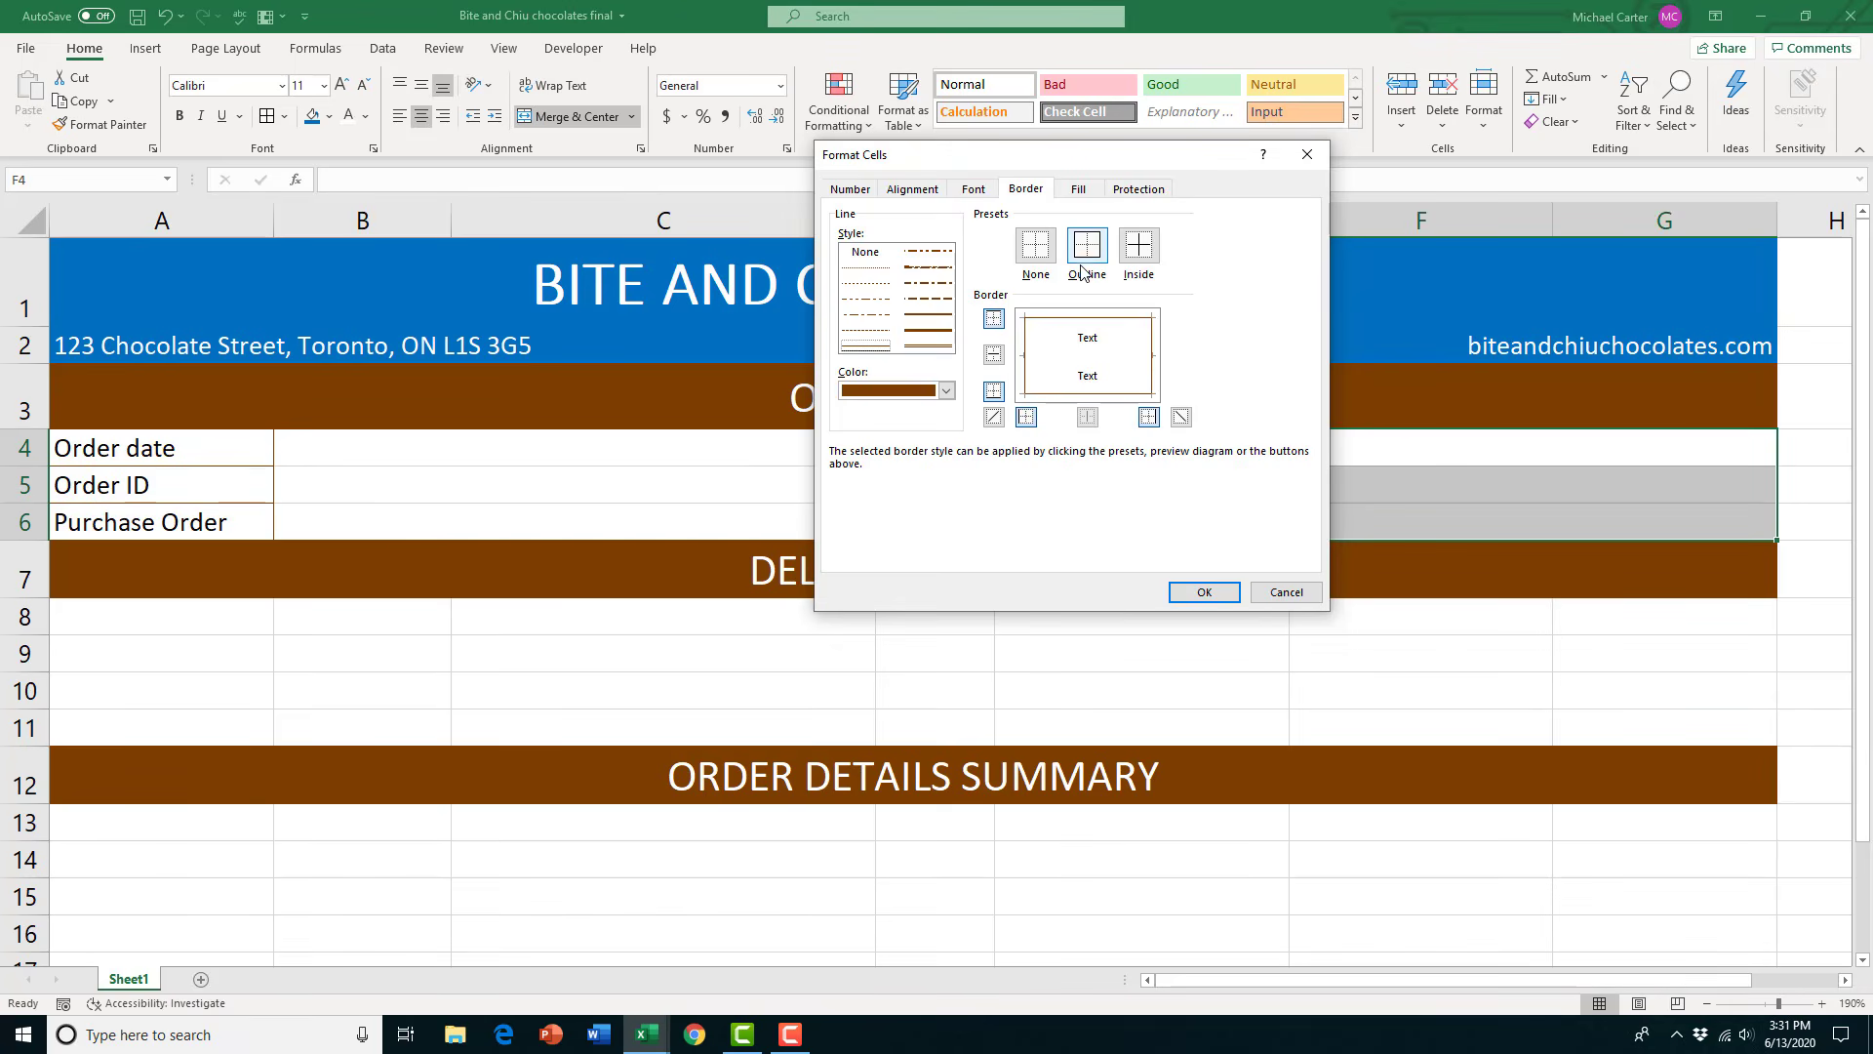
pyautogui.click(1146, 262)
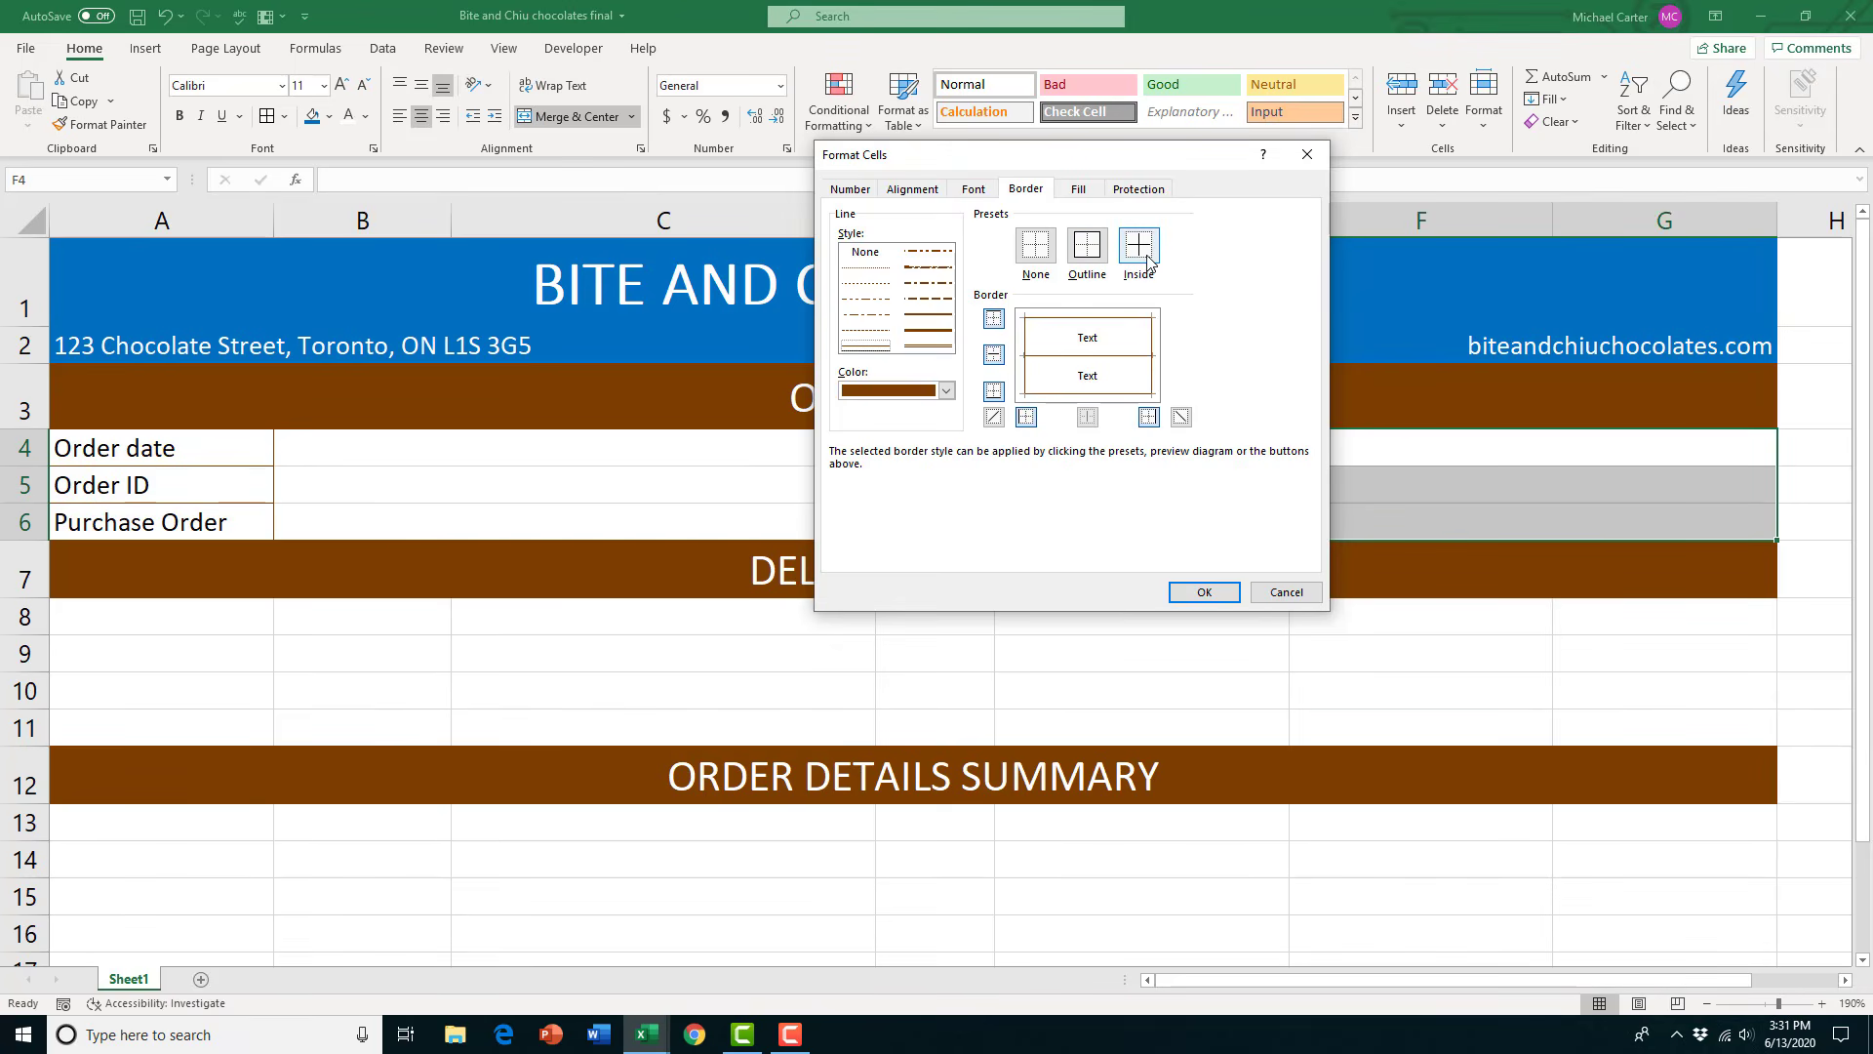
pyautogui.click(1191, 595)
# Apply brown inside borders to the merged entry cells B4:C6
pyautogui.click(611, 508)
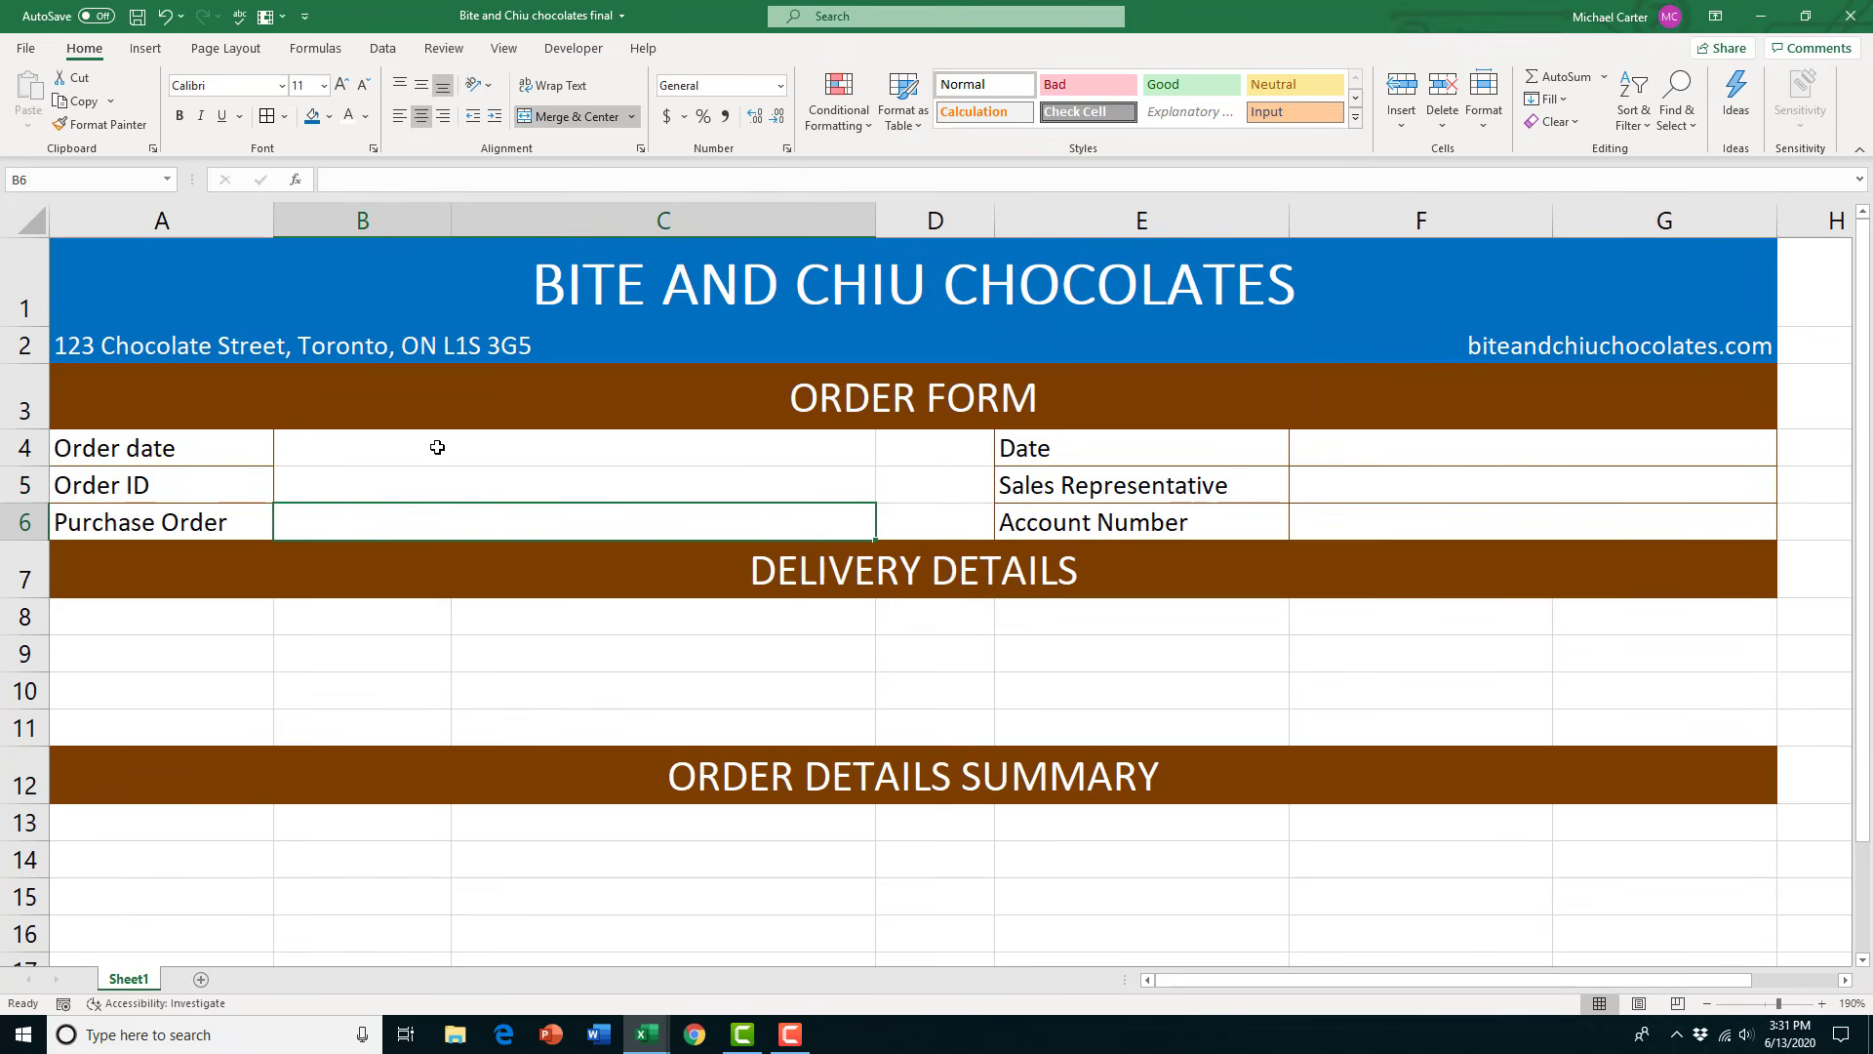
pyautogui.moveTo(437, 447); pyautogui.dragTo(439, 517)
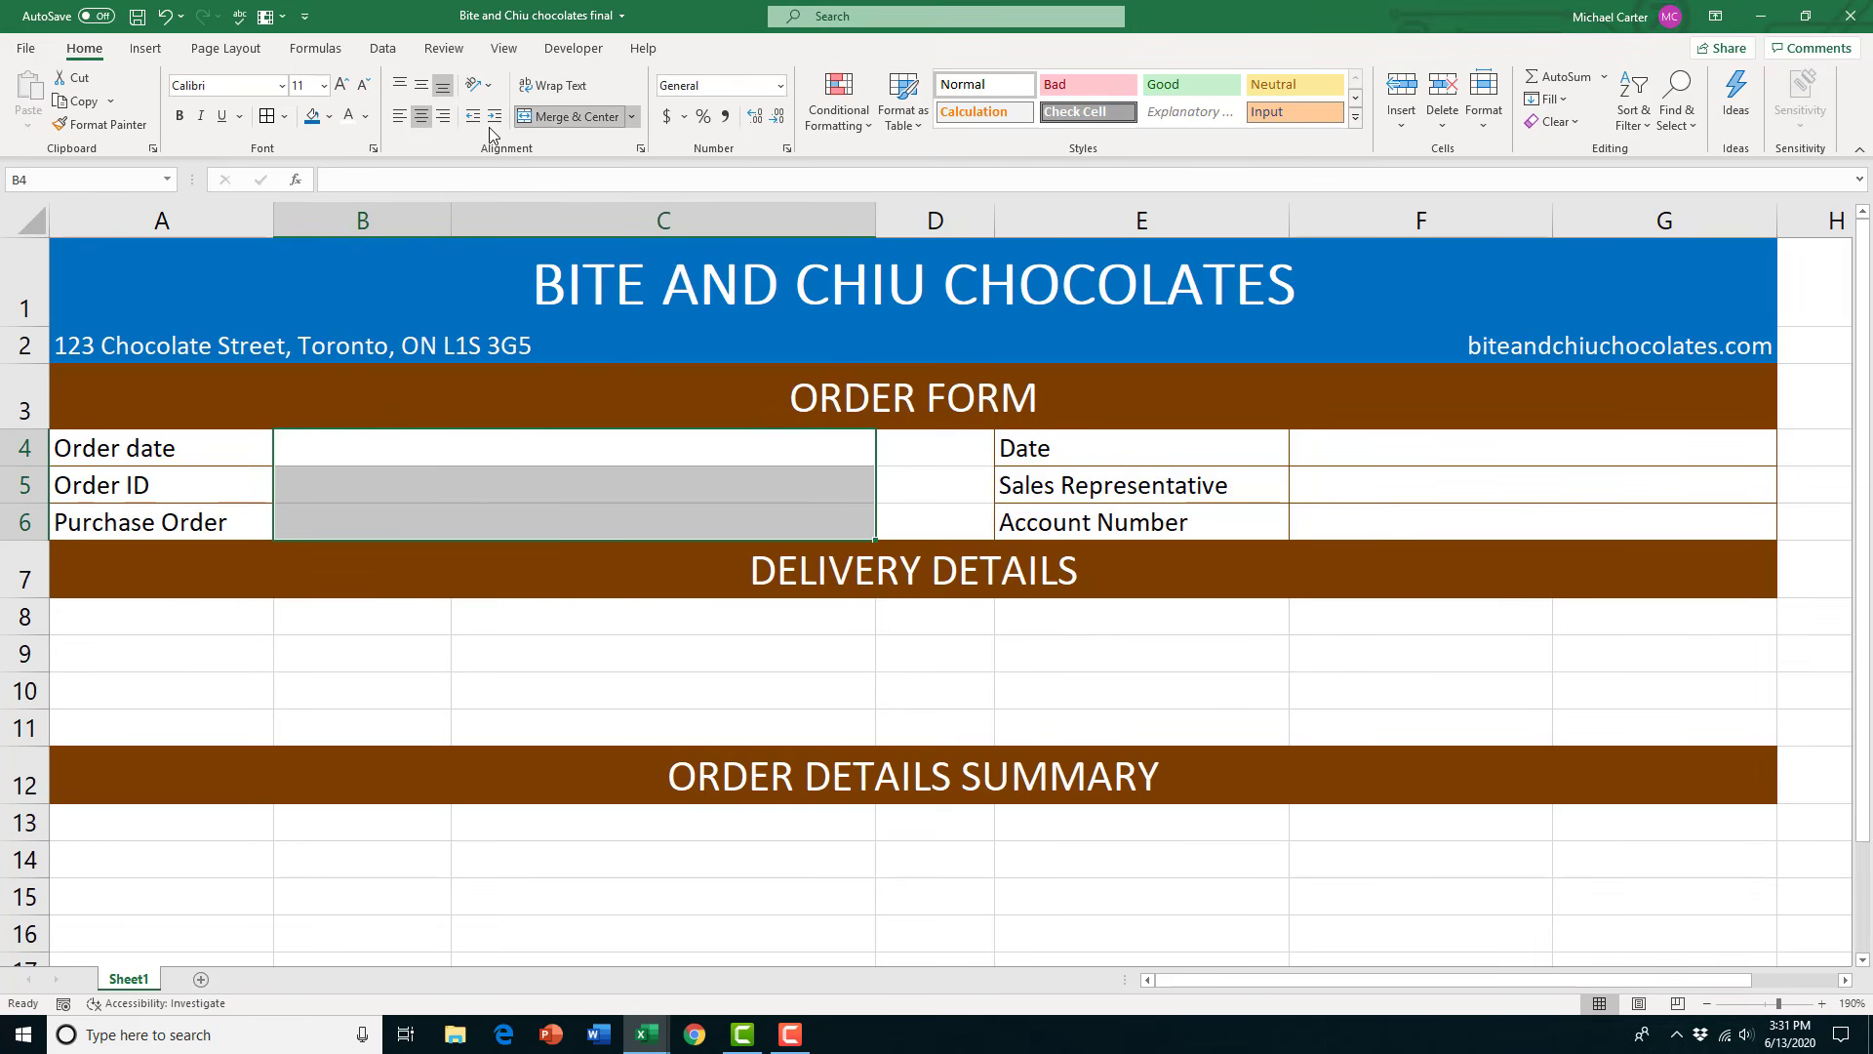
pyautogui.click(270, 122)
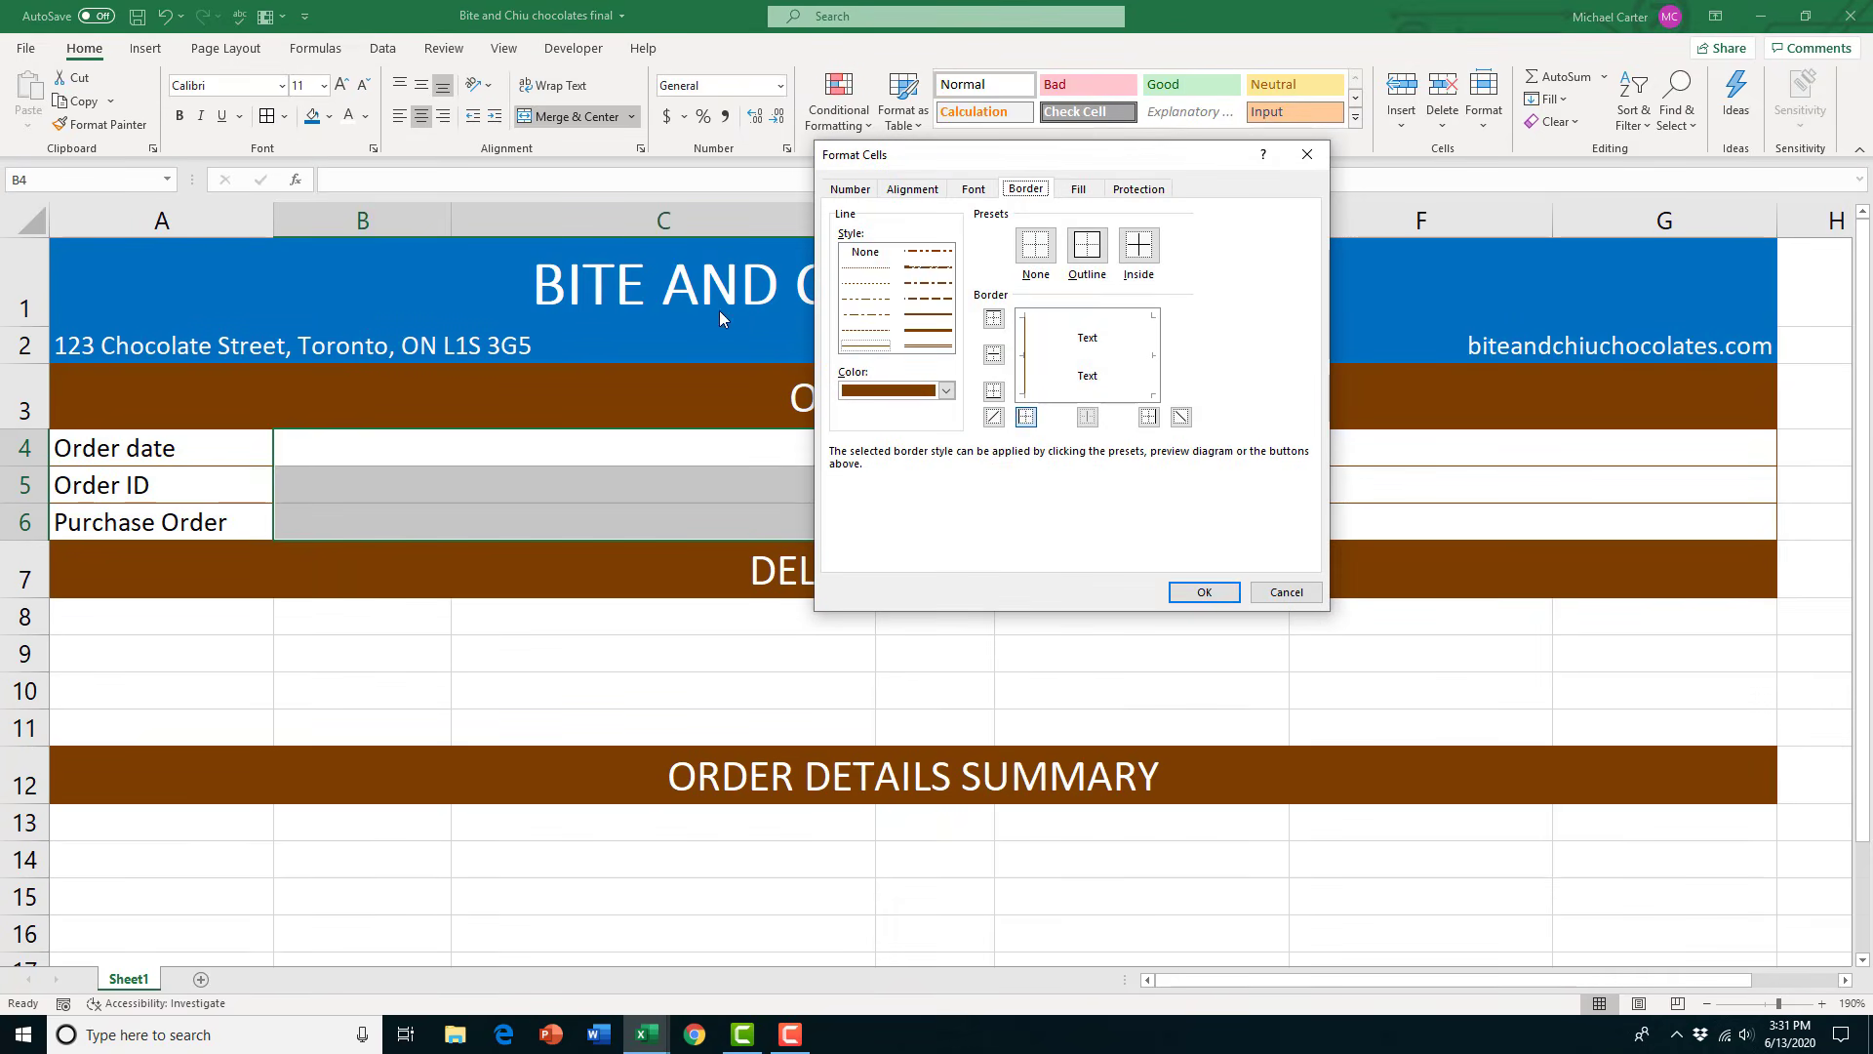
pyautogui.click(1138, 246)
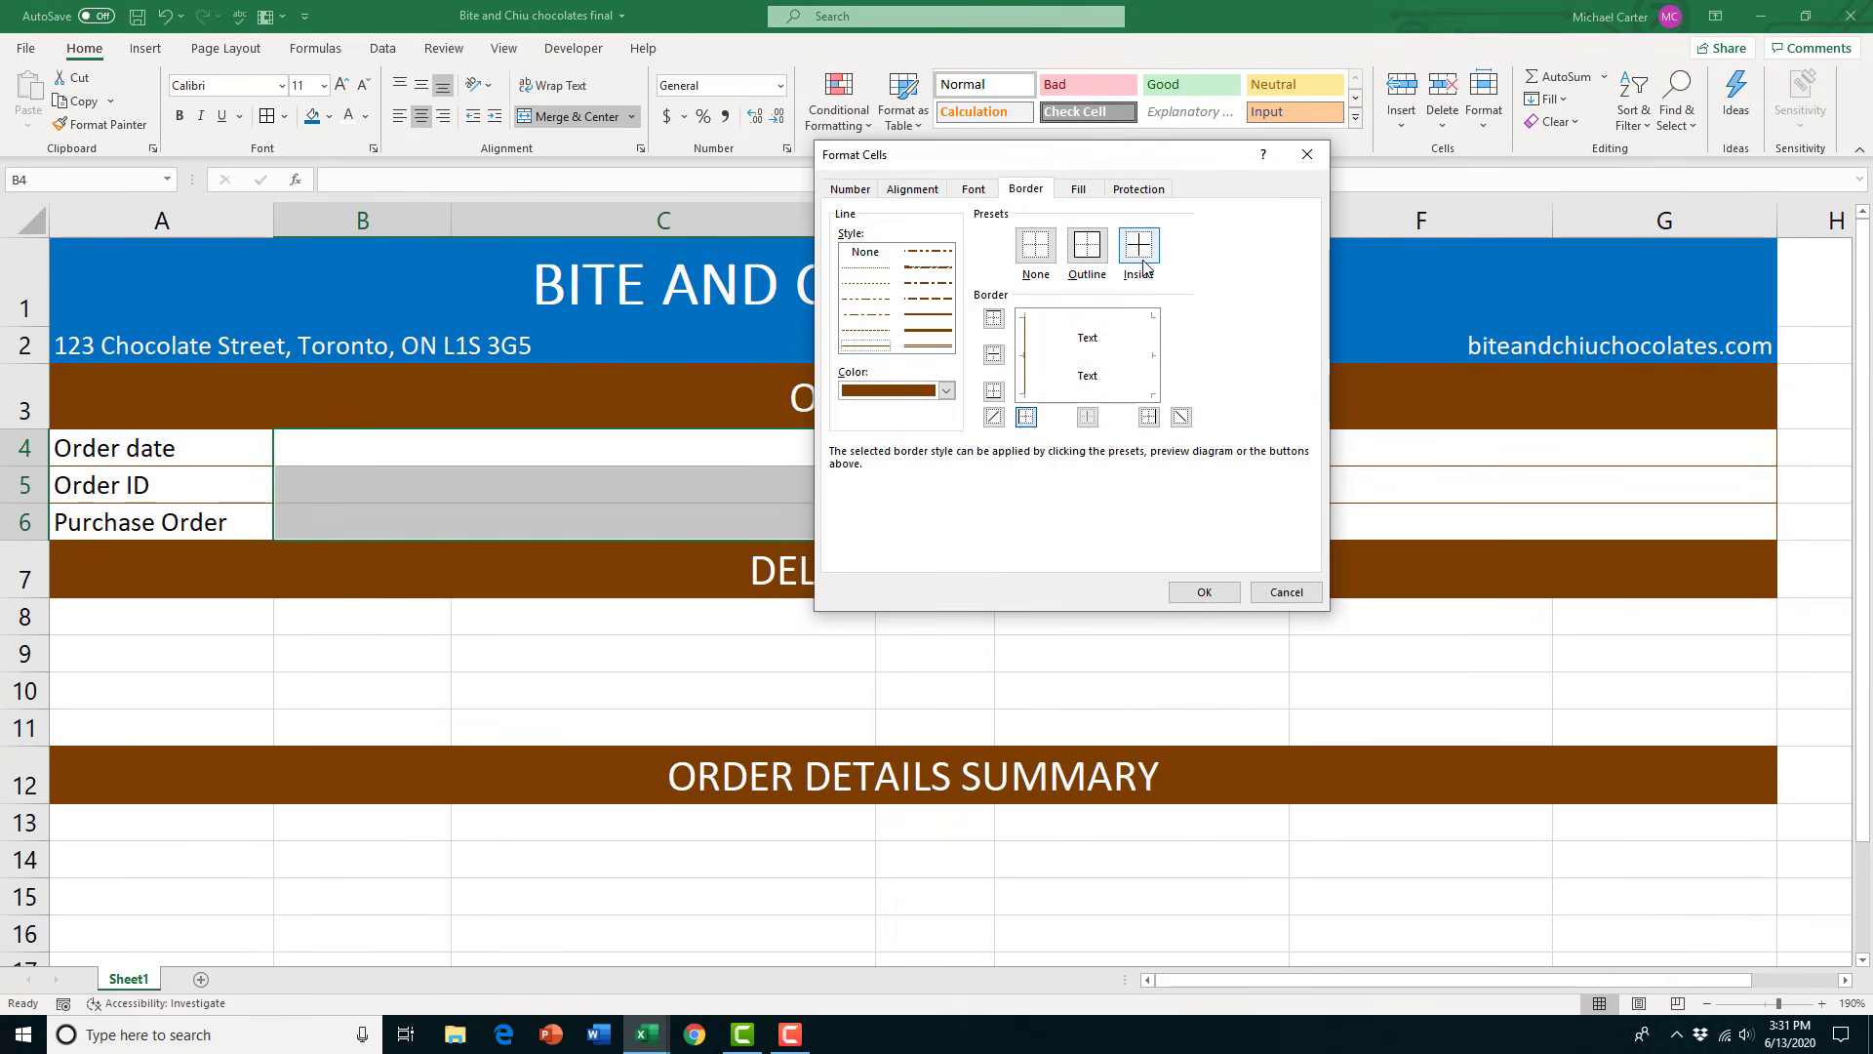
pyautogui.click(1200, 593)
pyautogui.click(770, 498)
pyautogui.click(891, 485)
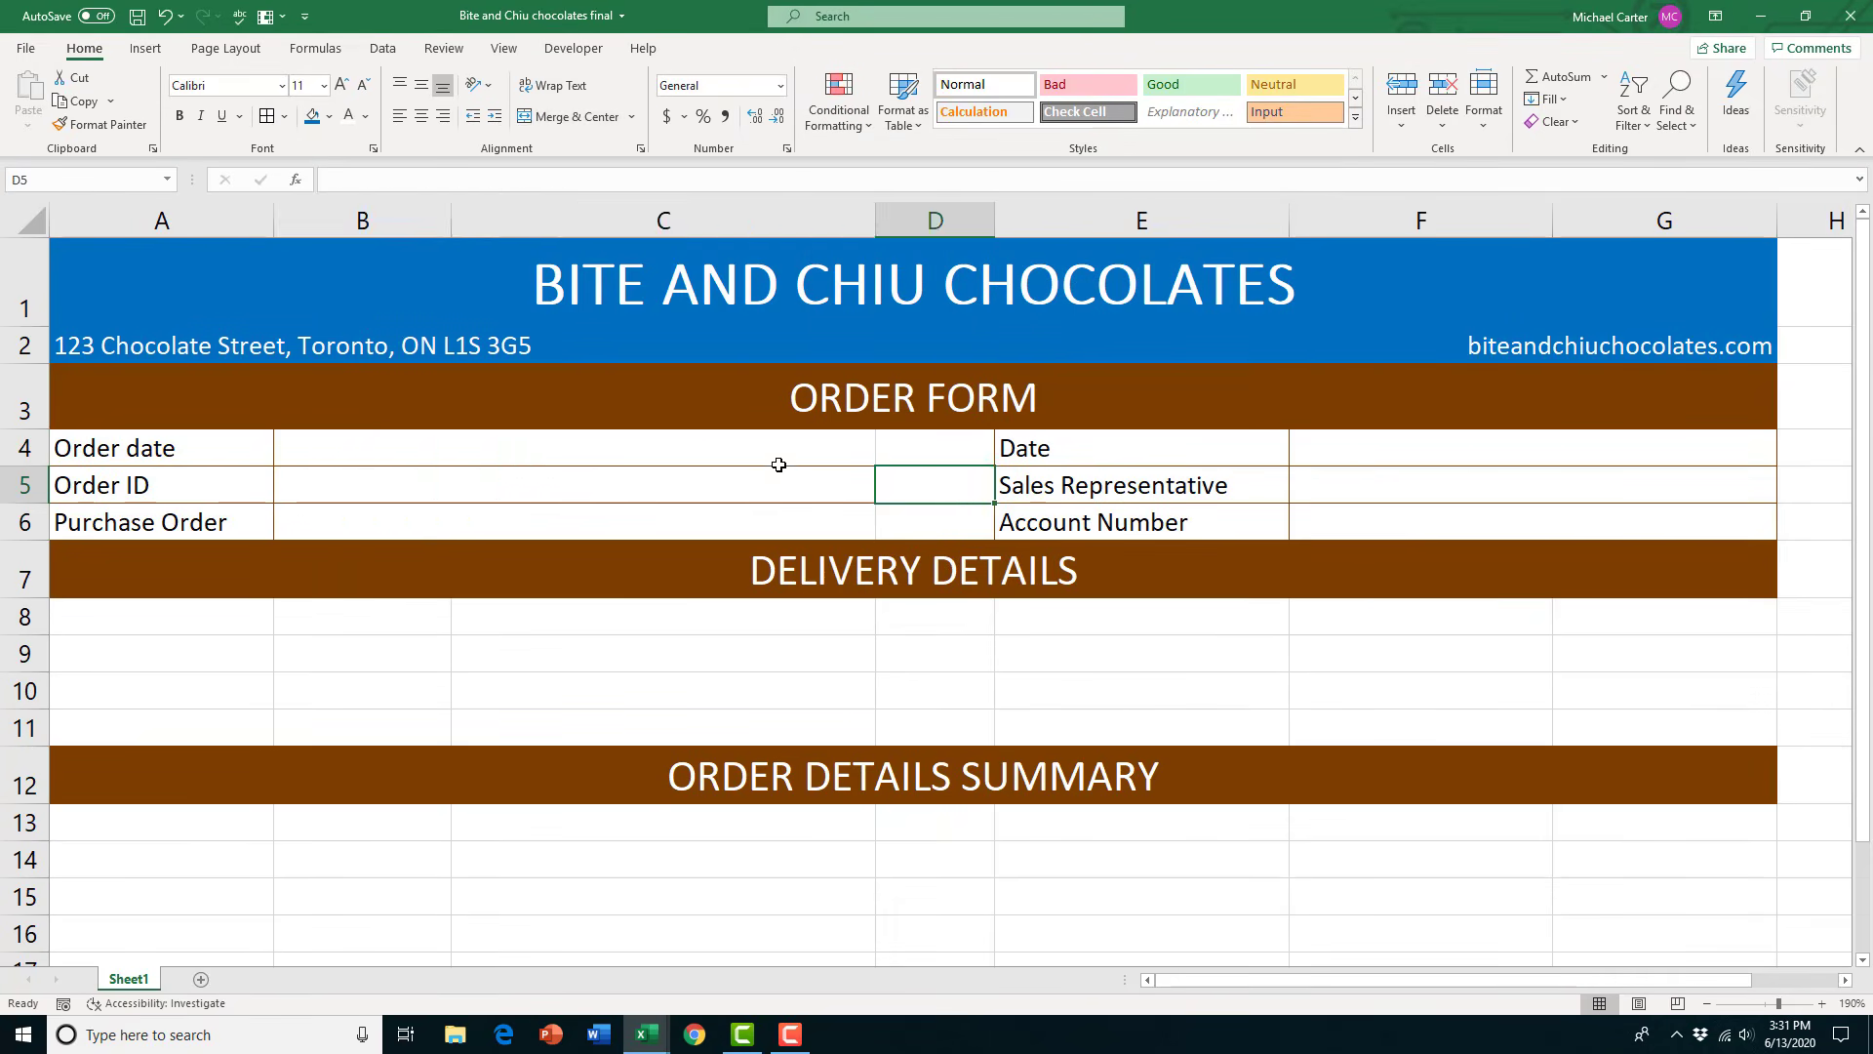
# Add a brown outline border around the merged entry cells B4:C6
pyautogui.click(705, 451)
pyautogui.moveTo(704, 483); pyautogui.dragTo(703, 522)
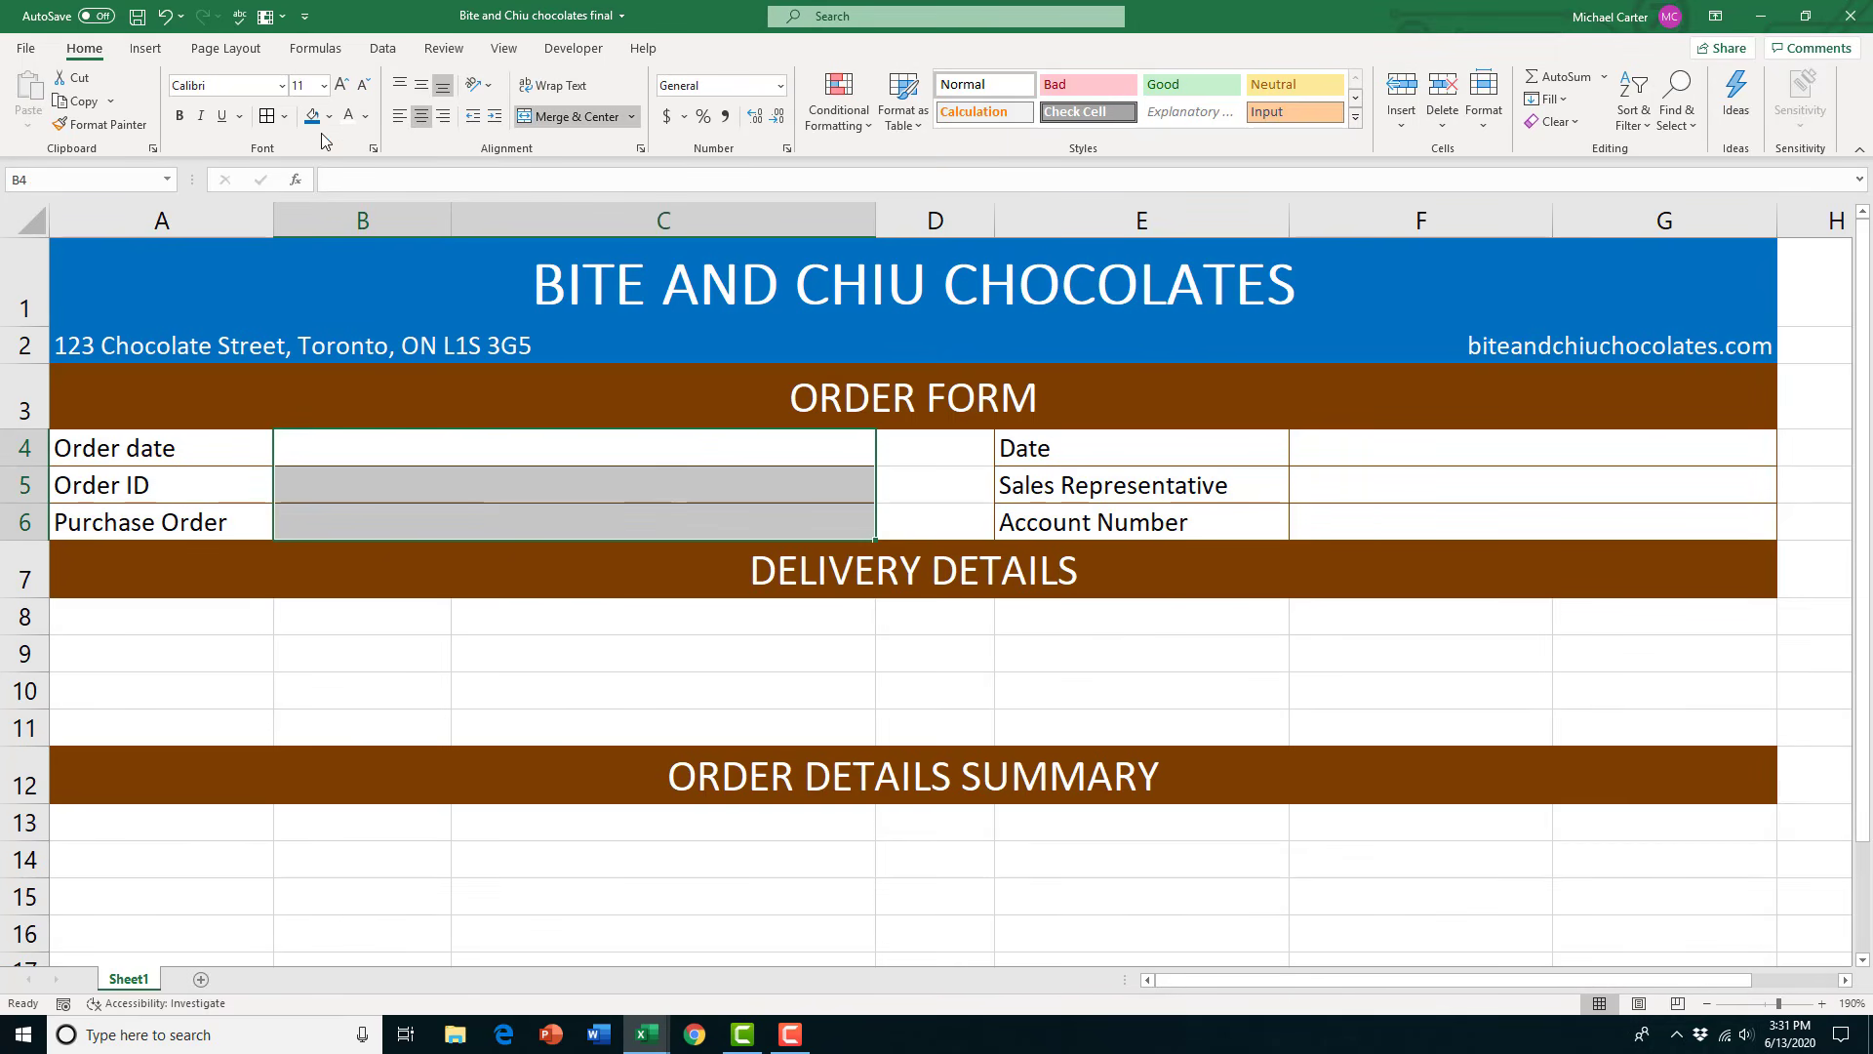
pyautogui.click(266, 117)
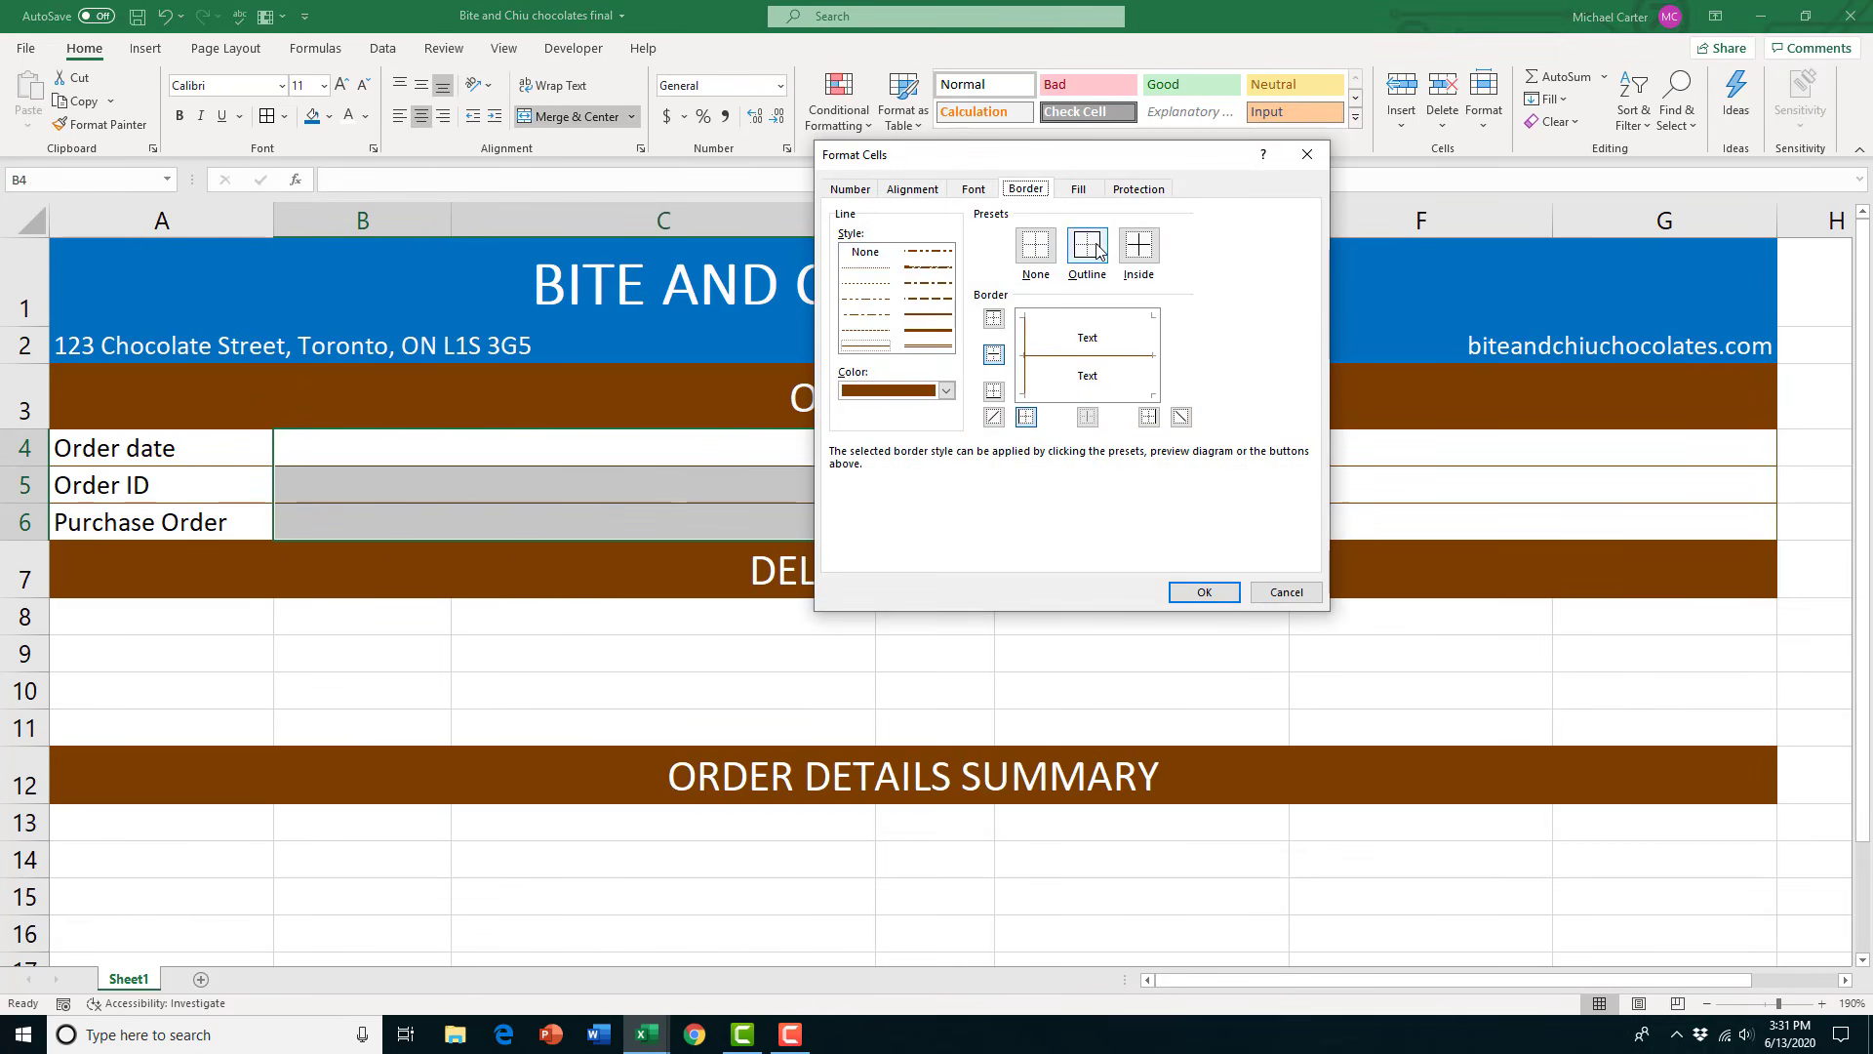
pyautogui.click(1087, 246)
pyautogui.click(1200, 591)
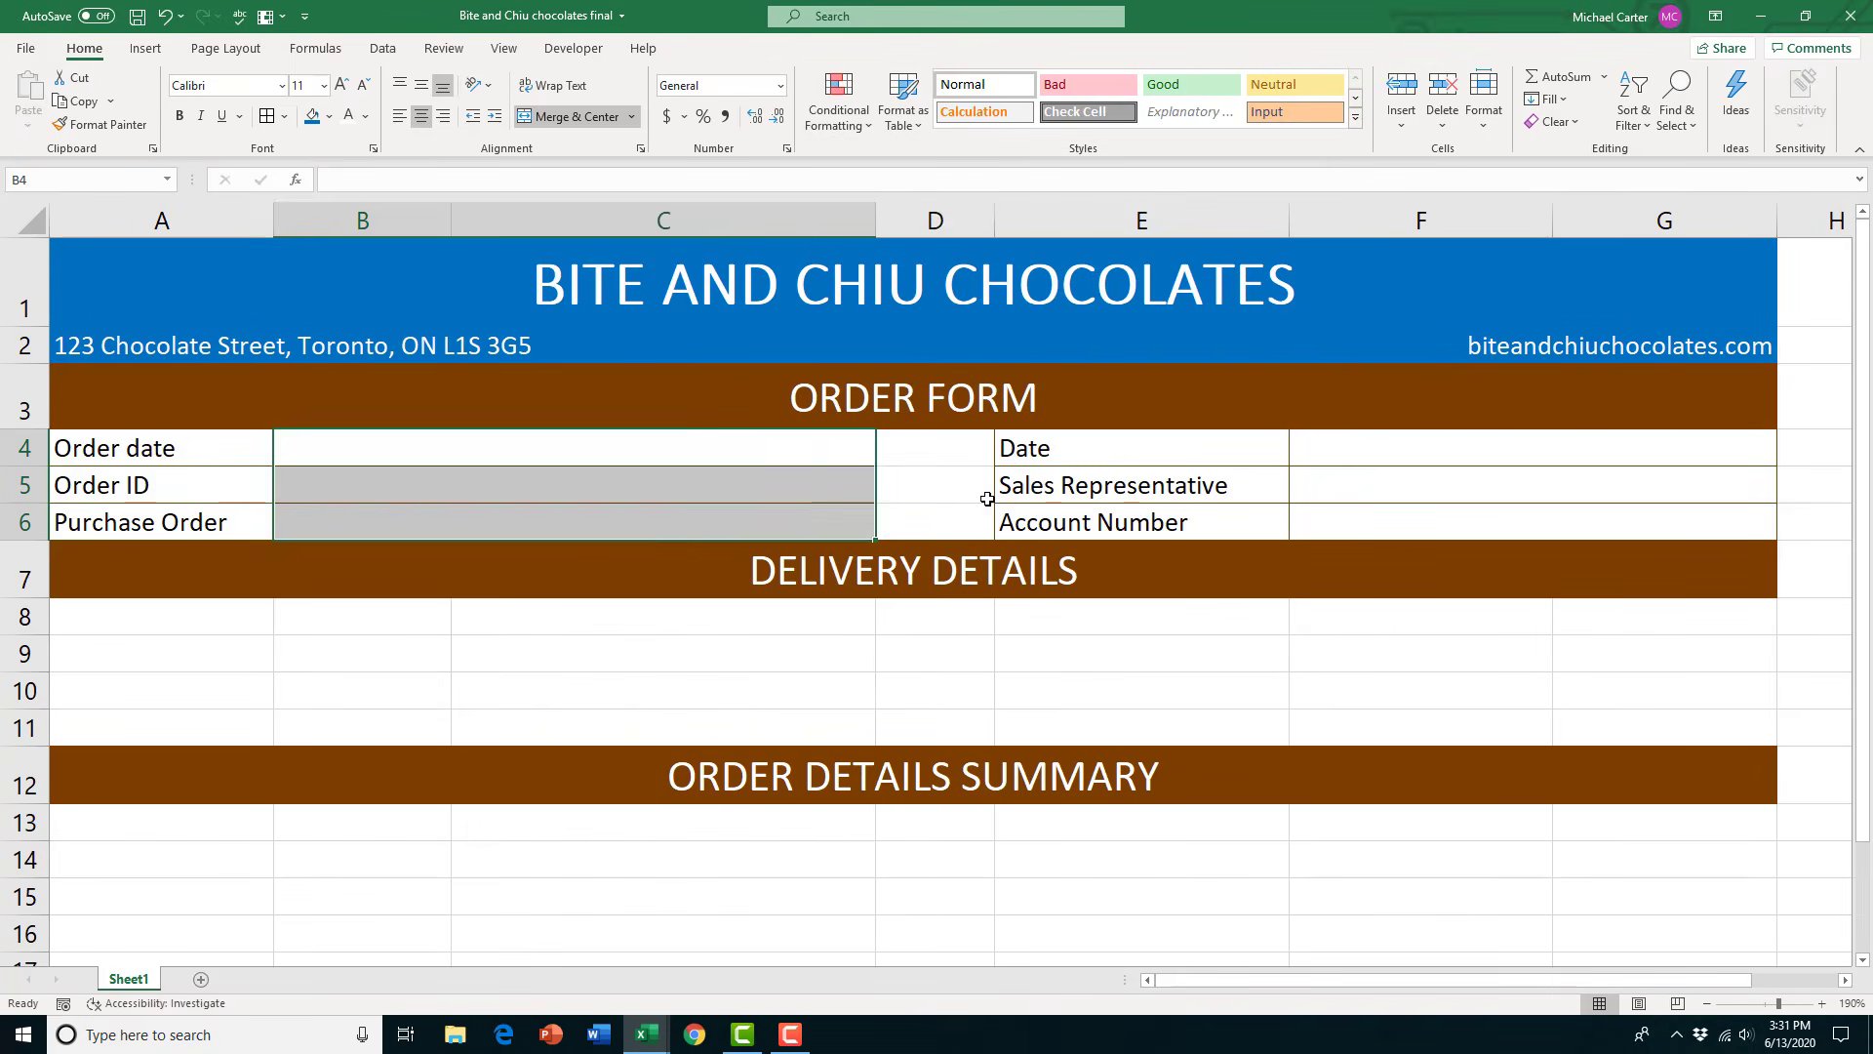
pyautogui.click(960, 496)
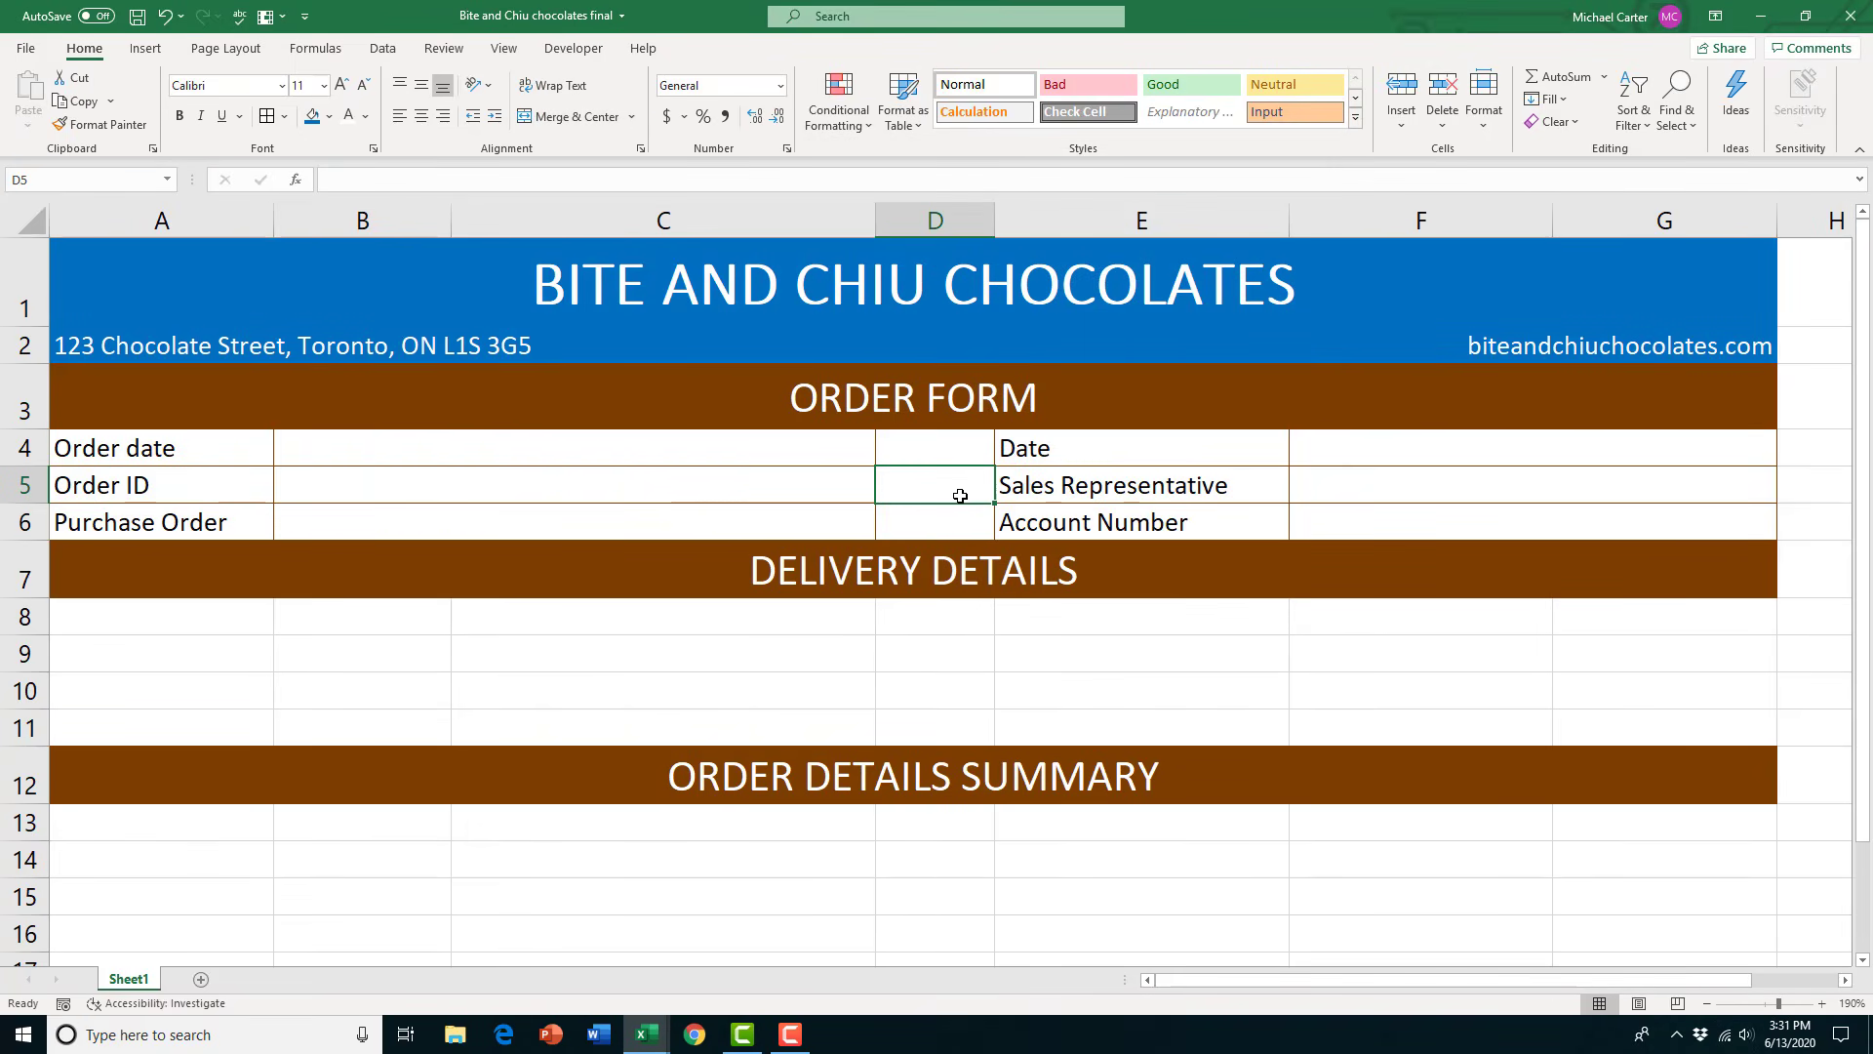
# Format the labels in A4:A6 and E4:E6 with a blue fill and bold white text
pyautogui.moveTo(192, 444); pyautogui.dragTo(186, 525)
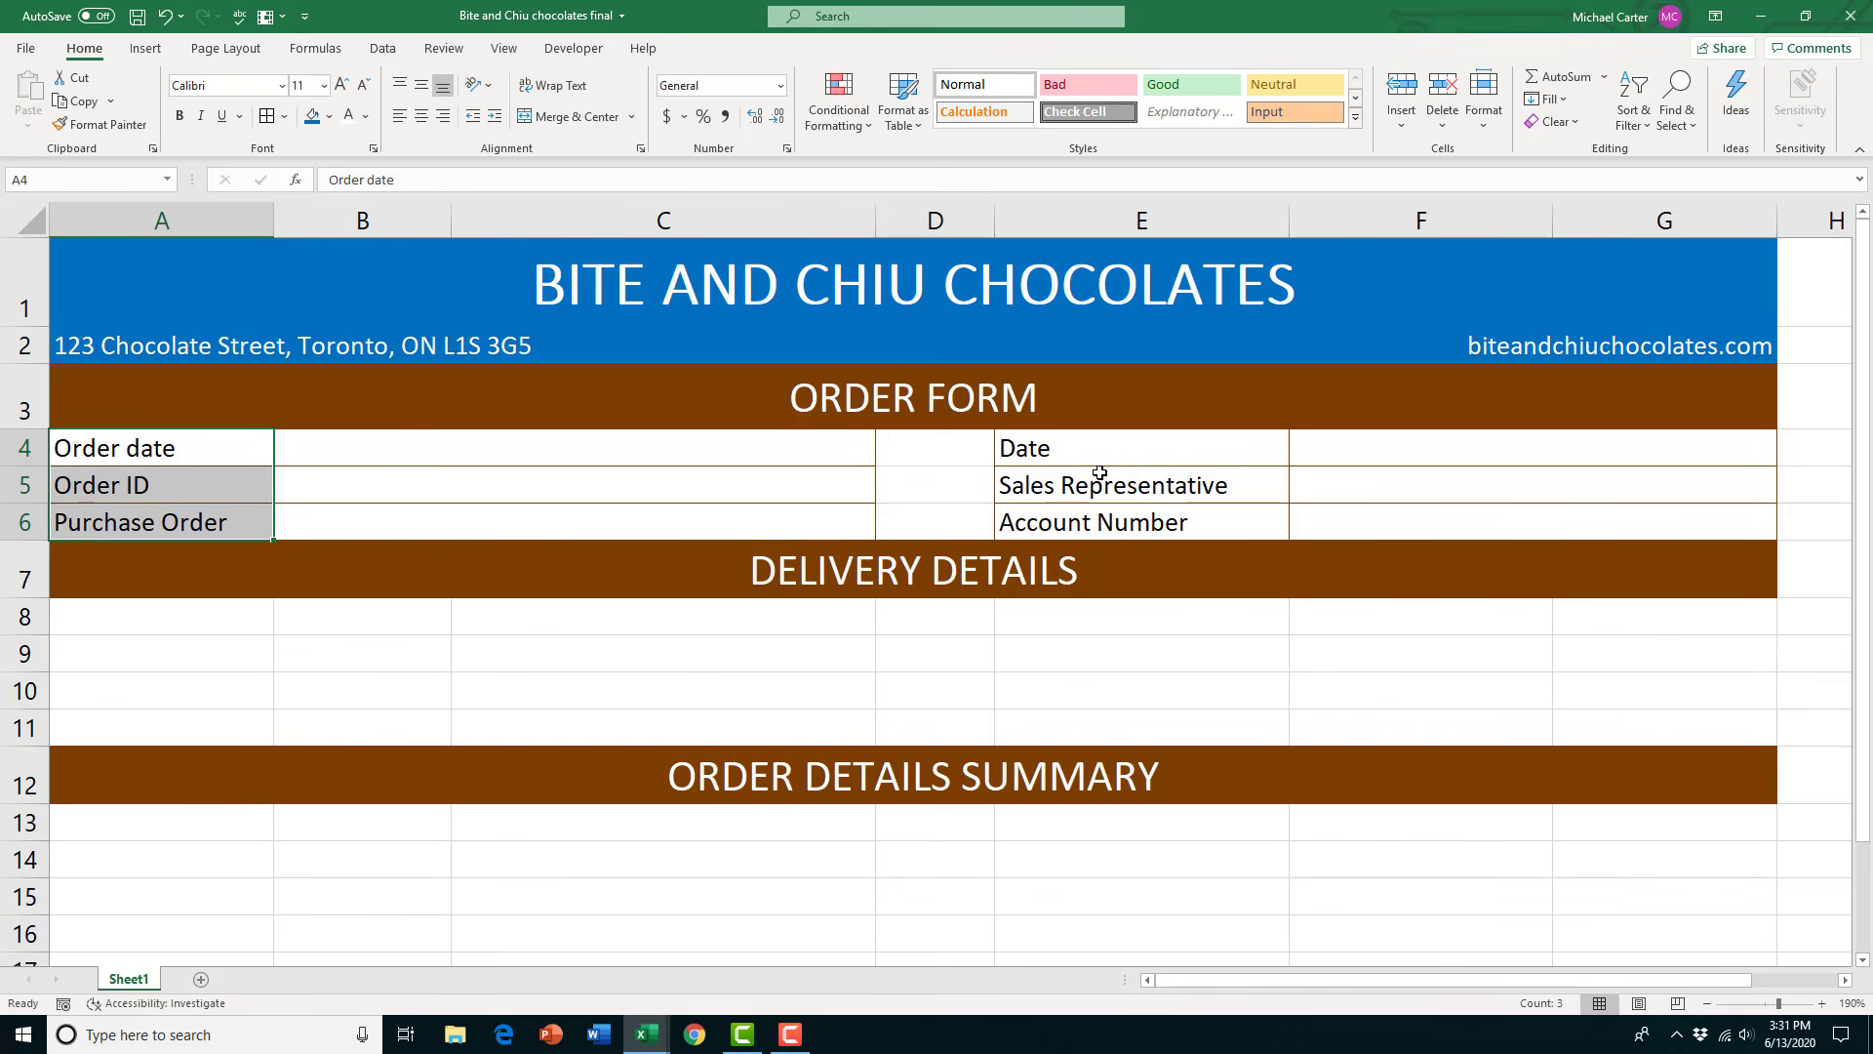
pyautogui.moveTo(1098, 447); pyautogui.dragTo(1101, 527)
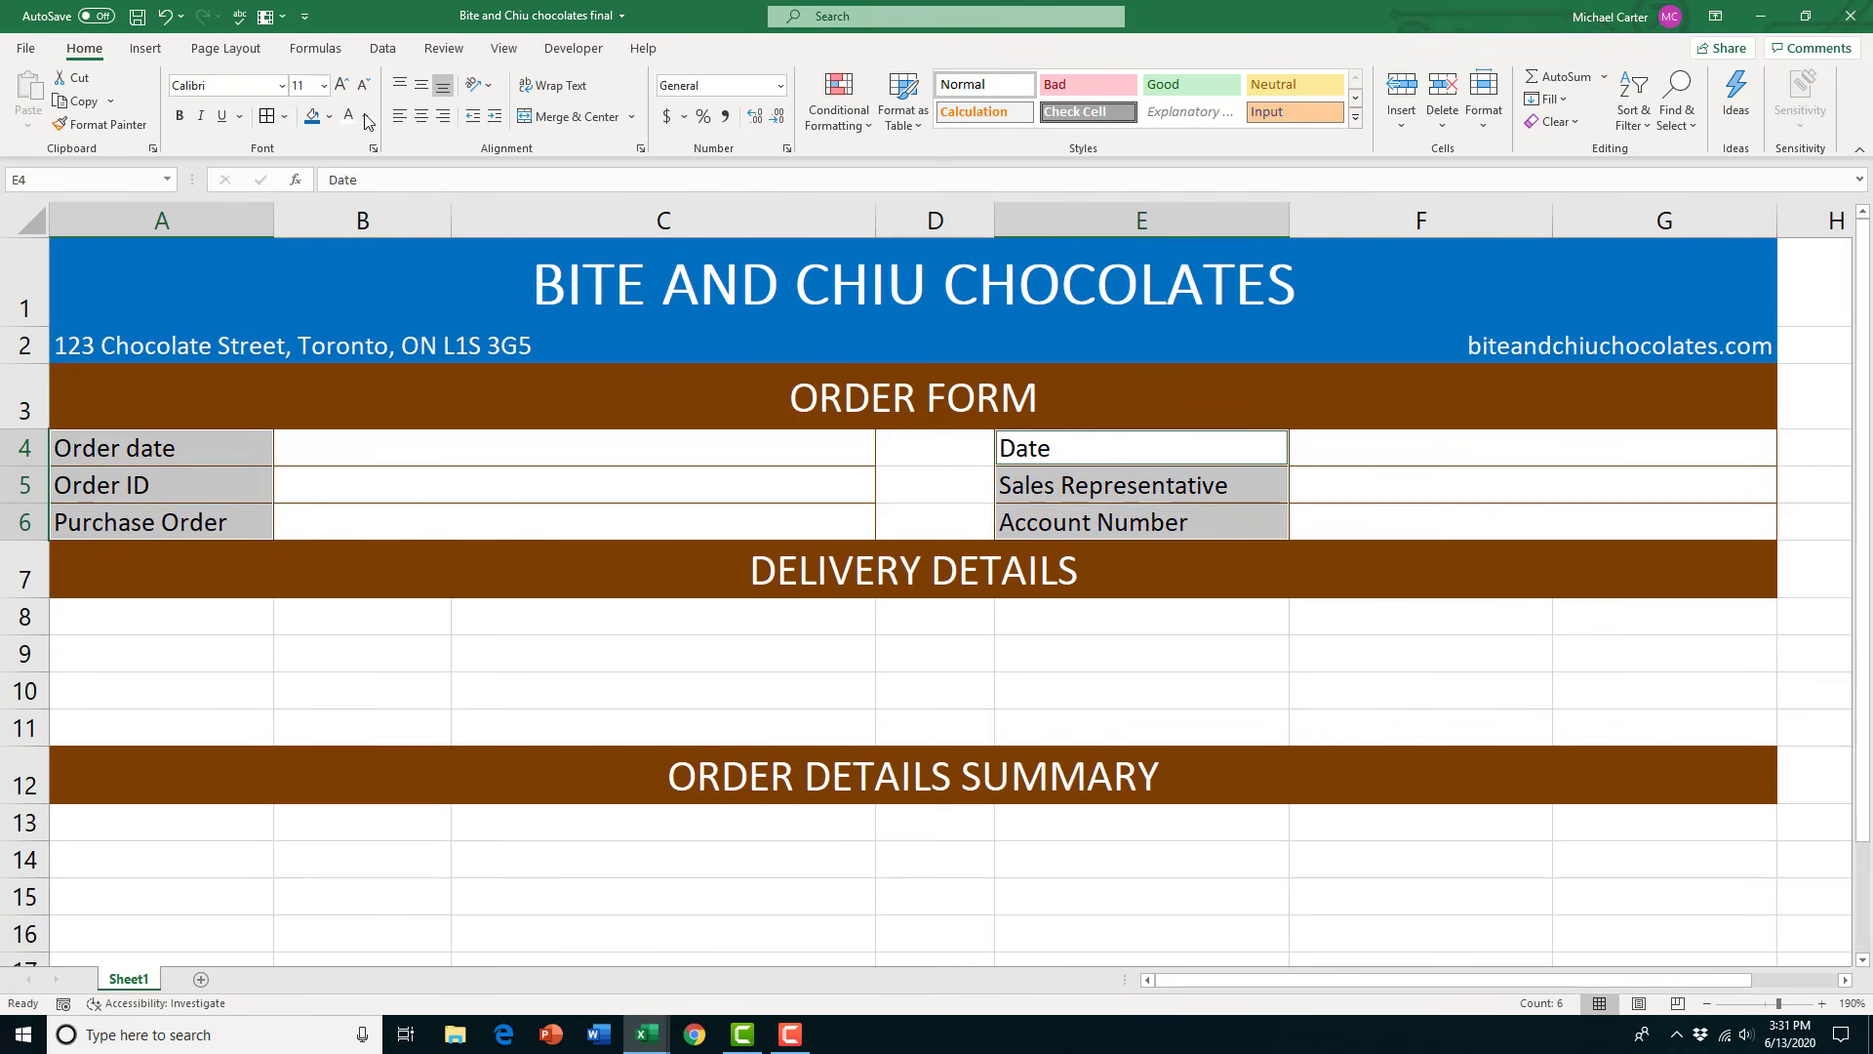
pyautogui.click(312, 115)
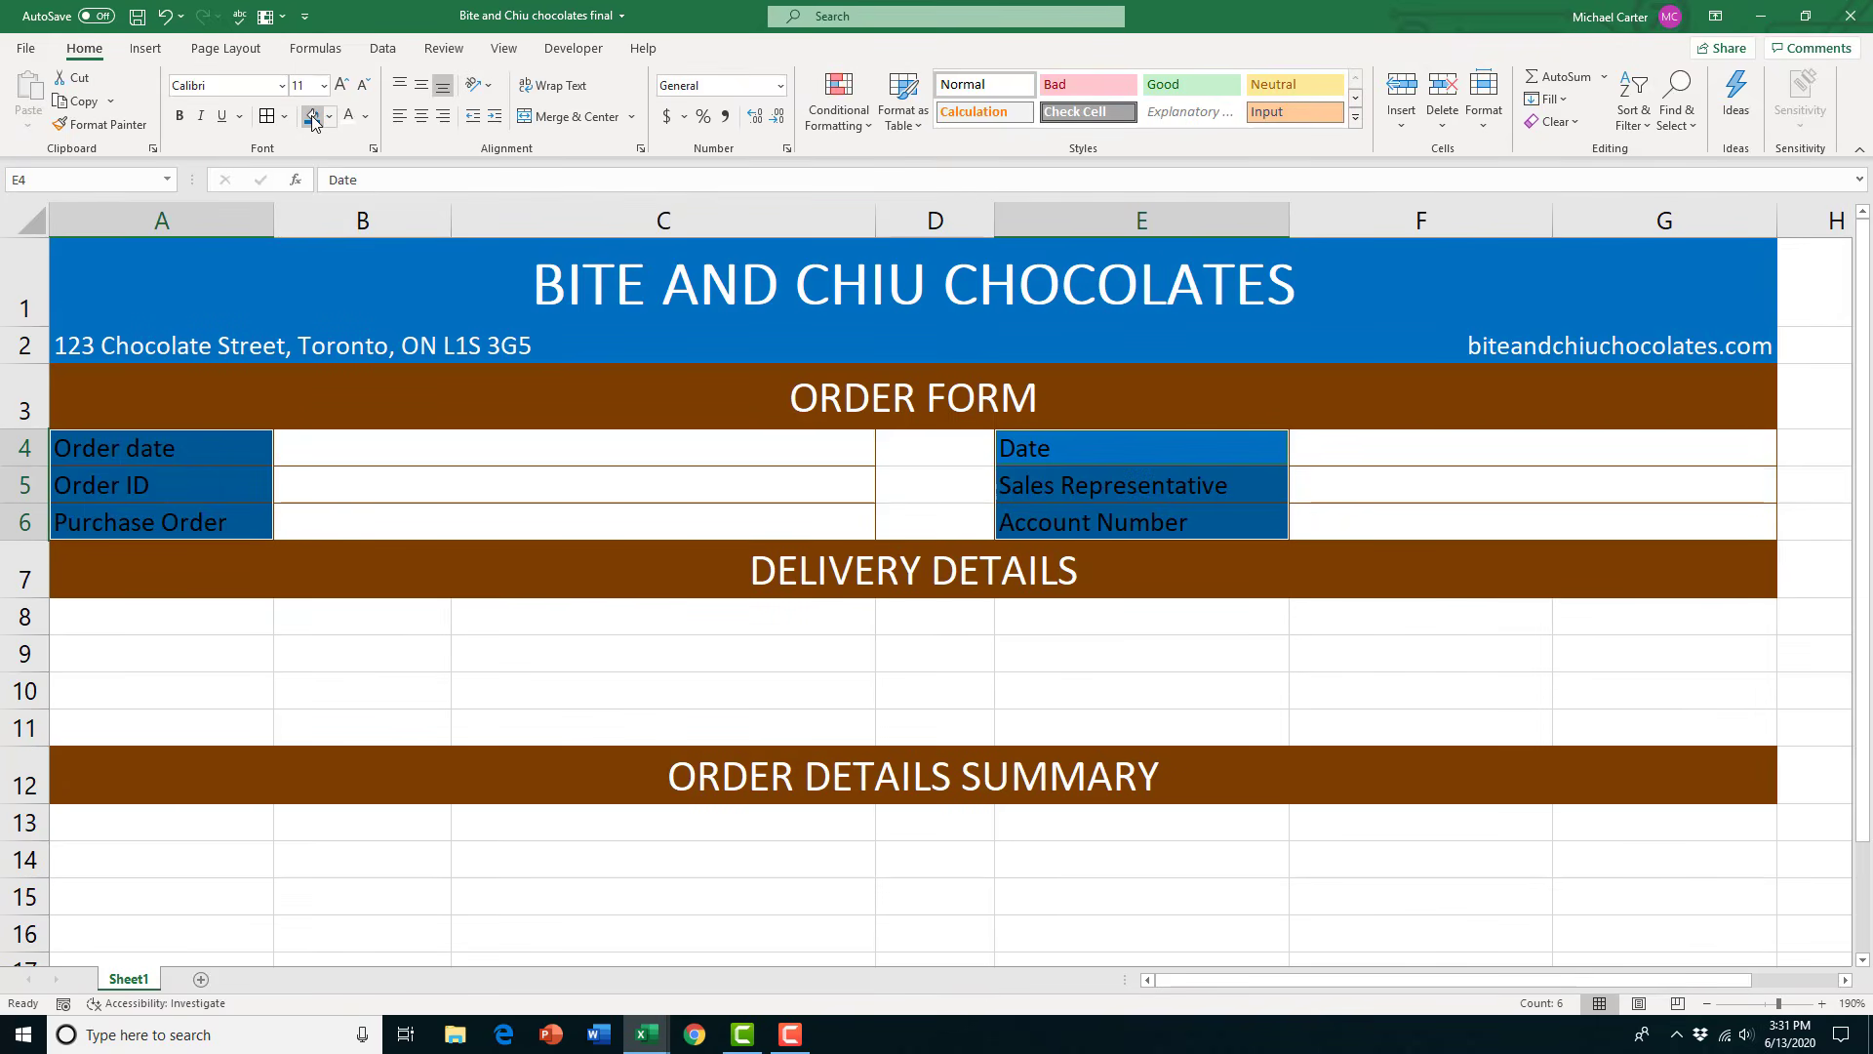
pyautogui.click(350, 118)
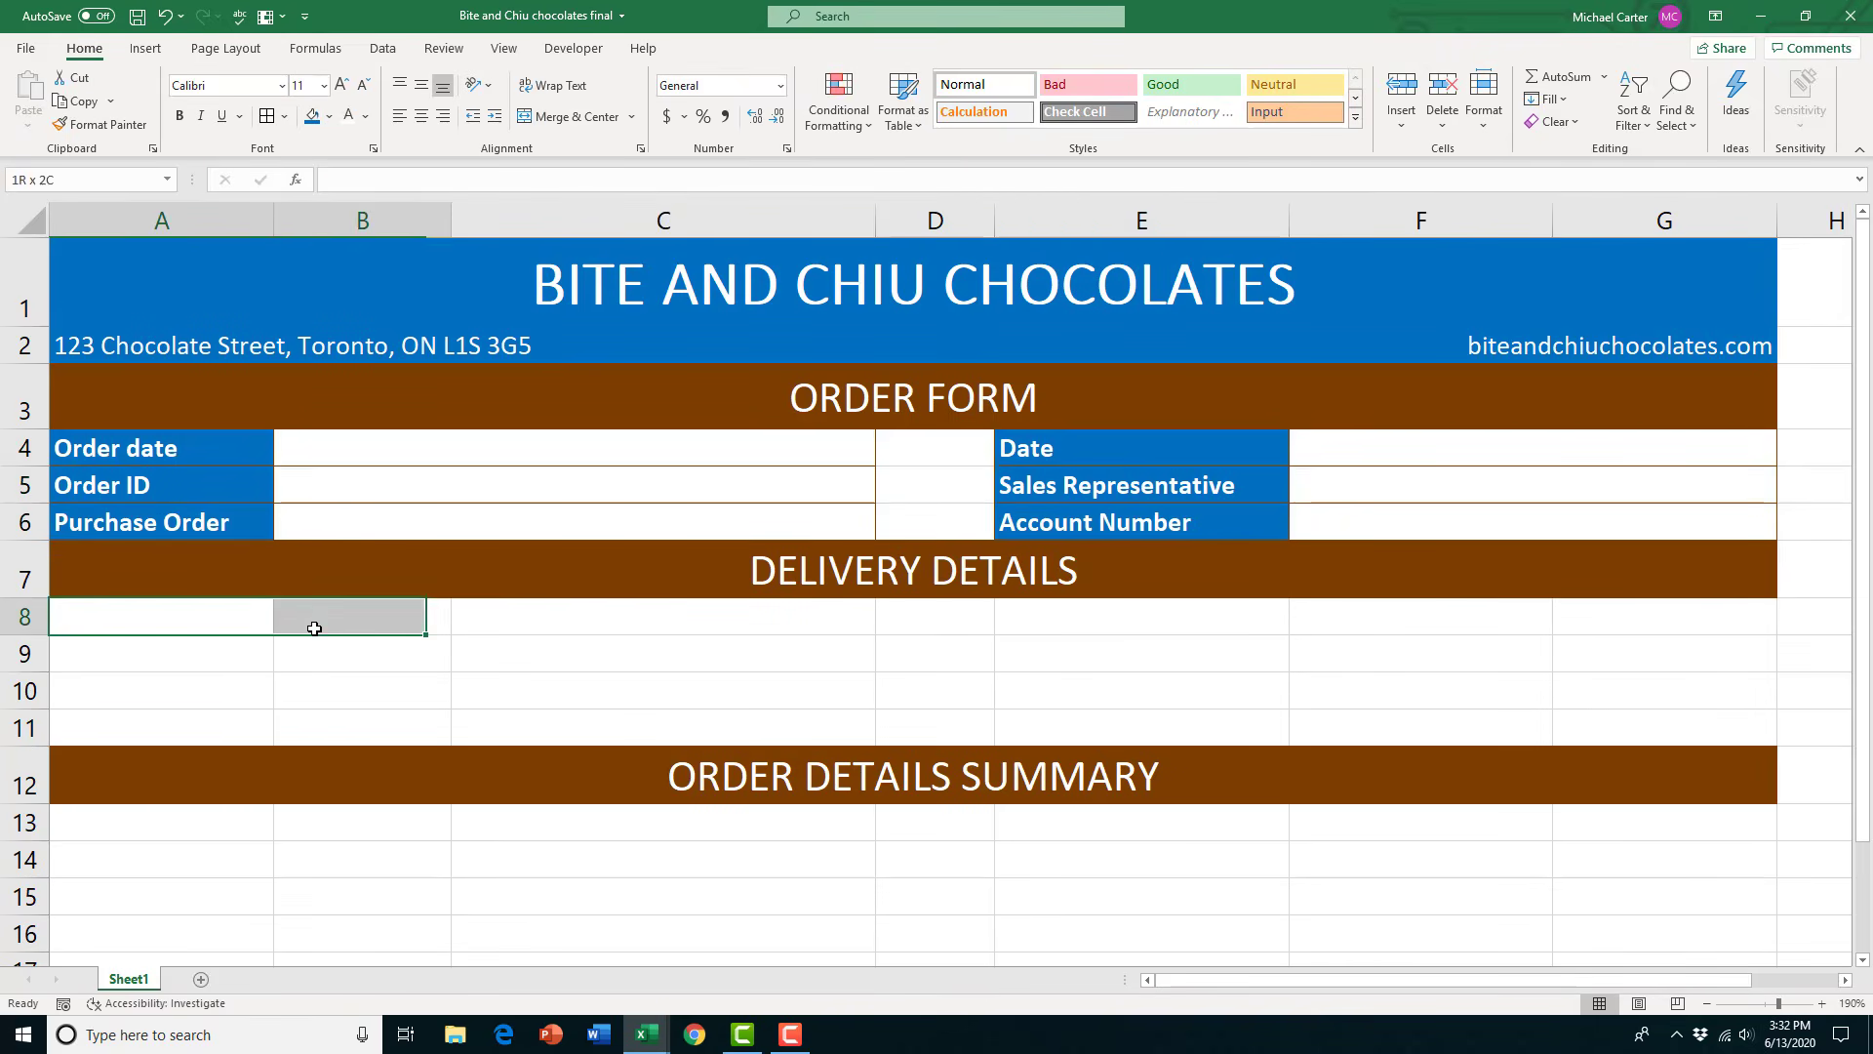
# Merge and center A8:C8 and E8:G8 under the Delivery Details heading
pyautogui.moveTo(313, 618); pyautogui.dragTo(683, 618)
pyautogui.click(577, 116)
pyautogui.moveTo(1141, 617); pyautogui.dragTo(1664, 617)
pyautogui.click(577, 116)
# Enter "Bill To:" in merged cell A8 and "Ship To:" in merged cell E8
pyautogui.click(466, 619)
pyautogui.write('Bill To:')
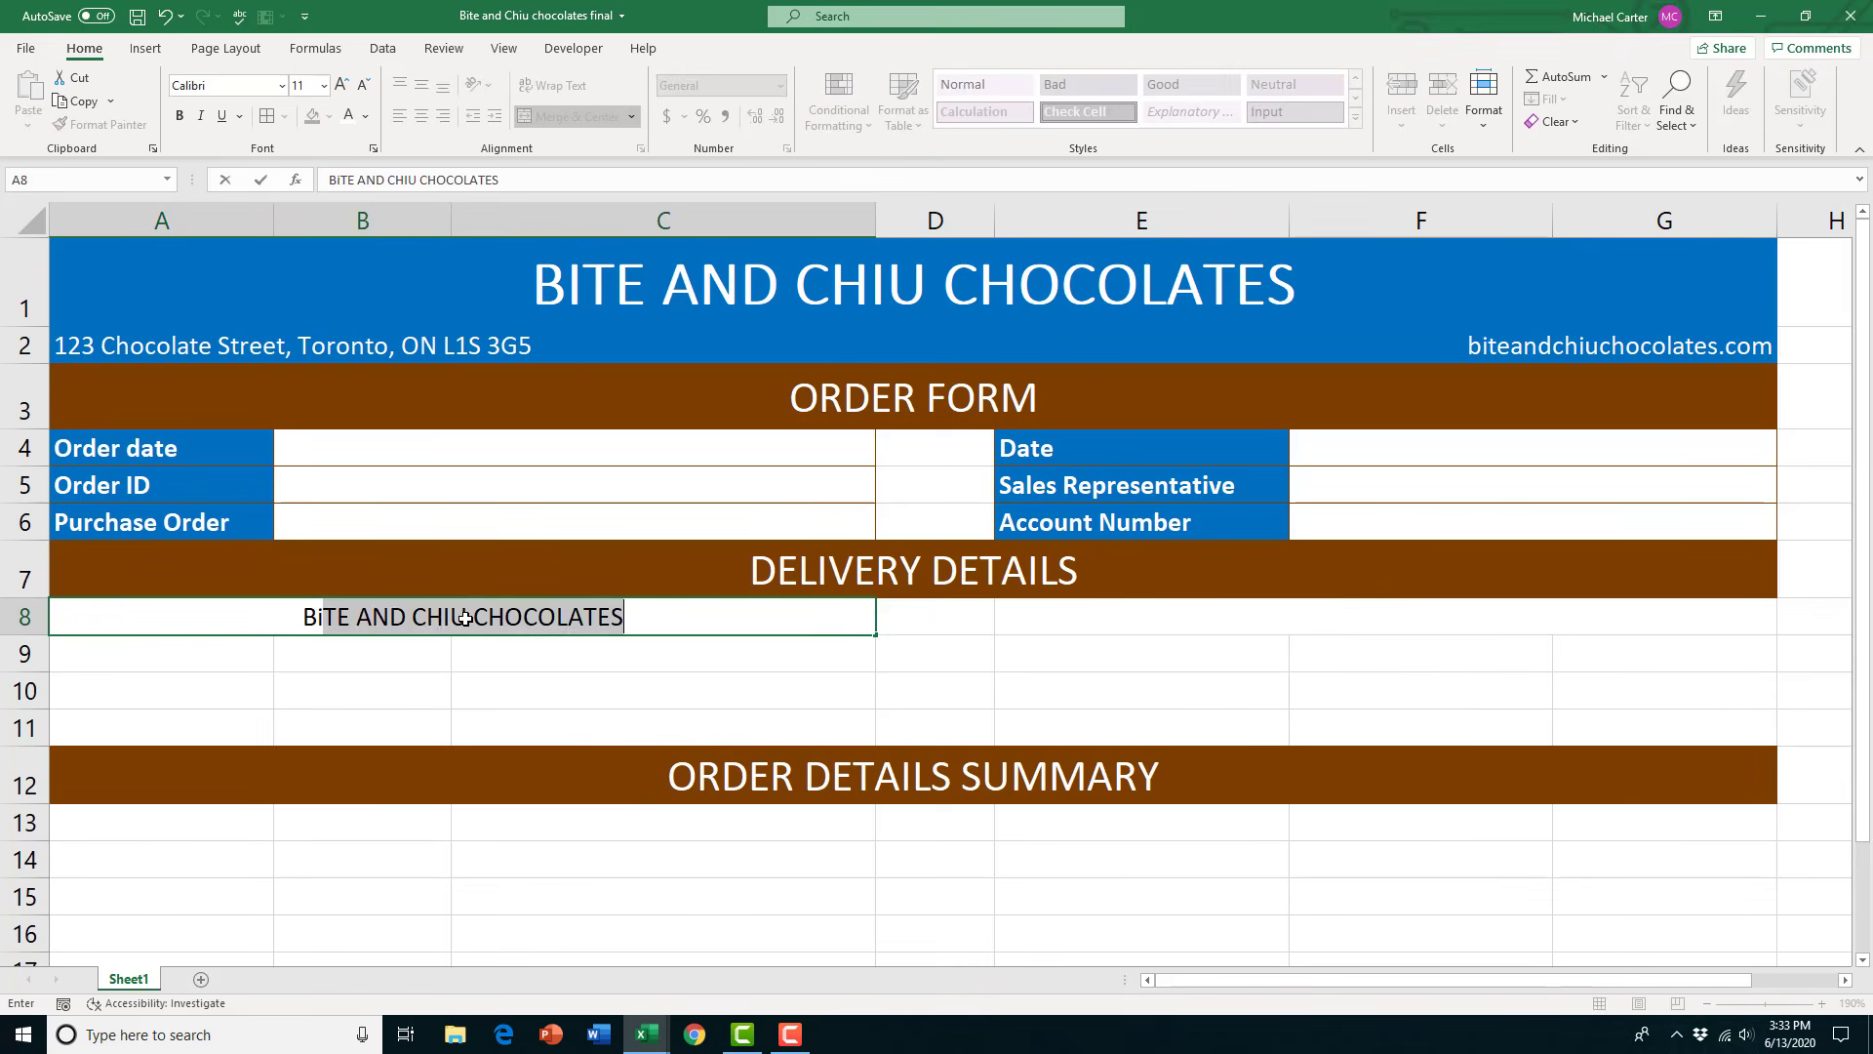
pyautogui.click(1170, 623)
pyautogui.write('Ship To:')
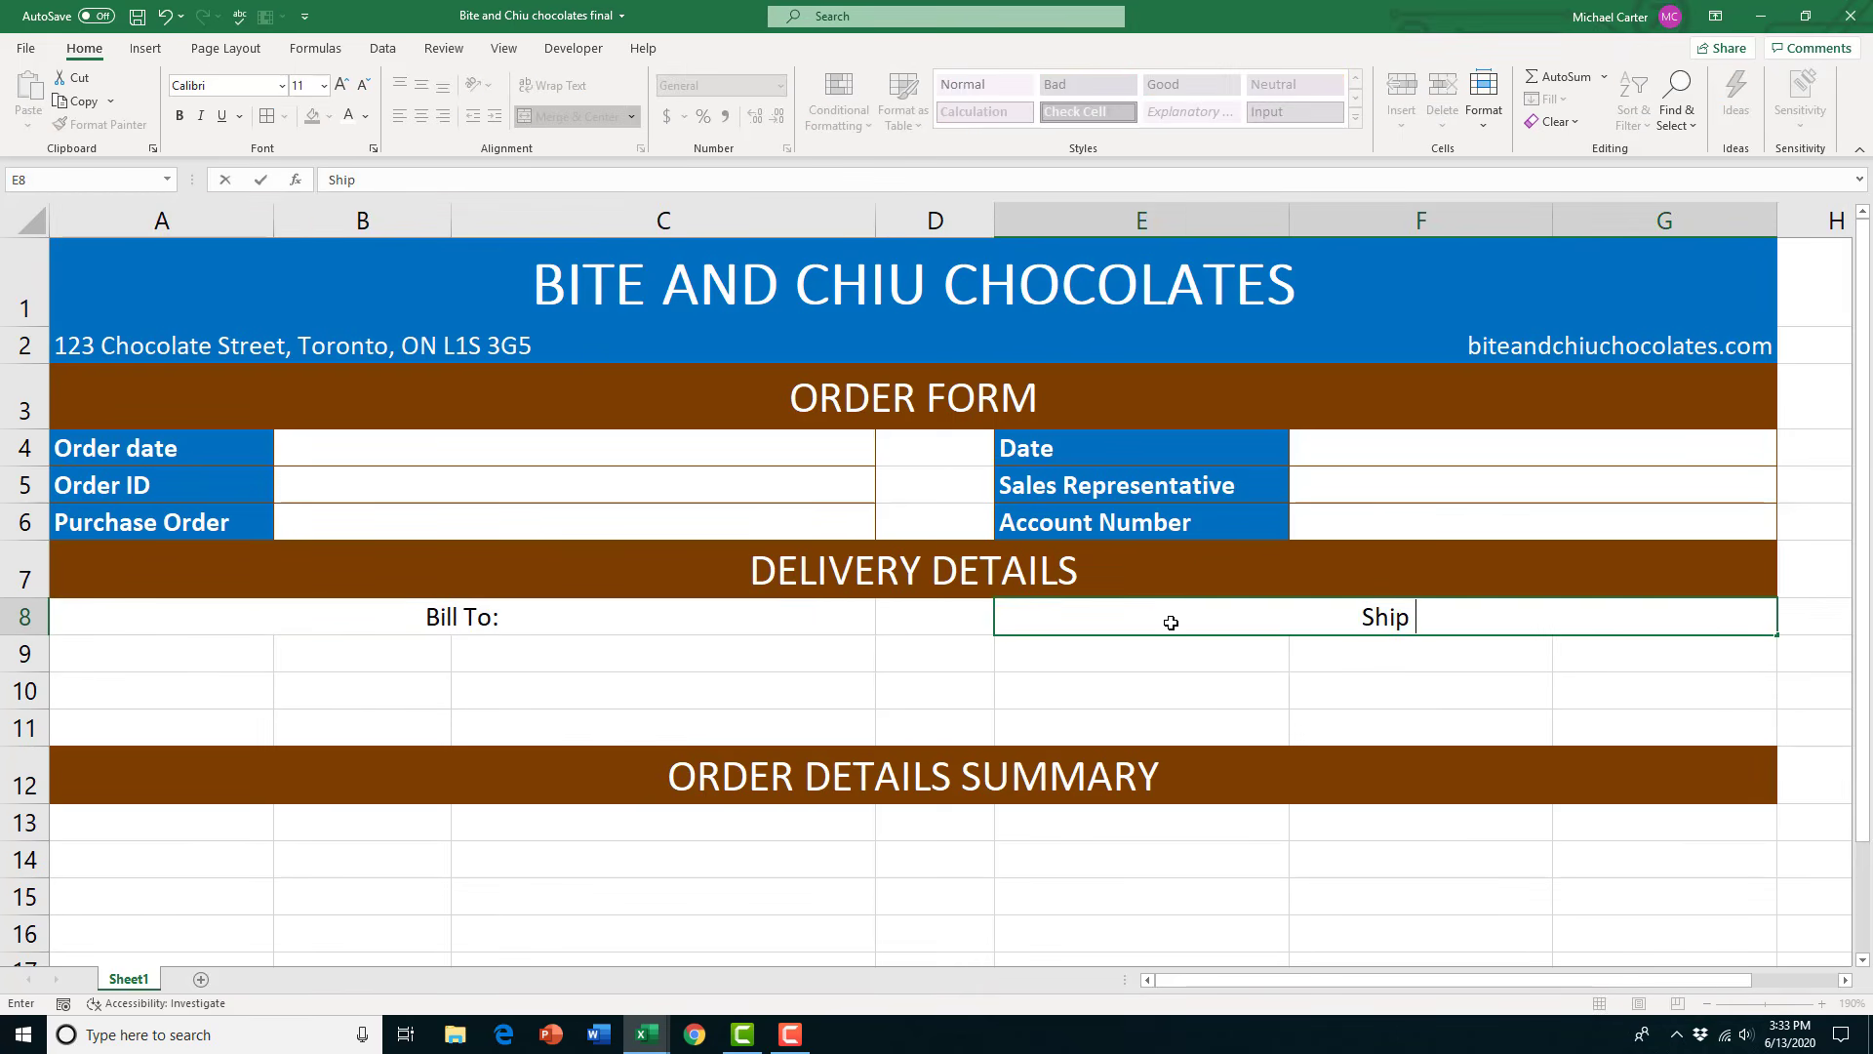
pyautogui.press('Return')
# Format the Bill To: and Ship To: headings with a blue fill and bold white text
pyautogui.click(326, 618)
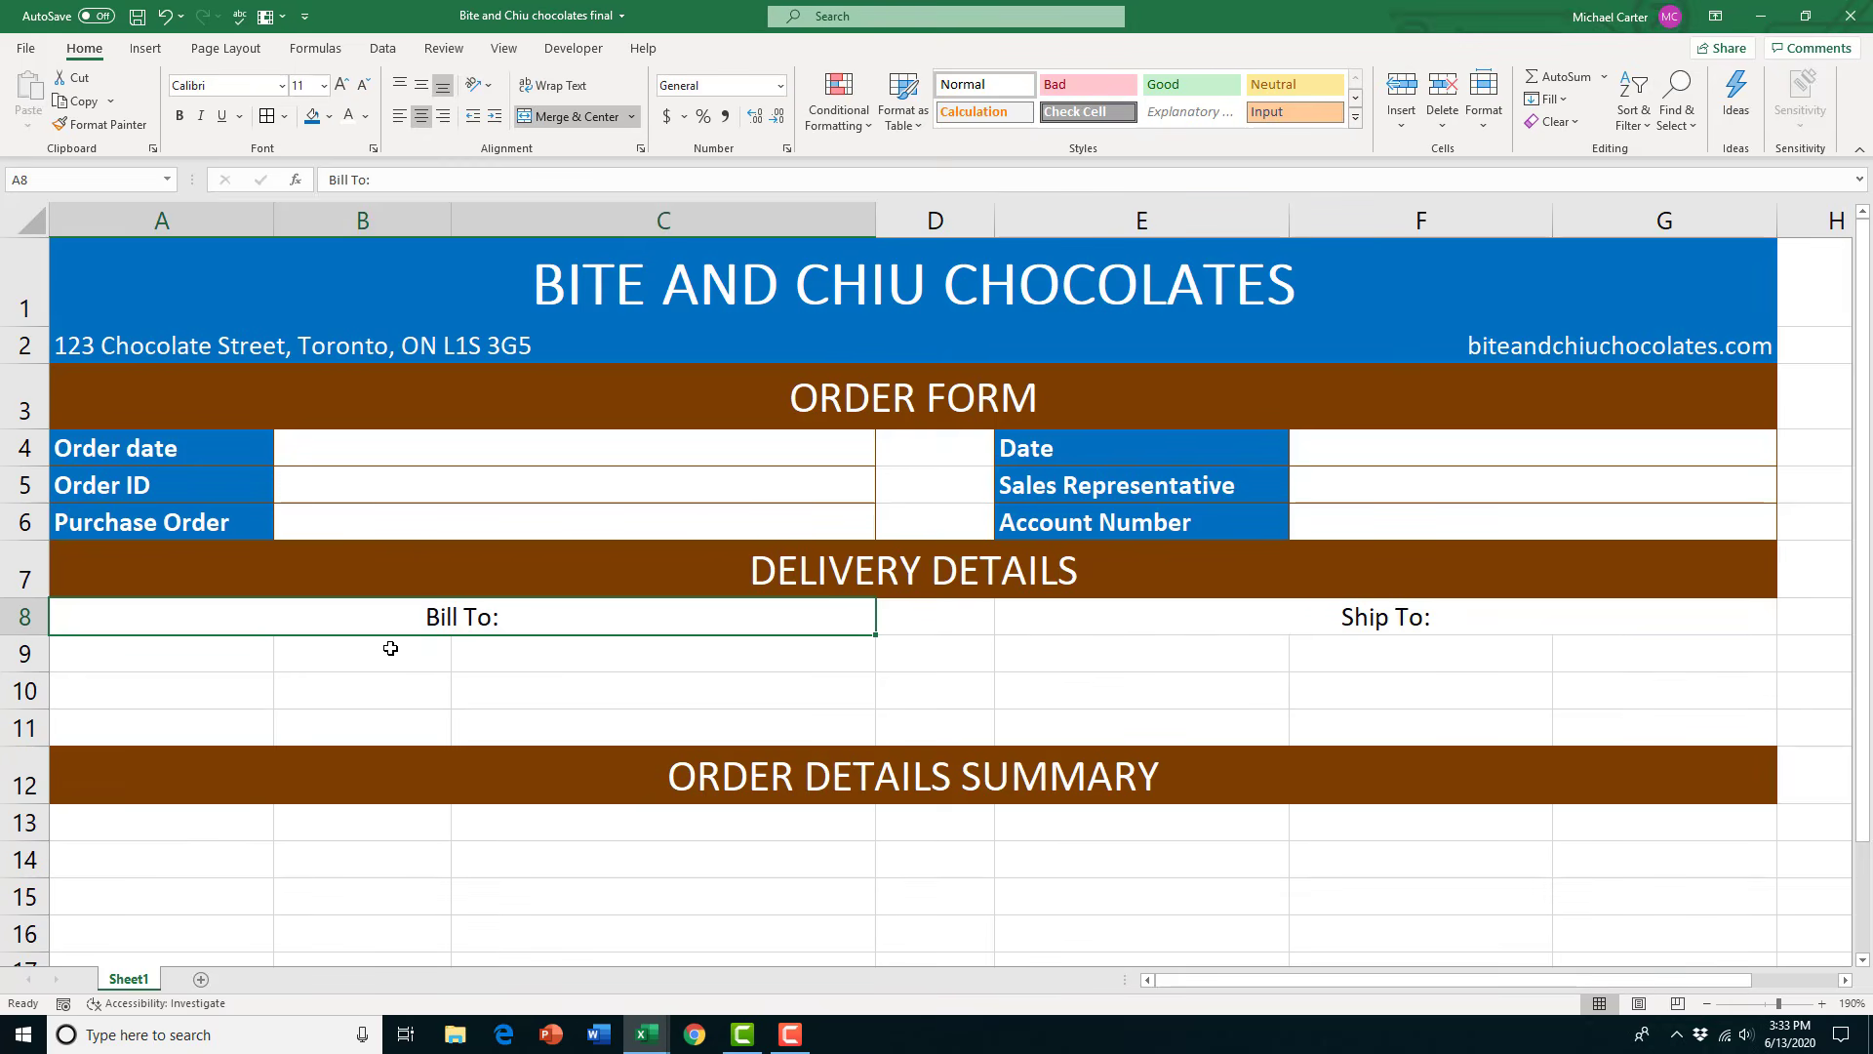
pyautogui.click(182, 530)
pyautogui.click(214, 622)
pyautogui.keyDown('ctrl'); pyautogui.click(1122, 616); pyautogui.keyUp('ctrl')
pyautogui.click(312, 116)
pyautogui.click(348, 116)
pyautogui.click(180, 116)
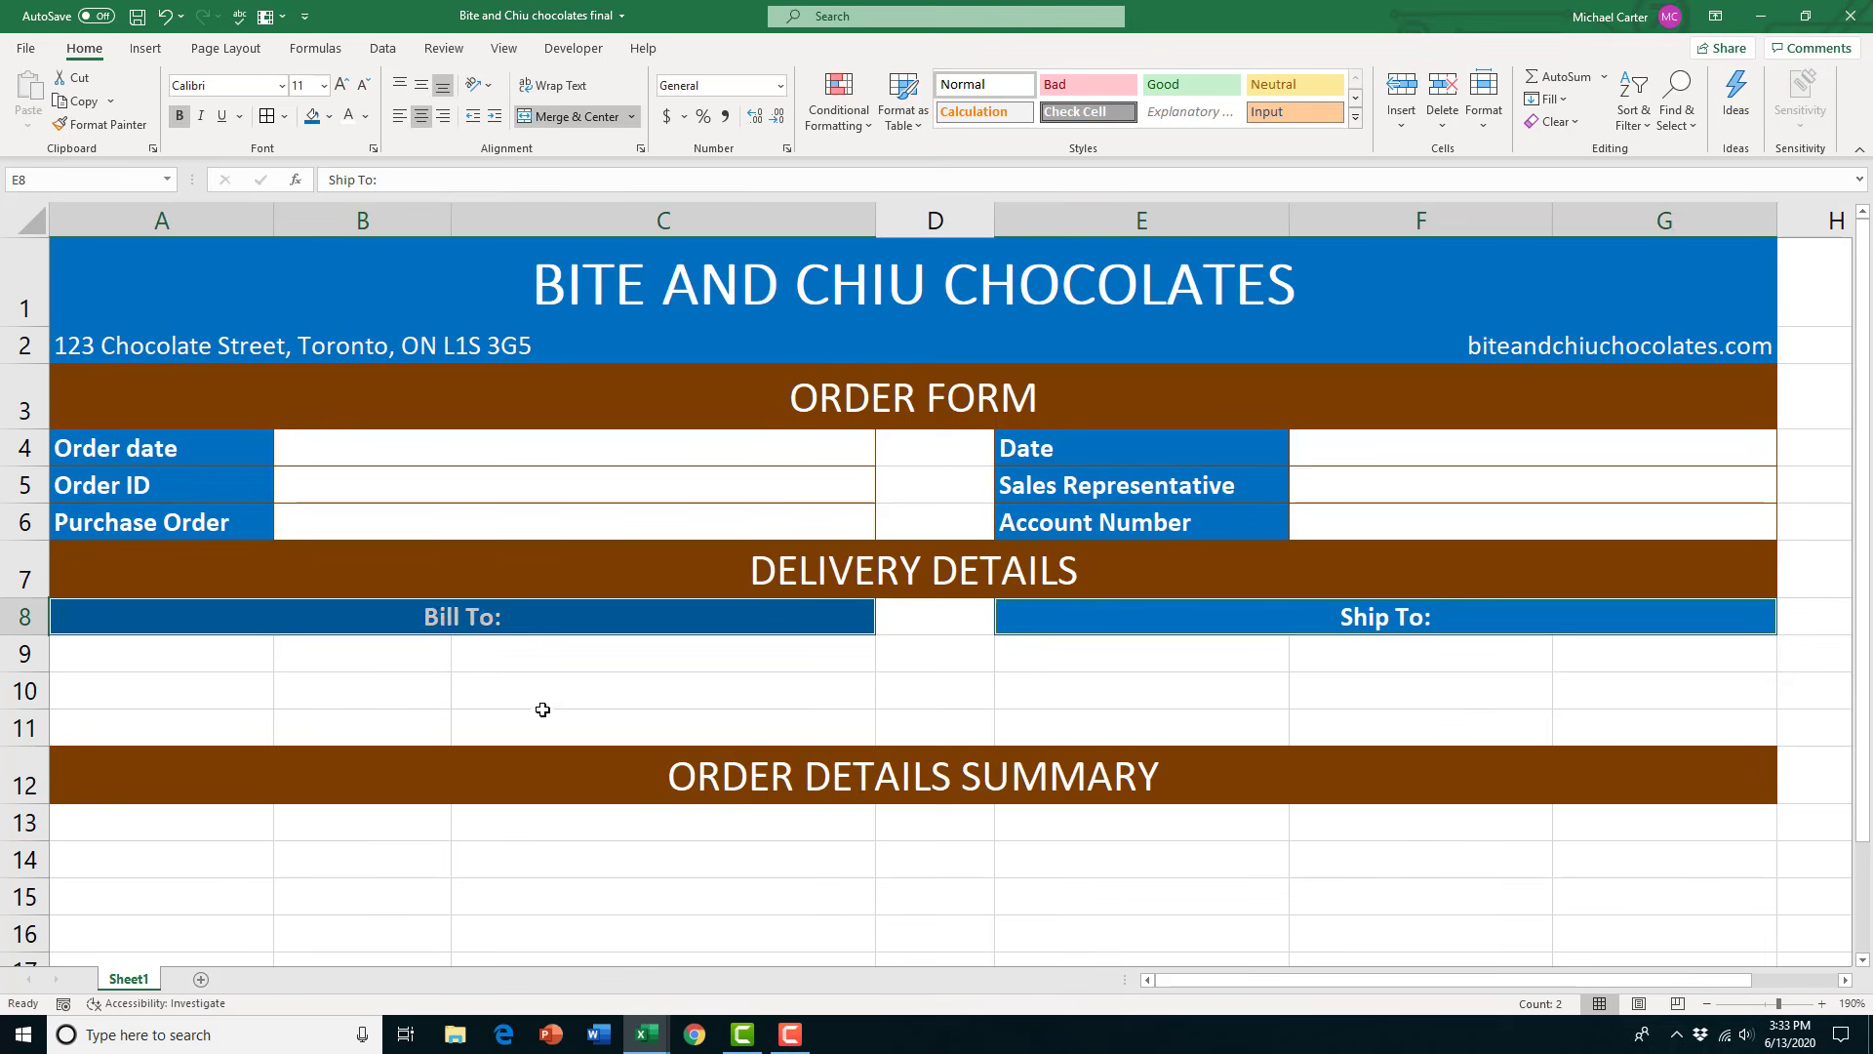
# Merge columns A to C across separately in each of rows 9, 10 and 11 below Bill To:
pyautogui.click(542, 709)
pyautogui.moveTo(243, 654); pyautogui.dragTo(552, 650)
pyautogui.click(631, 116)
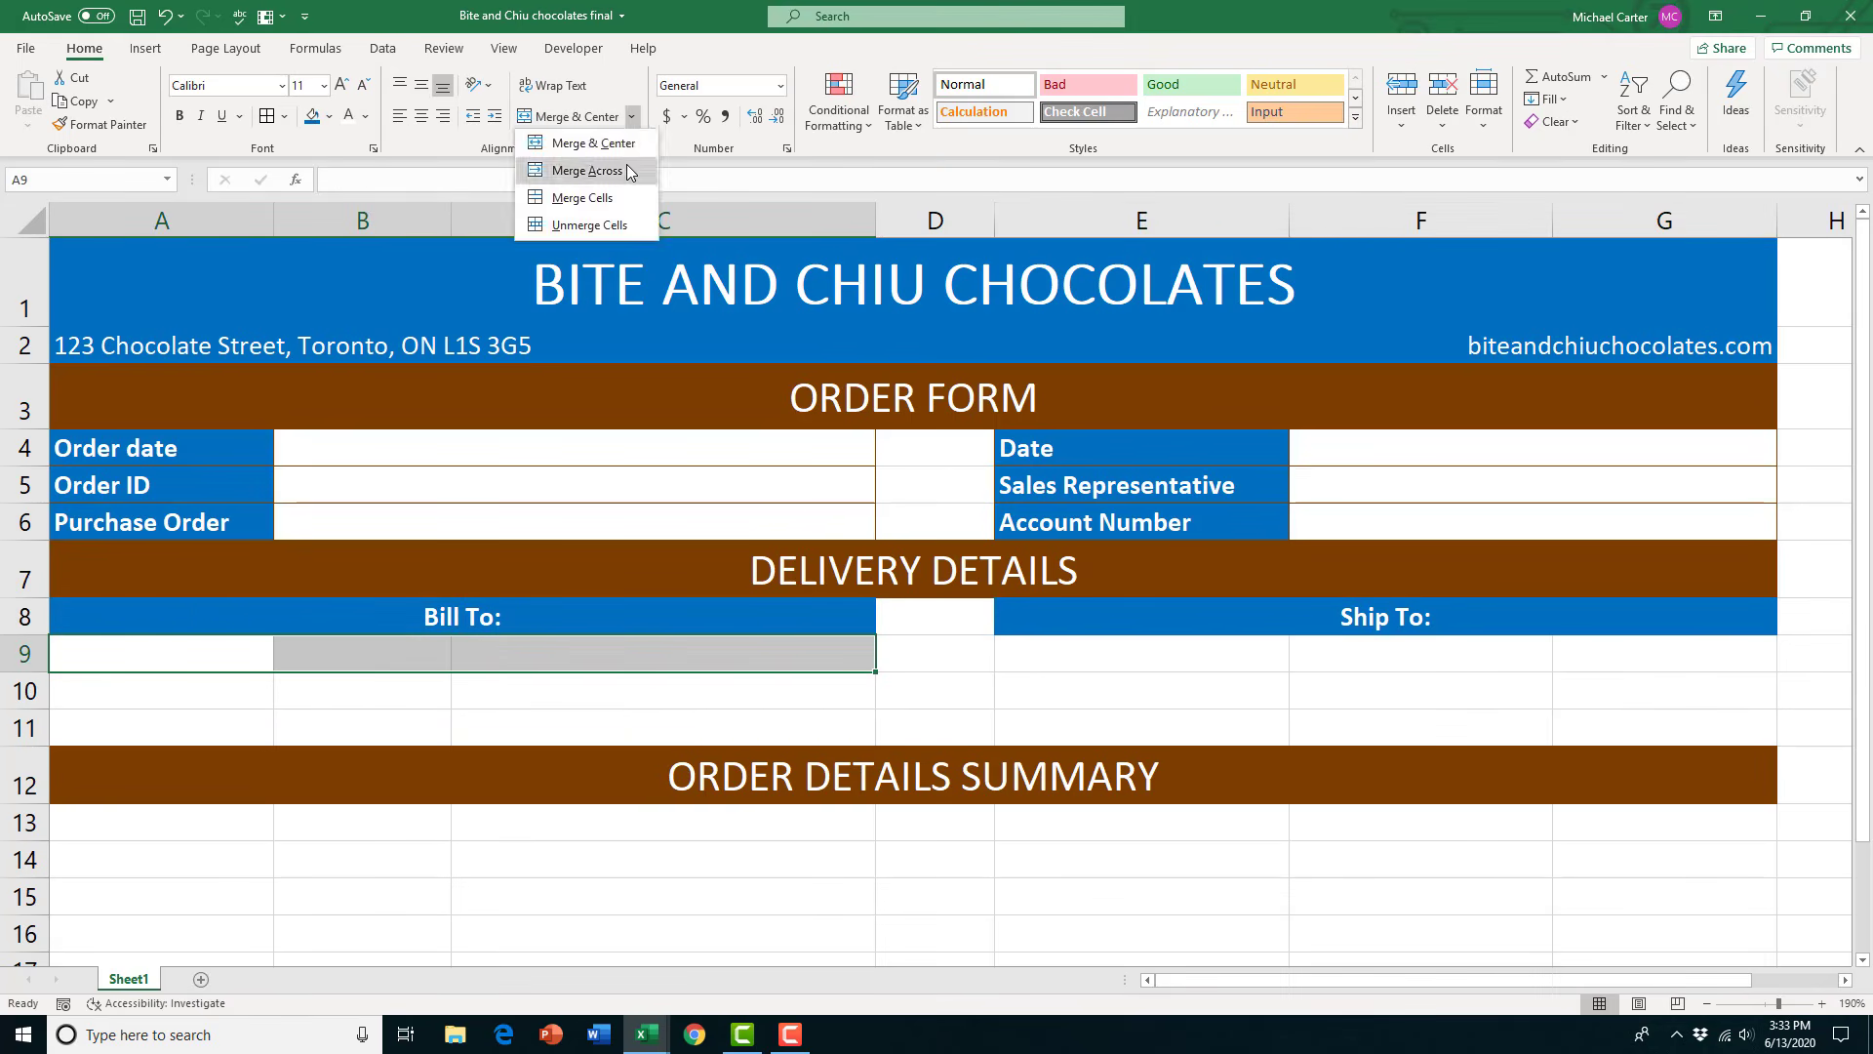
pyautogui.click(632, 173)
pyautogui.moveTo(209, 690); pyautogui.dragTo(621, 694)
pyautogui.click(632, 116)
pyautogui.click(625, 171)
pyautogui.moveTo(196, 728); pyautogui.dragTo(578, 736)
pyautogui.click(631, 116)
pyautogui.click(625, 171)
# Merge columns E to G across separately in each of rows 9, 10 and 11 below Ship To:
pyautogui.click(1210, 658)
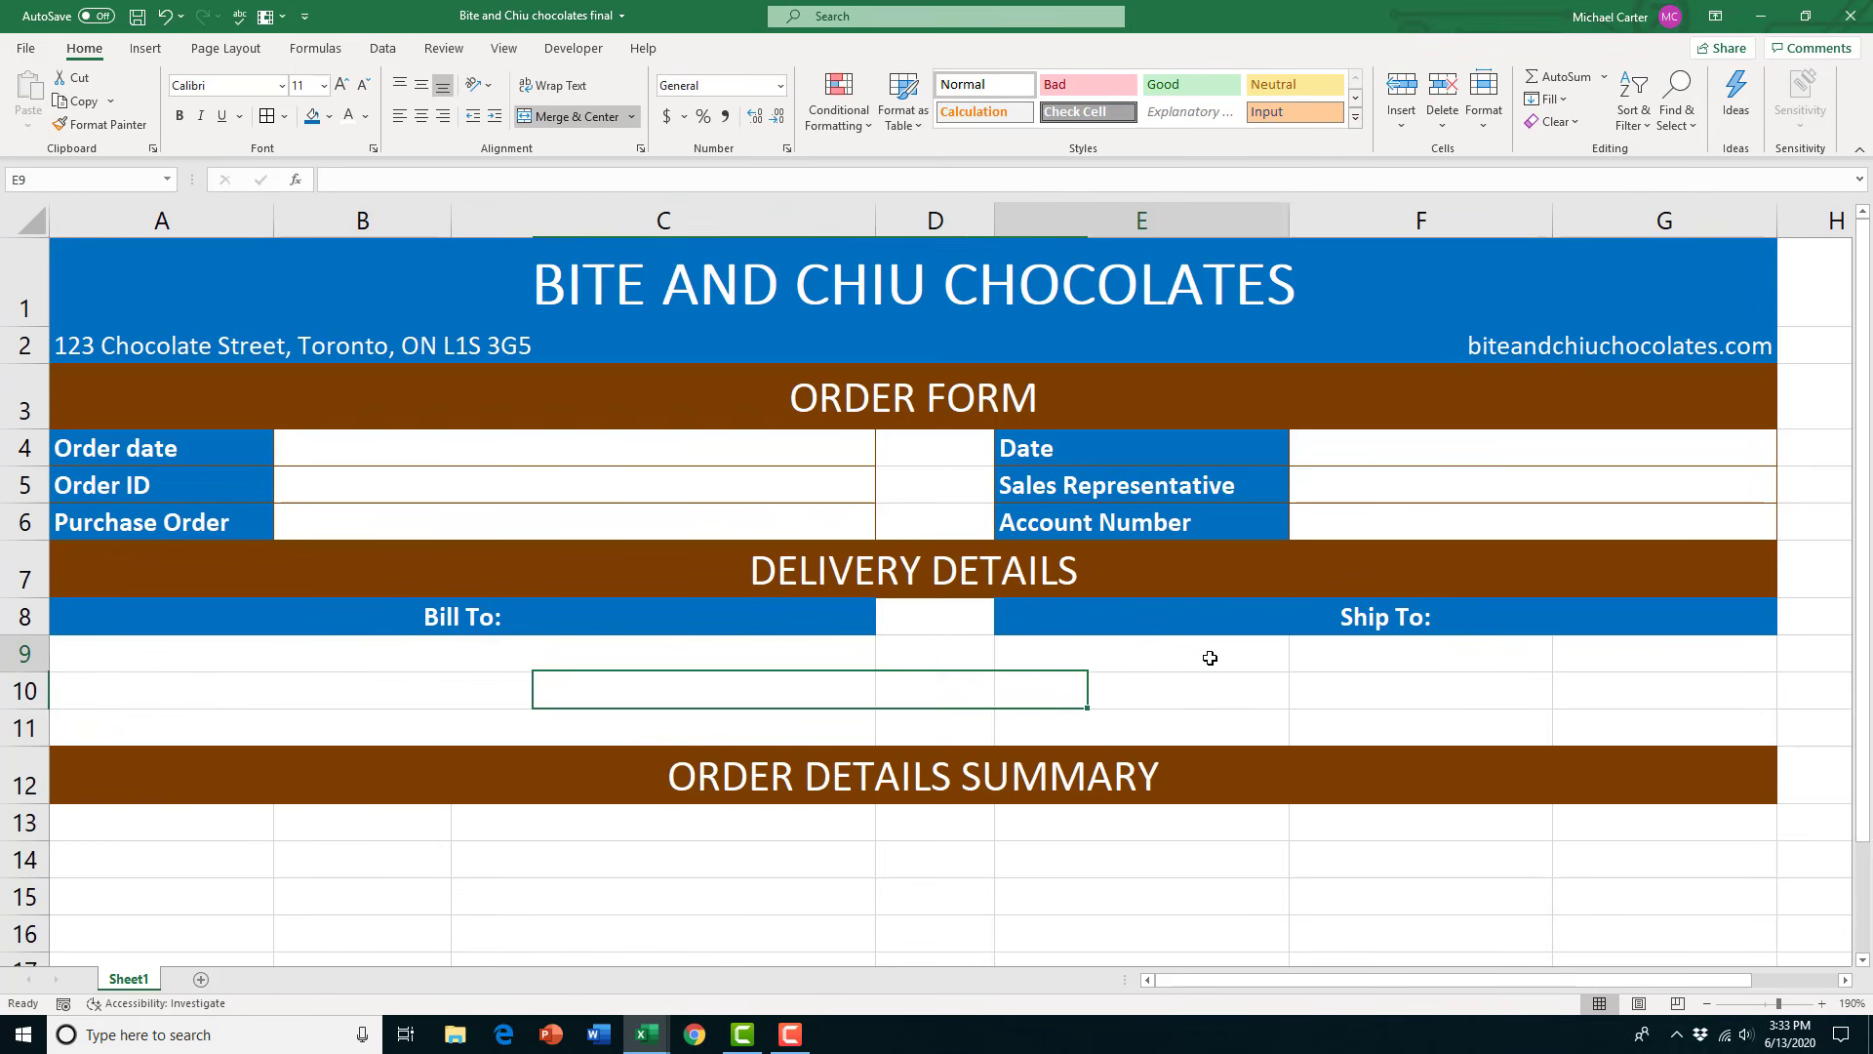
pyautogui.moveTo(1210, 657); pyautogui.dragTo(1663, 654)
pyautogui.click(632, 116)
pyautogui.click(624, 171)
pyautogui.moveTo(1113, 690); pyautogui.dragTo(1664, 691)
pyautogui.click(631, 116)
pyautogui.click(624, 171)
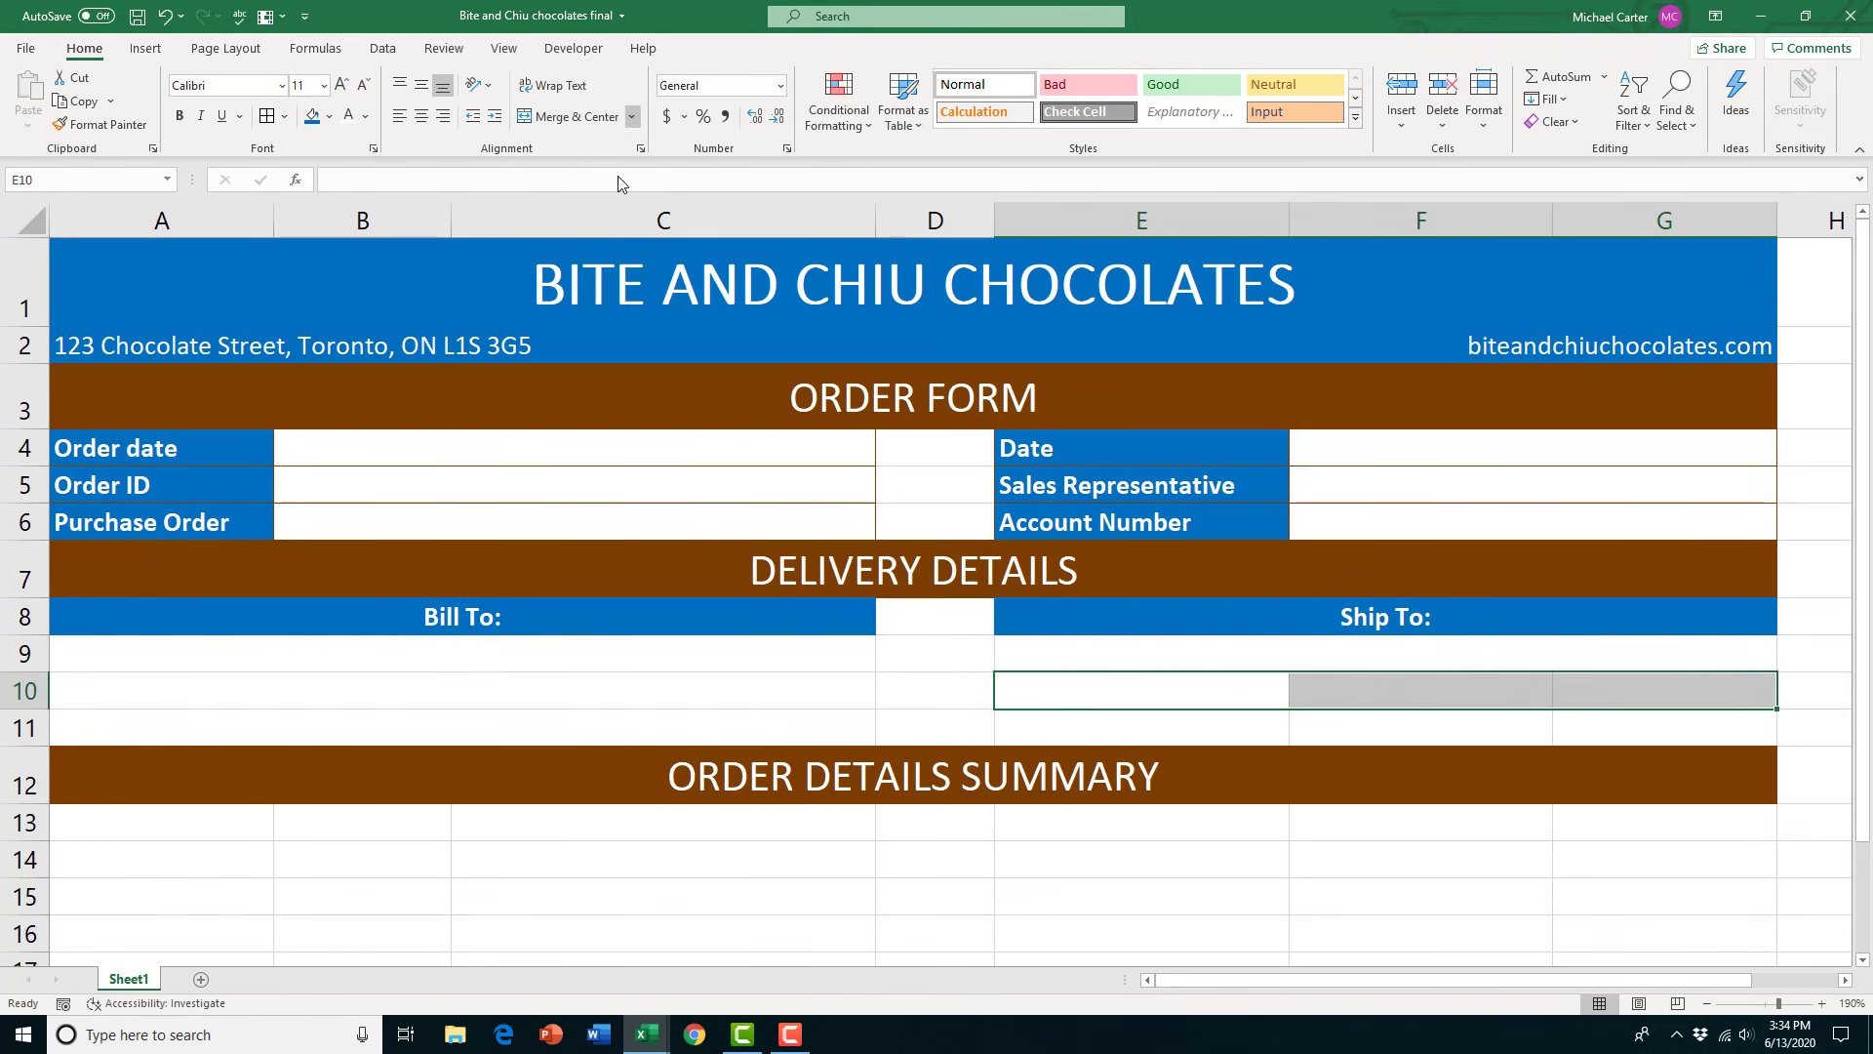
pyautogui.moveTo(1074, 728); pyautogui.dragTo(1664, 728)
pyautogui.click(632, 116)
pyautogui.click(624, 170)
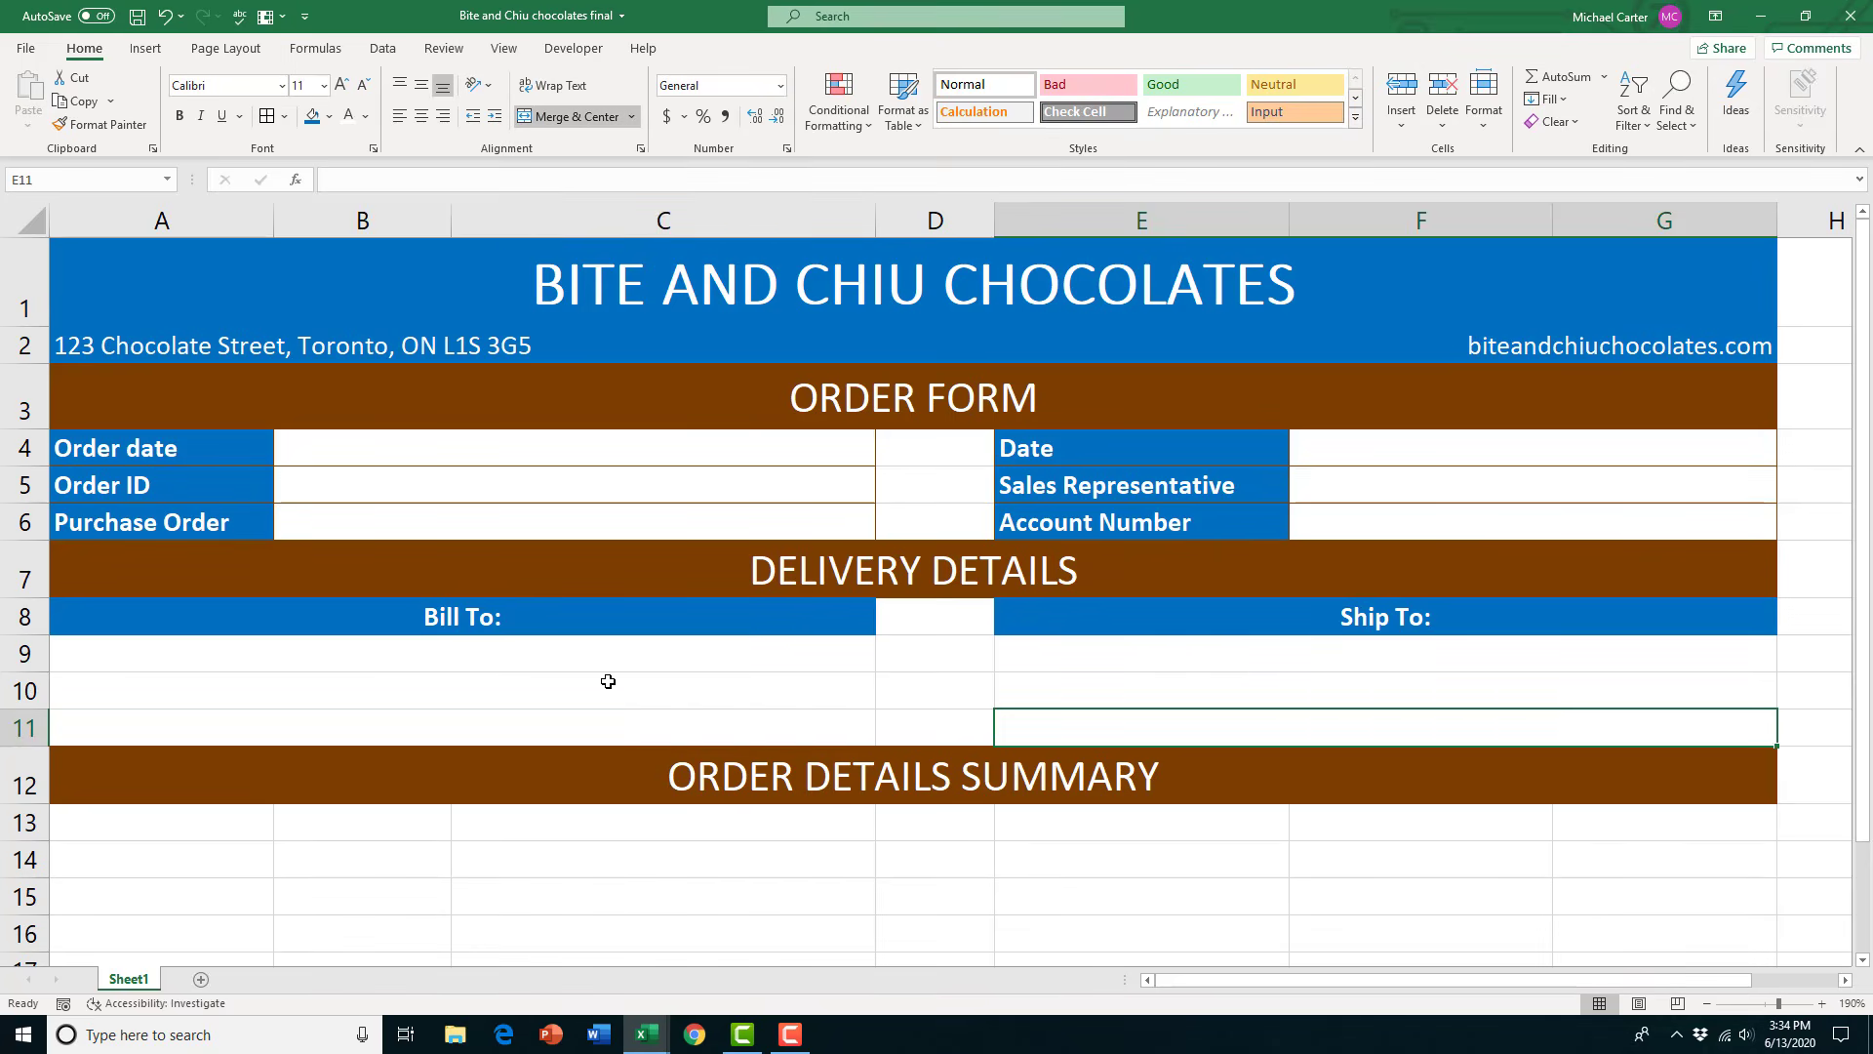
# Apply outline and inside borders to the merged entry cells A9:C11 and E9:G11
pyautogui.moveTo(605, 652); pyautogui.dragTo(625, 732)
pyautogui.moveTo(1204, 670); pyautogui.dragTo(1206, 742)
pyautogui.hotkey('ctrl', '1')
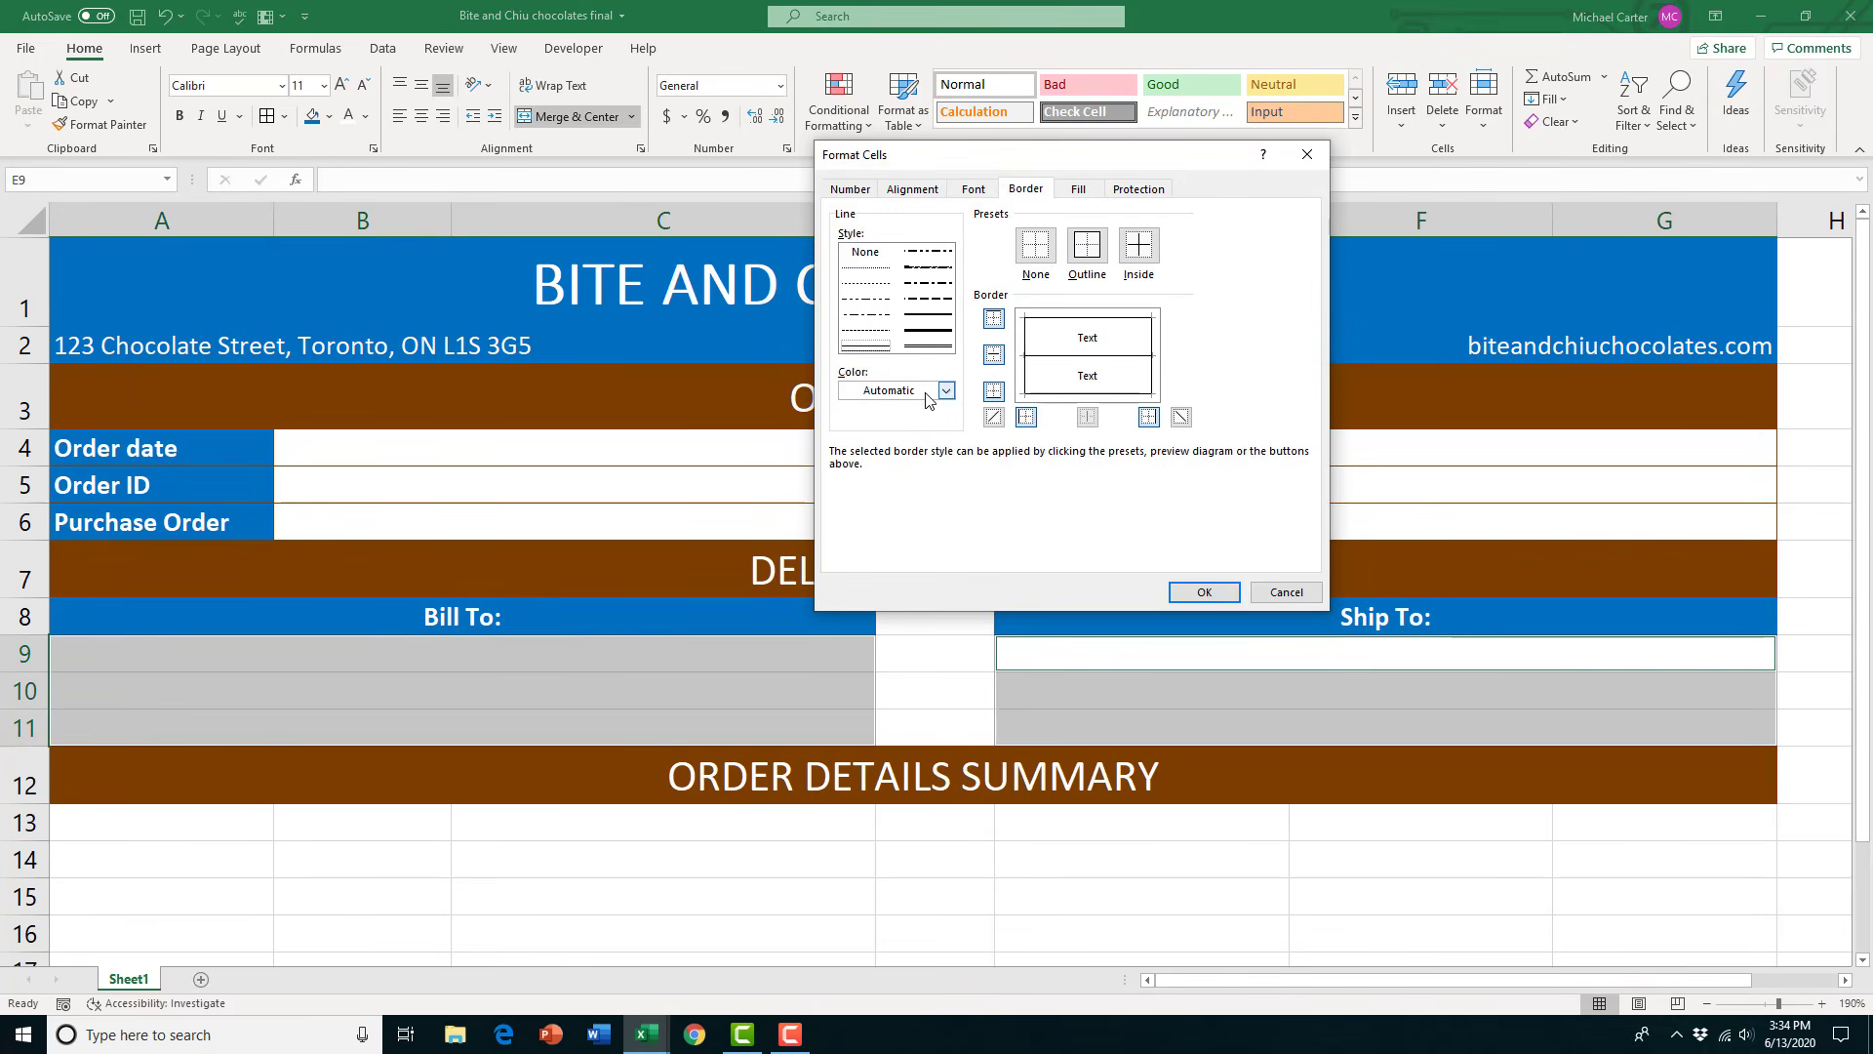
pyautogui.click(945, 390)
pyautogui.click(851, 657)
pyautogui.click(1204, 592)
# Enter the label "Tax Rate" in A13 under the Order Details Summary heading
pyautogui.click(222, 834)
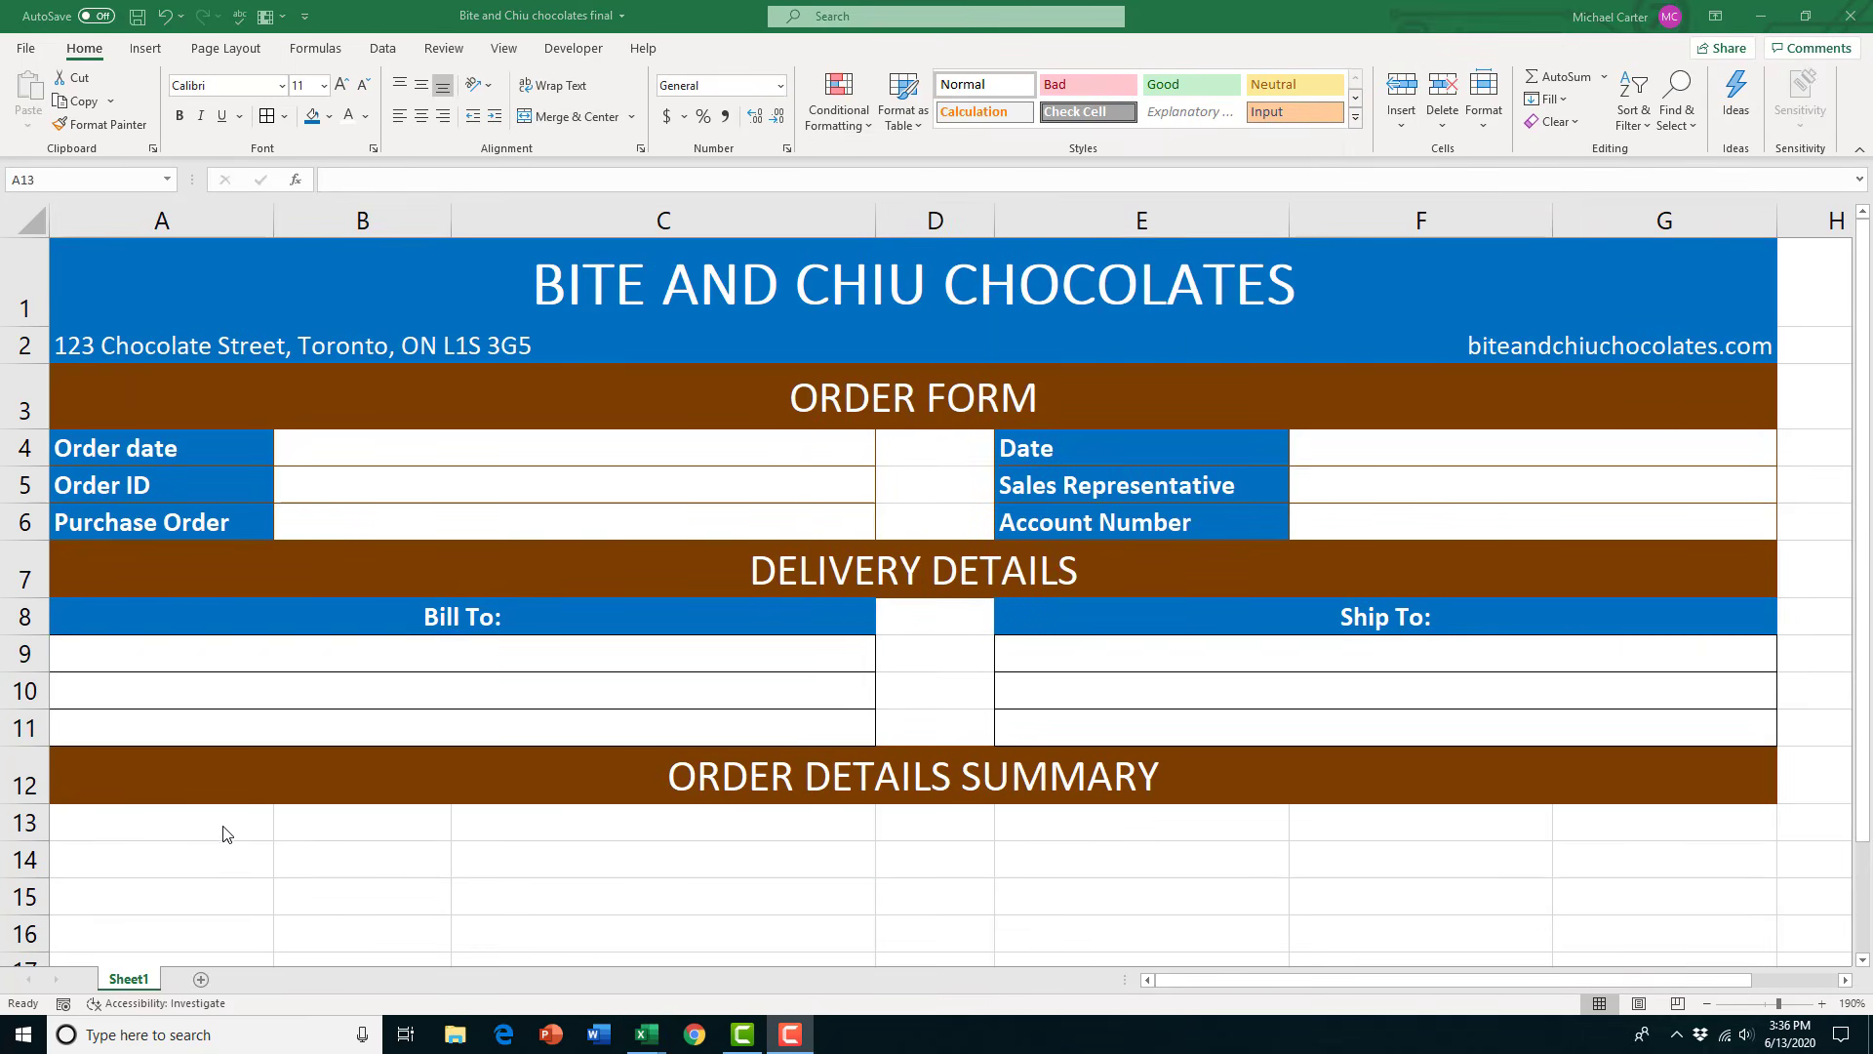
pyautogui.write('T')
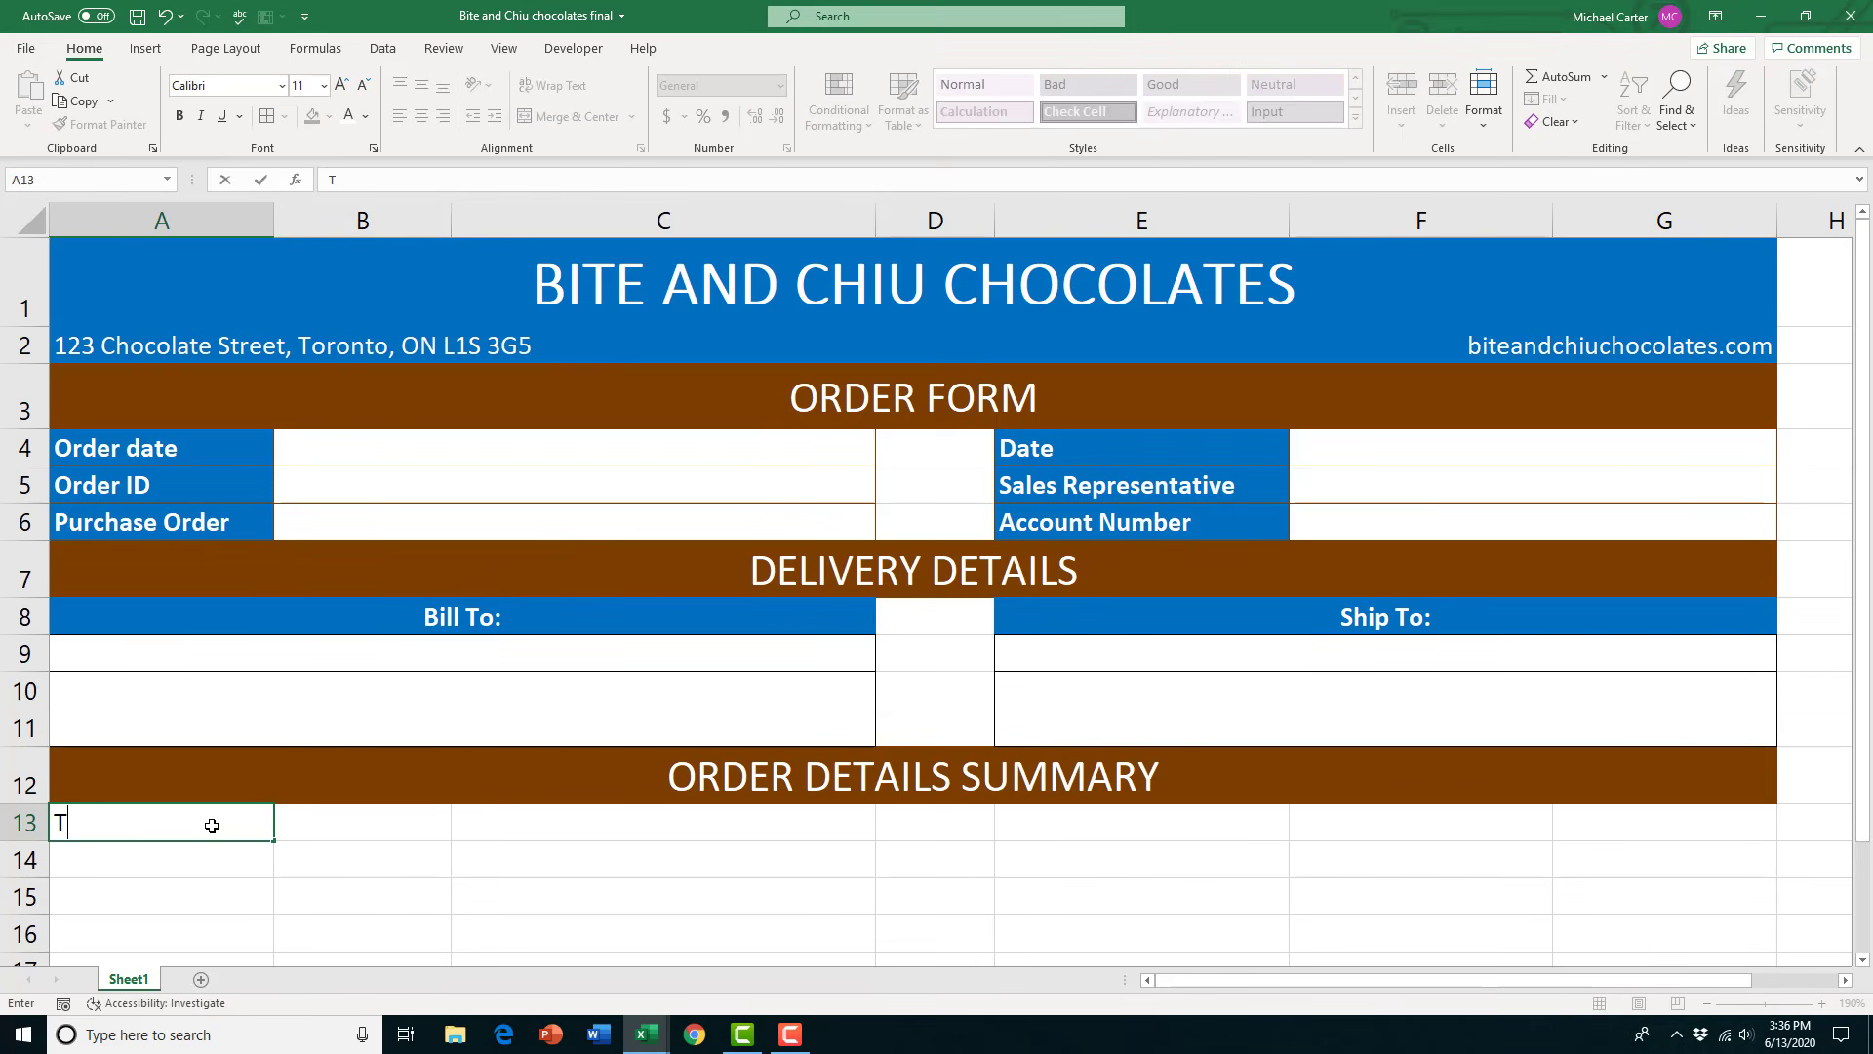
pyautogui.write('ax Rate')
pyautogui.press('Return')
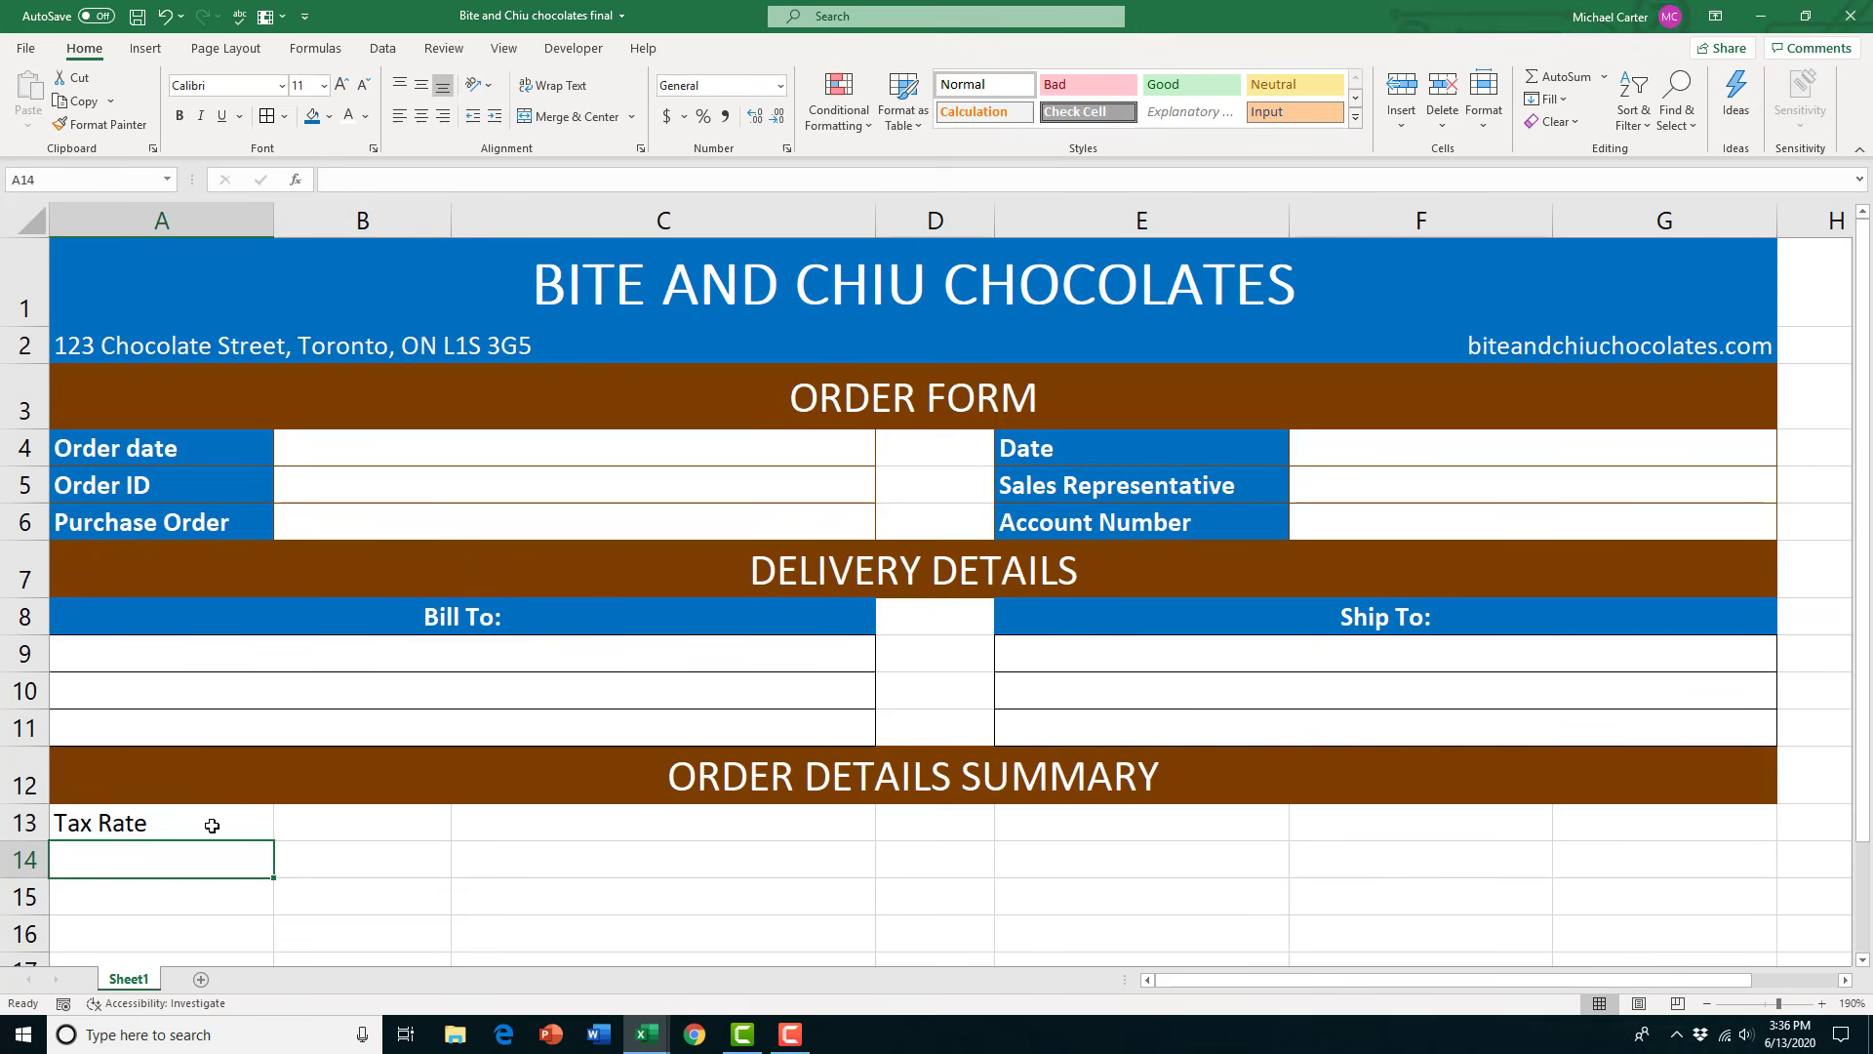
# Enter the label "Total Number of Items Ordered" in A14 and wrap its text
pyautogui.write('Total ')
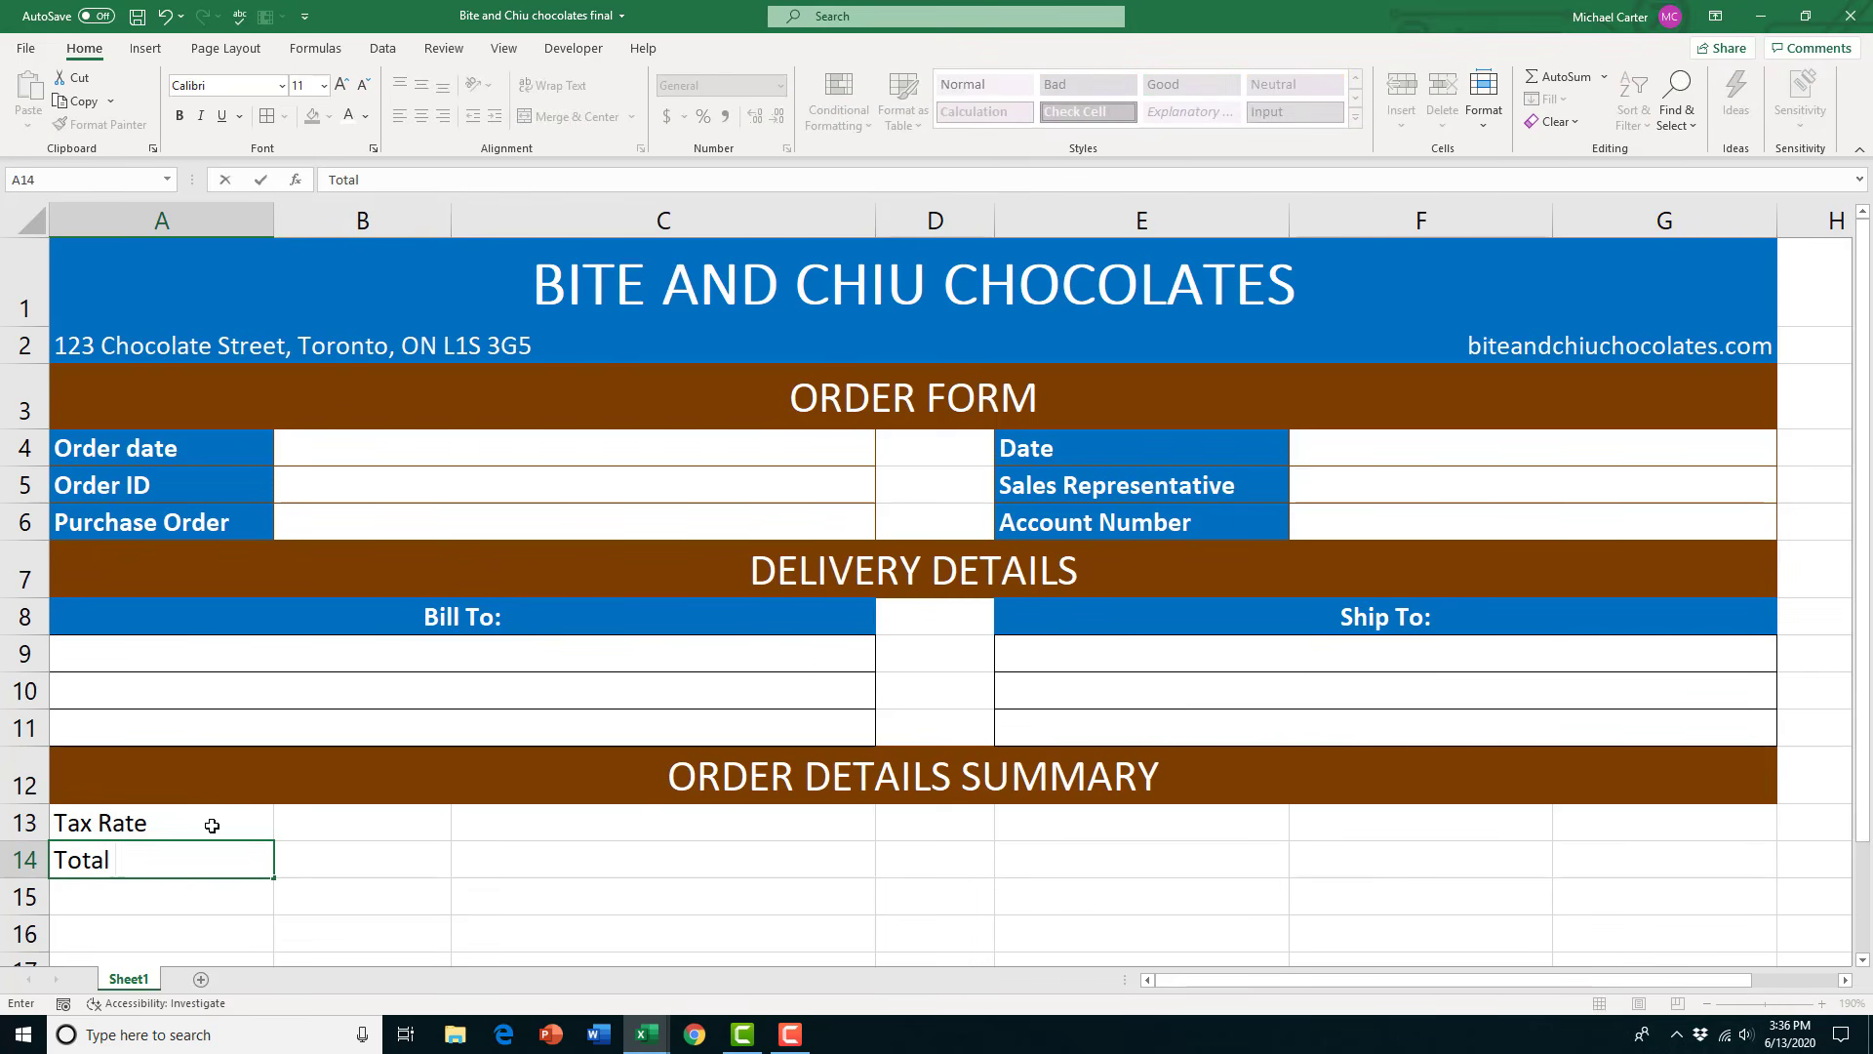
pyautogui.write('Number of')
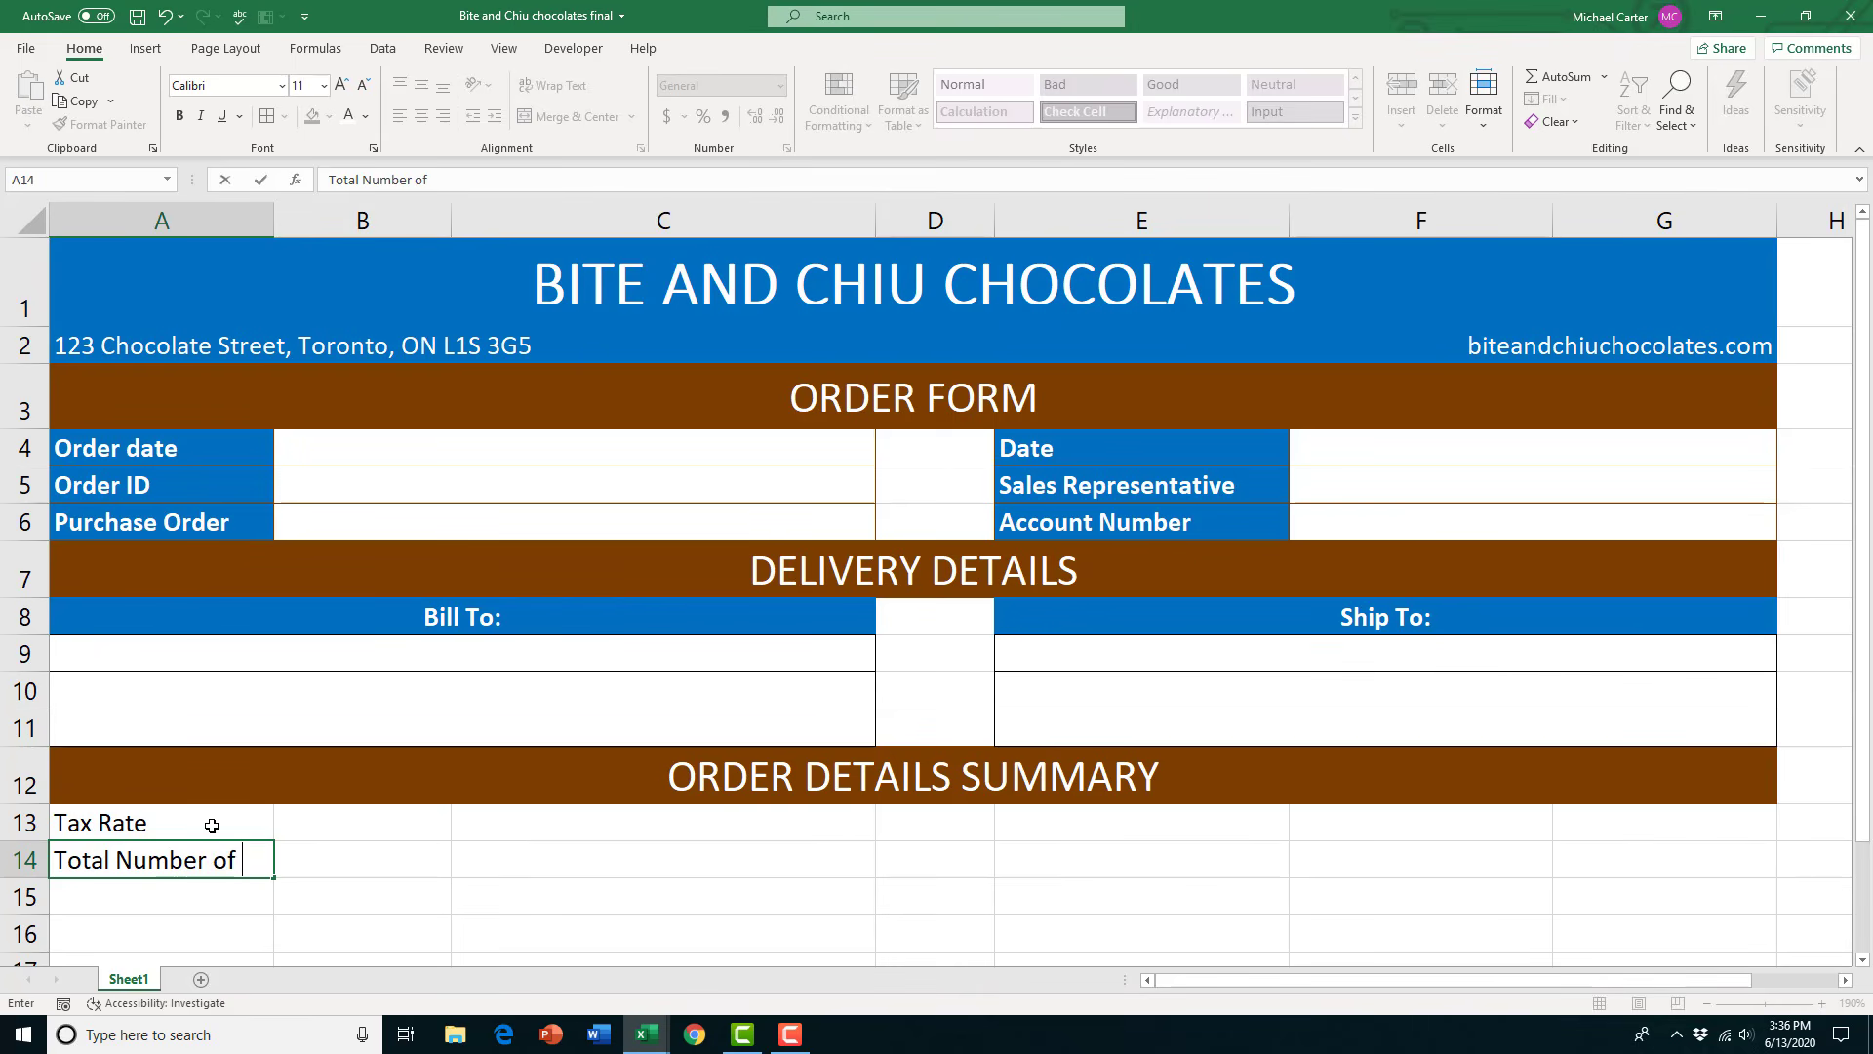
pyautogui.write(' Items Ordered')
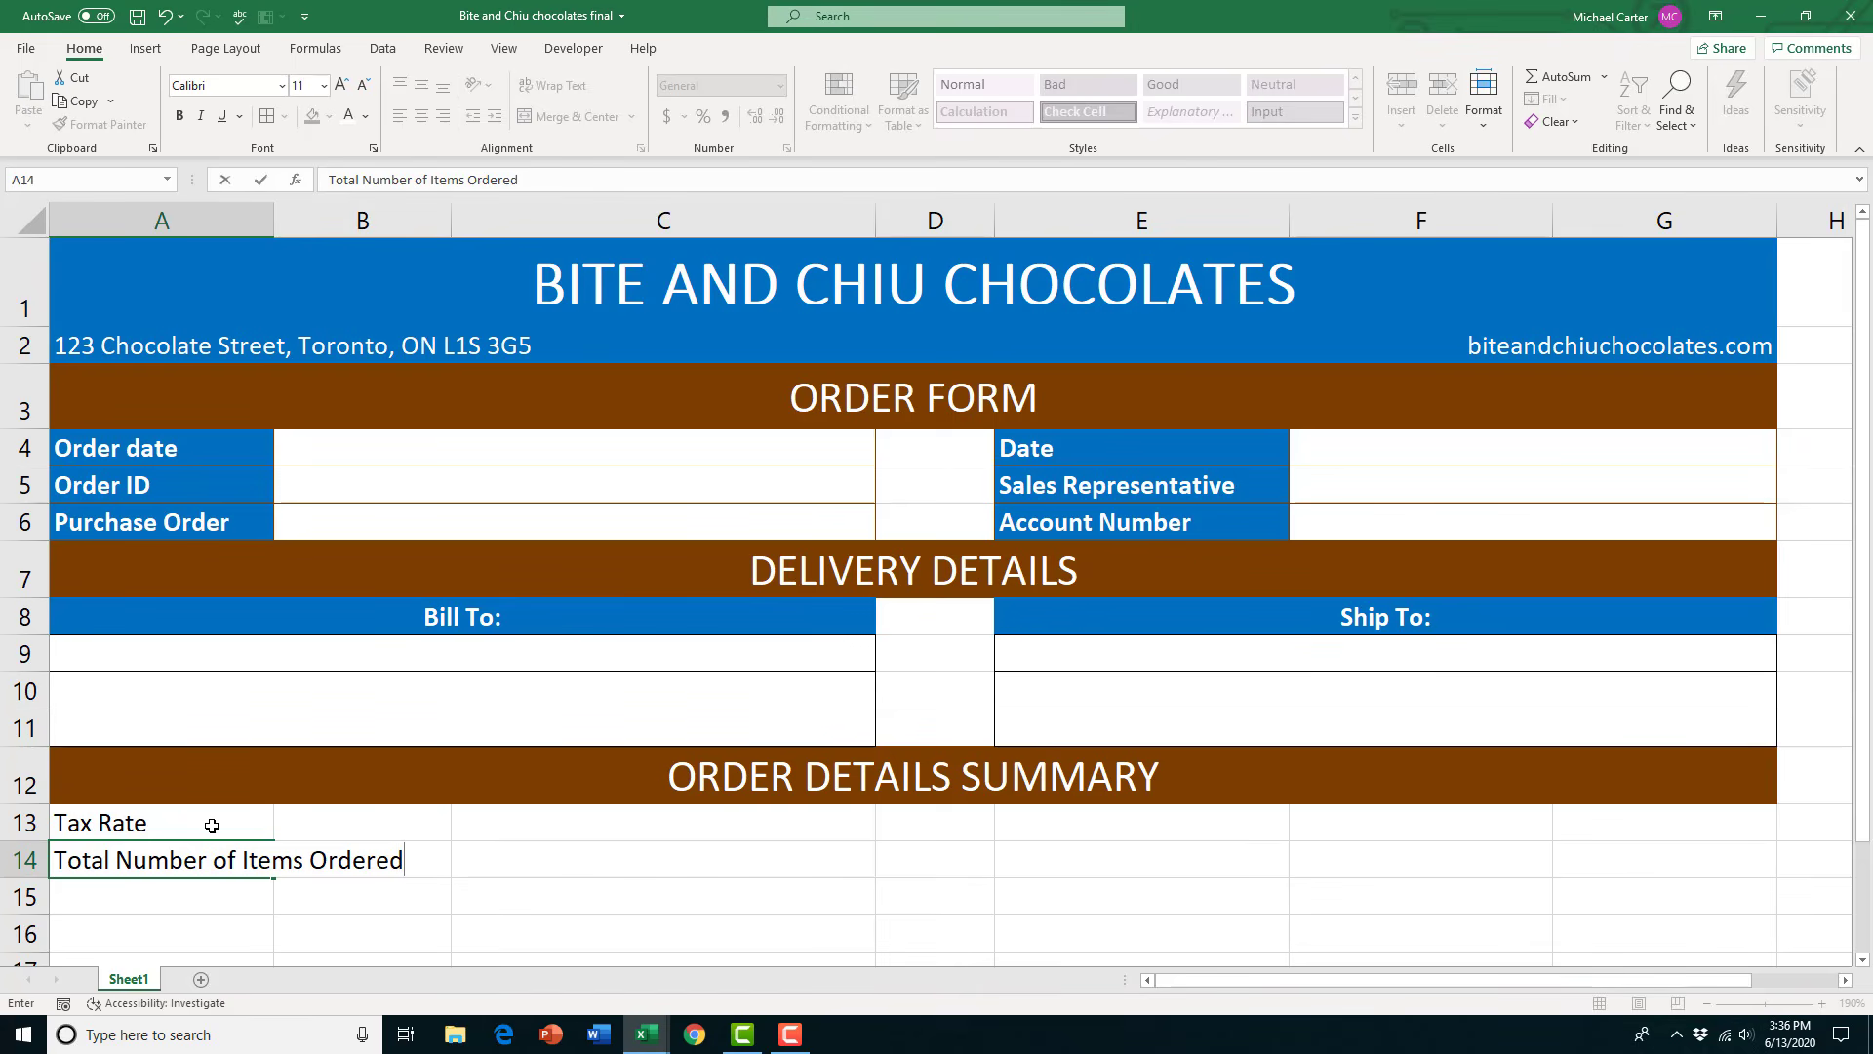
pyautogui.press('Return')
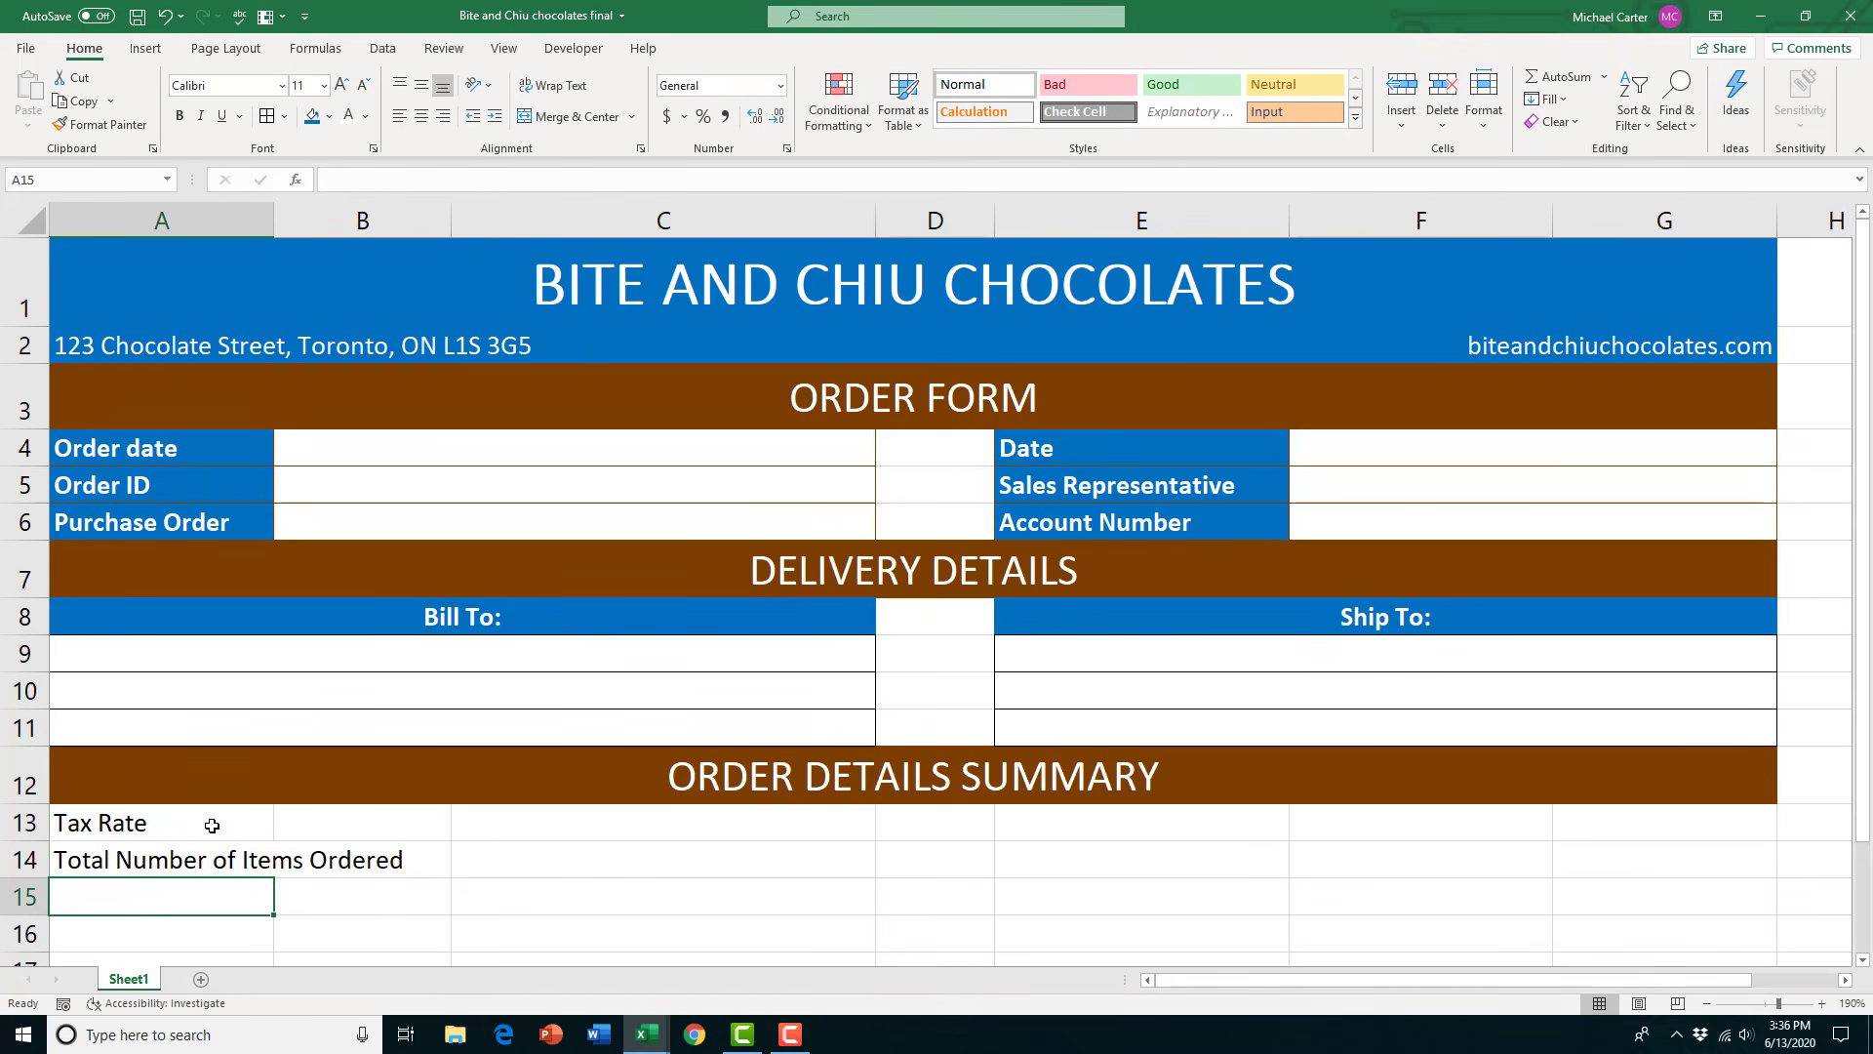
pyautogui.click(188, 861)
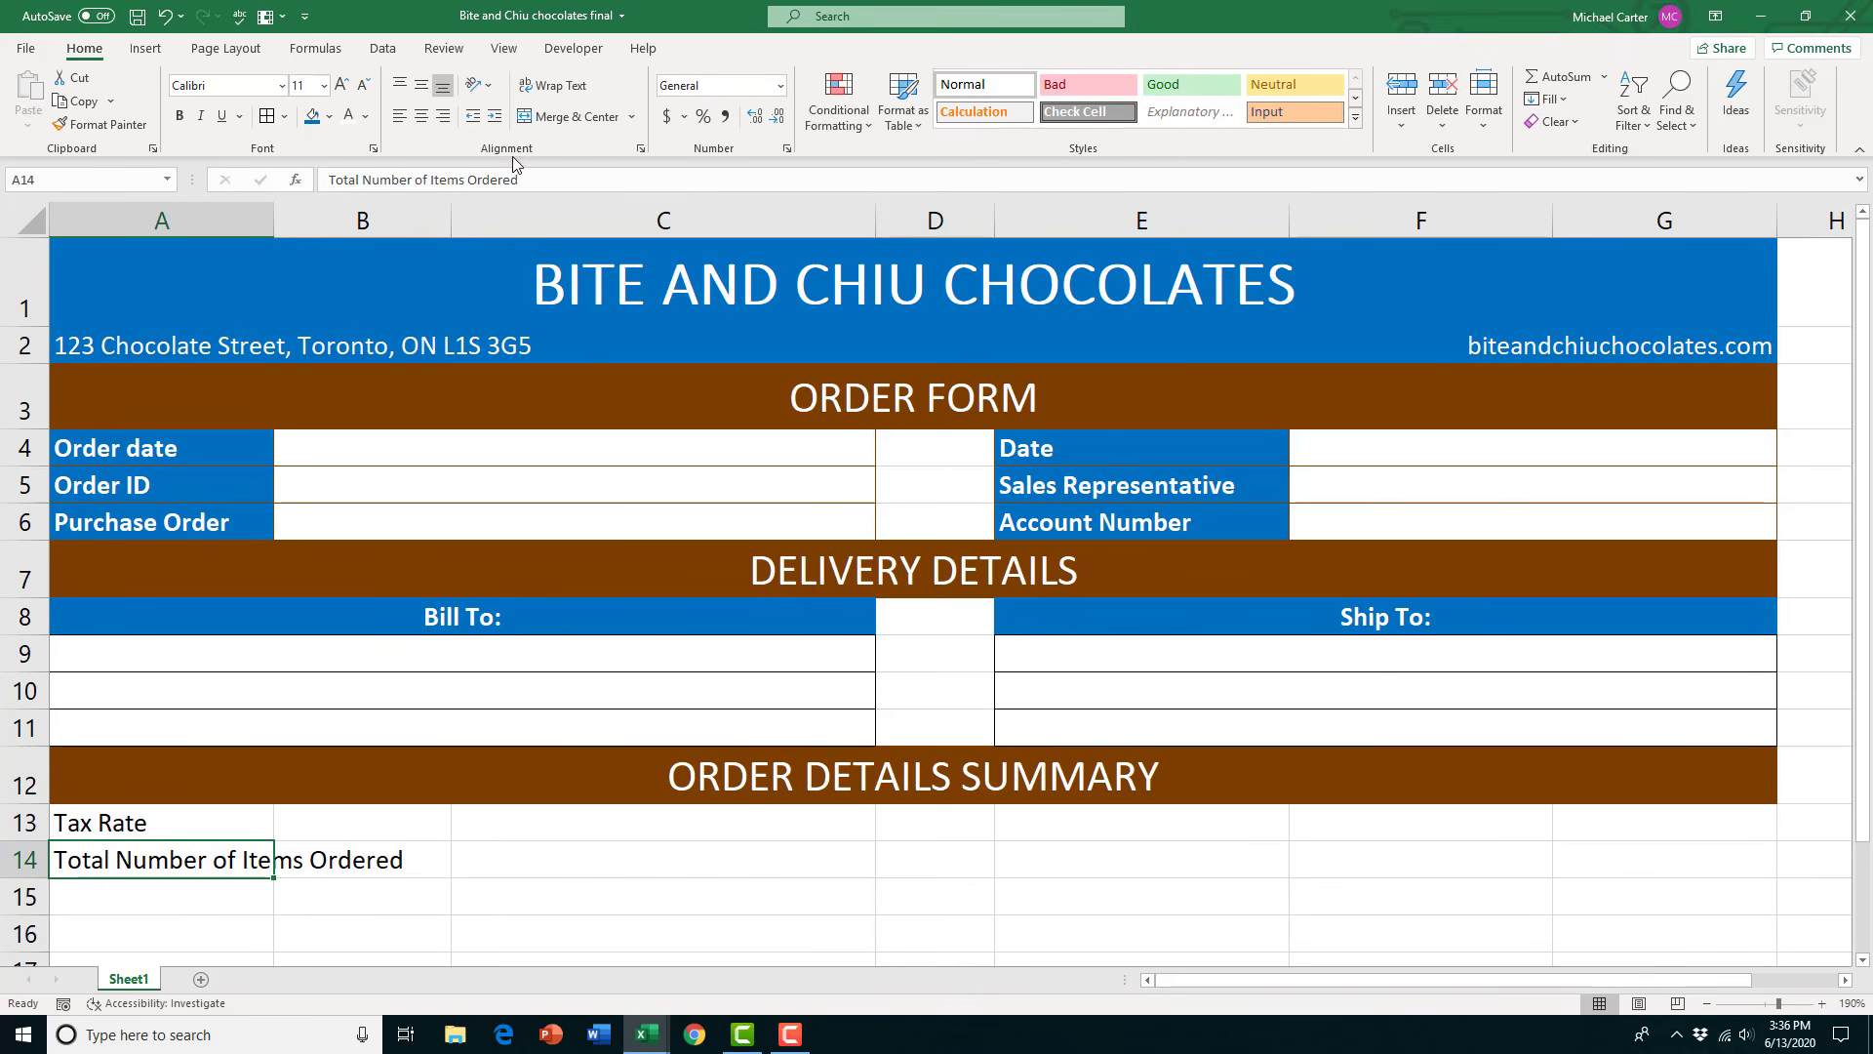
pyautogui.click(549, 89)
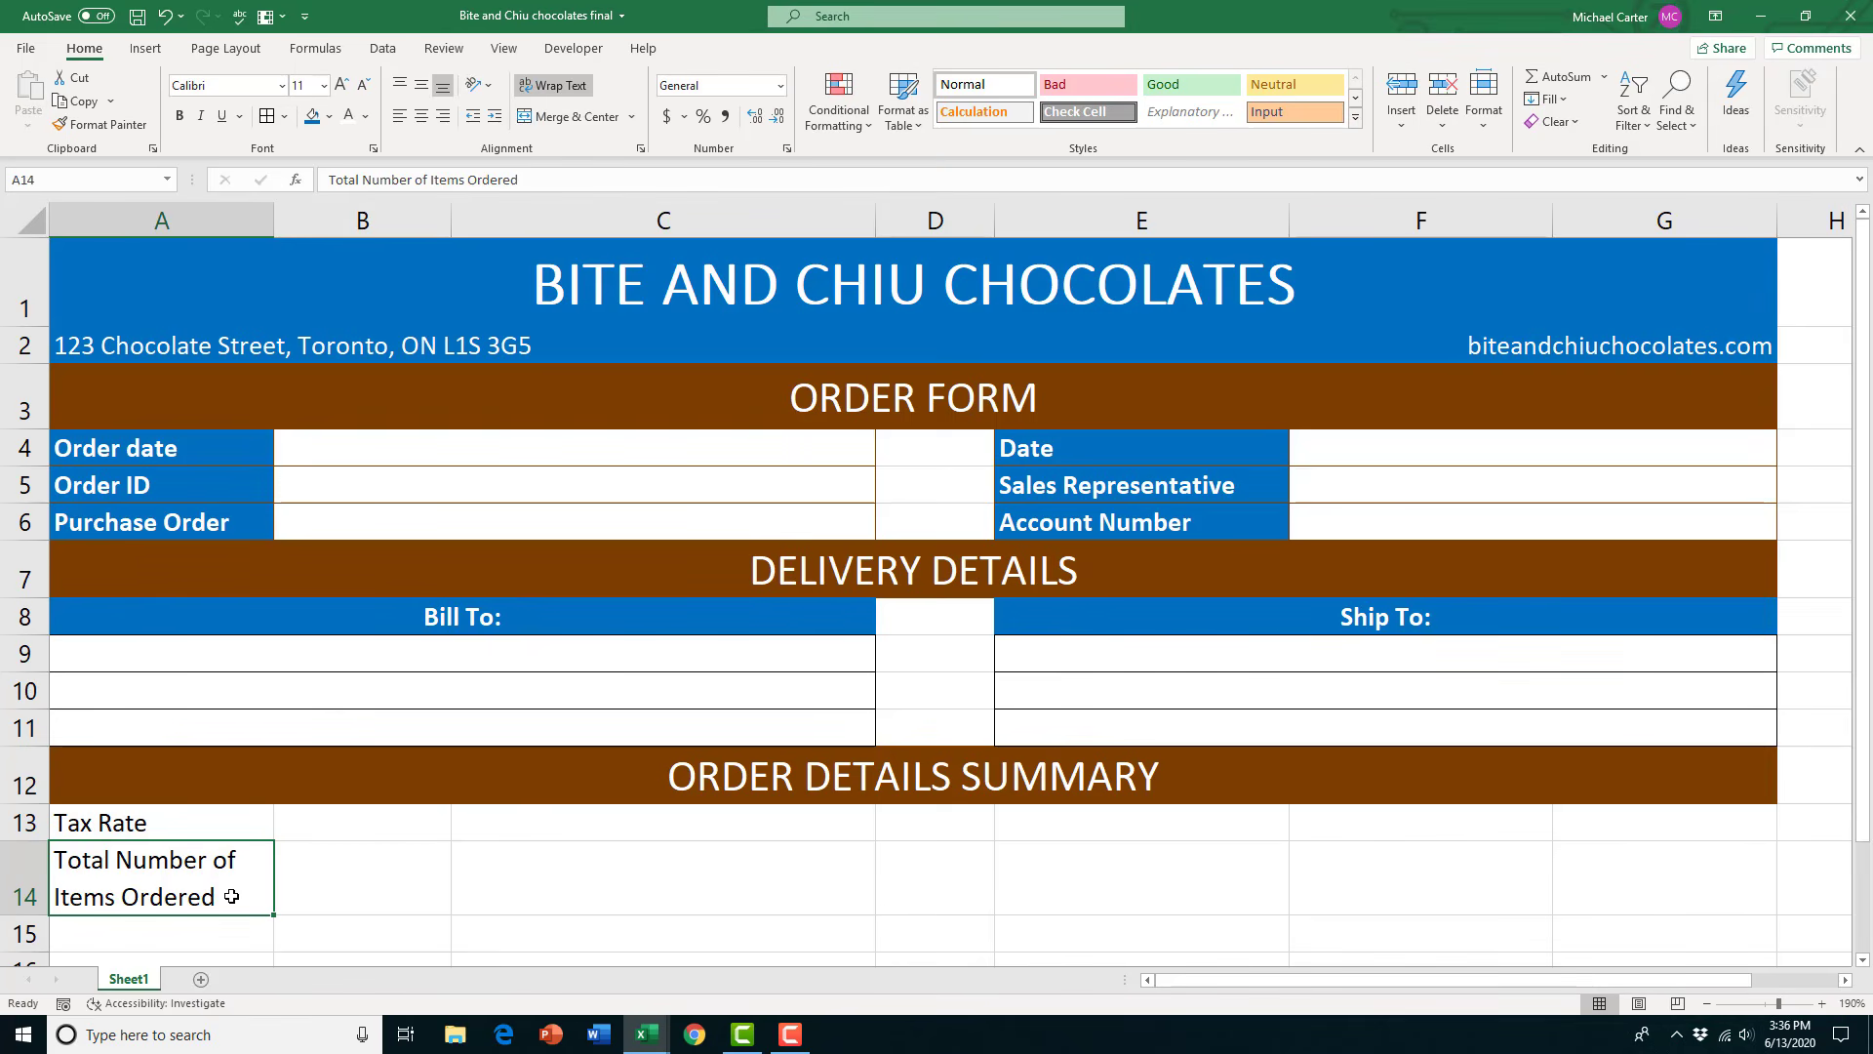
# Merge and center cells E13:E14
pyautogui.moveTo(1087, 825); pyautogui.dragTo(1087, 895)
pyautogui.click(575, 116)
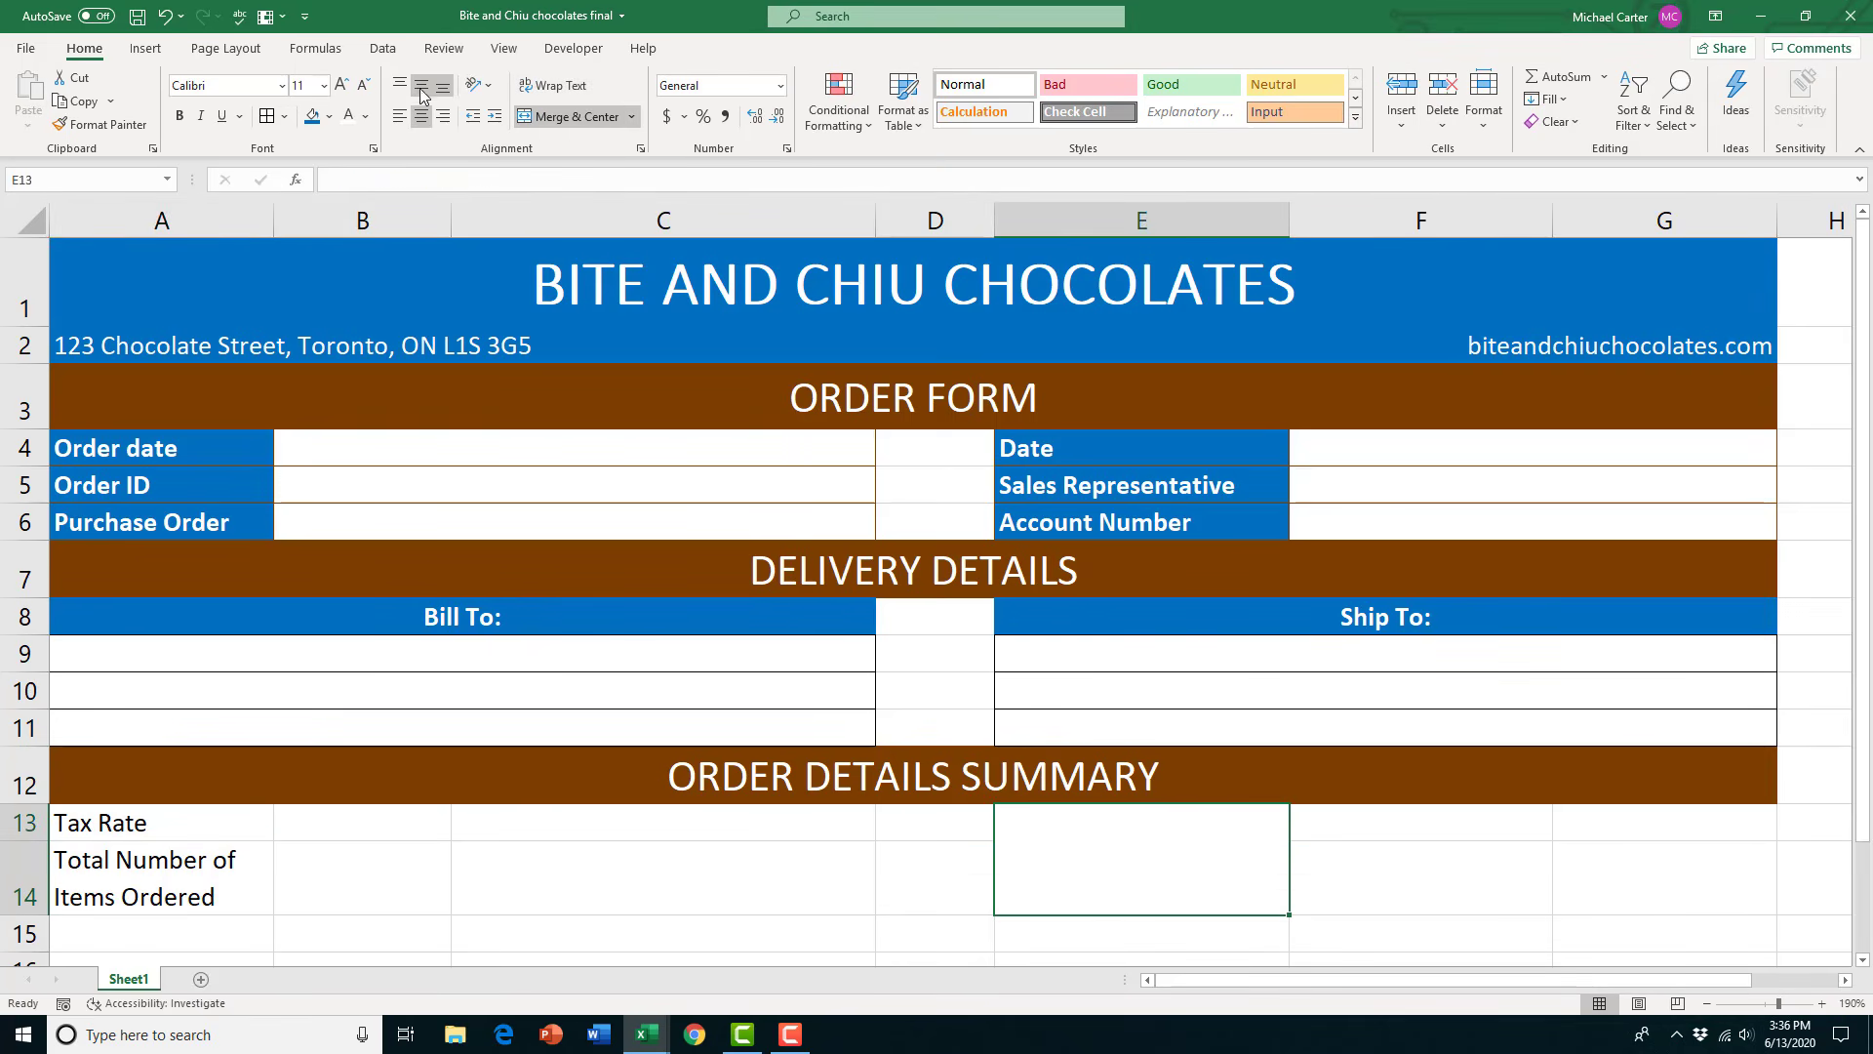
# Enter the label "Total Charge before Tax" in the merged cell E13:E14
pyautogui.write('Tot')
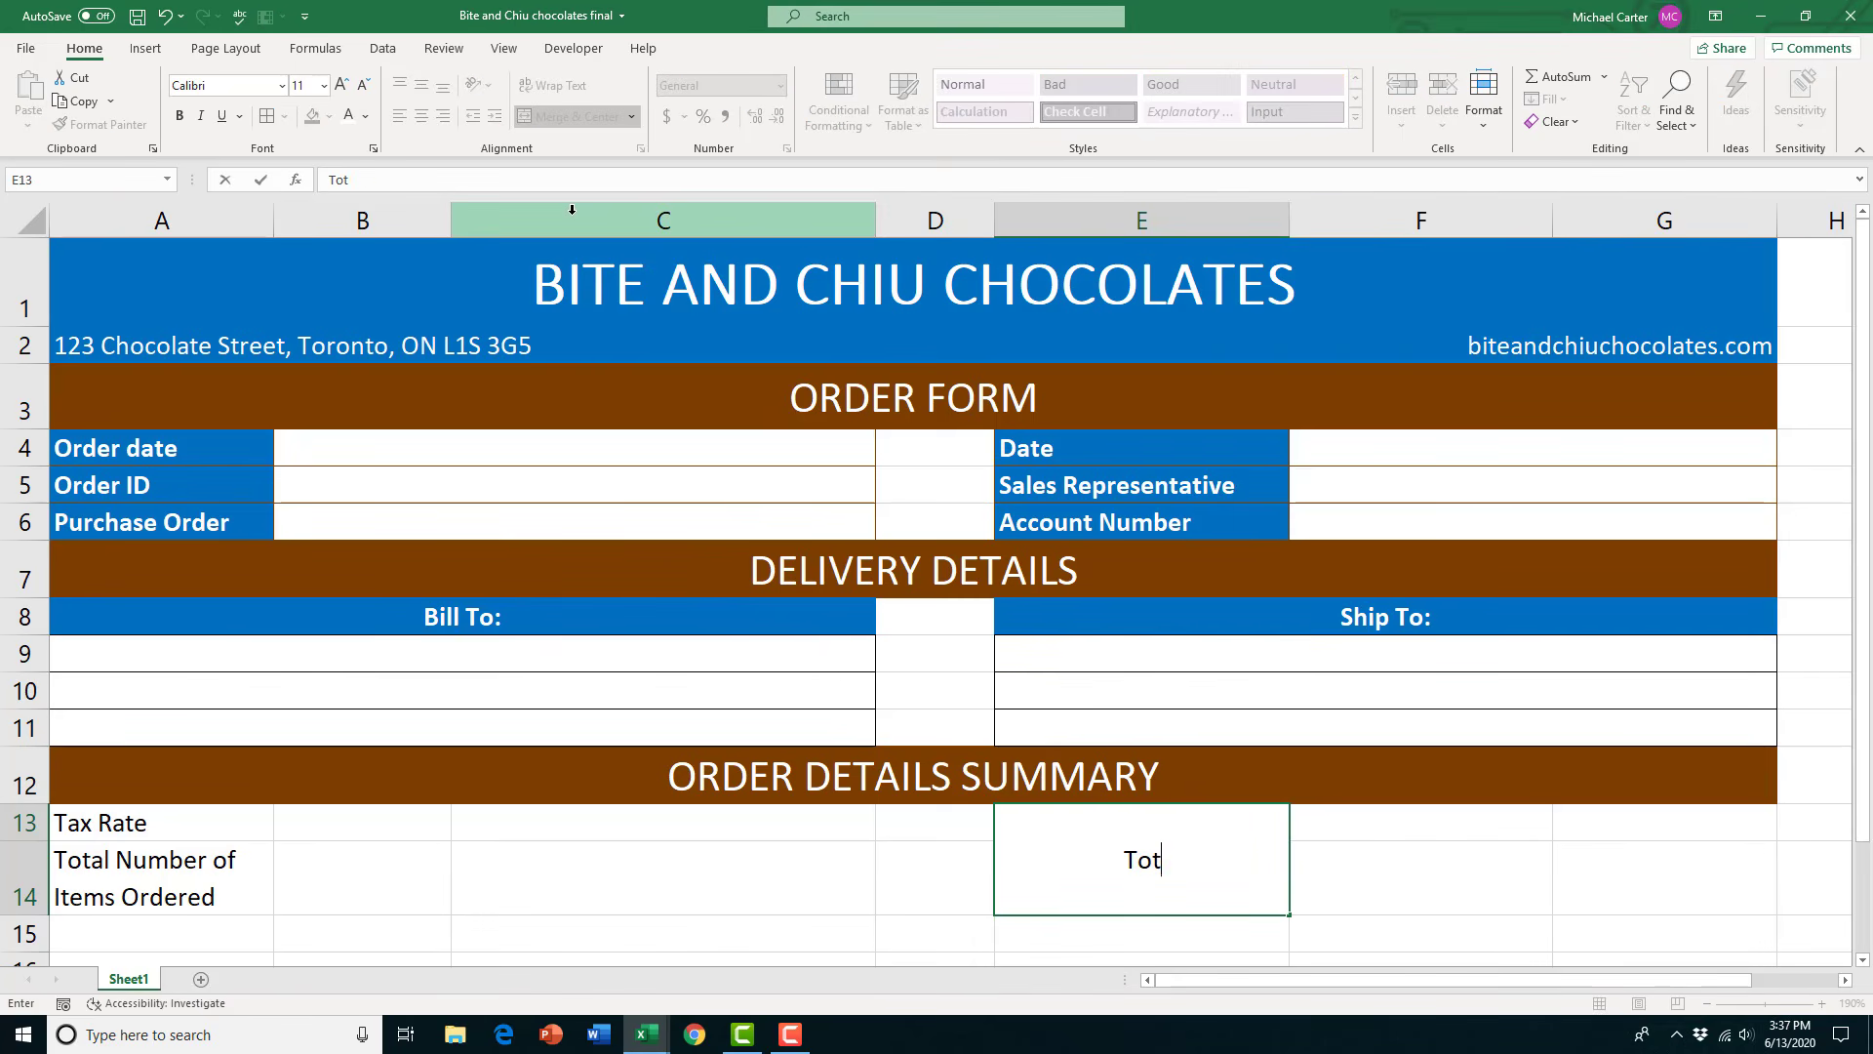
pyautogui.write('al Charge before T')
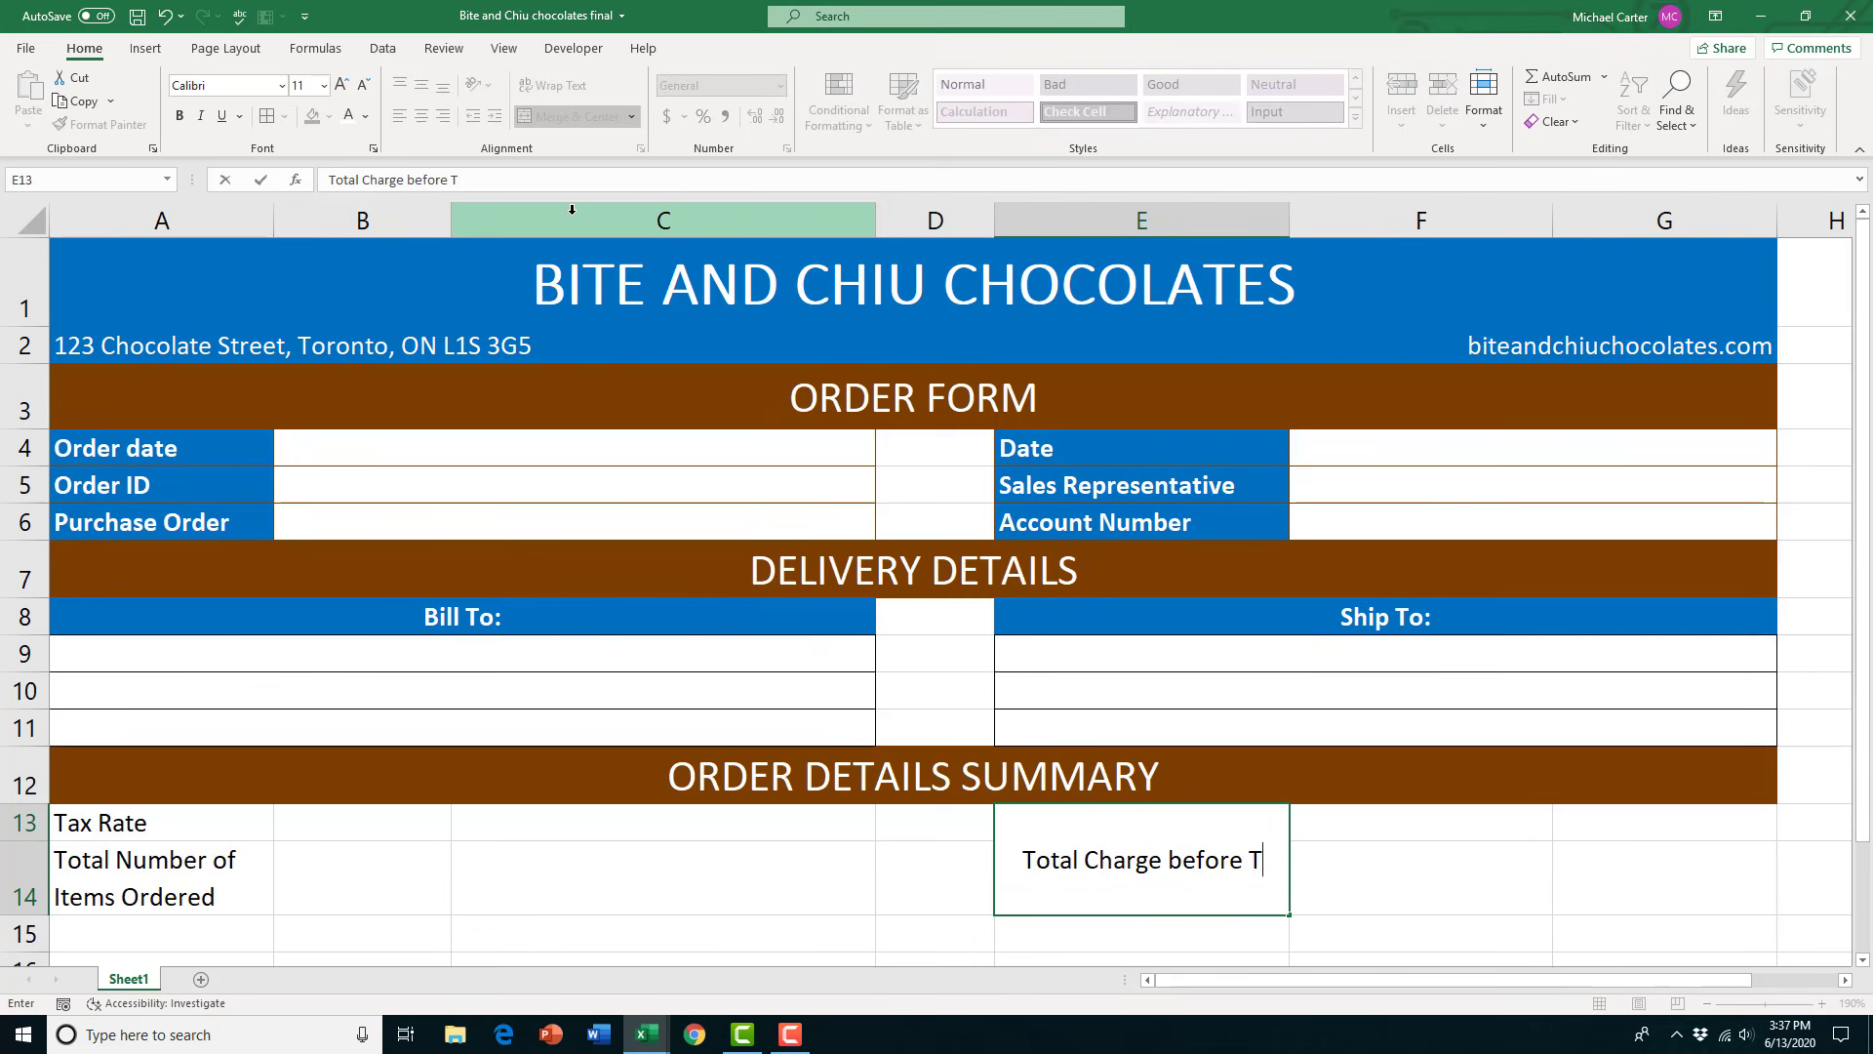
pyautogui.write('ax')
pyautogui.press('Return')
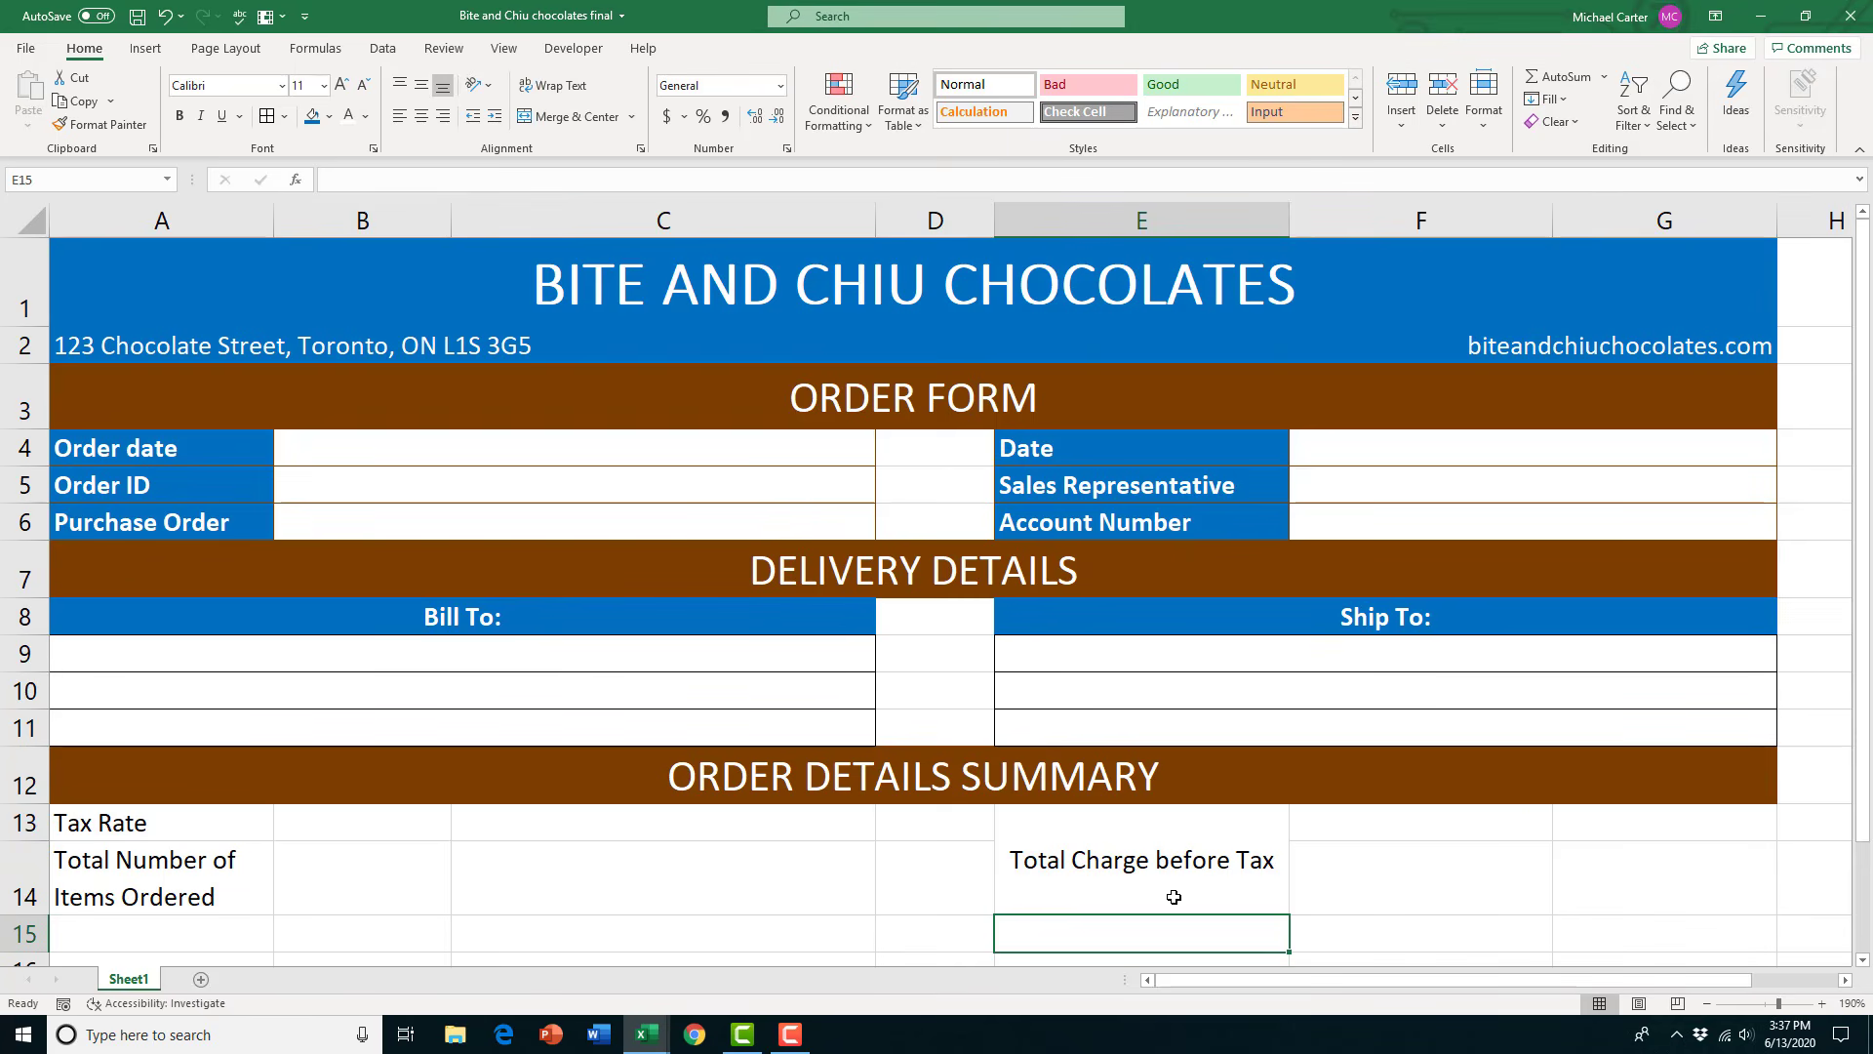
# Merge and center the summary entry cells F13:G14, B13:C13 and B14:C14 as three separate blocks
pyautogui.moveTo(1381, 829); pyautogui.dragTo(1578, 891)
pyautogui.press('F4')
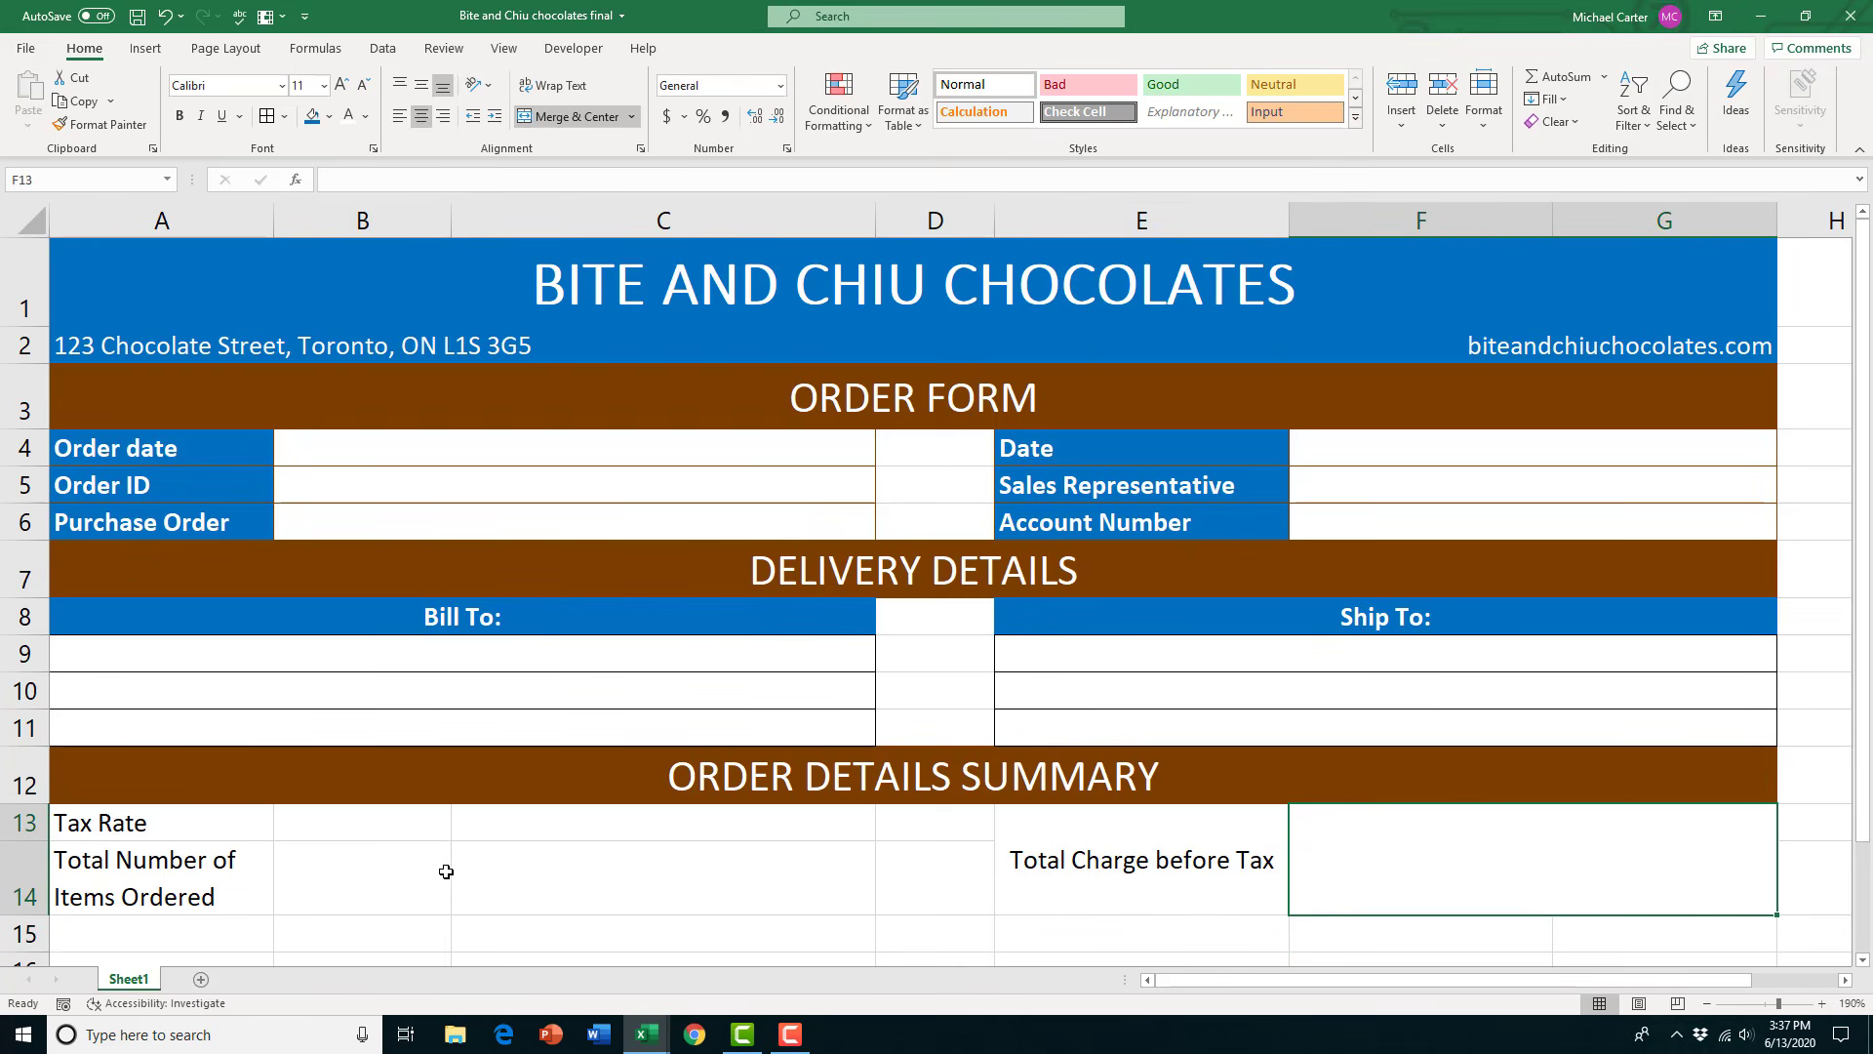
pyautogui.moveTo(443, 824); pyautogui.dragTo(481, 816)
pyautogui.press('F4')
pyautogui.moveTo(419, 876); pyautogui.dragTo(498, 899)
pyautogui.press('F4')
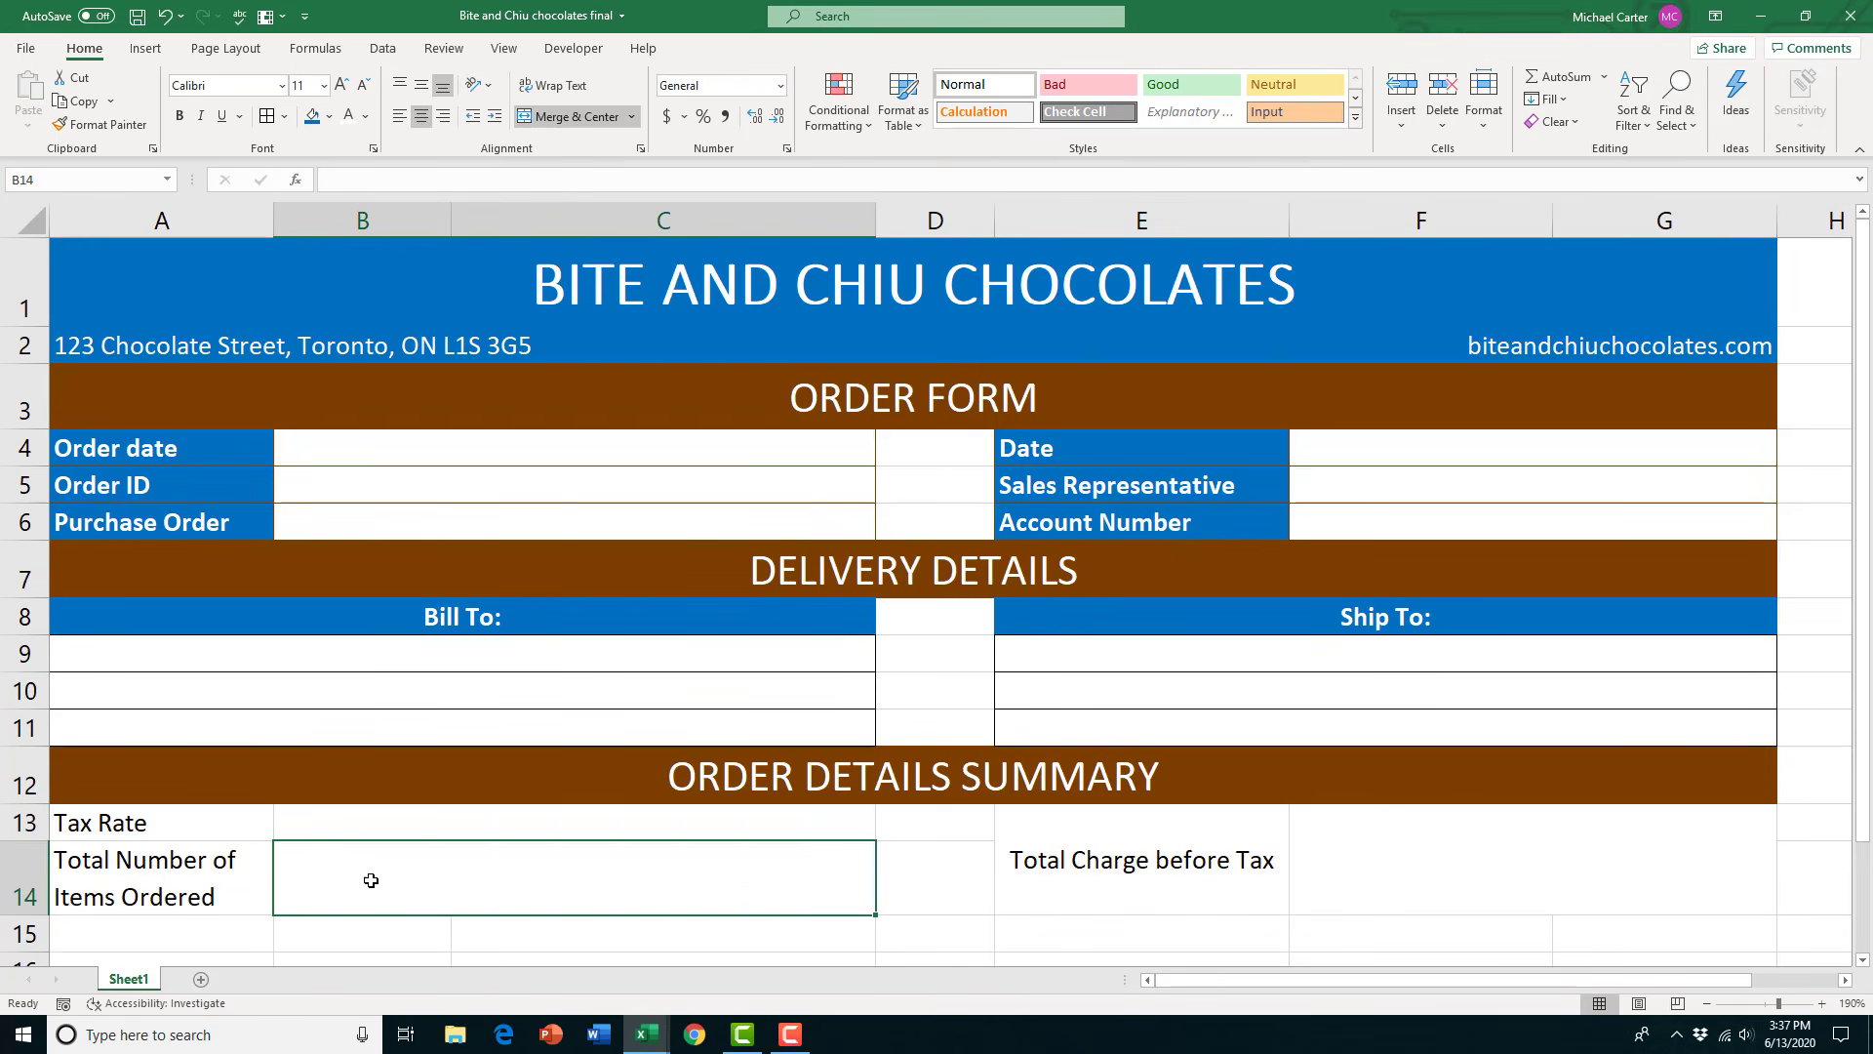
# Apply brown outline and inside borders to the summary cells A13:C14
pyautogui.click(256, 834)
pyautogui.keyDown('shift'); pyautogui.click(306, 858); pyautogui.keyUp('shift')
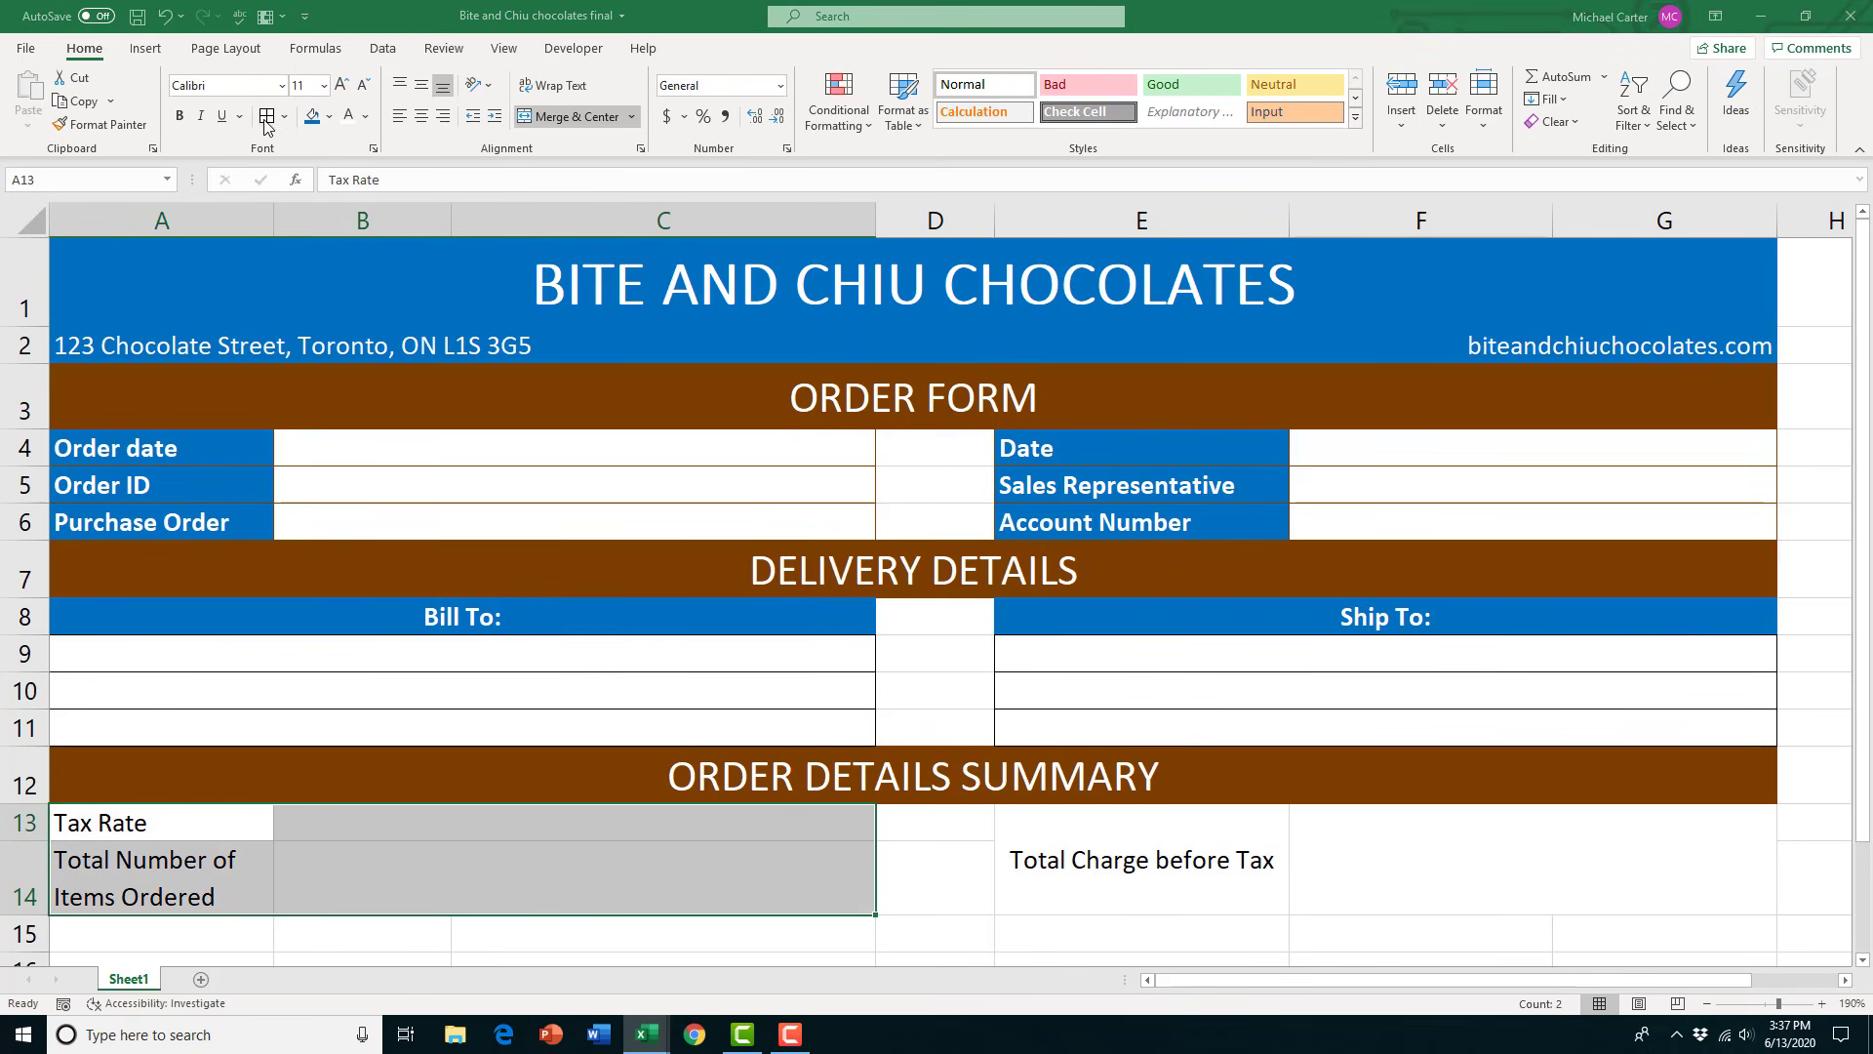
pyautogui.hotkey('ctrl', '1')
pyautogui.click(945, 390)
pyautogui.click(848, 659)
pyautogui.click(1087, 245)
pyautogui.click(1139, 245)
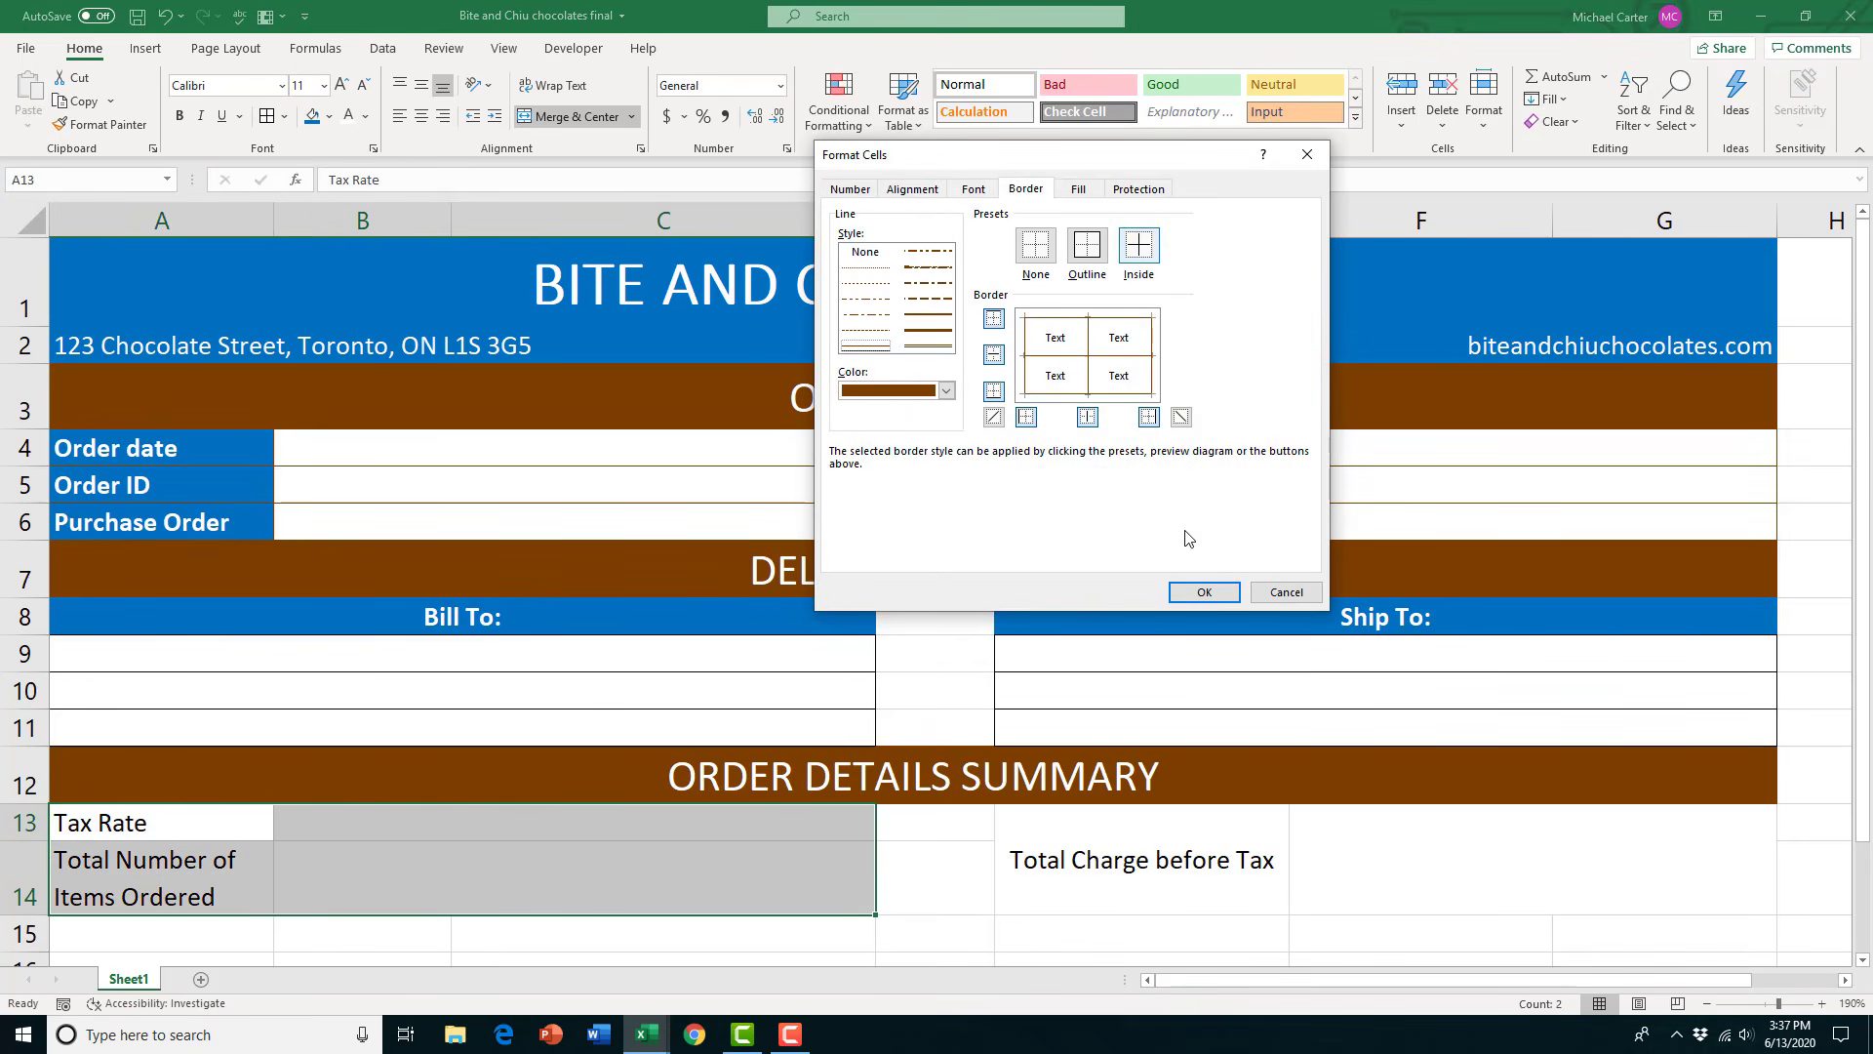
pyautogui.click(1204, 592)
# Apply outline and inside borders to the Total Charge before Tax block E13:G14
pyautogui.moveTo(1147, 842); pyautogui.dragTo(1325, 840)
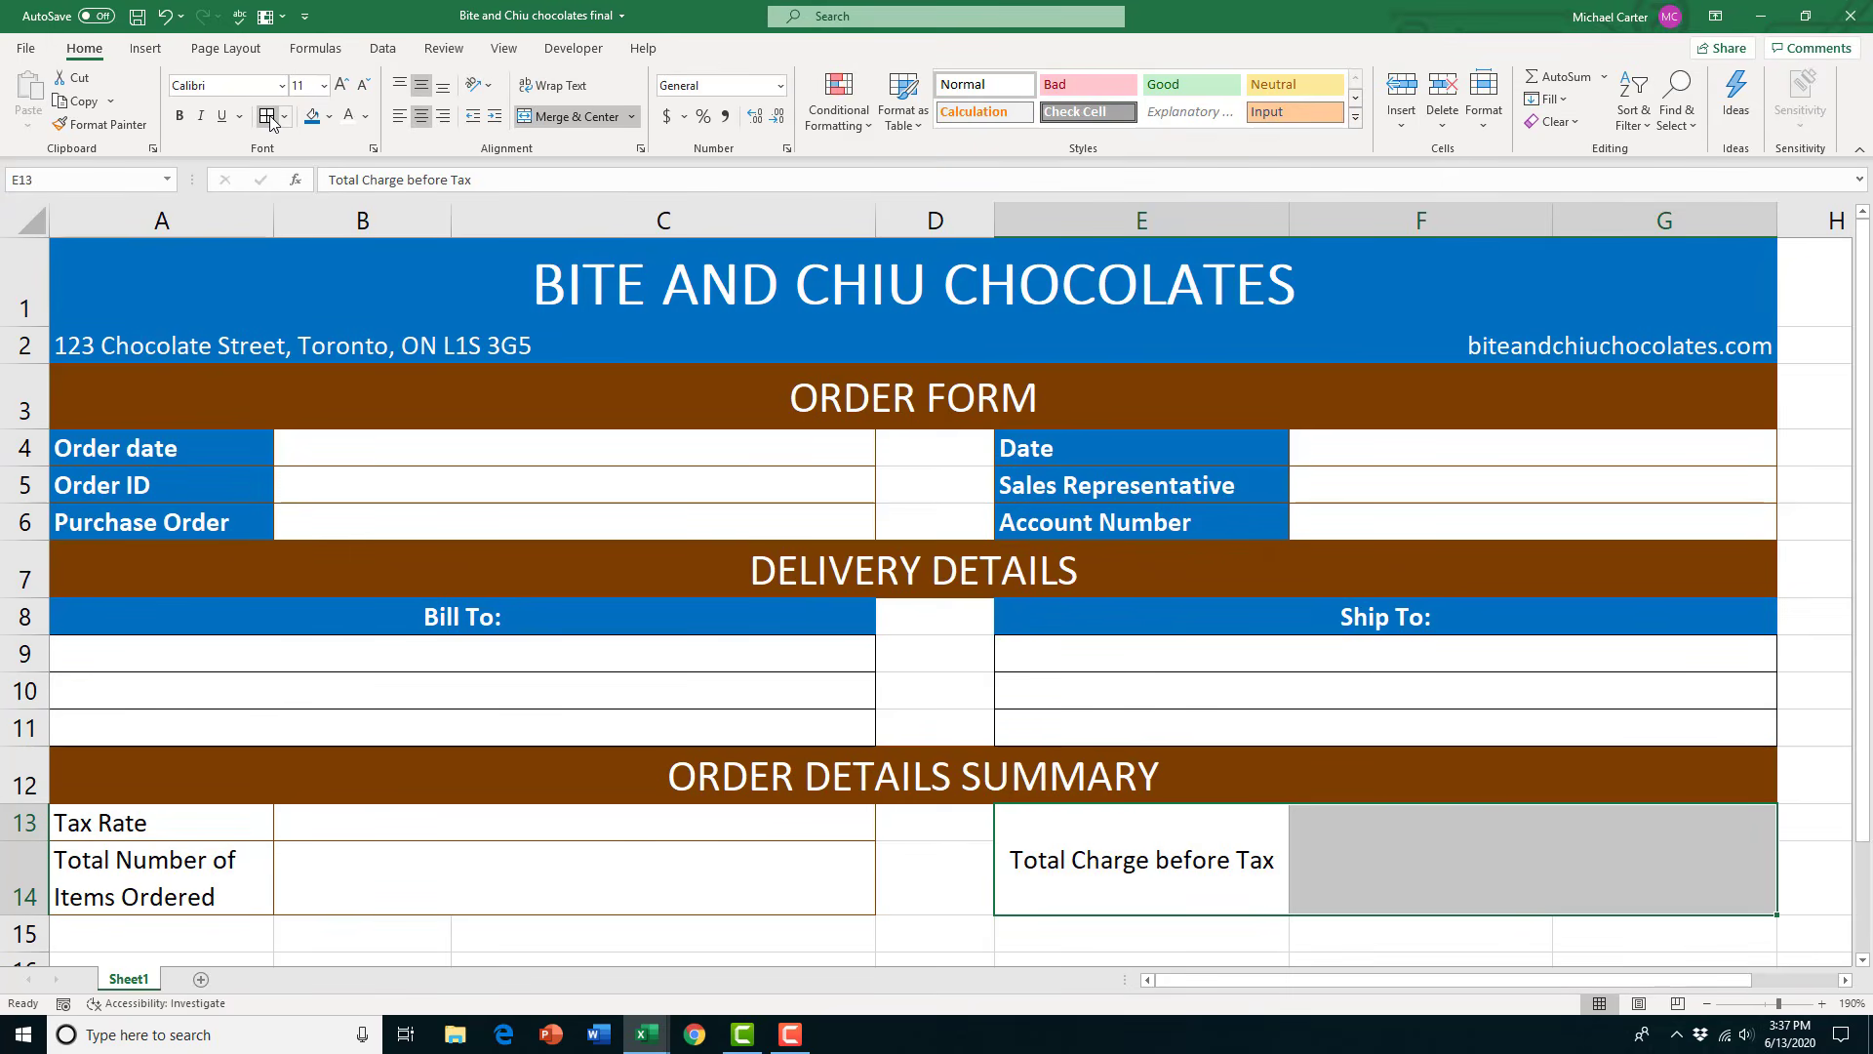
pyautogui.click(267, 119)
pyautogui.click(1138, 247)
pyautogui.click(1088, 248)
pyautogui.click(945, 390)
pyautogui.click(848, 659)
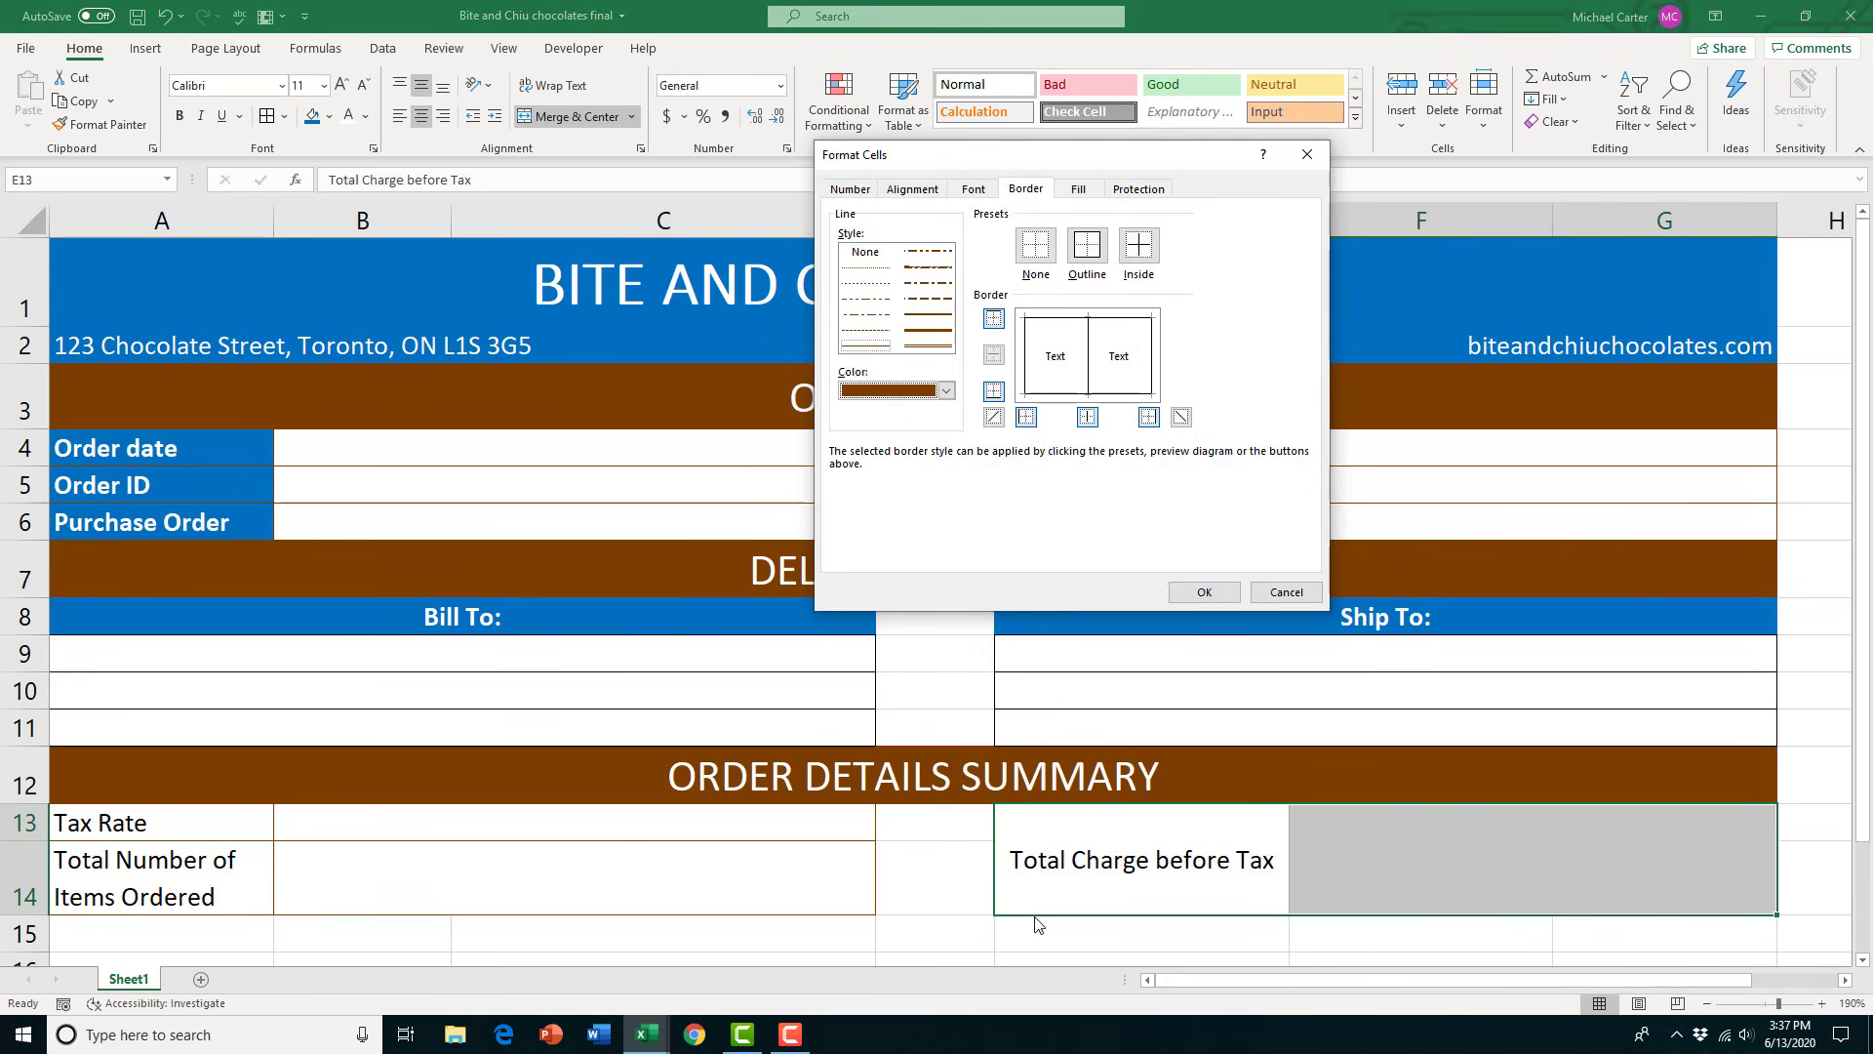
pyautogui.click(1204, 592)
pyautogui.click(927, 891)
# Format the summary labels in A13:A14 and E13 with a blue fill and bold white text
pyautogui.moveTo(195, 823); pyautogui.dragTo(195, 883)
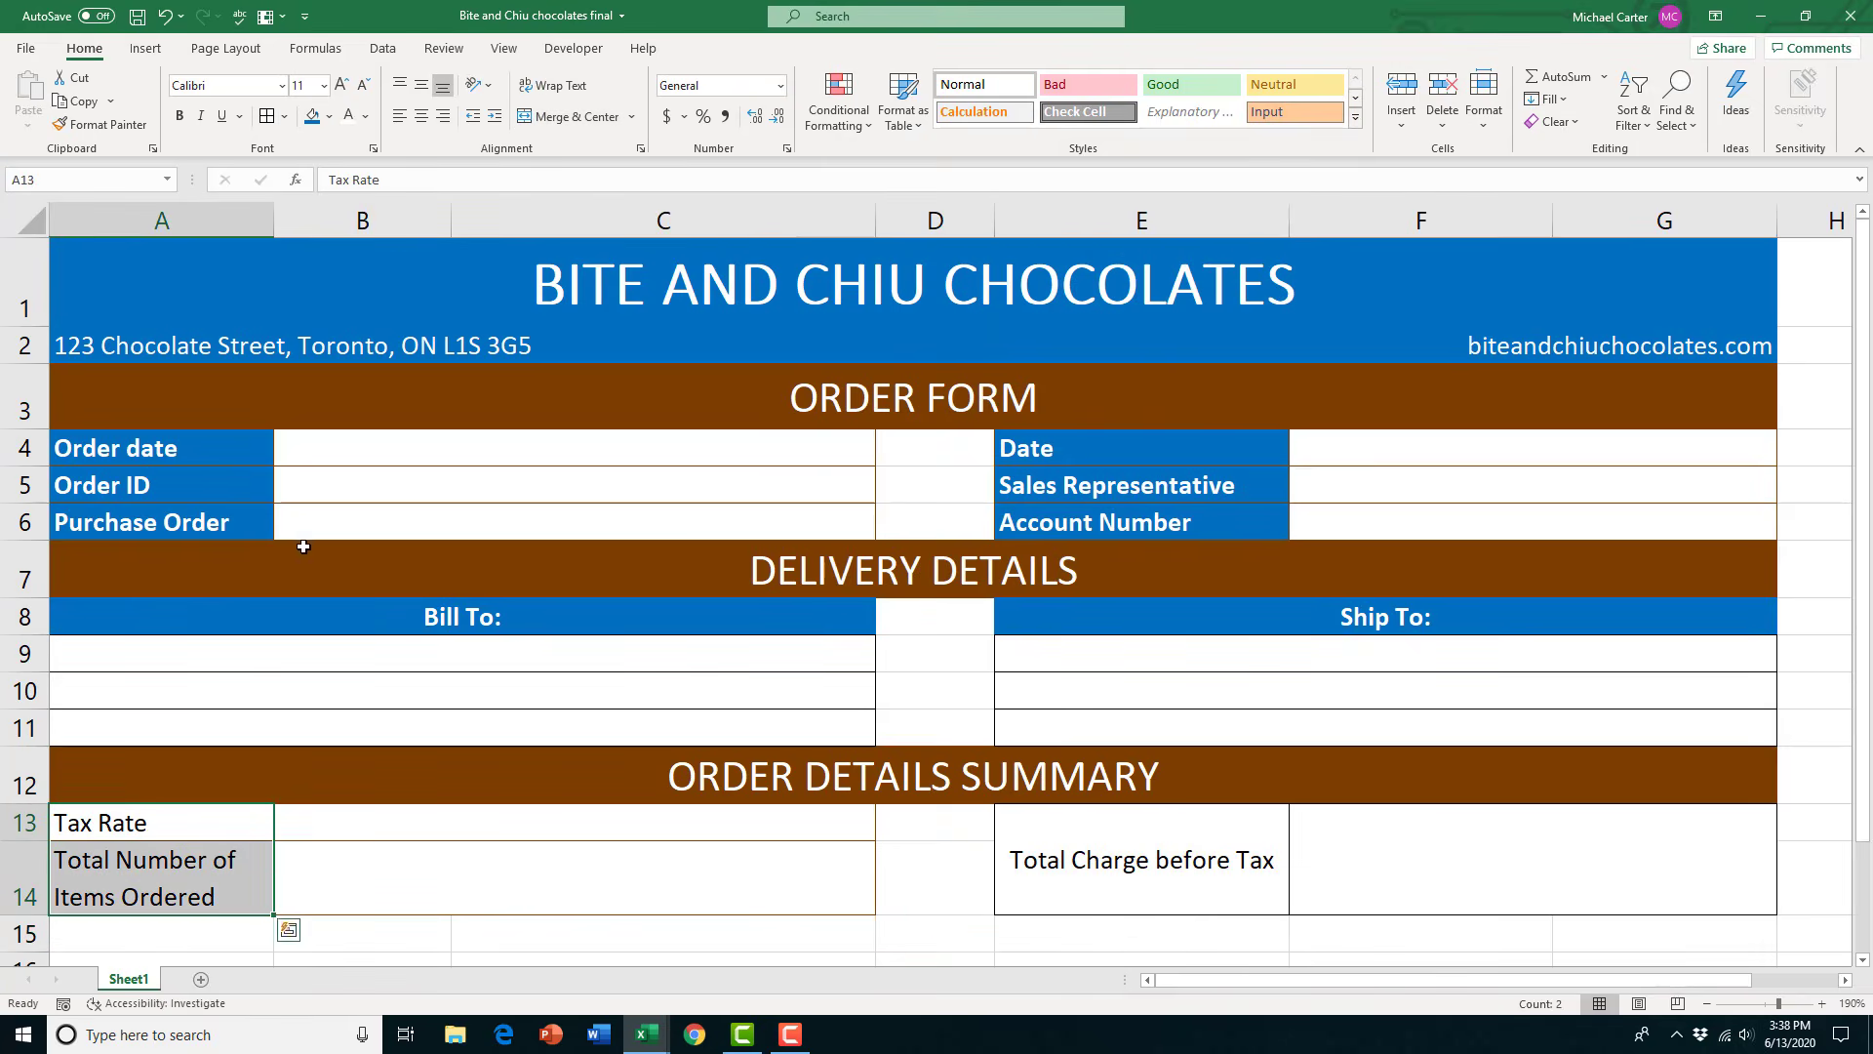
pyautogui.click(314, 116)
pyautogui.click(348, 116)
pyautogui.click(180, 116)
pyautogui.click(1146, 883)
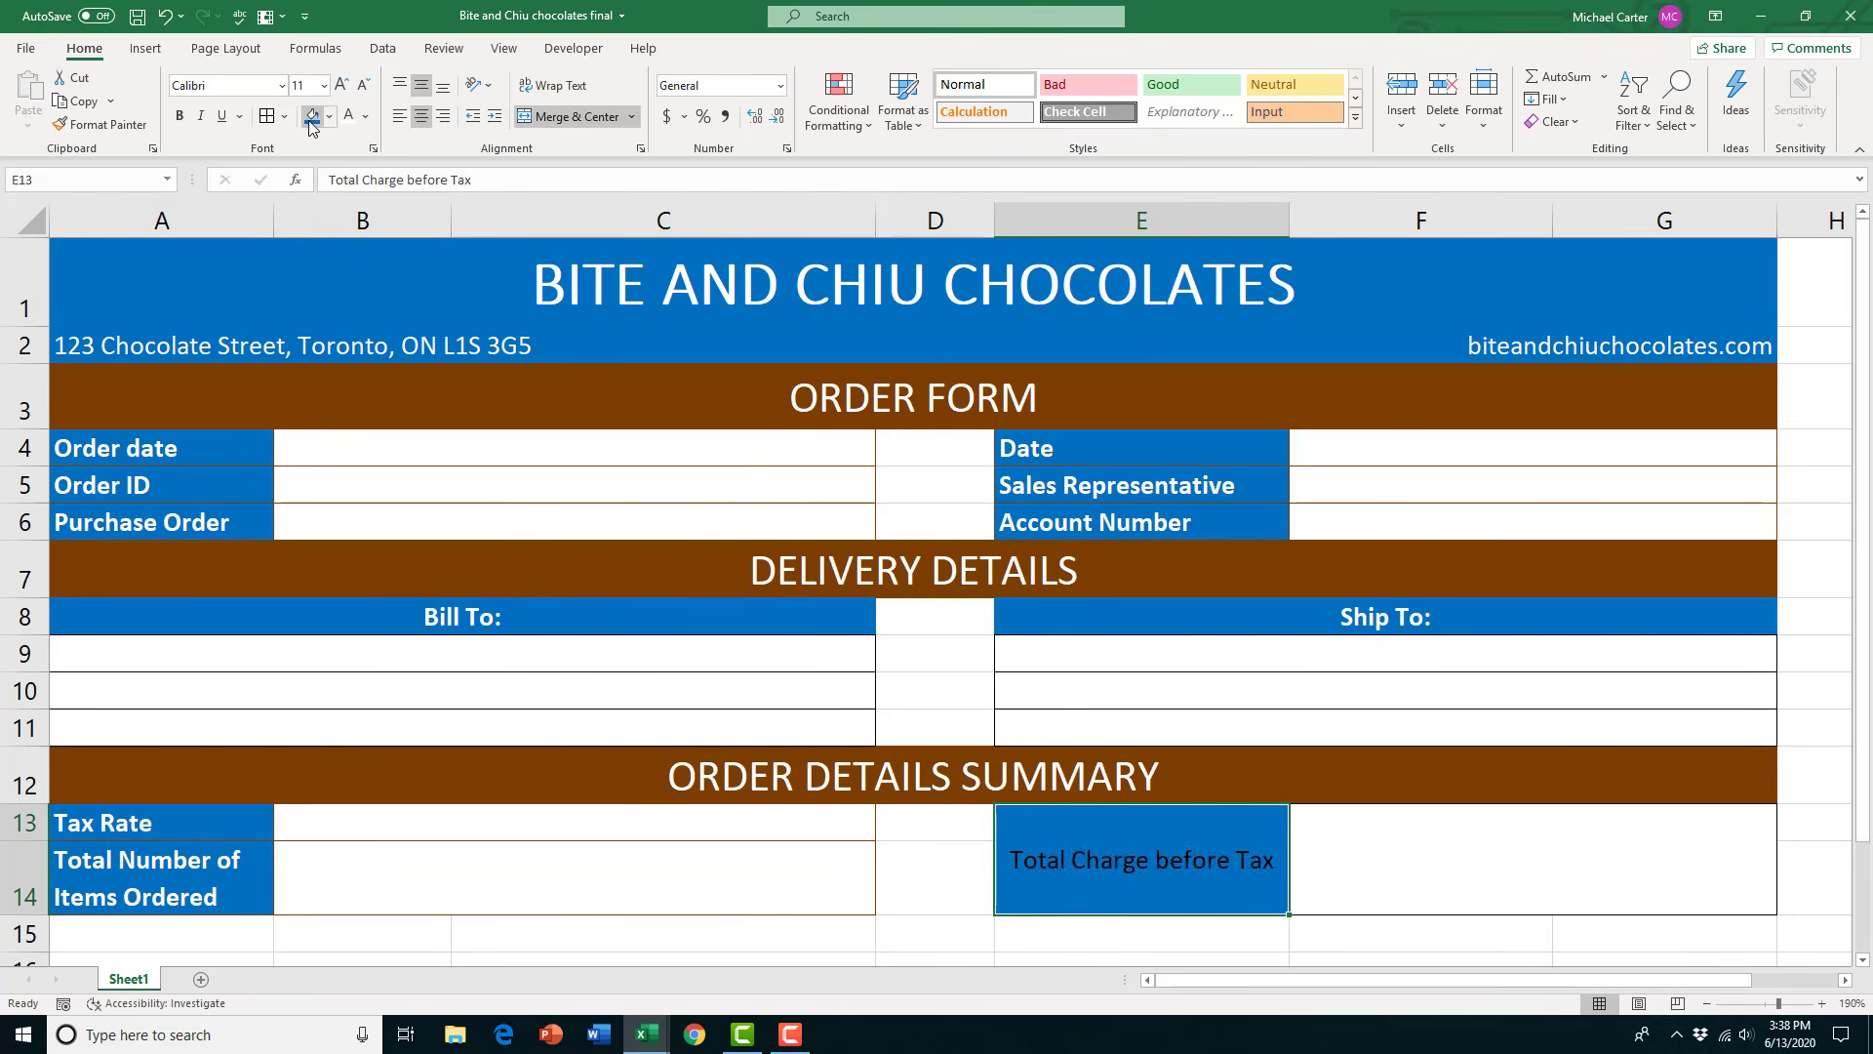
pyautogui.click(314, 116)
pyautogui.click(348, 116)
pyautogui.click(180, 116)
pyautogui.click(651, 935)
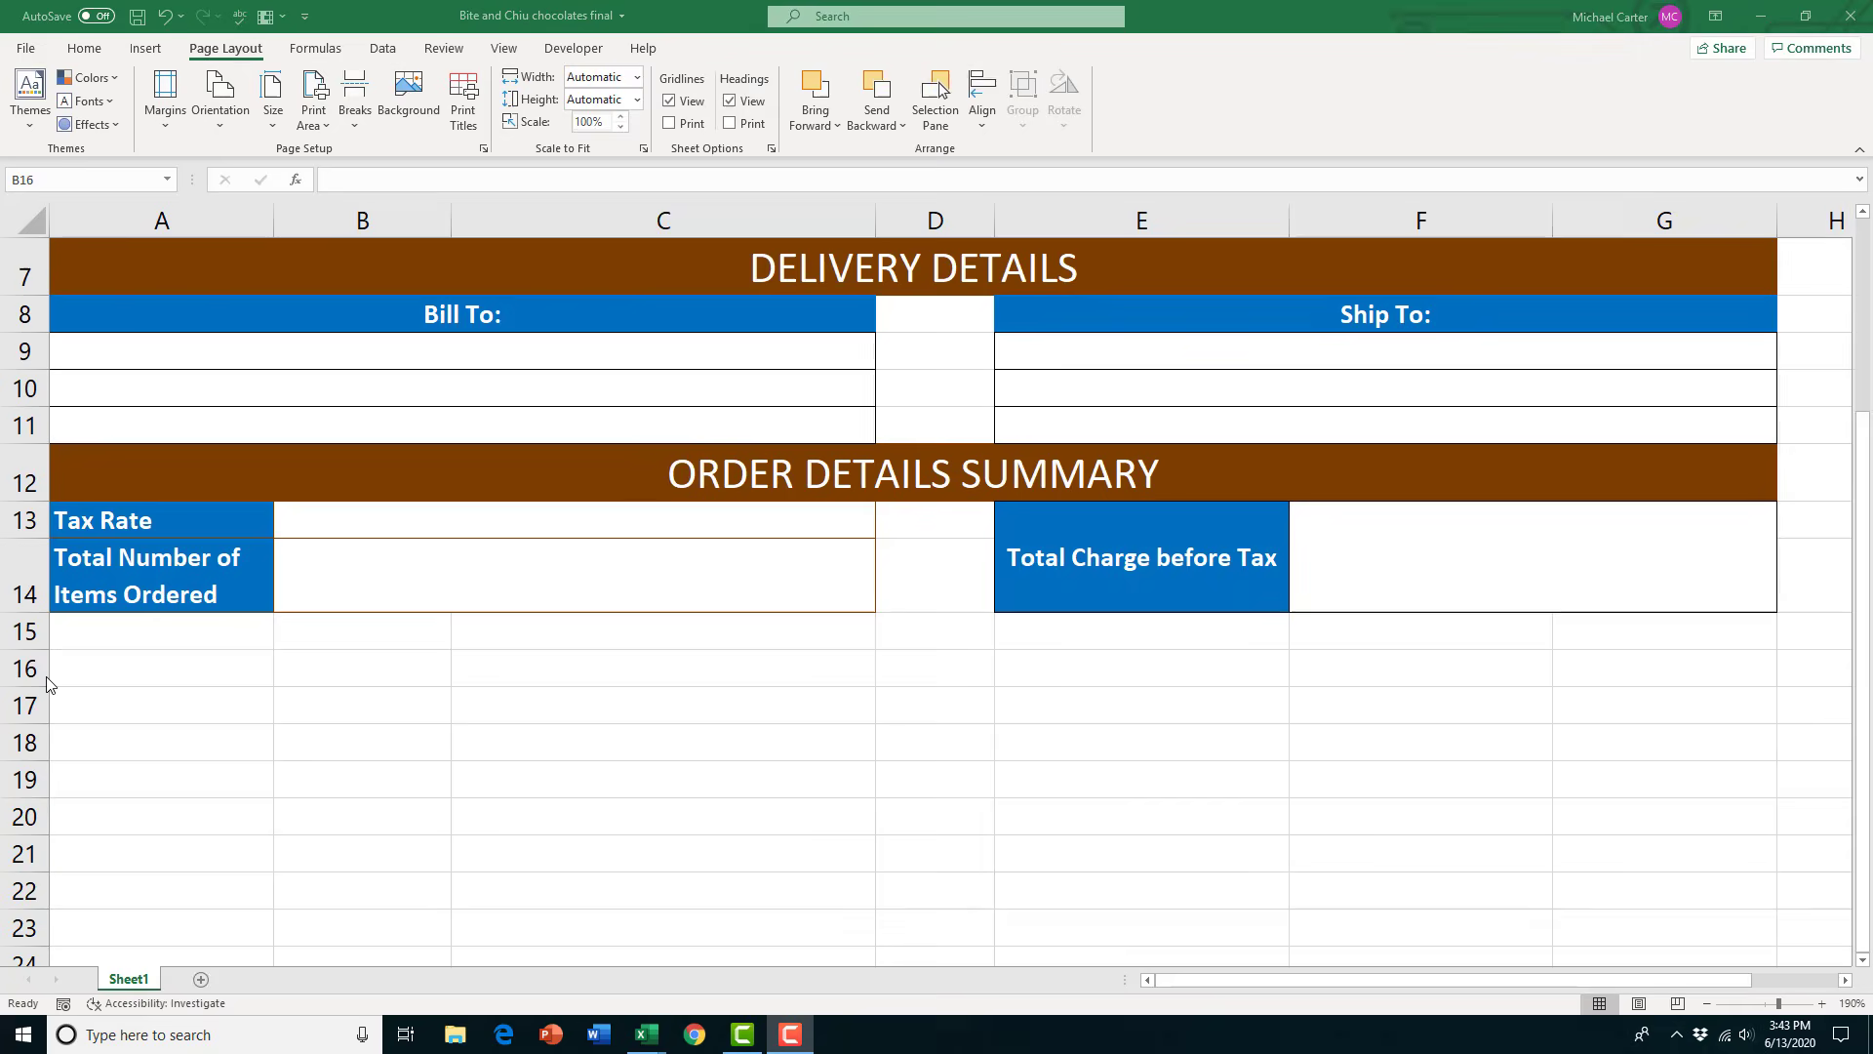
# Make row 16 taller and enter the column heading "Product I.D." in B16
pyautogui.click(362, 667)
pyautogui.moveTo(28, 687); pyautogui.dragTo(37, 752)
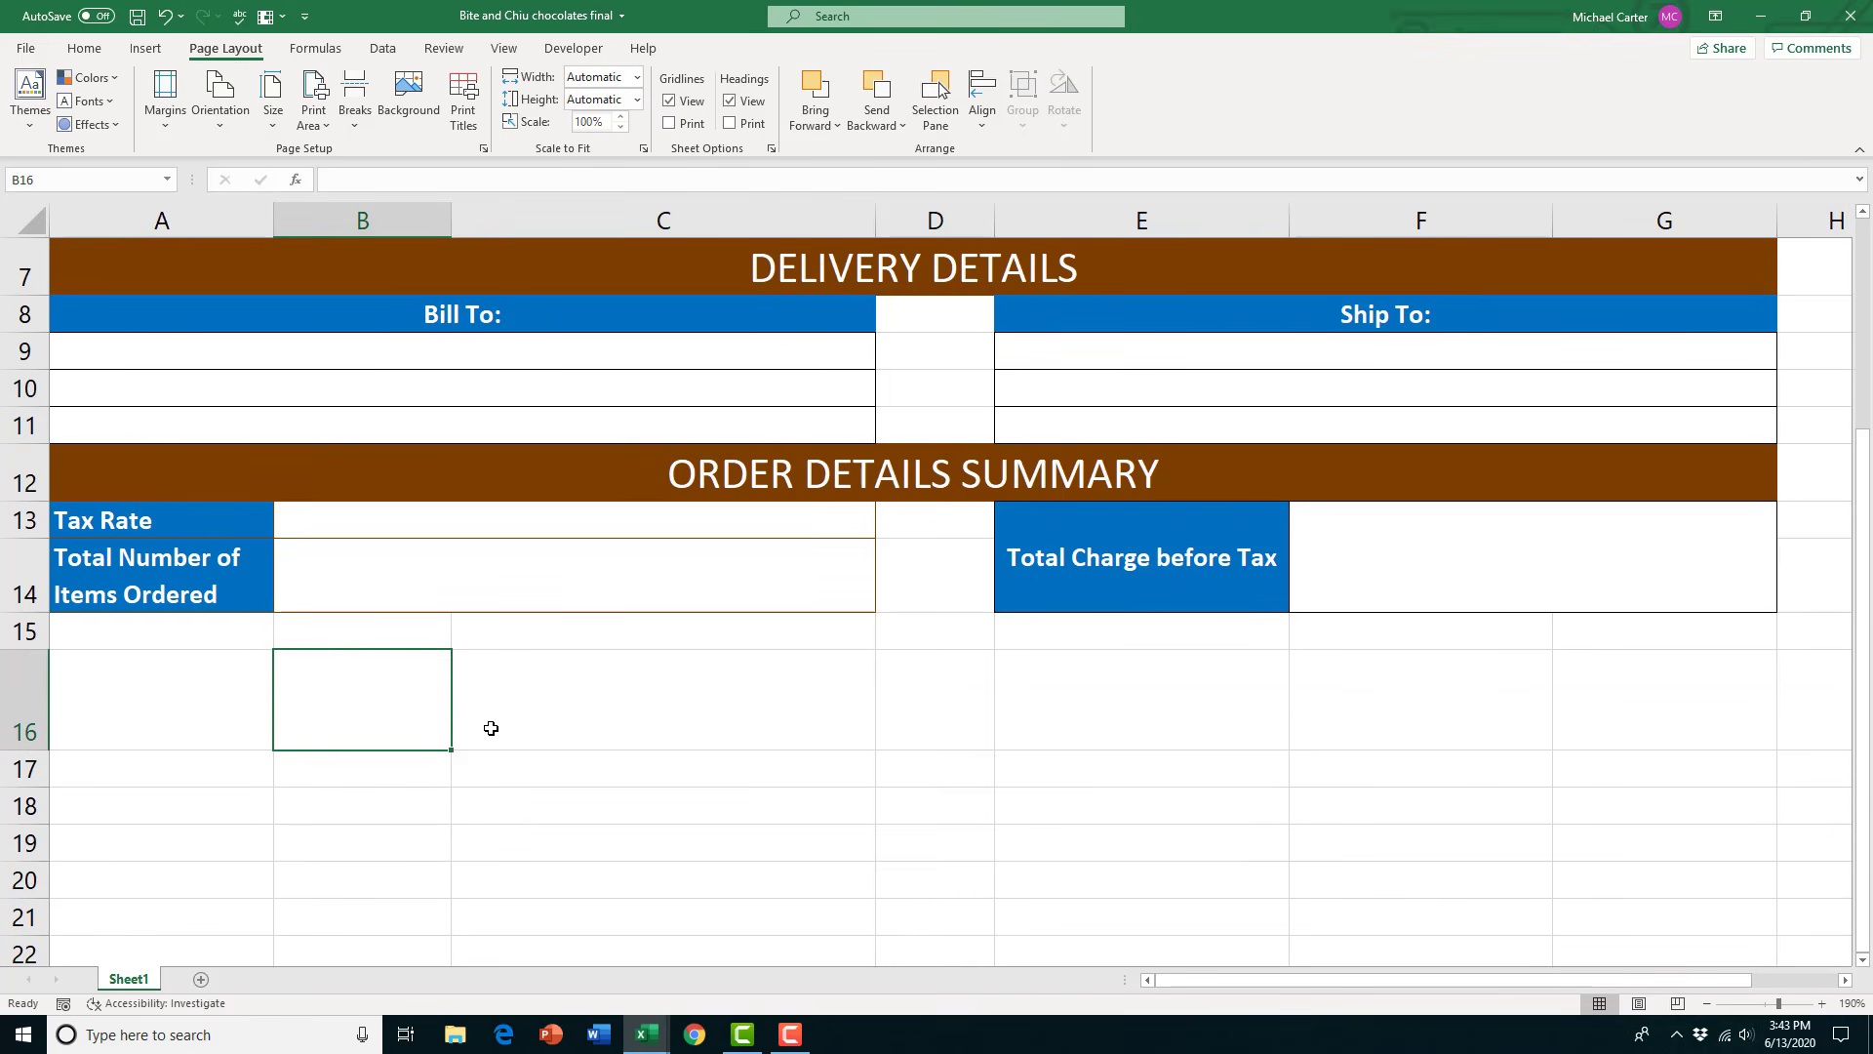
pyautogui.write('Product ')
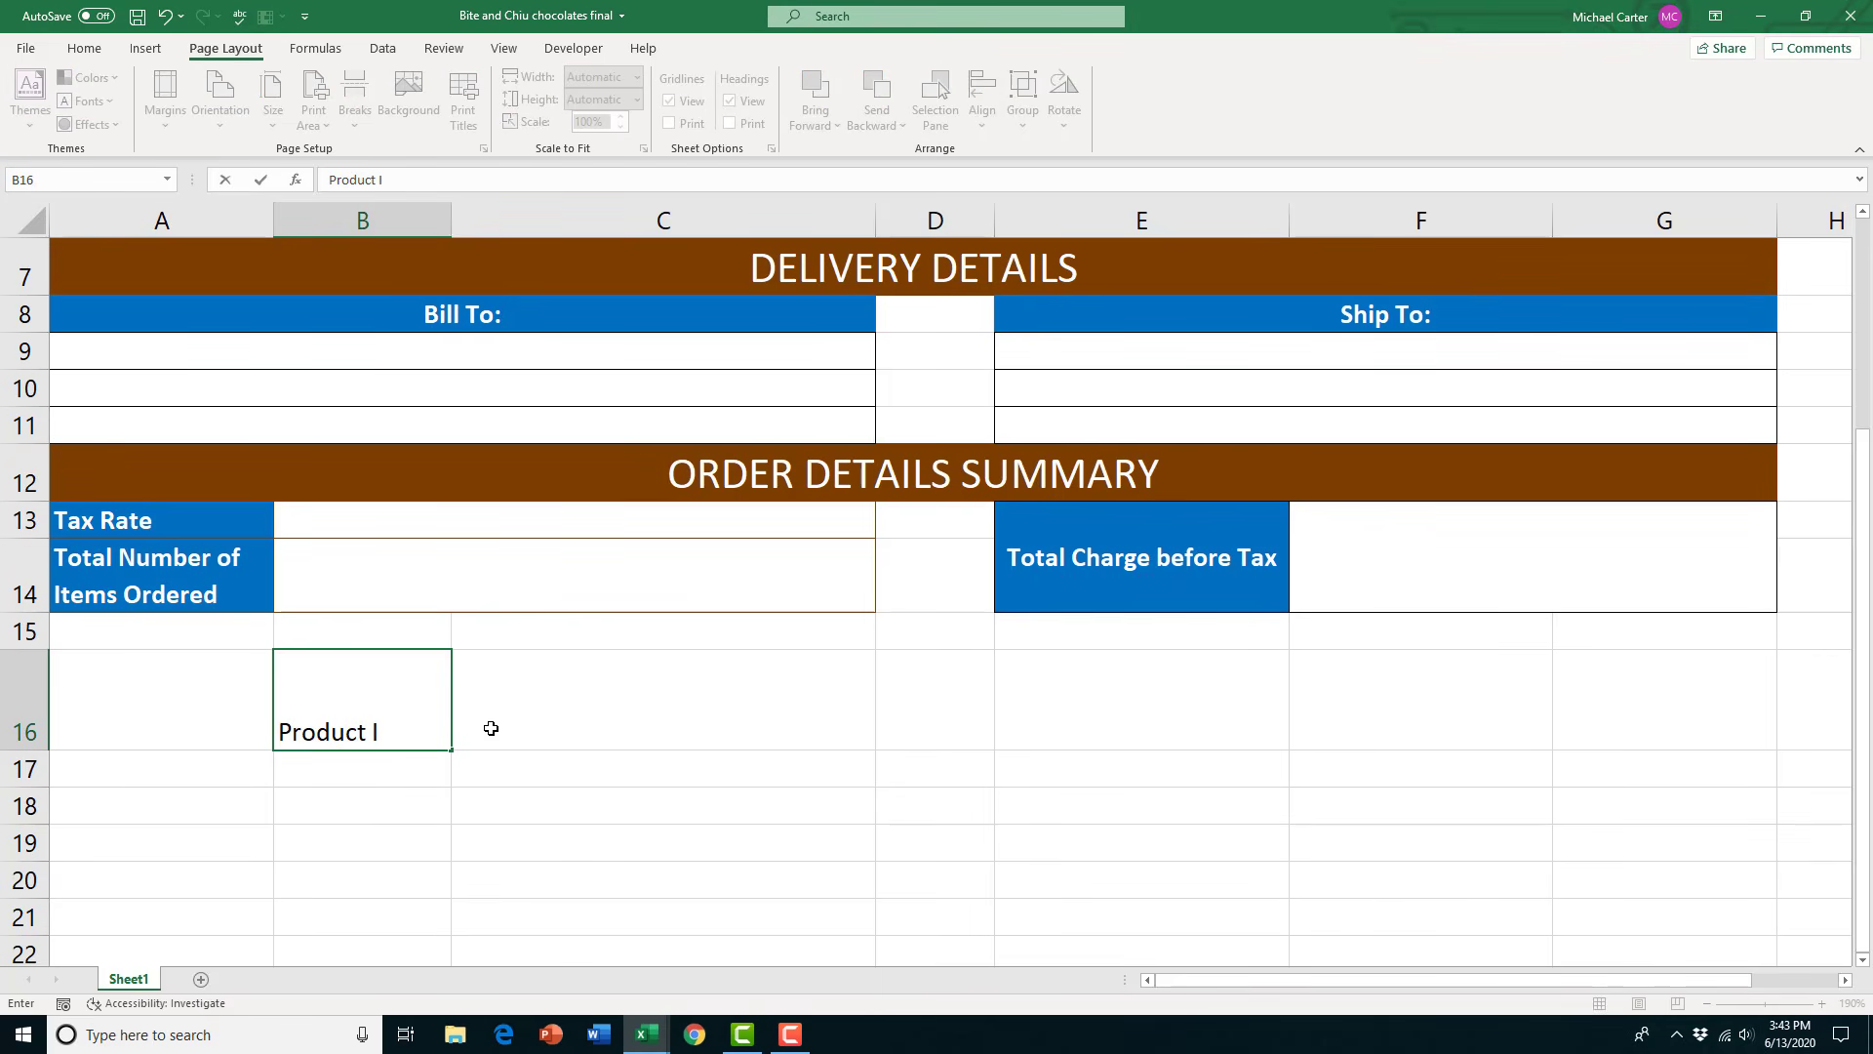
pyautogui.write('I.D.')
pyautogui.press('Return')
pyautogui.press('Up')
# Center the Product I.D. heading horizontally and vertically in its cell
pyautogui.click(84, 48)
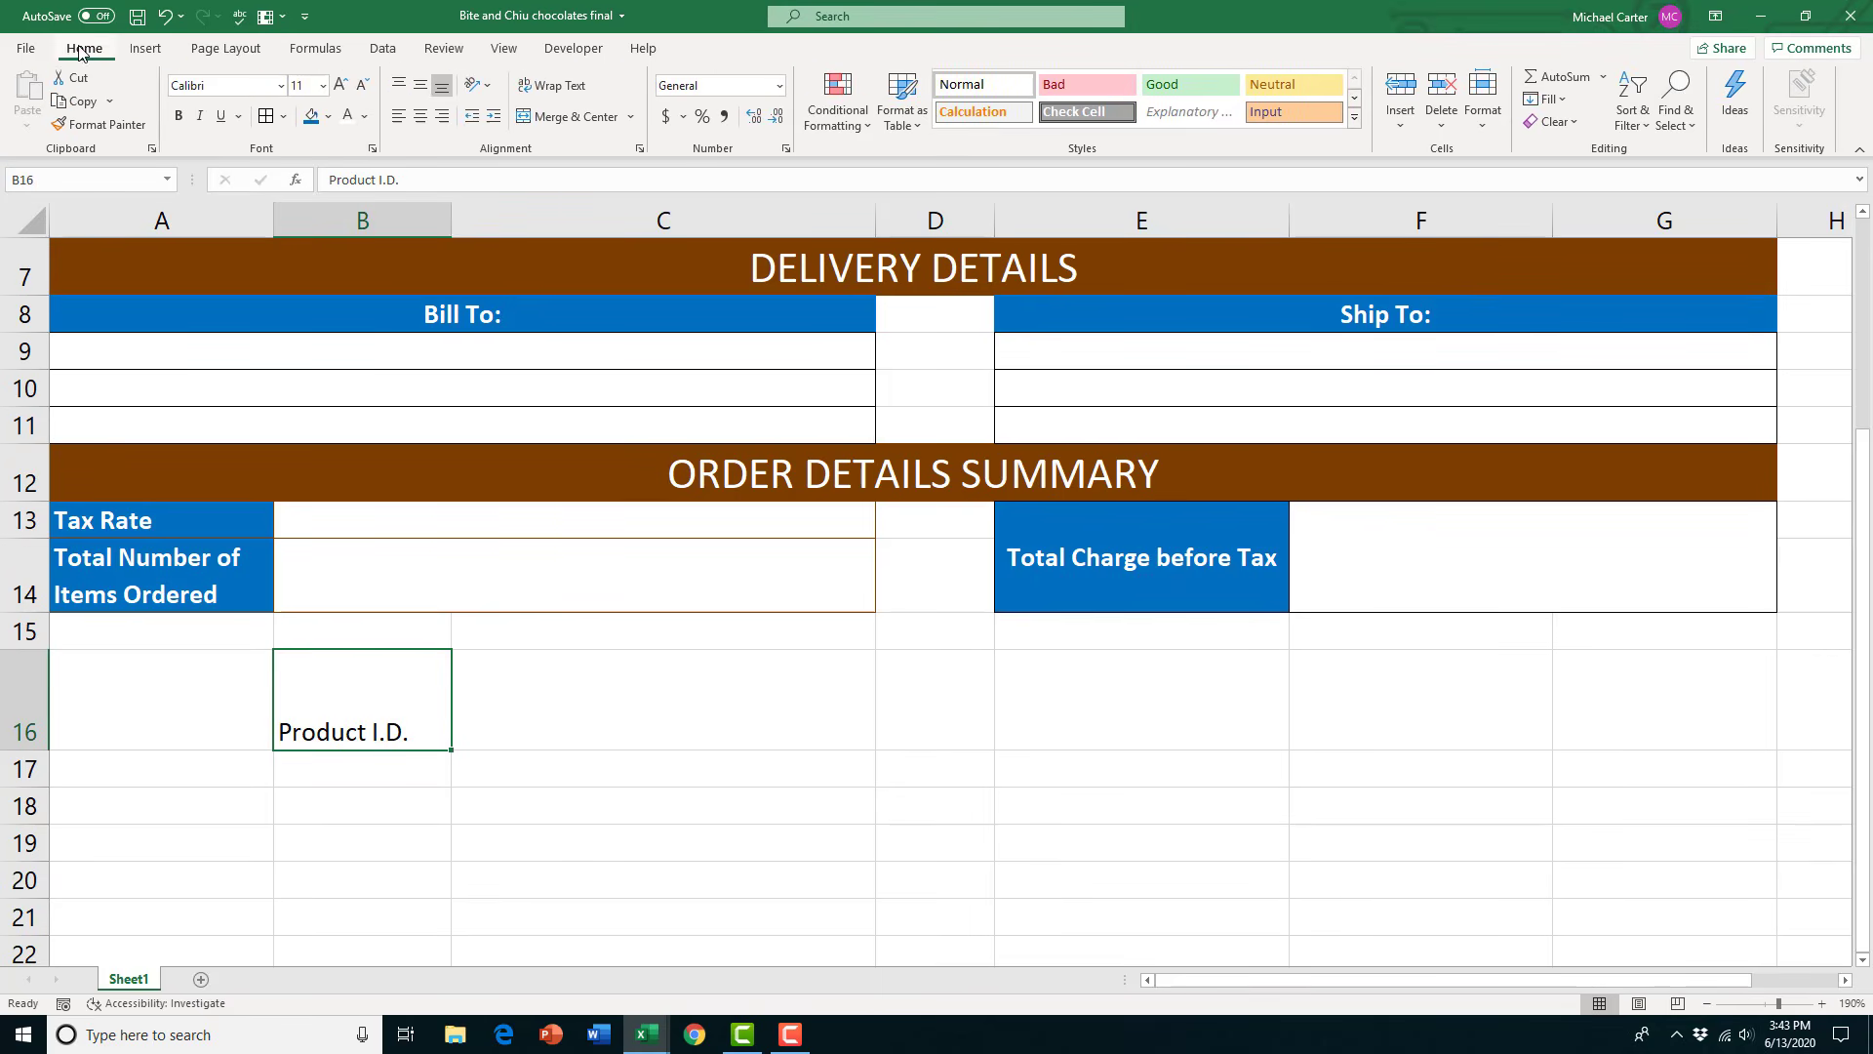
pyautogui.click(418, 93)
pyautogui.click(421, 116)
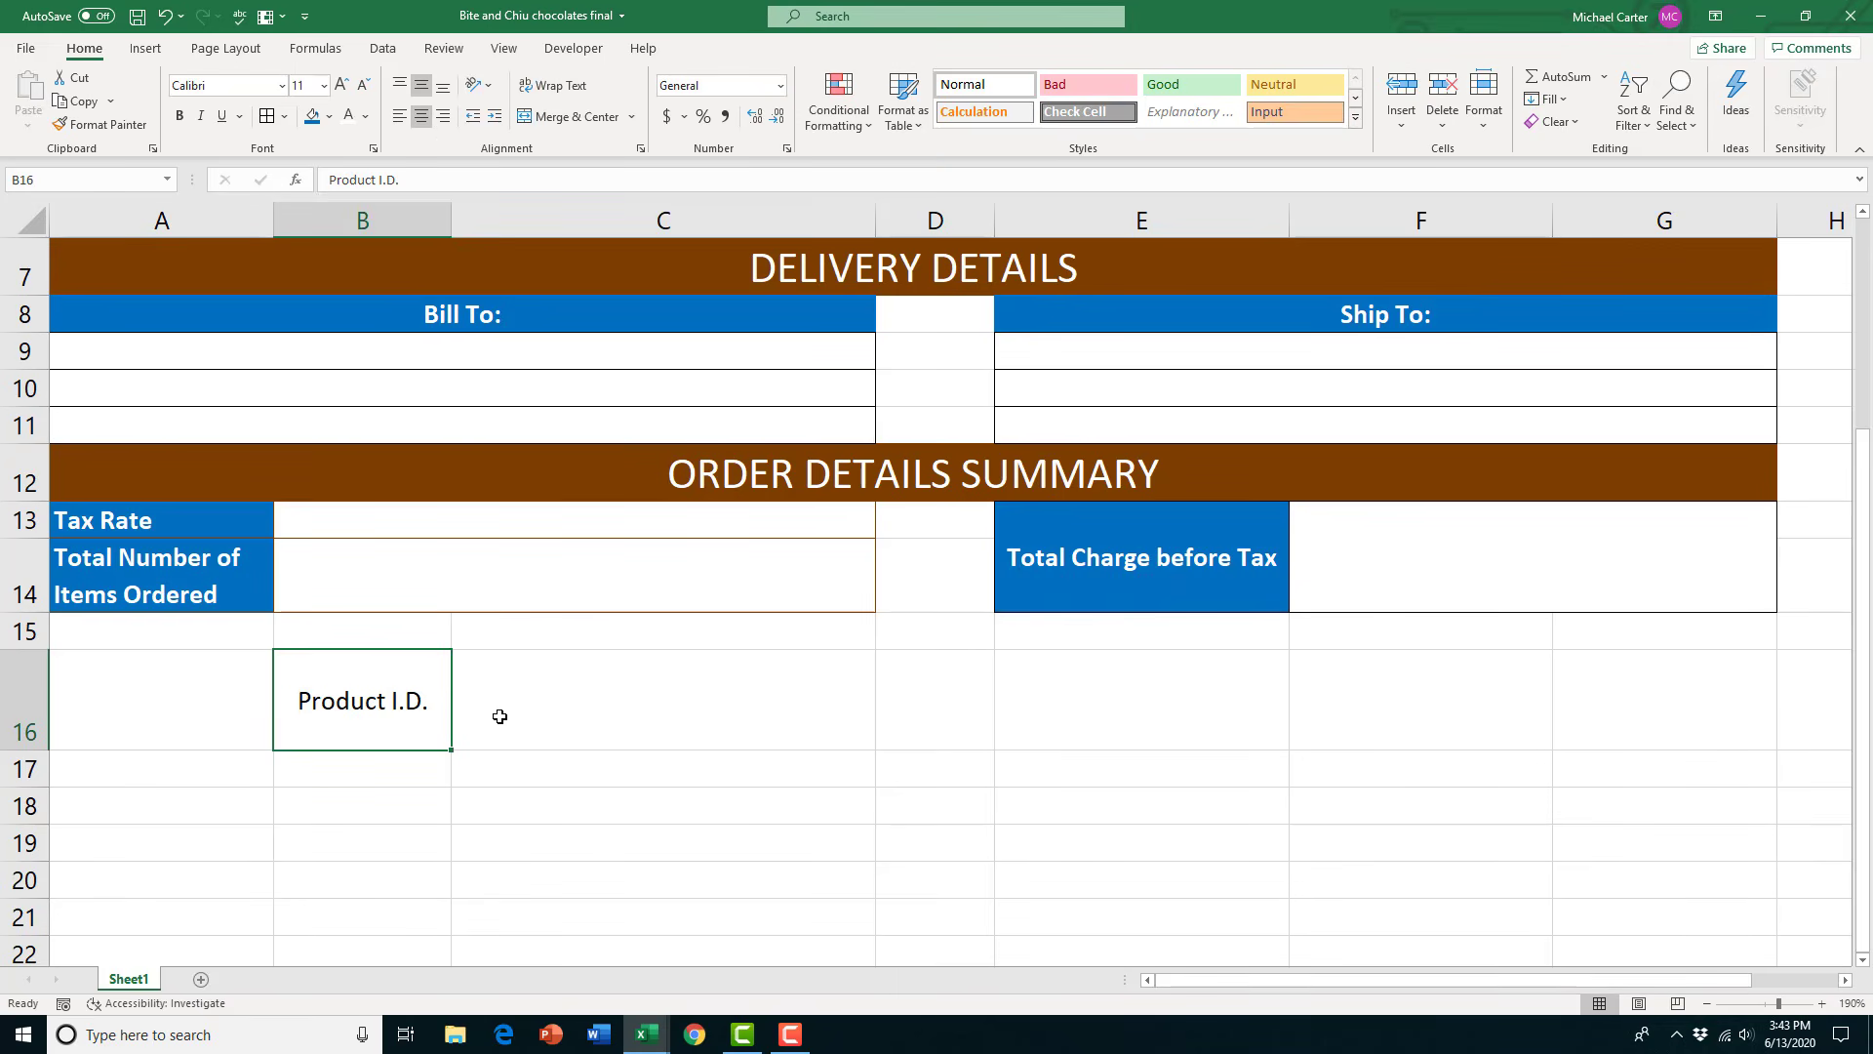
# Enter the column headings "Description", "Qty.", "Price" and "Total" in cells C16 to F16
pyautogui.click(500, 717)
pyautogui.write('Description')
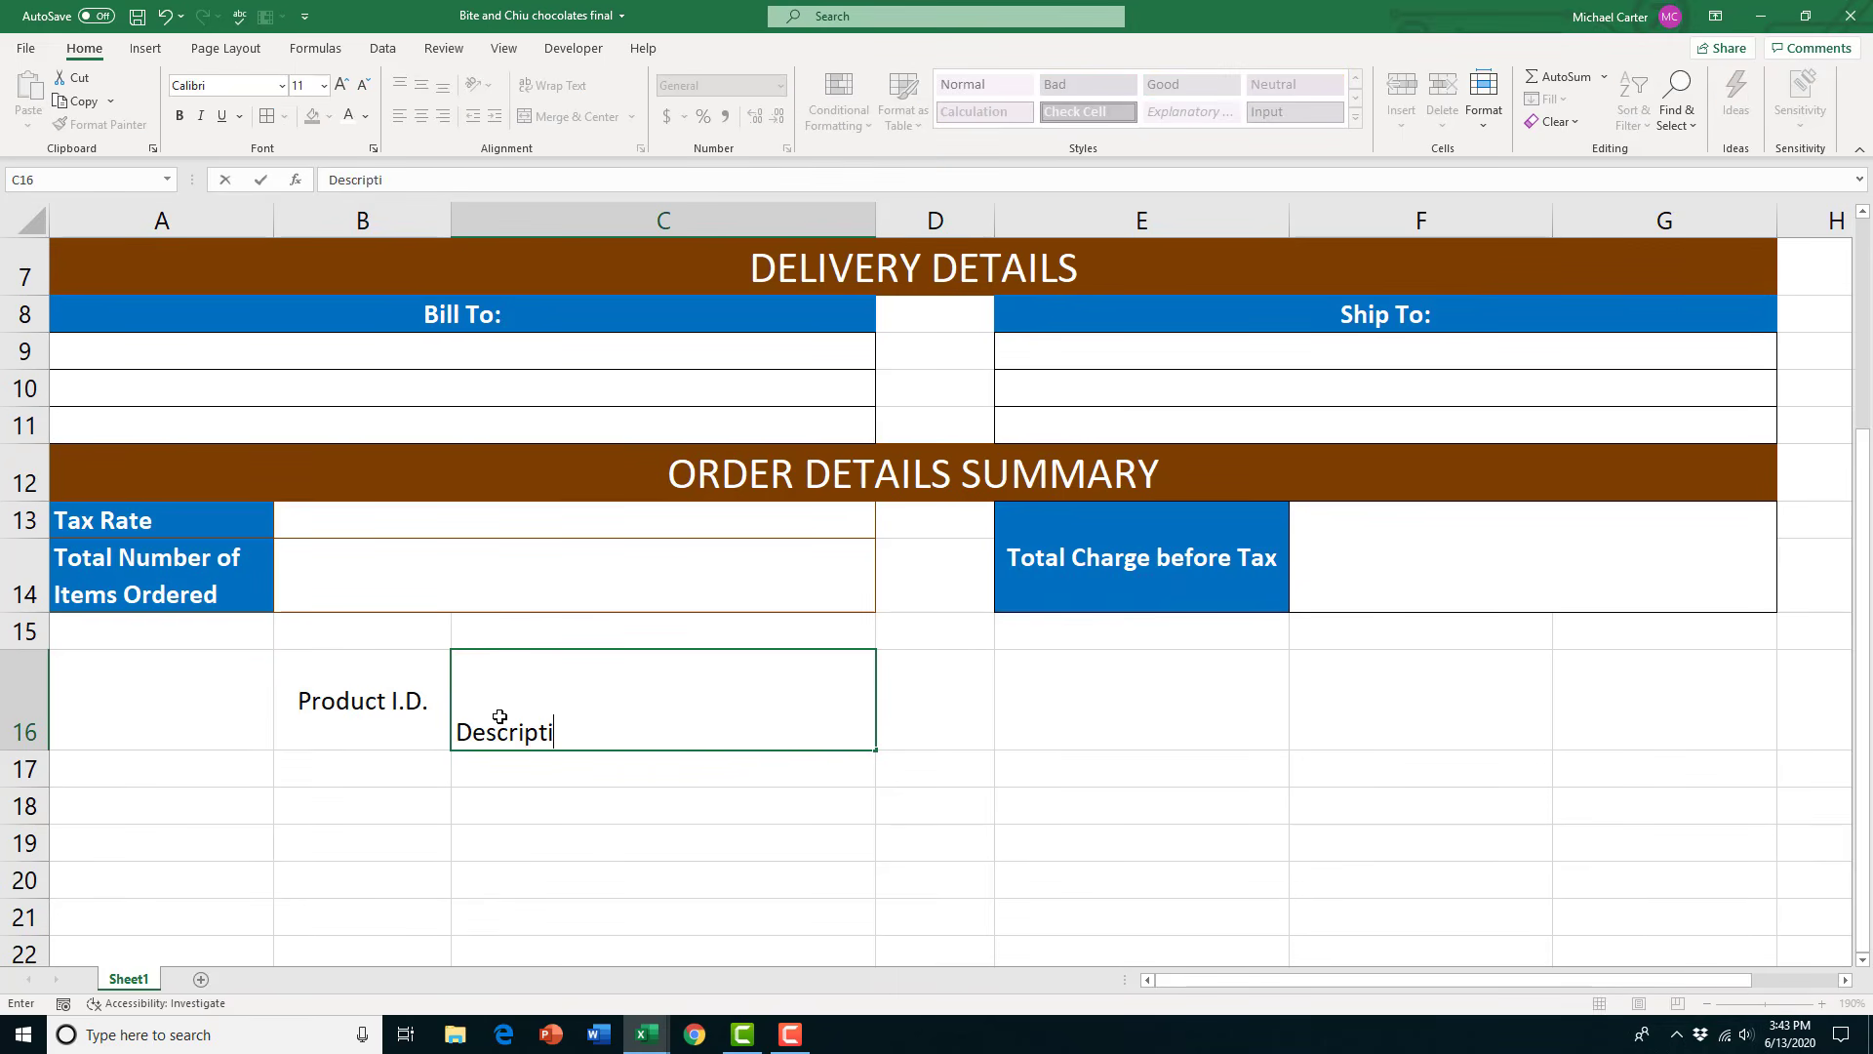
pyautogui.press('Return')
pyautogui.click(926, 726)
pyautogui.write('Q')
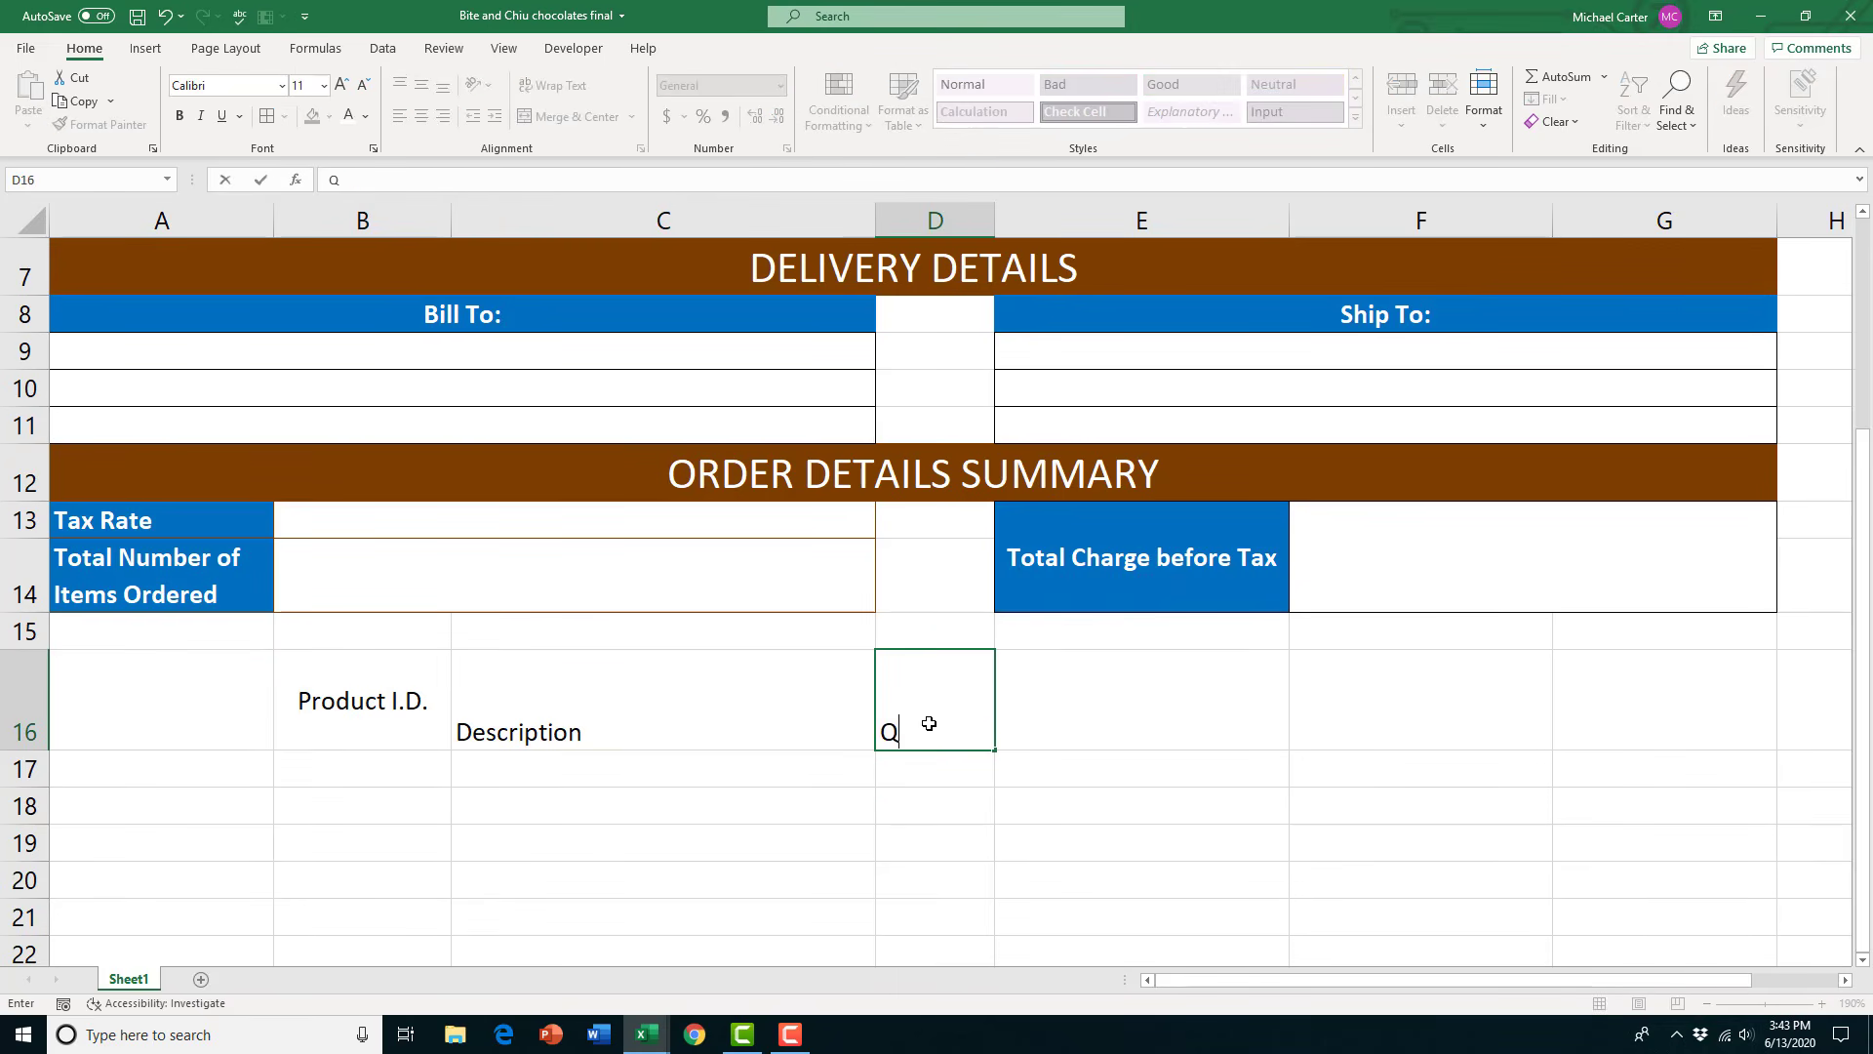
pyautogui.write('ty.')
pyautogui.press('Tab')
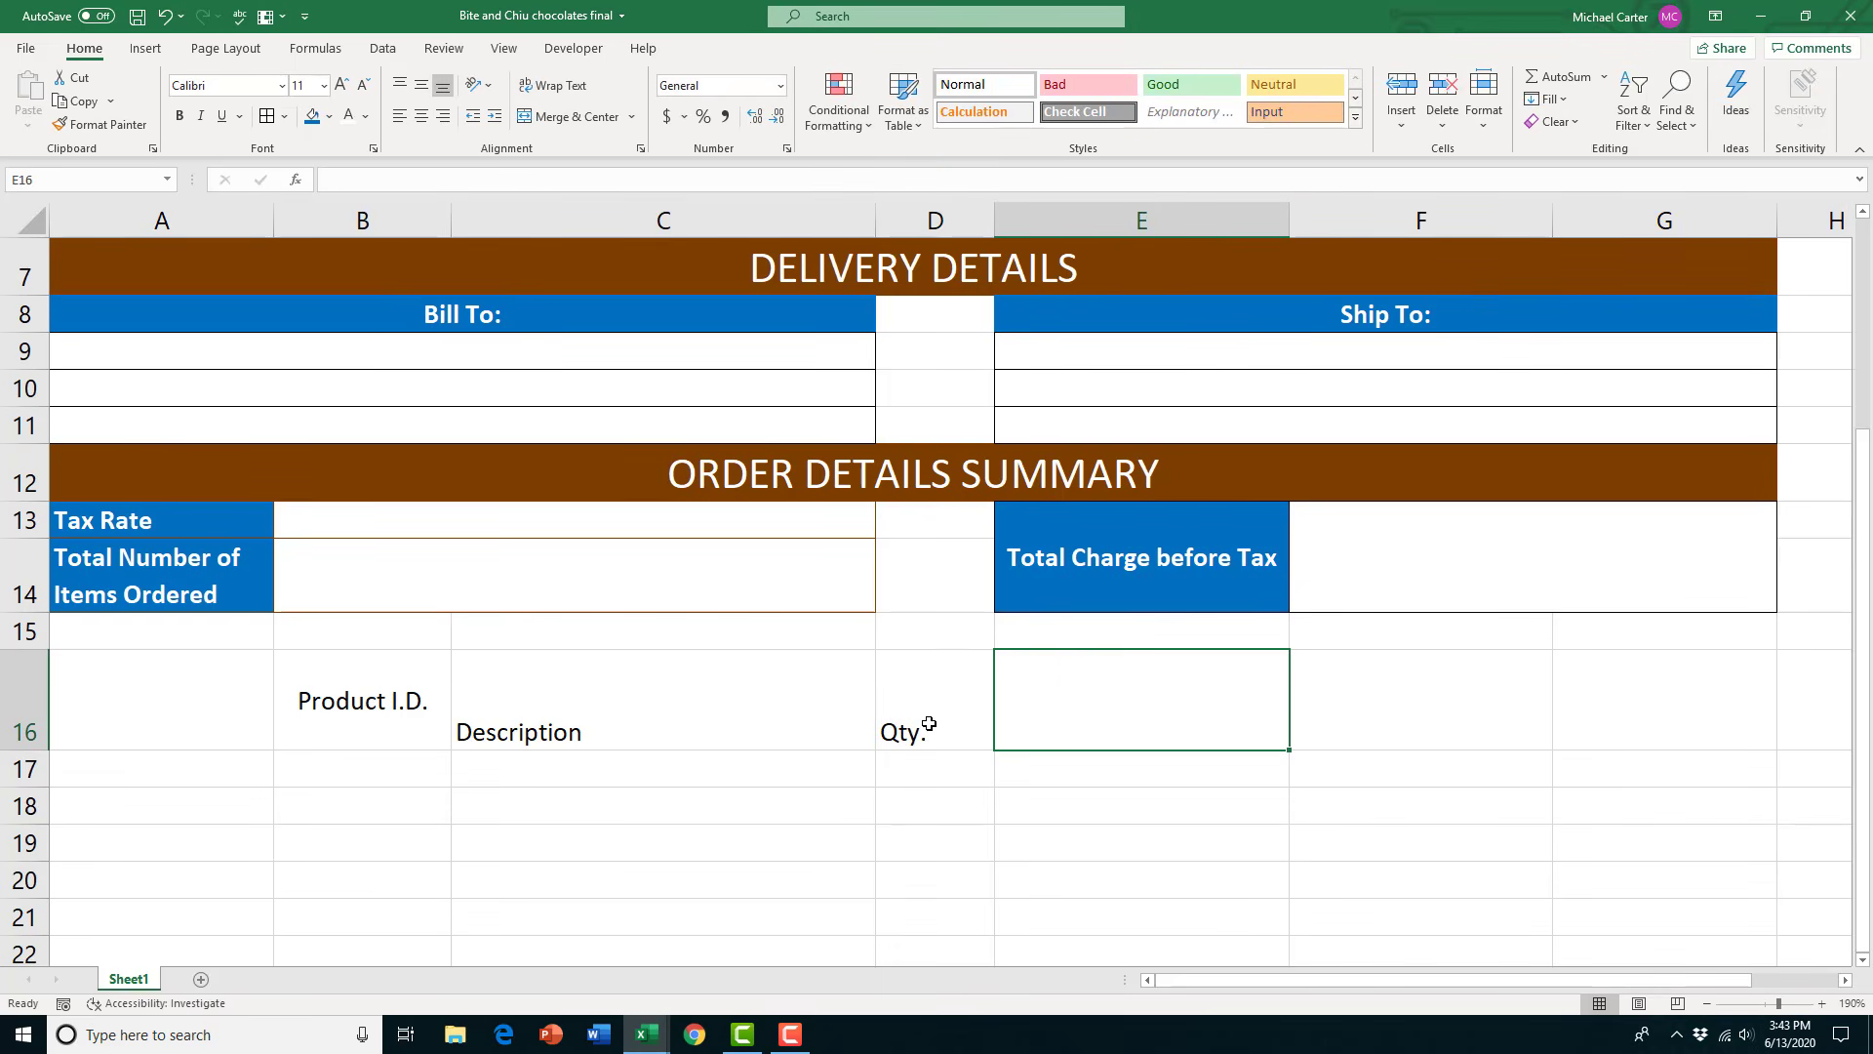
pyautogui.write('Price')
pyautogui.press('Tab')
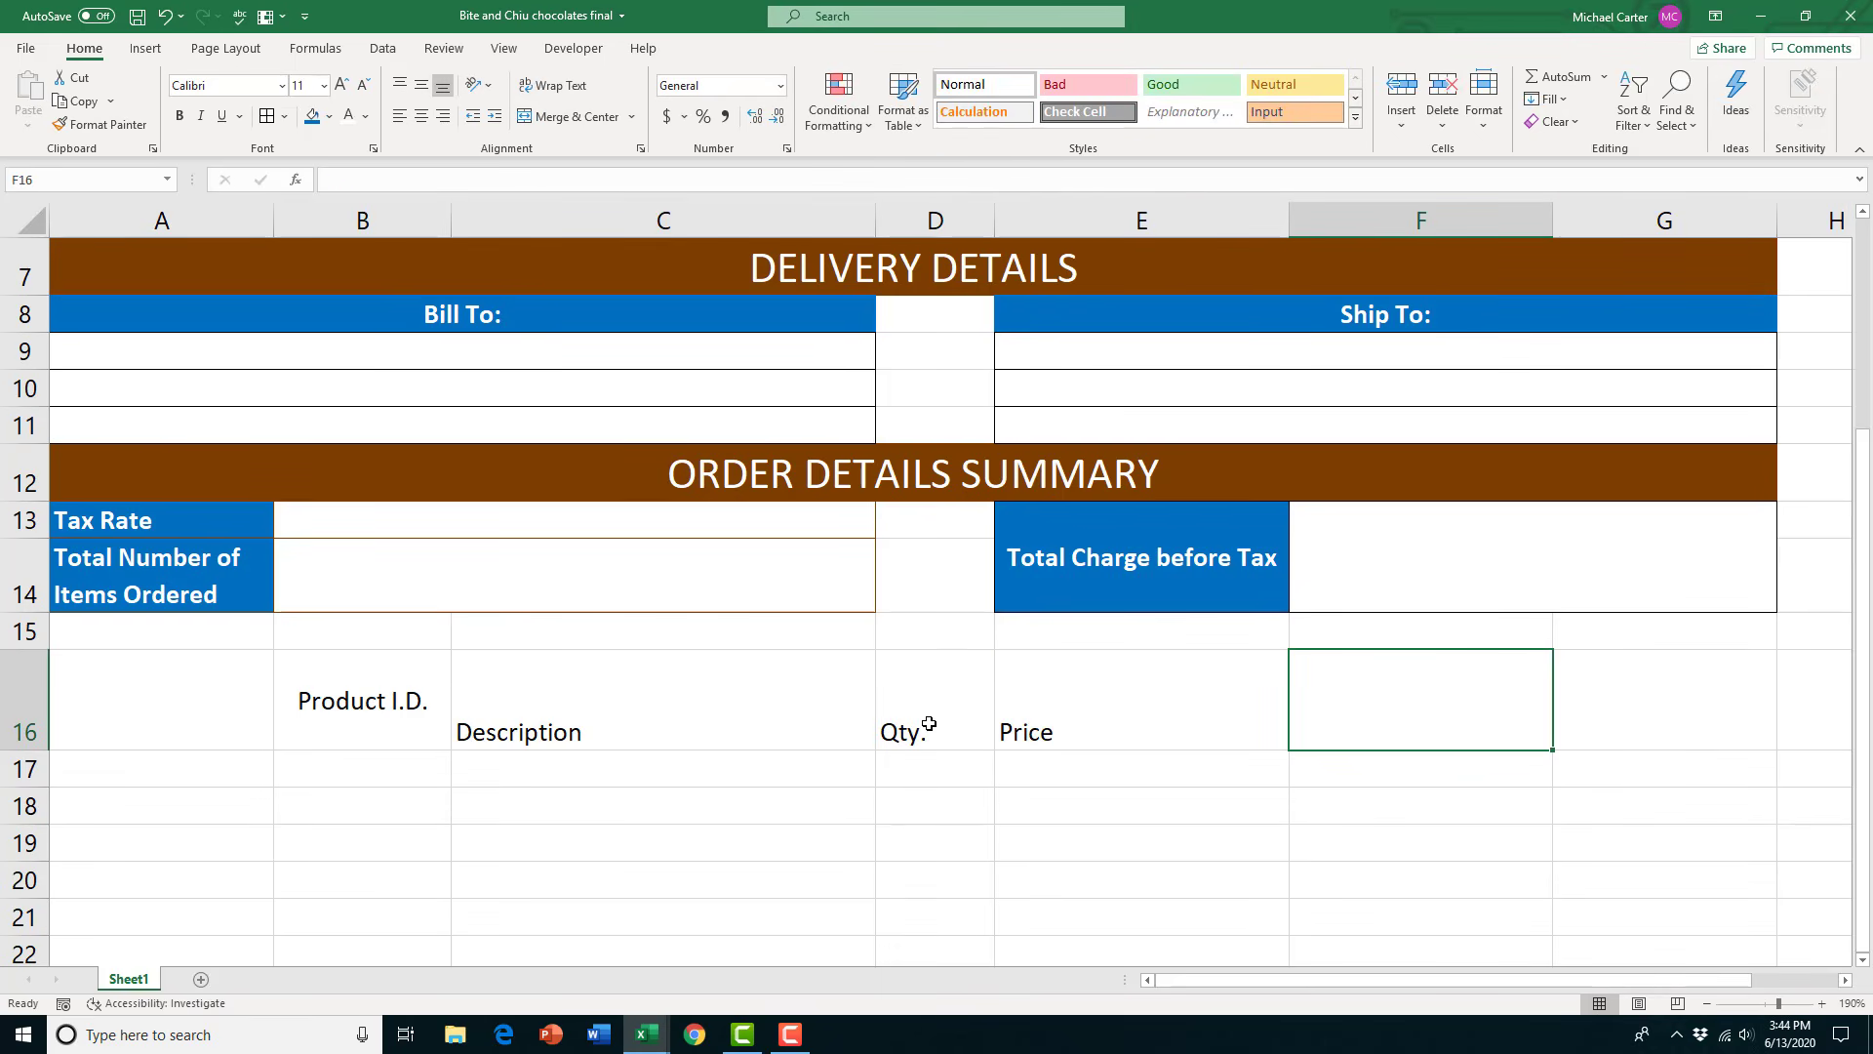
pyautogui.write('Total')
pyautogui.press('Return')
# Center the Description, Qty., Price and Total headings horizontally and vertically in C16:F16
pyautogui.moveTo(663, 722); pyautogui.dragTo(928, 725)
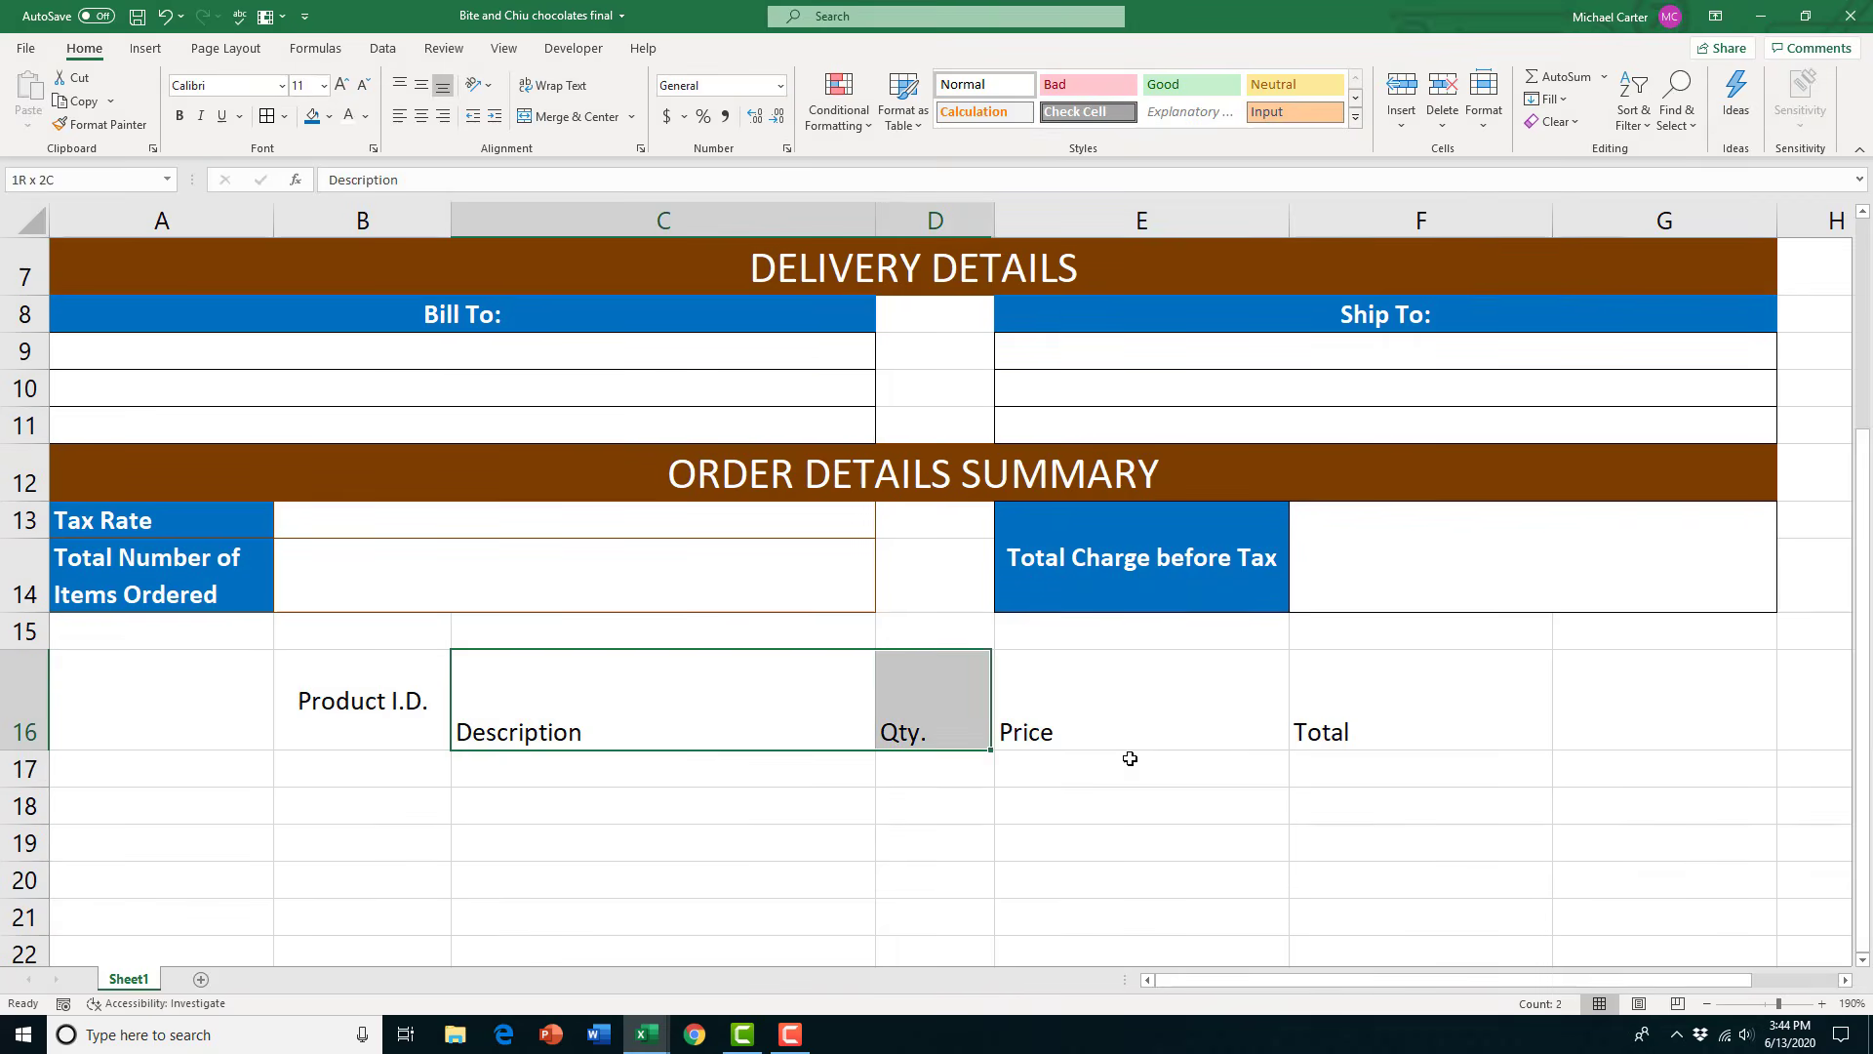
pyautogui.moveTo(1129, 758); pyautogui.dragTo(1386, 727)
pyautogui.click(422, 117)
pyautogui.click(422, 86)
# Format the product table headings B16:F16 with a blue fill and bold white text at size 14
pyautogui.click(343, 680)
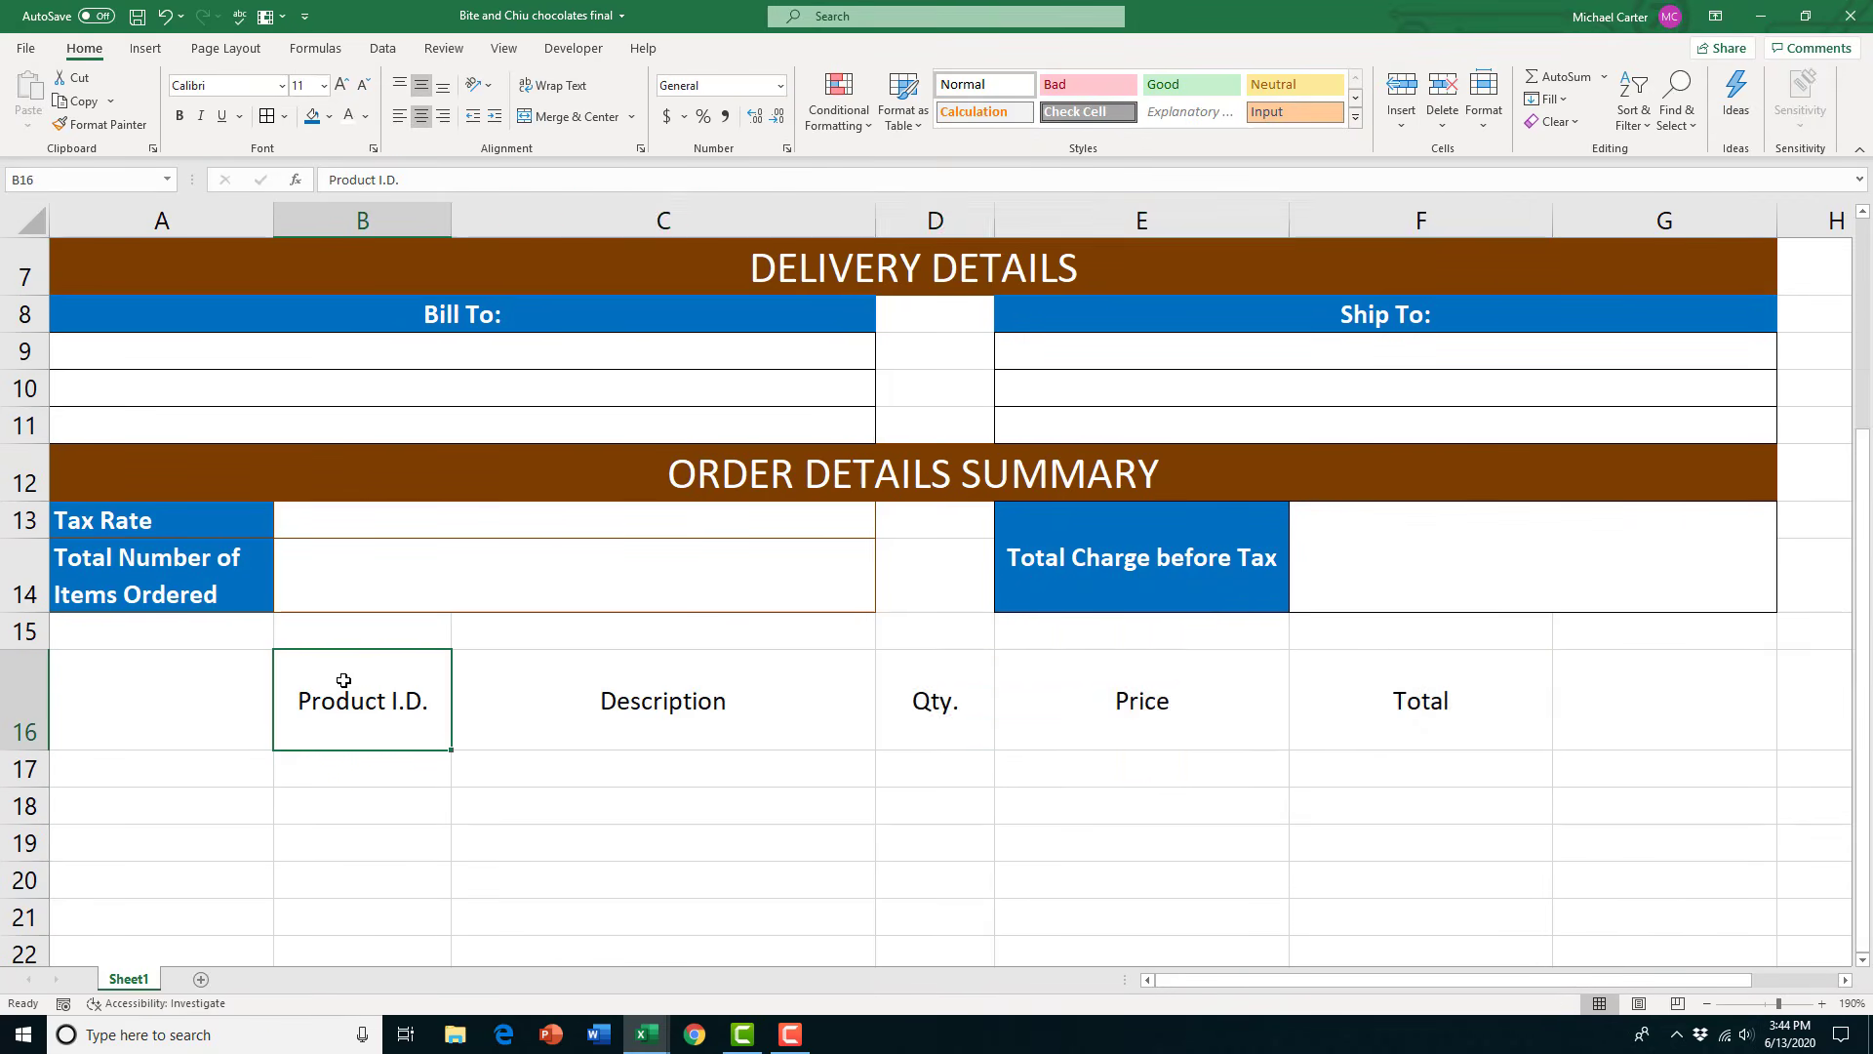
pyautogui.moveTo(343, 681); pyautogui.dragTo(1363, 728)
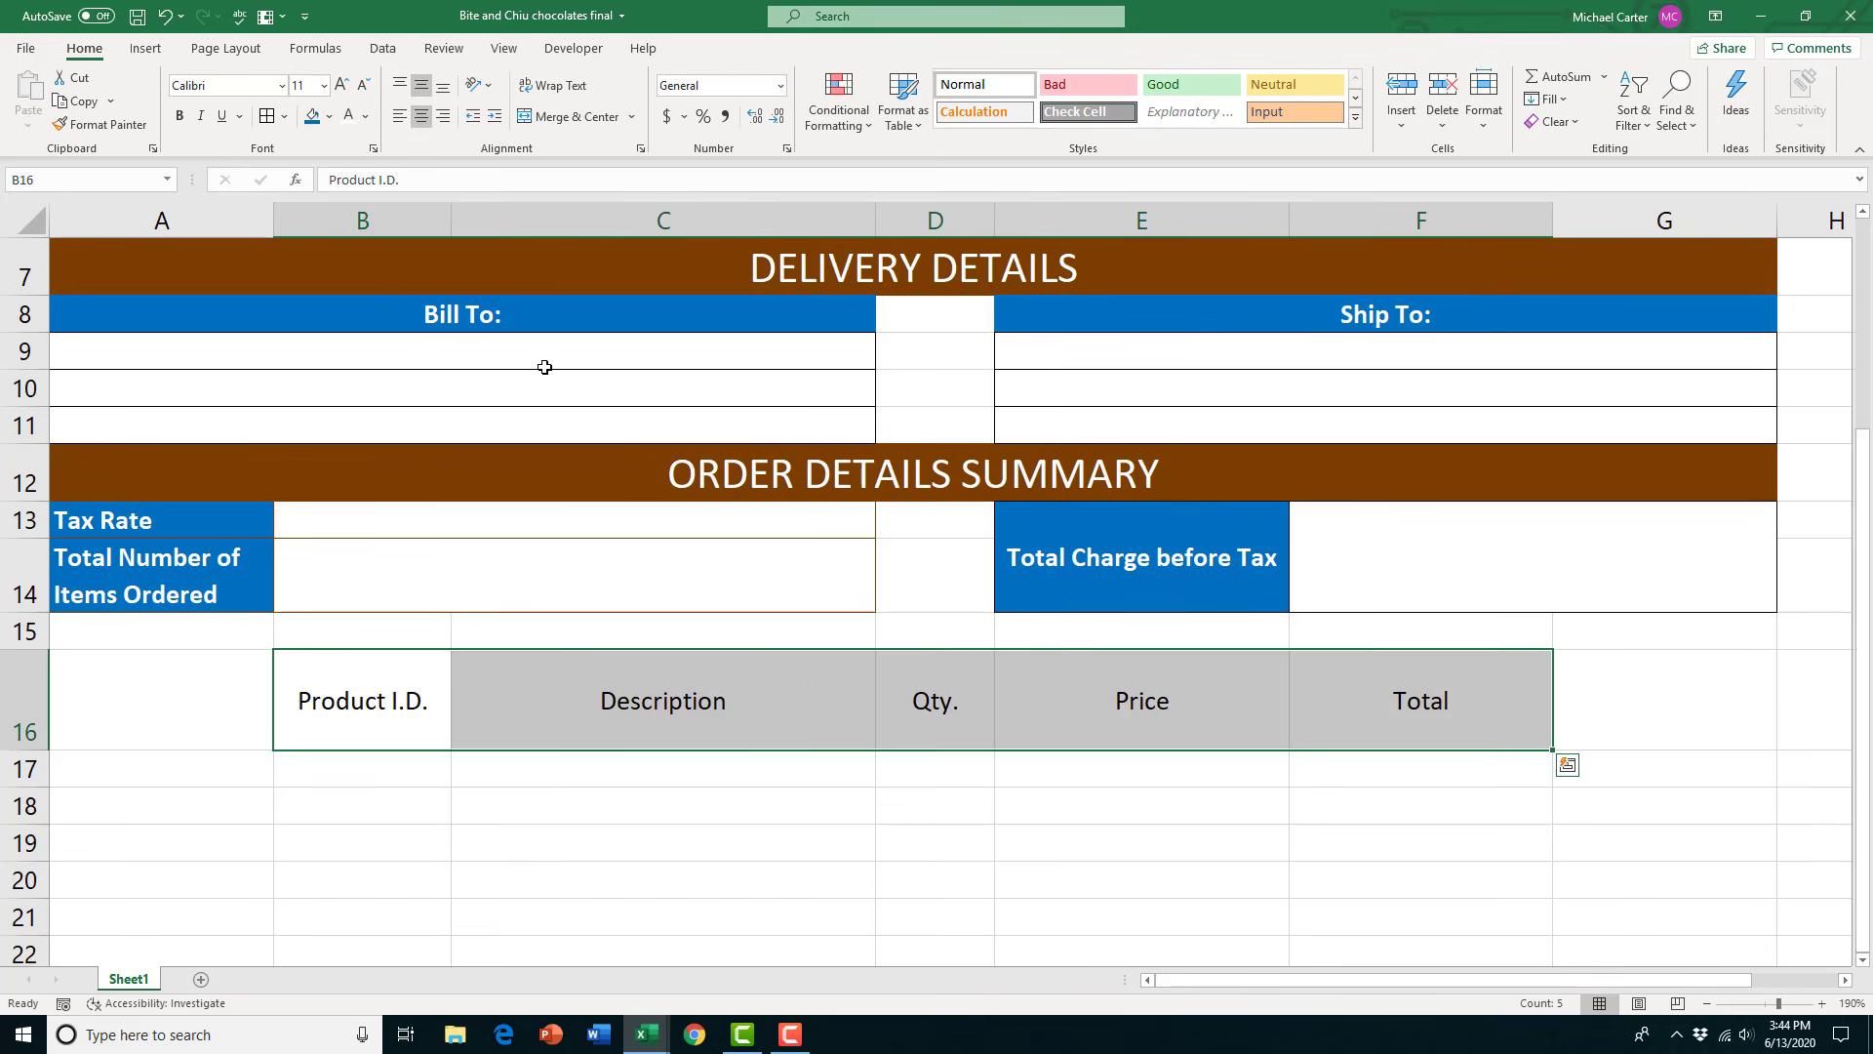
pyautogui.click(317, 122)
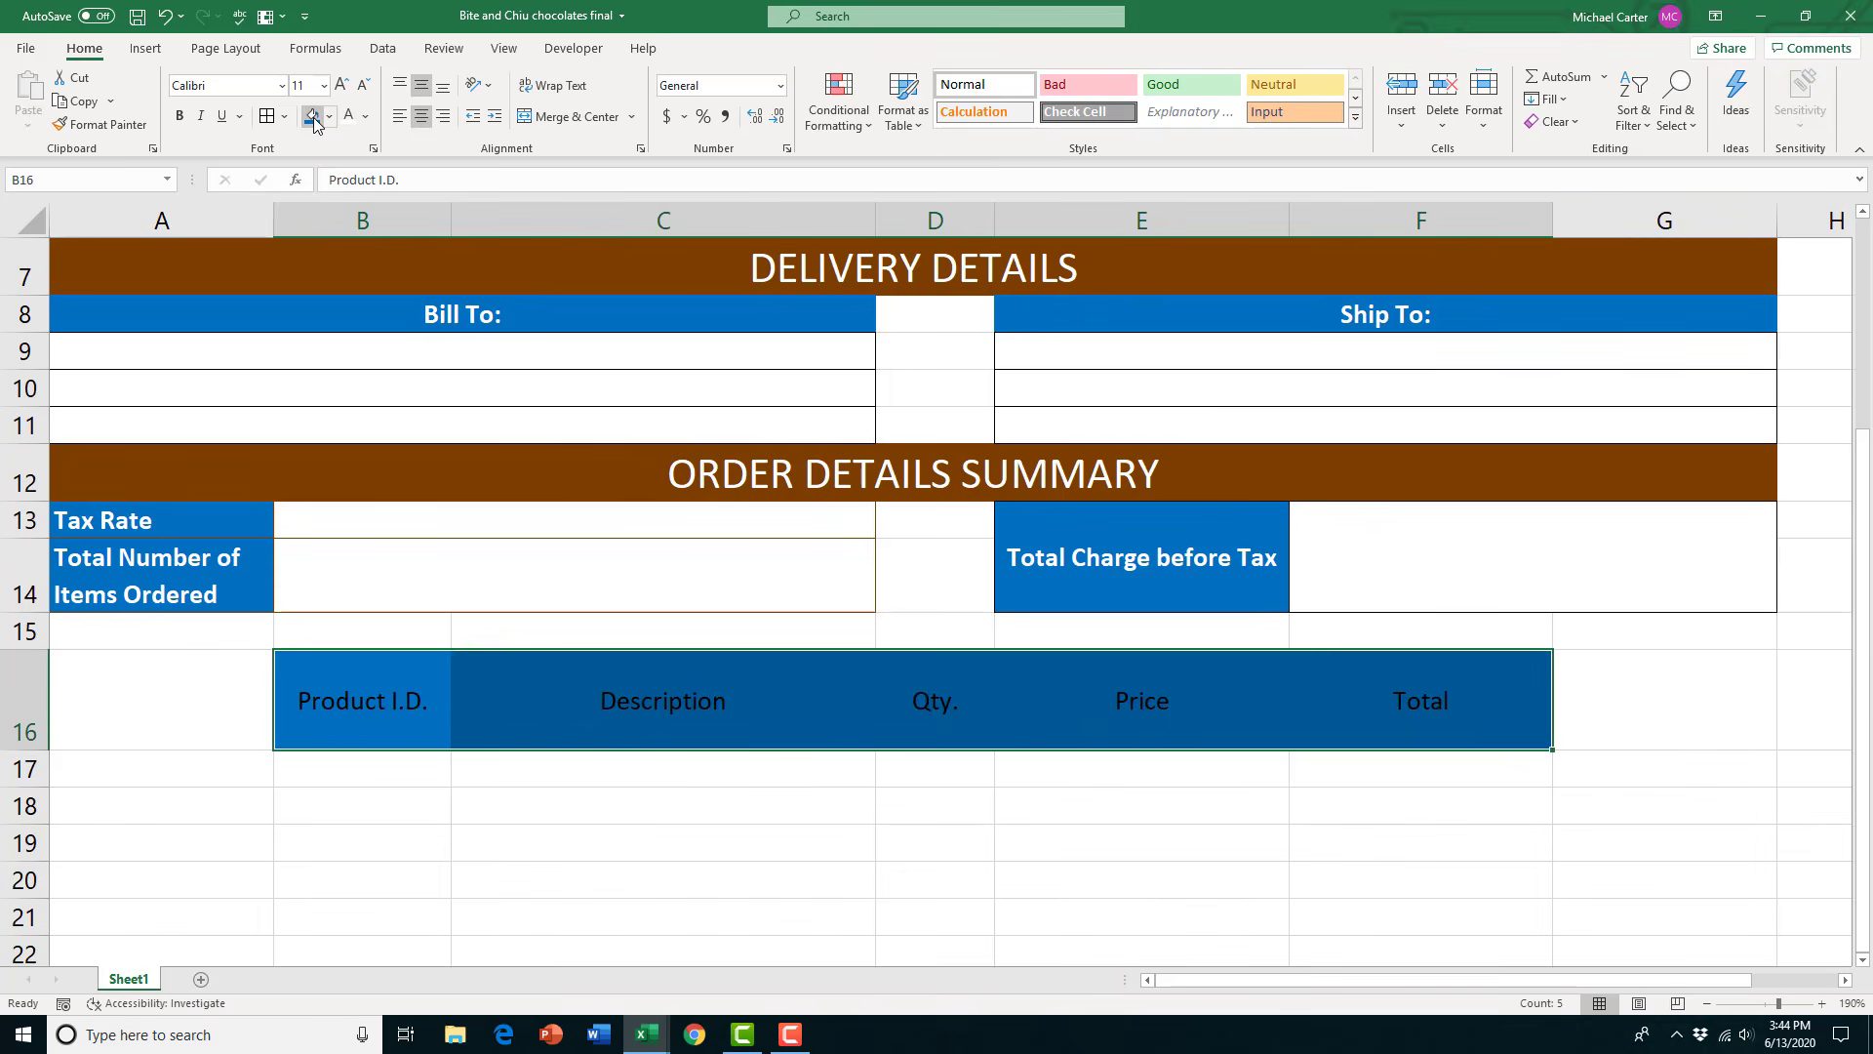
pyautogui.click(349, 122)
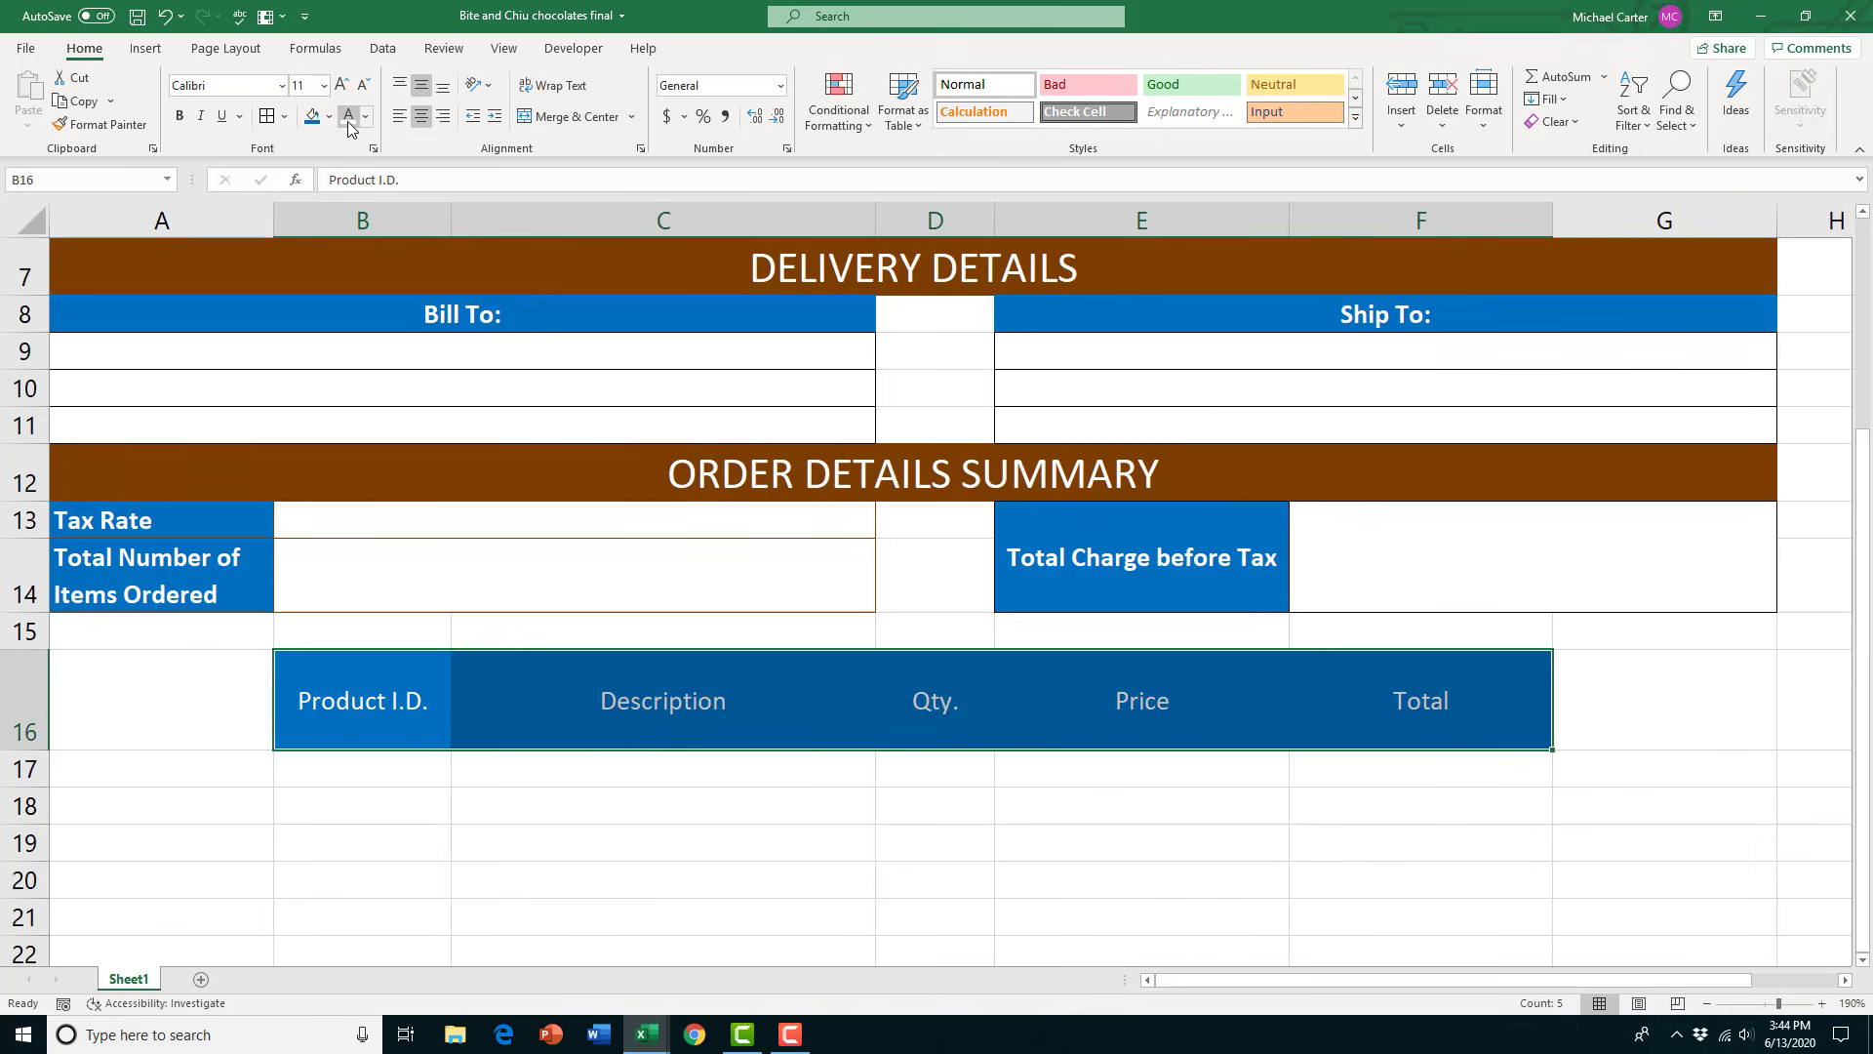
pyautogui.click(180, 118)
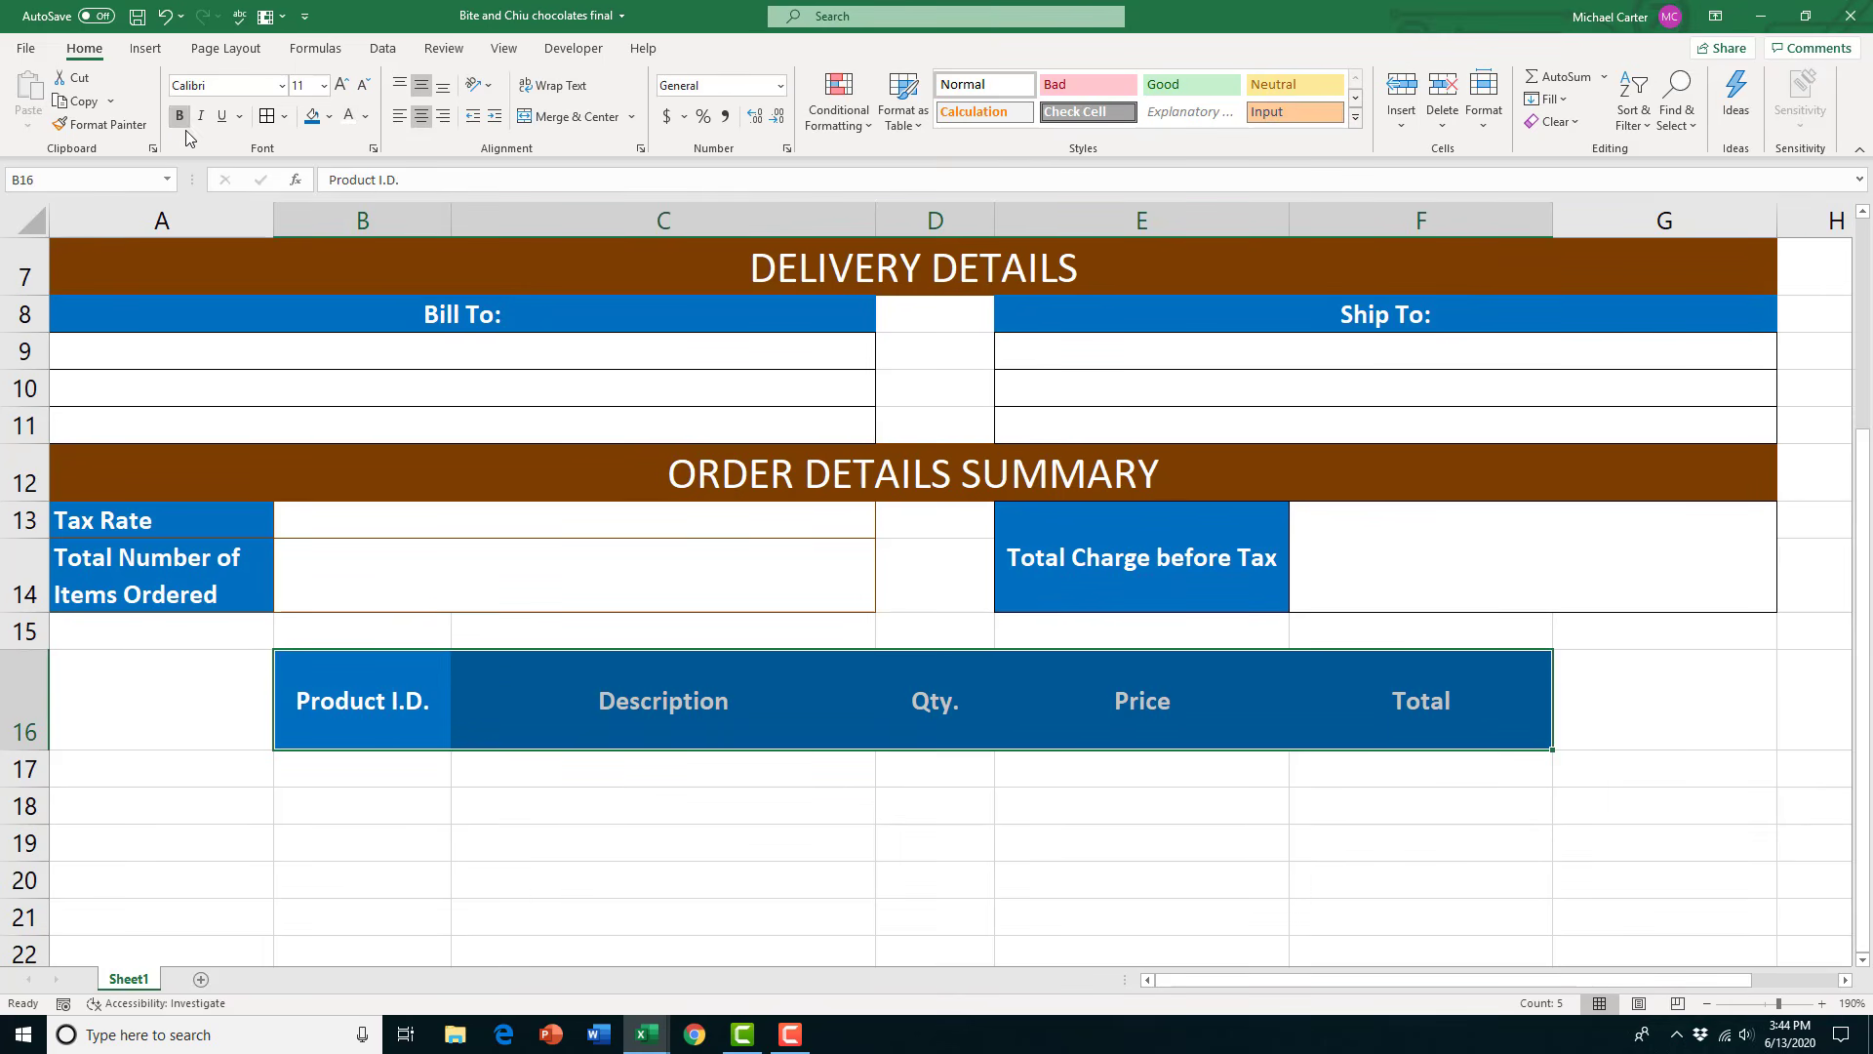
pyautogui.click(343, 91)
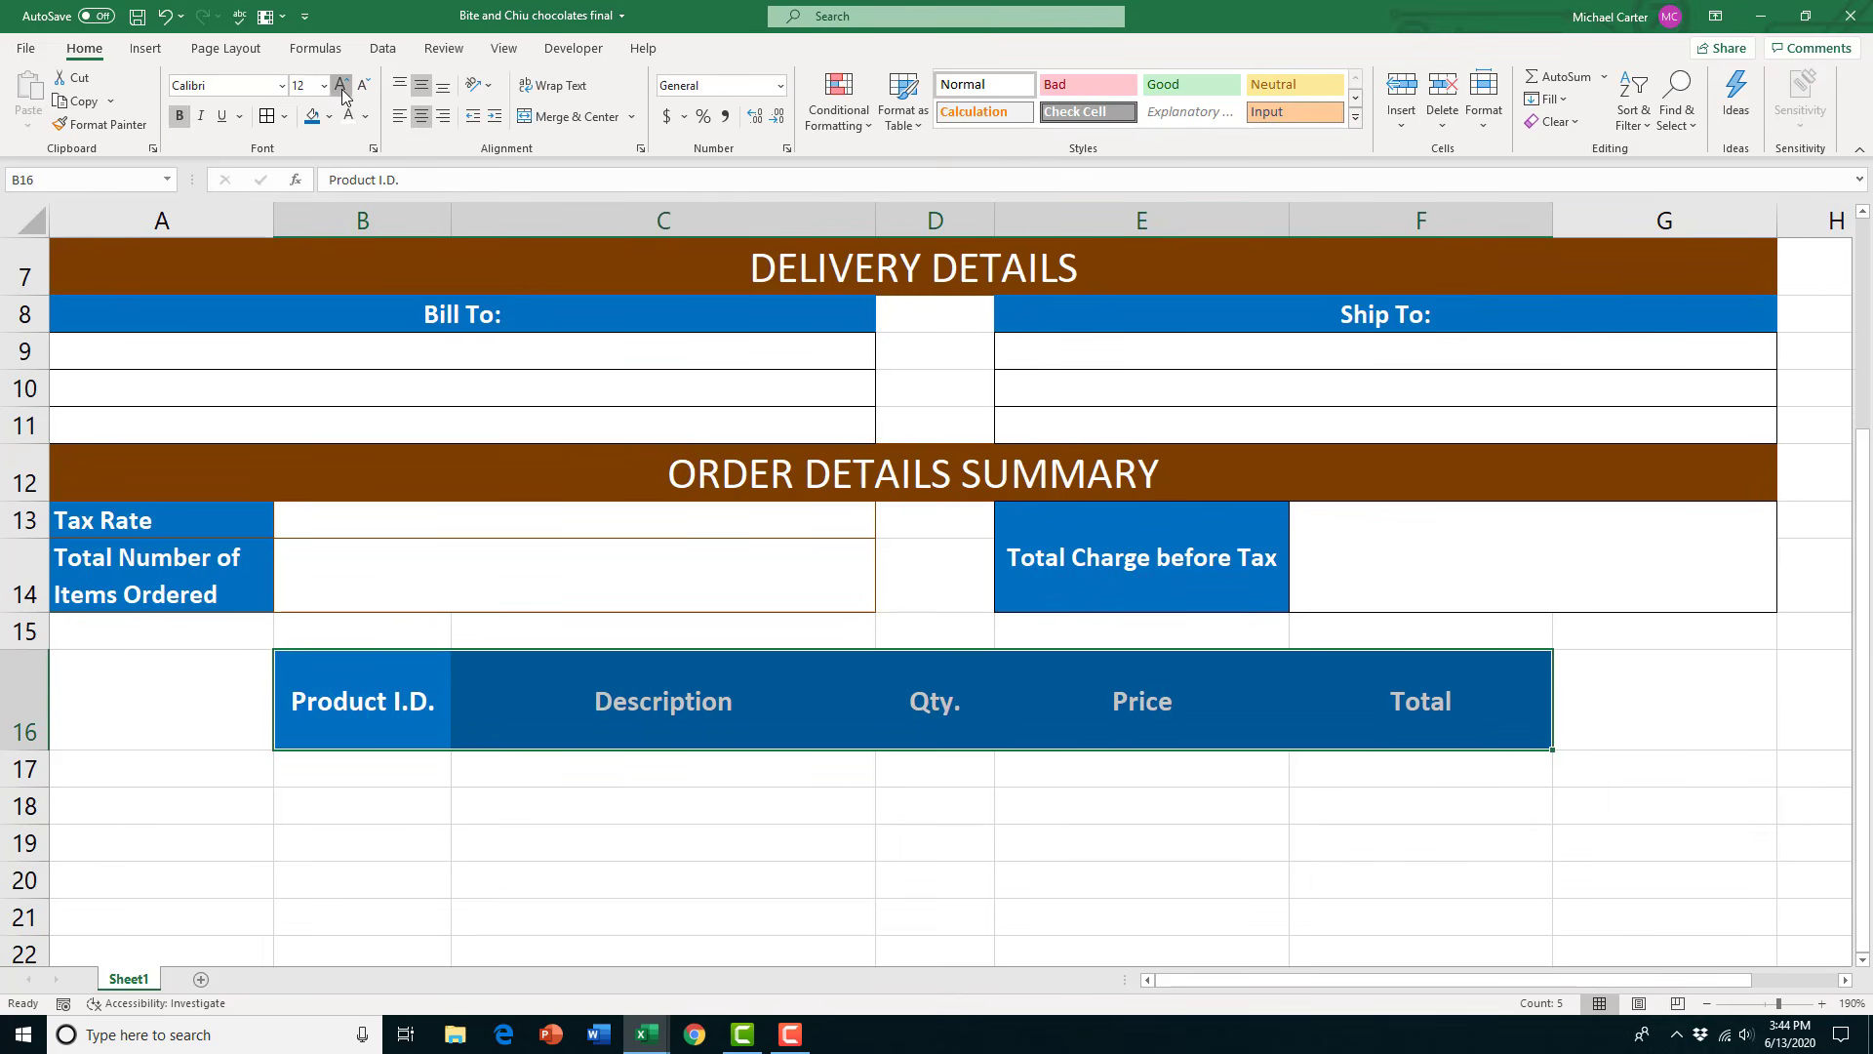
pyautogui.click(342, 92)
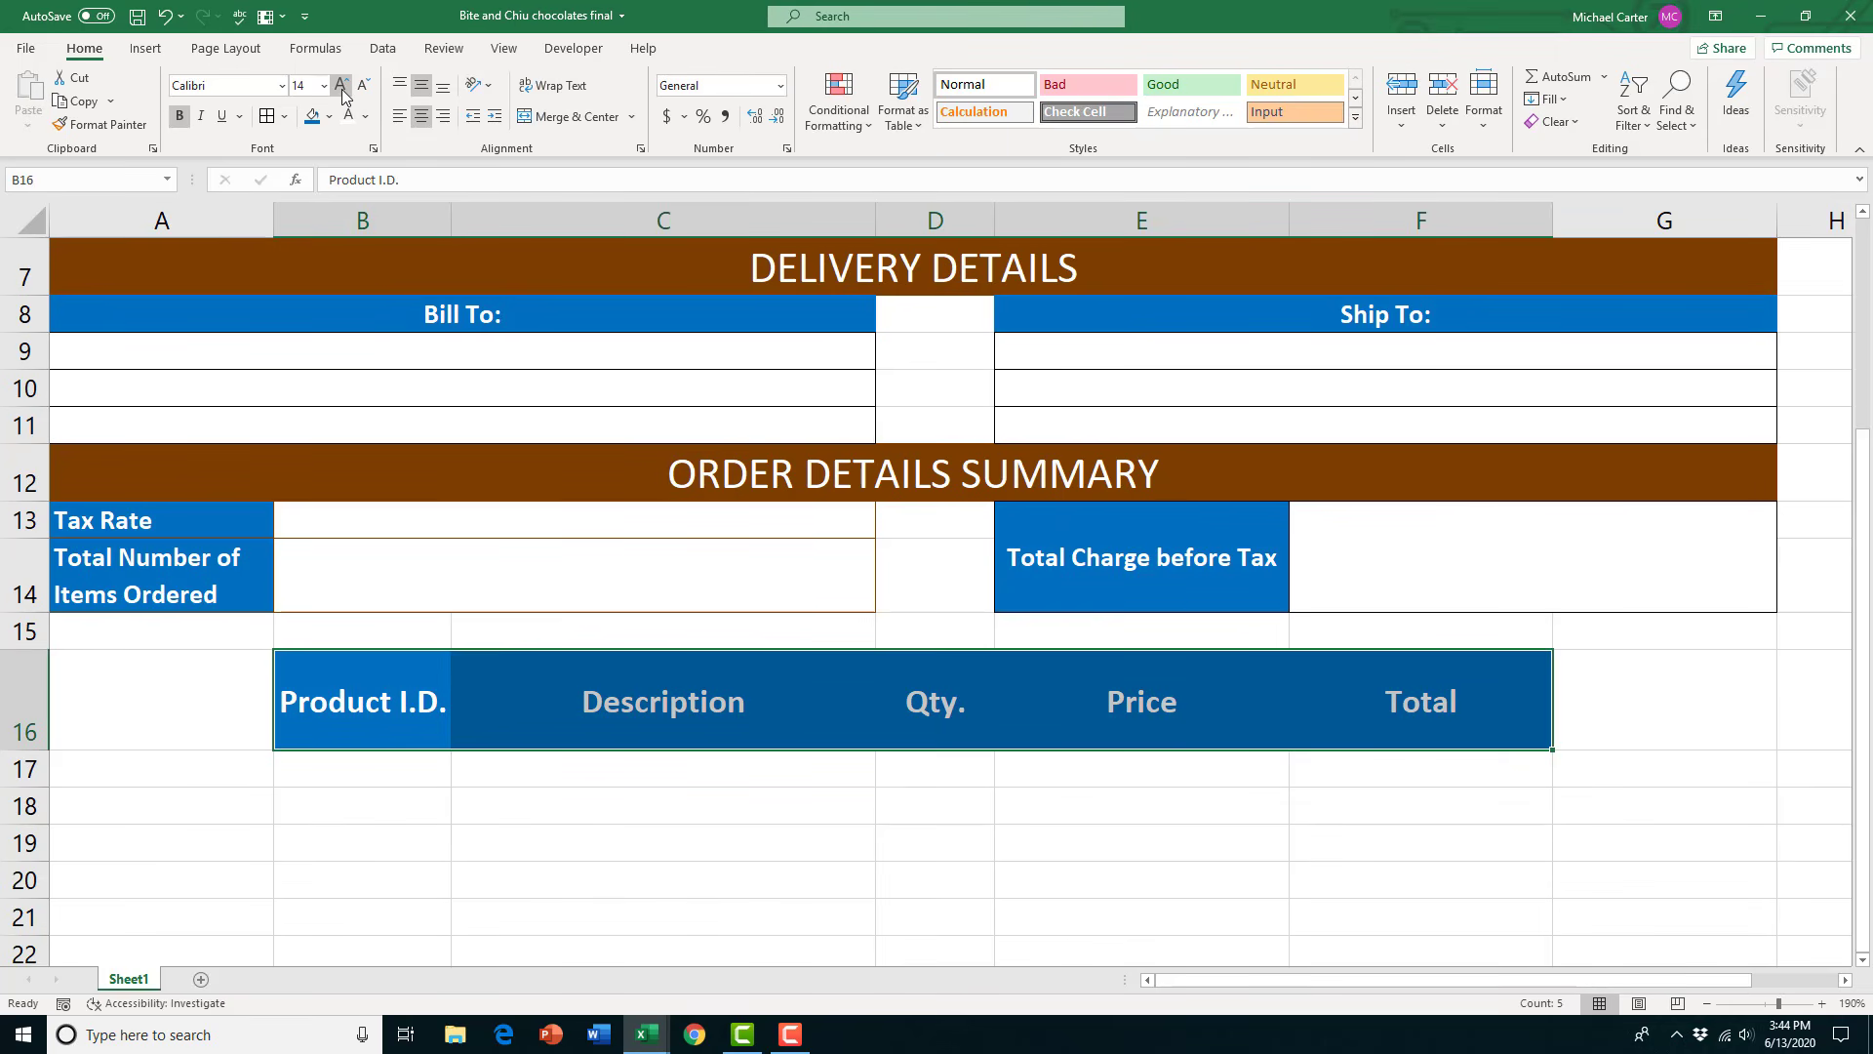
# Apply black outline and inside borders to the product table headings B16:F16
pyautogui.click(265, 122)
pyautogui.click(945, 390)
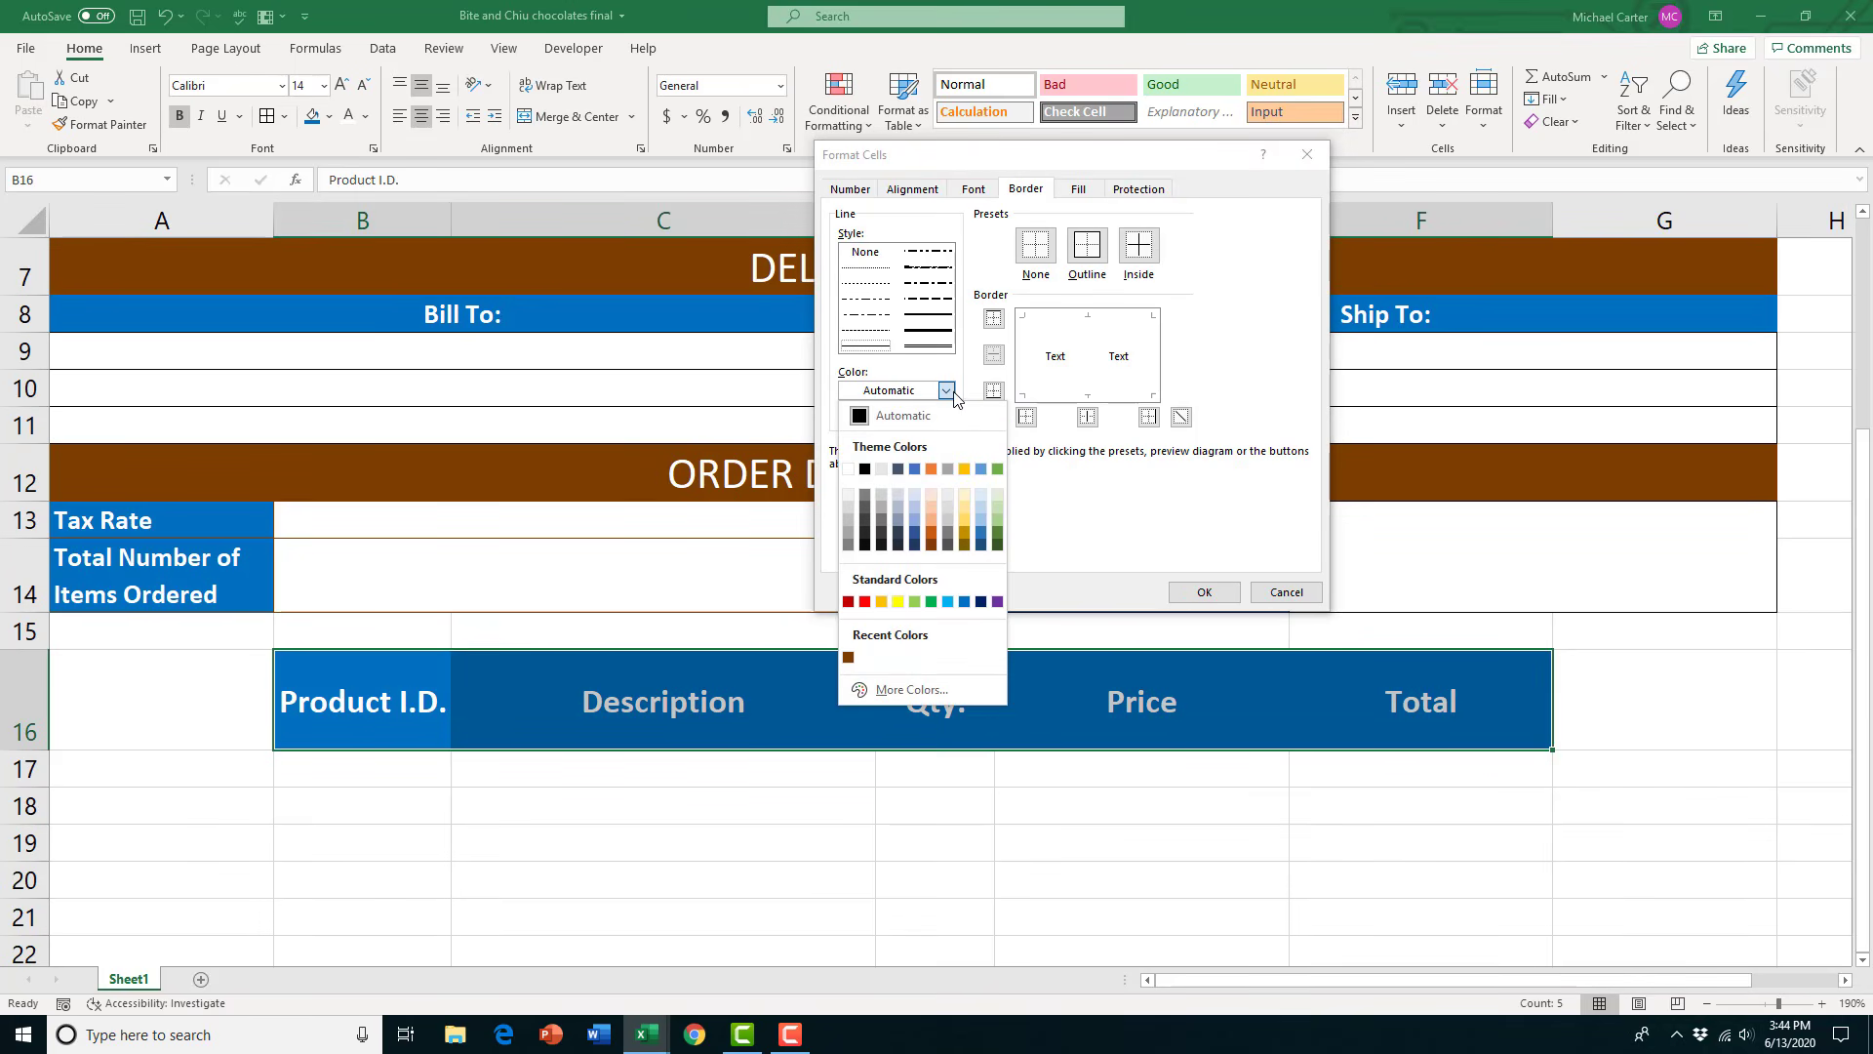
pyautogui.click(864, 470)
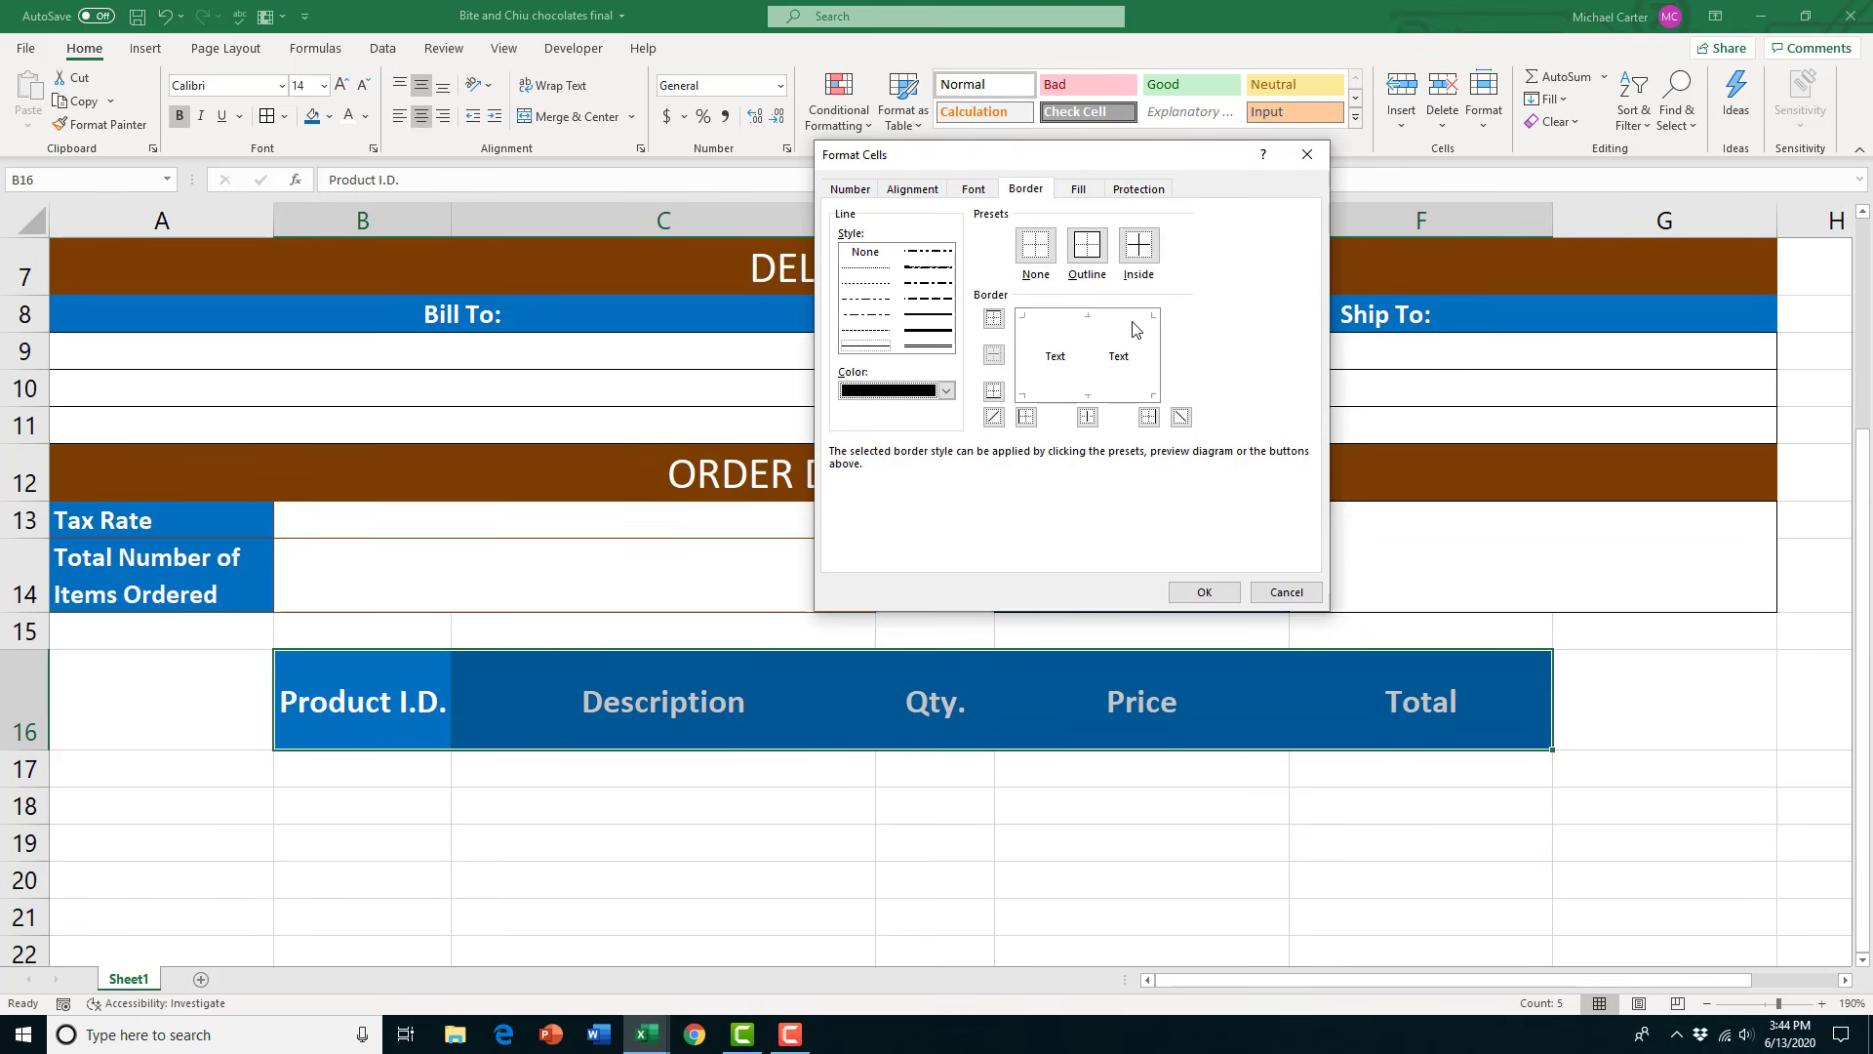
pyautogui.click(1087, 252)
pyautogui.click(1139, 245)
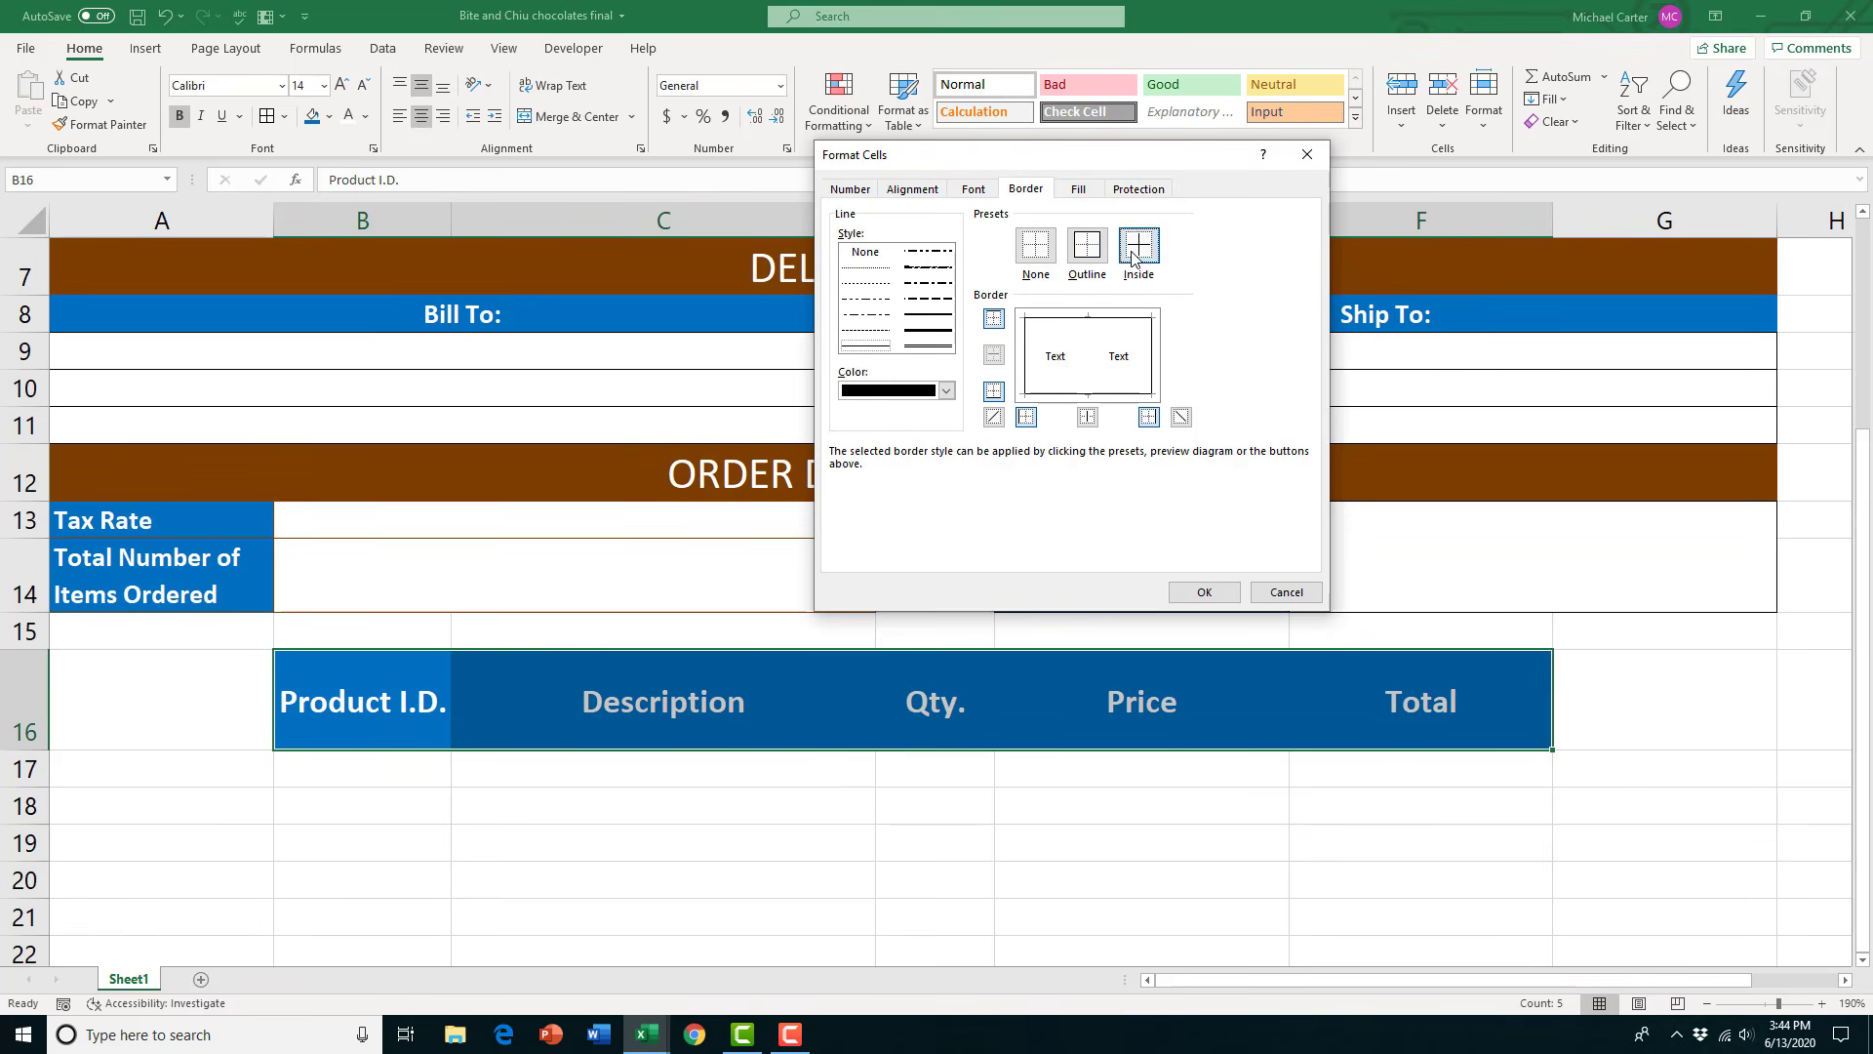
pyautogui.click(1204, 592)
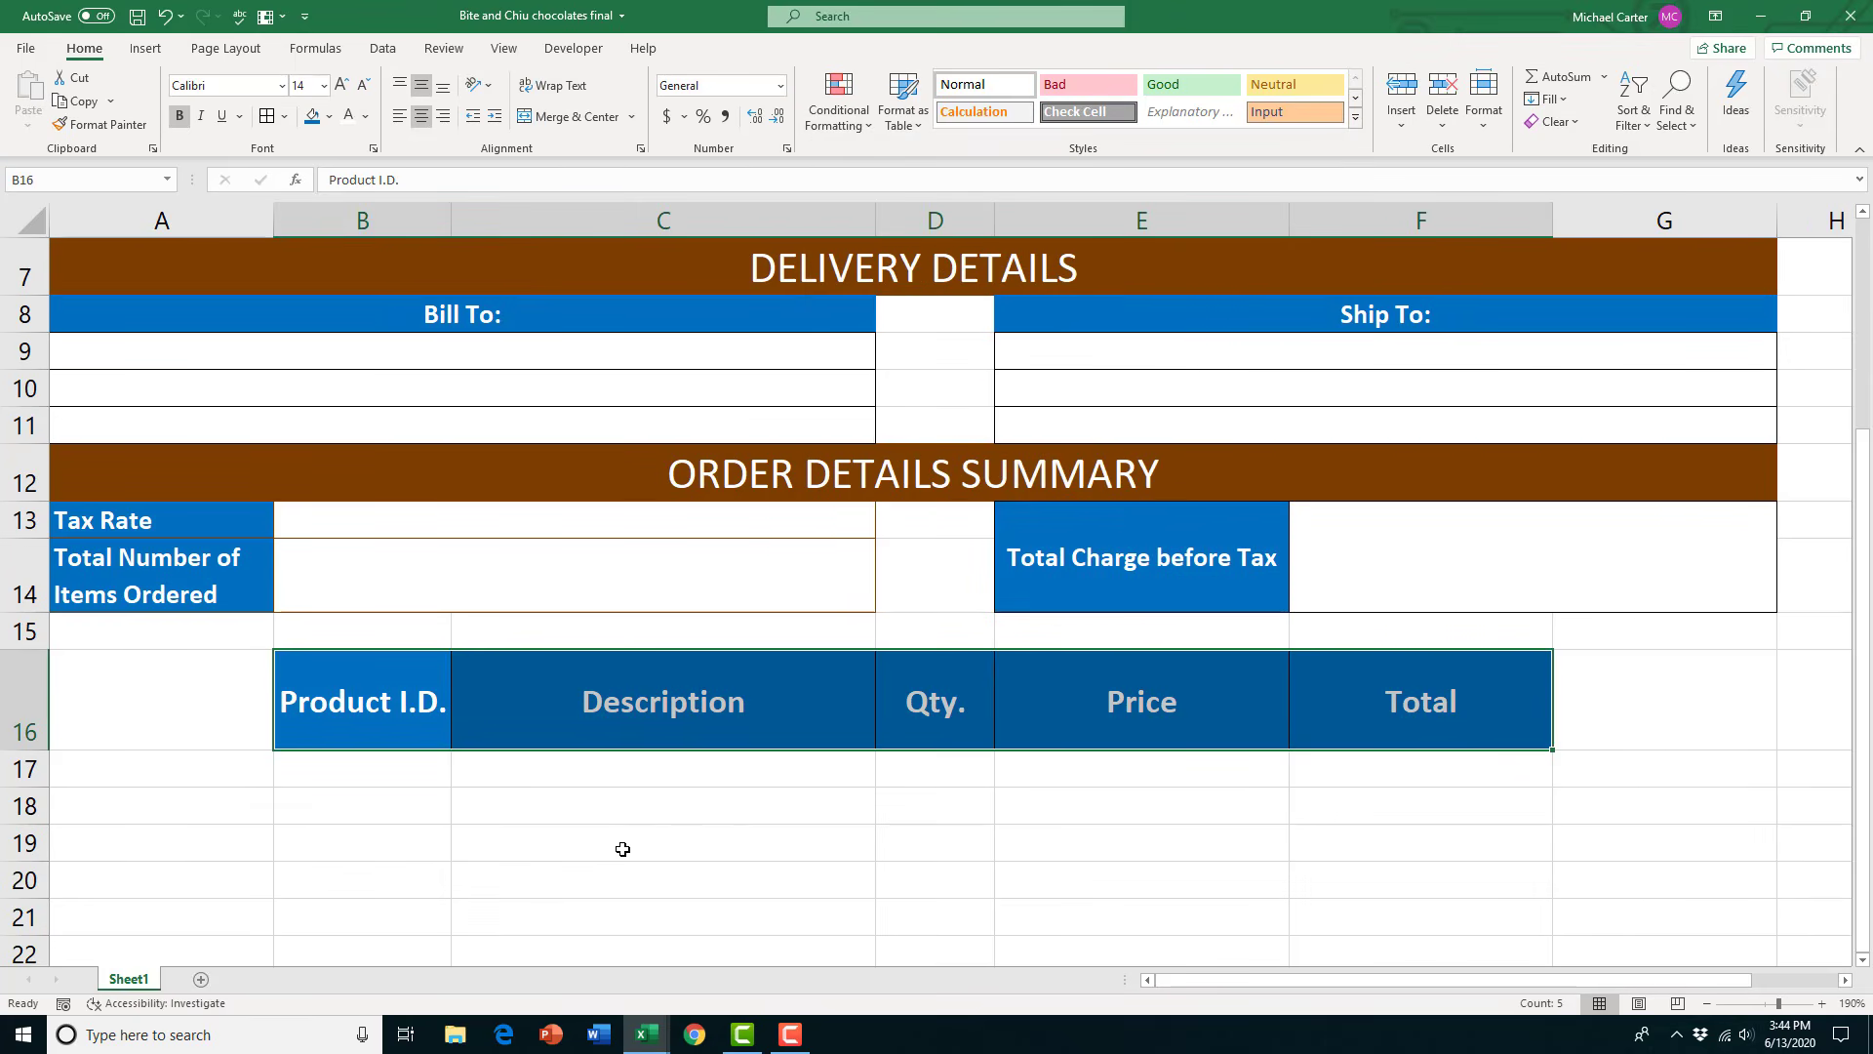
# Apply all borders to the blank product rows B17:F32 below the table headings
pyautogui.click(467, 807)
pyautogui.click(391, 766)
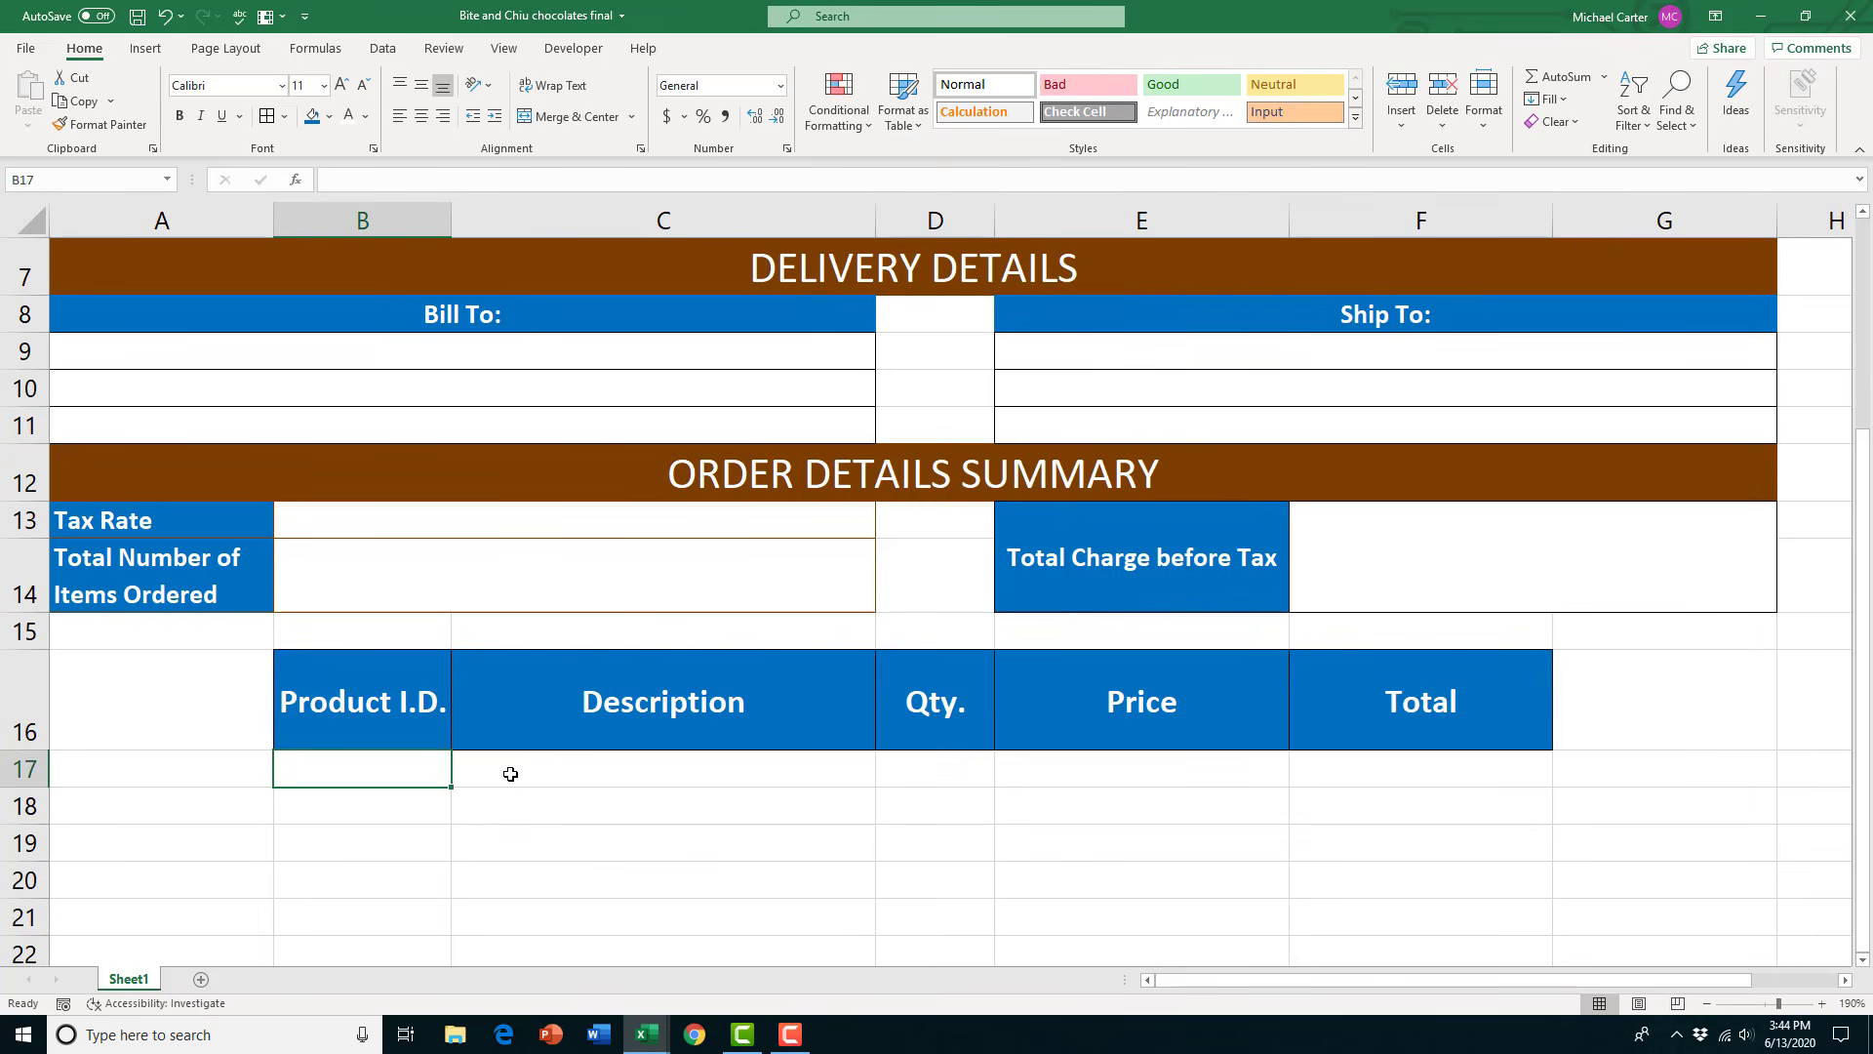
pyautogui.moveTo(511, 773); pyautogui.dragTo(1332, 910)
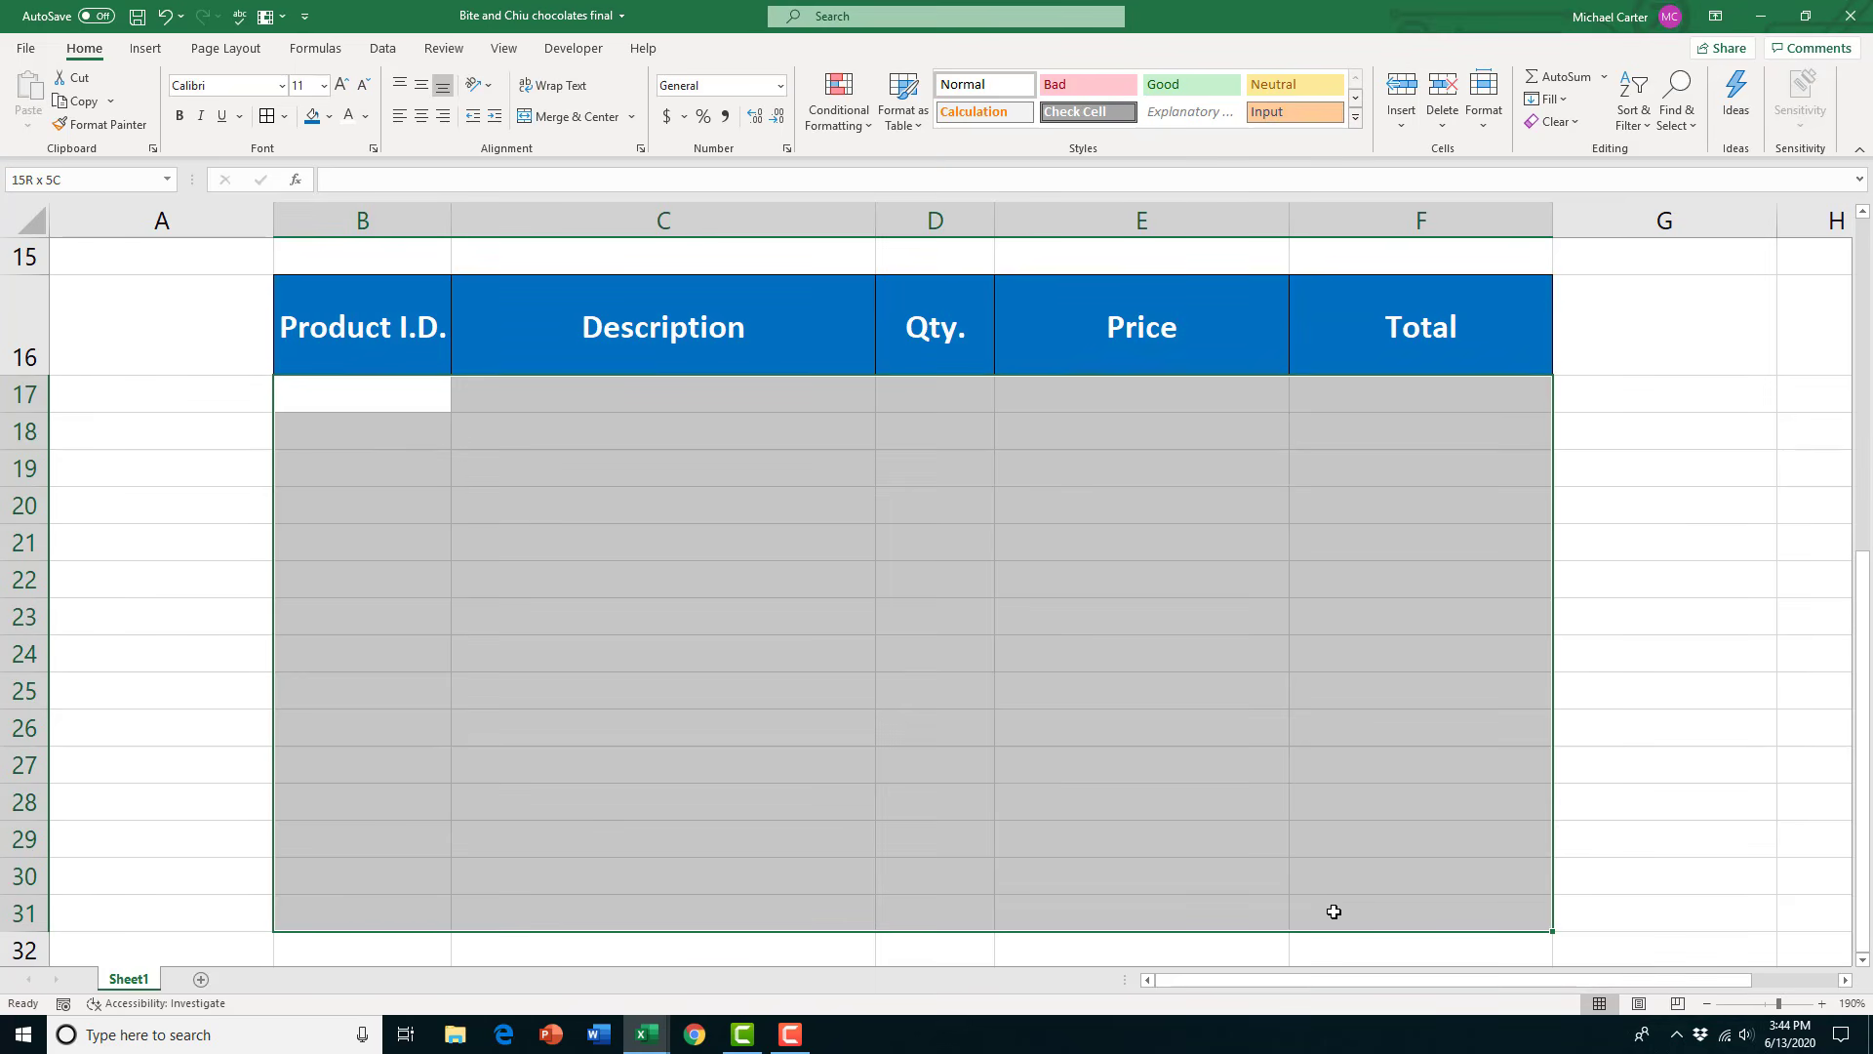
pyautogui.moveTo(1339, 931); pyautogui.dragTo(1338, 936)
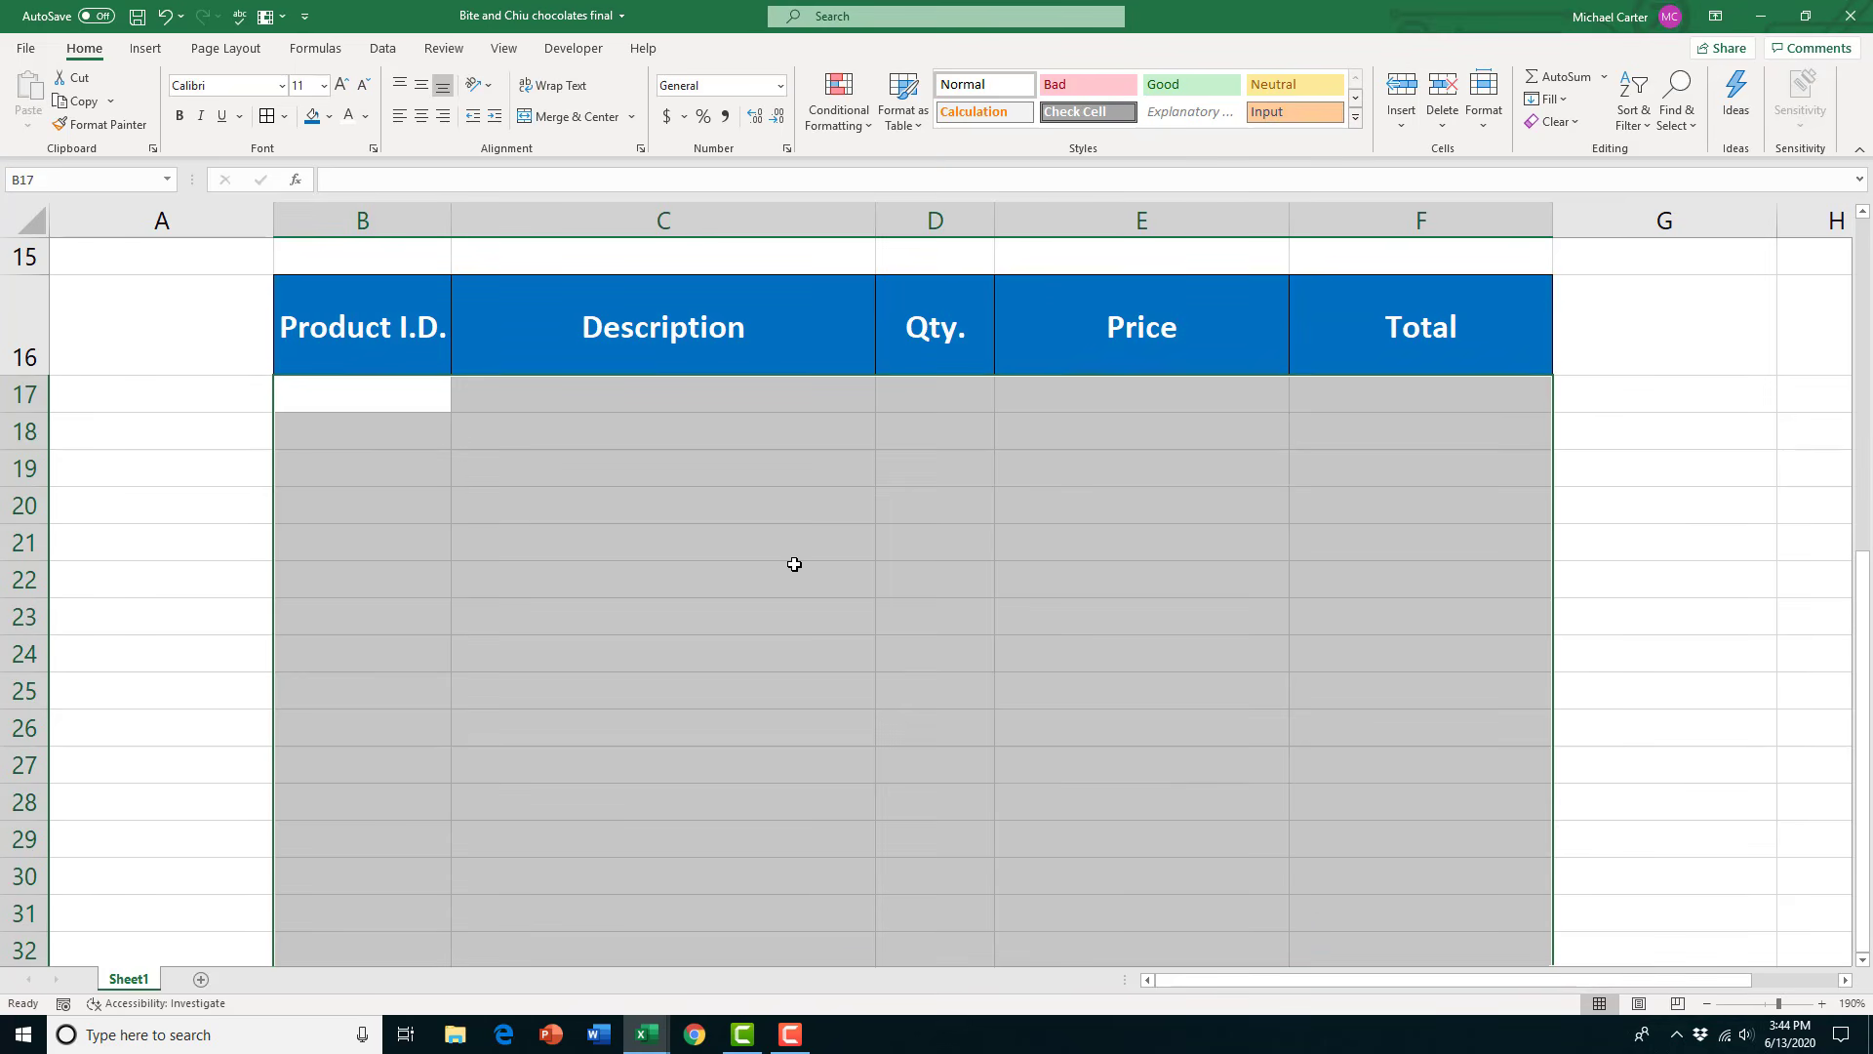
pyautogui.click(283, 124)
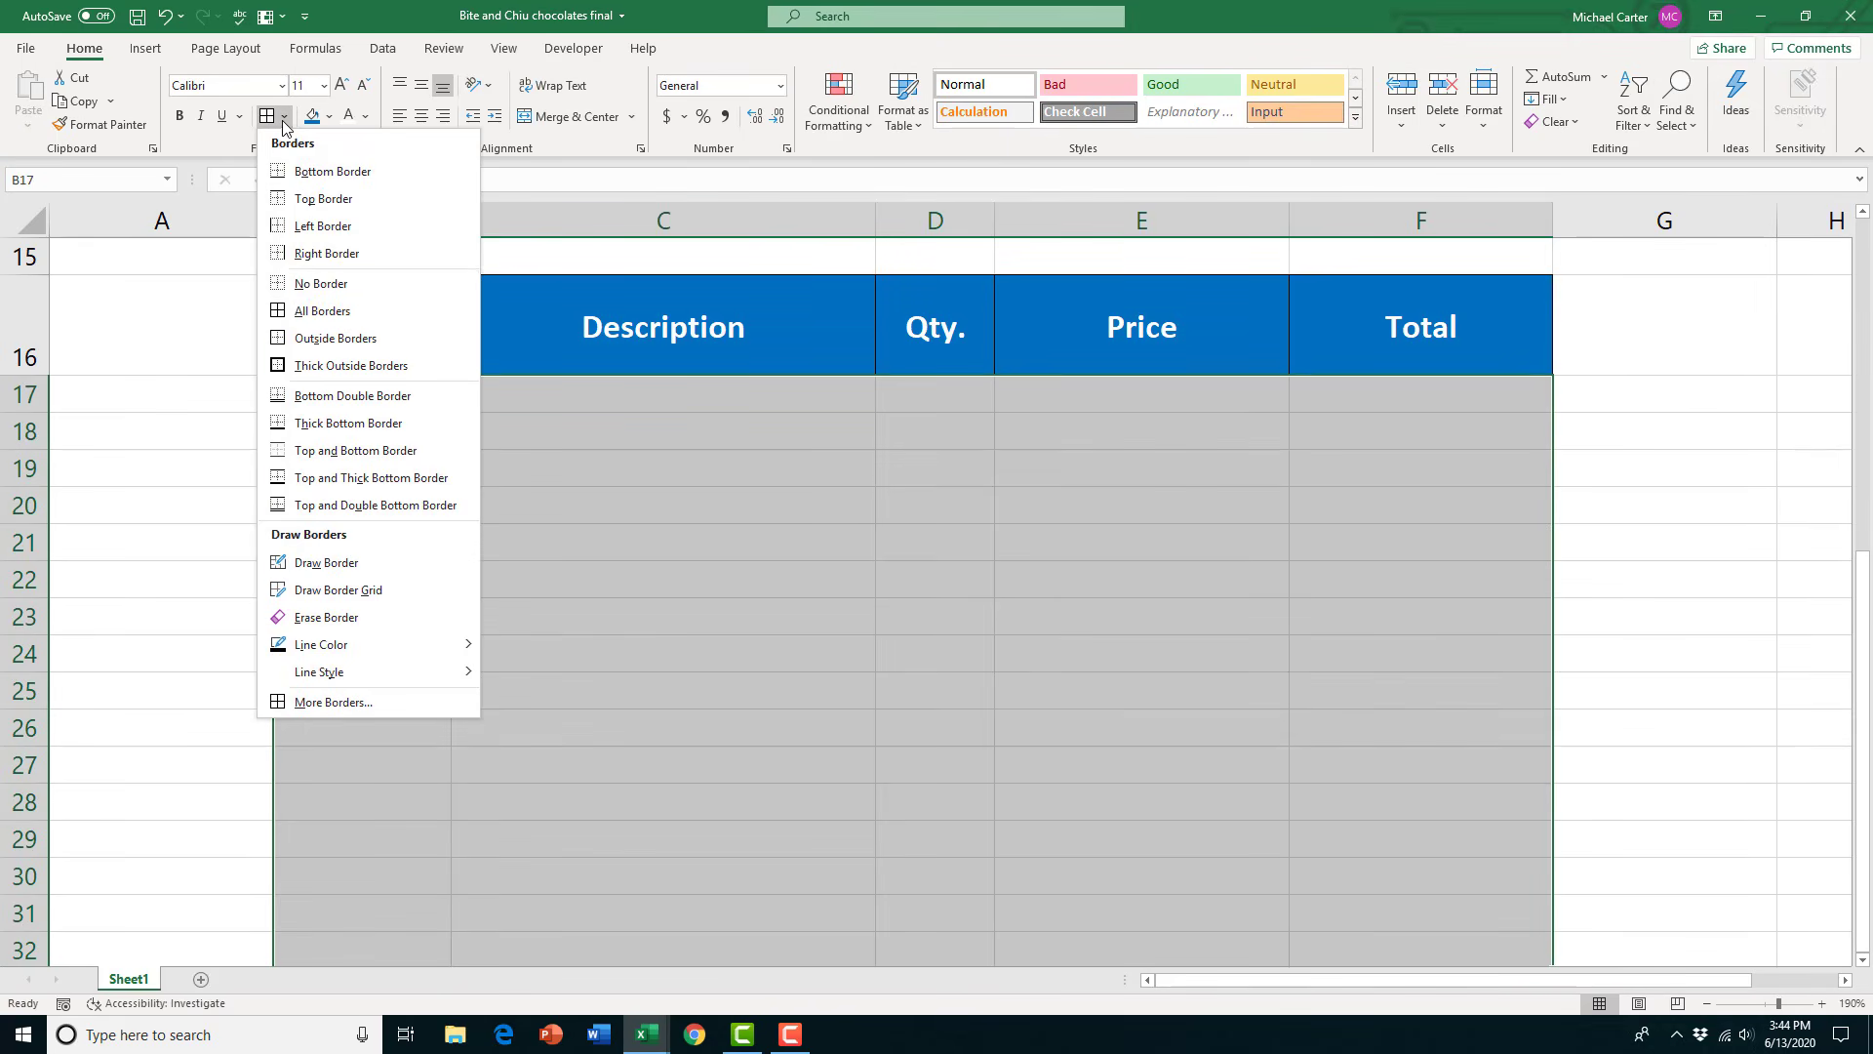
pyautogui.click(310, 310)
pyautogui.click(559, 638)
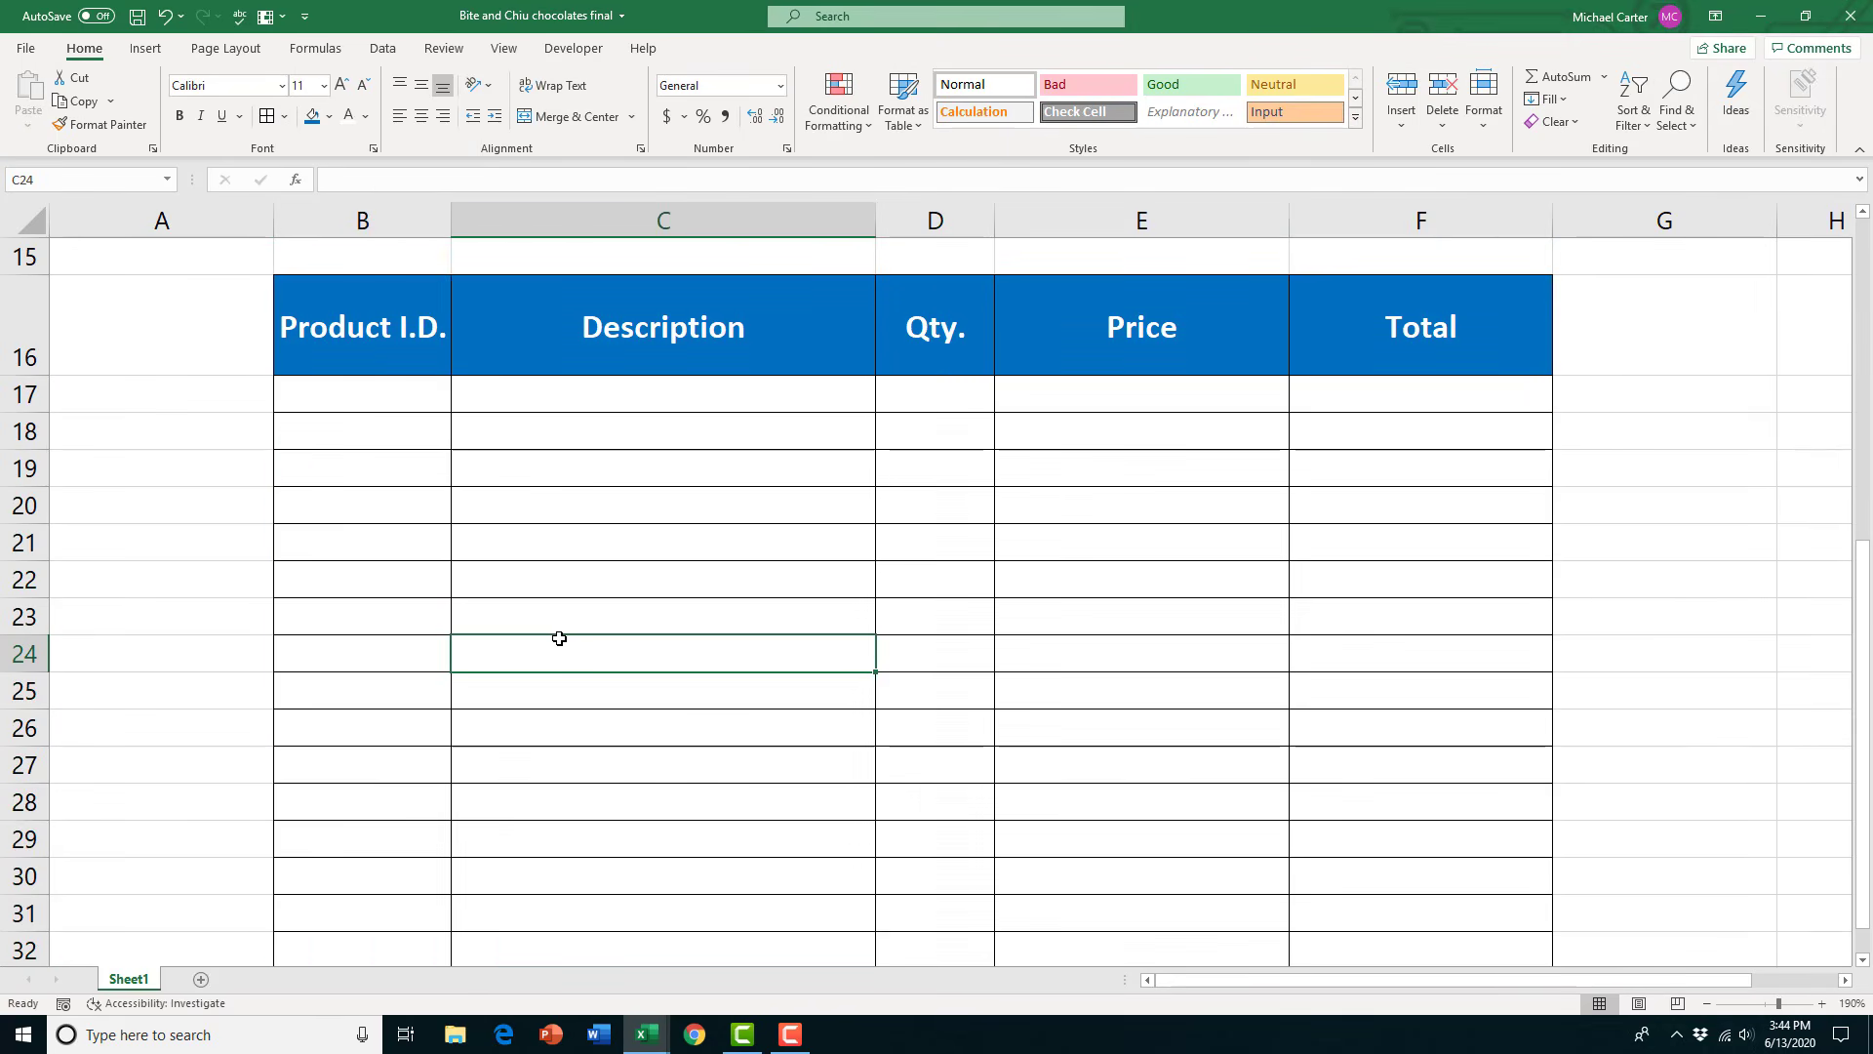
# Merge and center cells B33:B35 and C33:C35 as two separate blocks, and apply all borders to both
pyautogui.scroll(1, 559, 638)
pyautogui.scroll(-2, 559, 638)
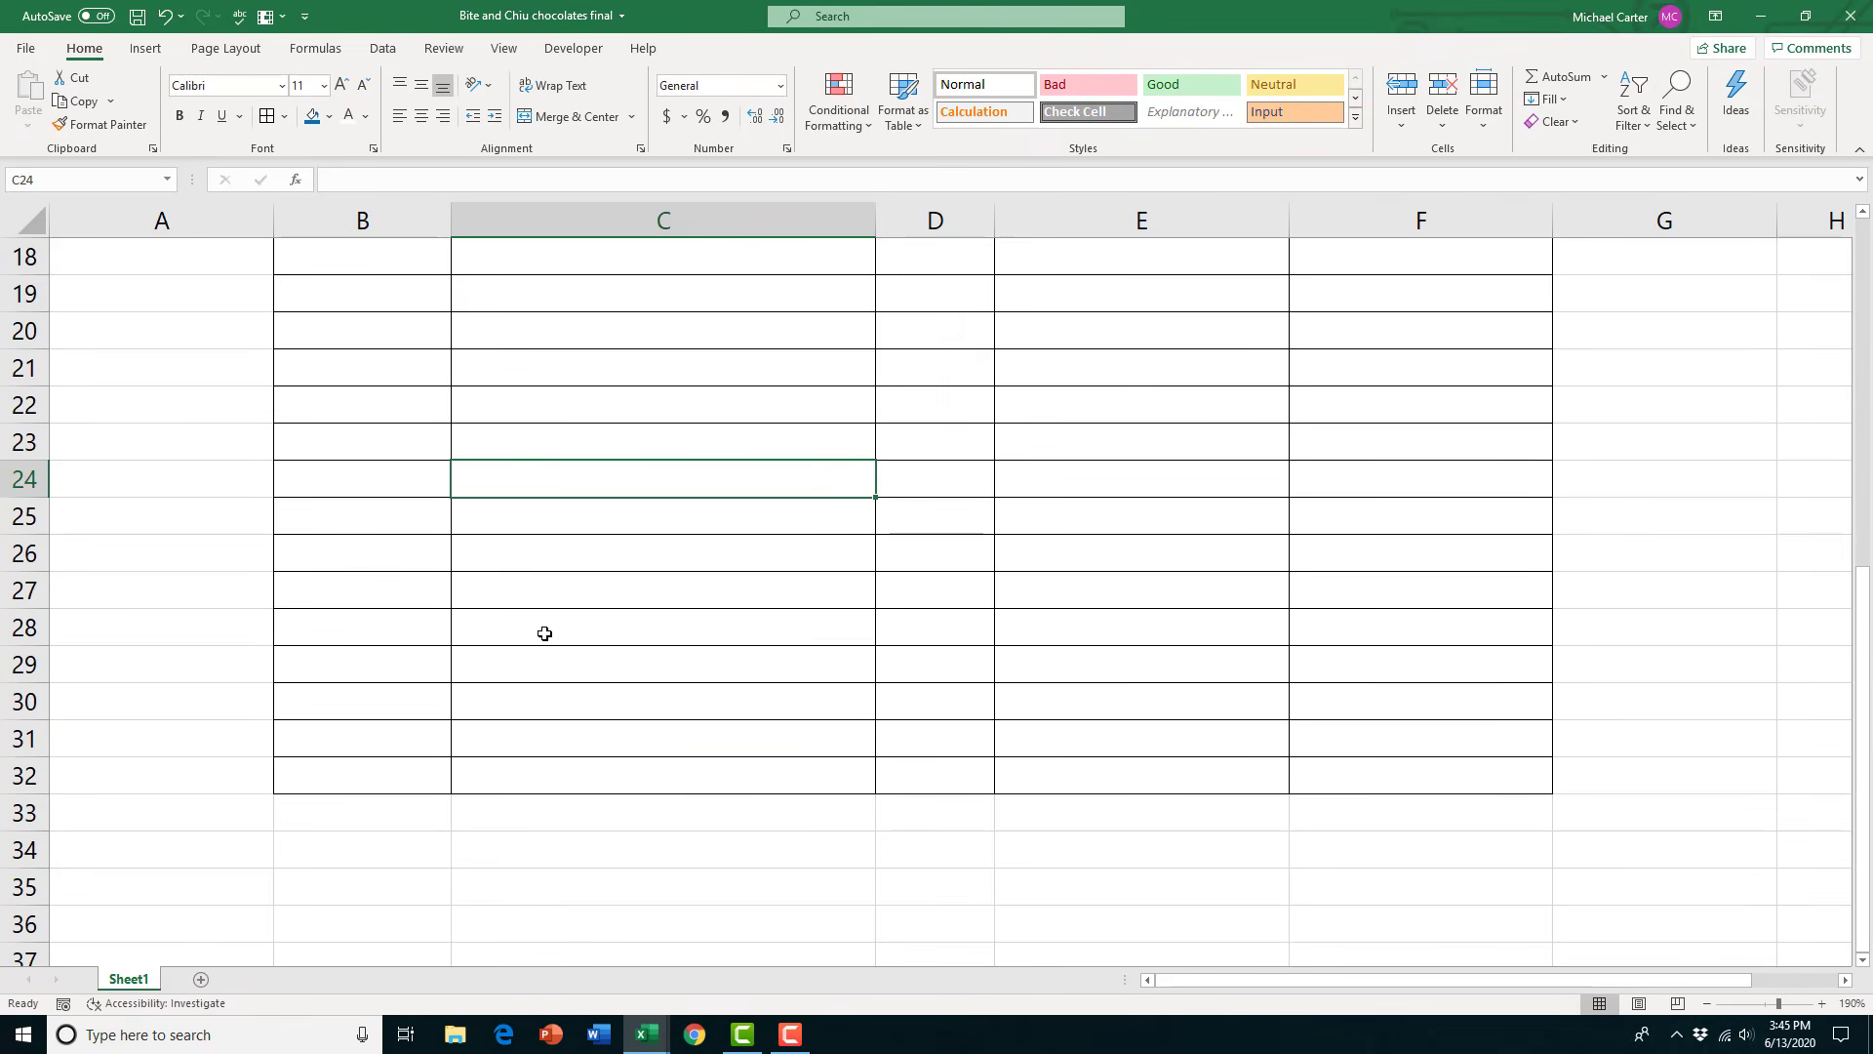
pyautogui.moveTo(379, 820); pyautogui.dragTo(363, 895)
pyautogui.click(574, 116)
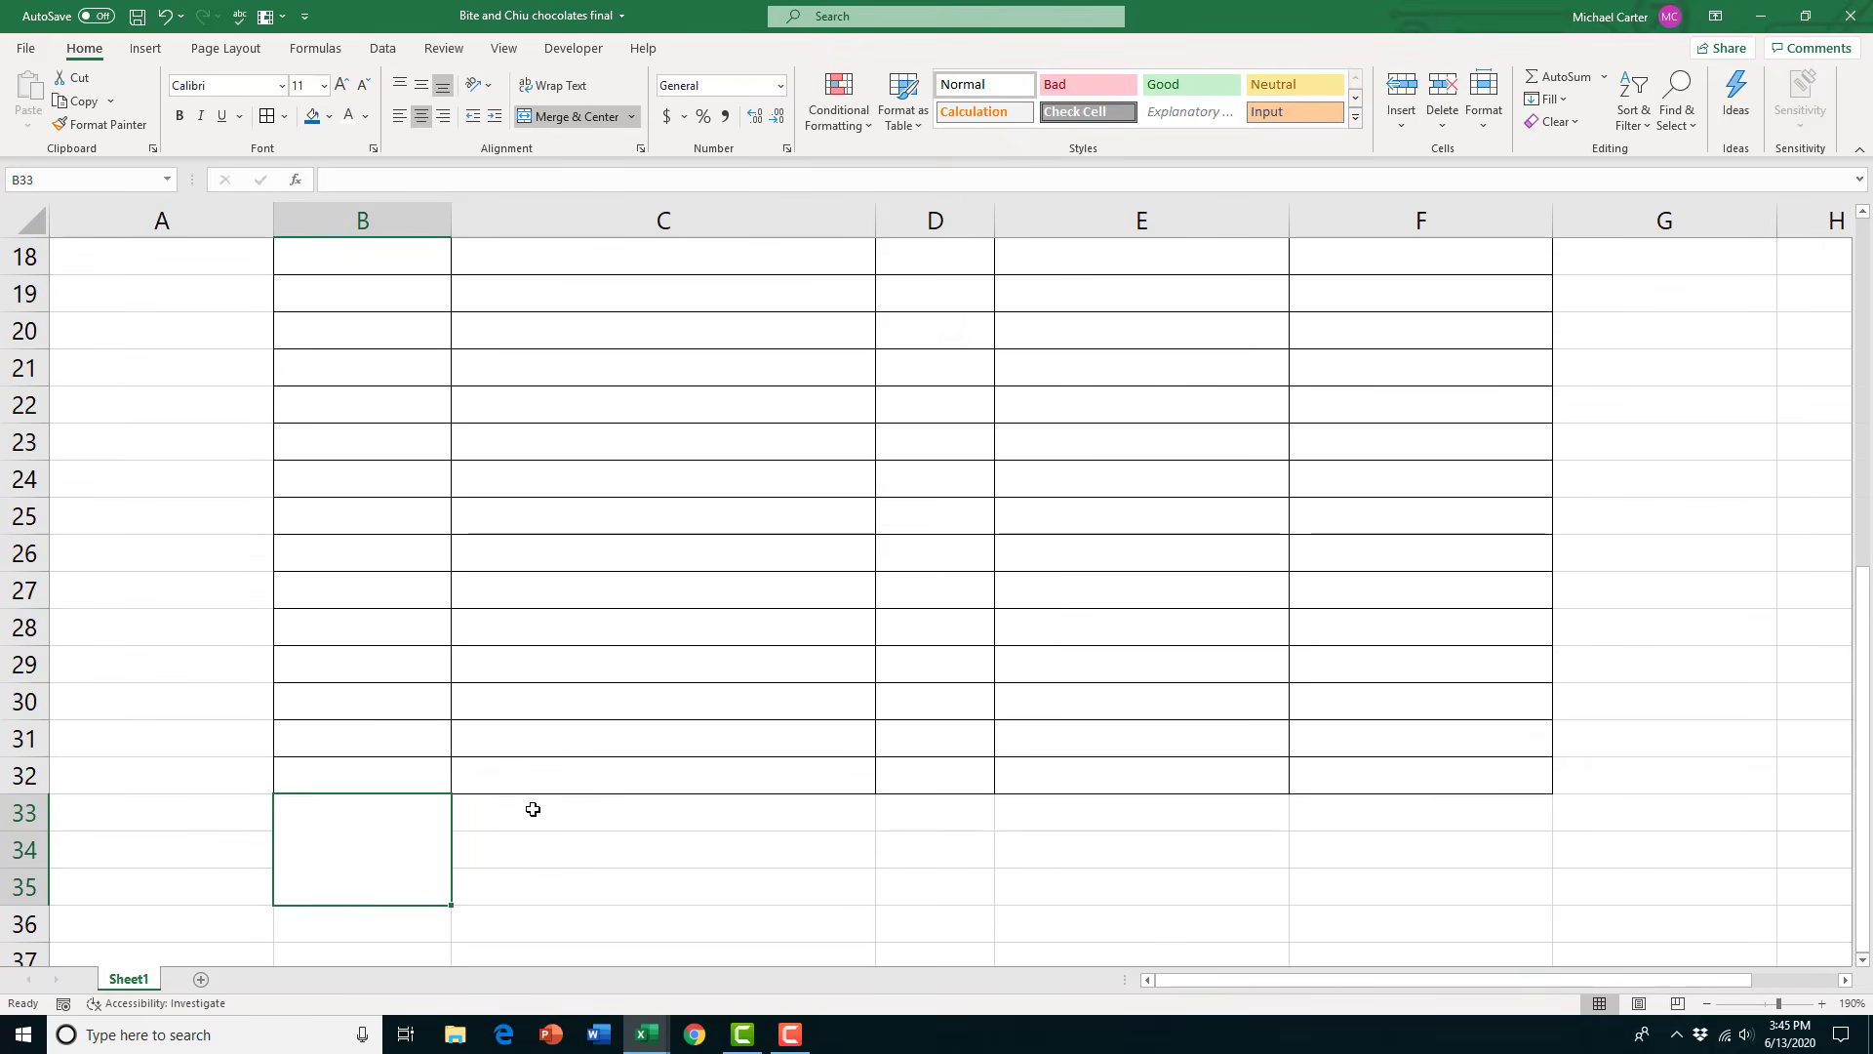
pyautogui.click(533, 809)
pyautogui.moveTo(532, 811); pyautogui.dragTo(574, 888)
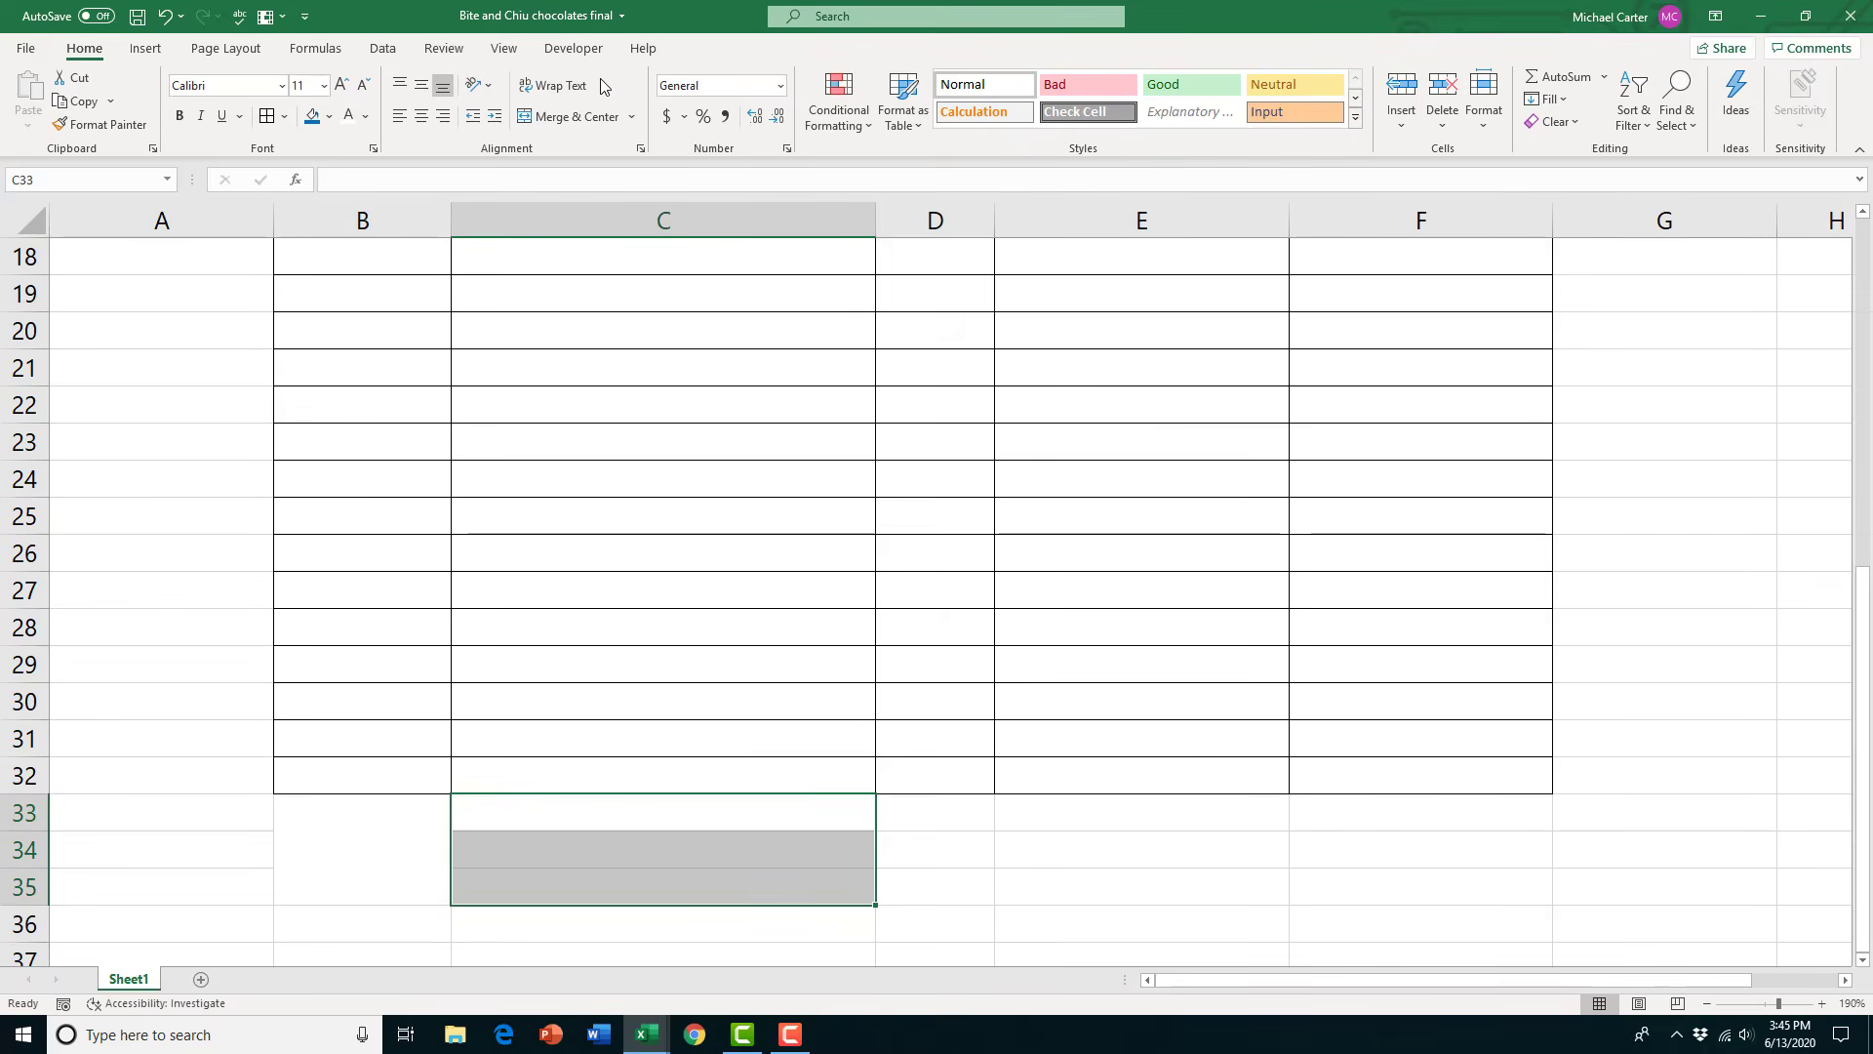
pyautogui.click(593, 123)
pyautogui.moveTo(327, 808); pyautogui.dragTo(501, 845)
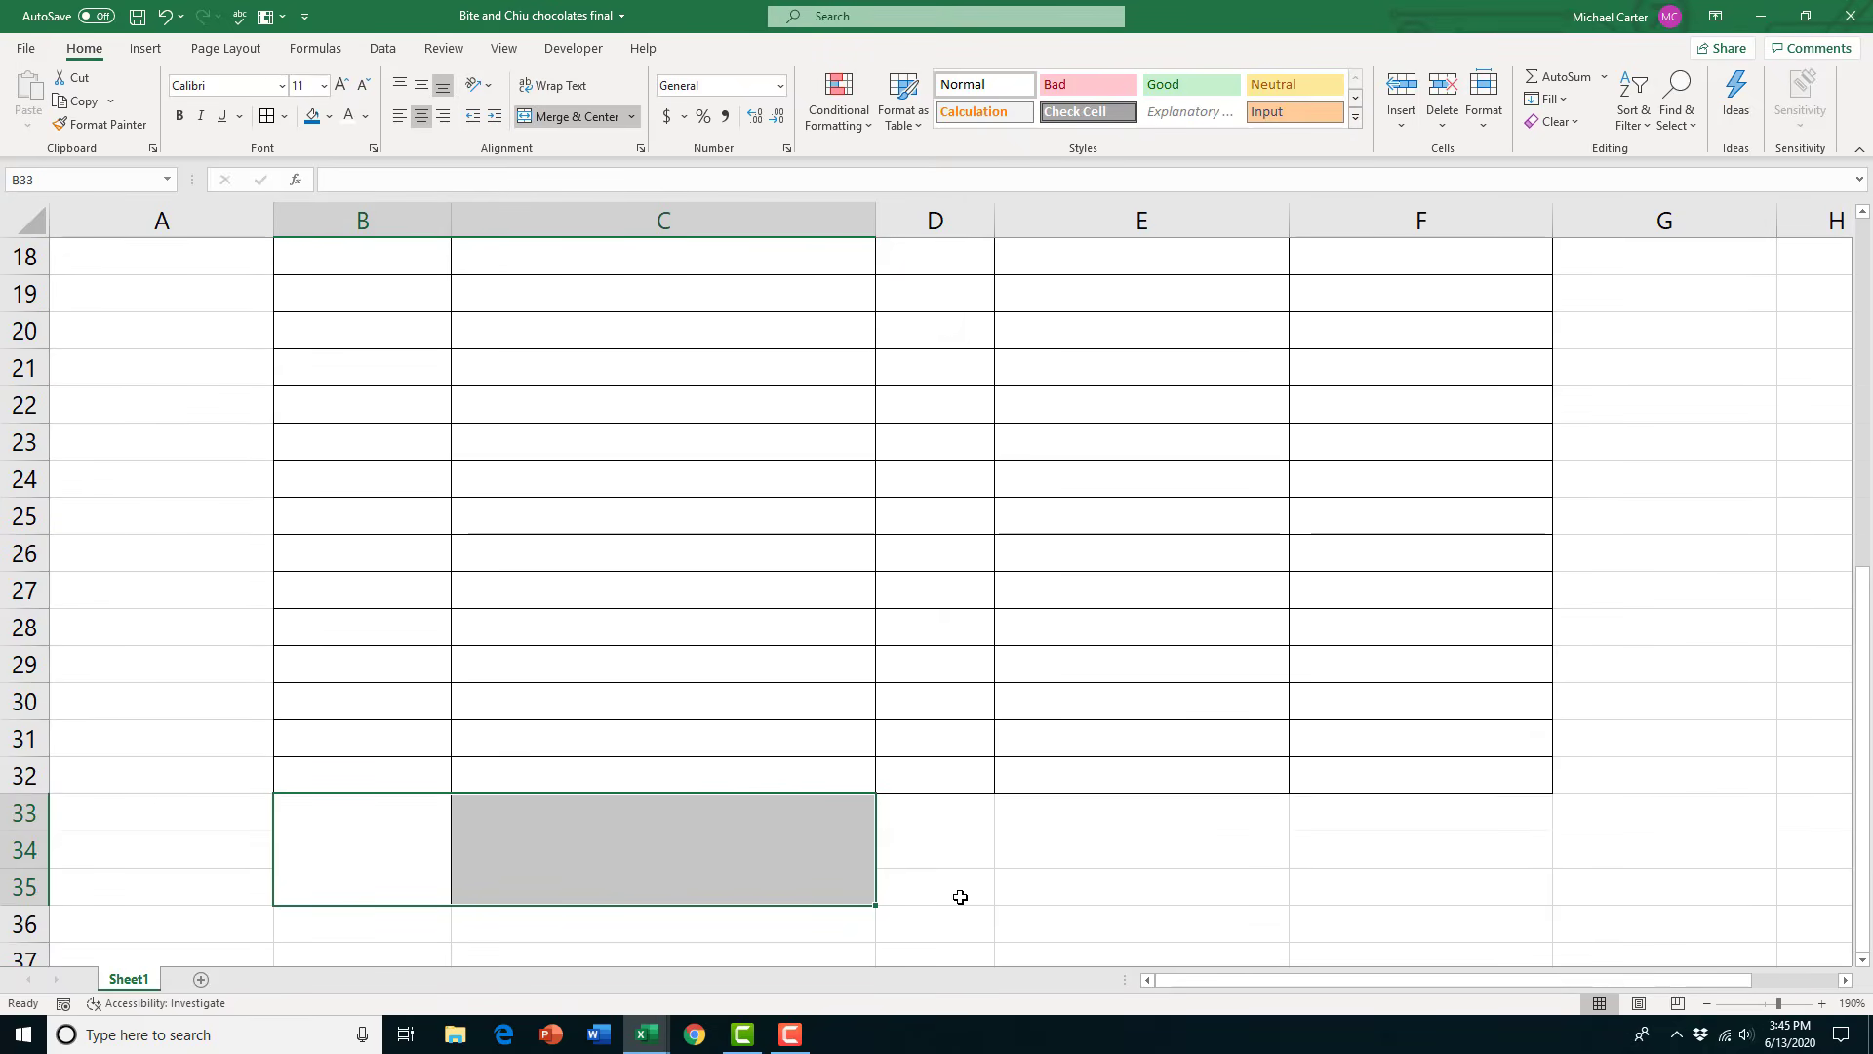
pyautogui.click(960, 896)
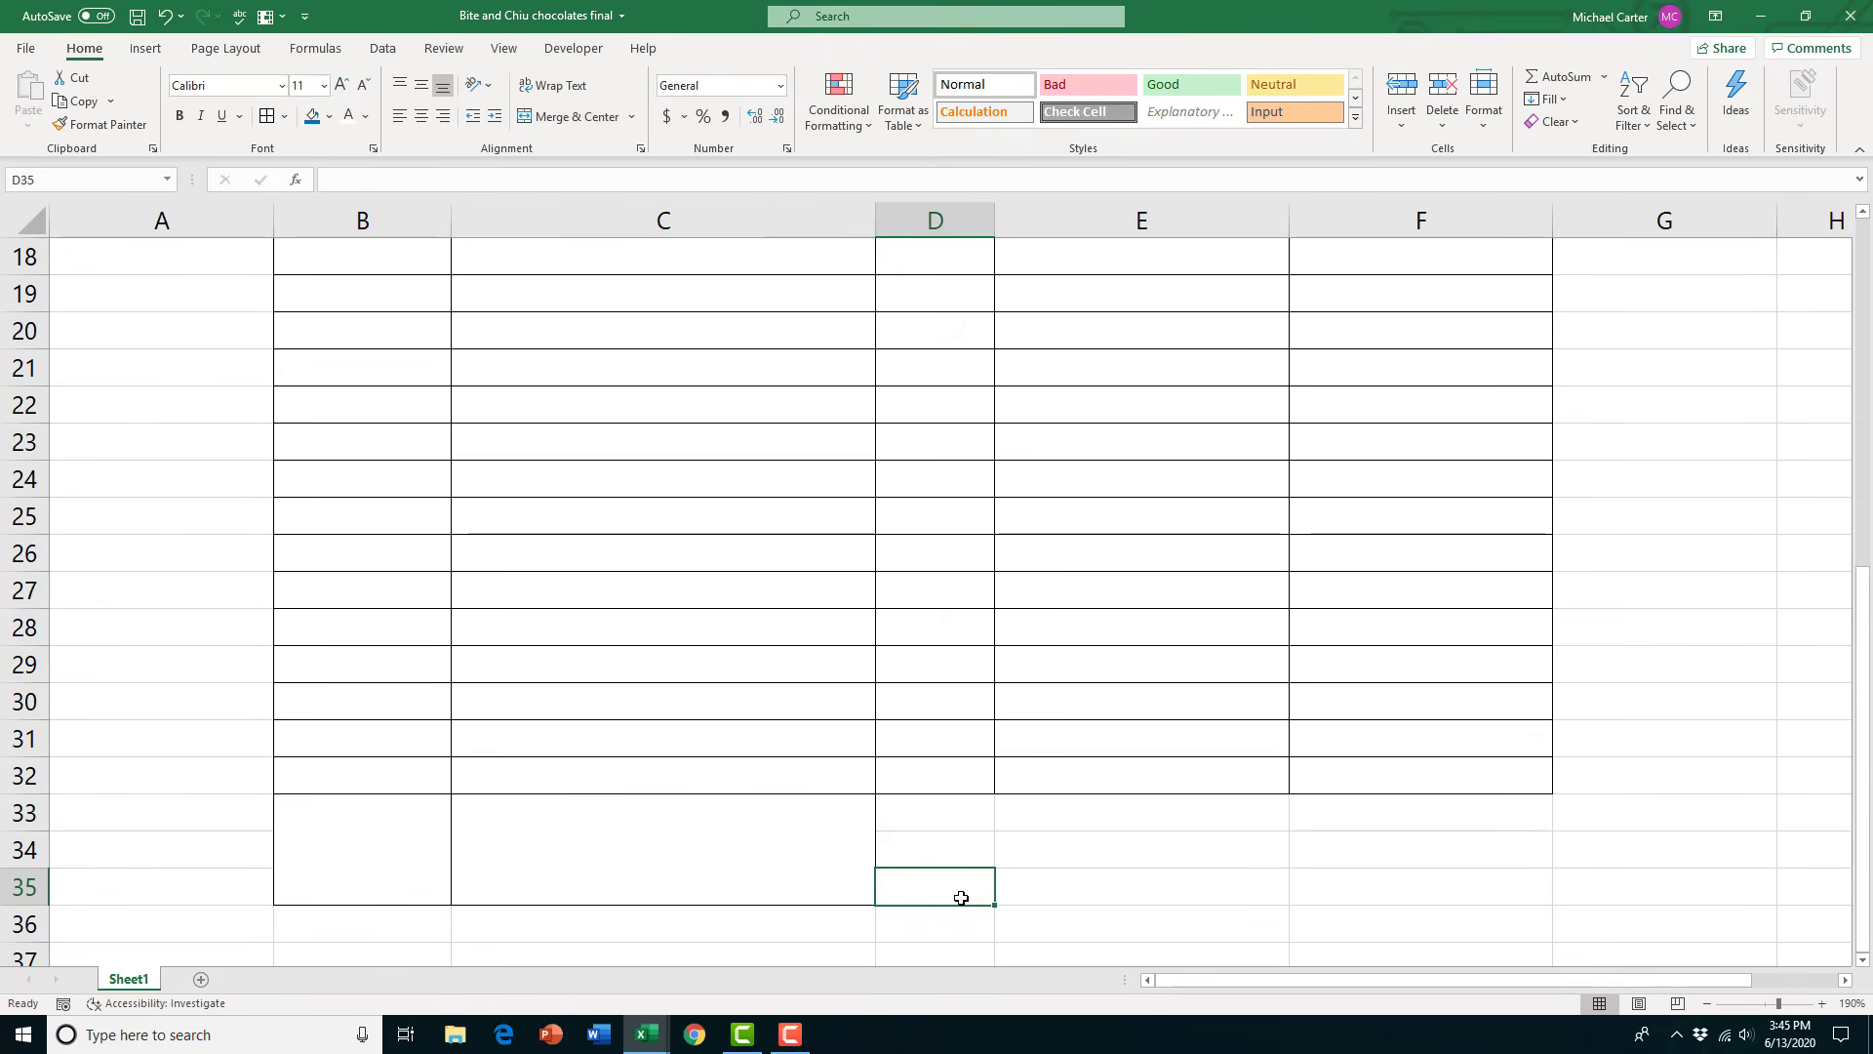
# Increase the height of row 35 to about double
pyautogui.click(1067, 883)
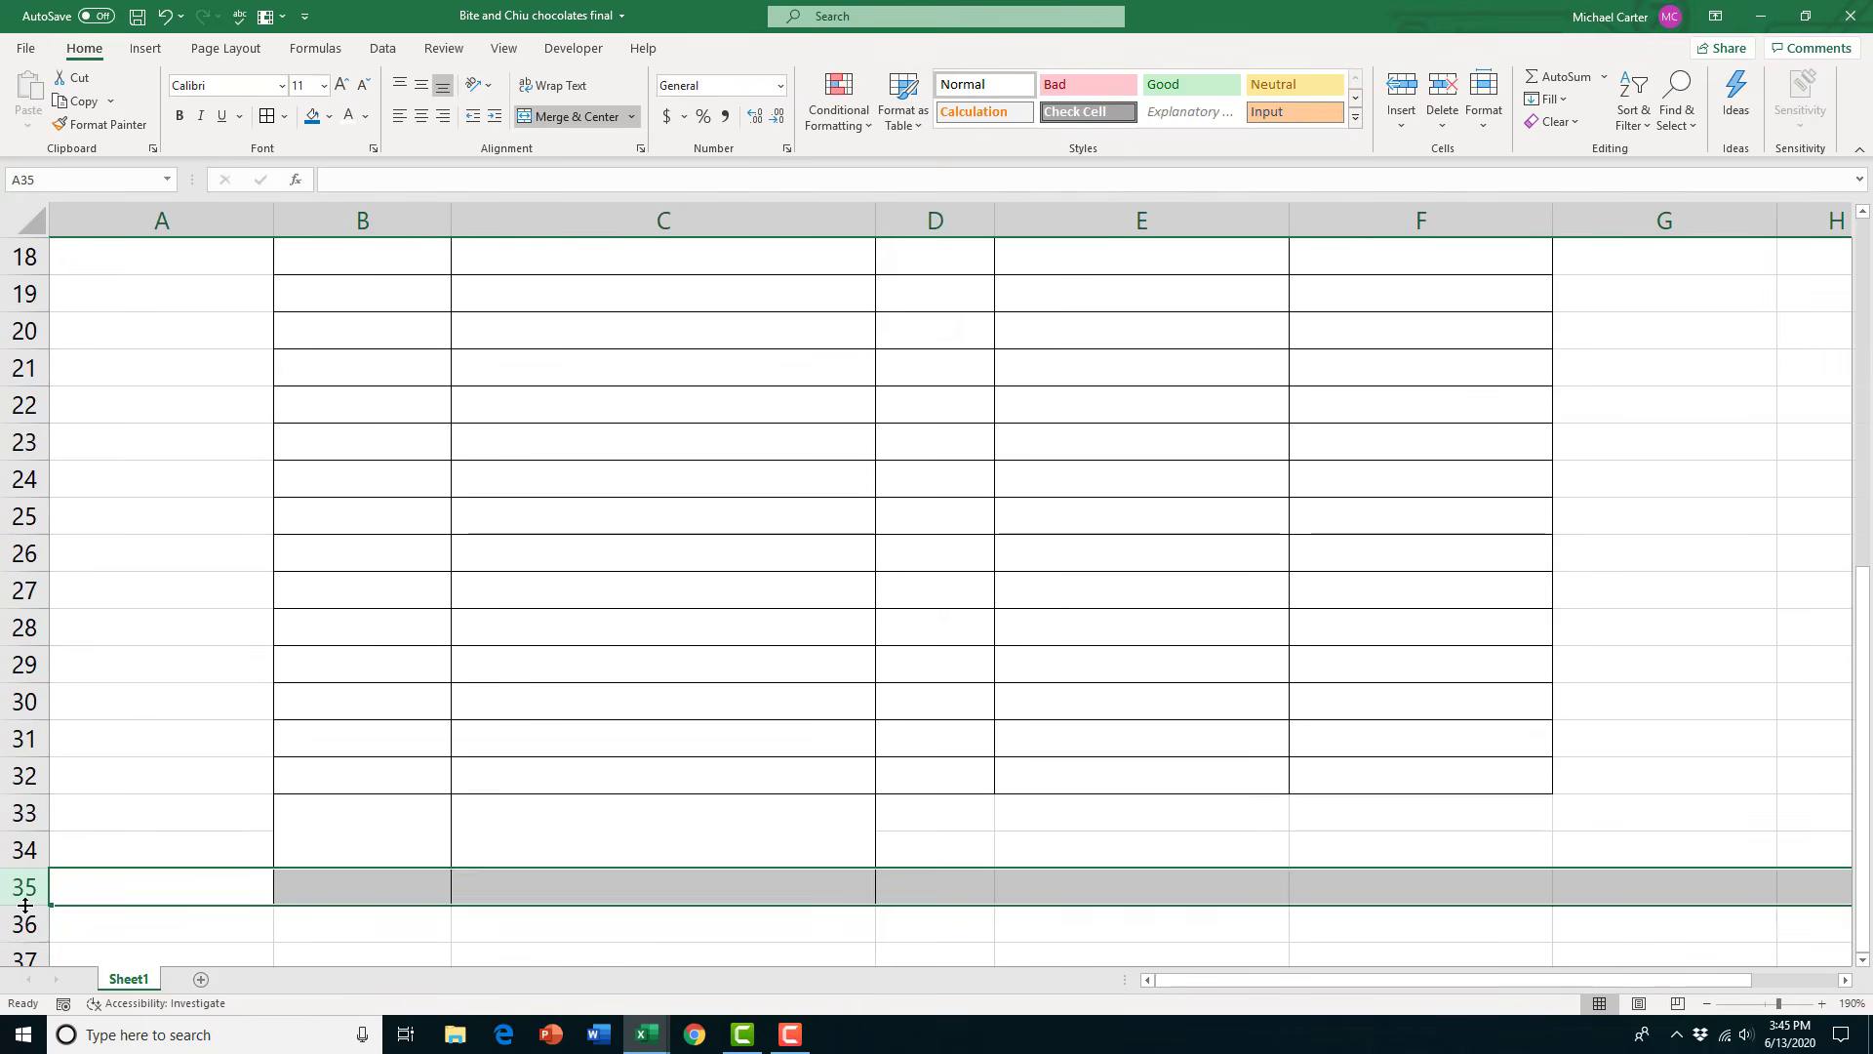
pyautogui.moveTo(25, 907); pyautogui.dragTo(24, 942)
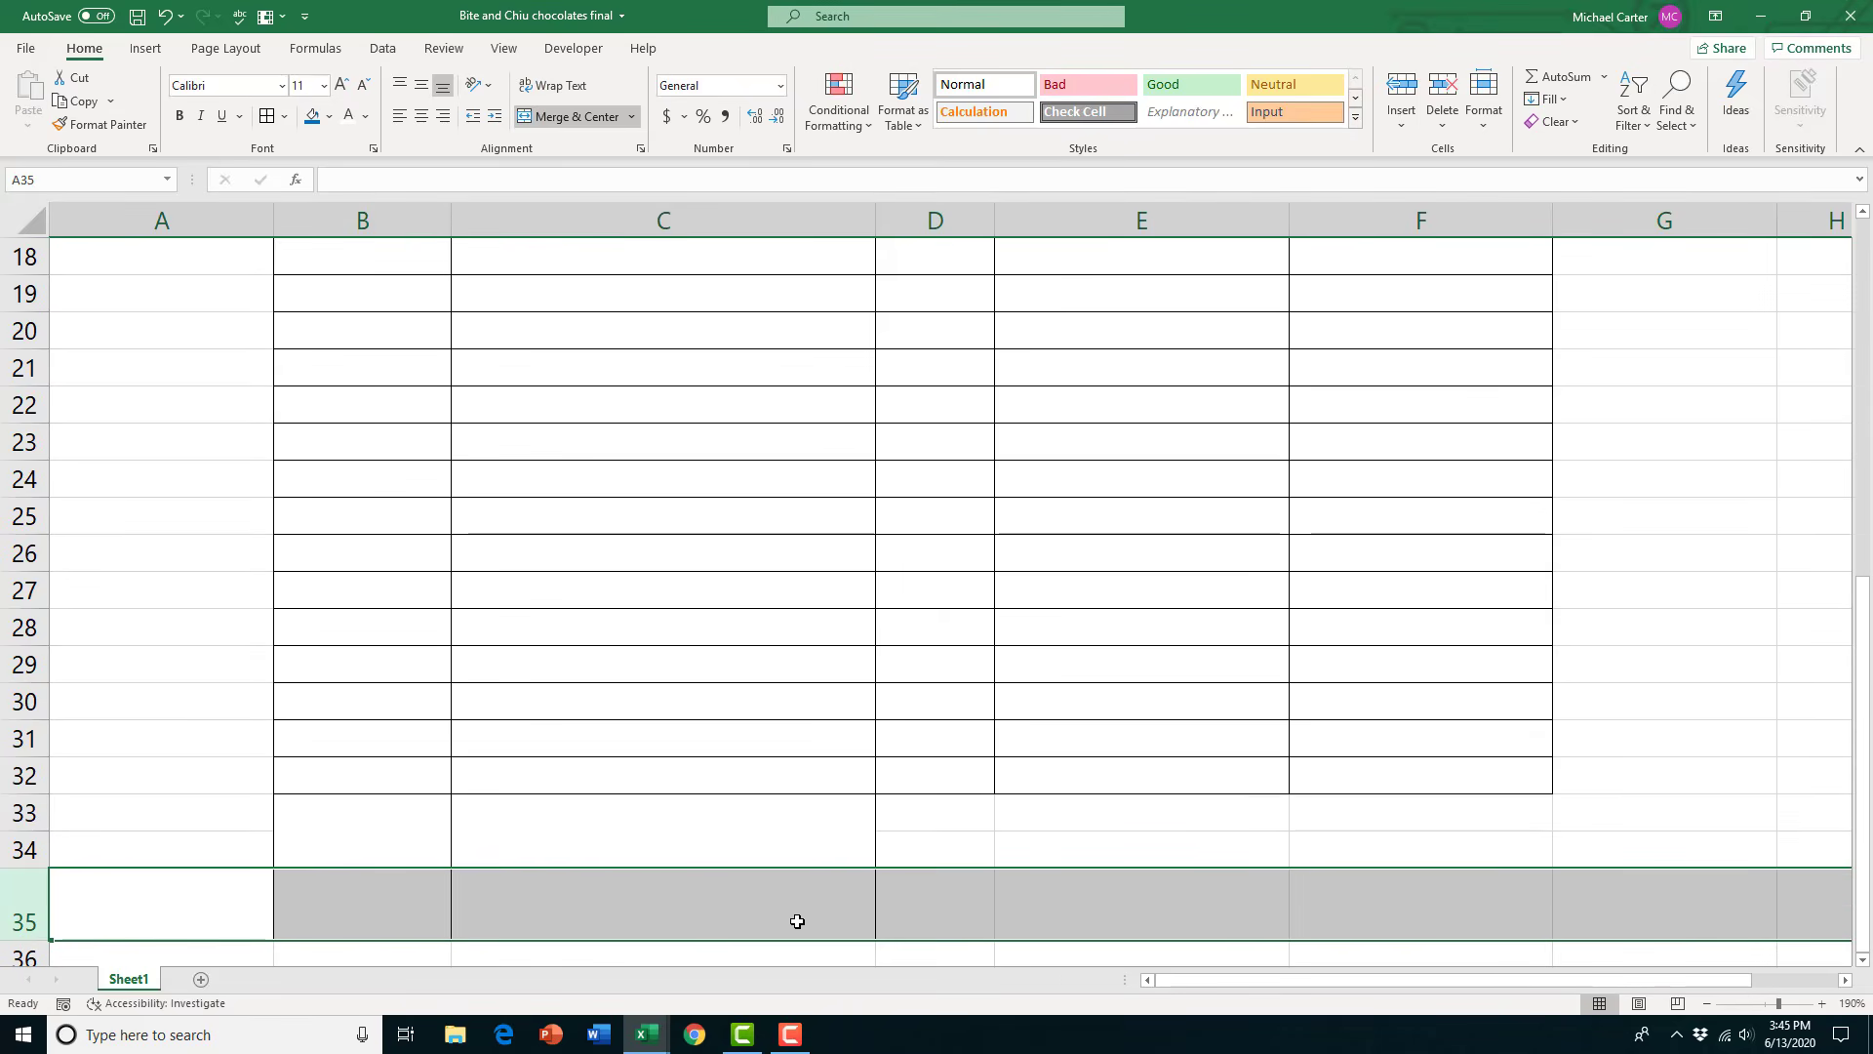
pyautogui.click(1405, 911)
pyautogui.click(1096, 913)
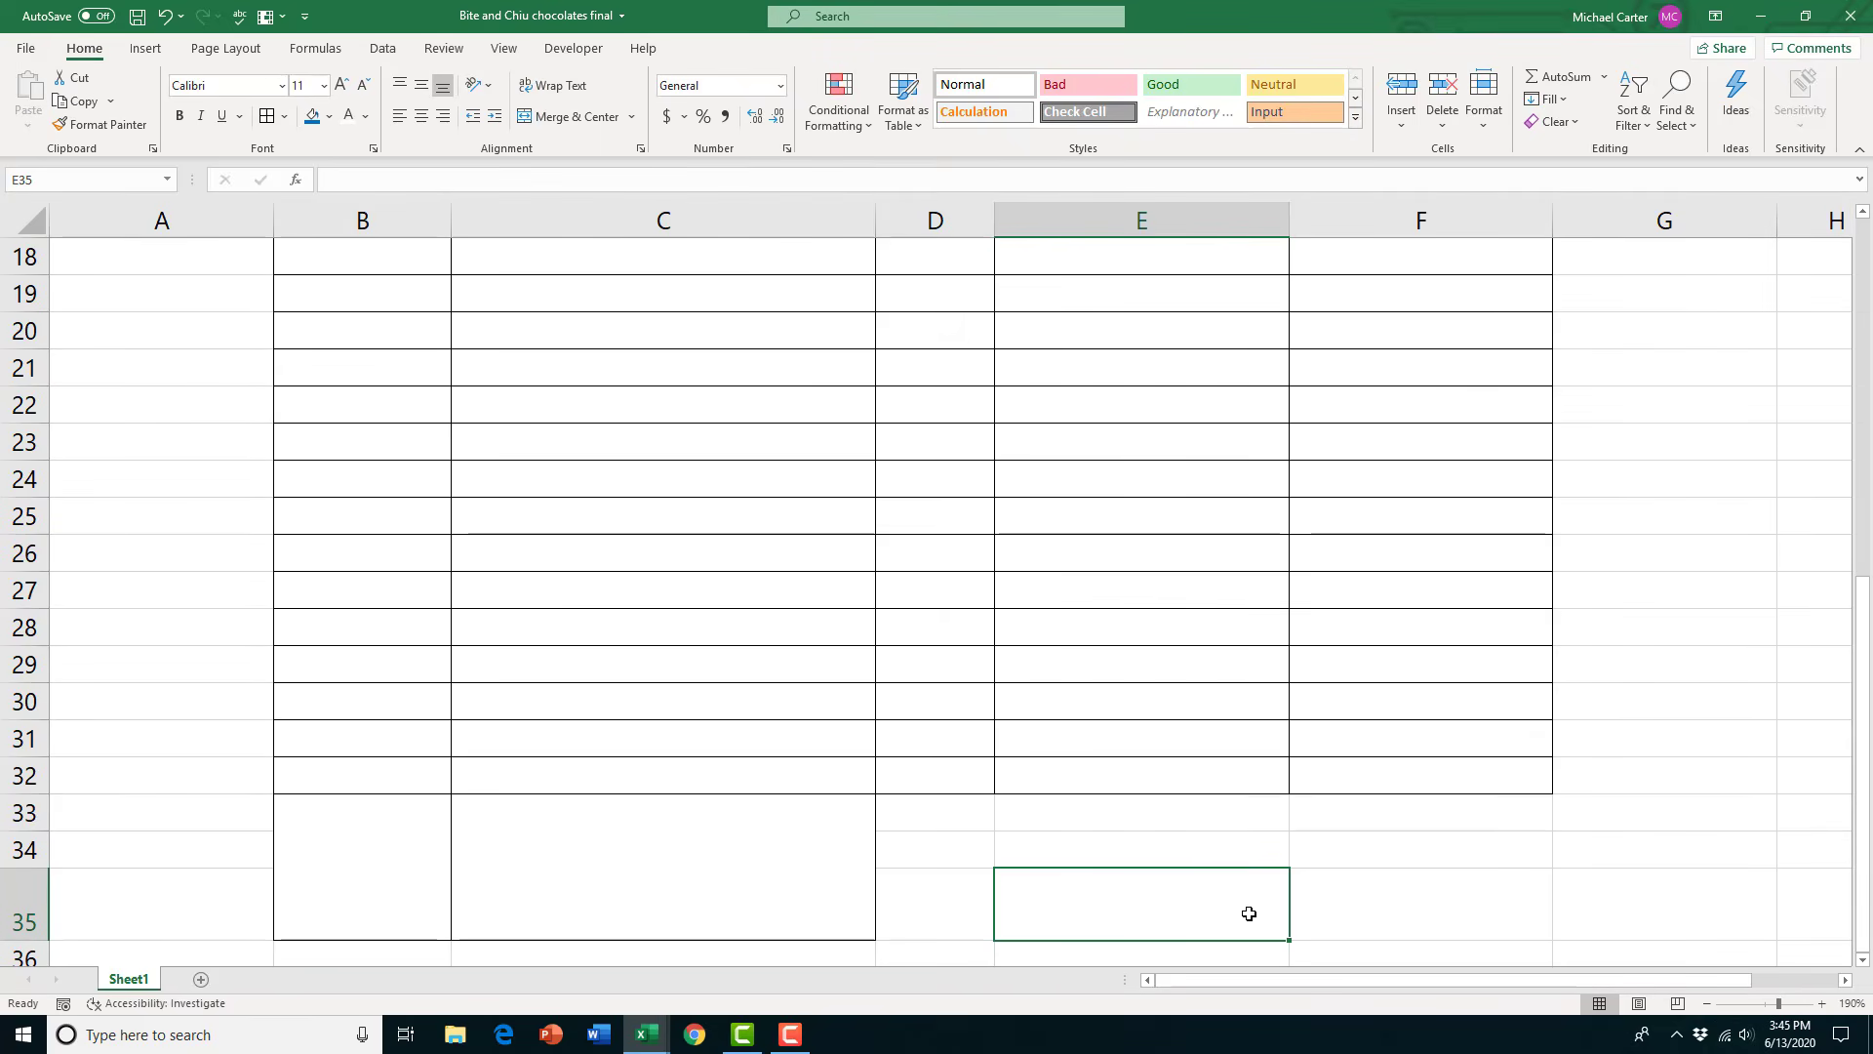
# Apply all borders to cells F33:F35 below the Total column
pyautogui.moveTo(1372, 818); pyautogui.dragTo(1386, 917)
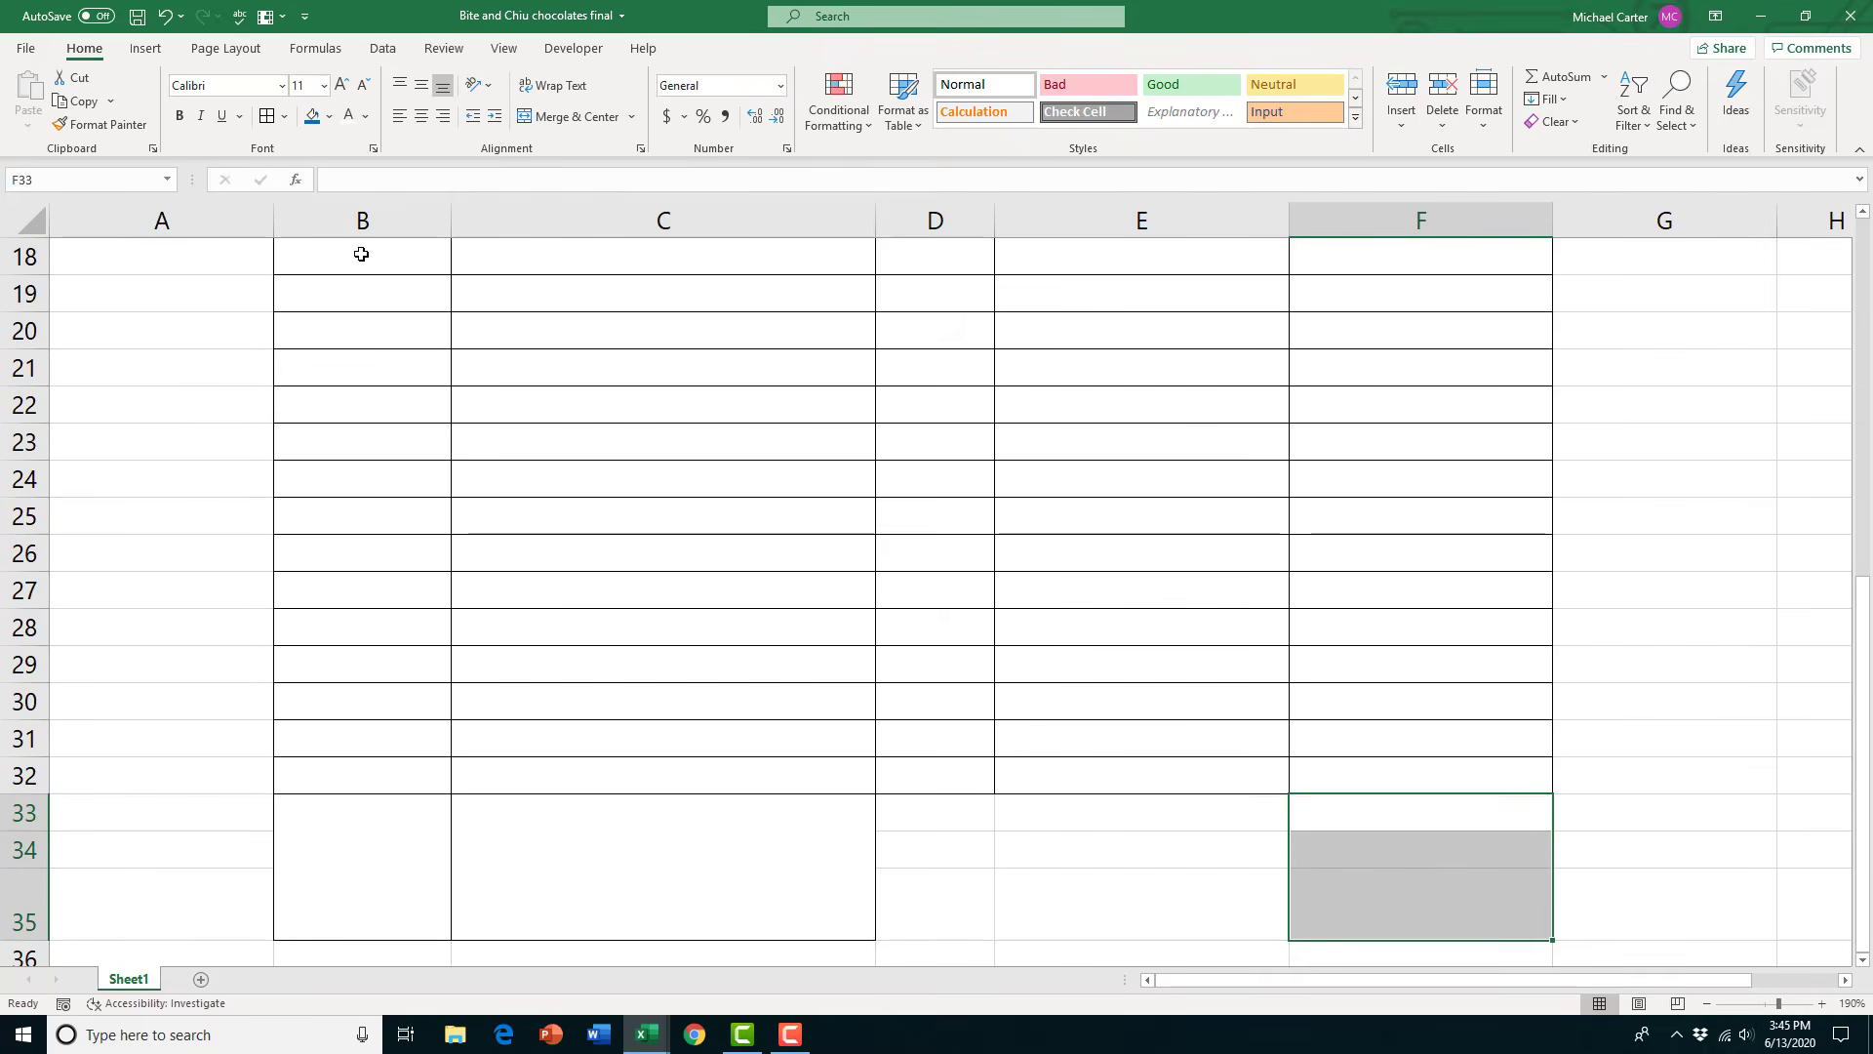
pyautogui.click(267, 119)
pyautogui.click(1116, 918)
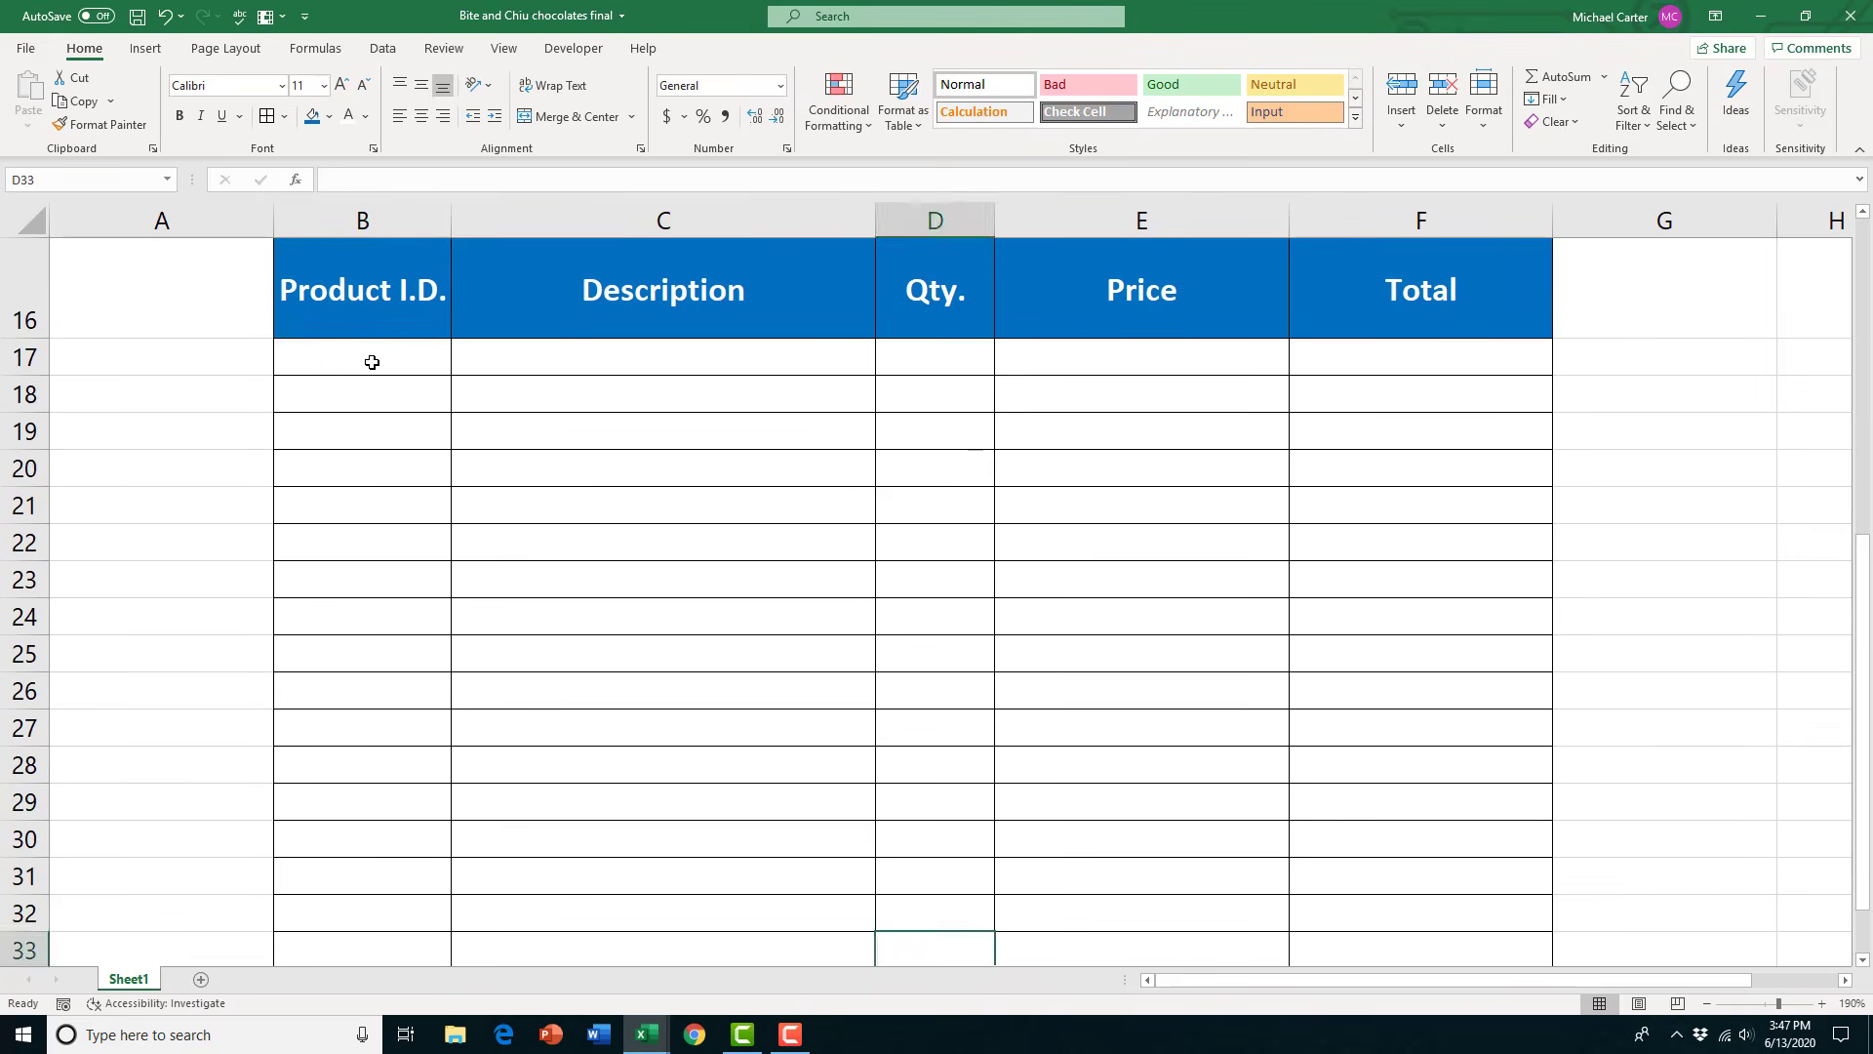
# Fill row 17 with product GA23881, description "Chocolate General Assortment", quantity 1 and price 29.95
pyautogui.click(376, 361)
pyautogui.write('GA23')
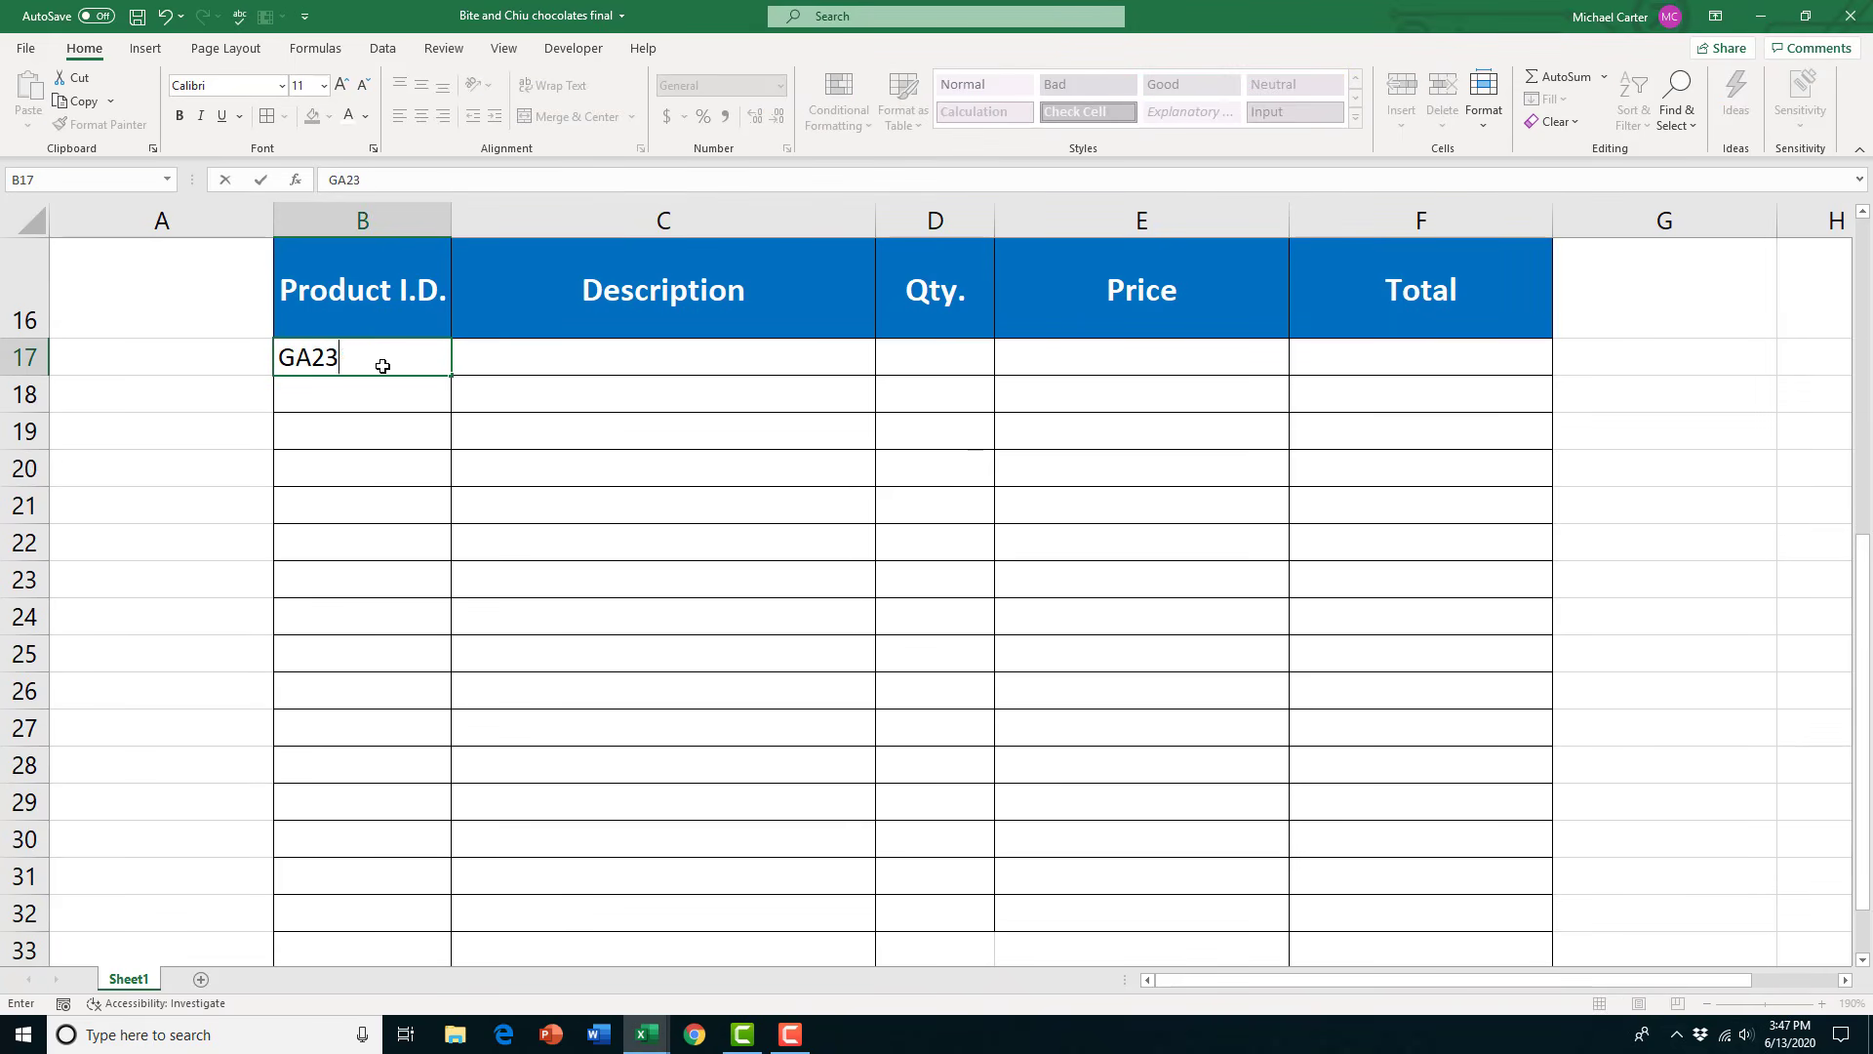
pyautogui.write('881')
pyautogui.press('Tab')
pyautogui.write('Chocolate Gen')
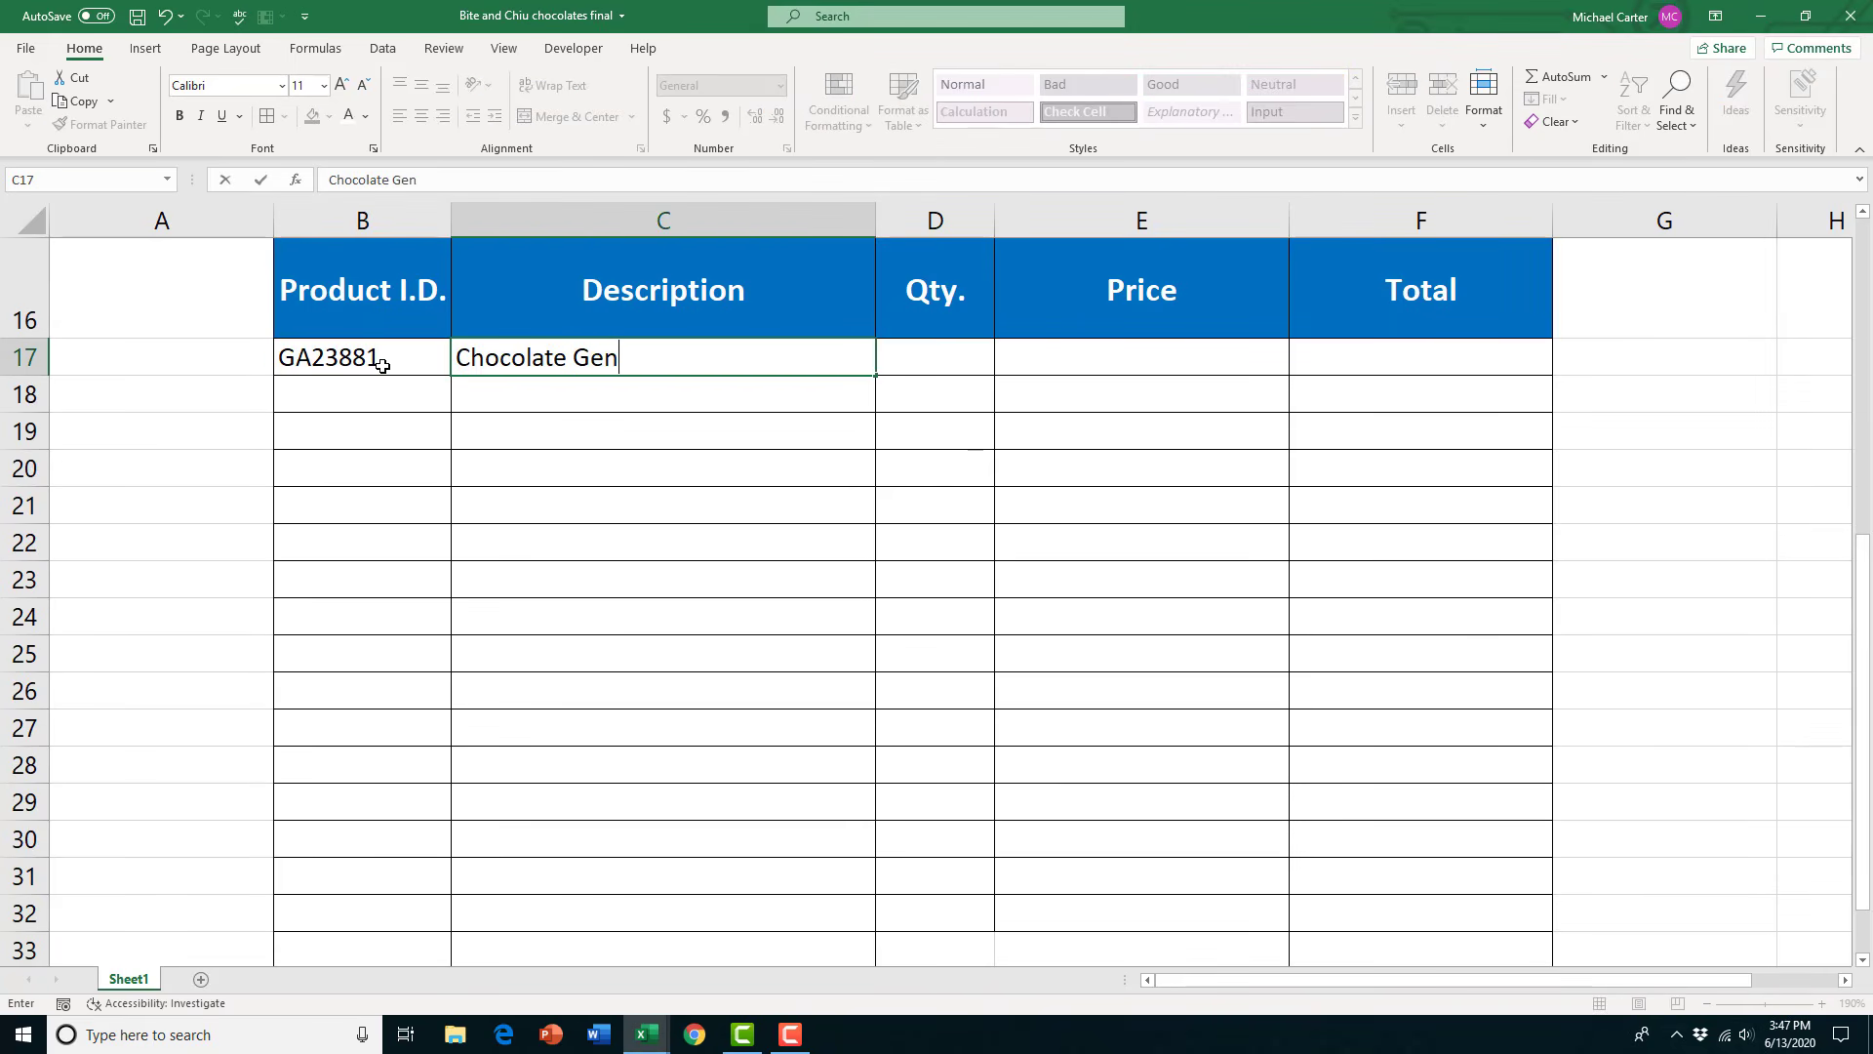
pyautogui.write('eral Assortment')
pyautogui.press('Tab')
pyautogui.write('1')
pyautogui.press('Tab')
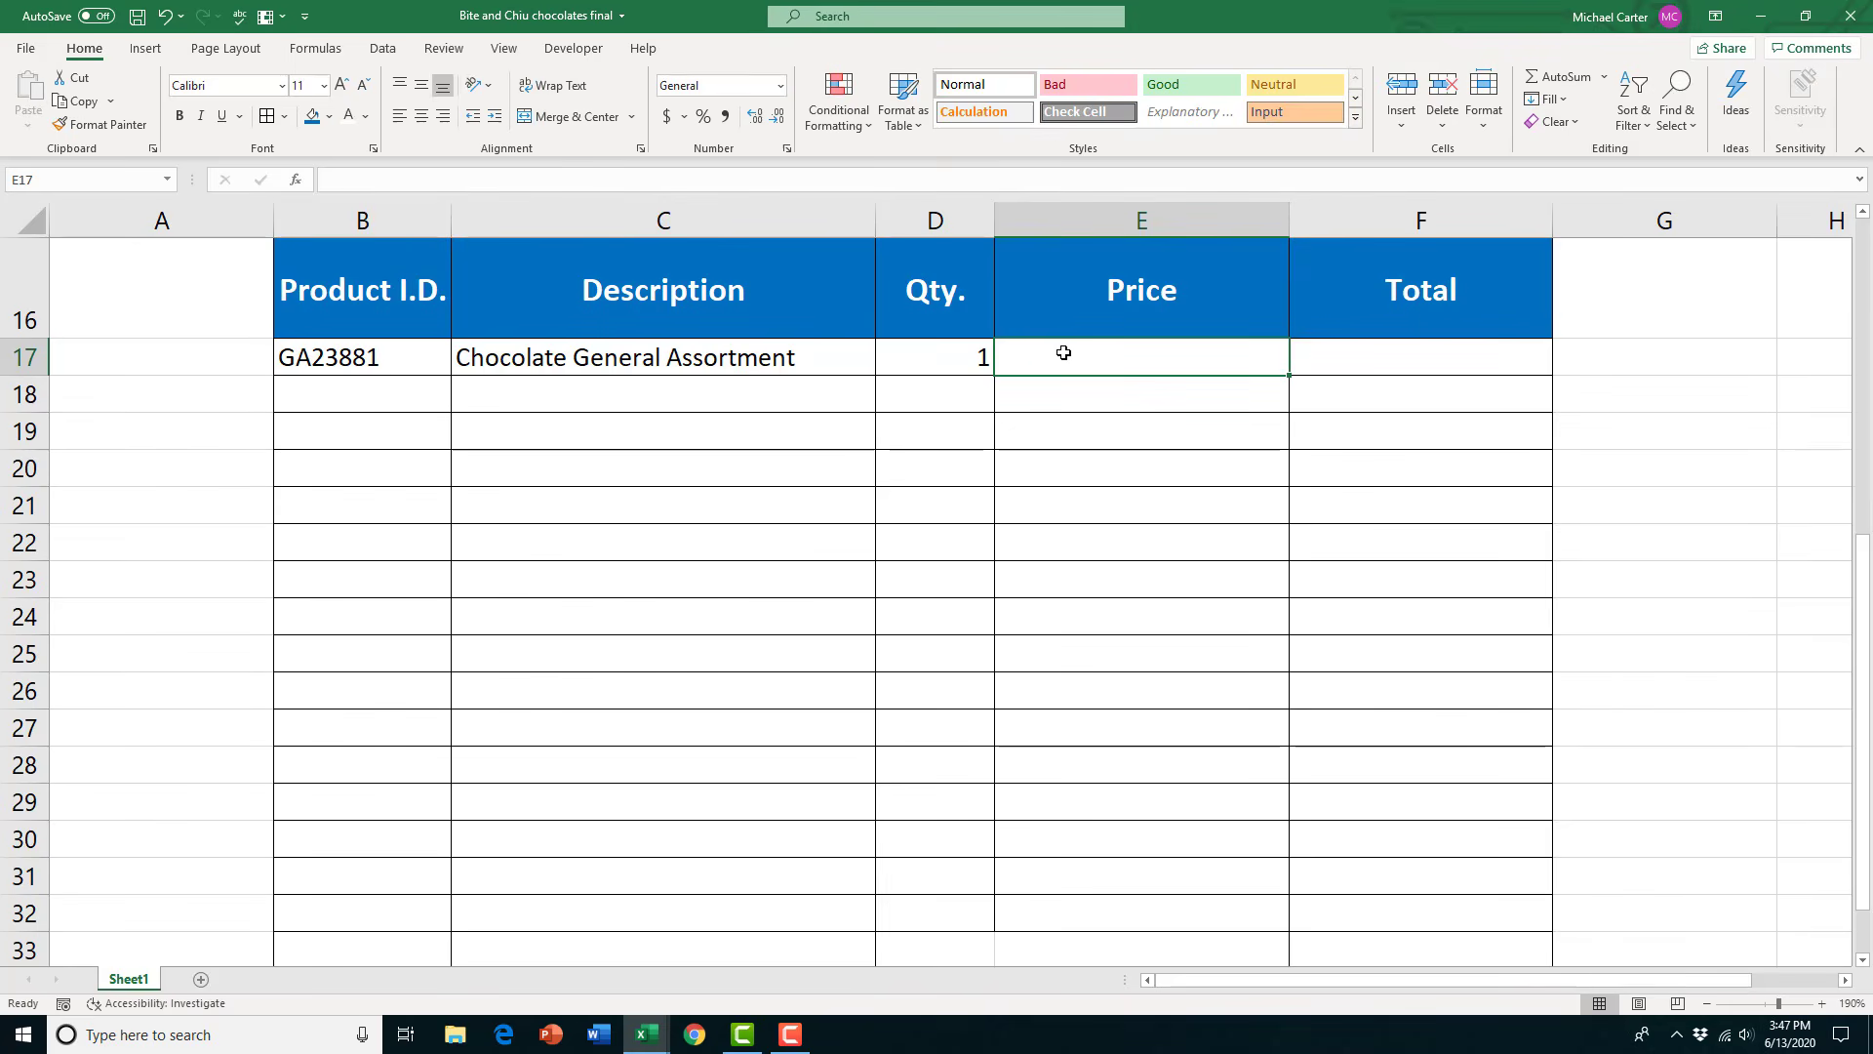
pyautogui.write('29.95')
pyautogui.press('Tab')
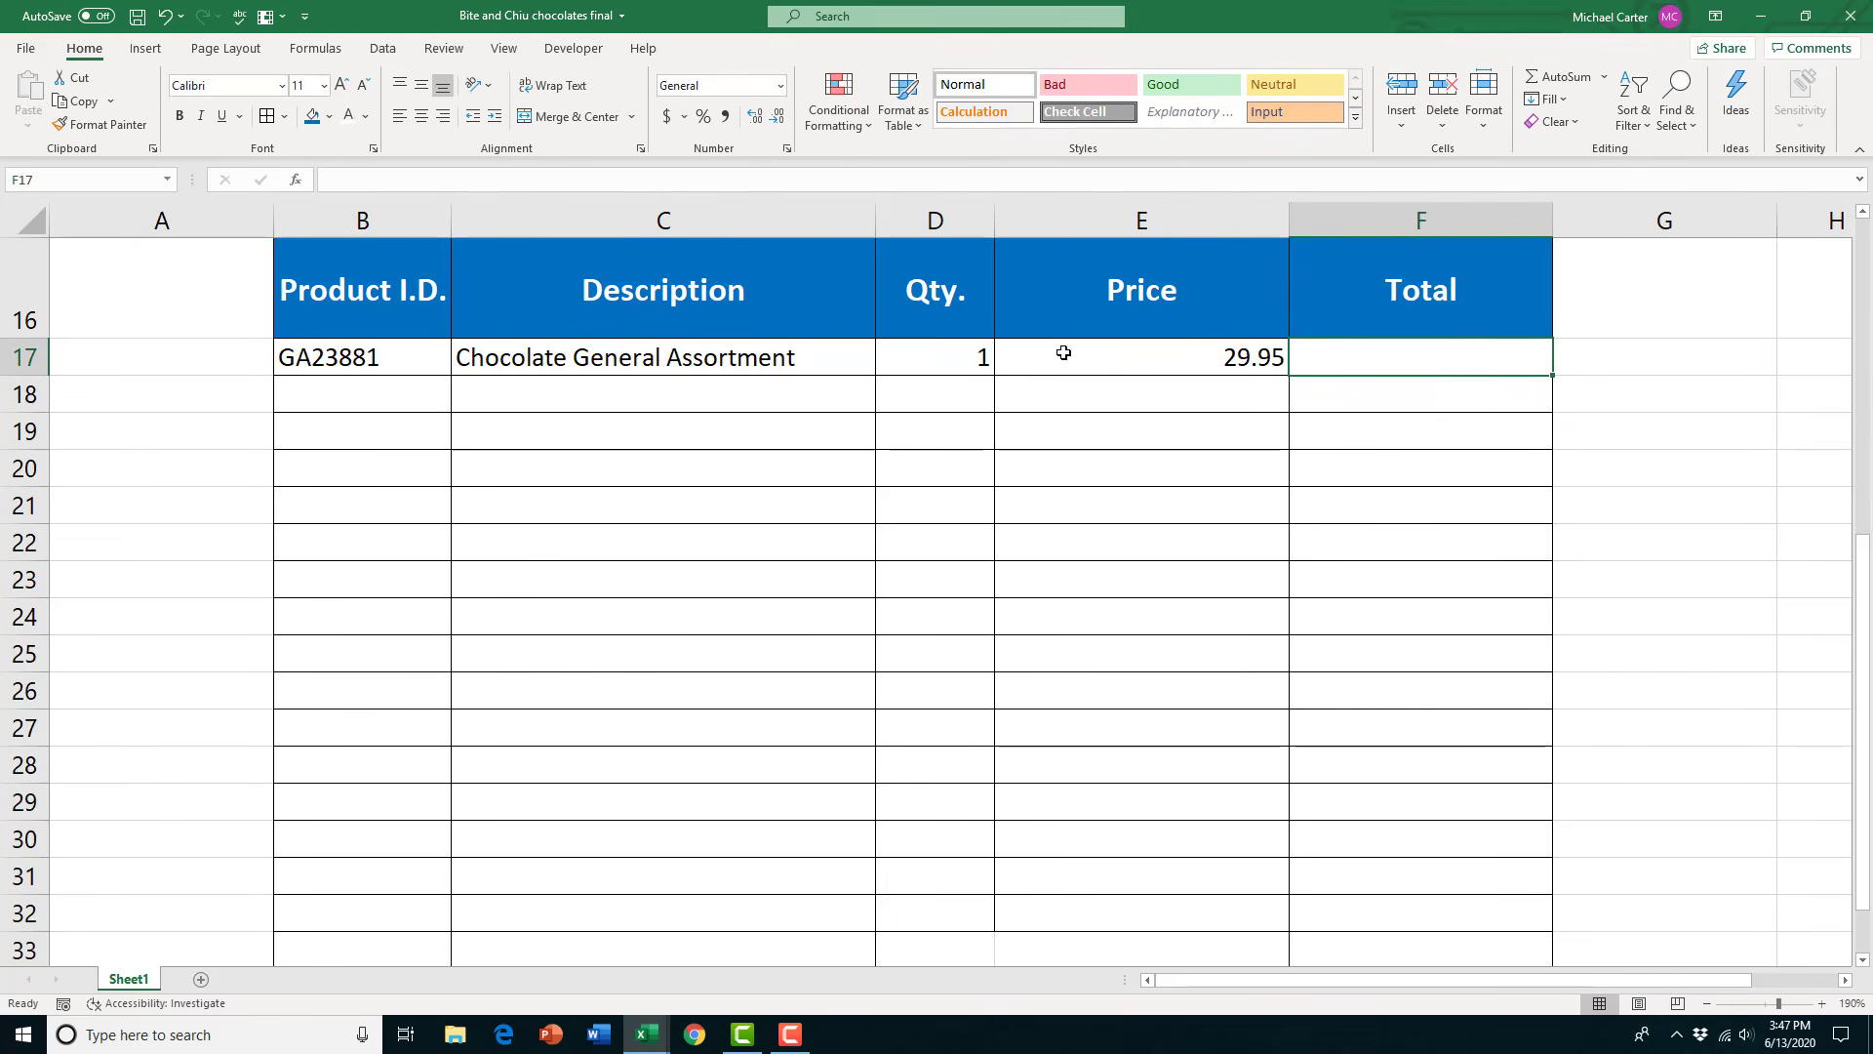
# Fill row 18 with product FM0043, description "Fruit Maxipan Assortment", quantity 3 and price 18.95
pyautogui.click(314, 400)
pyautogui.write('FM0043')
pyautogui.press('Tab')
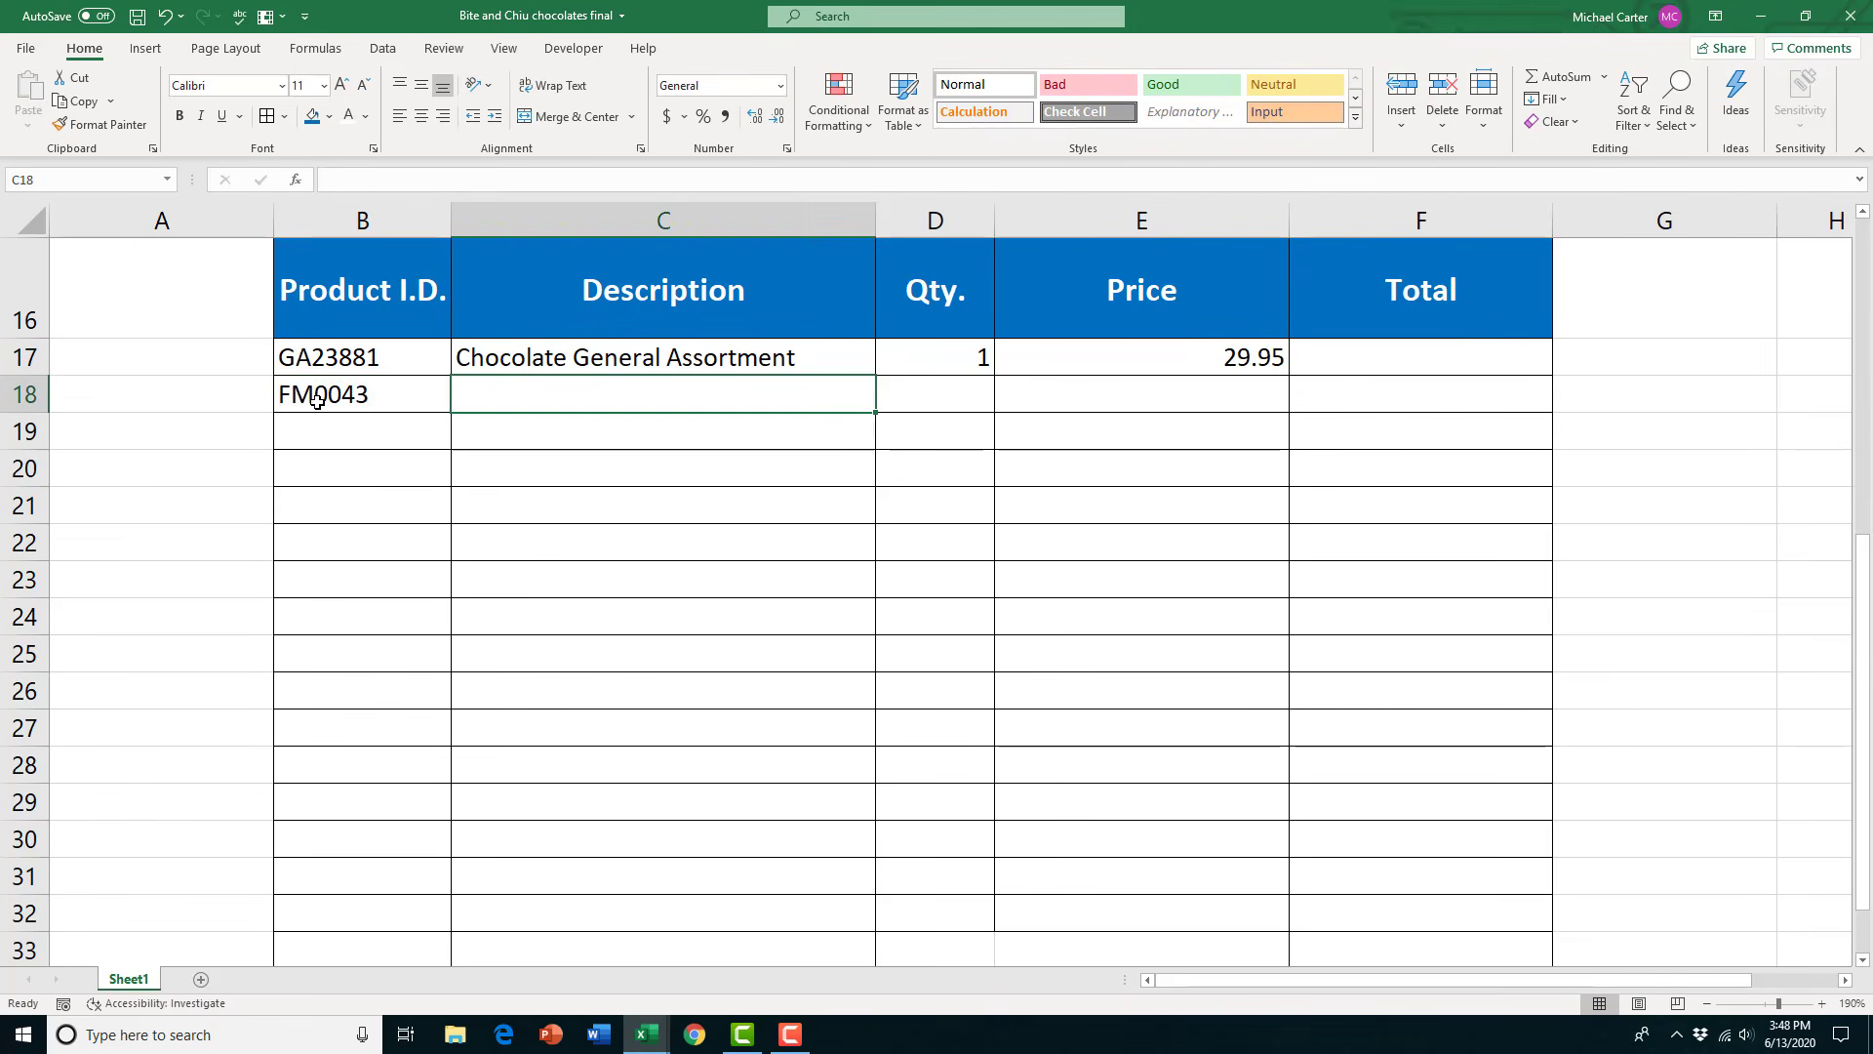
pyautogui.write('Fruit Maxipan')
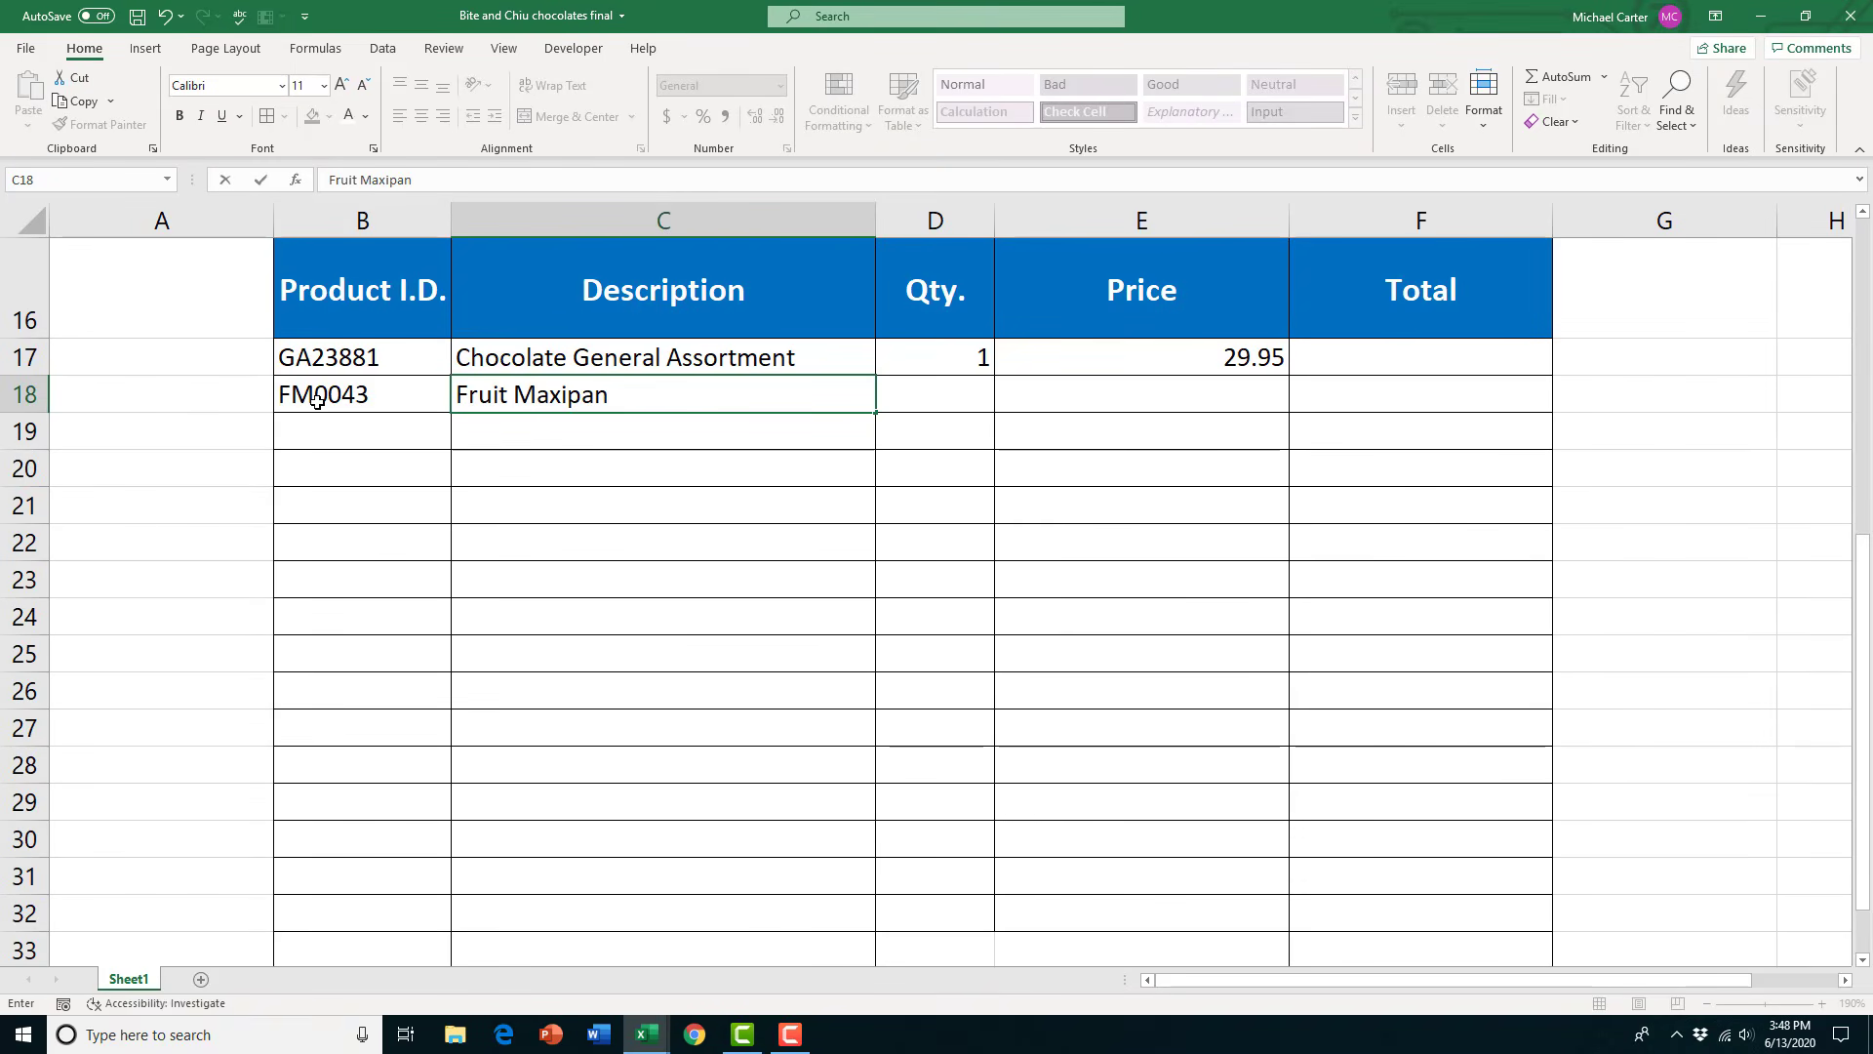
pyautogui.write(' Assortment')
pyautogui.press('Tab')
pyautogui.write('3')
pyautogui.press('Tab')
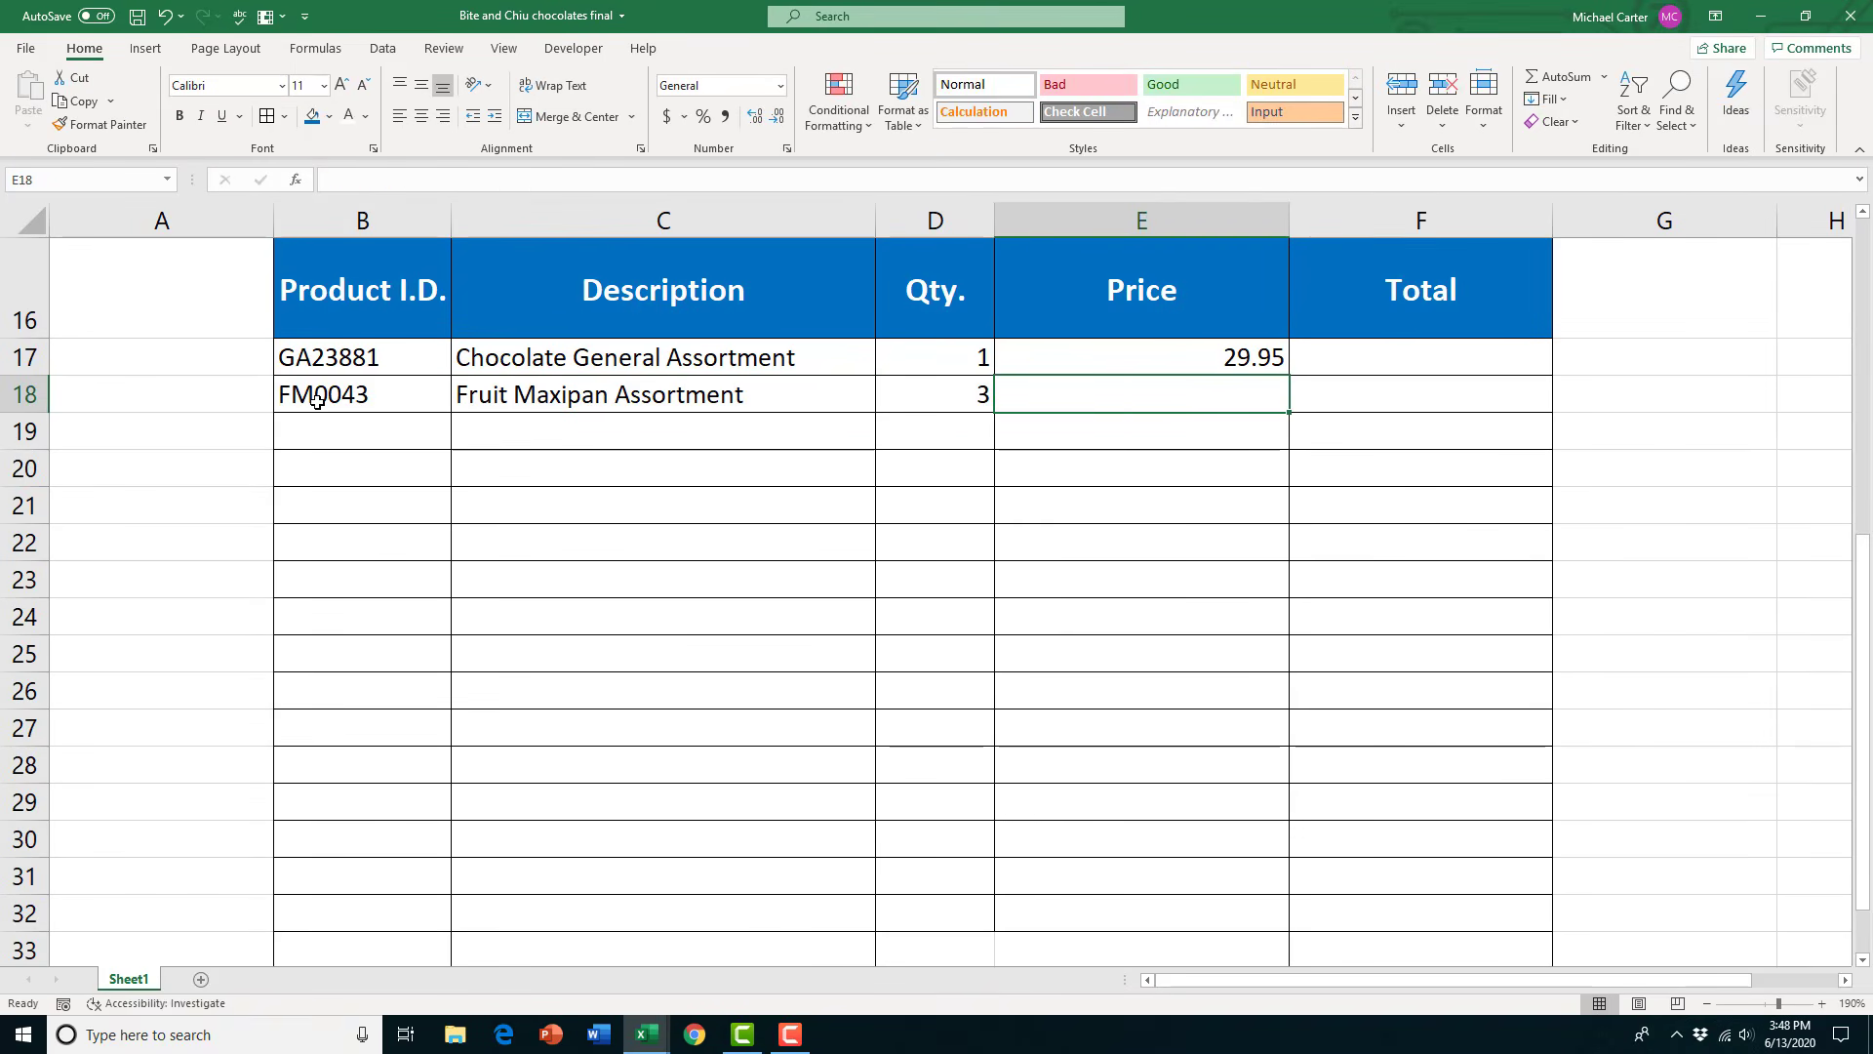
pyautogui.write('18.95')
pyautogui.press('Return')
# Fill row 19 with product WW7881, description "Wrapped Chocolate", quantity 2 and price 8.95
pyautogui.write('WW7881')
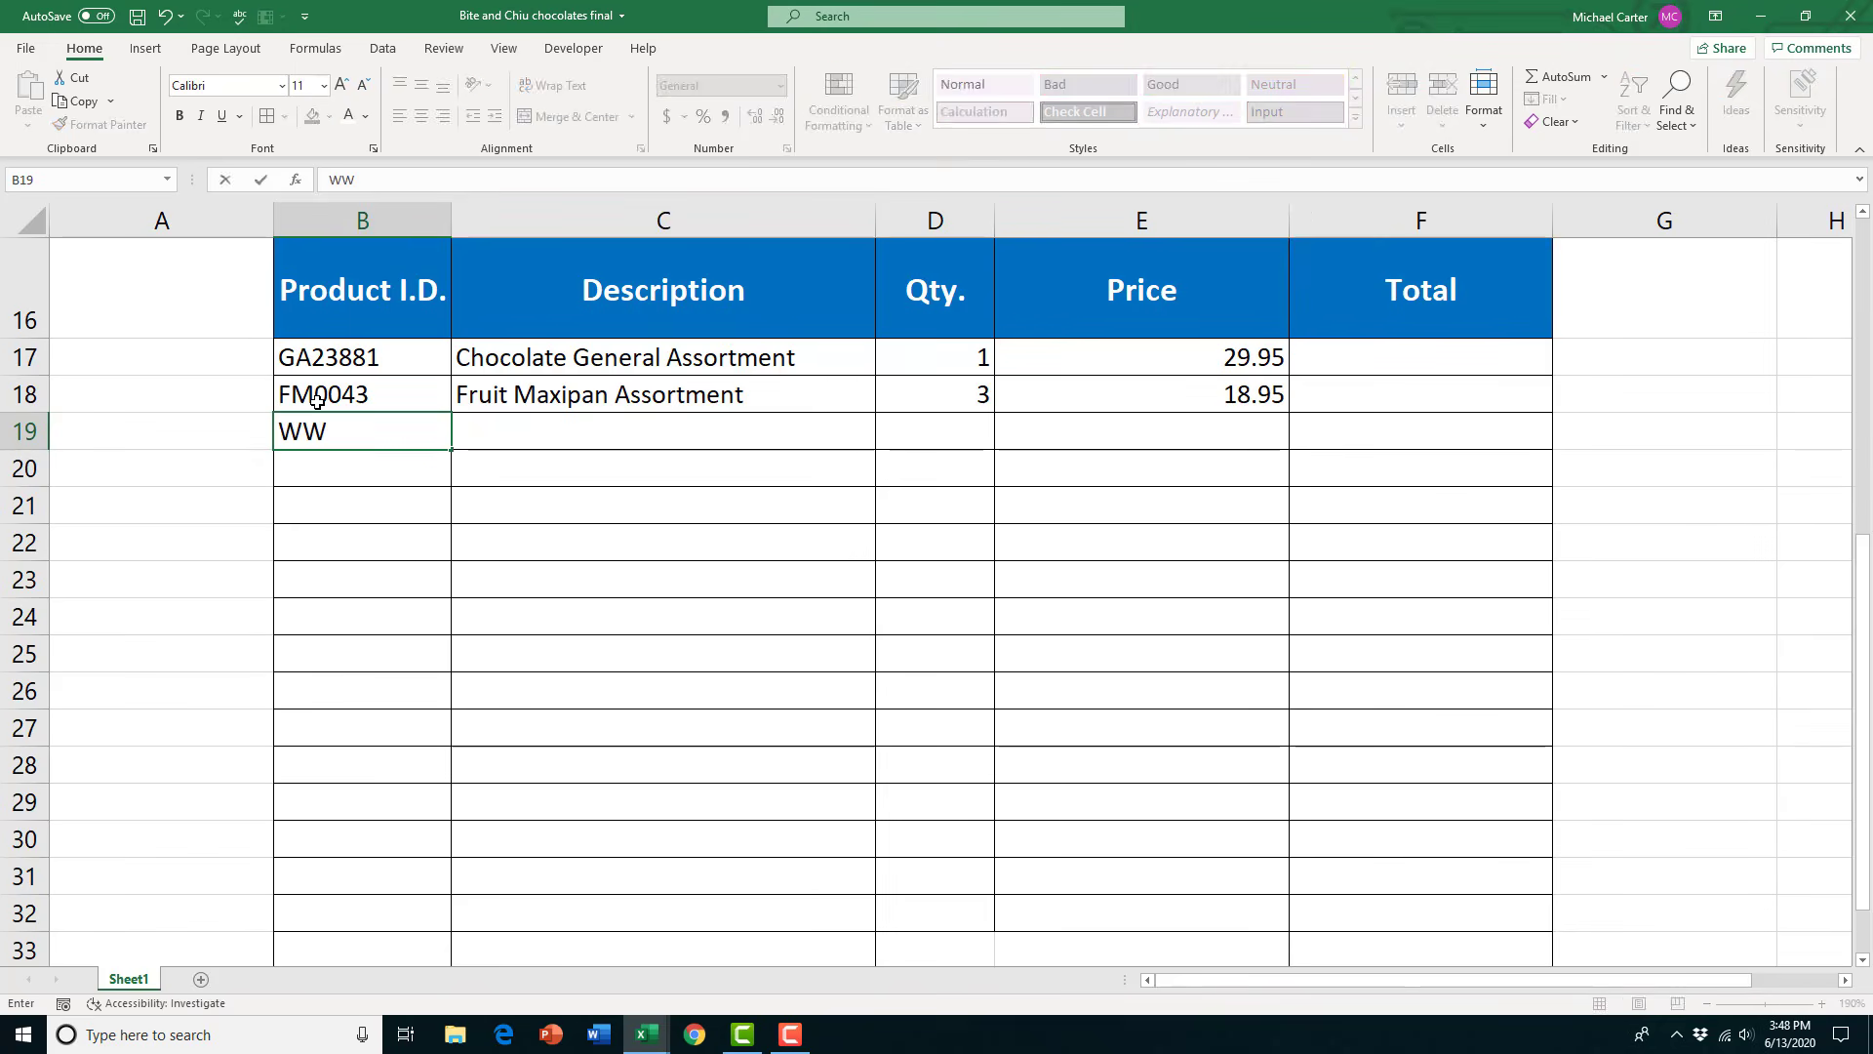
pyautogui.press('Tab')
pyautogui.write('Wrapped Chocolate')
pyautogui.press('Tab')
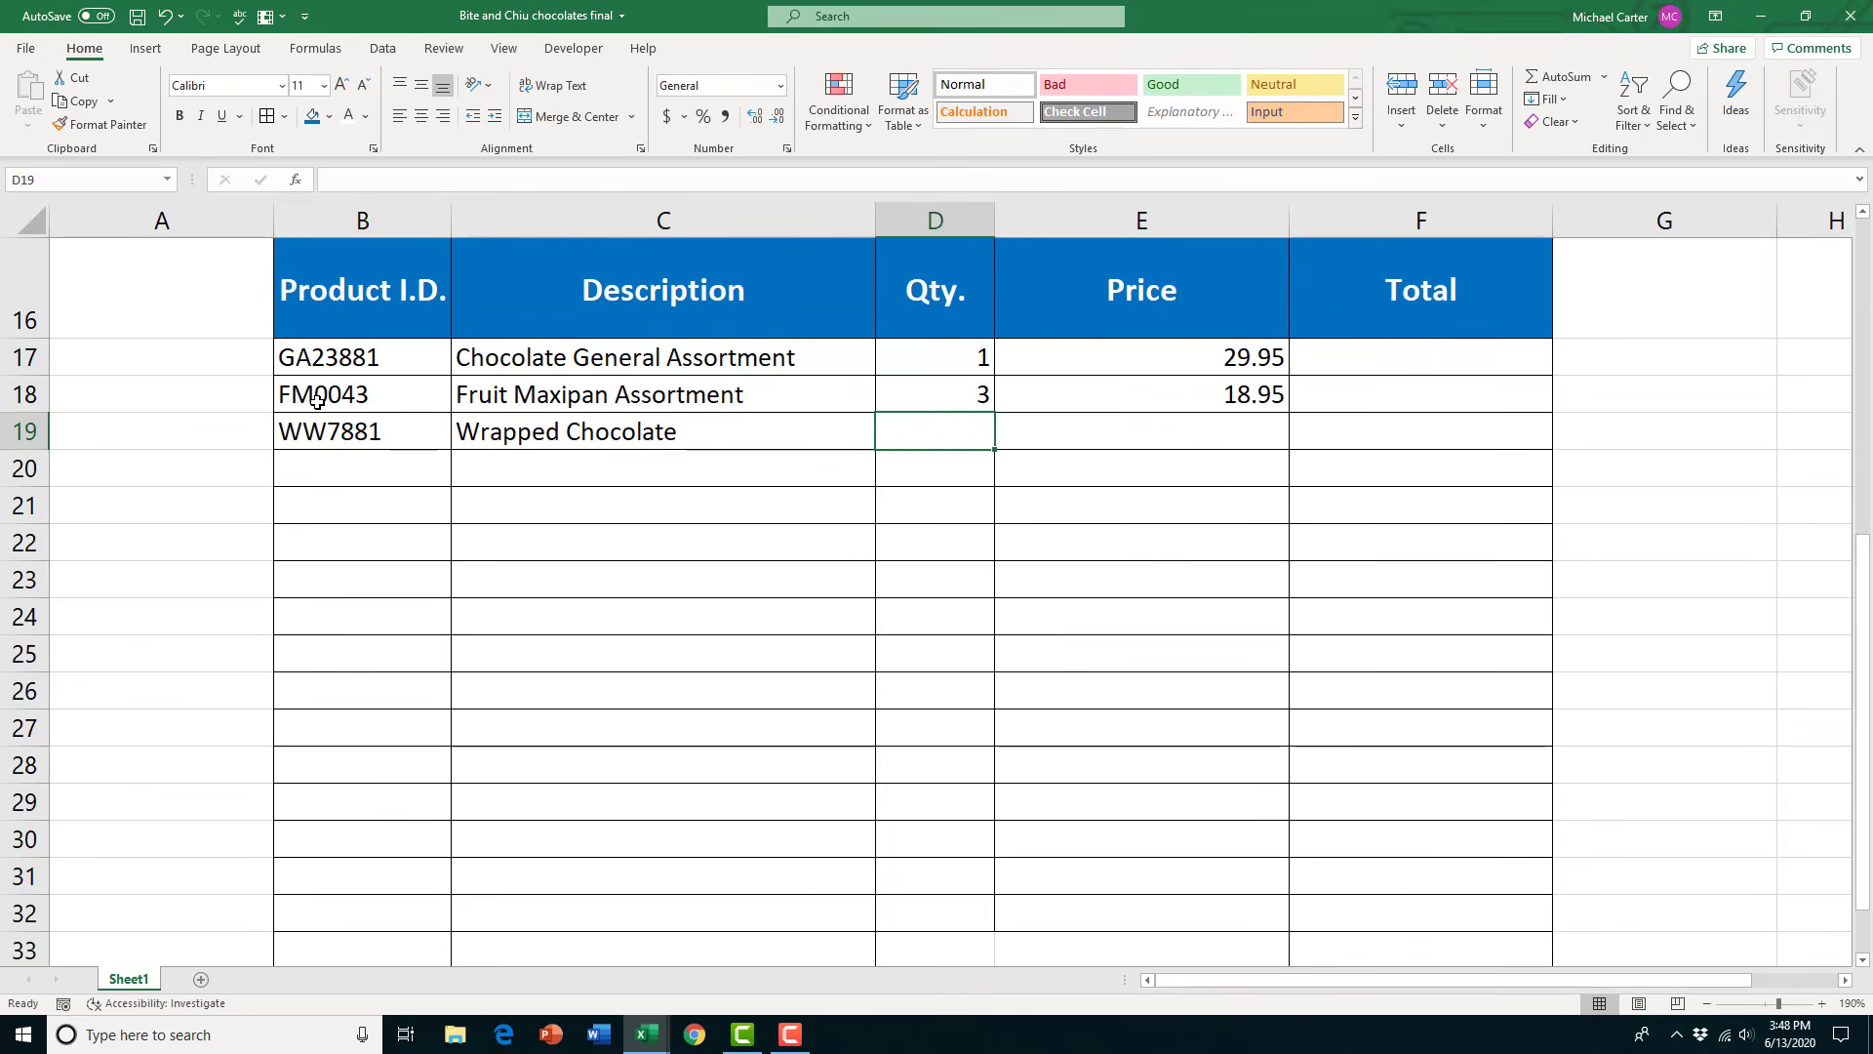
pyautogui.write('2')
pyautogui.press('Tab')
pyautogui.write('8.95')
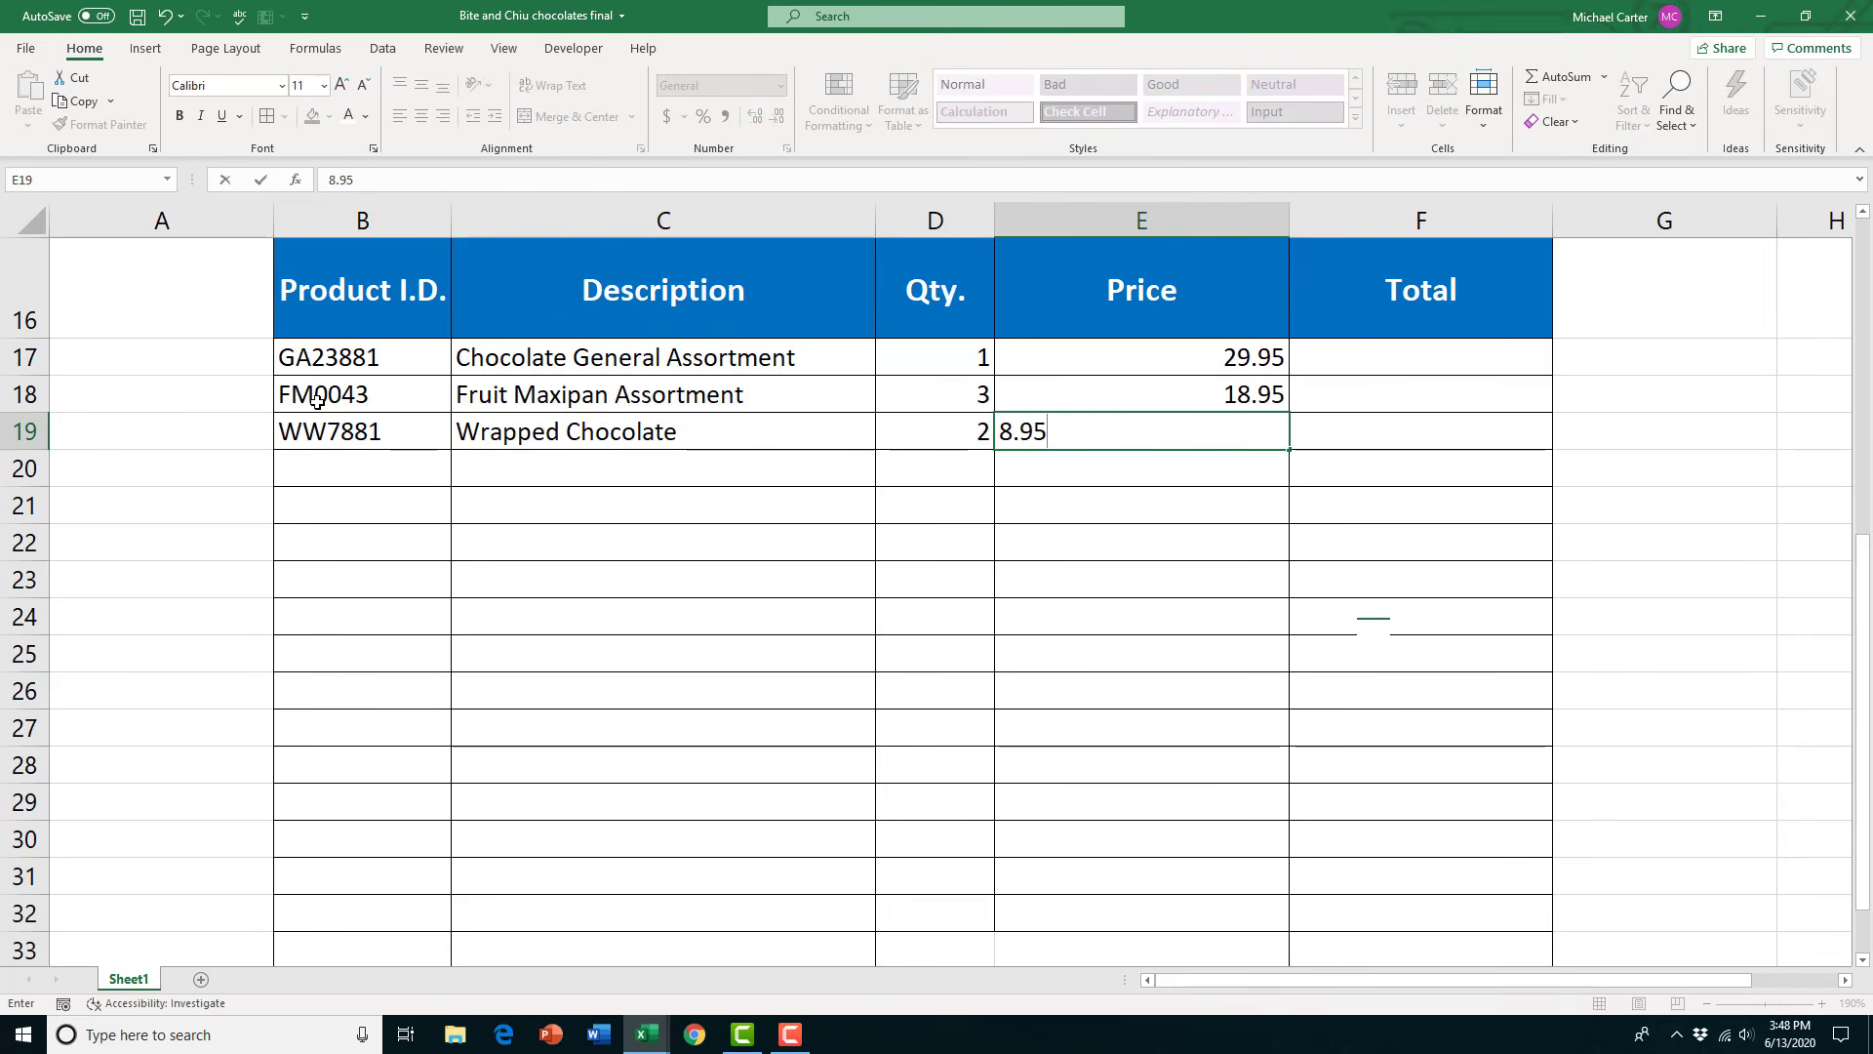
pyautogui.press('Tab')
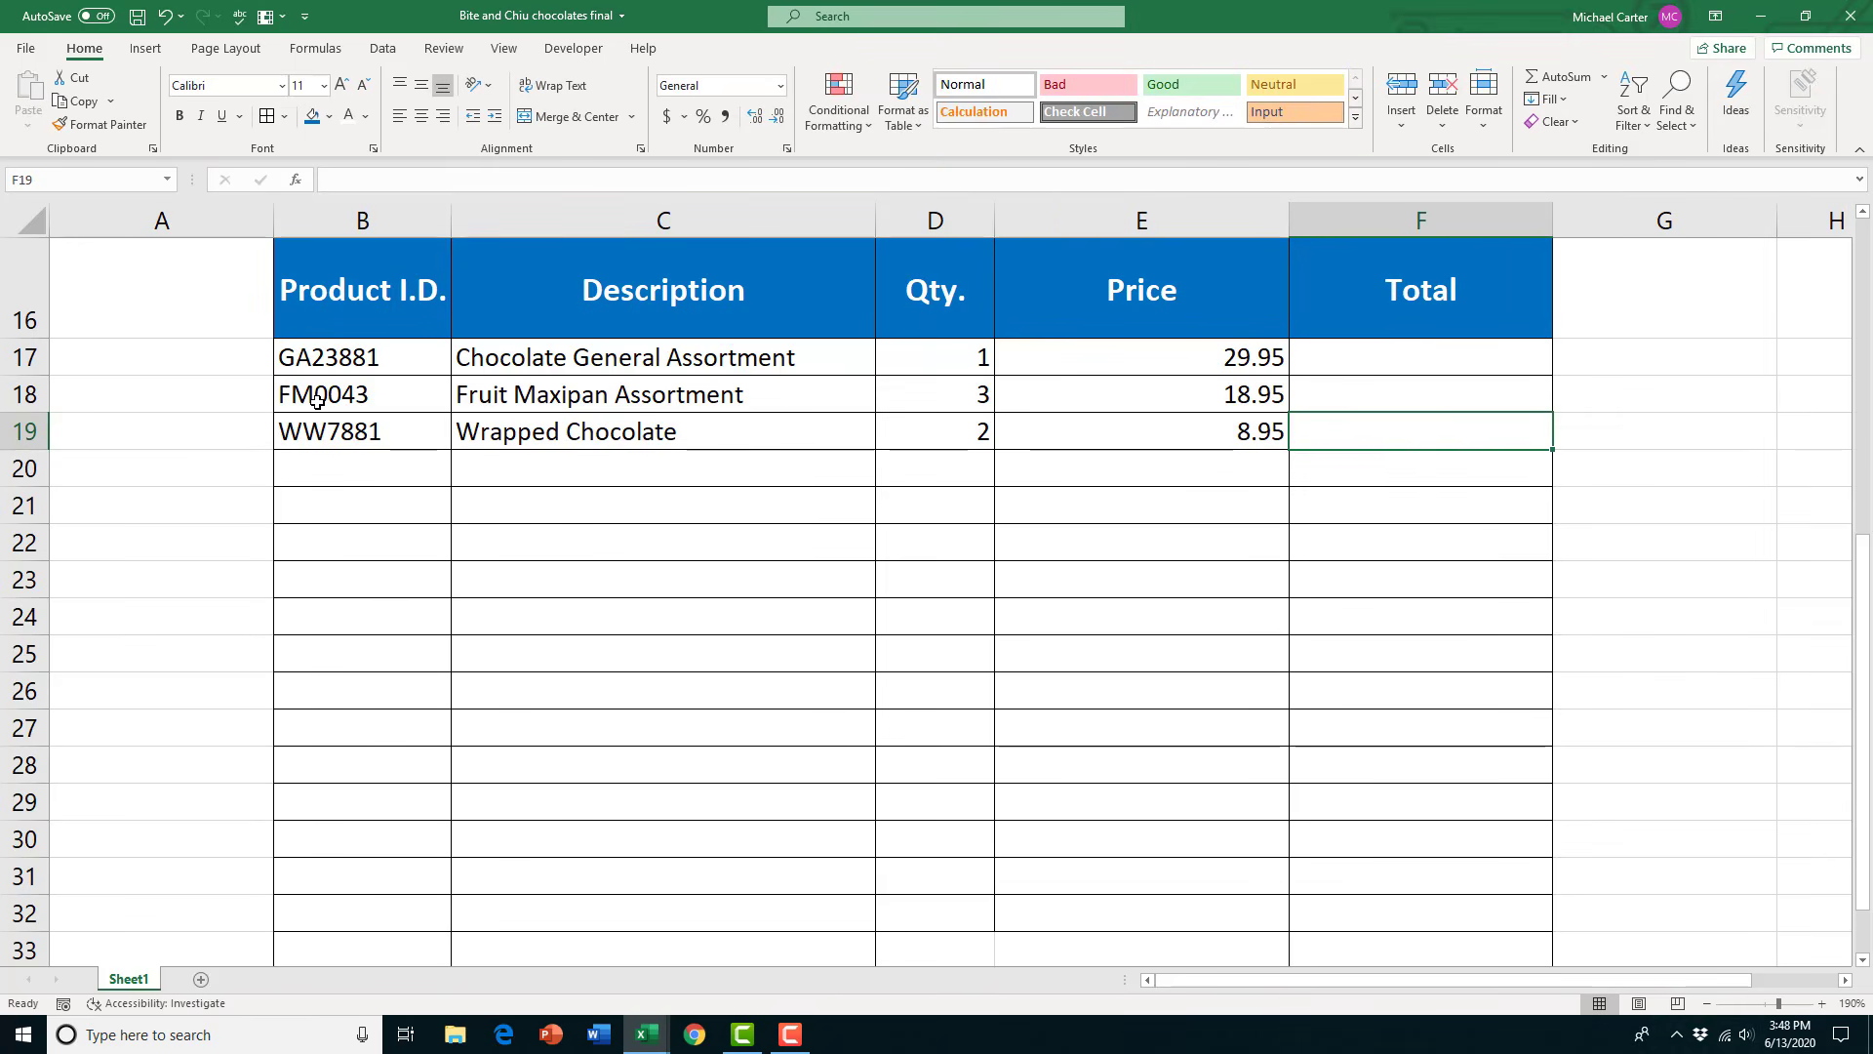
# Format the Price cells E17:E32 as Currency
pyautogui.moveTo(1153, 361); pyautogui.dragTo(1151, 737)
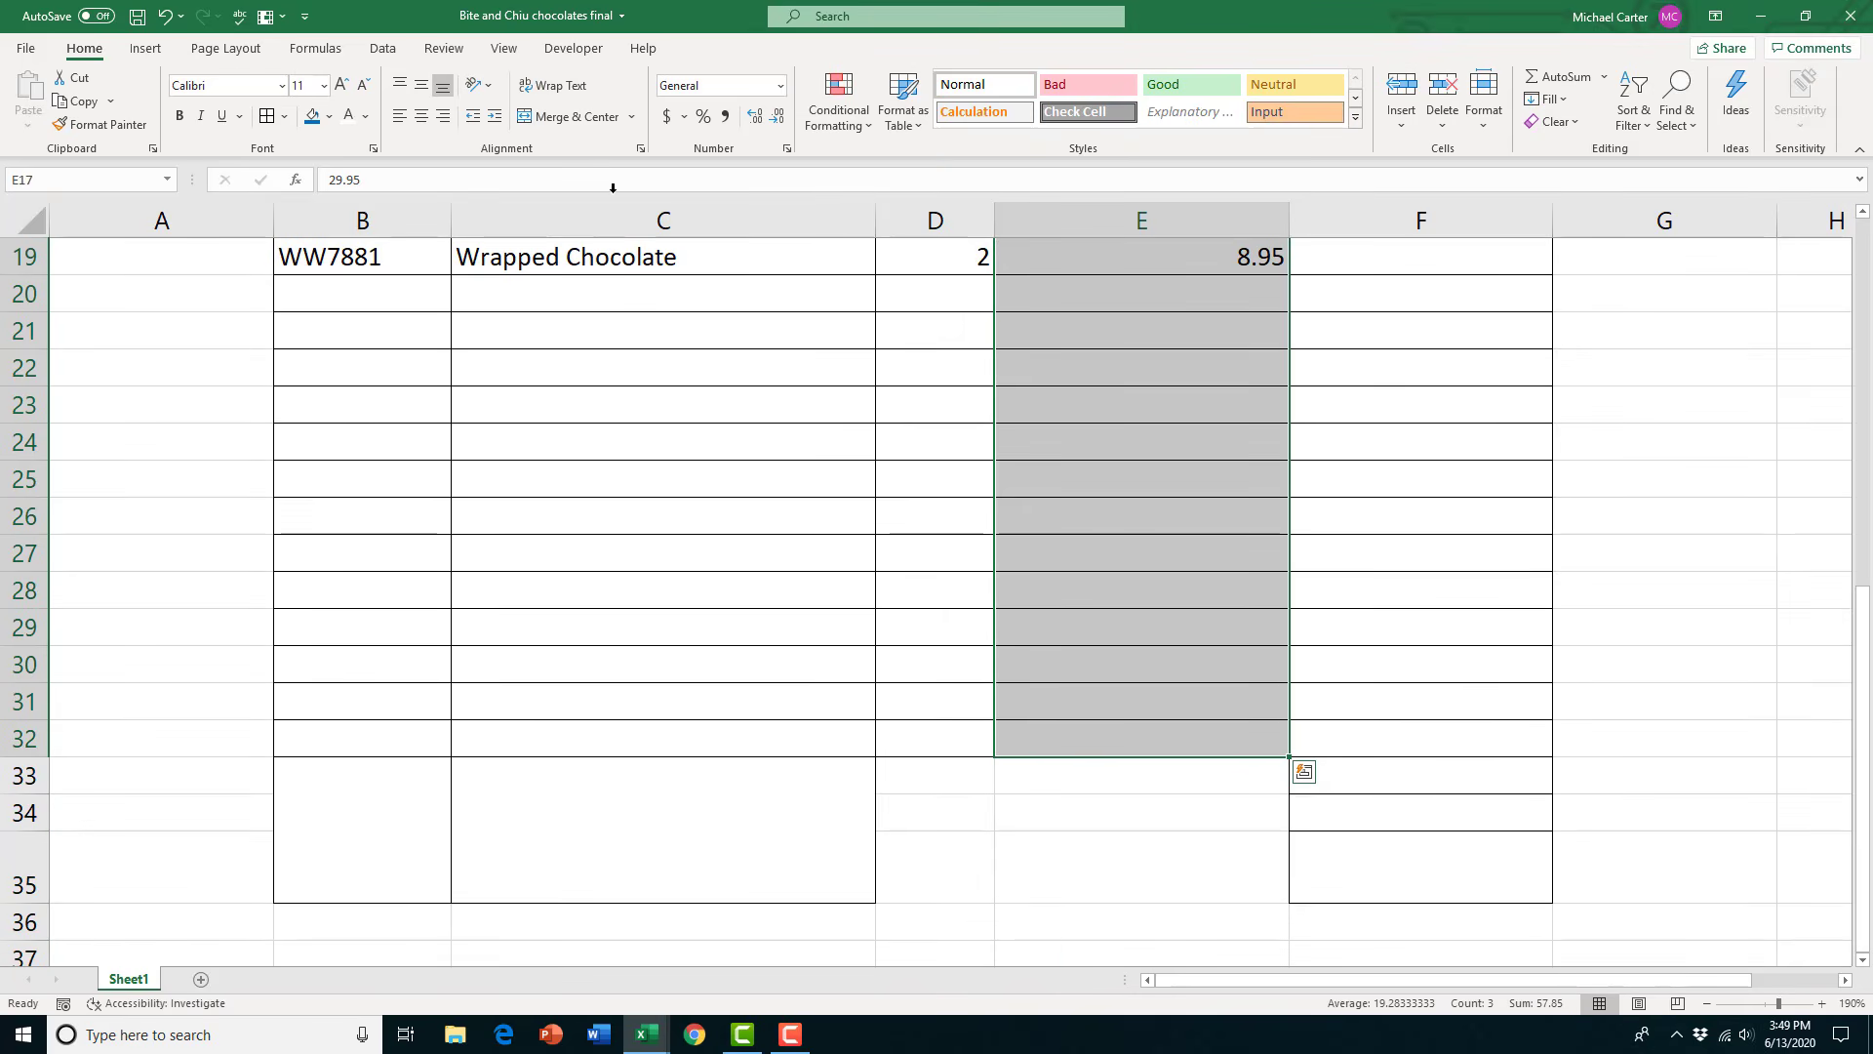
pyautogui.click(685, 119)
pyautogui.click(685, 119)
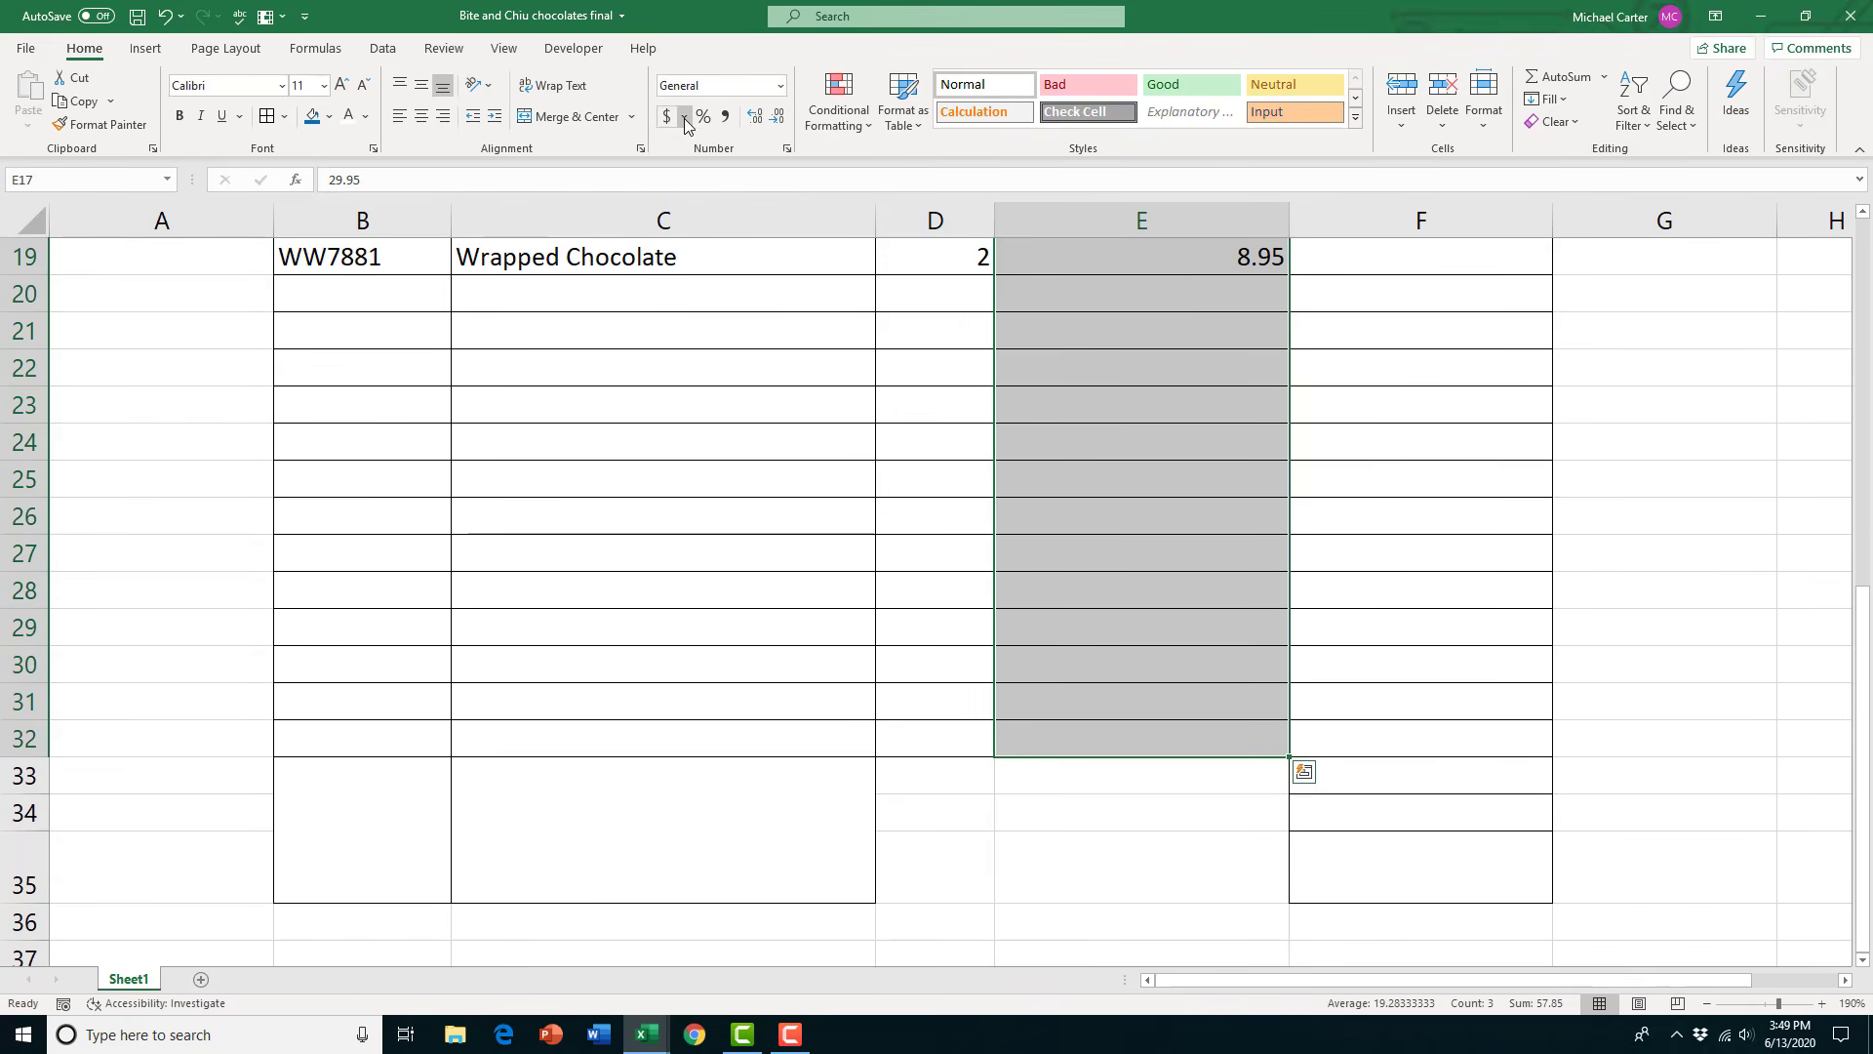
pyautogui.click(780, 86)
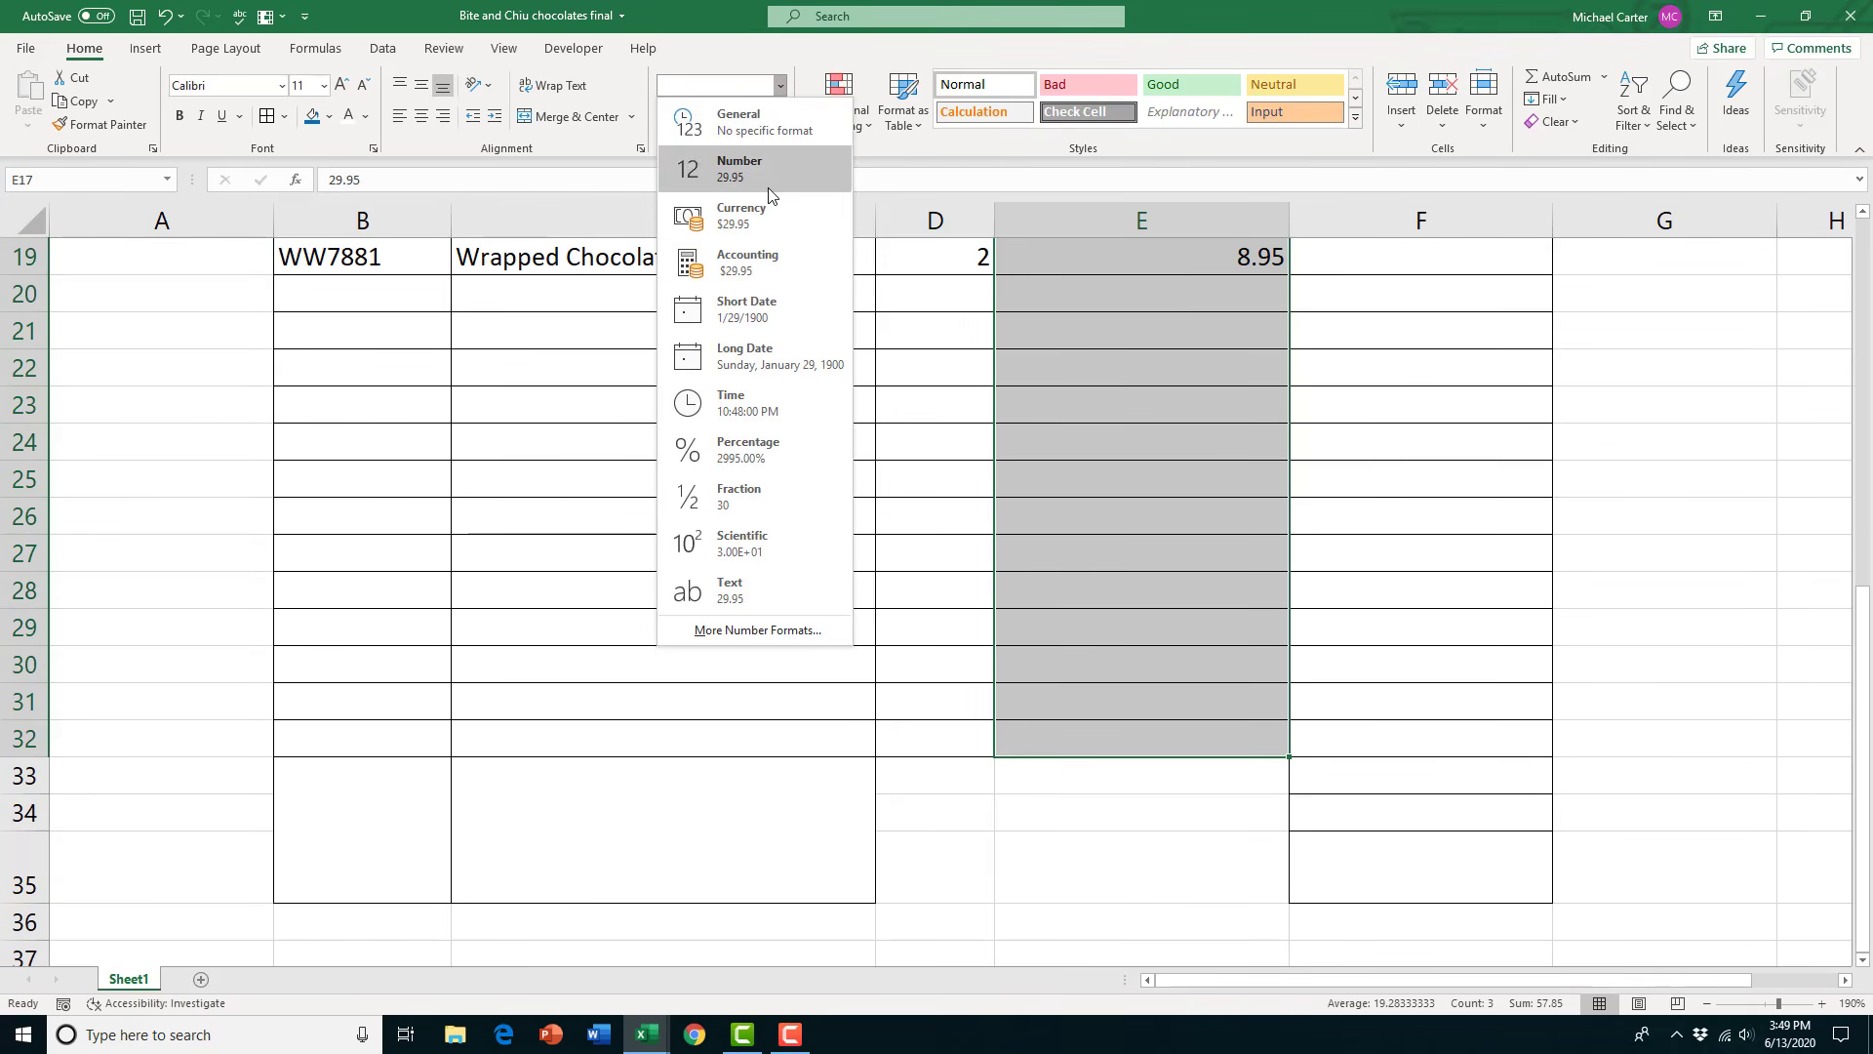
pyautogui.click(765, 228)
# Apply the Accounting number format to the Total column cells F17:F35
pyautogui.scroll(2, 765, 232)
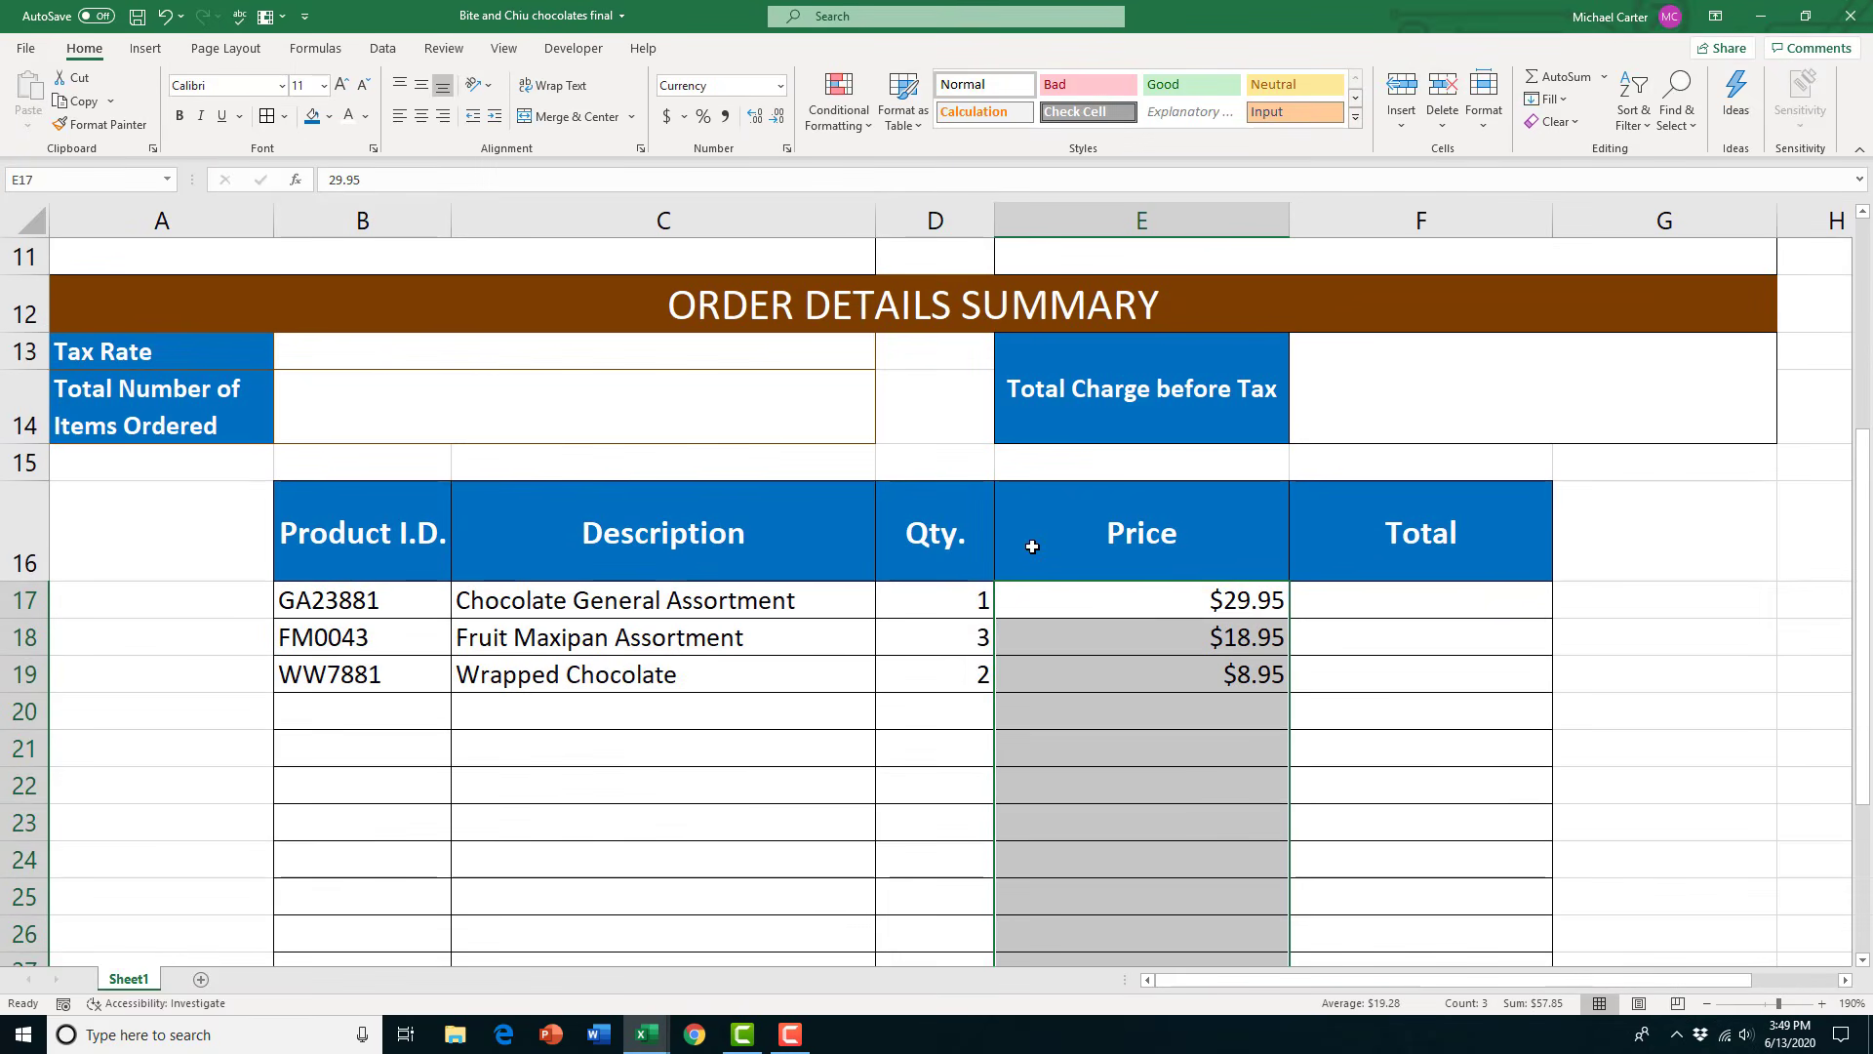
pyautogui.click(1366, 636)
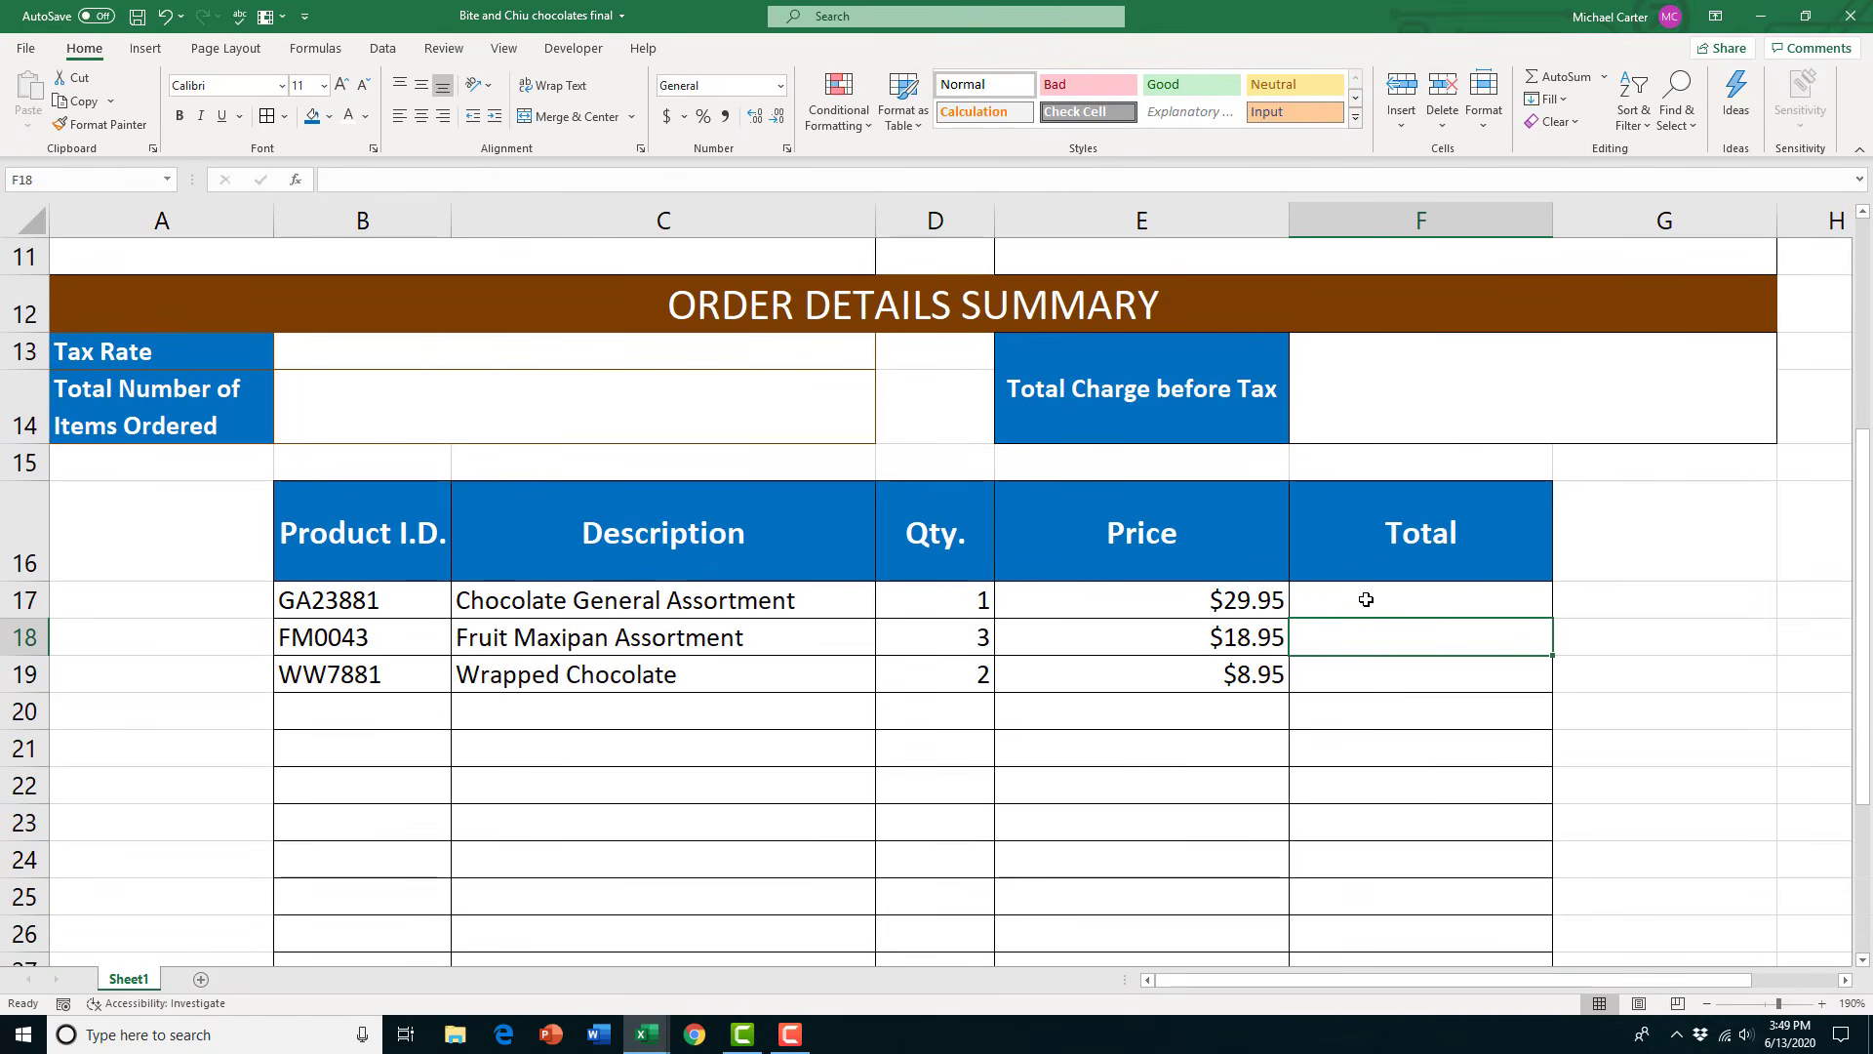
pyautogui.moveTo(1363, 598); pyautogui.dragTo(1406, 855)
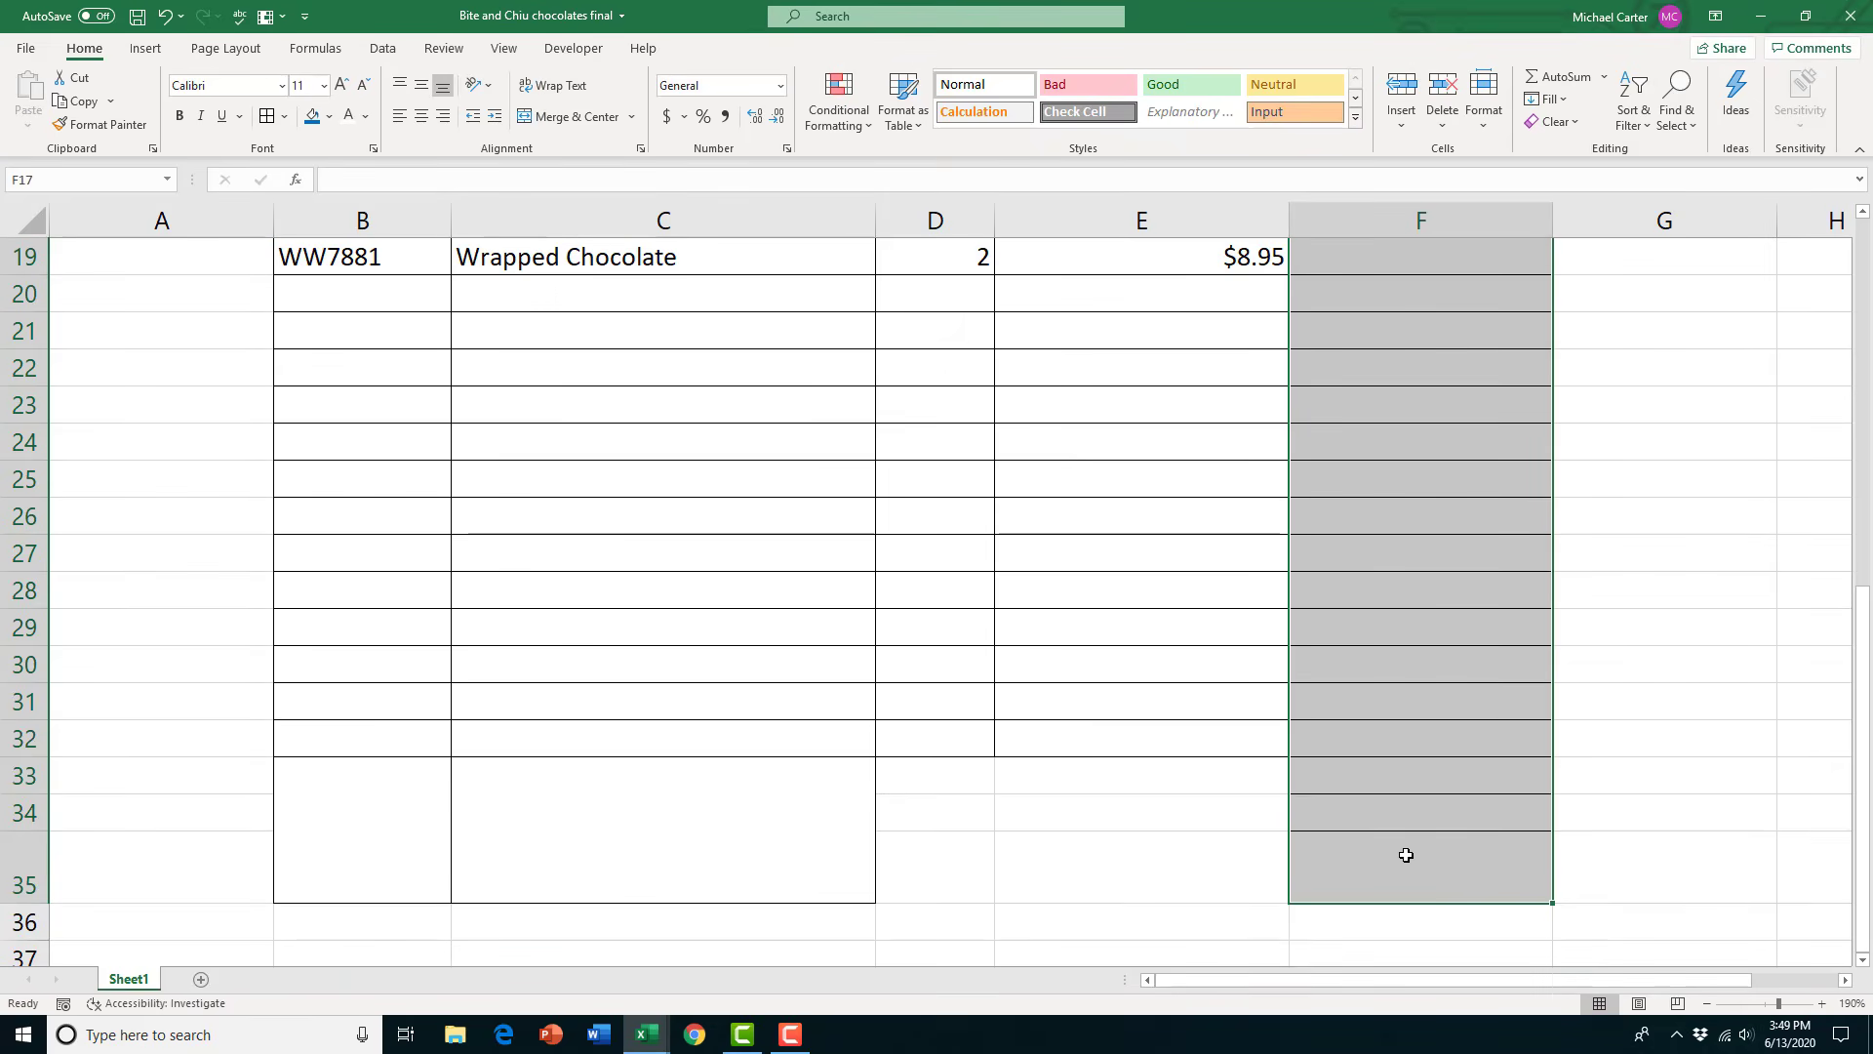
pyautogui.click(666, 116)
# Enter the formula =E17*D17 in F17 to multiply the first product's price by its quantity
pyautogui.scroll(3, 874, 382)
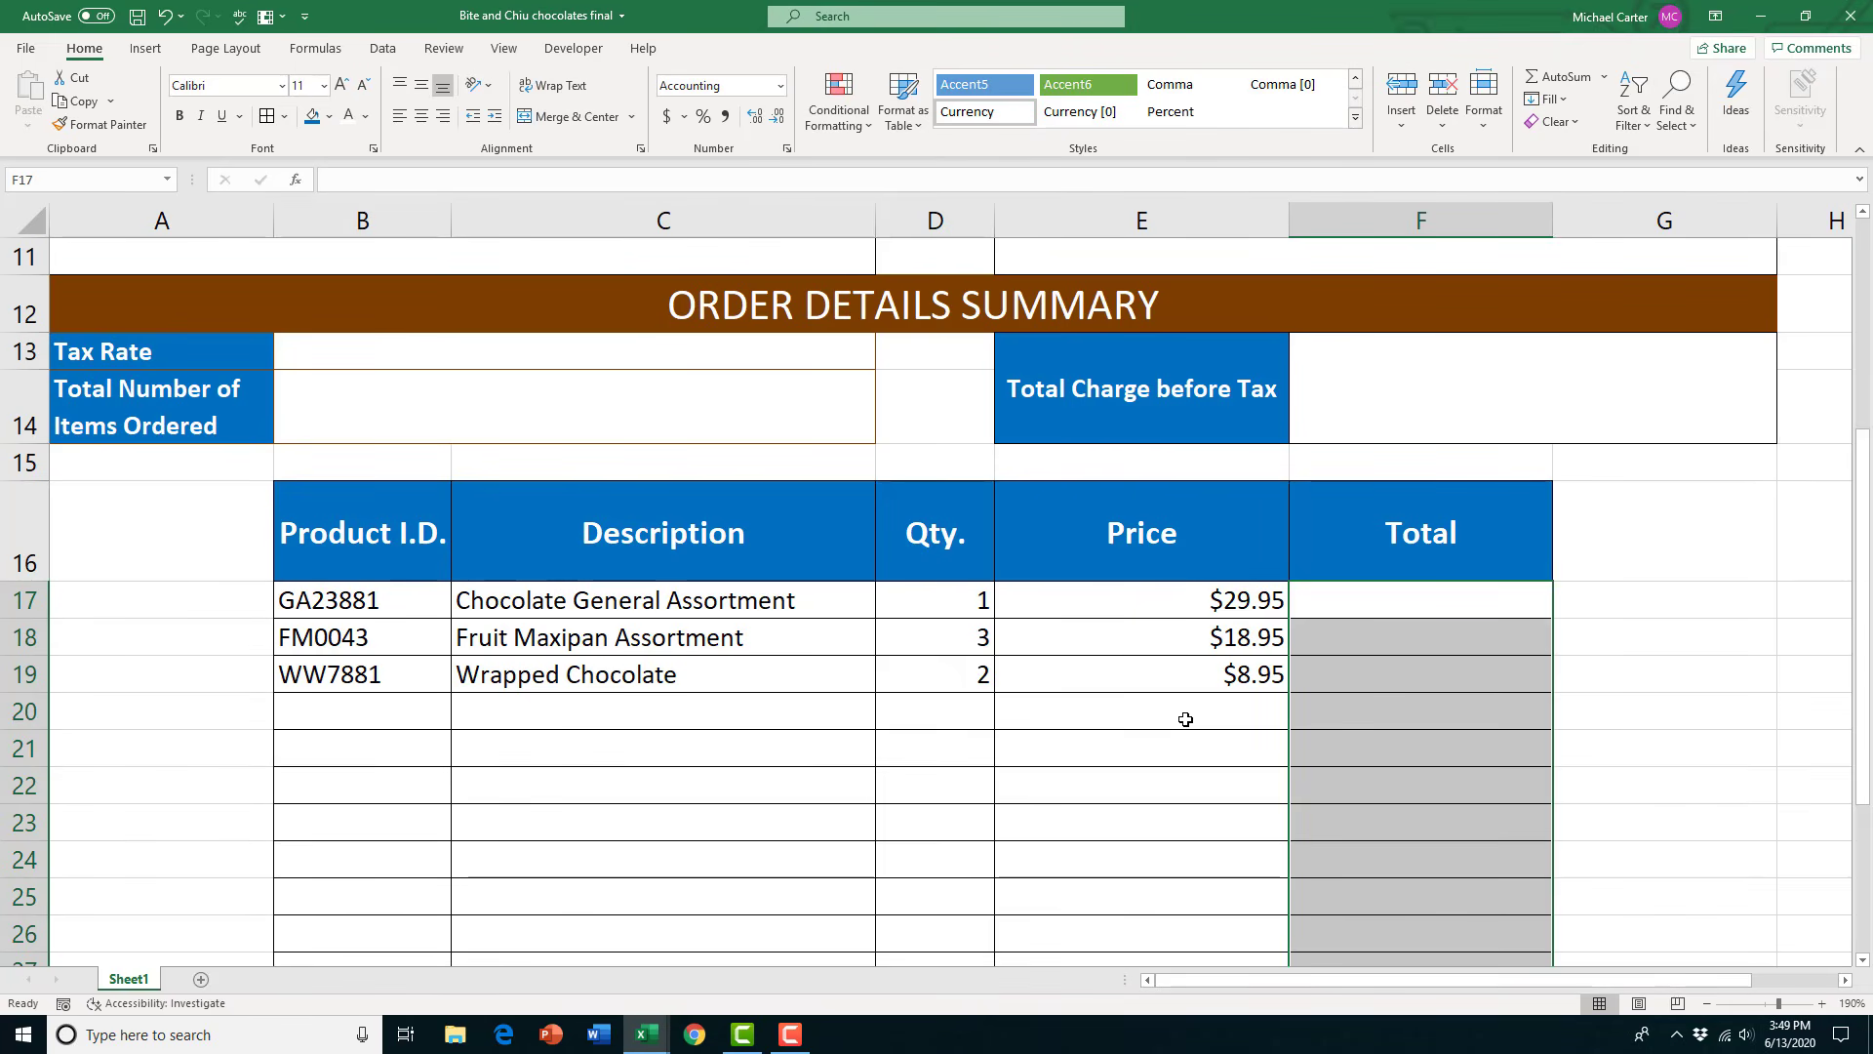
pyautogui.scroll(-1, 1186, 719)
pyautogui.click(1362, 509)
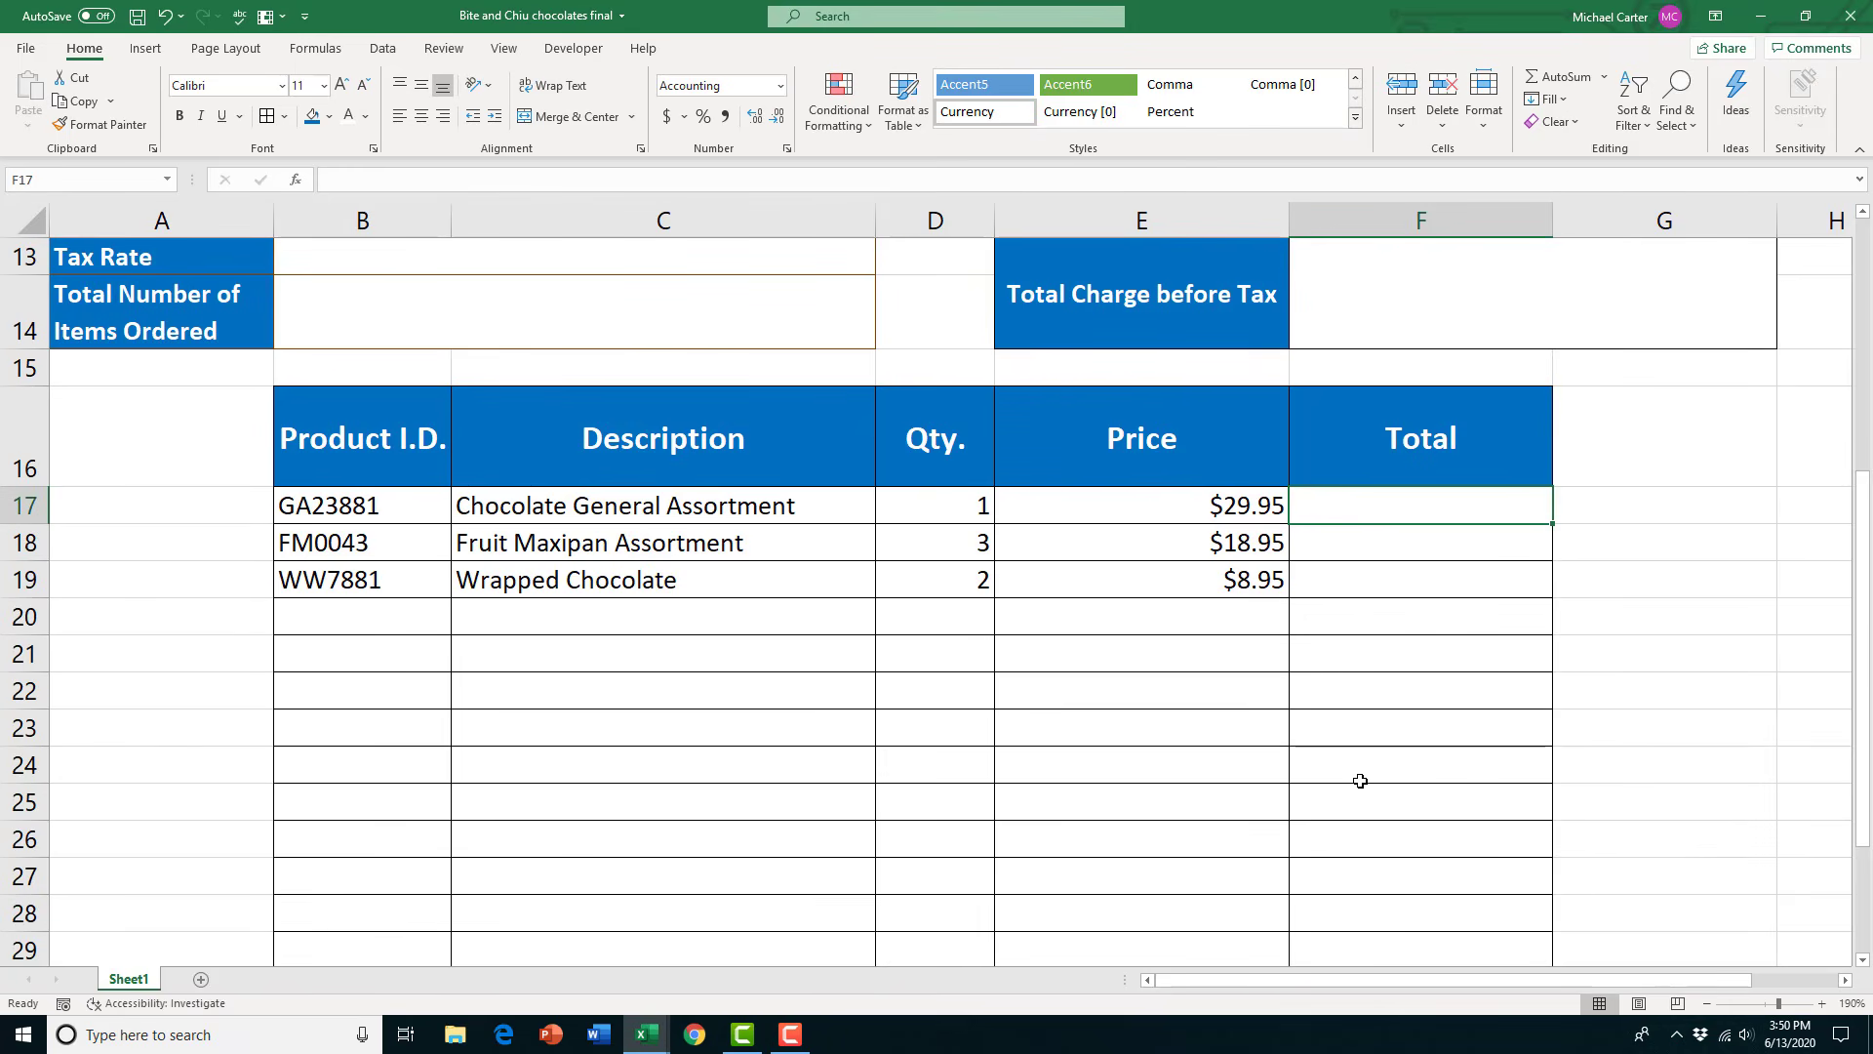
pyautogui.write('=')
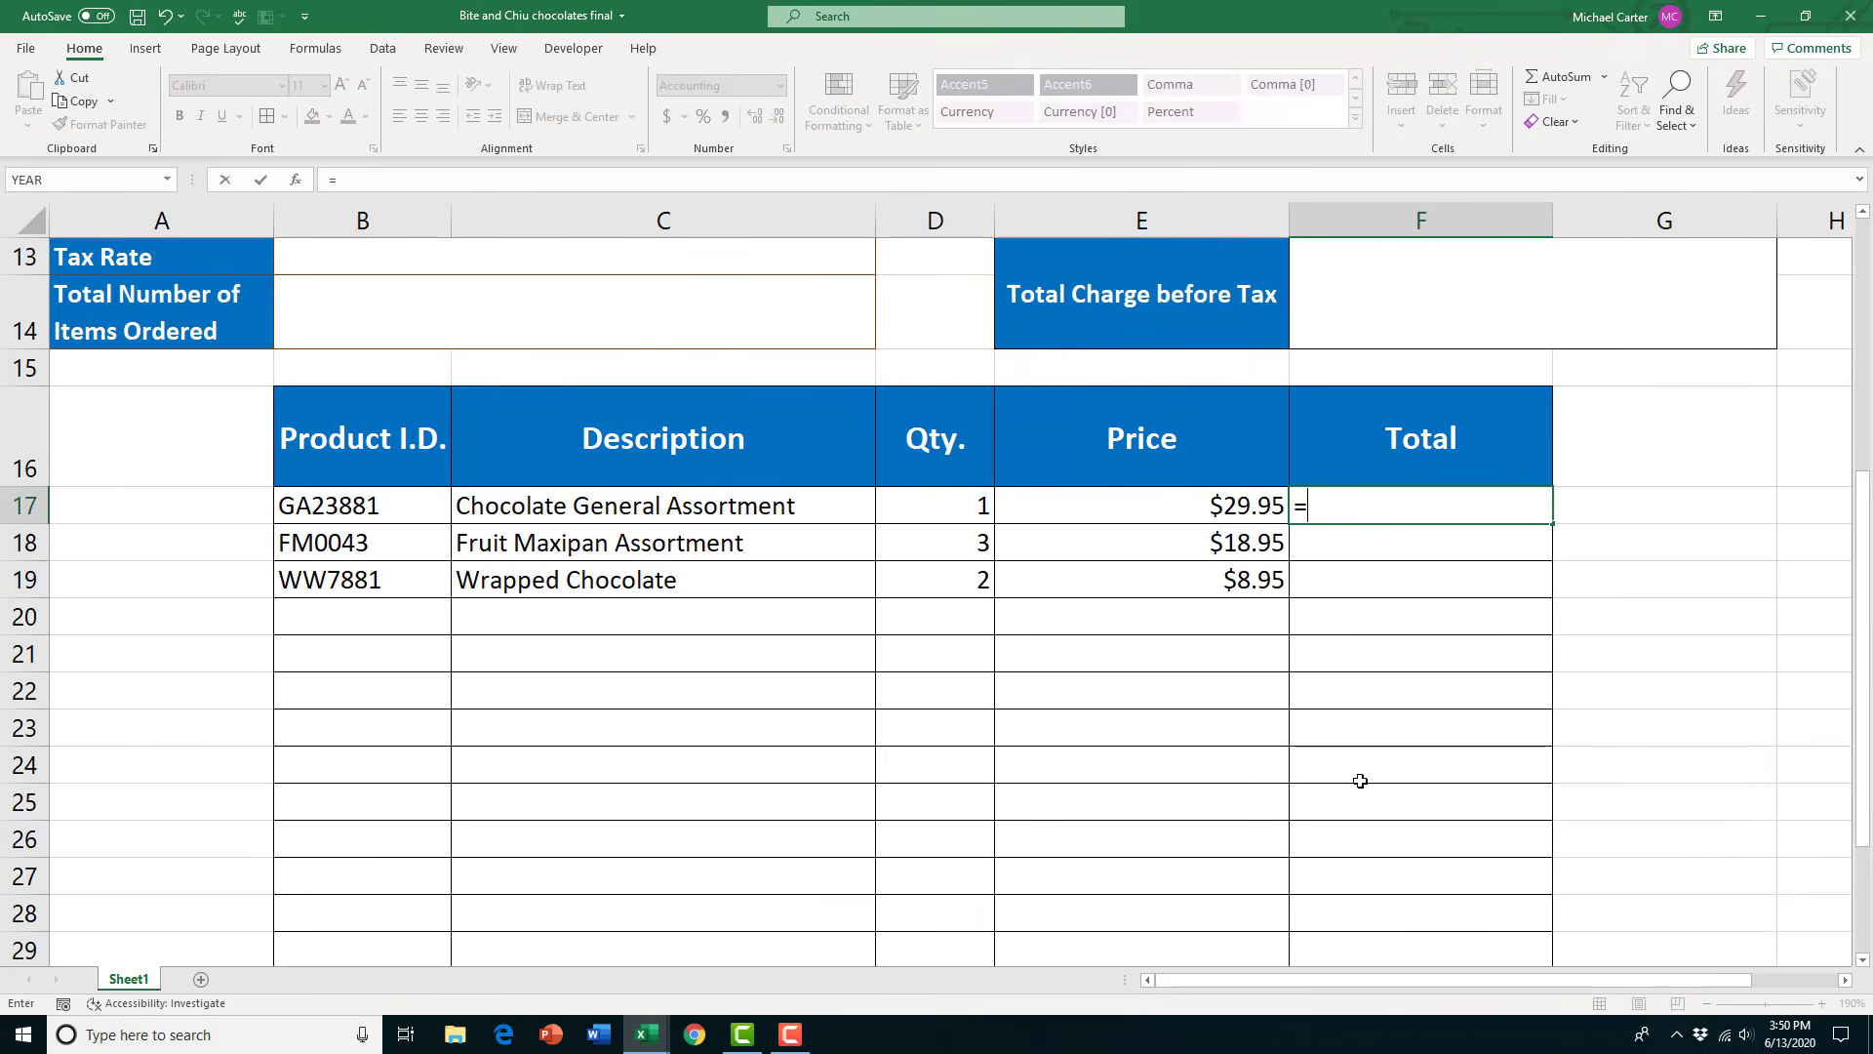
pyautogui.click(1152, 506)
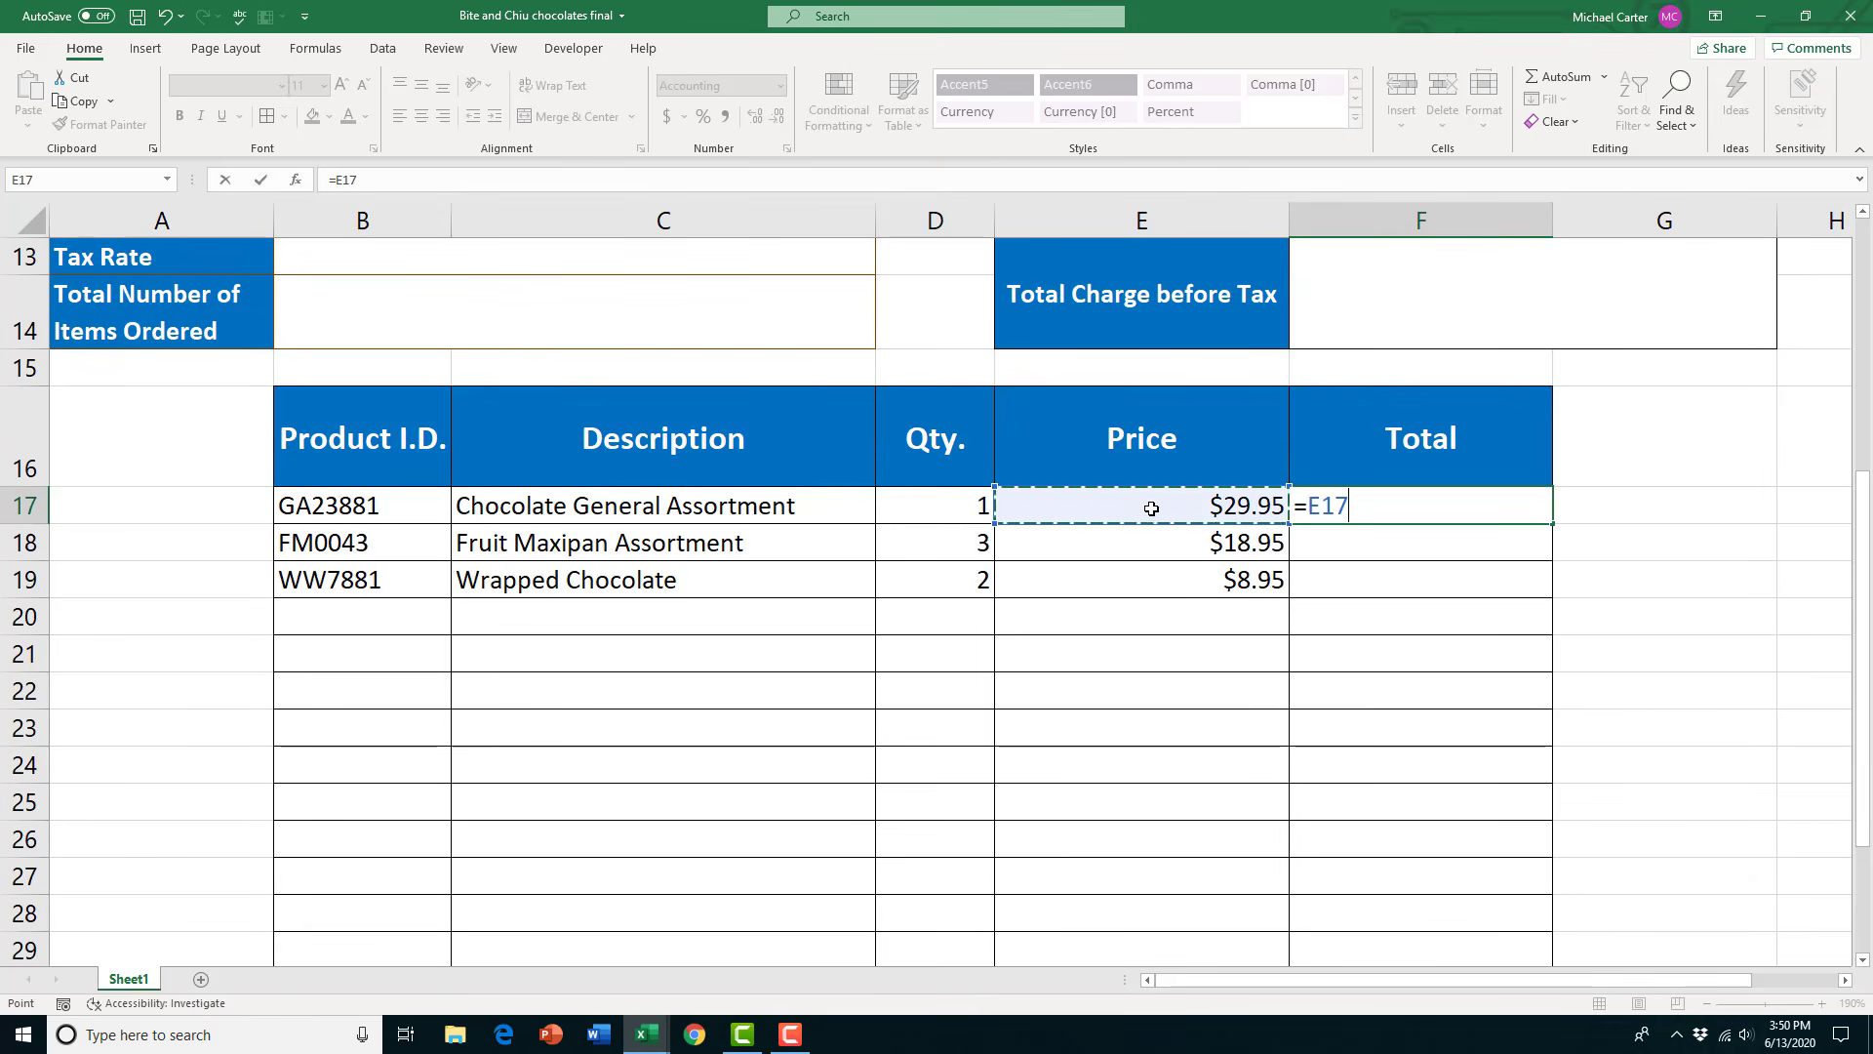
pyautogui.write('*')
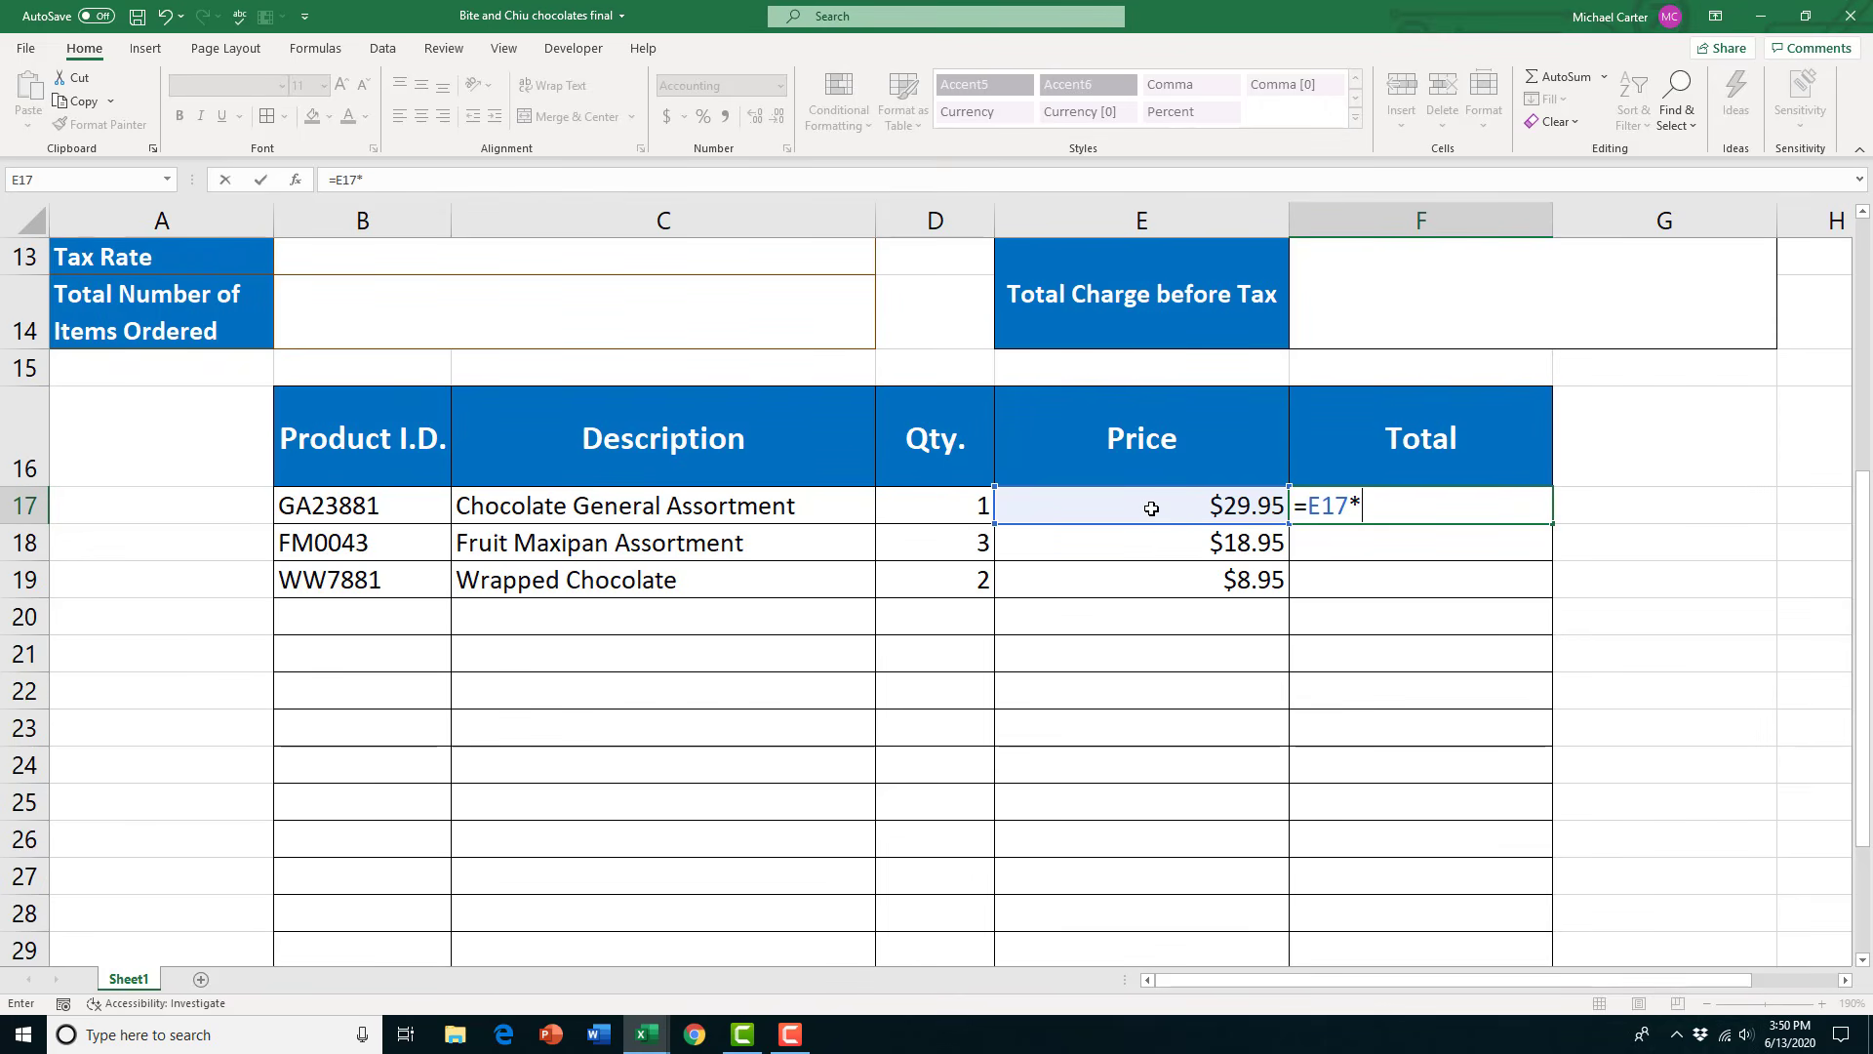
pyautogui.click(920, 502)
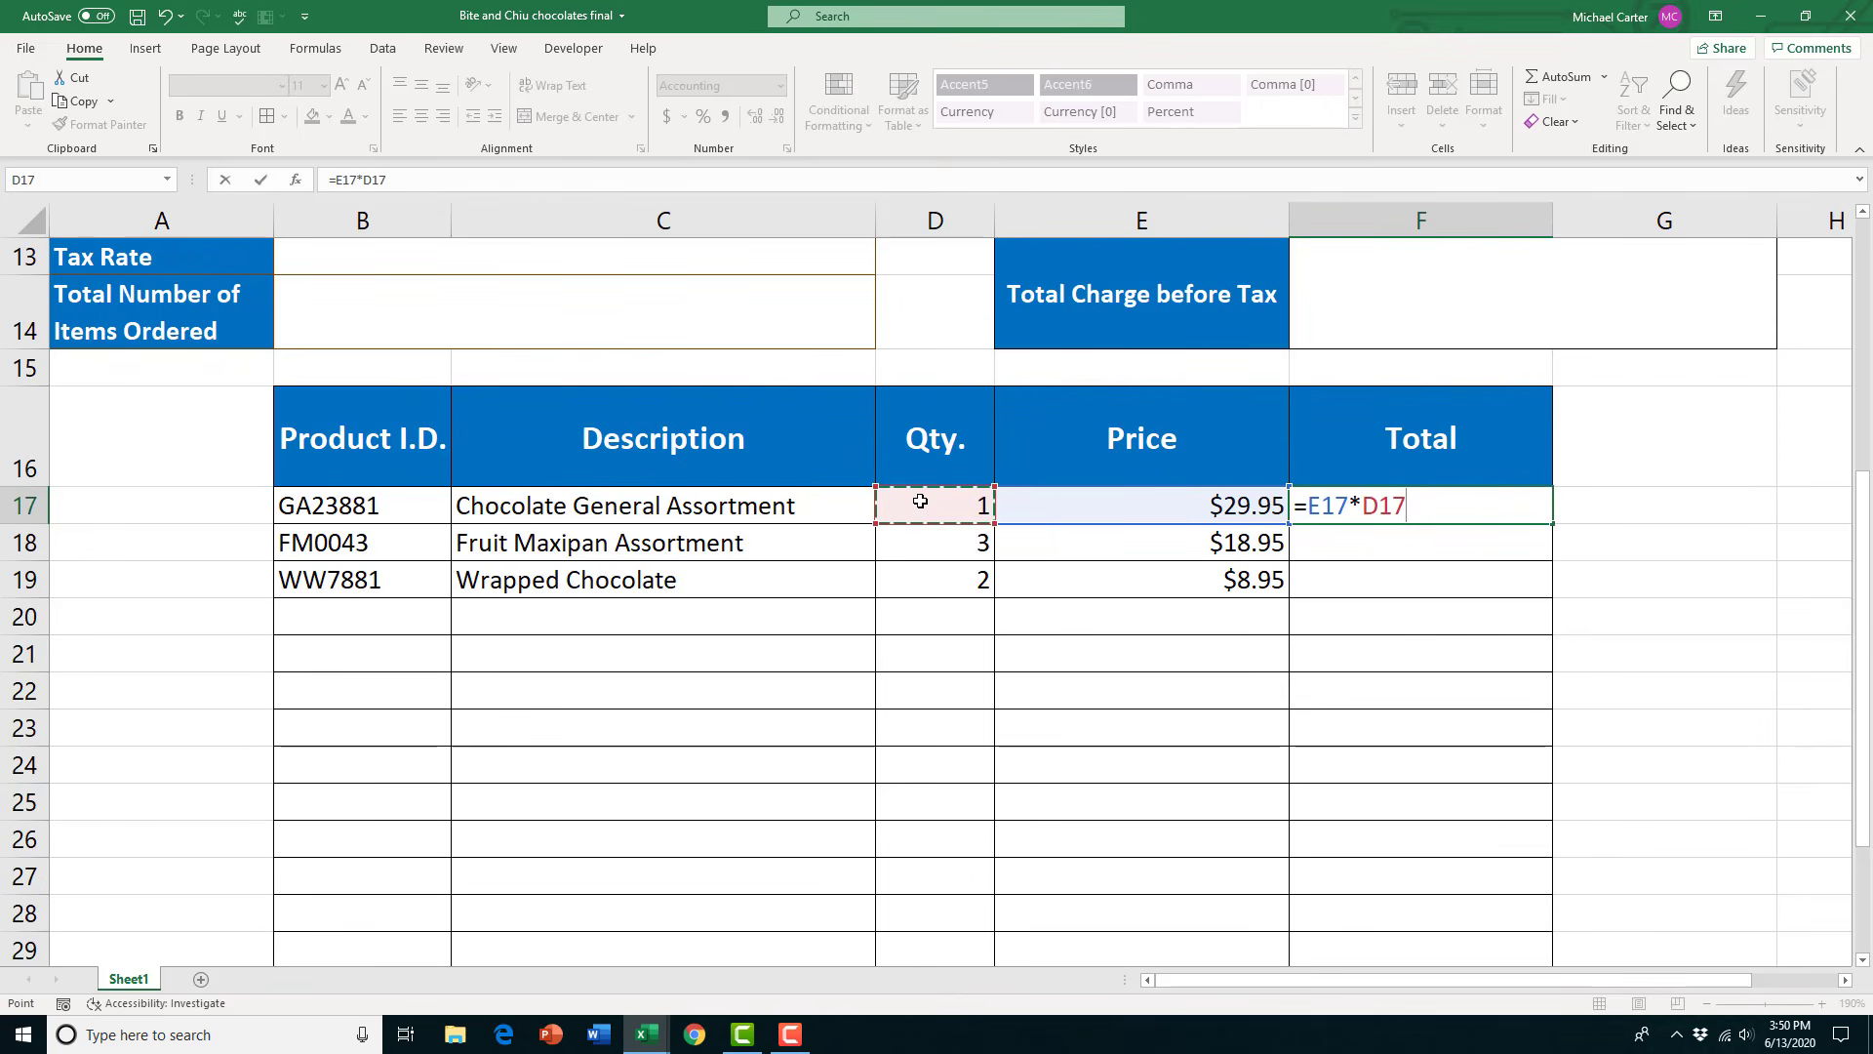
pyautogui.press('Return')
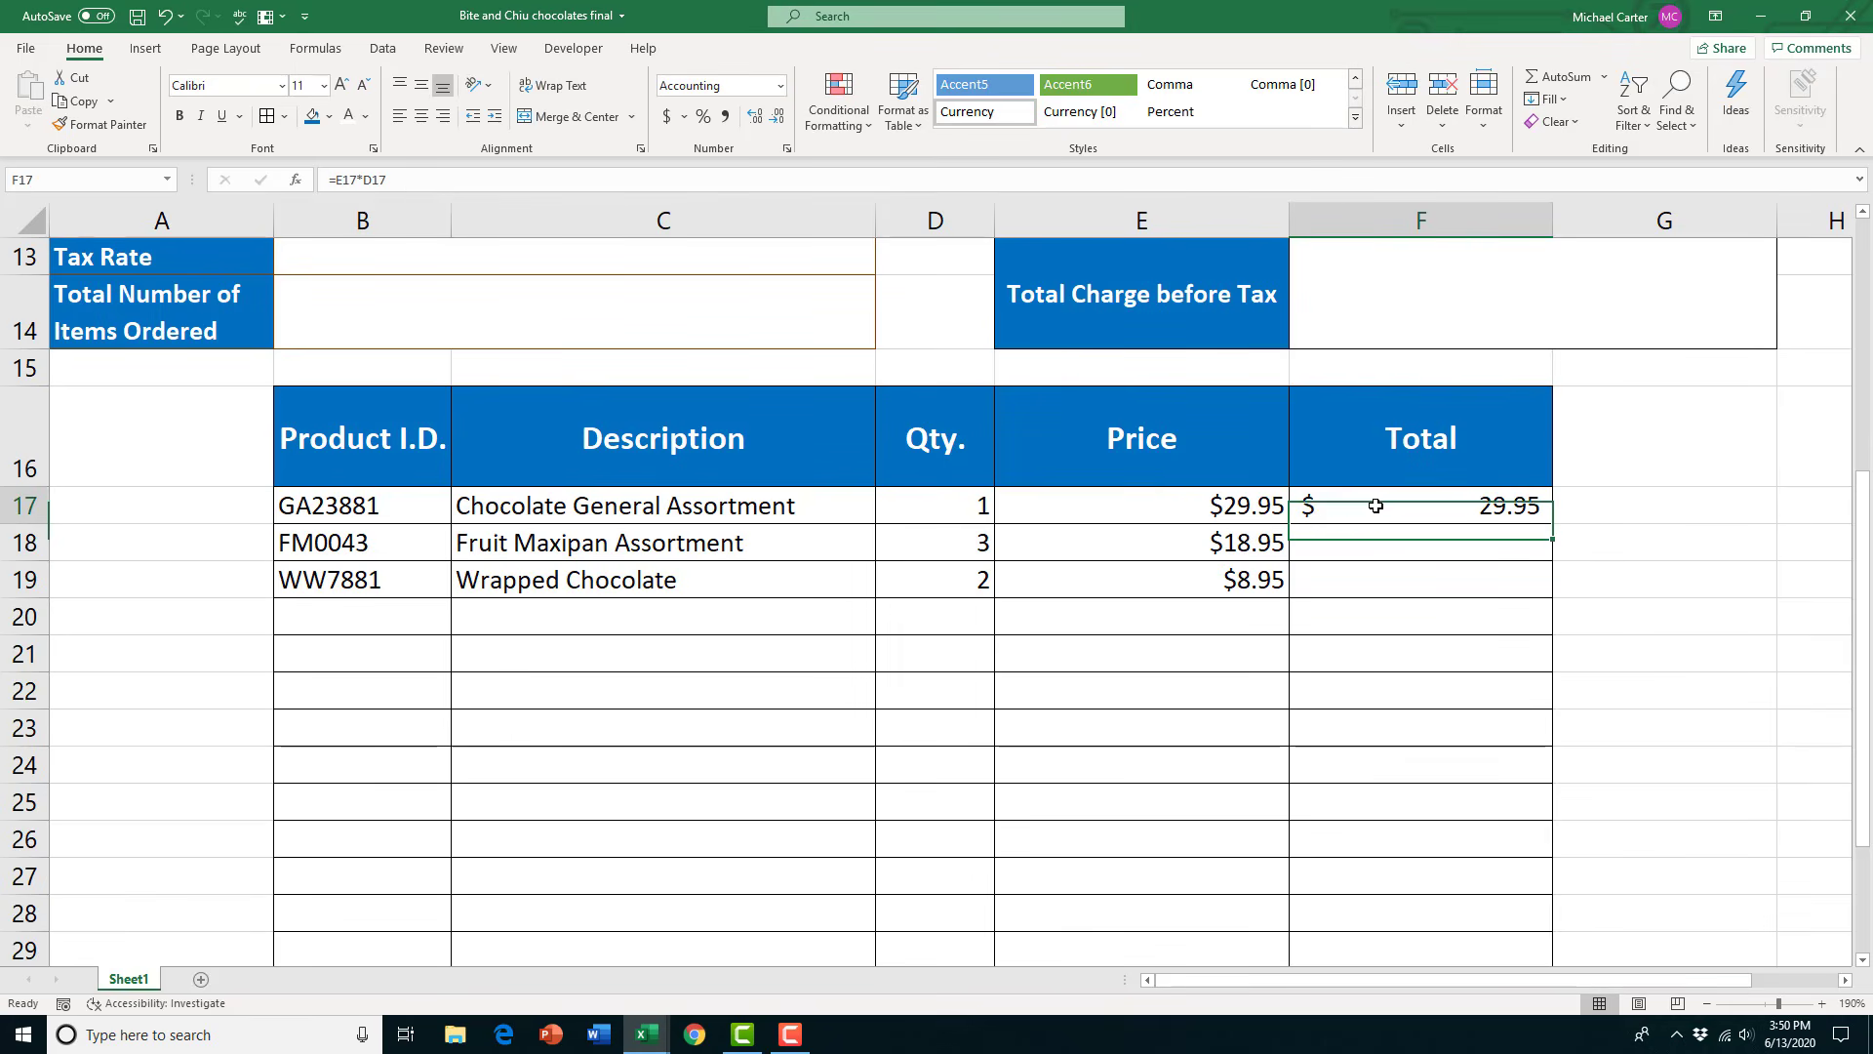
# Fill the F17 total formula down through F19 and check the copied formula in F18
pyautogui.click(1373, 506)
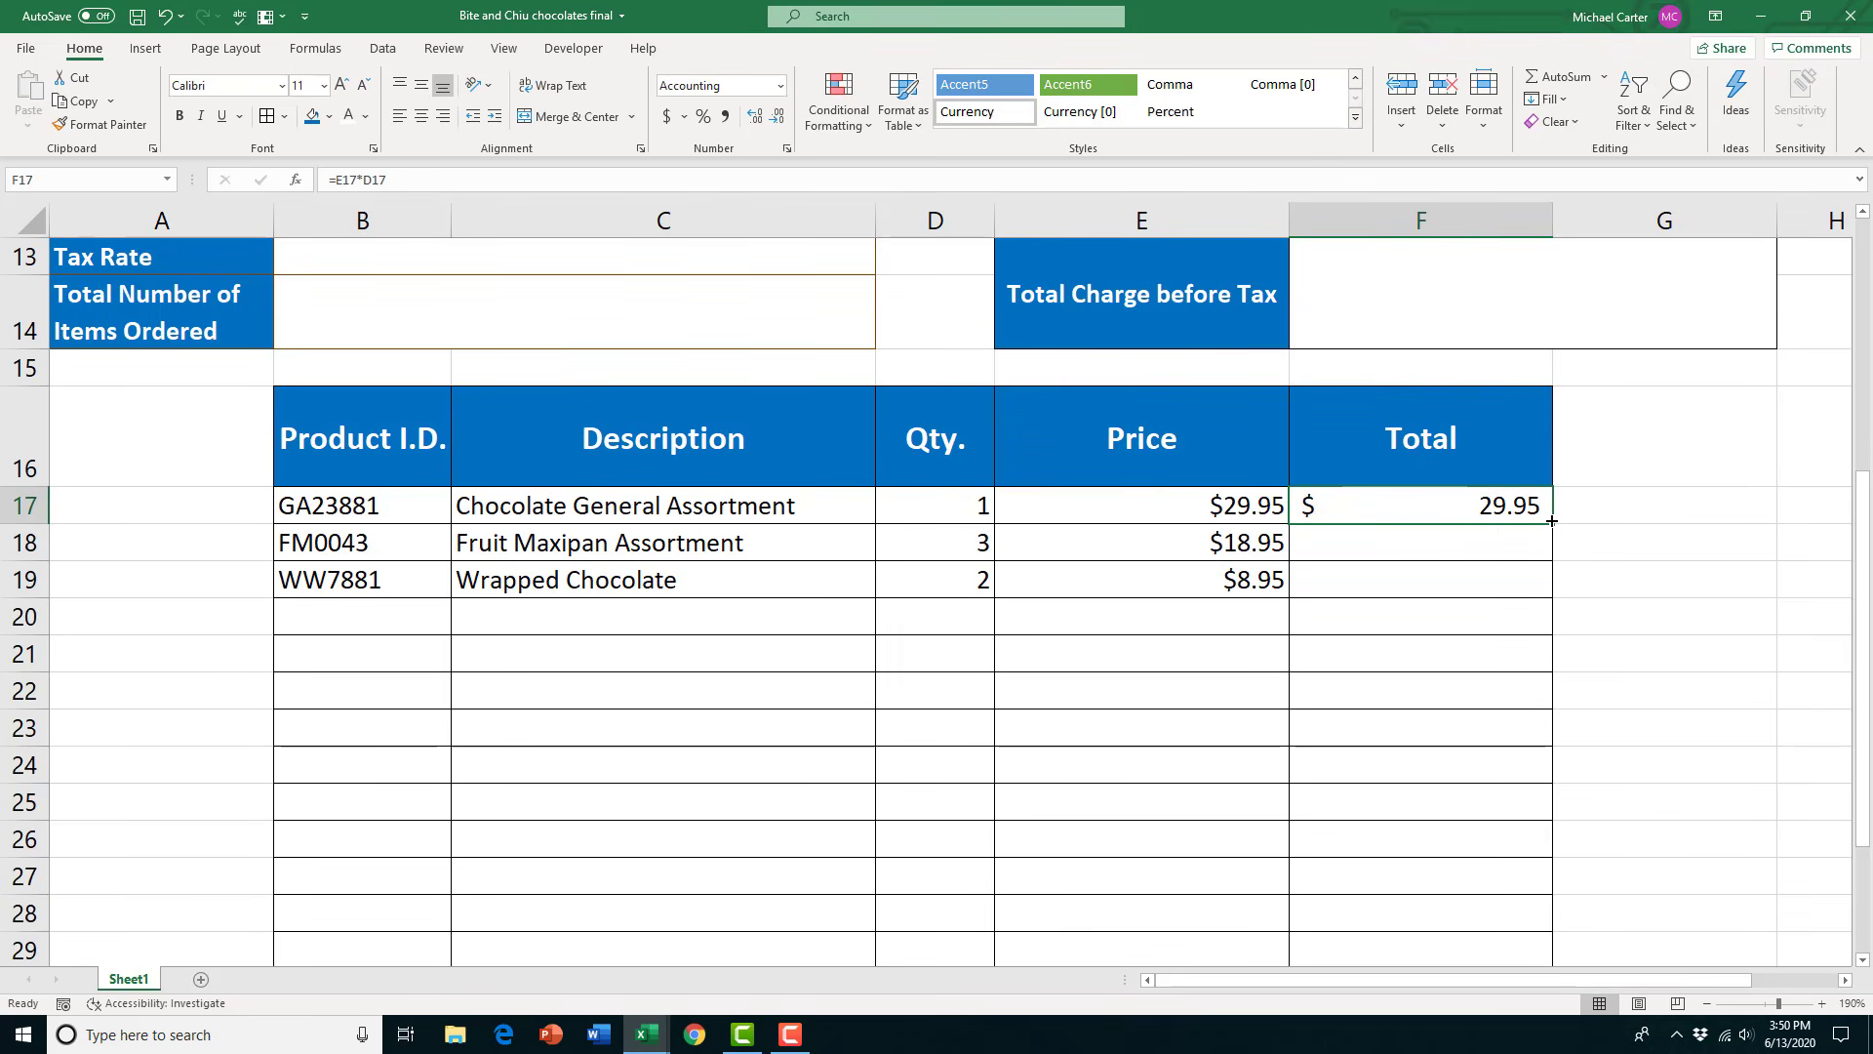
pyautogui.moveTo(1551, 524); pyautogui.dragTo(1558, 587)
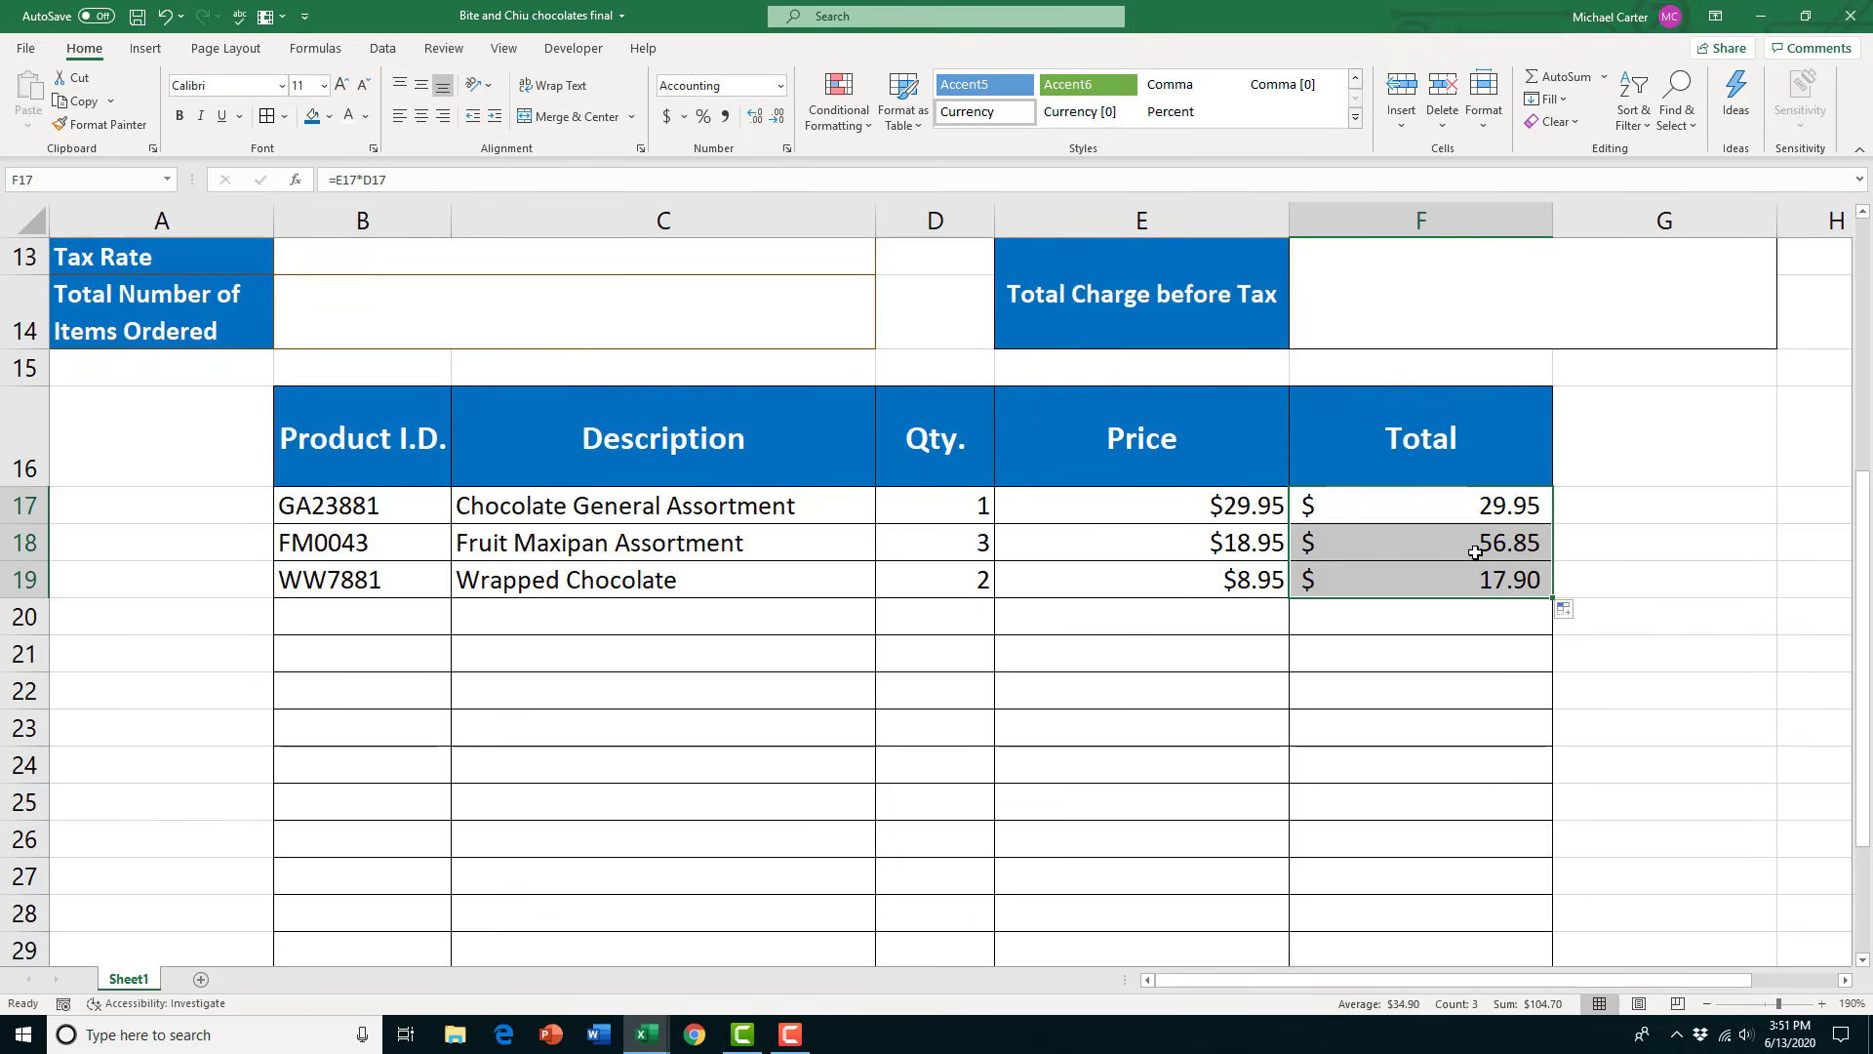
pyautogui.doubleClick(1475, 544)
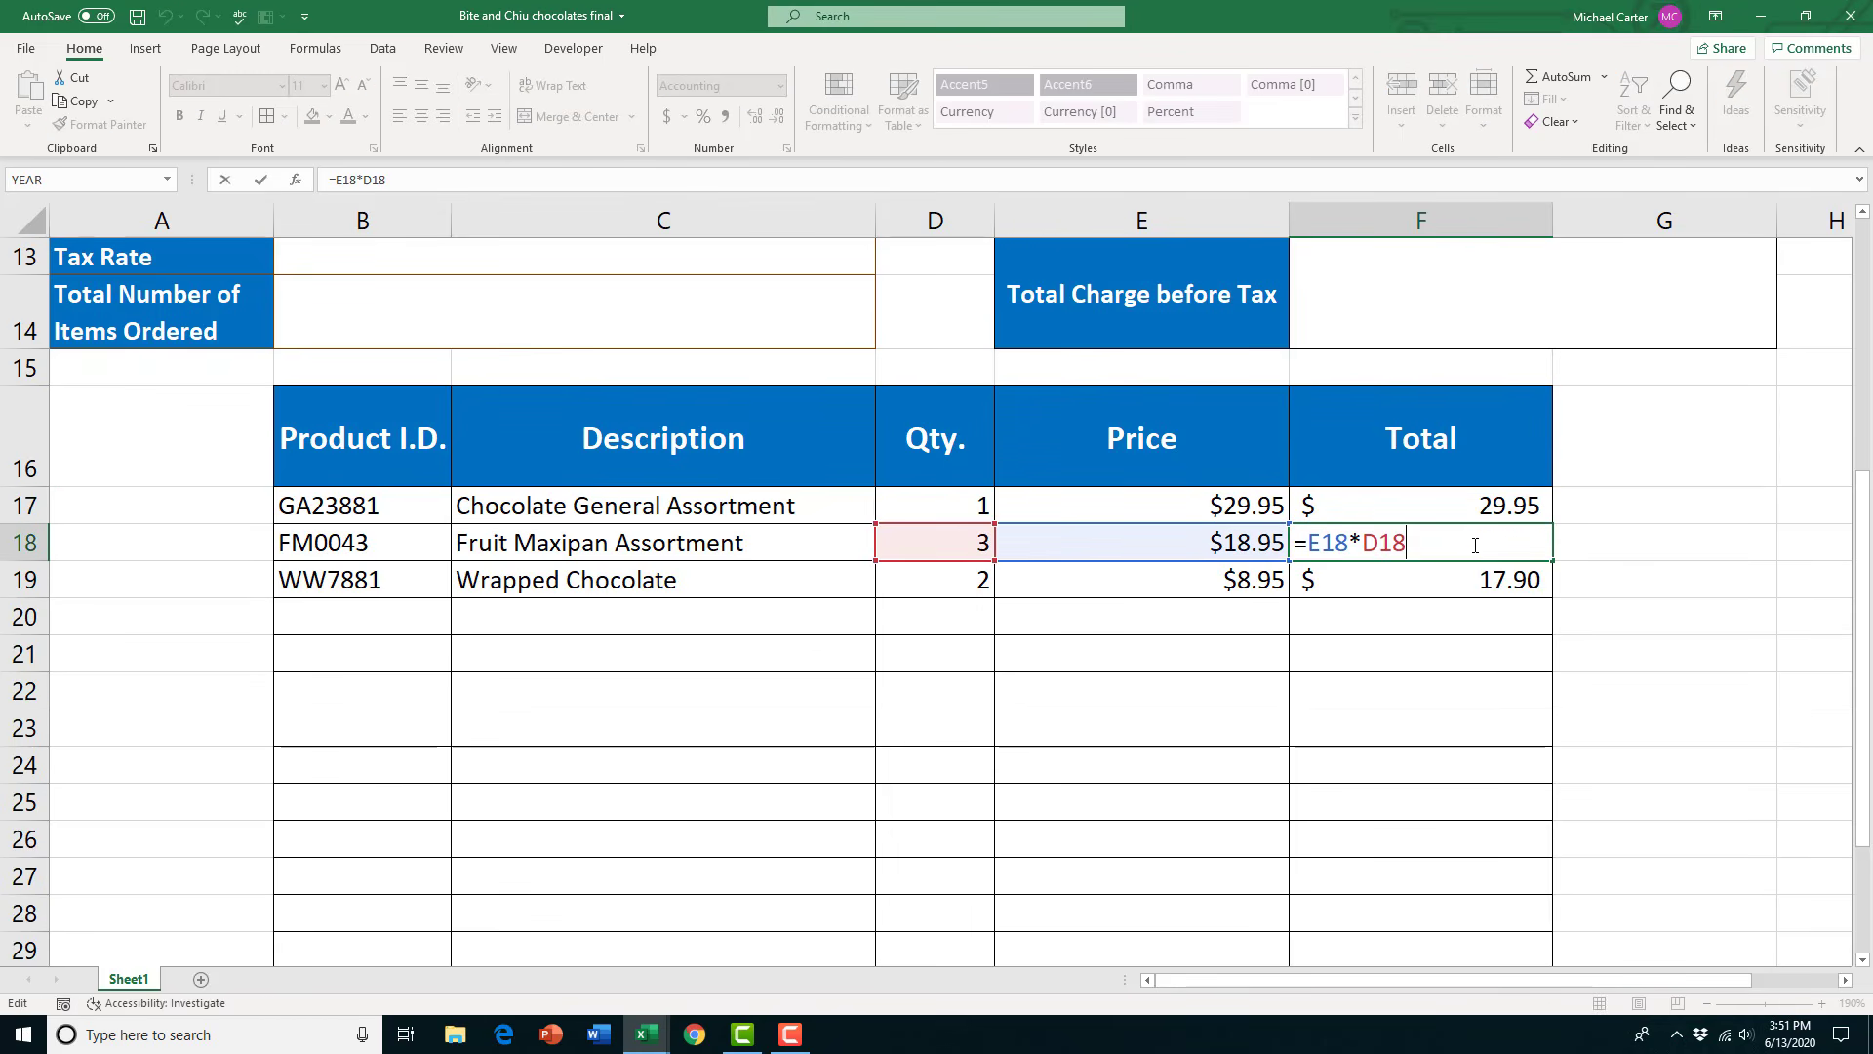
pyautogui.press('Escape')
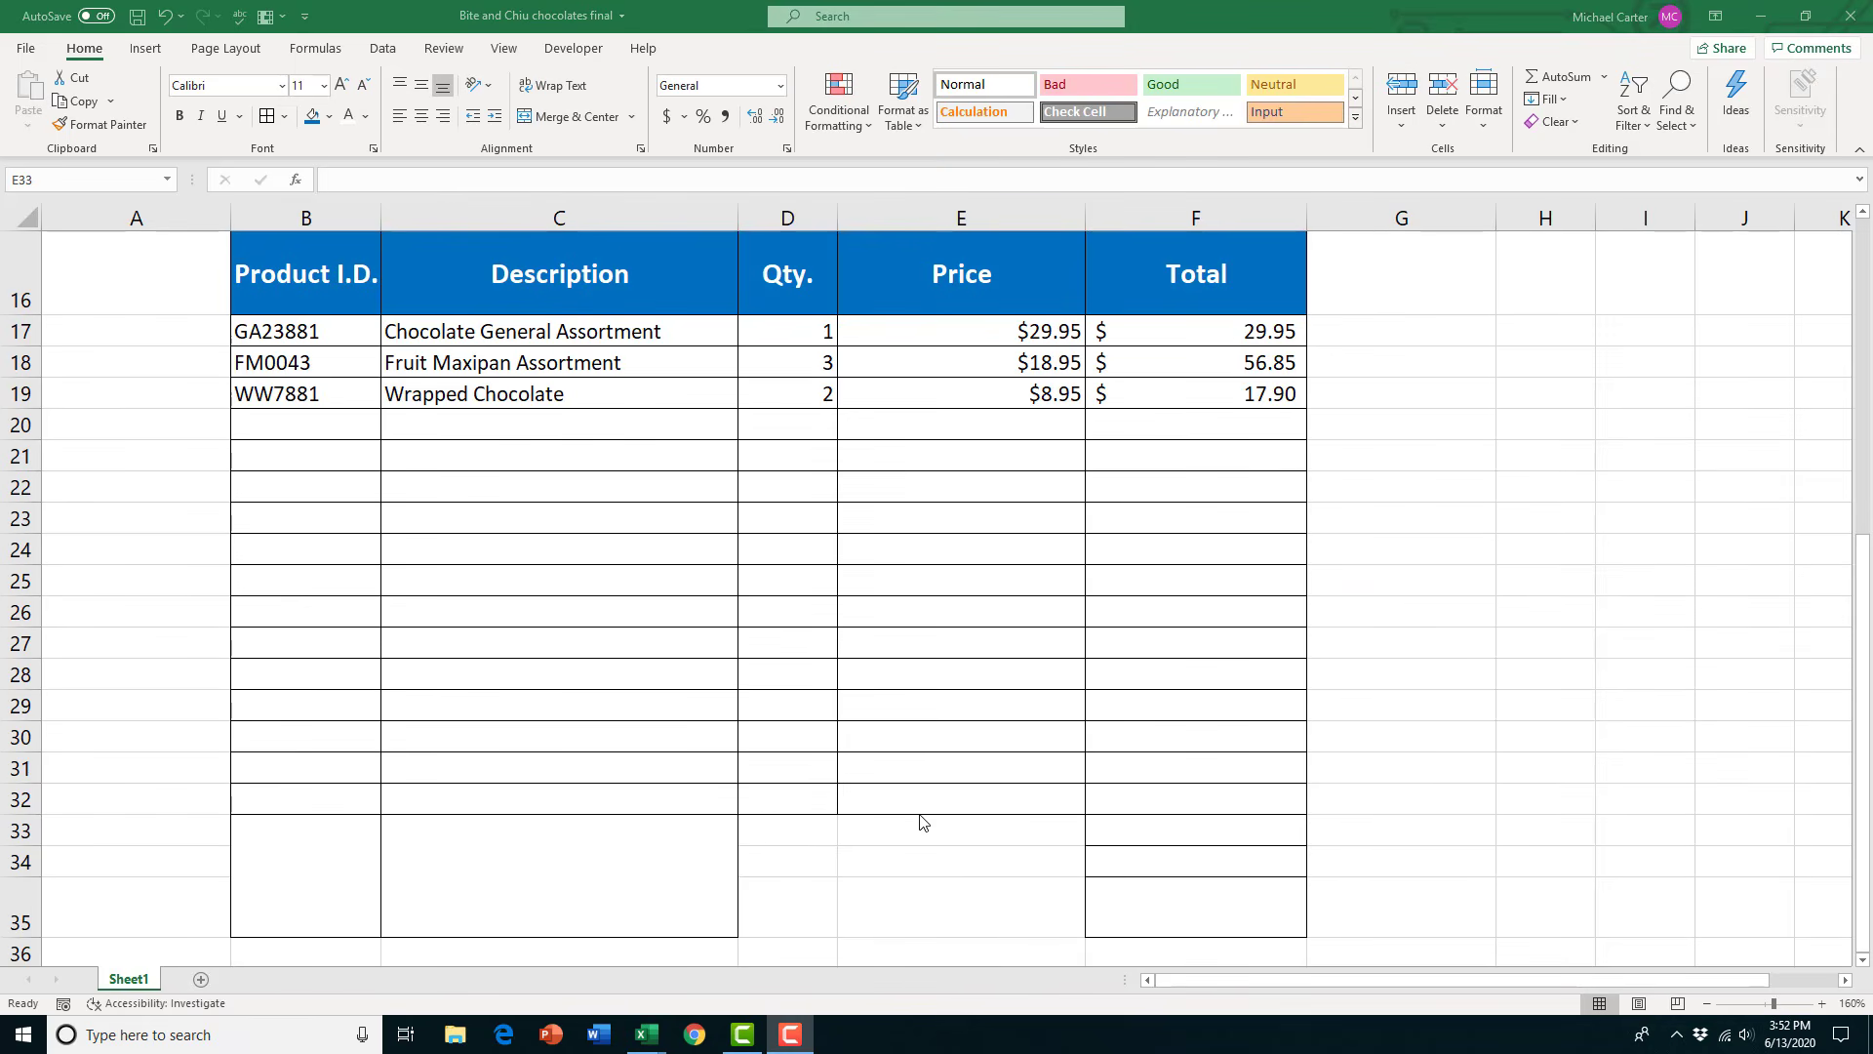
# Enter the labels Subtotal, Tax and Grand Total in cells E33, E34 and E35
pyautogui.click(907, 841)
pyautogui.write('S')
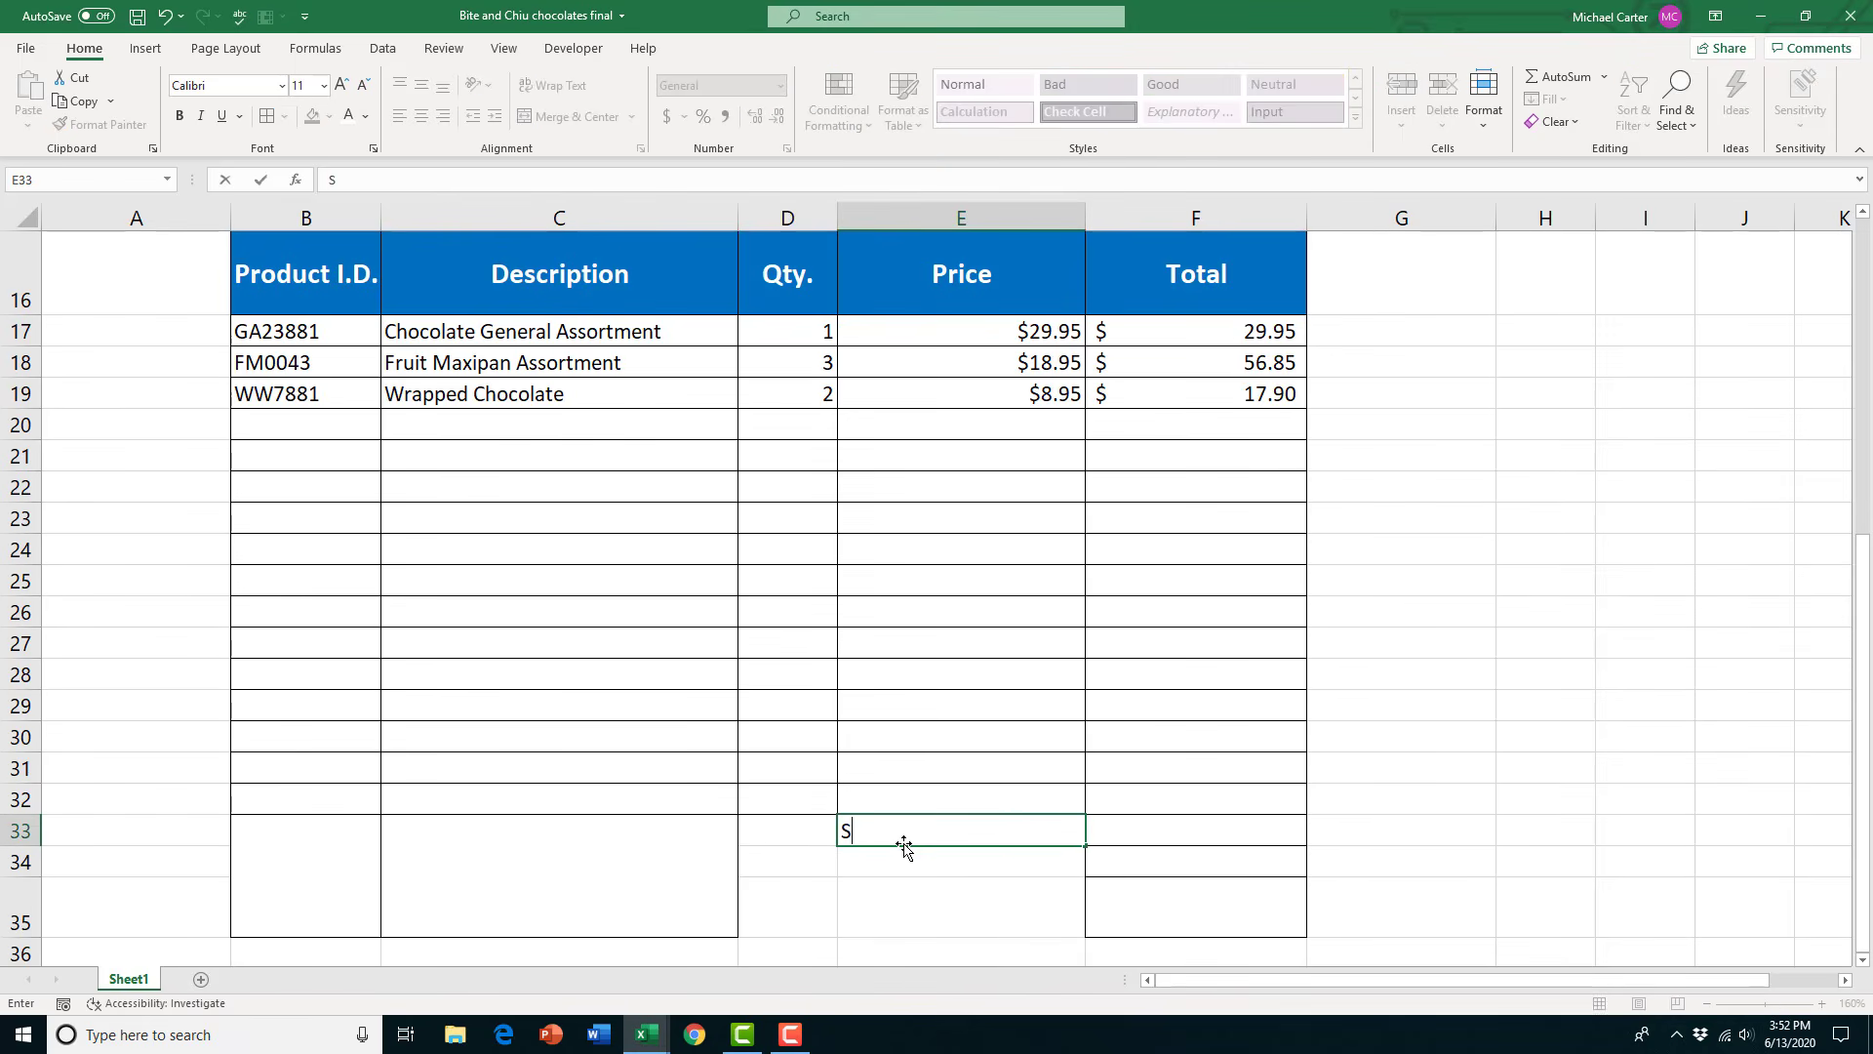
pyautogui.write('ubtotal')
pyautogui.press('Return')
pyautogui.write('Tax')
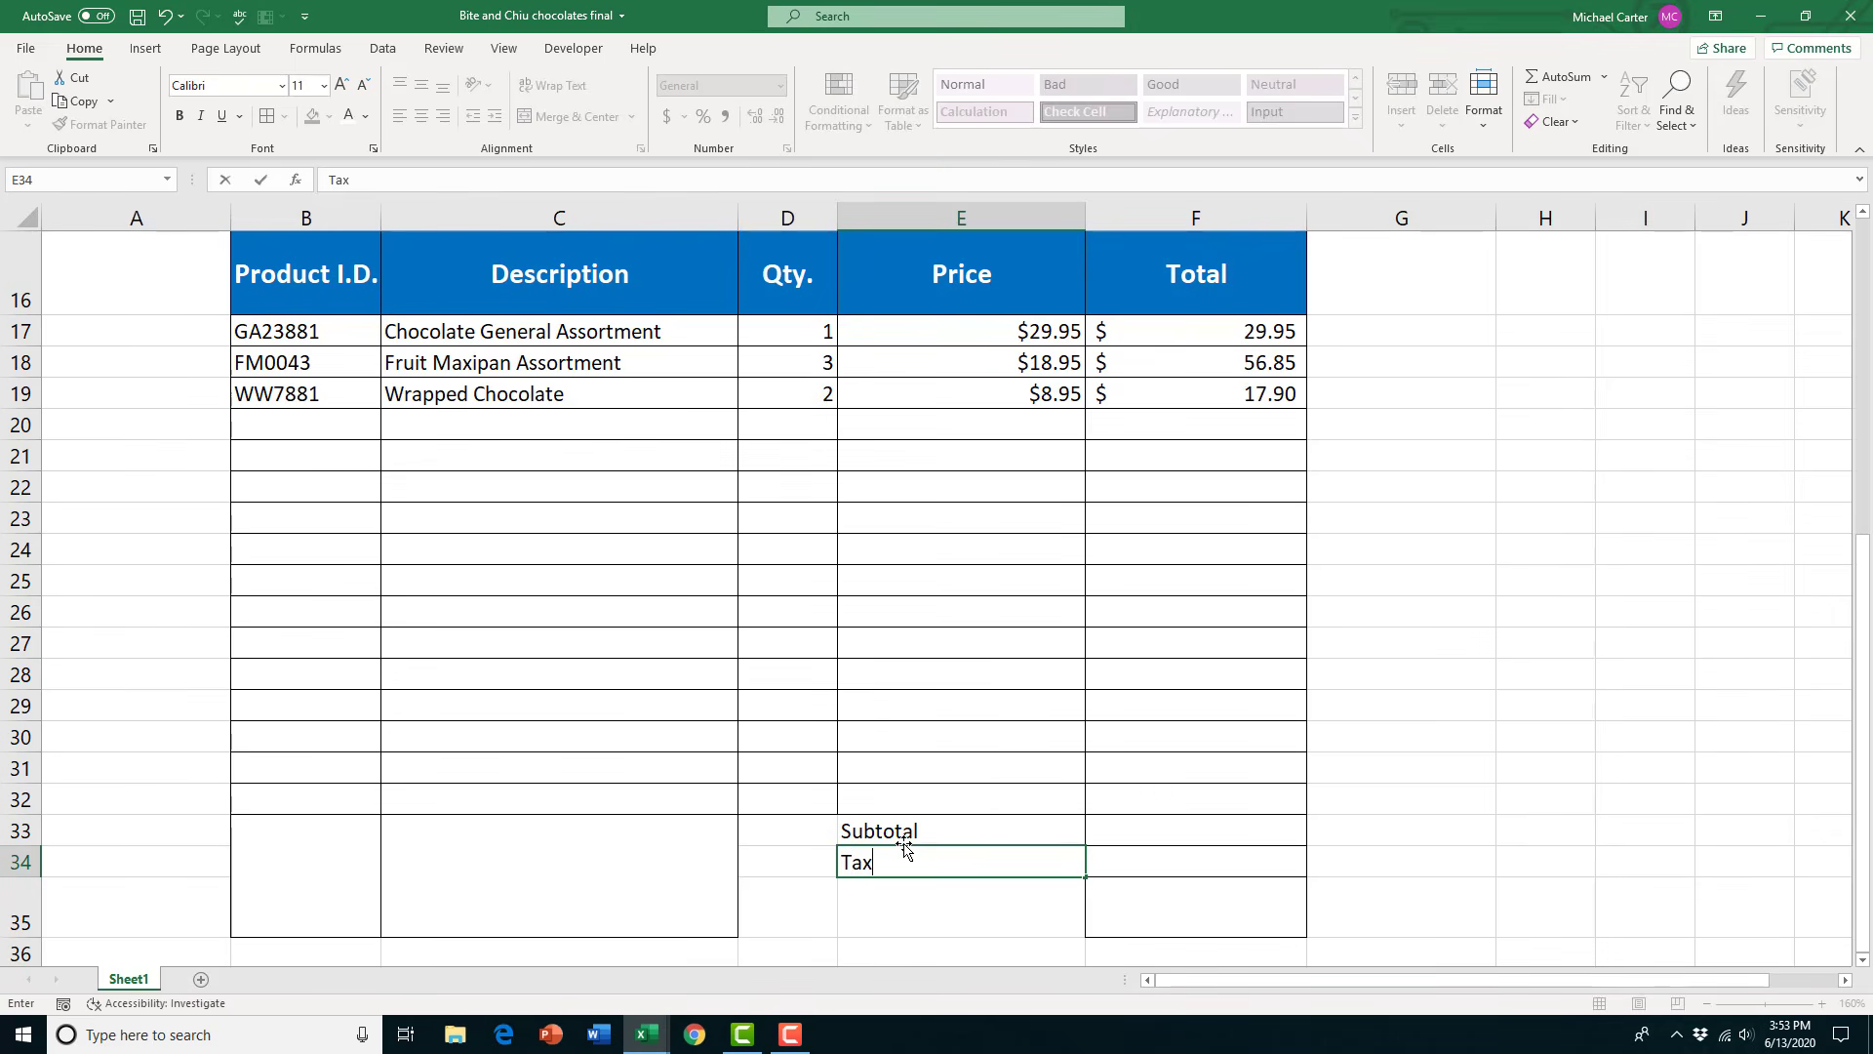
pyautogui.press('Return')
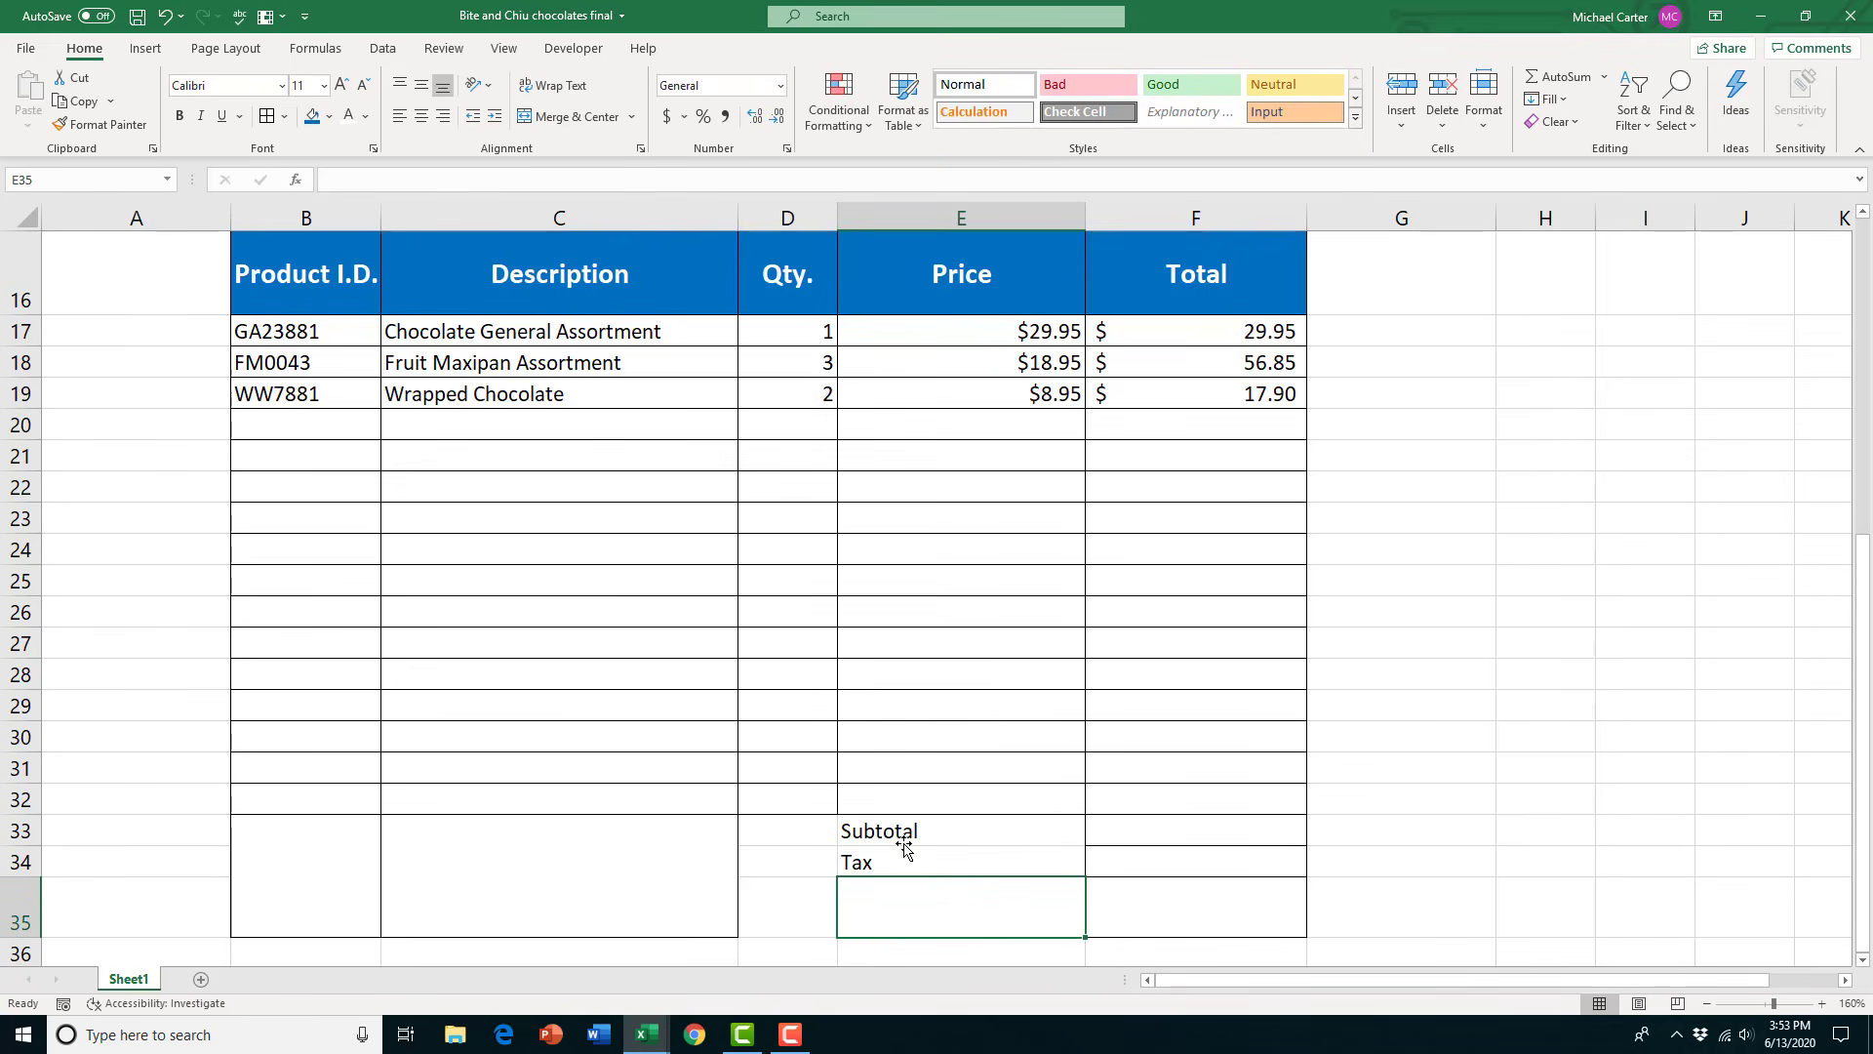
pyautogui.write('Grand')
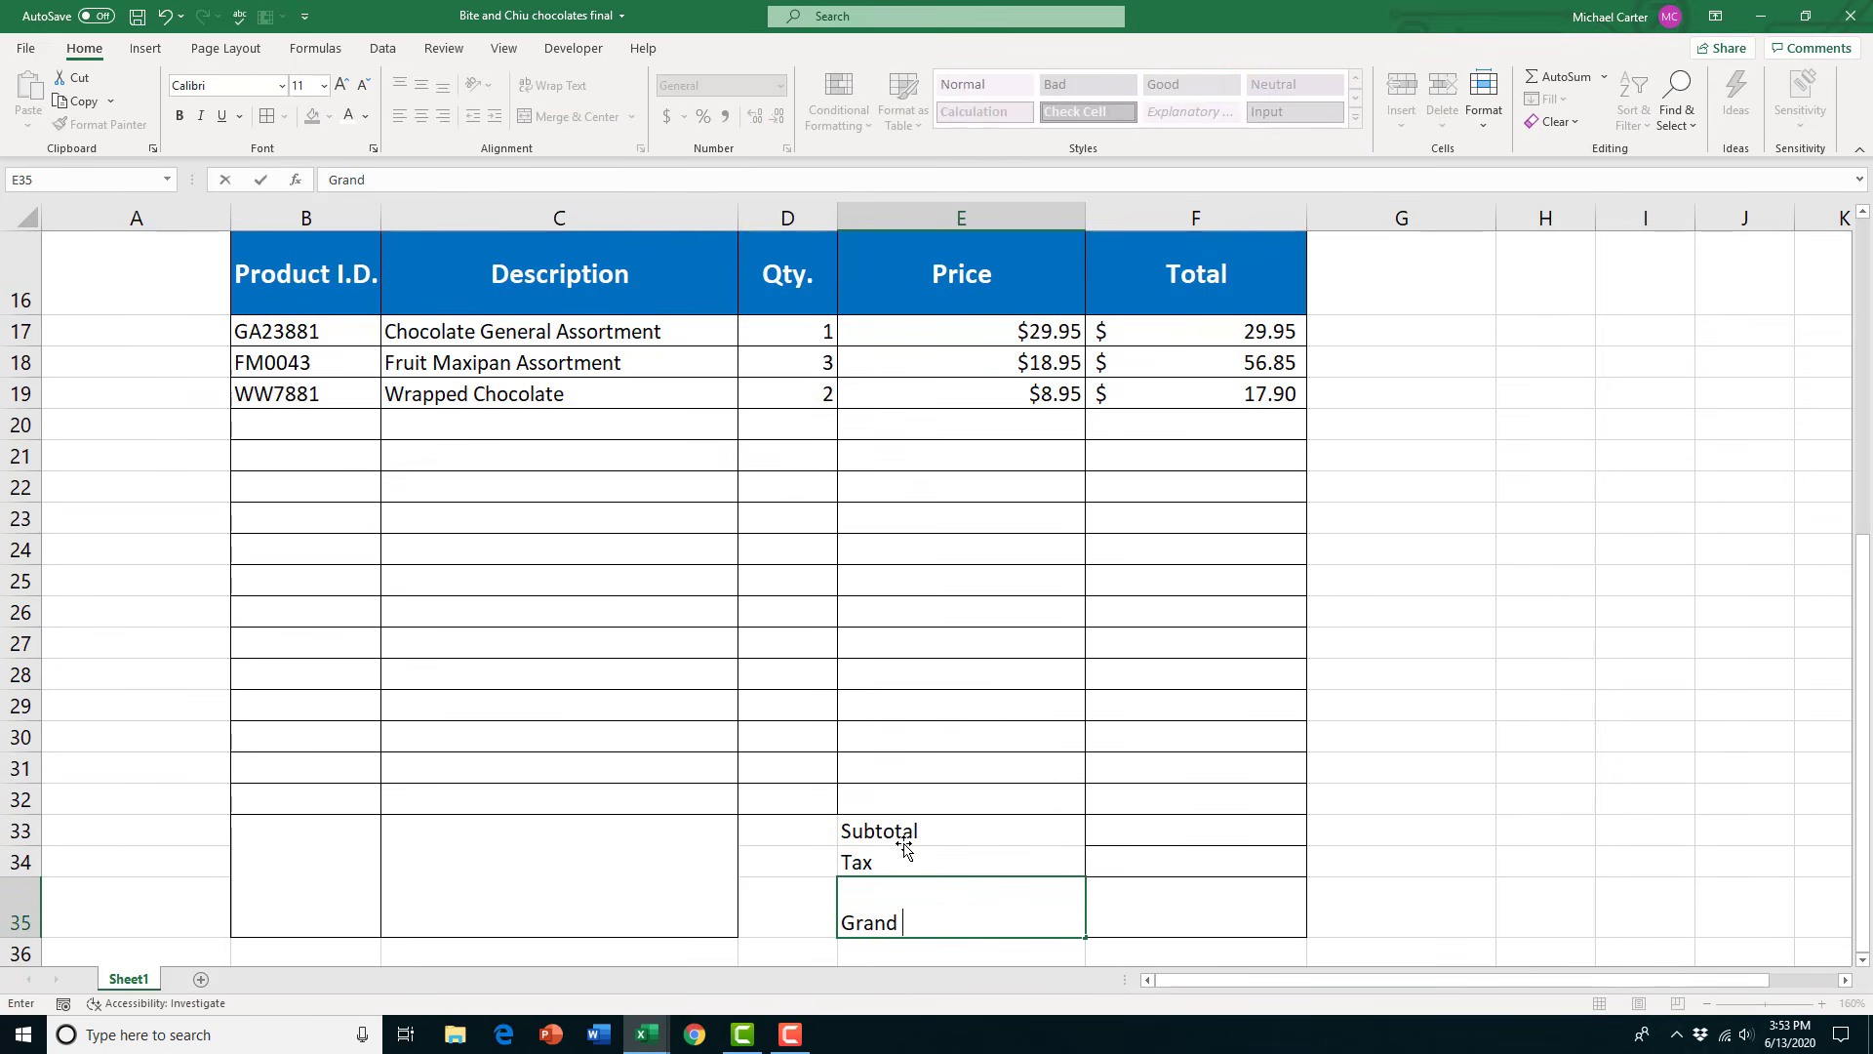
pyautogui.write(' Tot')
pyautogui.write('a')
# Enter the formula =Sum(F17:F32) in F33 to calculate the subtotal
pyautogui.write('=')
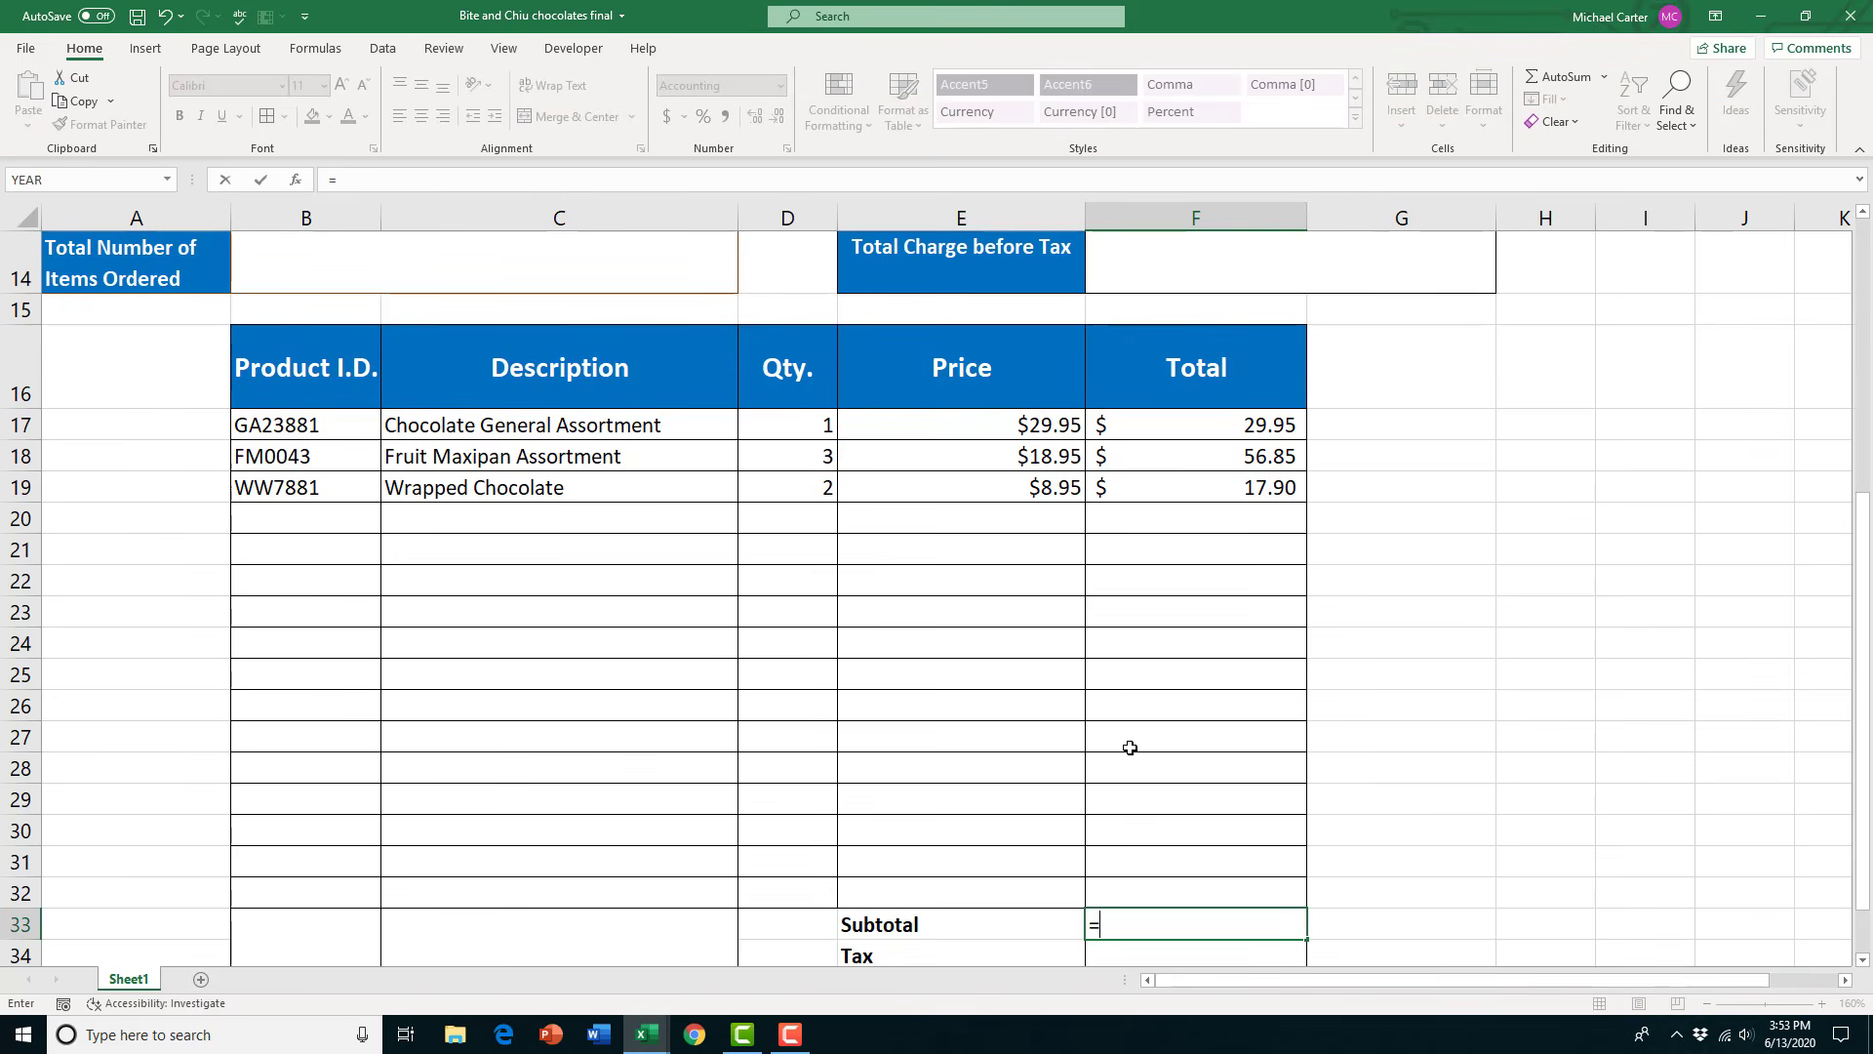
pyautogui.write('S')
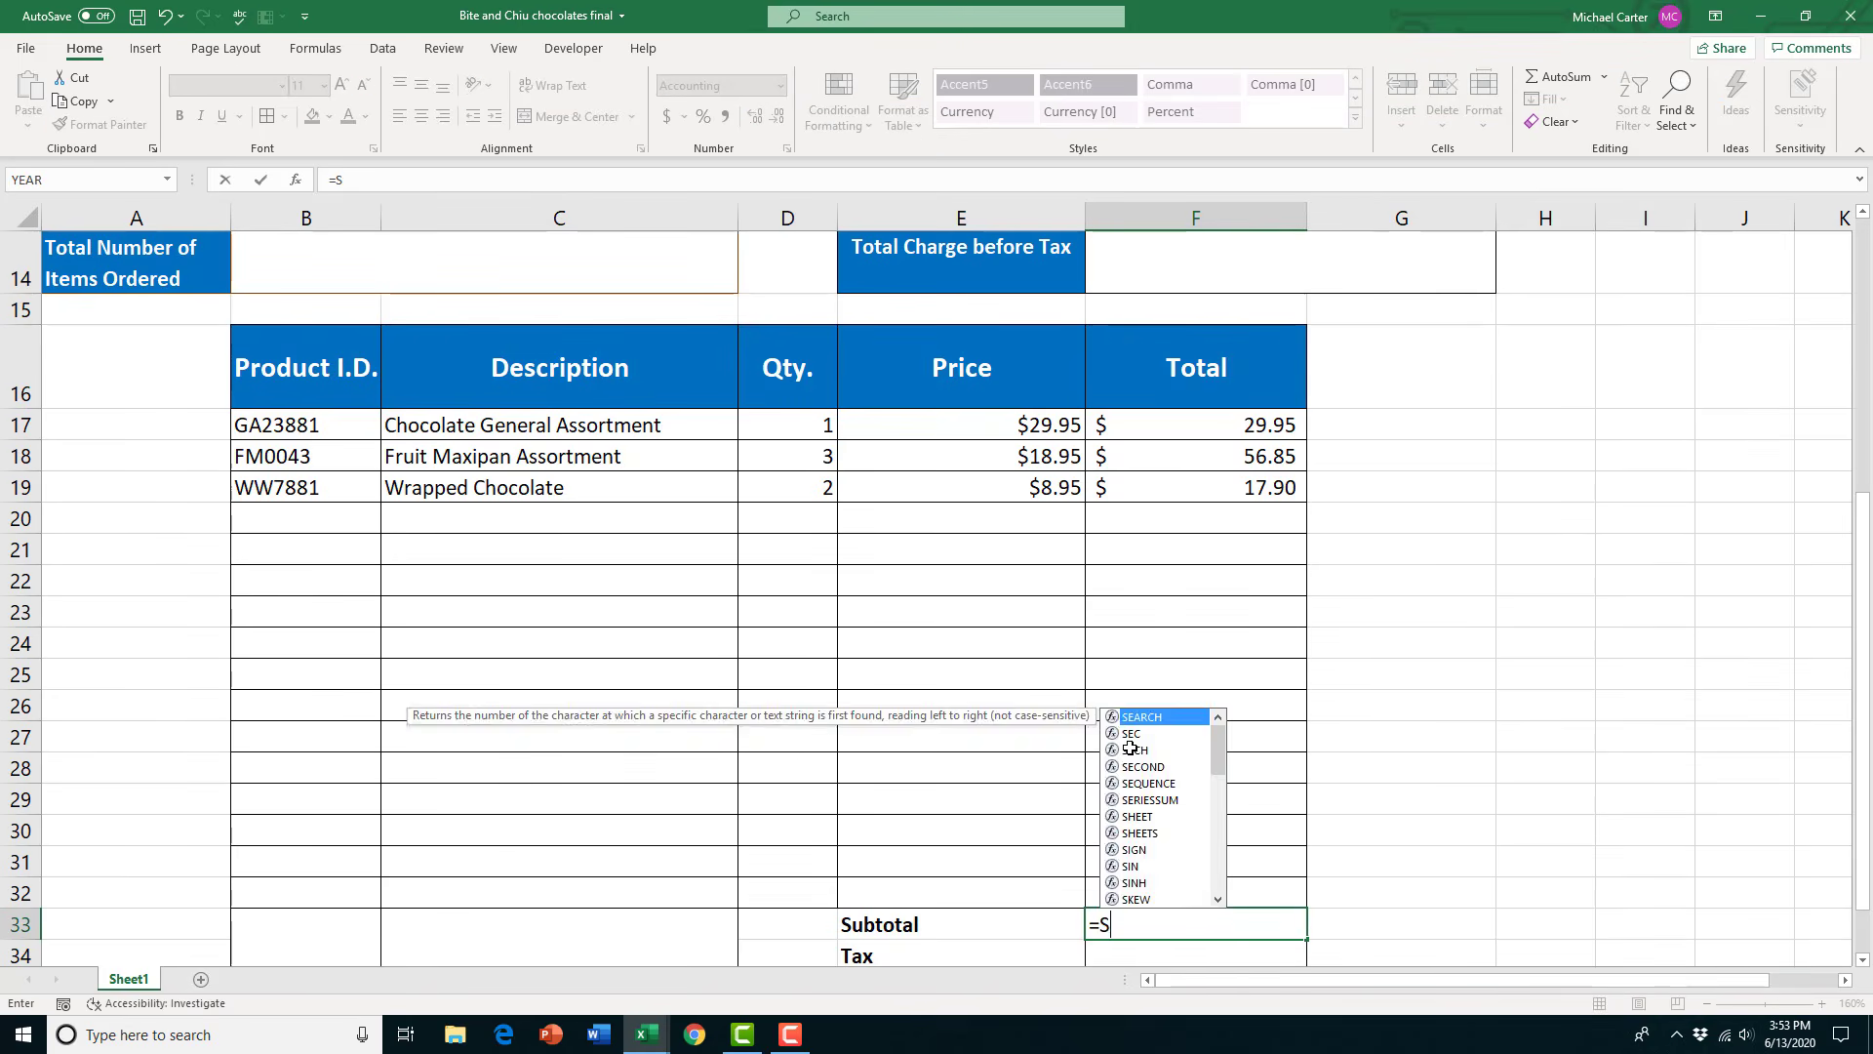
pyautogui.write('um(')
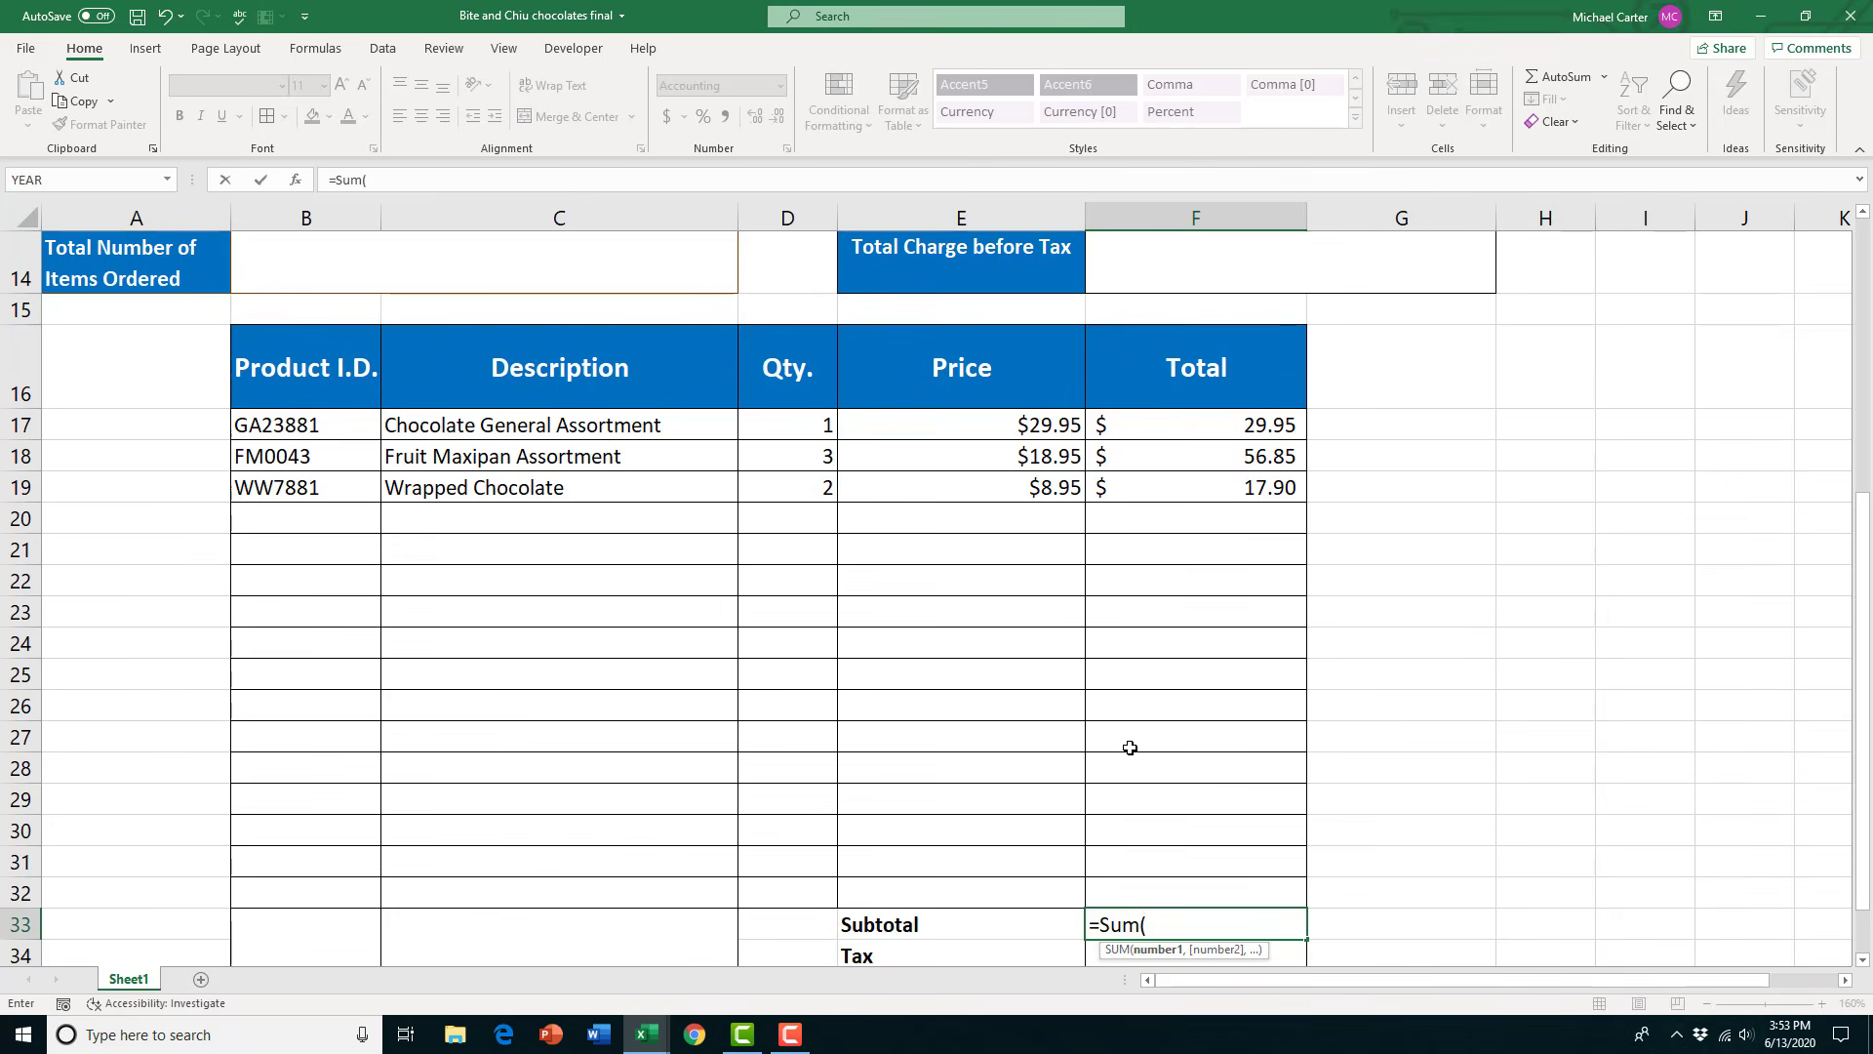
pyautogui.moveTo(1148, 433); pyautogui.dragTo(1169, 890)
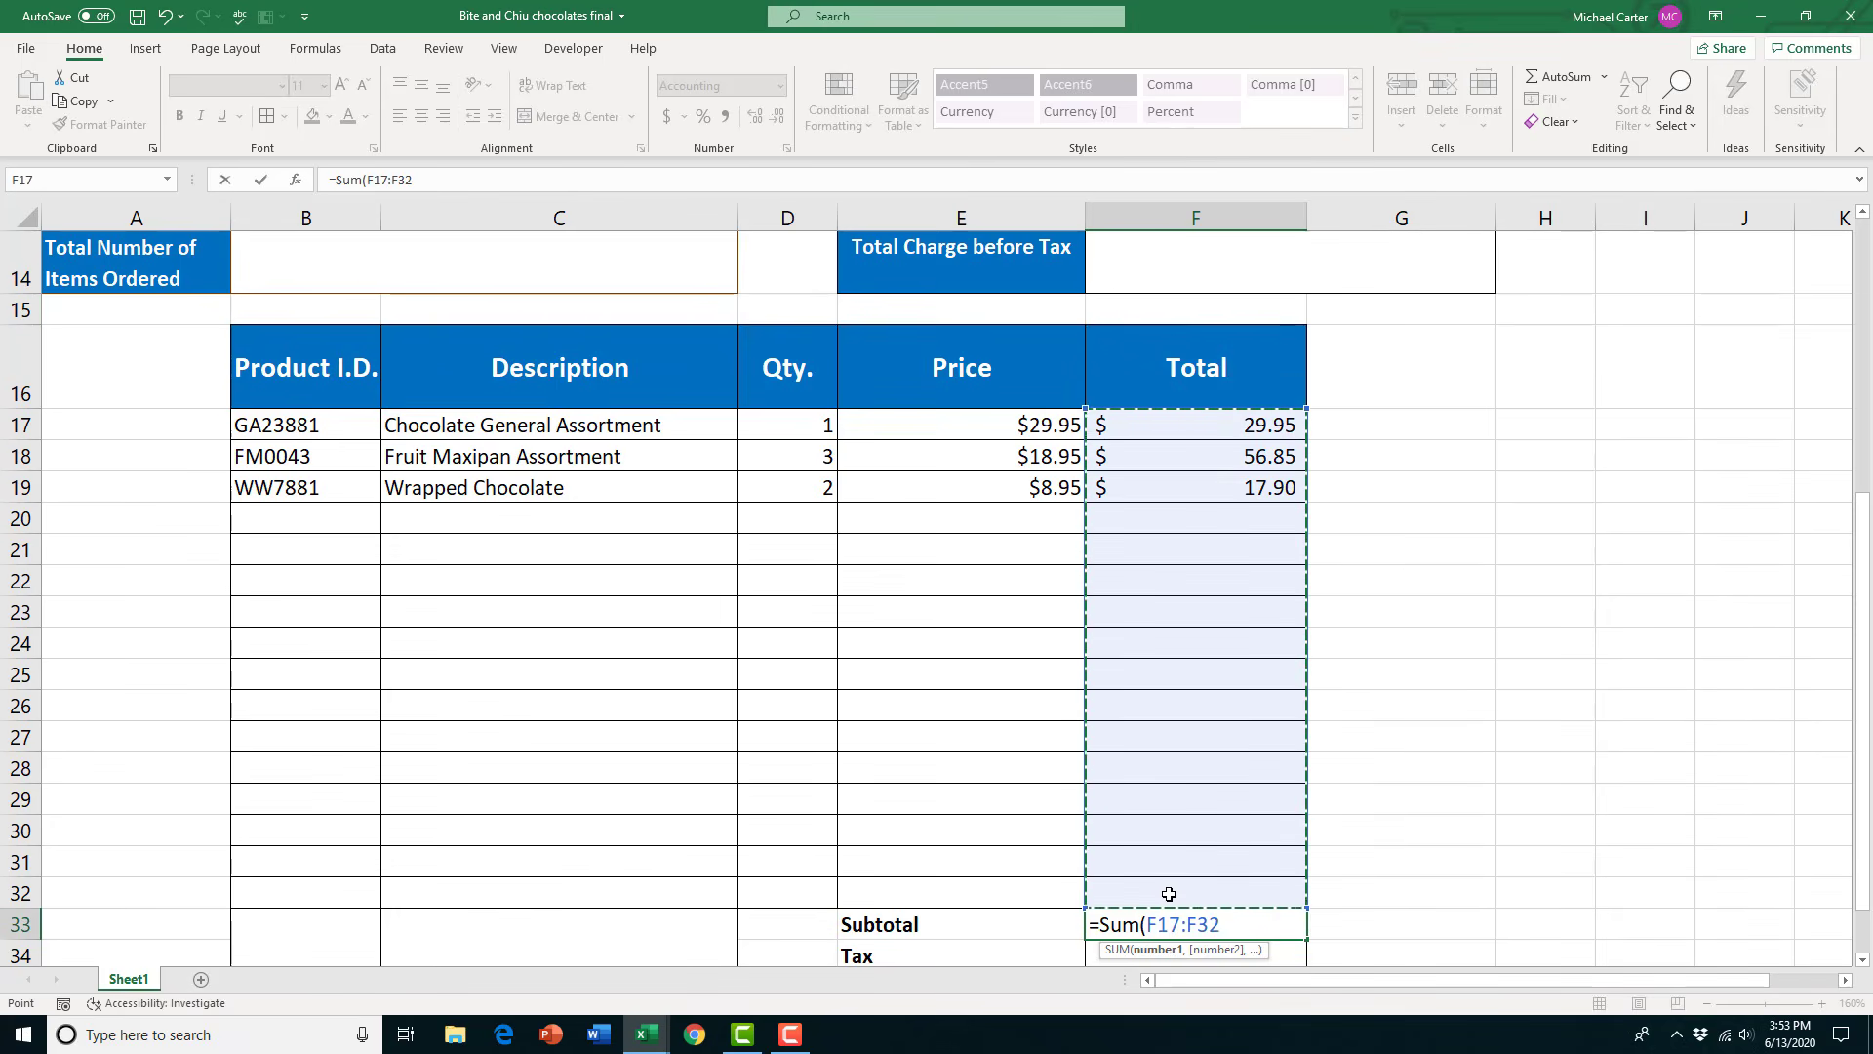
pyautogui.write(')')
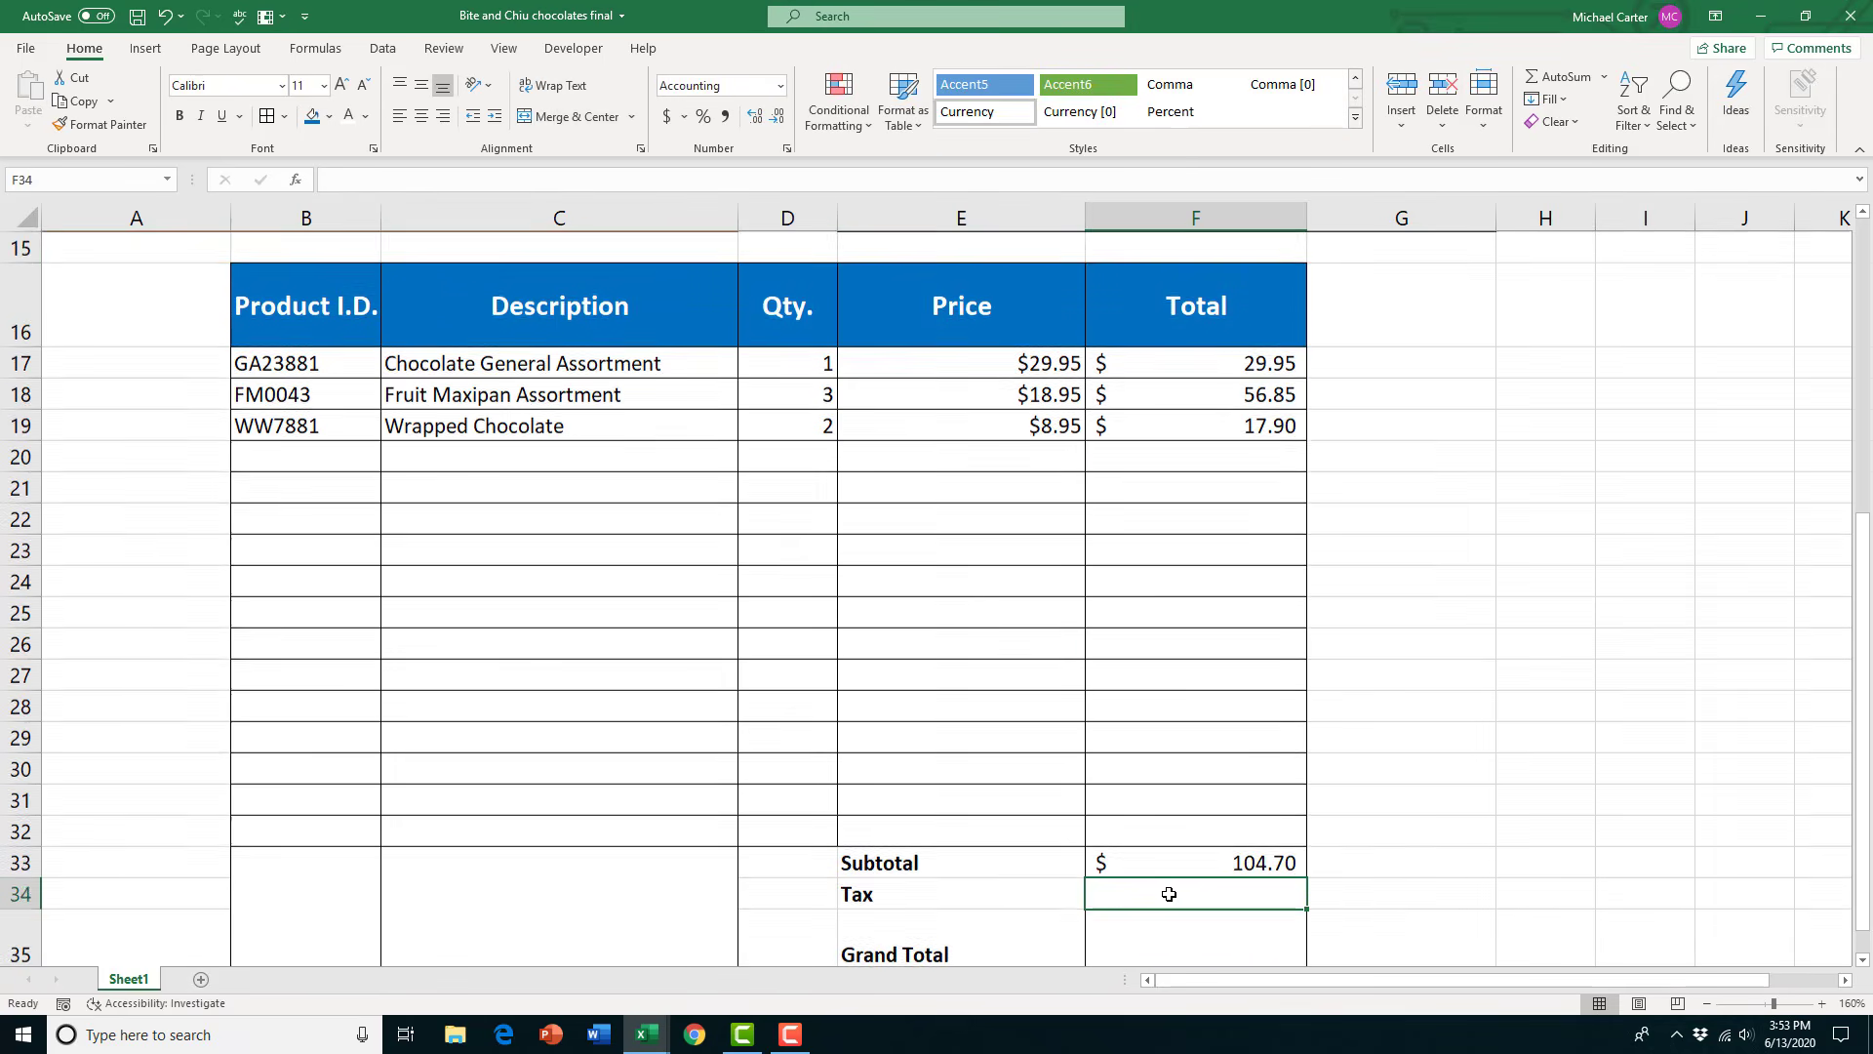
# Apply the percentage format to the Tax Rate cell B13 and enter 5.20%
pyautogui.scroll(-1, 893, 865)
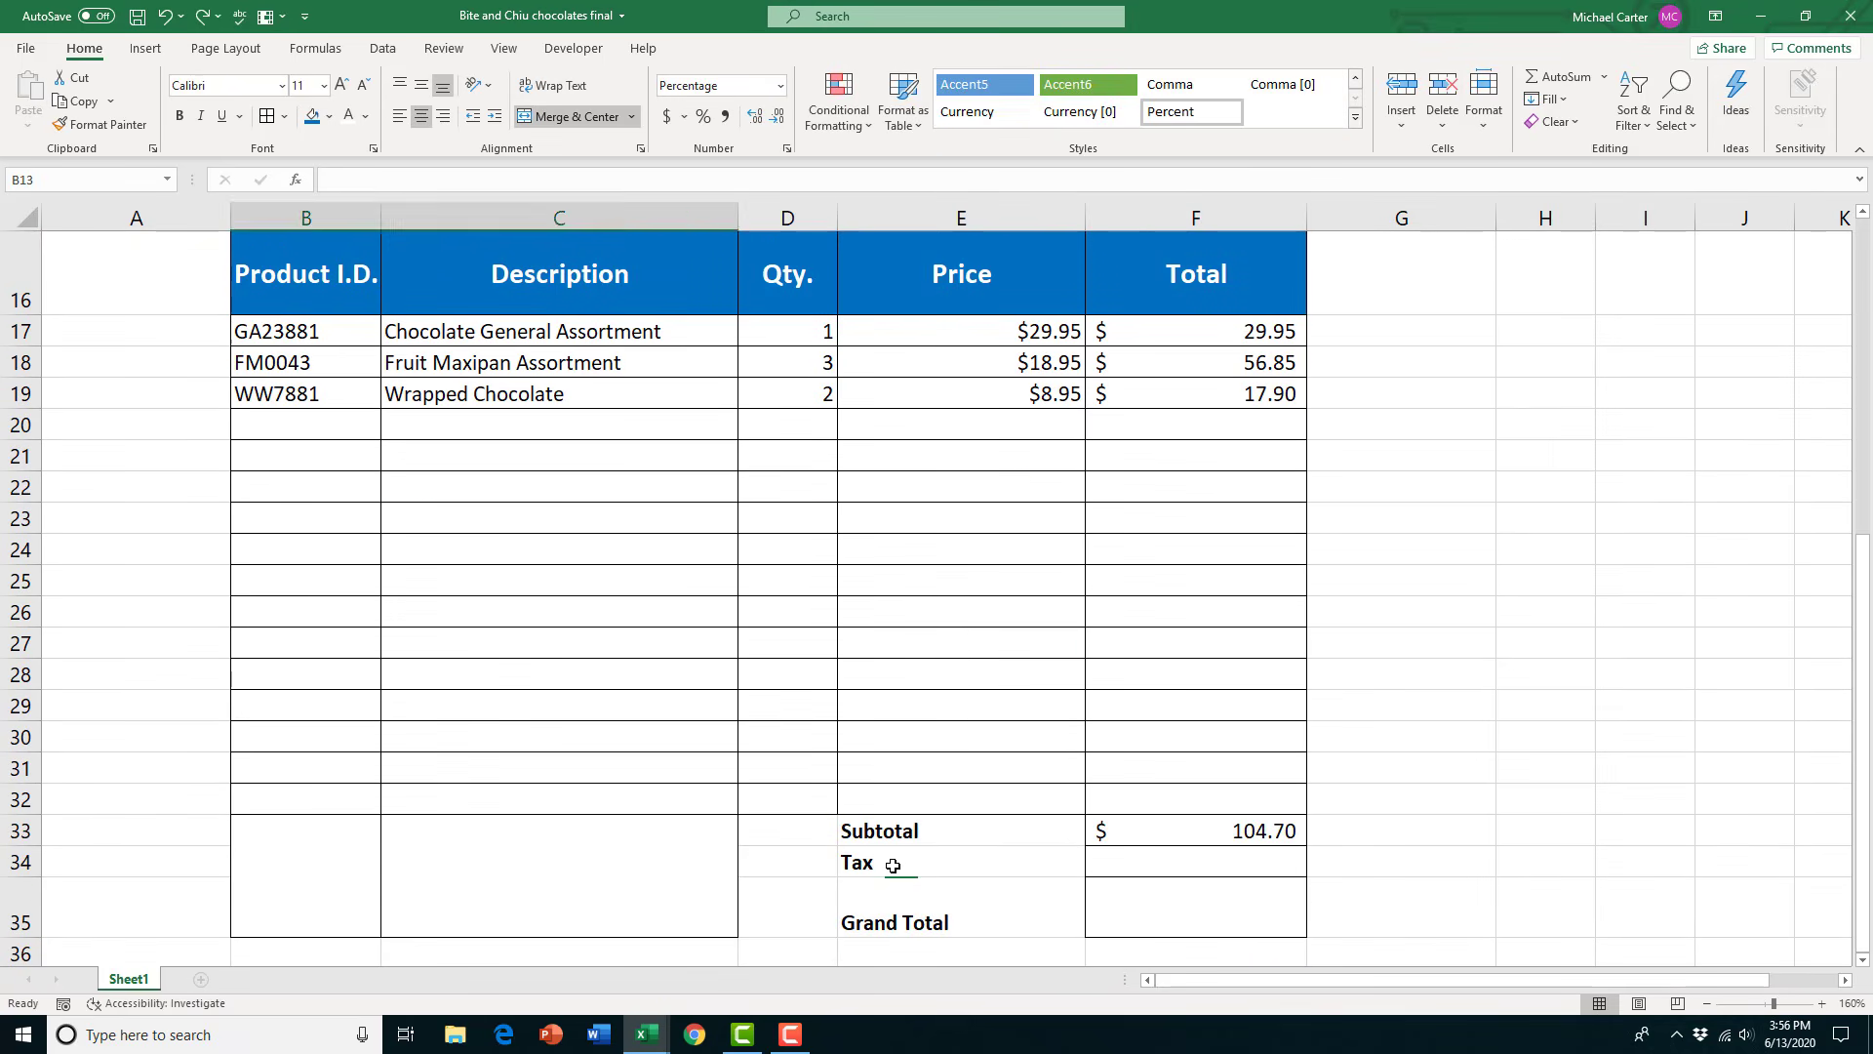
pyautogui.click(893, 866)
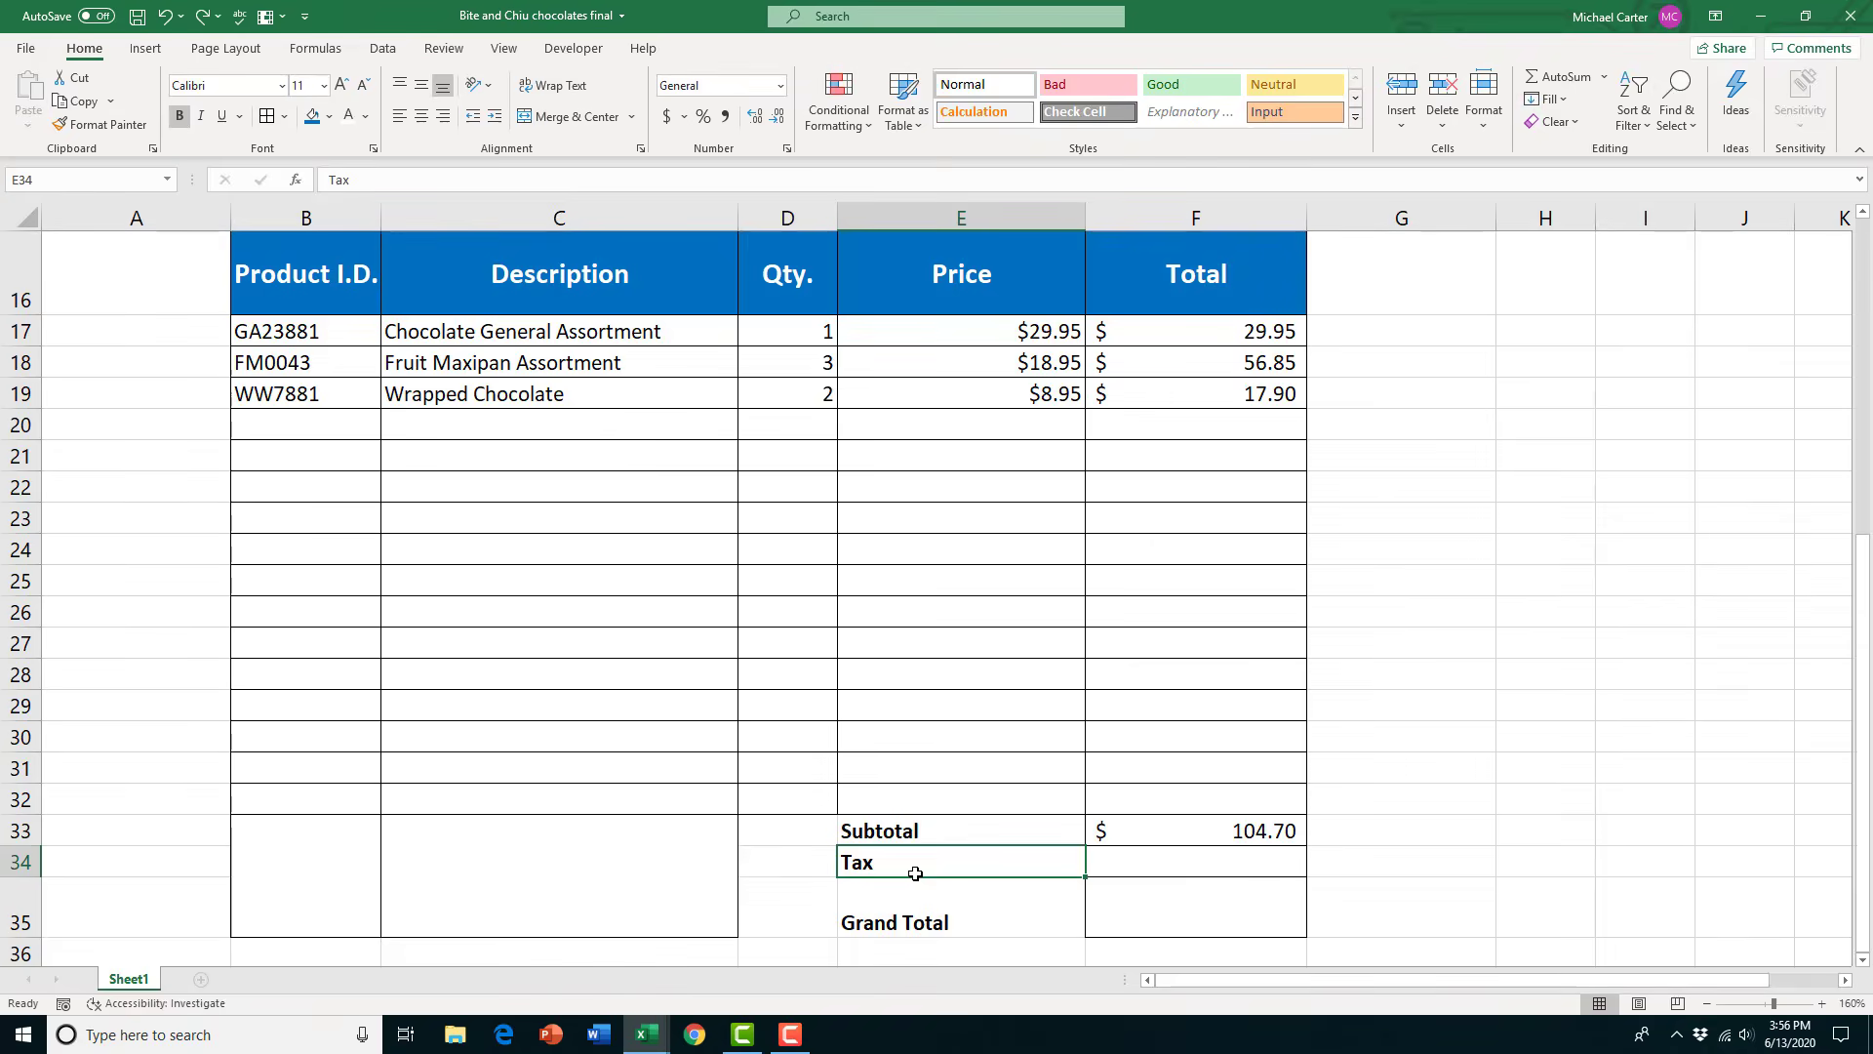
pyautogui.scroll(2, 915, 873)
pyautogui.click(422, 358)
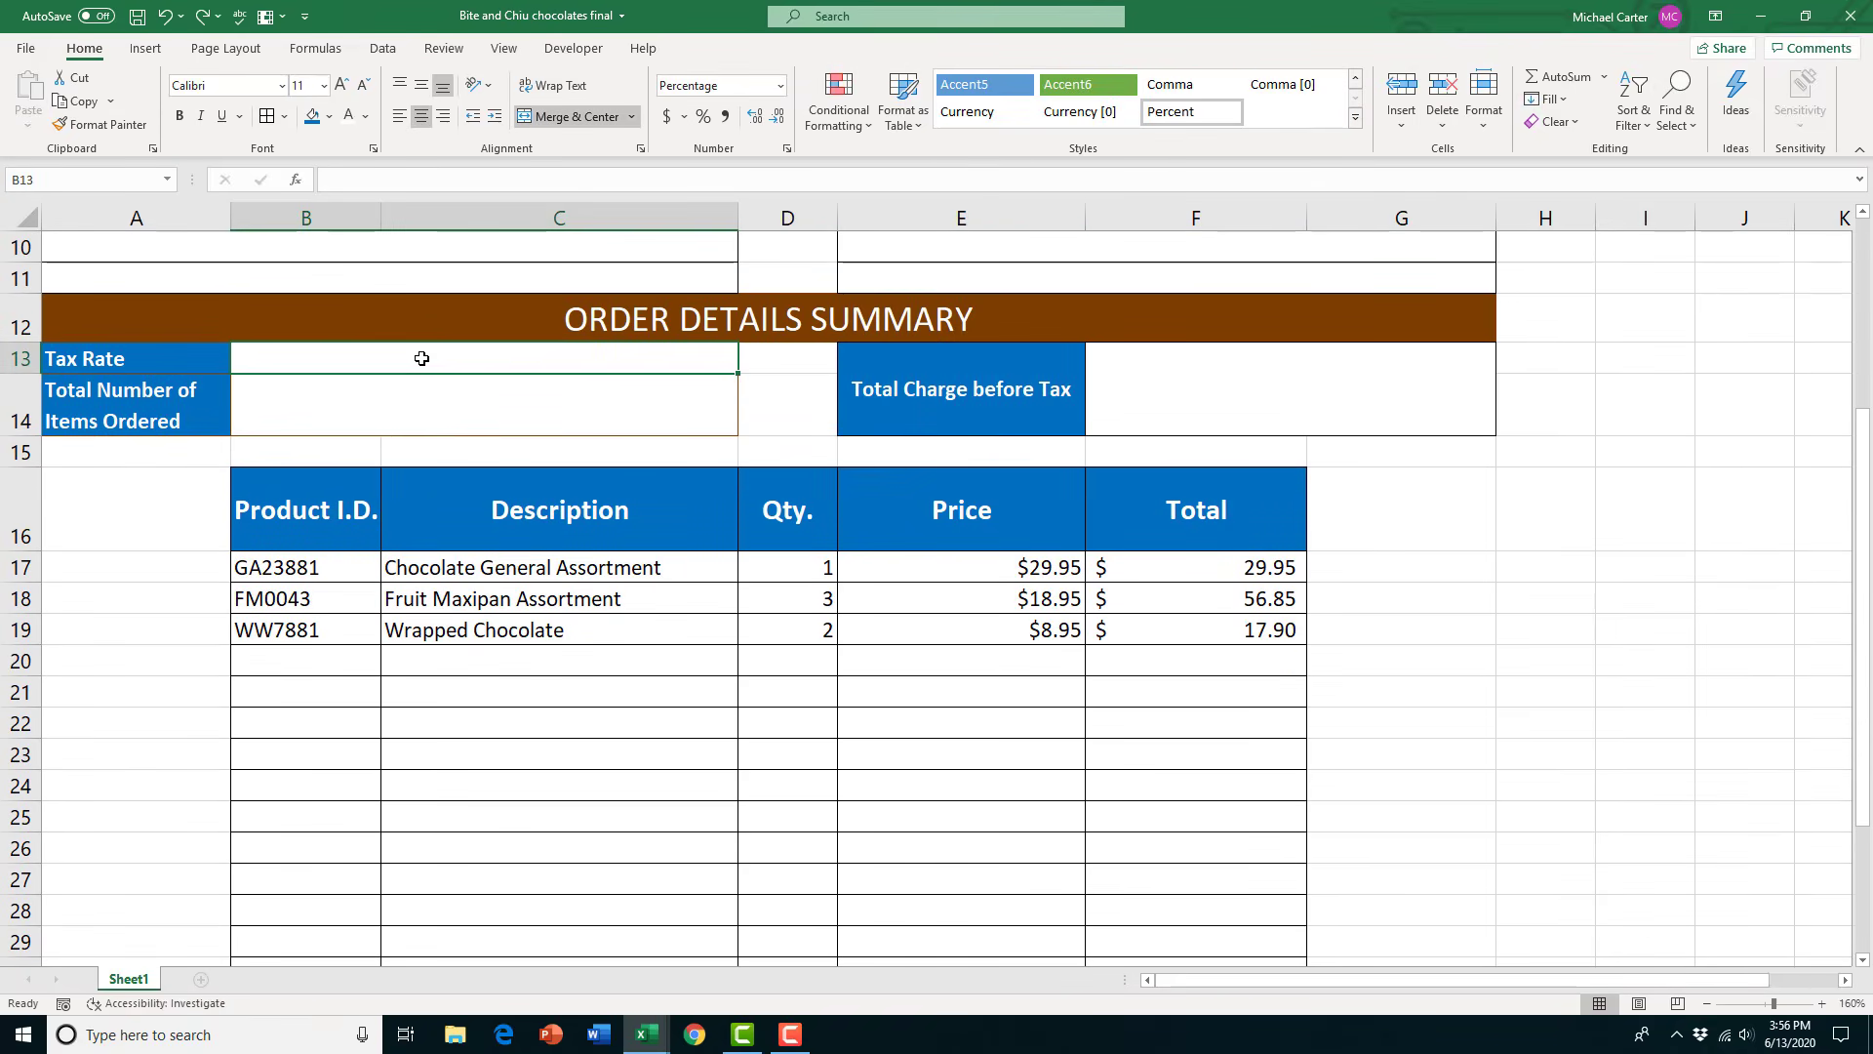
pyautogui.click(705, 119)
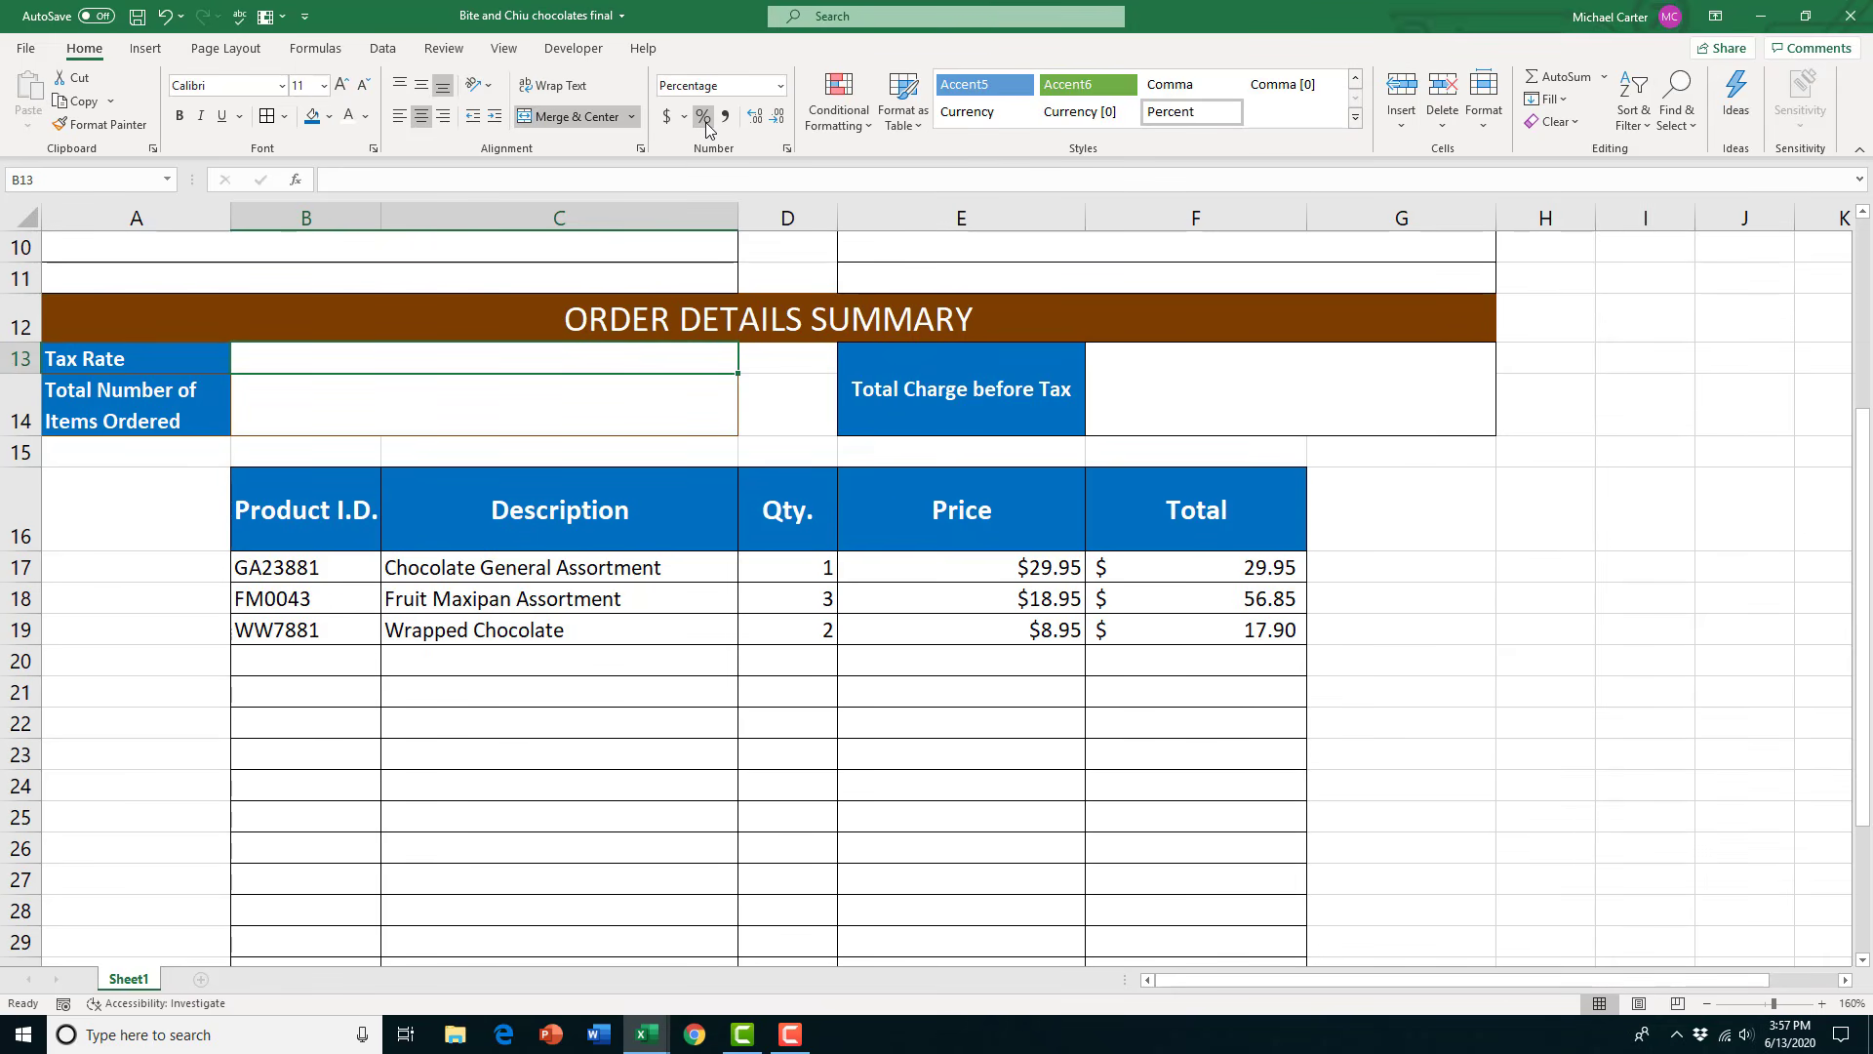
pyautogui.write('5.')
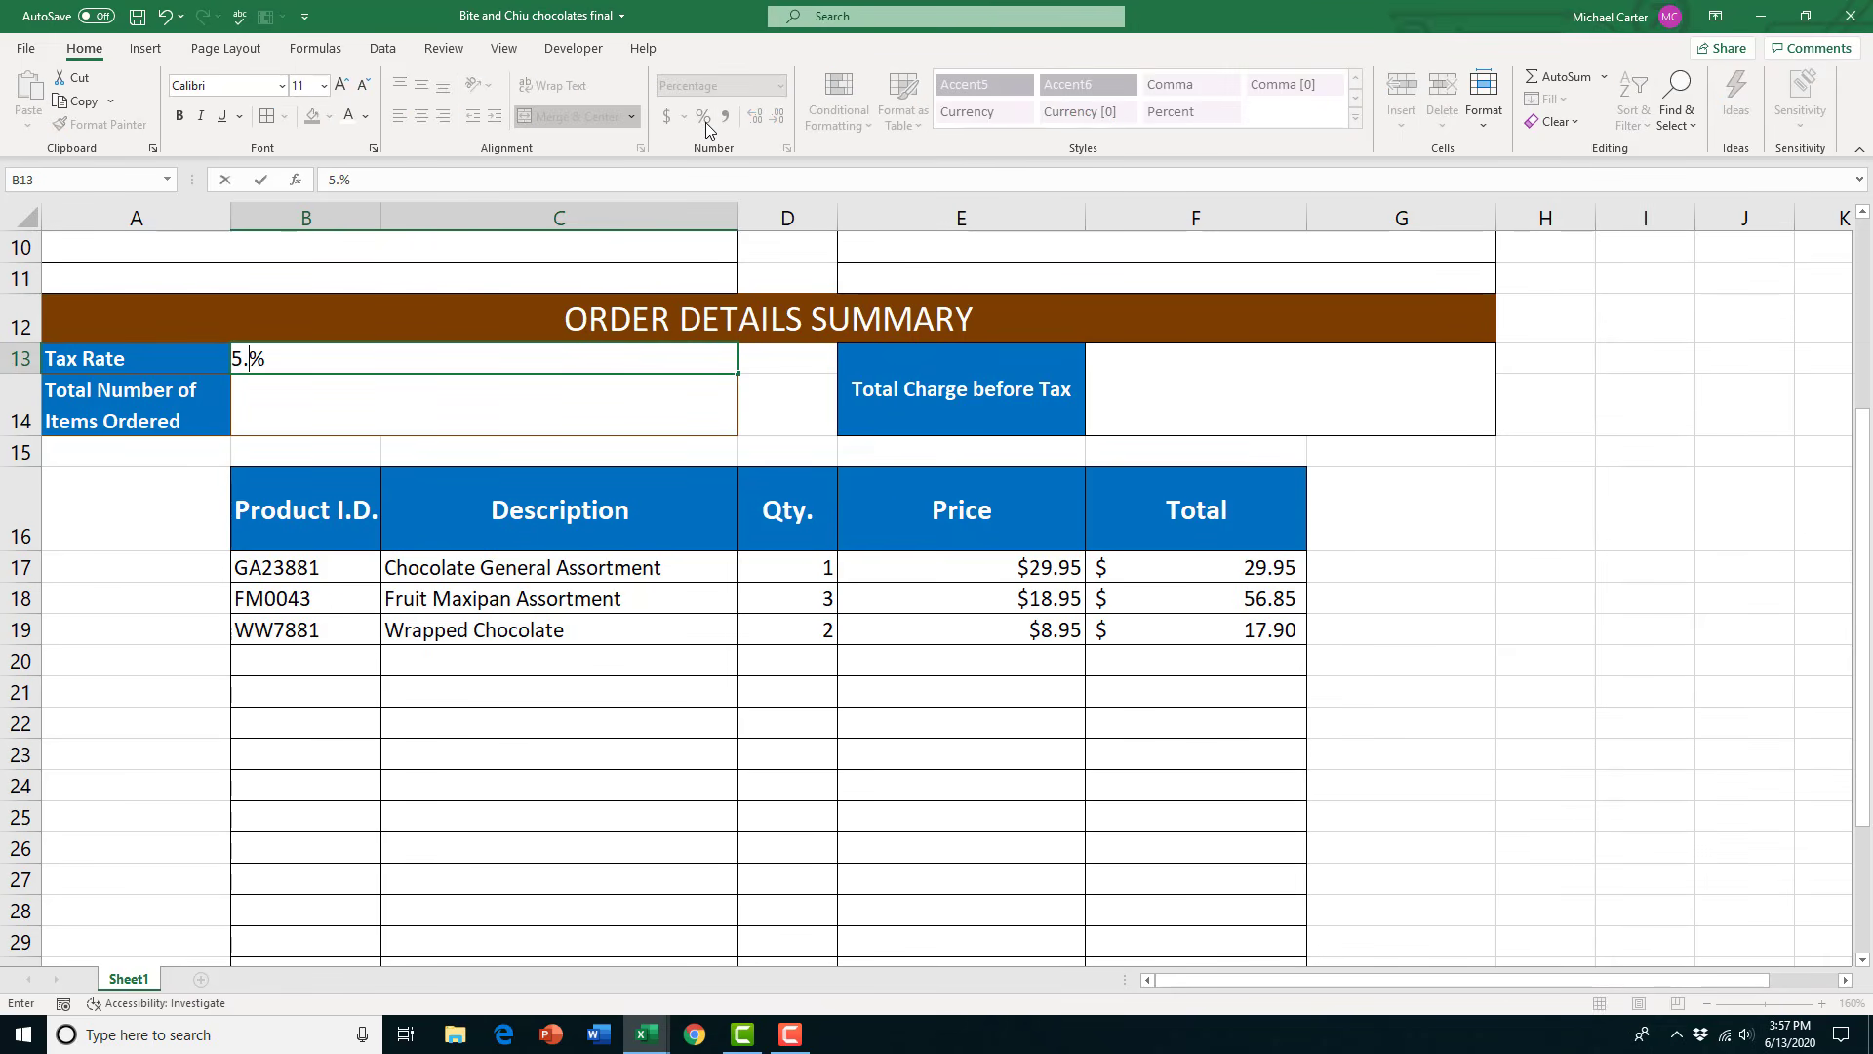
pyautogui.write('20')
pyautogui.press('Return')
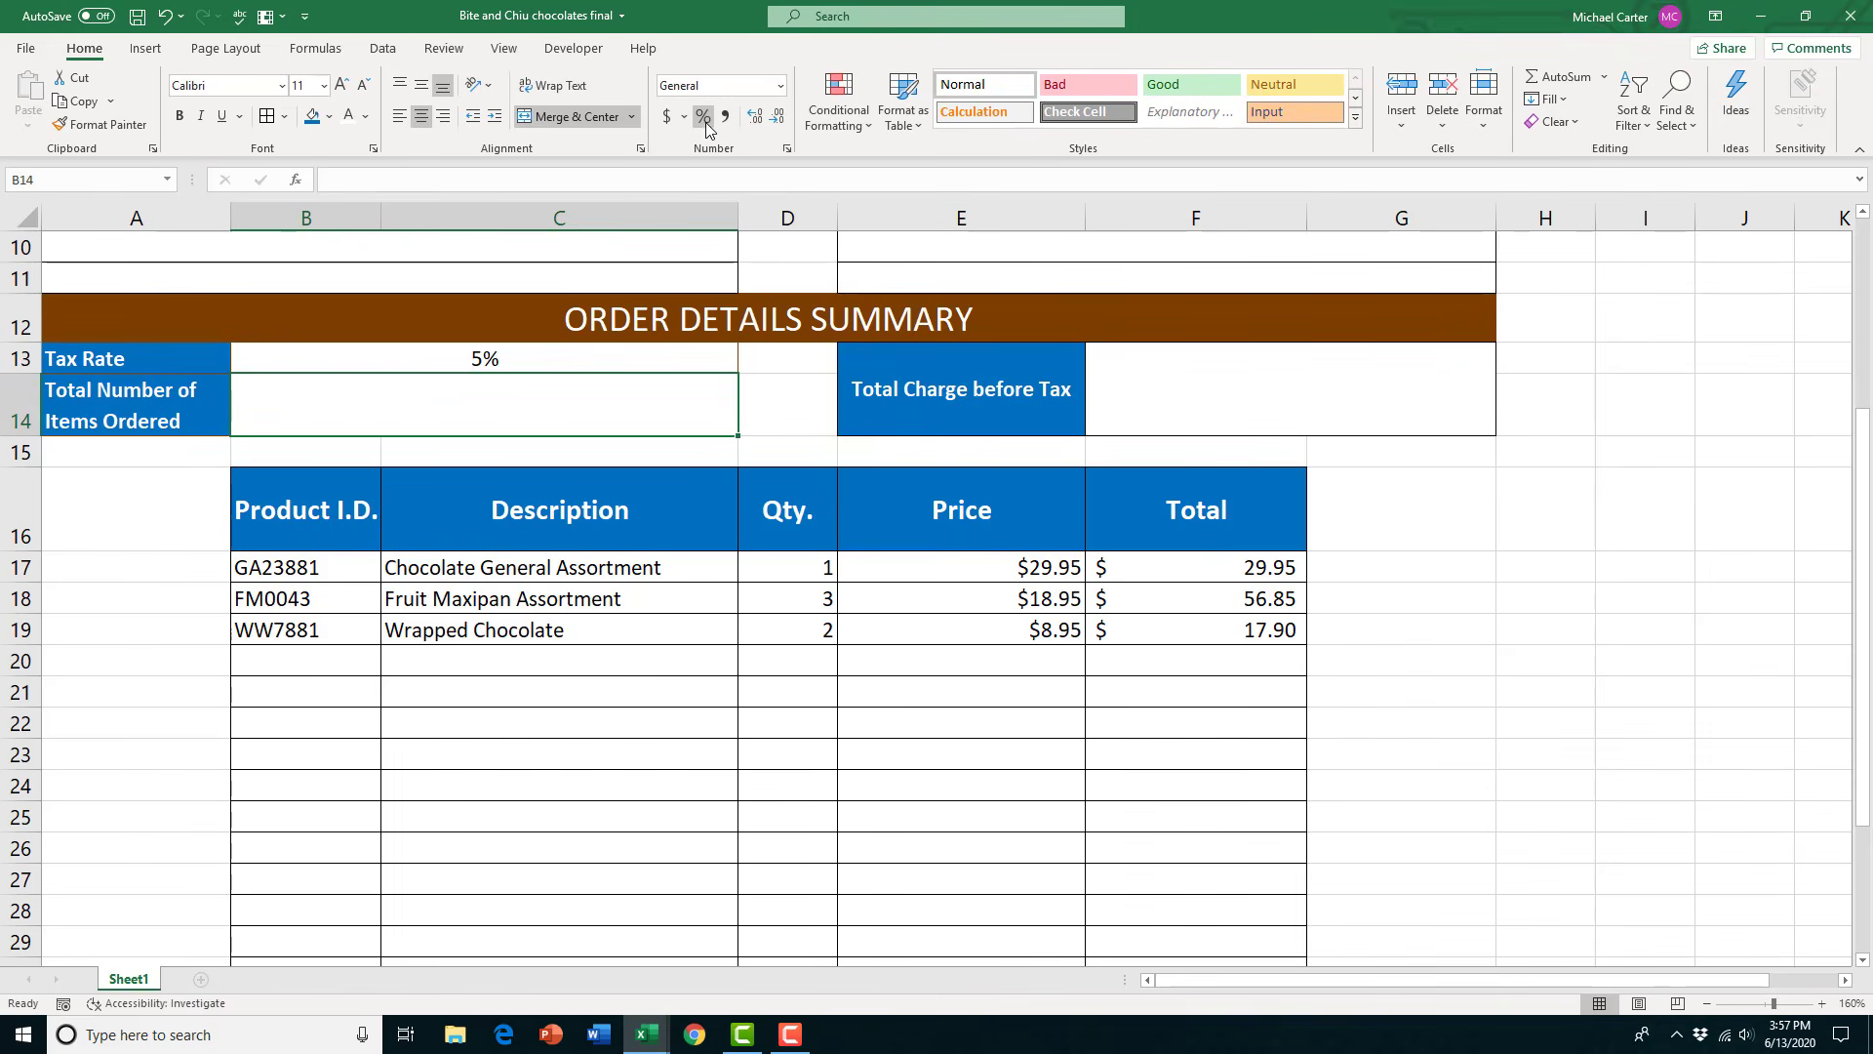
# Increase the Tax Rate cell's number format to two decimal places
pyautogui.click(511, 369)
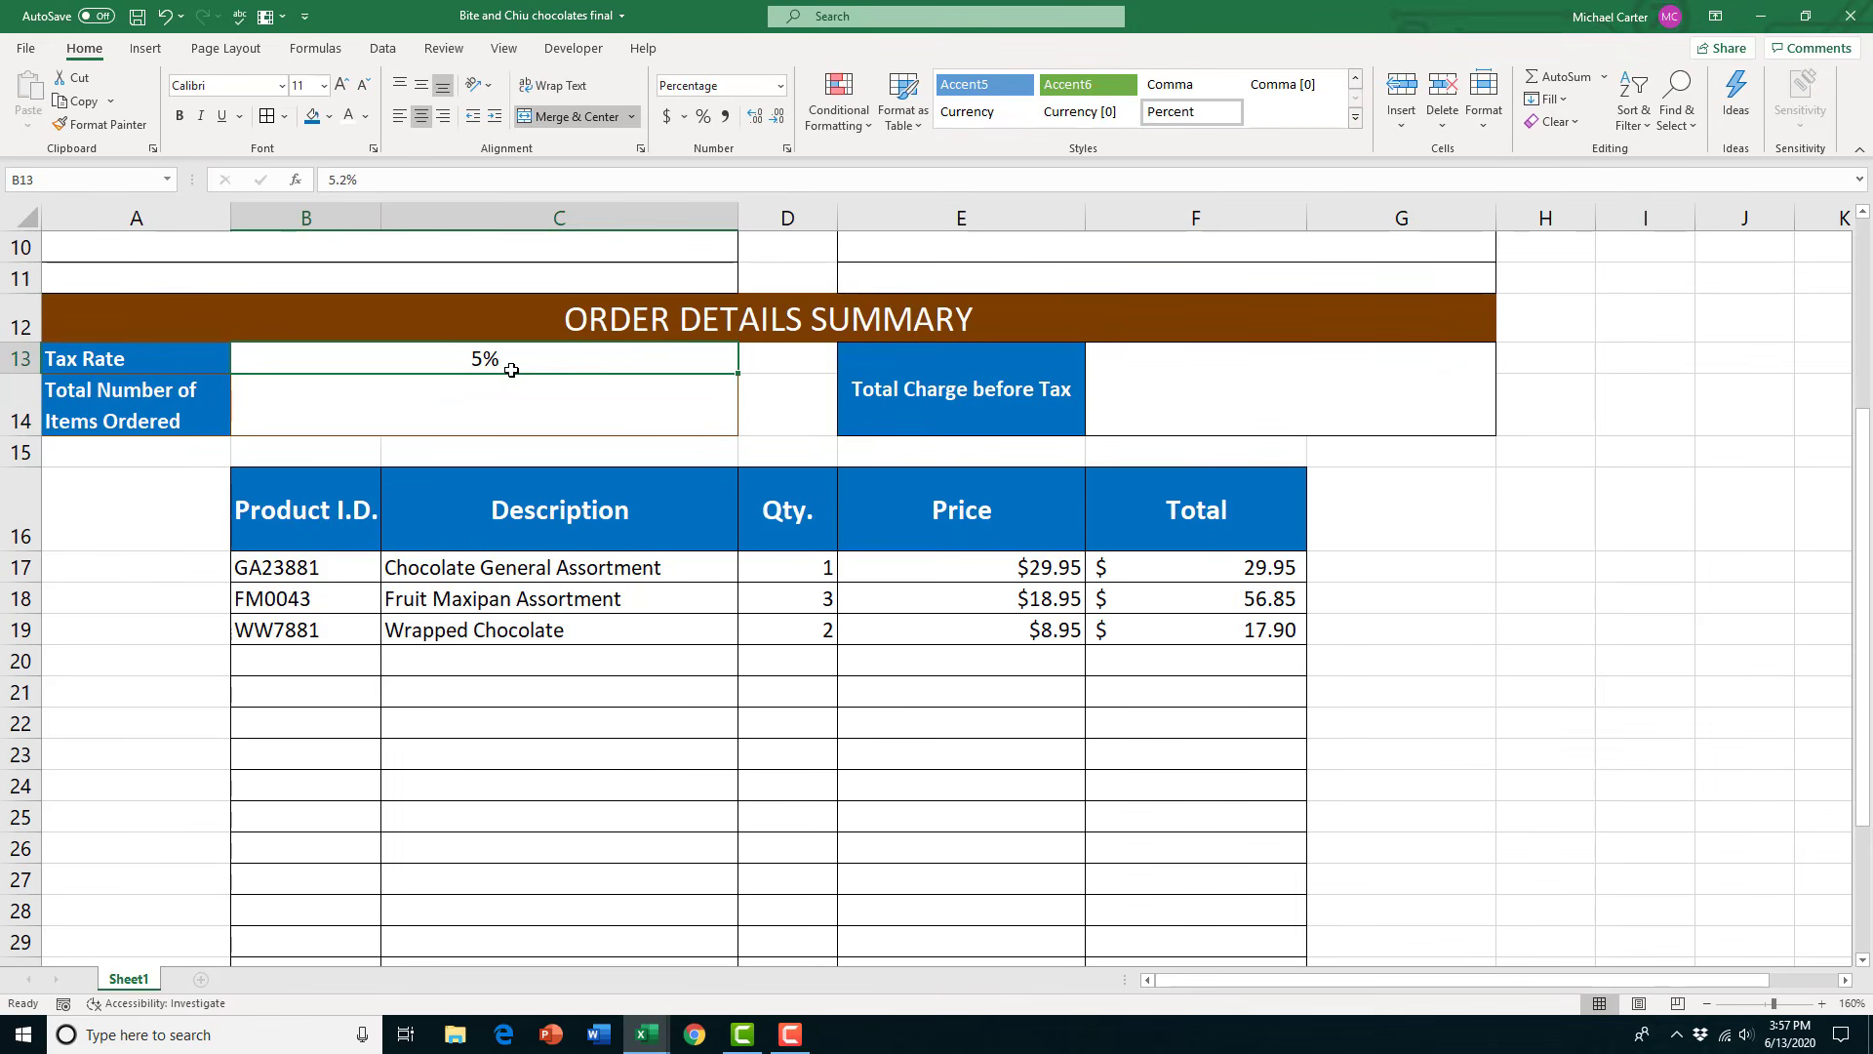
pyautogui.click(756, 117)
pyautogui.click(756, 117)
pyautogui.press('Return')
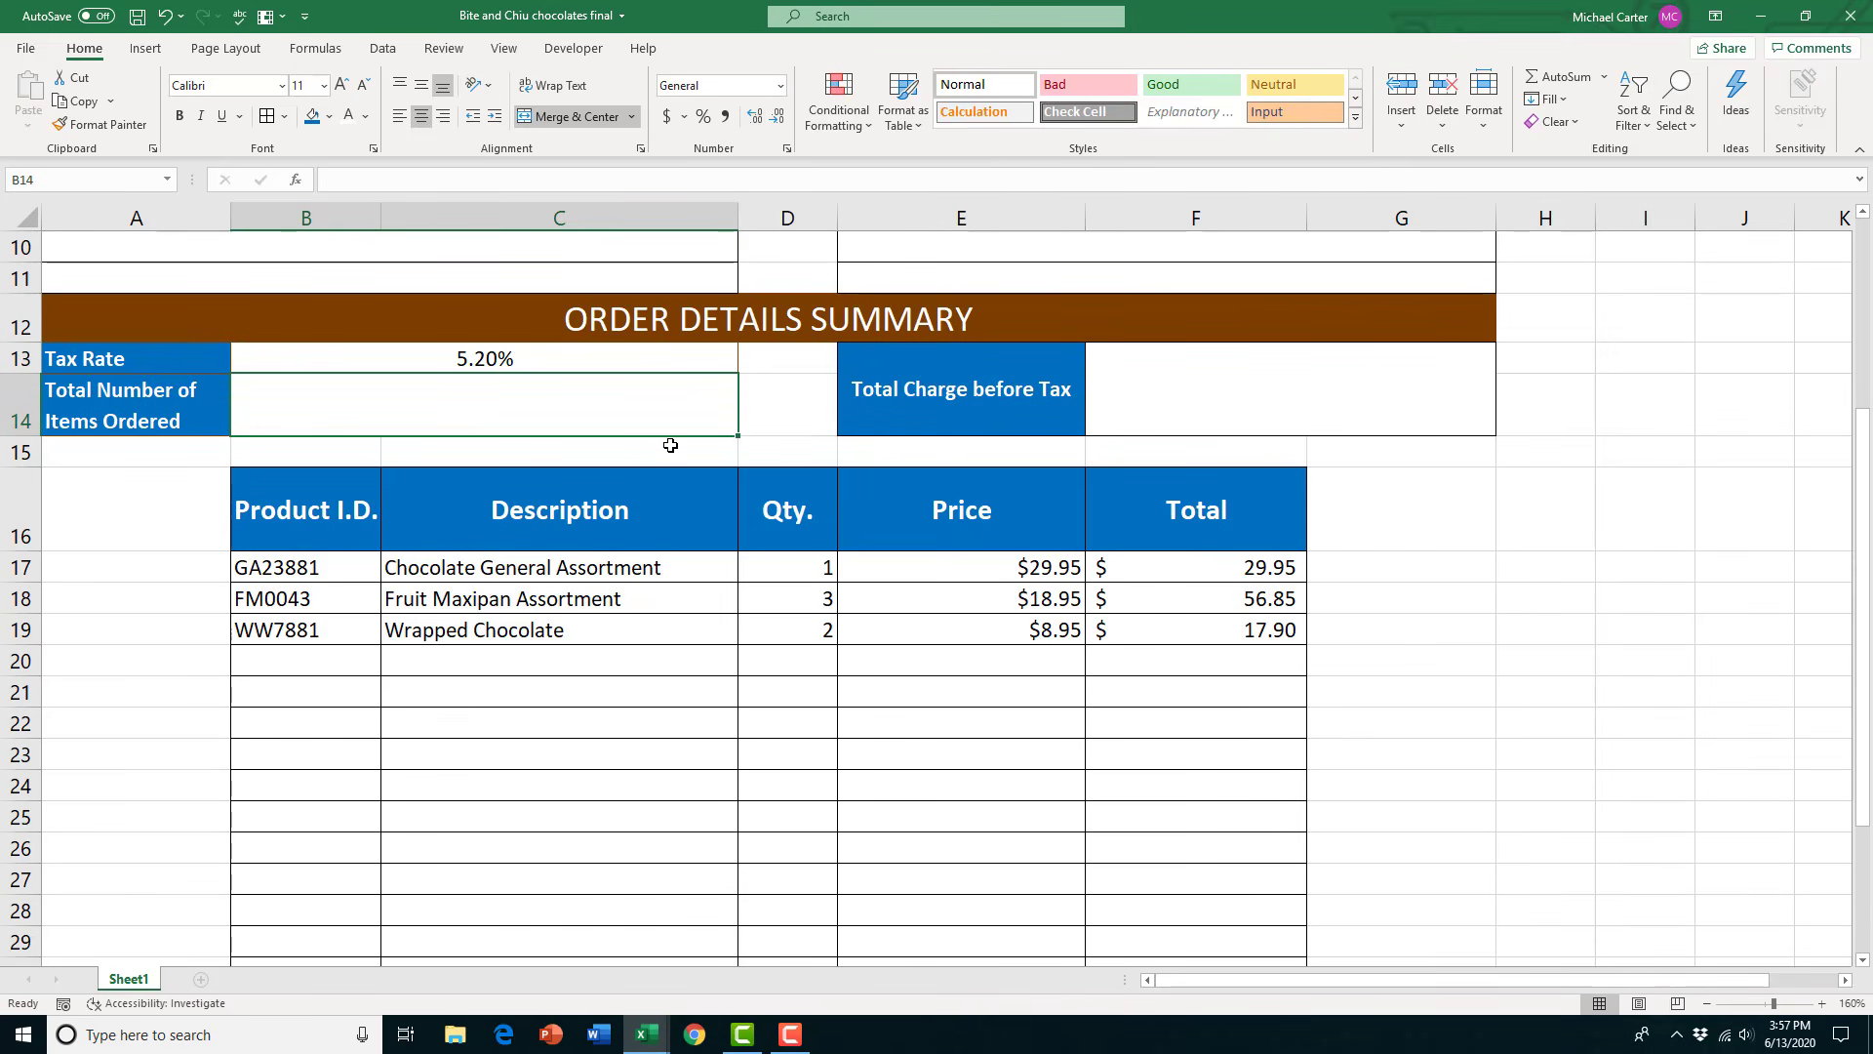
# Enter the formula =F33*B13 in F34 to calculate the tax from the subtotal and tax rate
pyautogui.scroll(-2, 1050, 765)
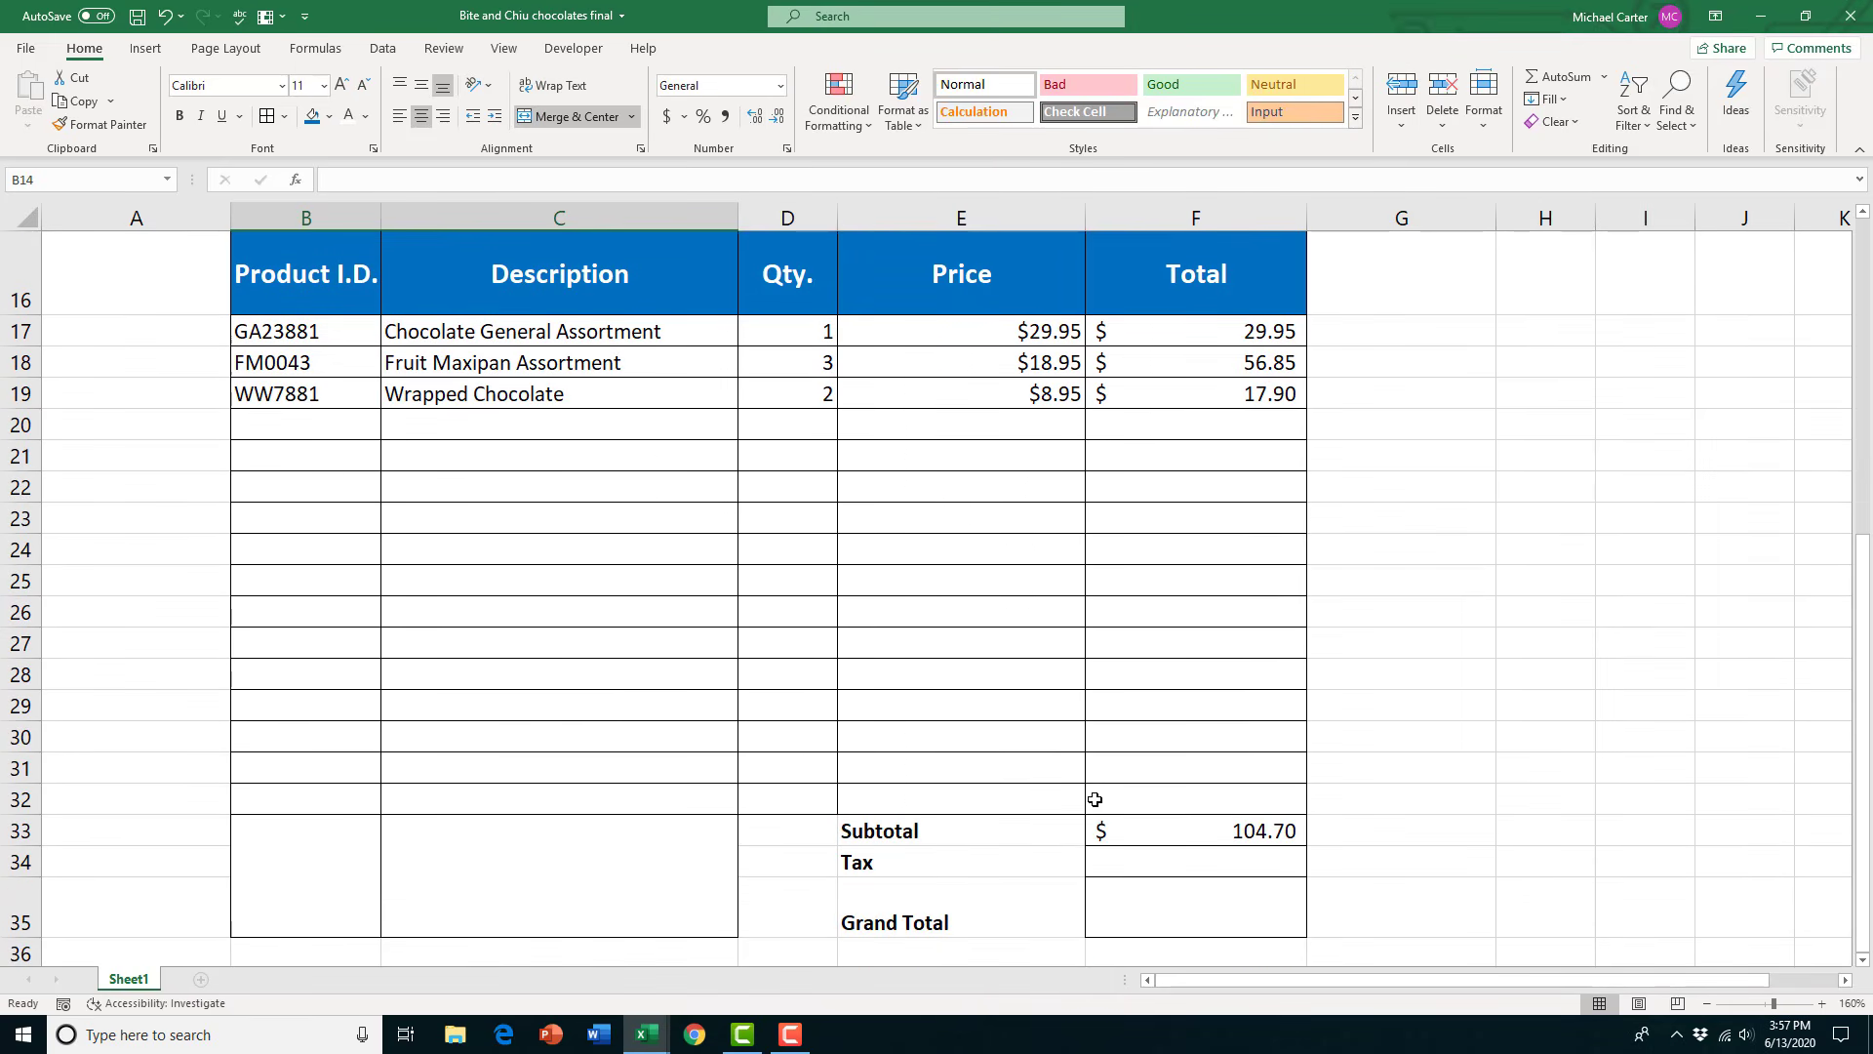
pyautogui.click(1140, 864)
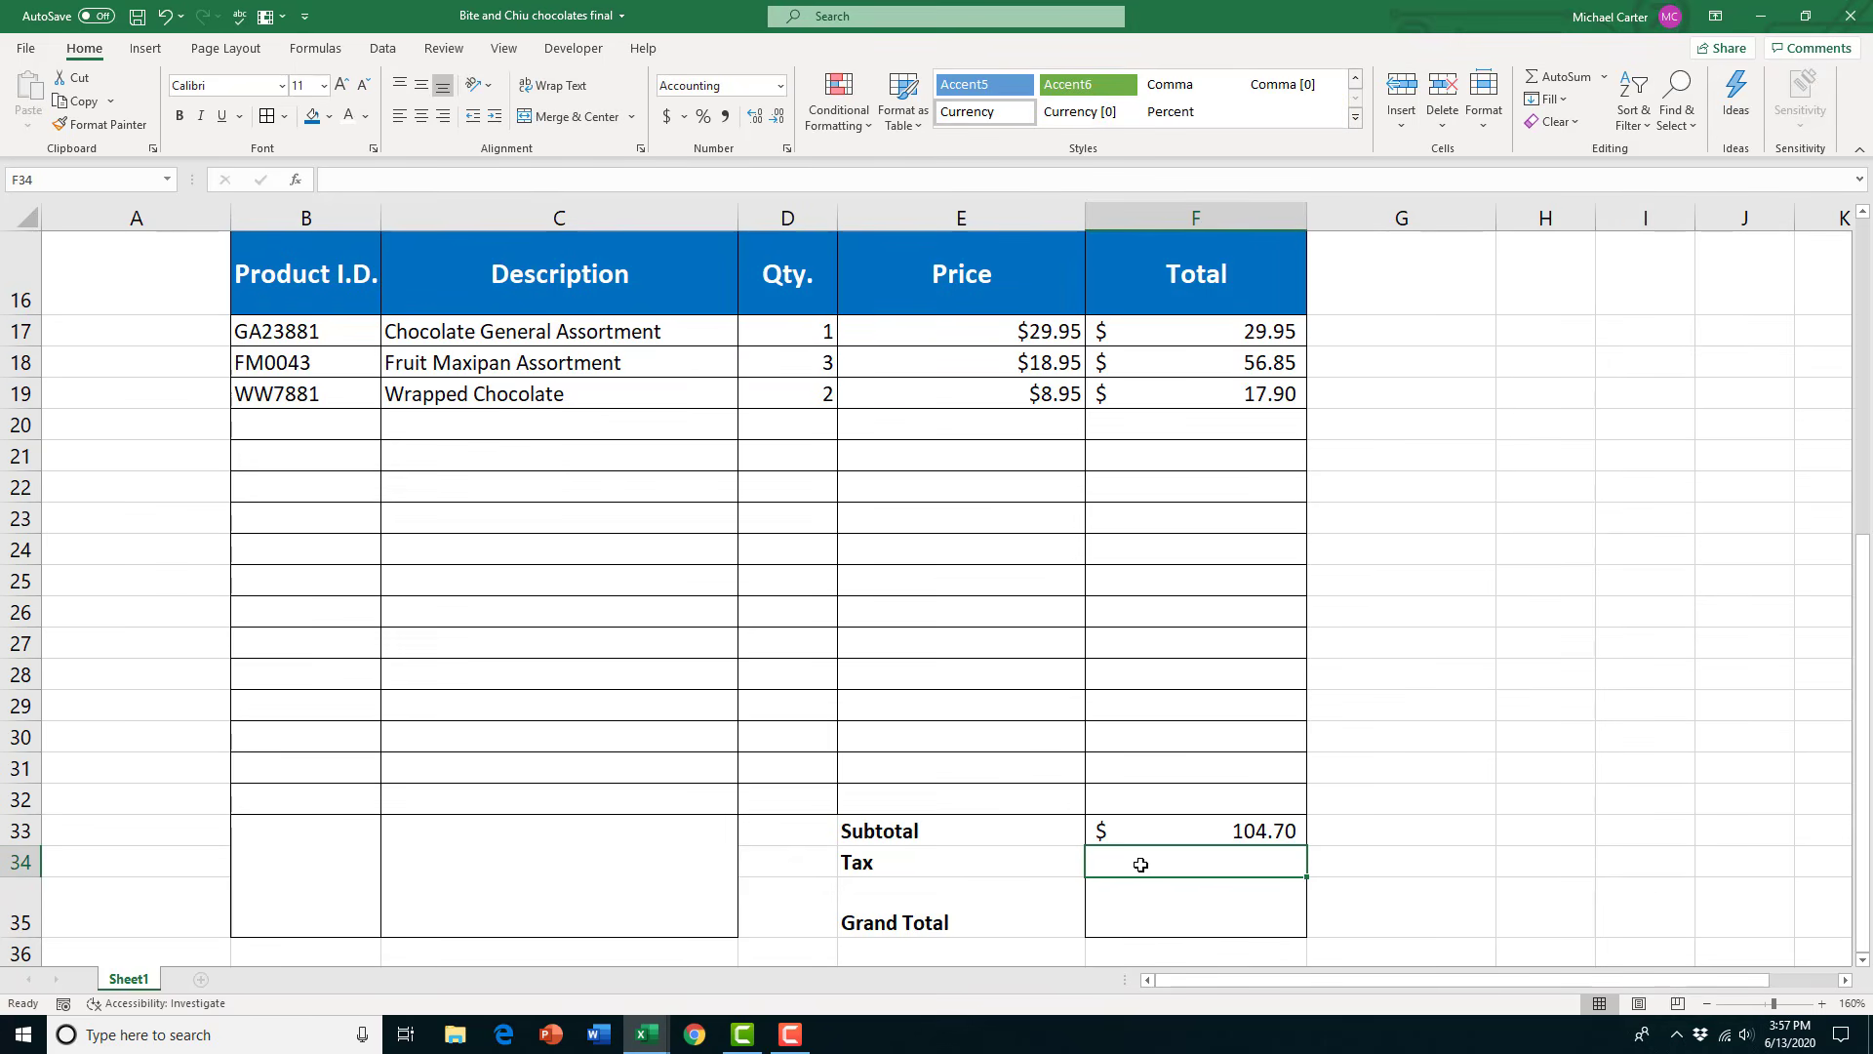
pyautogui.write('=')
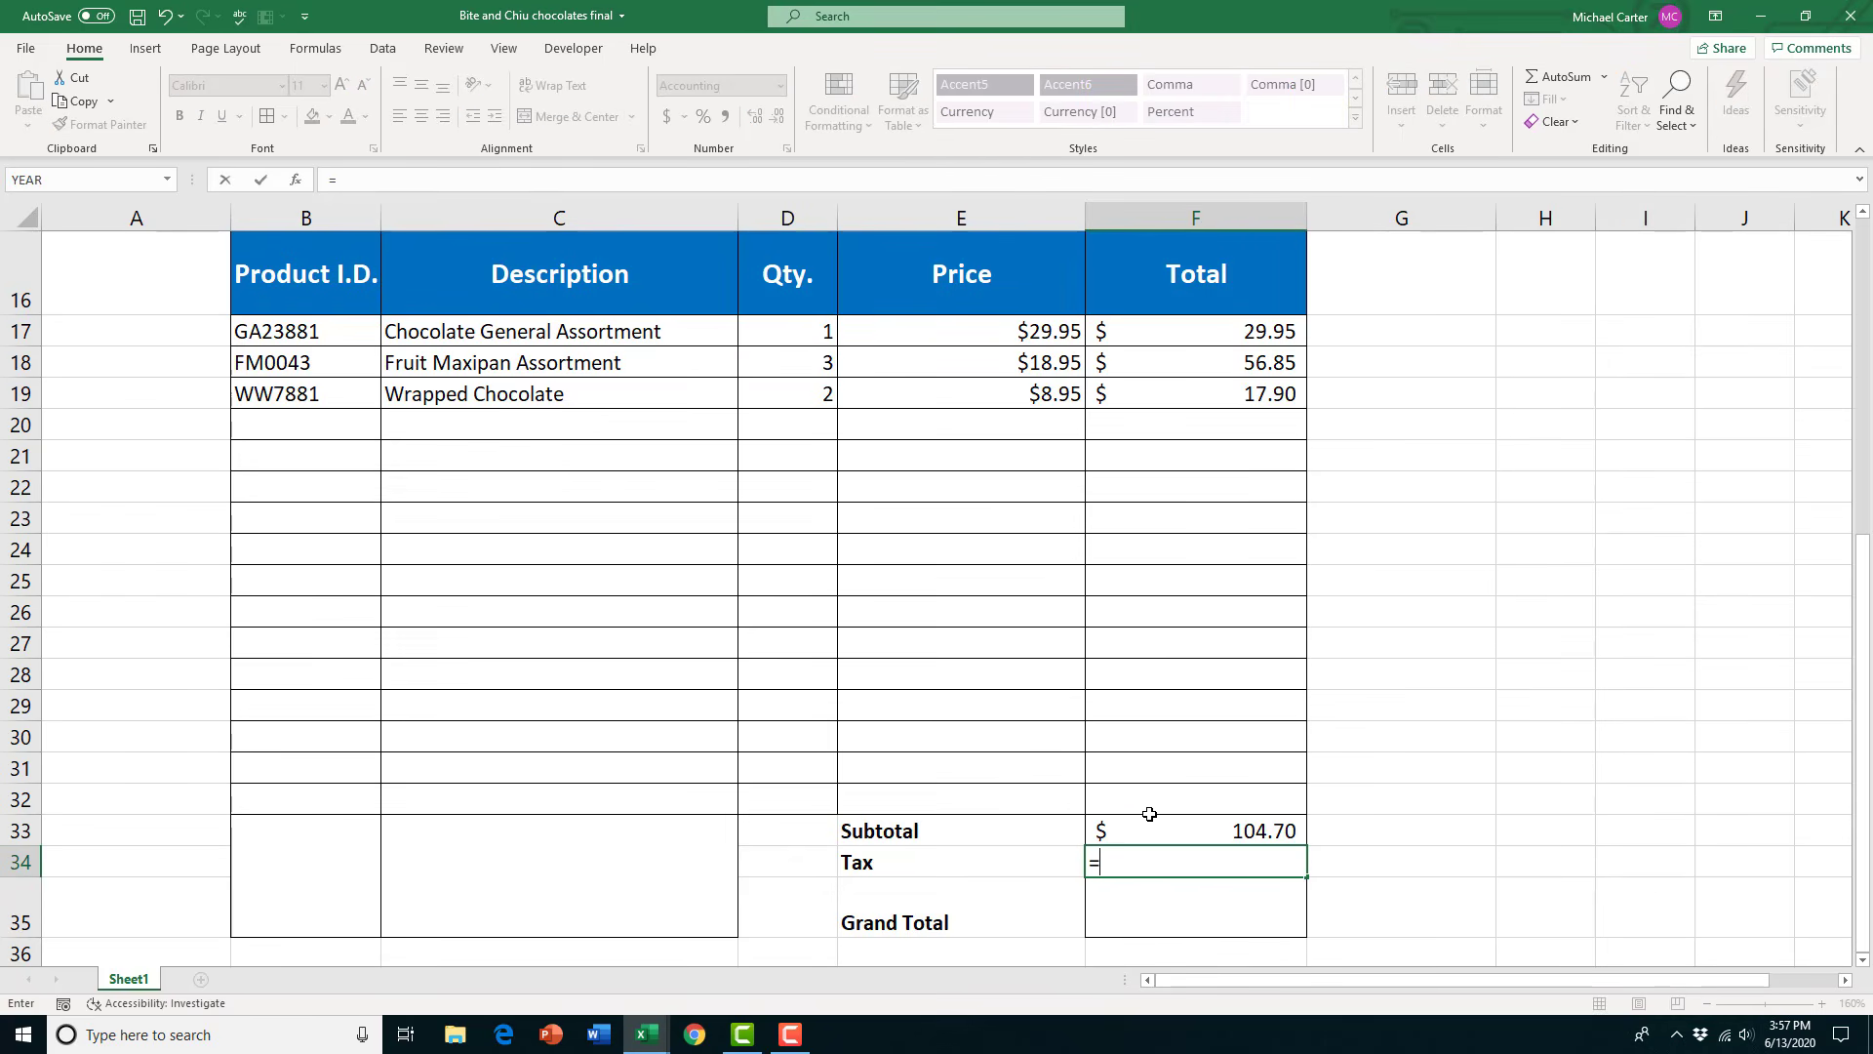
pyautogui.click(1151, 830)
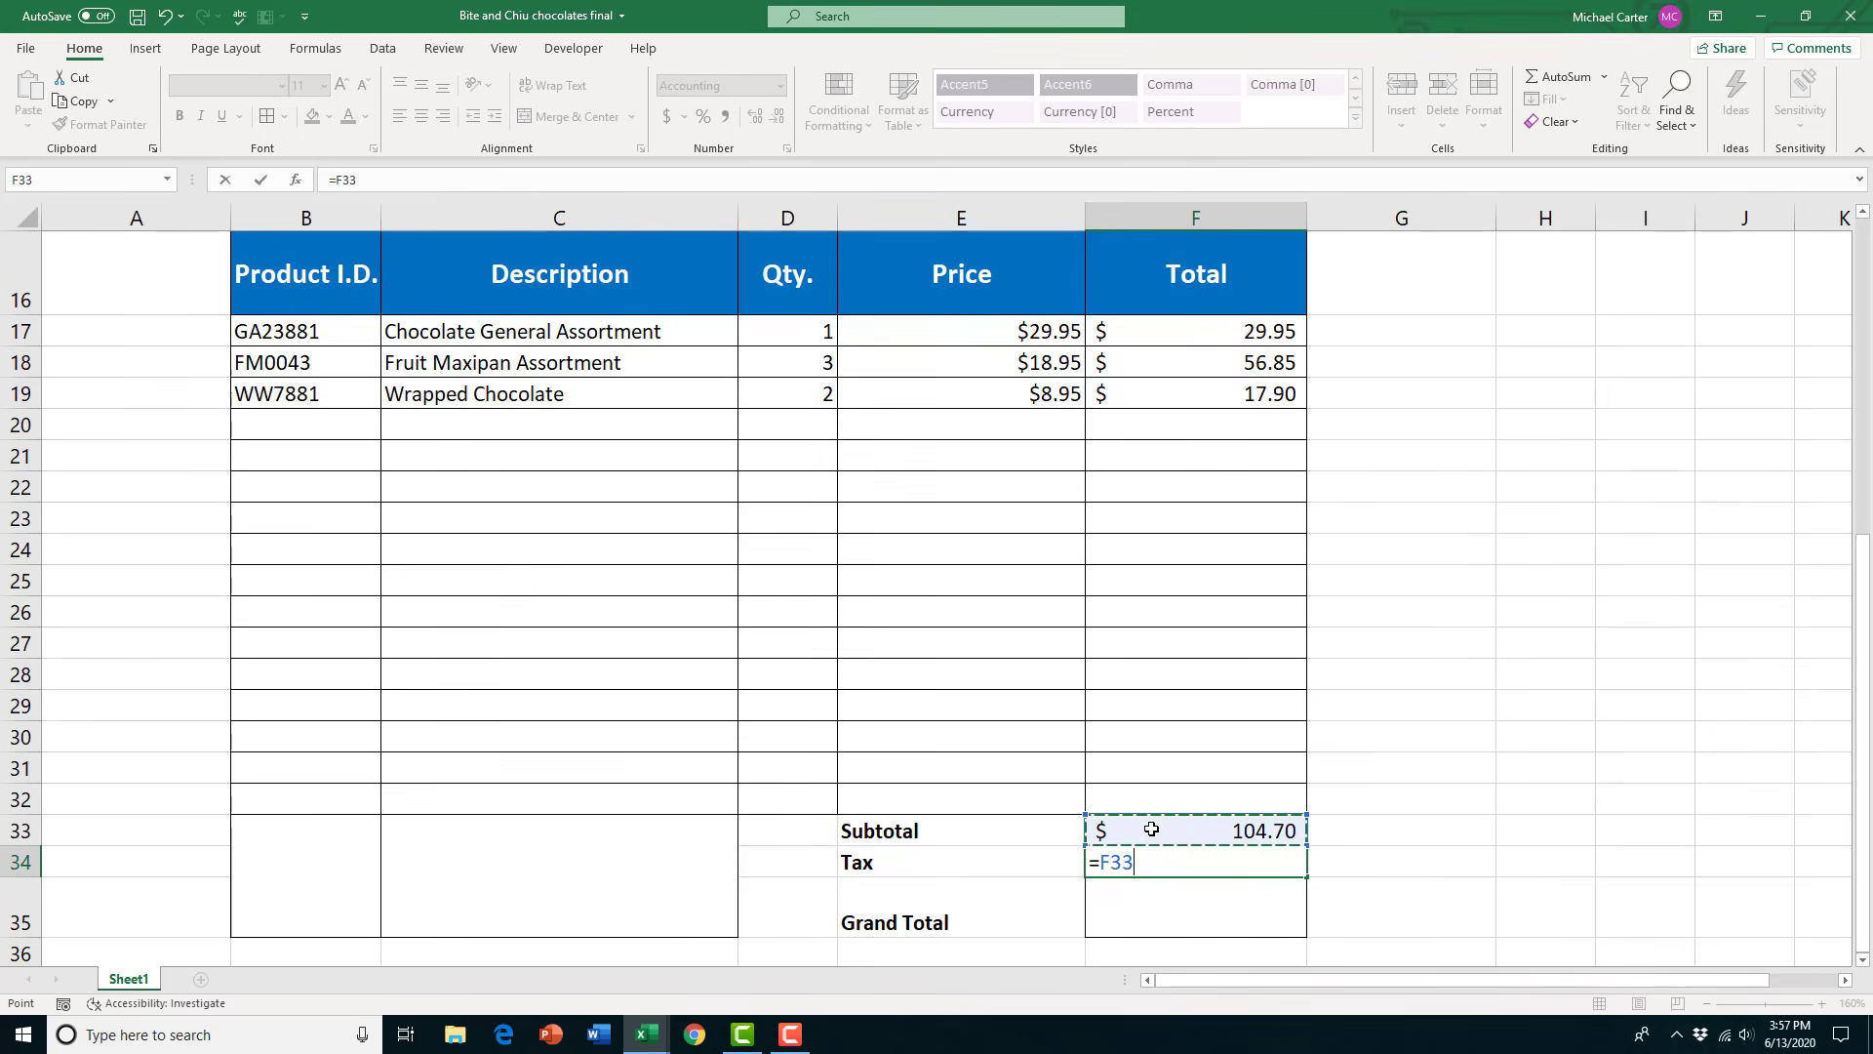
pyautogui.write('*')
pyautogui.scroll(2, 761, 712)
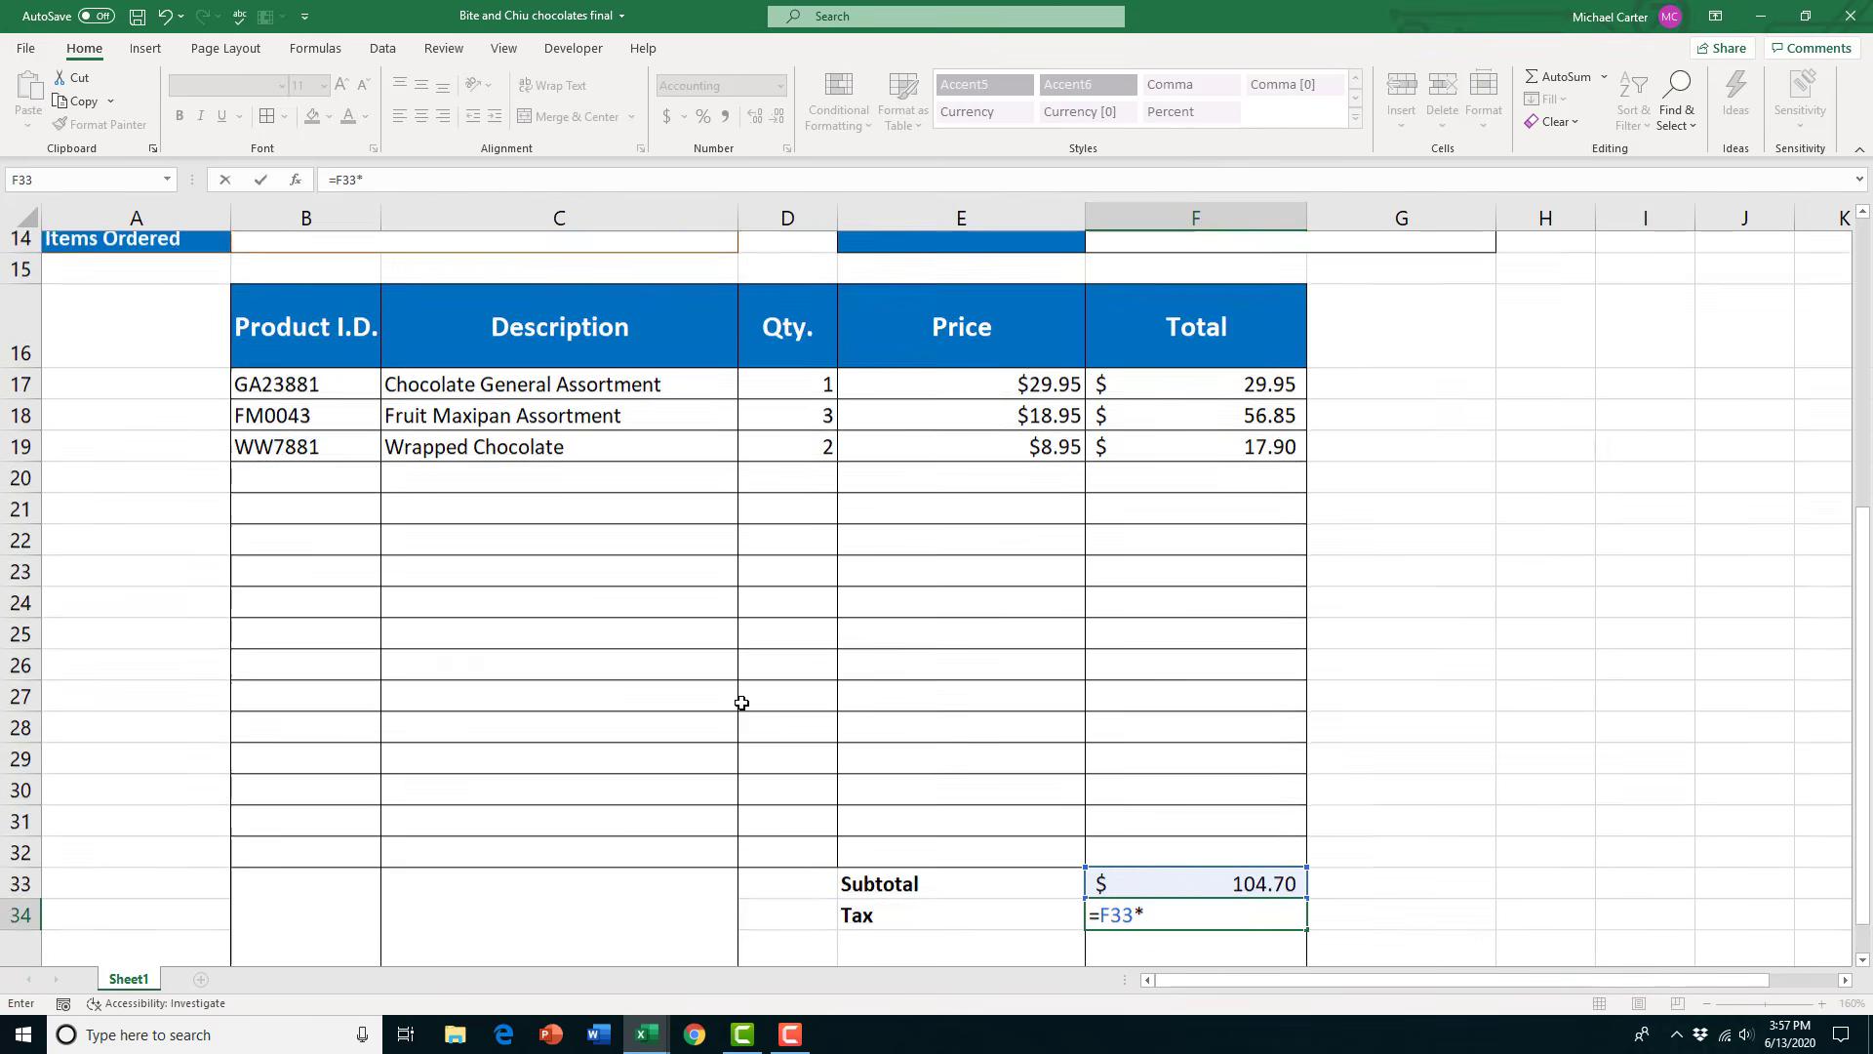
pyautogui.click(457, 360)
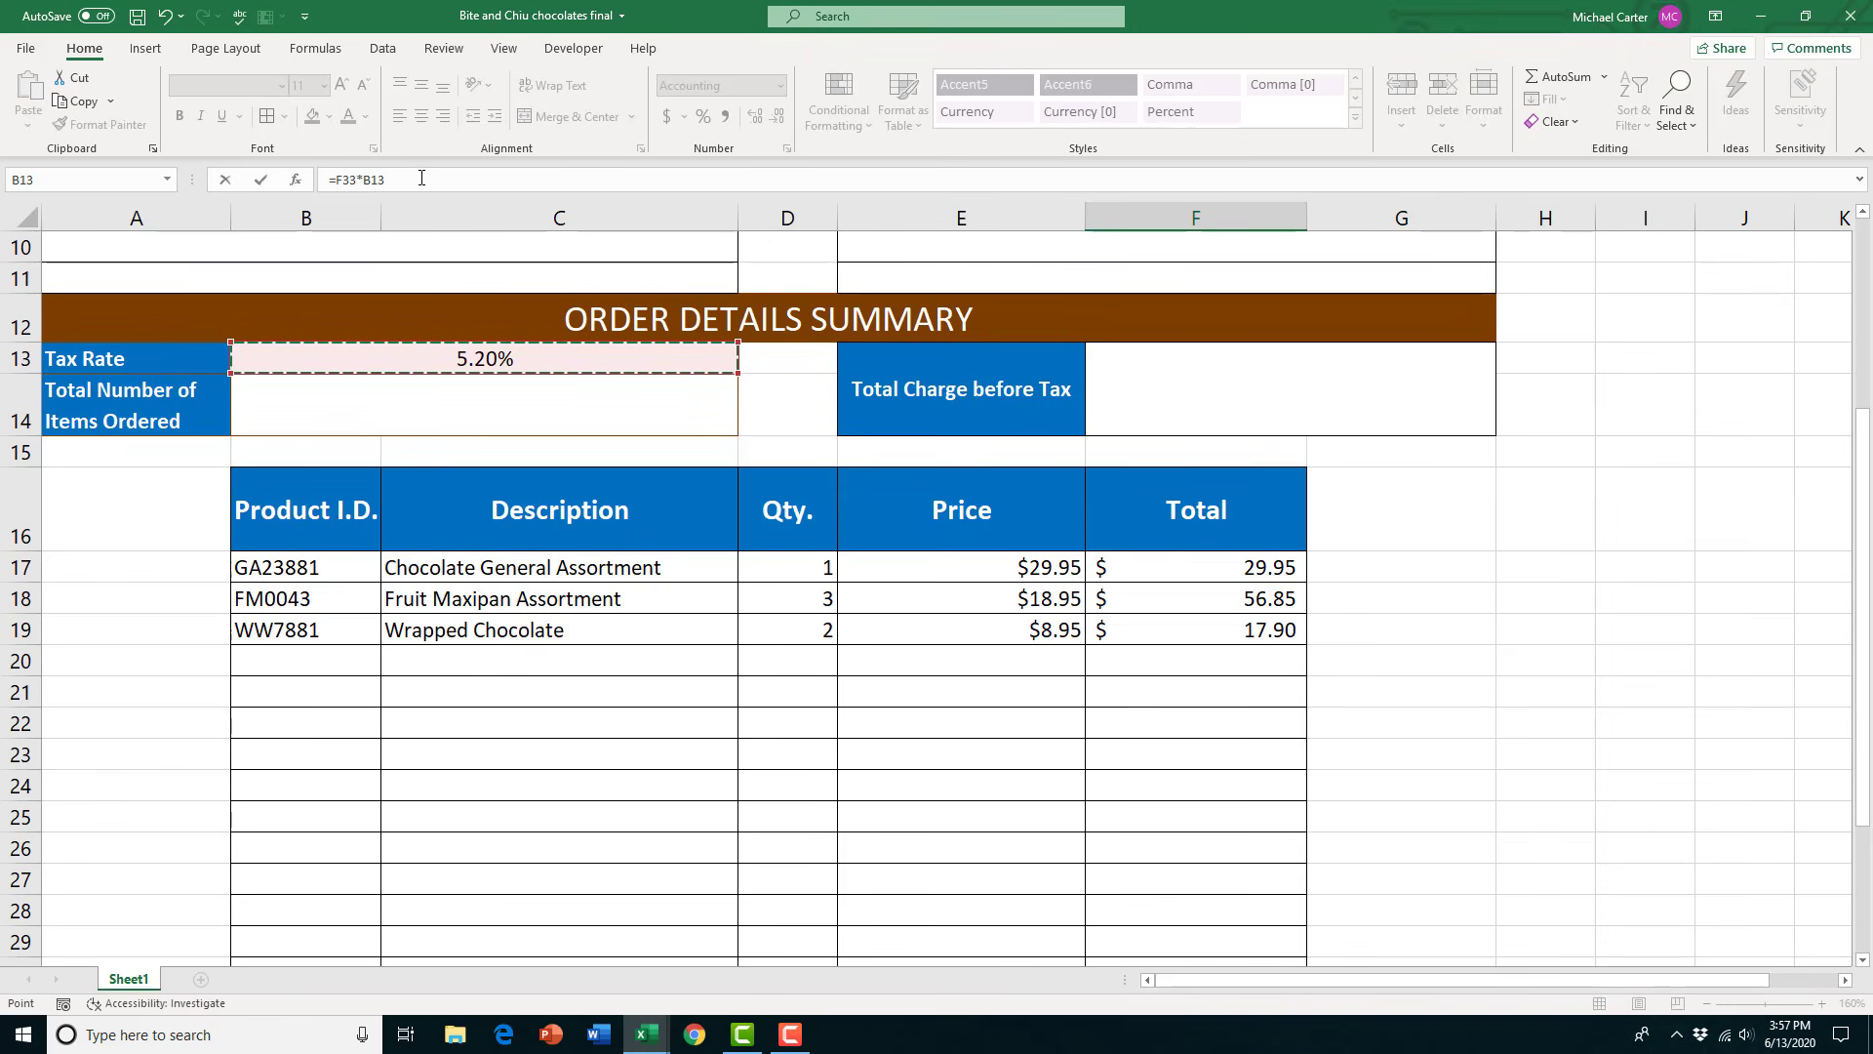
pyautogui.press('Return')
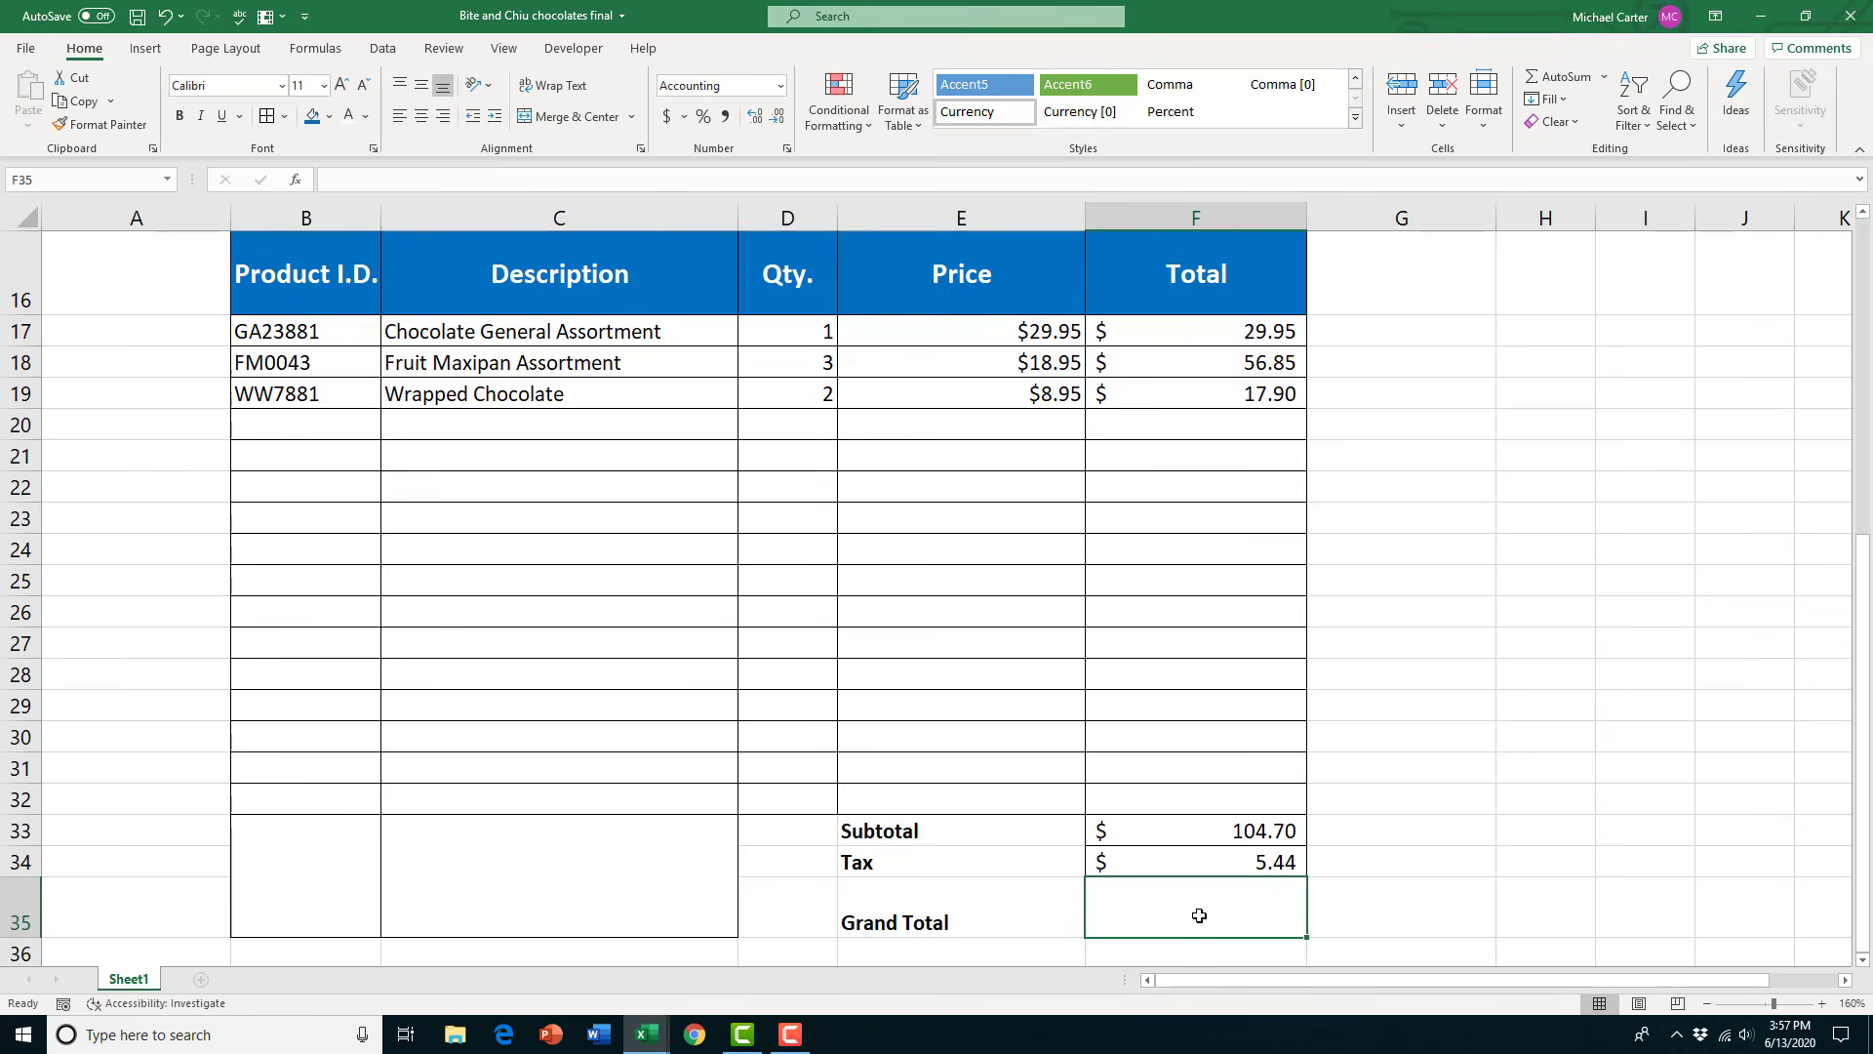
# Enter the formula =F33+F34 in F35 to calculate the grand total from the subtotal and tax
pyautogui.write('=')
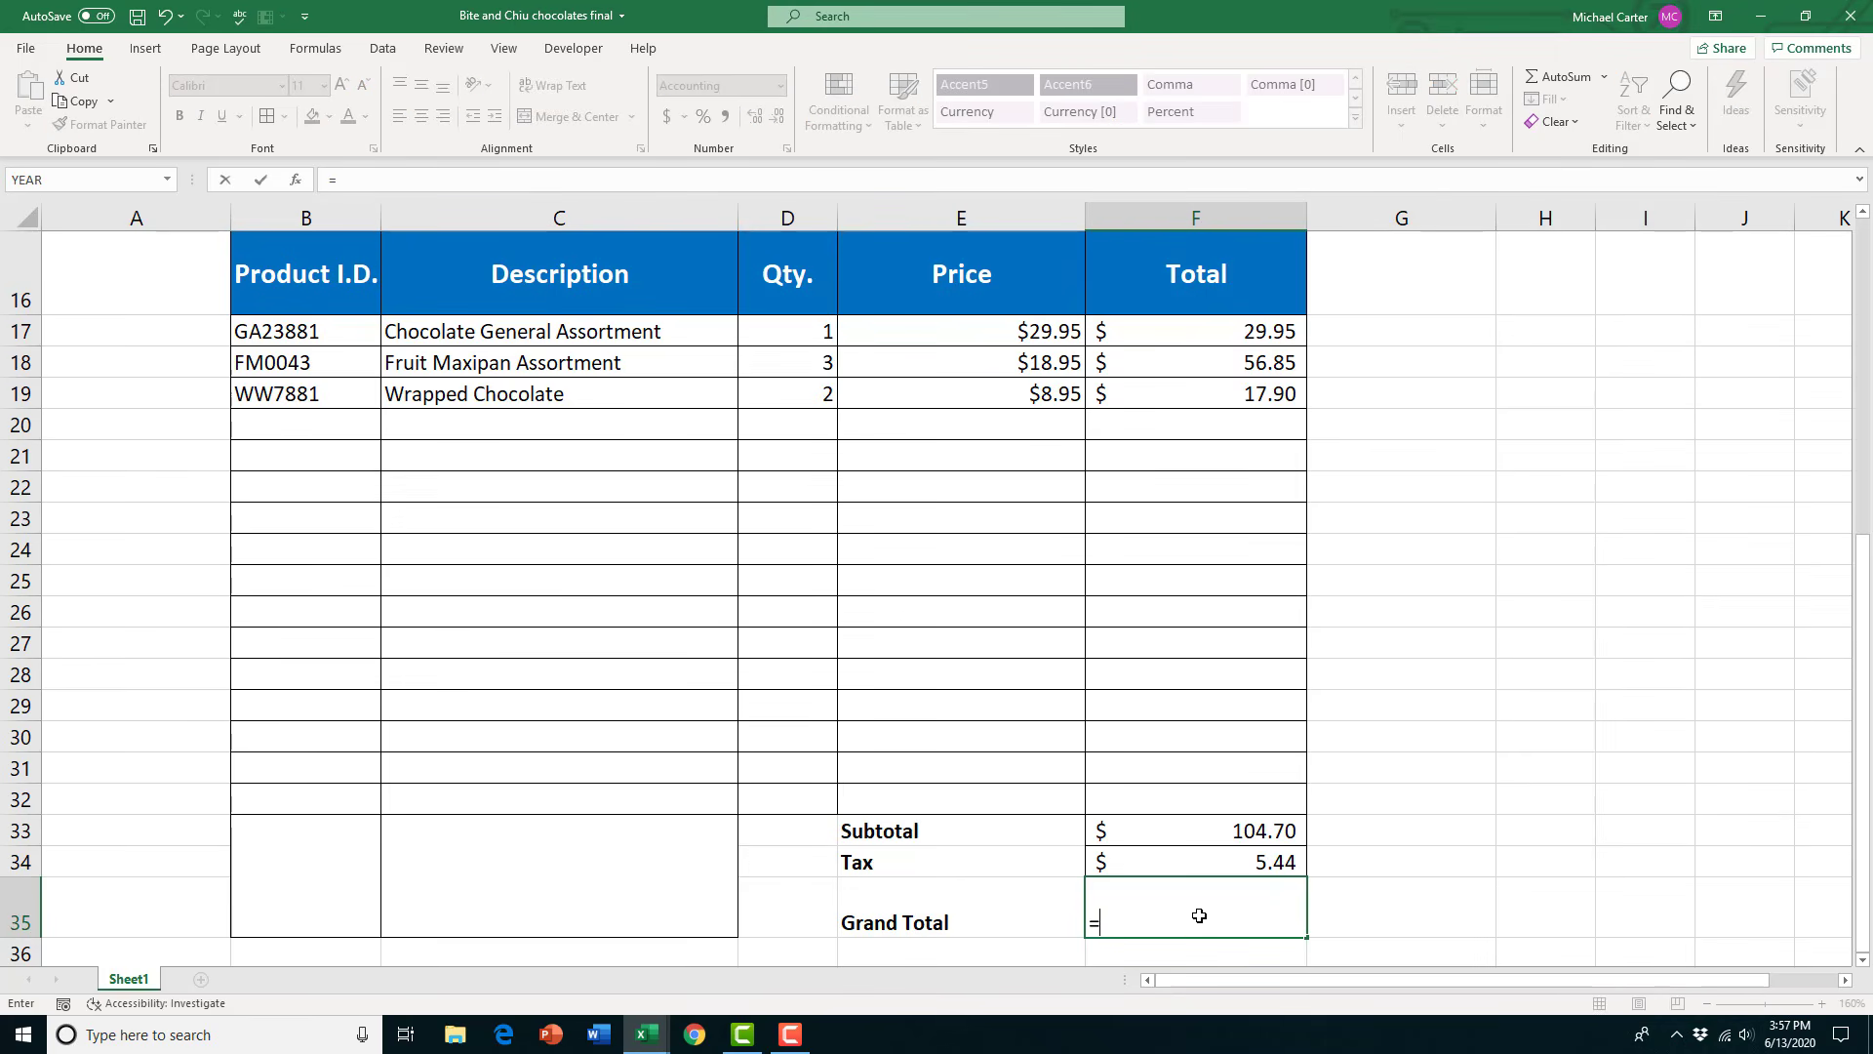
pyautogui.click(1148, 826)
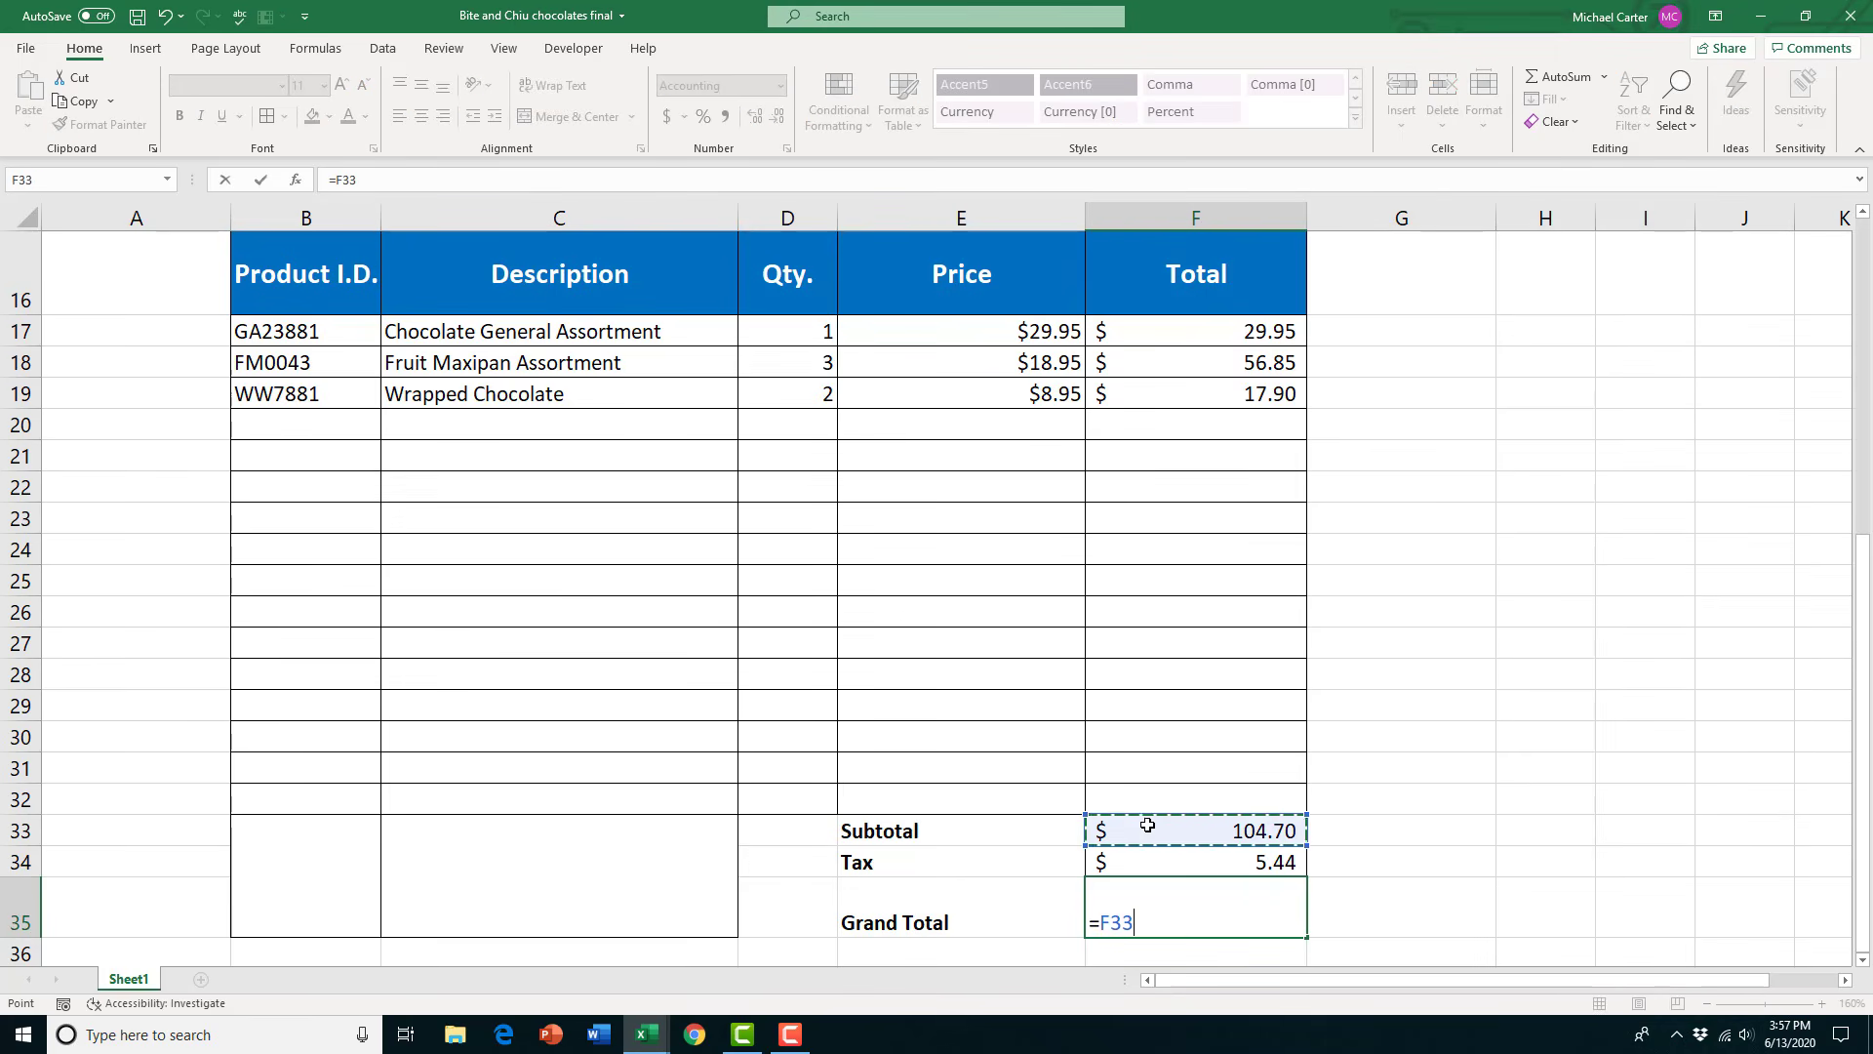
pyautogui.write('+')
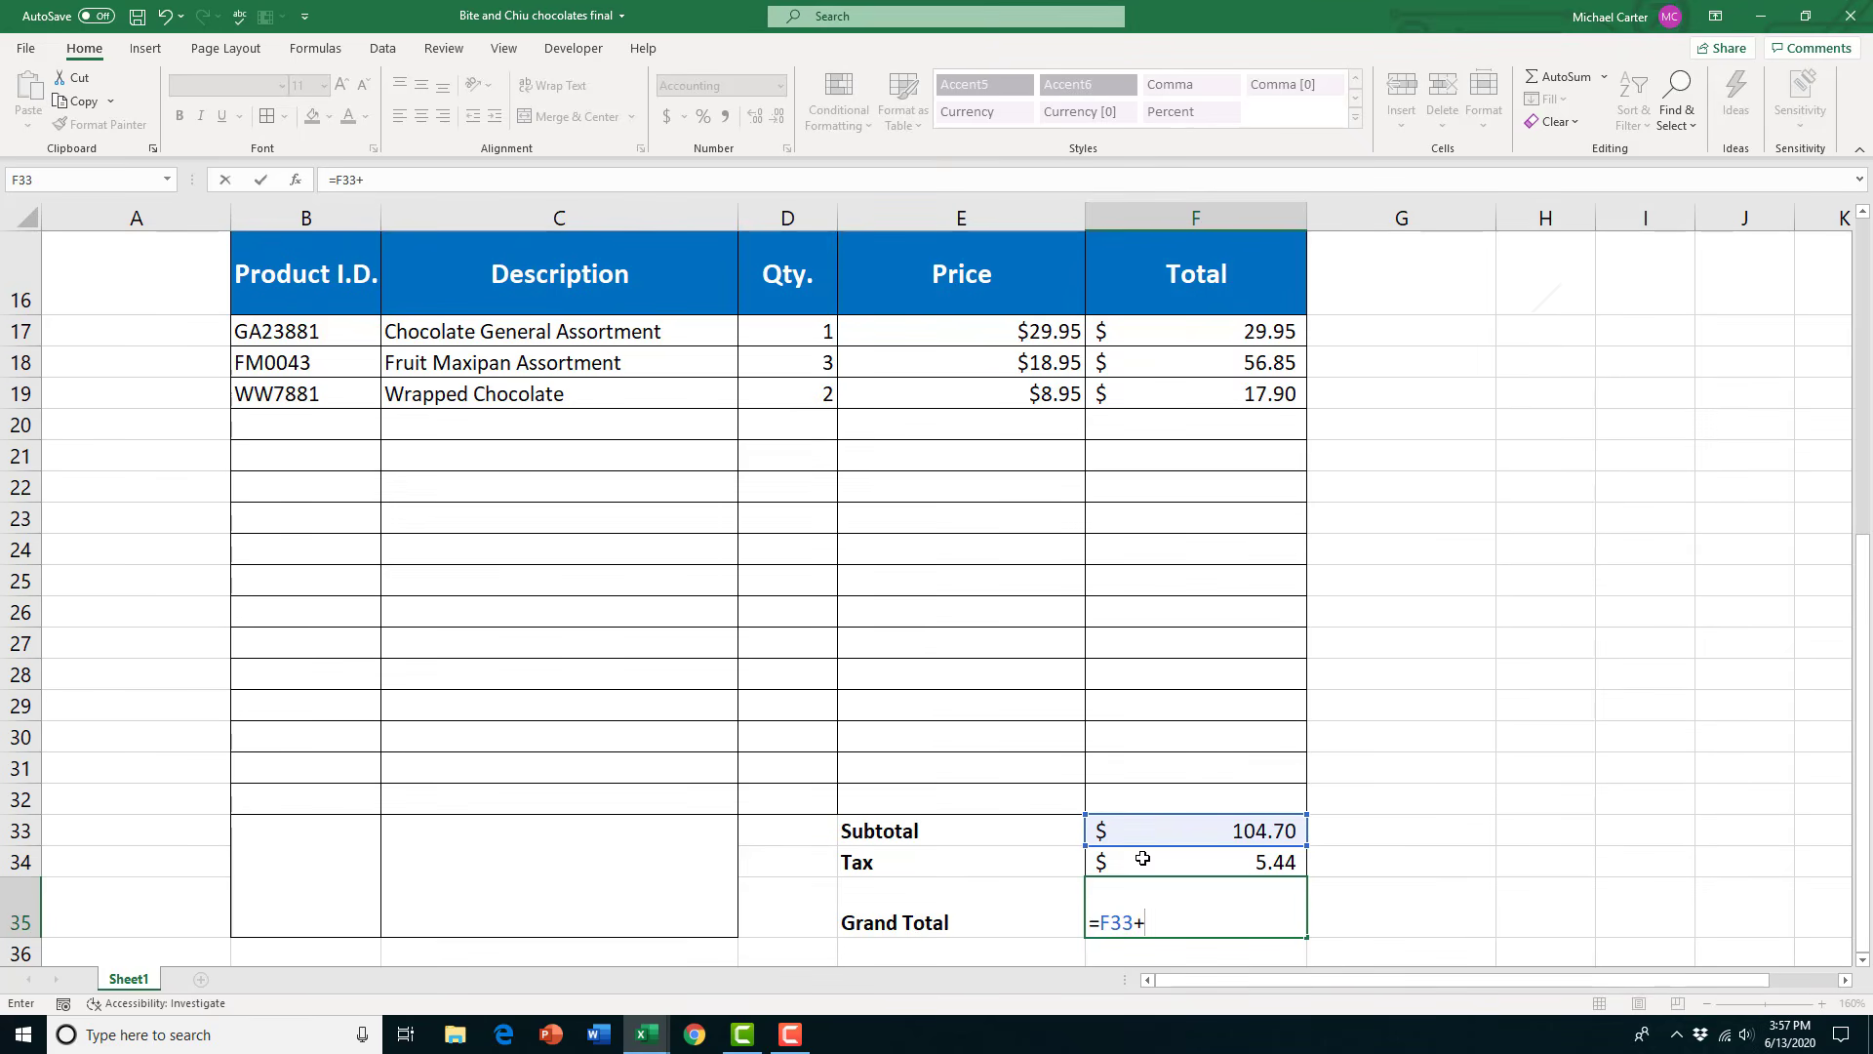
pyautogui.click(1143, 860)
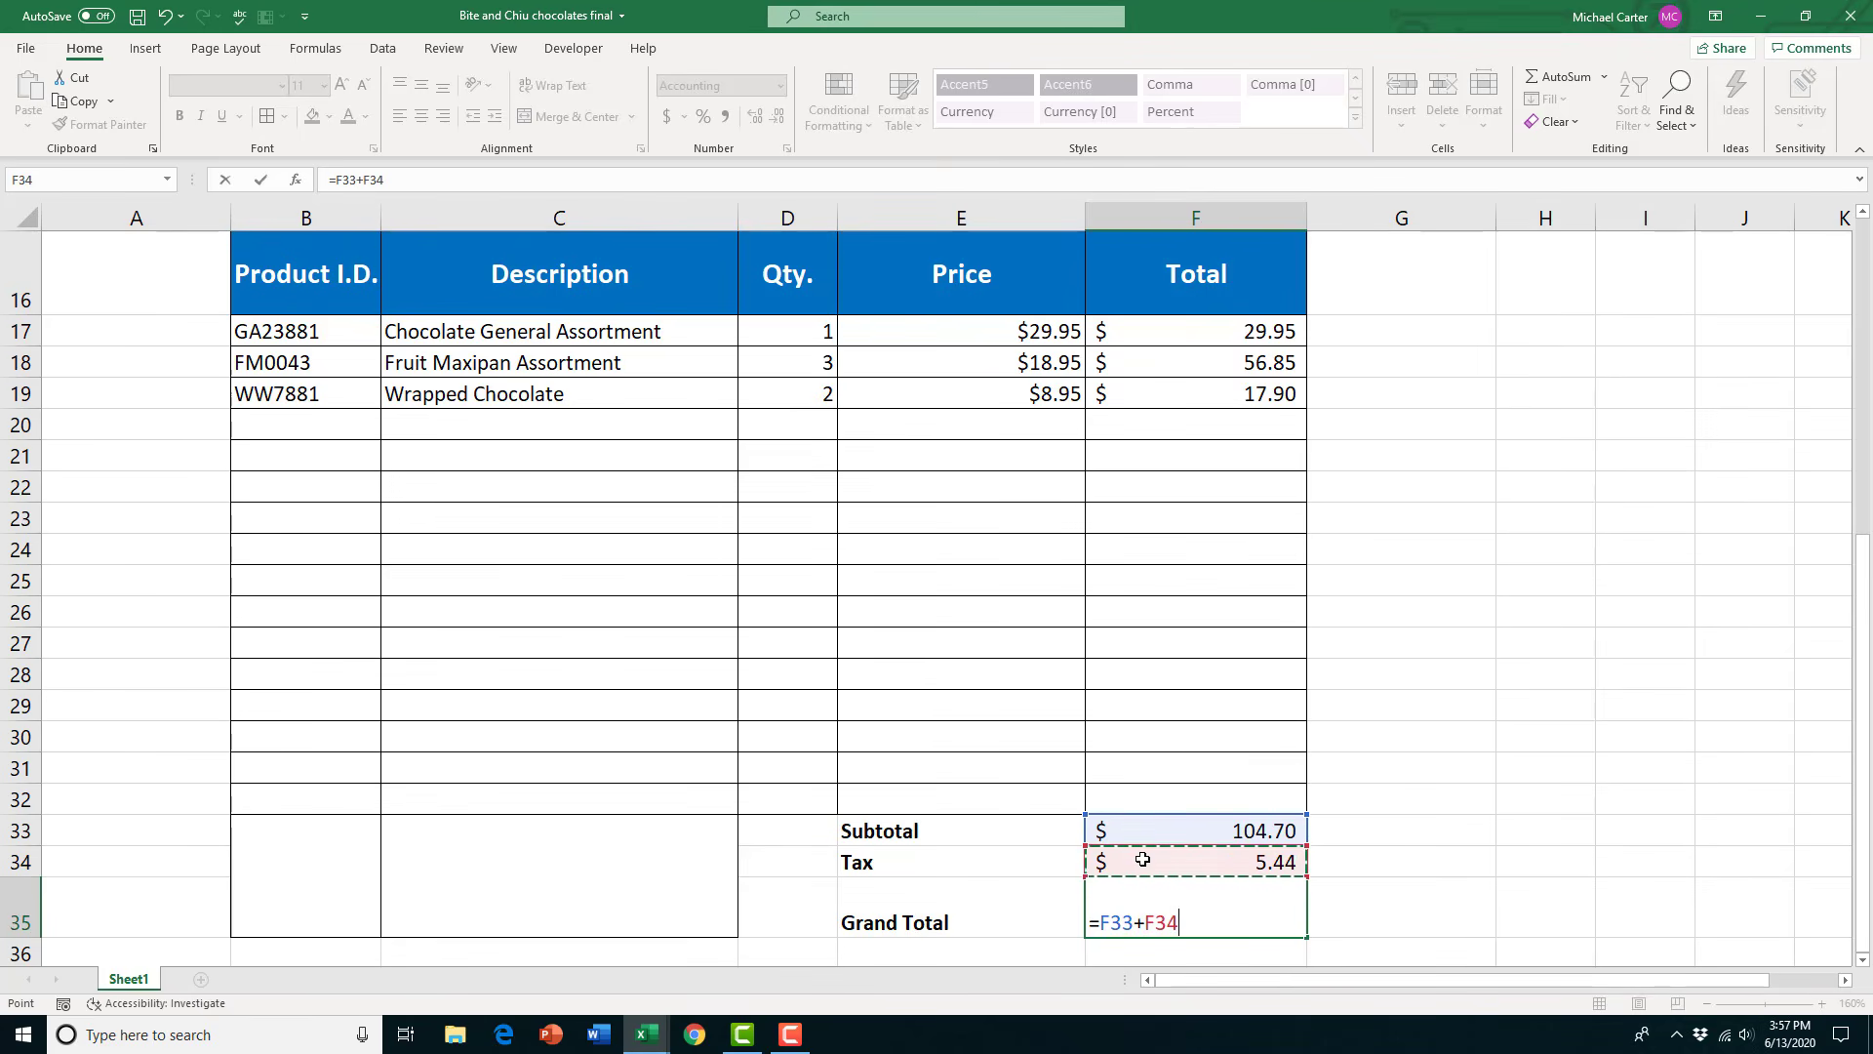
pyautogui.press('Return')
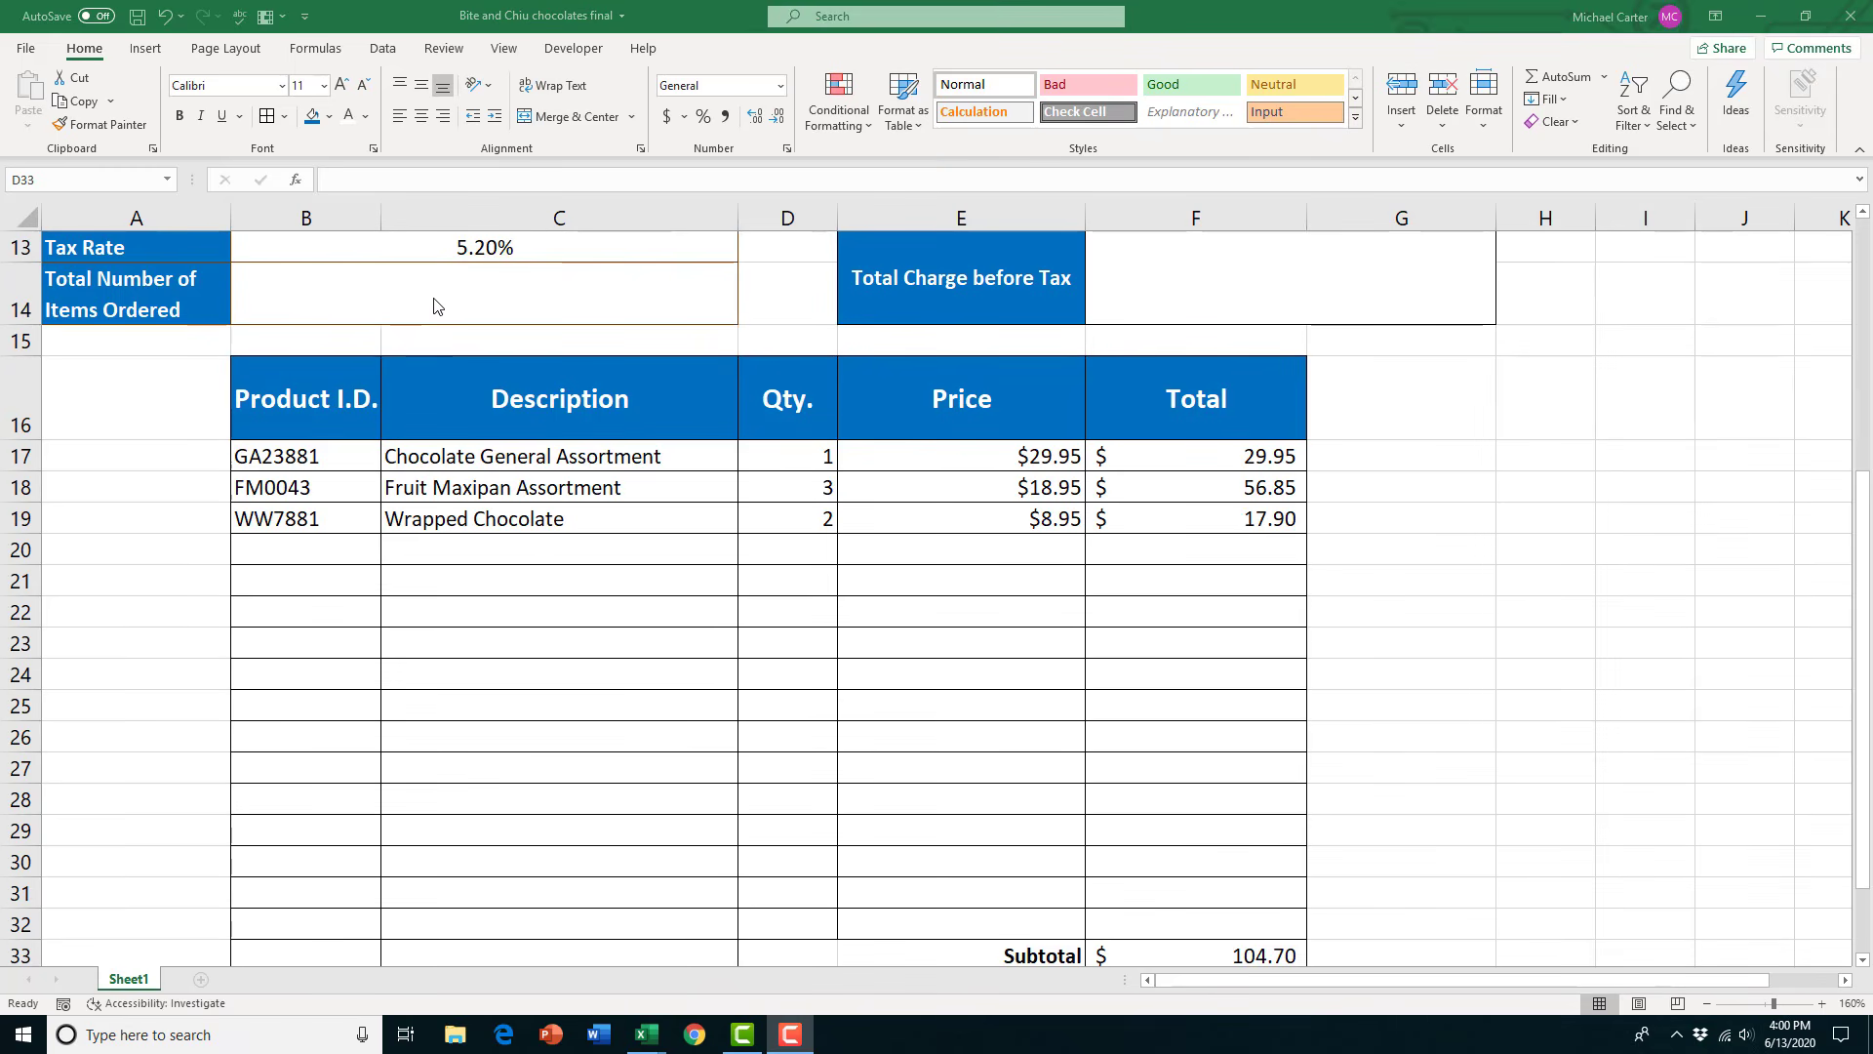
# Enter =sum(D17:D32) in B14 to total the items ordered, and enlarge the font of that cell
pyautogui.click(424, 298)
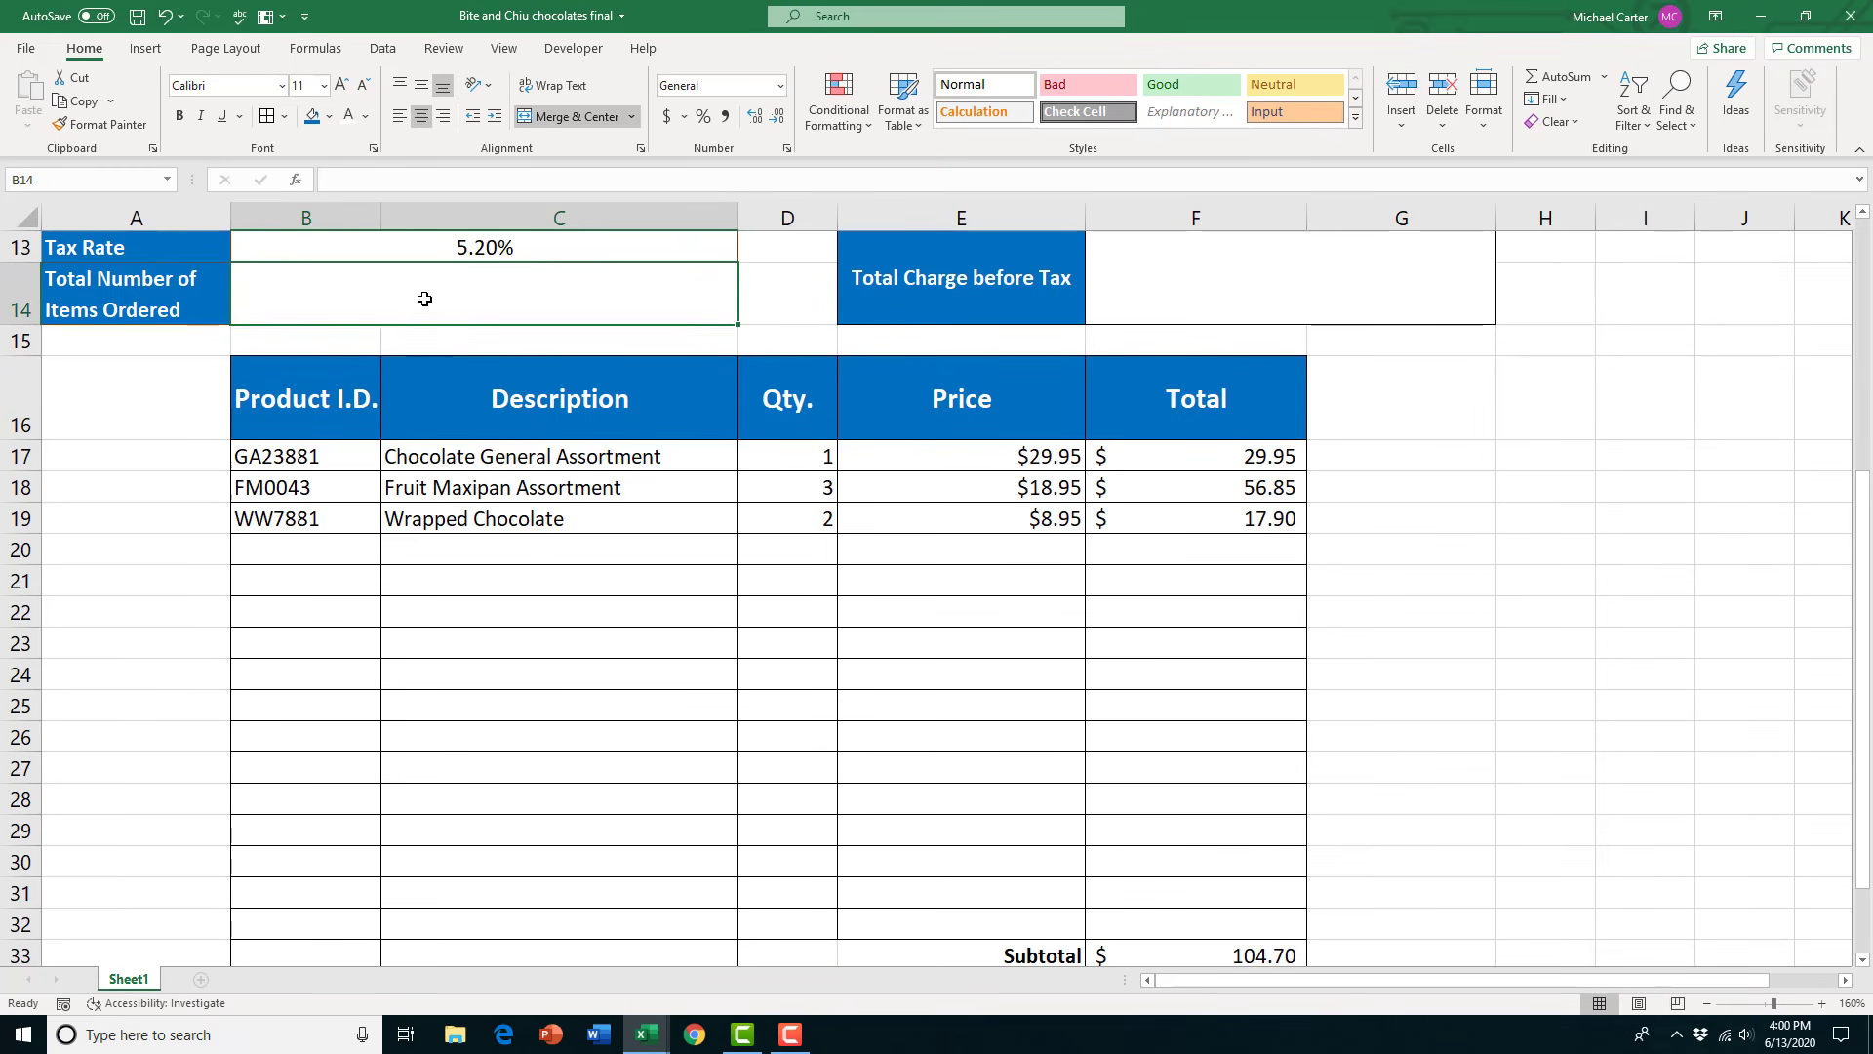
pyautogui.write('=sum')
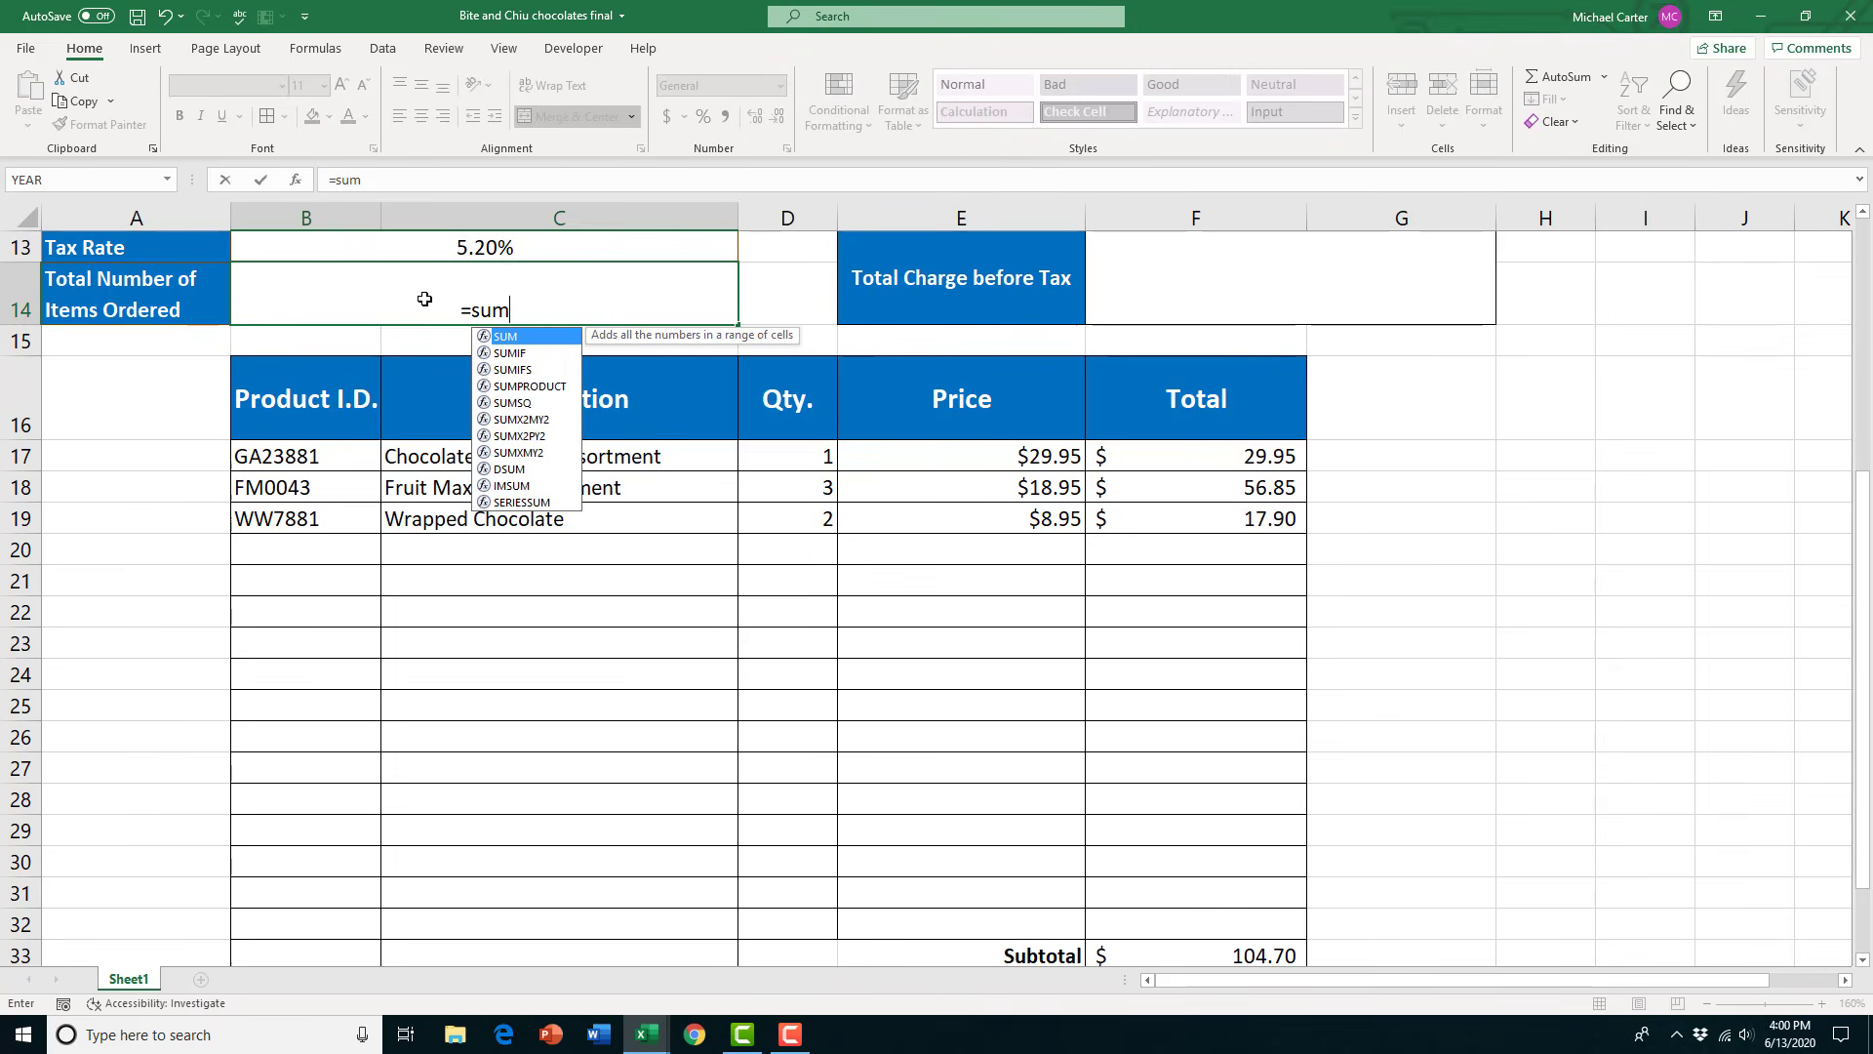
pyautogui.write('(')
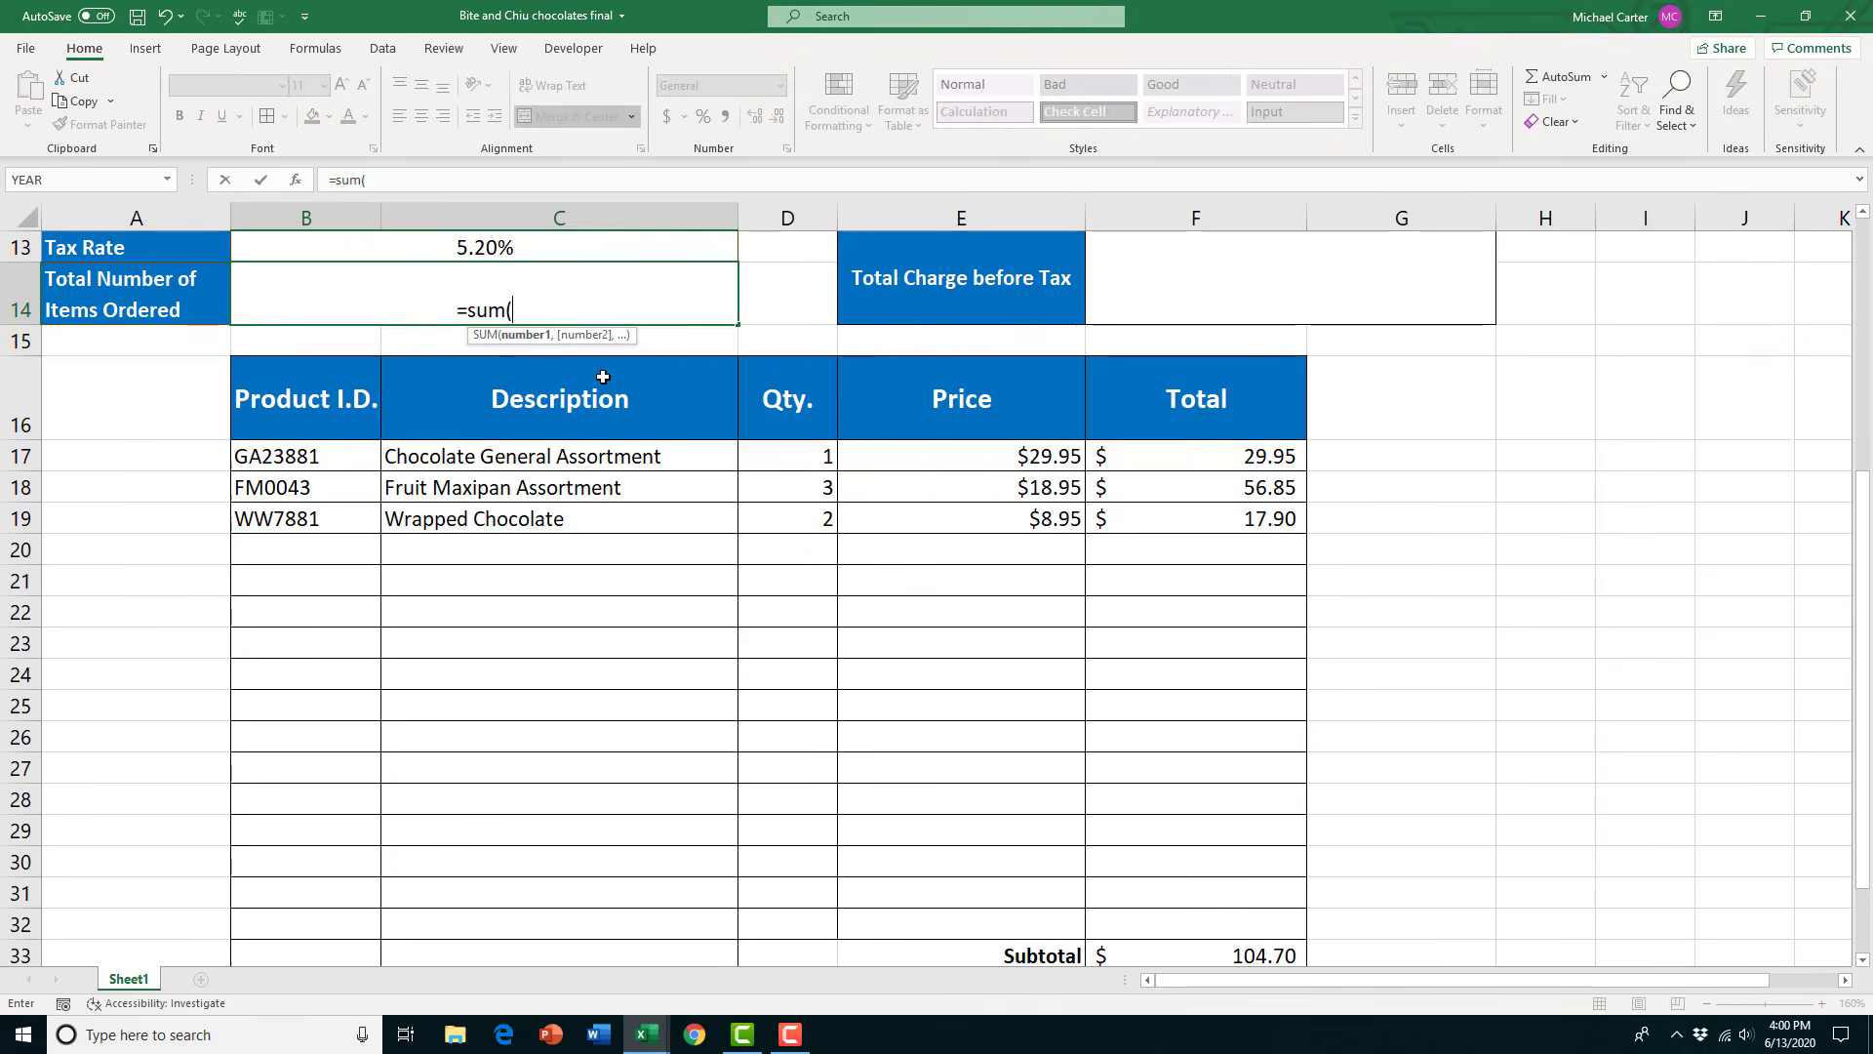
pyautogui.moveTo(757, 458); pyautogui.dragTo(744, 915)
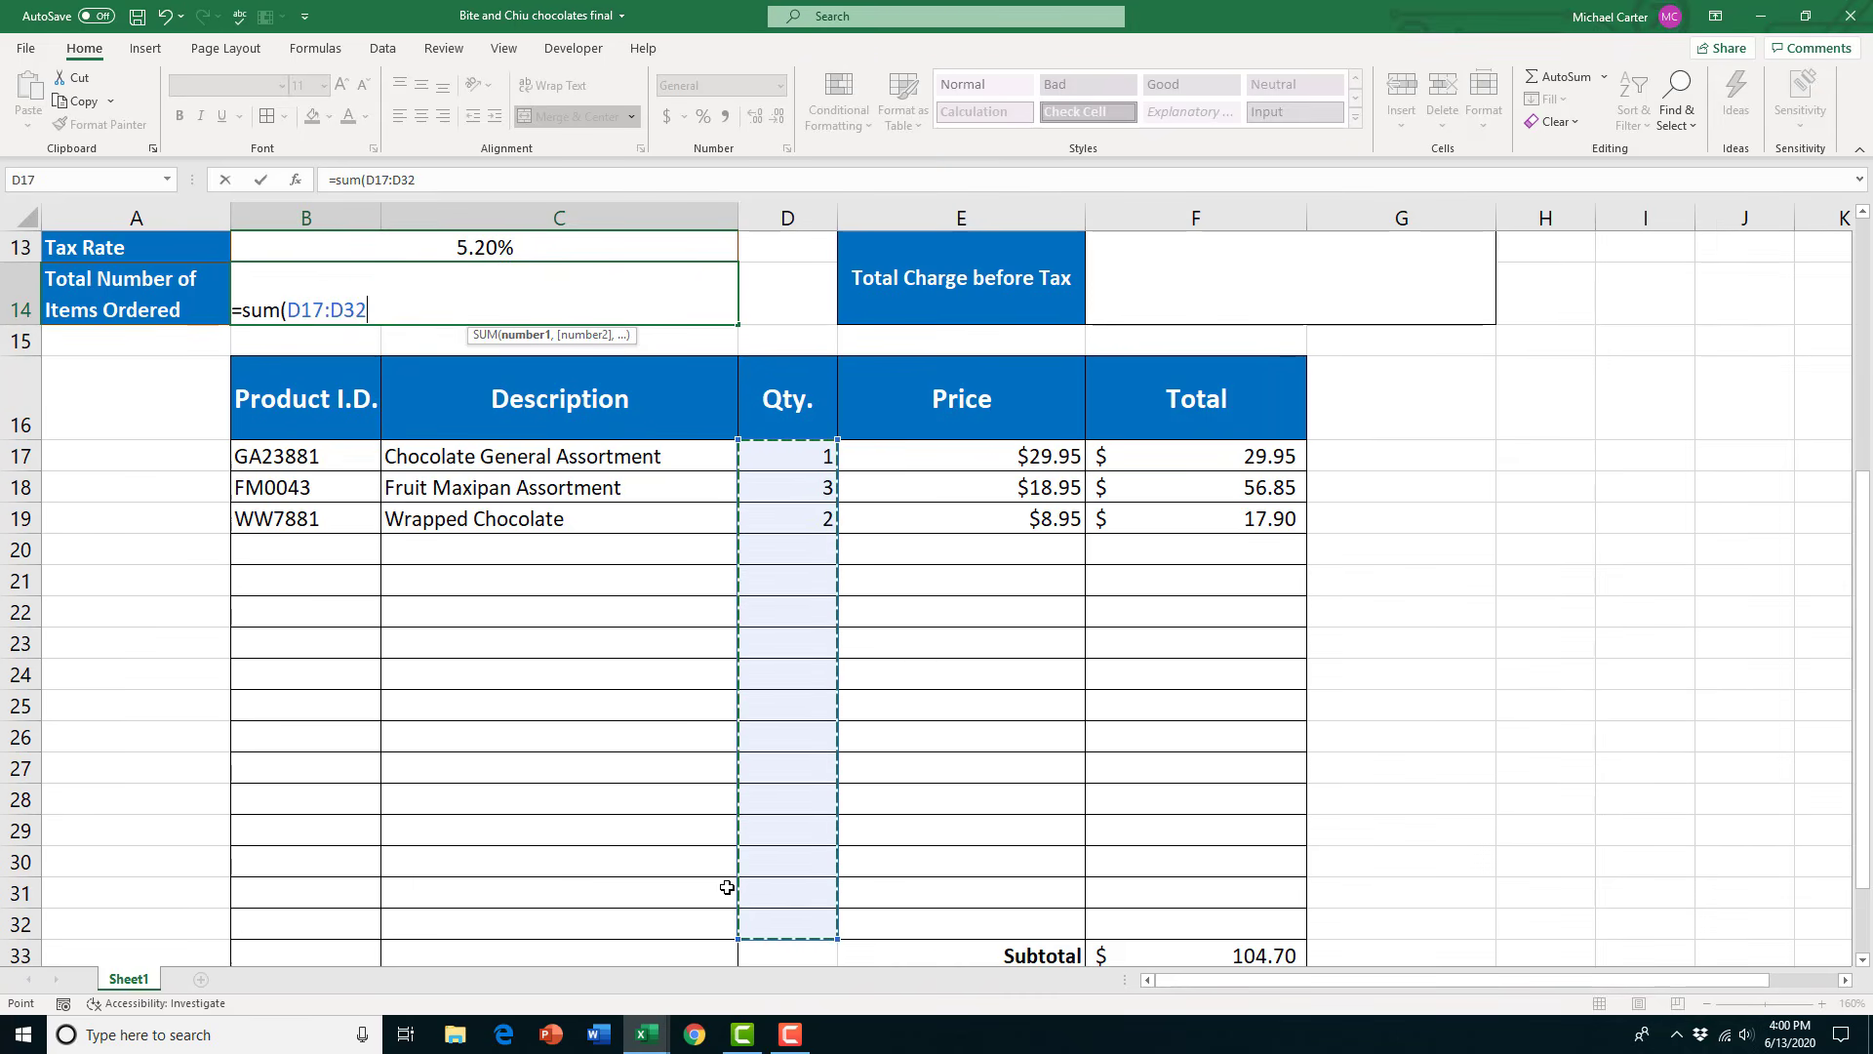
pyautogui.write(')')
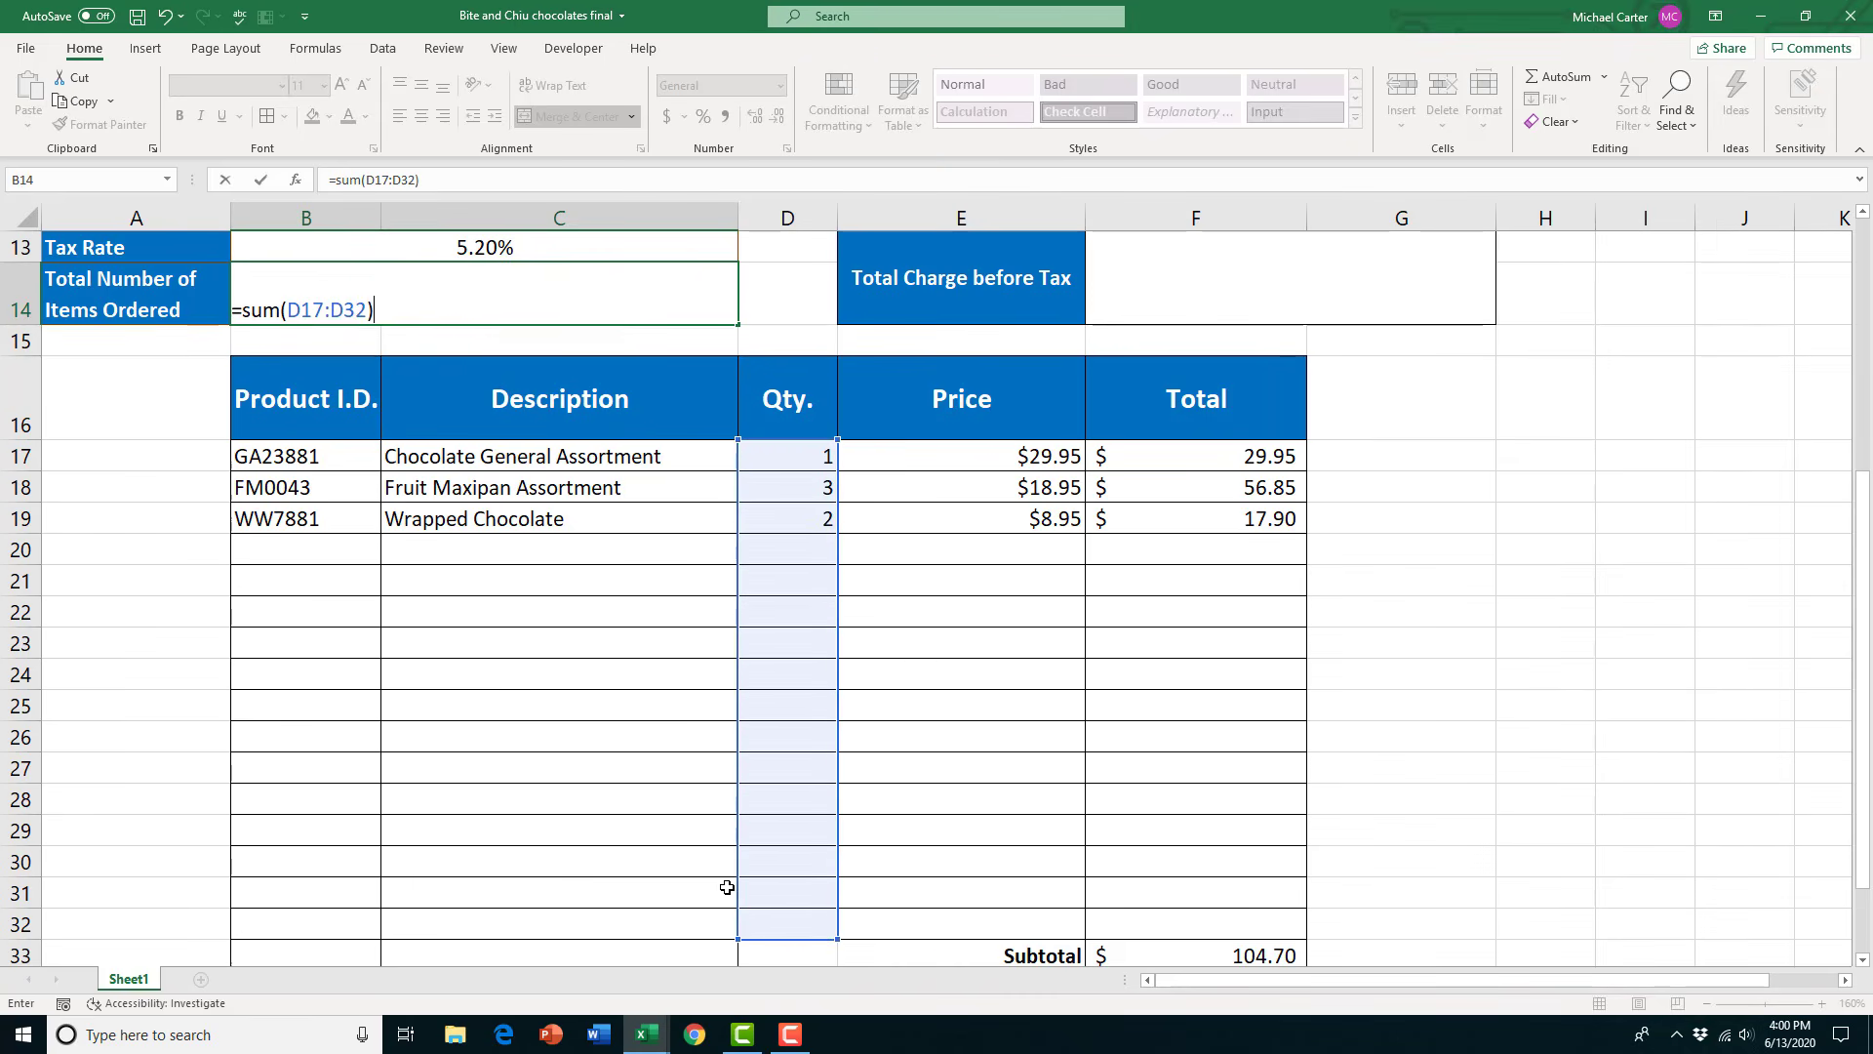
pyautogui.press('Return')
pyautogui.click(551, 321)
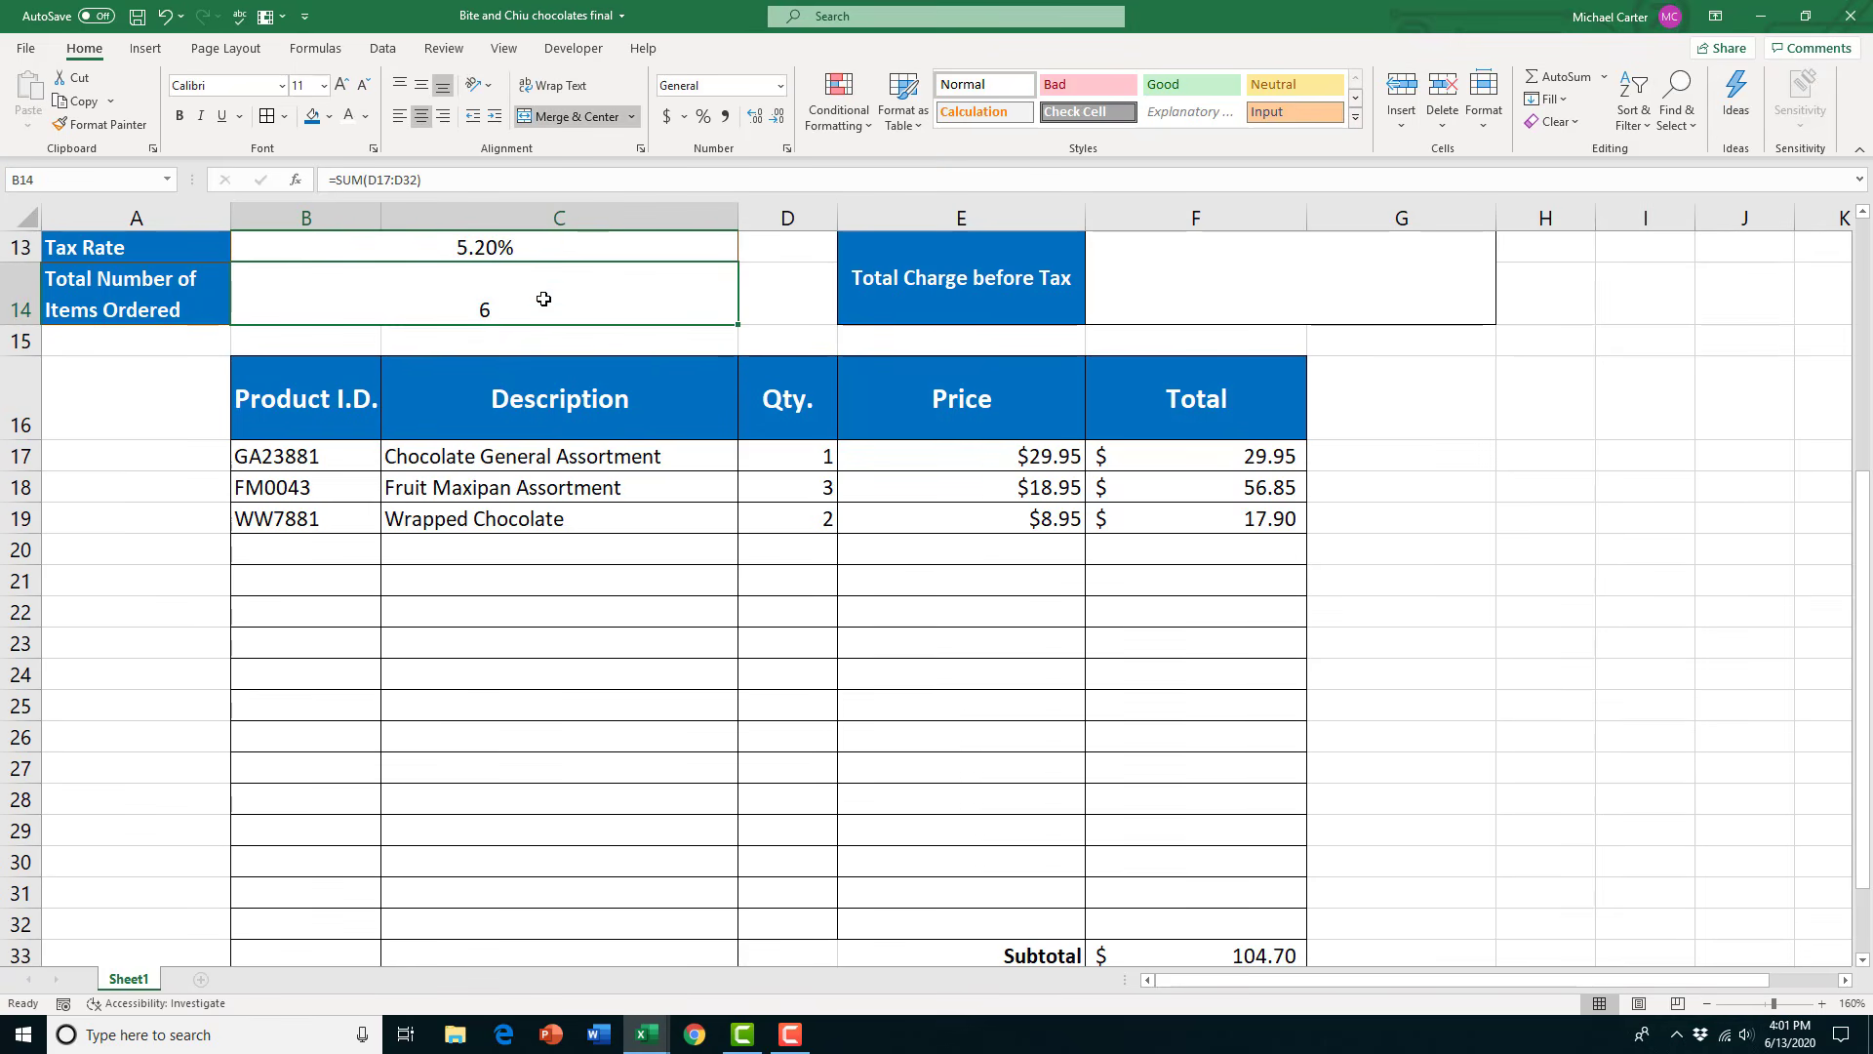
pyautogui.click(341, 85)
# Link the Total Charge before Tax cell to the subtotal with the formula =F33
pyautogui.click(1191, 299)
pyautogui.write('=')
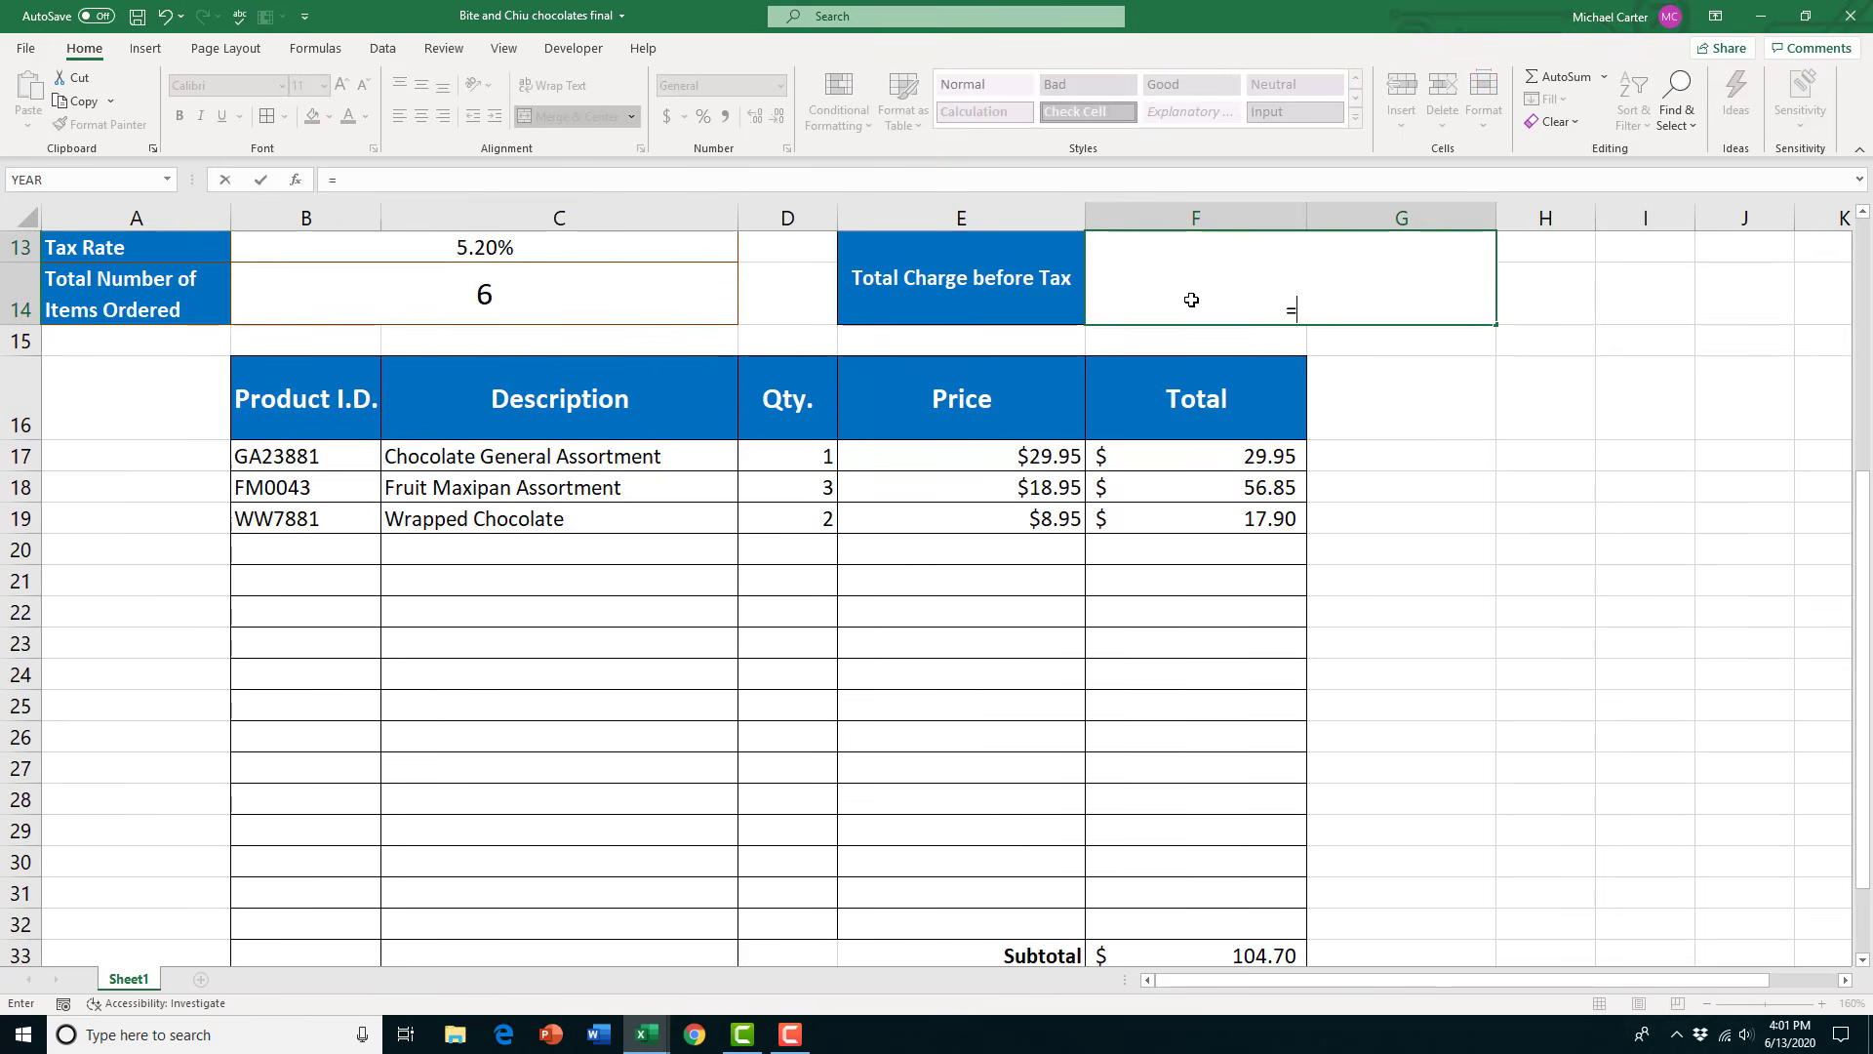
pyautogui.click(1233, 953)
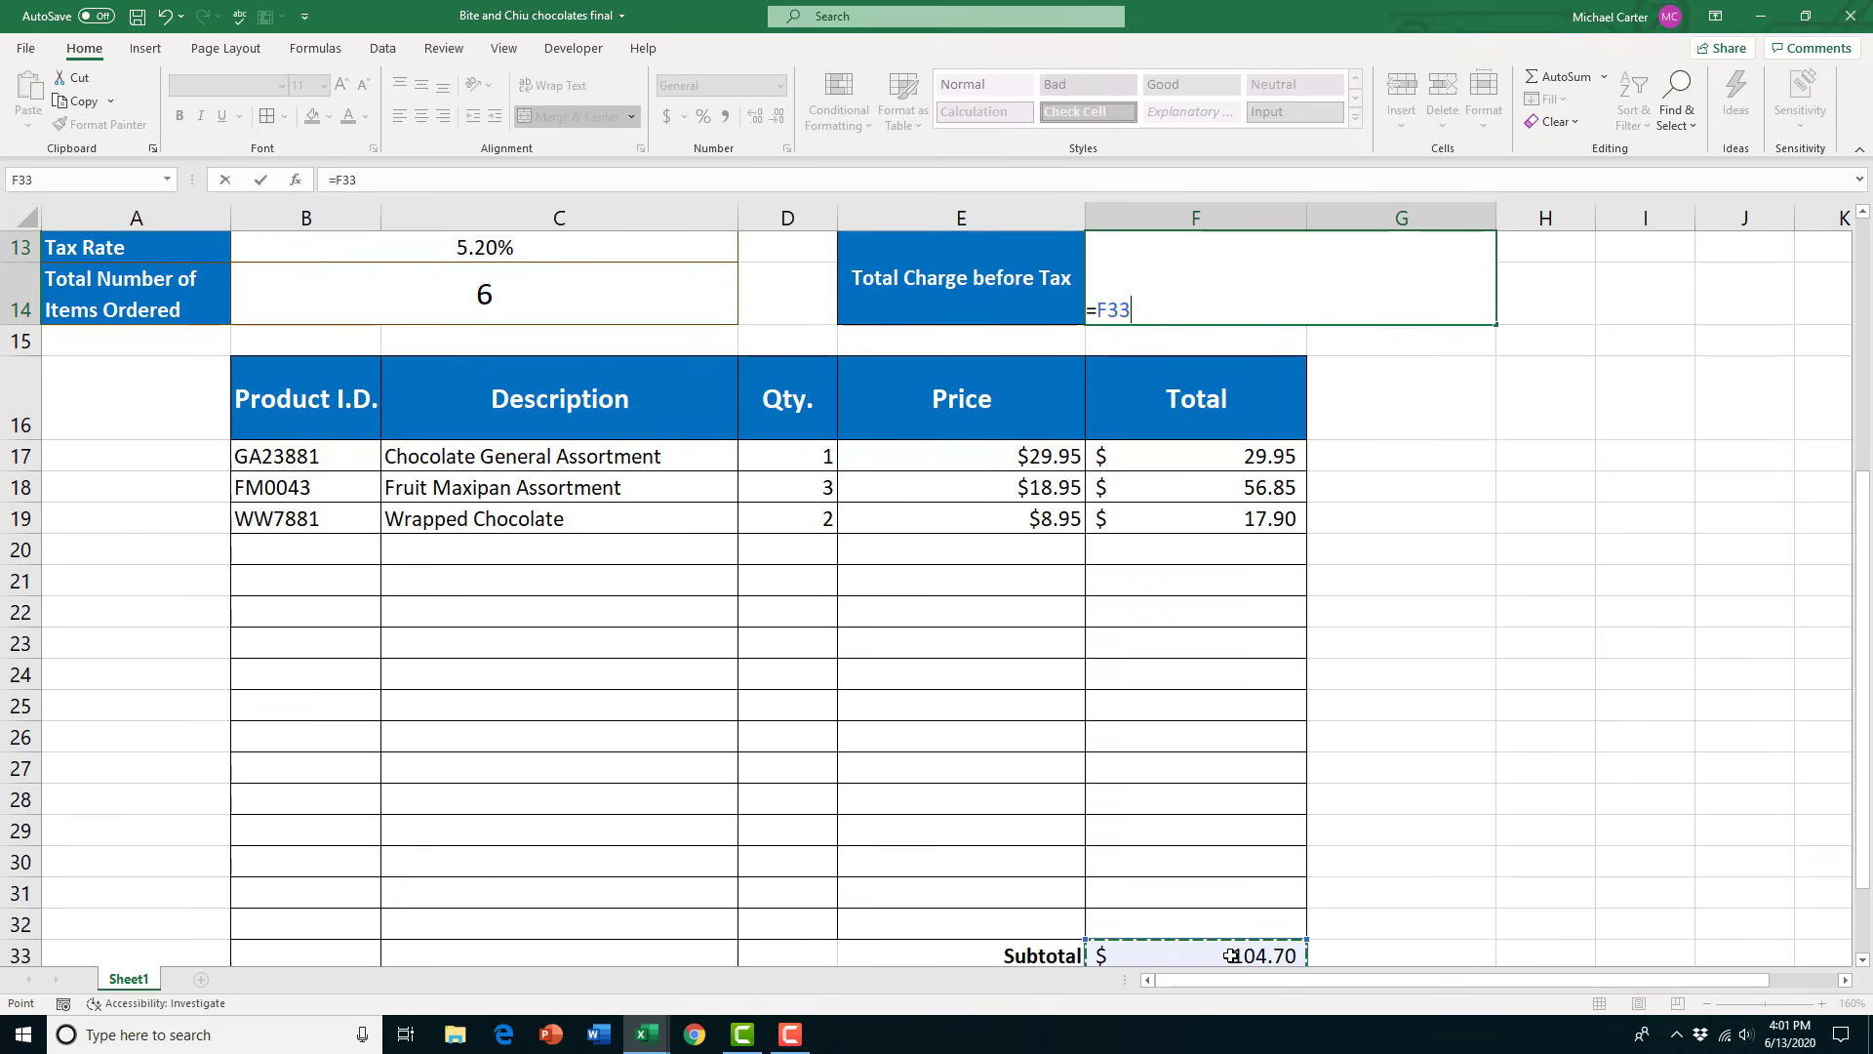
pyautogui.press('Return')
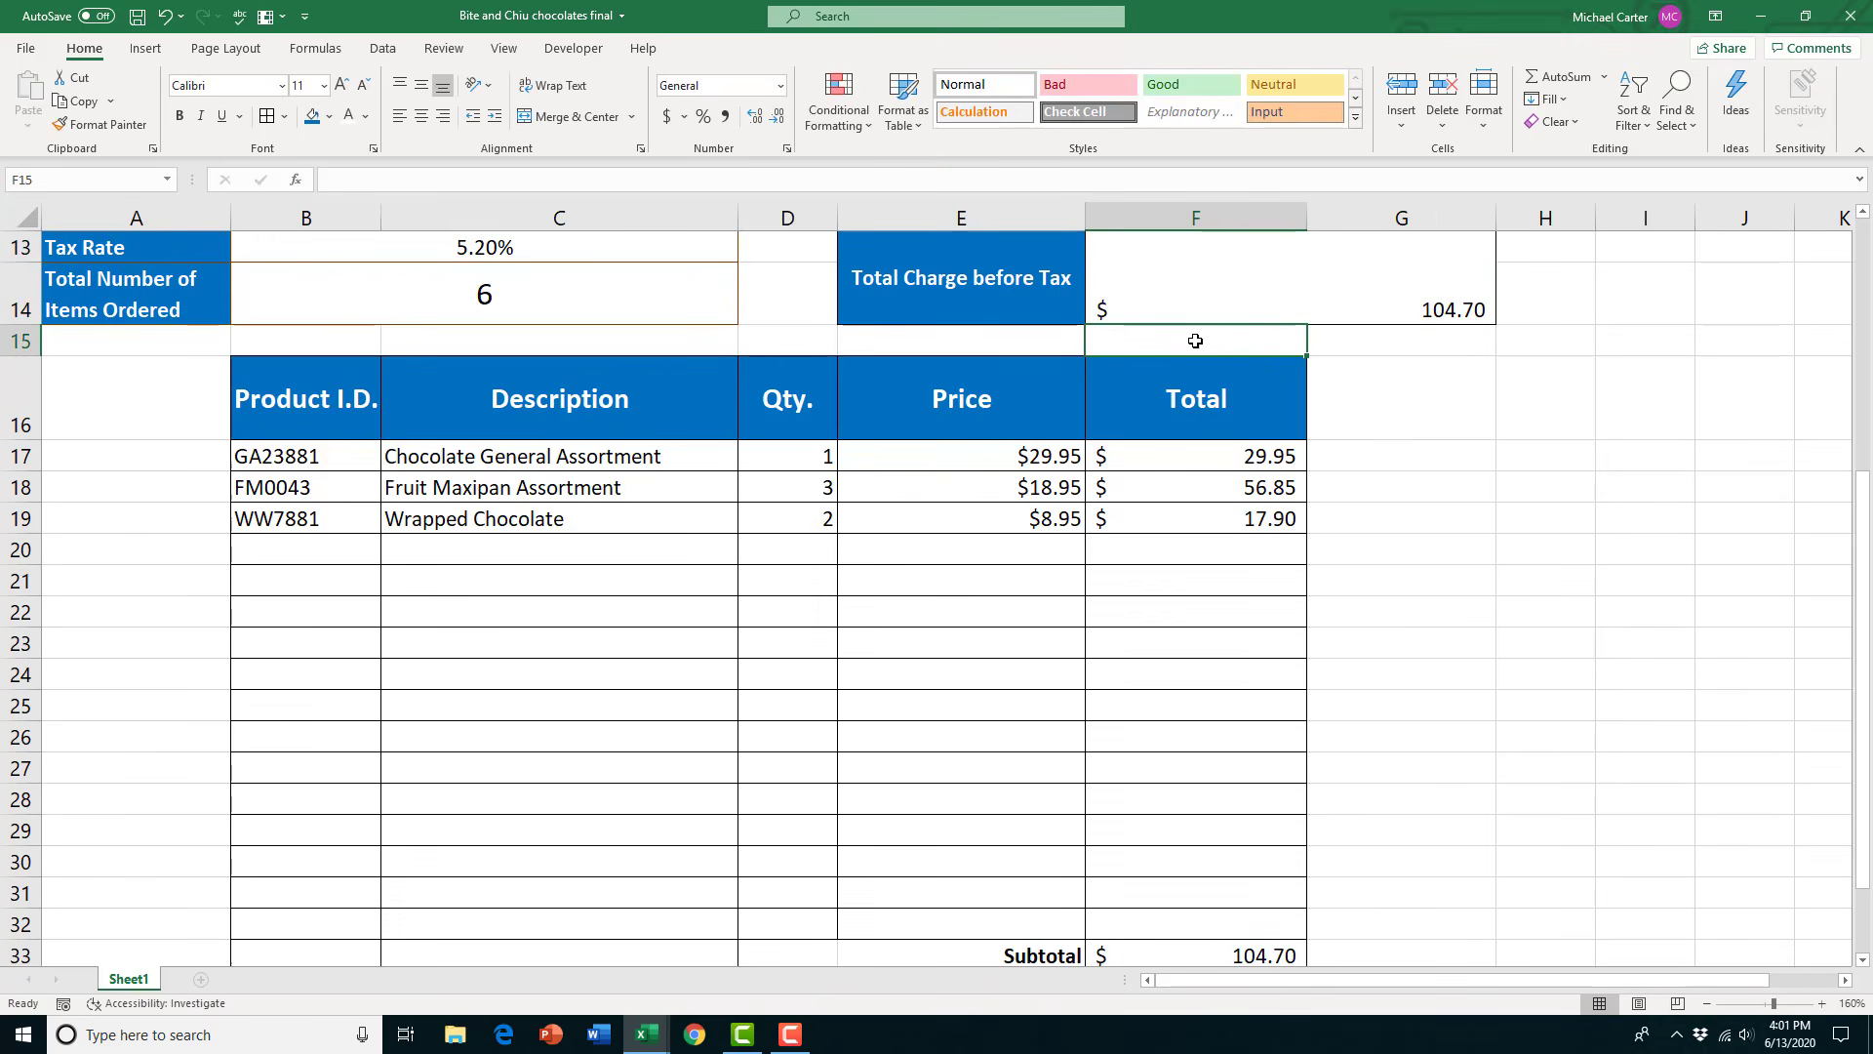
# Middle-align the Total Charge before Tax value vertically and apply the Currency number format
pyautogui.click(1201, 306)
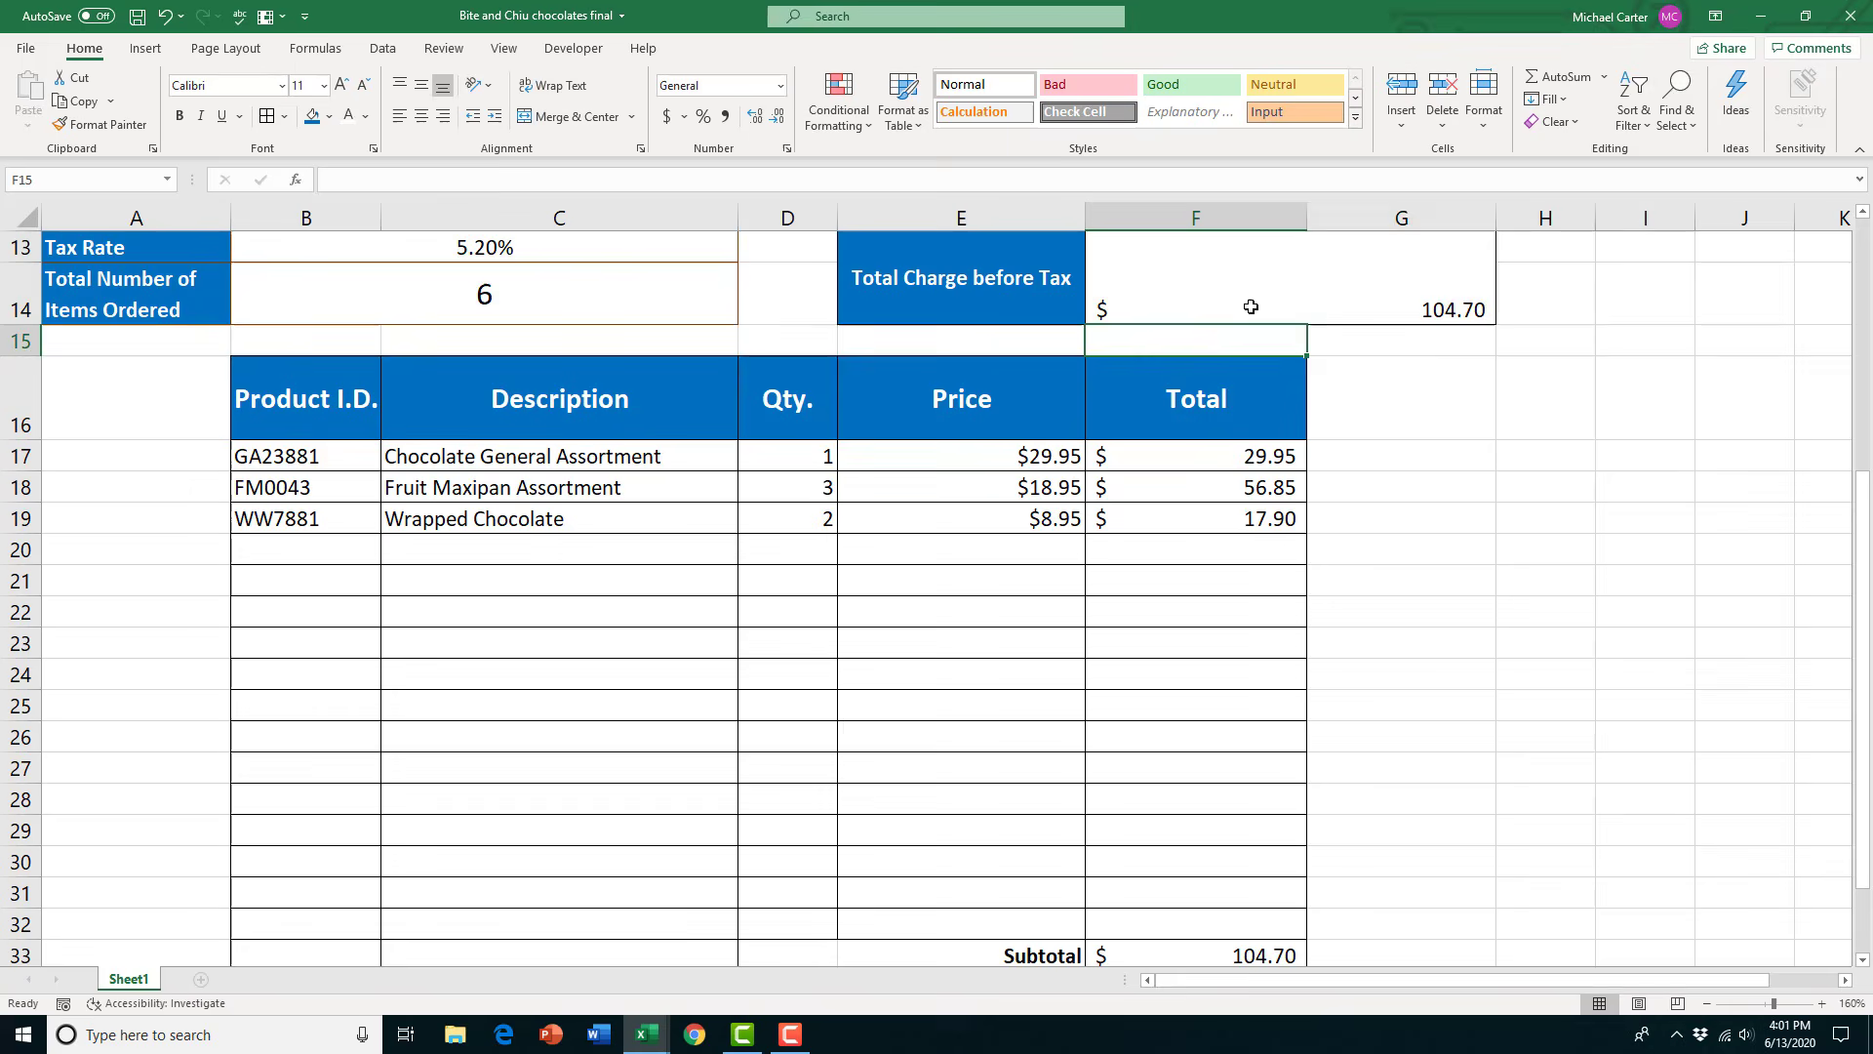
pyautogui.click(421, 86)
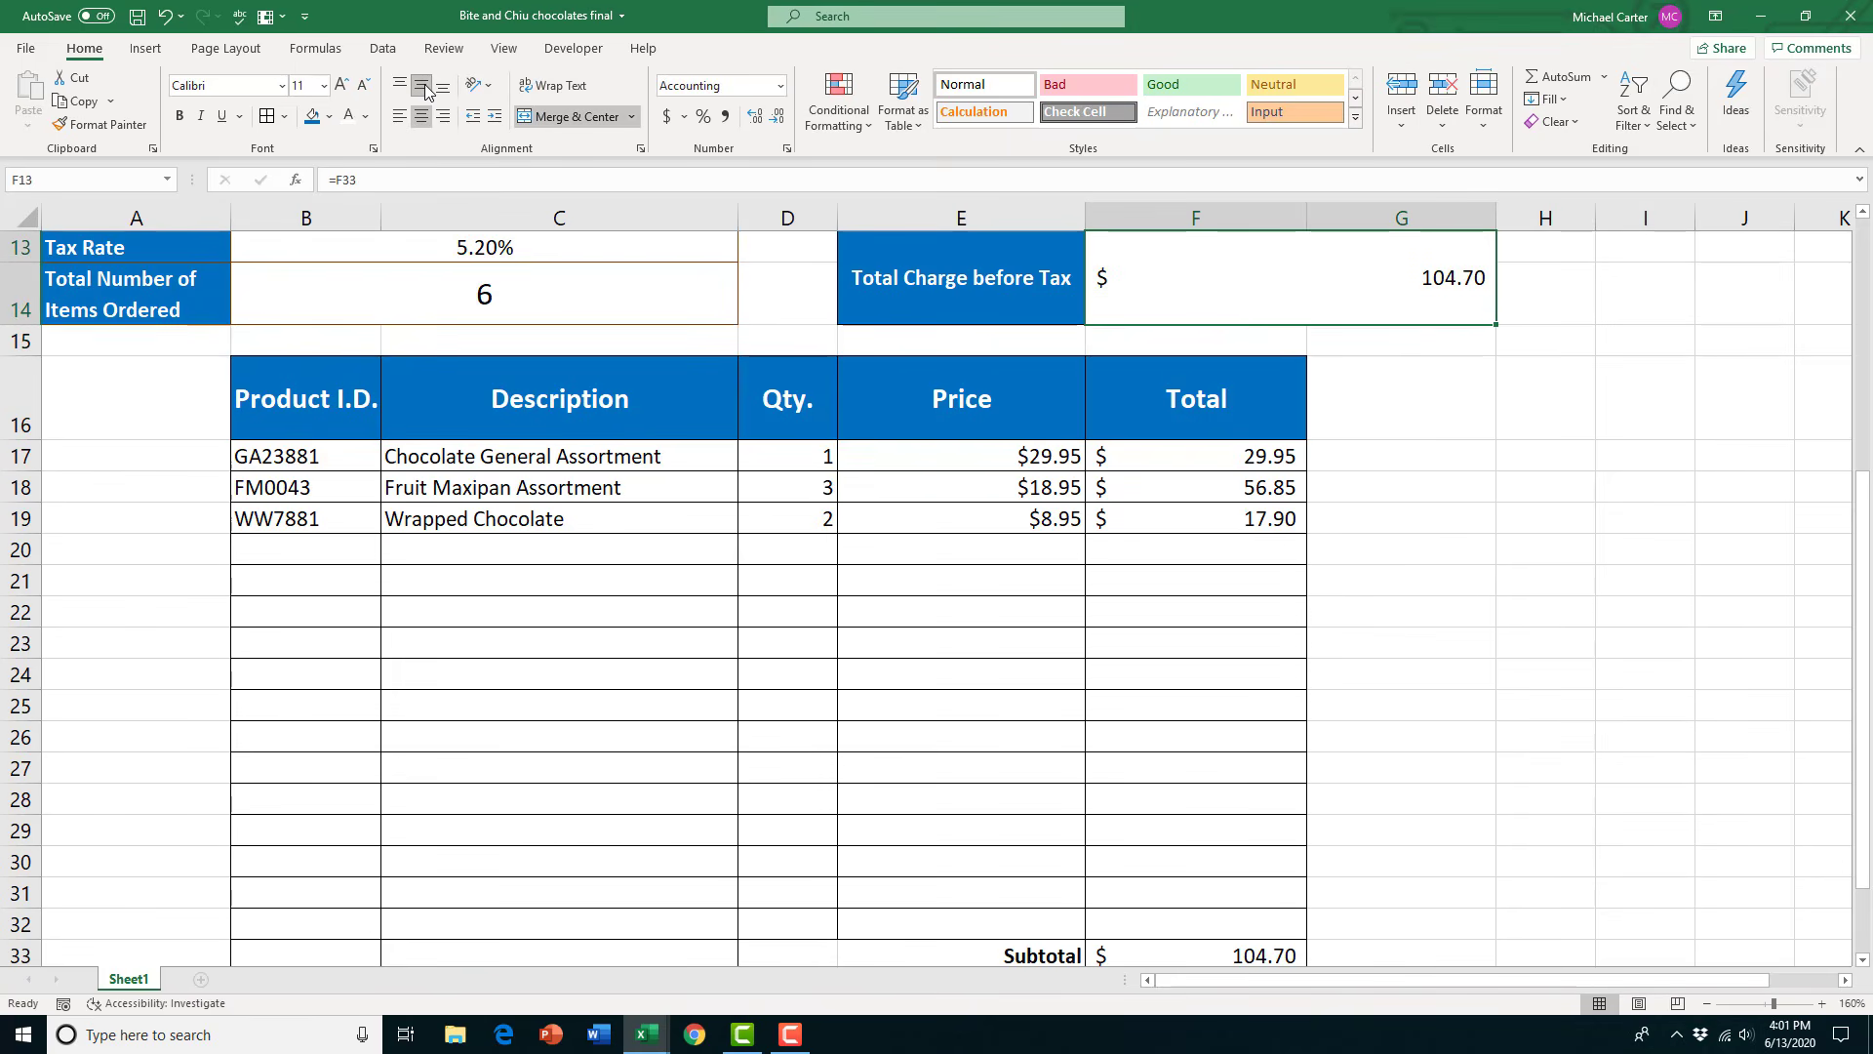
pyautogui.click(779, 88)
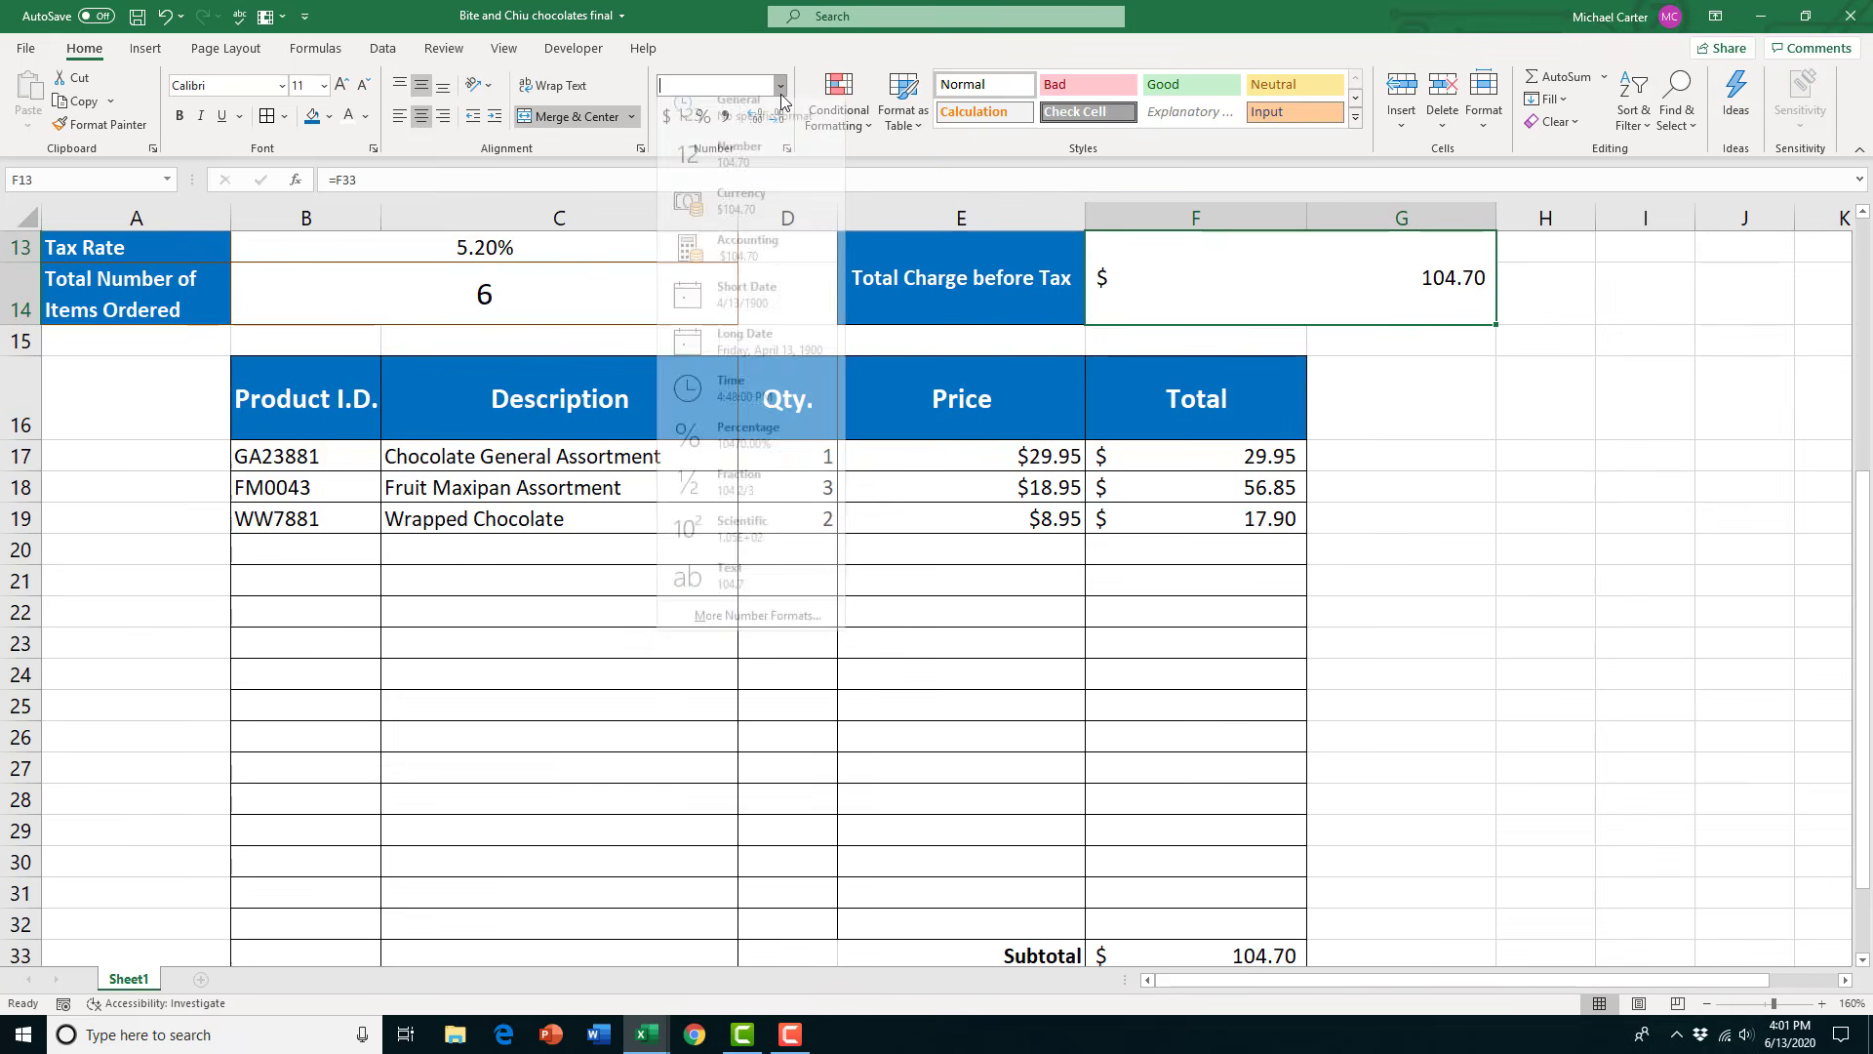
pyautogui.click(775, 215)
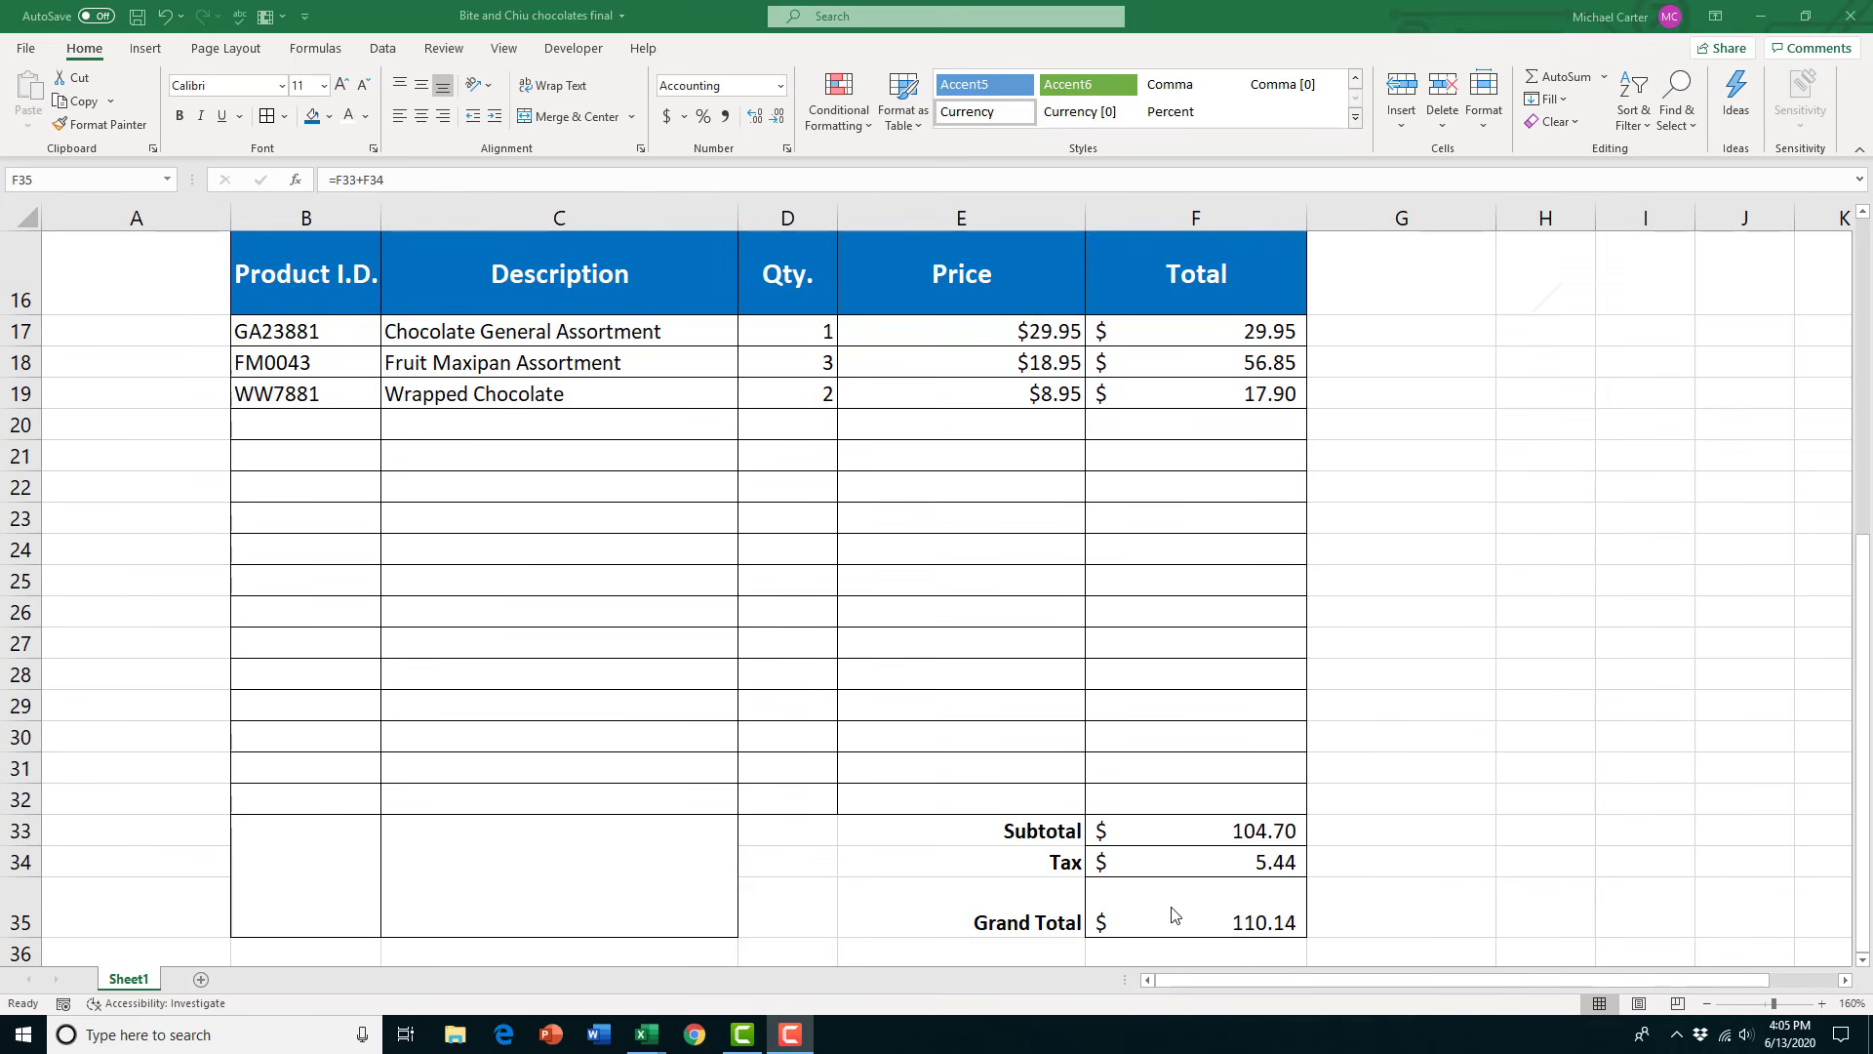
# Add a Greater Than conditional formatting rule to Grand Total cell F35 for values over 99, using Green Fill with Dark Green Text
pyautogui.click(1174, 914)
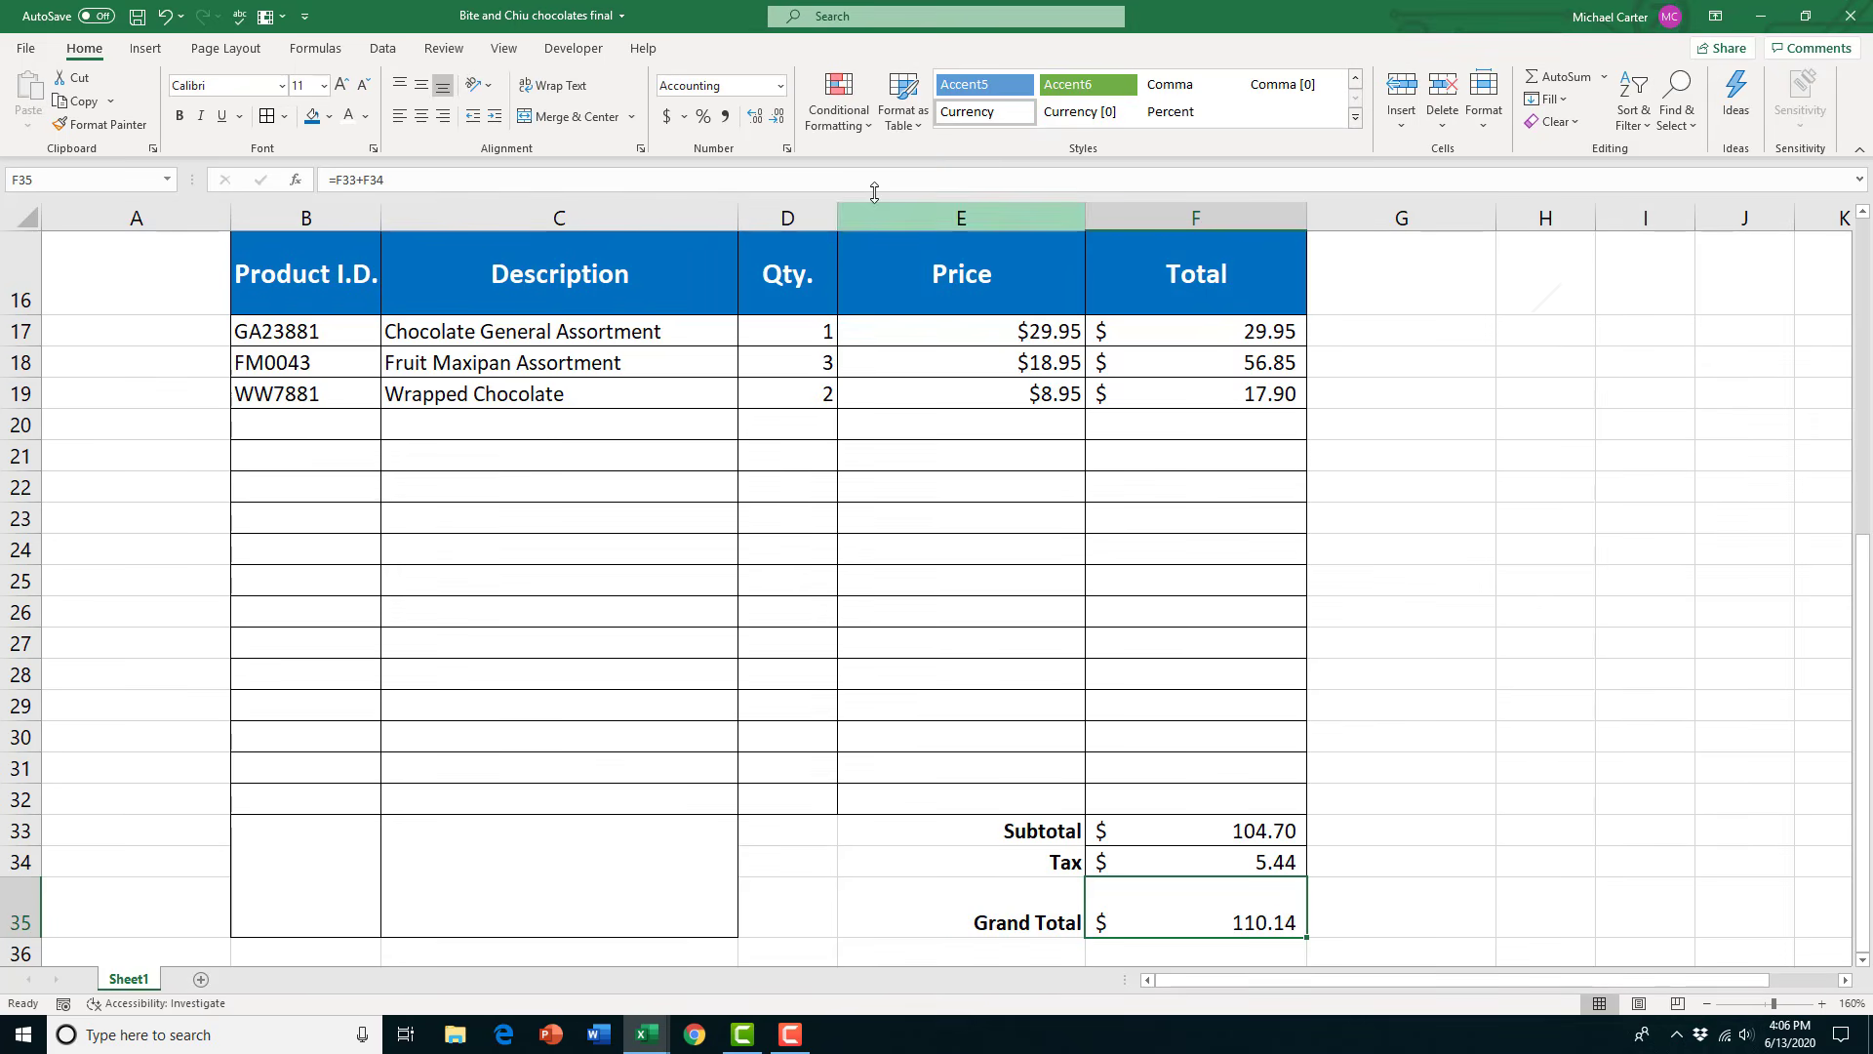
pyautogui.click(862, 129)
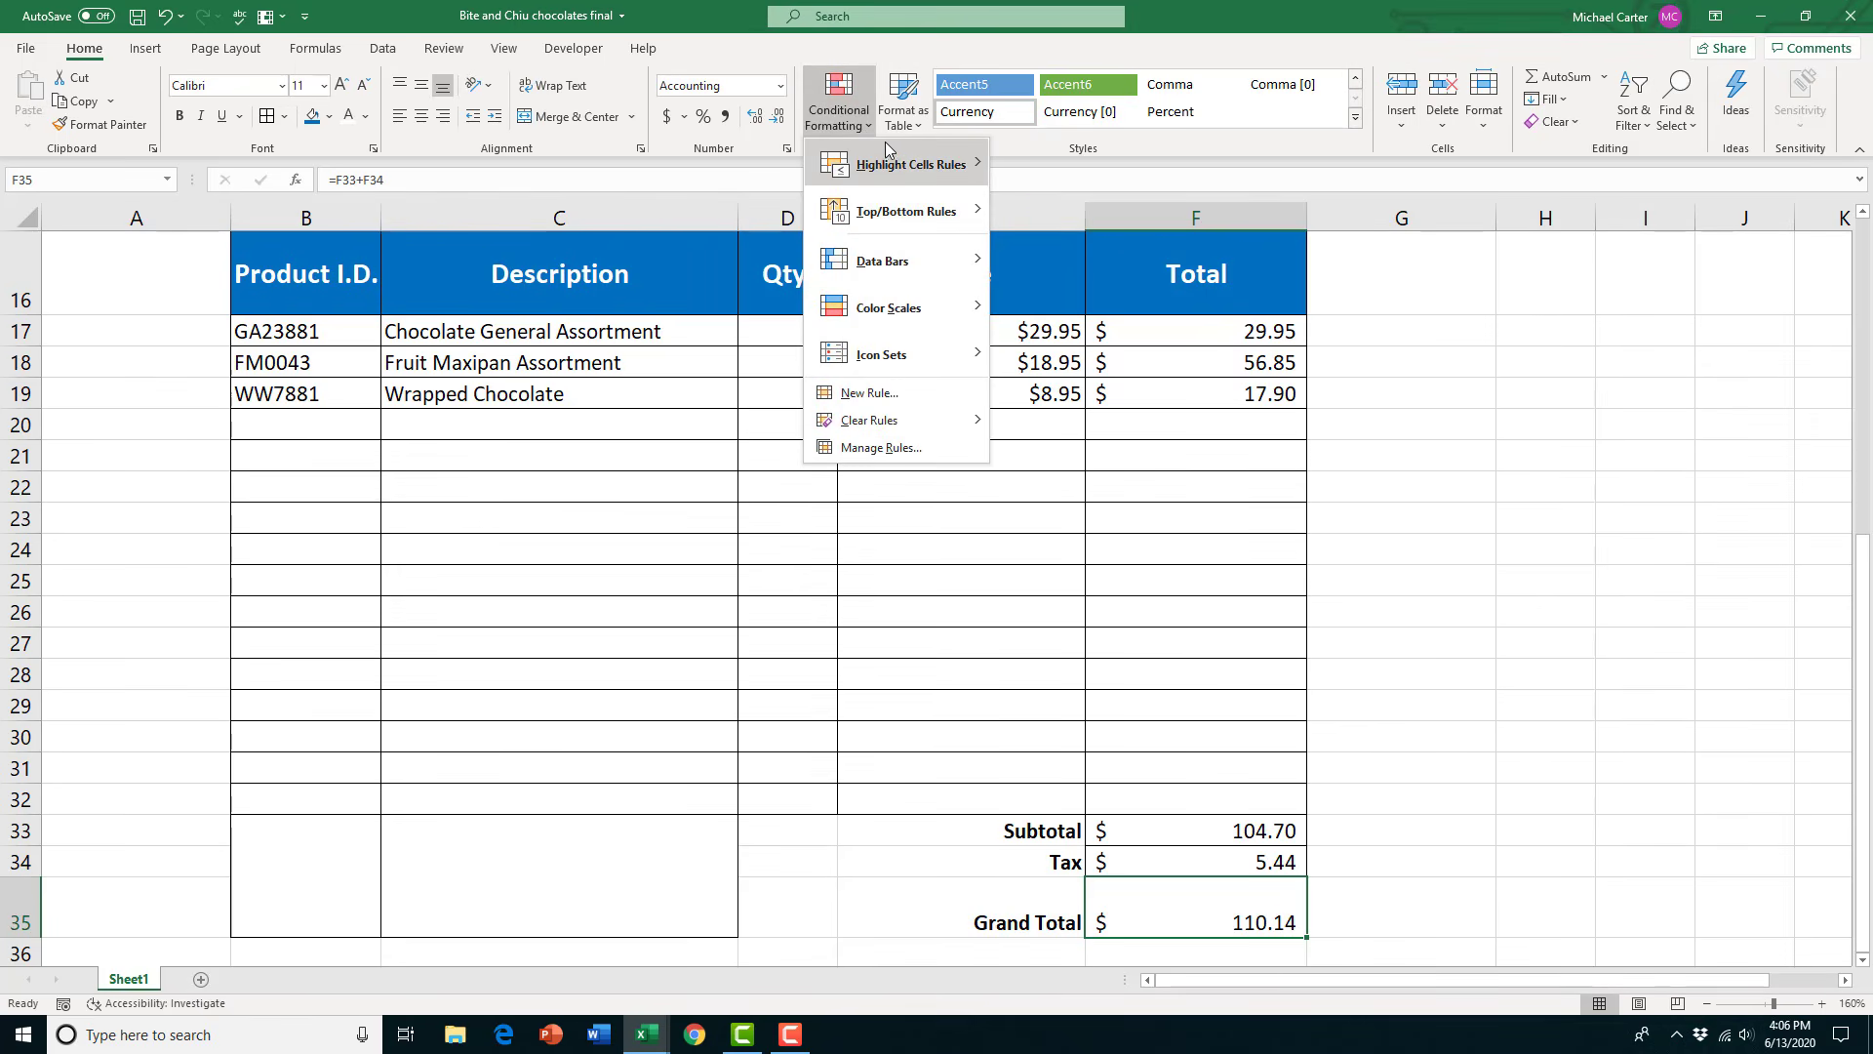
pyautogui.moveTo(894, 157)
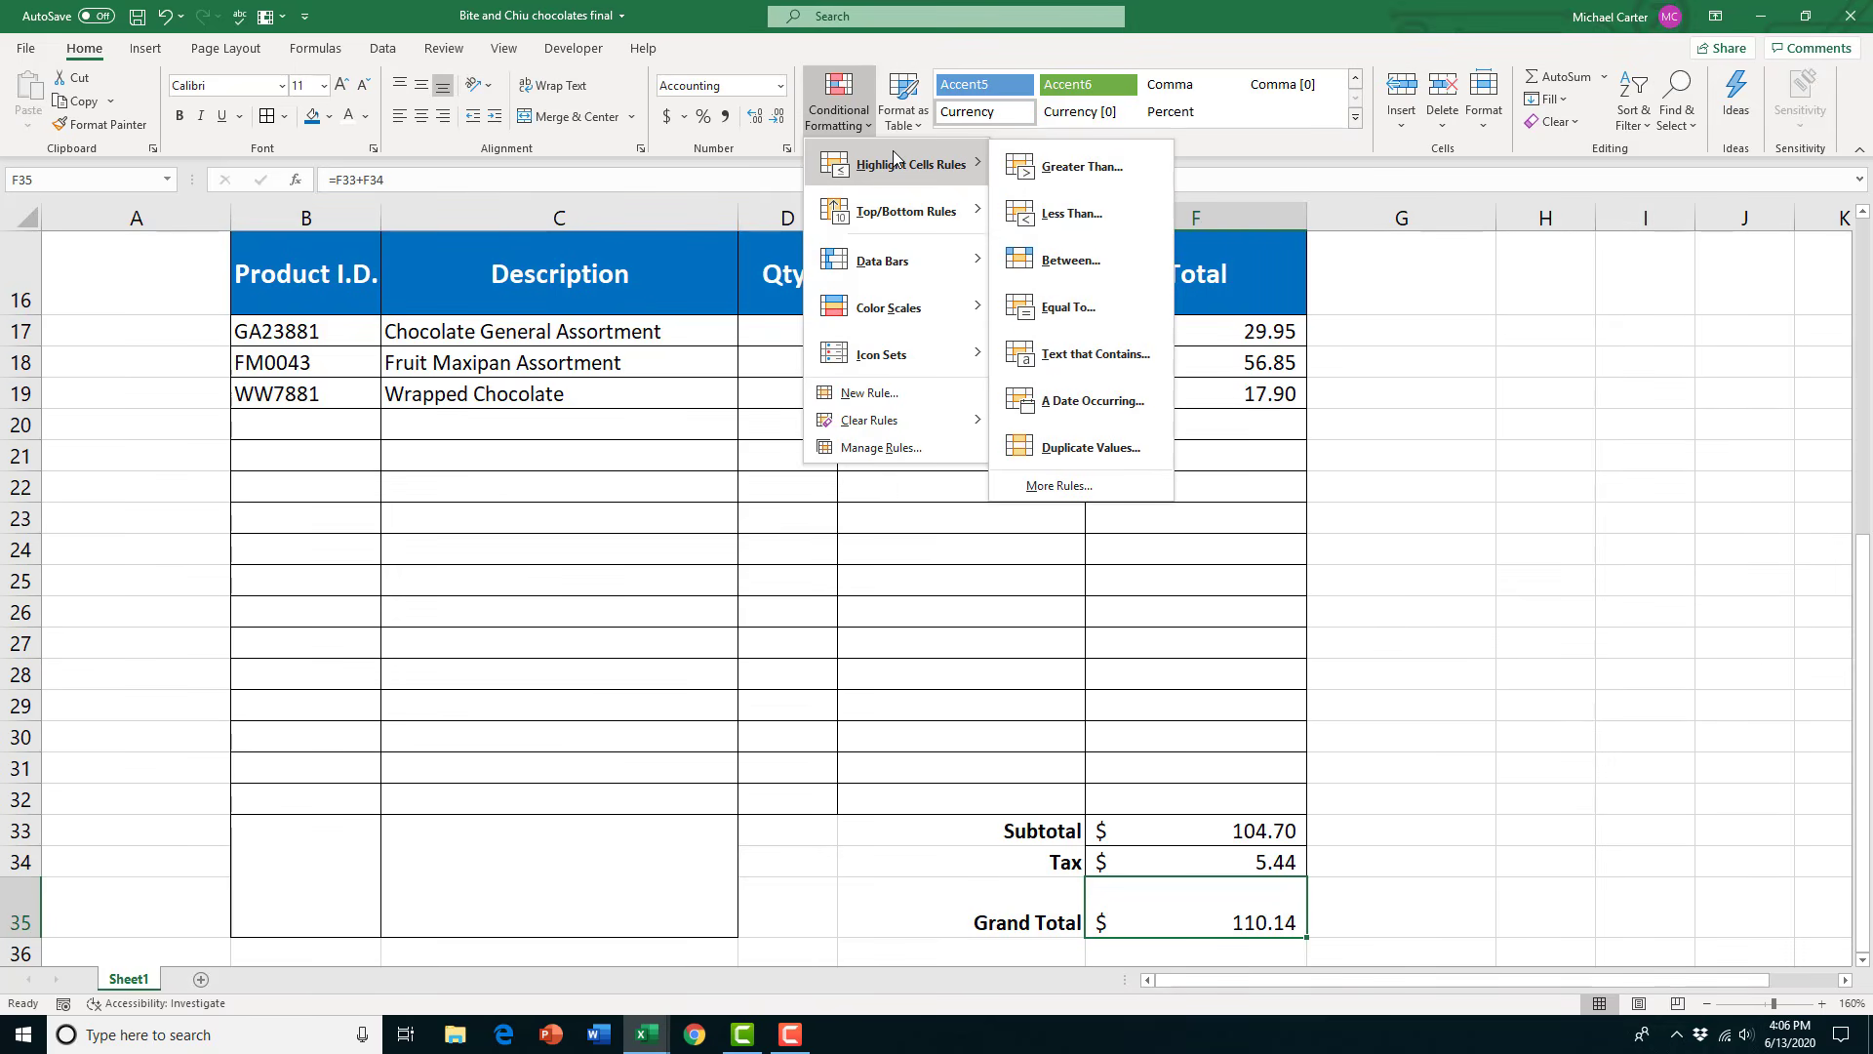
pyautogui.click(1081, 168)
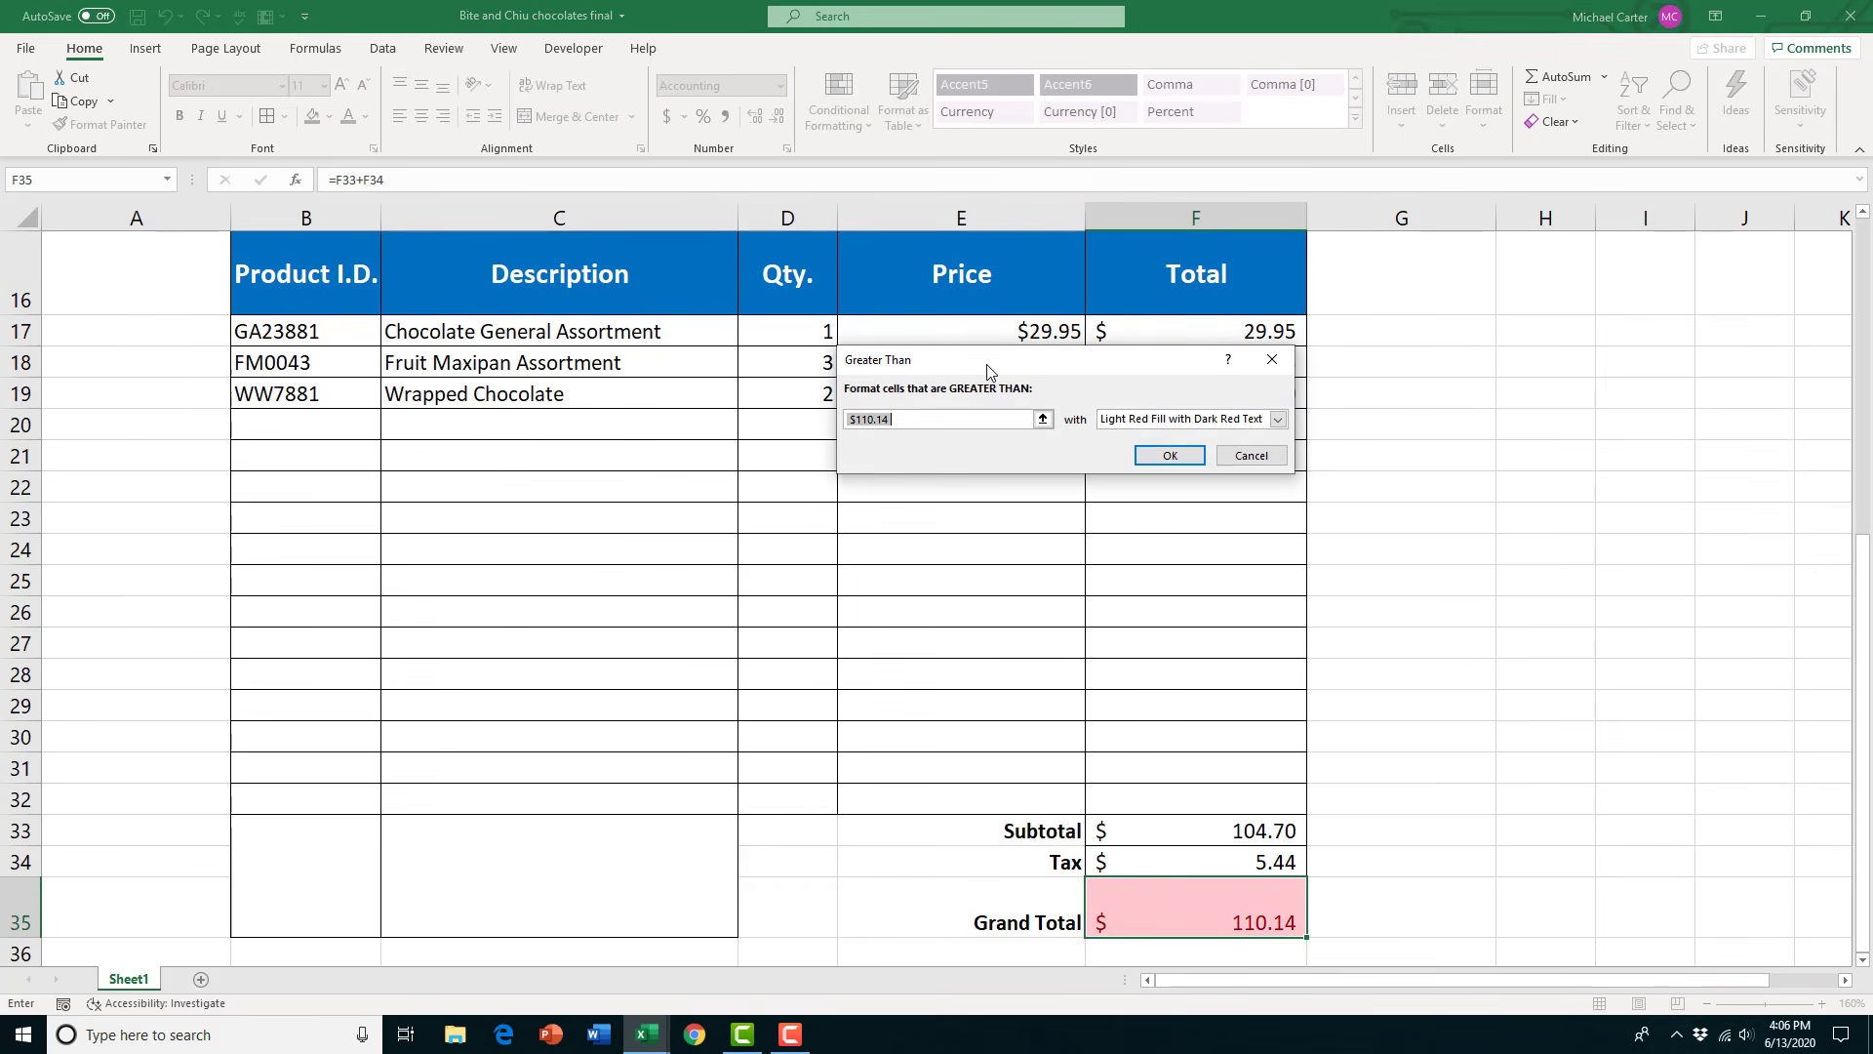
pyautogui.write('99')
pyautogui.click(1278, 419)
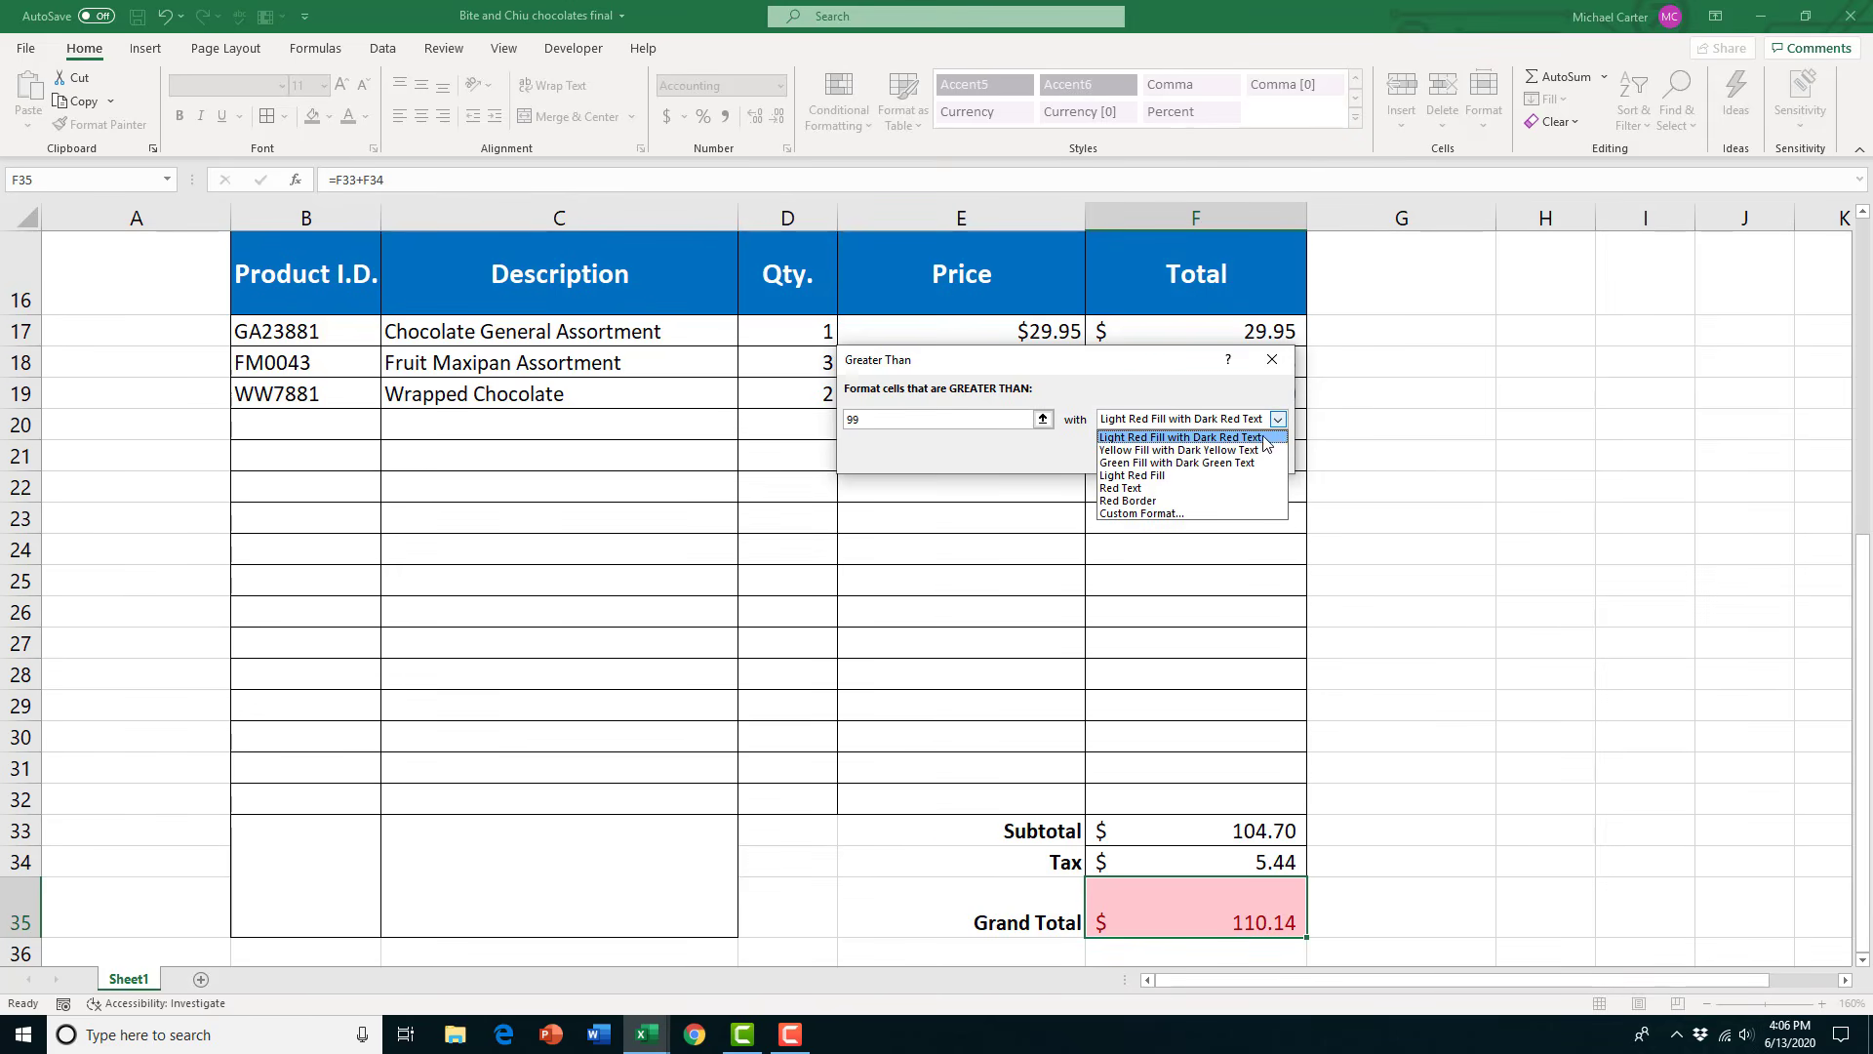
pyautogui.click(1247, 462)
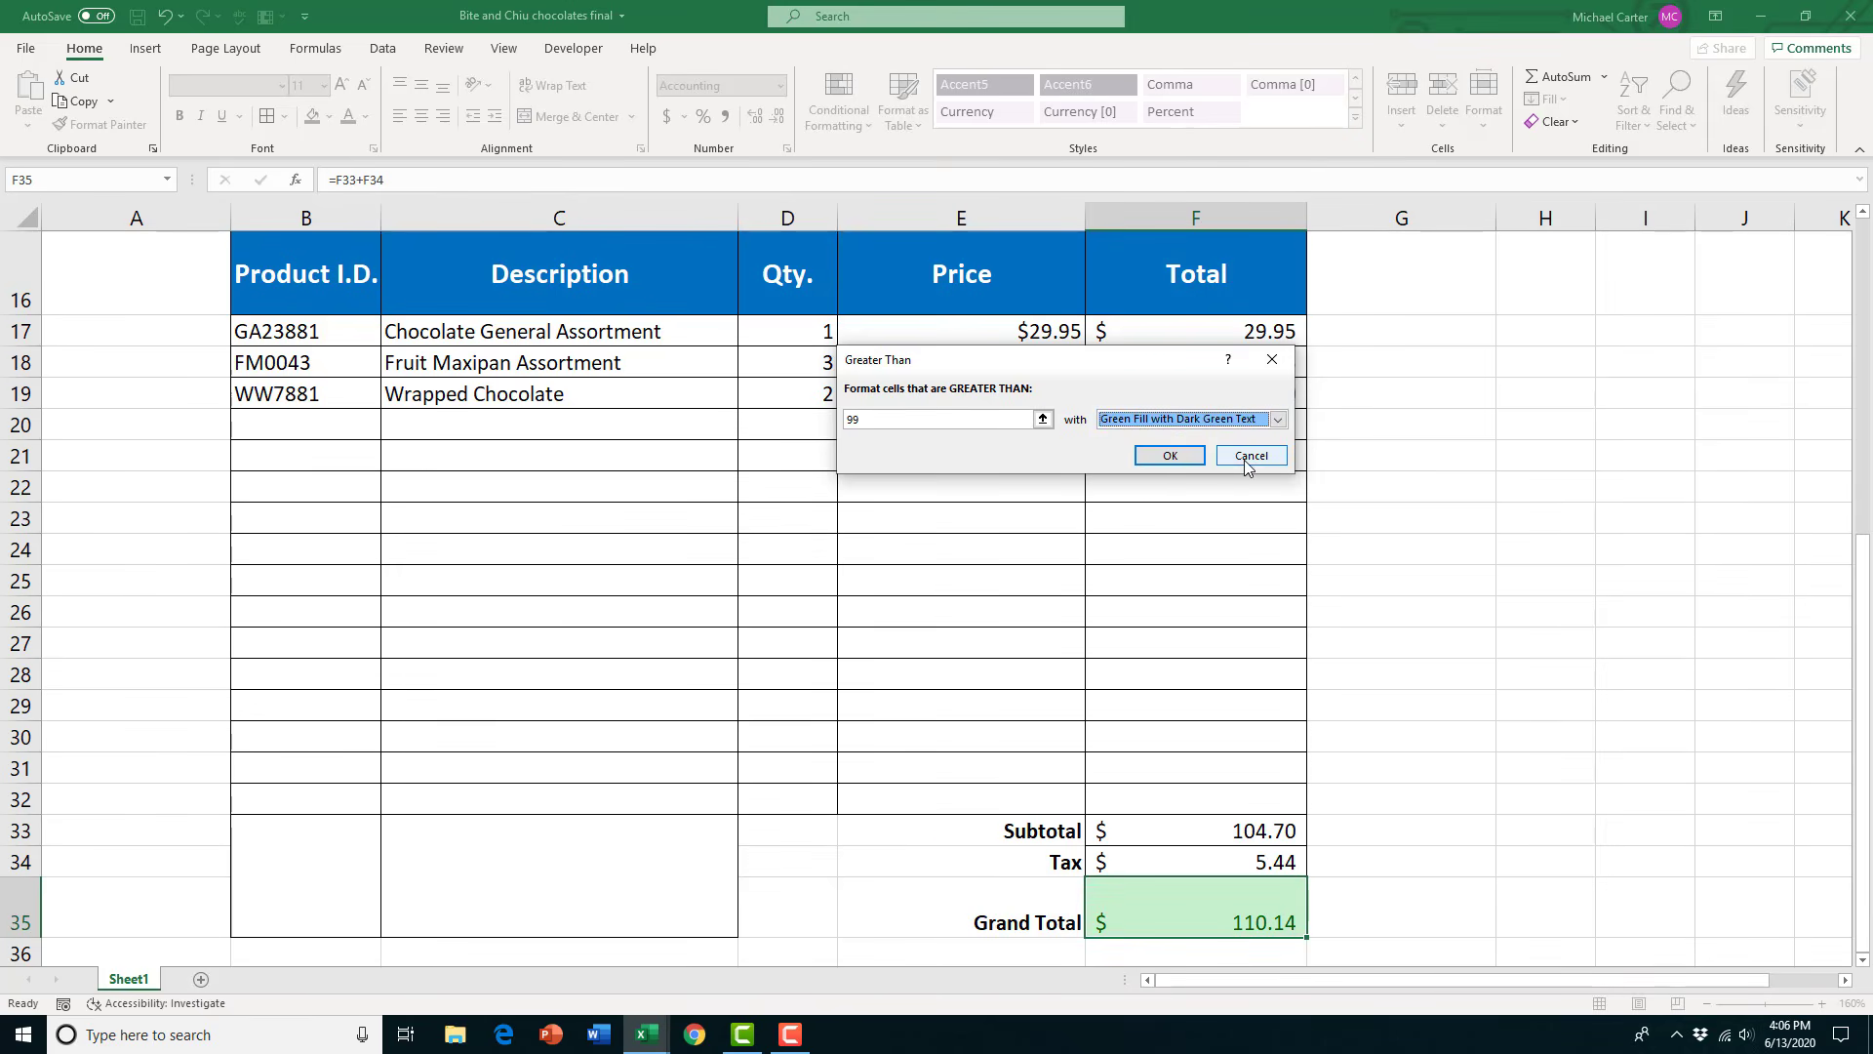
pyautogui.click(1171, 458)
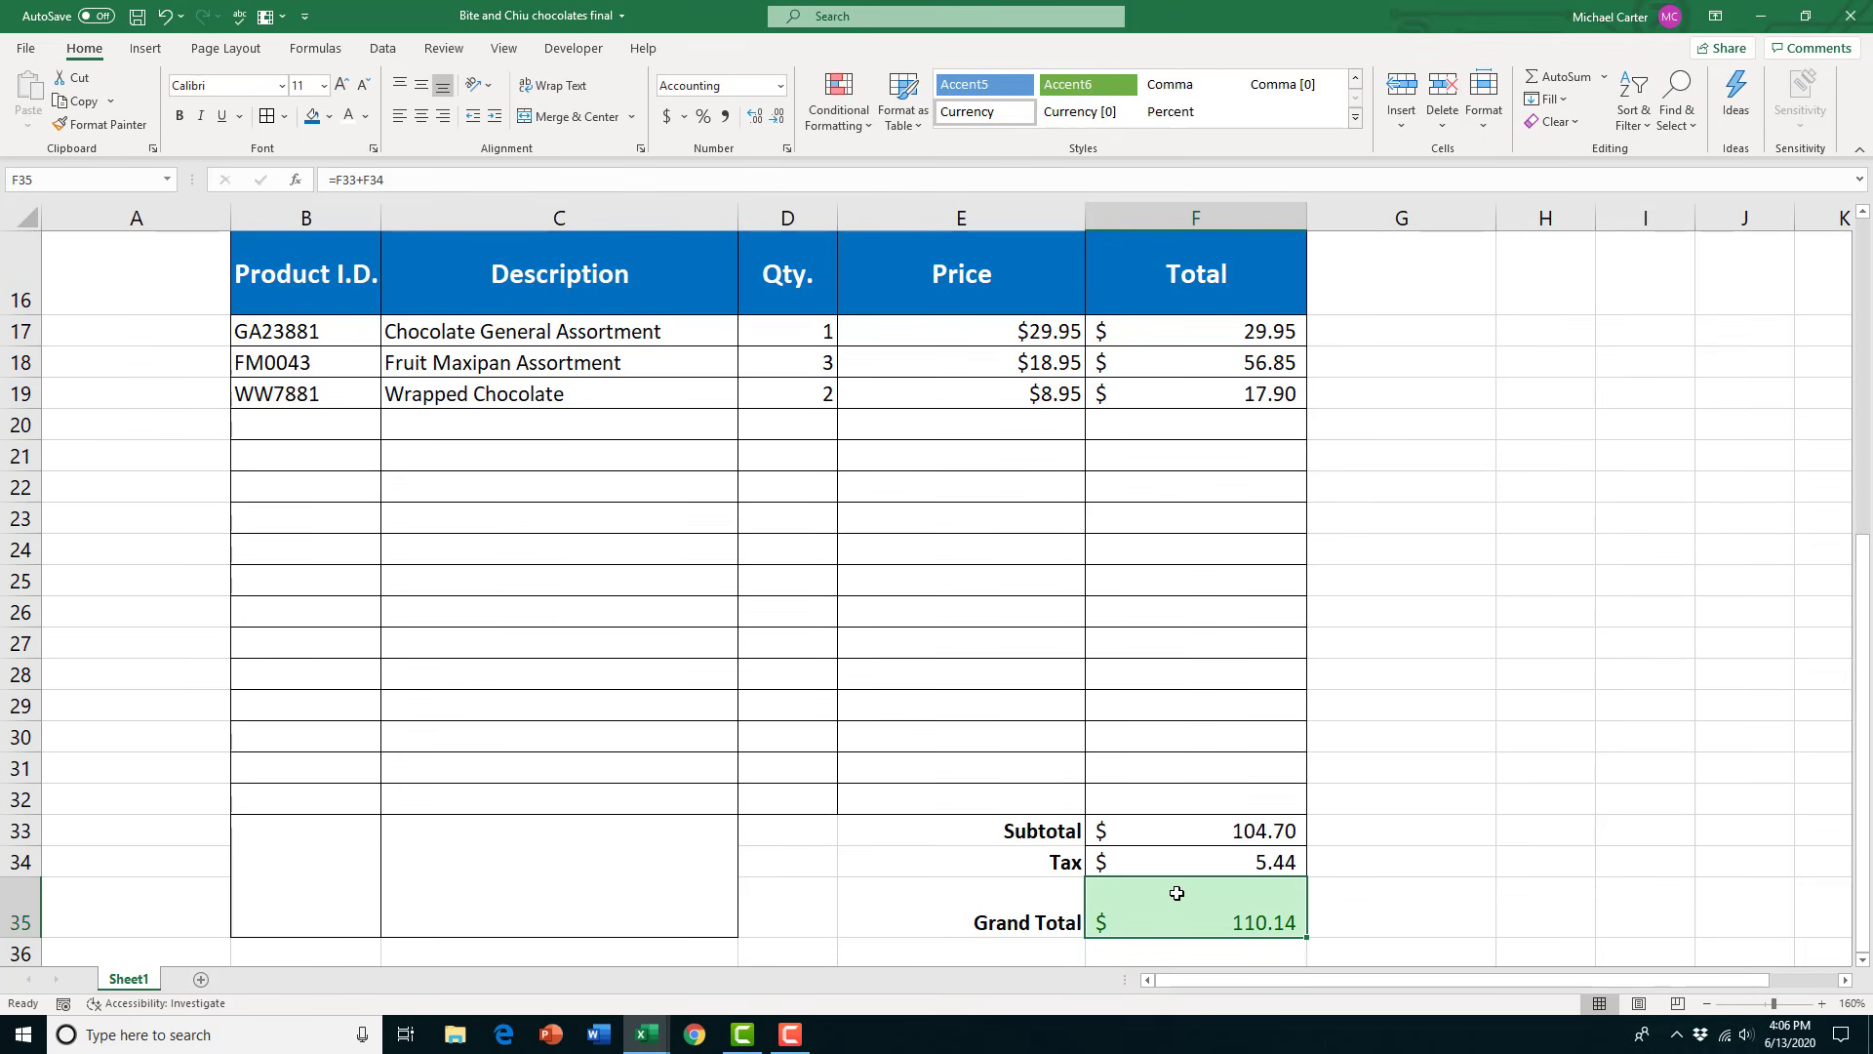
# Add a Less Than conditional formatting rule to F35 for values under 100, using Light Red Fill with Dark Red Text
pyautogui.click(849, 125)
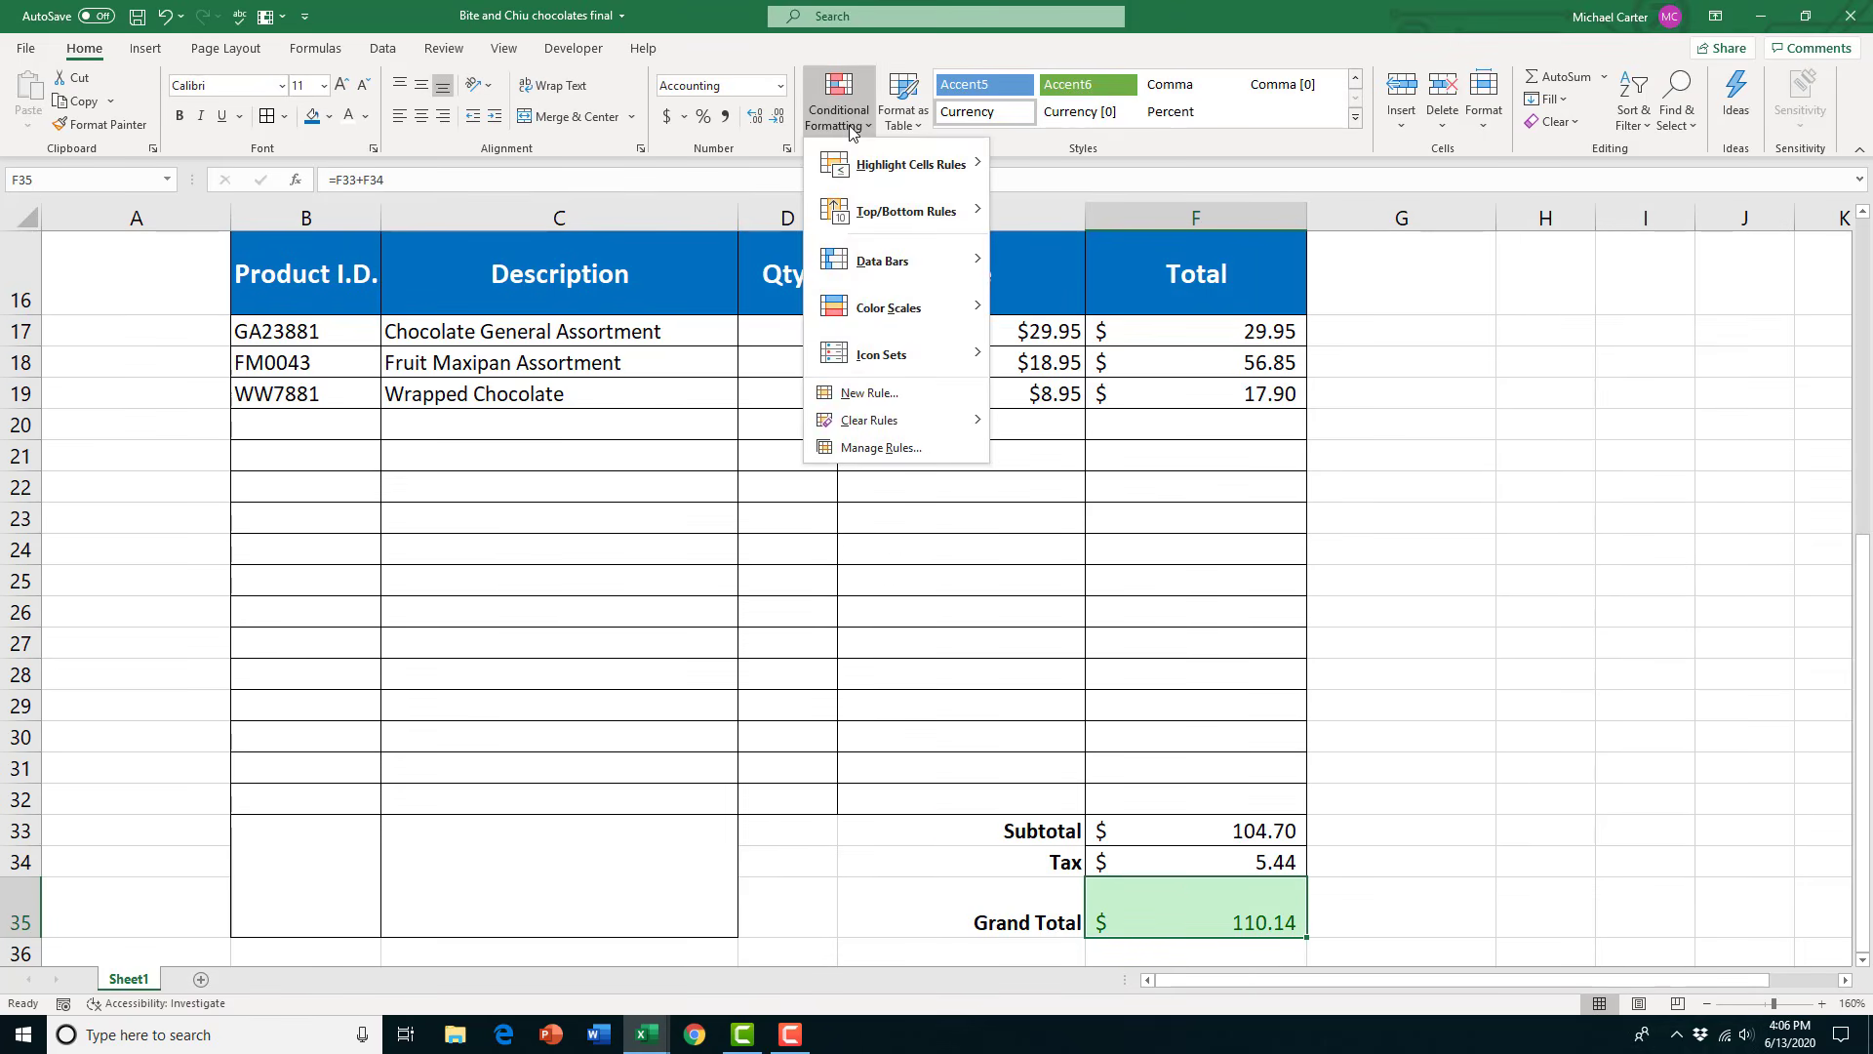
pyautogui.moveTo(877, 165)
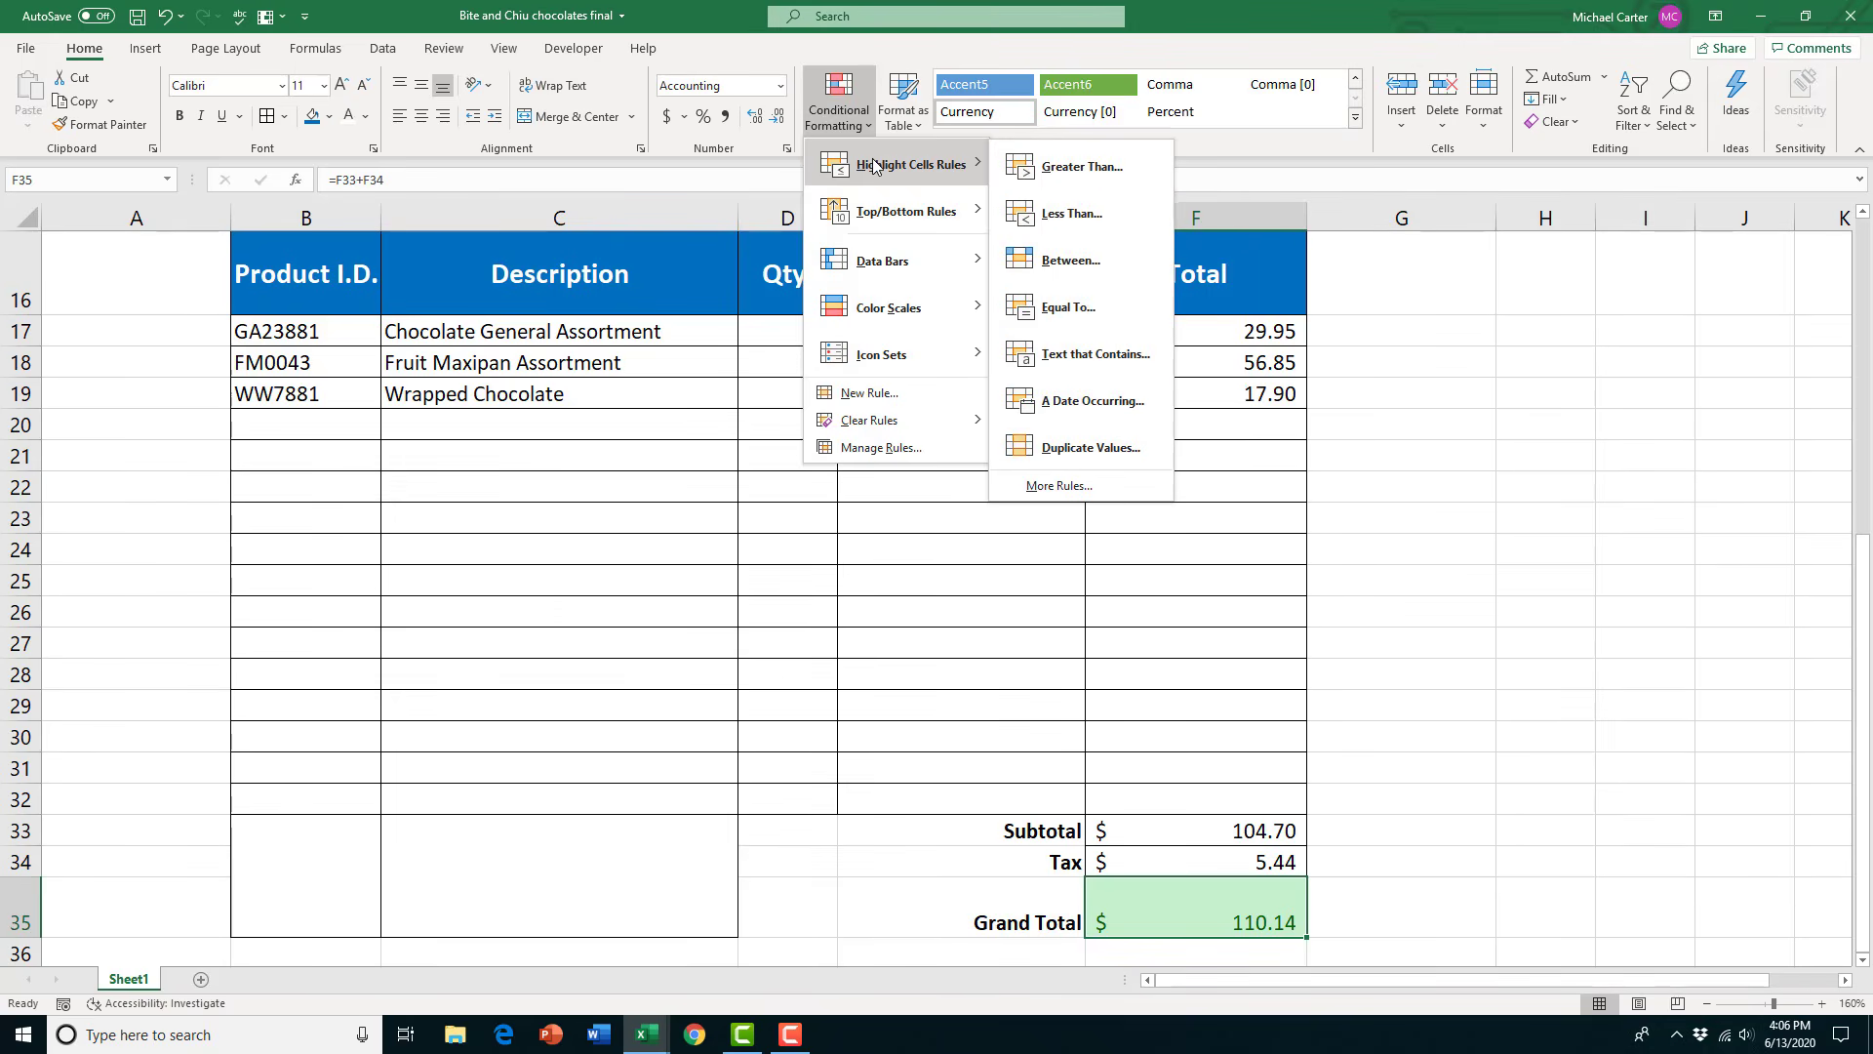
pyautogui.click(1104, 212)
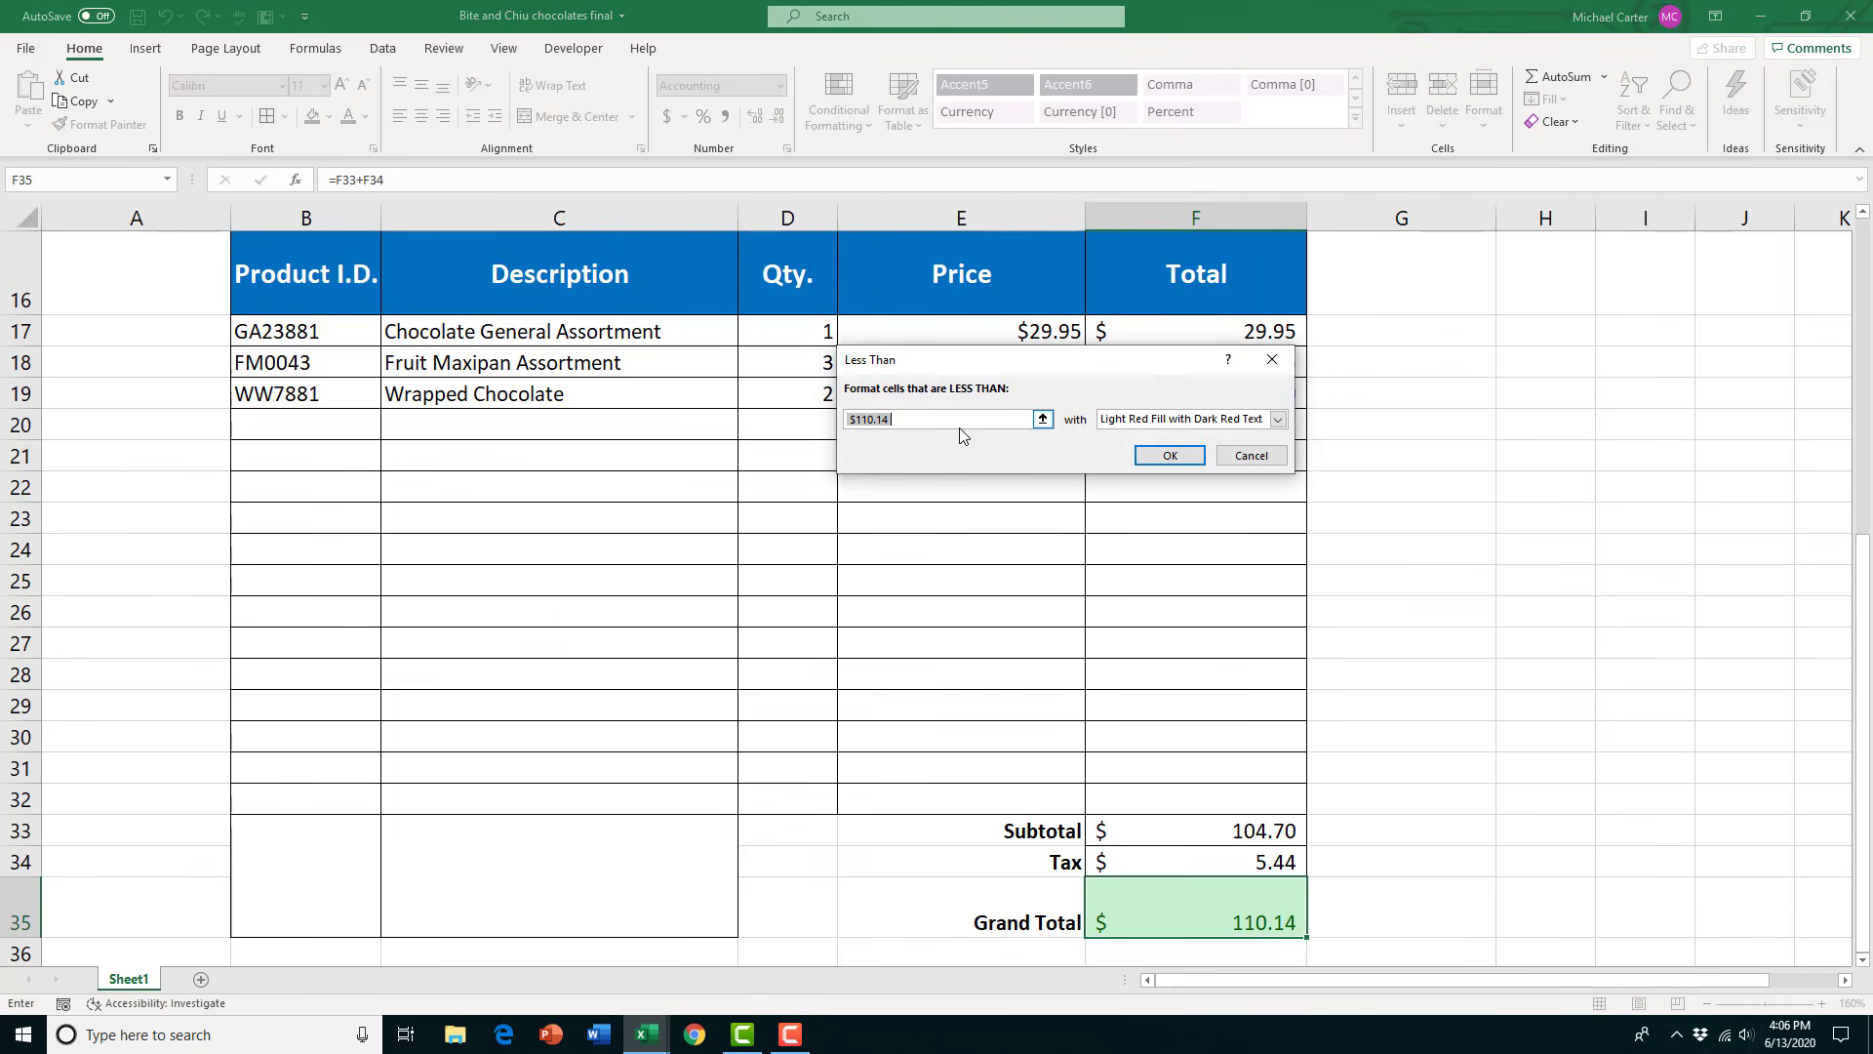
pyautogui.write('100')
pyautogui.click(1170, 456)
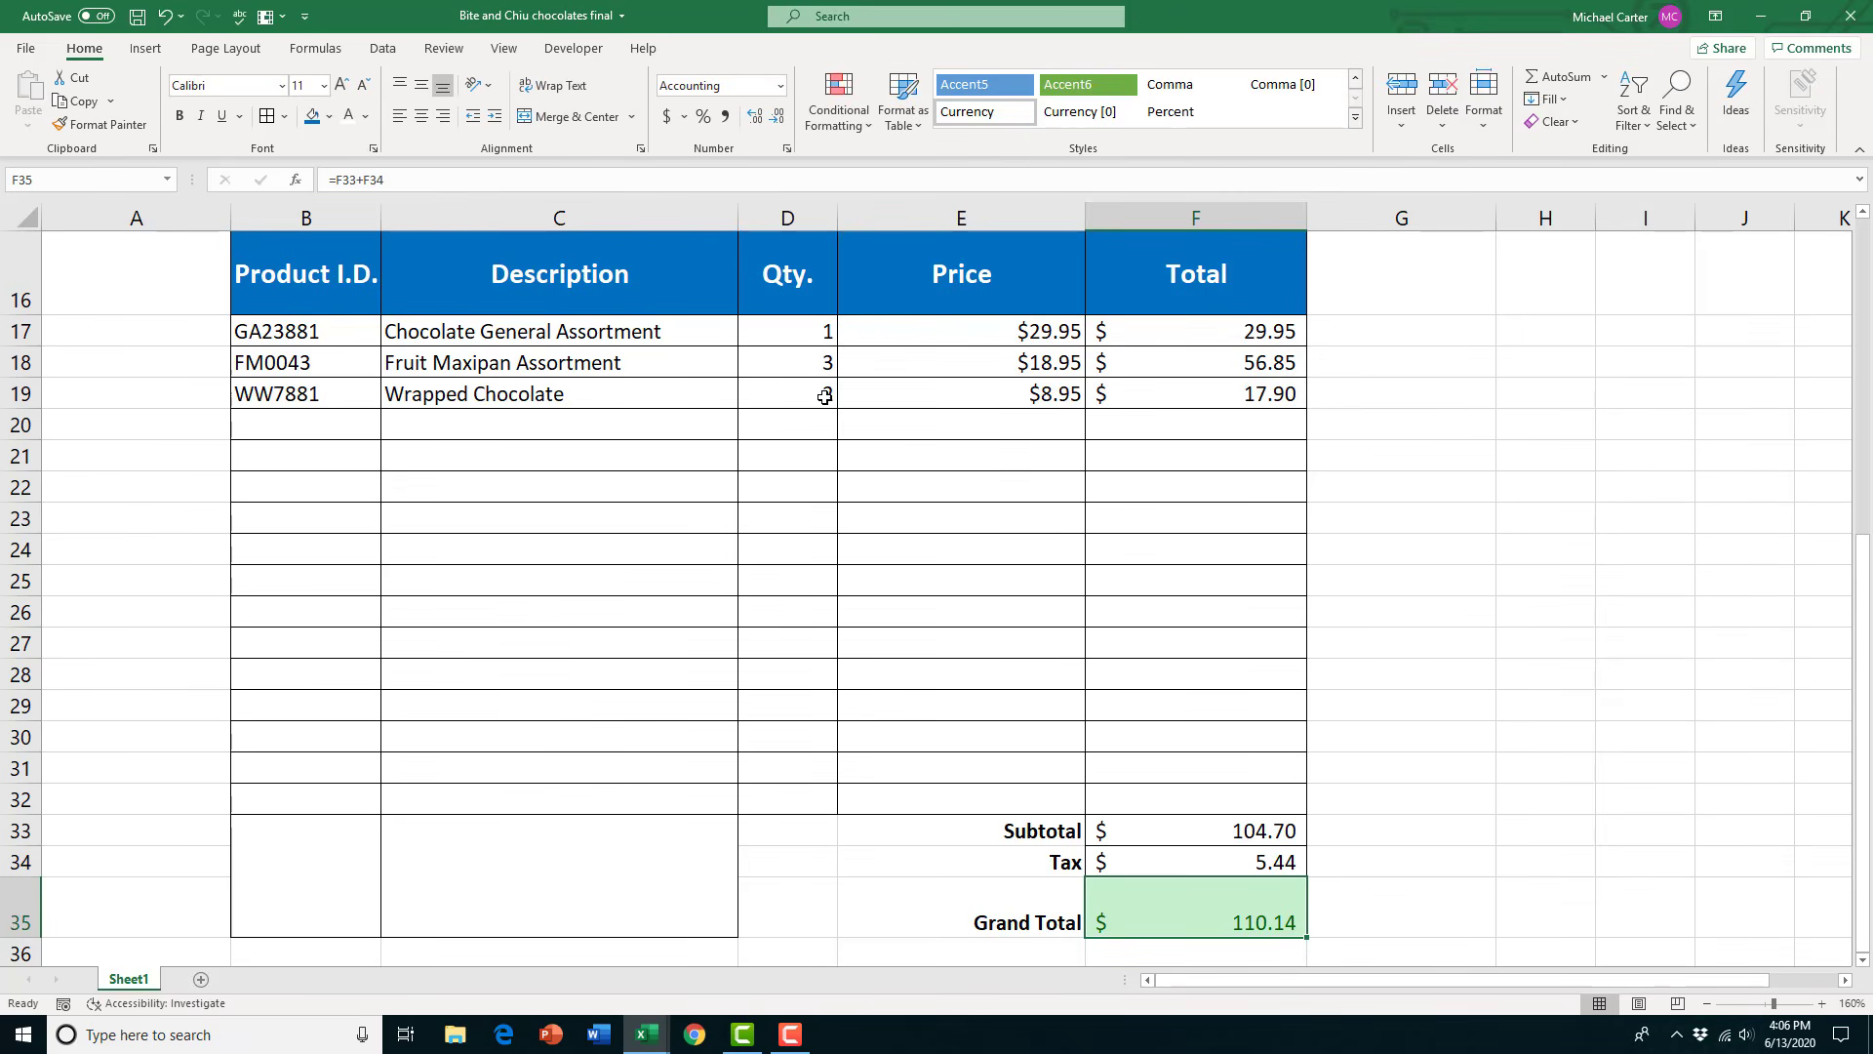
# Test the Grand Total's conditional formatting by setting the Fruit Maxipan Assortment quantity to 1 and back to 3
pyautogui.click(791, 364)
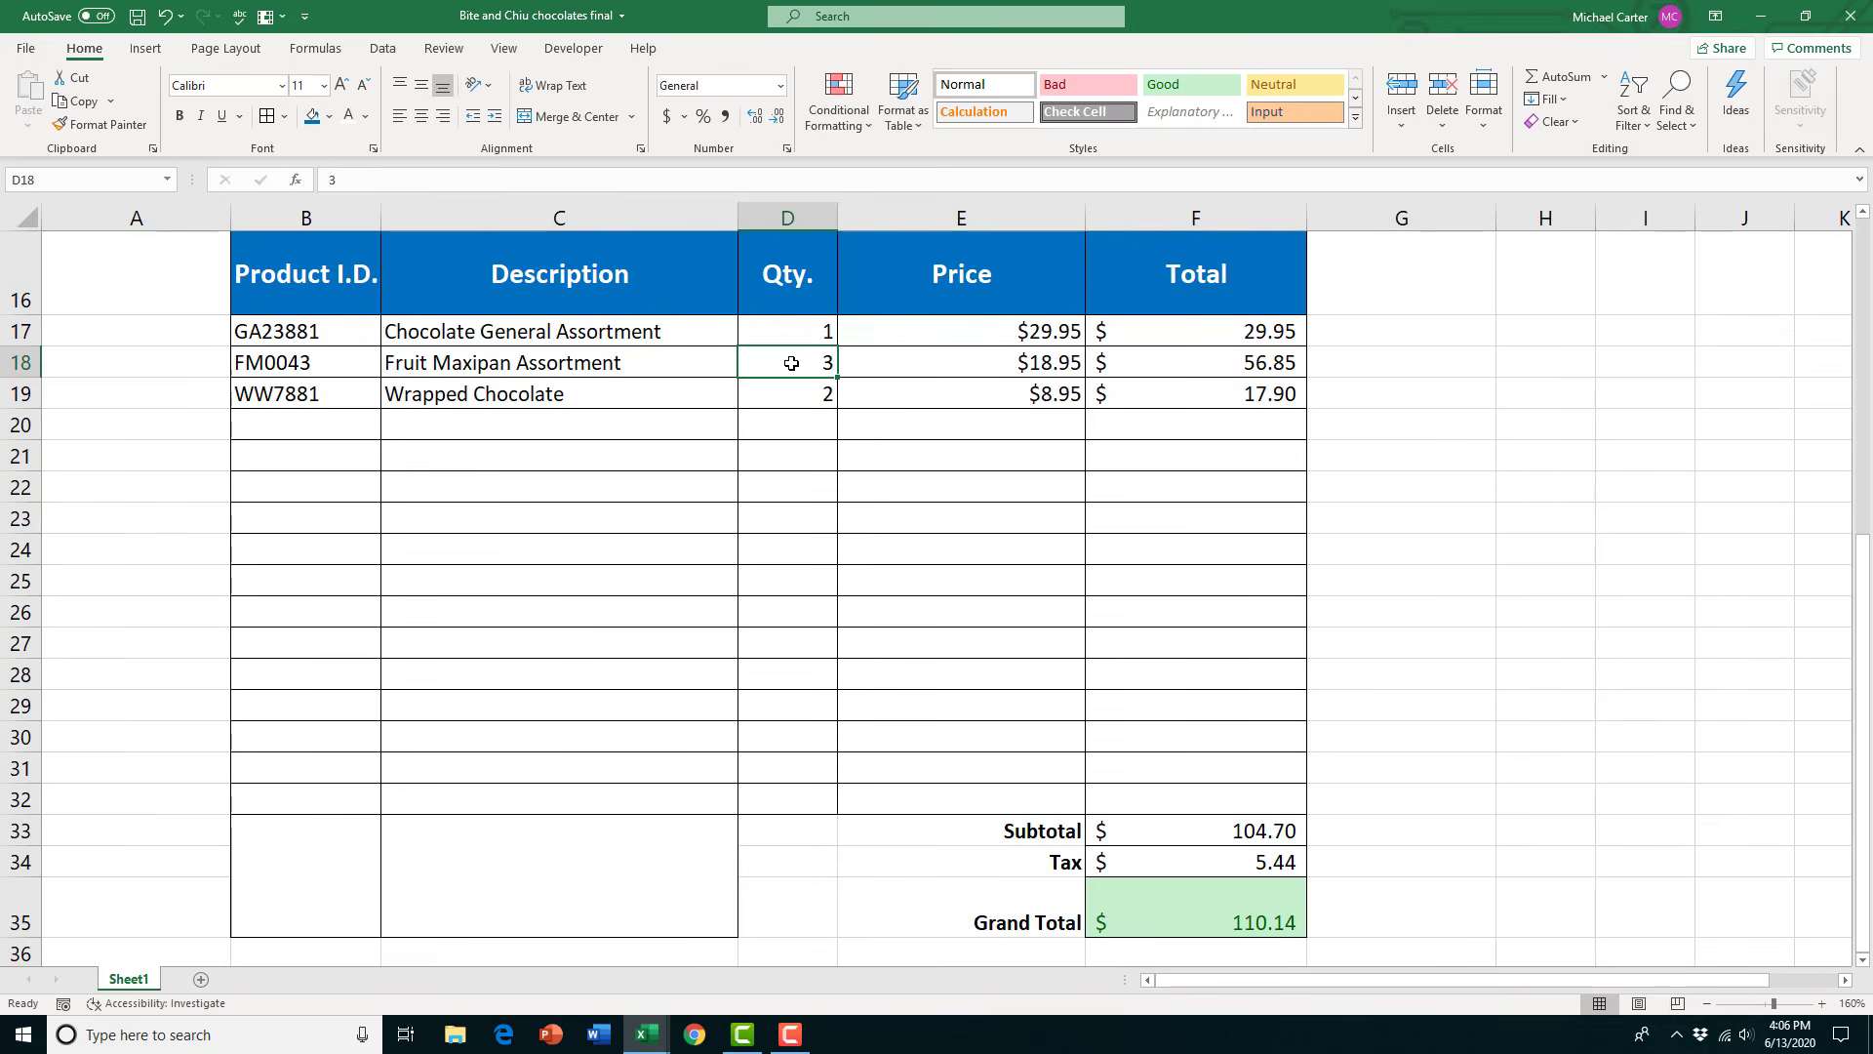
pyautogui.write('1')
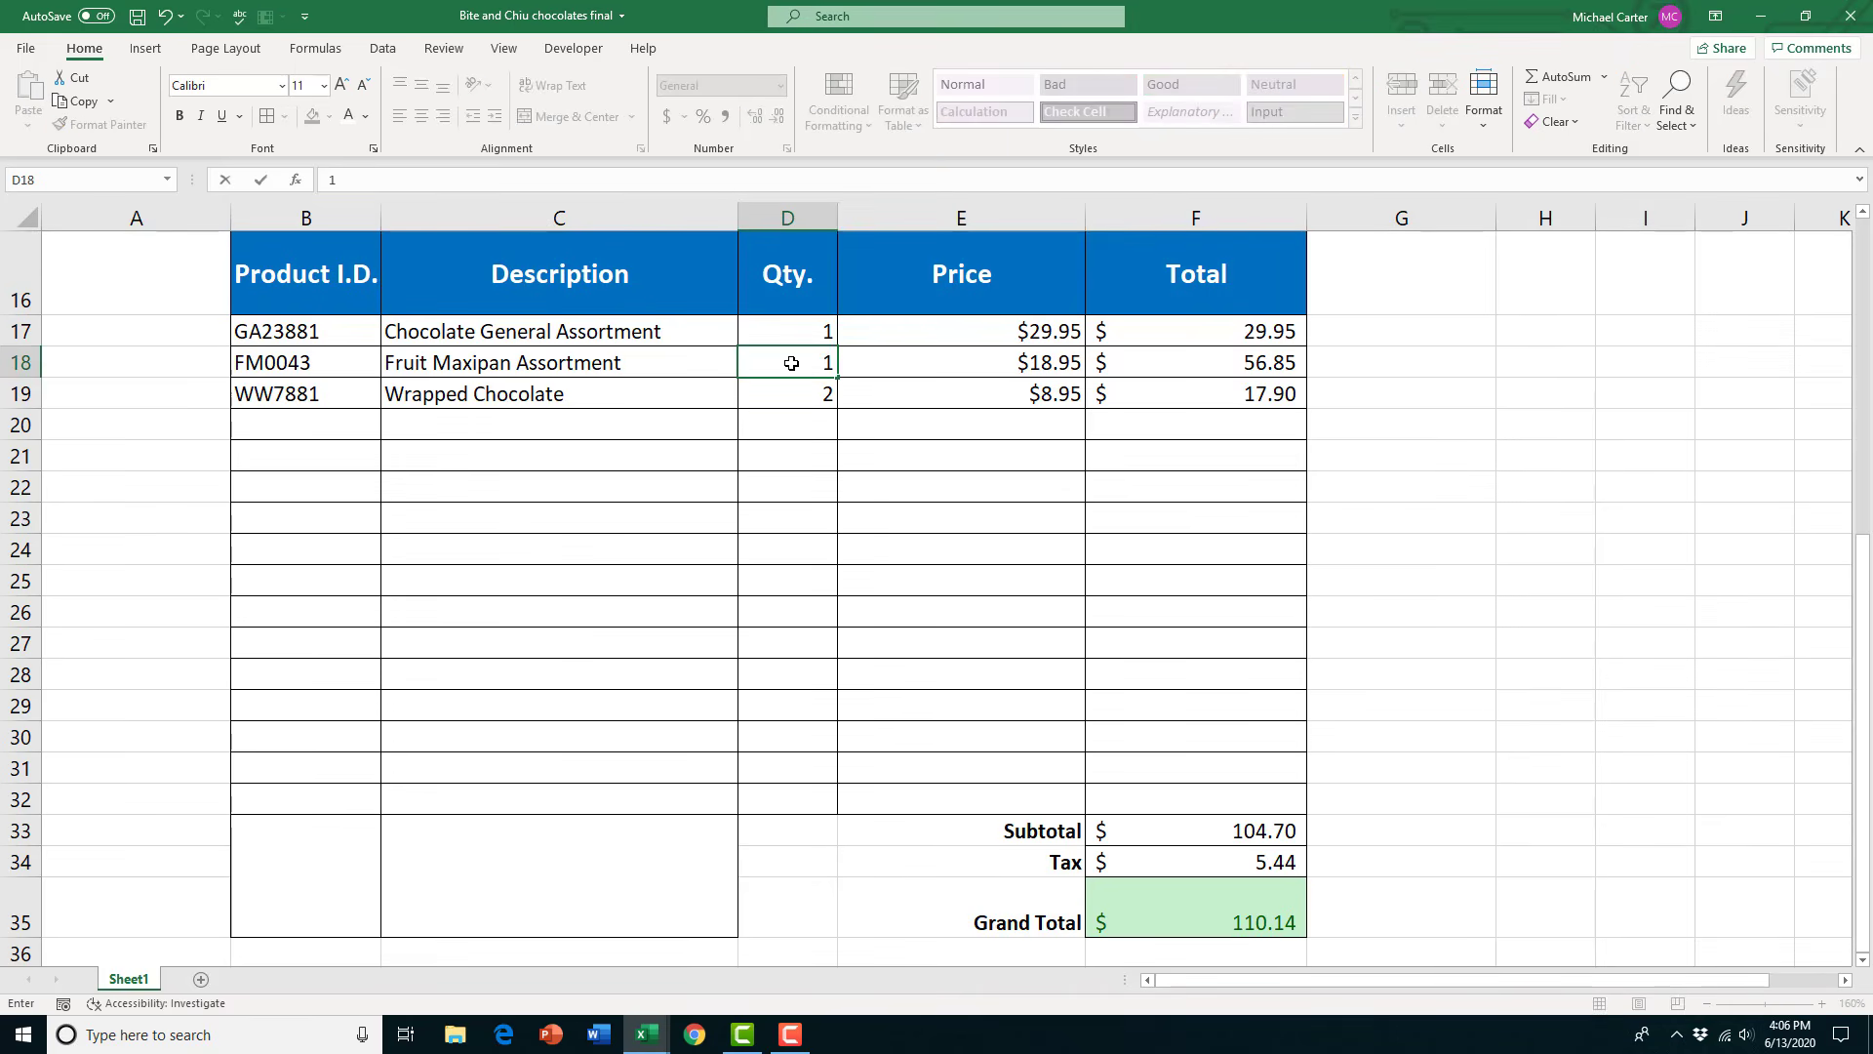
pyautogui.press('Return')
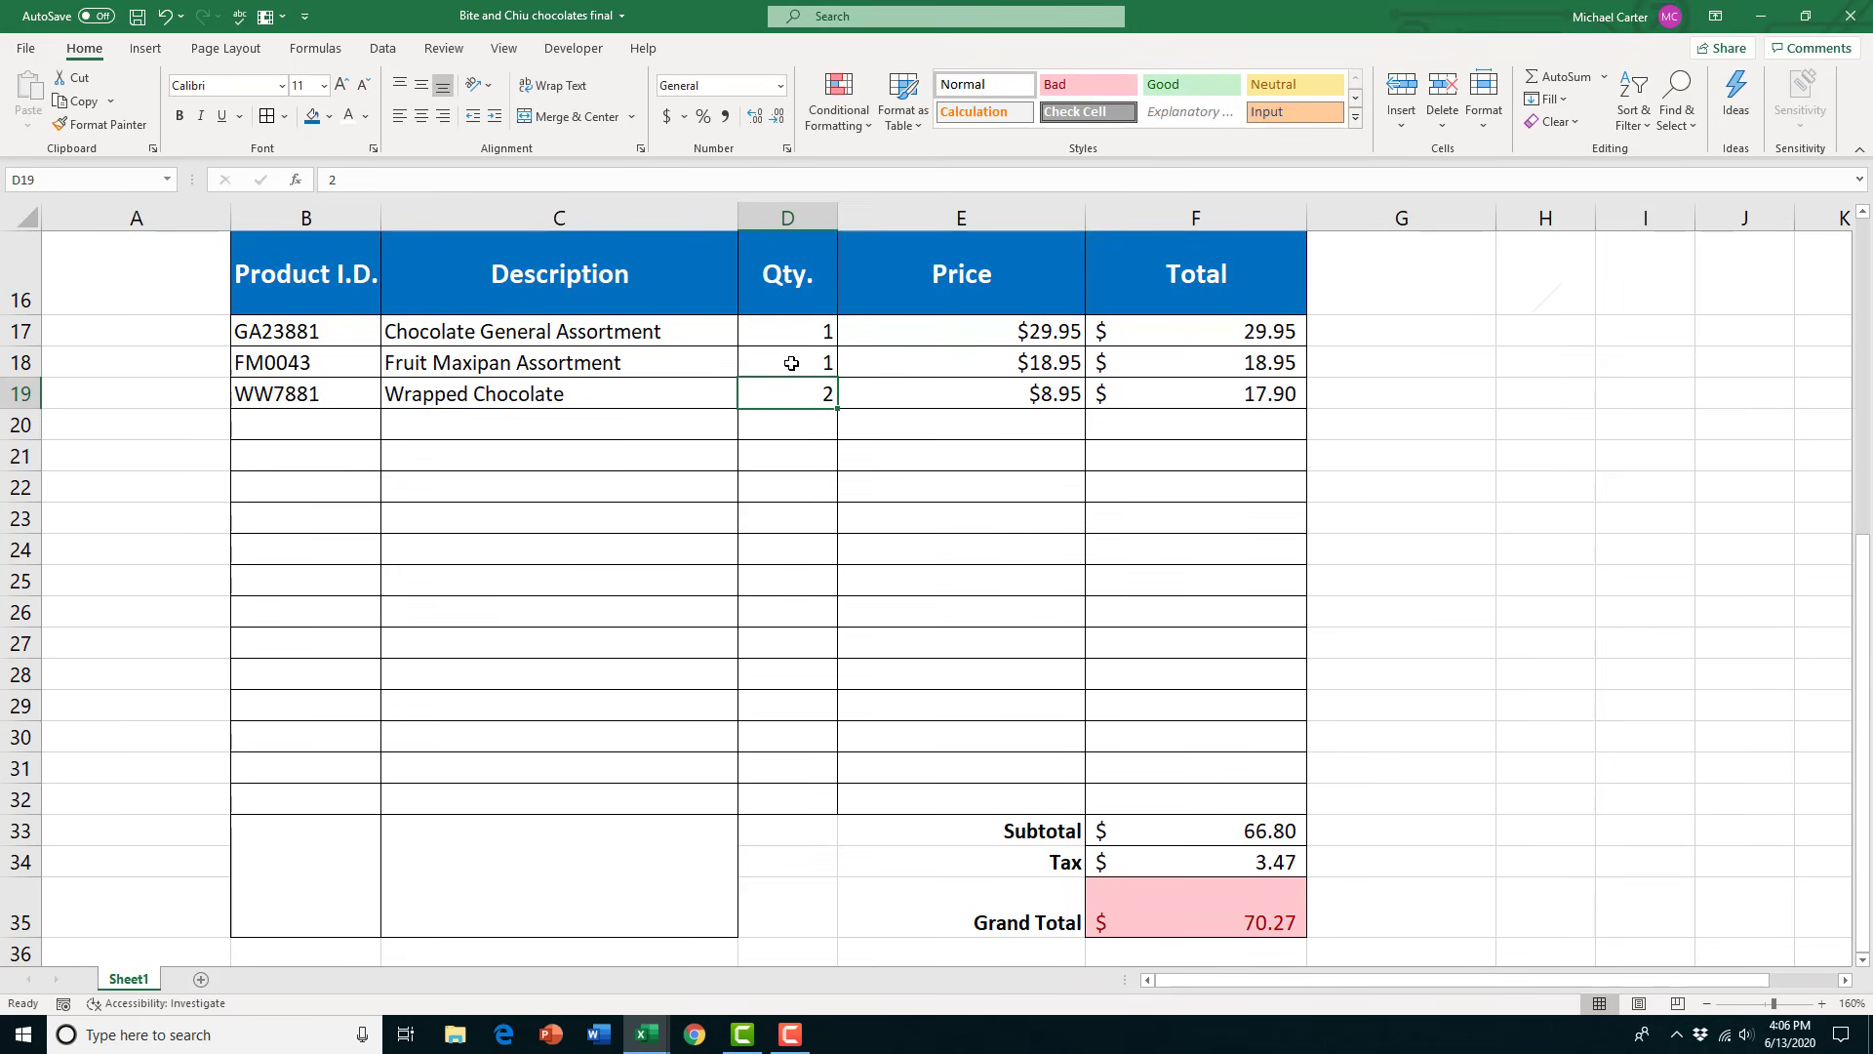
pyautogui.click(792, 363)
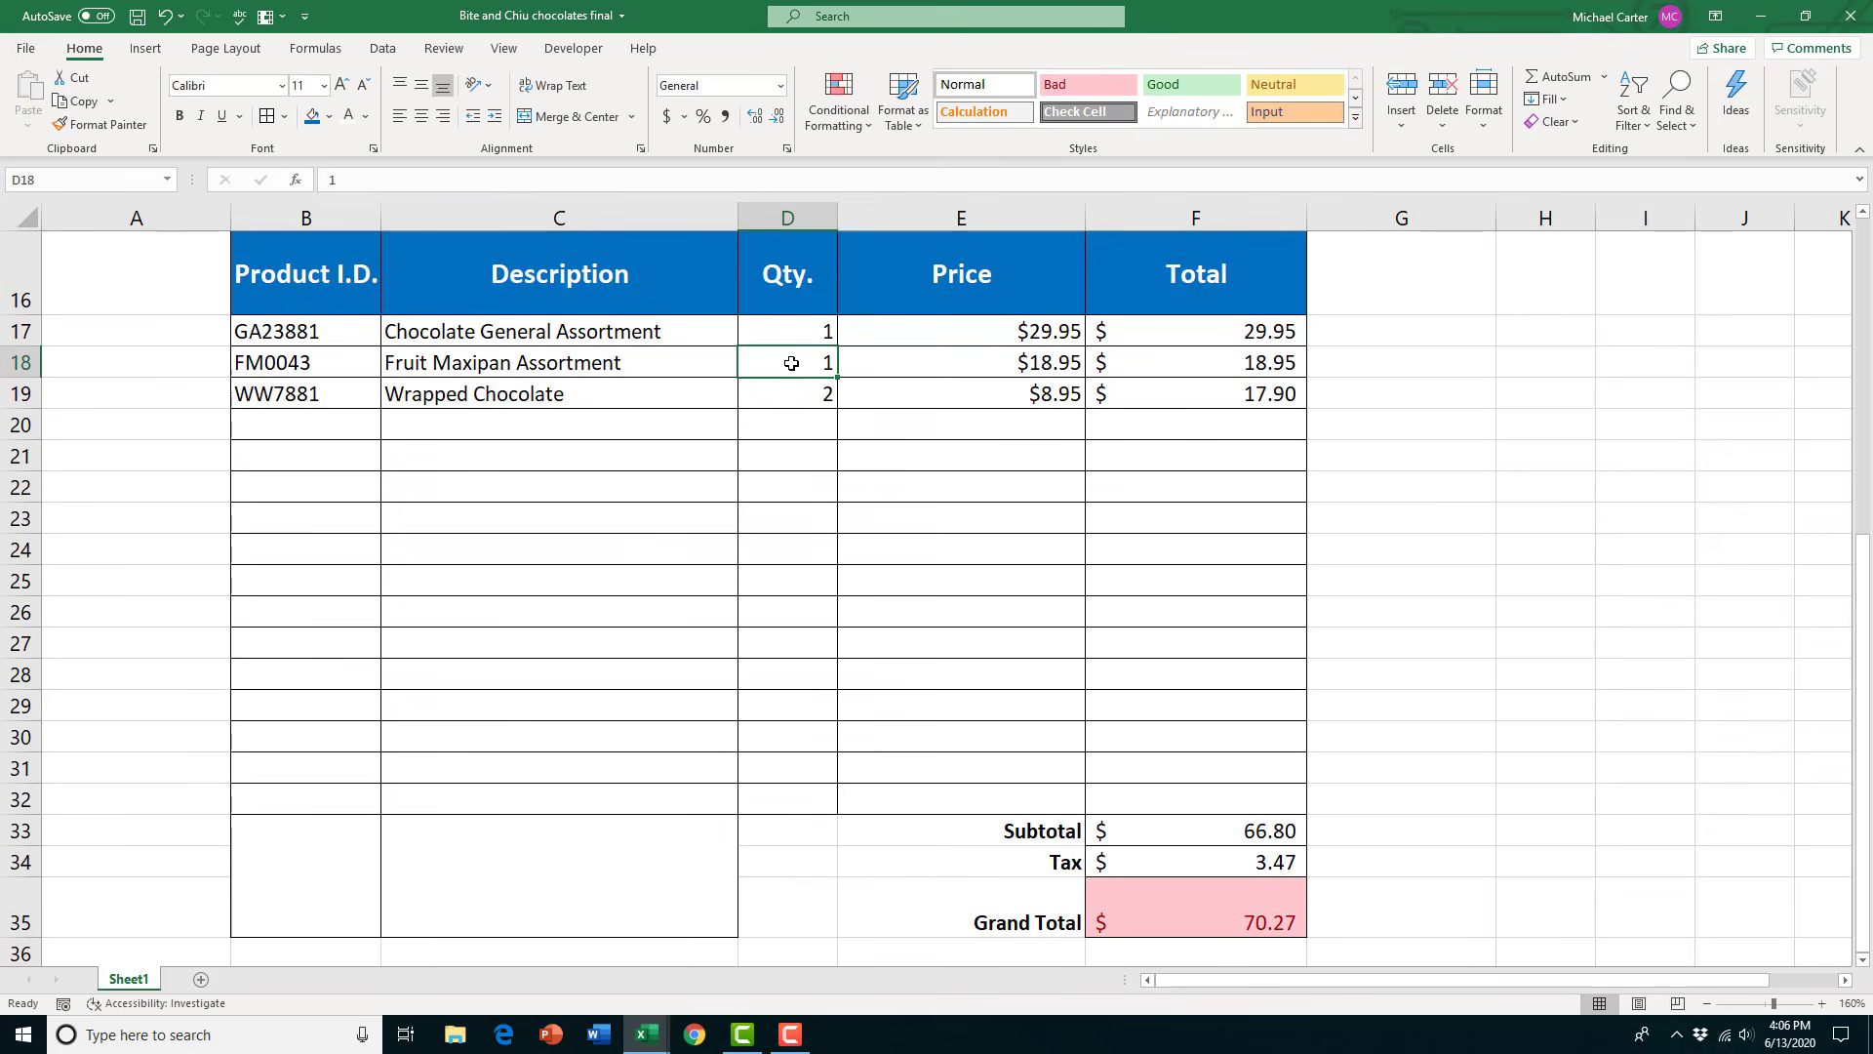
pyautogui.write('3')
pyautogui.press('Return')
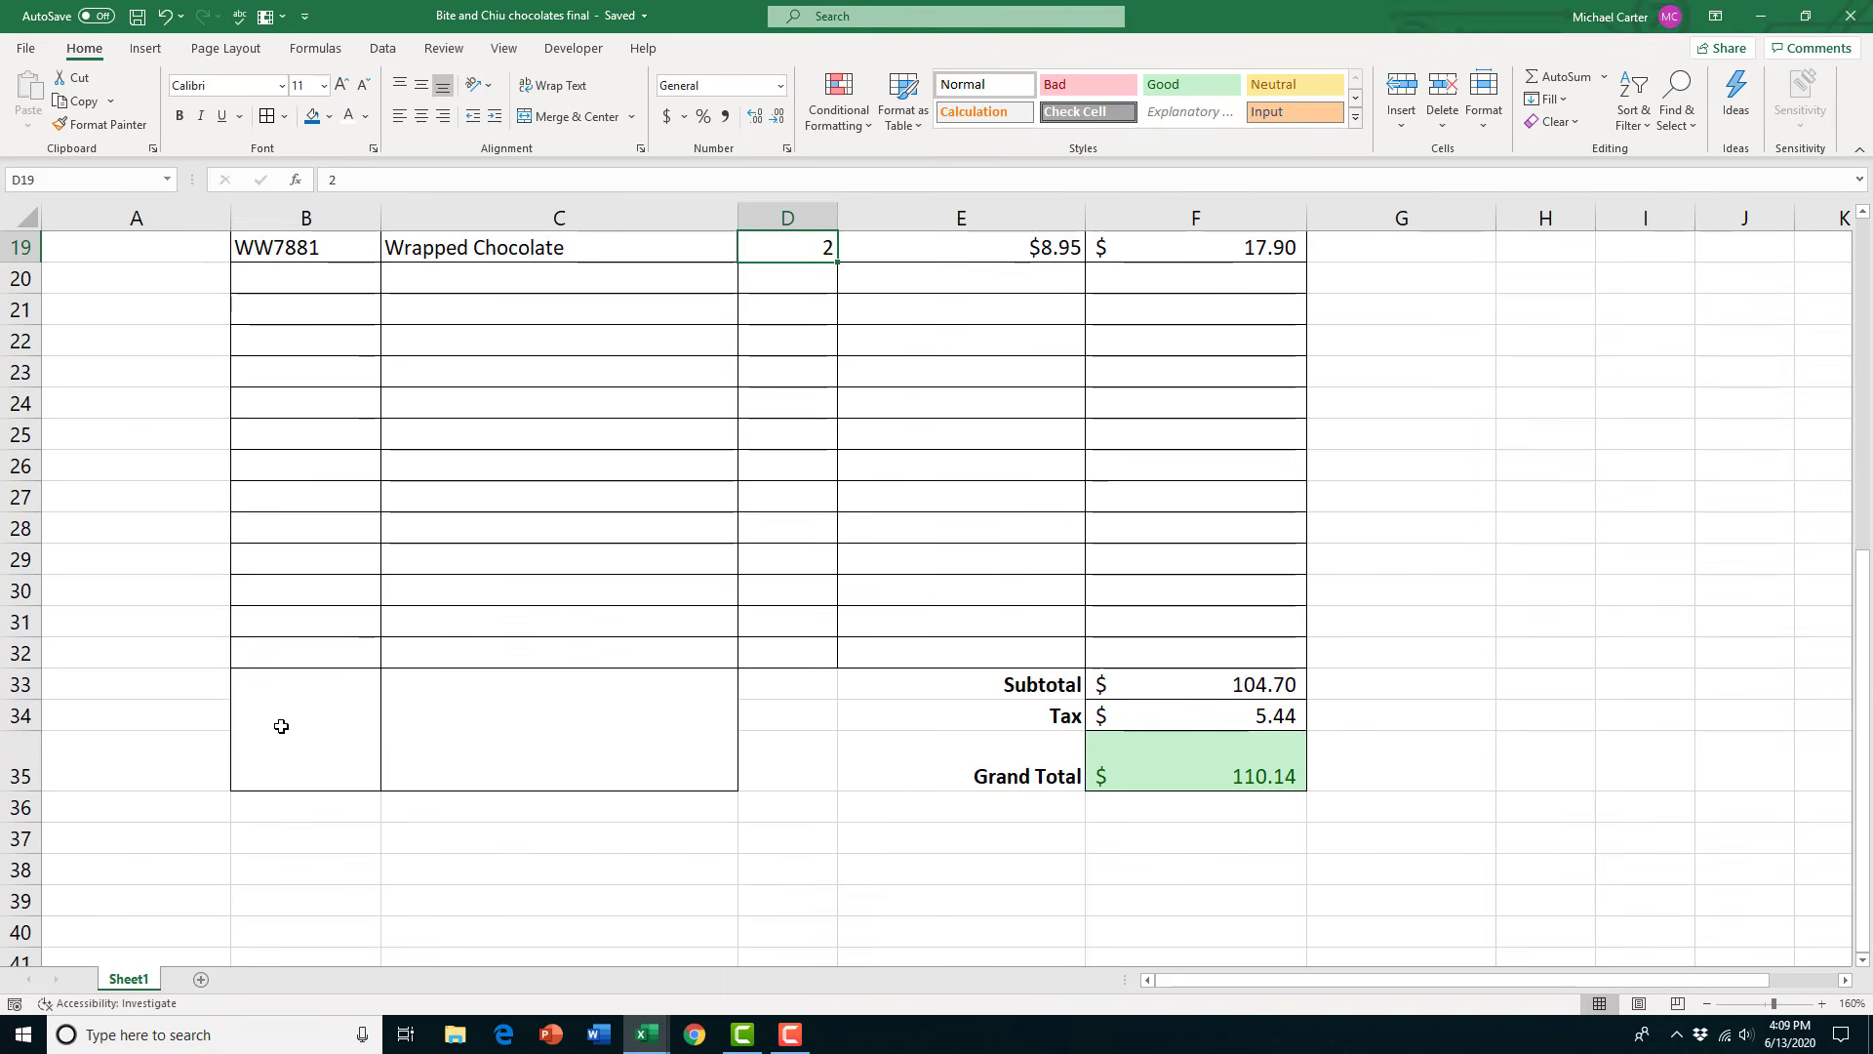
# Enter "Note:" in the merged cell B33, middle-align it vertically and make it bold
pyautogui.click(281, 726)
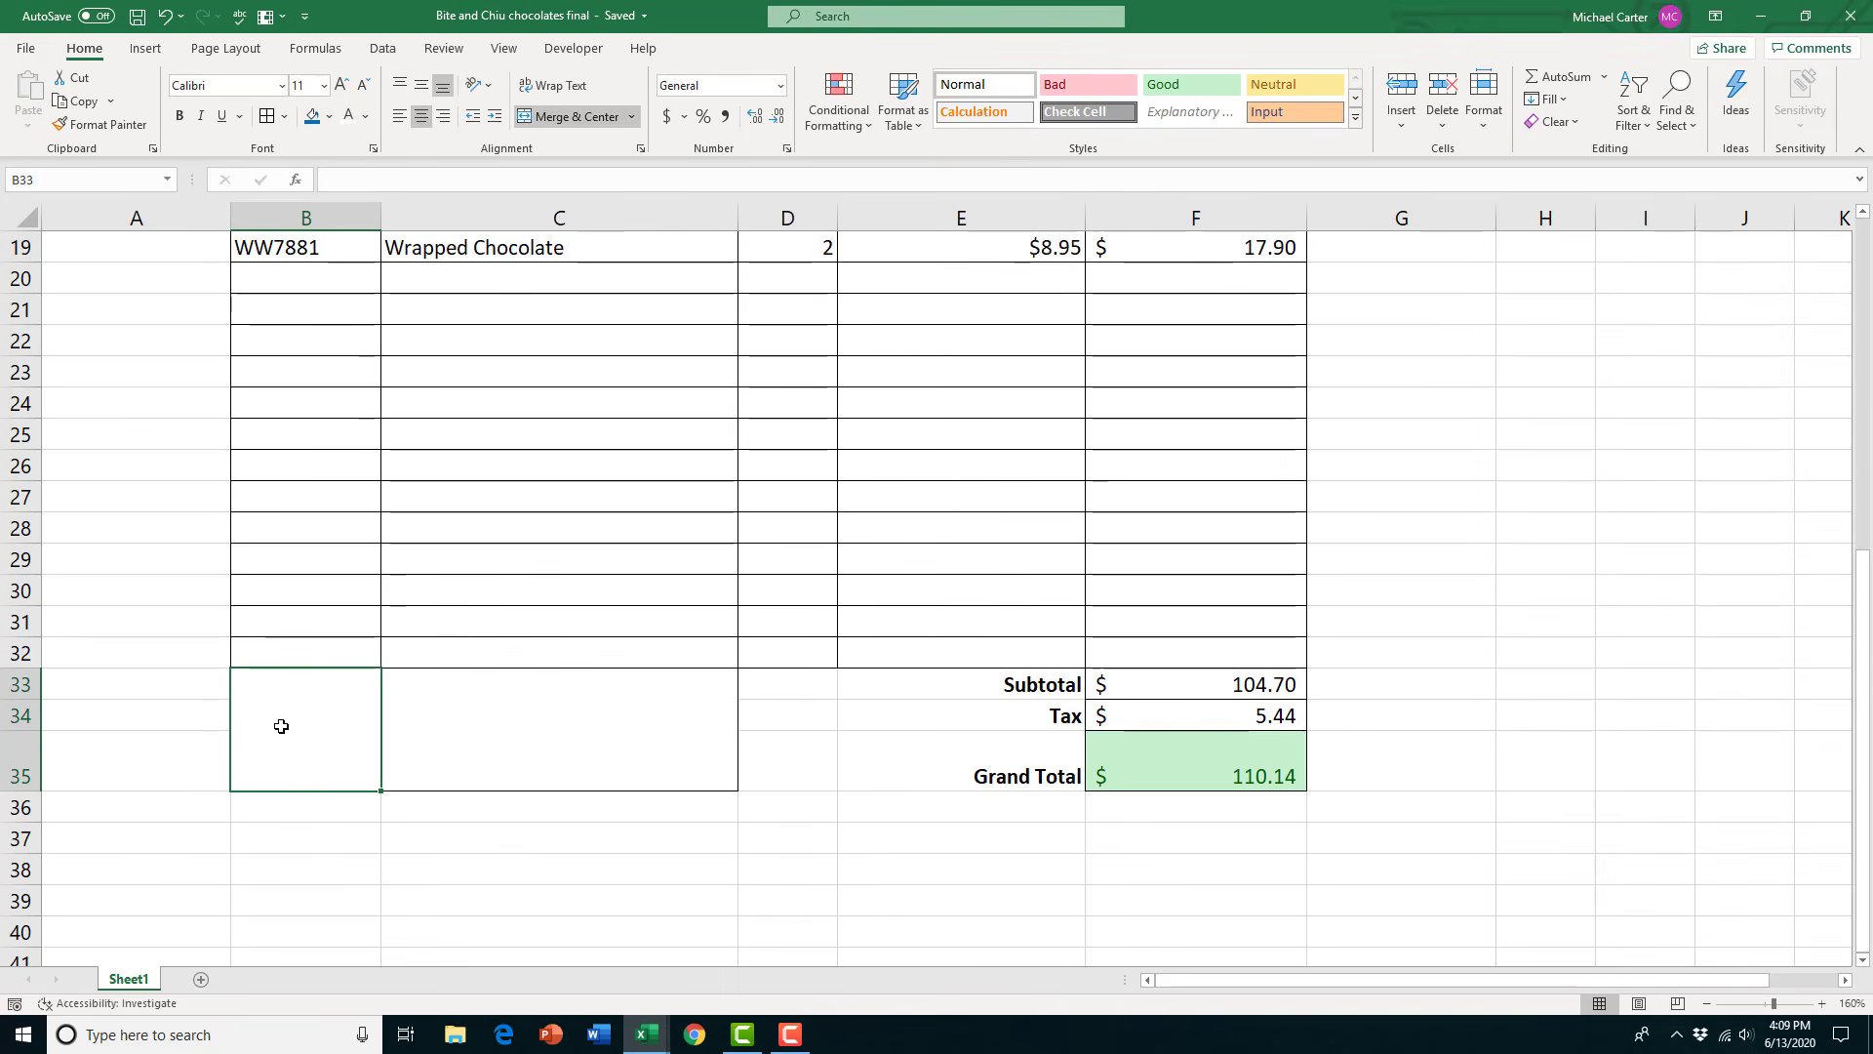
pyautogui.write('Note')
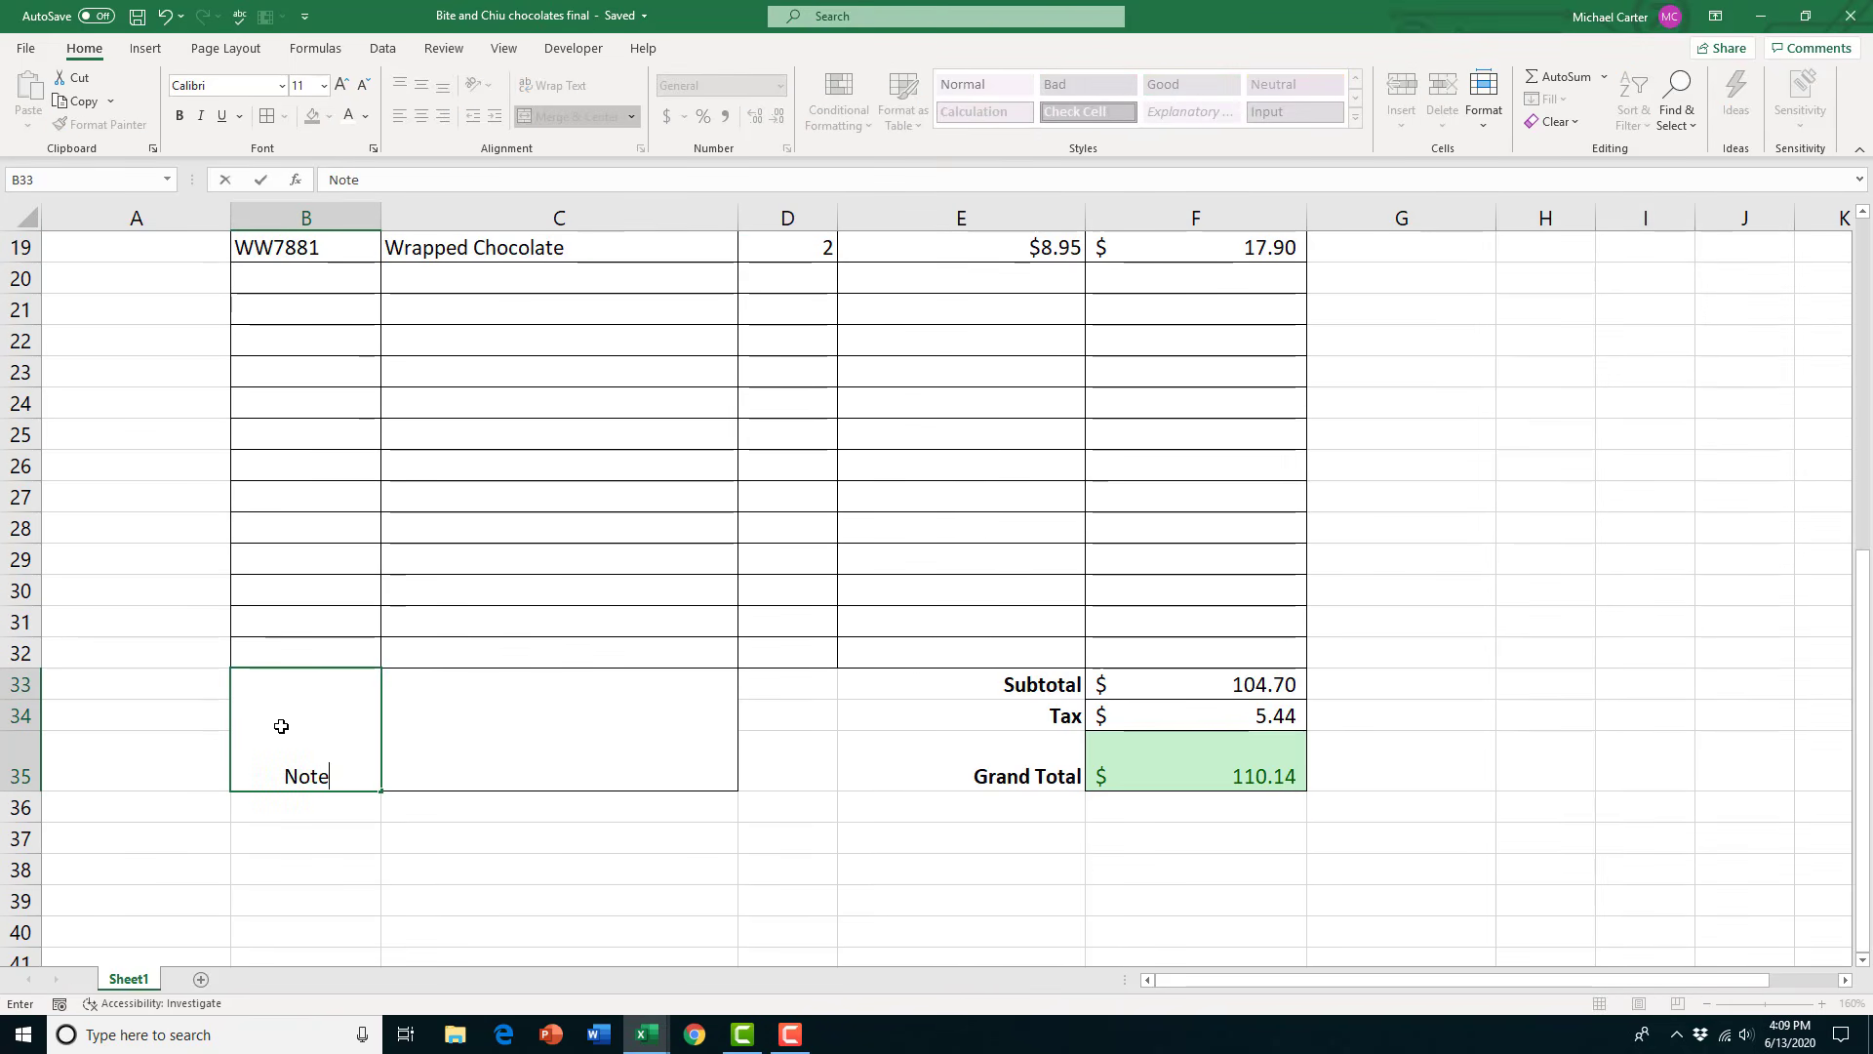
pyautogui.write(':')
pyautogui.press('Return')
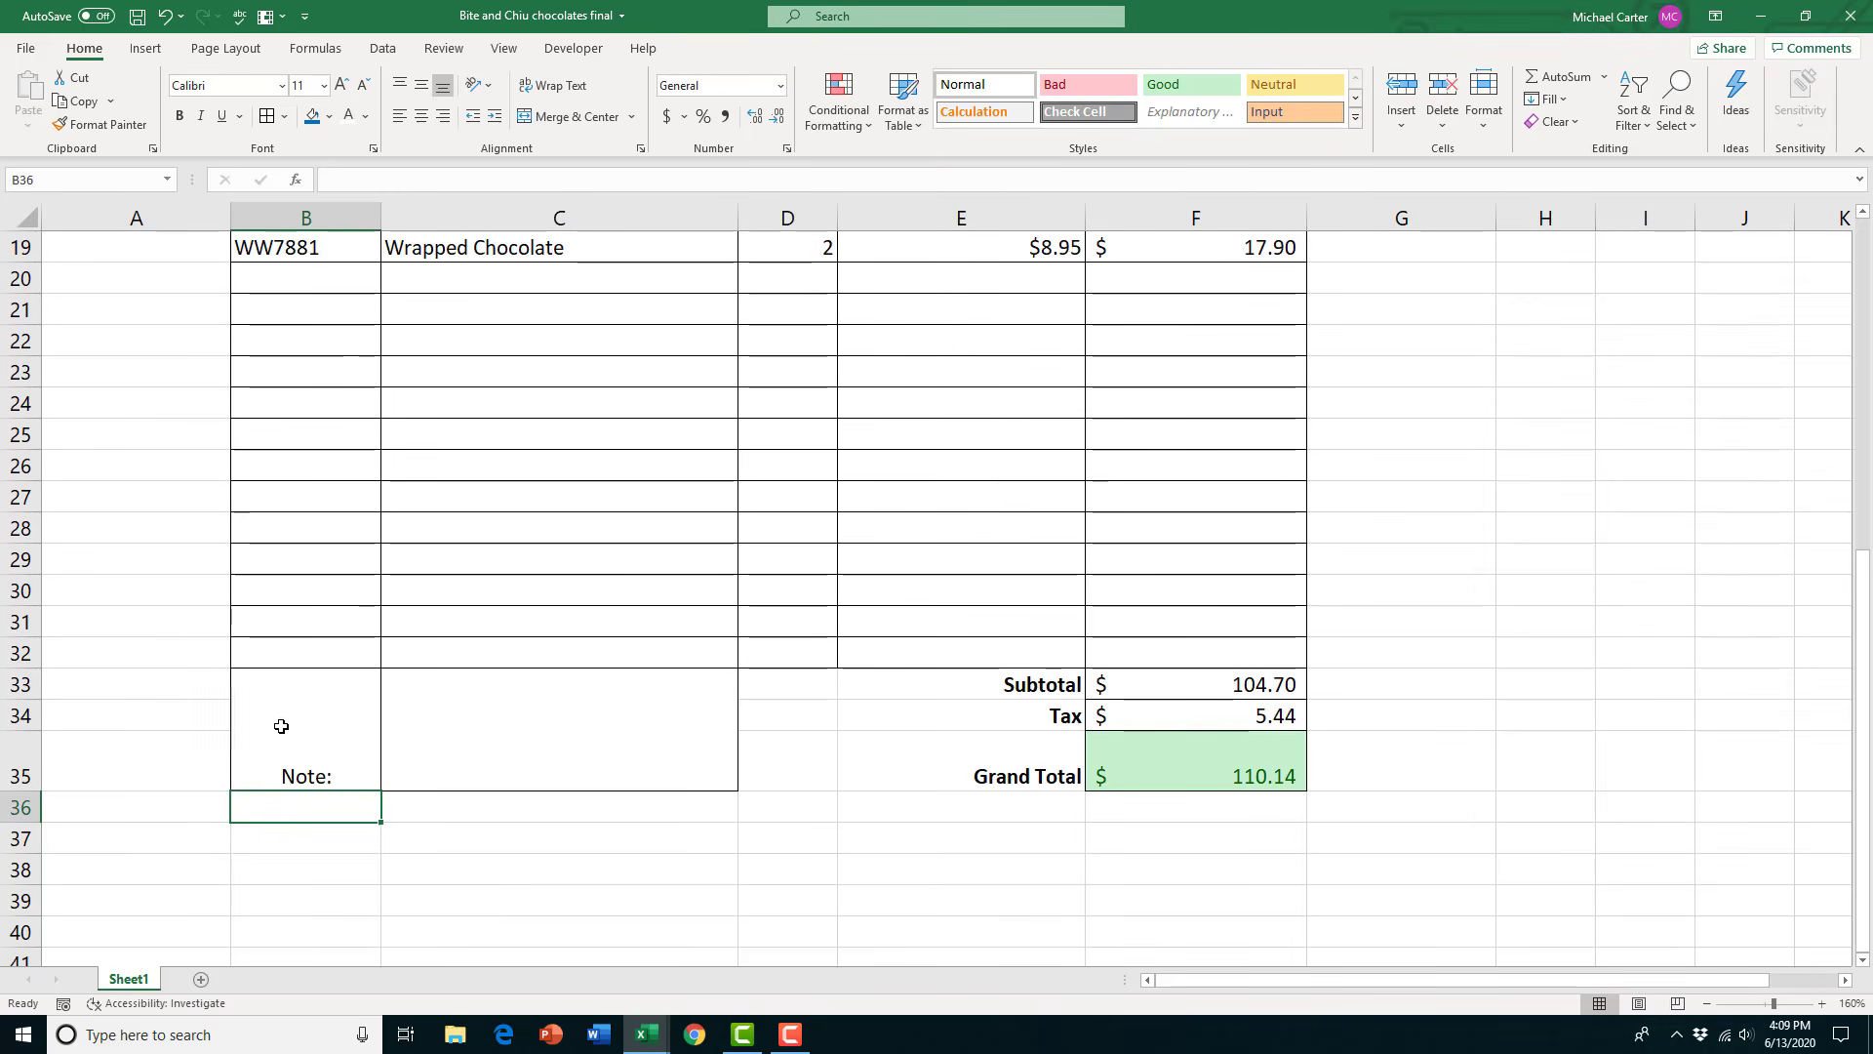
pyautogui.click(281, 726)
pyautogui.click(420, 85)
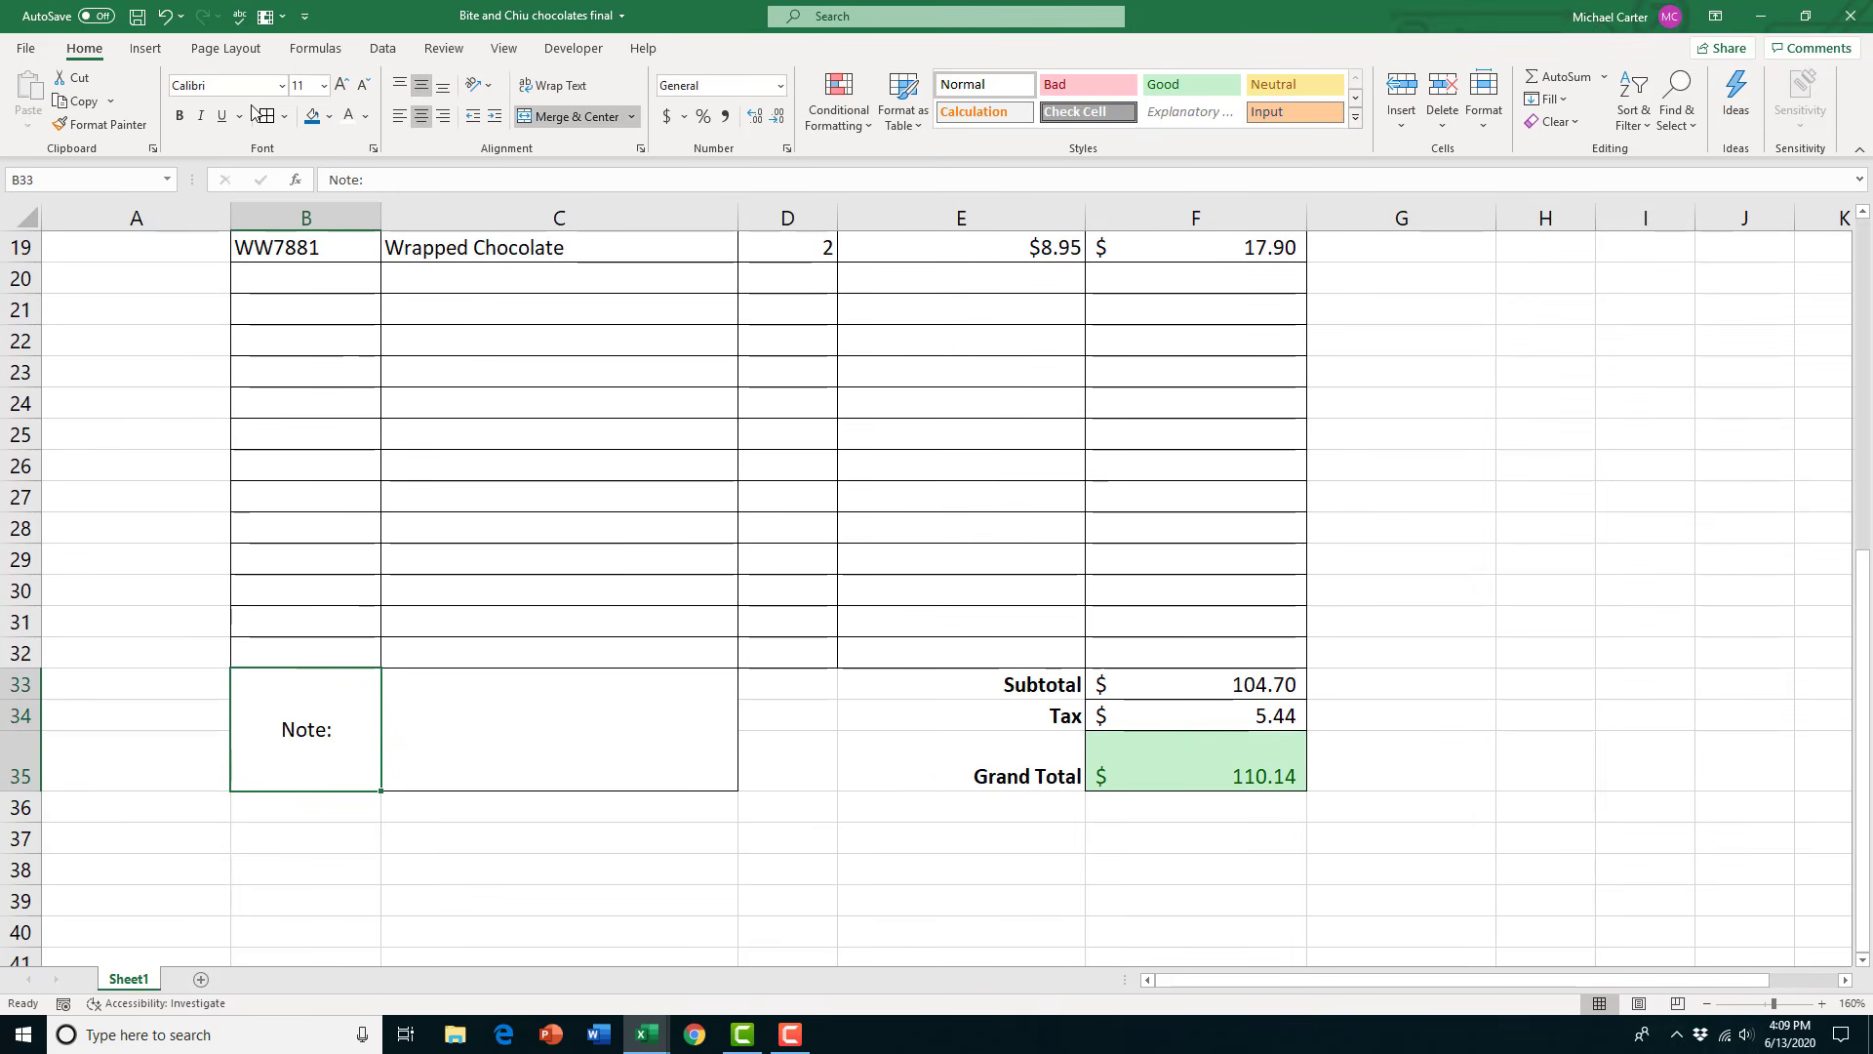
pyautogui.click(176, 116)
# Start an IF function in merged cell C33 with the logical test F35>99
pyautogui.click(458, 710)
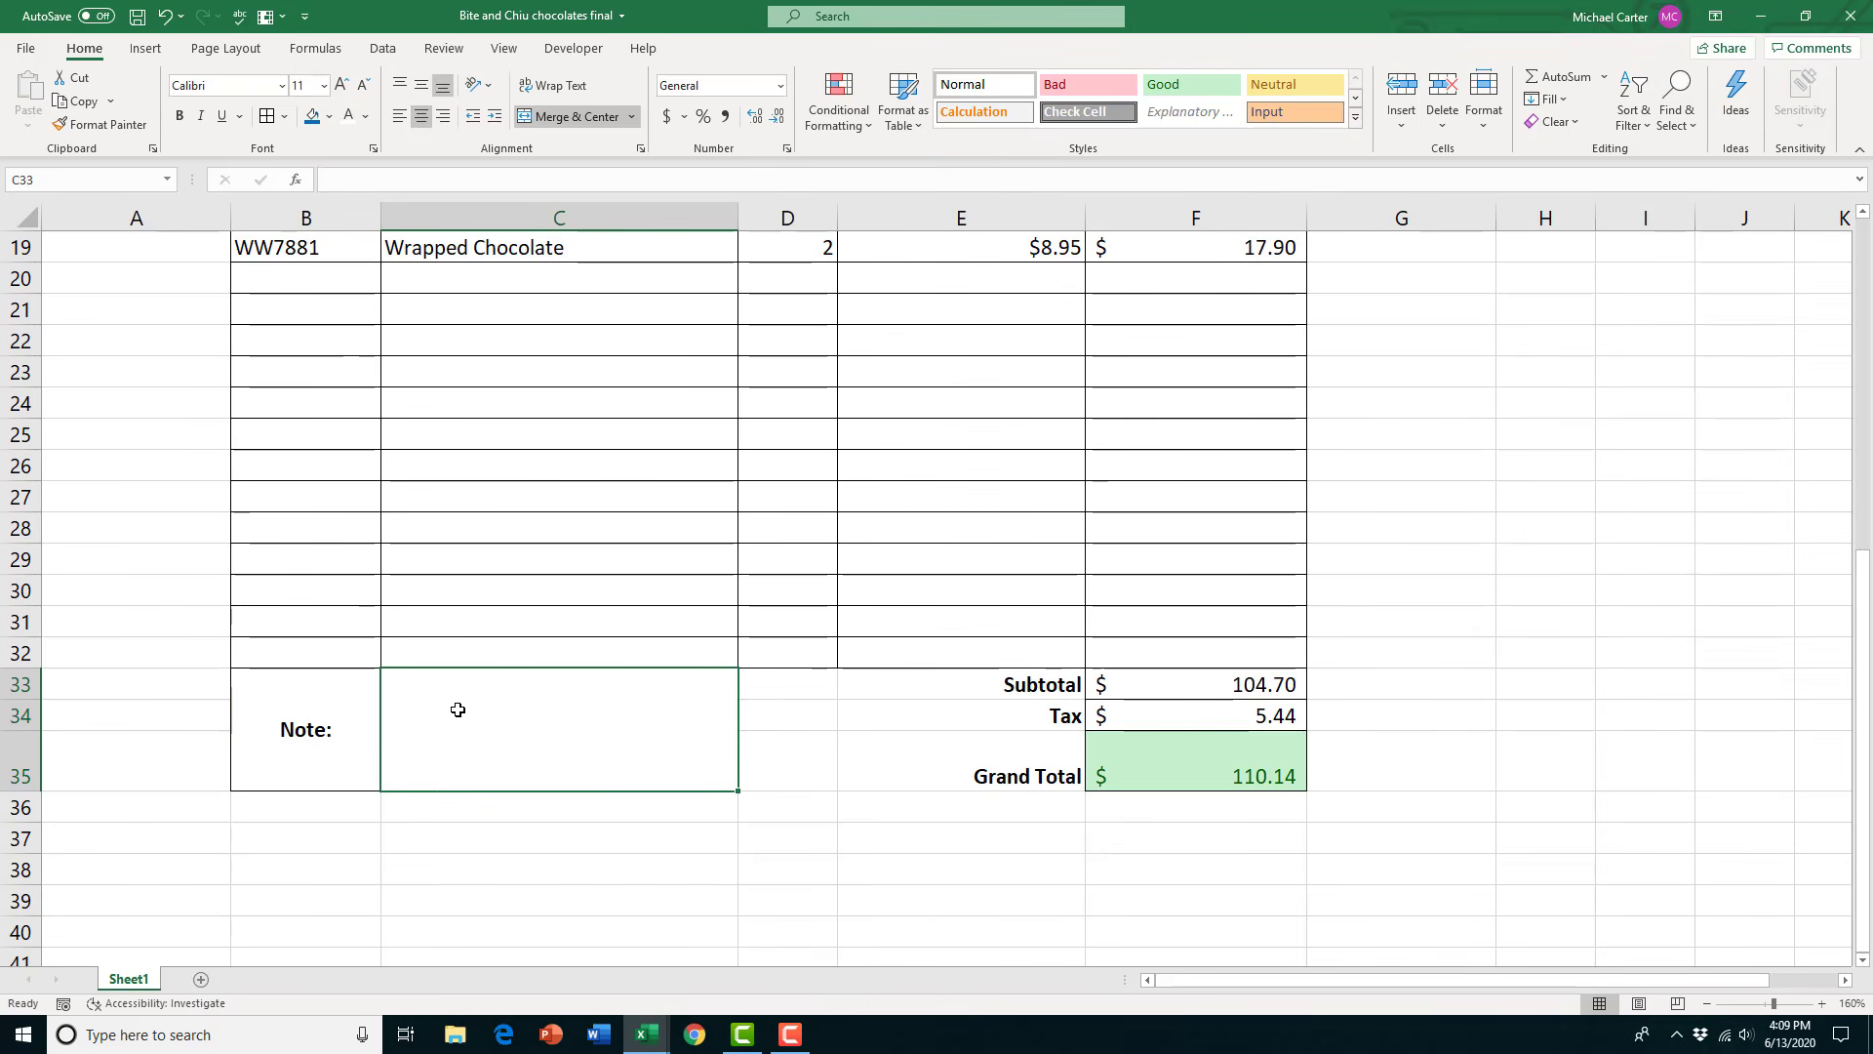
pyautogui.write('=')
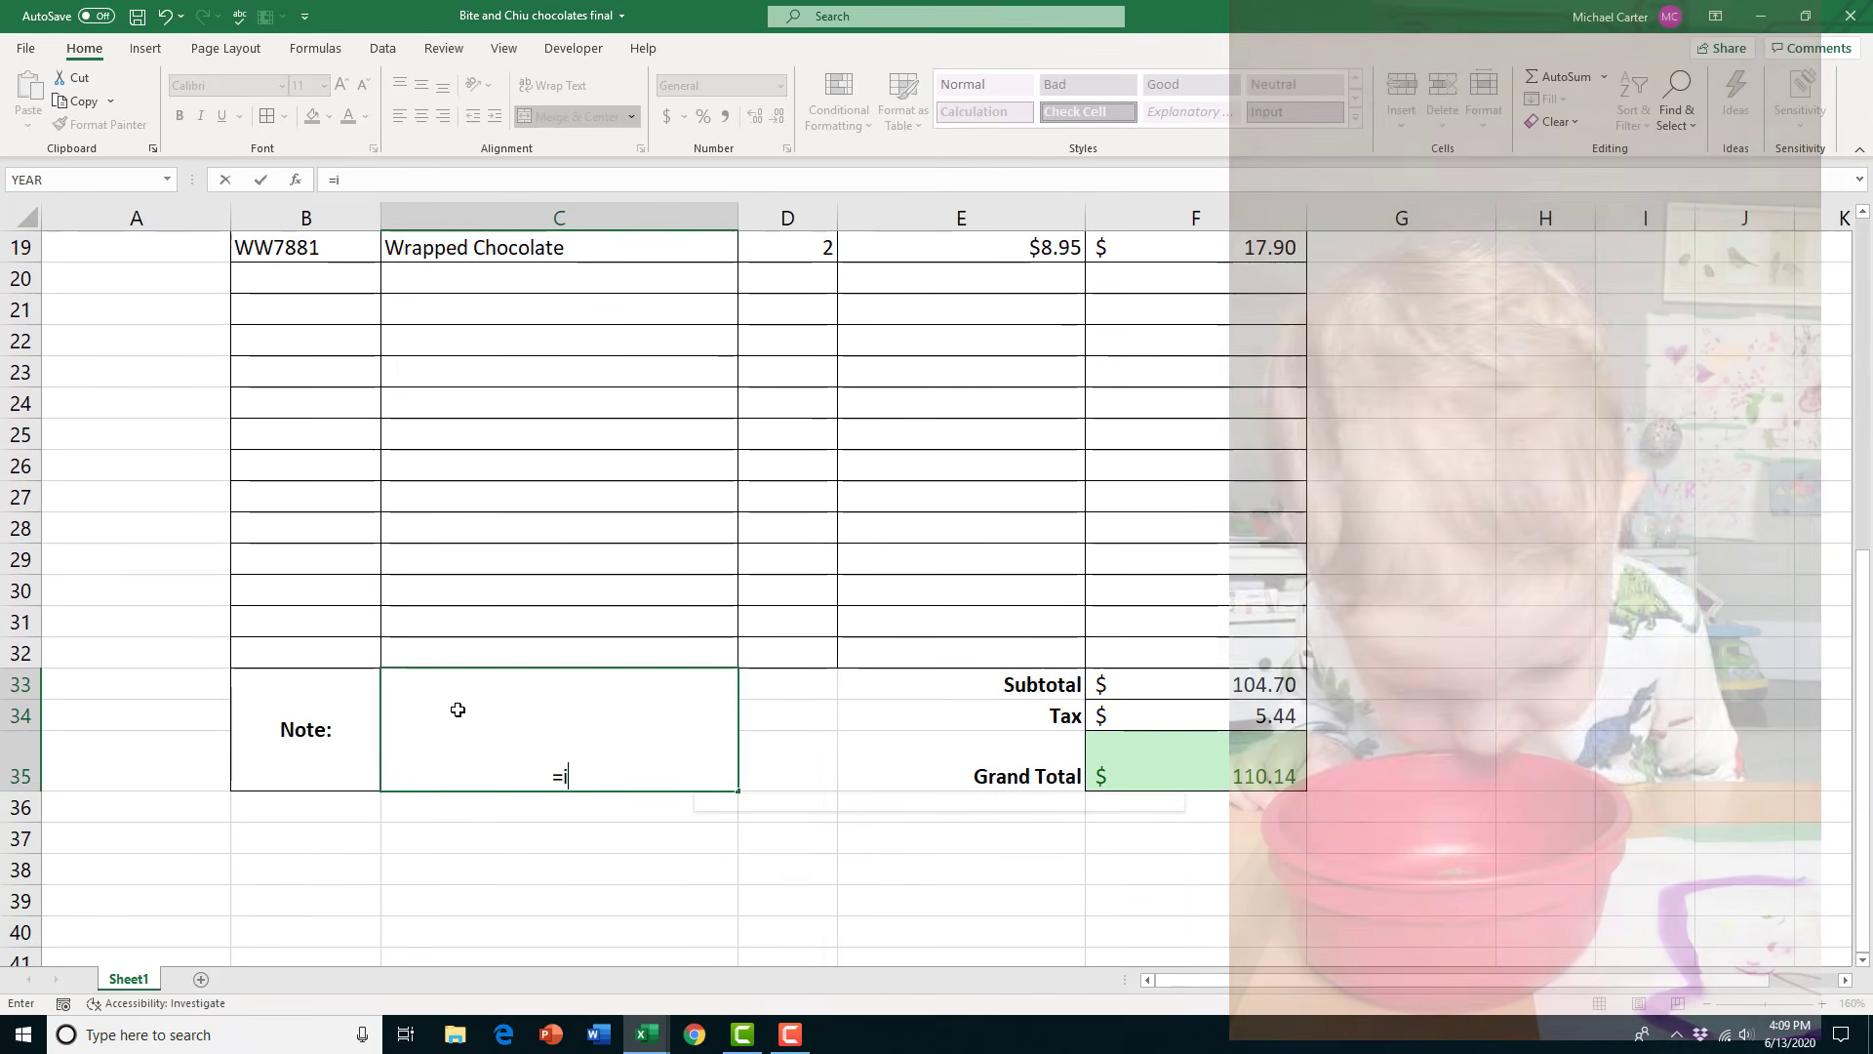
pyautogui.write('i')
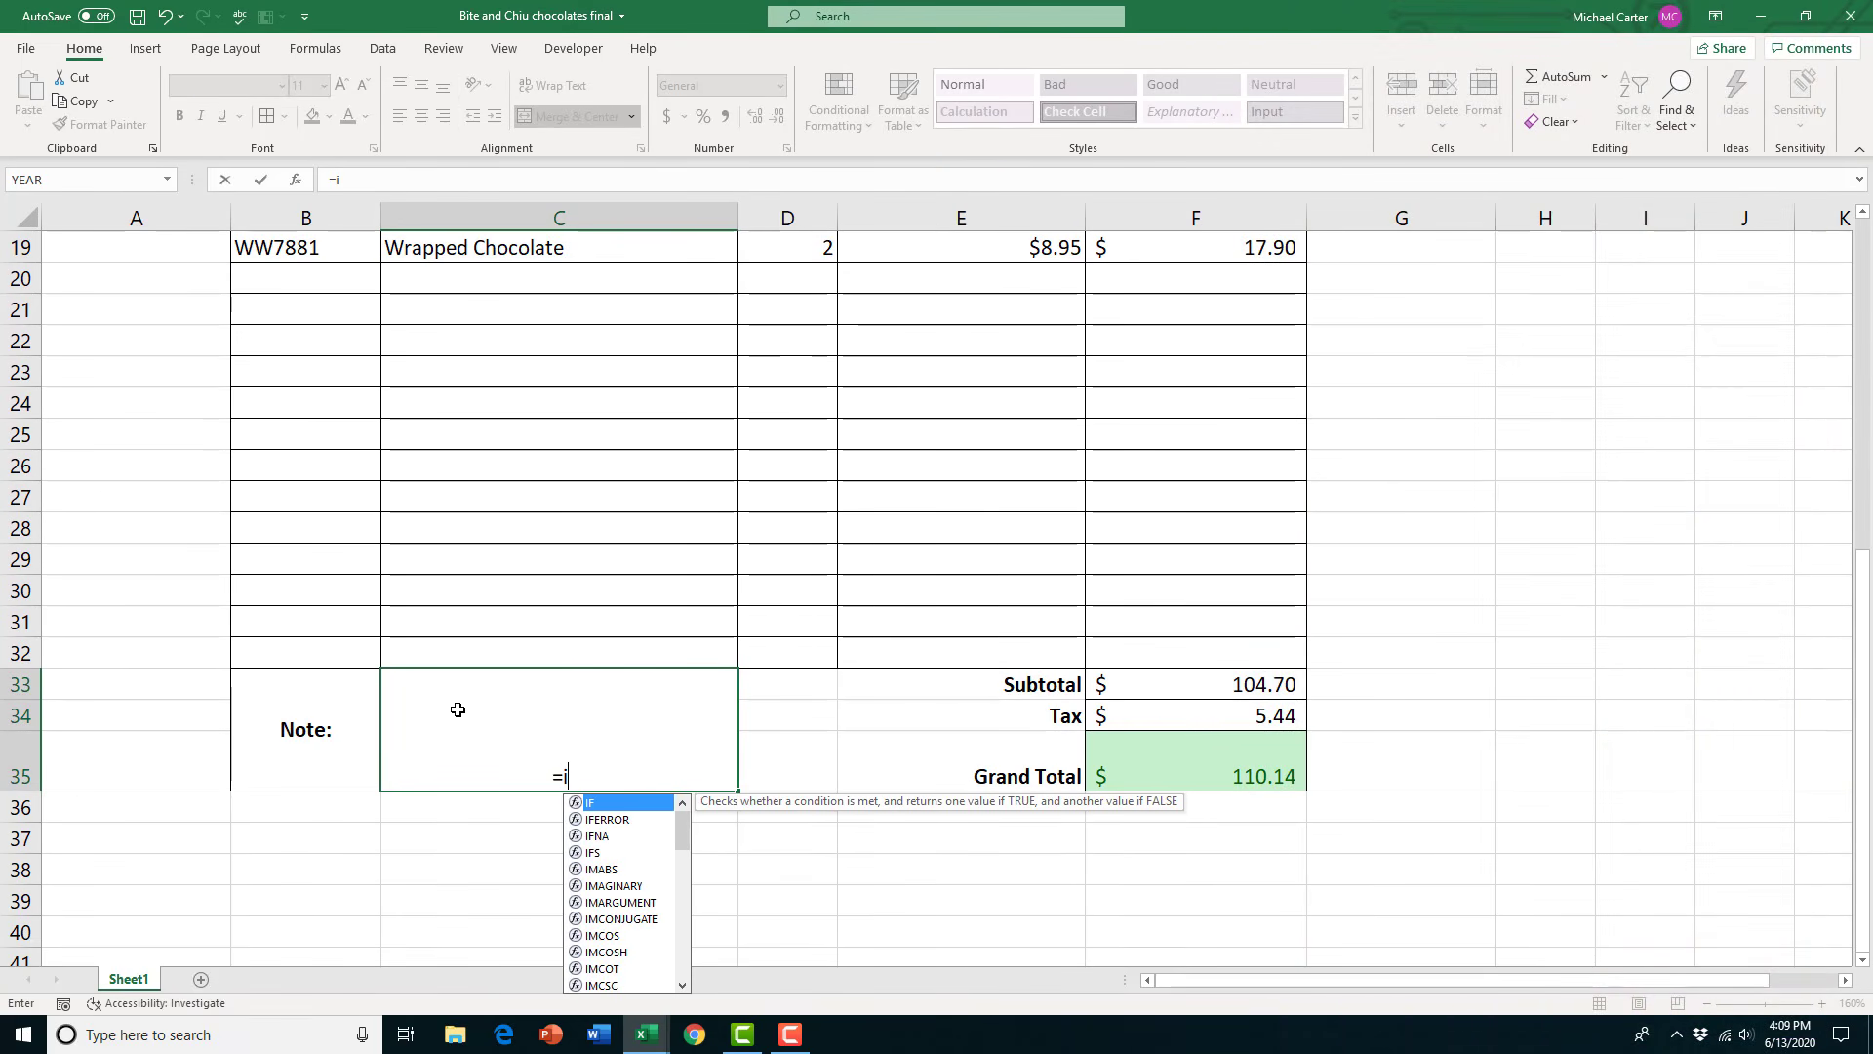
pyautogui.write('f')
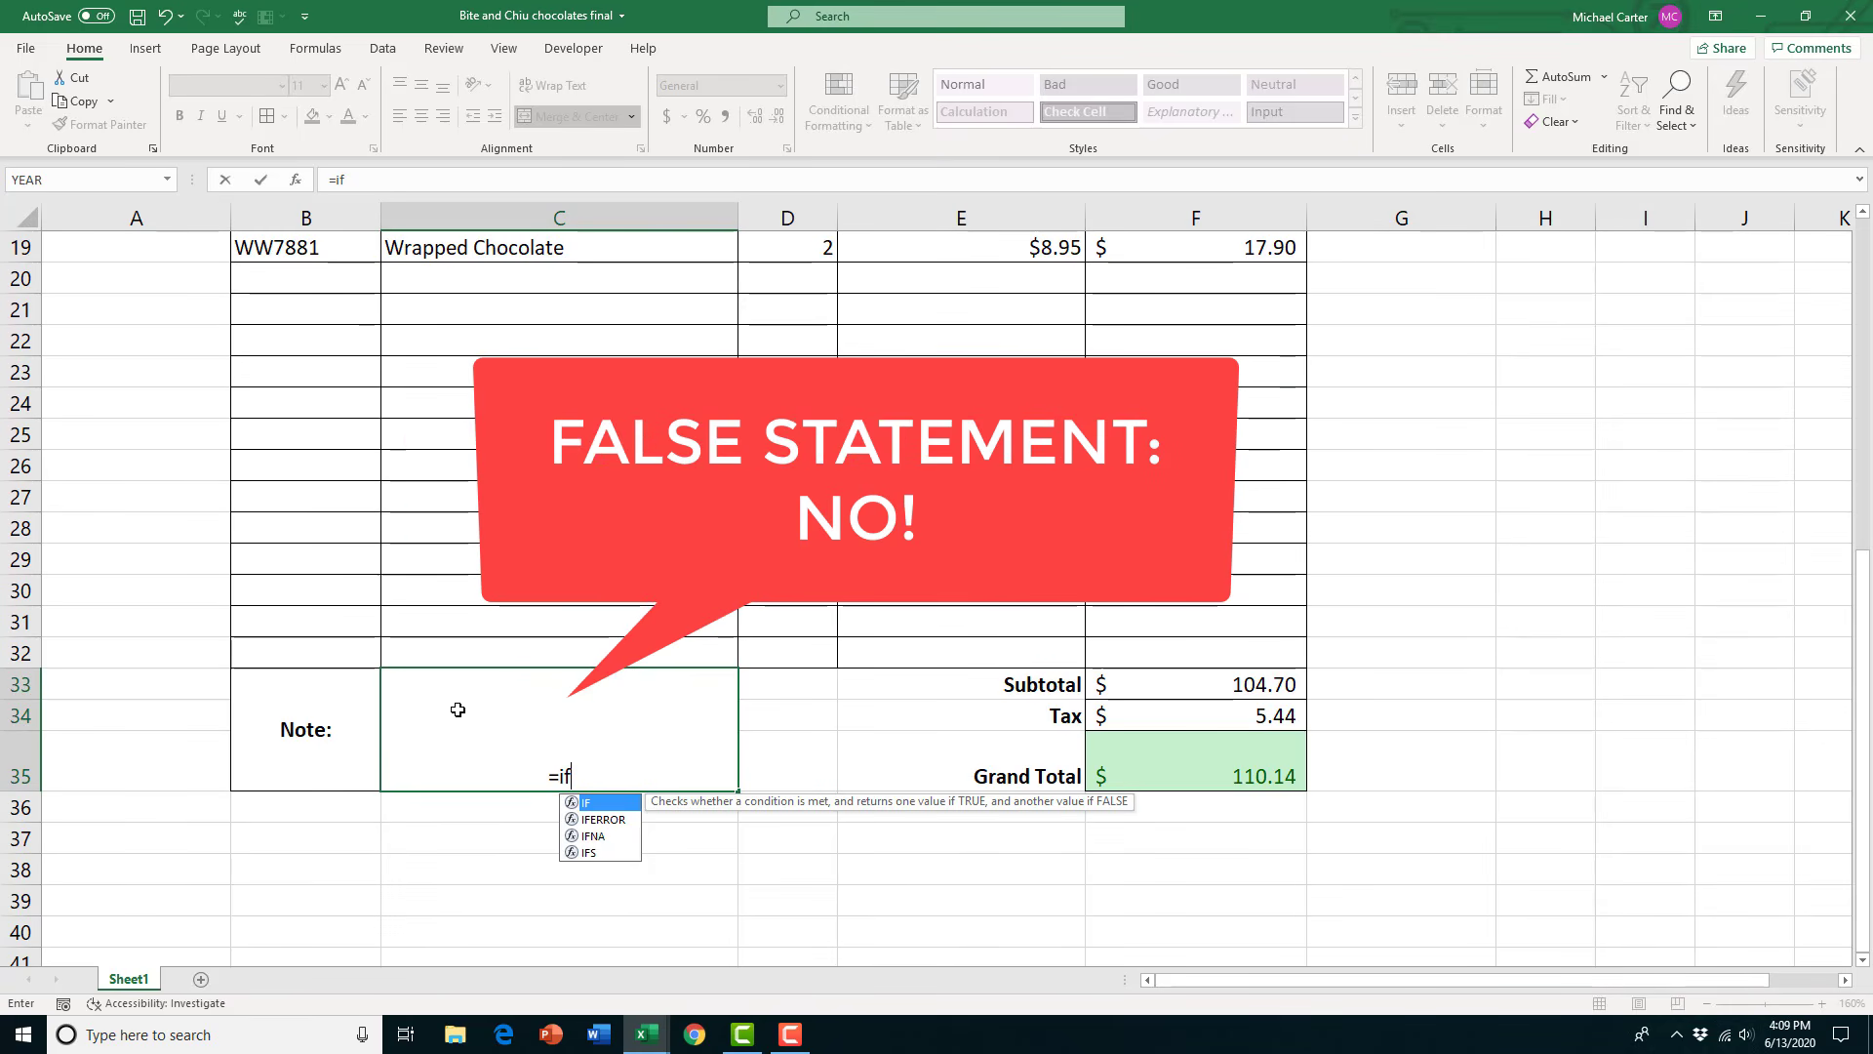
pyautogui.write('(')
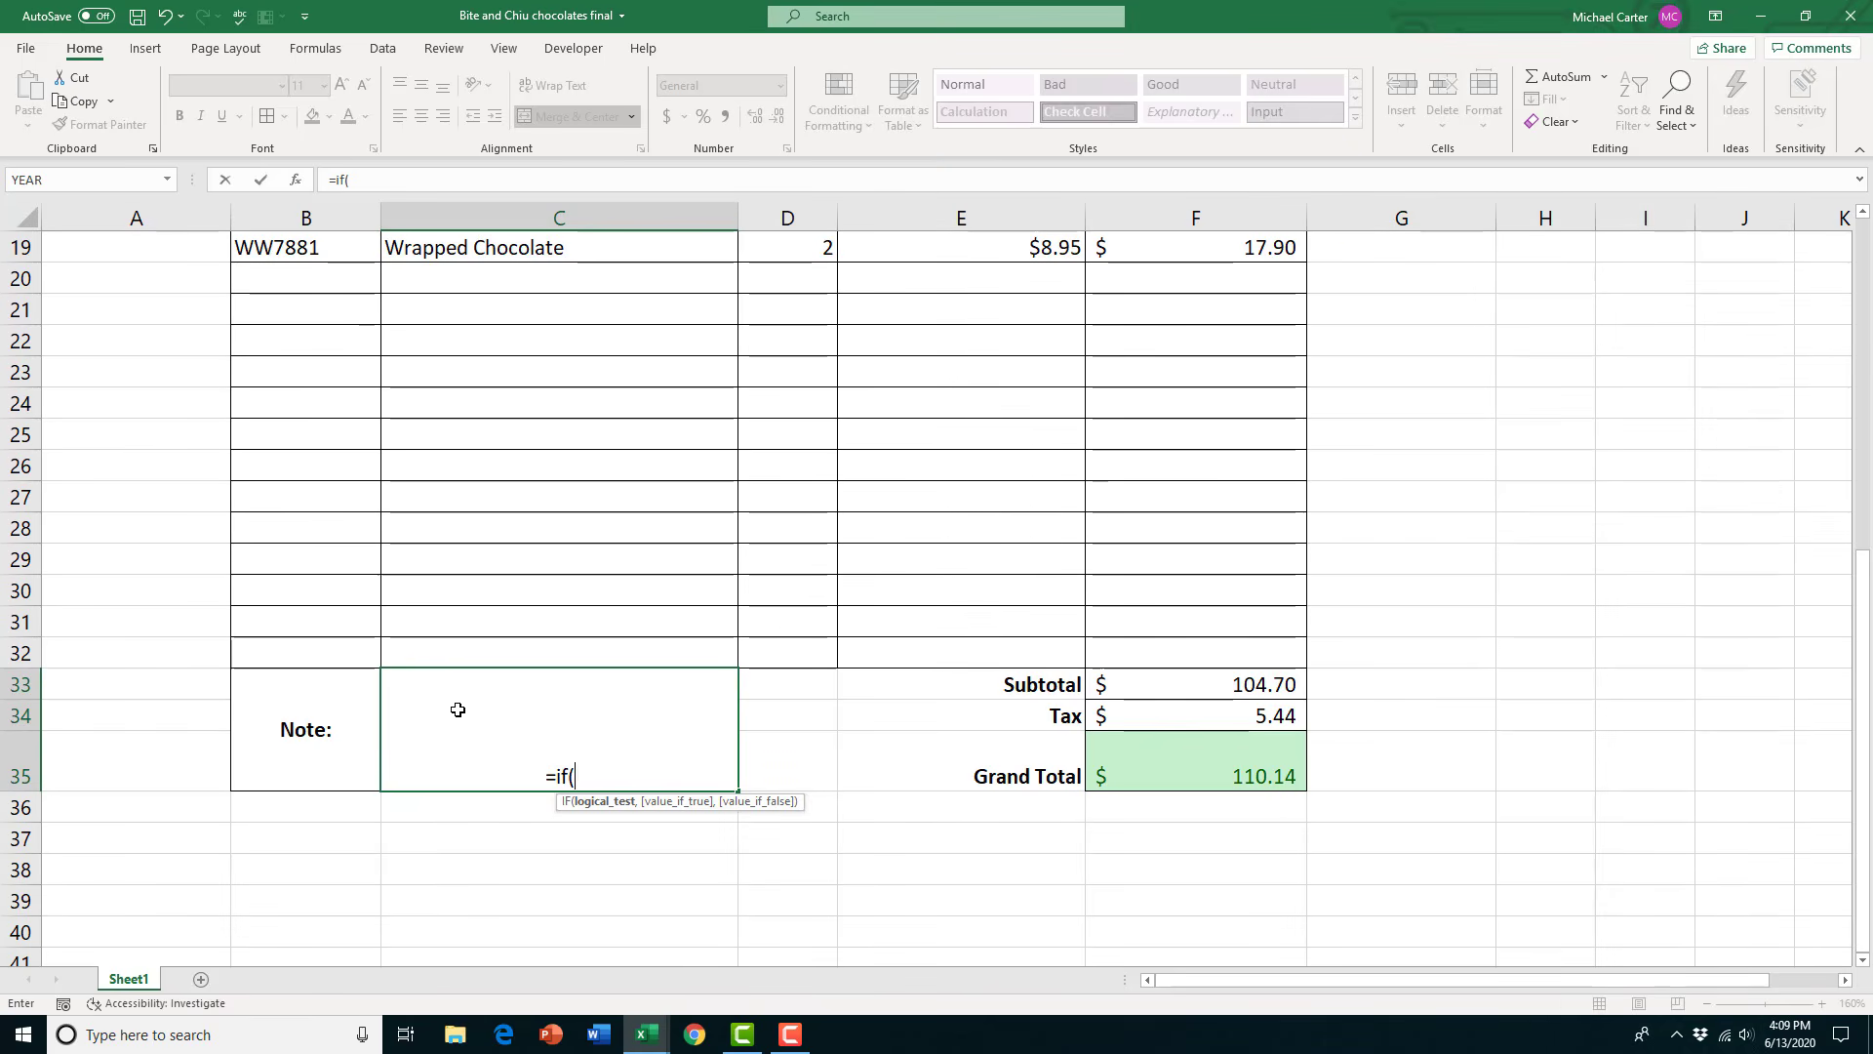
pyautogui.click(1147, 771)
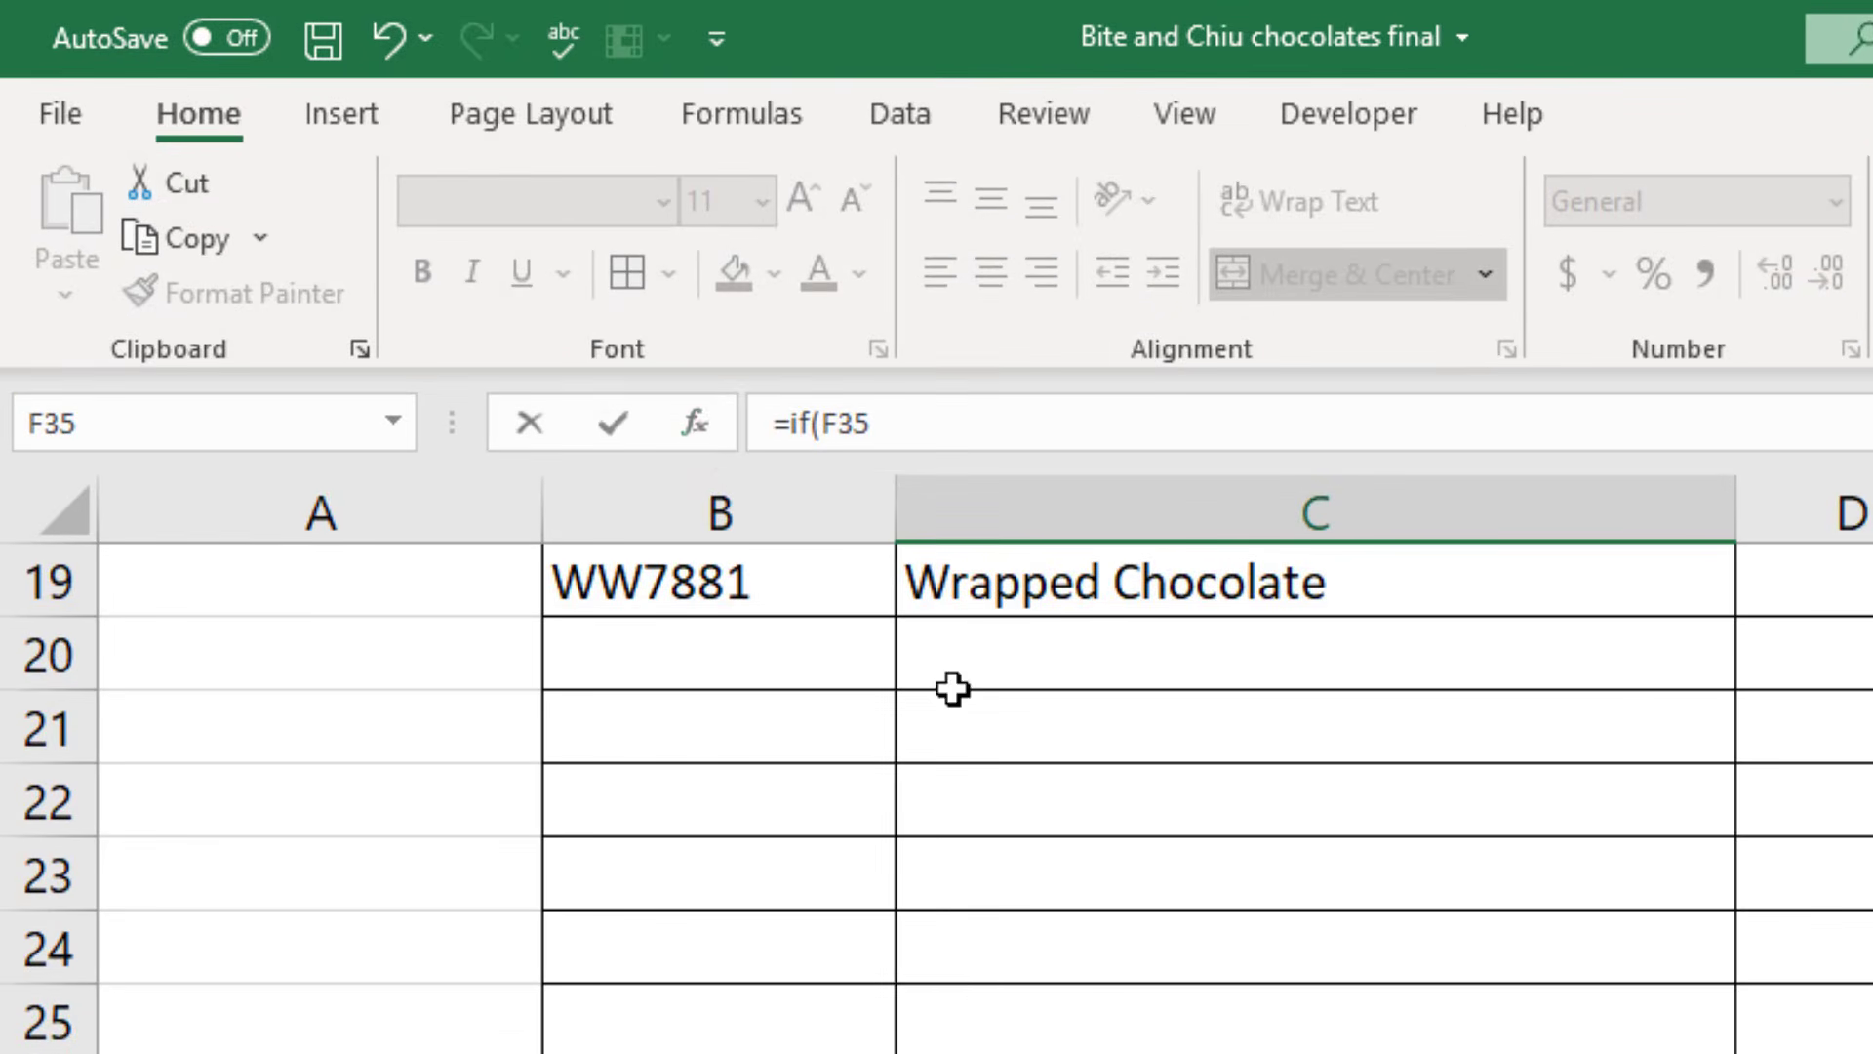
pyautogui.click(703, 427)
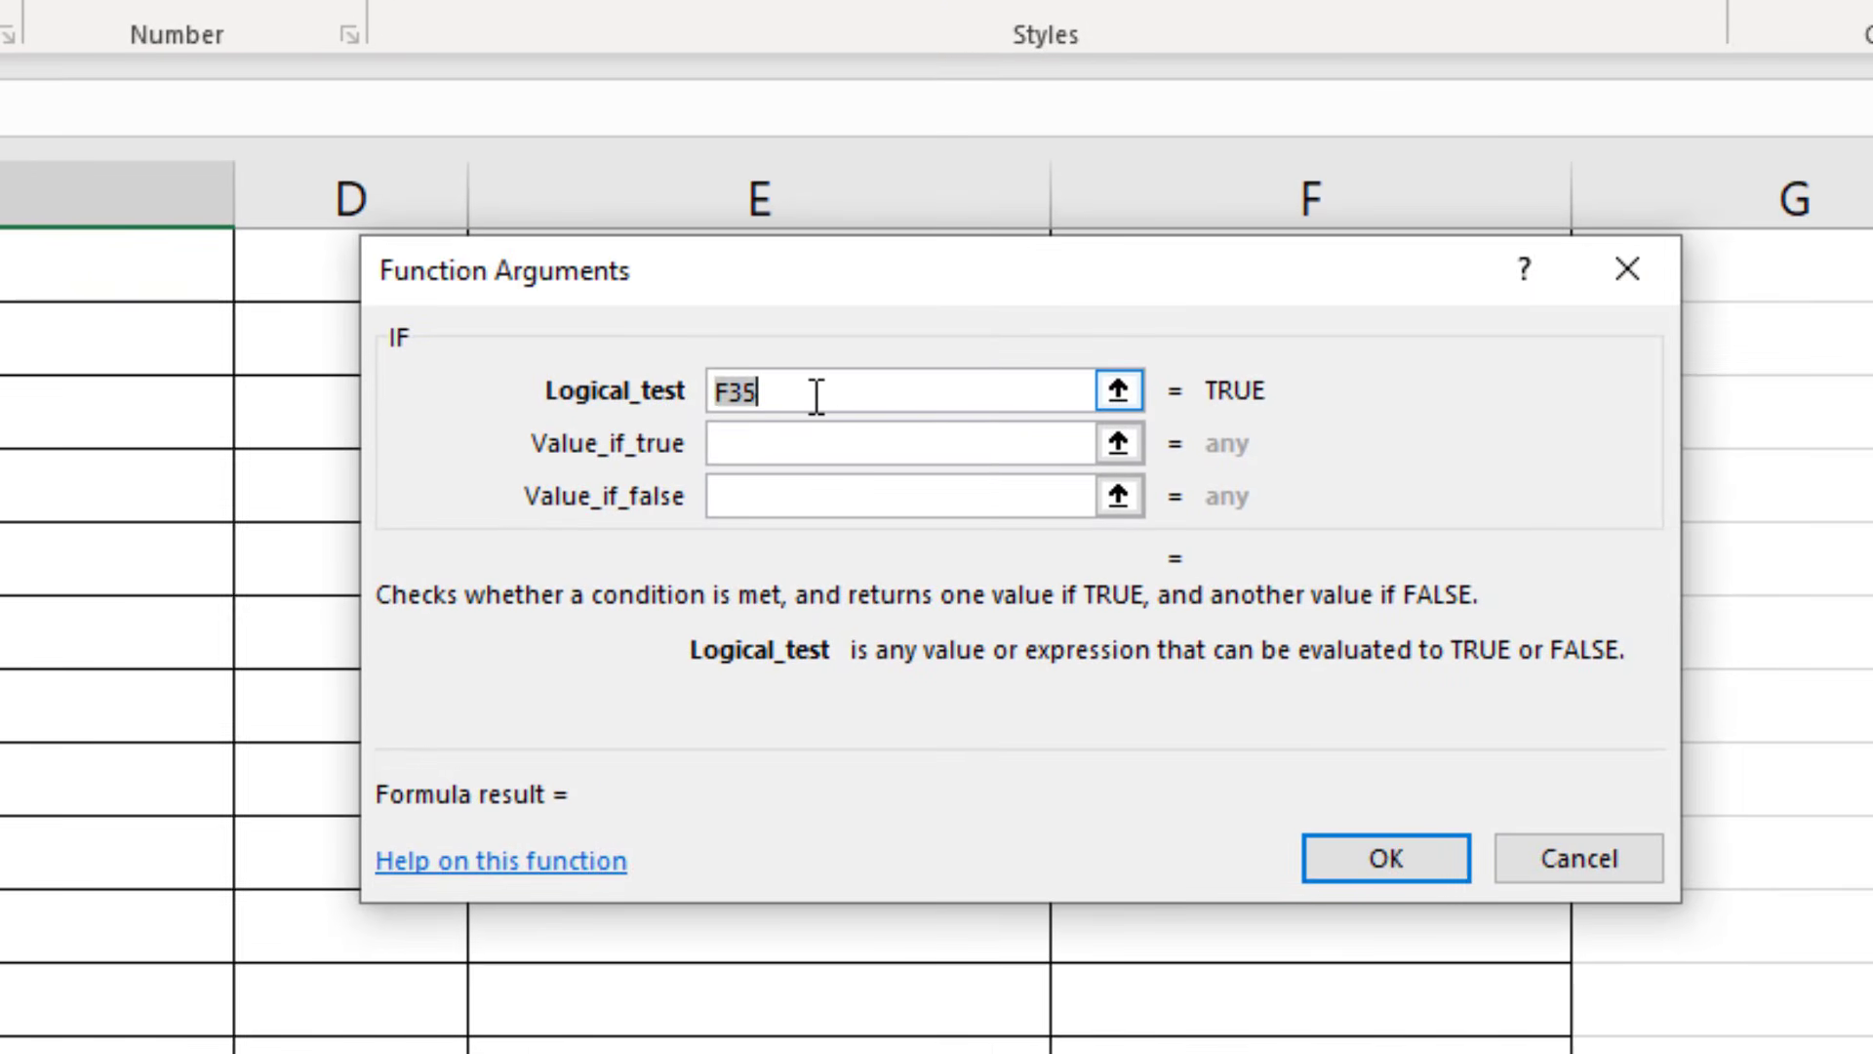
pyautogui.click(815, 395)
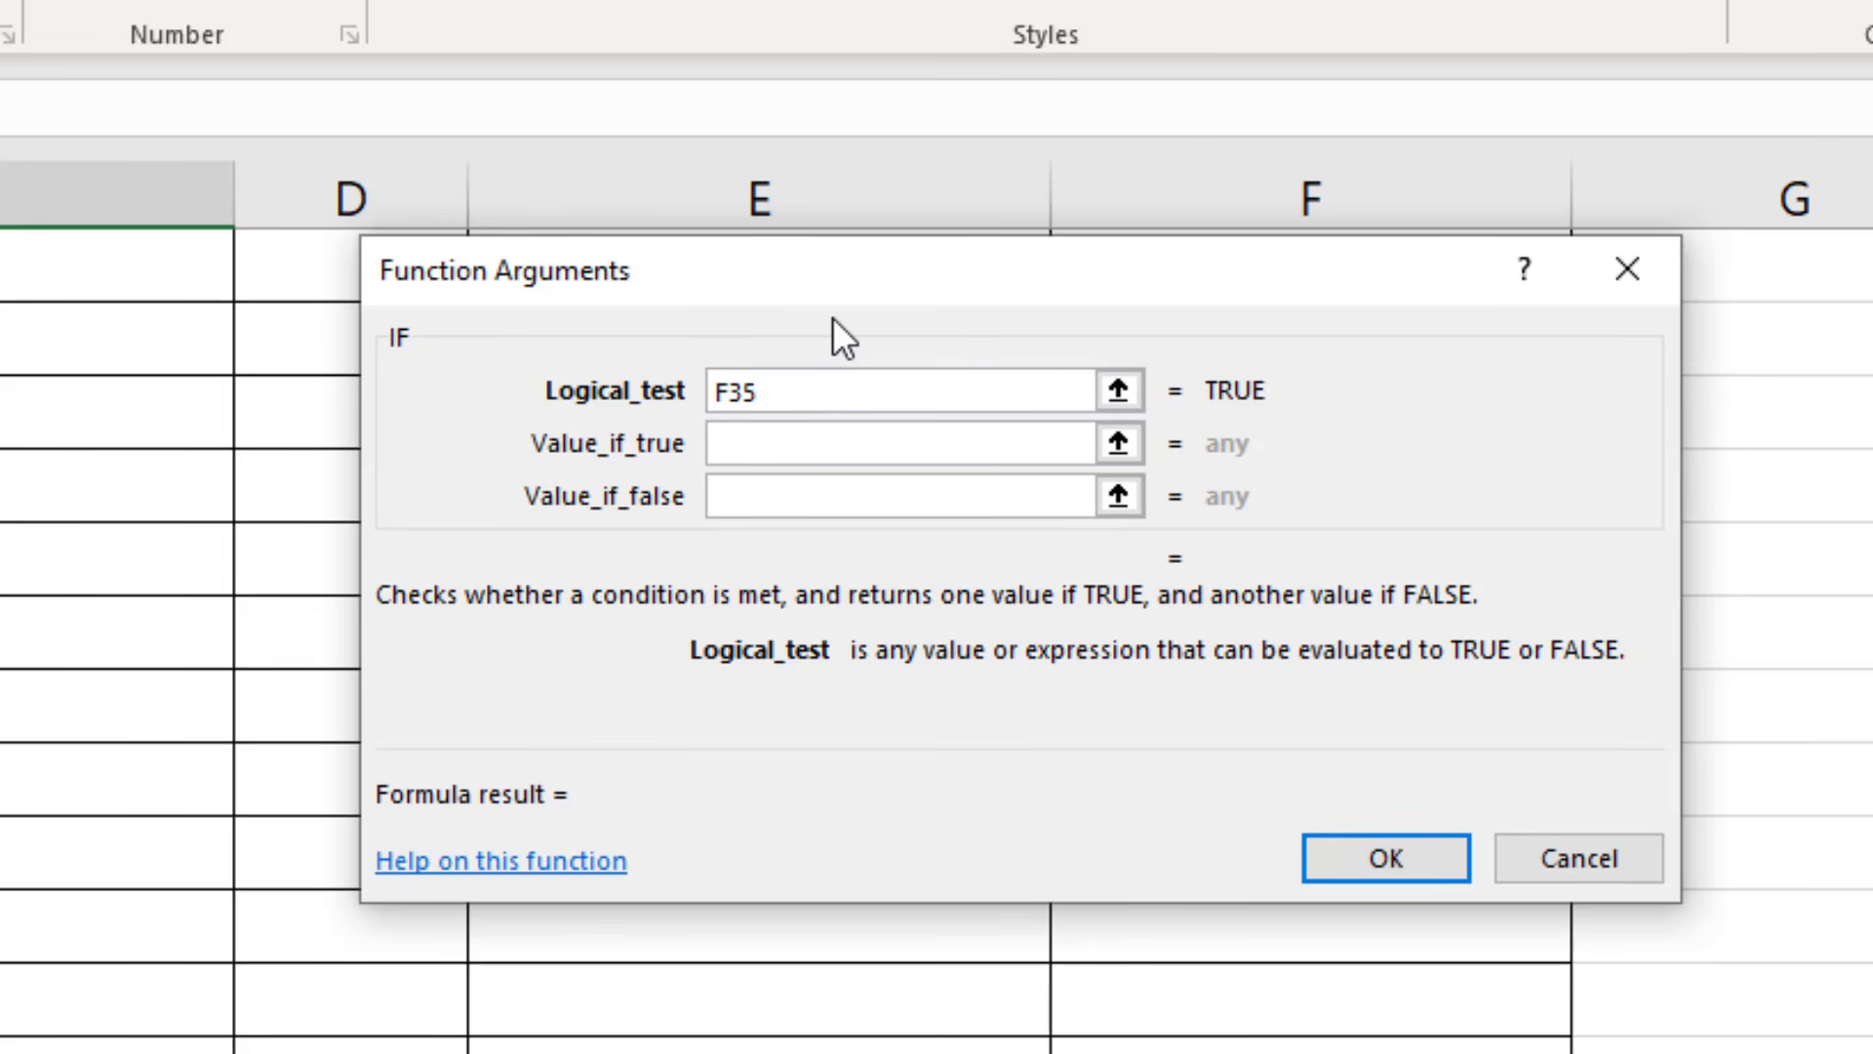
pyautogui.write('>99')
# Set the IF function's value if true to "Congratulations! Your order is eligible for a free complimentary truffle"
pyautogui.click(781, 441)
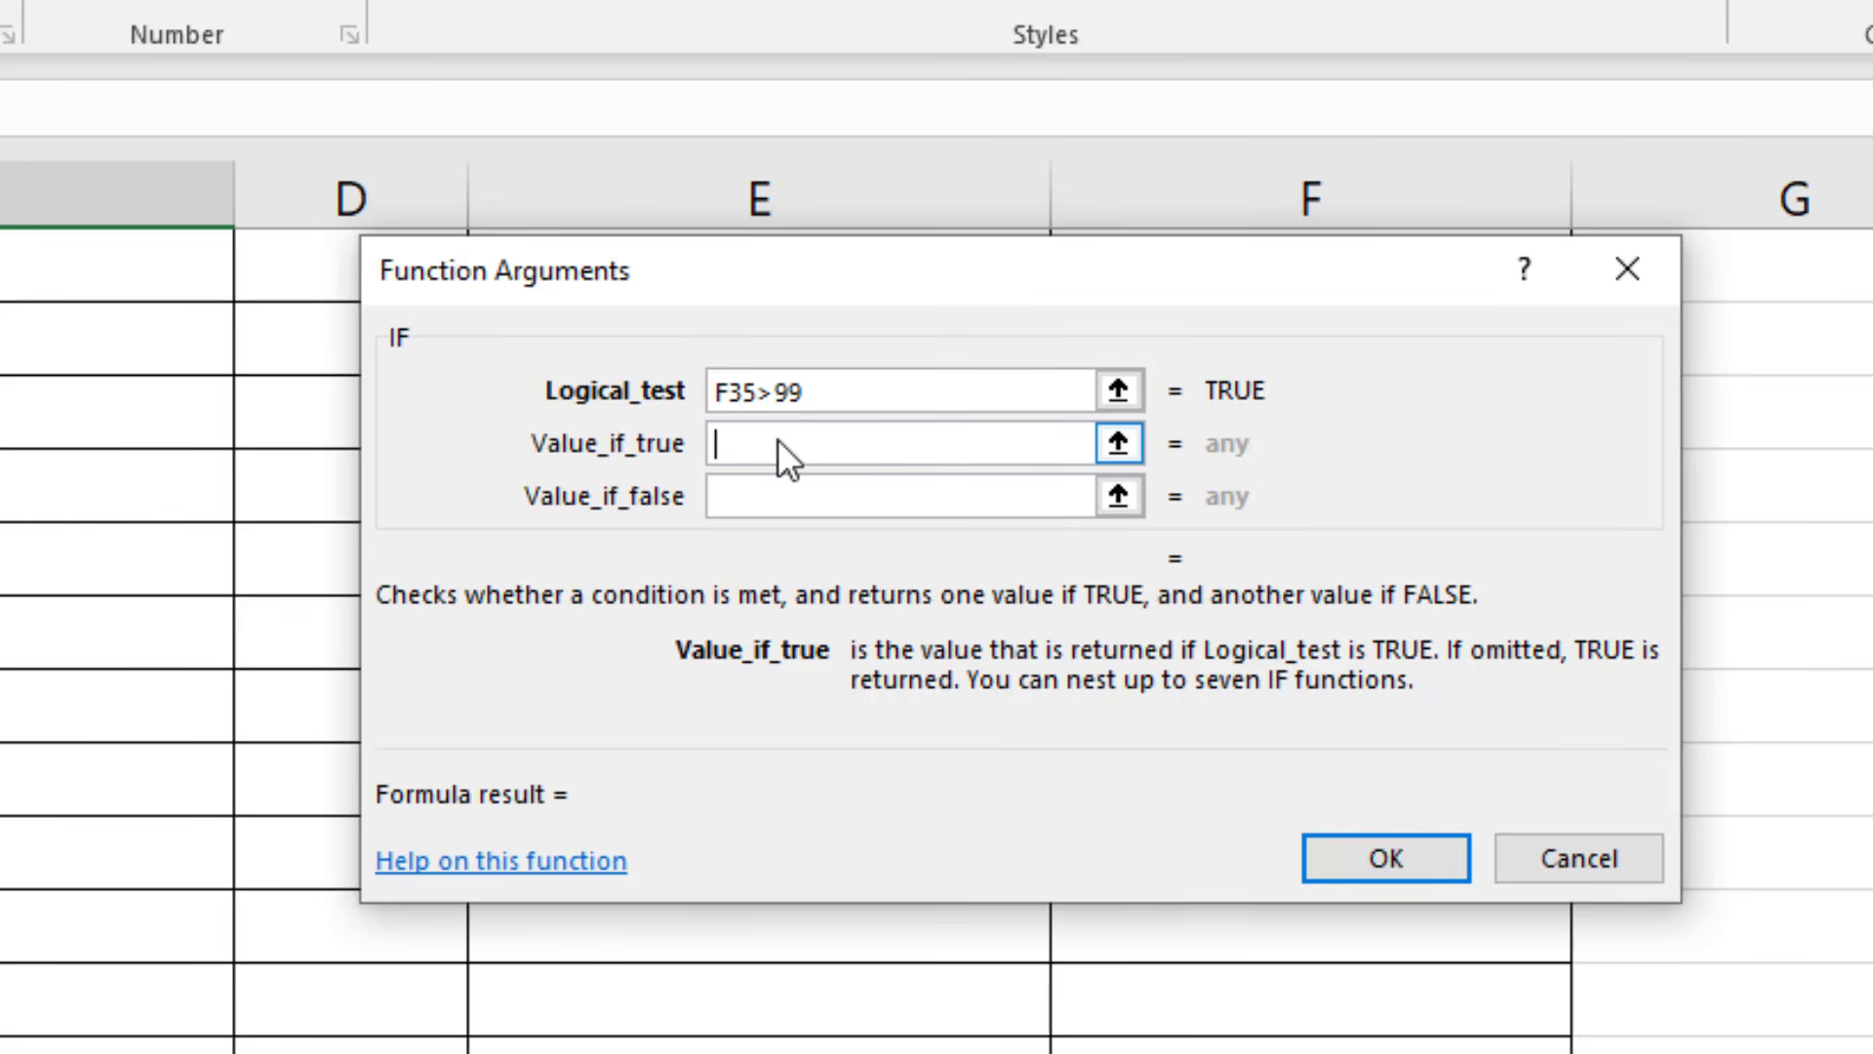
pyautogui.write('Congratulations')
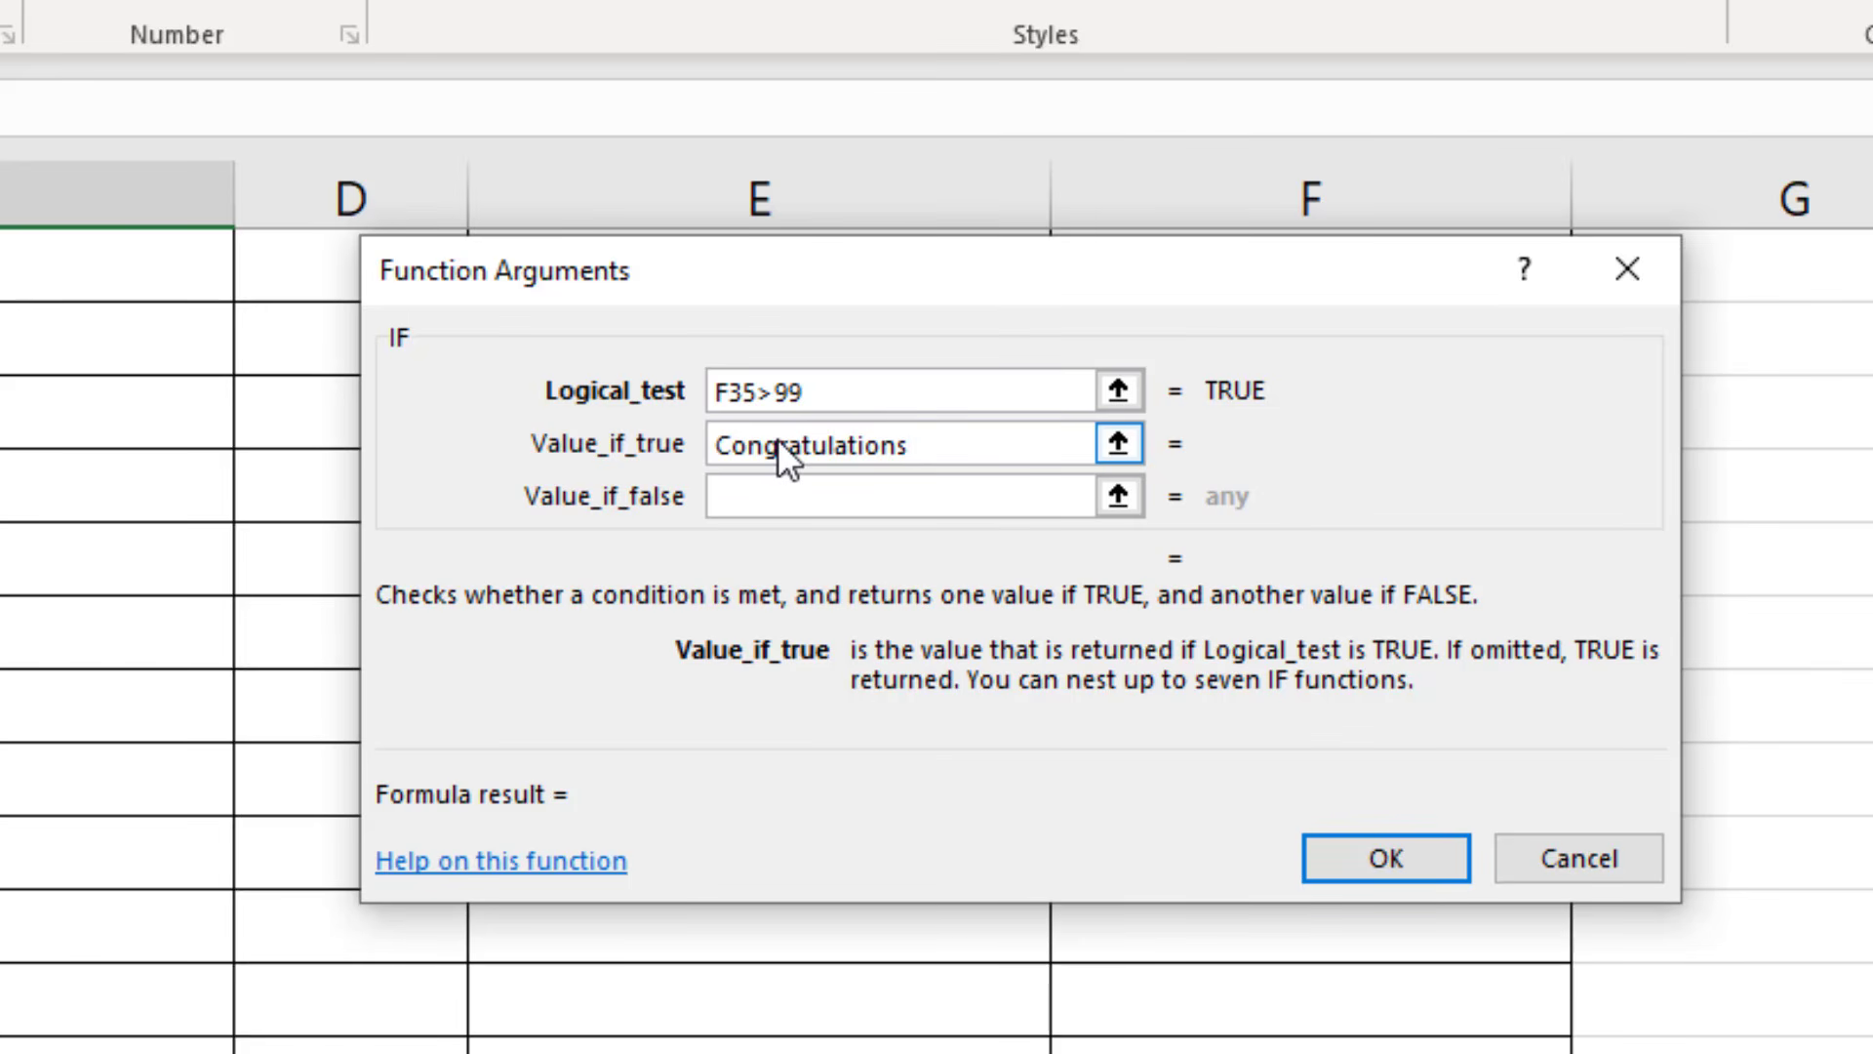
pyautogui.write('! Your o')
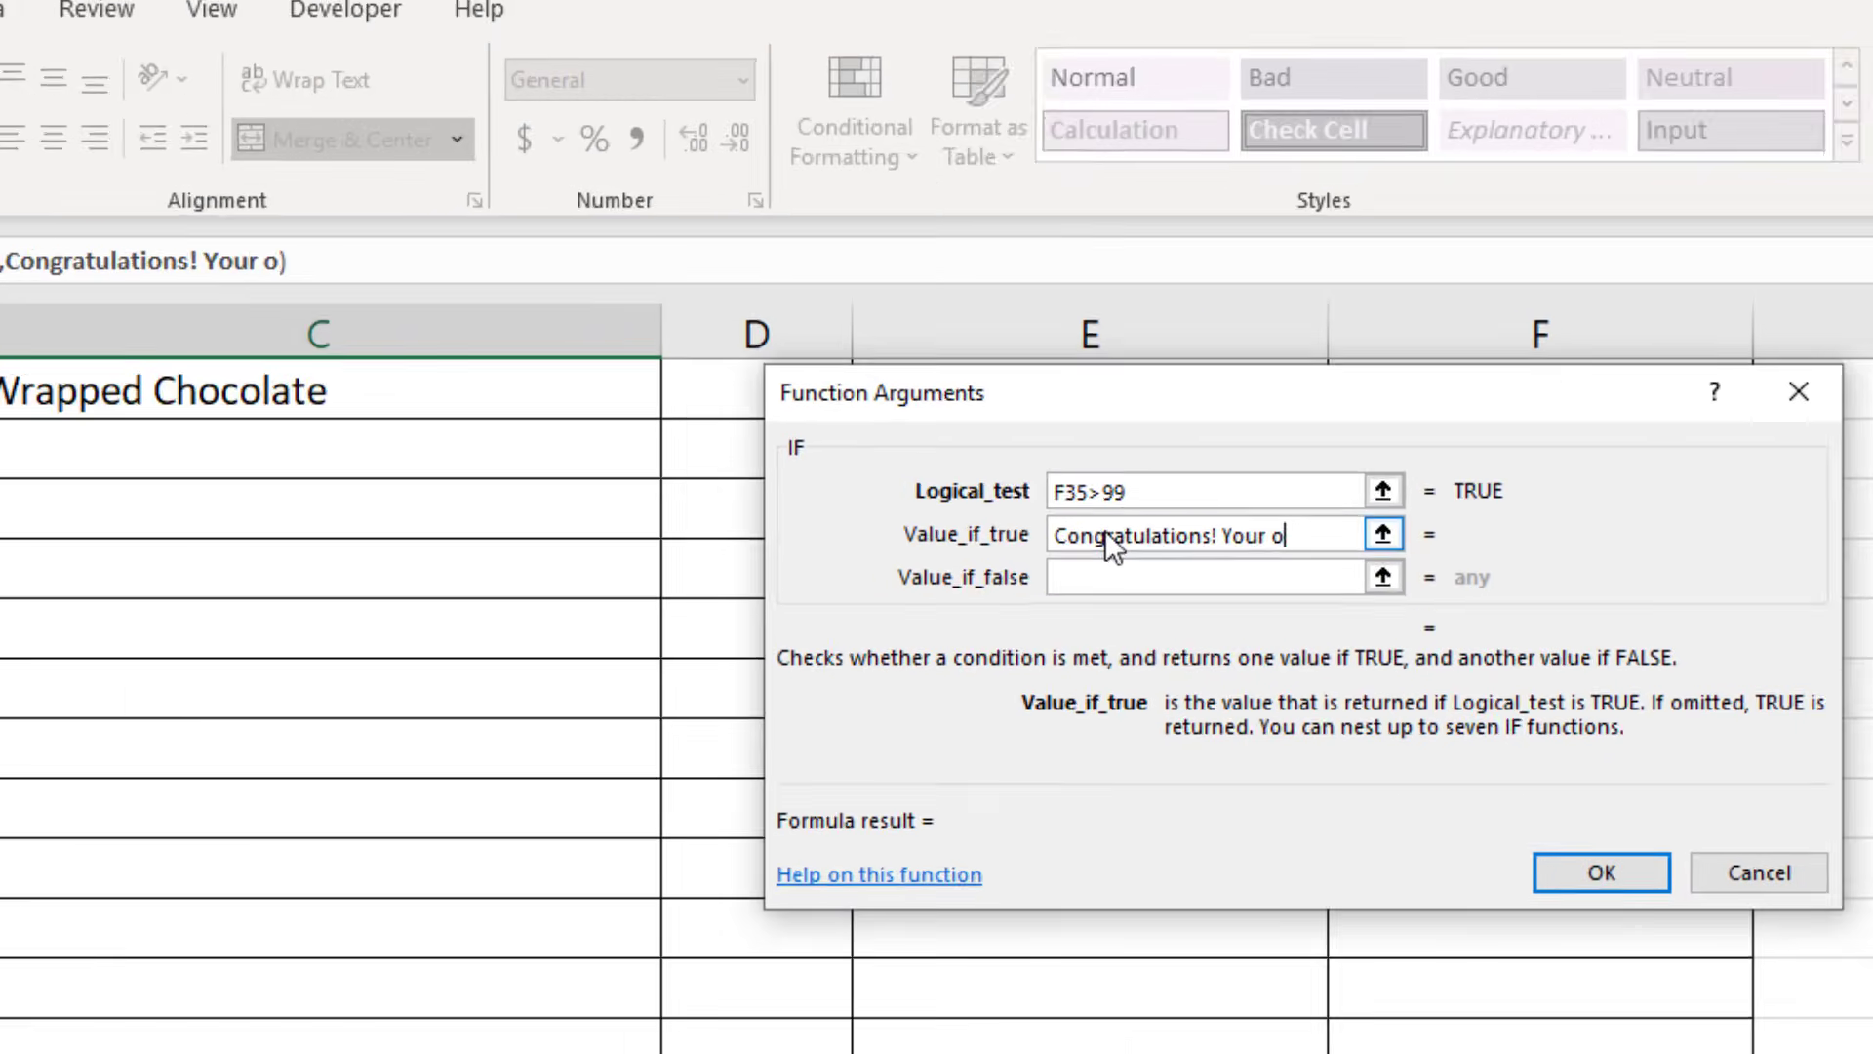
pyautogui.write('rder is ')
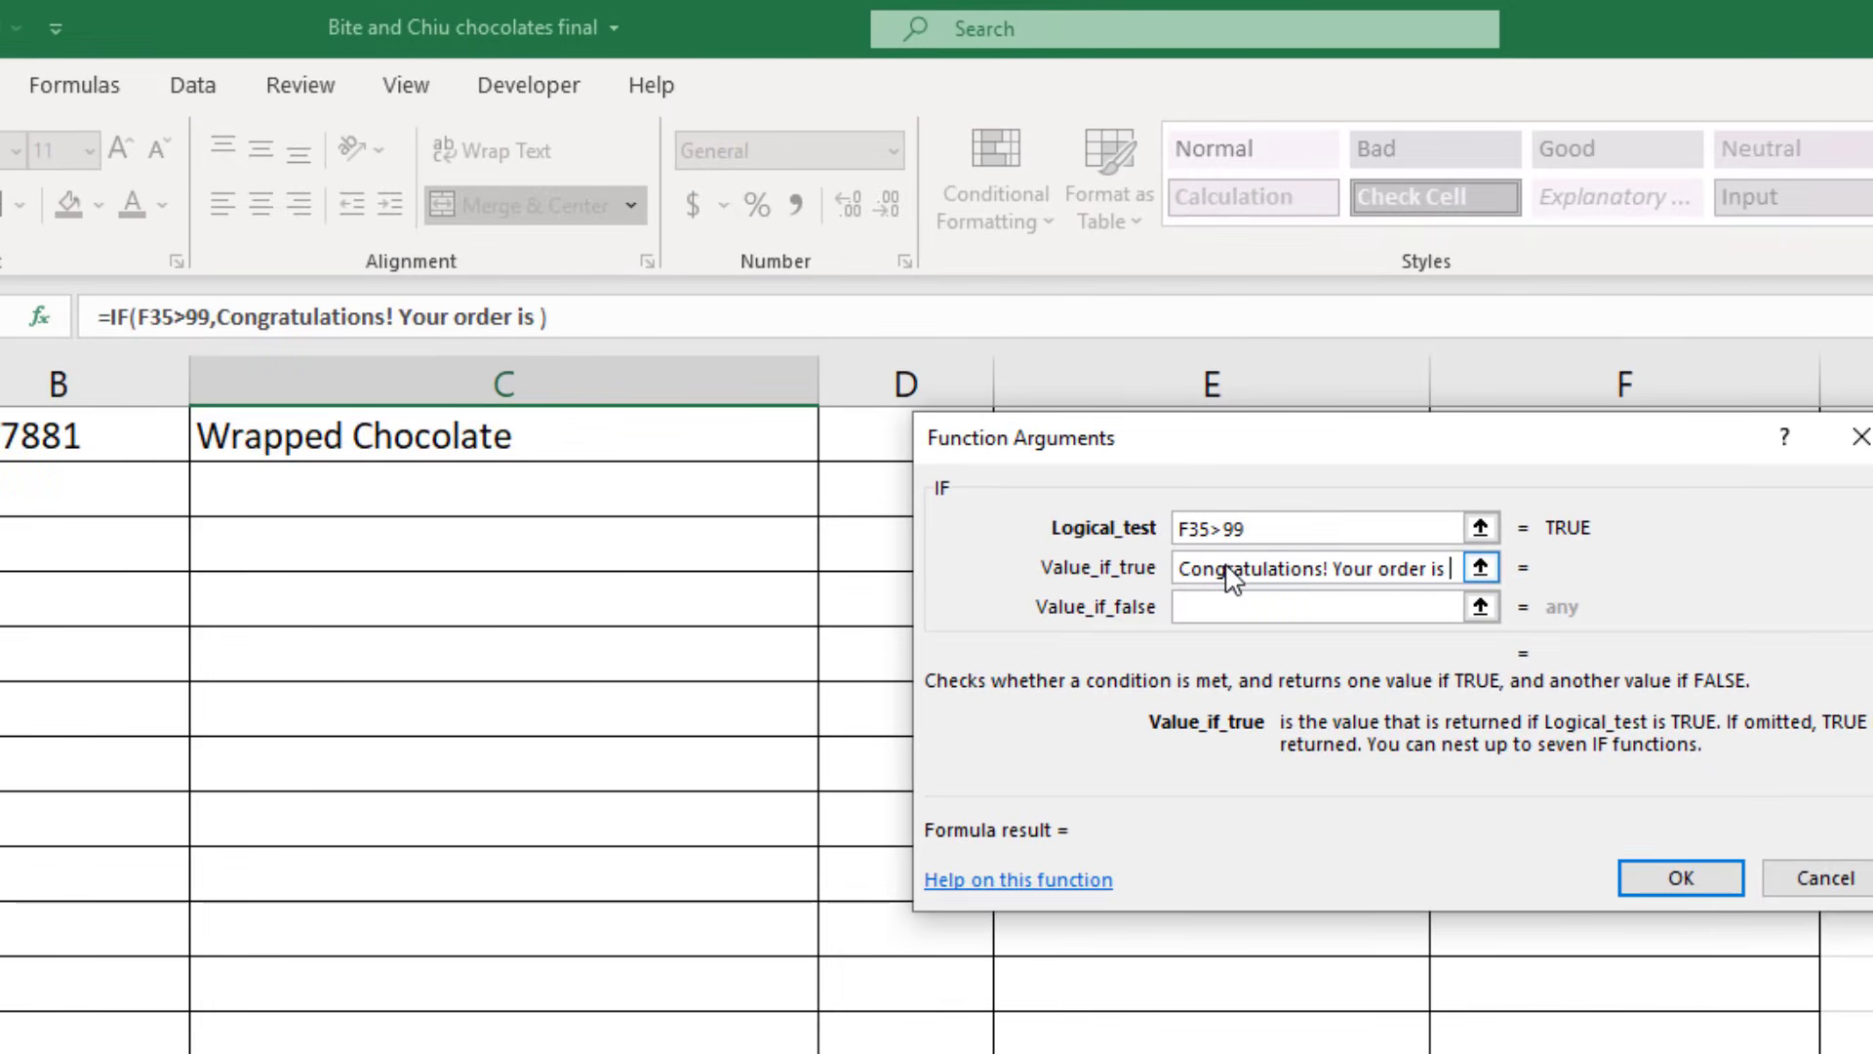
pyautogui.write('eli')
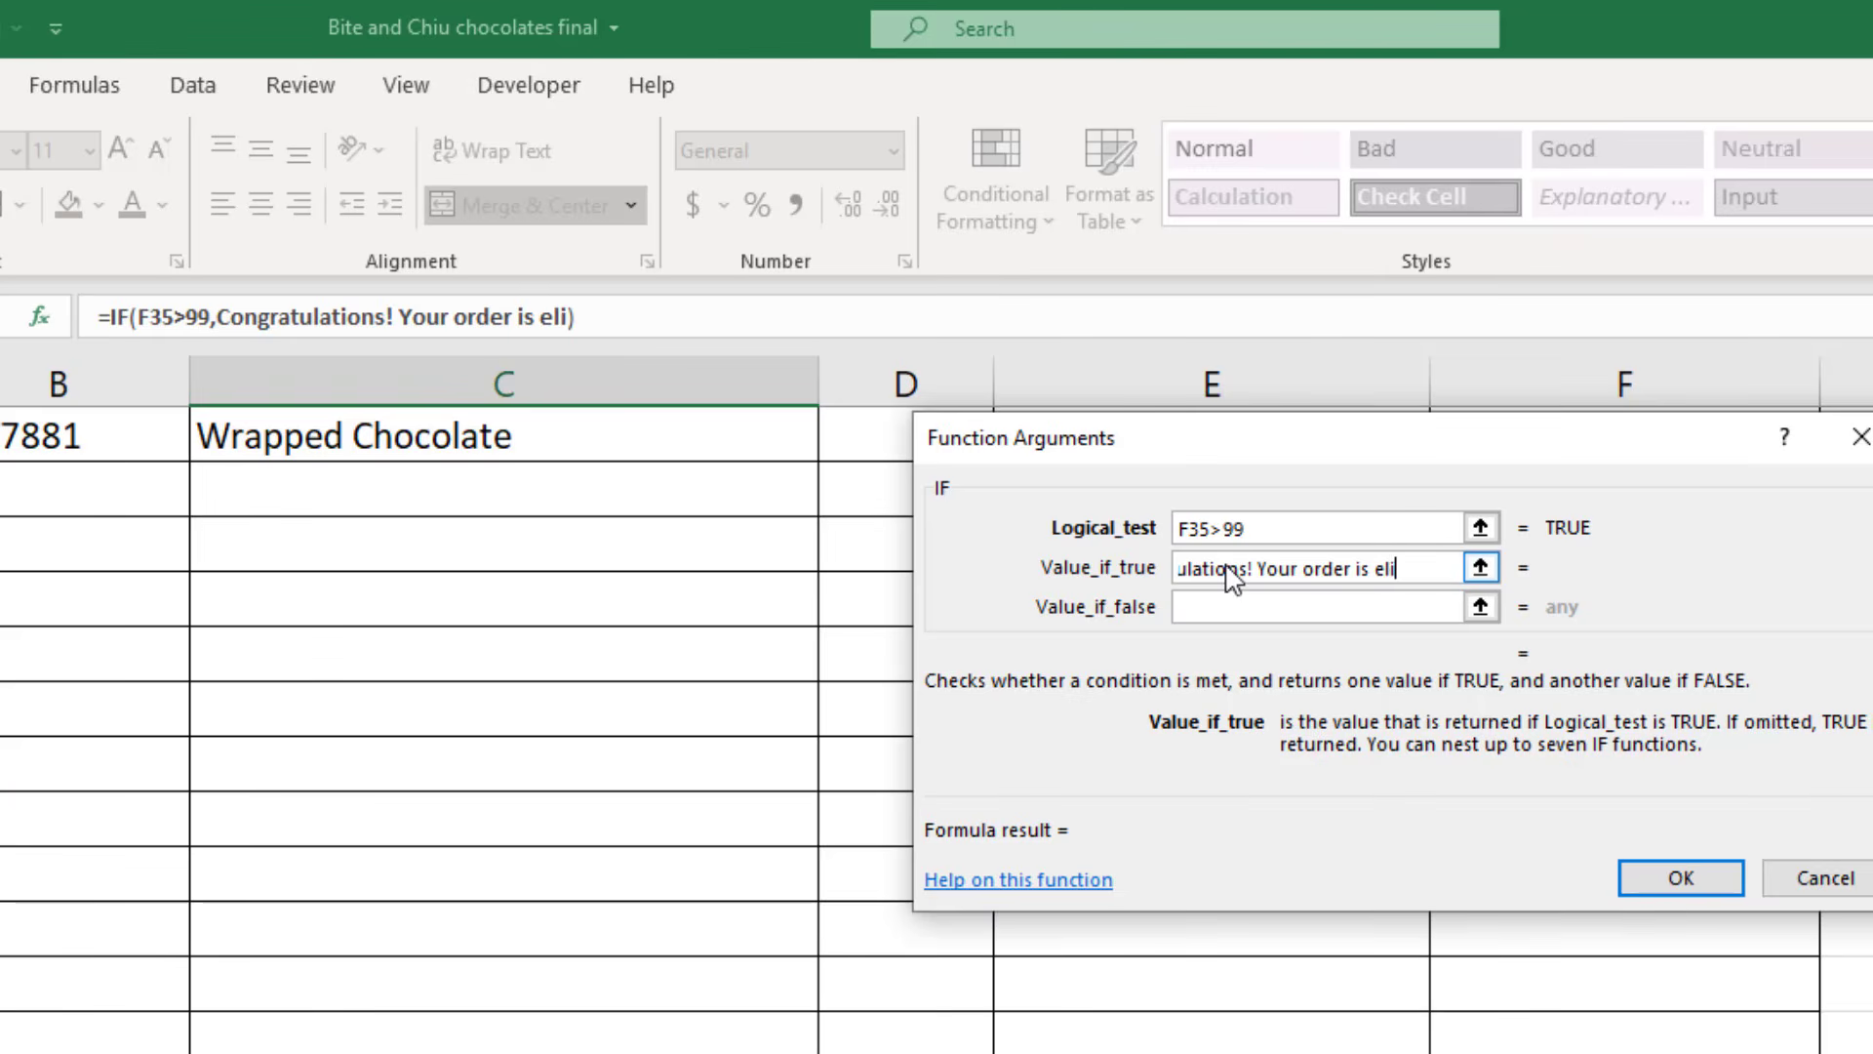
pyautogui.write('gible for a free complimentary truffle')
# Set the value if false to "Almost! Free complimentary truffle for orders over or equal to $100" and complete the formula
pyautogui.click(1215, 614)
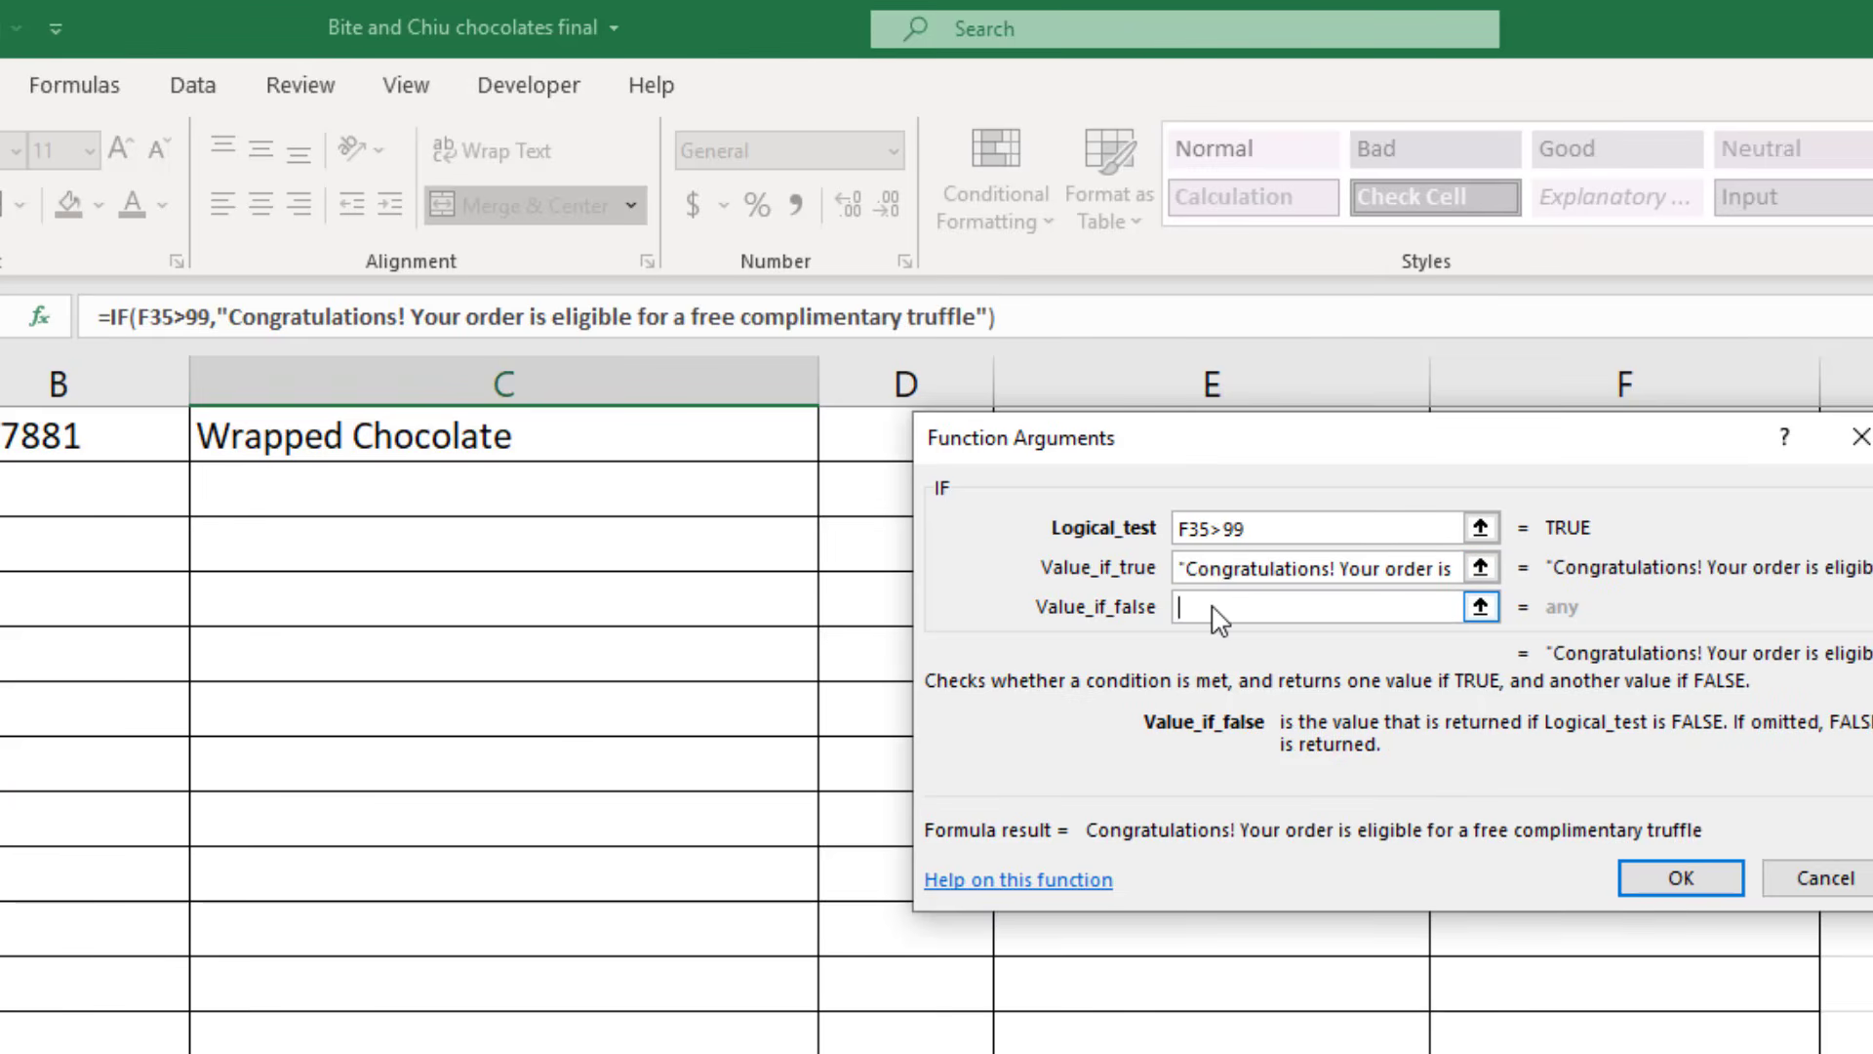
pyautogui.write('"')
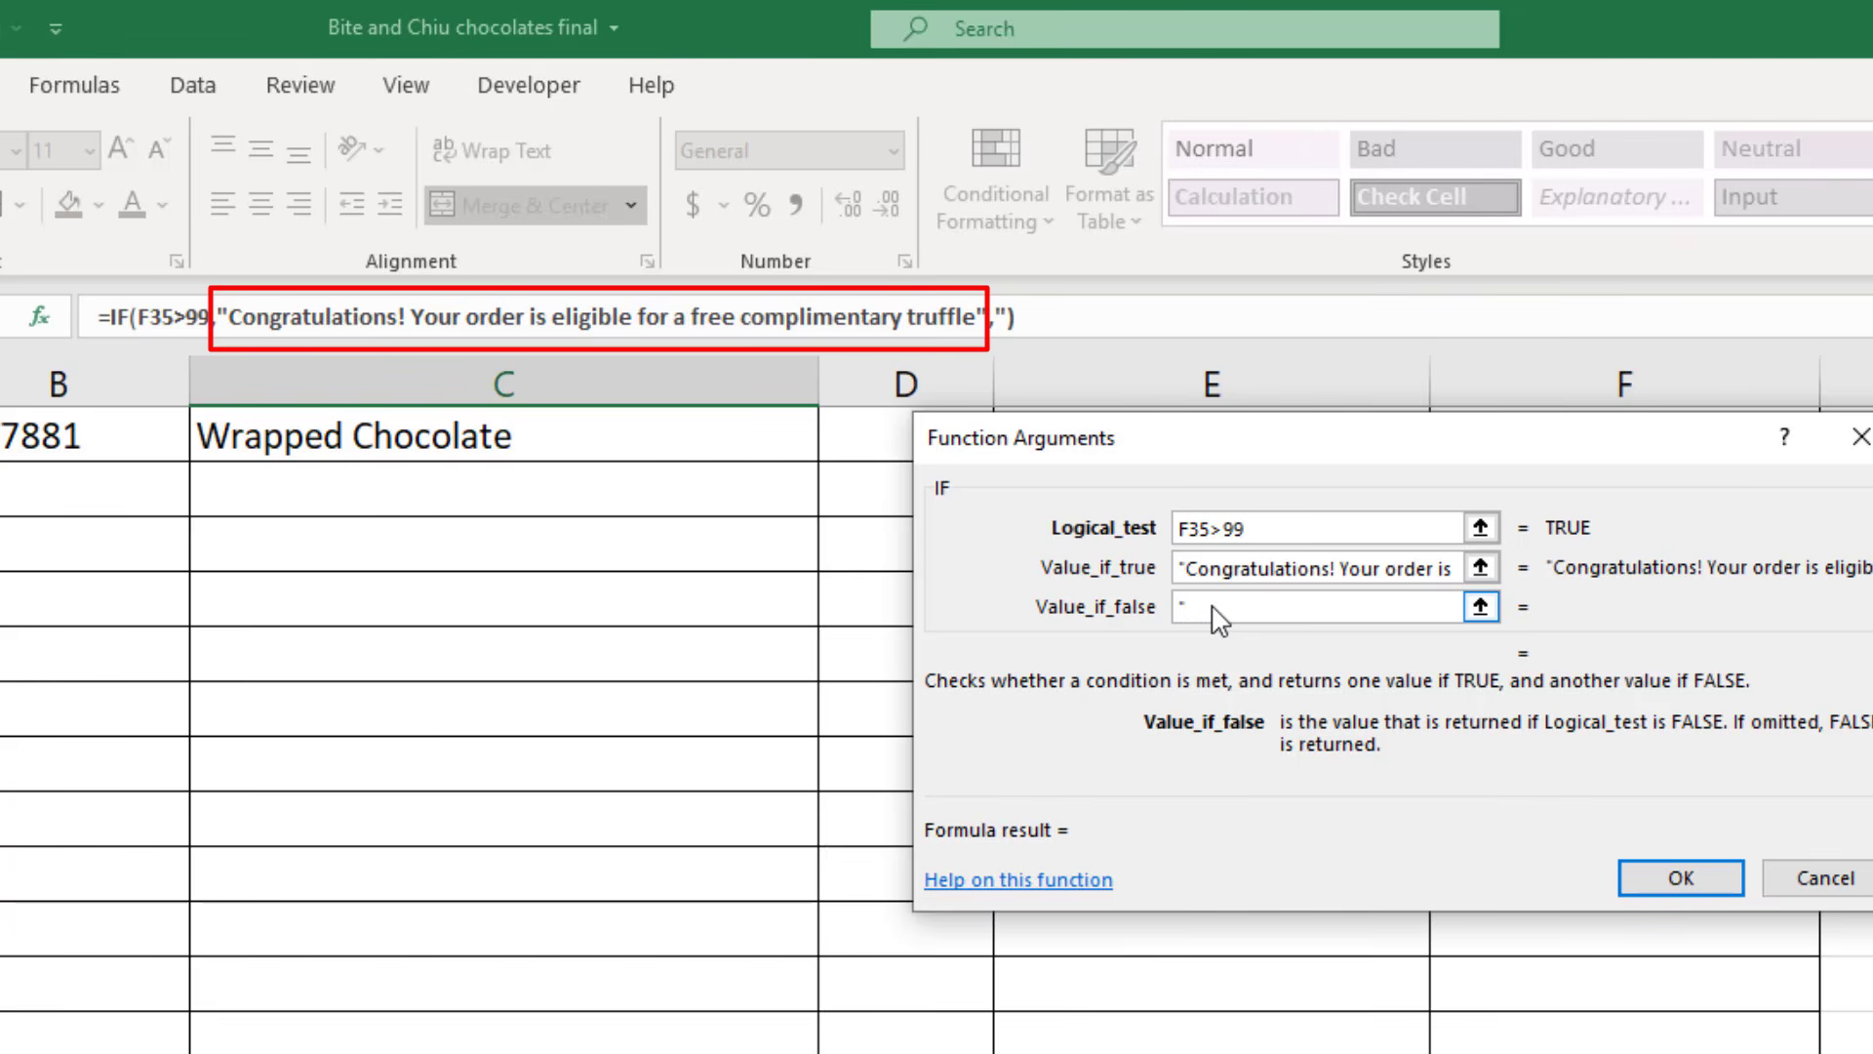
pyautogui.write('Almost!')
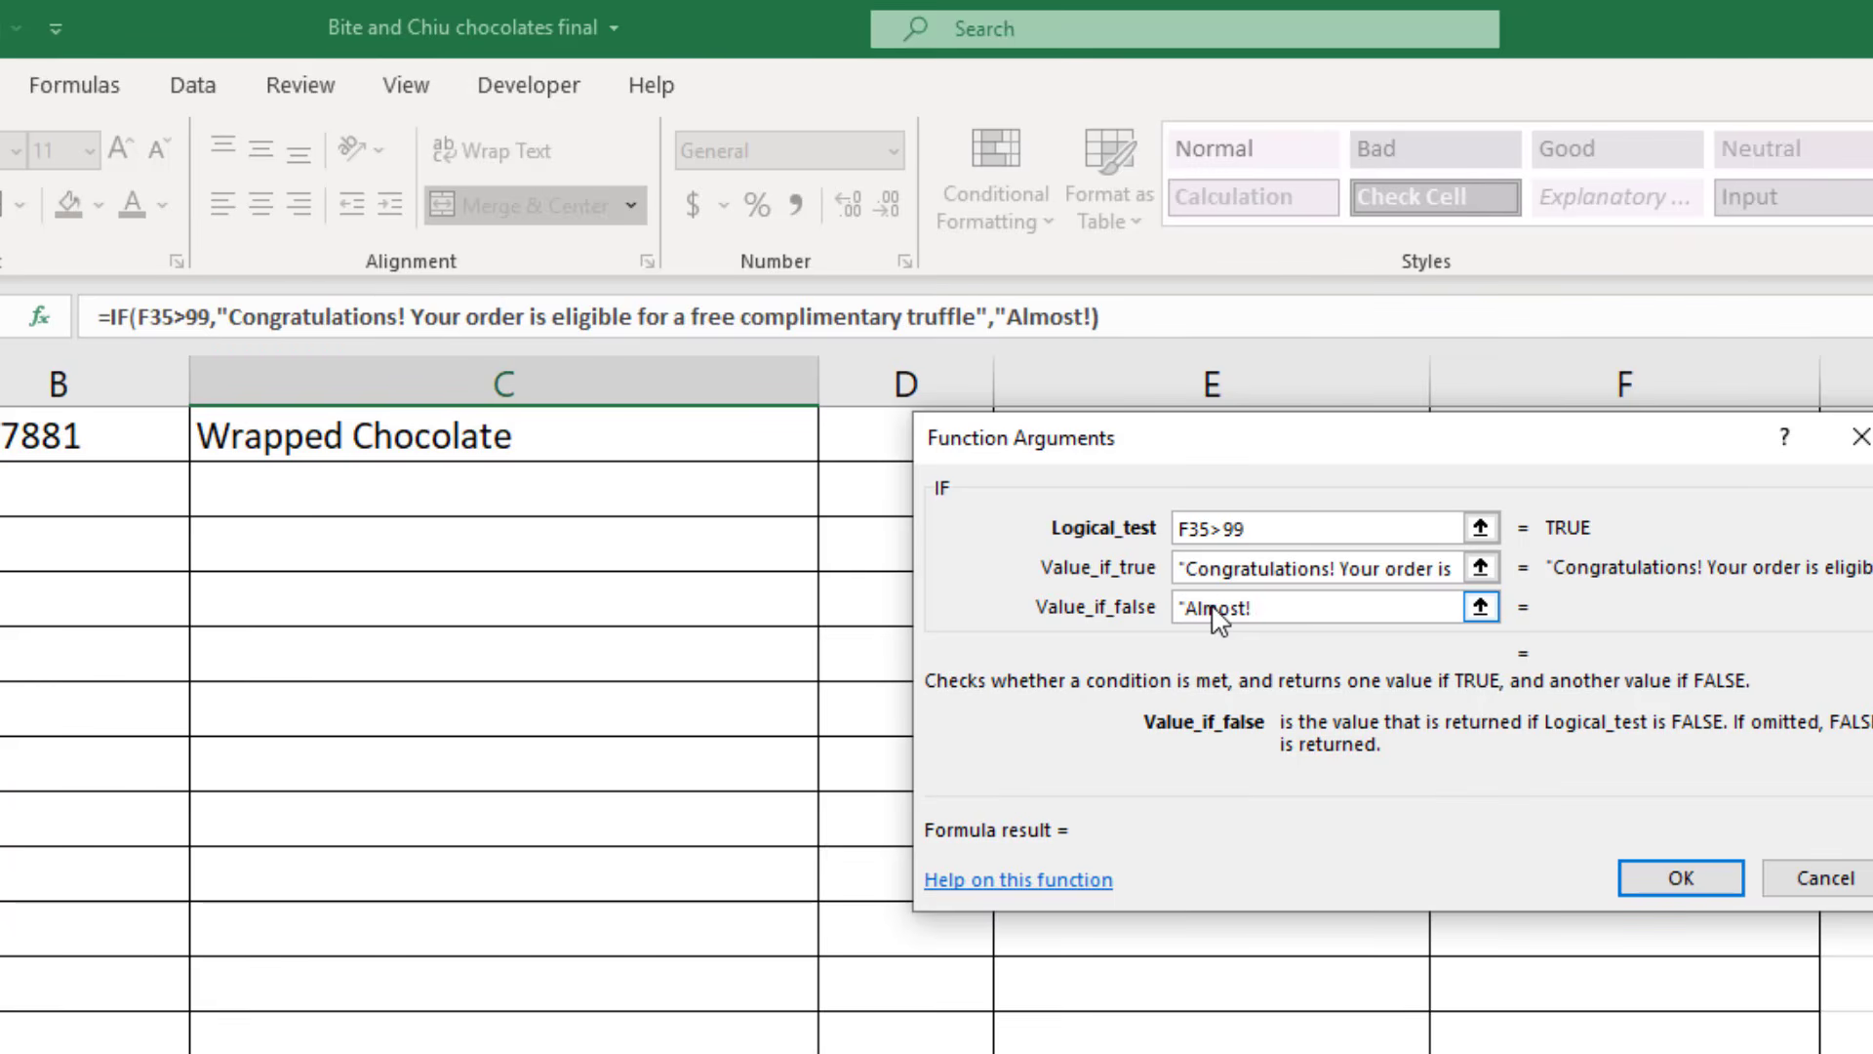
pyautogui.write(' Free comp')
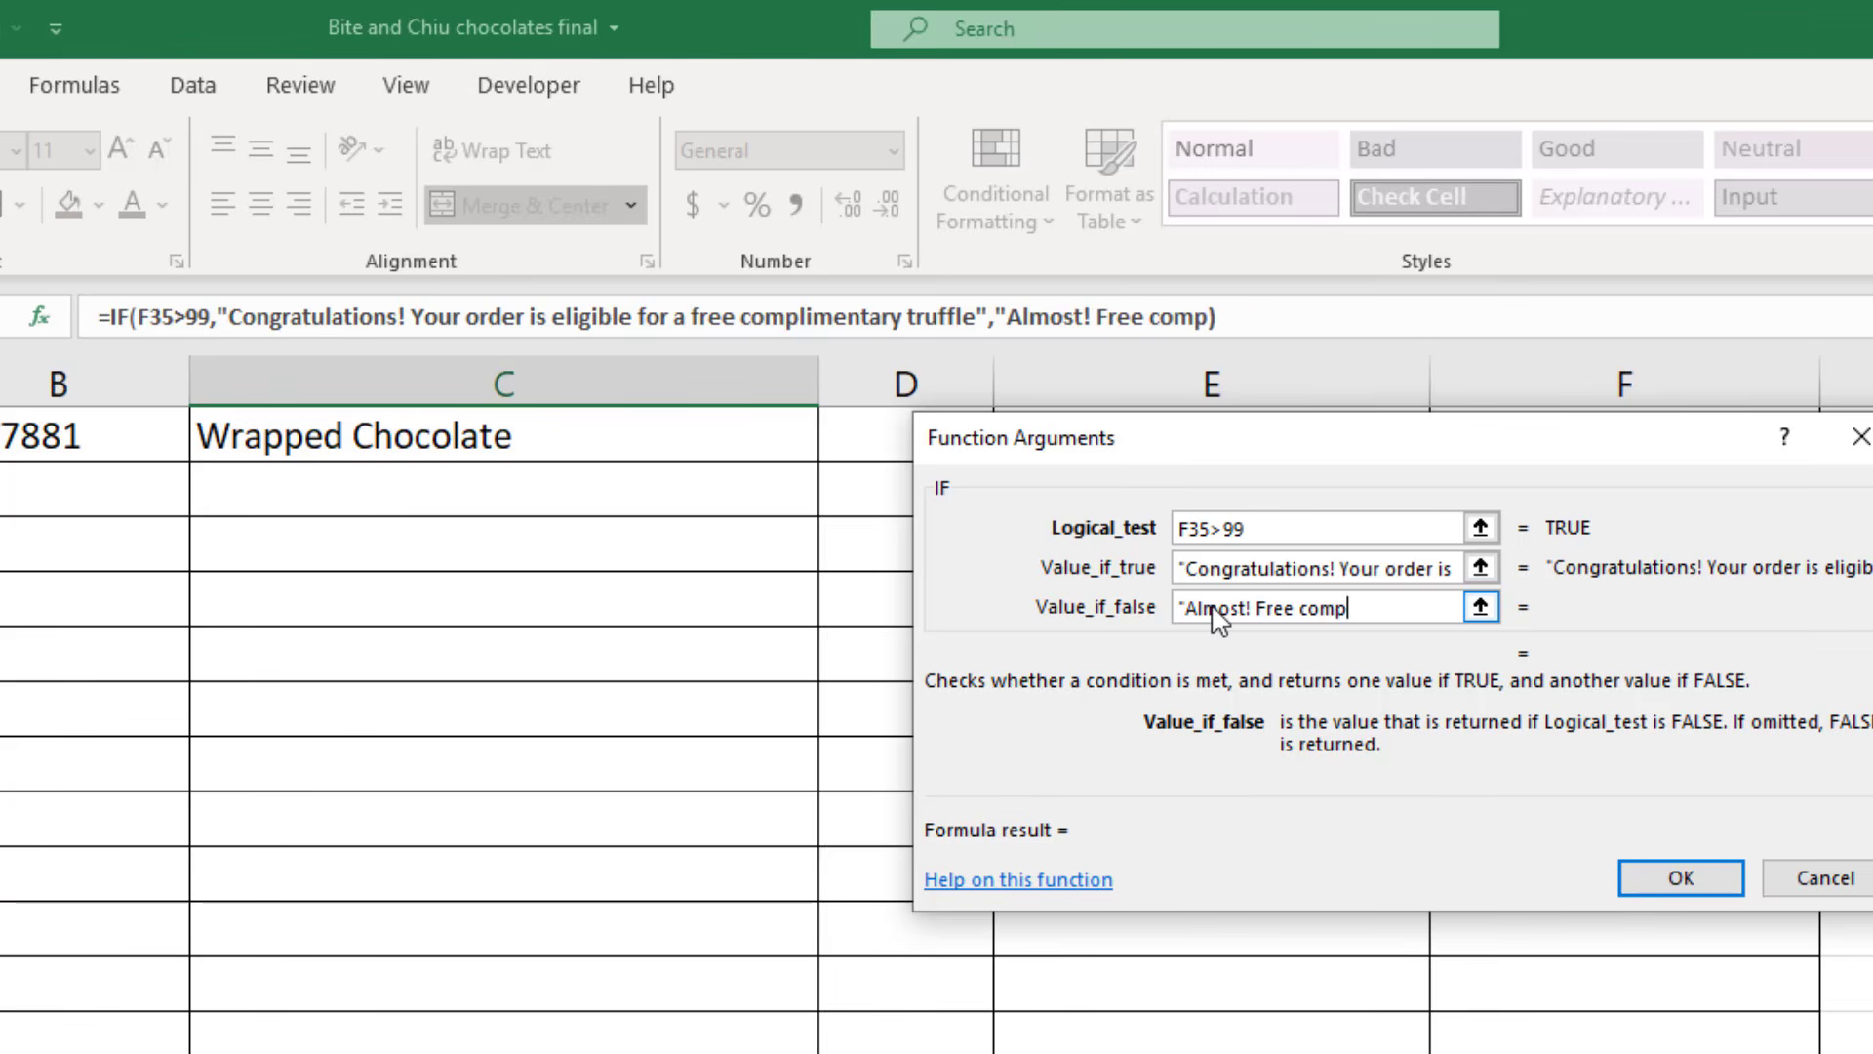
pyautogui.write('limen')
pyautogui.write('tary')
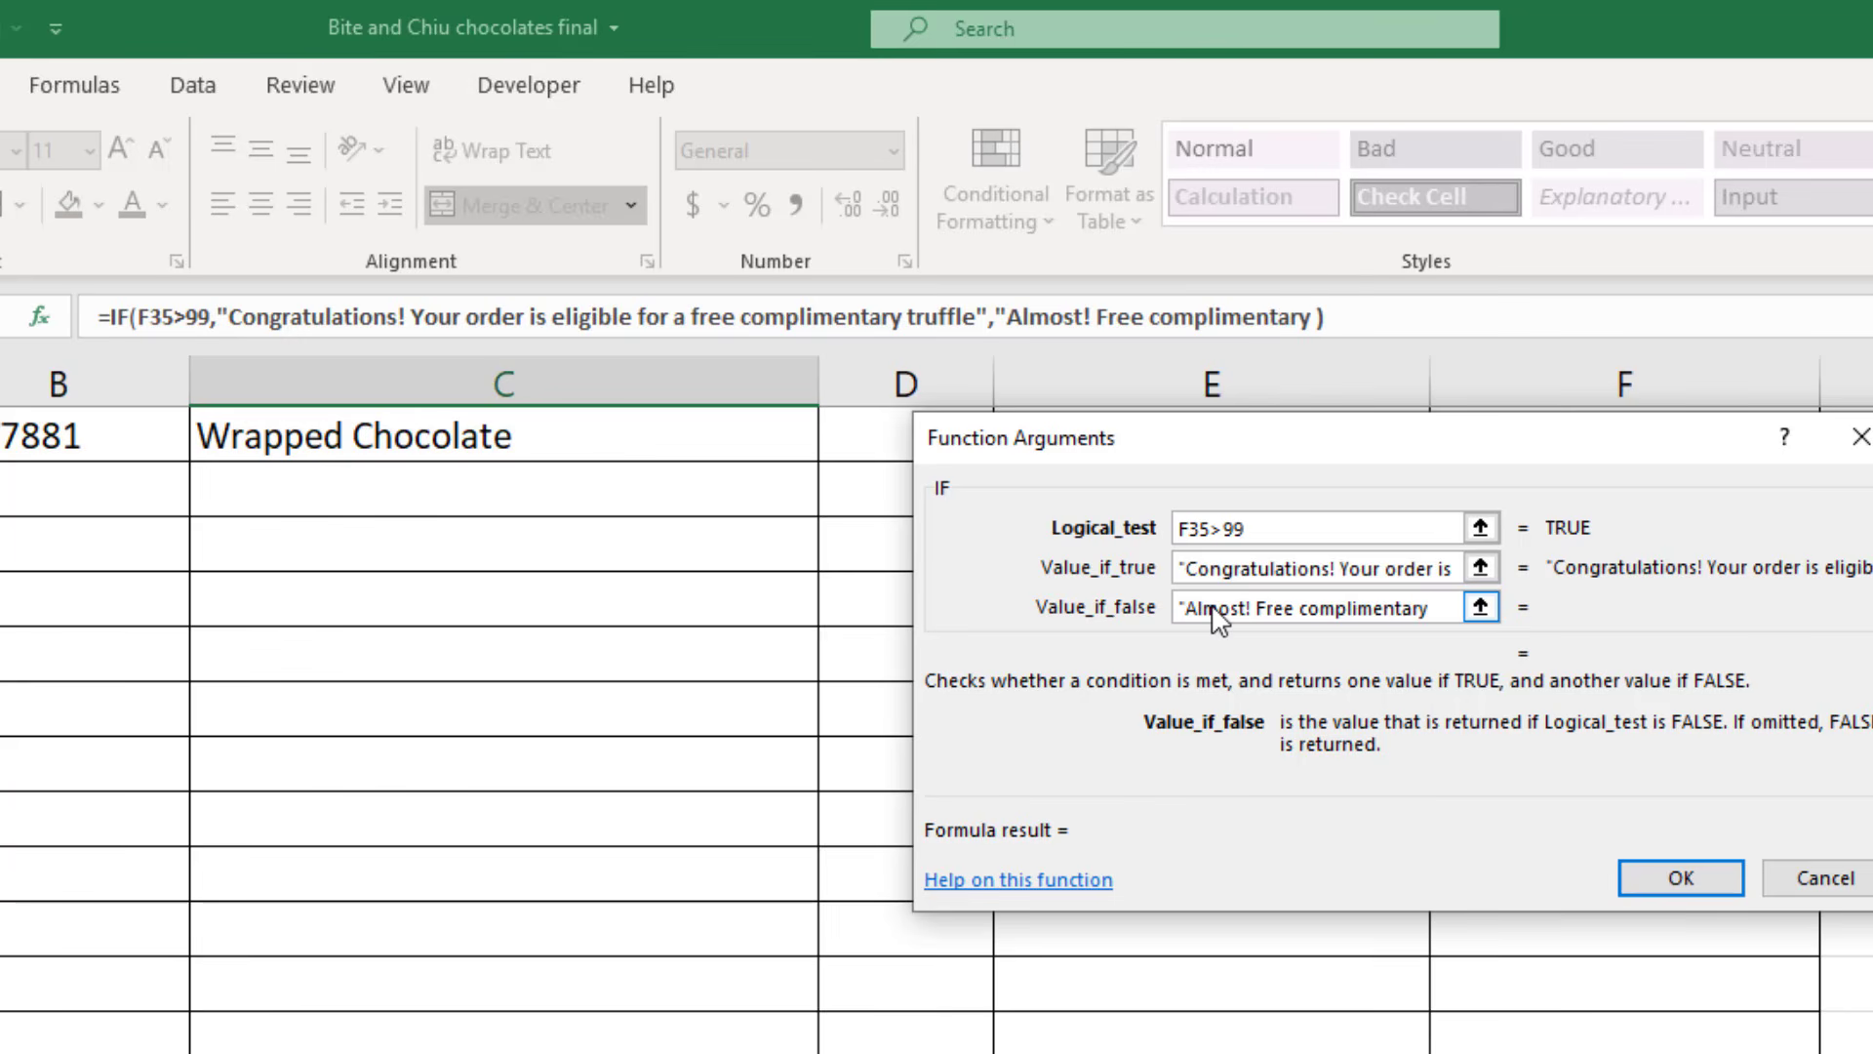
pyautogui.write('truffle for orders over or equal to $100"')
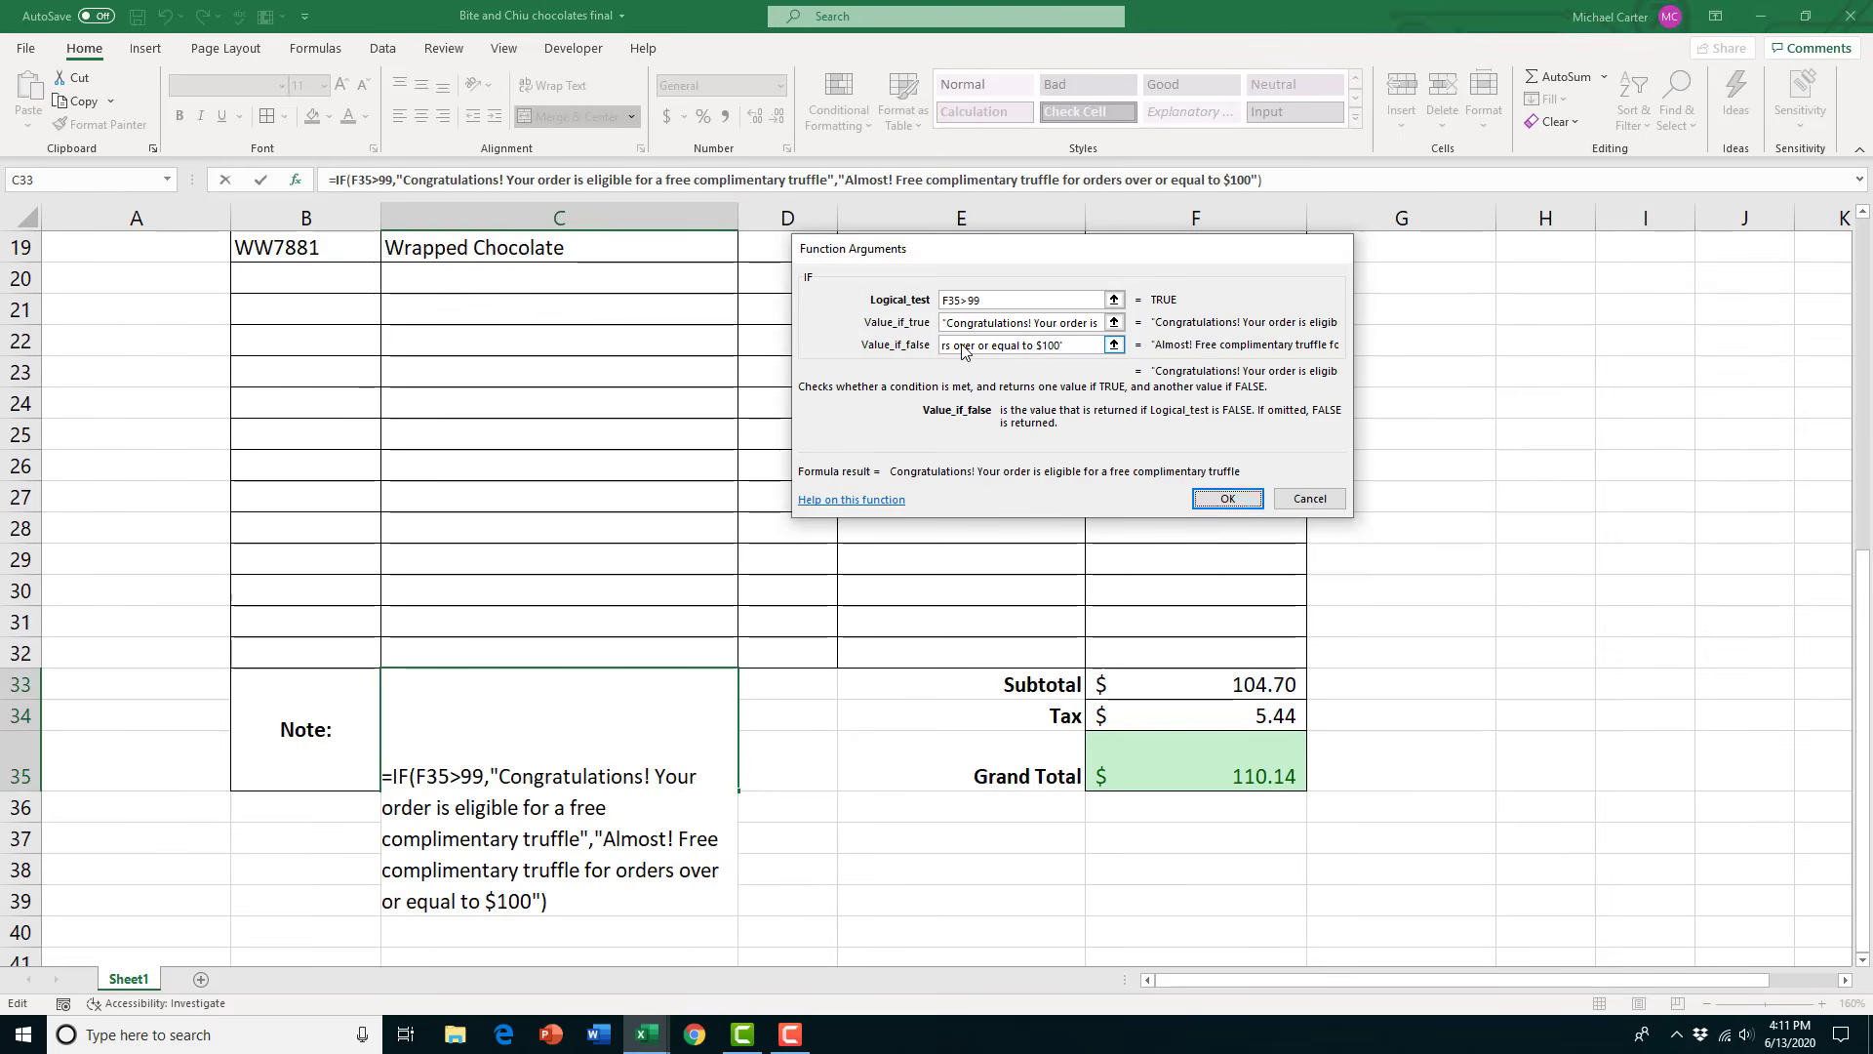
pyautogui.press('Return')
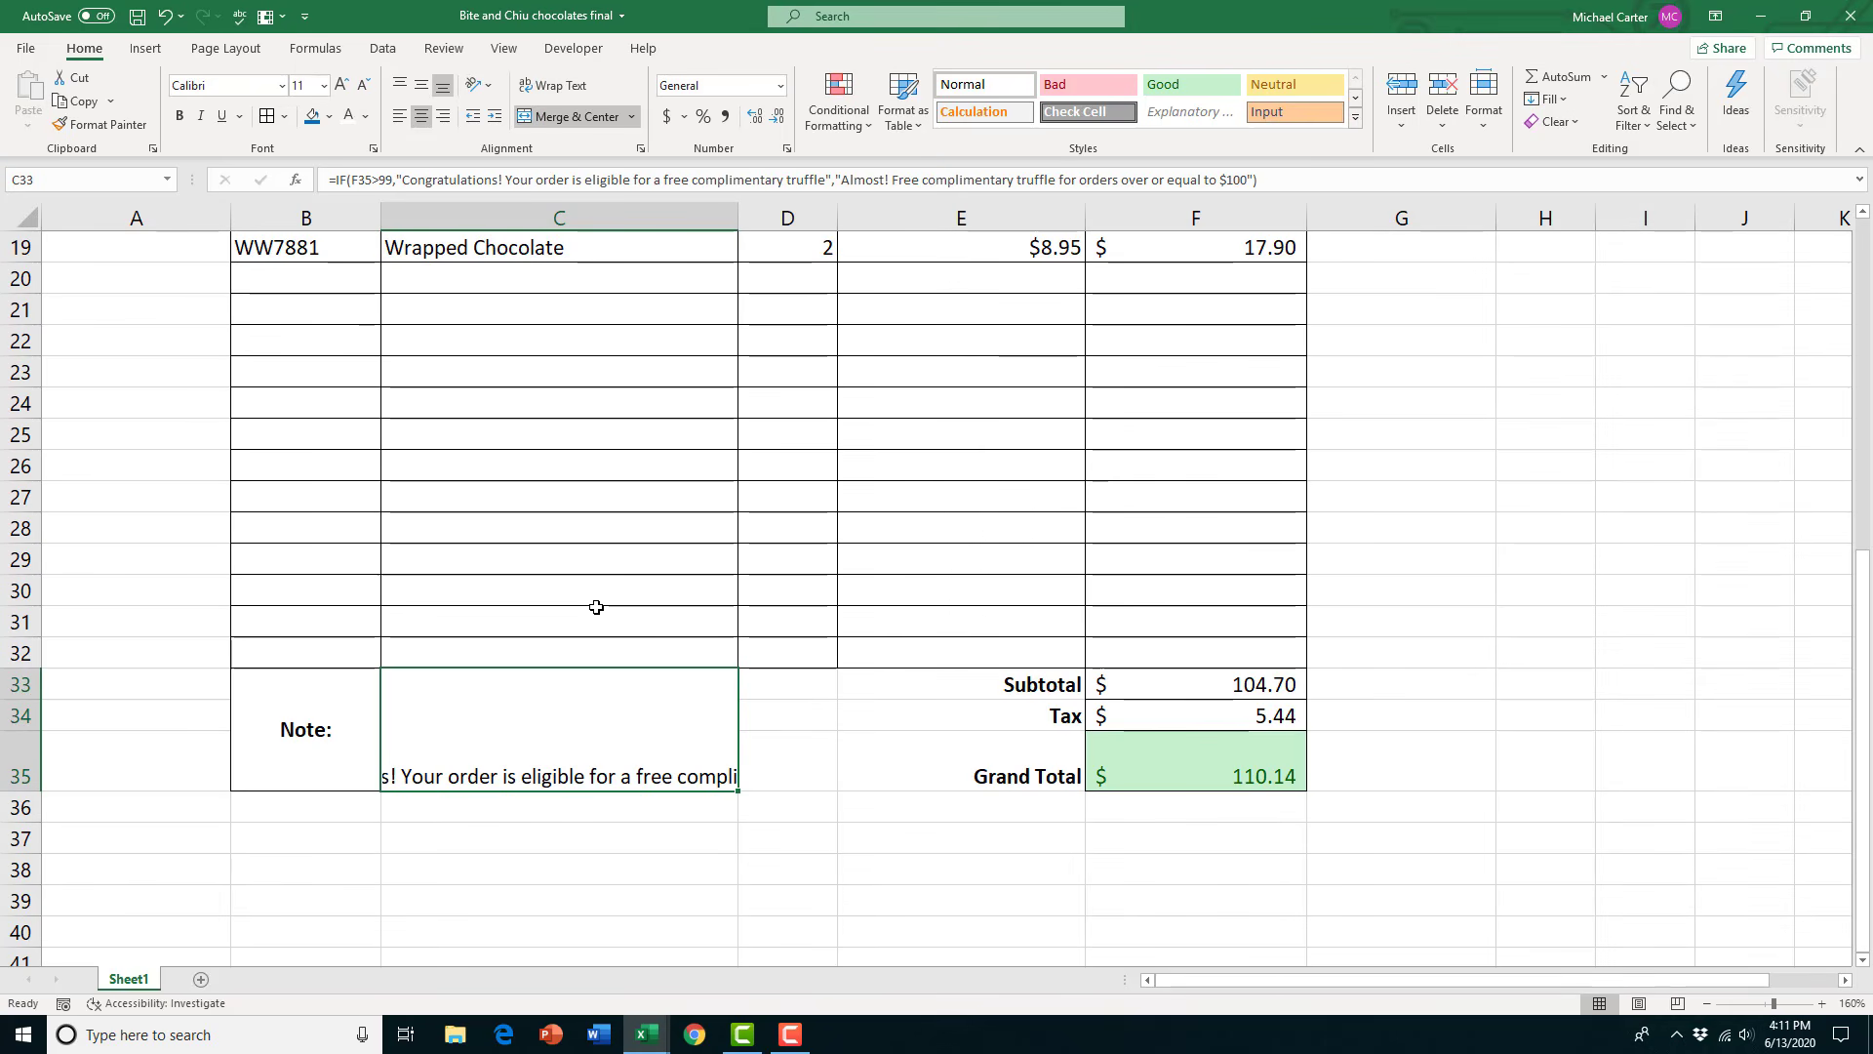
# Wrap the text of the note message in C33 and middle-align it vertically
pyautogui.click(562, 88)
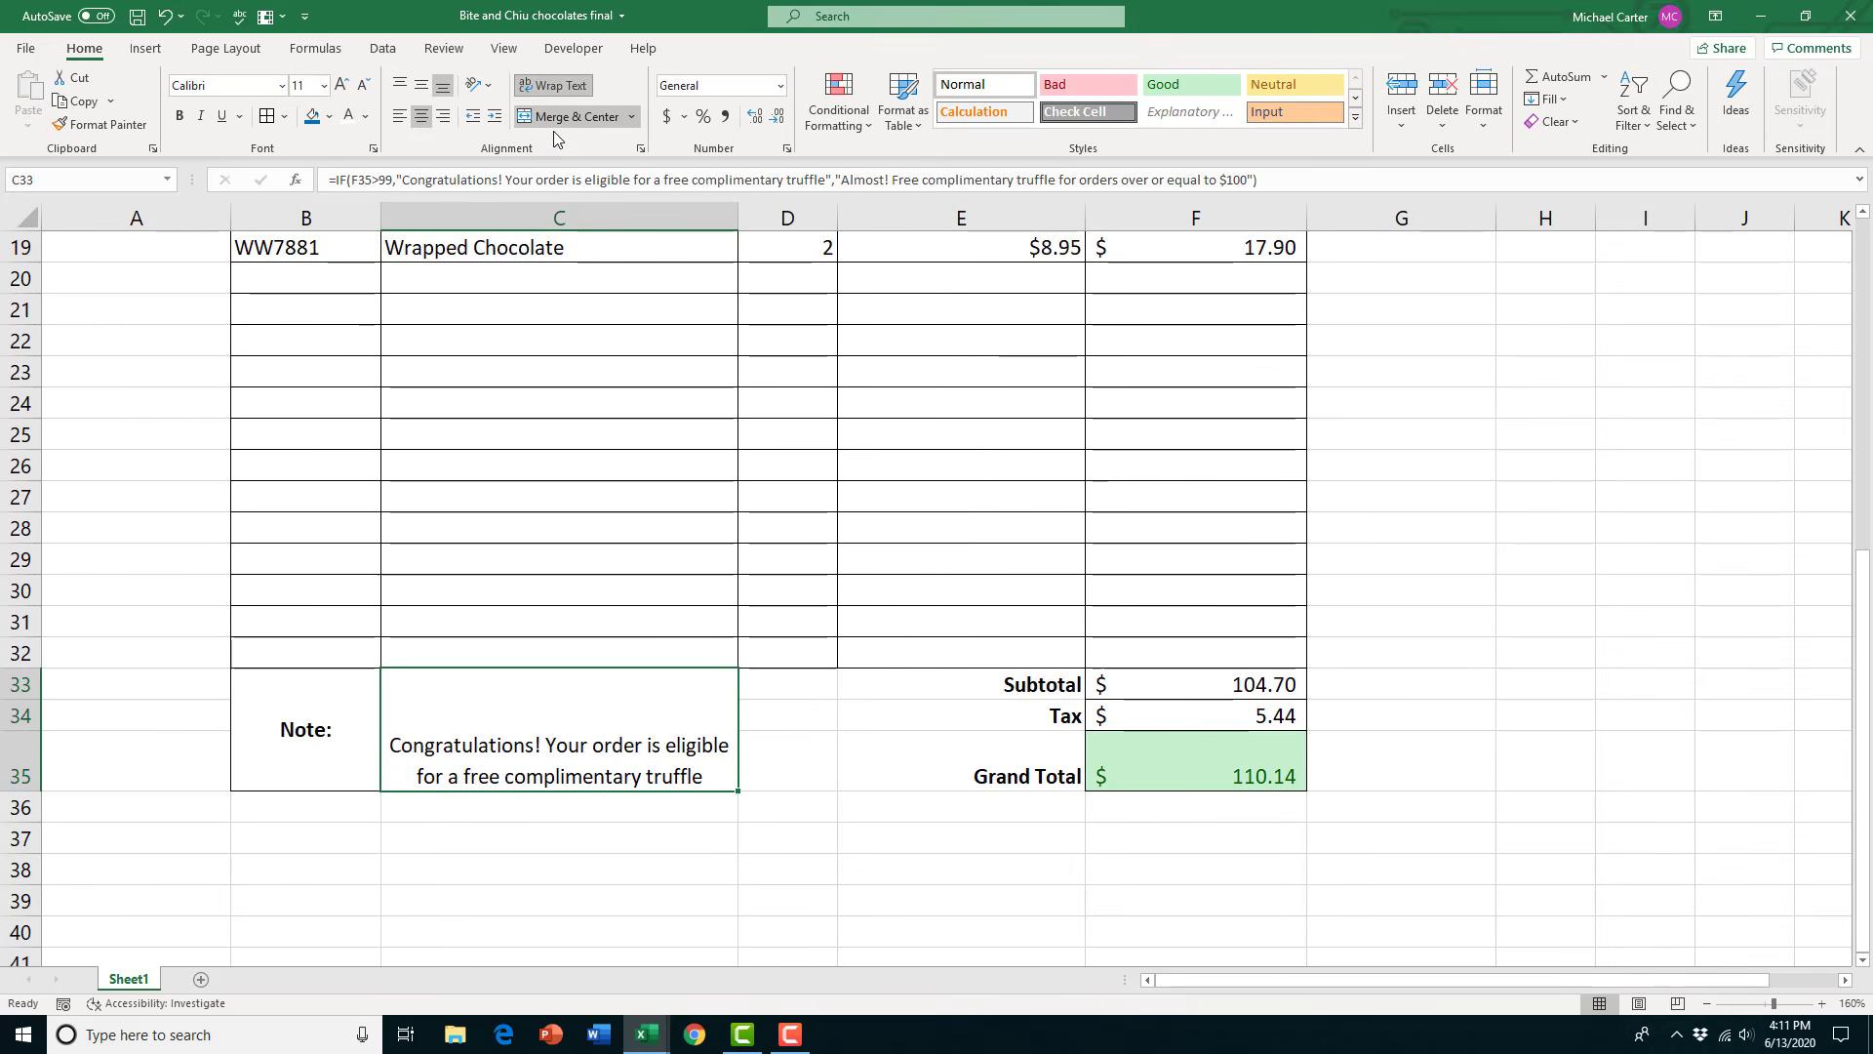
pyautogui.click(422, 85)
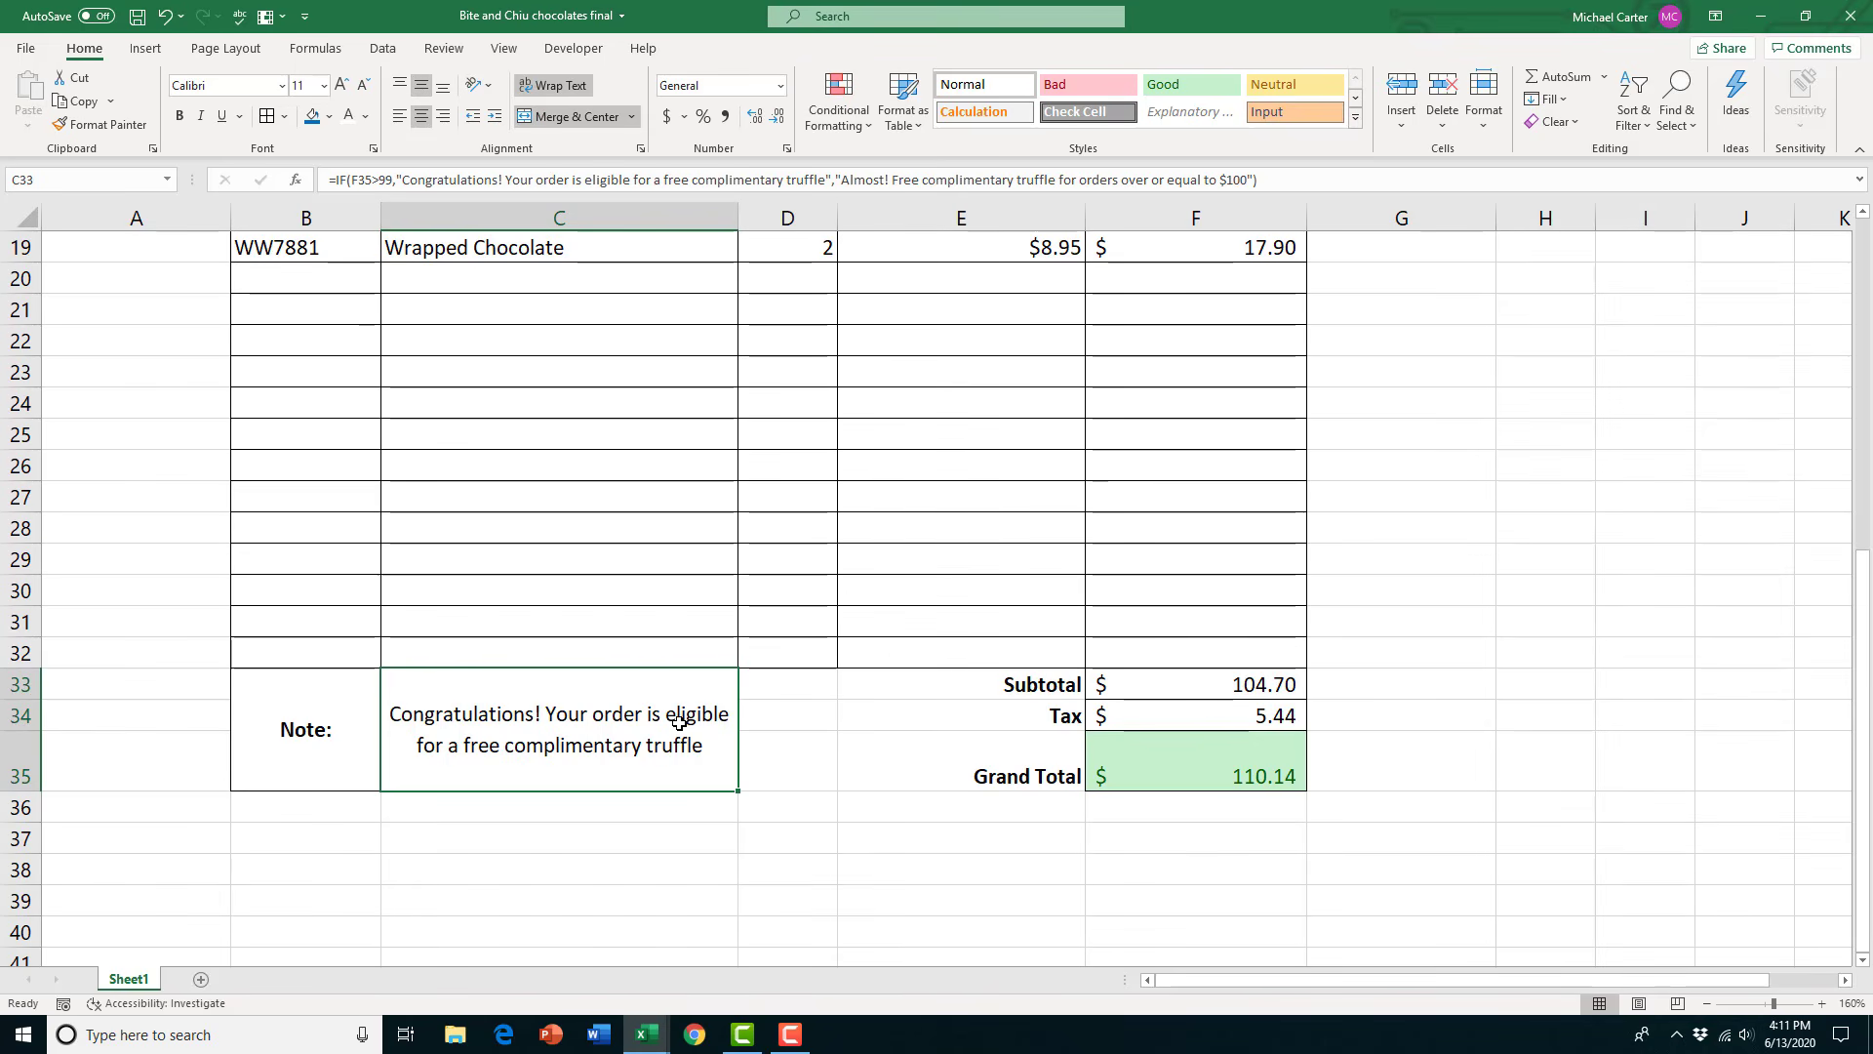
# Test the note formula by setting the Fruit Maxipan Assortment quantity in D18 to 1
pyautogui.scroll(1, 992, 764)
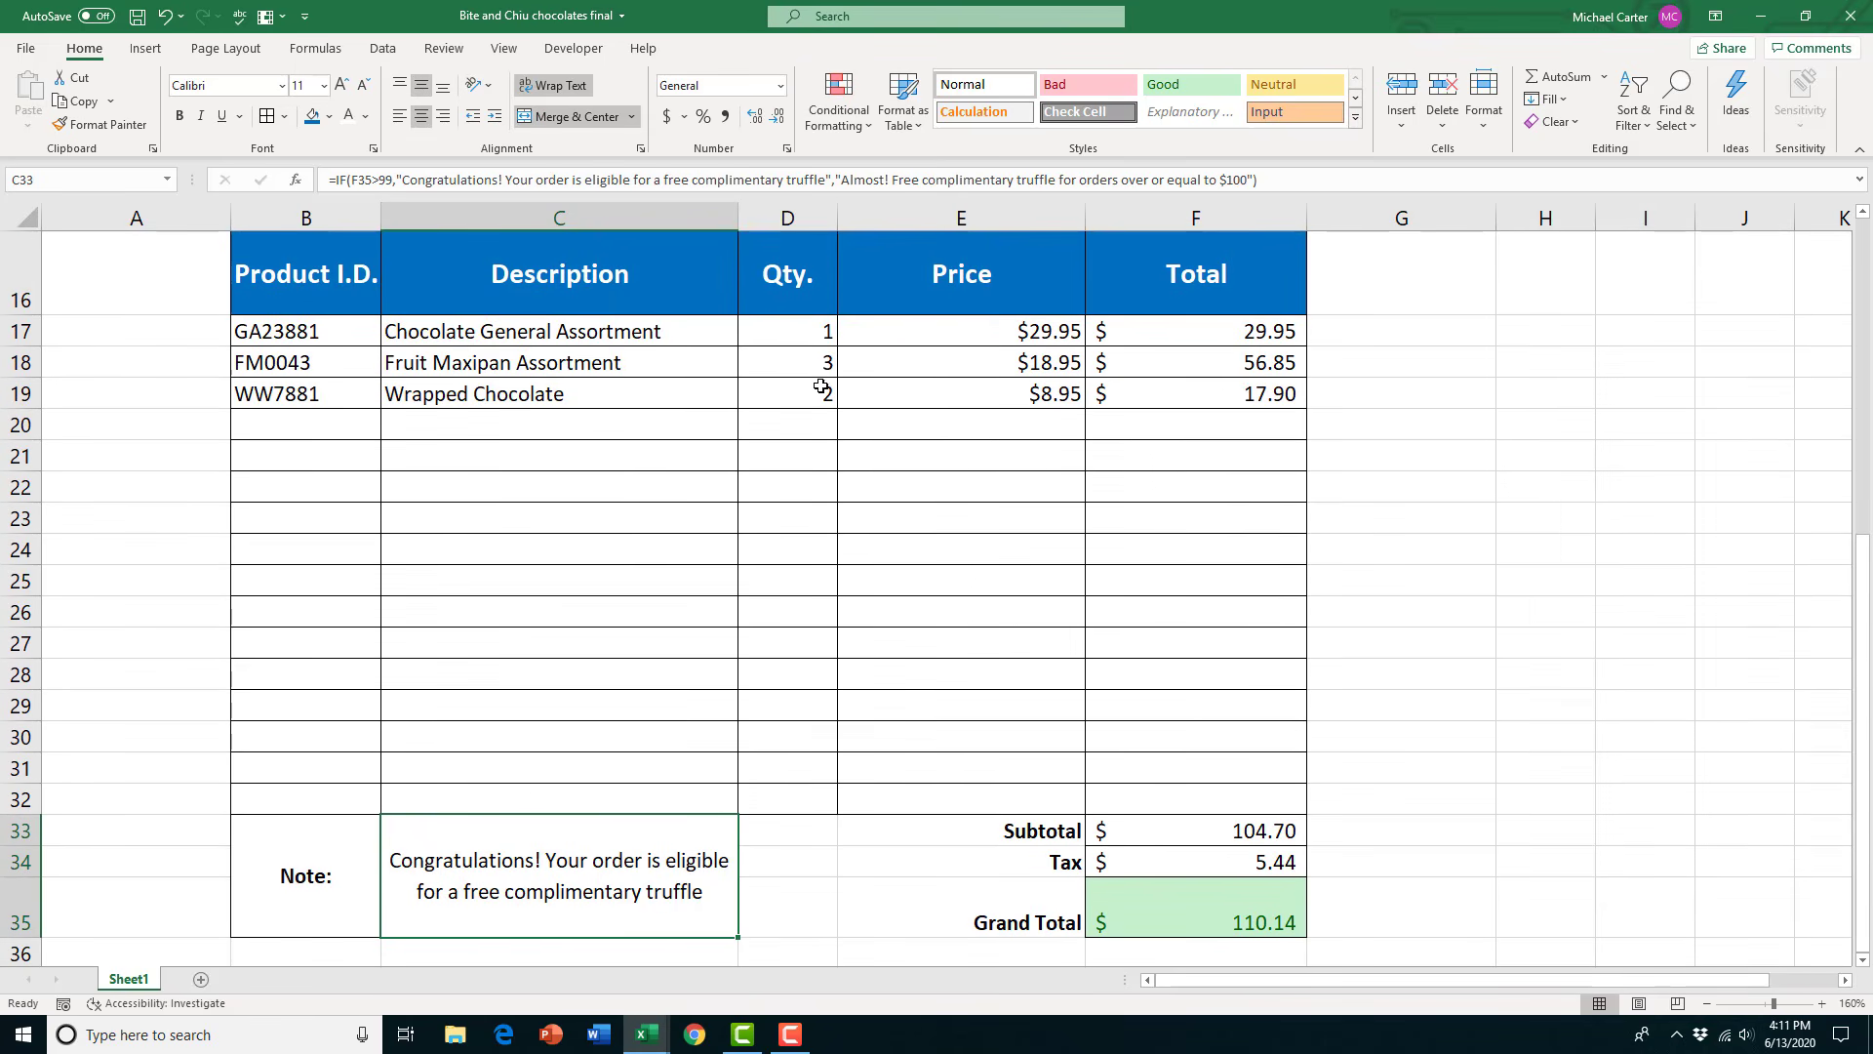
pyautogui.click(810, 366)
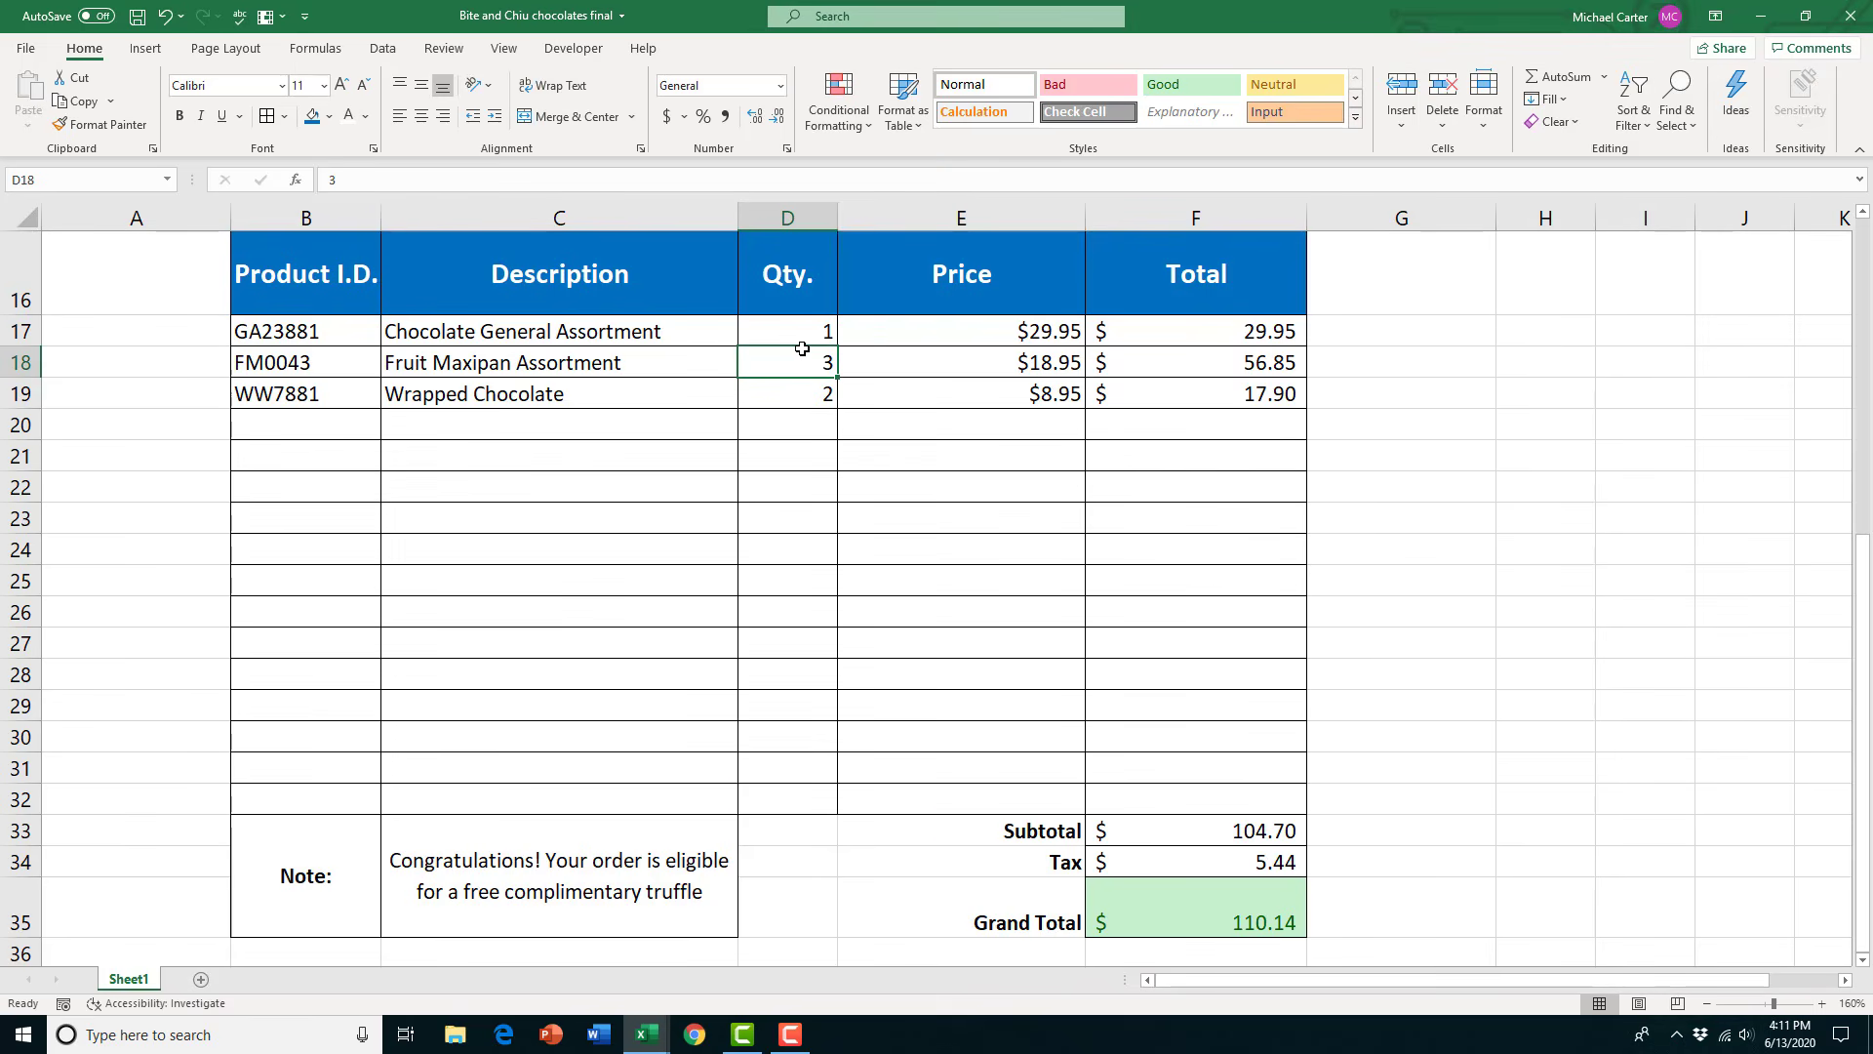
pyautogui.write('1')
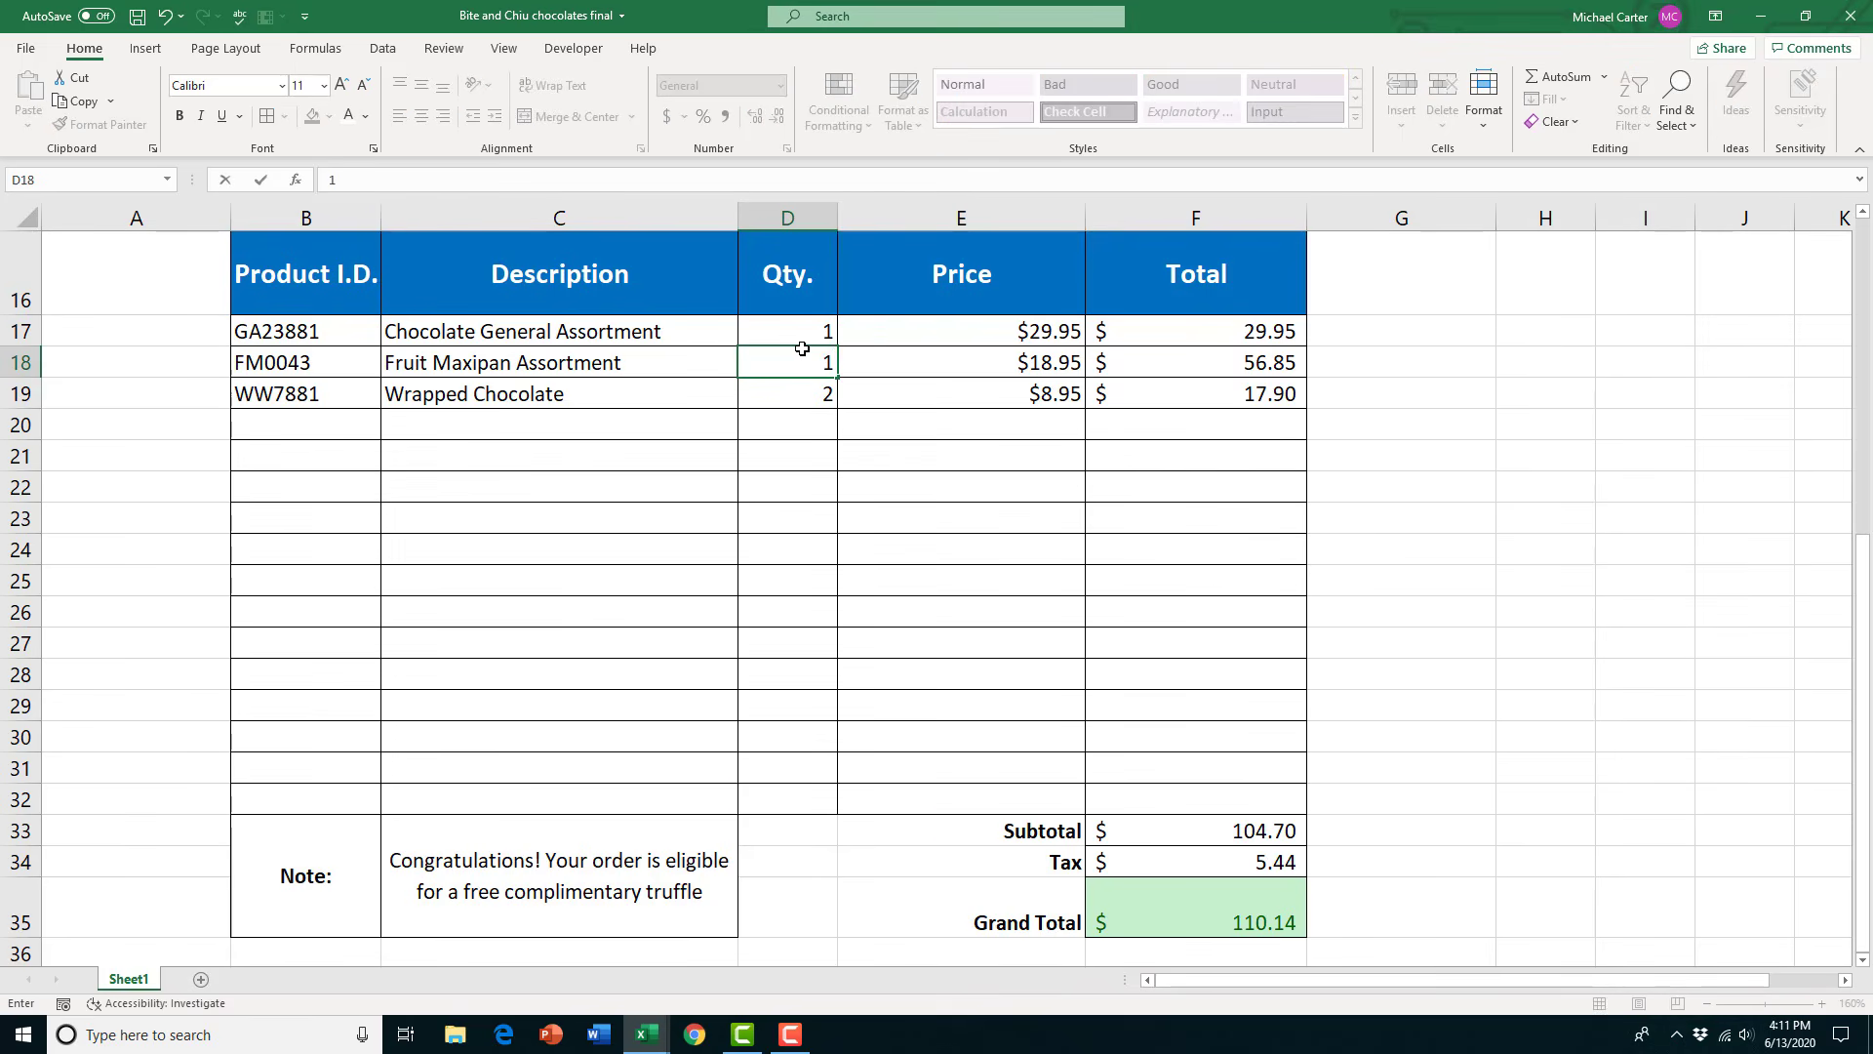
pyautogui.press('Return')
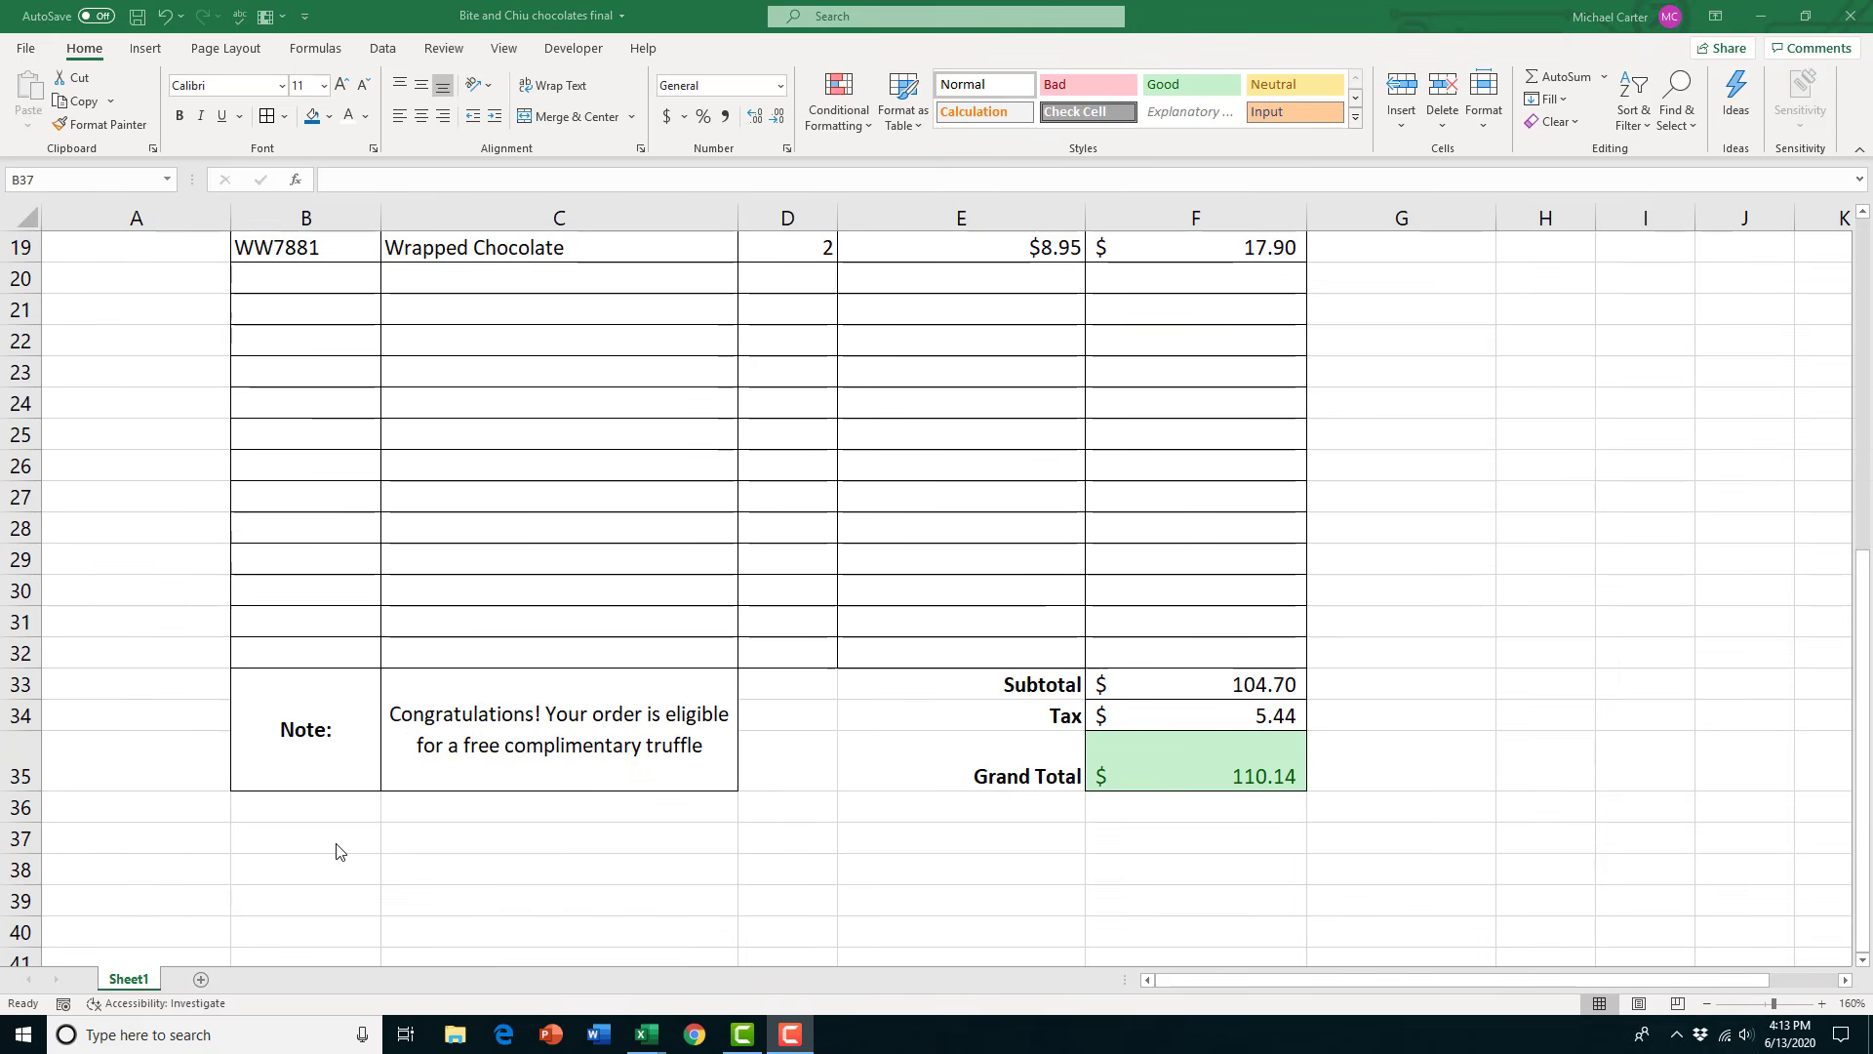
# Merge and center cells B37:C37 and enter the heading "Comments"
pyautogui.click(335, 843)
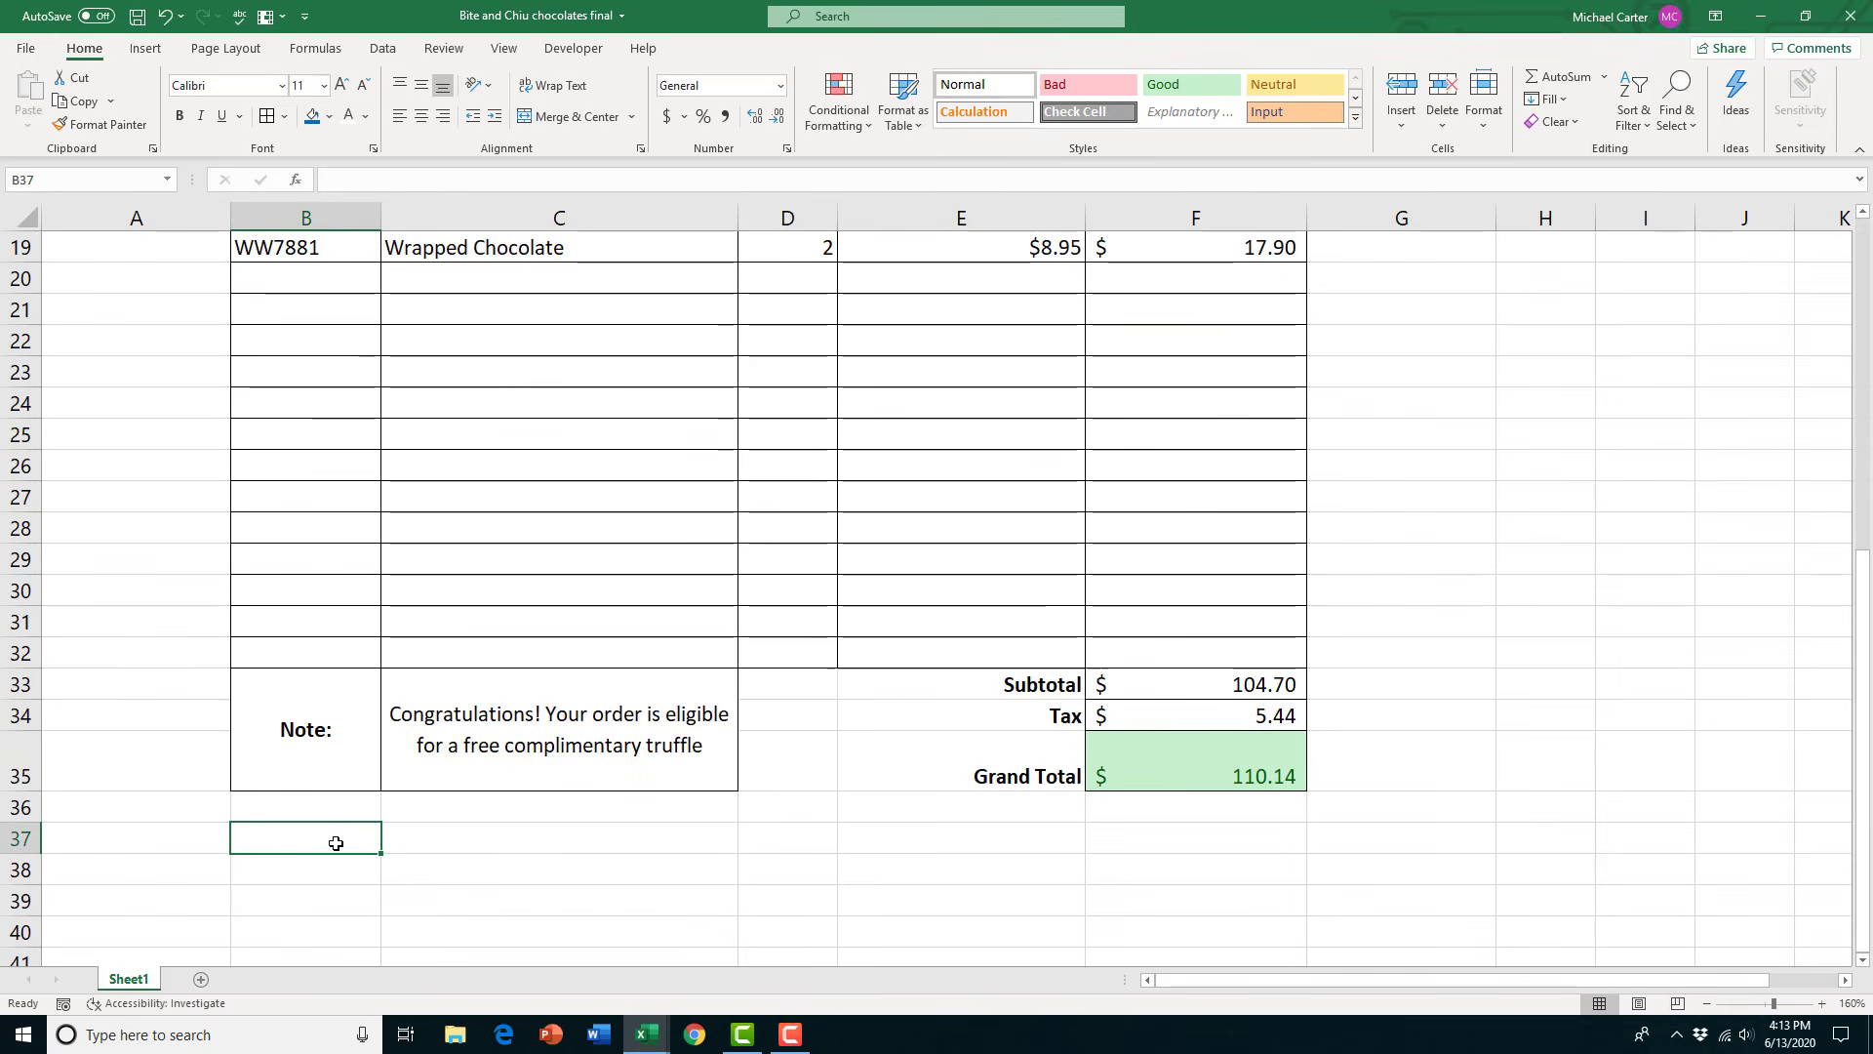
pyautogui.moveTo(379, 833); pyautogui.dragTo(458, 837)
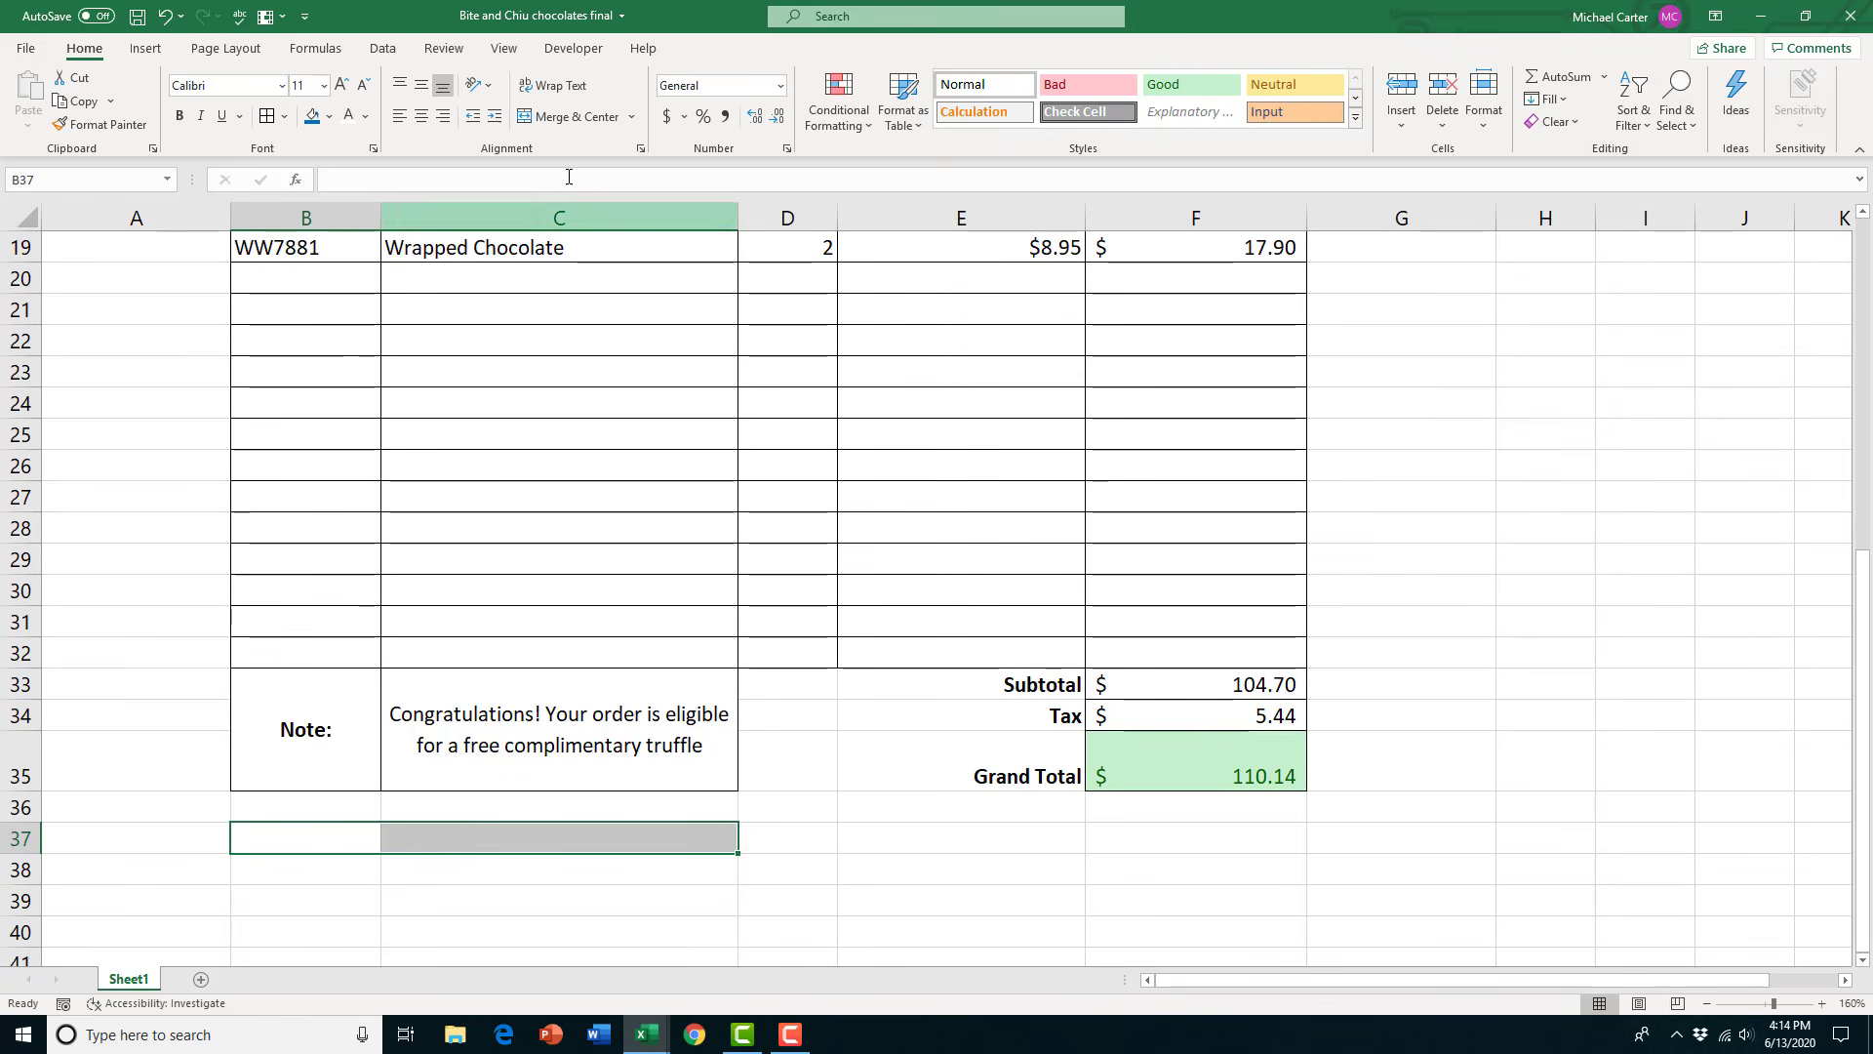
pyautogui.click(571, 117)
pyautogui.write('Comments')
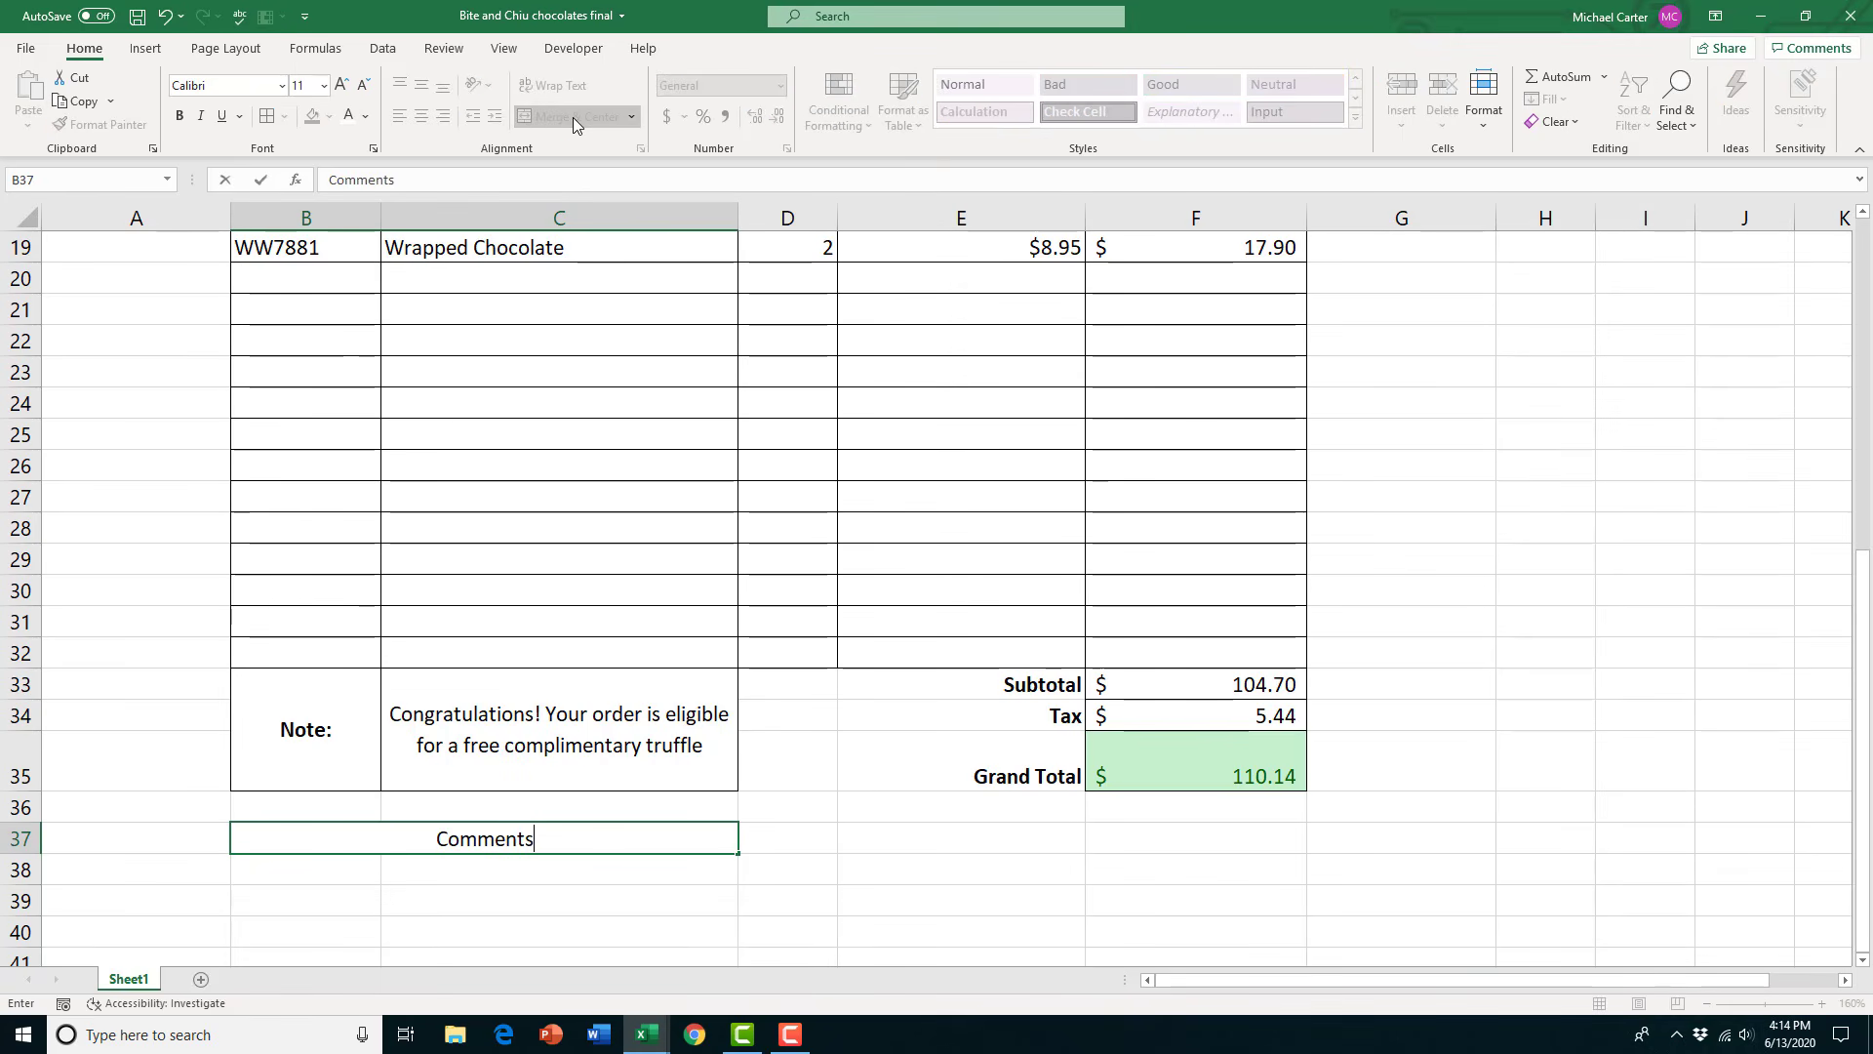
pyautogui.press('Return')
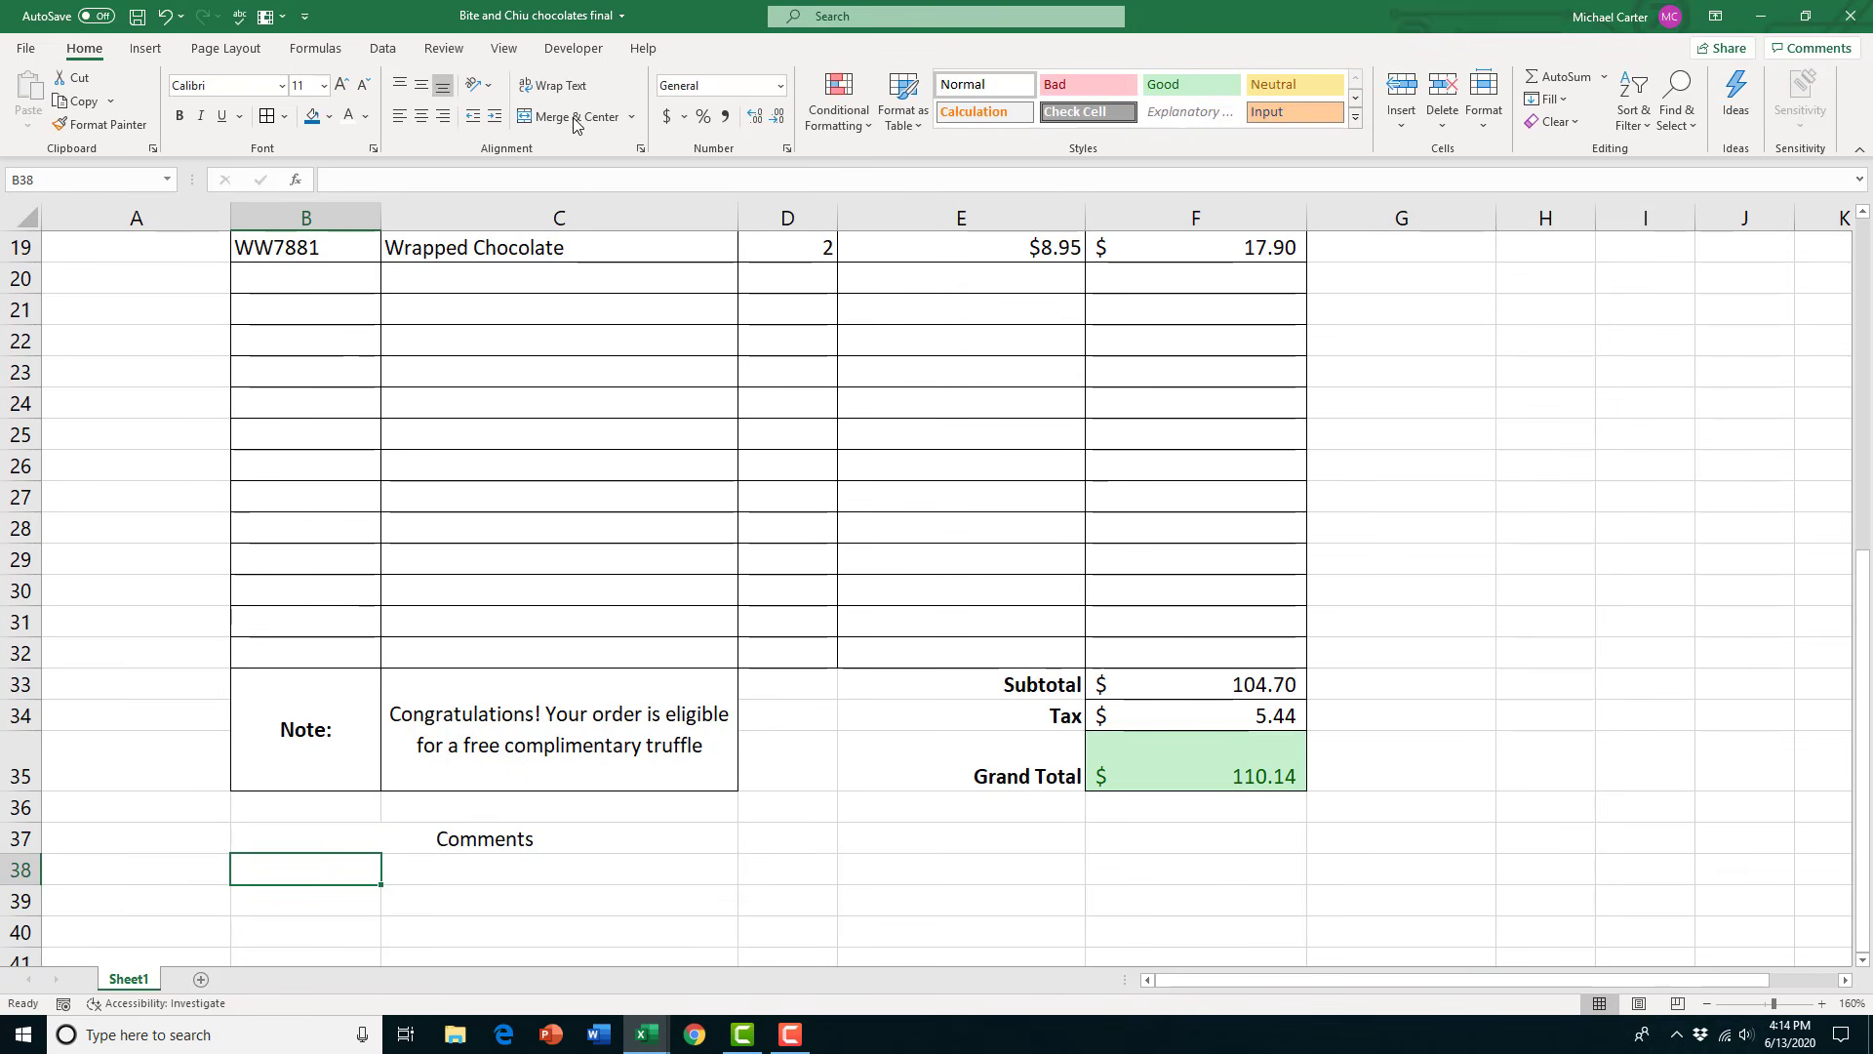
# Give the Comments heading a blue fill and white font color
pyautogui.click(391, 837)
pyautogui.click(312, 116)
pyautogui.click(350, 116)
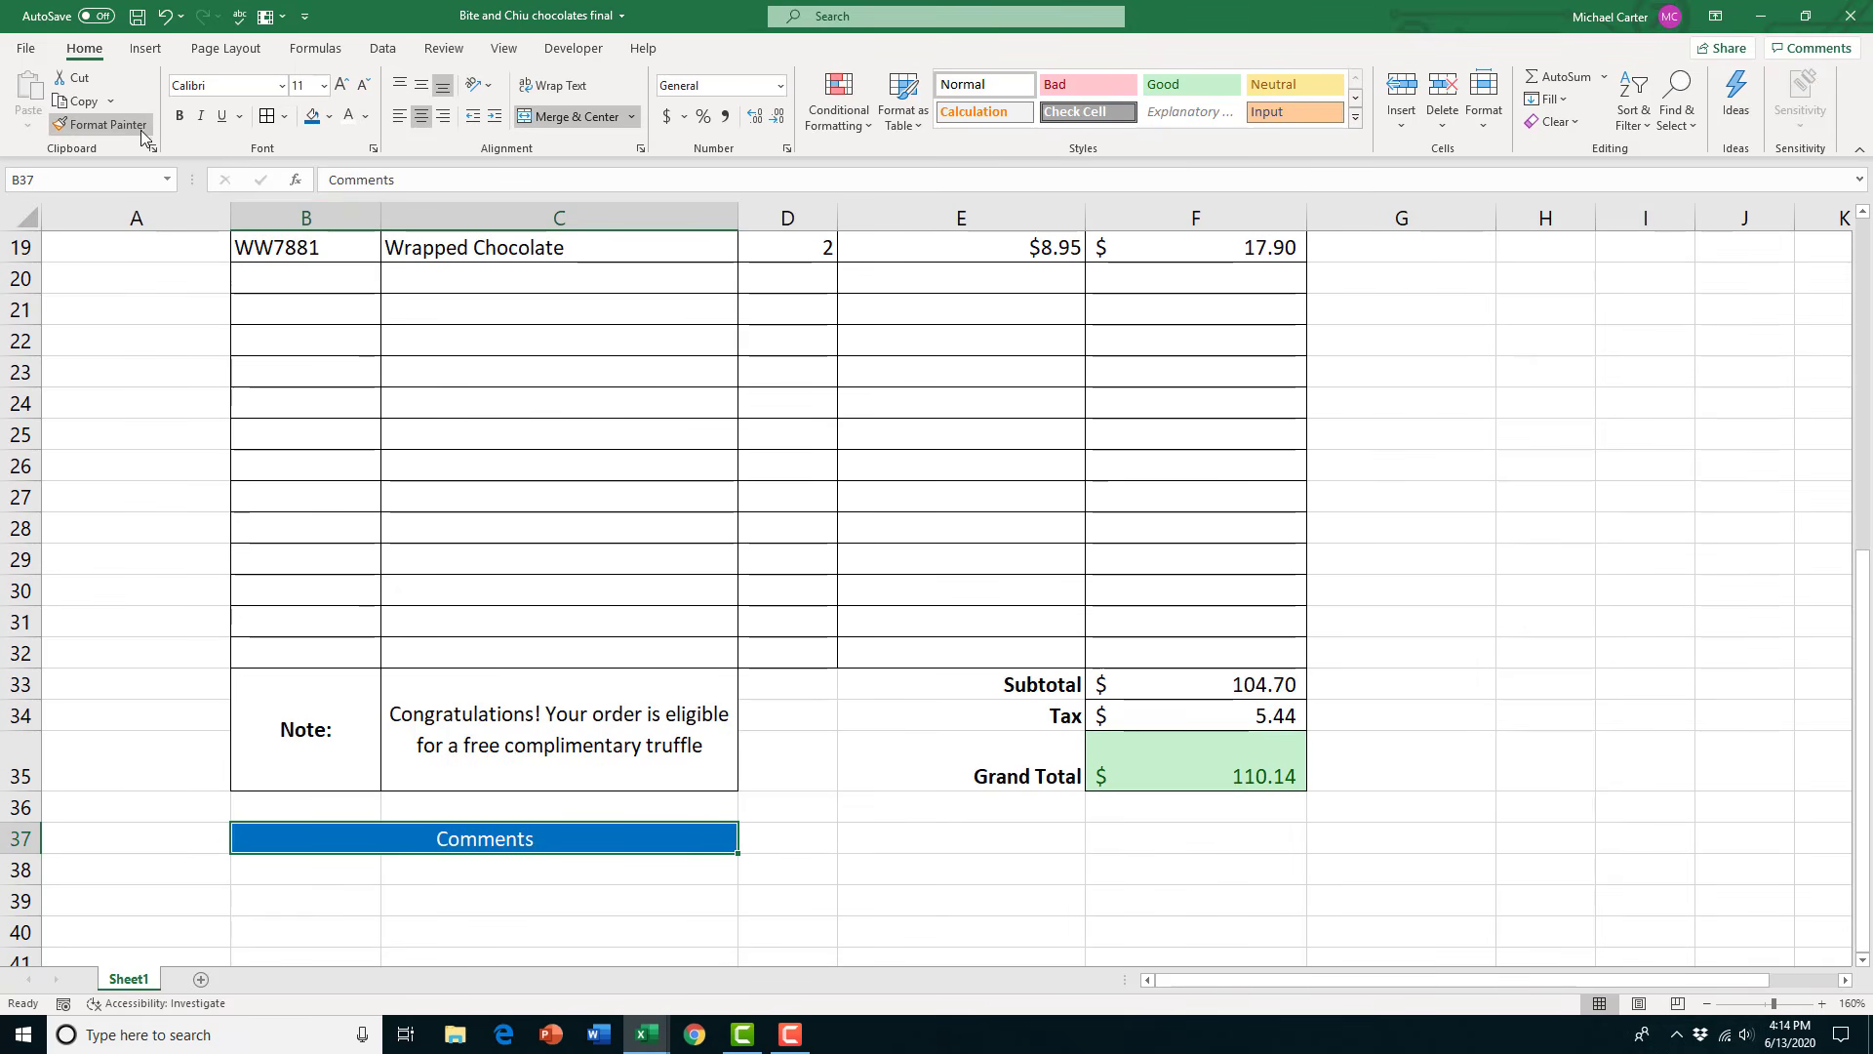
# Bold the Comments heading and merge cells B38:F44 beneath it into one comments box
pyautogui.click(180, 116)
pyautogui.scroll(-1, 354, 718)
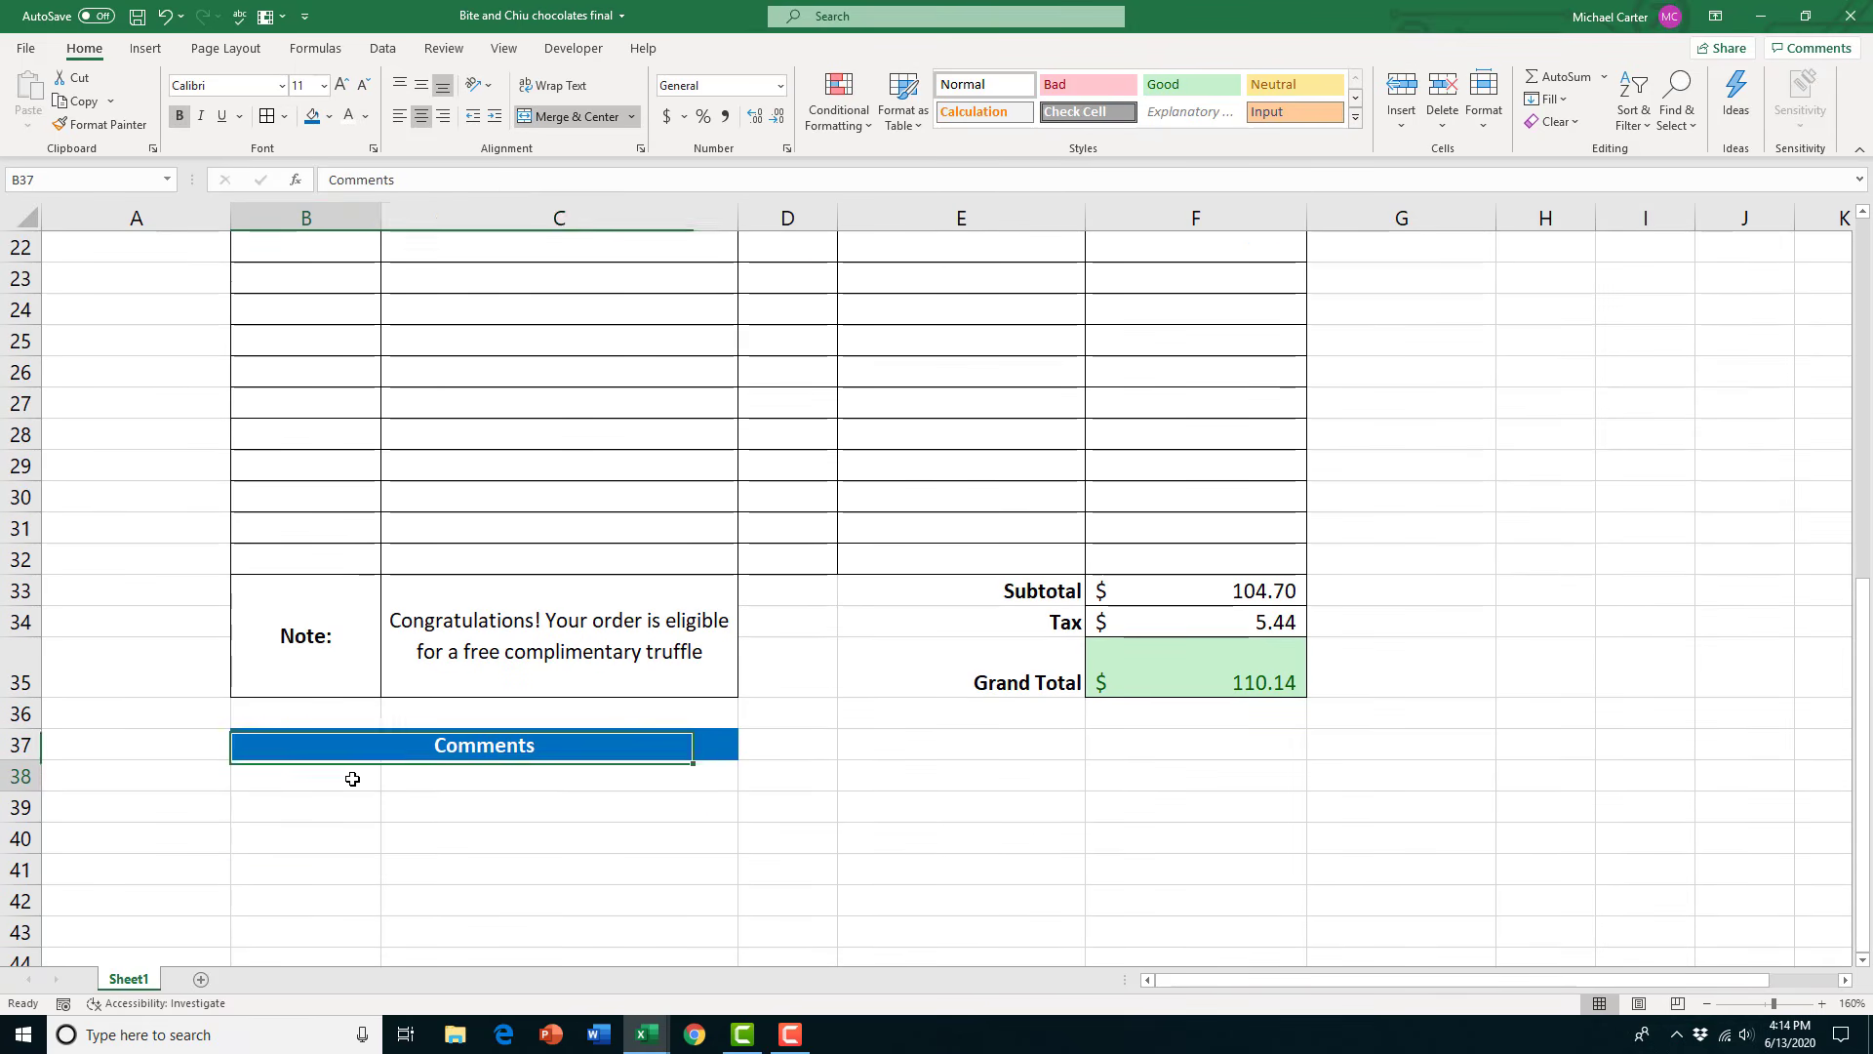
pyautogui.moveTo(352, 778); pyautogui.dragTo(1168, 952)
pyautogui.scroll(-1, 949, 810)
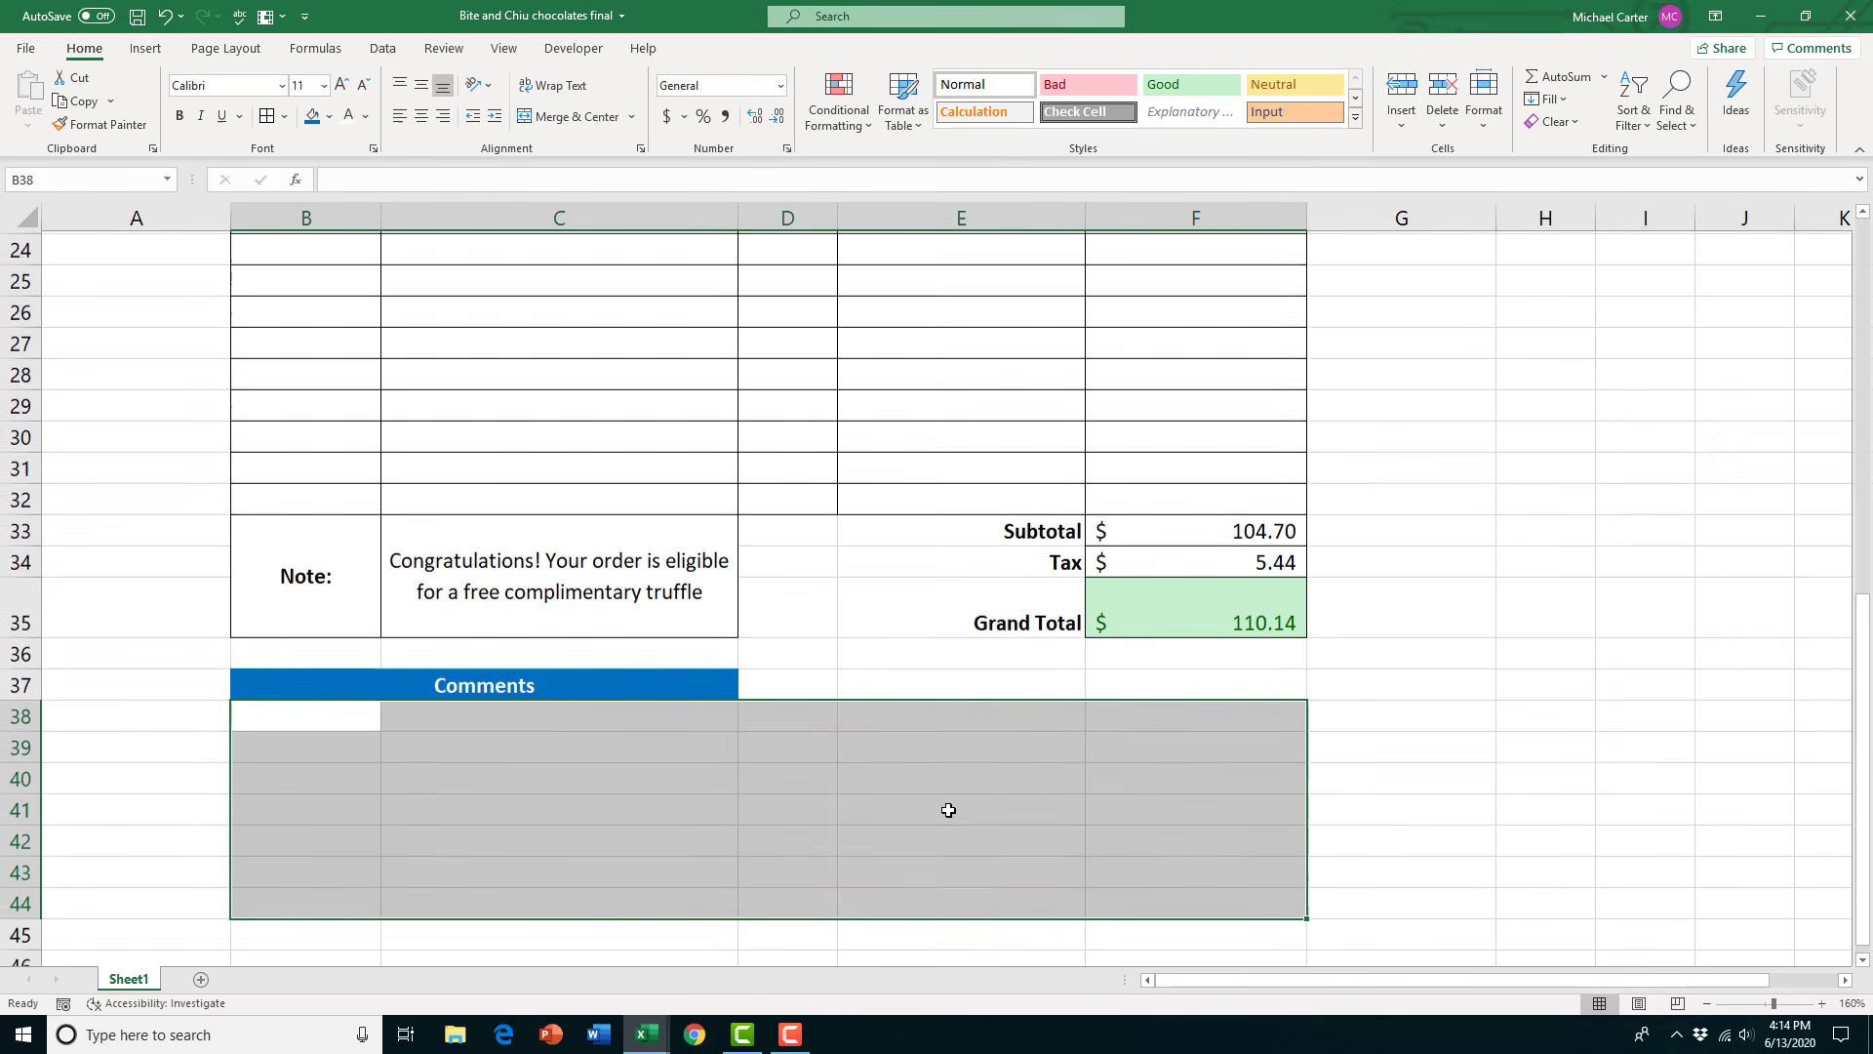
pyautogui.click(632, 117)
pyautogui.click(617, 201)
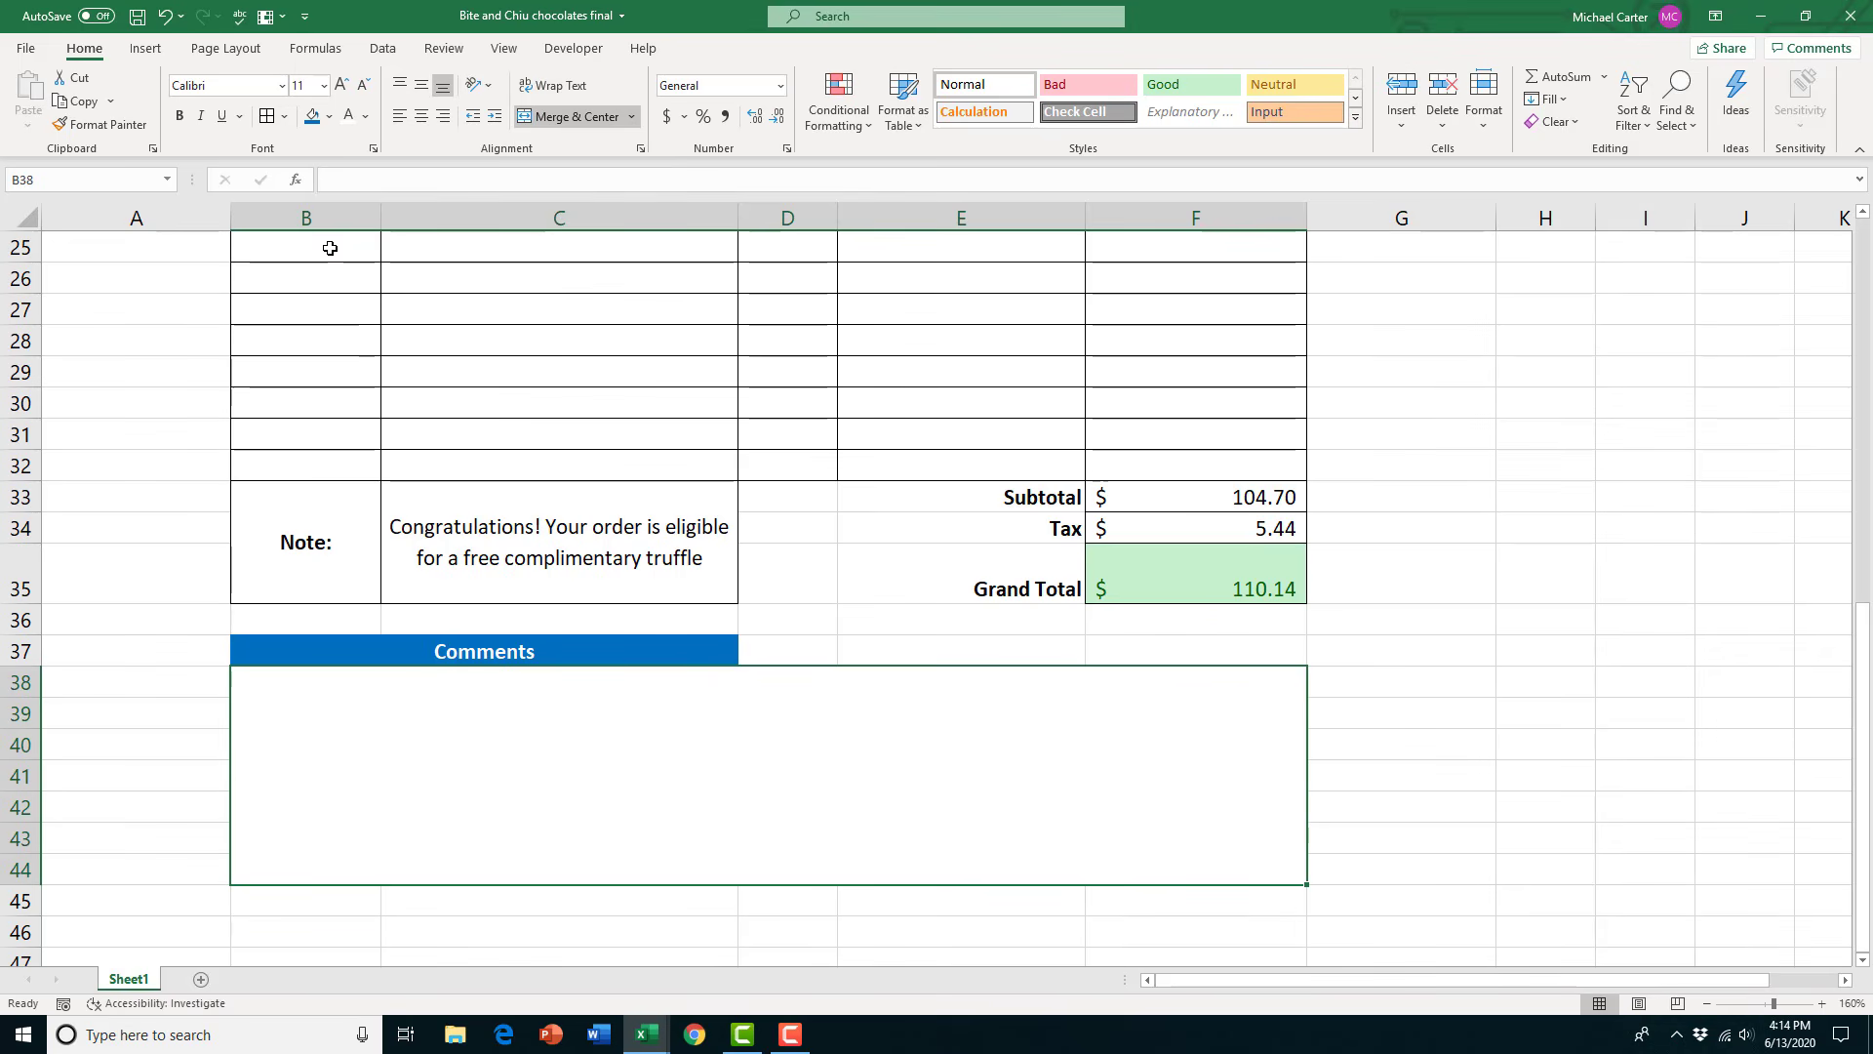
# Set the merged comments box to a black font color and a white fill
pyautogui.click(364, 117)
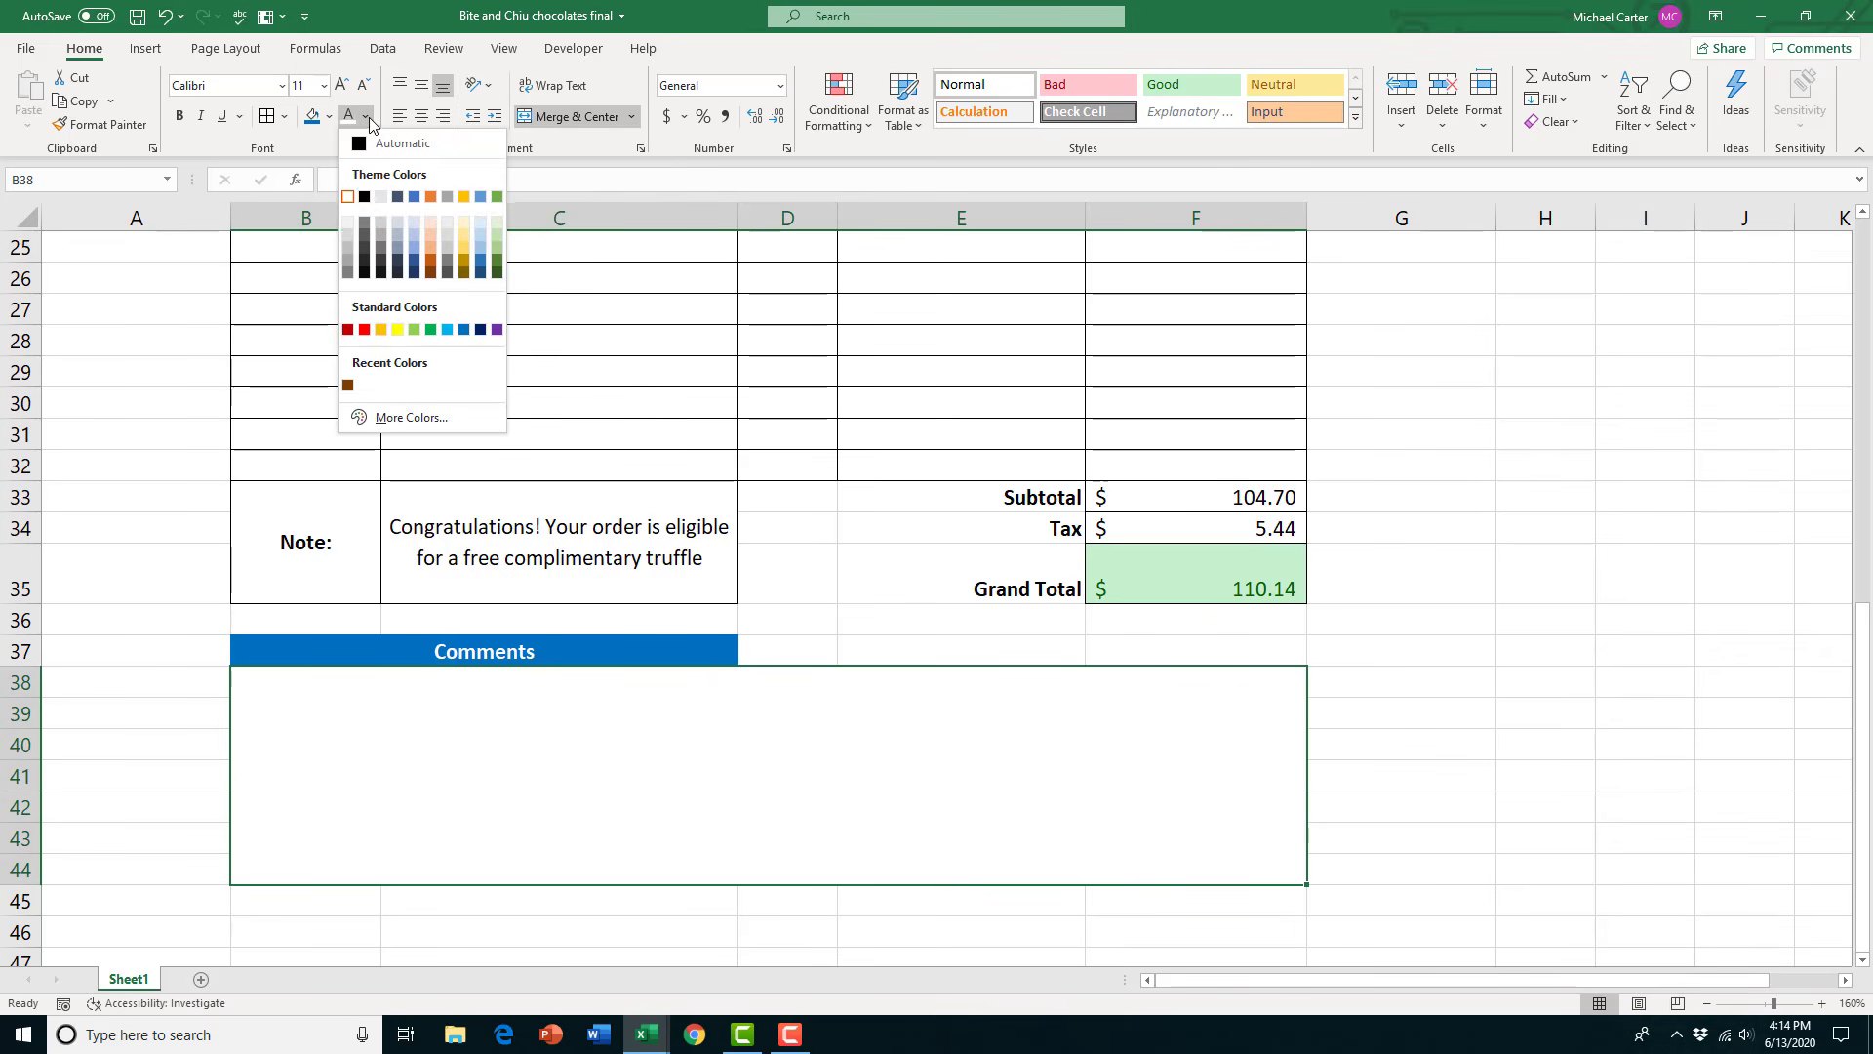
pyautogui.click(364, 200)
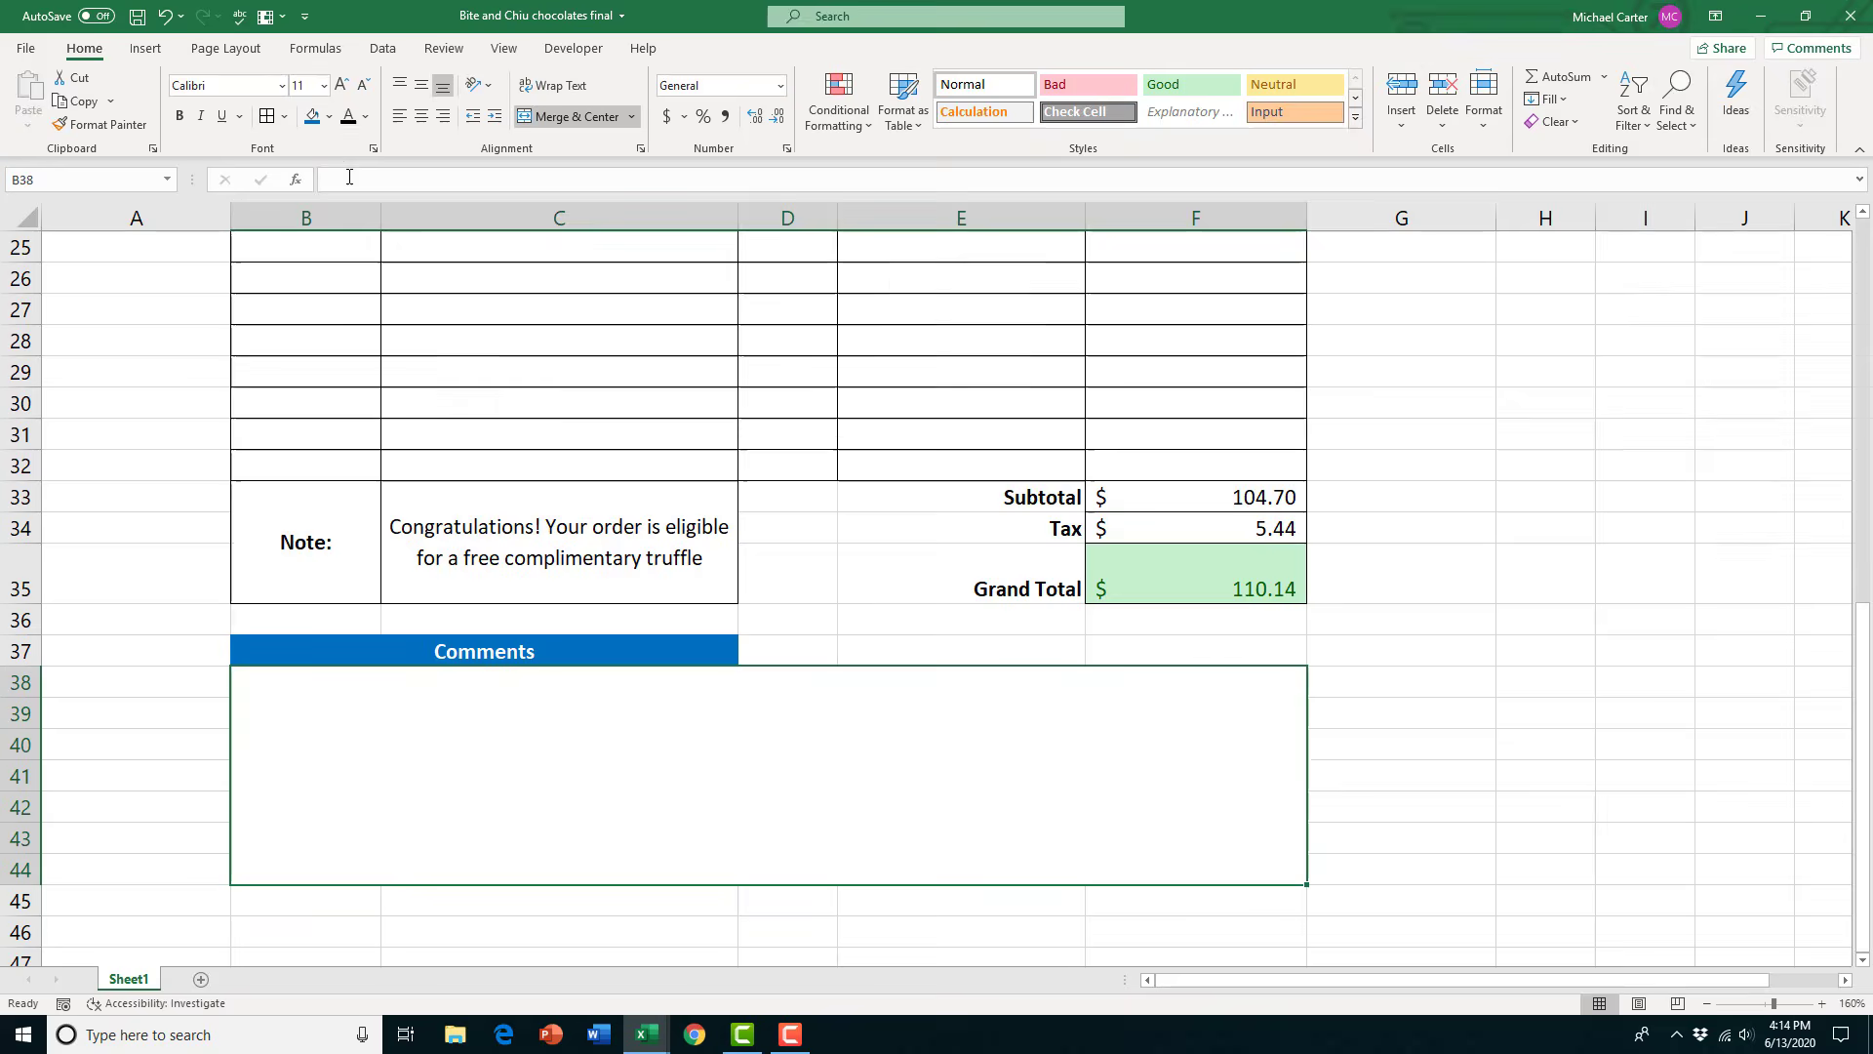
pyautogui.click(329, 116)
pyautogui.click(312, 168)
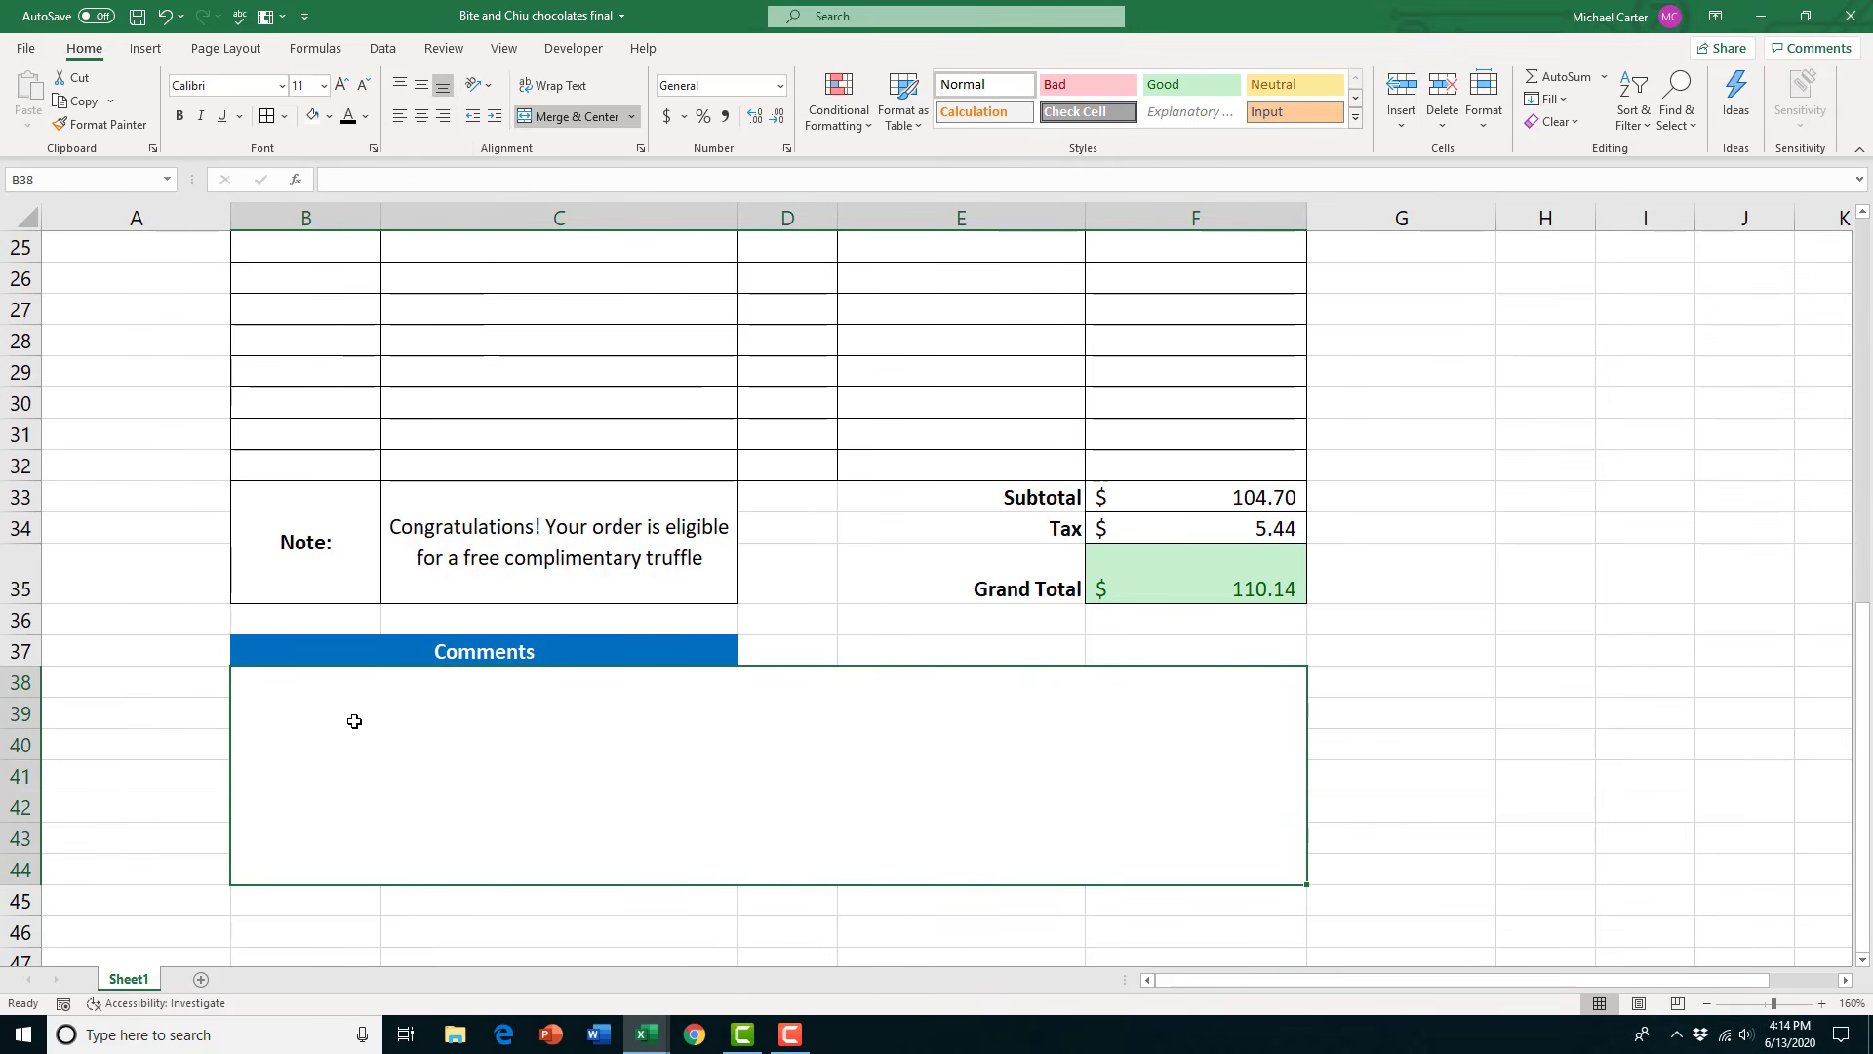
# Apply the 40% - Accent5 cell style to all unfilled form cells in columns A to G, leaving out the colored headings and comments box
pyautogui.scroll(10, 618, 459)
pyautogui.moveTo(722, 724); pyautogui.dragTo(781, 823)
pyautogui.moveTo(936, 819); pyautogui.dragTo(1385, 817)
pyautogui.keyDown('ctrl'); pyautogui.click(1298, 766); pyautogui.keyUp('ctrl')
pyautogui.scroll(-4, 273, 819)
pyautogui.moveTo(141, 342); pyautogui.dragTo(117, 904)
pyautogui.moveTo(293, 716); pyautogui.dragTo(1210, 718)
pyautogui.scroll(2, 1383, 757)
pyautogui.scroll(-2, 791, 651)
pyautogui.scroll(-1, 791, 651)
pyautogui.moveTo(786, 750); pyautogui.dragTo(1200, 746)
pyautogui.scroll(3, 661, 723)
pyautogui.moveTo(317, 457); pyautogui.dragTo(1120, 716)
pyautogui.moveTo(944, 744); pyautogui.dragTo(962, 829)
pyautogui.moveTo(1185, 746); pyautogui.dragTo(1185, 779)
pyautogui.moveTo(289, 753); pyautogui.dragTo(758, 782)
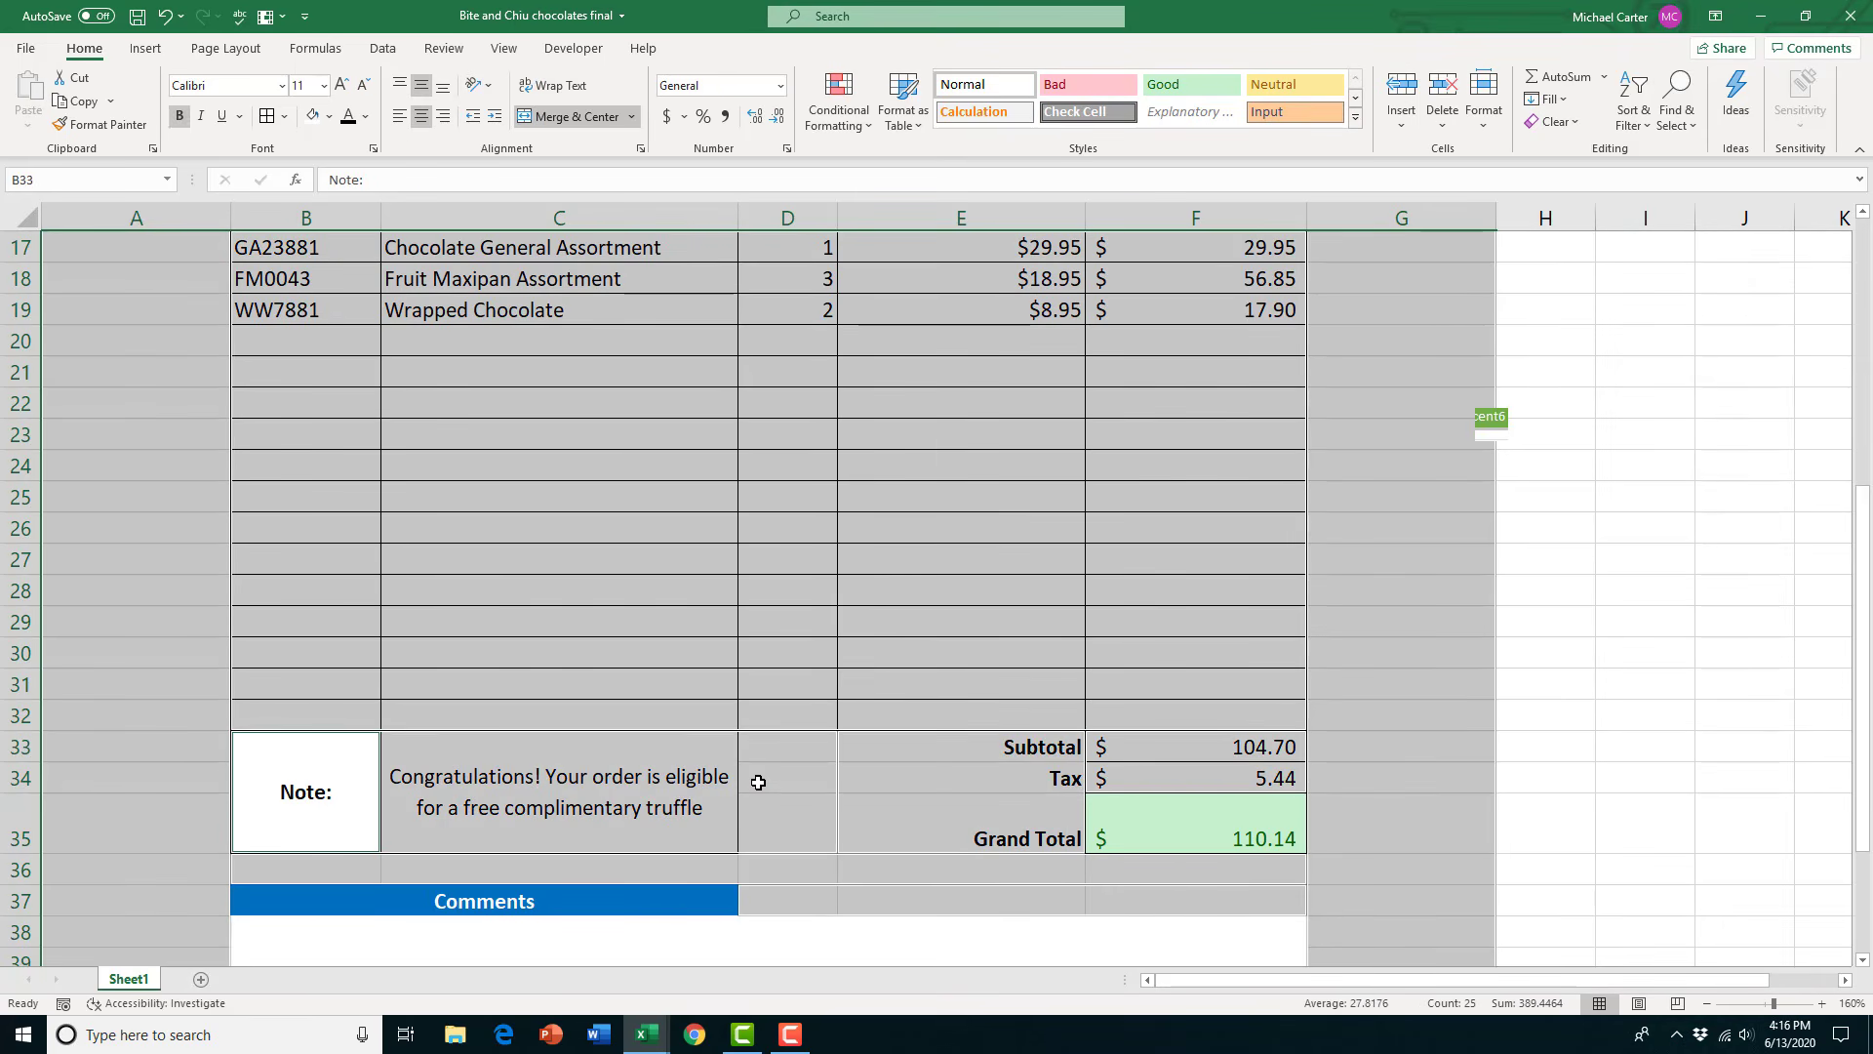
pyautogui.scroll(5, 442, 805)
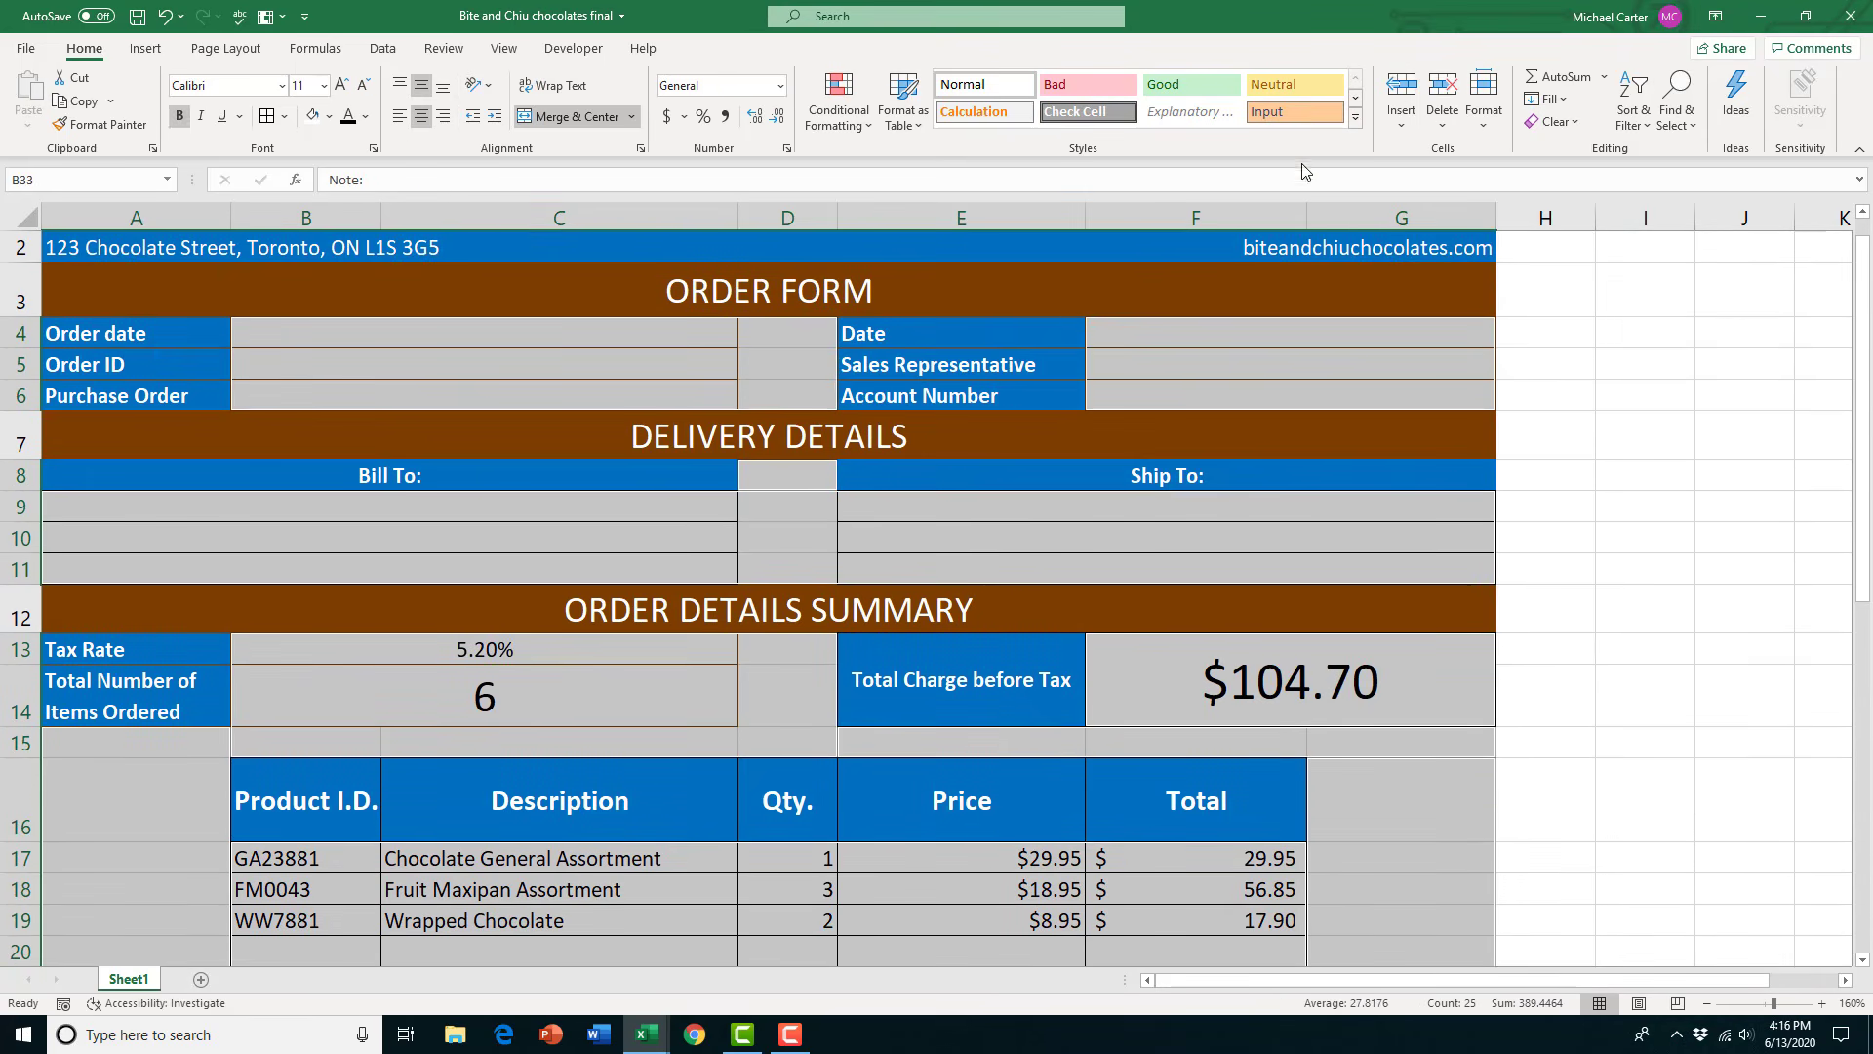
pyautogui.click(1355, 117)
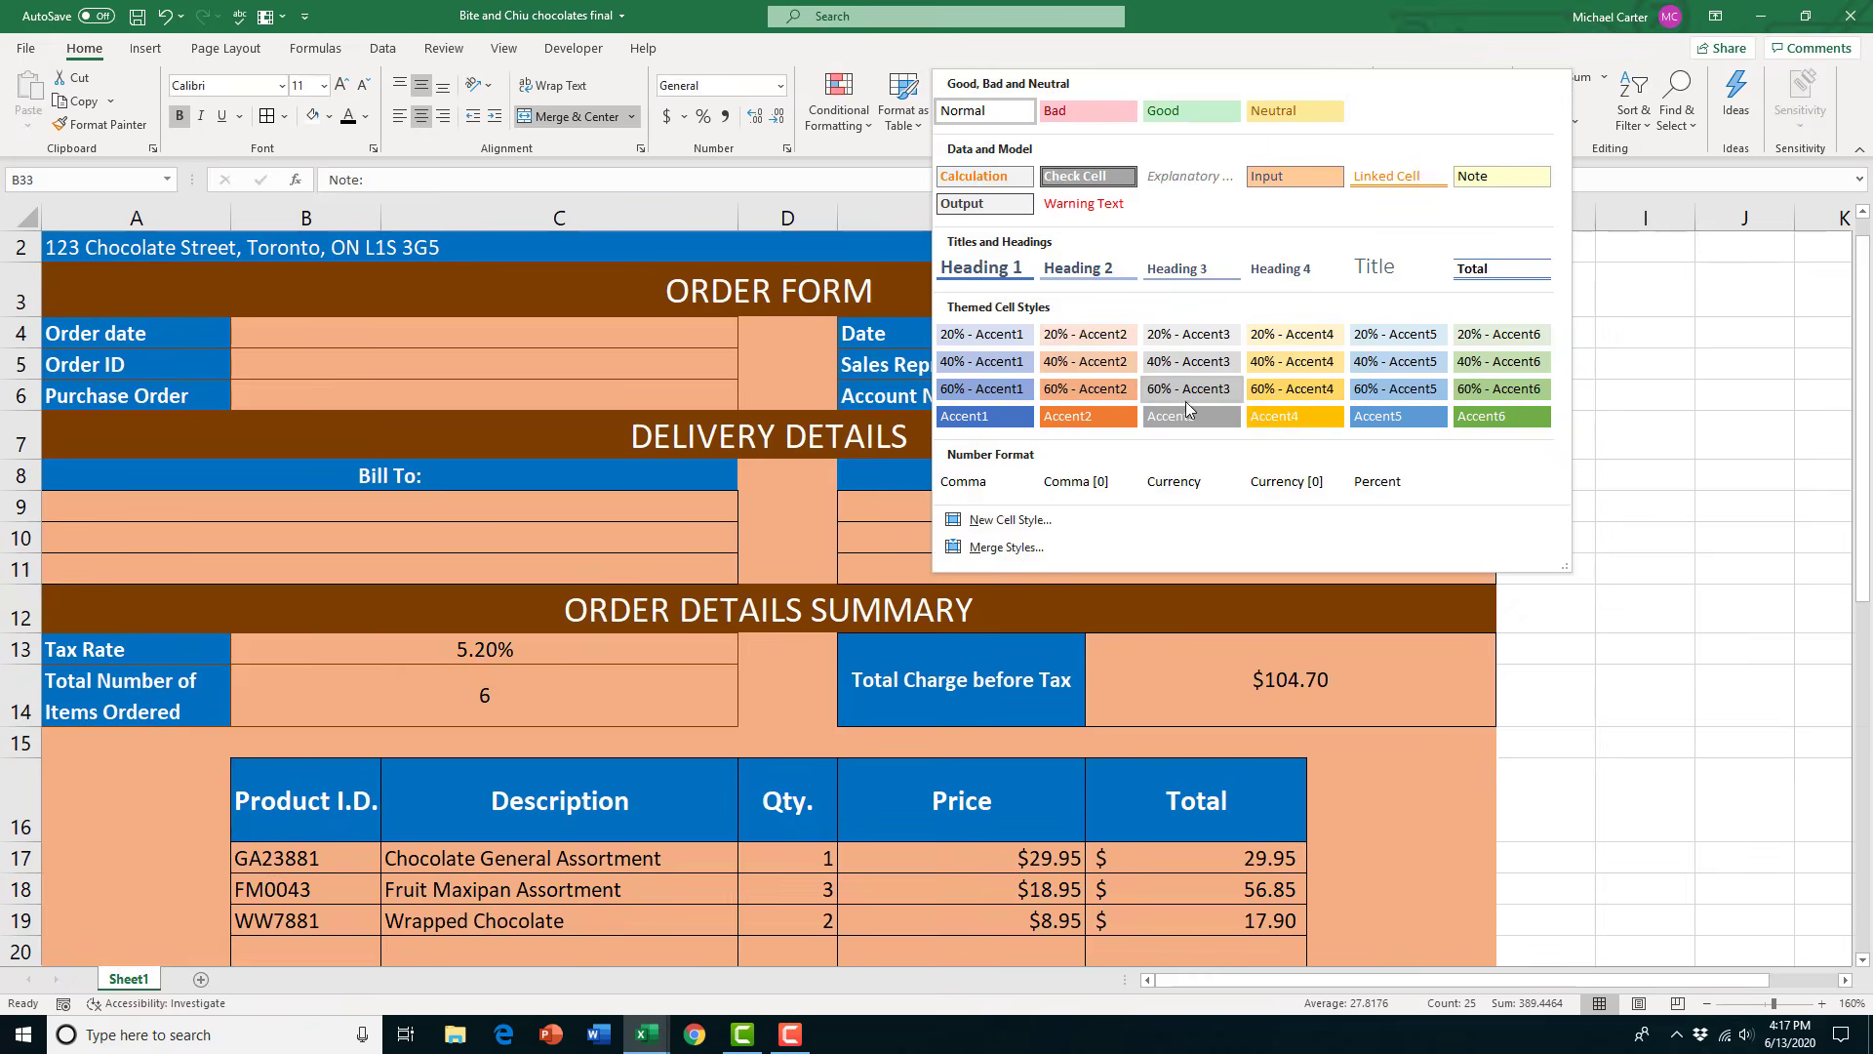
pyautogui.click(1379, 369)
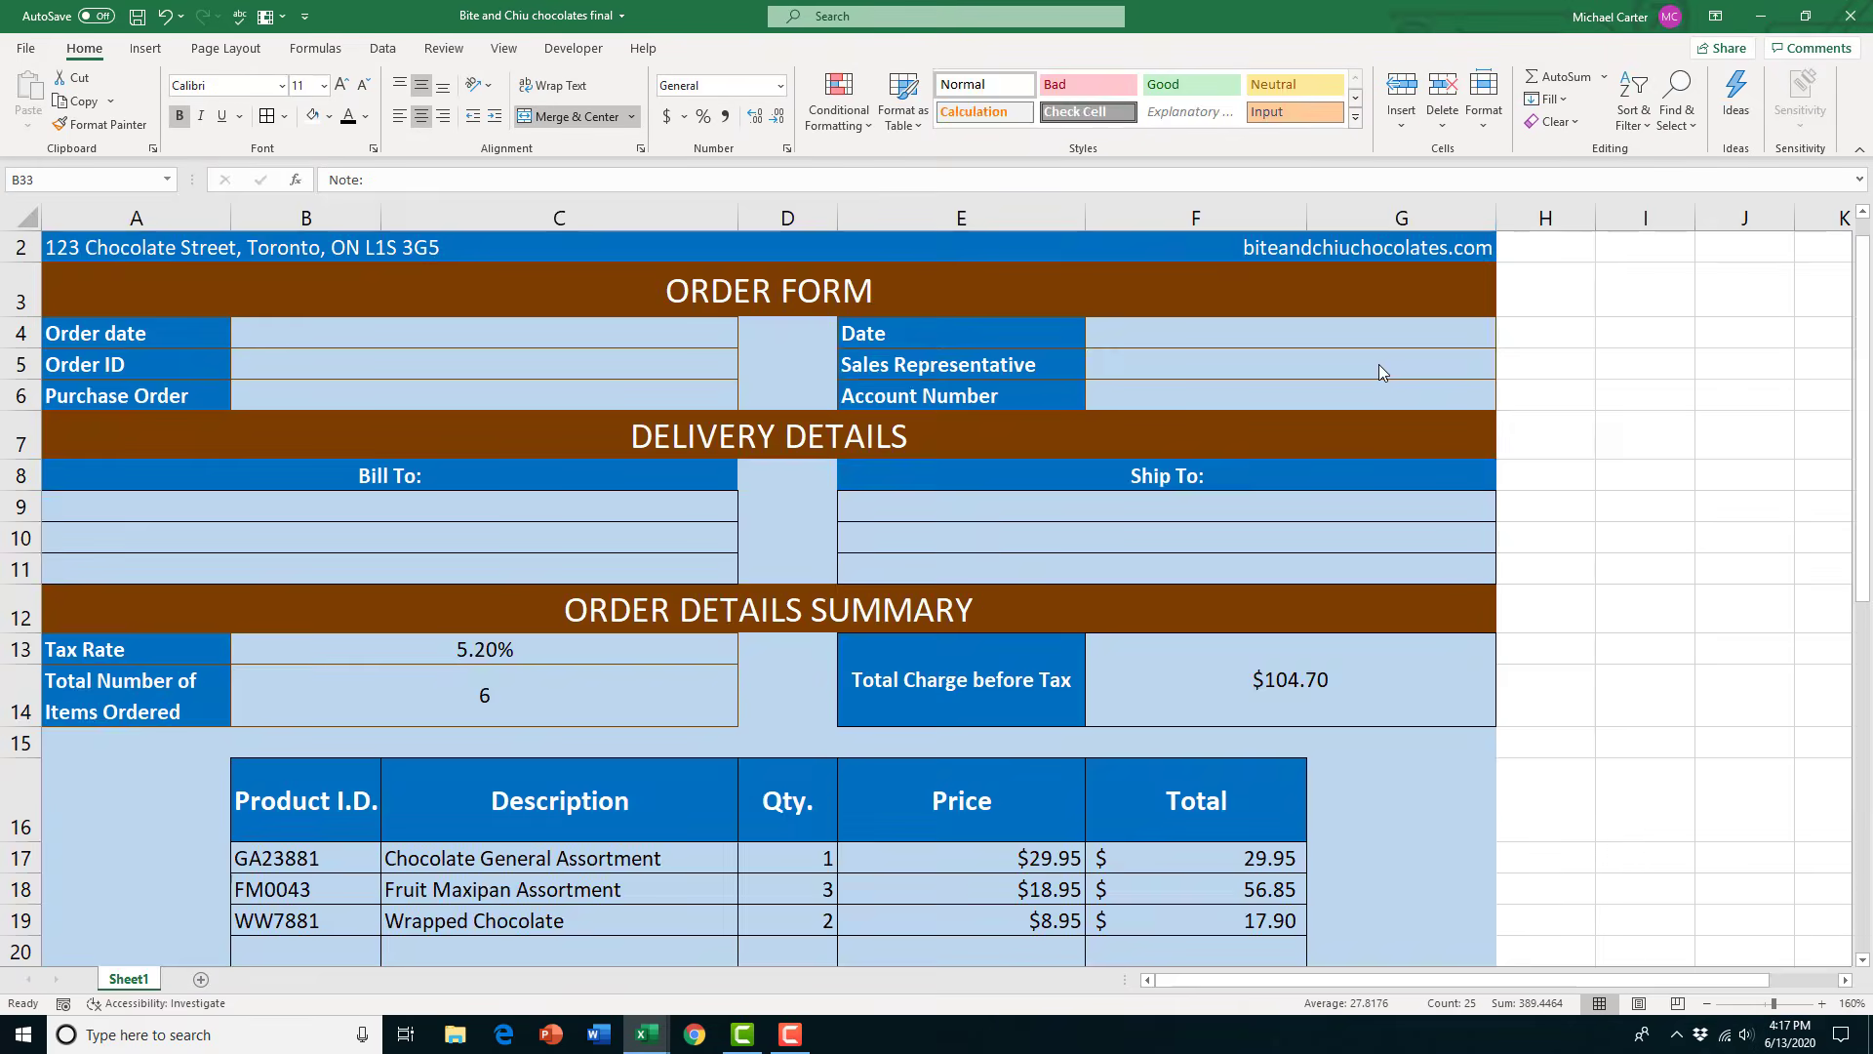
pyautogui.scroll(-7, 870, 531)
pyautogui.click(49, 638)
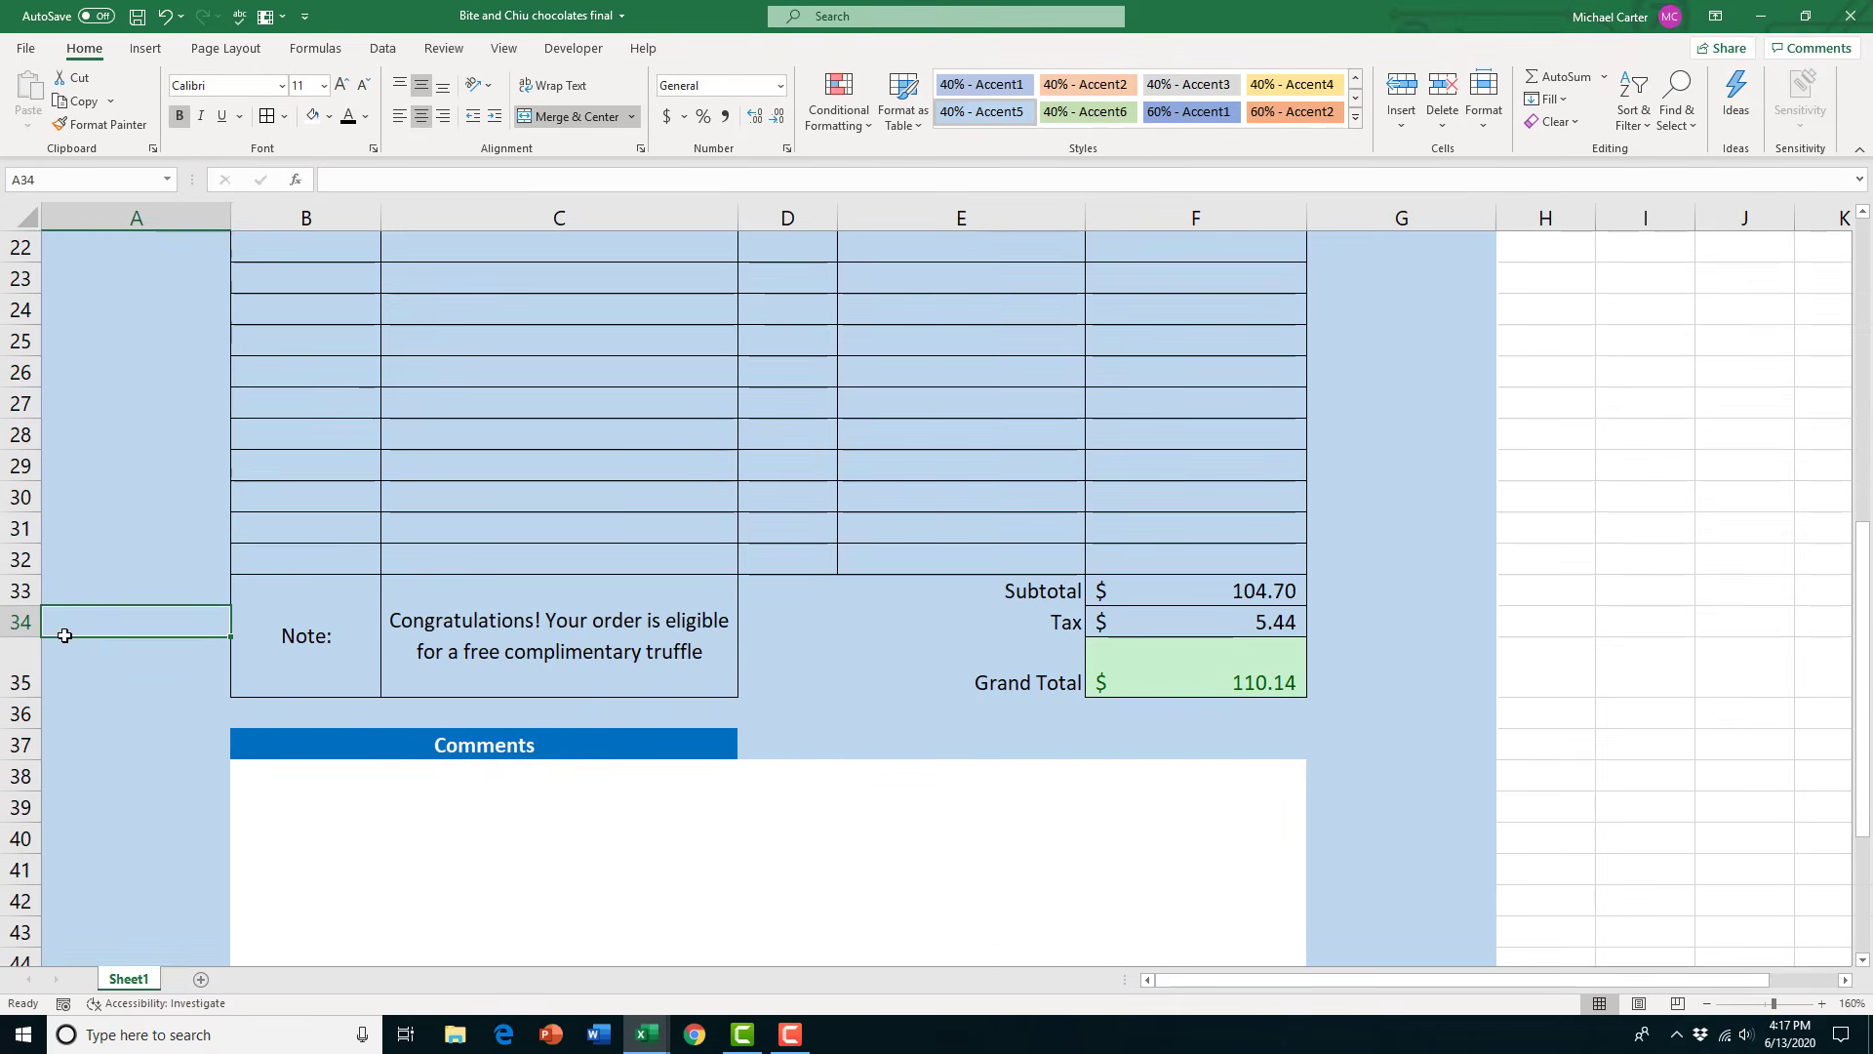
pyautogui.scroll(-2, 154, 690)
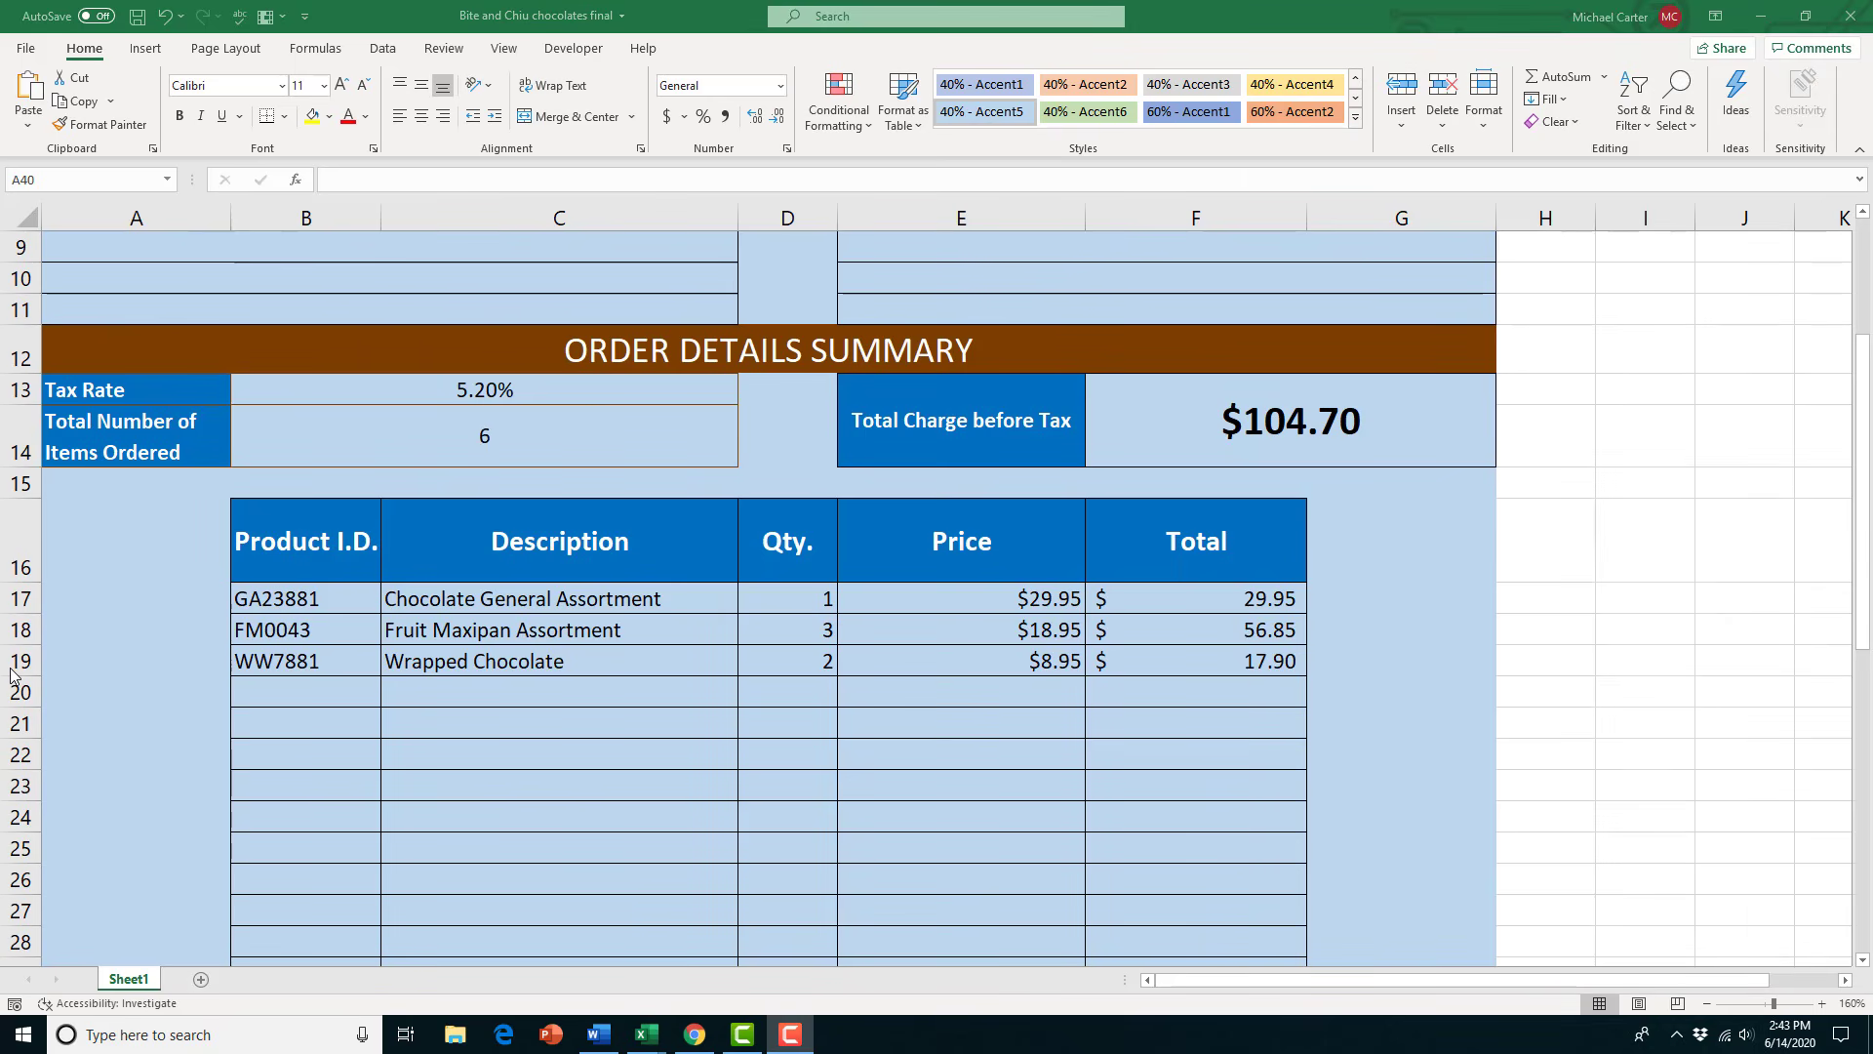
pyautogui.click(160, 55)
pyautogui.click(161, 55)
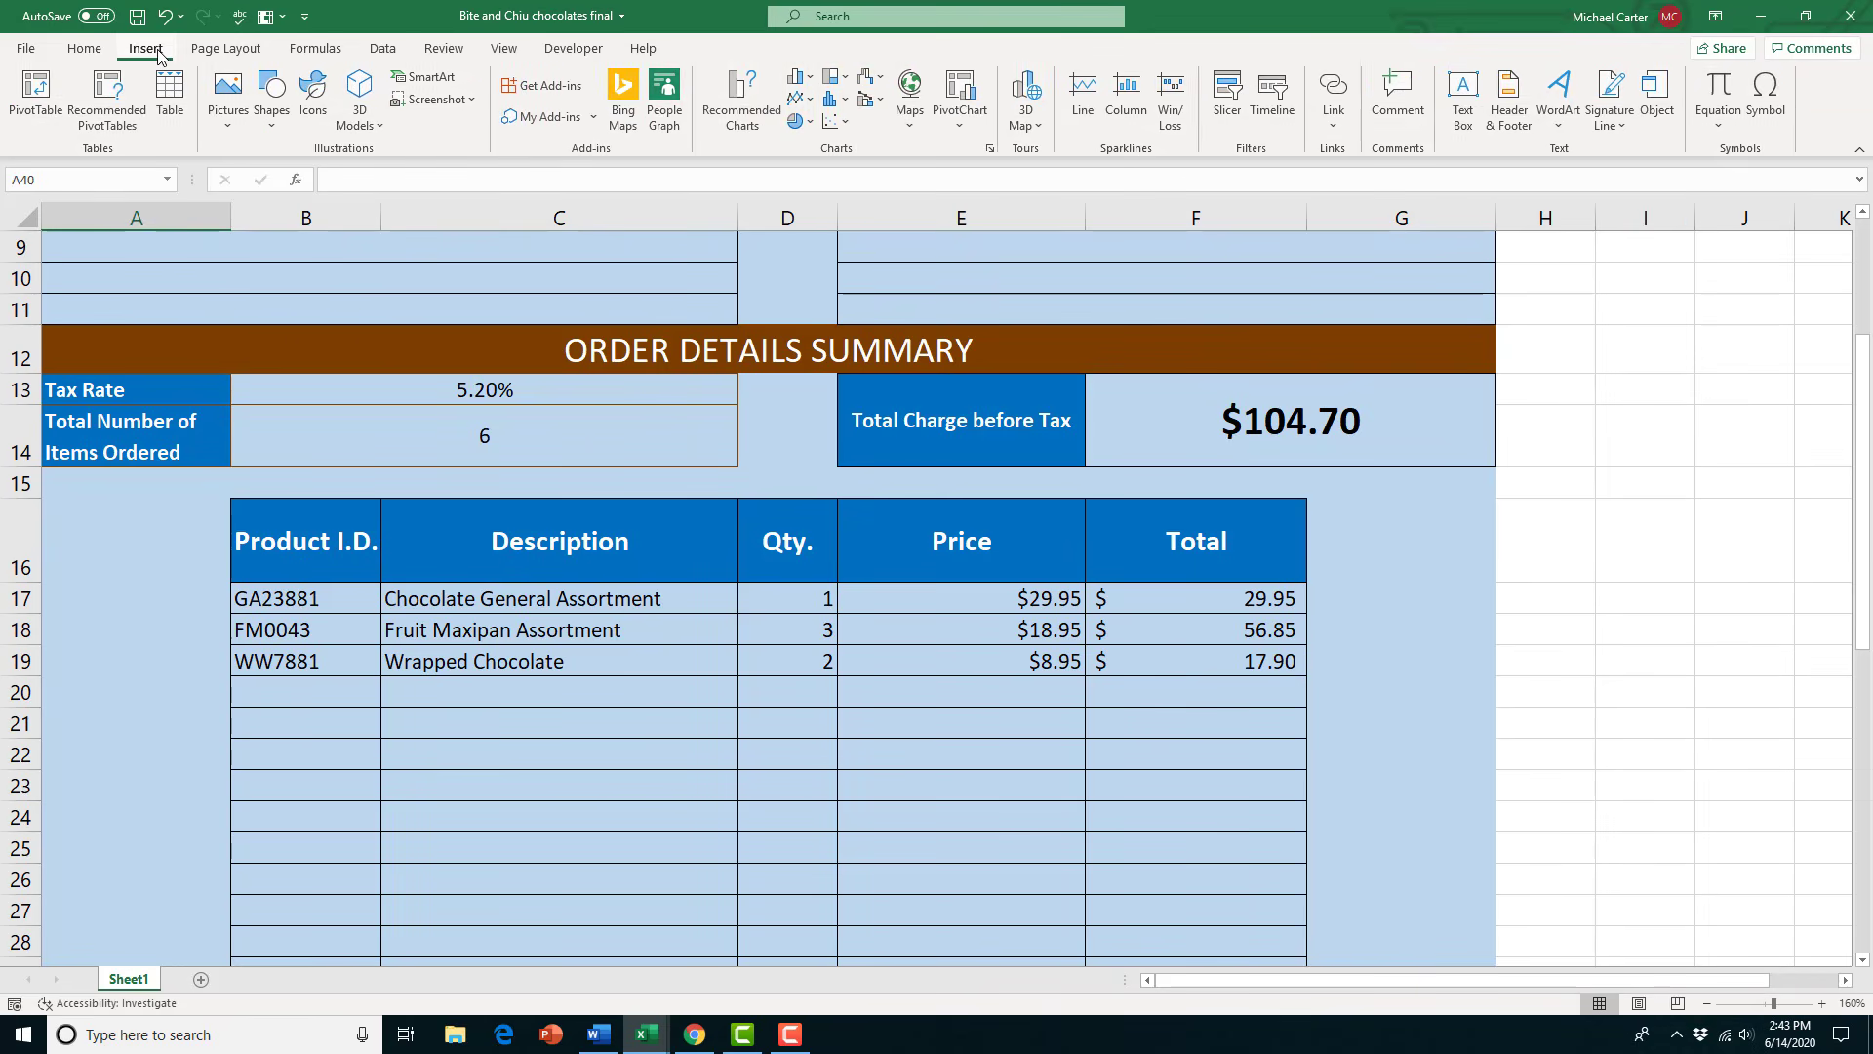
pyautogui.click(231, 127)
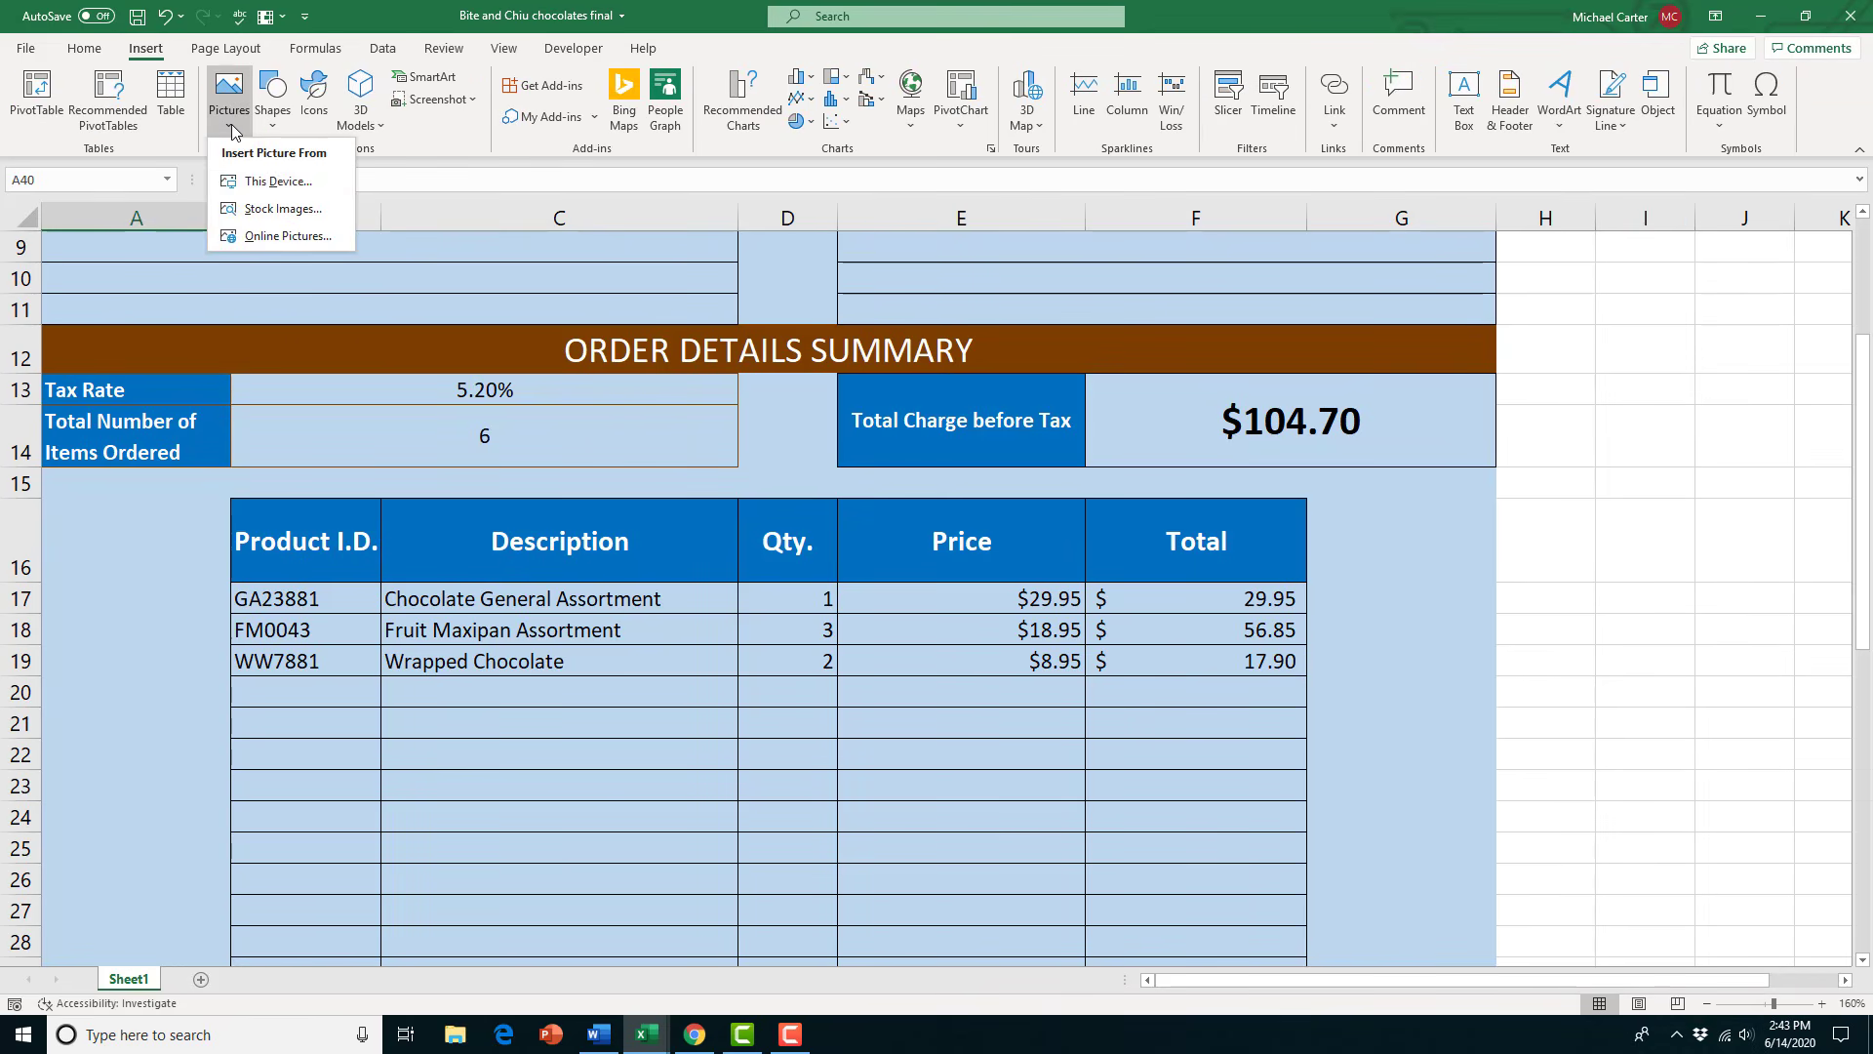
pyautogui.click(267, 242)
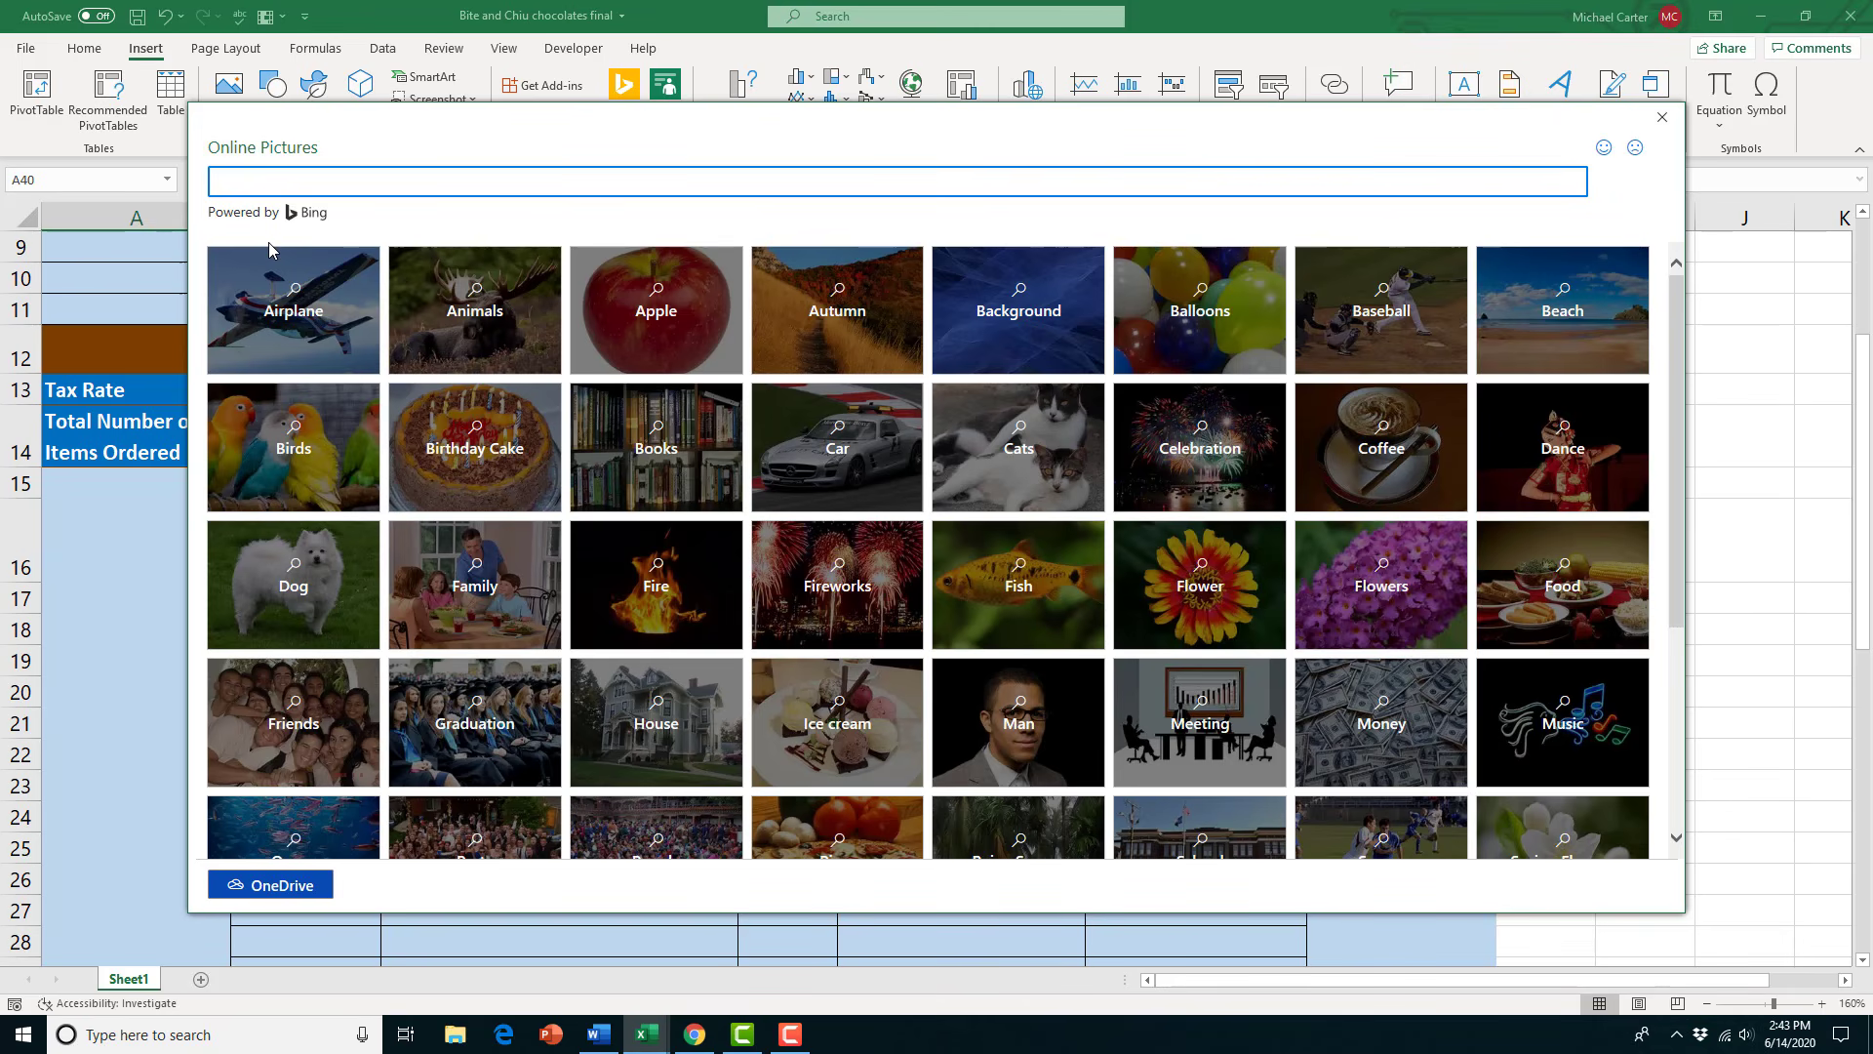
pyautogui.write('chocolate')
pyautogui.press('Return')
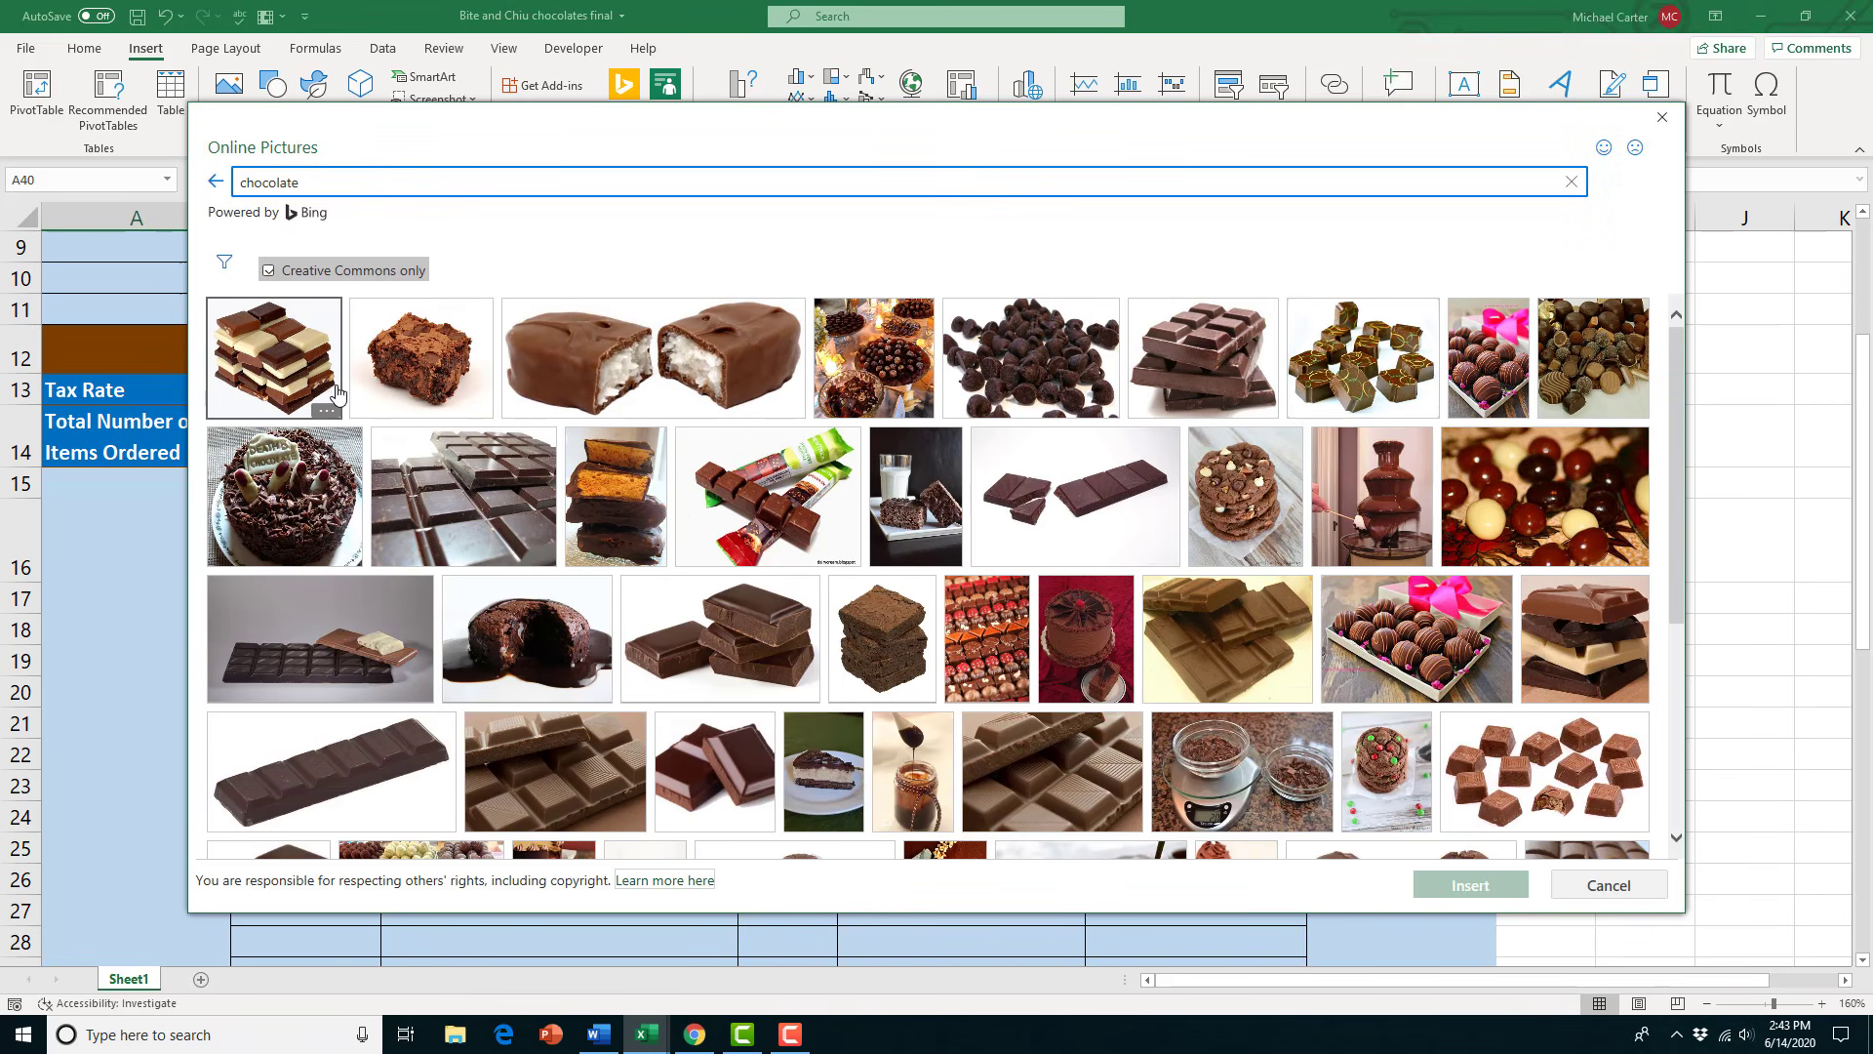
pyautogui.click(1123, 536)
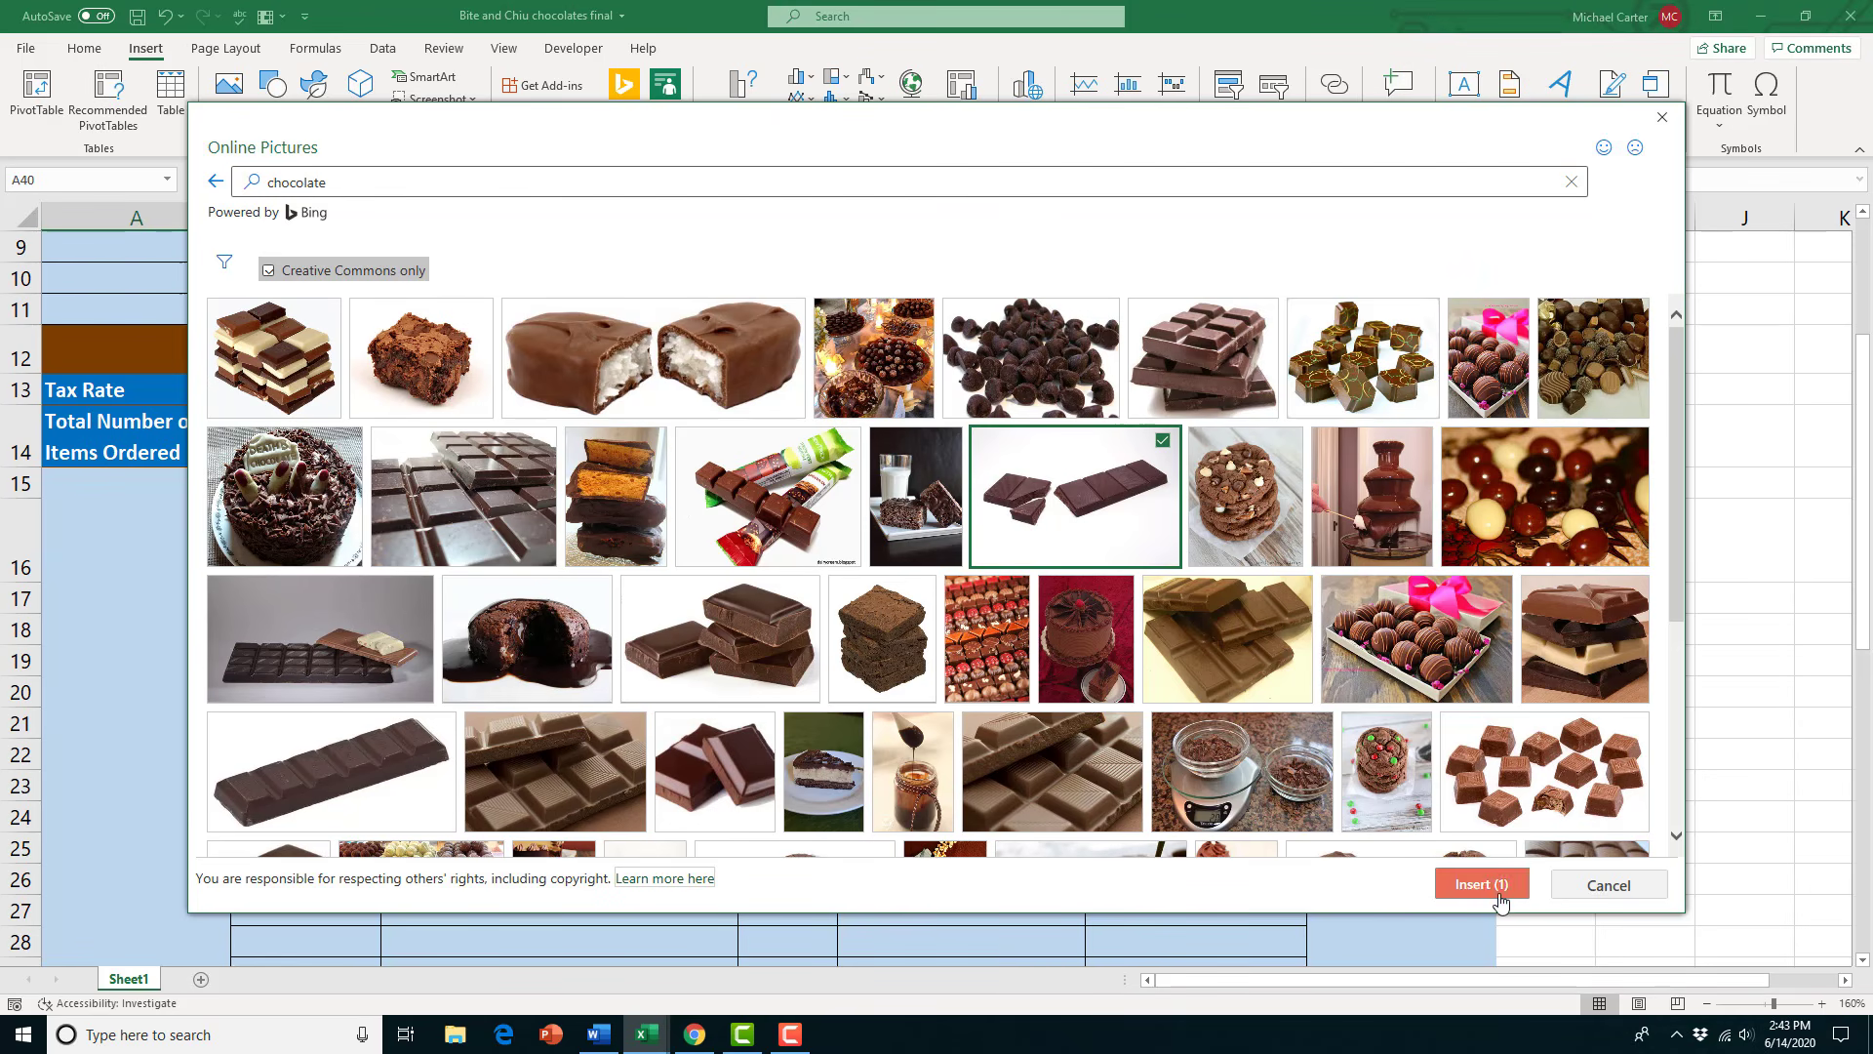
pyautogui.click(1562, 903)
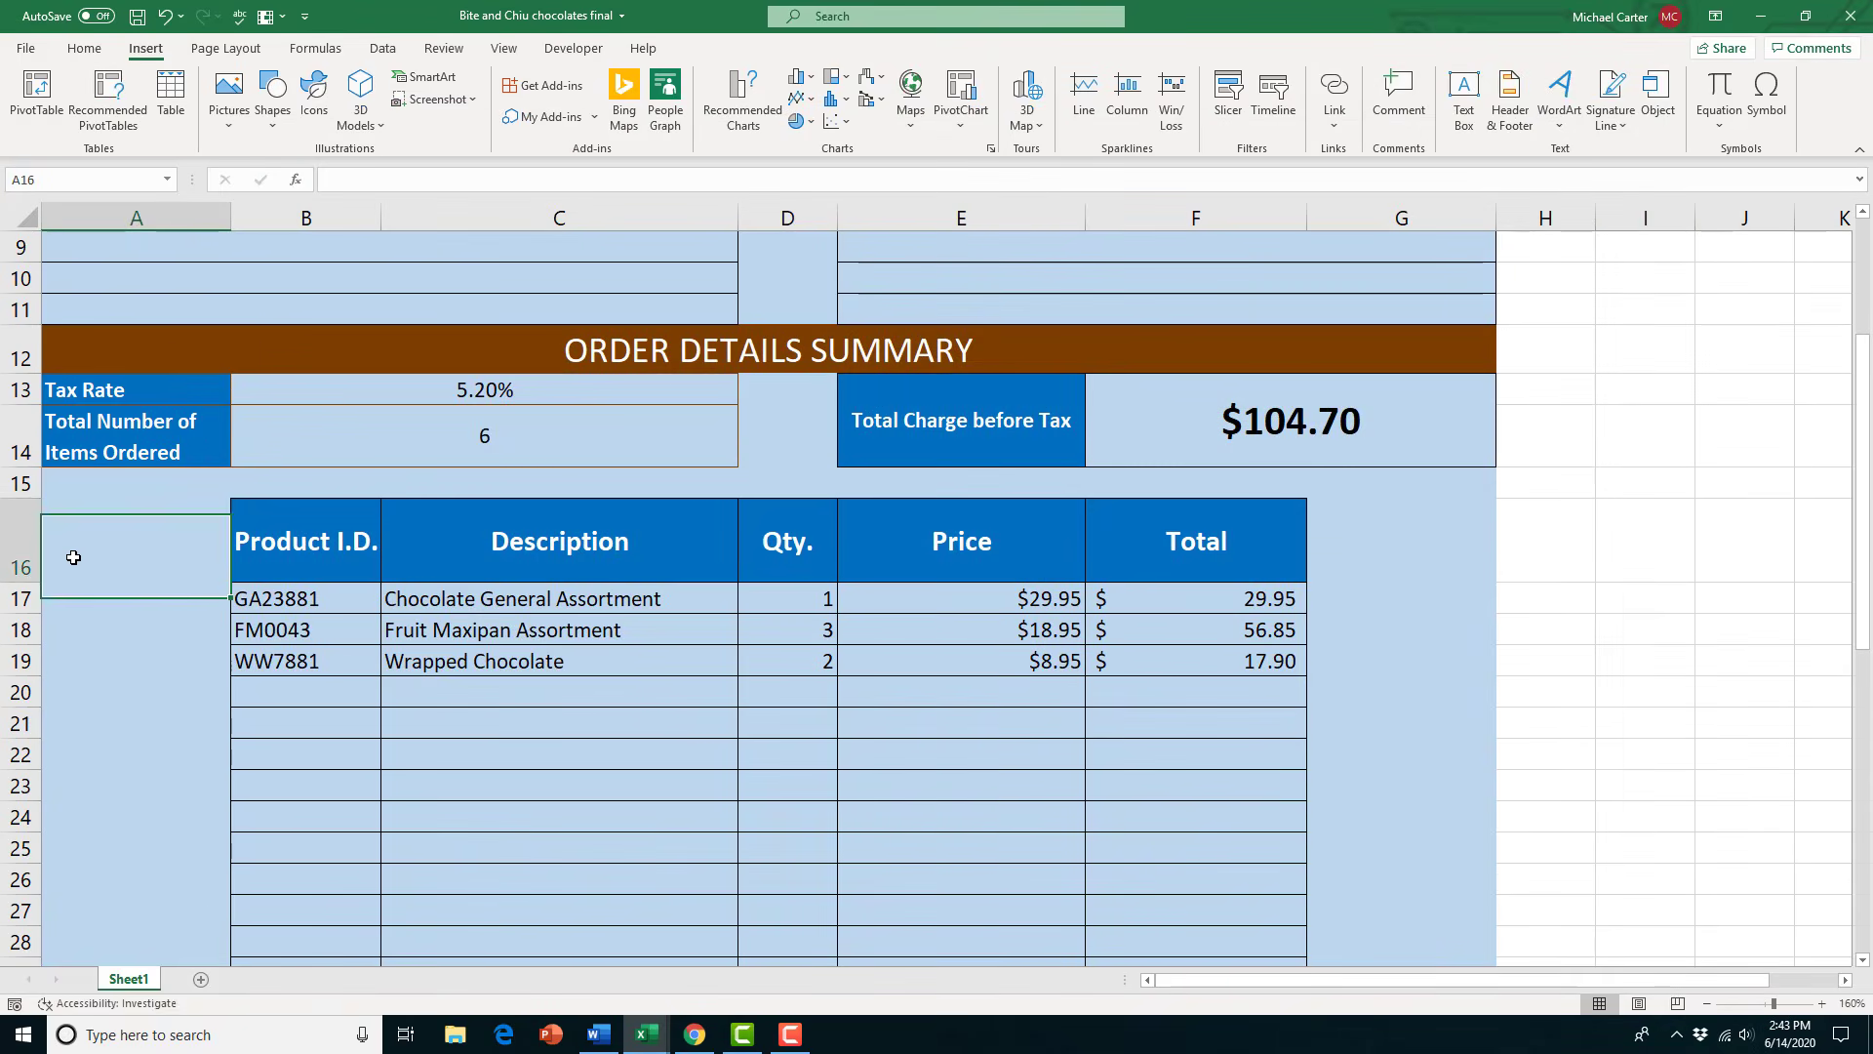
# Paste the chocolate drop picture at A16 and place a copy of it at G16
pyautogui.hotkey('ctrl', 'v')
pyautogui.scroll(-2, 71, 553)
pyautogui.rightClick(171, 482)
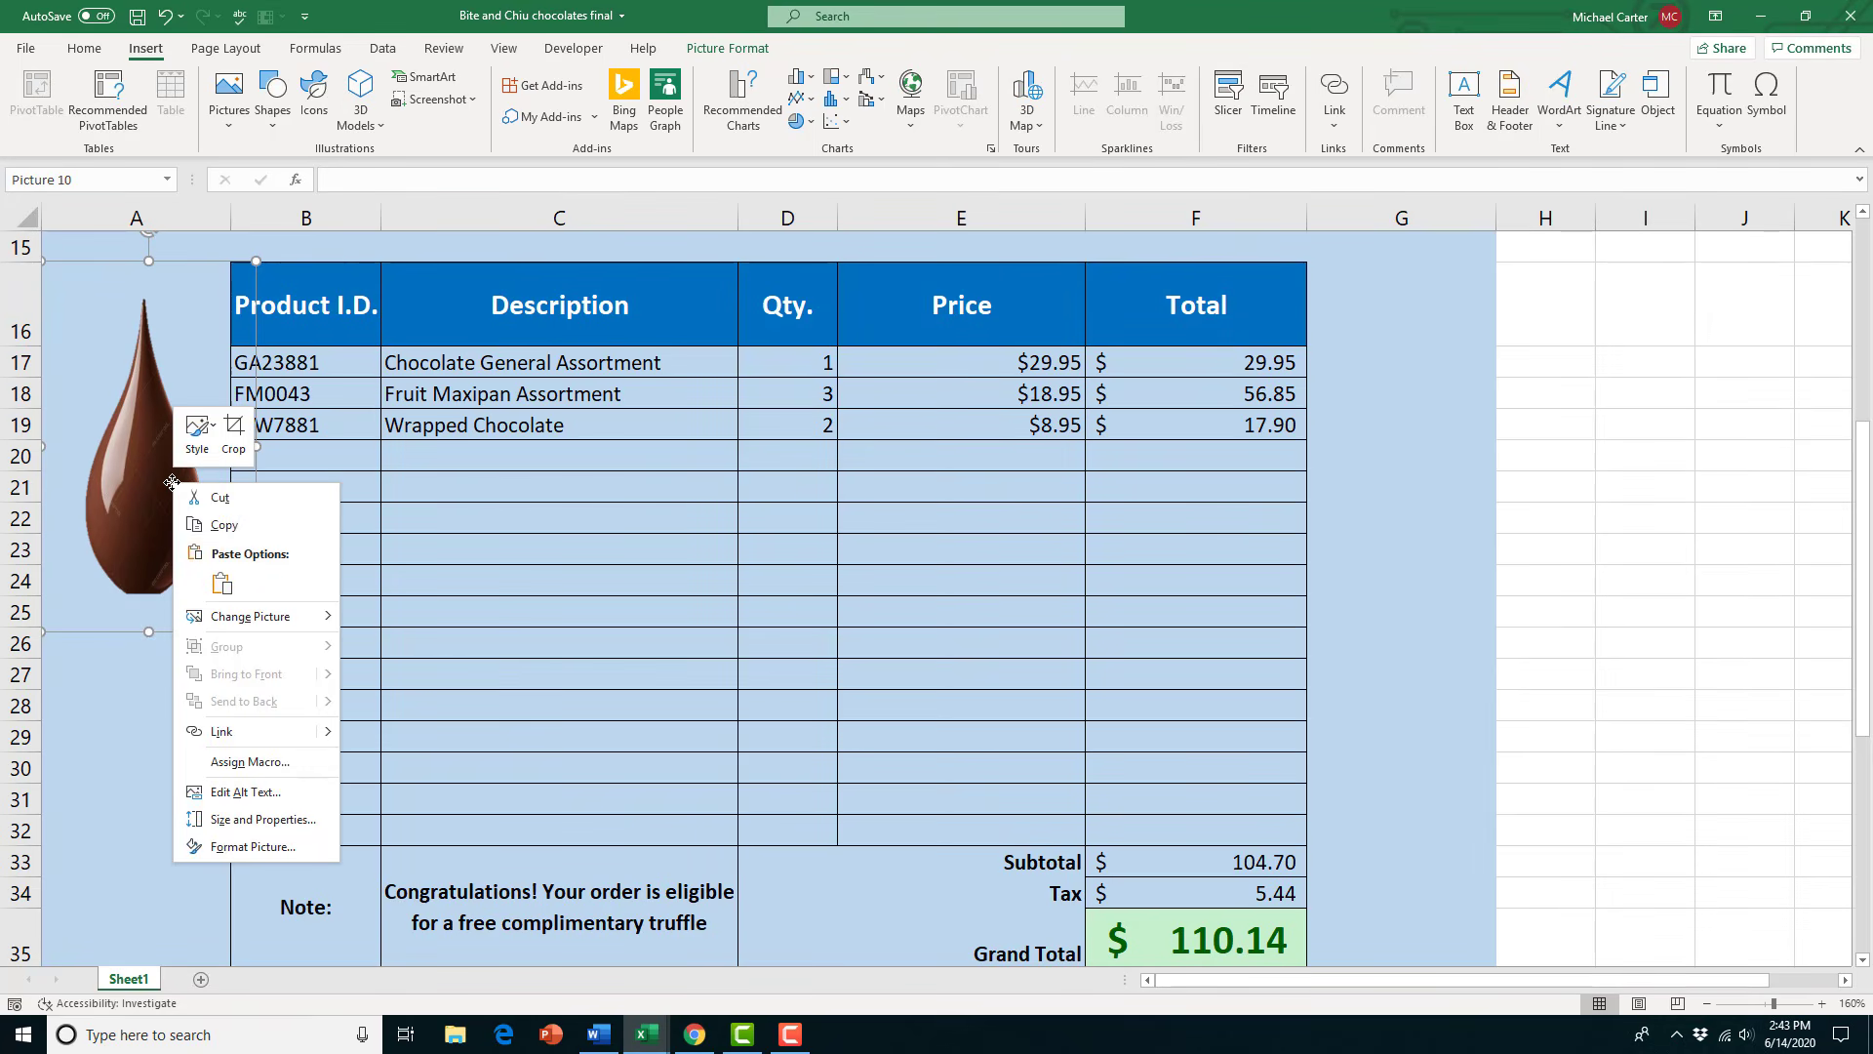
pyautogui.click(200, 523)
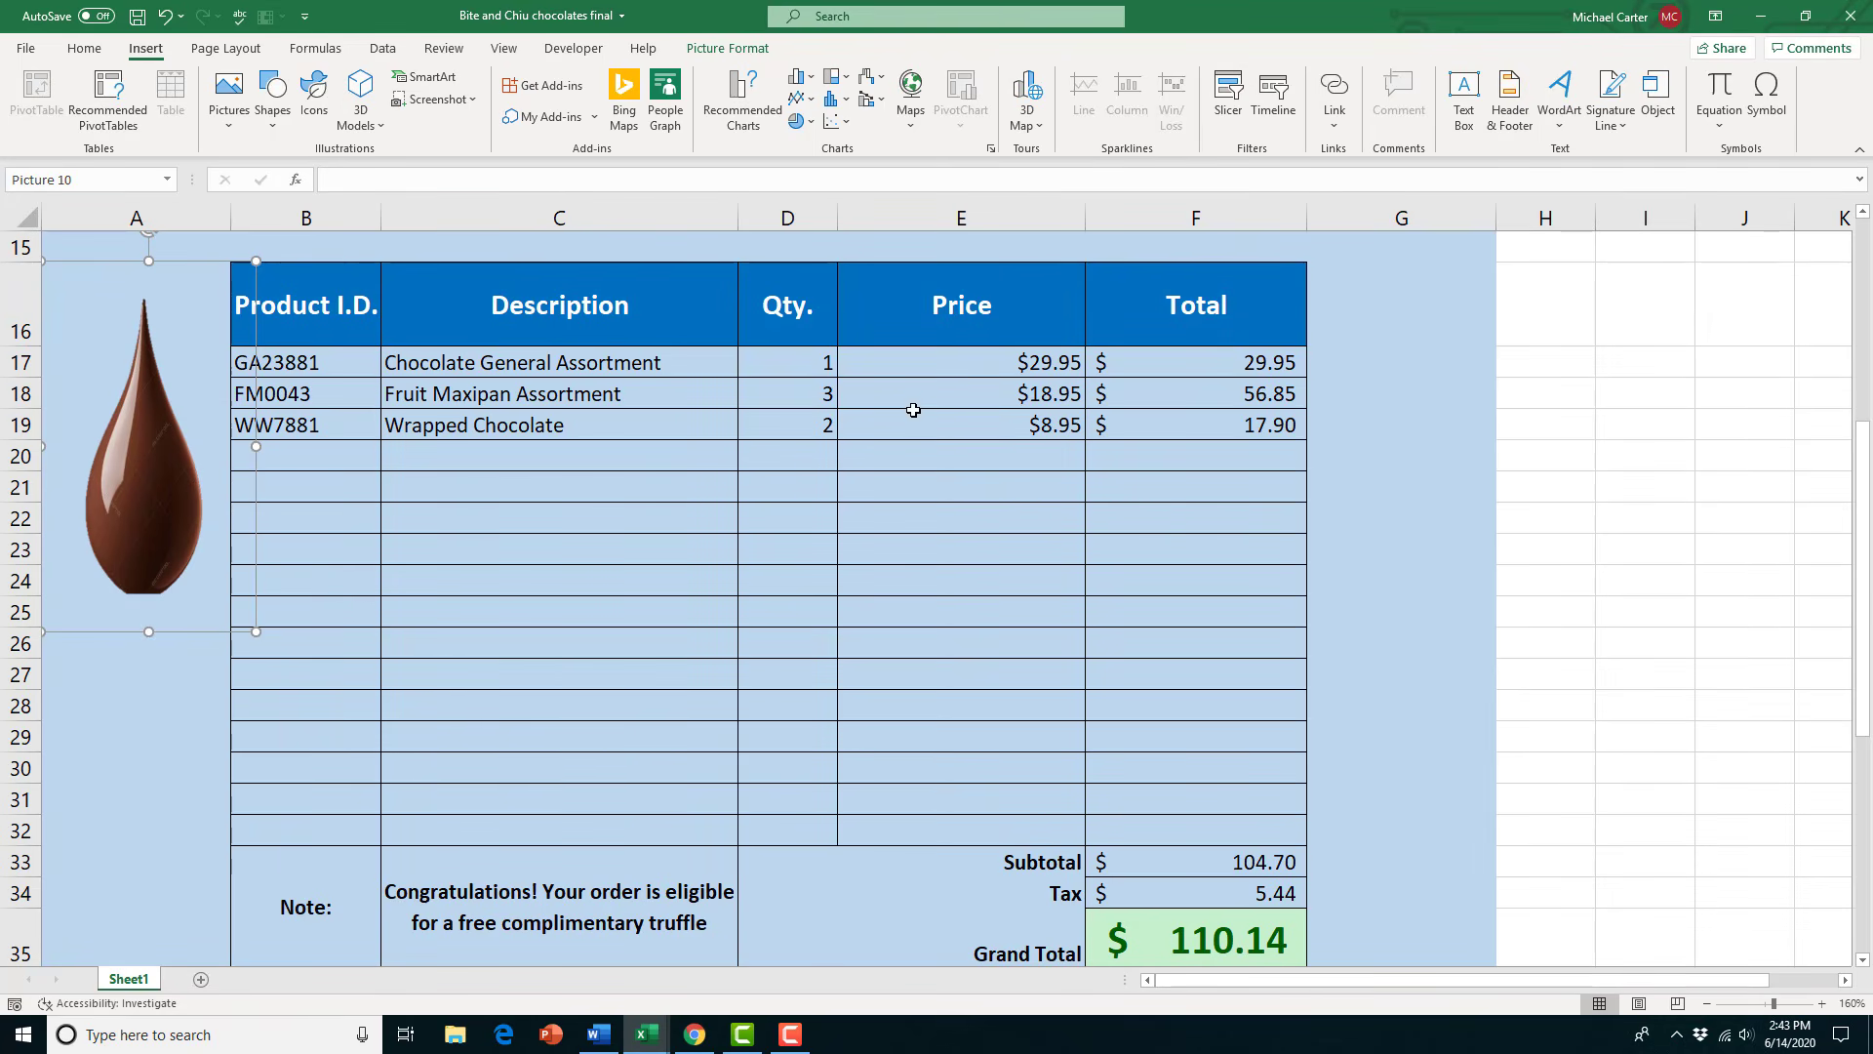
pyautogui.click(1378, 321)
pyautogui.rightClick(1377, 319)
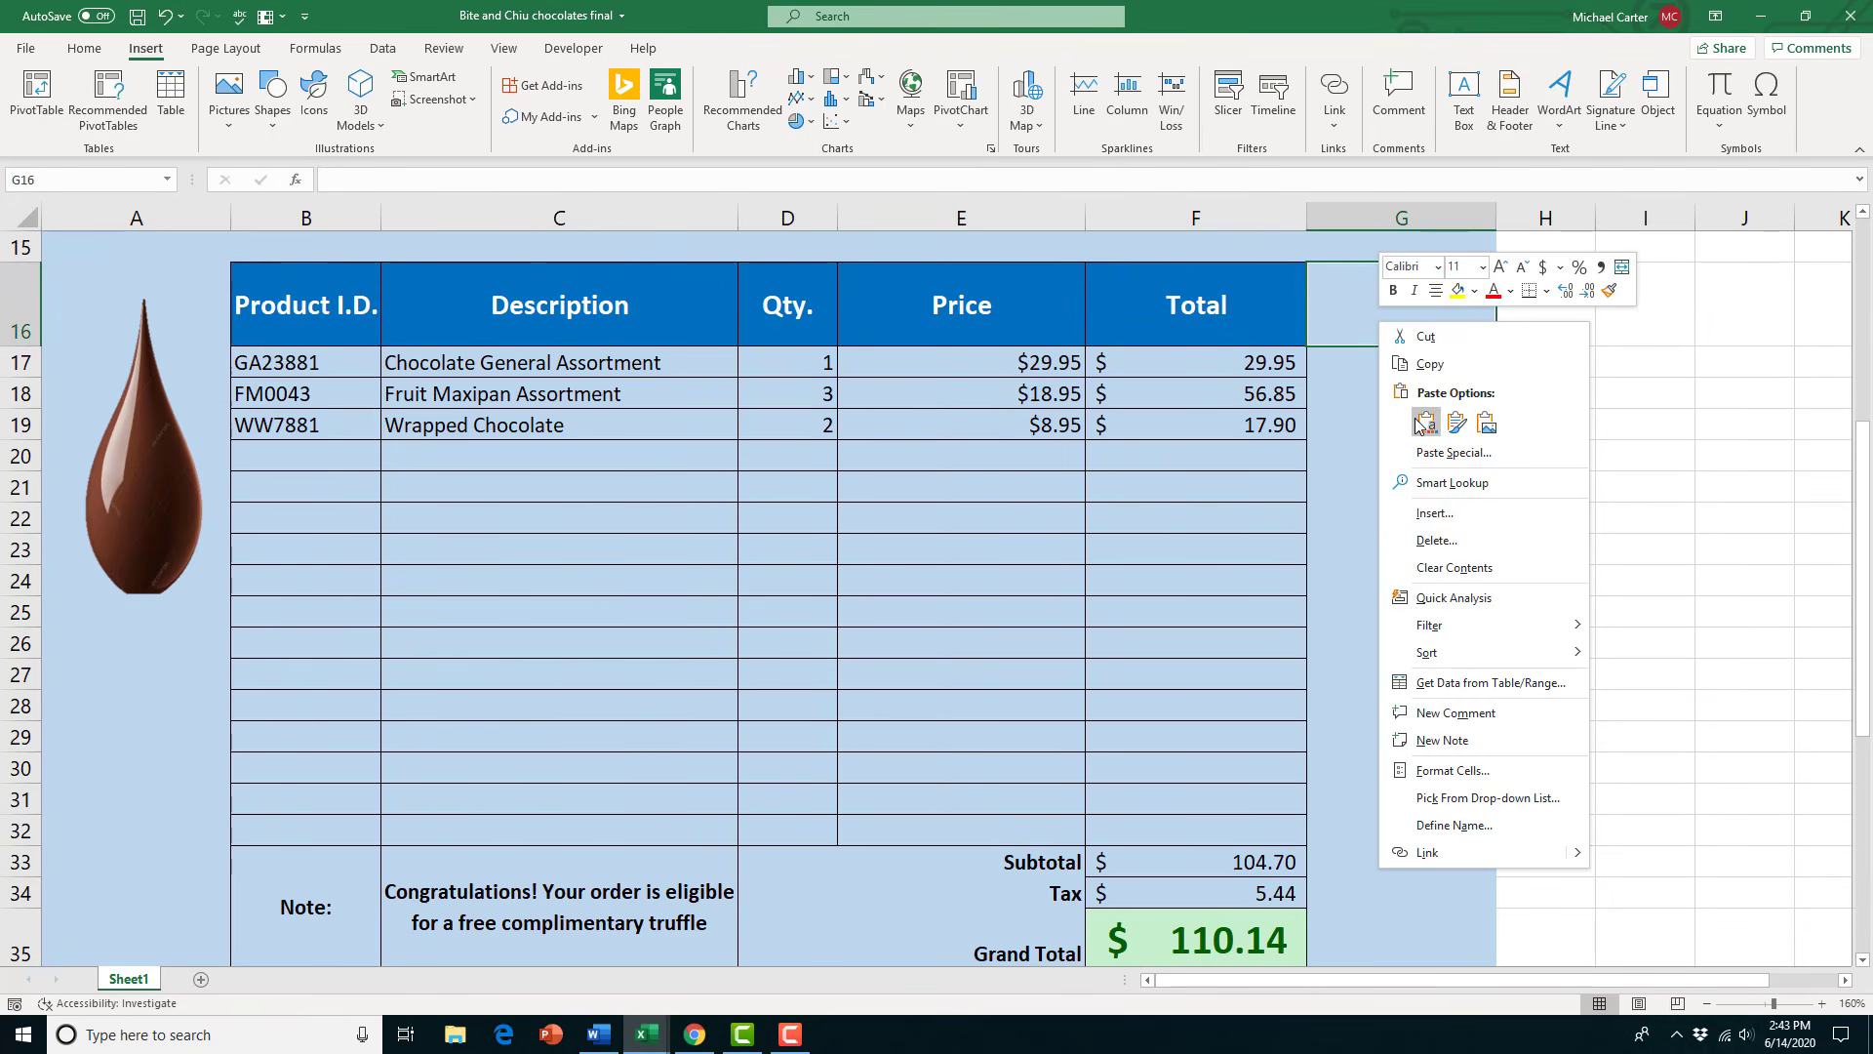
pyautogui.click(1423, 422)
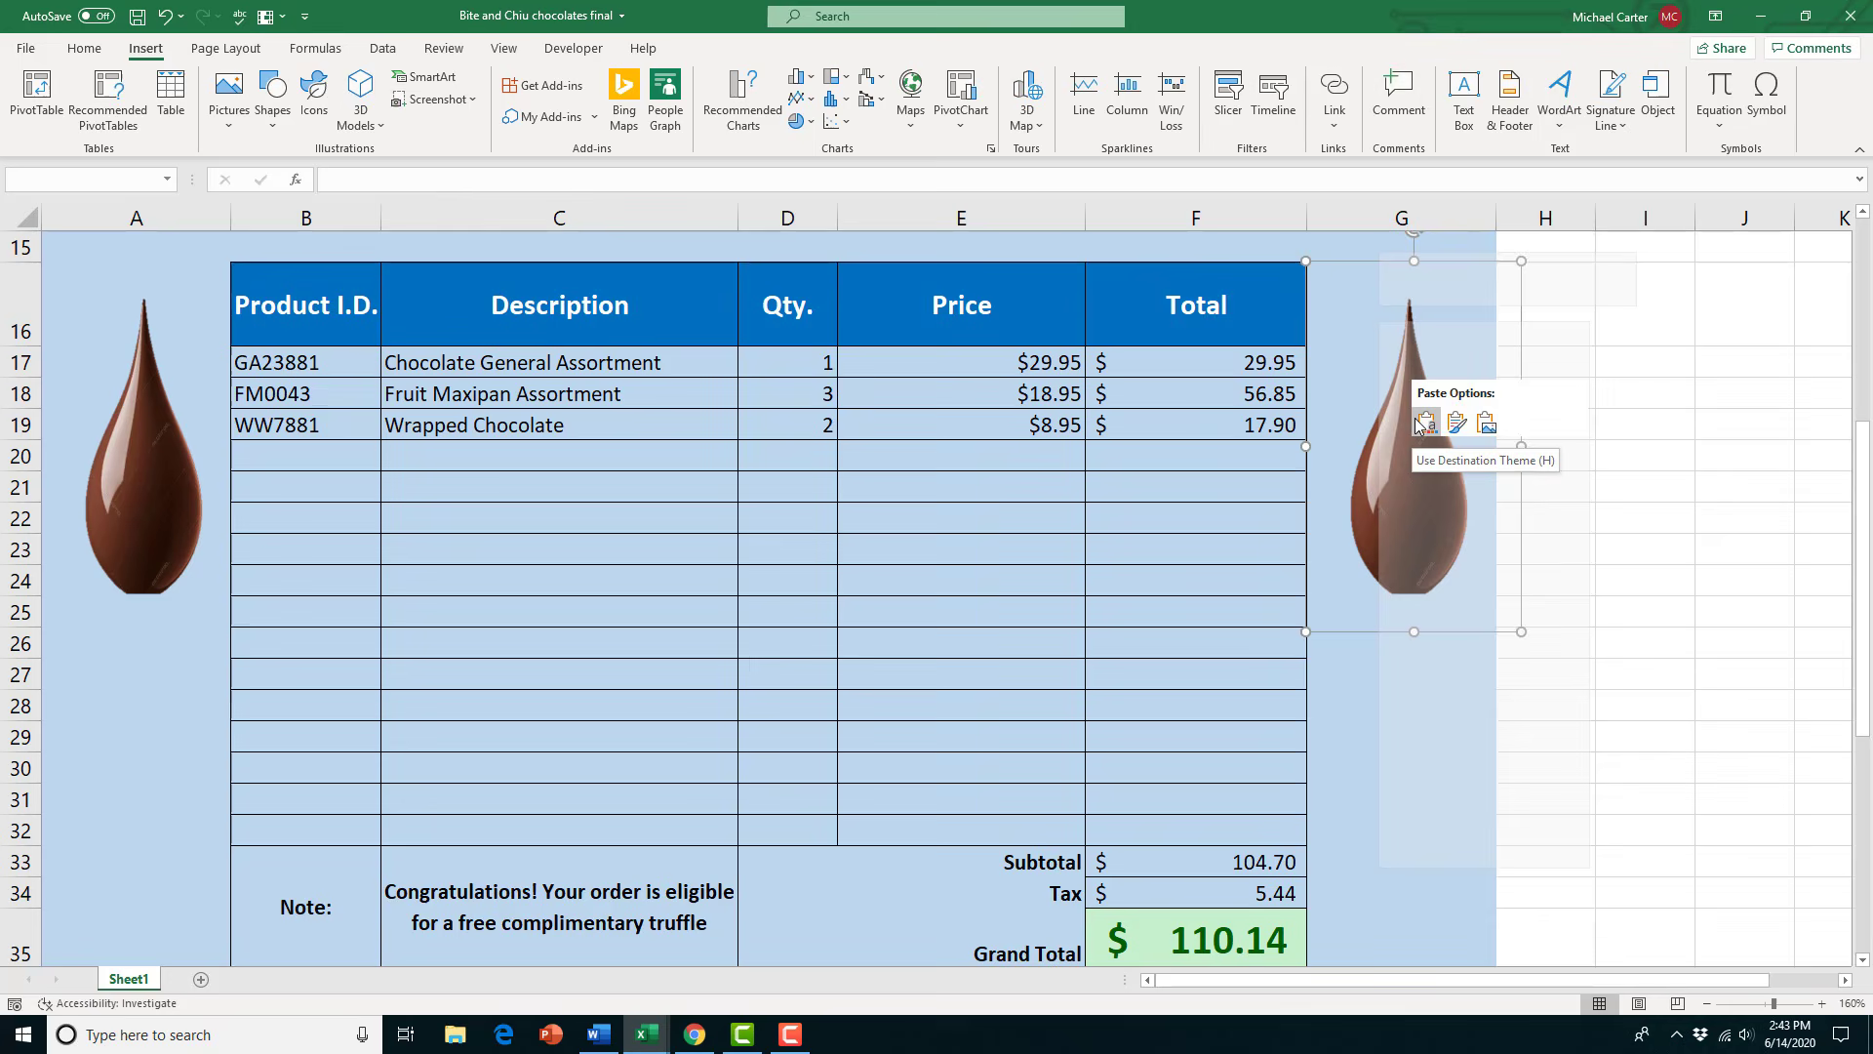
# Add a reflection effect to the chocolate drop picture in column A, using the middle variation of the first row
pyautogui.click(114, 506)
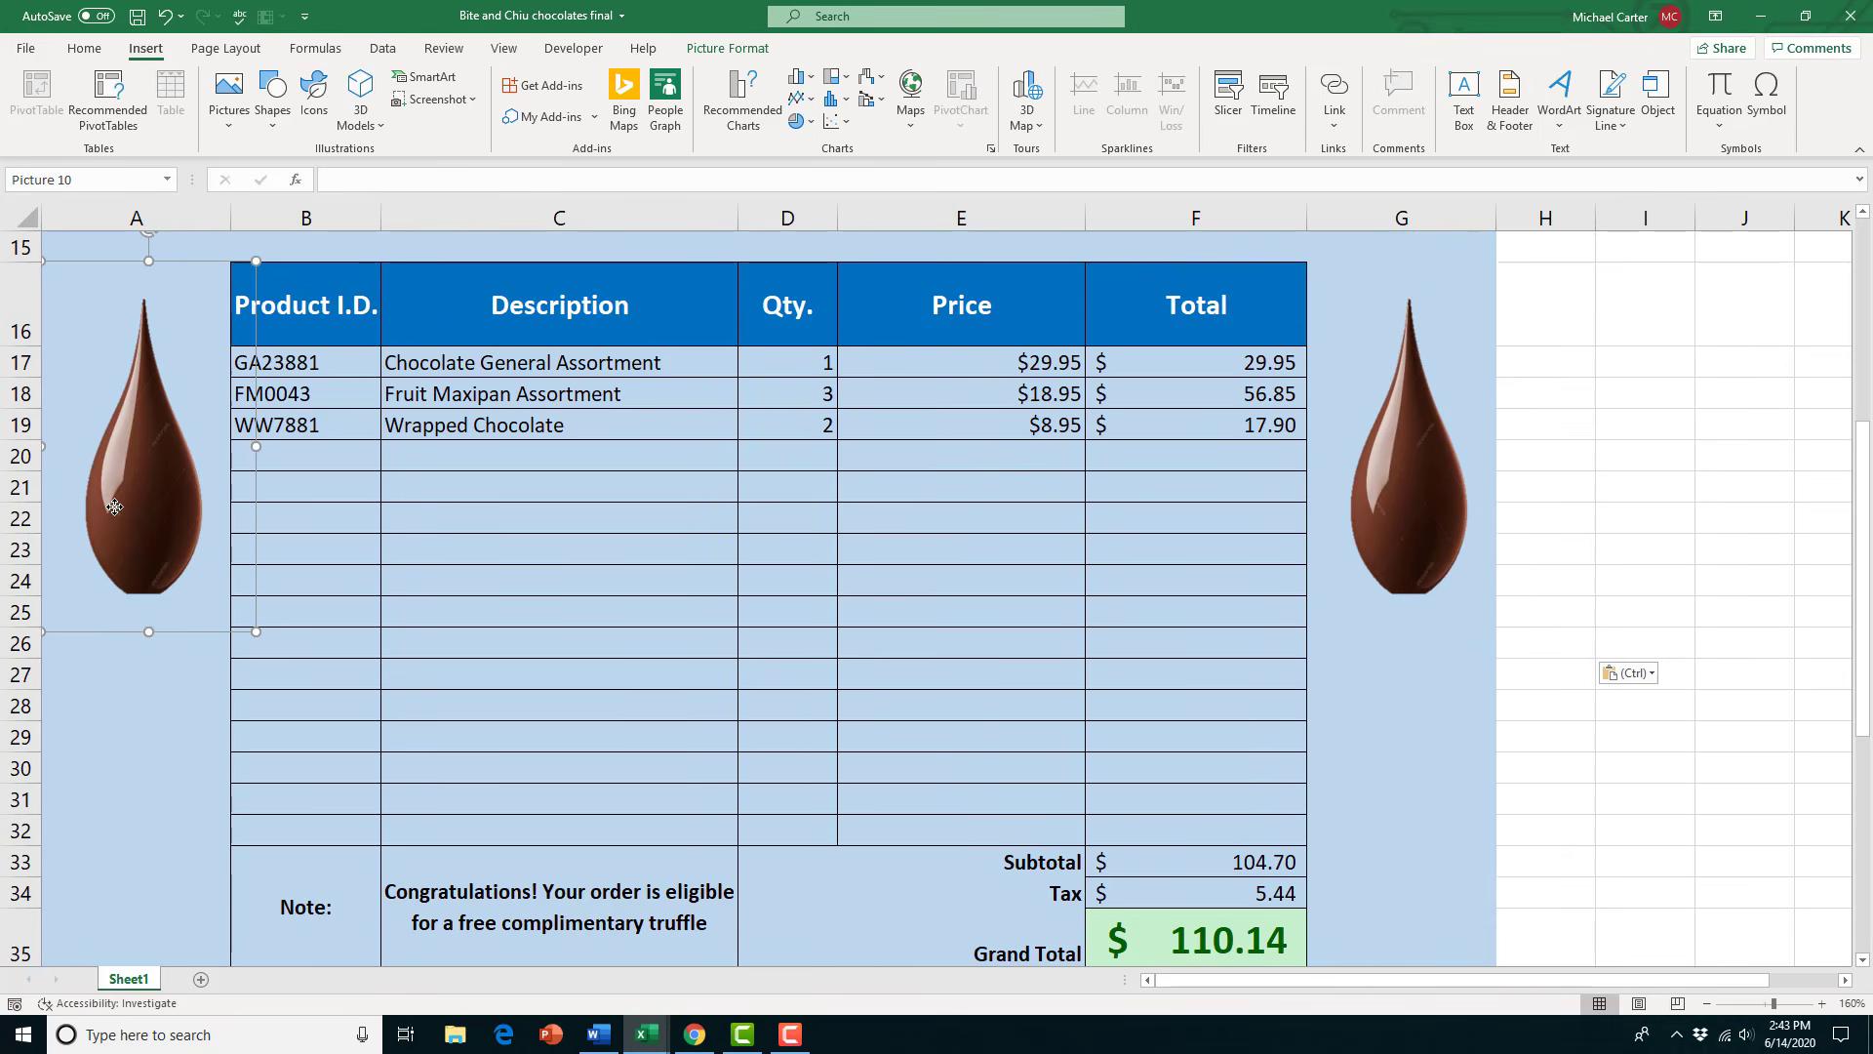
pyautogui.click(727, 48)
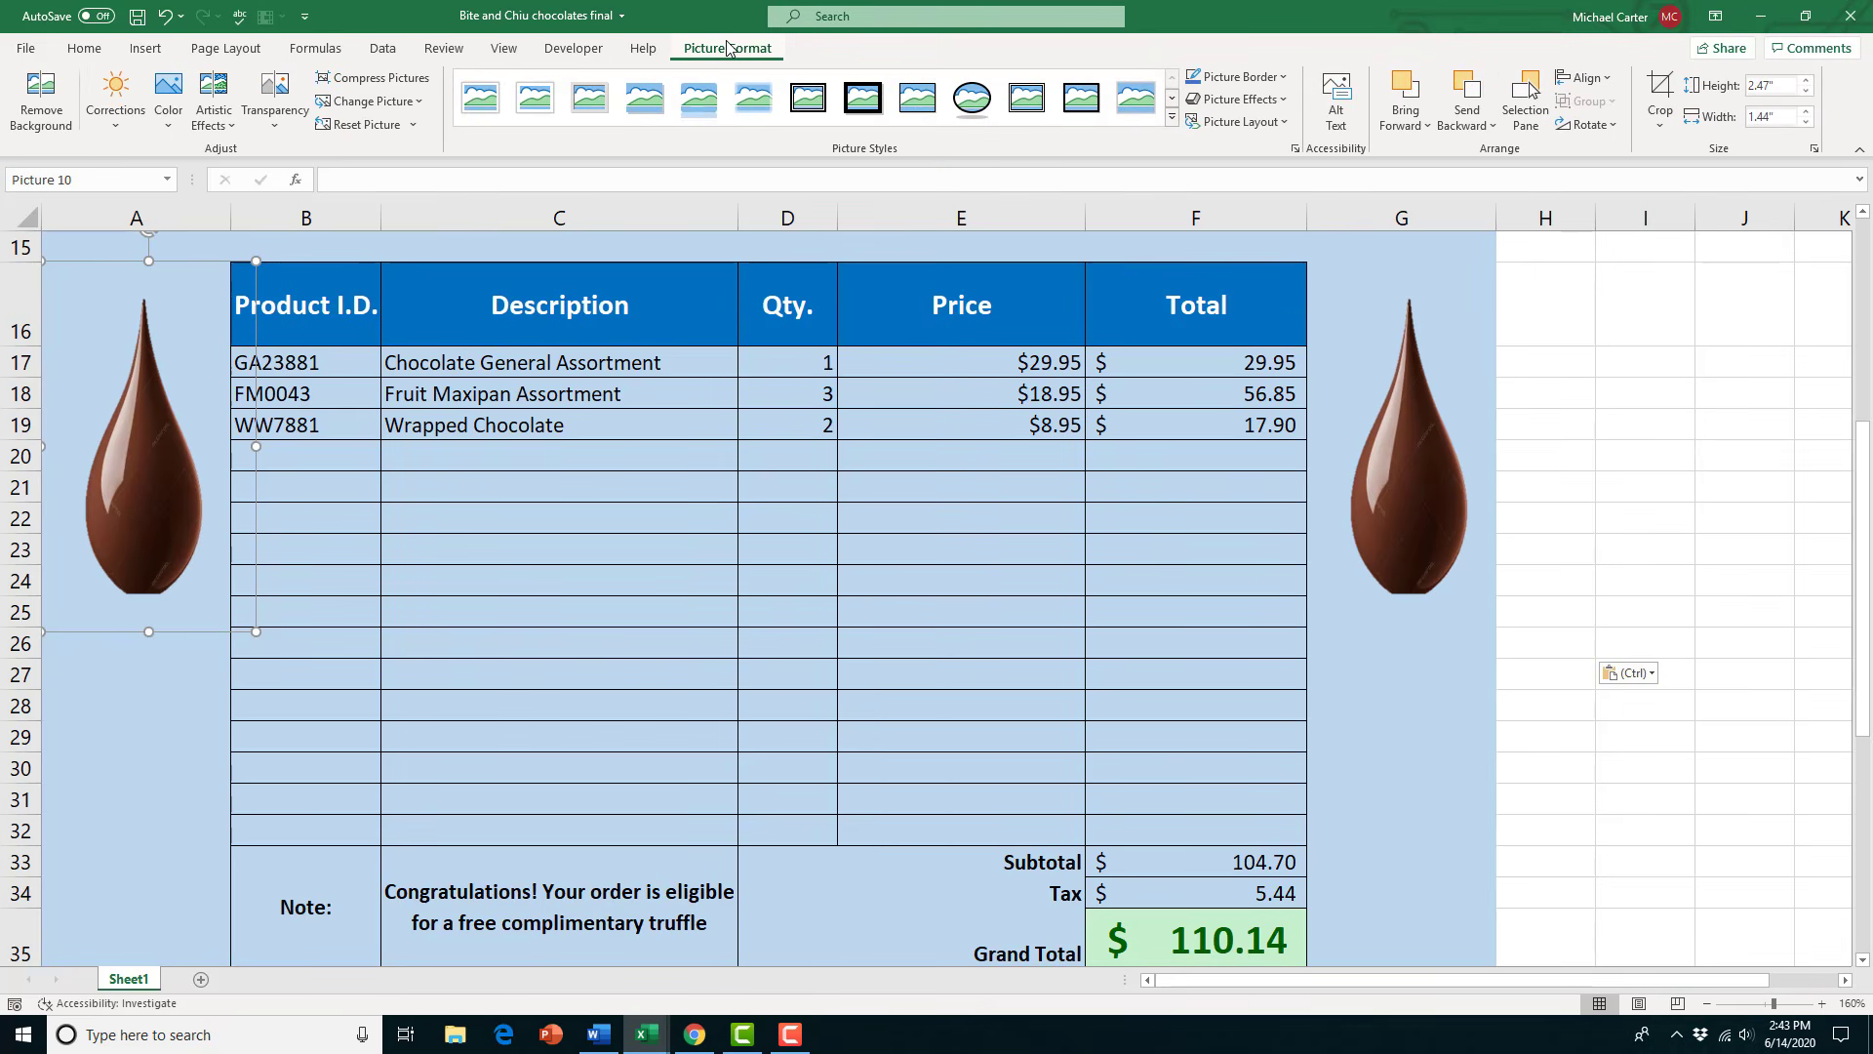
pyautogui.click(170, 127)
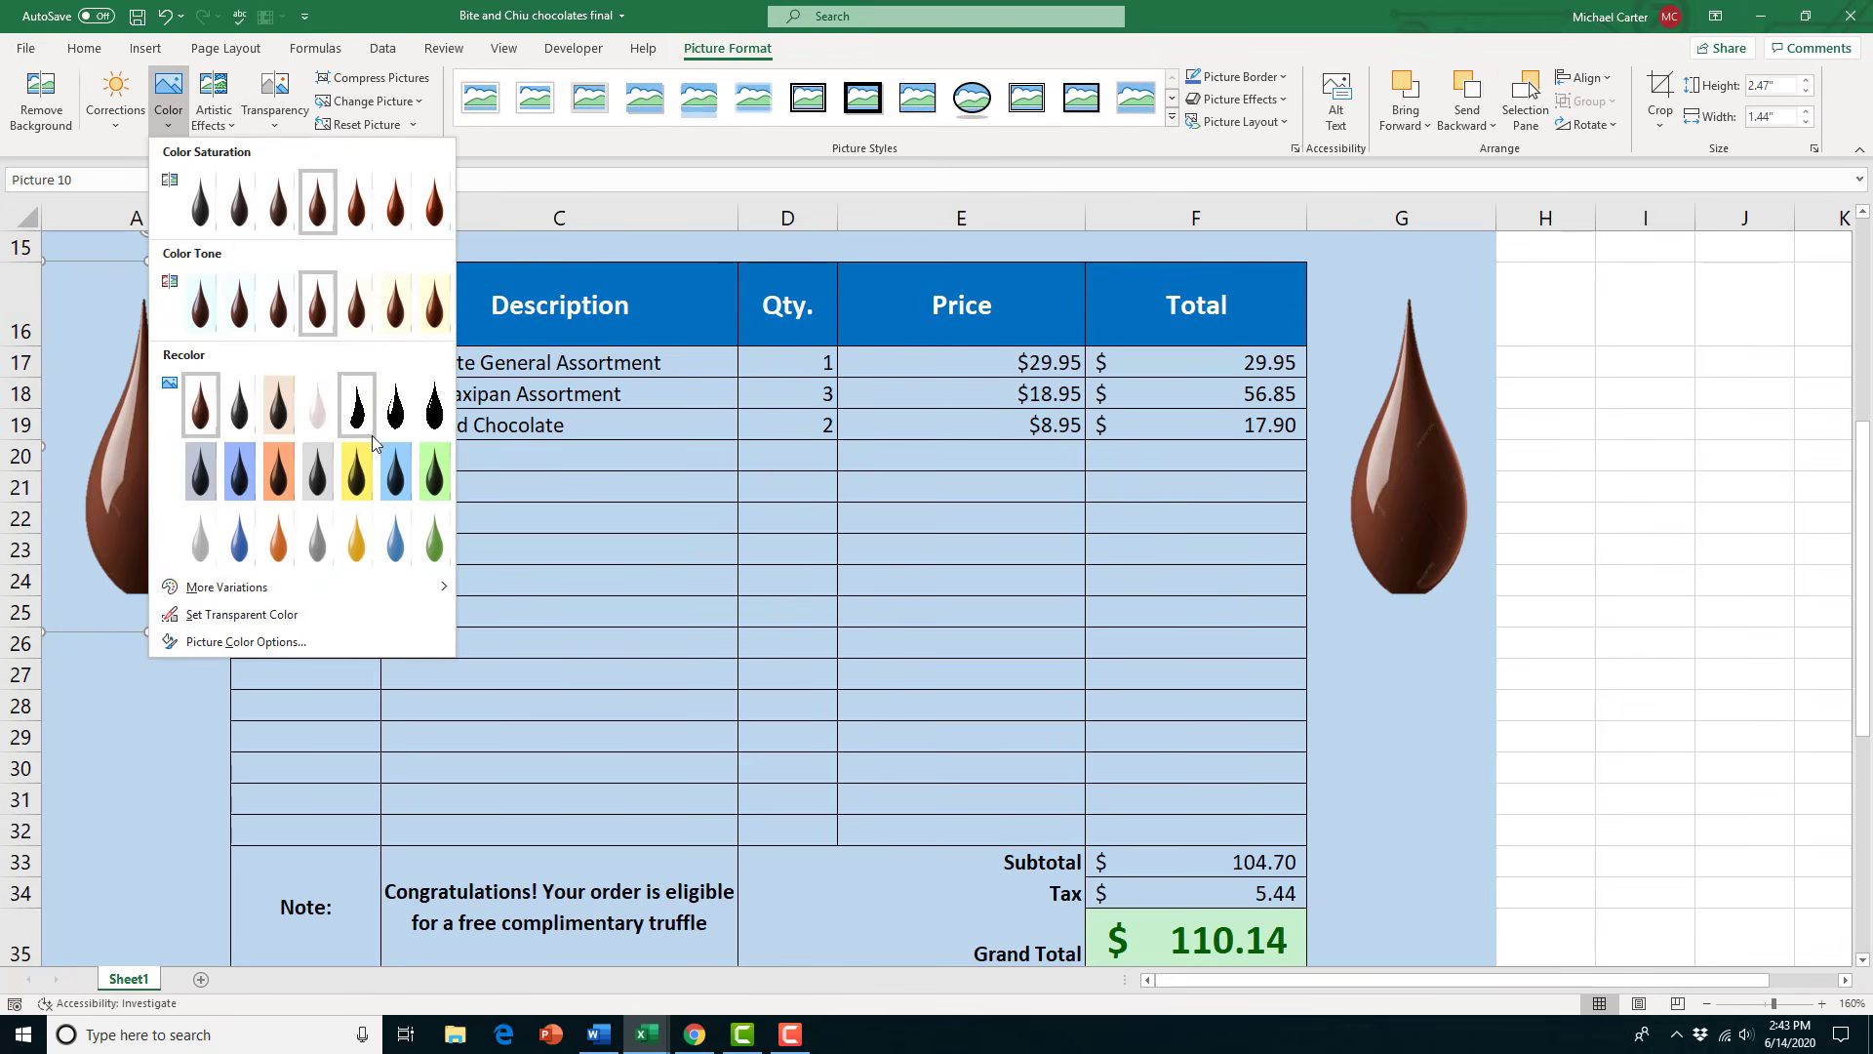
pyautogui.click(107, 117)
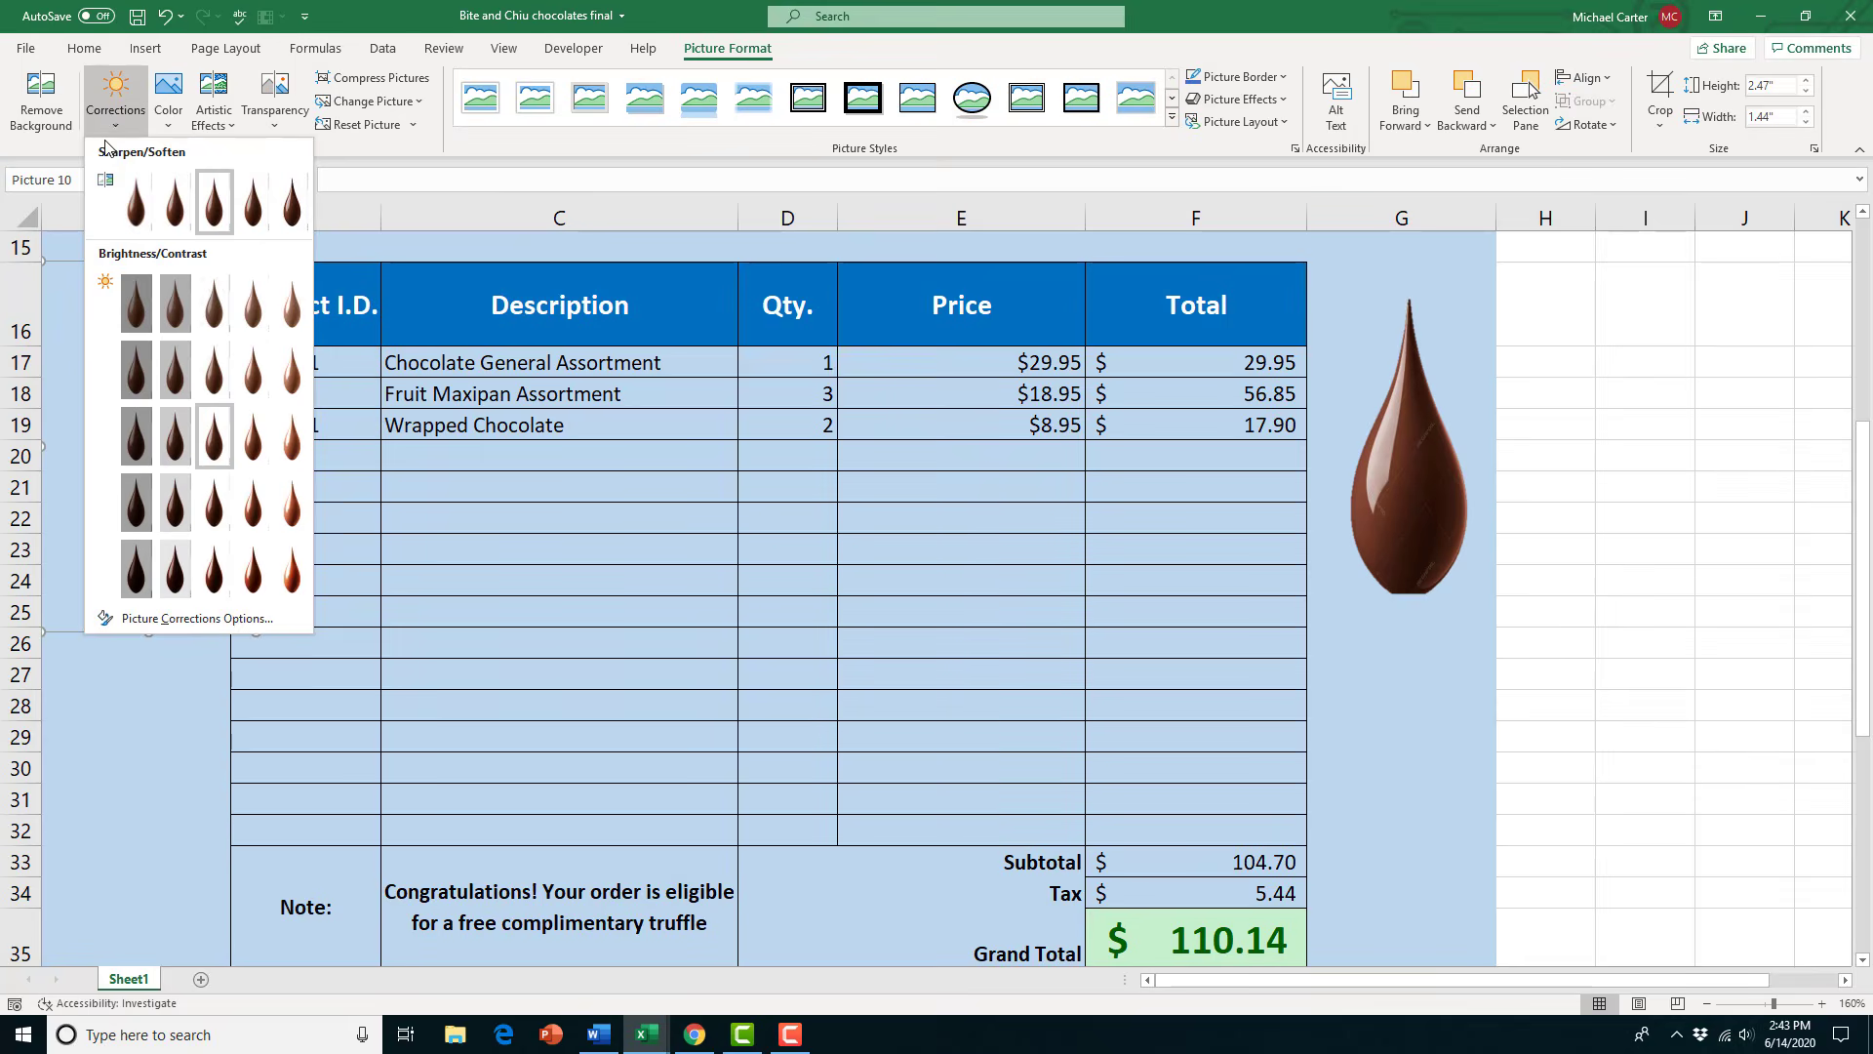
pyautogui.click(114, 119)
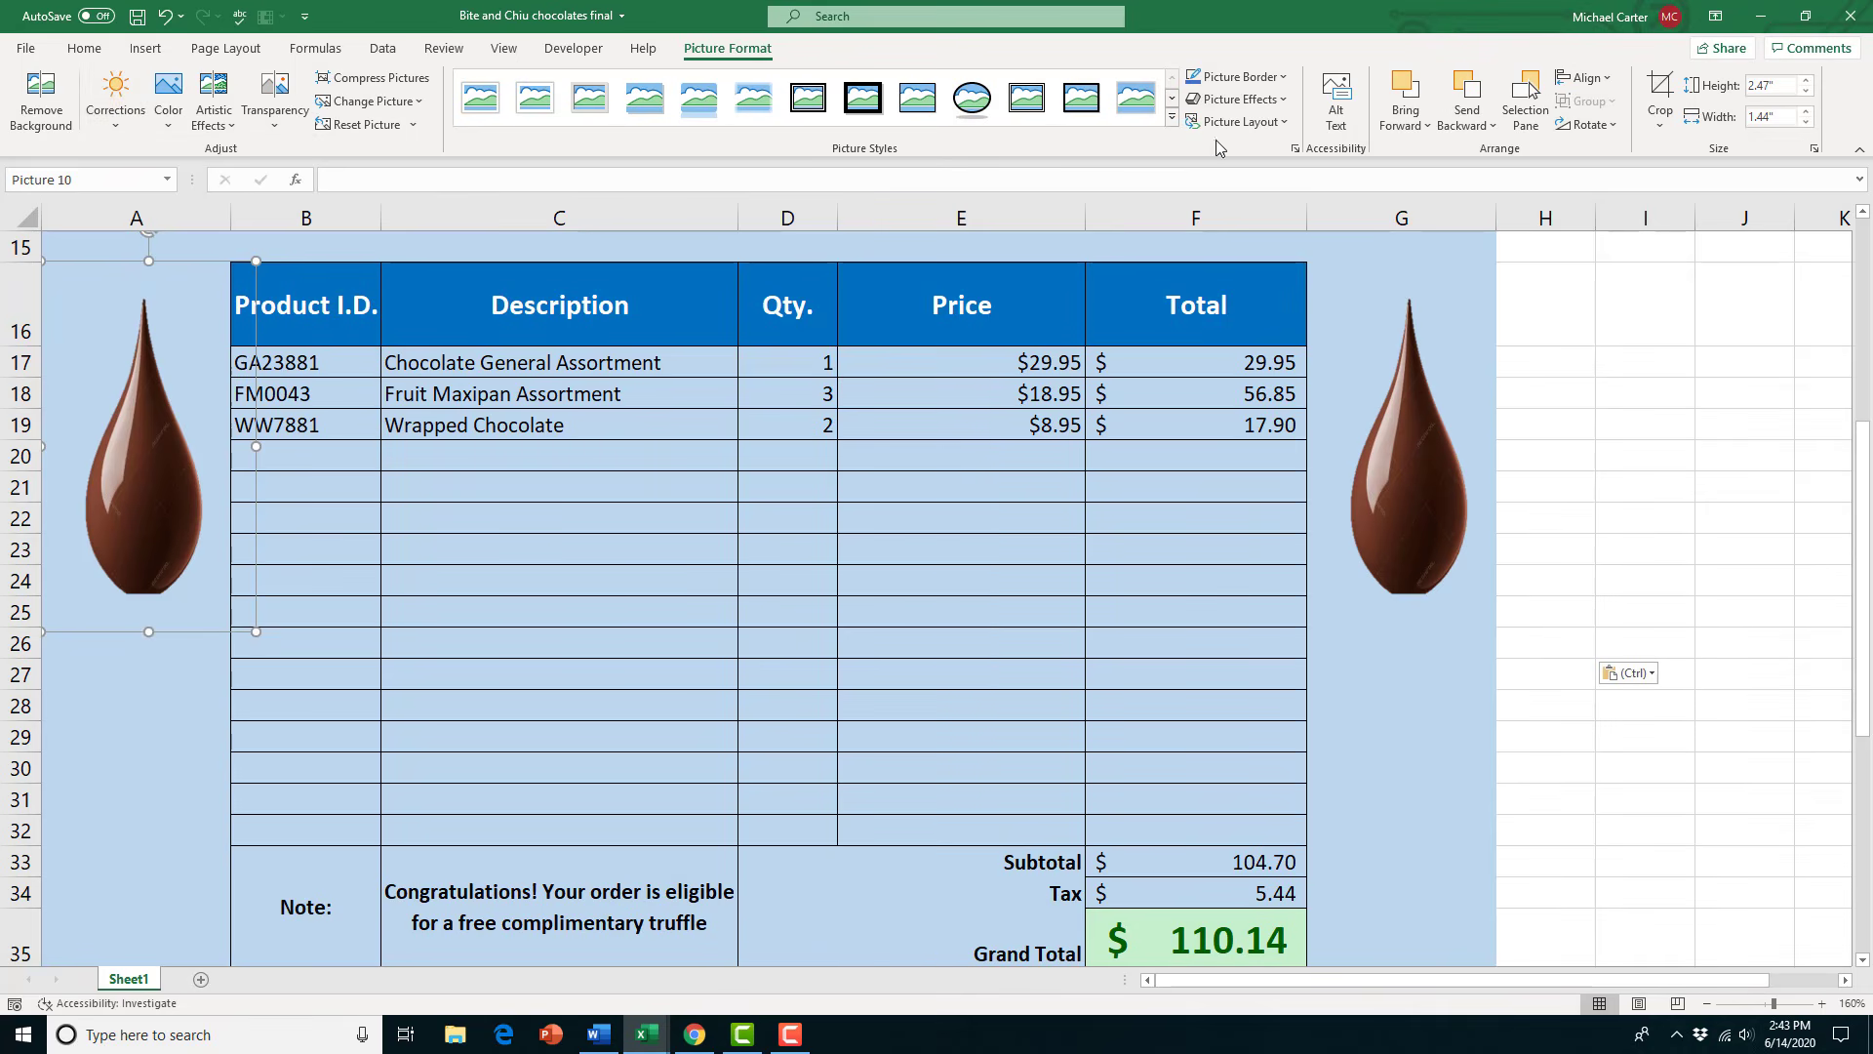
pyautogui.click(1237, 99)
pyautogui.moveTo(1284, 239)
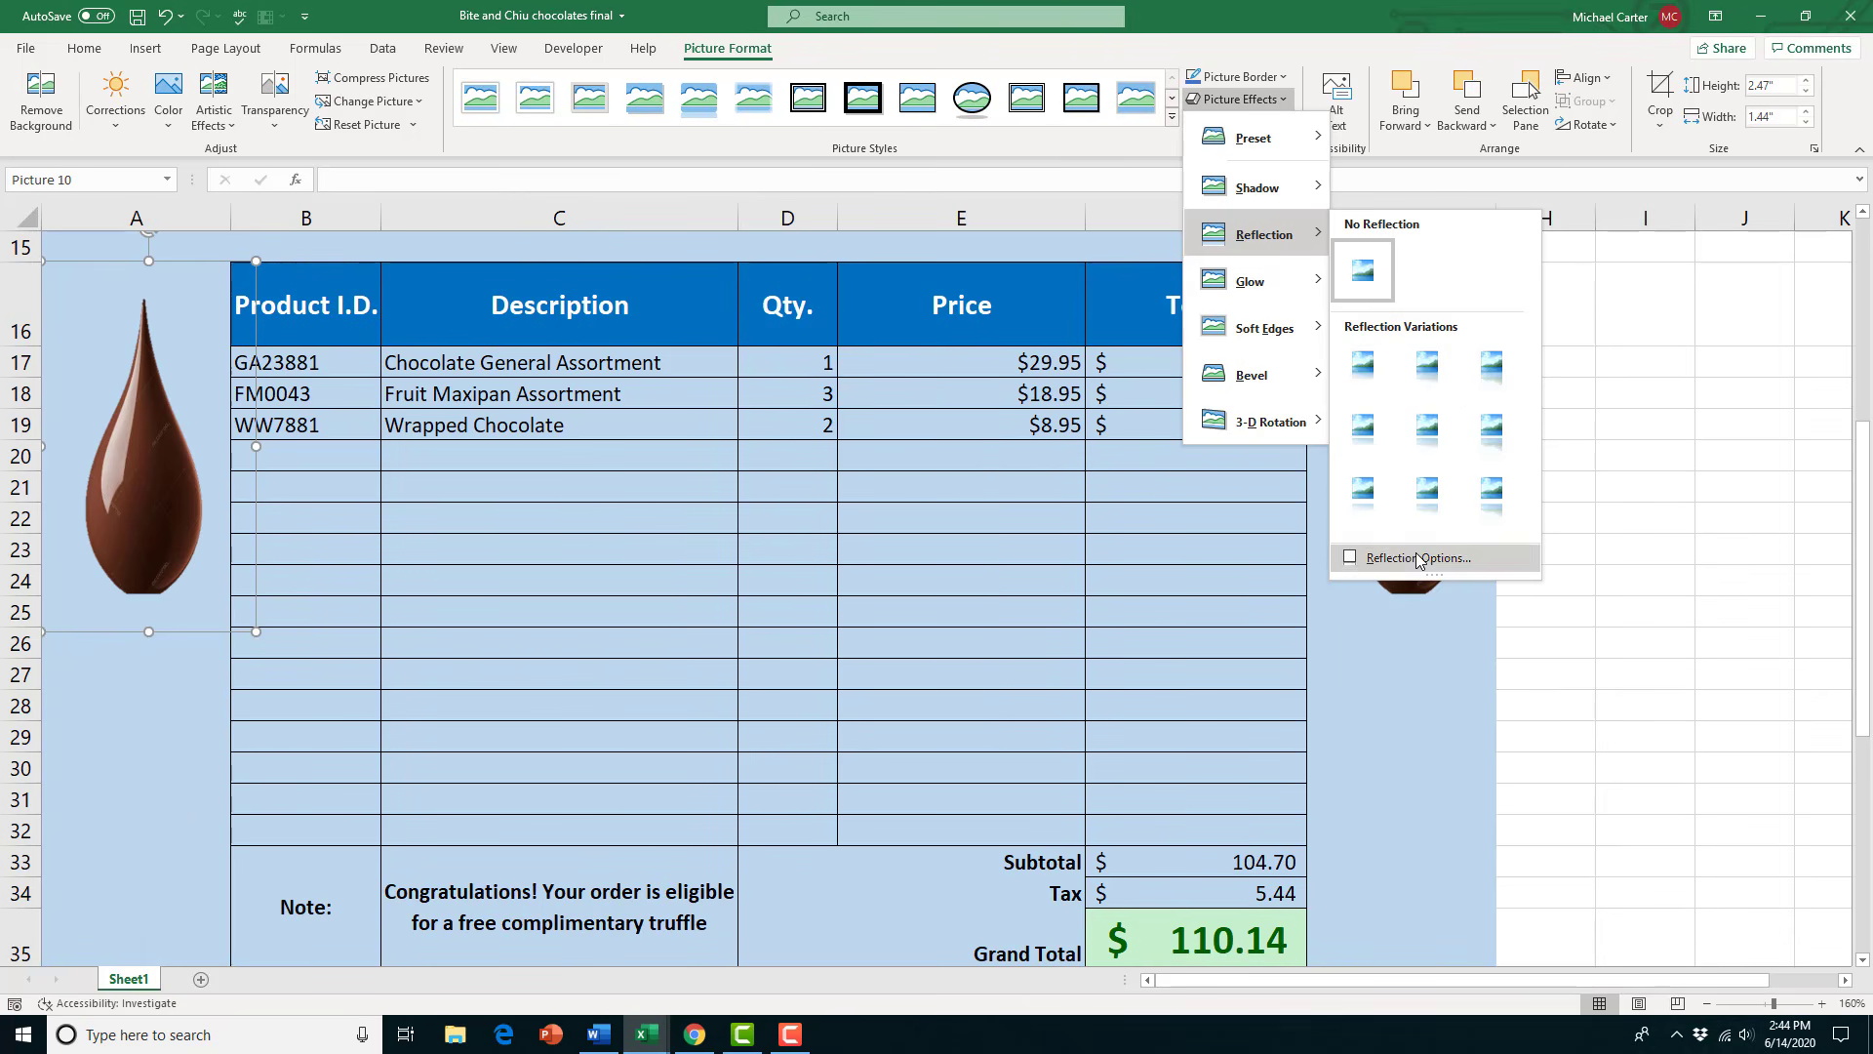
pyautogui.click(1435, 374)
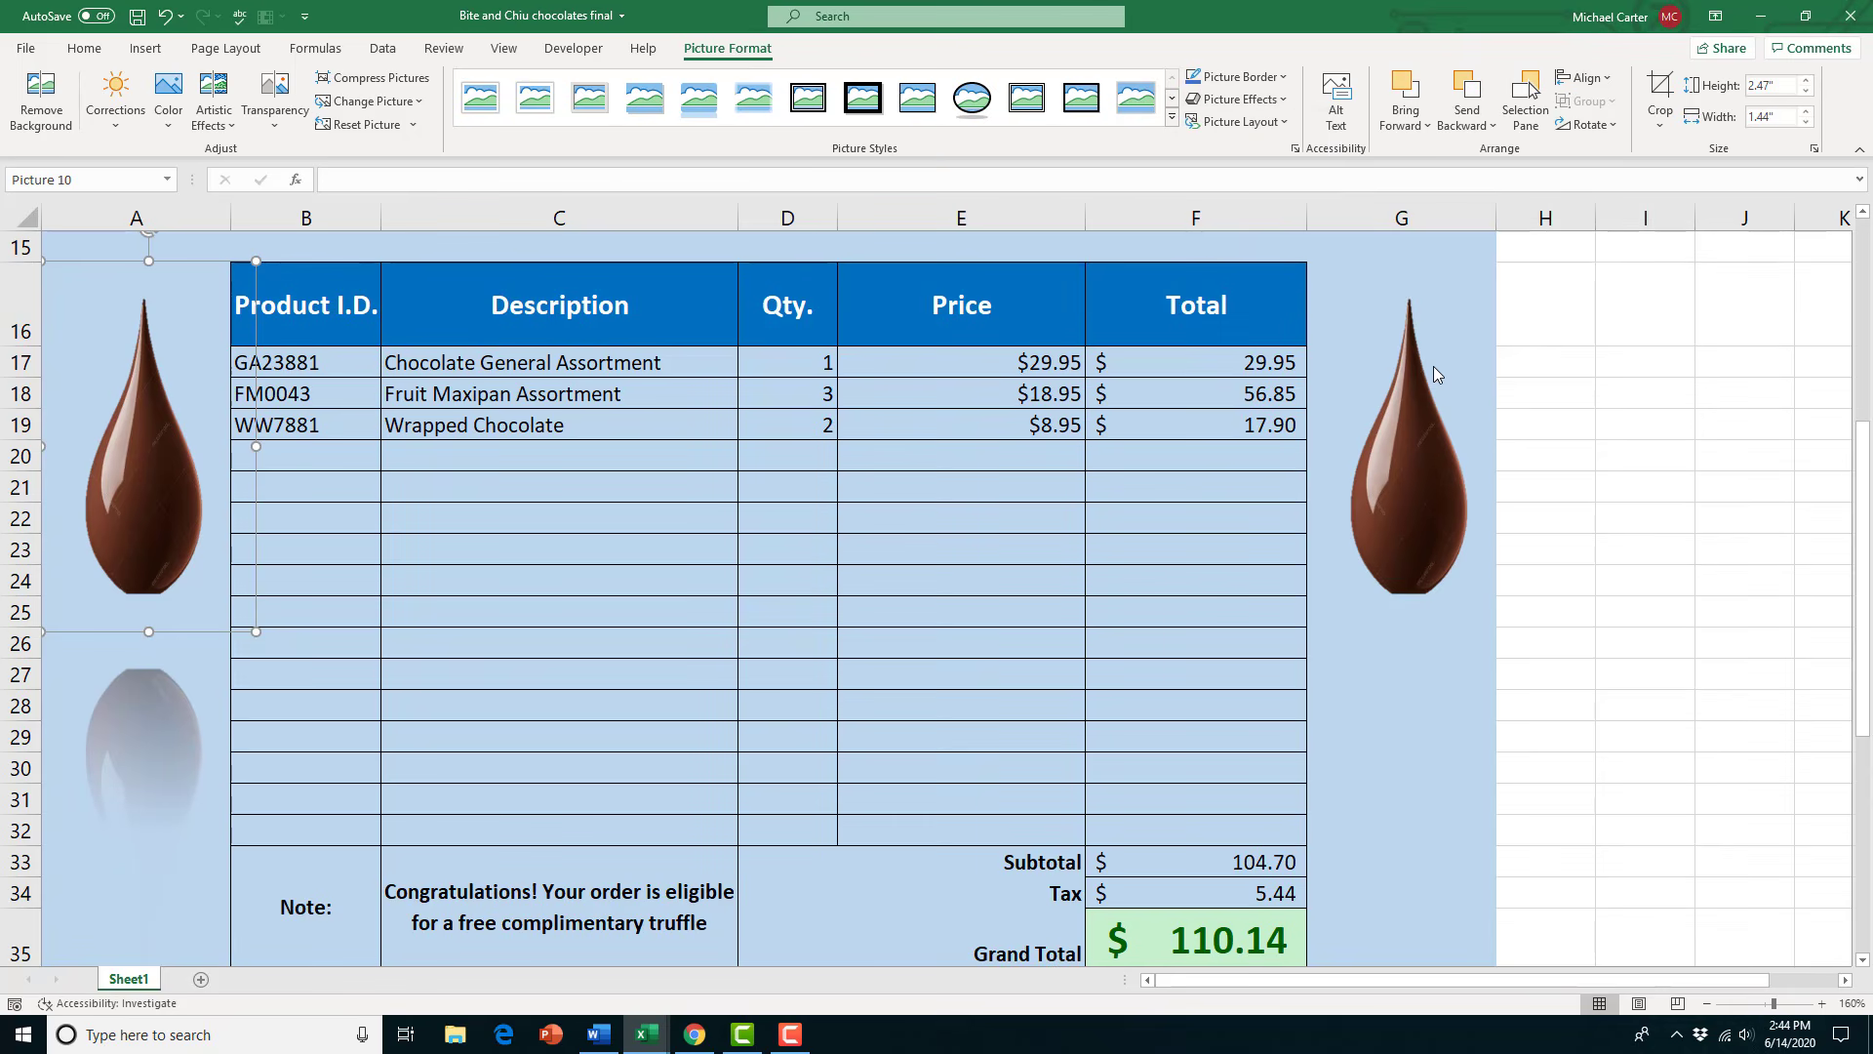
pyautogui.scroll(-1, 140, 688)
pyautogui.scroll(1, 139, 688)
# Set the reflection size of the chocolate drop picture in column A to 100%
pyautogui.click(1238, 99)
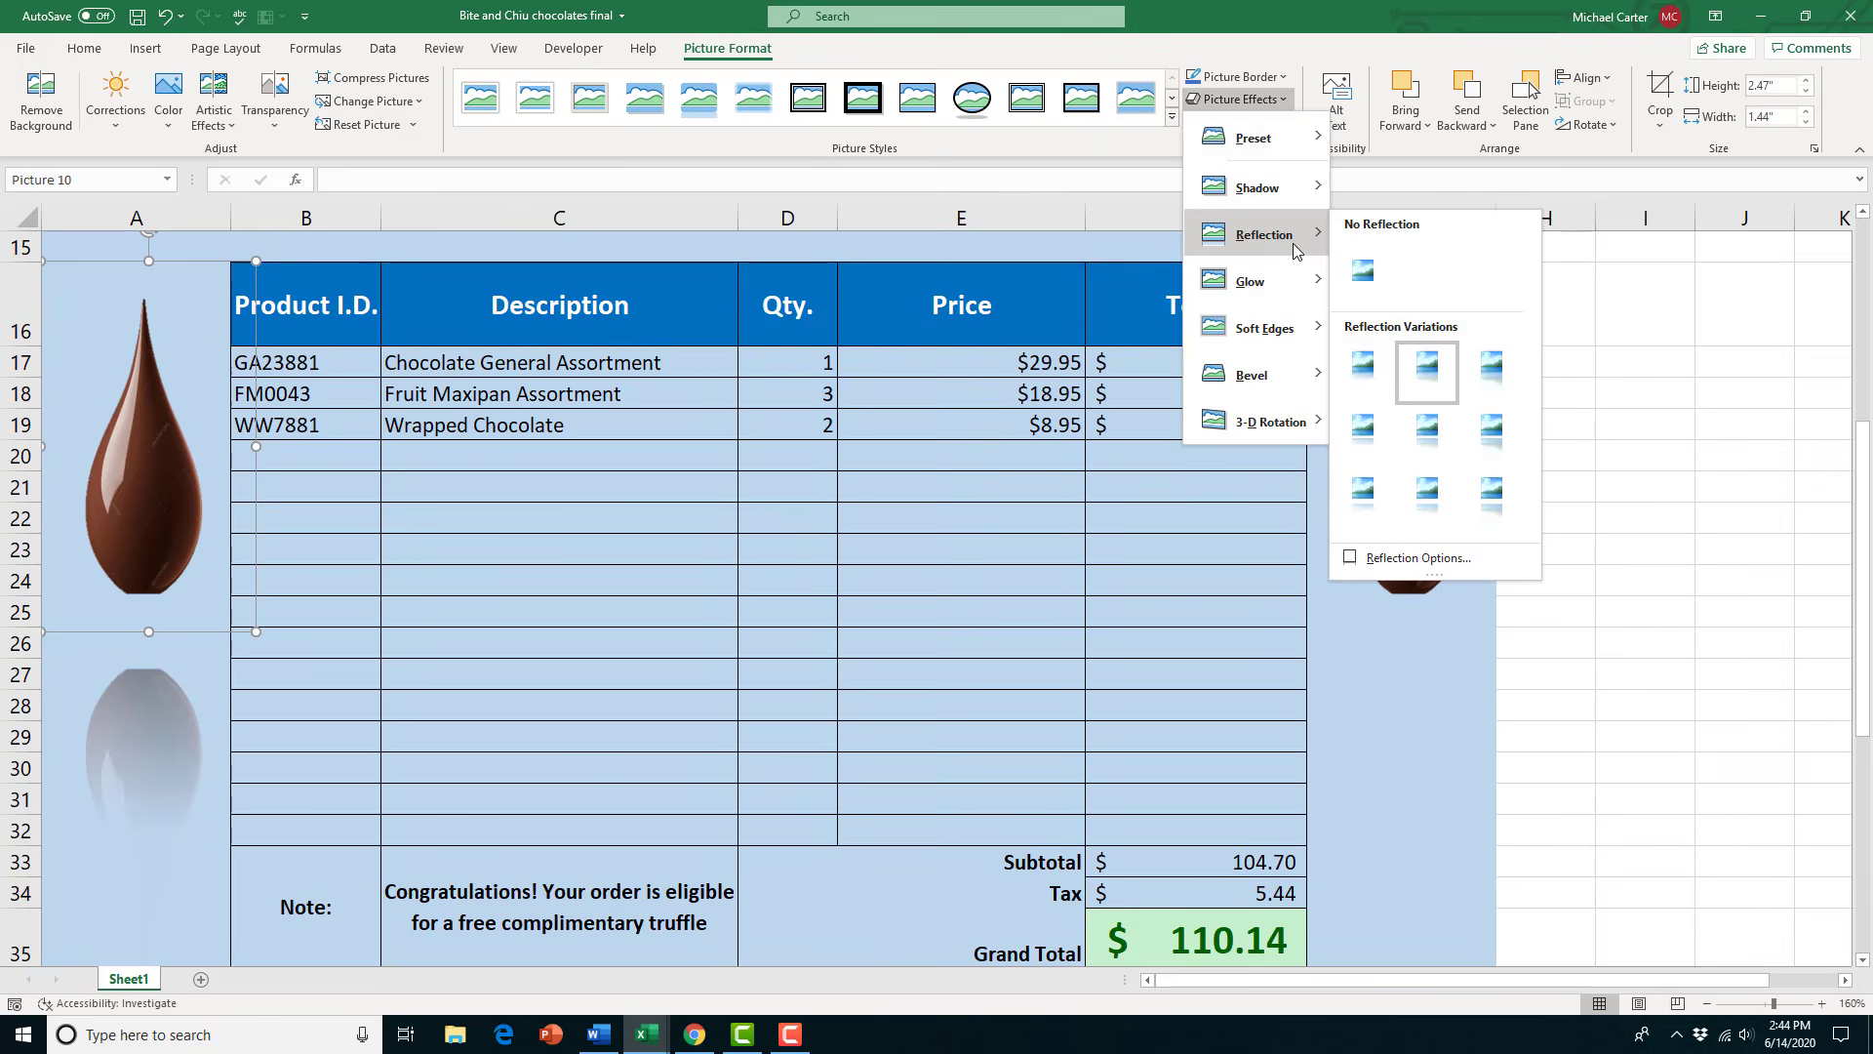
pyautogui.click(1418, 558)
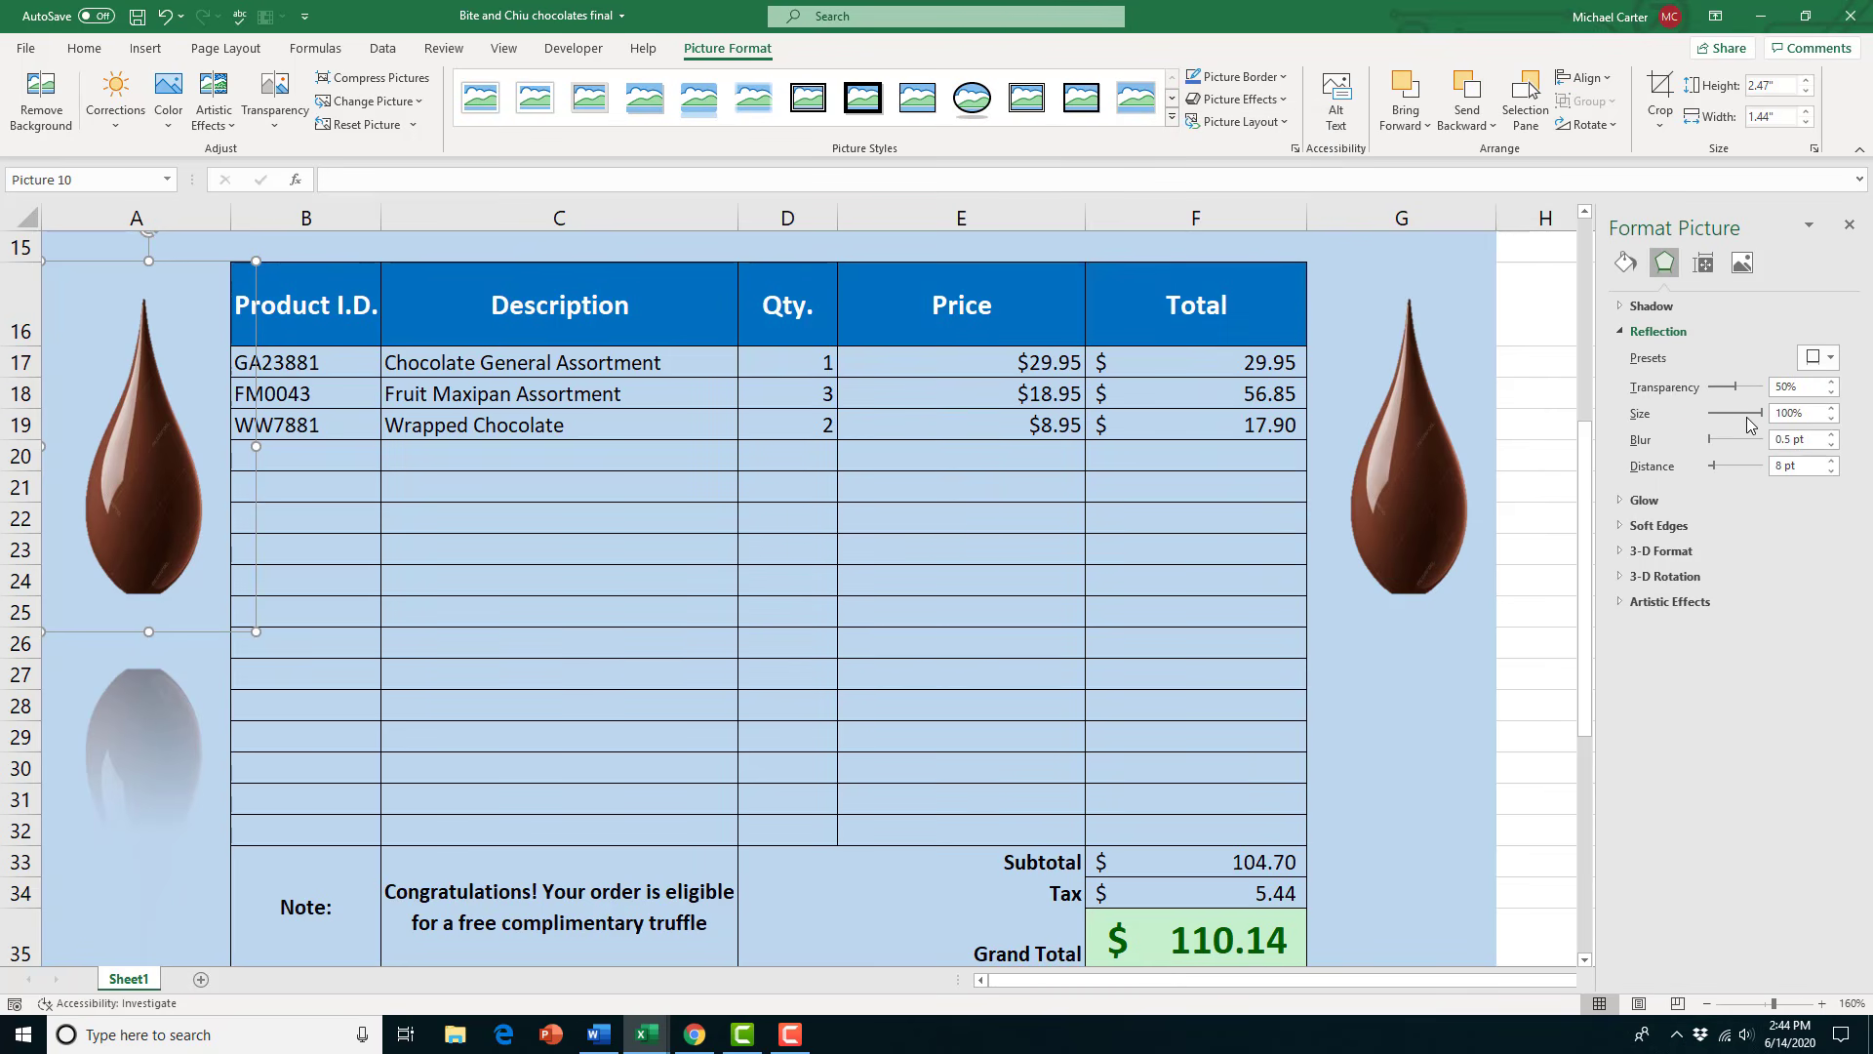
pyautogui.moveTo(1743, 419); pyautogui.dragTo(1781, 420)
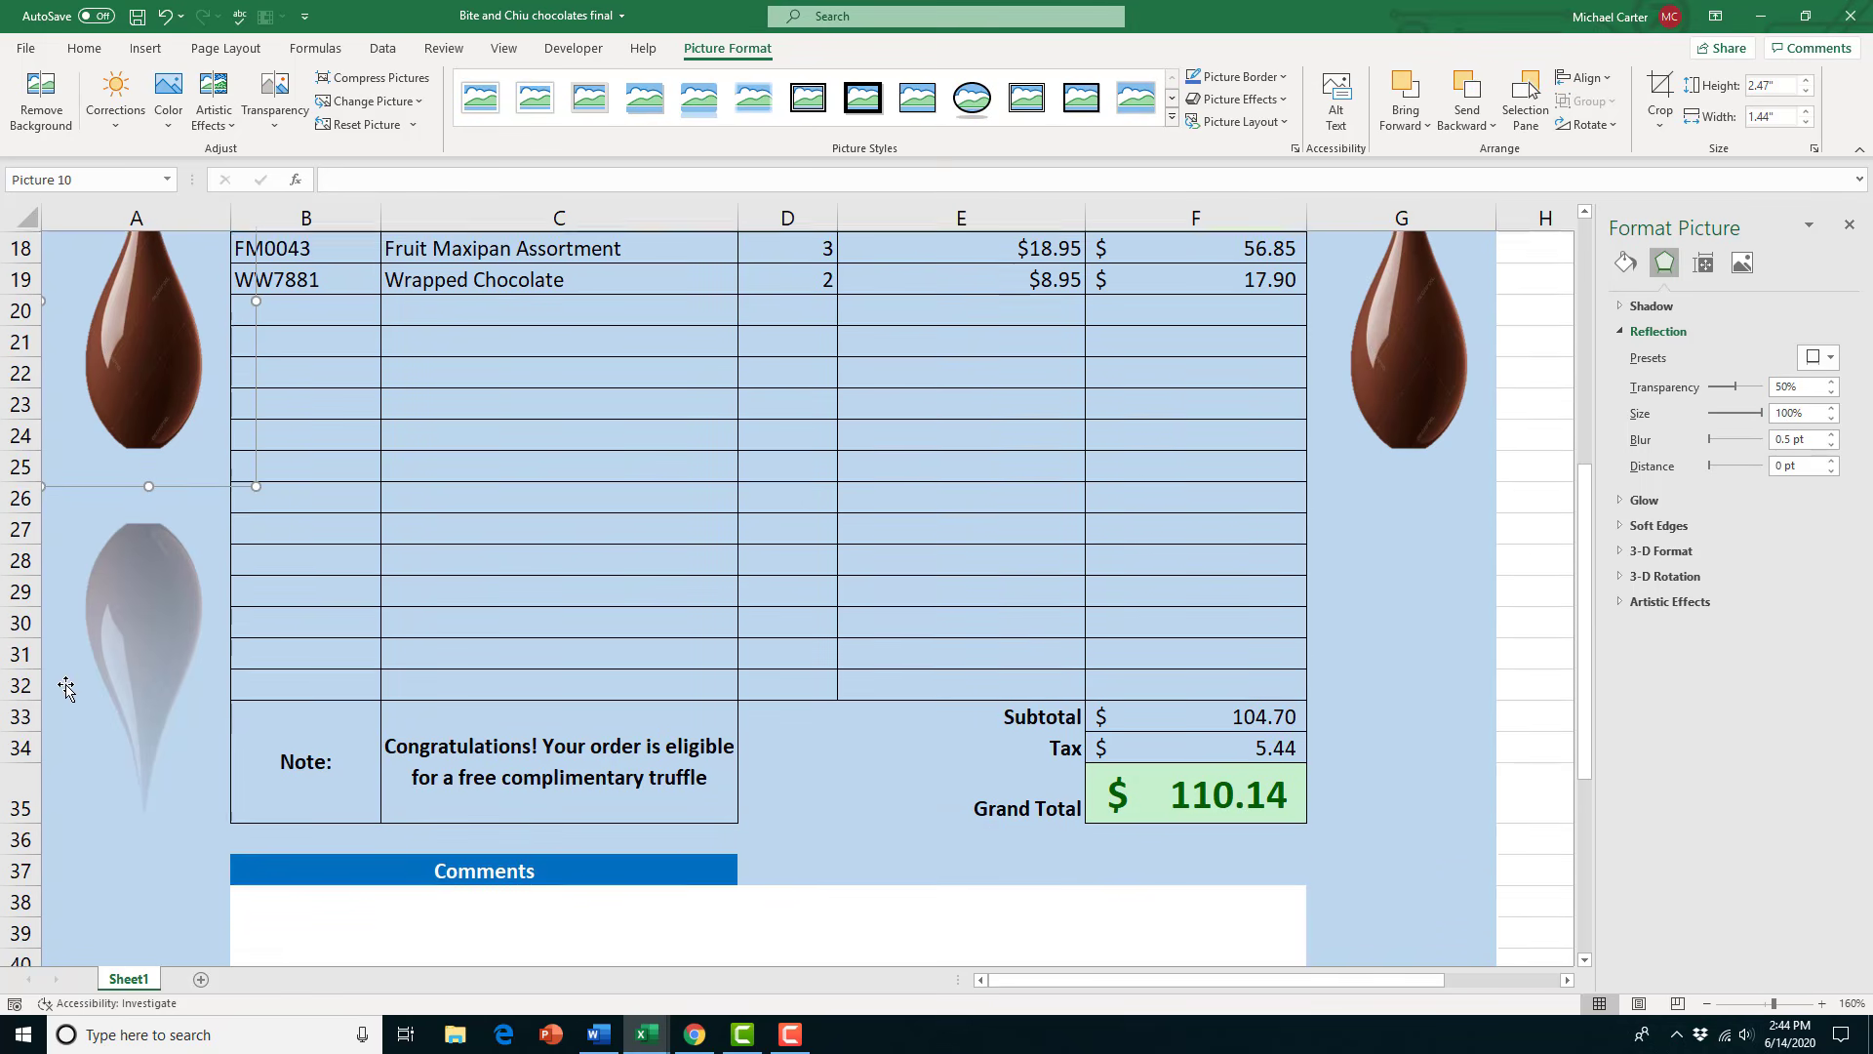
pyautogui.click(1851, 228)
pyautogui.scroll(-2, 97, 908)
pyautogui.click(108, 894)
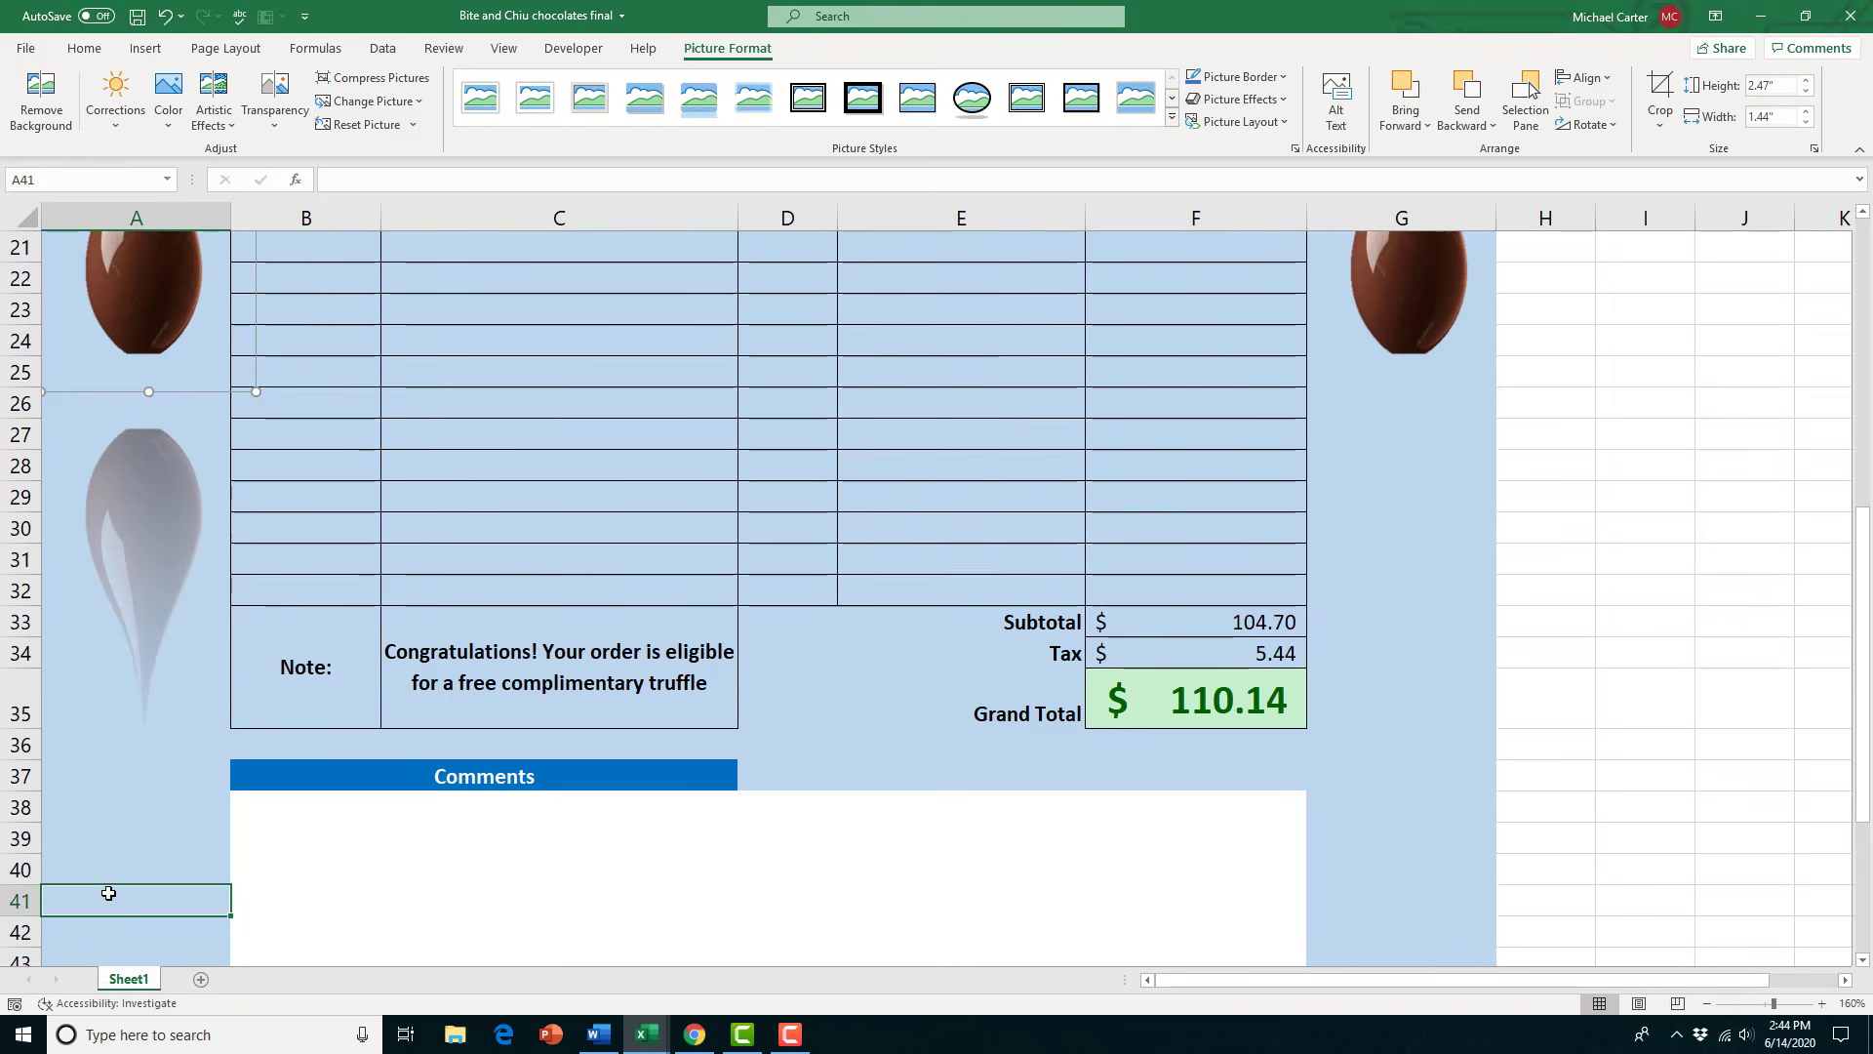
pyautogui.scroll(2, 112, 888)
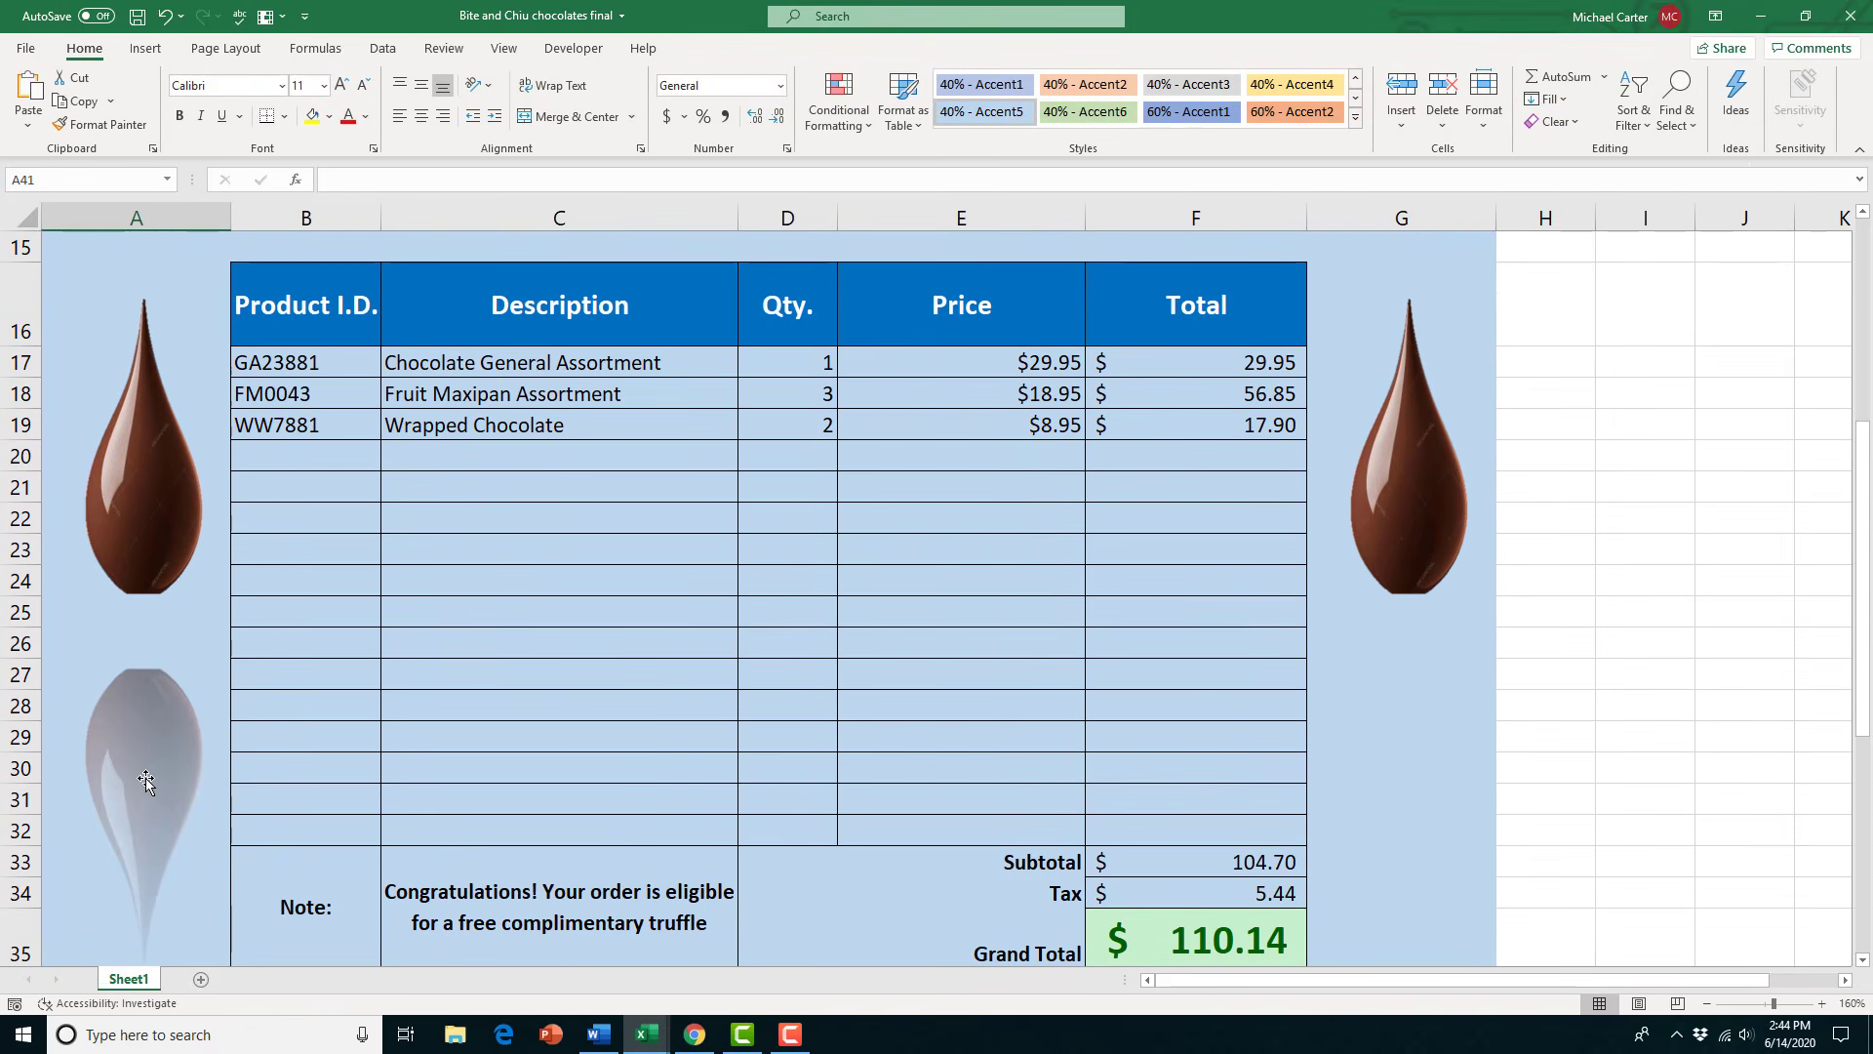
# Add a reflection effect to the chocolate drop picture in column G, using the middle variation of the first row
pyautogui.click(1499, 628)
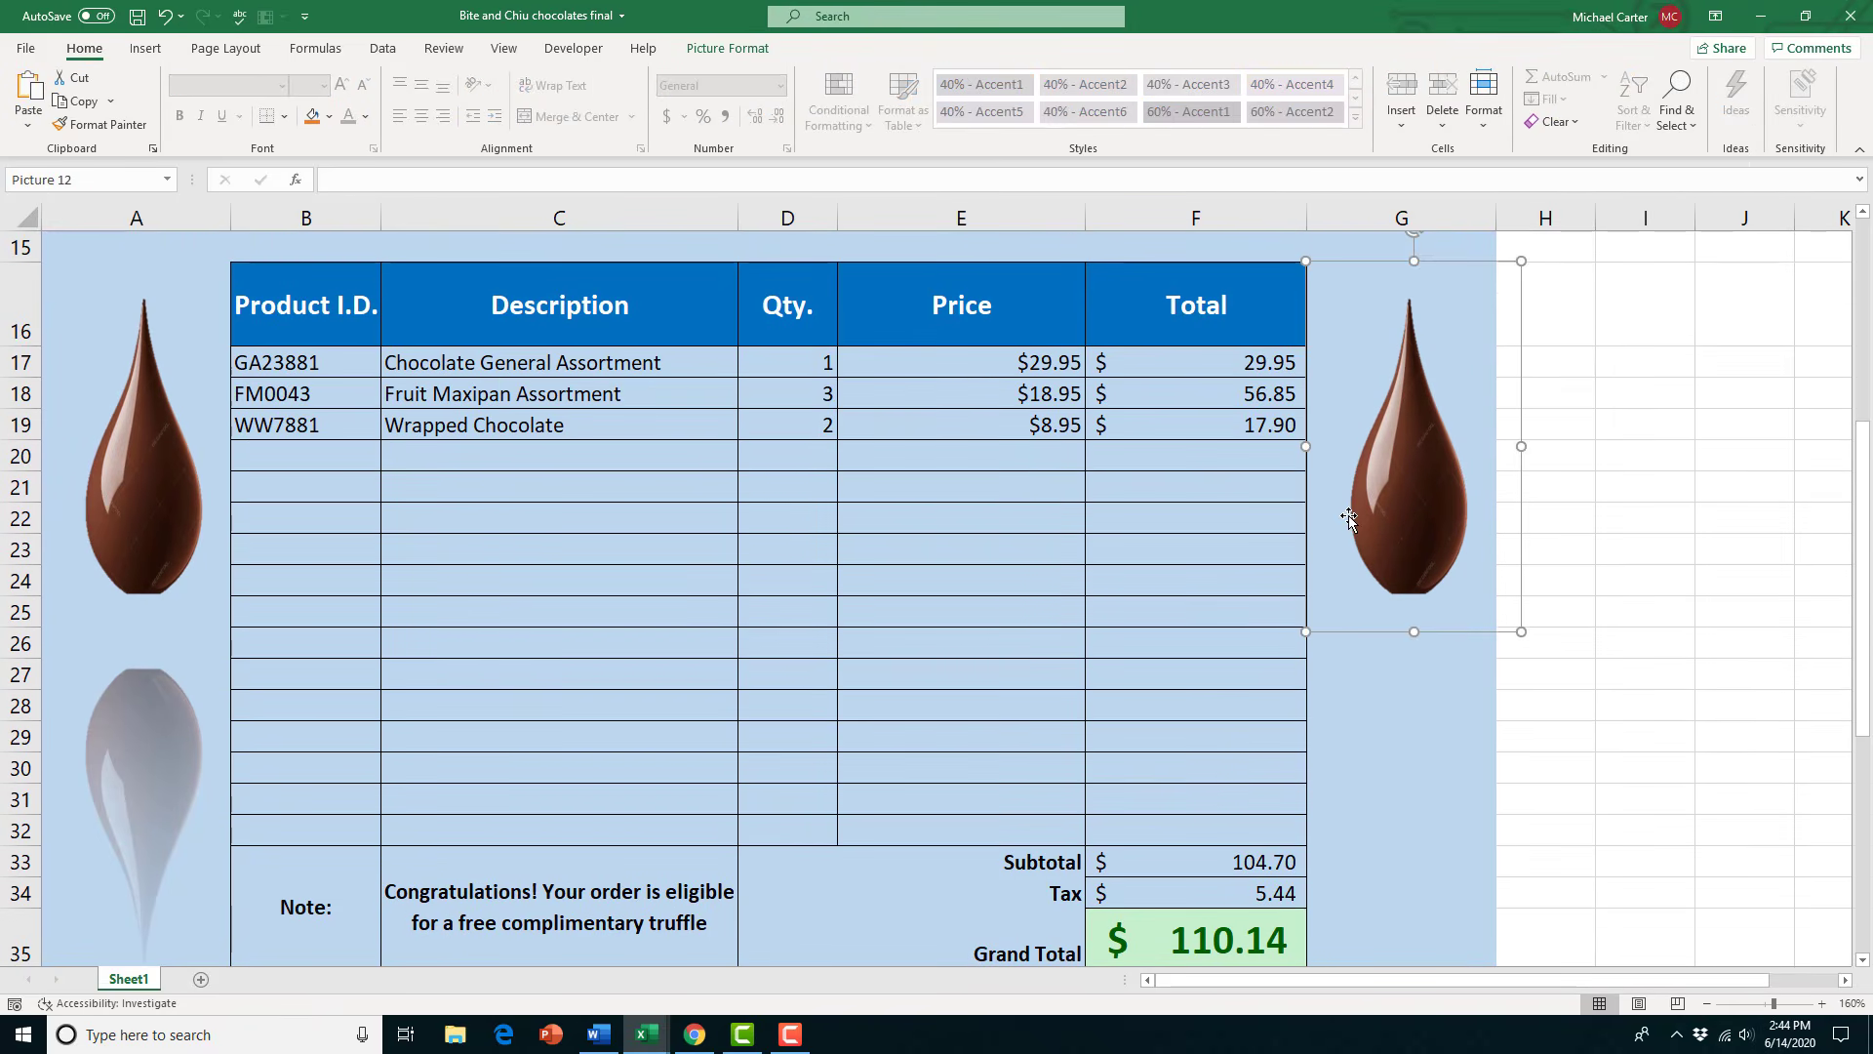
pyautogui.click(751, 50)
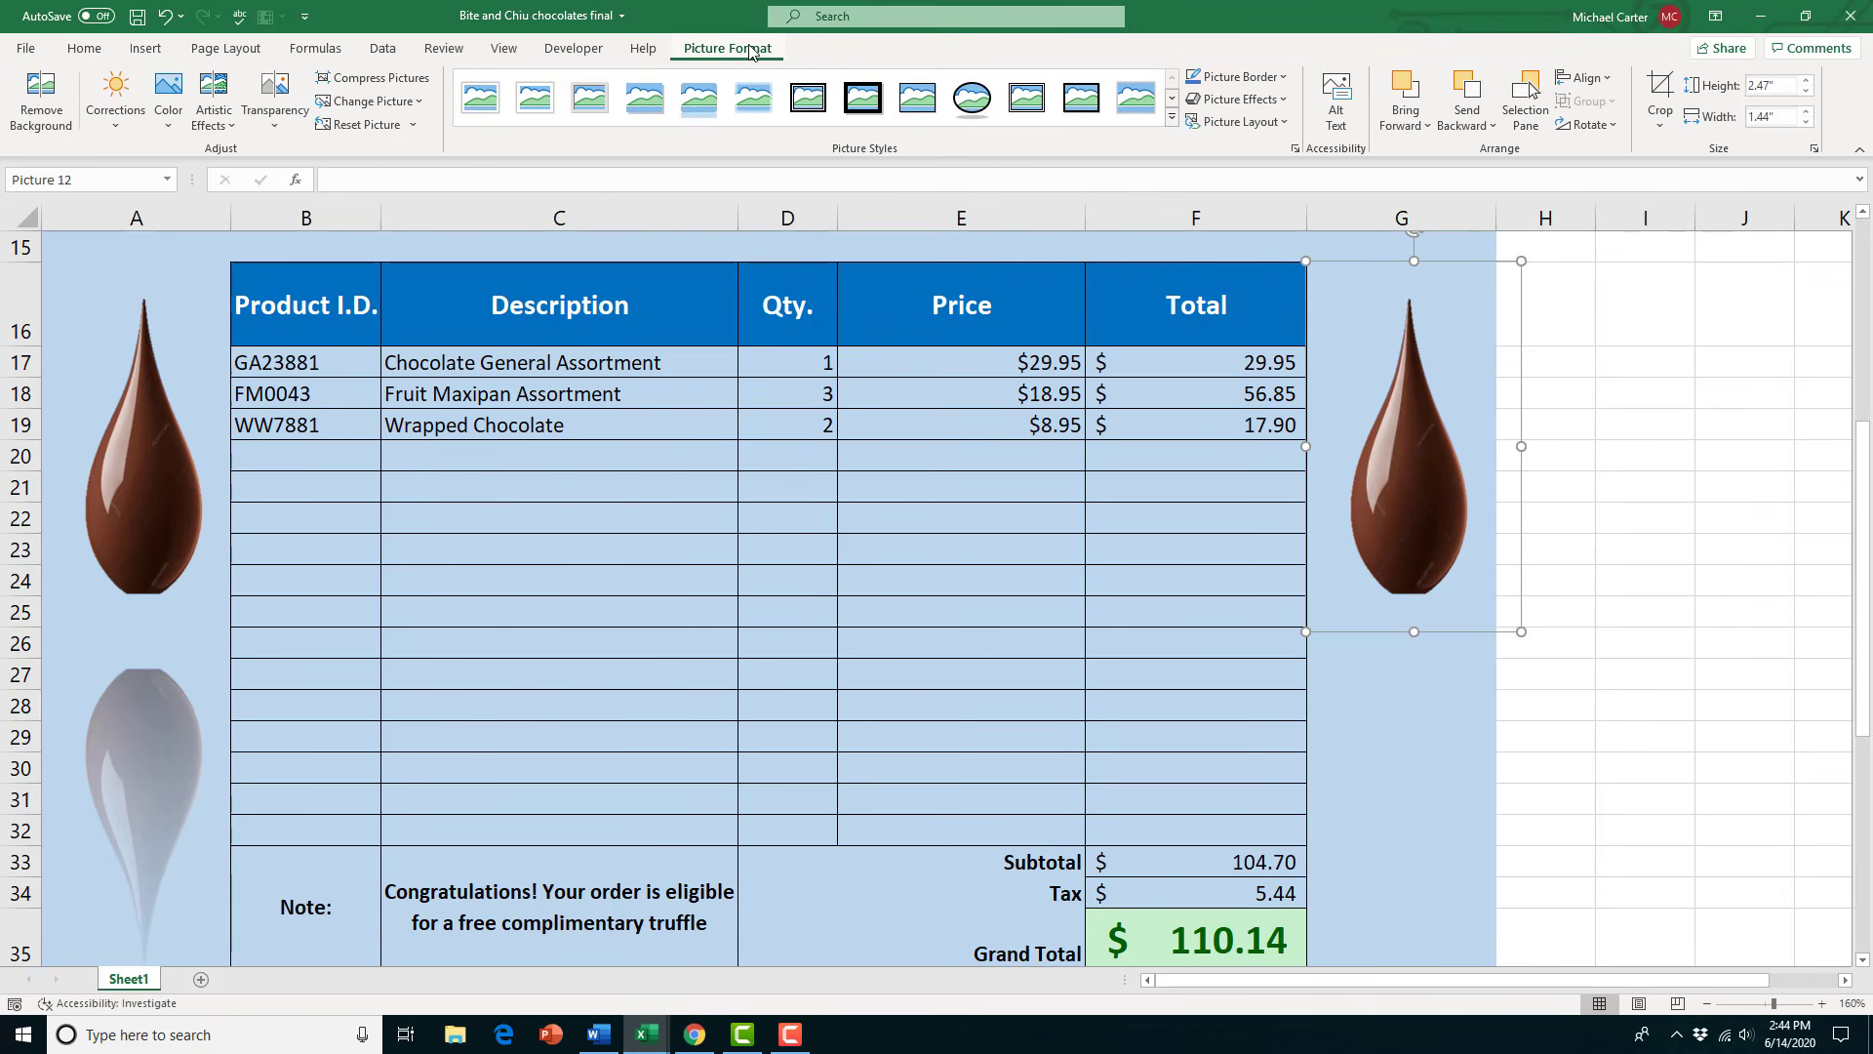
pyautogui.click(1237, 99)
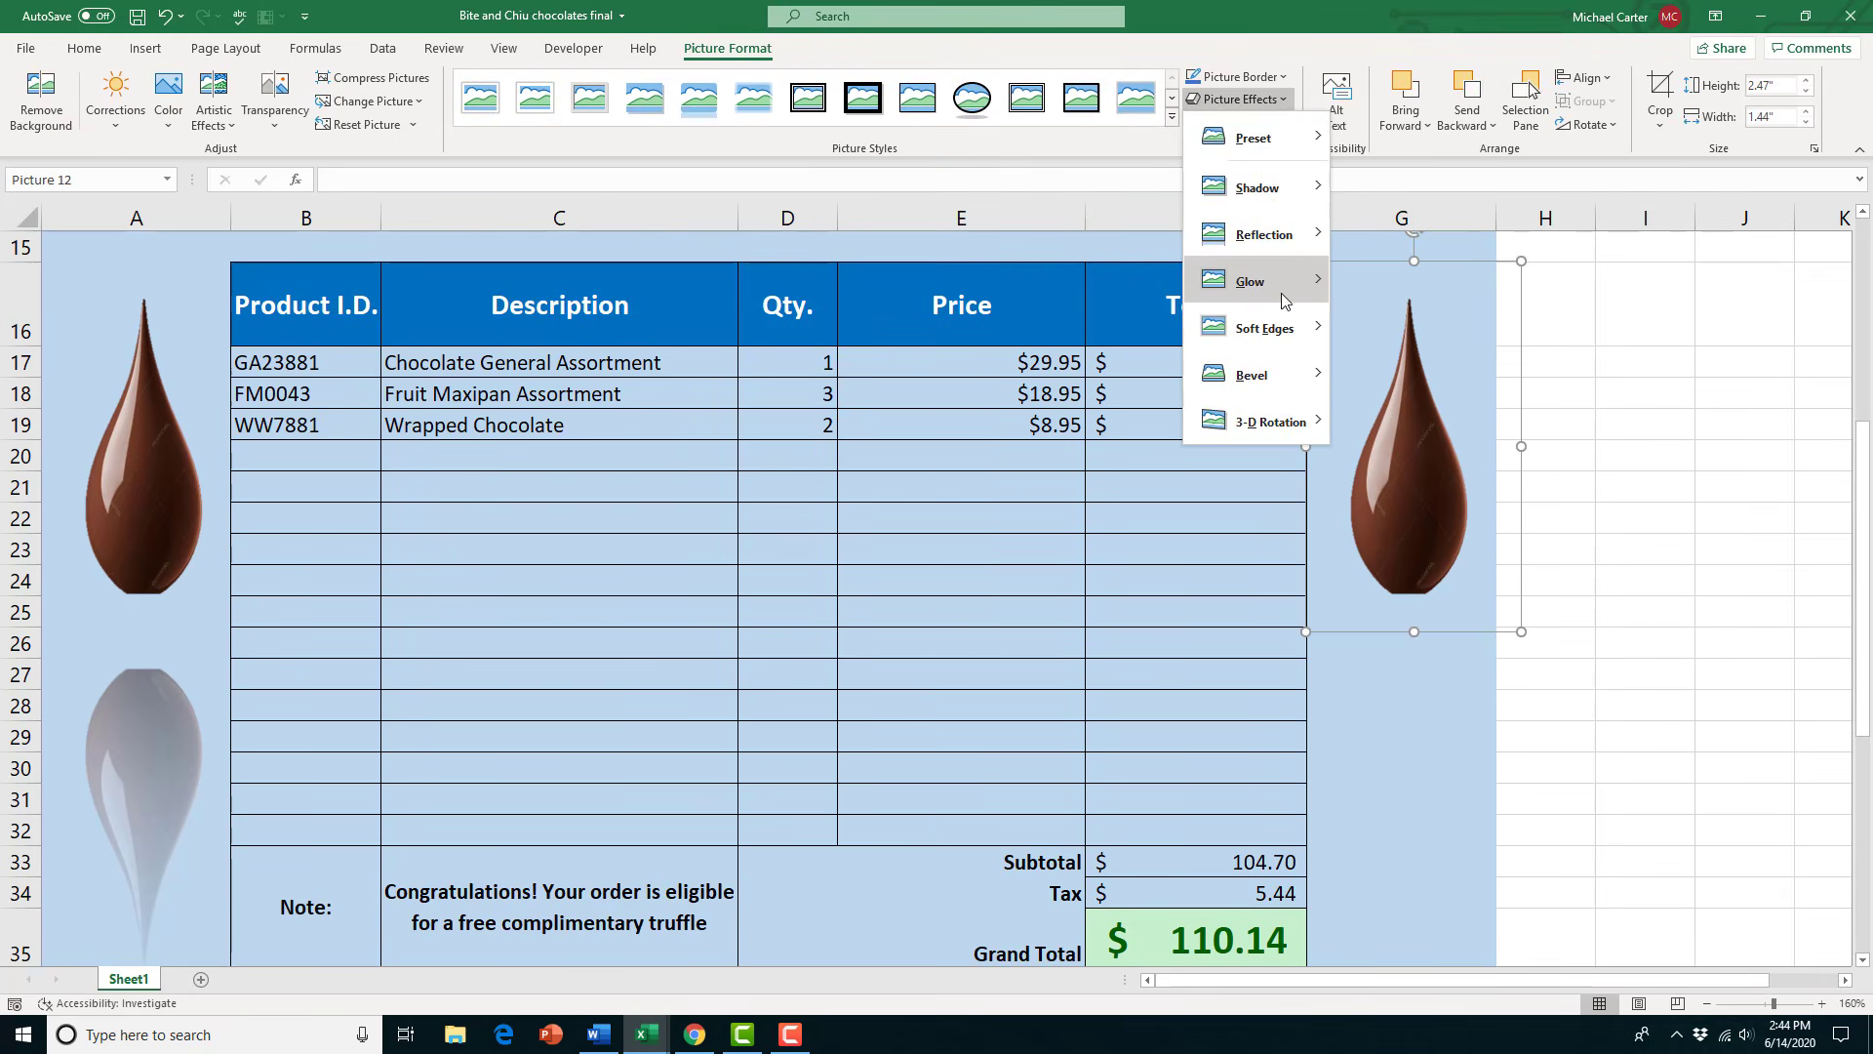
pyautogui.moveTo(1286, 238)
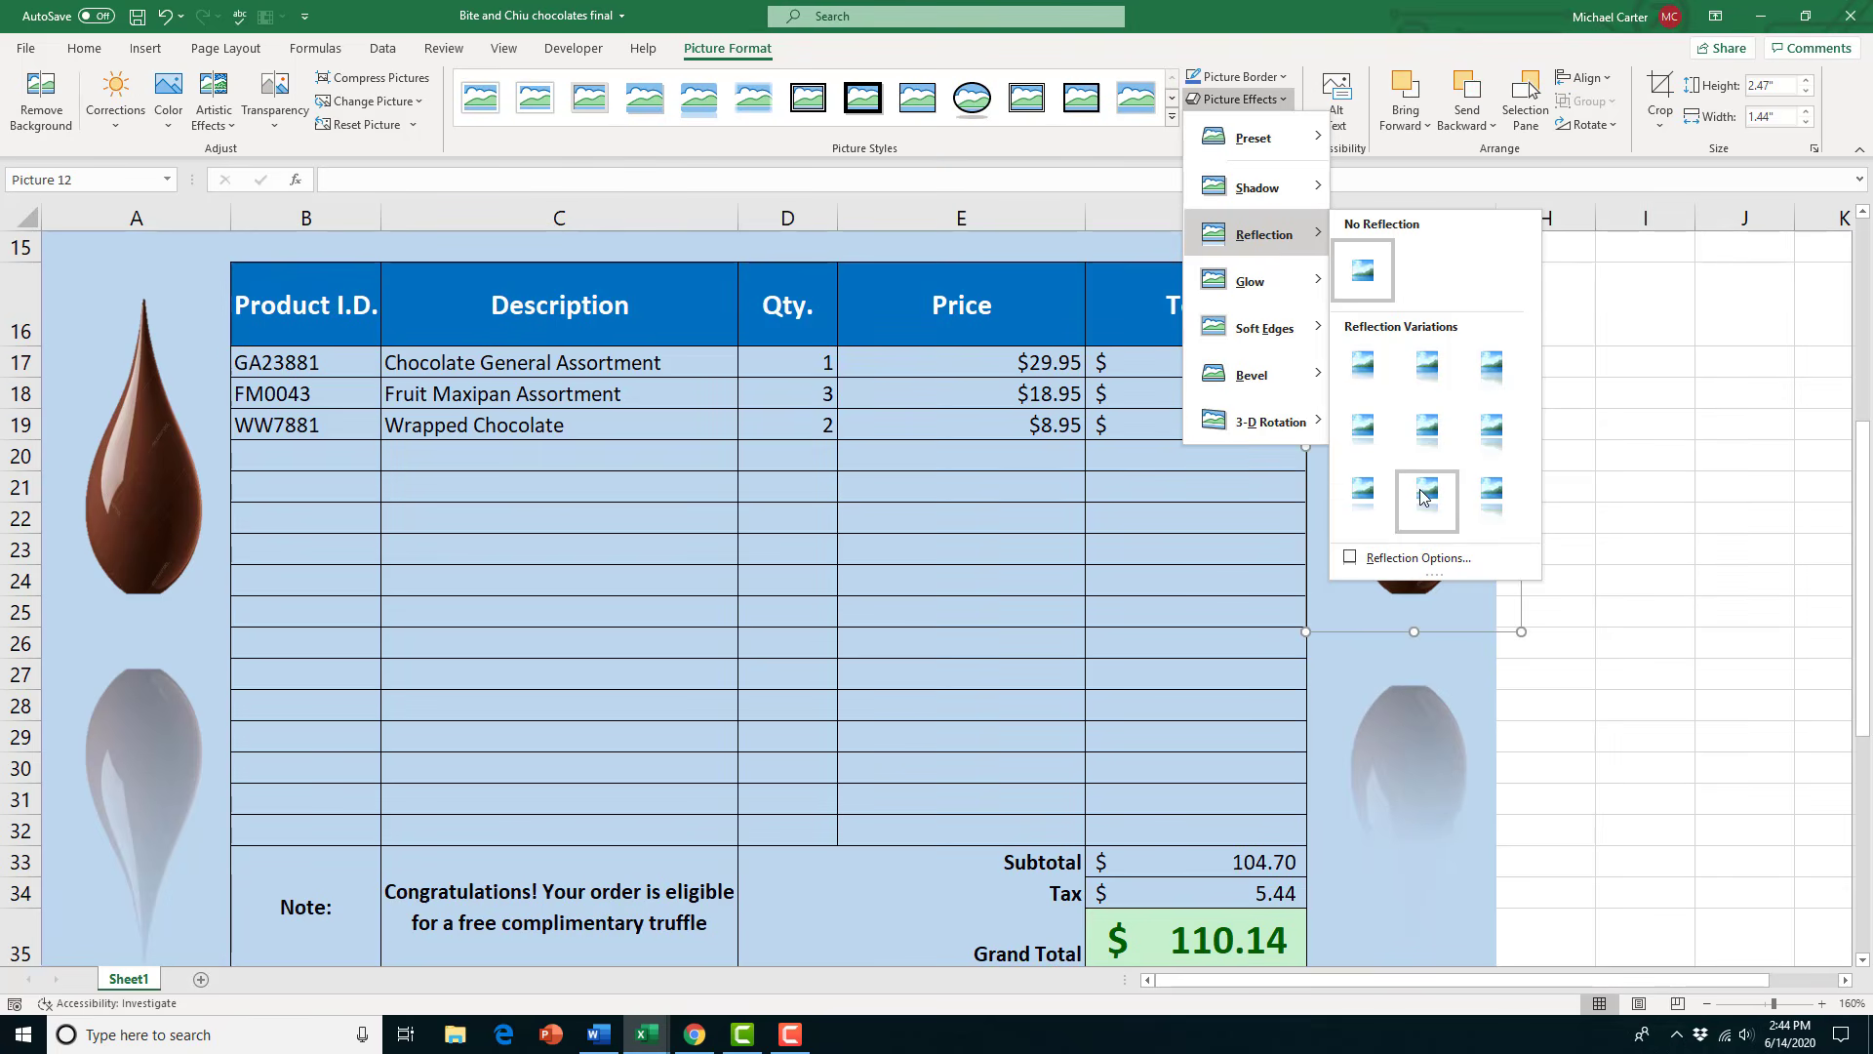
pyautogui.click(1438, 417)
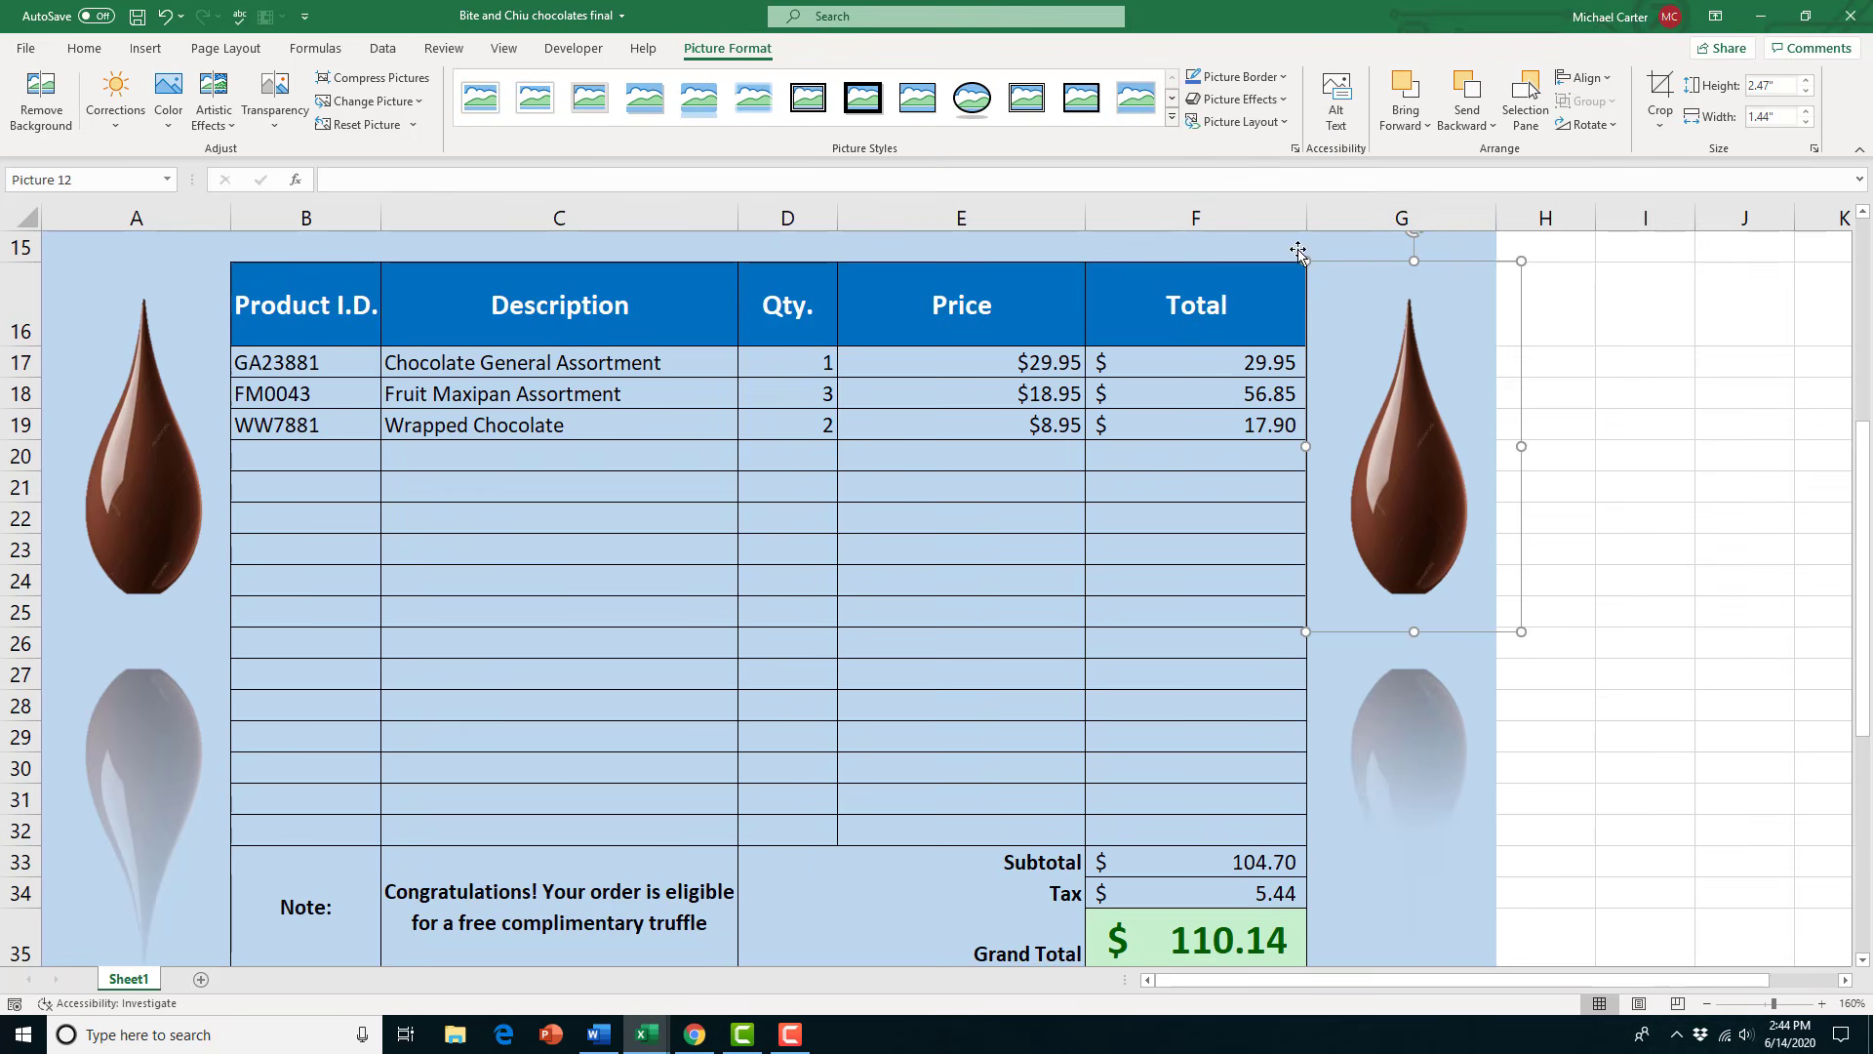
# Set the reflection size of the chocolate drop picture in column G to 98%
pyautogui.click(1244, 99)
pyautogui.moveTo(1268, 235)
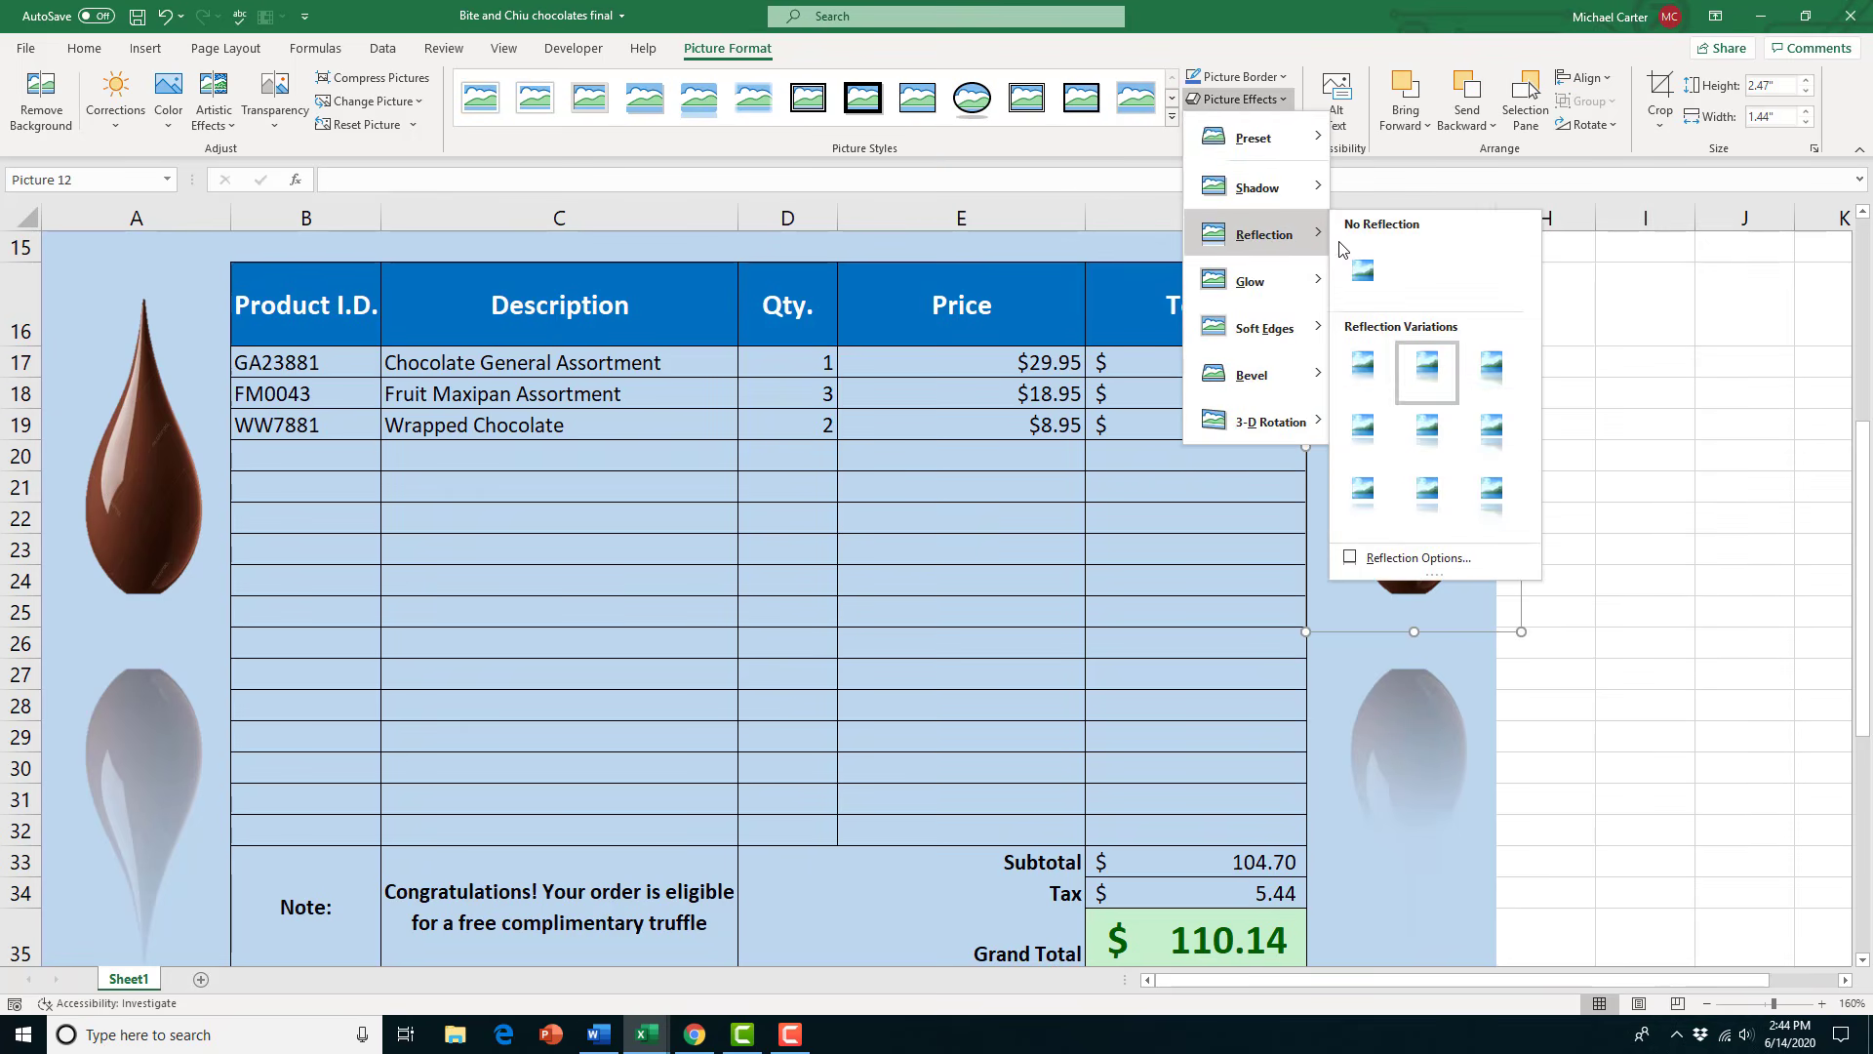
pyautogui.click(1420, 556)
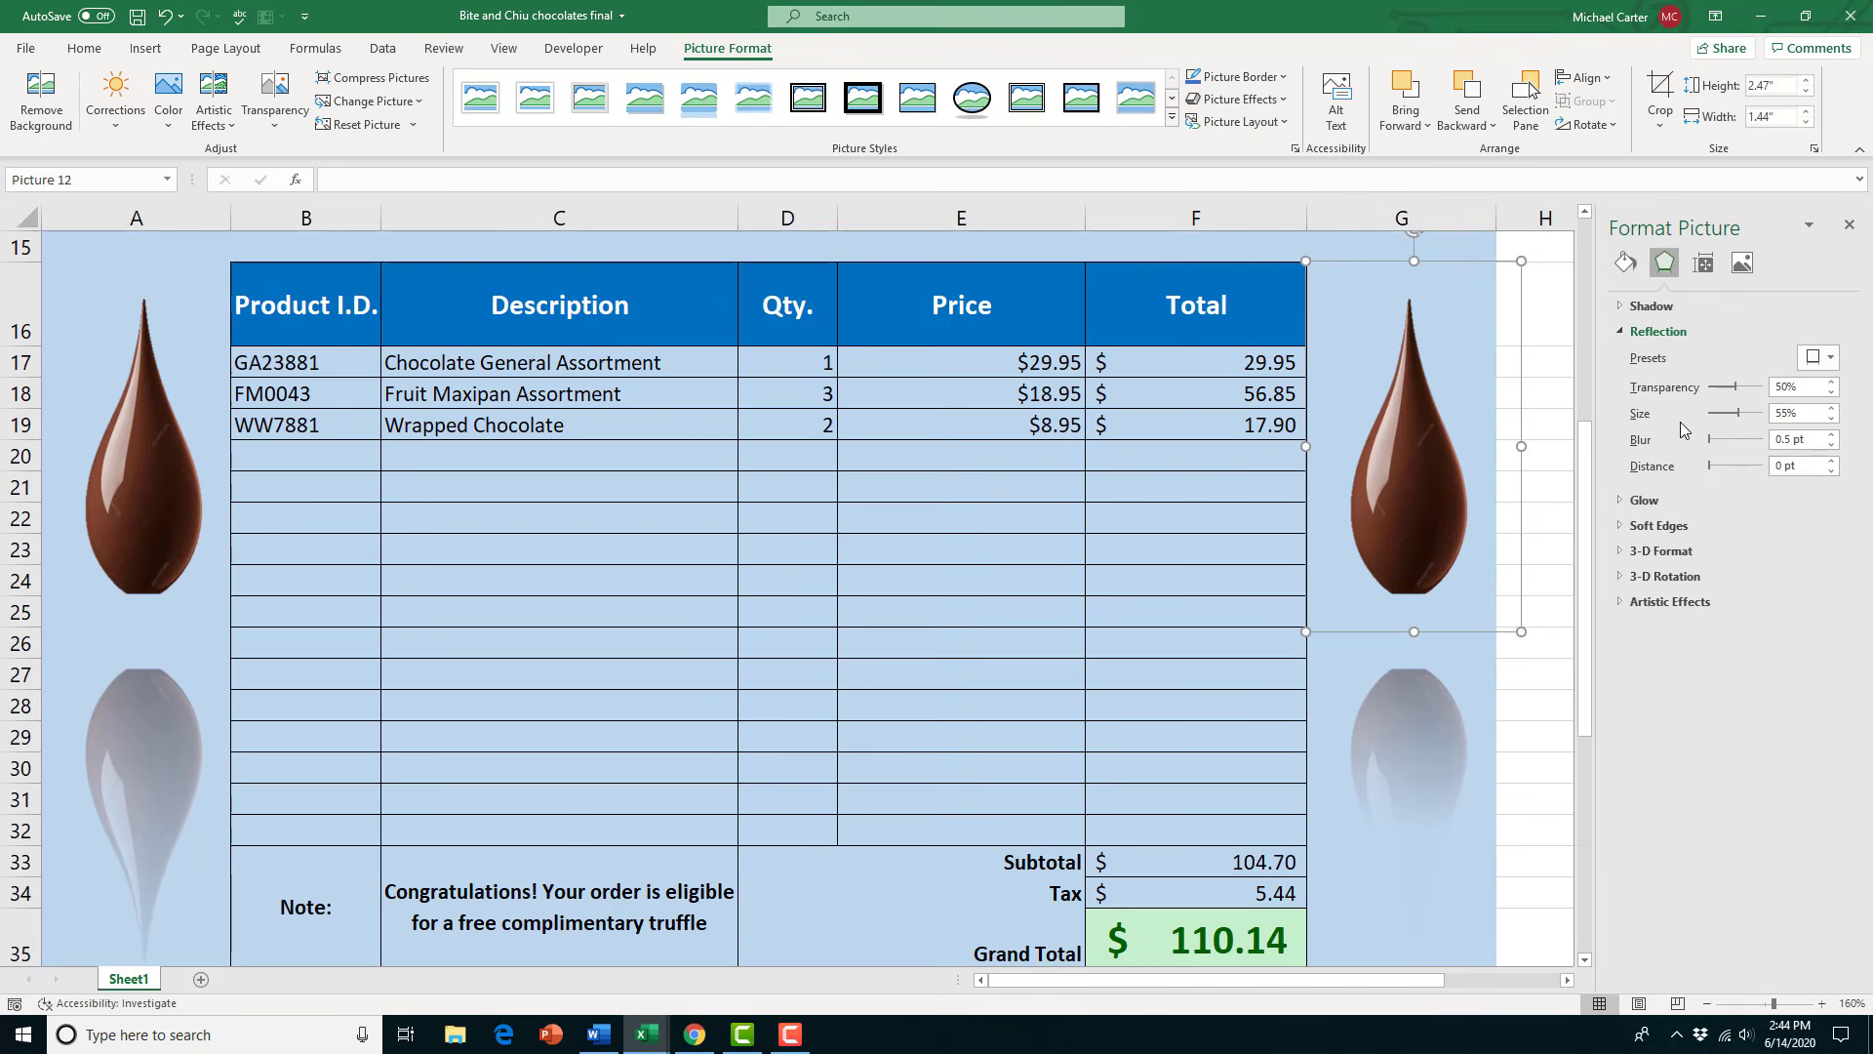
pyautogui.moveTo(1749, 419); pyautogui.dragTo(1764, 420)
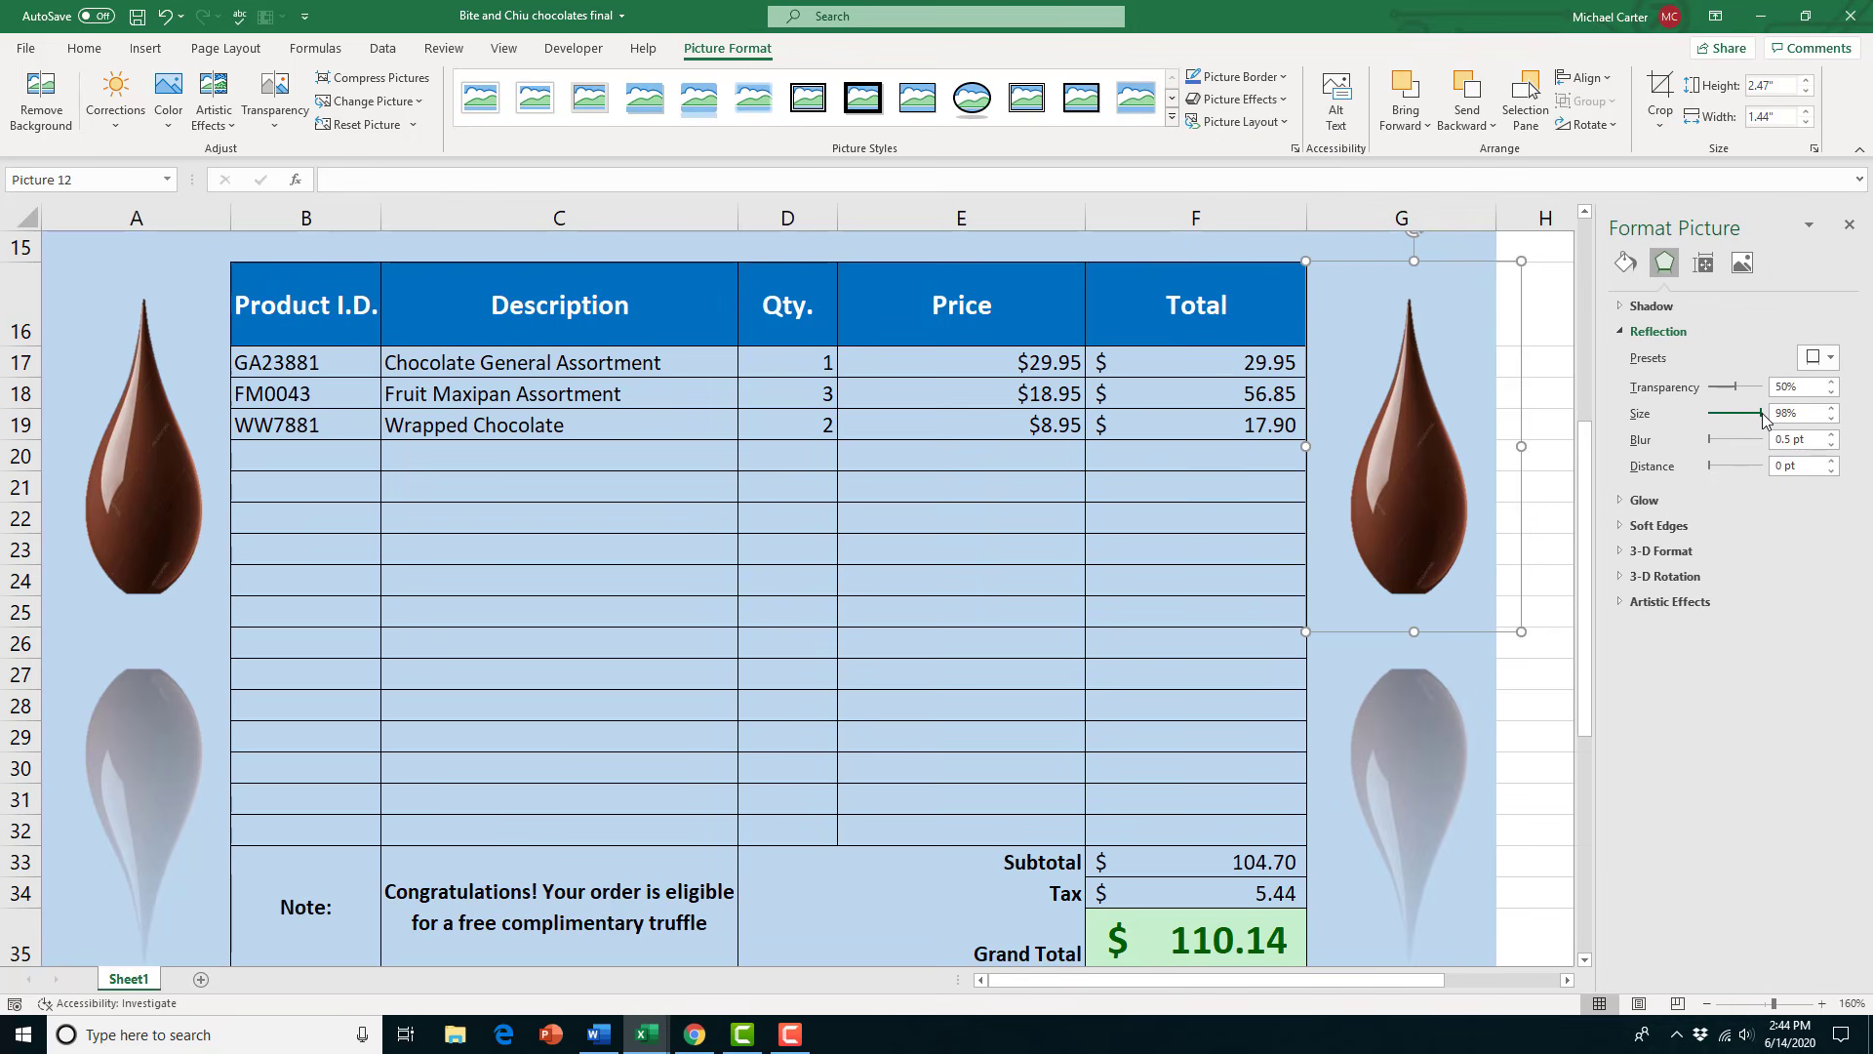
pyautogui.click(1849, 224)
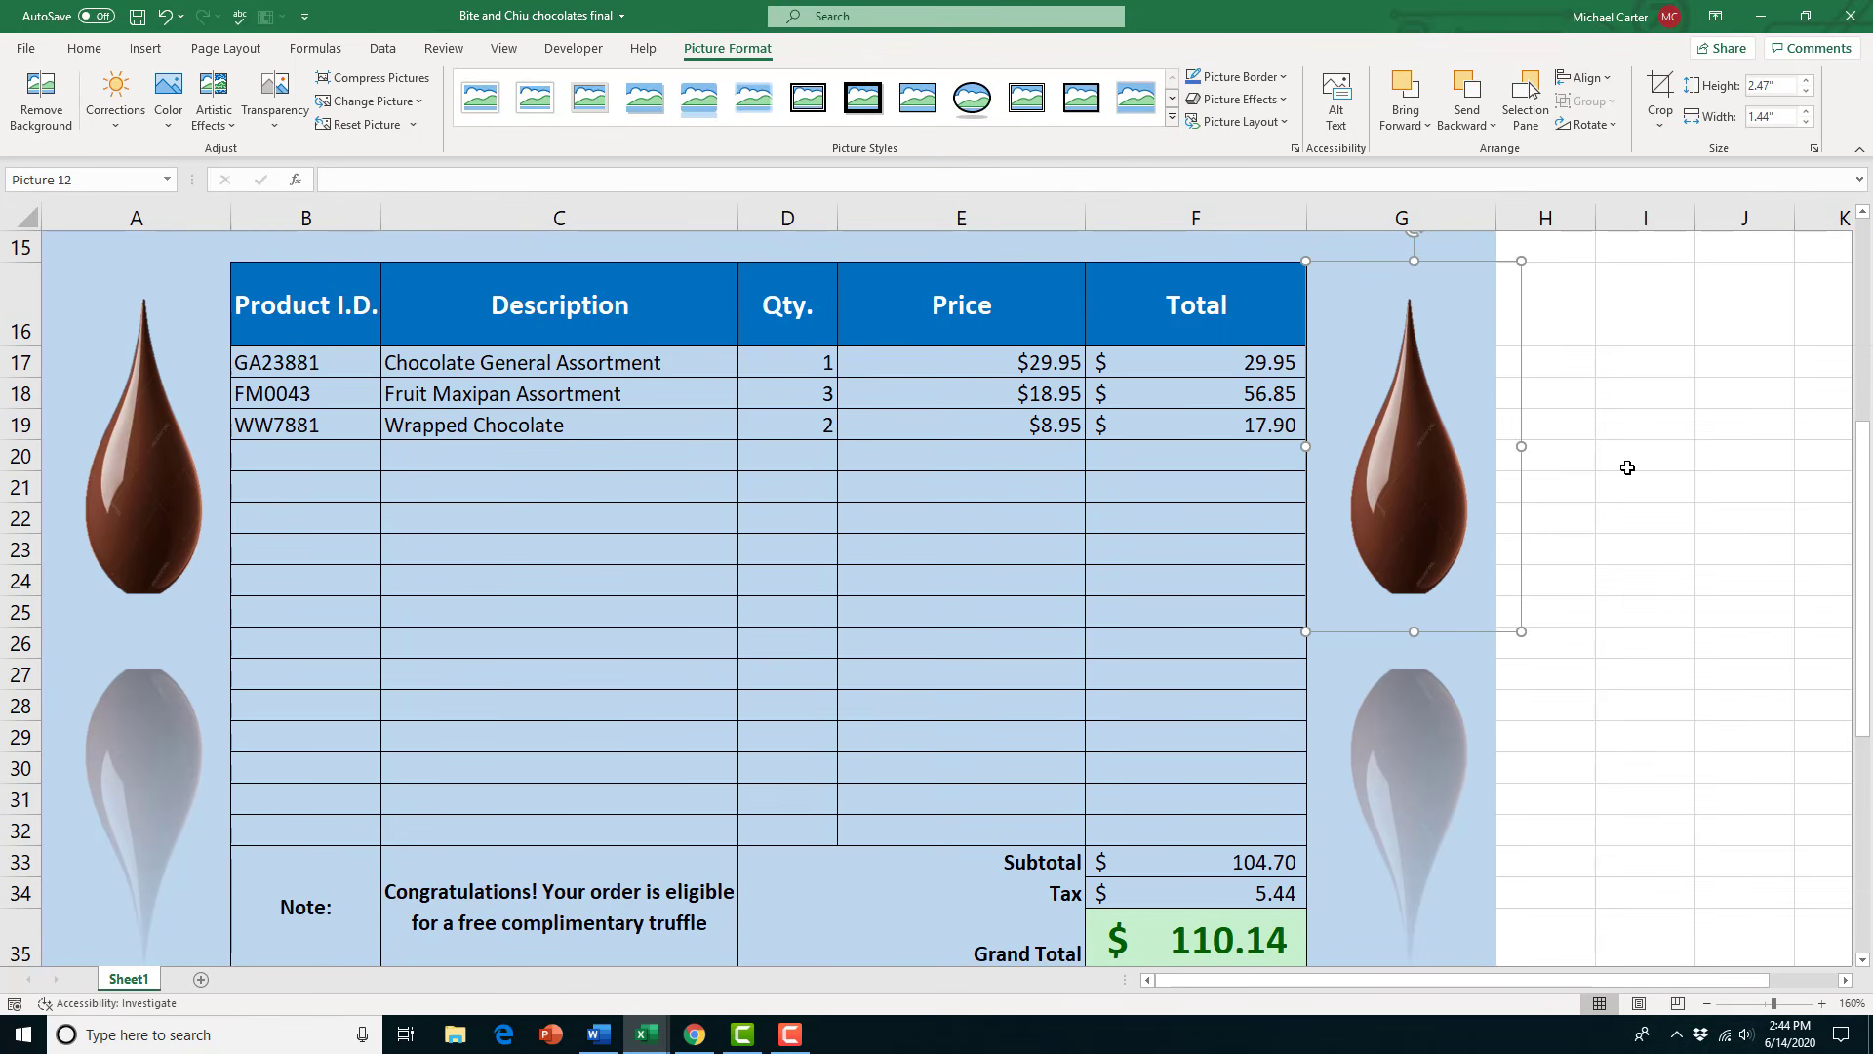
pyautogui.click(1526, 664)
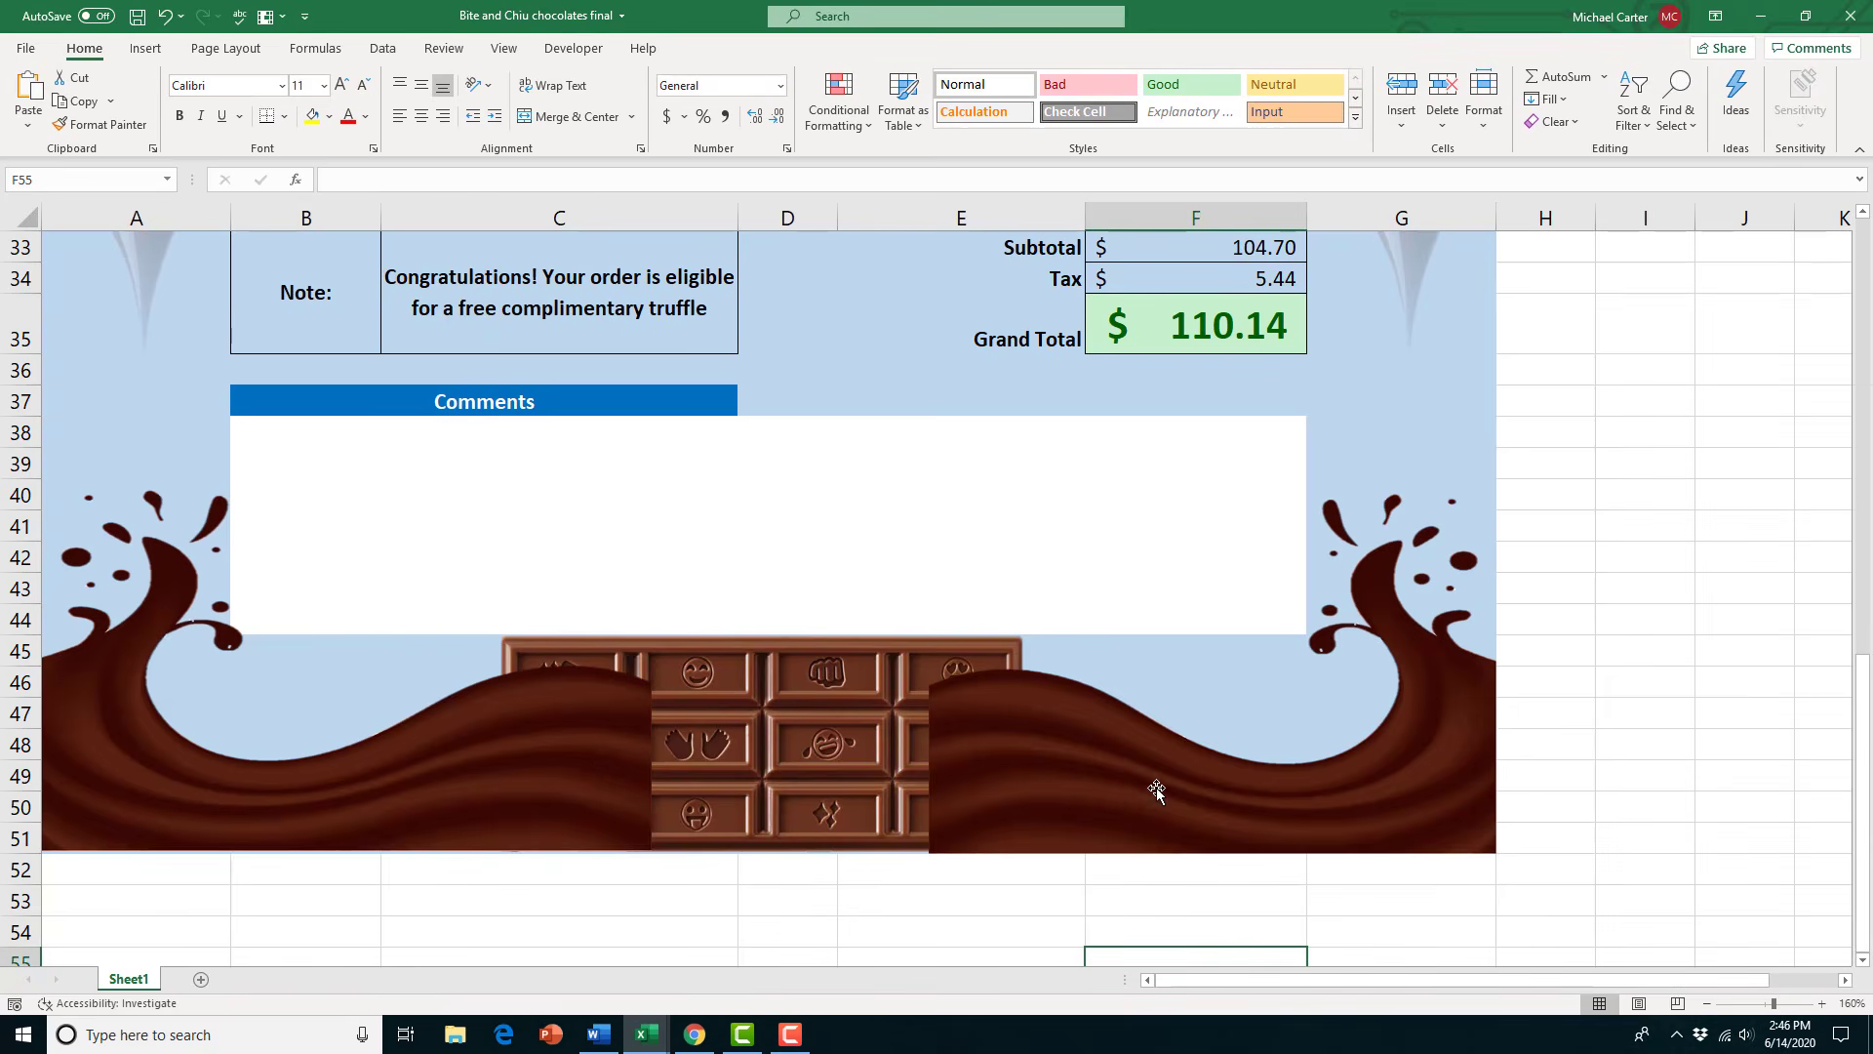
# Send the chocolate wave picture below the comments box in columns E to G backward, behind the chocolate bar
pyautogui.click(1138, 764)
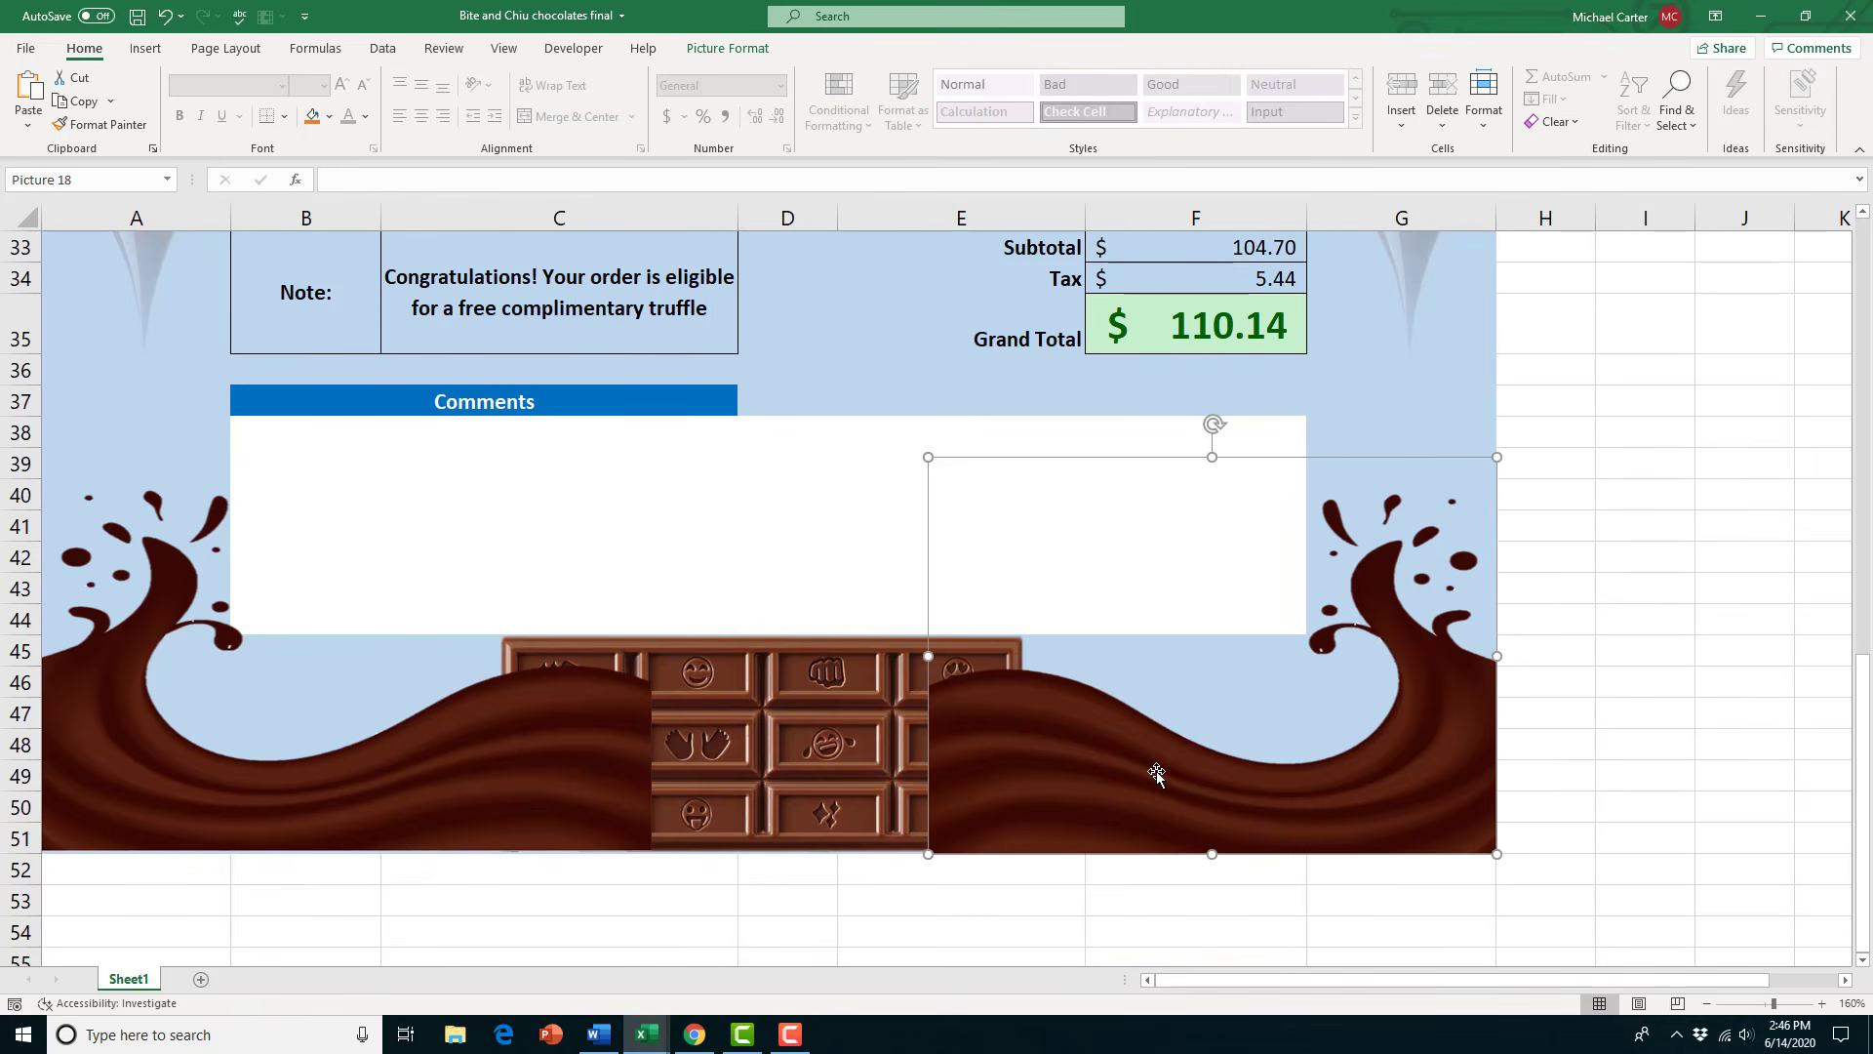
pyautogui.click(712, 53)
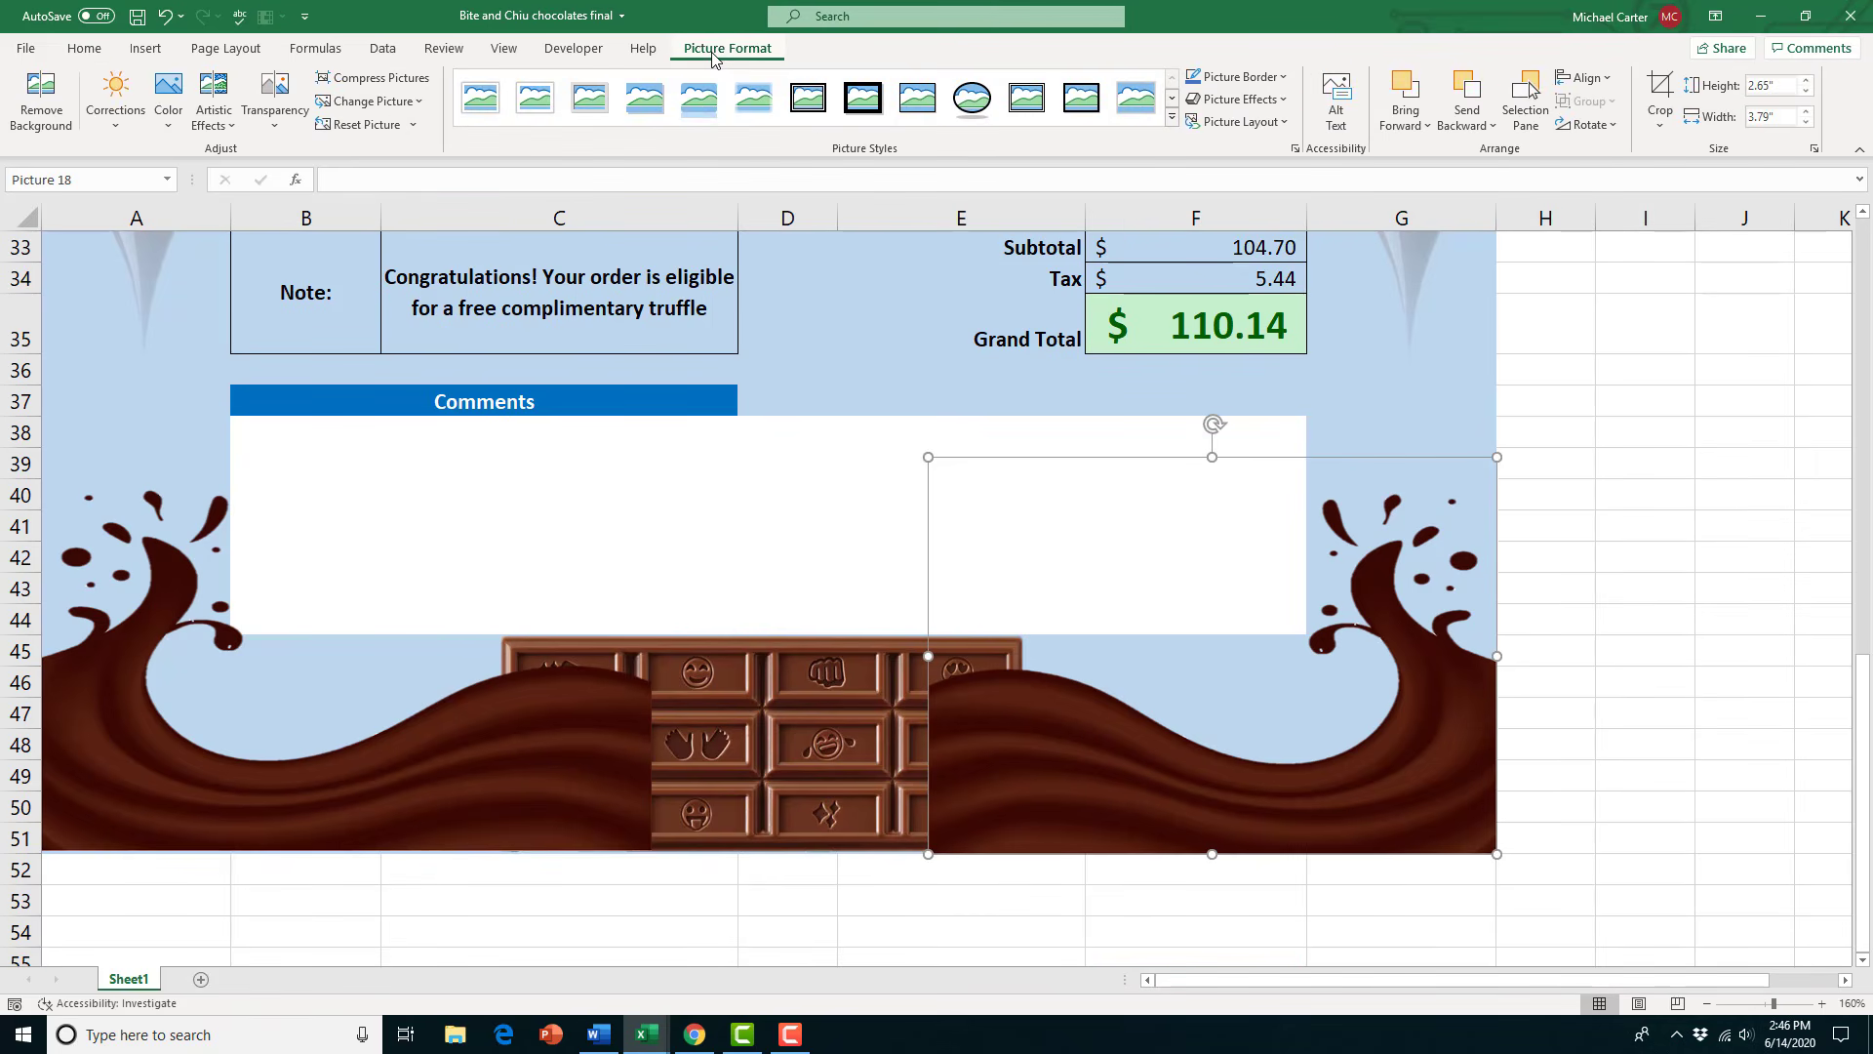
pyautogui.click(1475, 95)
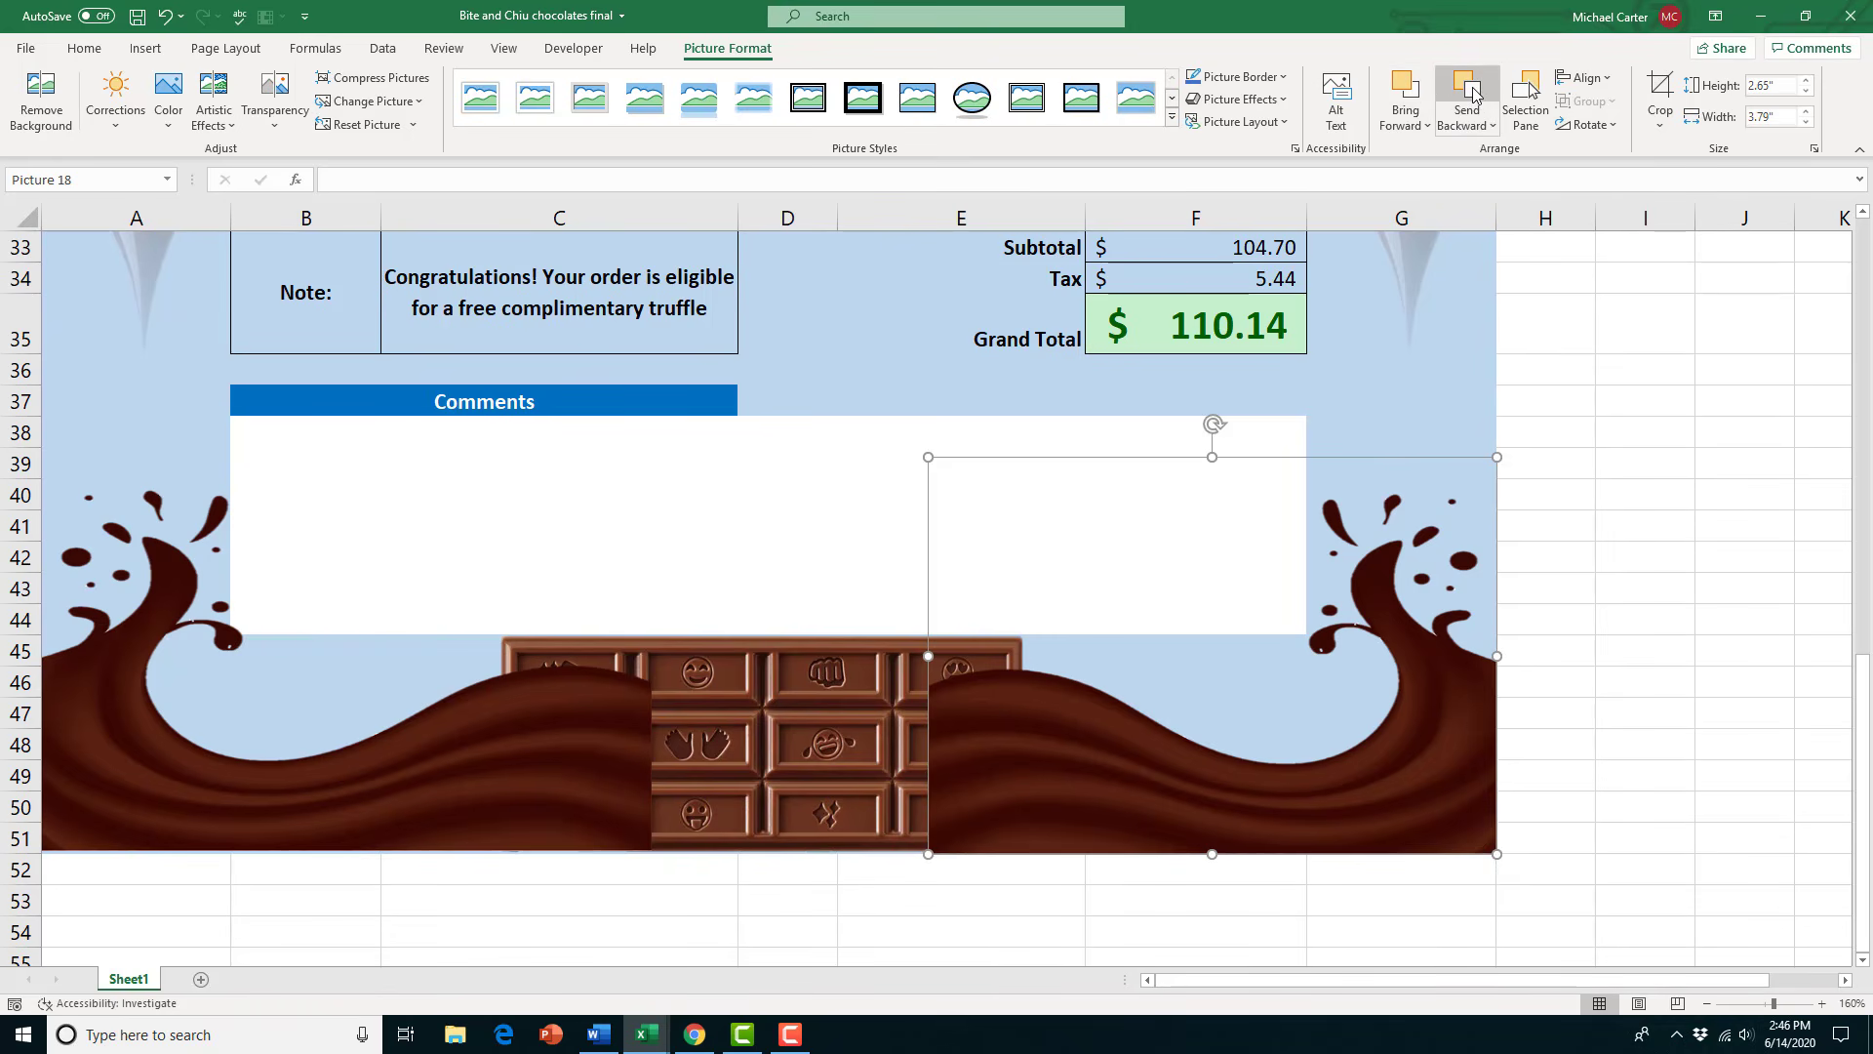
pyautogui.click(1475, 95)
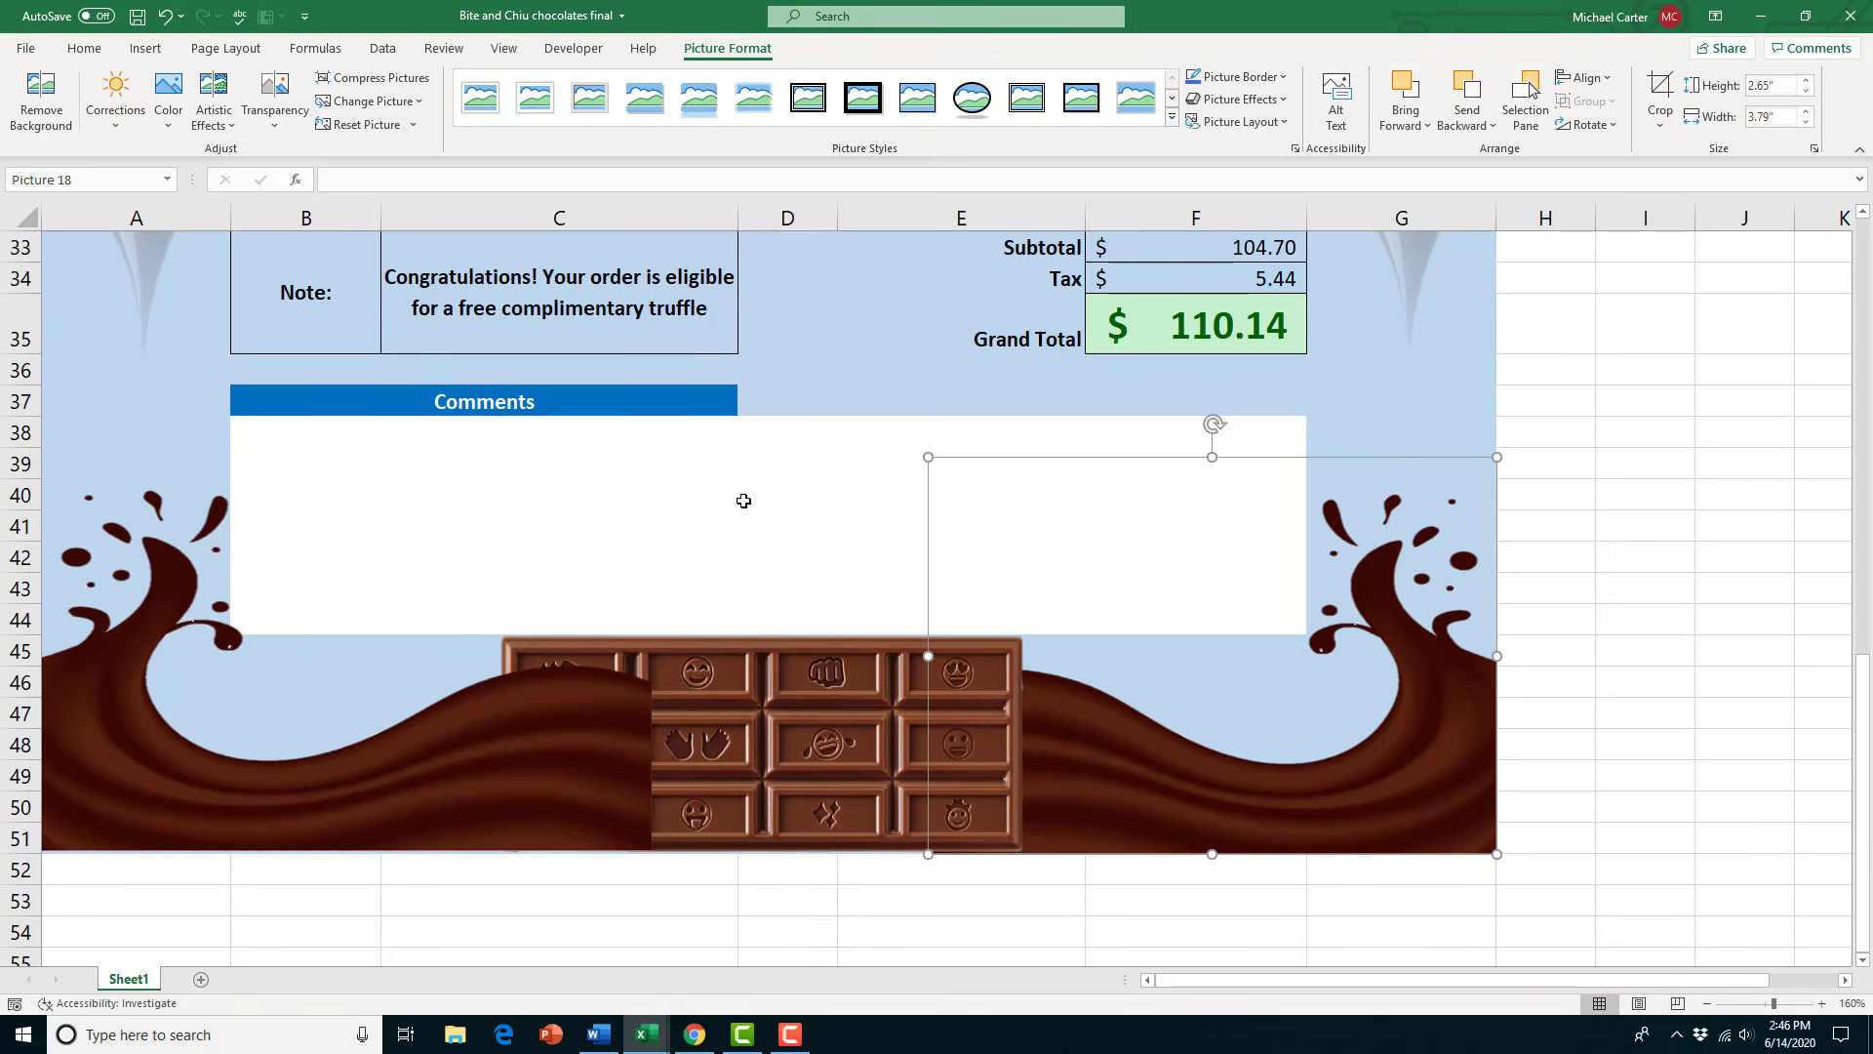
# Send the chocolate wave picture in columns A to C backward so it sits behind the chocolate bar
pyautogui.click(474, 752)
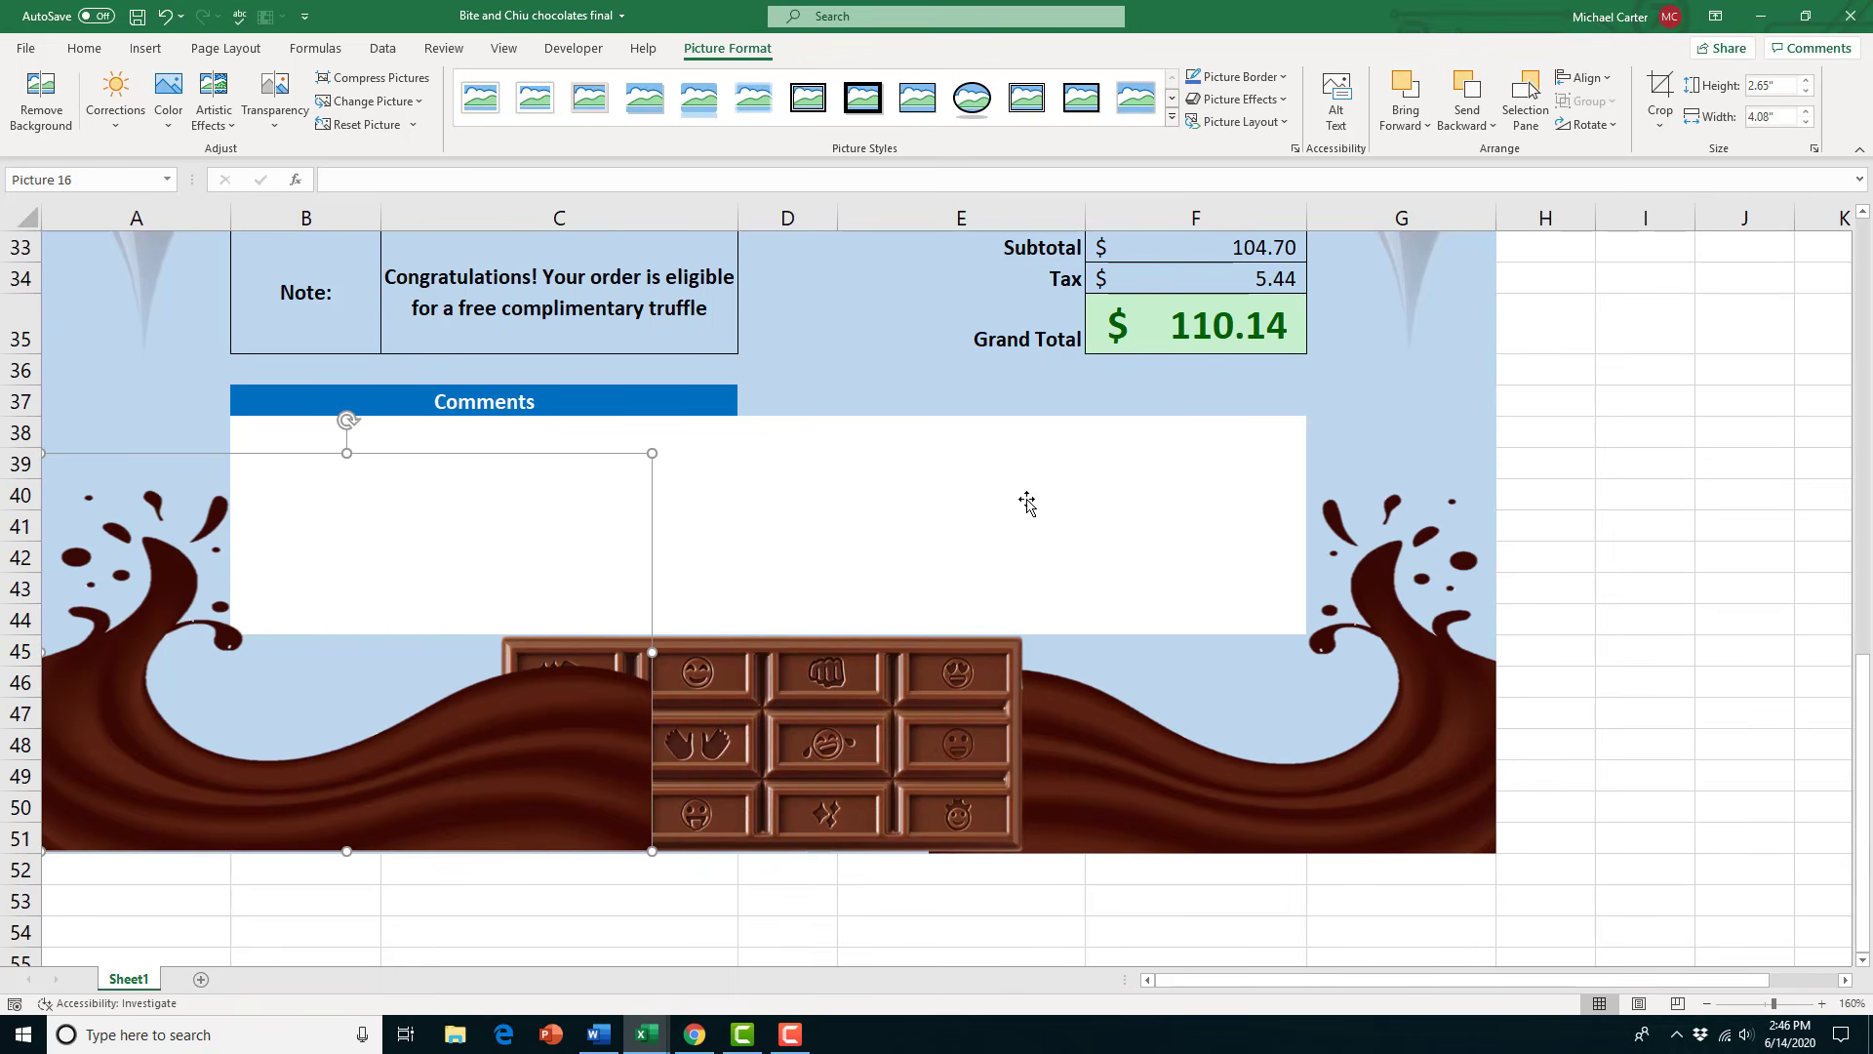
pyautogui.click(1468, 94)
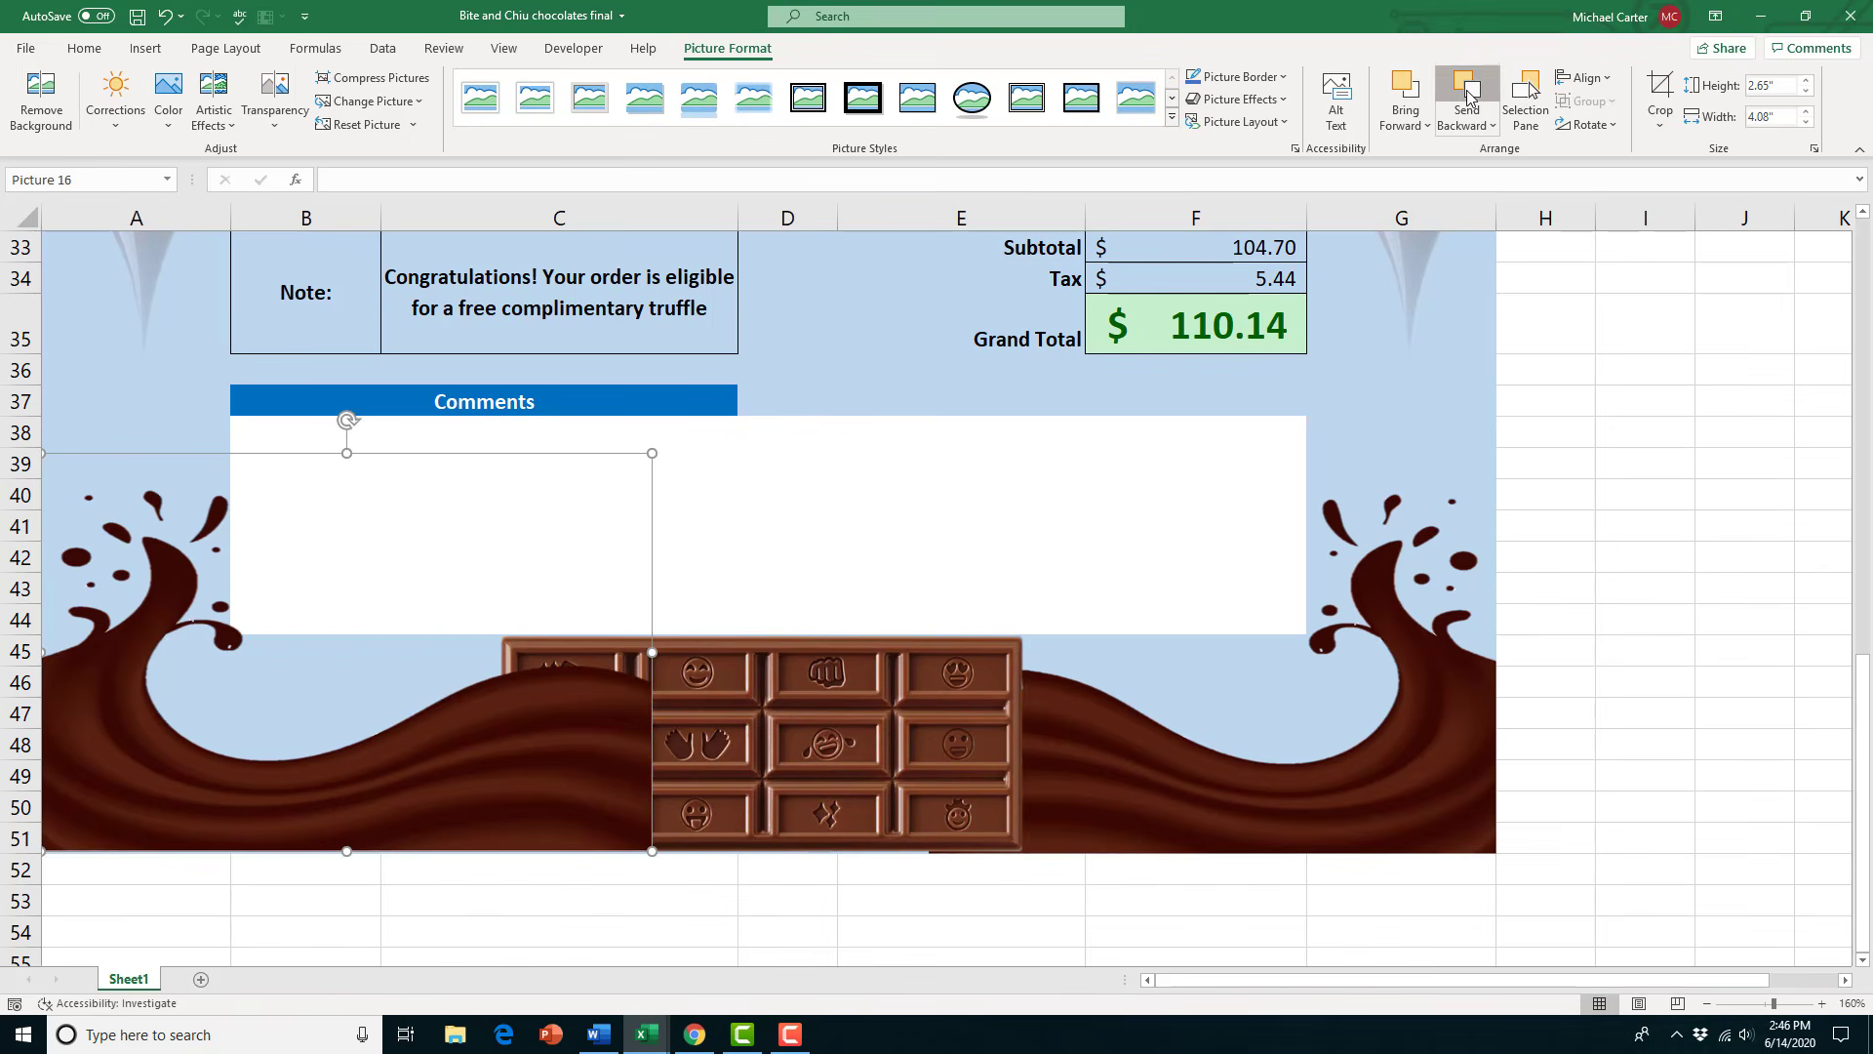
pyautogui.click(1237, 710)
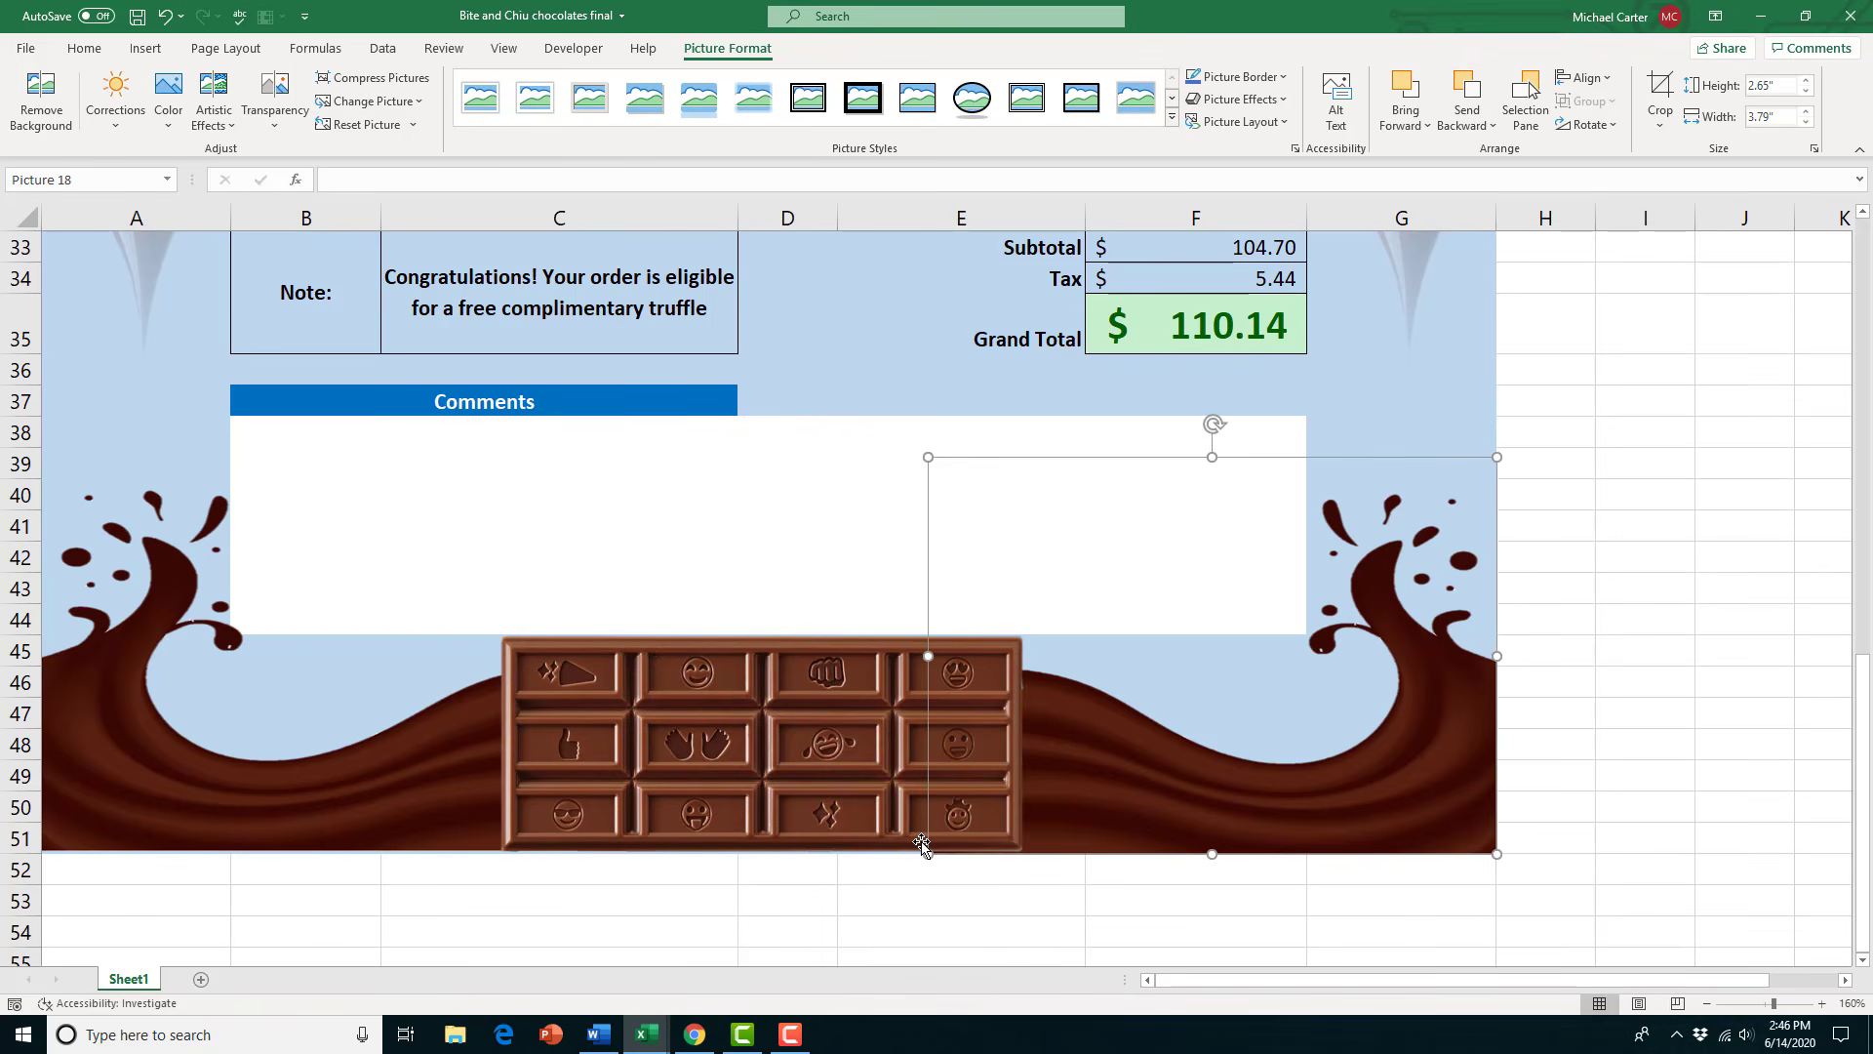
pyautogui.click(930, 895)
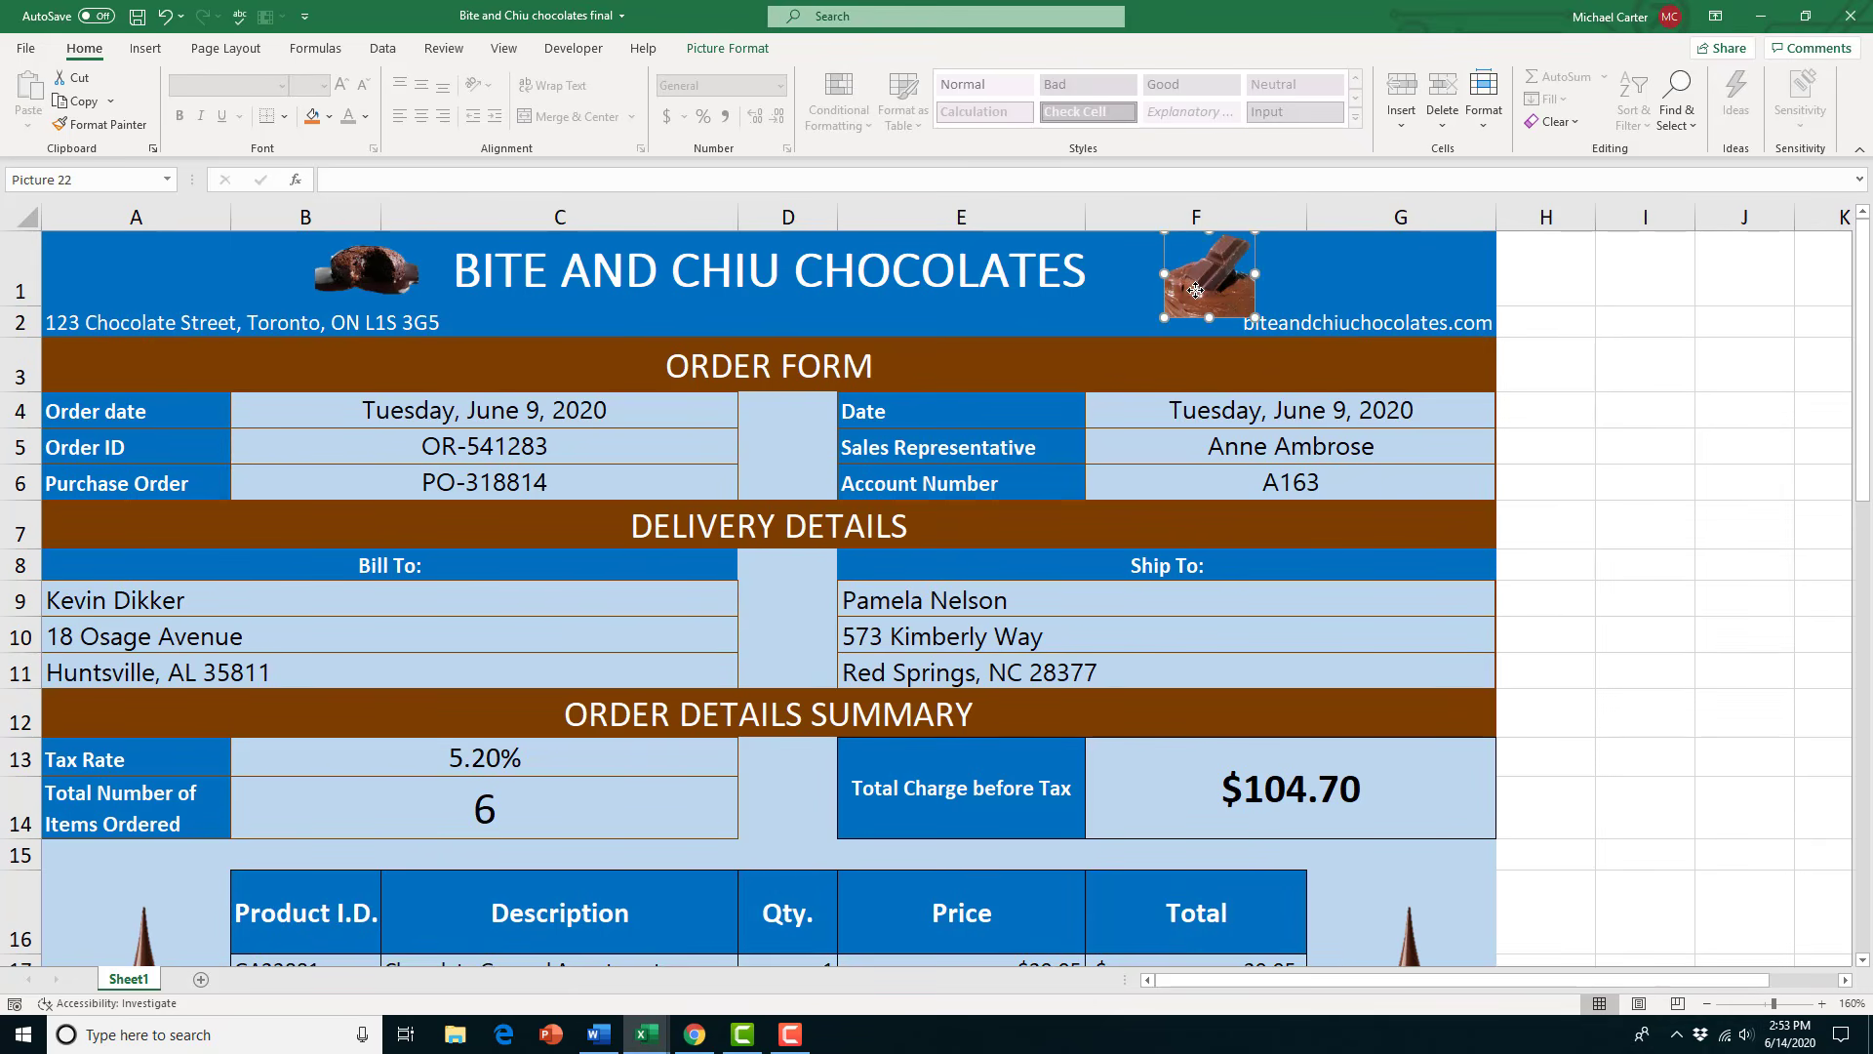
# Move the chocolate picture in the header closer to the BITE AND CHIU CHOCOLATES title, clear of the website address, and review the form down to the chocolate bar
pyautogui.moveTo(1196, 291); pyautogui.dragTo(1176, 290)
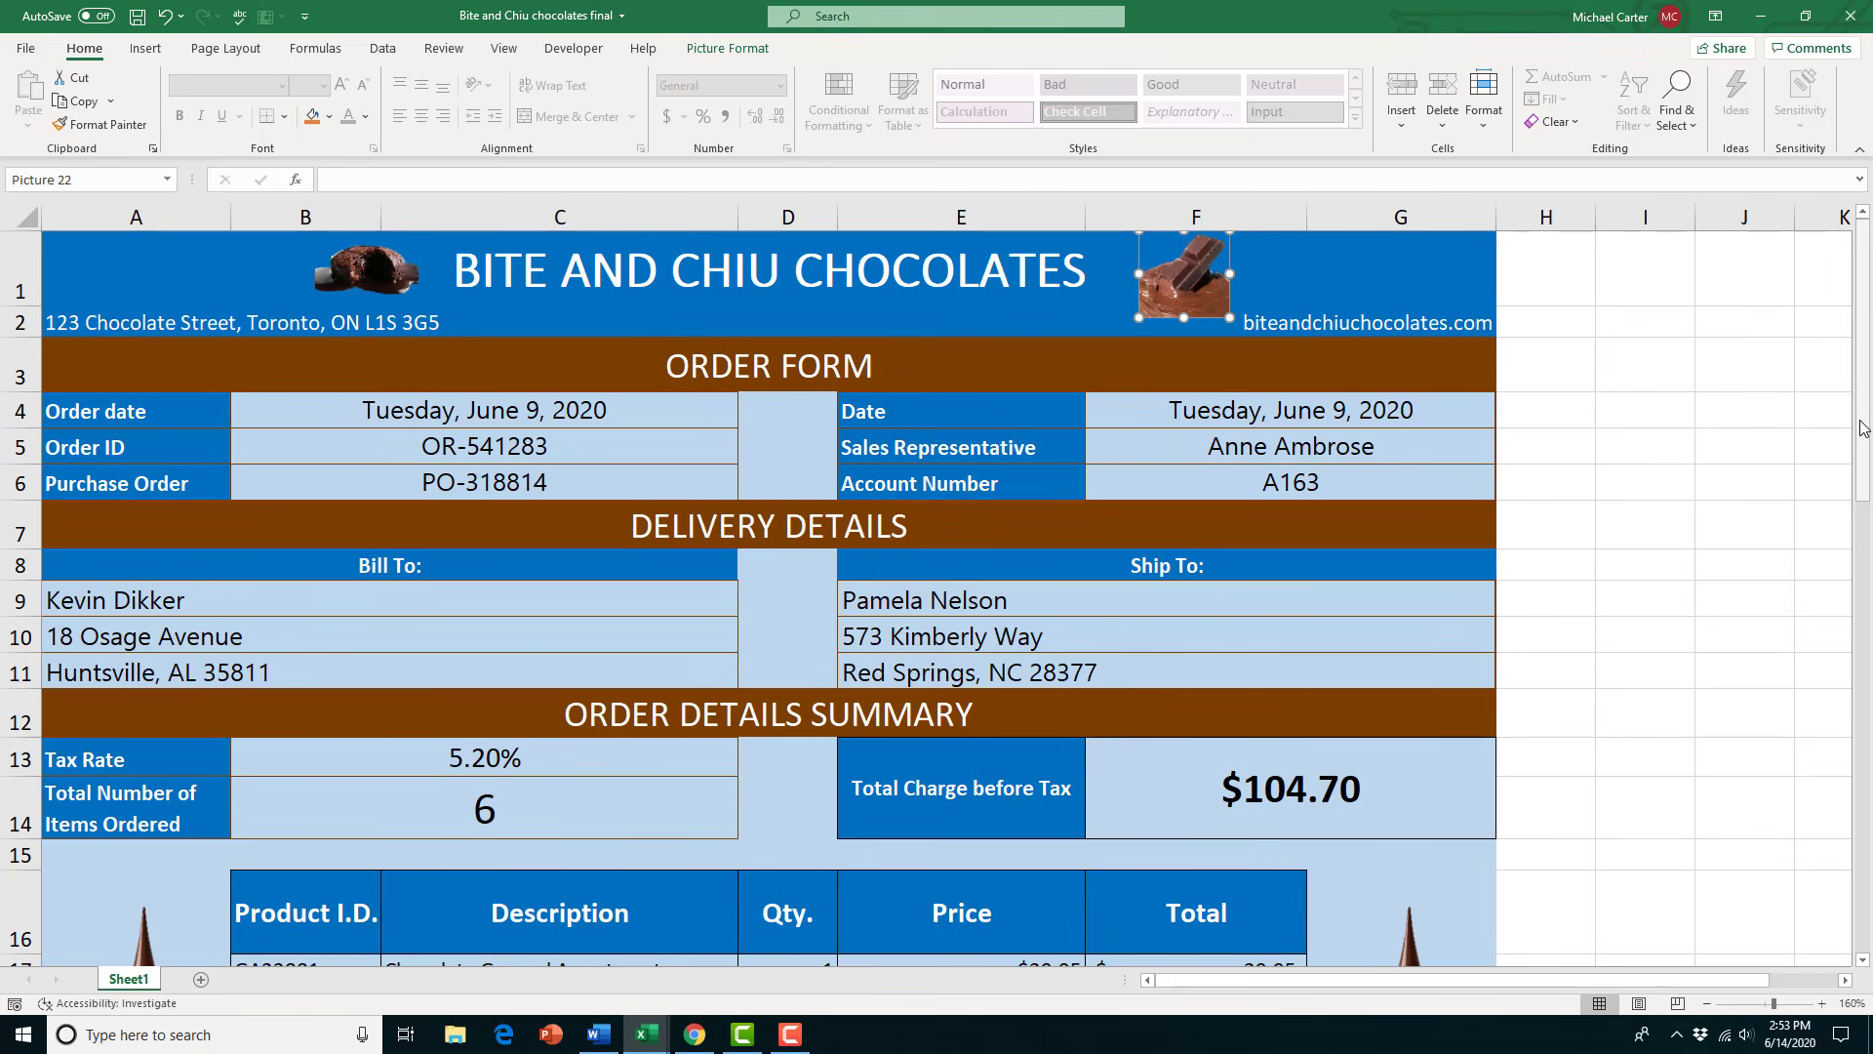
pyautogui.moveTo(1864, 427); pyautogui.dragTo(1860, 778)
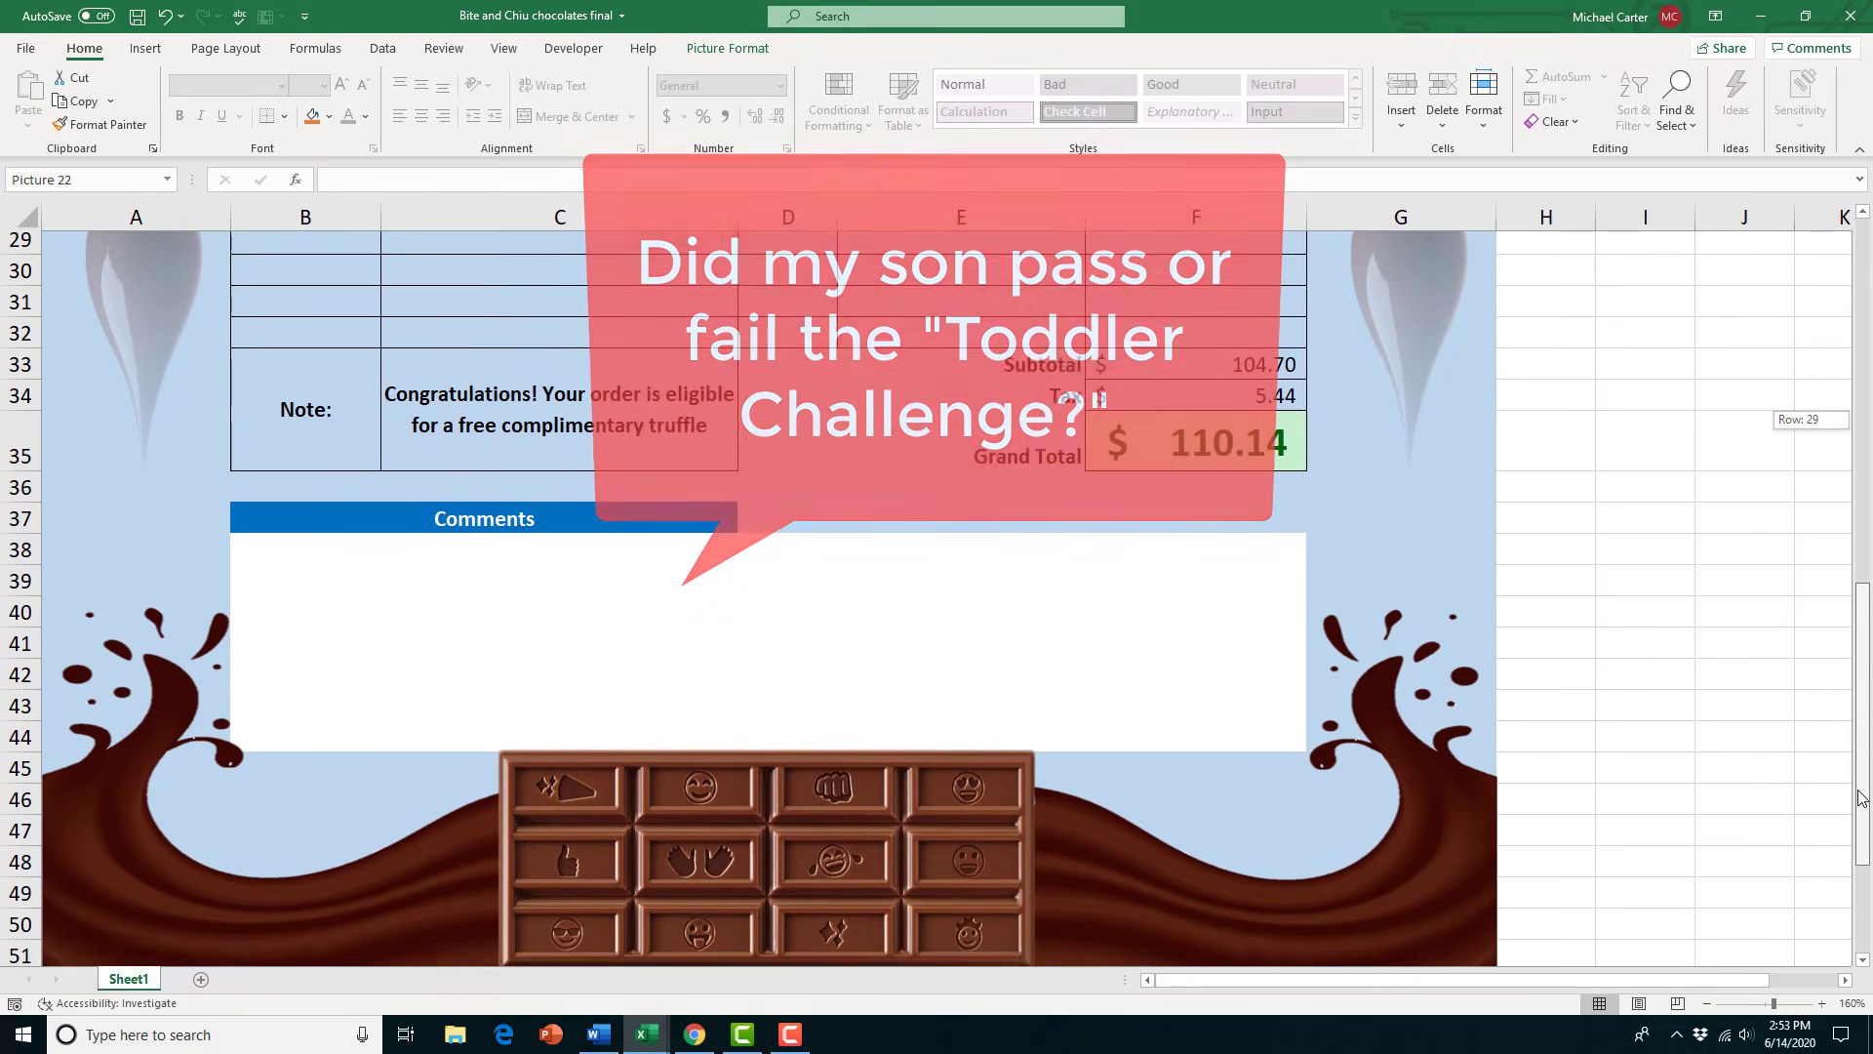